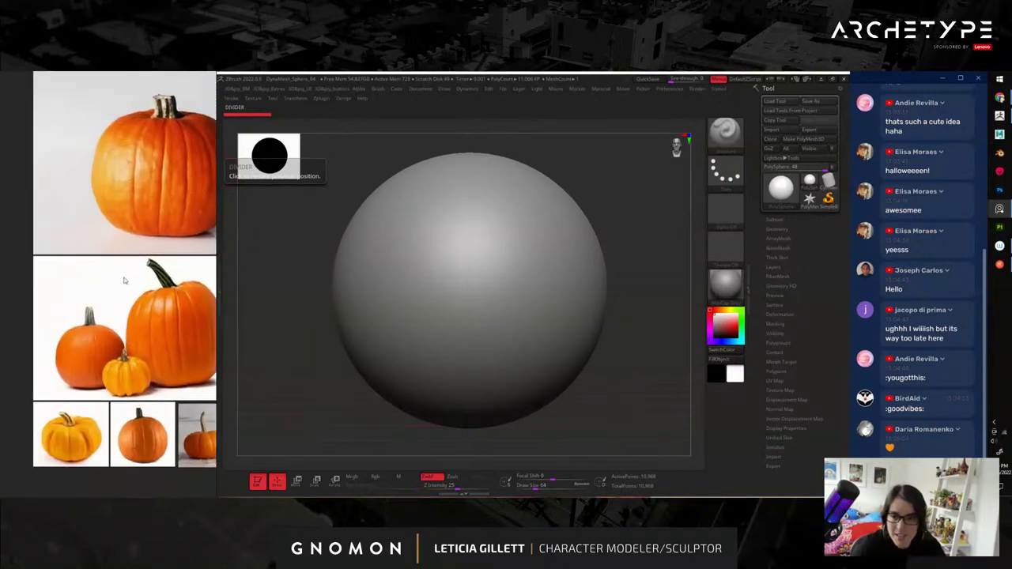
- Examine the pumpkin reference photos for body shapes, rib grooves and stems
{"action": "middle_click_drag", "start_coordinate": [138, 323], "coordinate": [136, 343]}
{"action": "scroll", "coordinate": [87, 374], "scroll_direction": "up", "scroll_amount": 3}
{"action": "middle_click_drag", "start_coordinate": [42, 330], "coordinate": [151, 330]}
{"action": "middle_click_drag", "start_coordinate": [209, 279], "coordinate": [82, 326]}
{"action": "scroll", "coordinate": [93, 236], "scroll_direction": "up", "scroll_amount": 3}
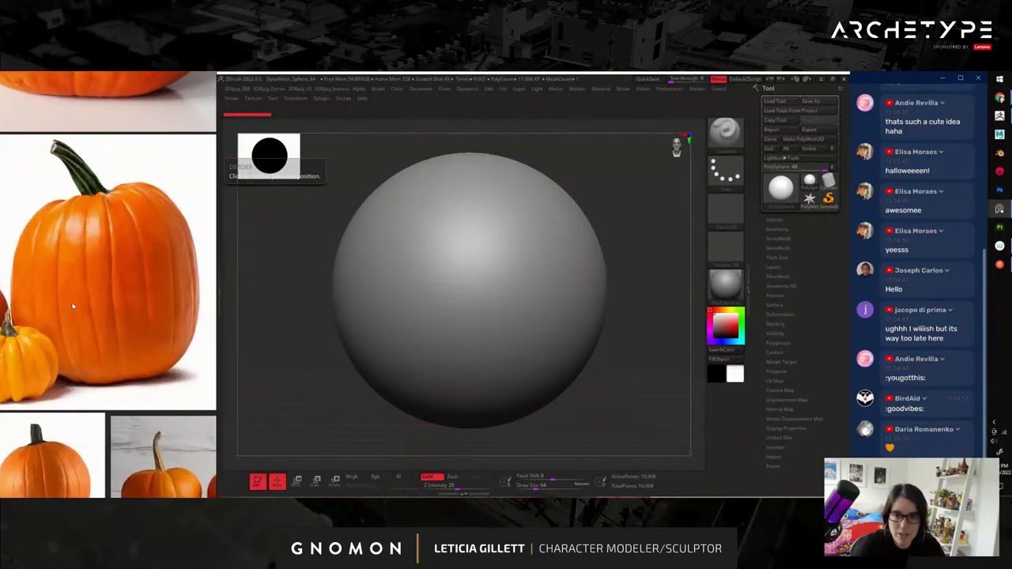
{"action": "scroll", "coordinate": [85, 338], "scroll_direction": "down", "scroll_amount": 3}
{"action": "middle_click_drag", "start_coordinate": [81, 348], "coordinate": [228, 249]}
{"action": "scroll", "coordinate": [127, 346], "scroll_direction": "up", "scroll_amount": 5}
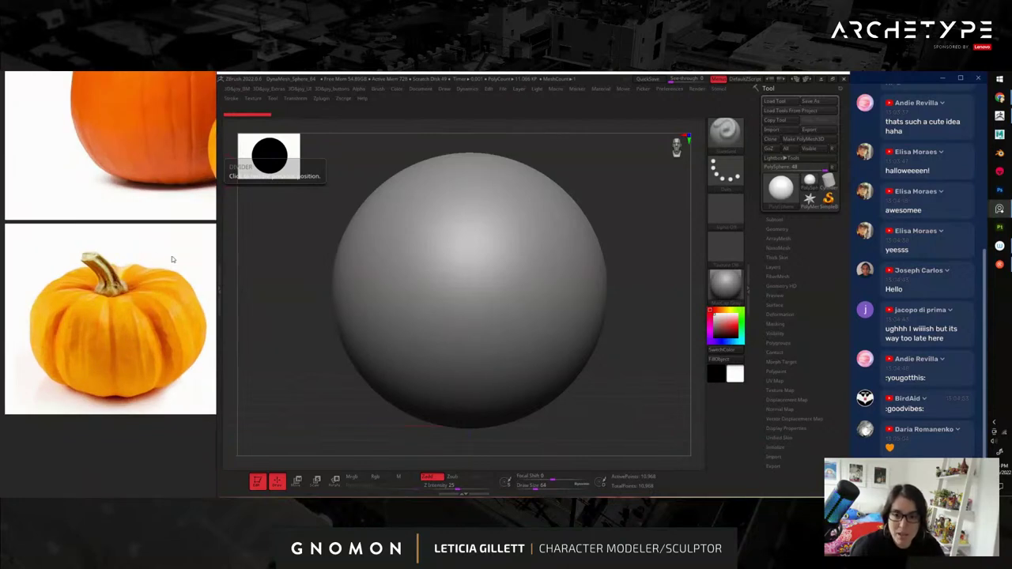
{"action": "scroll", "coordinate": [150, 337], "scroll_direction": "down", "scroll_amount": 3}
{"action": "scroll", "coordinate": [129, 212], "scroll_direction": "up", "scroll_amount": 5}
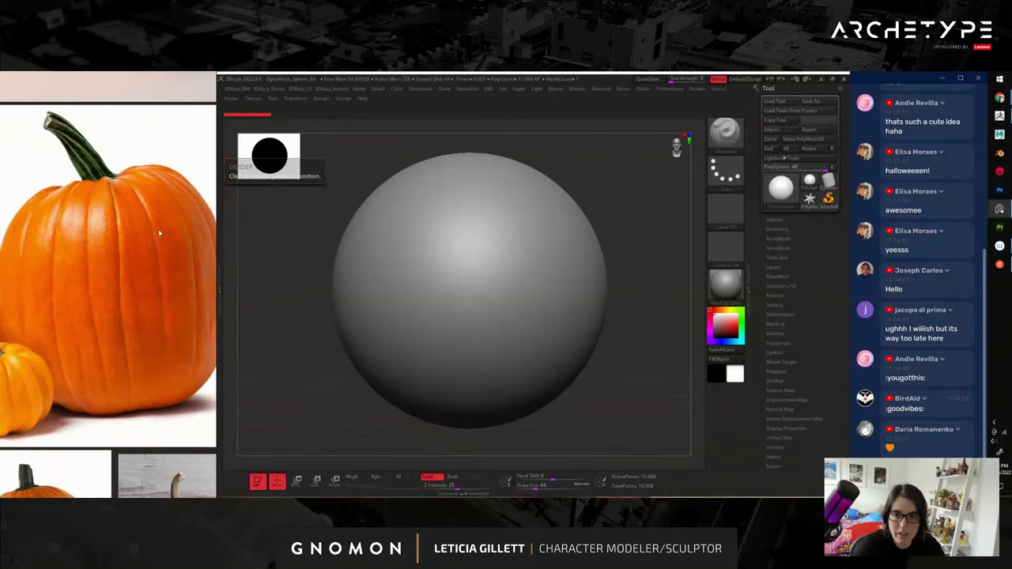
{"action": "scroll", "coordinate": [122, 316], "scroll_direction": "down", "scroll_amount": 3}
{"action": "middle_click_drag", "start_coordinate": [122, 158], "coordinate": [126, 324]}
{"action": "scroll", "coordinate": [119, 340], "scroll_direction": "down", "scroll_amount": 2}
{"action": "scroll", "coordinate": [117, 337], "scroll_direction": "down", "scroll_amount": 3}
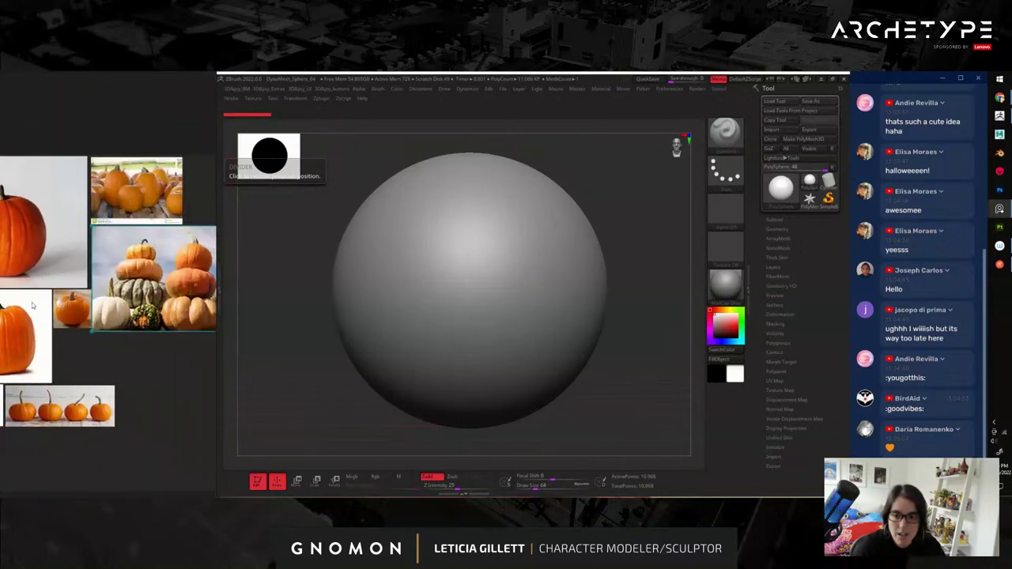
{"action": "scroll", "coordinate": [140, 334], "scroll_direction": "up", "scroll_amount": 4}
{"action": "scroll", "coordinate": [119, 333], "scroll_direction": "down", "scroll_amount": 3}
{"action": "scroll", "coordinate": [111, 305], "scroll_direction": "up", "scroll_amount": 4}
{"action": "scroll", "coordinate": [111, 305], "scroll_direction": "down", "scroll_amount": 3}
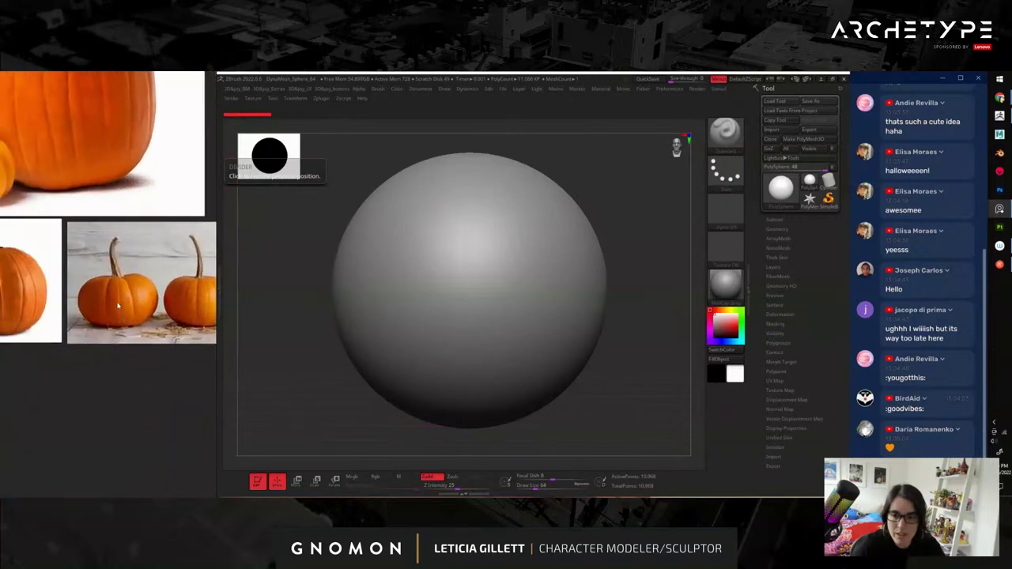
{"action": "scroll", "coordinate": [164, 314], "scroll_direction": "up", "scroll_amount": 4}
{"action": "scroll", "coordinate": [105, 305], "scroll_direction": "up", "scroll_amount": 2}
{"action": "scroll", "coordinate": [119, 312], "scroll_direction": "down", "scroll_amount": 2}
{"action": "scroll", "coordinate": [138, 331], "scroll_direction": "up", "scroll_amount": 1}
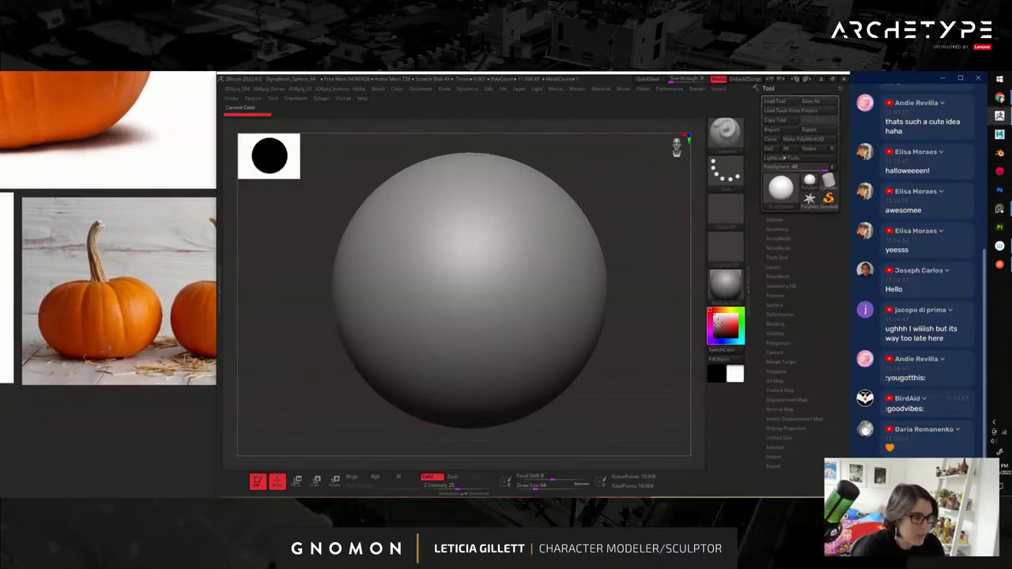
- Set the document background to a flat mid grey (RGB 150), shrink the sphere in view, and restore white as the main colour
{"action": "left_click", "coordinate": [711, 322]}
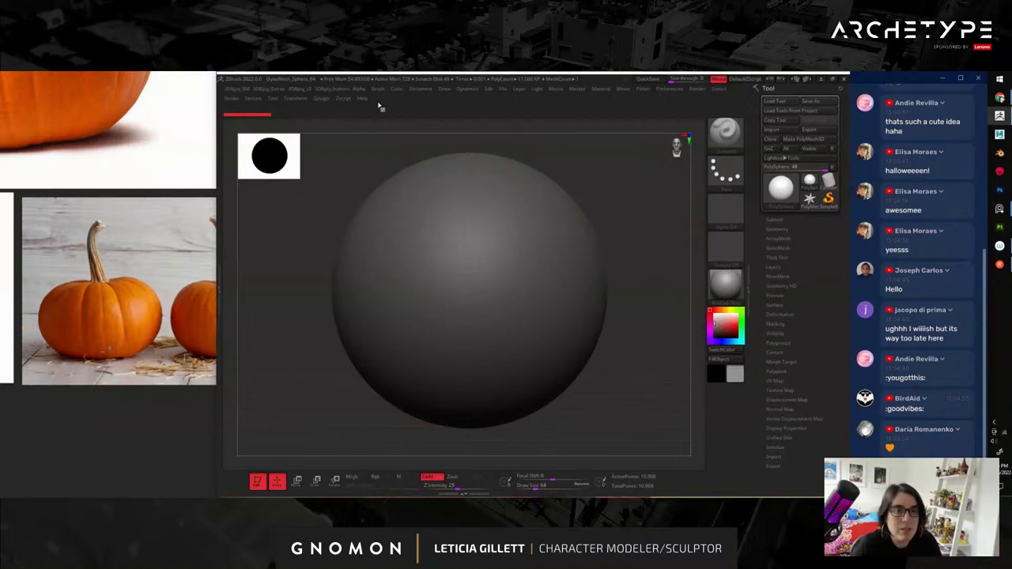
{"action": "left_click", "coordinate": [400, 90]}
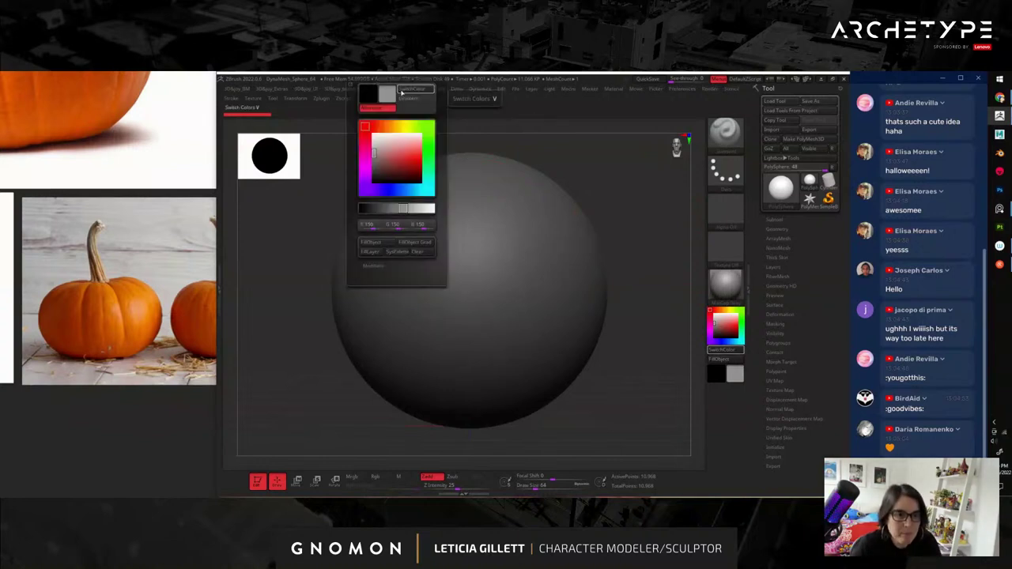
{"action": "left_click", "coordinate": [437, 89]}
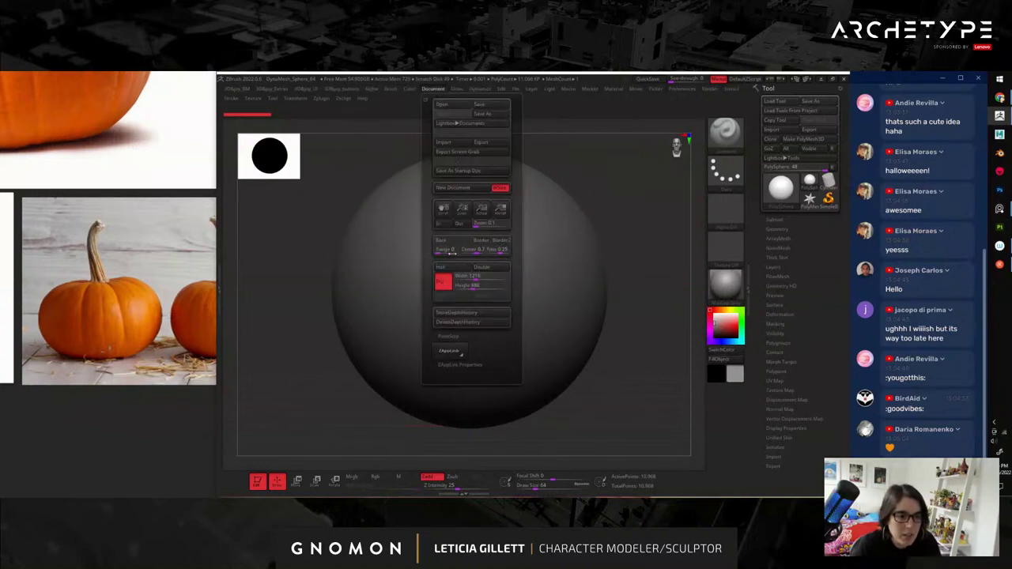
{"action": "left_click", "coordinate": [455, 241]}
{"action": "left_click_drag", "start_coordinate": [624, 391], "coordinate": [633, 349], "text": "alt"}
{"action": "left_click_drag", "start_coordinate": [717, 318], "coordinate": [711, 312]}
- Choose the Move brush and set the draw size to about 63
{"action": "key", "text": "shift+f"}
{"action": "mouse_move", "coordinate": [626, 317]}
{"action": "left_mouse_down"}
{"action": "mouse_move", "coordinate": [589, 353]}
{"action": "mouse_move", "coordinate": [621, 323]}
{"action": "mouse_move", "coordinate": [674, 329]}
{"action": "mouse_move", "coordinate": [644, 322]}
{"action": "mouse_move", "coordinate": [635, 336]}
{"action": "mouse_move", "coordinate": [617, 306]}
{"action": "mouse_move", "coordinate": [620, 314]}
{"action": "left_mouse_up"}
{"action": "key", "text": "shift+f"}
{"action": "key", "text": "b"}
{"action": "key", "text": "m"}
{"action": "key", "text": "v"}
{"action": "key", "text": "s"}
{"action": "left_click_drag", "start_coordinate": [456, 212], "coordinate": [492, 214]}
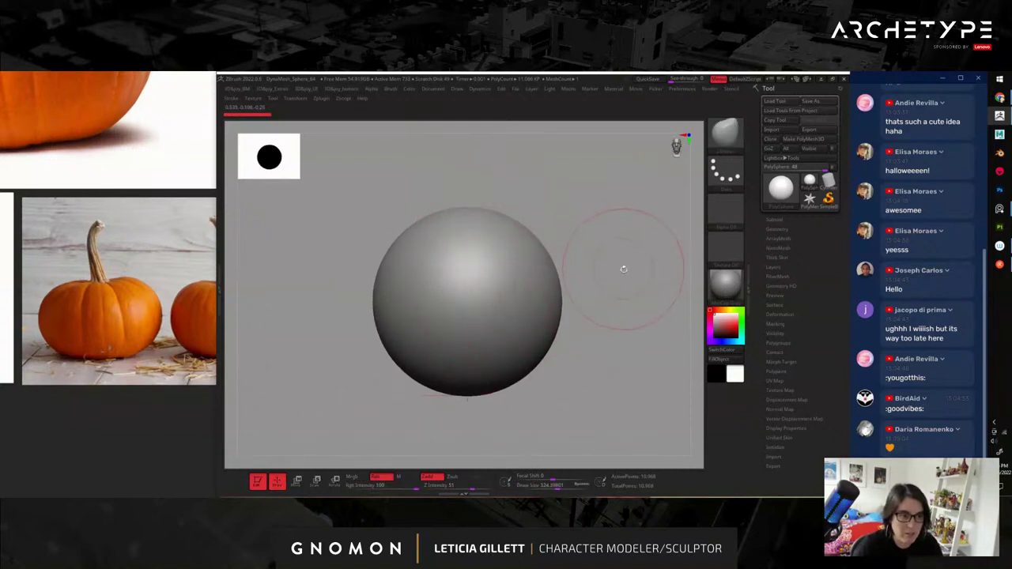
{"action": "mouse_move", "coordinate": [628, 283]}
{"action": "left_mouse_down", "text": "alt"}
{"action": "mouse_move", "coordinate": [633, 312]}
{"action": "mouse_move", "coordinate": [617, 298]}
{"action": "left_mouse_up", "text": "alt"}
{"action": "key", "text": "s"}
{"action": "left_click_drag", "start_coordinate": [524, 276], "coordinate": [504, 276]}
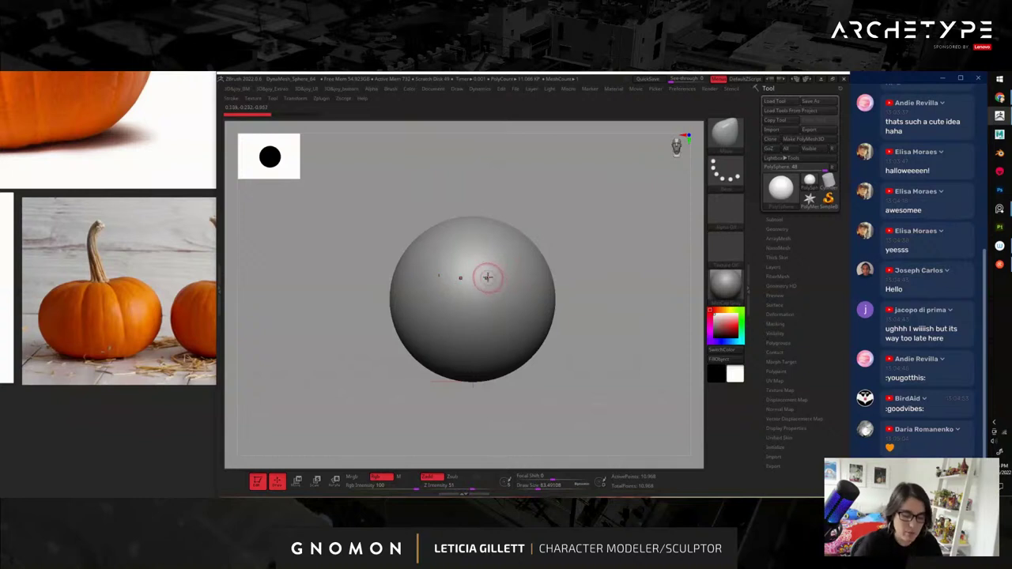
- Try carving several vertical grooves around the sphere with mirrored subtractive strokes
{"action": "left_click_drag", "start_coordinate": [485, 225], "coordinate": [509, 281]}
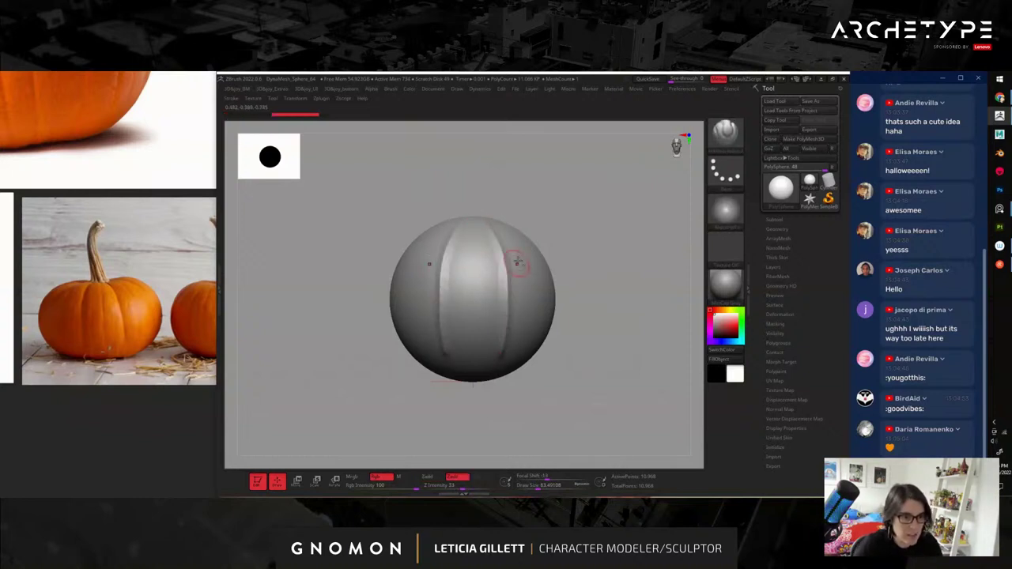
{"action": "left_click_drag", "start_coordinate": [486, 226], "coordinate": [497, 377]}
{"action": "left_click_drag", "start_coordinate": [504, 225], "coordinate": [548, 340]}
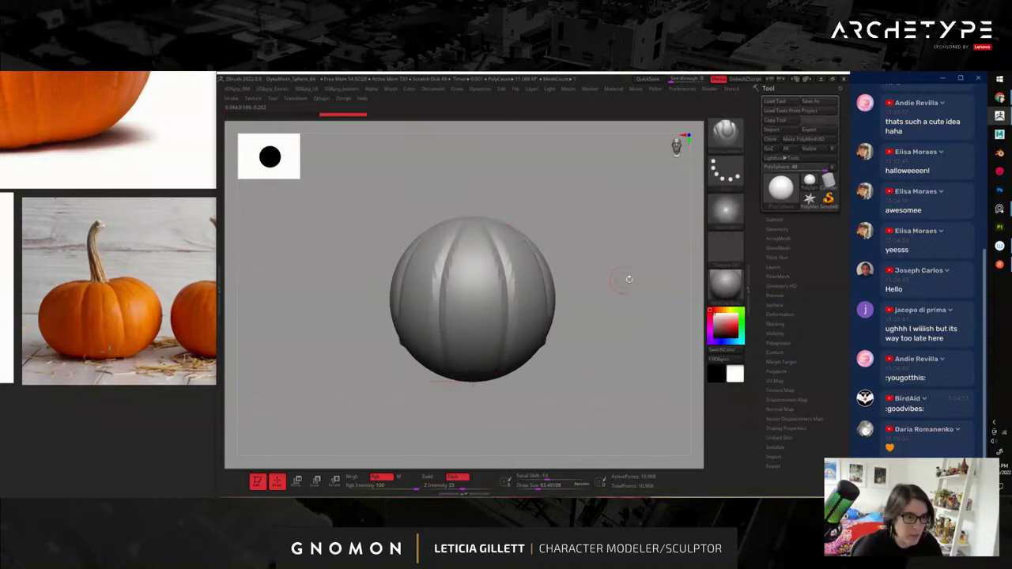
{"action": "left_click_drag", "start_coordinate": [604, 285], "coordinate": [554, 277]}
{"action": "left_click_drag", "start_coordinate": [557, 235], "coordinate": [570, 290]}
{"action": "left_click_drag", "start_coordinate": [632, 352], "coordinate": [624, 302]}
- Undo the mirrored groove strokes on the sphere
{"action": "key", "text": "ctrl+z"}
{"action": "key", "text": "ctrl+z"}
{"action": "key", "text": "ctrl+z"}
{"action": "key", "text": "ctrl+z"}
{"action": "key", "text": "ctrl+z"}
{"action": "key", "text": "ctrl+z"}
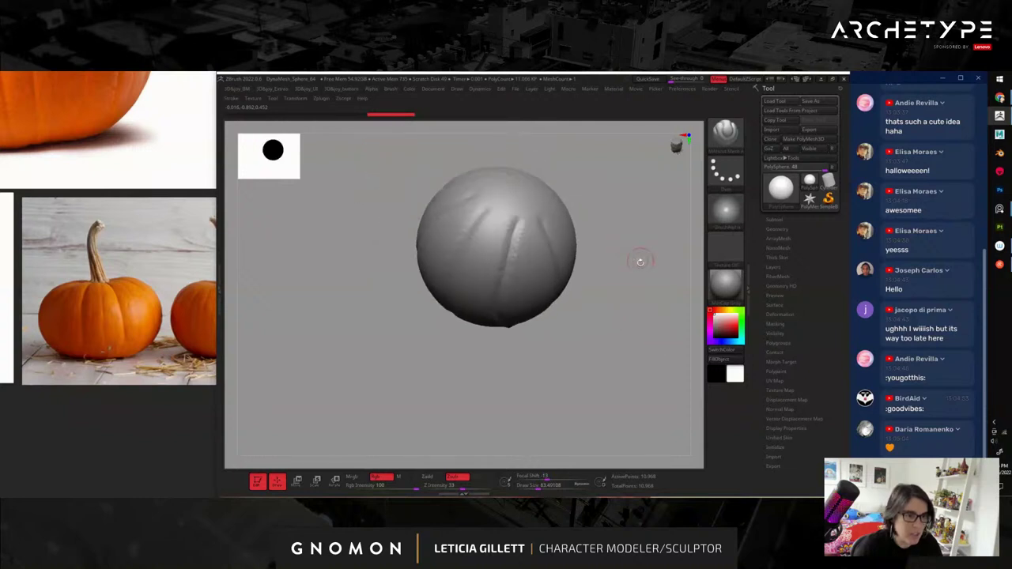
{"action": "mouse_move", "coordinate": [652, 320]}
{"action": "left_mouse_down", "text": "alt"}
{"action": "mouse_move", "coordinate": [639, 326]}
{"action": "mouse_move", "coordinate": [630, 305]}
{"action": "mouse_move", "coordinate": [639, 307]}
{"action": "left_mouse_up", "text": "alt"}
{"action": "key", "text": "ctrl+z"}
- Set the camera focal length to about 1280 to flatten the perspective on the sphere
{"action": "left_click", "coordinate": [458, 89]}
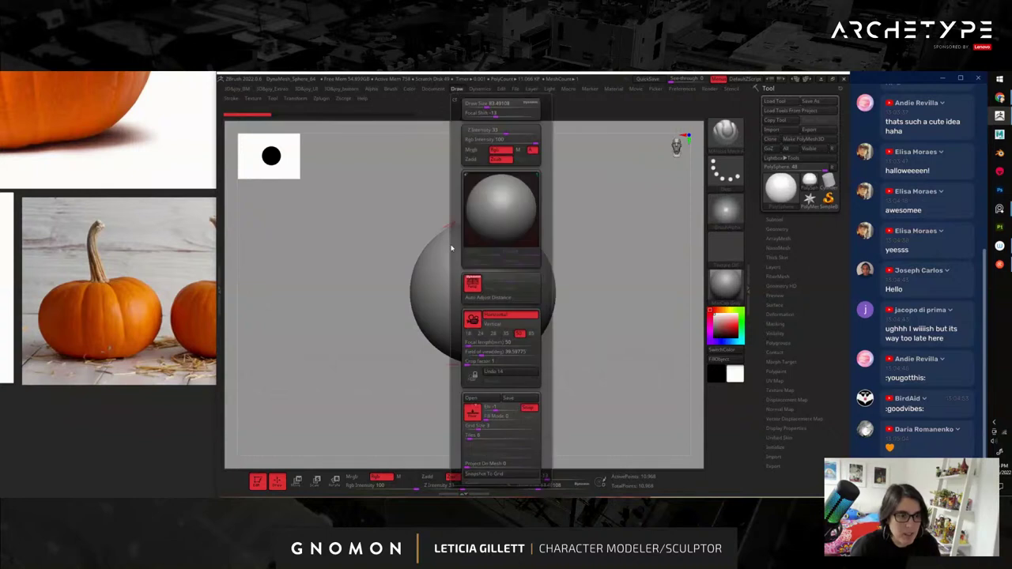
{"action": "left_click", "coordinate": [510, 342]}
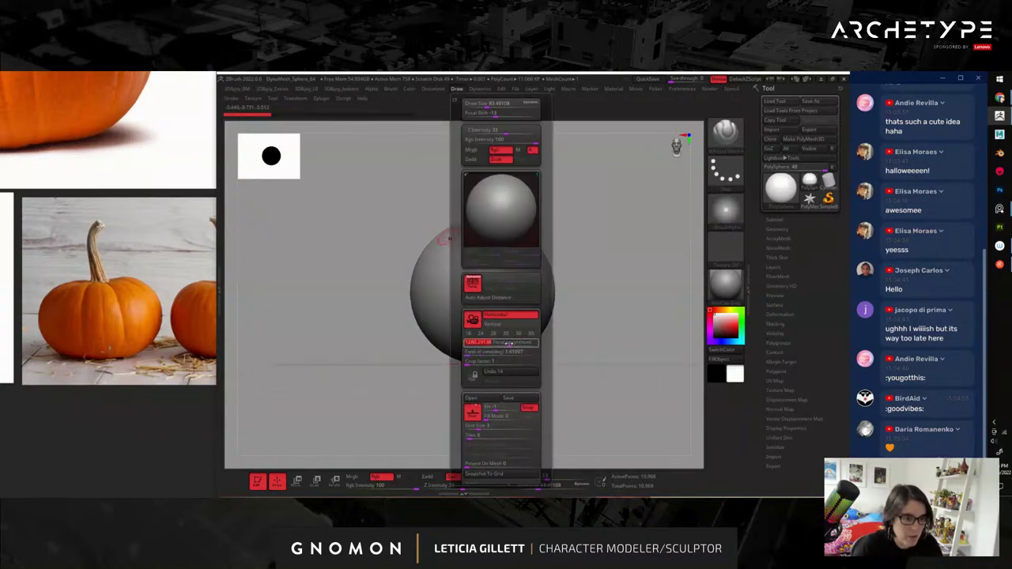
{"action": "key", "text": "Return"}
{"action": "mouse_move", "coordinate": [612, 322]}
{"action": "left_mouse_down"}
{"action": "mouse_move", "coordinate": [601, 325]}
{"action": "mouse_move", "coordinate": [607, 315]}
{"action": "left_mouse_up"}
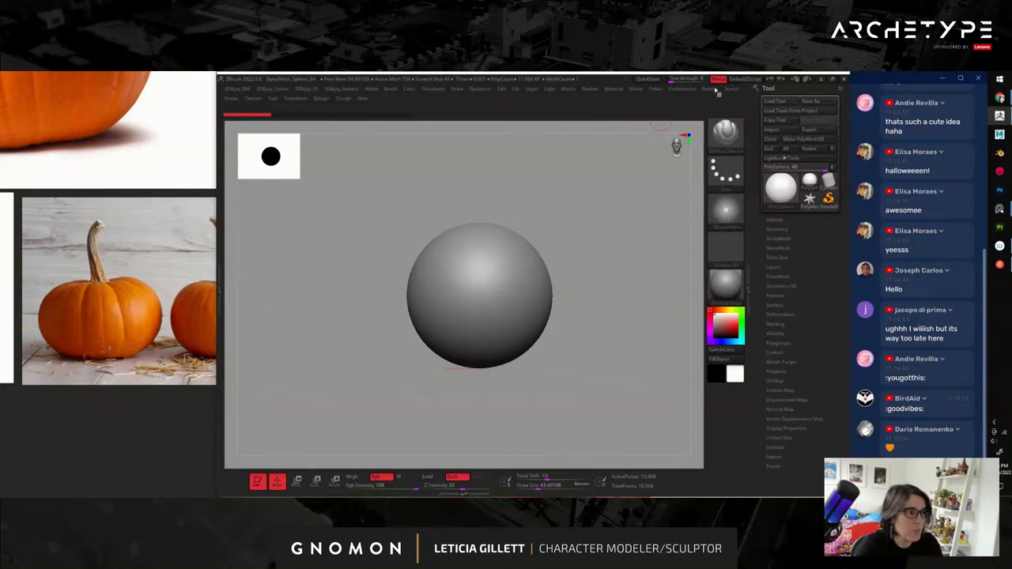
- Turn on radial symmetry around the Y axis only, switching X symmetry off
{"action": "left_click", "coordinate": [304, 99]}
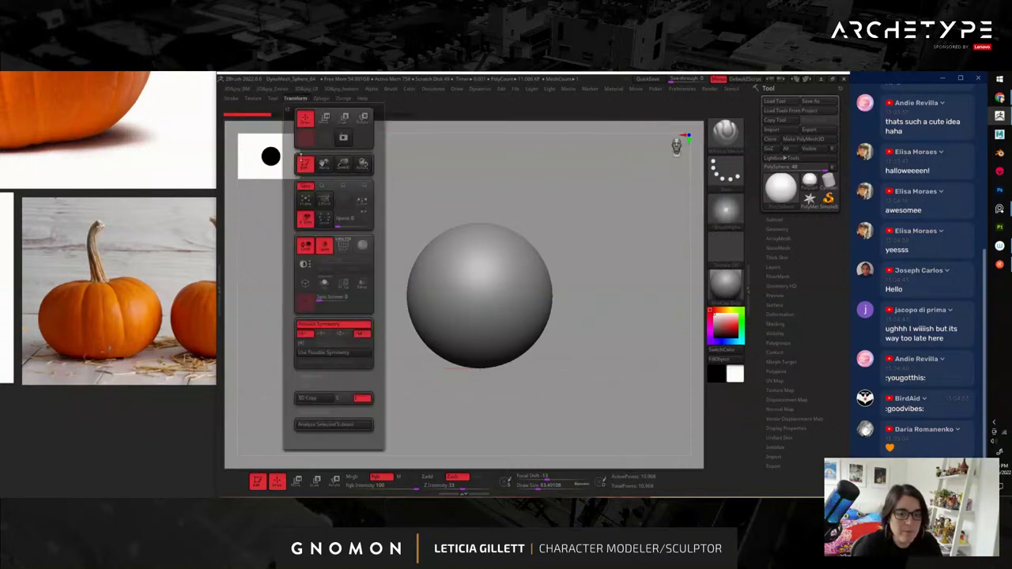
{"action": "left_click", "coordinate": [305, 345]}
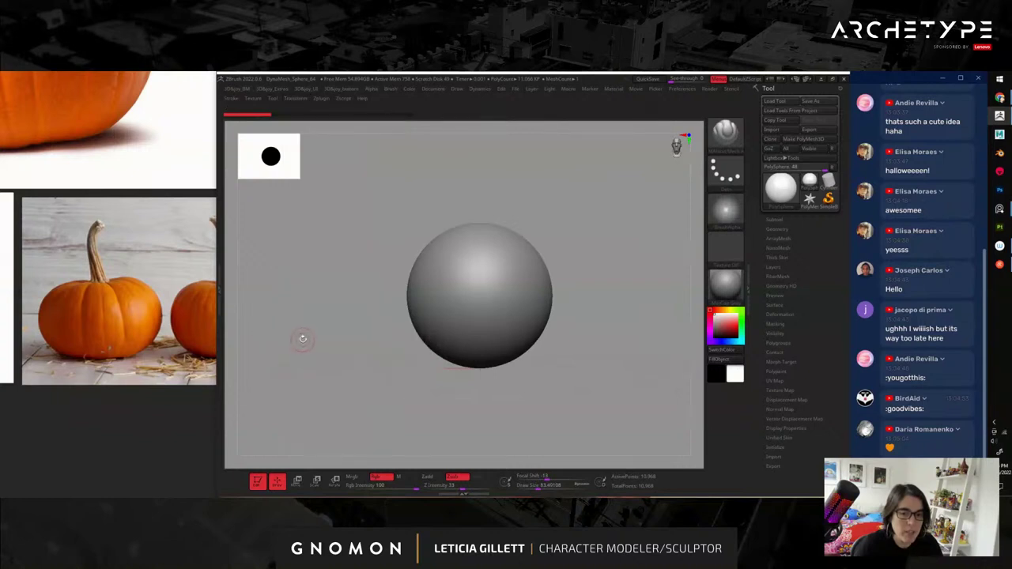
{"action": "left_click", "coordinate": [298, 98]}
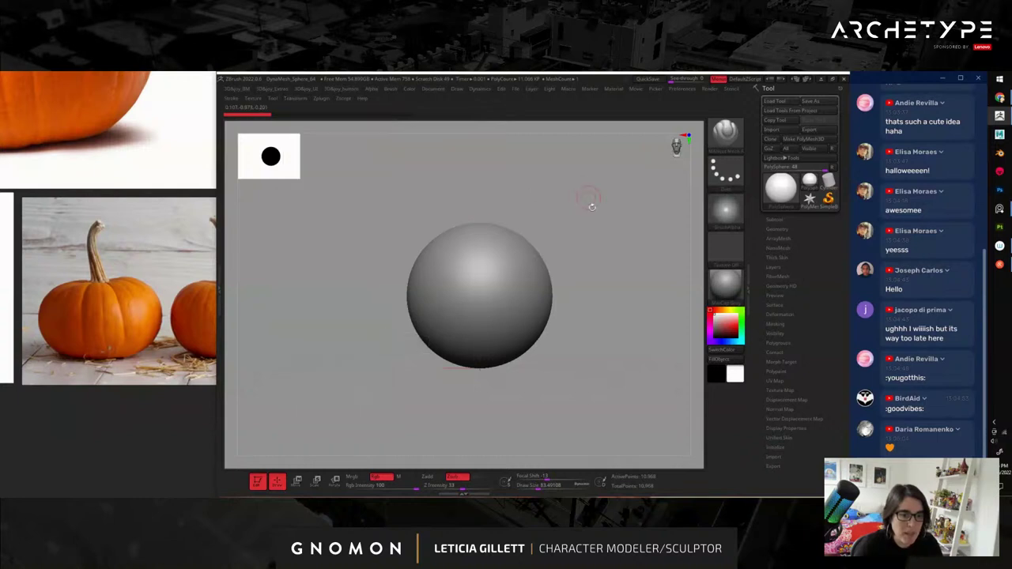
{"action": "left_click_drag", "start_coordinate": [588, 201], "coordinate": [578, 271]}
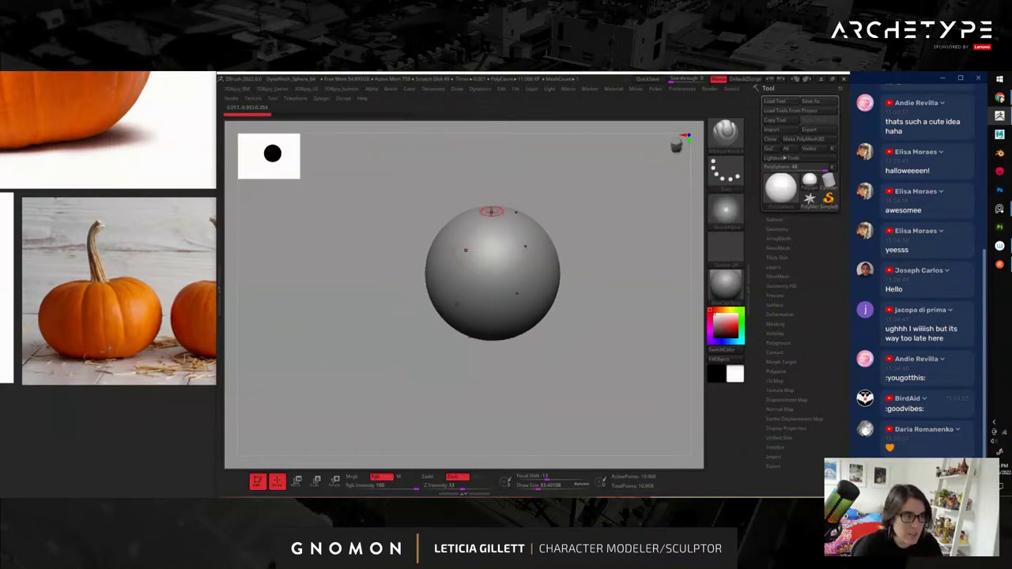
{"action": "left_click_drag", "start_coordinate": [583, 231], "coordinate": [583, 214], "text": "shift"}
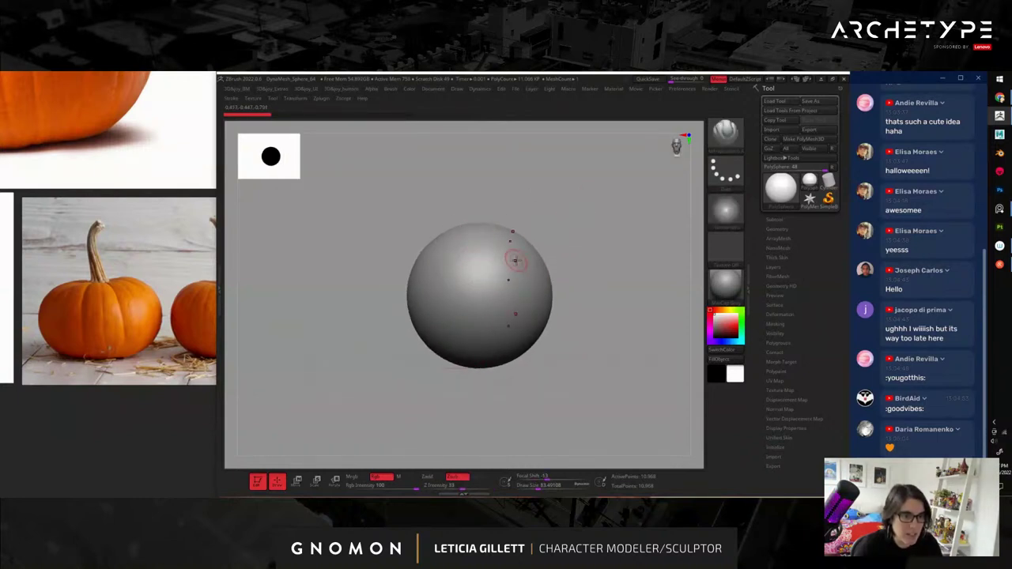
{"action": "left_click", "coordinate": [300, 98]}
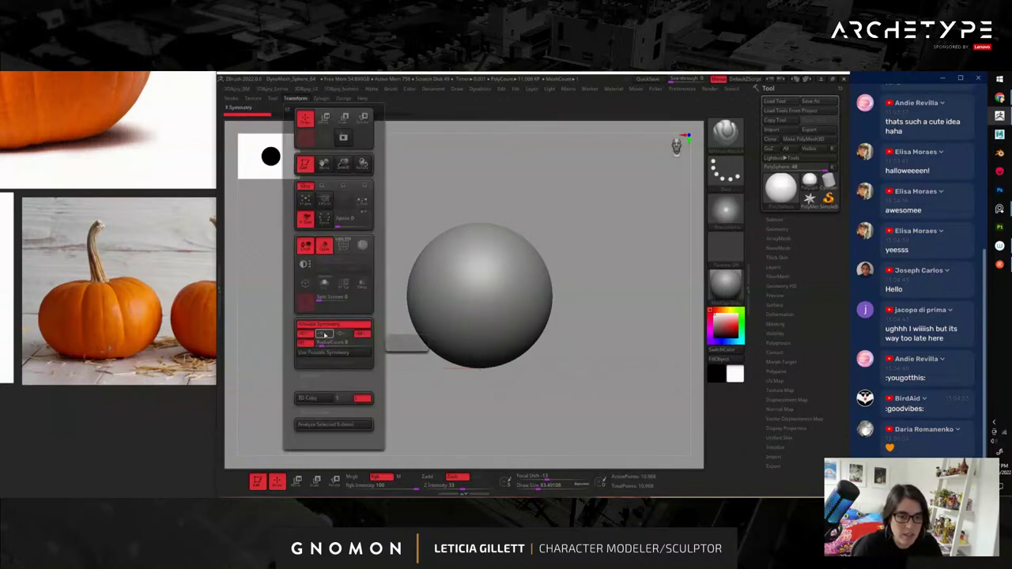
{"action": "left_click", "coordinate": [324, 336]}
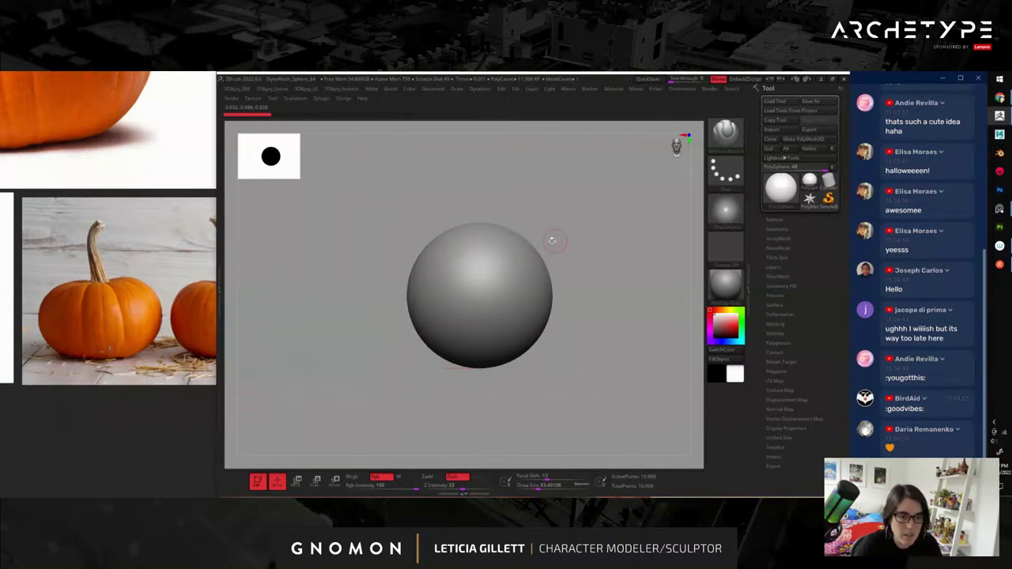
{"action": "left_click", "coordinate": [302, 99]}
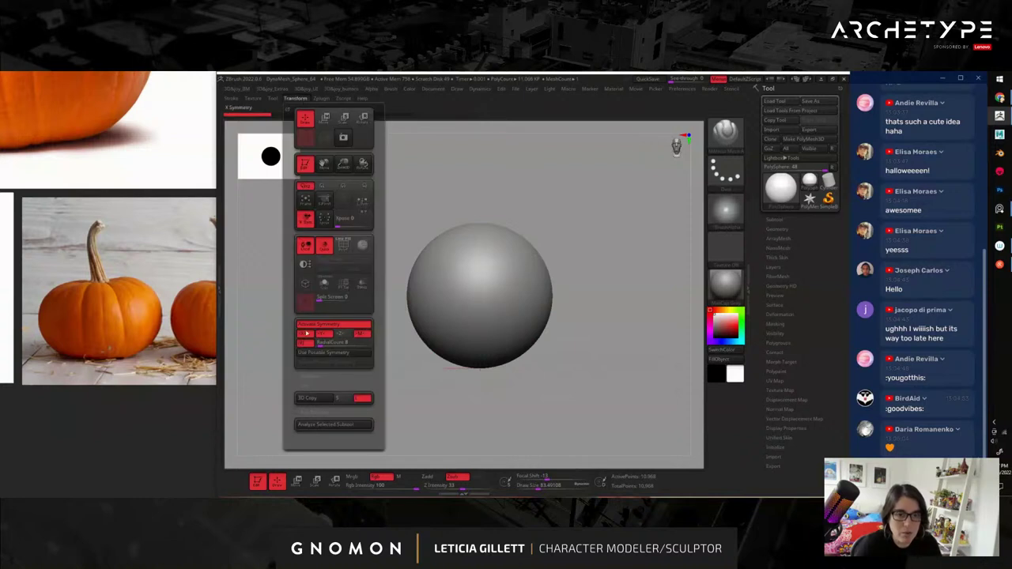
- Try a radial groove stroke down the sphere and undo it
{"action": "mouse_move", "coordinate": [491, 235]}
{"action": "left_mouse_down"}
{"action": "mouse_move", "coordinate": [506, 277]}
{"action": "mouse_move", "coordinate": [497, 360]}
{"action": "left_mouse_up"}
{"action": "mouse_move", "coordinate": [582, 242]}
{"action": "left_mouse_down"}
{"action": "mouse_move", "coordinate": [585, 355]}
{"action": "mouse_move", "coordinate": [639, 312]}
{"action": "mouse_move", "coordinate": [583, 328]}
{"action": "mouse_move", "coordinate": [567, 272]}
{"action": "left_mouse_up"}
{"action": "left_click_drag", "start_coordinate": [594, 222], "coordinate": [595, 289]}
{"action": "key", "text": "ctrl+z"}
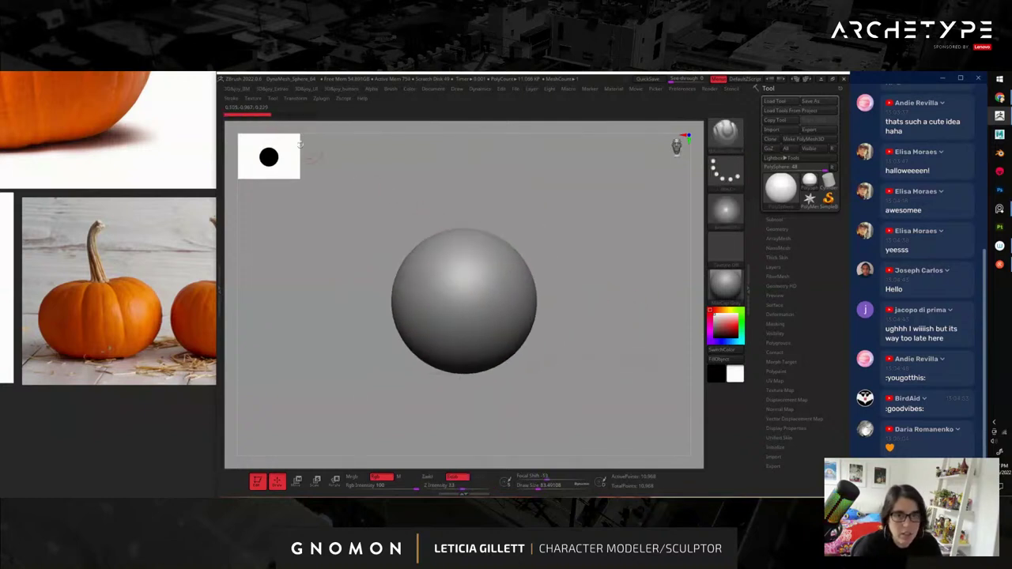
- Set the radial symmetry count to 10 and carve evenly spaced grooves from the sphere's top pole to its bottom
{"action": "left_click", "coordinate": [298, 100]}
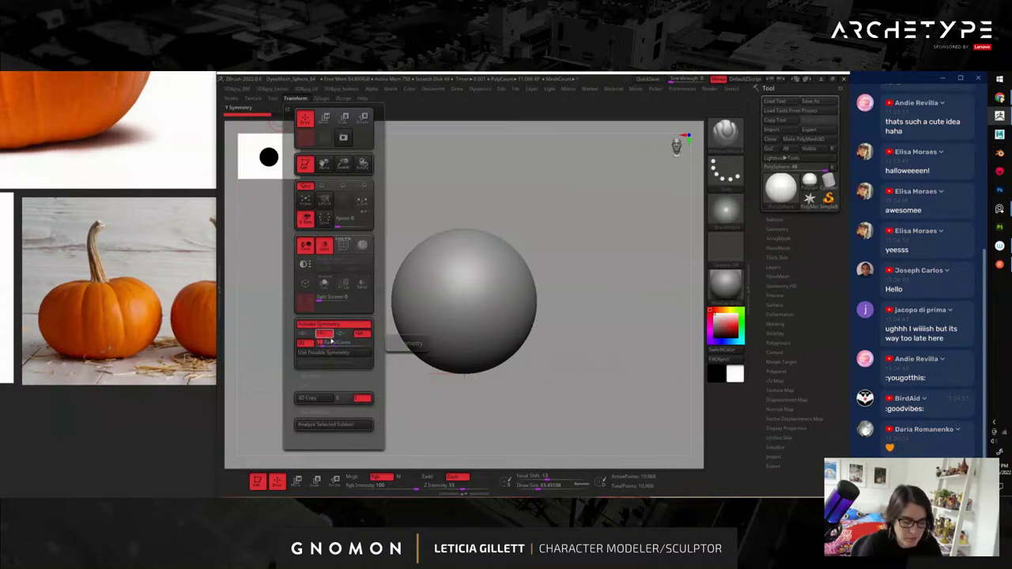
{"action": "left_click_drag", "start_coordinate": [538, 209], "coordinate": [547, 248]}
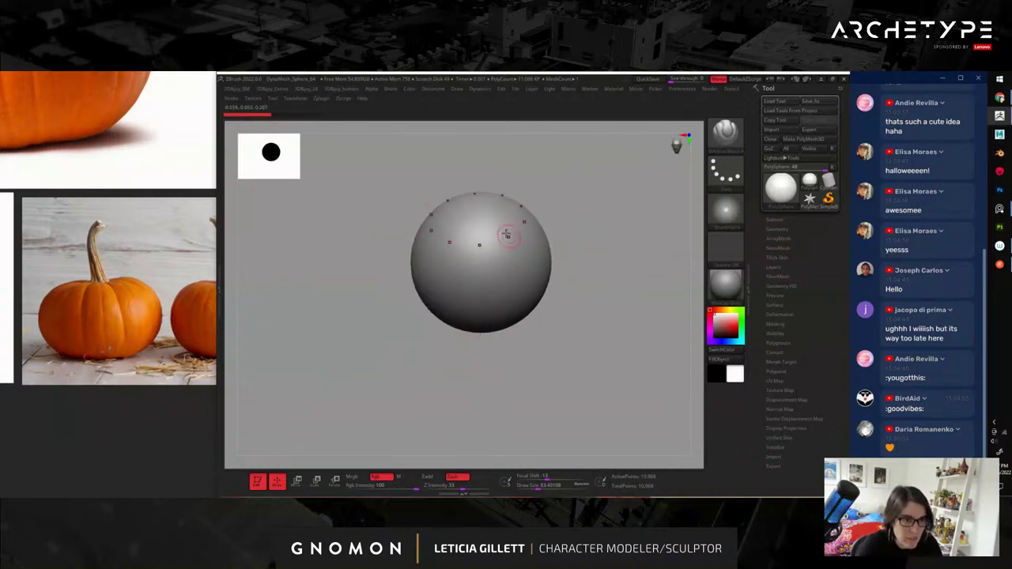
{"action": "left_click_drag", "start_coordinate": [478, 210], "coordinate": [498, 286]}
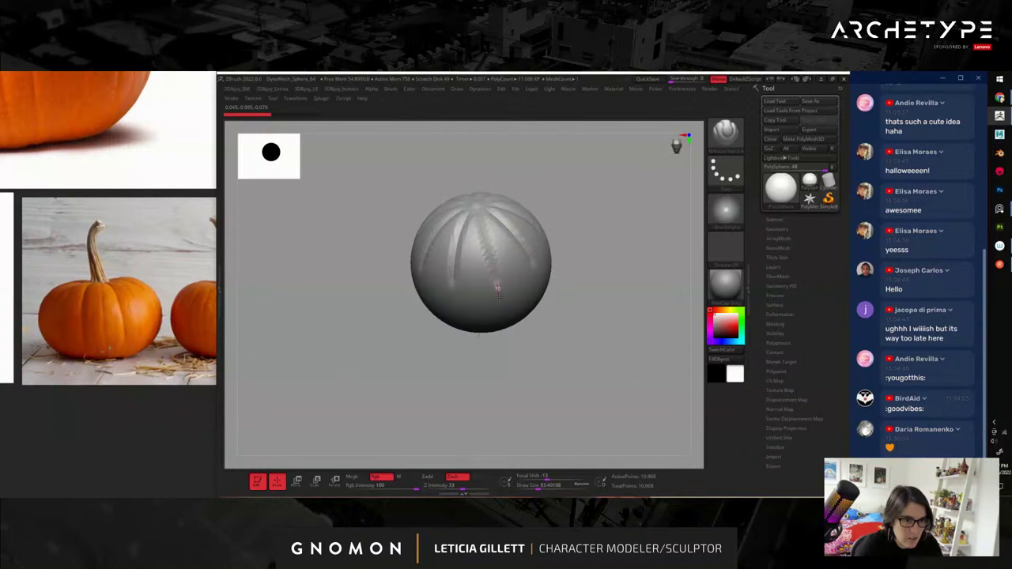
{"action": "mouse_move", "coordinate": [569, 373]}
{"action": "left_mouse_down"}
{"action": "mouse_move", "coordinate": [581, 318]}
{"action": "mouse_move", "coordinate": [549, 340]}
{"action": "mouse_move", "coordinate": [588, 396]}
{"action": "mouse_move", "coordinate": [614, 361]}
{"action": "mouse_move", "coordinate": [572, 314]}
{"action": "mouse_move", "coordinate": [561, 357]}
{"action": "mouse_move", "coordinate": [576, 416]}
{"action": "mouse_move", "coordinate": [605, 361]}
{"action": "mouse_move", "coordinate": [565, 368]}
{"action": "mouse_move", "coordinate": [594, 300]}
{"action": "mouse_move", "coordinate": [591, 311]}
{"action": "mouse_move", "coordinate": [627, 272]}
{"action": "left_mouse_up"}
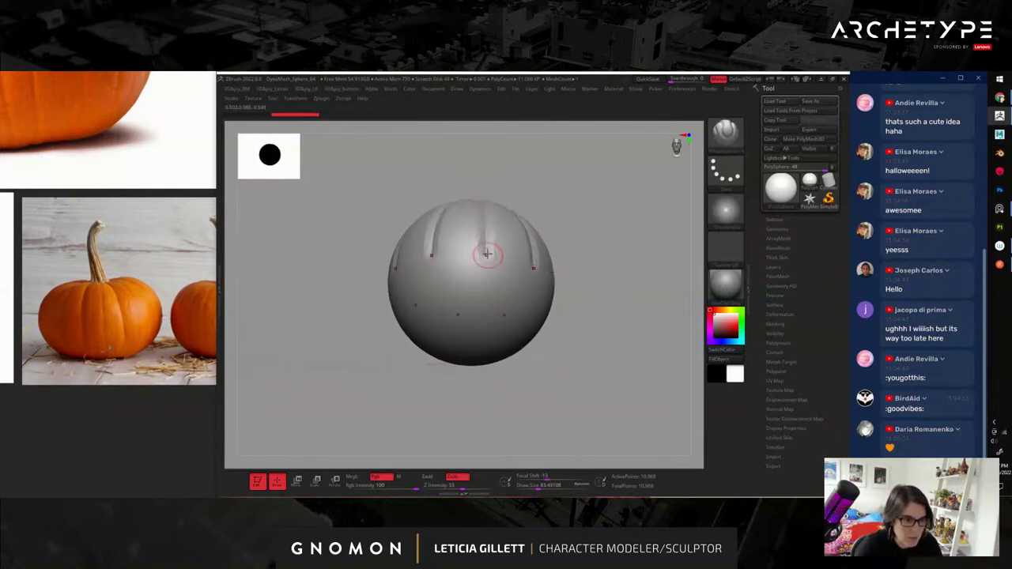
{"action": "mouse_move", "coordinate": [483, 278]}
{"action": "left_mouse_down"}
{"action": "mouse_move", "coordinate": [459, 373]}
{"action": "mouse_move", "coordinate": [578, 343]}
{"action": "mouse_move", "coordinate": [581, 316]}
{"action": "mouse_move", "coordinate": [621, 361]}
{"action": "mouse_move", "coordinate": [620, 317]}
{"action": "left_mouse_up"}
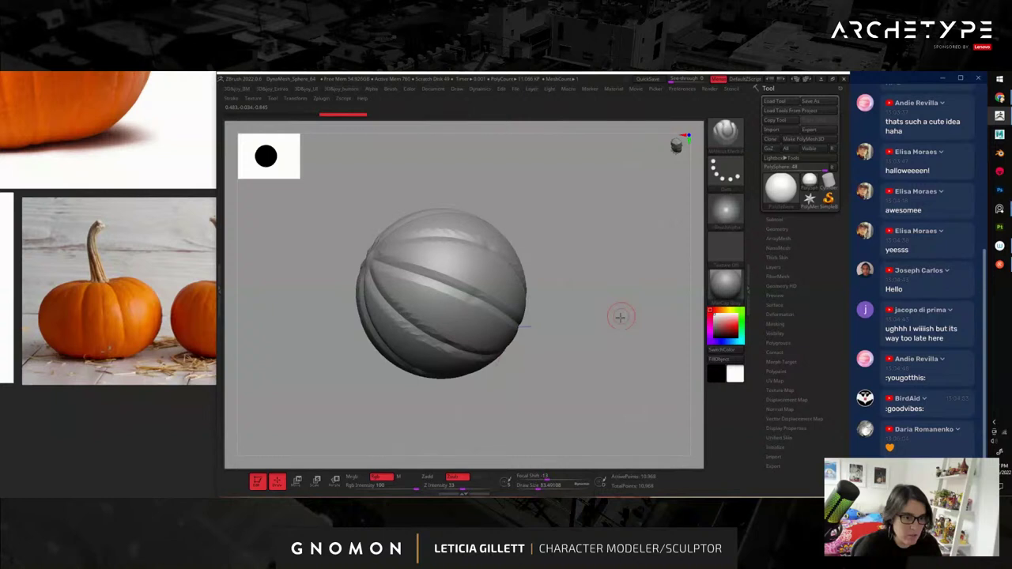
- Smooth the surface along the radial grooves to soften the pumpkin's ribs
{"action": "left_click_drag", "start_coordinate": [620, 317], "coordinate": [655, 317], "text": "alt"}
{"action": "left_click_drag", "start_coordinate": [443, 226], "coordinate": [424, 285], "text": "shift"}
{"action": "left_click_drag", "start_coordinate": [560, 137], "coordinate": [571, 252], "text": "alt"}
{"action": "right_click_drag", "start_coordinate": [458, 207], "coordinate": [481, 291]}
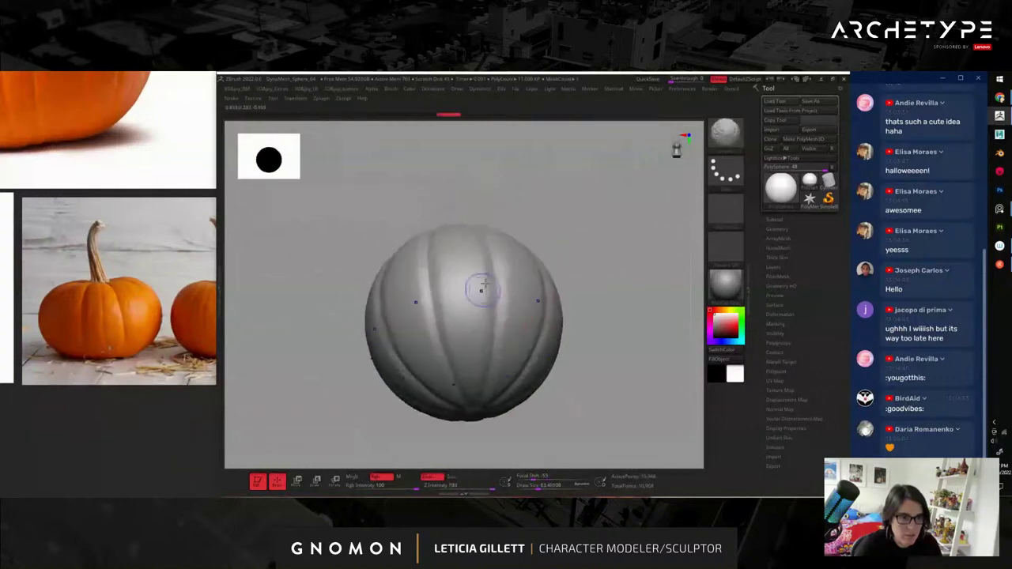
{"action": "left_click_drag", "start_coordinate": [485, 283], "coordinate": [491, 373], "text": "shift"}
- Turn off Rgb, set Z intensity to 12 and deepen the radial grooves downward from the top pole with the Dam Standard brush
{"action": "mouse_move", "coordinate": [619, 282]}
{"action": "left_mouse_down"}
{"action": "mouse_move", "coordinate": [617, 337]}
{"action": "mouse_move", "coordinate": [652, 307]}
{"action": "mouse_move", "coordinate": [658, 286]}
{"action": "left_mouse_up"}
{"action": "right_click_drag", "start_coordinate": [448, 237], "coordinate": [445, 201]}
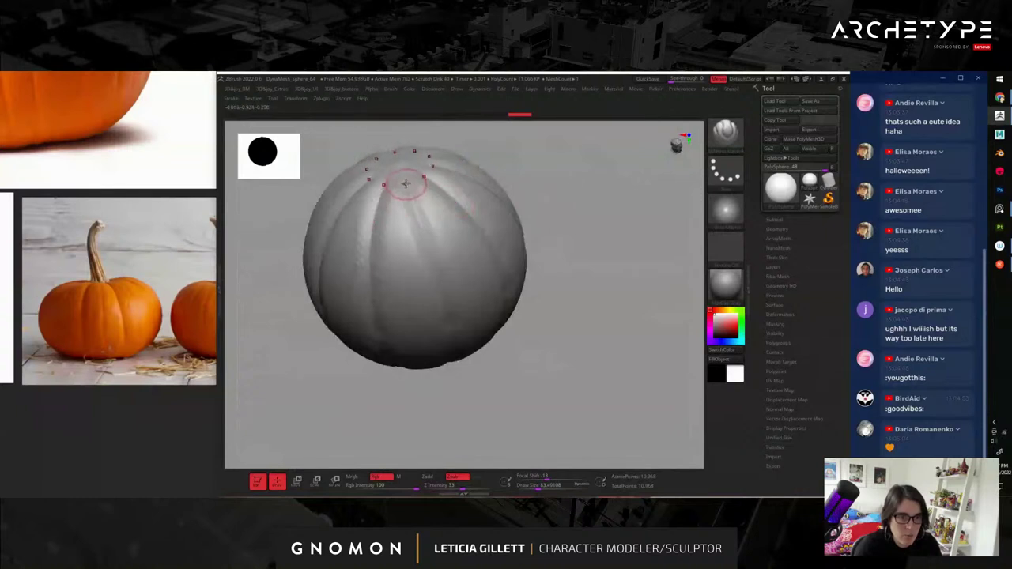
{"action": "left_click", "coordinate": [382, 477]}
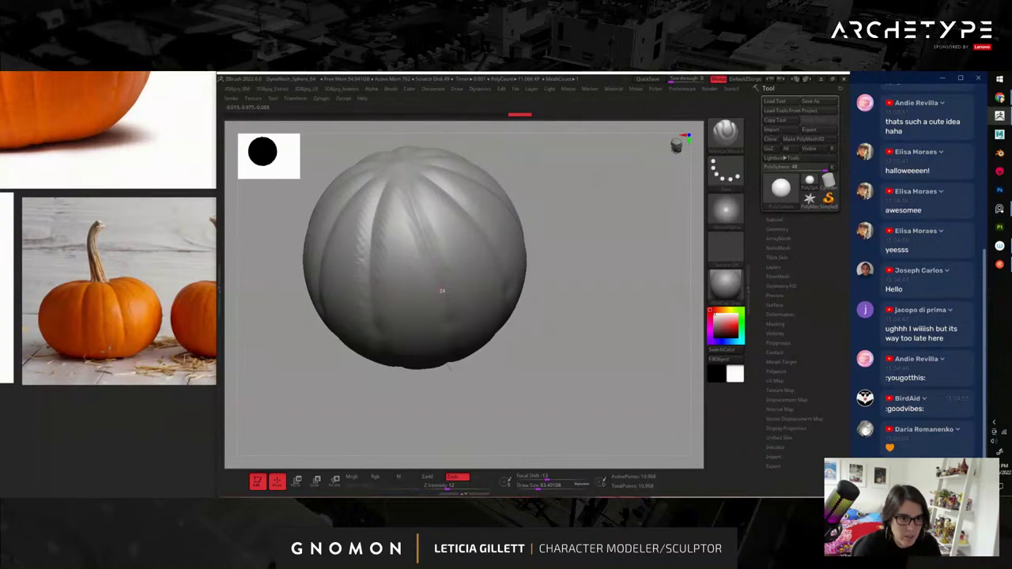
{"action": "right_click_drag", "start_coordinate": [442, 290], "coordinate": [427, 253]}
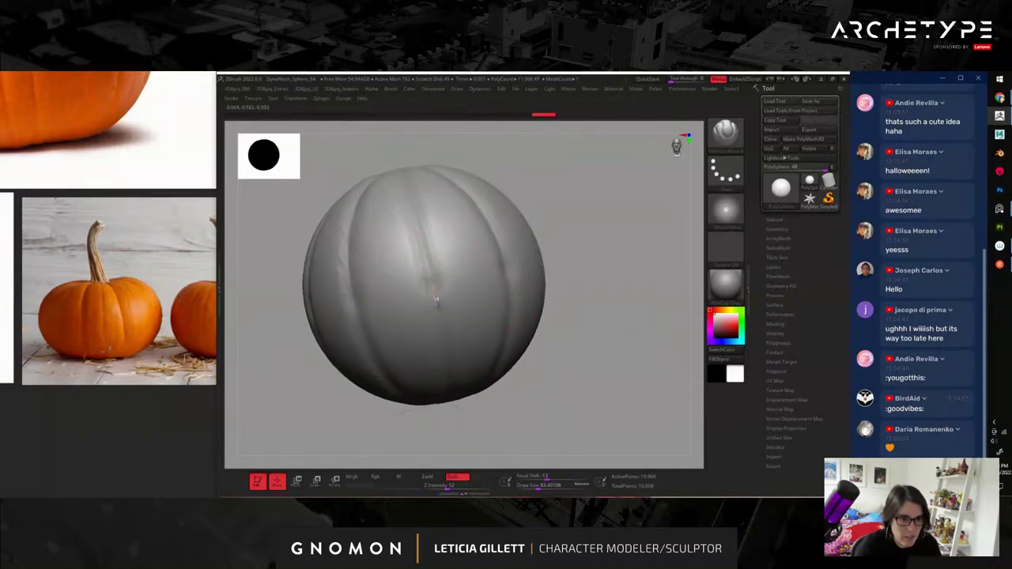
{"action": "right_click_drag", "start_coordinate": [511, 452], "coordinate": [454, 321]}
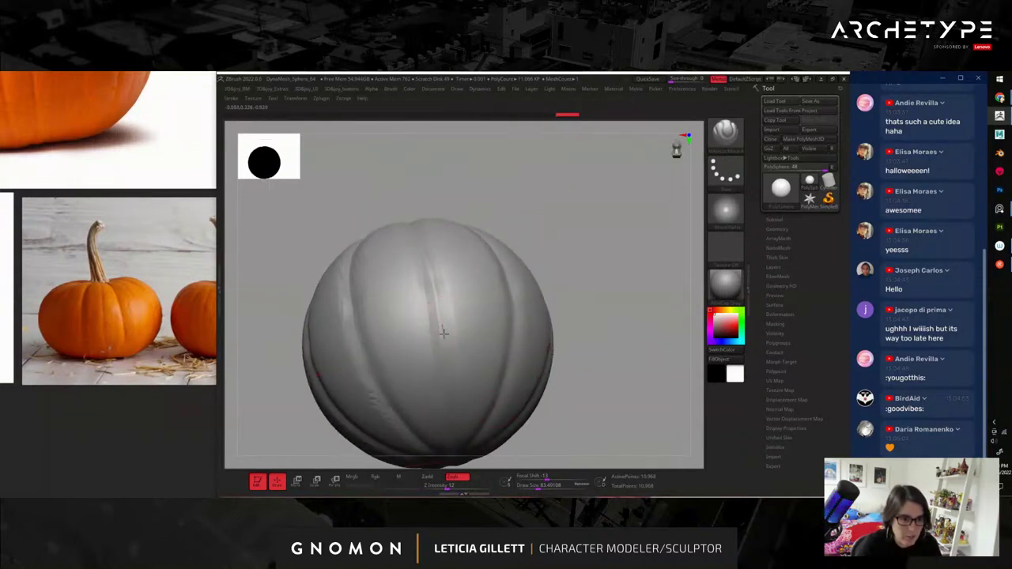
{"action": "mouse_move", "coordinate": [460, 415]}
{"action": "right_mouse_down"}
{"action": "mouse_move", "coordinate": [602, 319]}
{"action": "mouse_move", "coordinate": [380, 327]}
{"action": "right_mouse_up"}
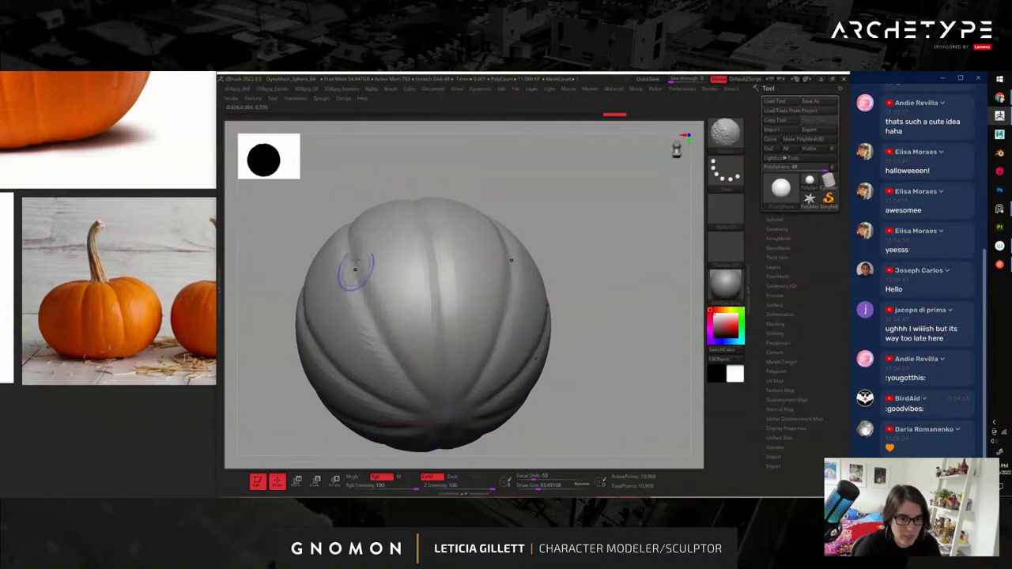
- Smooth the grooves and carve them deeper where they converge at the pumpkin's bottom and top poles
{"action": "left_click_drag", "start_coordinate": [549, 384], "coordinate": [541, 365]}
{"action": "left_click_drag", "start_coordinate": [439, 290], "coordinate": [442, 334]}
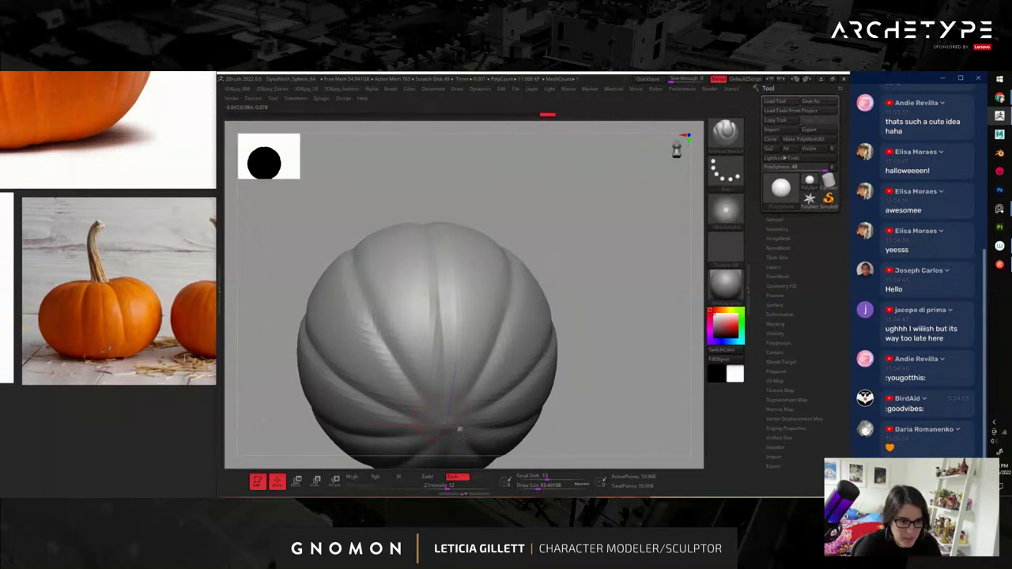
{"action": "left_click_drag", "start_coordinate": [613, 314], "coordinate": [620, 326]}
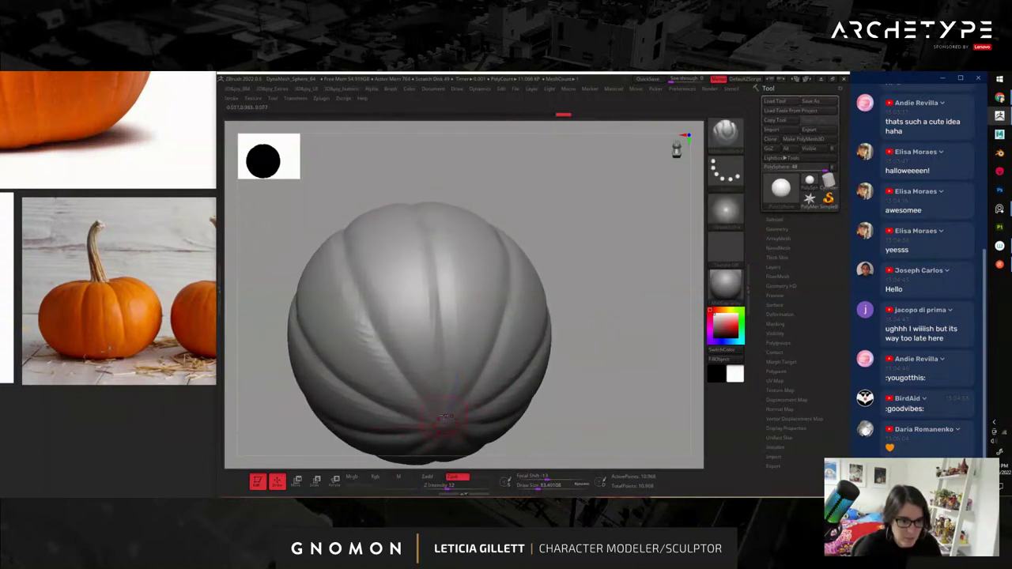
{"action": "left_click_drag", "start_coordinate": [616, 404], "coordinate": [619, 293]}
{"action": "right_click_drag", "start_coordinate": [620, 227], "coordinate": [524, 338]}
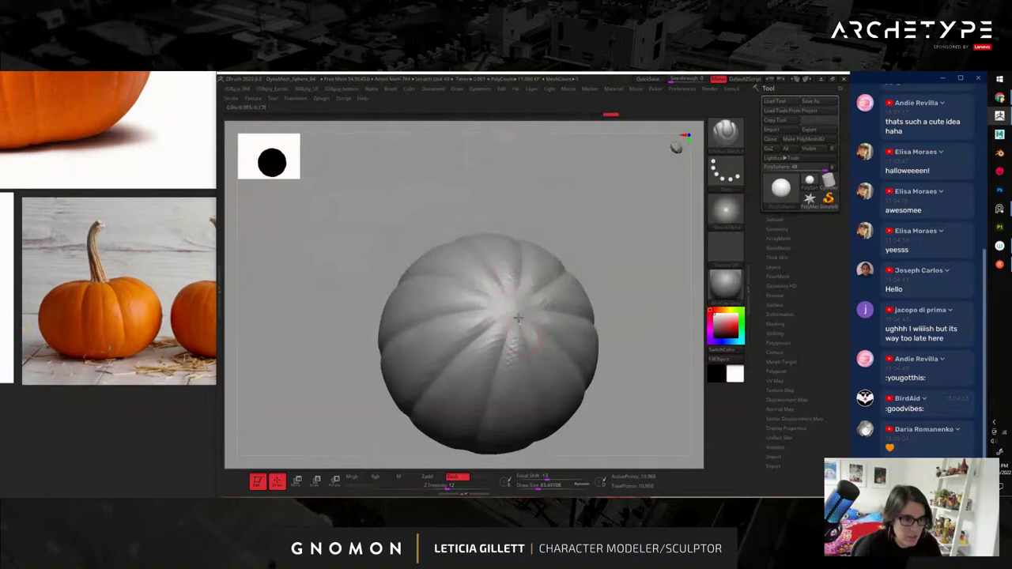
{"action": "mouse_move", "coordinate": [633, 311]}
{"action": "left_mouse_down"}
{"action": "mouse_move", "coordinate": [626, 256]}
{"action": "mouse_move", "coordinate": [660, 361]}
{"action": "mouse_move", "coordinate": [613, 258]}
{"action": "mouse_move", "coordinate": [619, 279]}
{"action": "mouse_move", "coordinate": [570, 290]}
{"action": "mouse_move", "coordinate": [635, 303]}
{"action": "mouse_move", "coordinate": [623, 278]}
{"action": "left_mouse_up"}
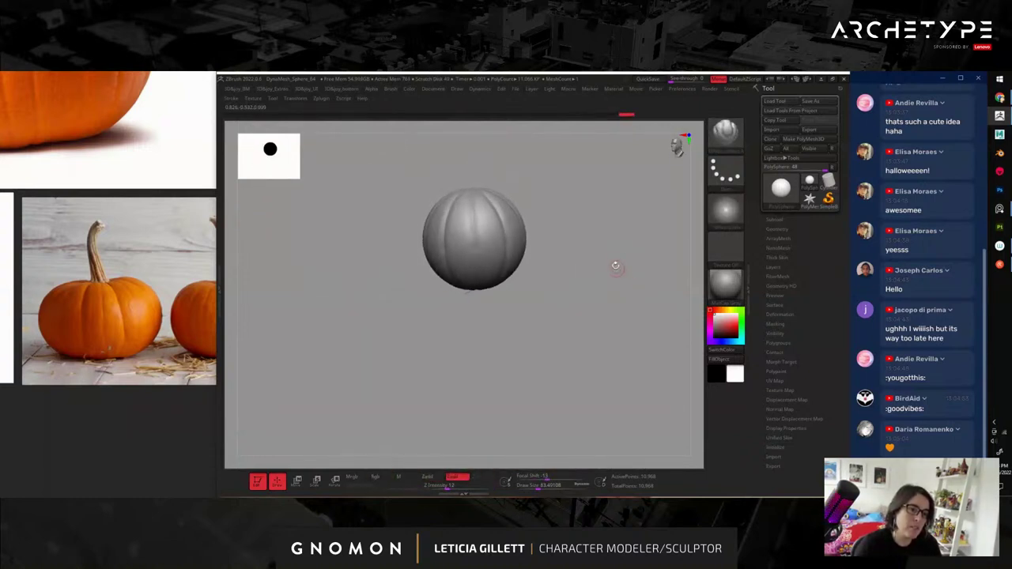
- Build up volume on the ribs with the Clay Buildup brush at Z intensity 20 and smooth the strokes along the grooves
{"action": "key", "text": "f"}
{"action": "mouse_move", "coordinate": [595, 393]}
{"action": "left_mouse_down"}
{"action": "mouse_move", "coordinate": [583, 387]}
{"action": "mouse_move", "coordinate": [587, 372]}
{"action": "left_mouse_up"}
{"action": "key", "text": "b"}
{"action": "key", "text": "c"}
{"action": "key", "text": "b"}
{"action": "key", "text": "s"}
{"action": "left_click_drag", "start_coordinate": [517, 314], "coordinate": [514, 314]}
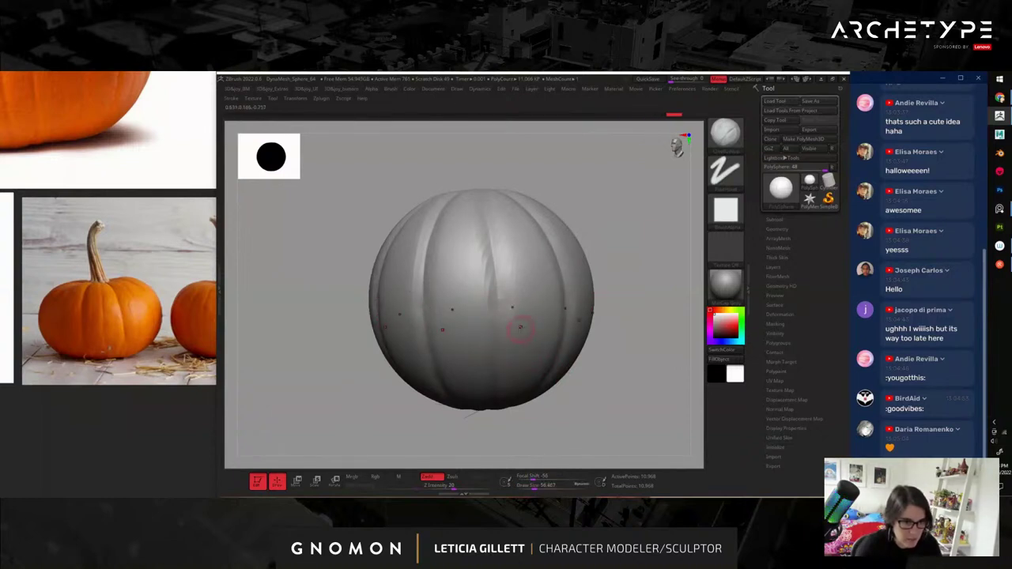
{"action": "left_click_drag", "start_coordinate": [501, 330], "coordinate": [501, 246], "text": "shift"}
{"action": "mouse_move", "coordinate": [591, 221]}
{"action": "left_mouse_down"}
{"action": "mouse_move", "coordinate": [642, 283]}
{"action": "mouse_move", "coordinate": [627, 272]}
{"action": "left_mouse_up"}
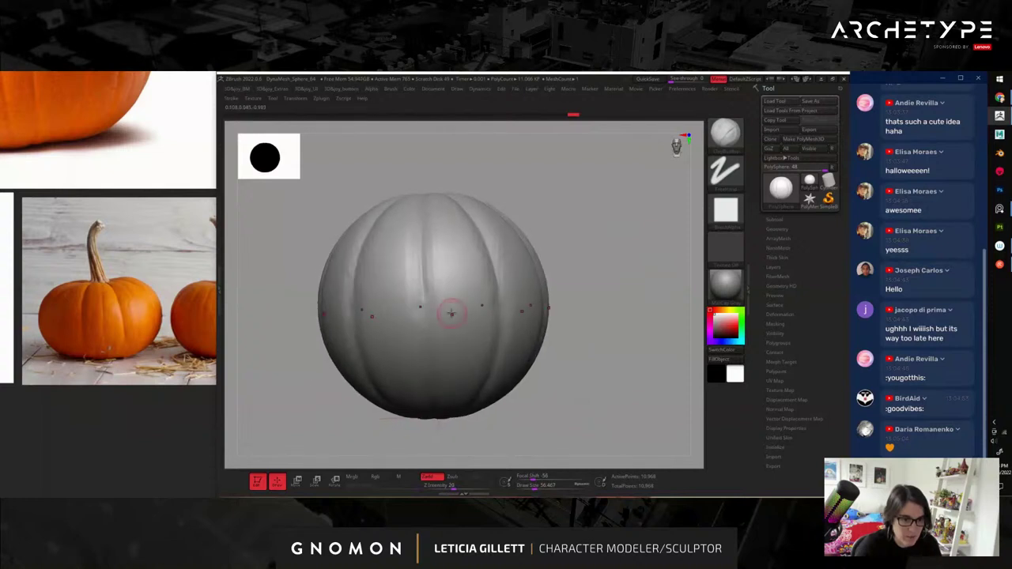
- Recarve the rib grooves with the Dam Standard brush from the upper side down to the base
{"action": "key", "text": "b"}
{"action": "key", "text": "d"}
{"action": "key", "text": "s"}
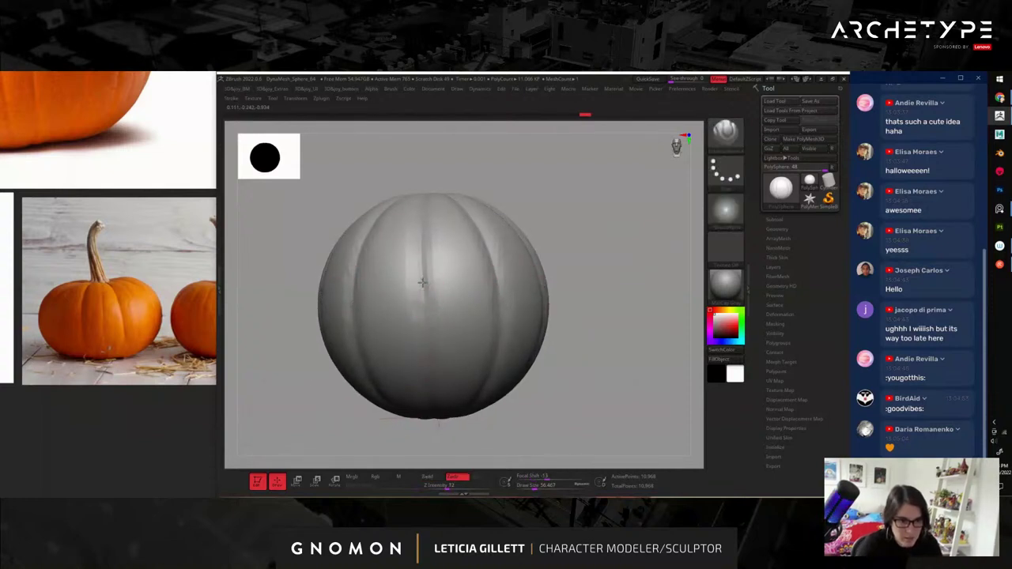
{"action": "mouse_move", "coordinate": [578, 296]}
{"action": "left_mouse_down"}
{"action": "mouse_move", "coordinate": [613, 329]}
{"action": "mouse_move", "coordinate": [616, 394]}
{"action": "mouse_move", "coordinate": [572, 341]}
{"action": "mouse_move", "coordinate": [541, 345]}
{"action": "mouse_move", "coordinate": [562, 377]}
{"action": "left_mouse_up"}
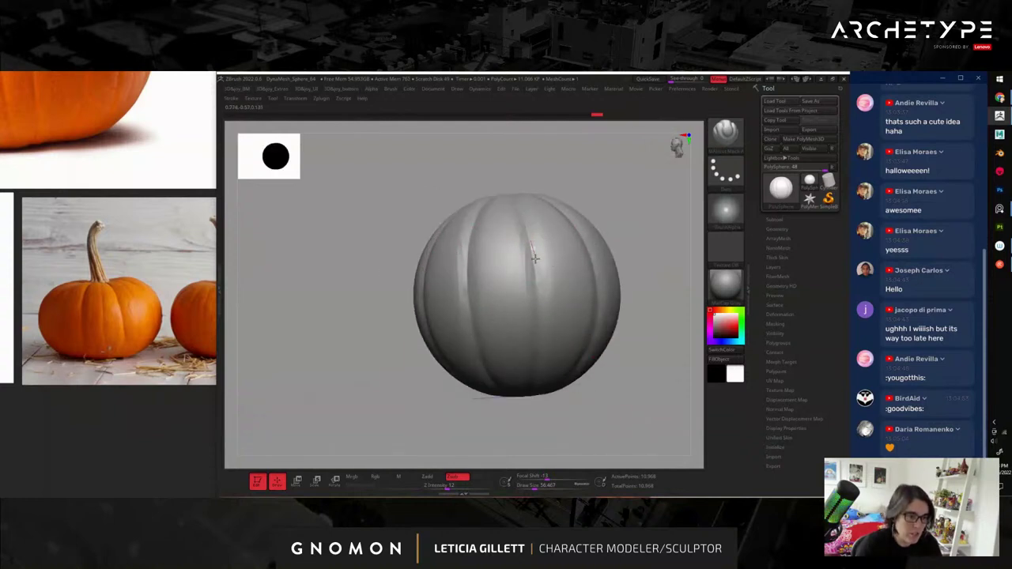
{"action": "left_click_drag", "start_coordinate": [540, 323], "coordinate": [541, 354]}
{"action": "right_click_drag", "start_coordinate": [545, 366], "coordinate": [537, 304]}
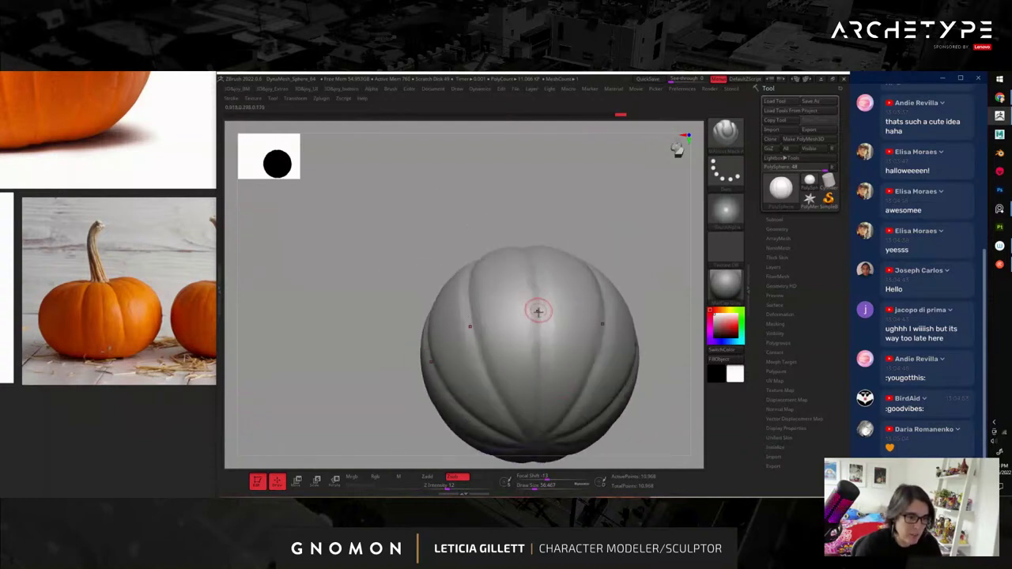
{"action": "left_click_drag", "start_coordinate": [672, 304], "coordinate": [572, 357], "text": "alt"}
{"action": "right_click_drag", "start_coordinate": [572, 356], "coordinate": [546, 279]}
{"action": "key", "text": "f"}
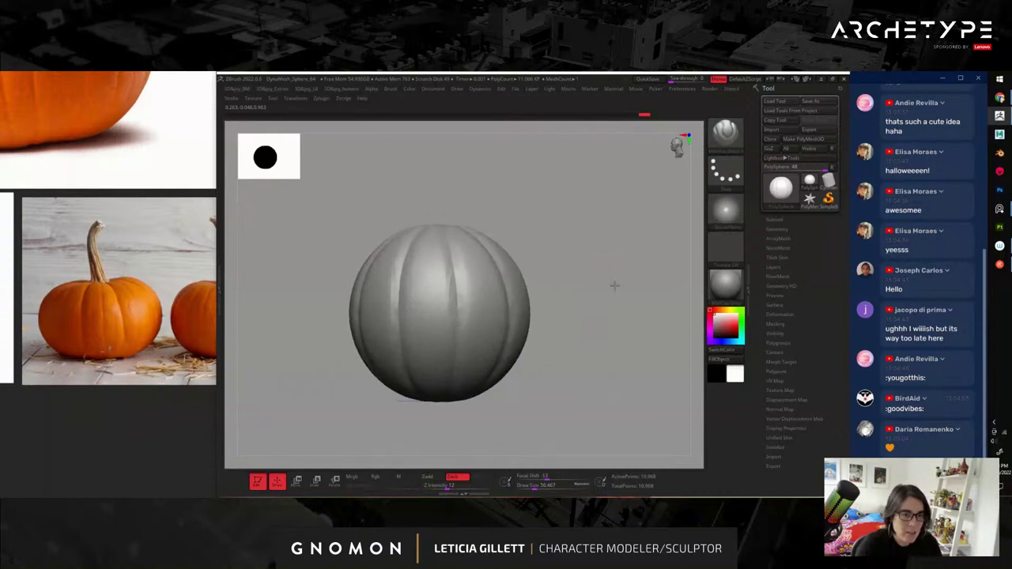
- Reshape the area around the top pole using the Move brush at a draw size of about 57
{"action": "key", "text": "f"}
{"action": "key", "text": "b"}
{"action": "key", "text": "m"}
{"action": "key", "text": "v"}
{"action": "key", "text": "f"}
{"action": "left_click_drag", "start_coordinate": [588, 190], "coordinate": [603, 277]}
{"action": "key", "text": "s"}
{"action": "mouse_move", "coordinate": [489, 236]}
{"action": "left_mouse_down"}
{"action": "mouse_move", "coordinate": [499, 237]}
{"action": "mouse_move", "coordinate": [489, 244]}
{"action": "left_mouse_up"}
{"action": "key", "text": "s"}
- Push the centre of the bottom pole inward to form a small dimple where the grooves meet
{"action": "left_click_drag", "start_coordinate": [639, 384], "coordinate": [645, 300]}
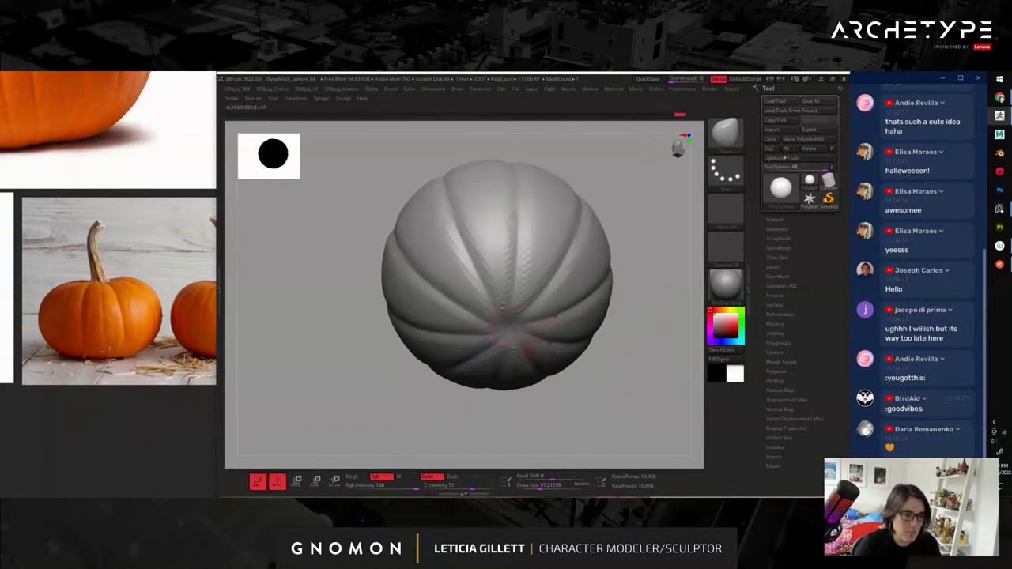
{"action": "left_click_drag", "start_coordinate": [613, 381], "coordinate": [631, 332]}
{"action": "left_click_drag", "start_coordinate": [562, 224], "coordinate": [560, 226]}
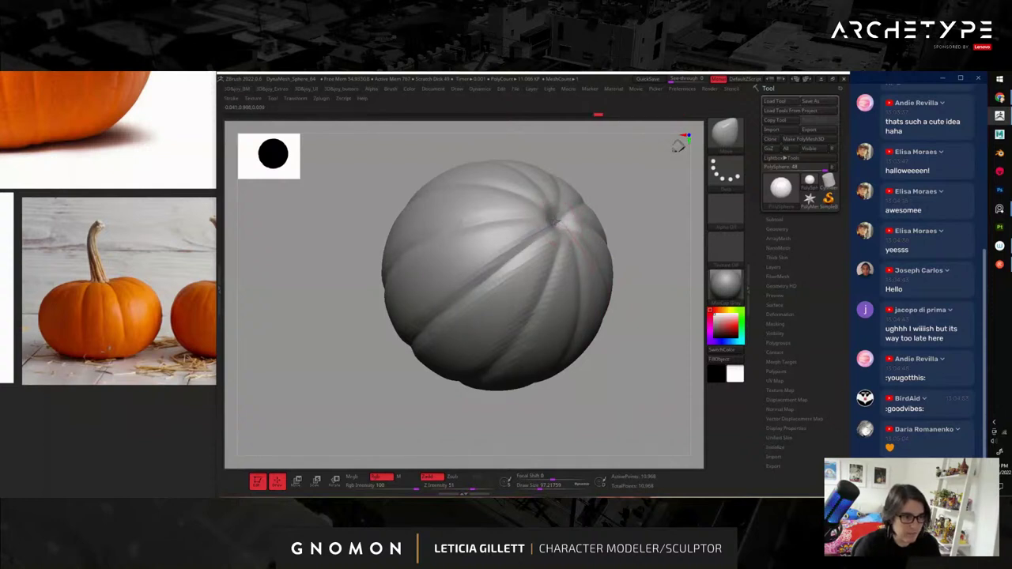
{"action": "left_click_drag", "start_coordinate": [557, 222], "coordinate": [555, 224]}
{"action": "left_click_drag", "start_coordinate": [647, 199], "coordinate": [634, 280], "text": "alt"}
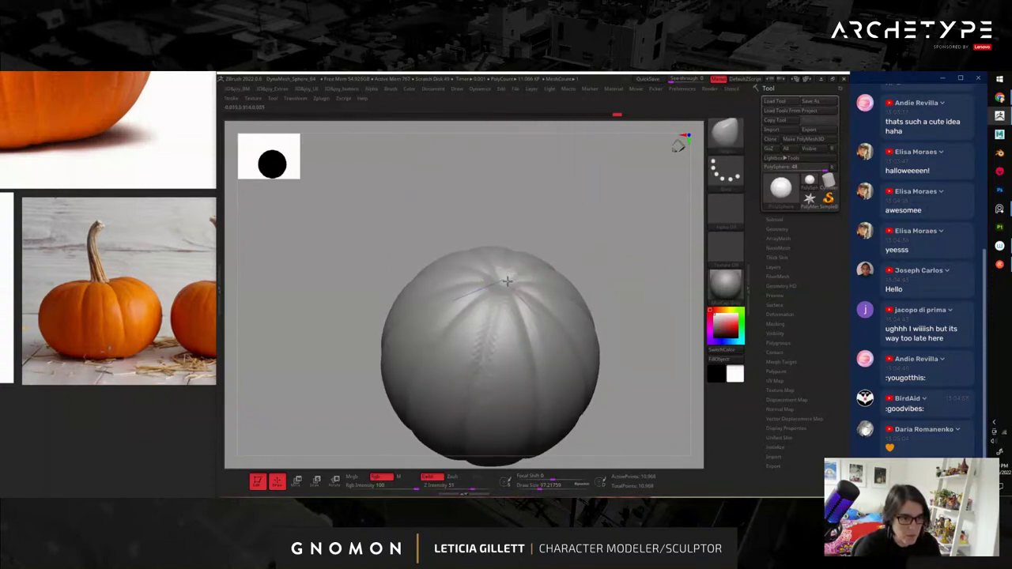
{"action": "left_click_drag", "start_coordinate": [604, 289], "coordinate": [613, 317], "text": "alt"}
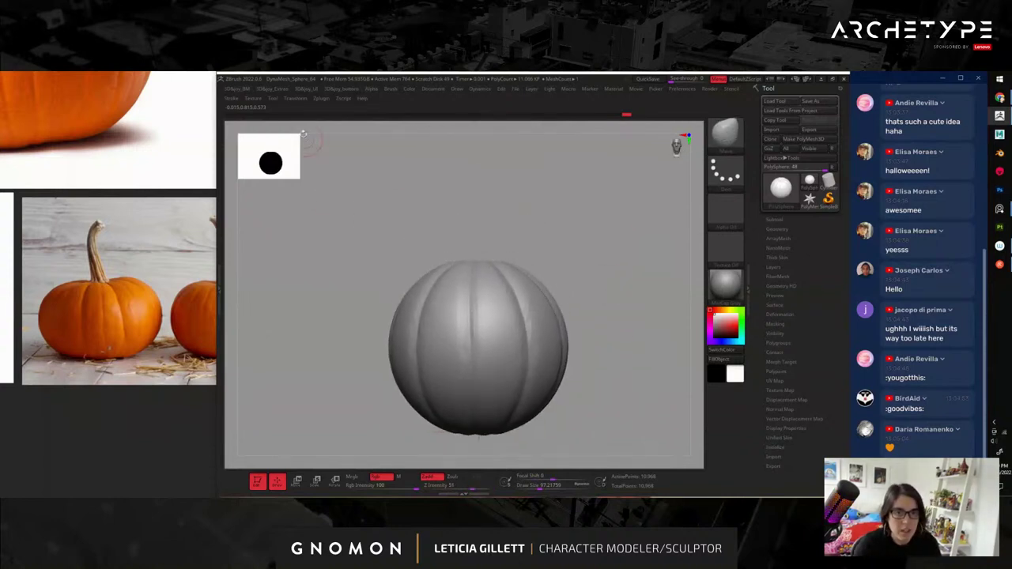
- Turn off radial symmetry and enlarge the Move brush to a draw size of about 422
{"action": "left_click", "coordinate": [299, 99]}
{"action": "left_click", "coordinate": [322, 336]}
{"action": "left_click", "coordinate": [306, 344]}
{"action": "key", "text": "s"}
{"action": "left_click_drag", "start_coordinate": [490, 280], "coordinate": [515, 280]}
{"action": "mouse_move", "coordinate": [595, 254]}
{"action": "left_mouse_down"}
{"action": "mouse_move", "coordinate": [549, 301]}
{"action": "mouse_move", "coordinate": [593, 255]}
{"action": "left_mouse_up"}
{"action": "left_click_drag", "start_coordinate": [593, 258], "coordinate": [582, 368], "text": "alt"}
{"action": "left_click_drag", "start_coordinate": [582, 368], "coordinate": [621, 336], "text": "alt"}
{"action": "mouse_move", "coordinate": [622, 337]}
{"action": "left_mouse_down"}
{"action": "mouse_move", "coordinate": [636, 302]}
{"action": "mouse_move", "coordinate": [624, 295]}
{"action": "mouse_move", "coordinate": [596, 339]}
{"action": "mouse_move", "coordinate": [622, 316]}
{"action": "left_mouse_up"}
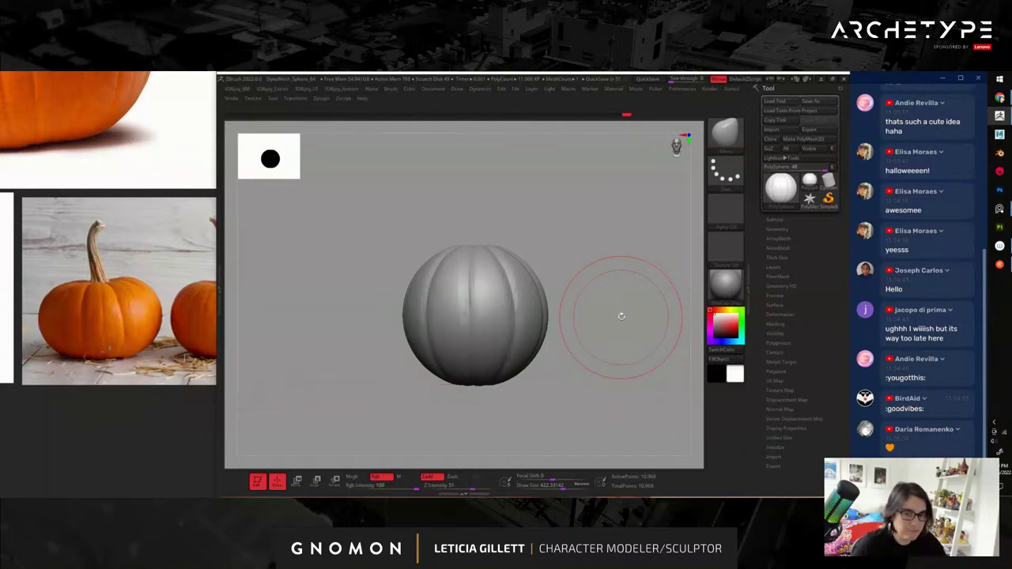
{"action": "mouse_move", "coordinate": [583, 245]}
{"action": "left_mouse_down", "text": "alt"}
{"action": "mouse_move", "coordinate": [588, 306]}
{"action": "mouse_move", "coordinate": [589, 284]}
{"action": "left_mouse_up", "text": "alt"}
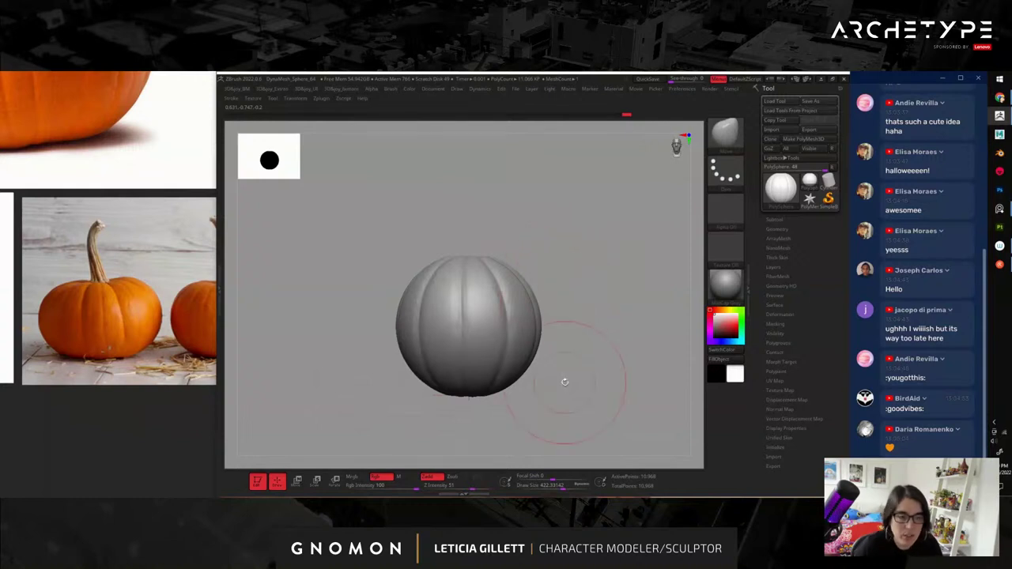
- Switch to the reference board and frame the squat orange pumpkin with the short stem
{"action": "scroll", "coordinate": [111, 307], "scroll_direction": "down", "scroll_amount": 5}
{"action": "middle_click_drag", "start_coordinate": [142, 228], "coordinate": [78, 283]}
{"action": "scroll", "coordinate": [119, 222], "scroll_direction": "up", "scroll_amount": 5}
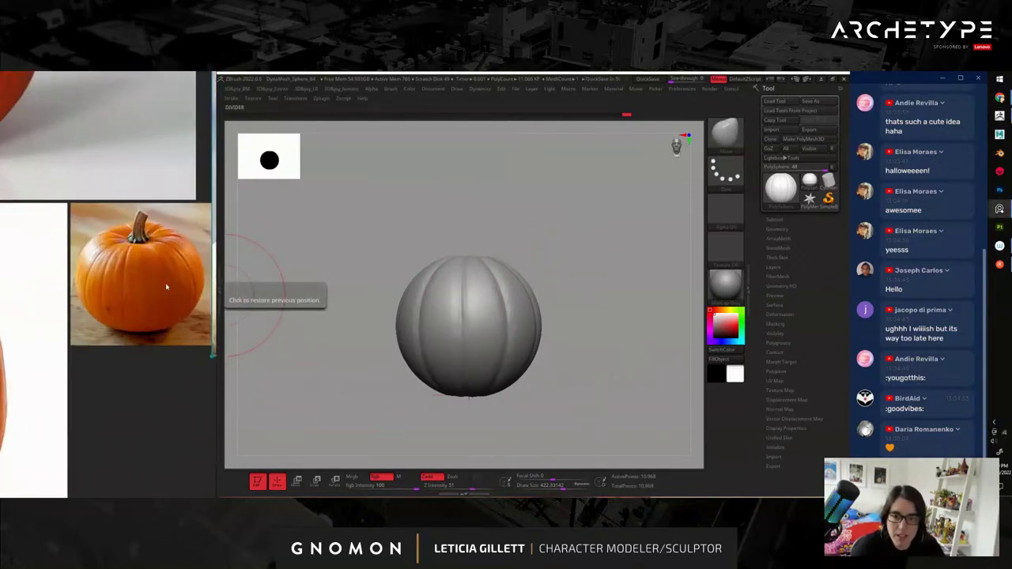
{"action": "scroll", "coordinate": [166, 287], "scroll_direction": "up", "scroll_amount": 2}
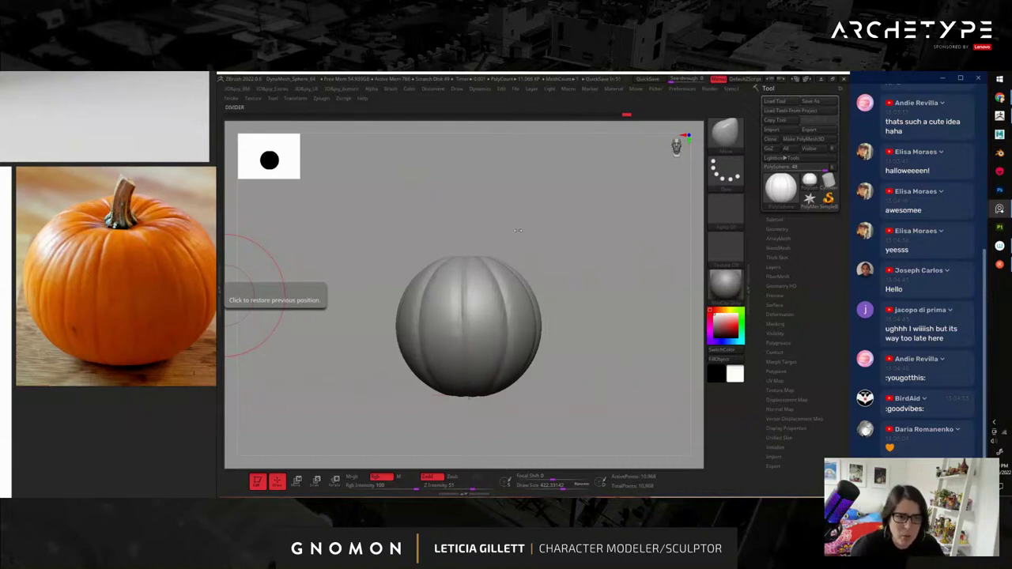
- Turn radial symmetry back on and carve into the ribs around the top pole with the Dam Standard brush
{"action": "mouse_move", "coordinate": [468, 213]}
{"action": "left_mouse_down"}
{"action": "mouse_move", "coordinate": [533, 288]}
{"action": "mouse_move", "coordinate": [502, 298]}
{"action": "mouse_move", "coordinate": [543, 264]}
{"action": "mouse_move", "coordinate": [537, 272]}
{"action": "mouse_move", "coordinate": [562, 274]}
{"action": "mouse_move", "coordinate": [565, 258]}
{"action": "left_mouse_up"}
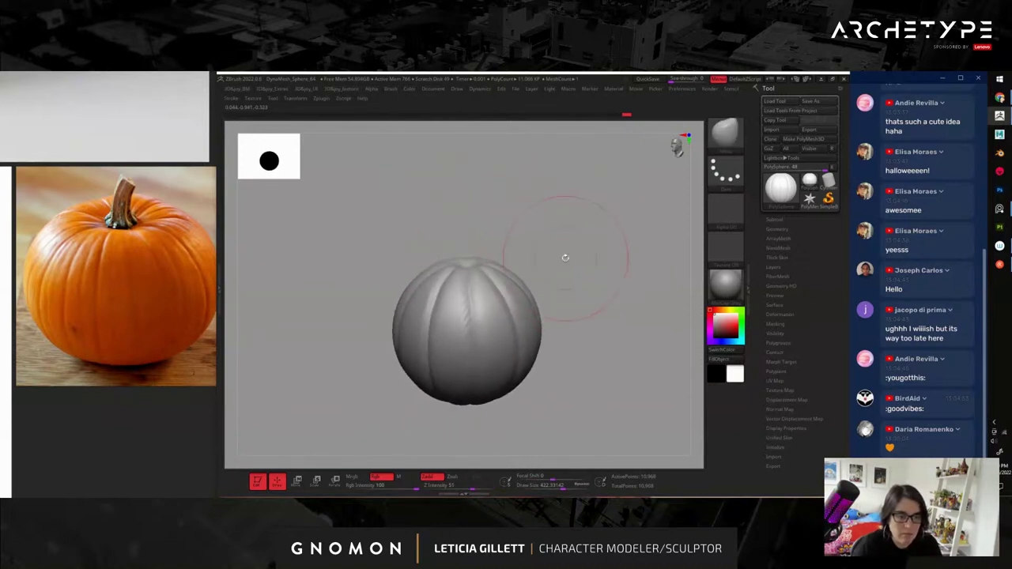
{"action": "left_click", "coordinate": [296, 99]}
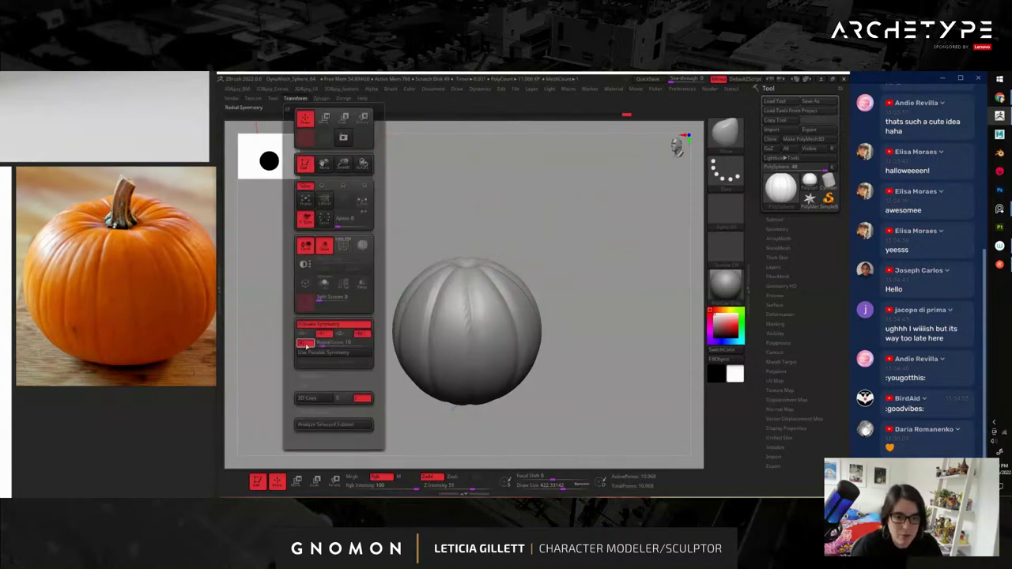
{"action": "left_click_drag", "start_coordinate": [549, 268], "coordinate": [571, 286]}
{"action": "key", "text": "b"}
{"action": "key", "text": "d"}
{"action": "key", "text": "s"}
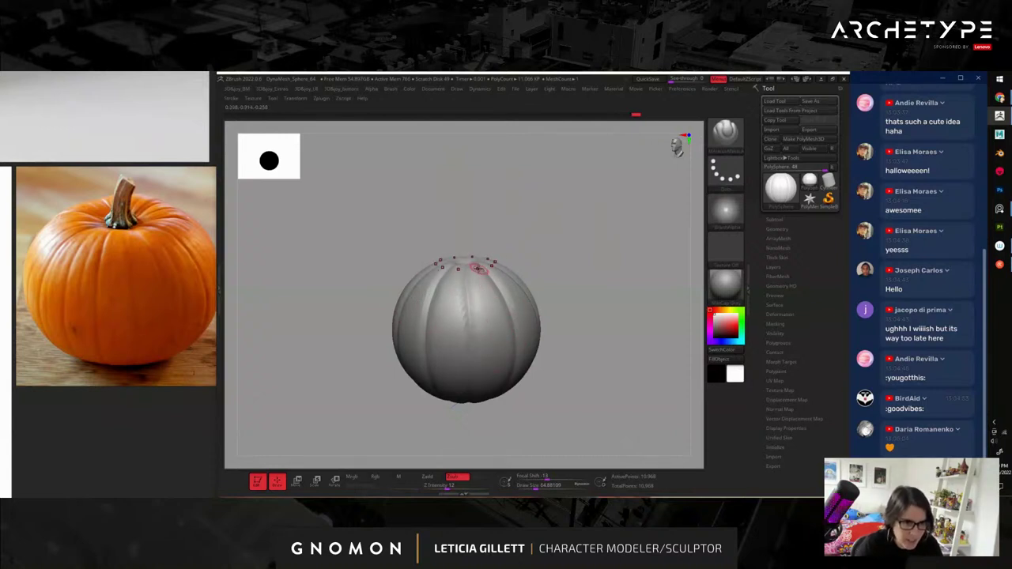
{"action": "left_click_drag", "start_coordinate": [584, 407], "coordinate": [590, 334]}
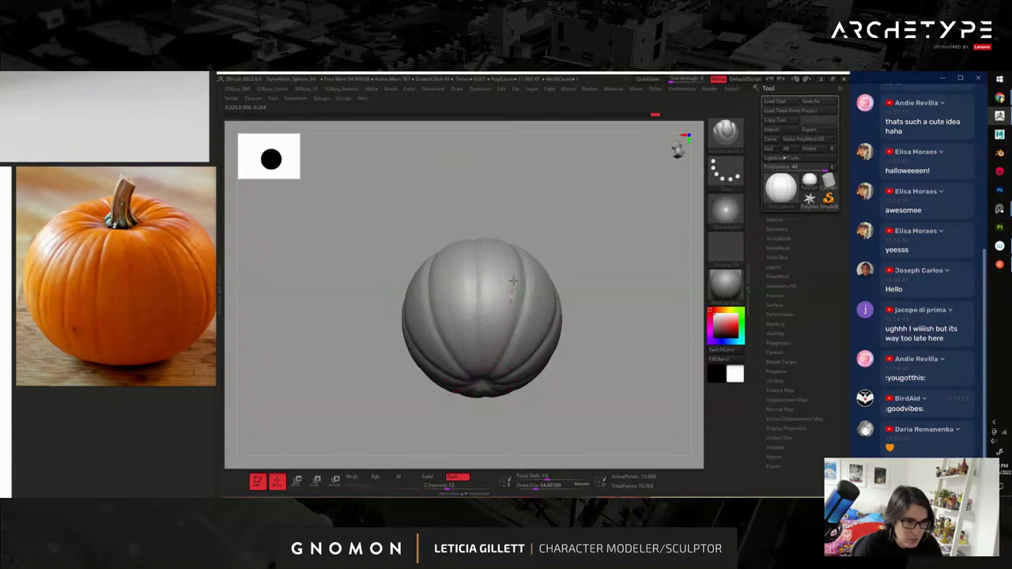
- Continue carving grooves over the pumpkin's top, sides and base to define more ribs
{"action": "left_click_drag", "start_coordinate": [594, 217], "coordinate": [501, 255]}
{"action": "mouse_move", "coordinate": [631, 275]}
{"action": "left_mouse_down"}
{"action": "mouse_move", "coordinate": [657, 277]}
{"action": "mouse_move", "coordinate": [635, 283]}
{"action": "left_mouse_up"}
{"action": "left_click_drag", "start_coordinate": [466, 197], "coordinate": [455, 244]}
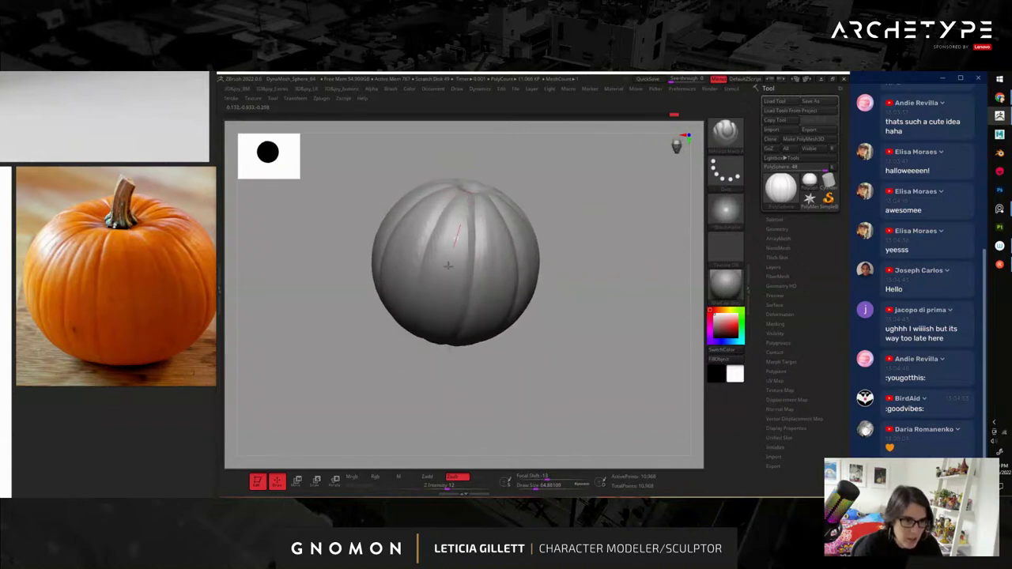
{"action": "left_click_drag", "start_coordinate": [607, 294], "coordinate": [651, 311]}
{"action": "key", "text": "shift+f"}
{"action": "key", "text": "shift+f"}
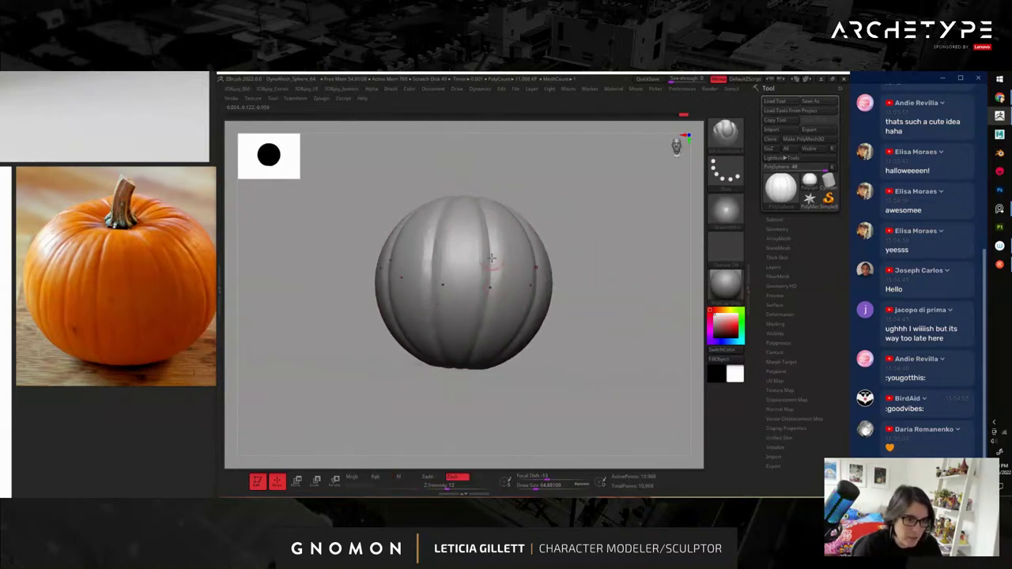
{"action": "left_click_drag", "start_coordinate": [453, 366], "coordinate": [606, 309]}
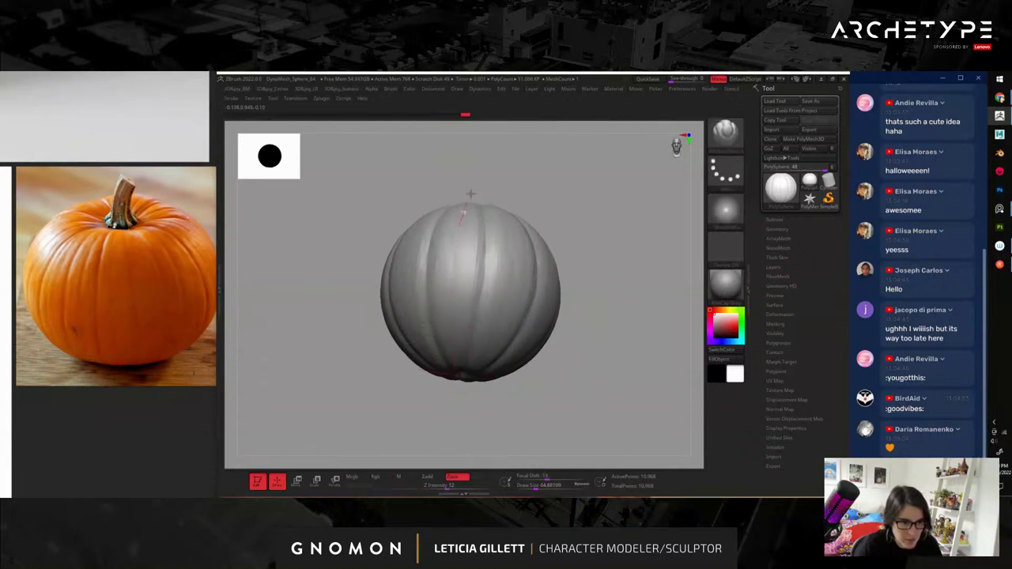
{"action": "left_click_drag", "start_coordinate": [612, 195], "coordinate": [620, 308]}
- Turn on X symmetry and switch off Y and radial symmetry
{"action": "left_click", "coordinate": [295, 99]}
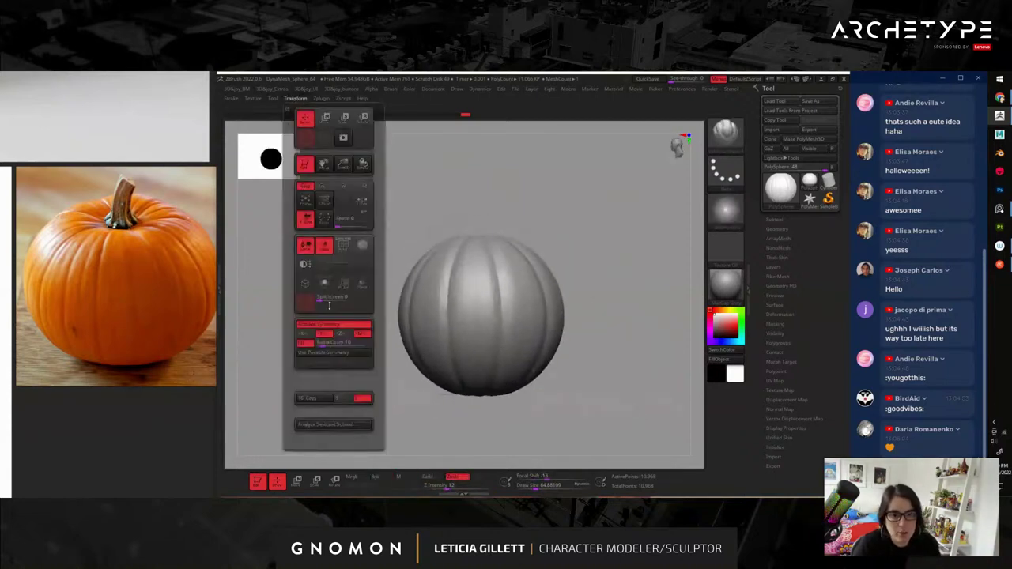
{"action": "left_click", "coordinate": [306, 334]}
{"action": "left_click", "coordinate": [313, 326]}
{"action": "left_click", "coordinate": [315, 325]}
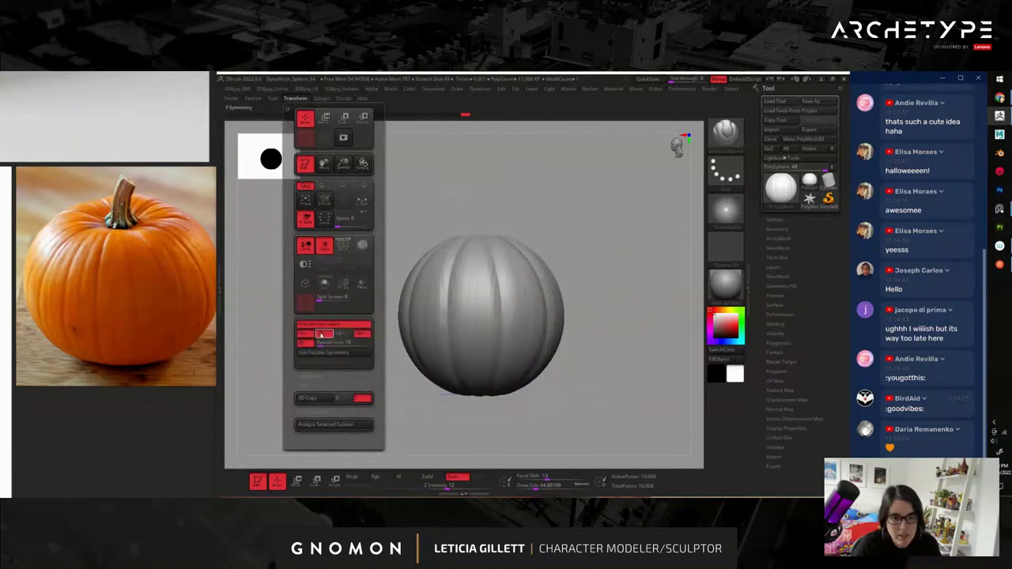
{"action": "left_click", "coordinate": [305, 344]}
- Flatten the pumpkin's top and bottom into a squatter shape using the Move brush at a draw size of about 602
{"action": "mouse_move", "coordinate": [600, 254]}
{"action": "left_mouse_down", "text": "alt"}
{"action": "mouse_move", "coordinate": [610, 265]}
{"action": "mouse_move", "coordinate": [594, 281]}
{"action": "left_mouse_up", "text": "alt"}
{"action": "key", "text": "s"}
{"action": "left_click_drag", "start_coordinate": [475, 250], "coordinate": [510, 251]}
{"action": "left_click_drag", "start_coordinate": [590, 259], "coordinate": [582, 265], "text": "shift"}
{"action": "key", "text": "s"}
{"action": "left_click", "coordinate": [486, 258]}
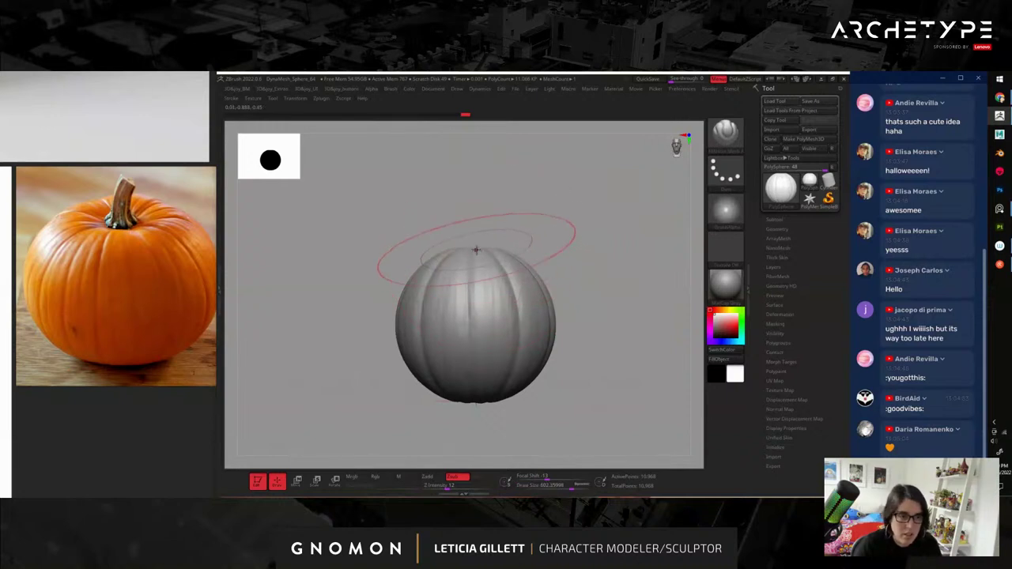
{"action": "key", "text": "b"}
{"action": "key", "text": "m"}
{"action": "key", "text": "v"}
{"action": "left_click_drag", "start_coordinate": [476, 247], "coordinate": [480, 253]}
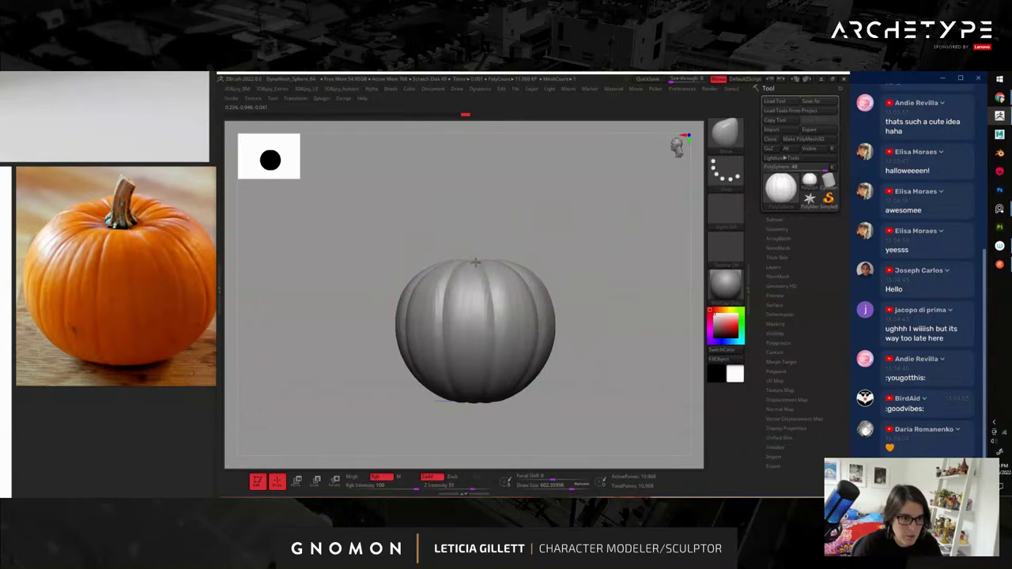
{"action": "left_click_drag", "start_coordinate": [599, 384], "coordinate": [563, 227]}
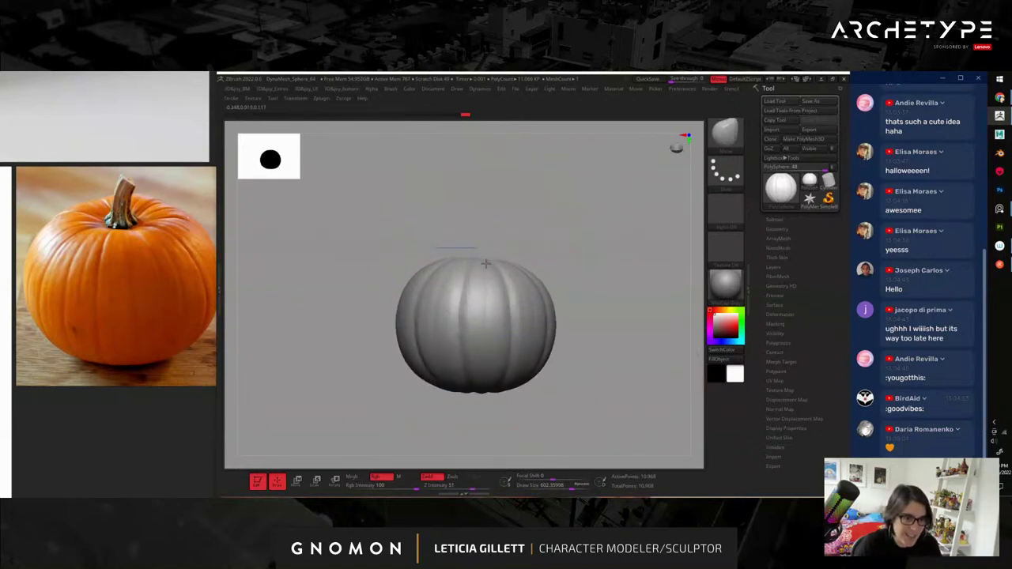
- Refine the pumpkin's top and overall silhouette with the Move brush at a draw size of about 338
{"action": "left_click_drag", "start_coordinate": [478, 240], "coordinate": [606, 330]}
{"action": "left_click_drag", "start_coordinate": [510, 248], "coordinate": [490, 265]}
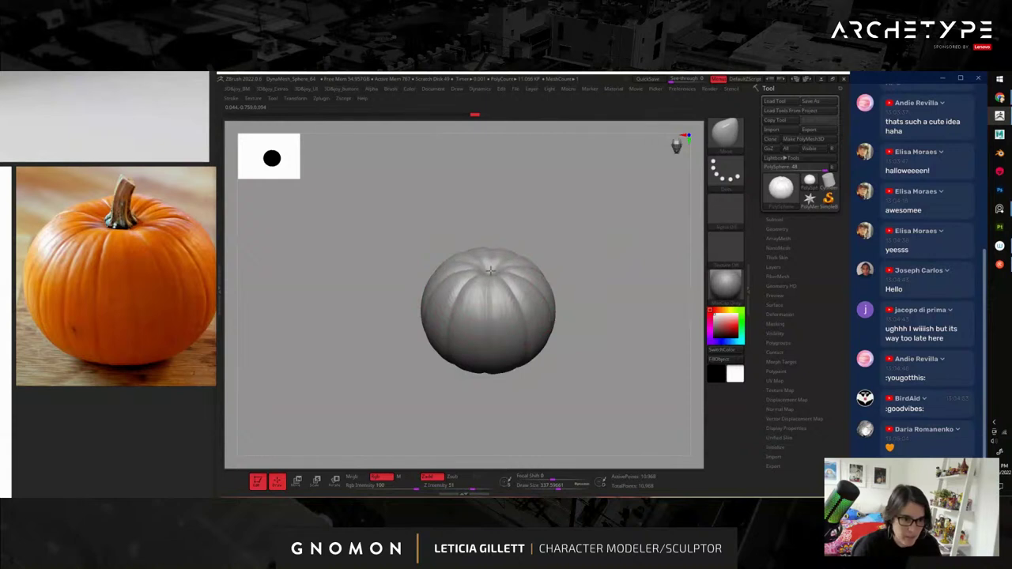
{"action": "mouse_move", "coordinate": [635, 315]}
{"action": "left_mouse_down"}
{"action": "mouse_move", "coordinate": [626, 264]}
{"action": "mouse_move", "coordinate": [596, 267]}
{"action": "mouse_move", "coordinate": [595, 313]}
{"action": "mouse_move", "coordinate": [643, 309]}
{"action": "mouse_move", "coordinate": [629, 281]}
{"action": "mouse_move", "coordinate": [630, 317]}
{"action": "mouse_move", "coordinate": [602, 310]}
{"action": "left_mouse_up"}
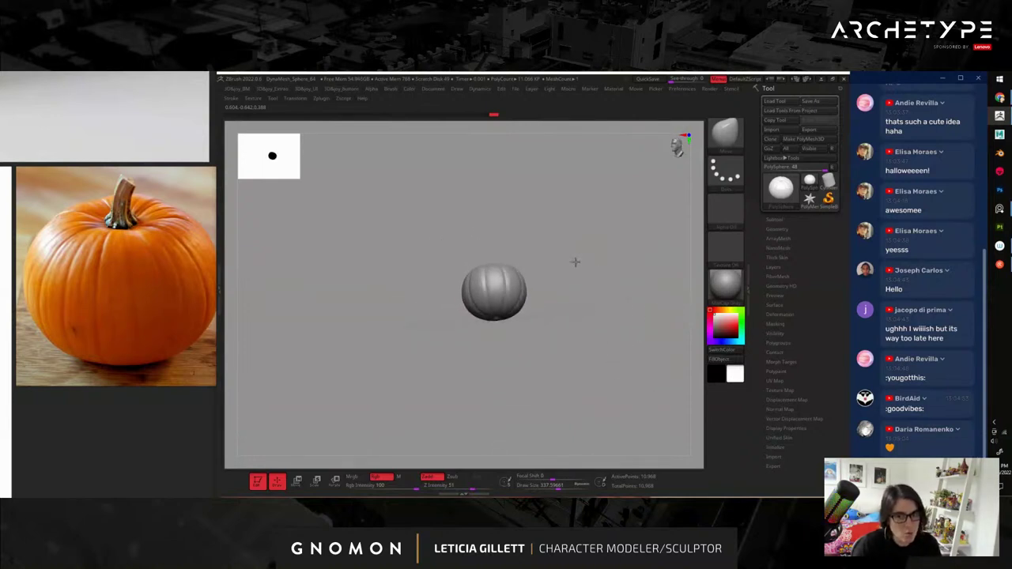
{"action": "left_click_drag", "start_coordinate": [586, 244], "coordinate": [601, 325]}
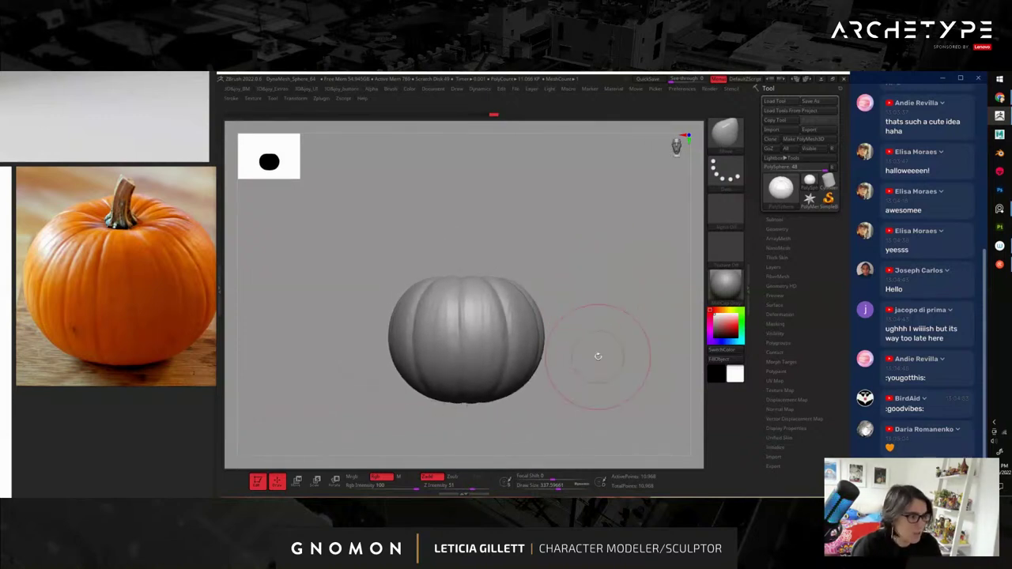
- Enlarge and reposition the orange pumpkin reference photo to examine its stem and the top of its ribs
{"action": "middle_click_drag", "start_coordinate": [133, 242], "coordinate": [129, 301]}
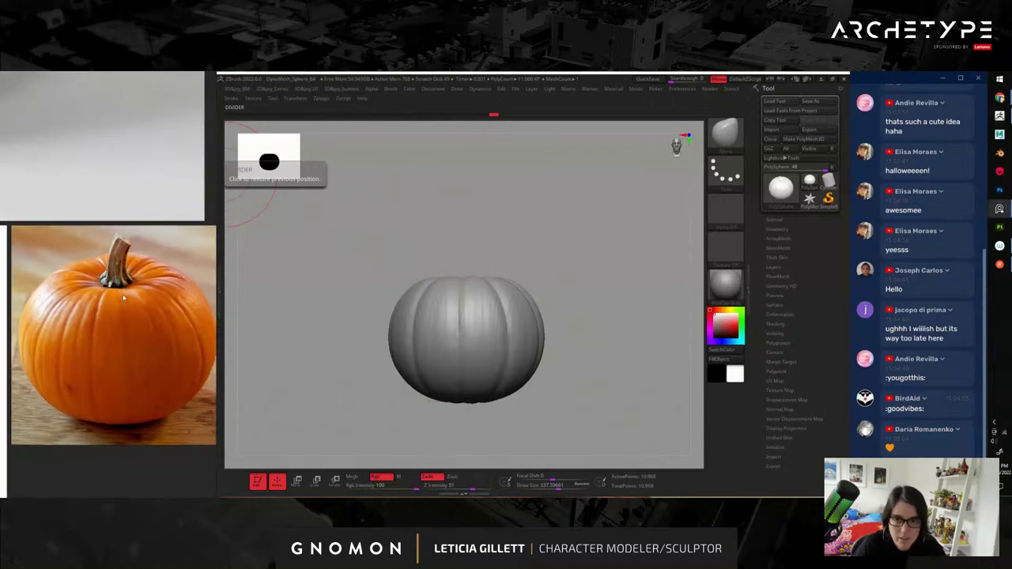
{"action": "scroll", "coordinate": [123, 269], "scroll_direction": "up", "scroll_amount": 2}
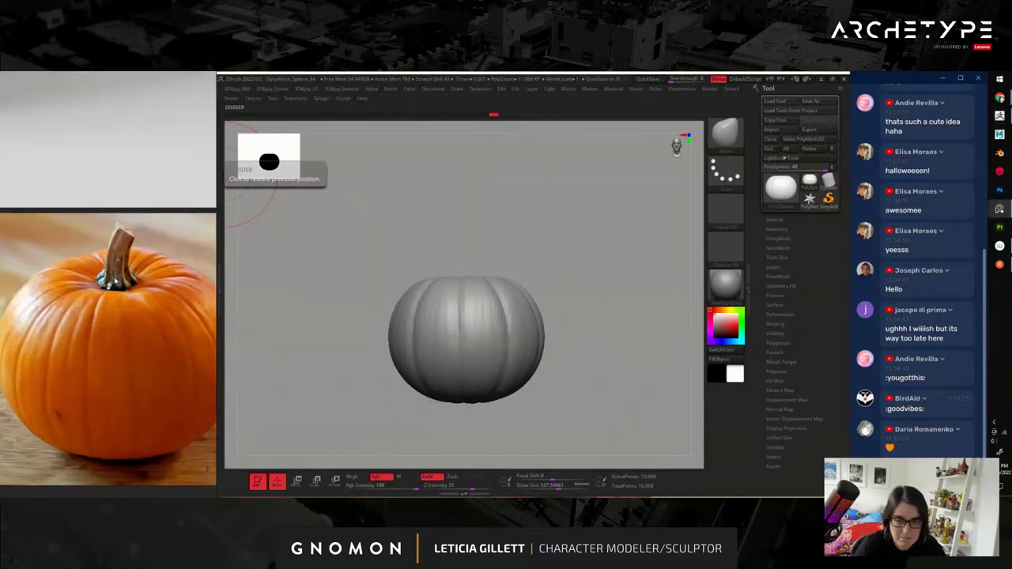
{"action": "scroll", "coordinate": [123, 383], "scroll_direction": "down", "scroll_amount": 8}
{"action": "middle_click_drag", "start_coordinate": [61, 328], "coordinate": [215, 167]}
{"action": "middle_click_drag", "start_coordinate": [169, 292], "coordinate": [104, 307]}
{"action": "middle_click_drag", "start_coordinate": [198, 276], "coordinate": [105, 318]}
{"action": "scroll", "coordinate": [107, 316], "scroll_direction": "up", "scroll_amount": 5}
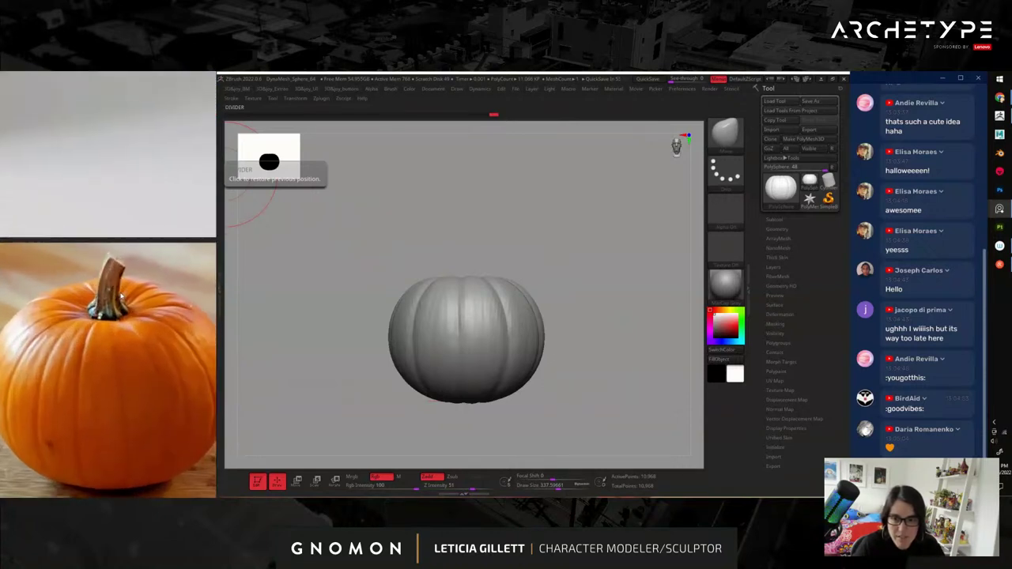
{"action": "scroll", "coordinate": [116, 319], "scroll_direction": "down", "scroll_amount": 3}
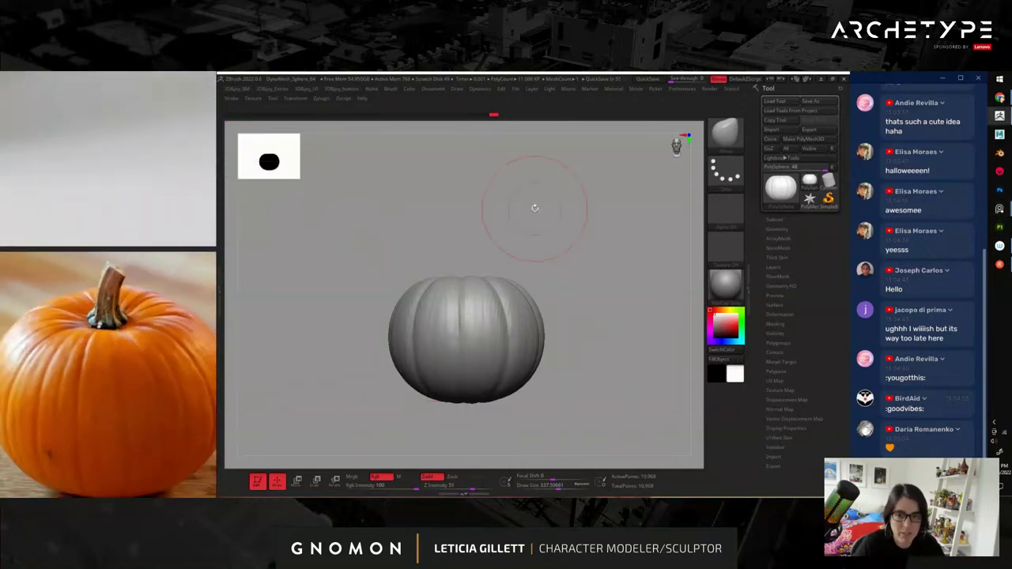
- Append a sphere as a new subtool and move it straight up above the pumpkin
{"action": "left_click_drag", "start_coordinate": [596, 281], "coordinate": [600, 260], "text": "alt"}
{"action": "left_click", "coordinate": [773, 221]}
{"action": "left_click", "coordinate": [809, 345]}
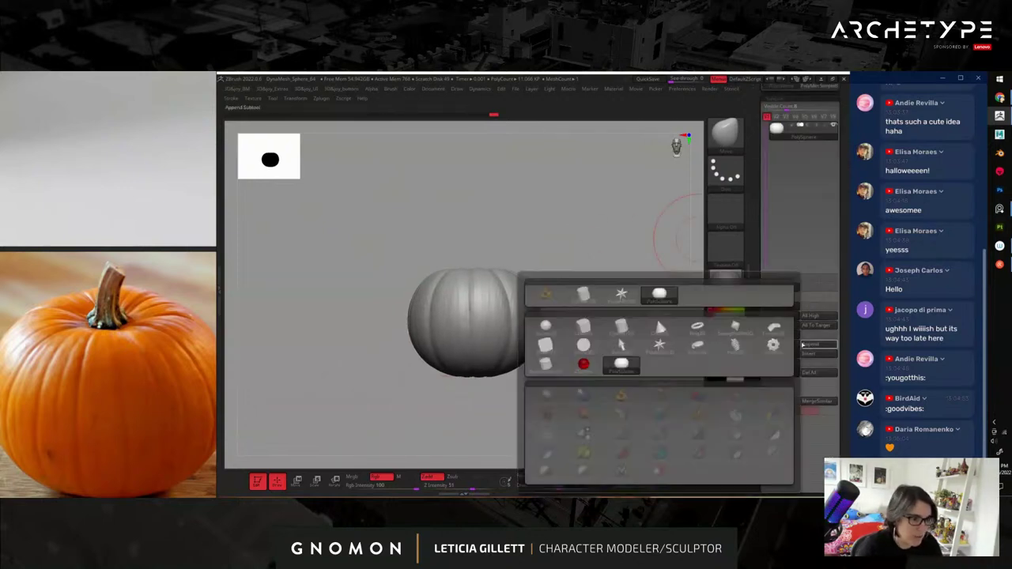
{"action": "left_click", "coordinate": [583, 329]}
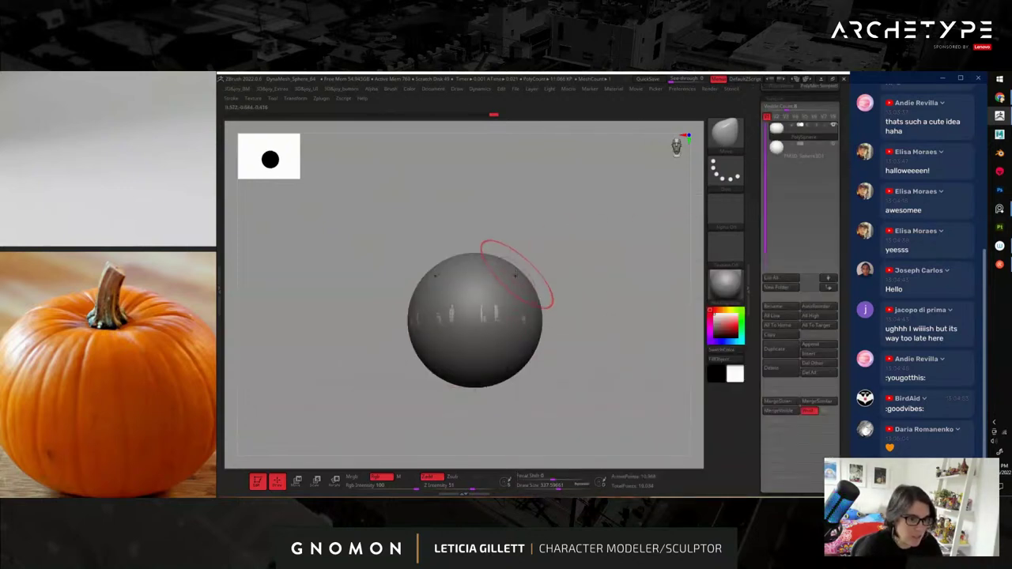
{"action": "key", "text": "w"}
{"action": "left_click_drag", "start_coordinate": [475, 292], "coordinate": [475, 172]}
{"action": "left_click_drag", "start_coordinate": [595, 190], "coordinate": [597, 271], "text": "alt"}
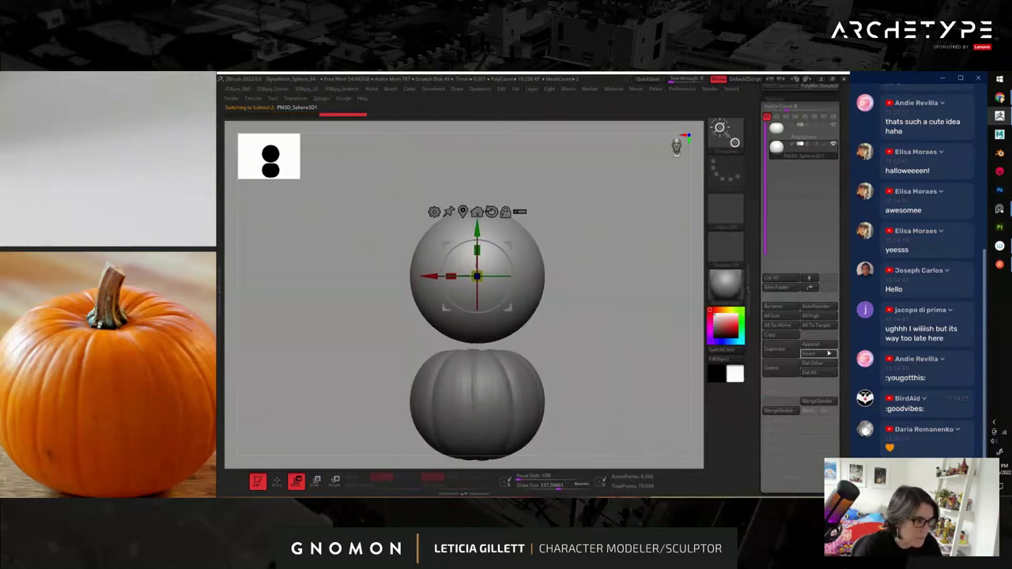
- Turn the appended sphere into a smaller, low-resolution sphere primitive using the gizmo's customization options
{"action": "left_click", "coordinate": [825, 346]}
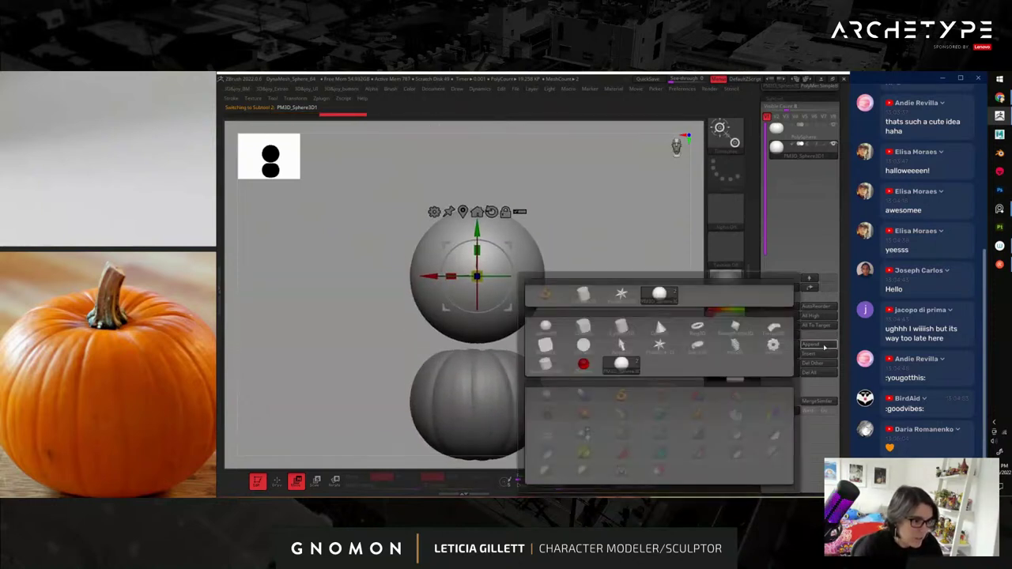
{"action": "left_click_drag", "start_coordinate": [541, 252], "coordinate": [598, 291]}
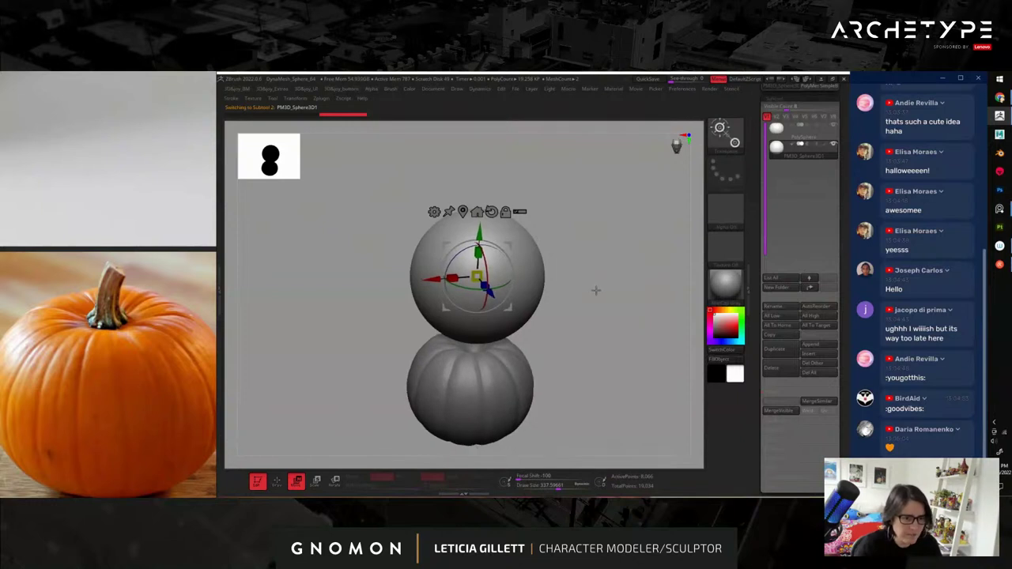
{"action": "left_click", "coordinate": [434, 211]}
{"action": "left_click", "coordinate": [633, 222]}
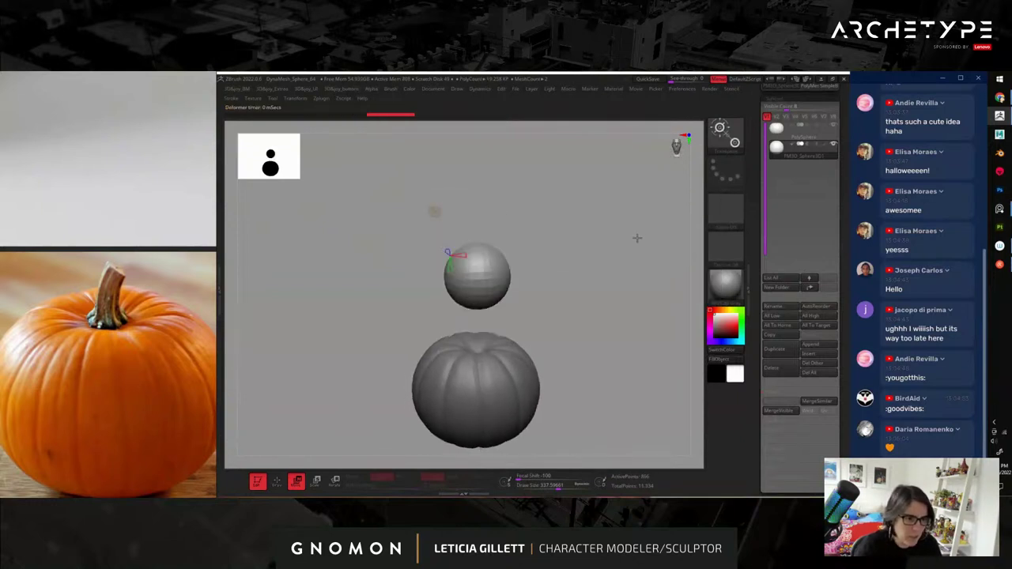
{"action": "key", "text": "q"}
{"action": "left_click_drag", "start_coordinate": [578, 273], "coordinate": [597, 302], "text": "alt"}
{"action": "key", "text": "s"}
{"action": "key", "text": "w"}
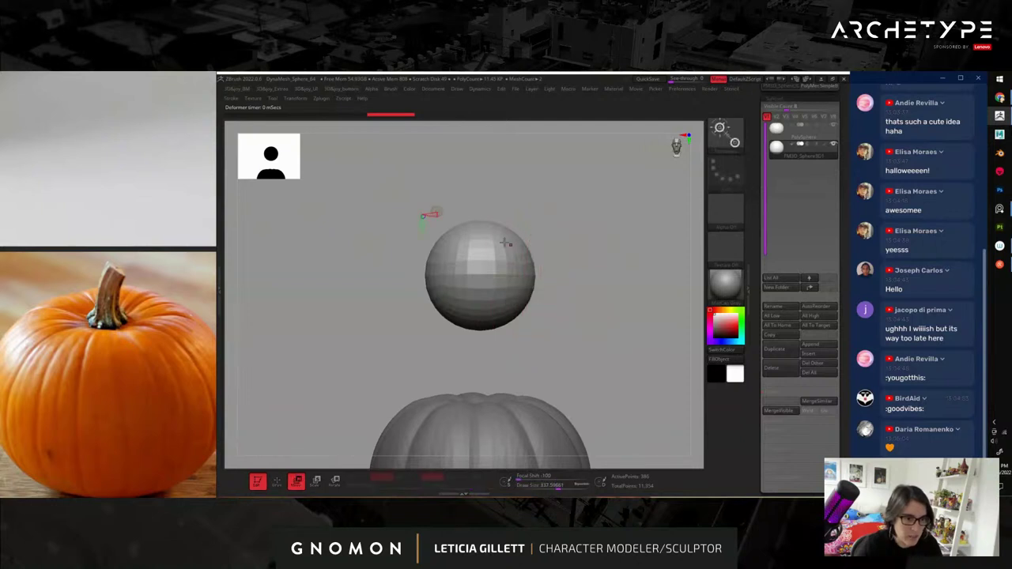
- Scale the small sphere into a narrow, tall stem shape and flatten its upper end
{"action": "left_click_drag", "start_coordinate": [480, 275], "coordinate": [425, 270]}
{"action": "left_click_drag", "start_coordinate": [480, 251], "coordinate": [483, 214]}
{"action": "key", "text": "f"}
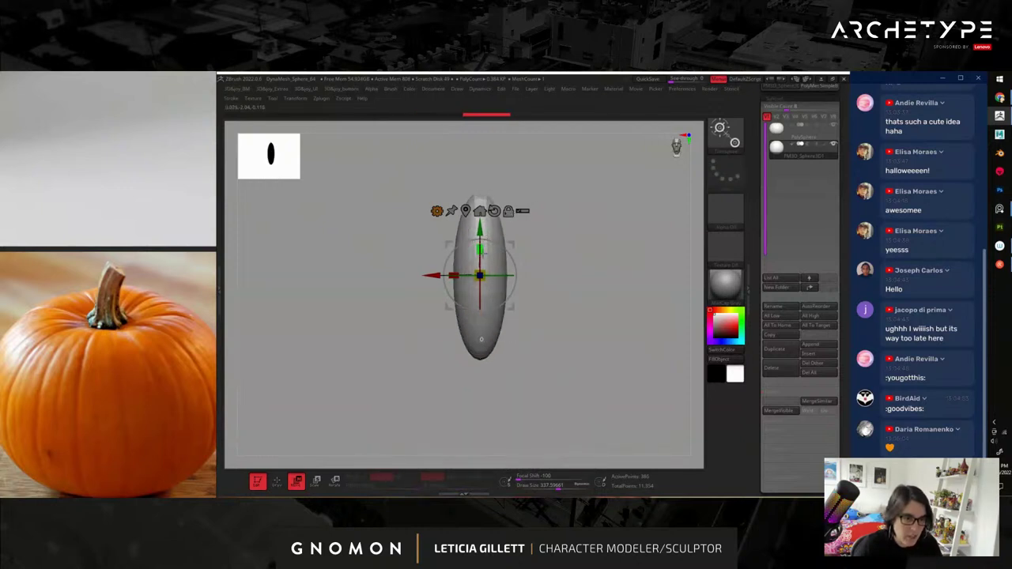
{"action": "left_click_drag", "start_coordinate": [602, 290], "coordinate": [568, 305]}
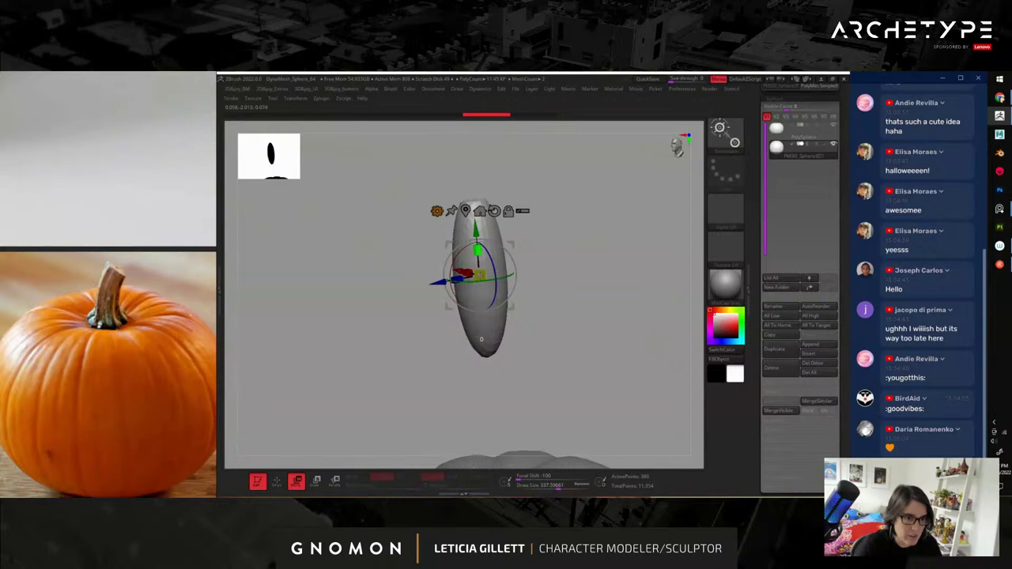
{"action": "left_click_drag", "start_coordinate": [477, 251], "coordinate": [477, 260], "text": "ctrl"}
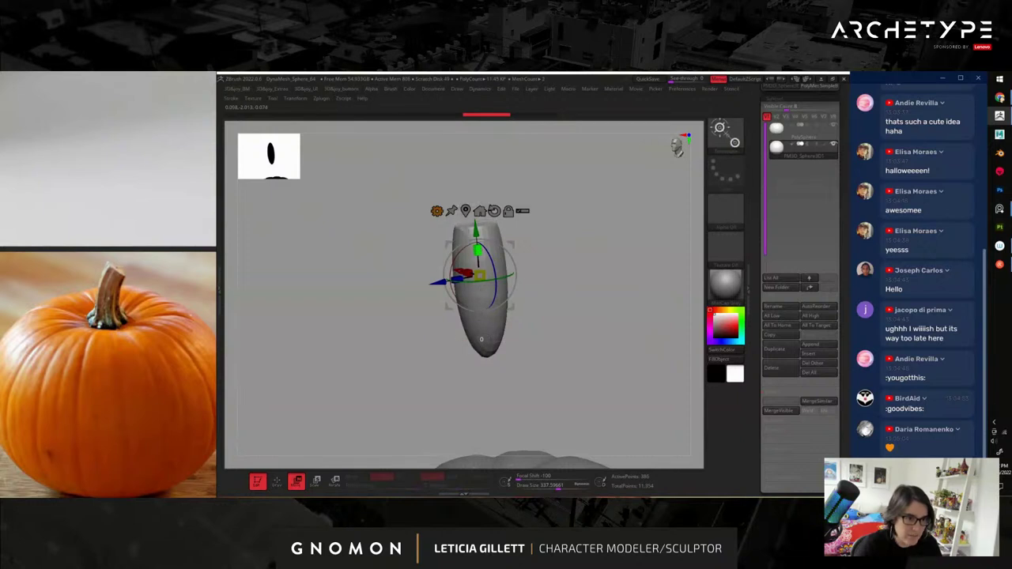
{"action": "mouse_move", "coordinate": [585, 305]}
{"action": "left_mouse_down", "text": "shift"}
{"action": "mouse_move", "coordinate": [606, 298]}
{"action": "mouse_move", "coordinate": [594, 312]}
{"action": "left_mouse_up", "text": "shift"}
{"action": "key", "text": "q"}
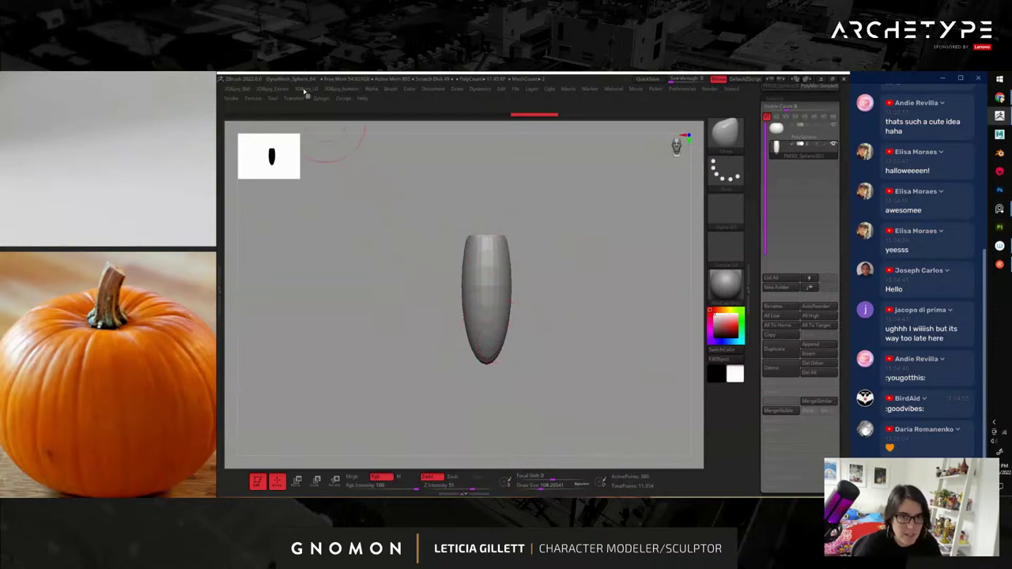
- Activate radial symmetry around the Y axis for the stem and switch off X symmetry
{"action": "left_click", "coordinate": [298, 101]}
{"action": "left_click", "coordinate": [281, 90]}
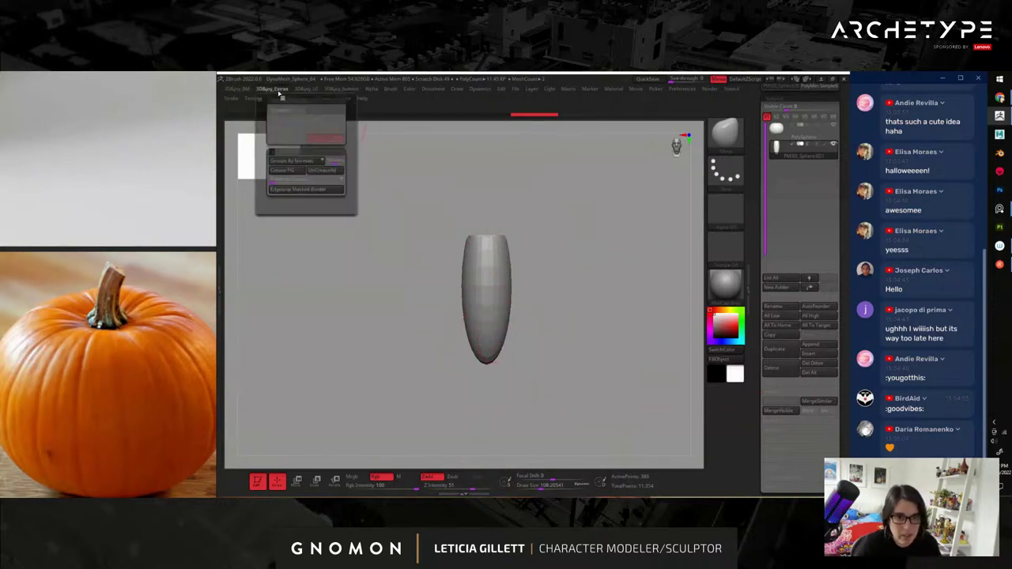
{"action": "left_click", "coordinate": [303, 101]}
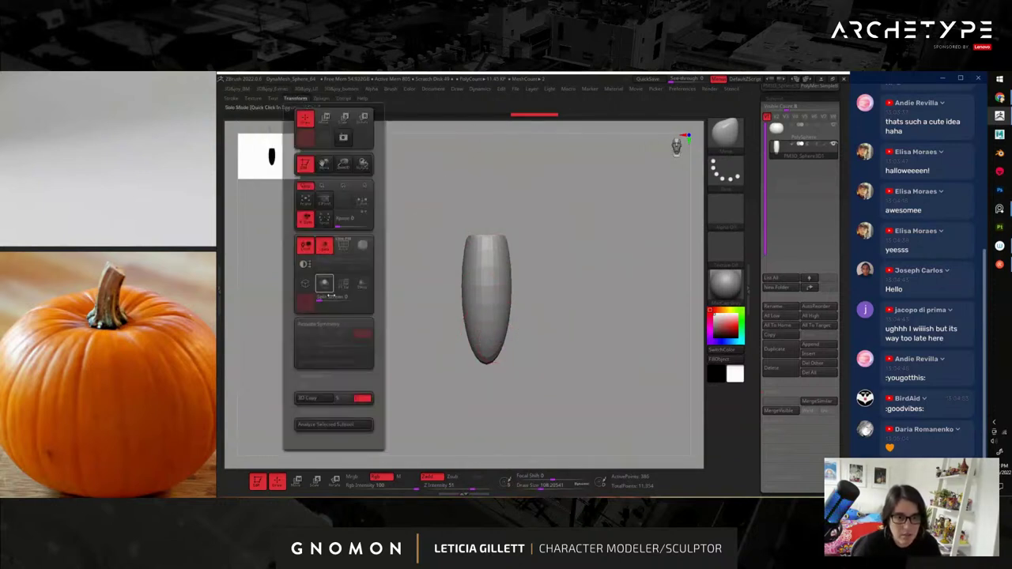
{"action": "left_click", "coordinate": [320, 335]}
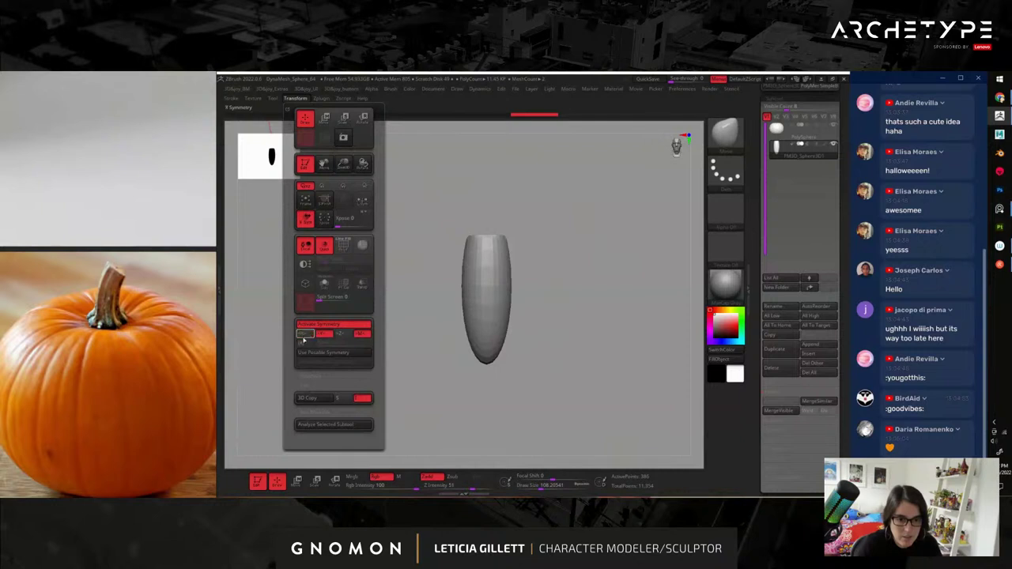
- Shape the tapered form into a straight stem with a flared base using the Move brush at about size 83
{"action": "key", "text": "s"}
{"action": "mouse_move", "coordinate": [492, 348]}
{"action": "left_mouse_down"}
{"action": "mouse_move", "coordinate": [510, 353]}
{"action": "mouse_move", "coordinate": [554, 302]}
{"action": "mouse_move", "coordinate": [537, 312]}
{"action": "mouse_move", "coordinate": [498, 291]}
{"action": "mouse_move", "coordinate": [500, 267]}
{"action": "left_mouse_up"}
{"action": "key", "text": "ctrl+z"}
{"action": "key", "text": "ctrl+z"}
{"action": "mouse_move", "coordinate": [506, 304]}
{"action": "left_mouse_down"}
{"action": "mouse_move", "coordinate": [508, 282]}
{"action": "mouse_move", "coordinate": [572, 265]}
{"action": "mouse_move", "coordinate": [579, 276]}
{"action": "mouse_move", "coordinate": [493, 298]}
{"action": "mouse_move", "coordinate": [524, 338]}
{"action": "left_mouse_up"}
{"action": "mouse_move", "coordinate": [555, 276]}
{"action": "left_mouse_down"}
{"action": "mouse_move", "coordinate": [500, 346]}
{"action": "mouse_move", "coordinate": [556, 309]}
{"action": "mouse_move", "coordinate": [509, 343]}
{"action": "left_mouse_up"}
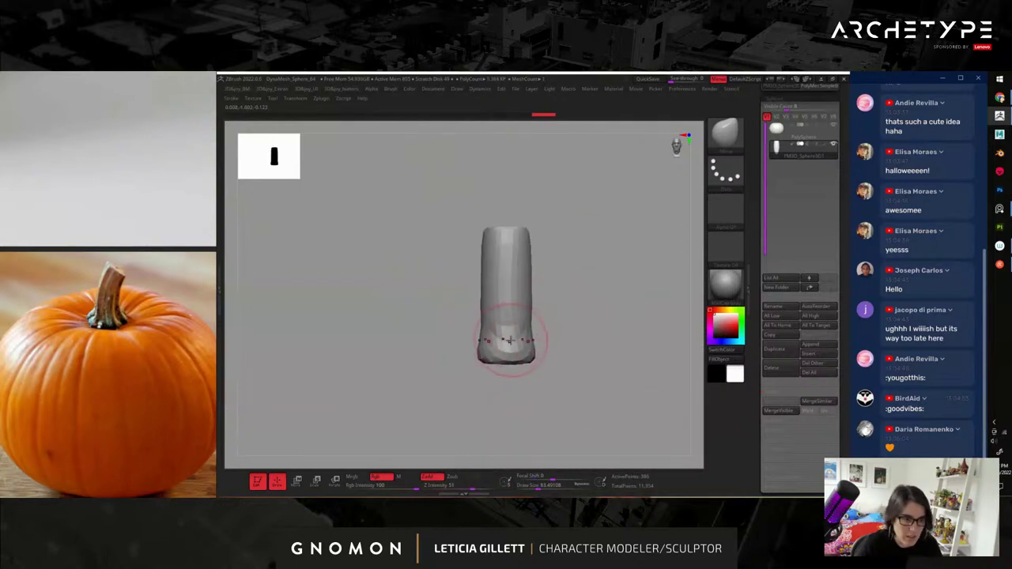
- Subdivide the stem mesh and switch to the Dam Standard brush at a draw size of about 31
{"action": "key", "text": "s"}
{"action": "key", "text": "2"}
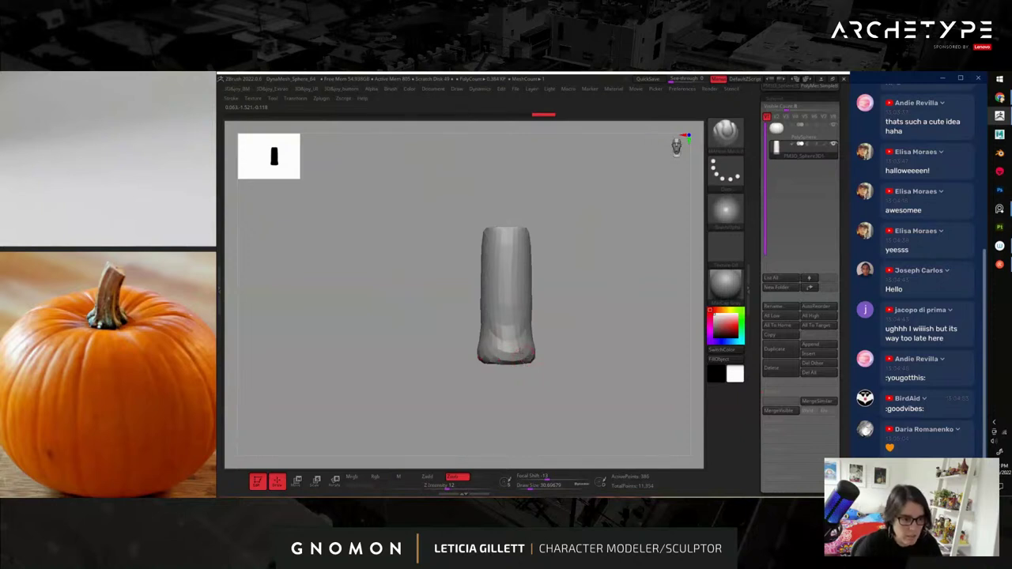
{"action": "left_click_drag", "start_coordinate": [523, 215], "coordinate": [565, 324]}
{"action": "key", "text": "ctrl+d"}
{"action": "key", "text": "ctrl+z"}
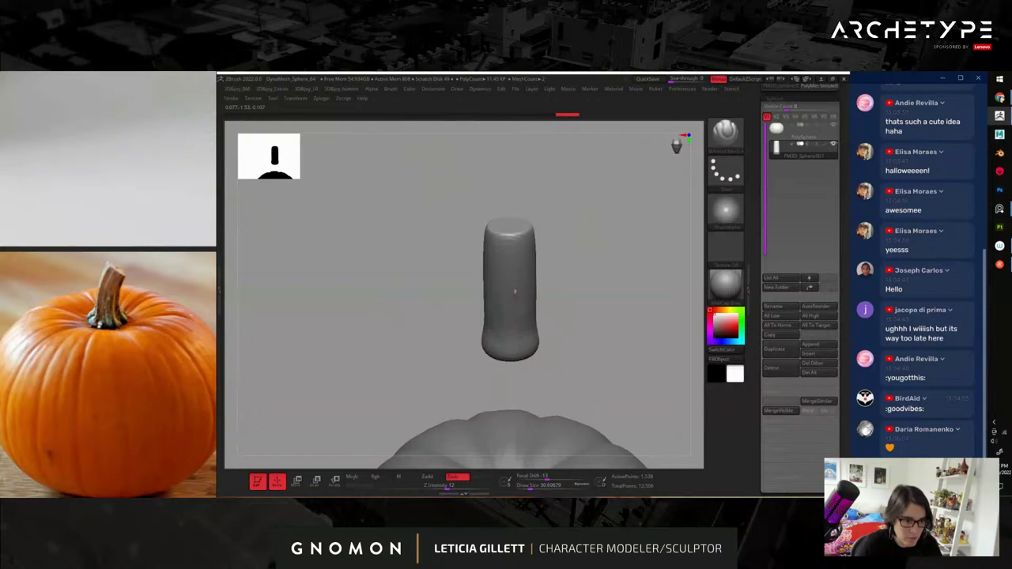
{"action": "key", "text": "ctrl+z"}
- Set the brush's Z Intensity to 16 and carve lengthwise grooves around the stem
{"action": "left_click", "coordinate": [451, 486]}
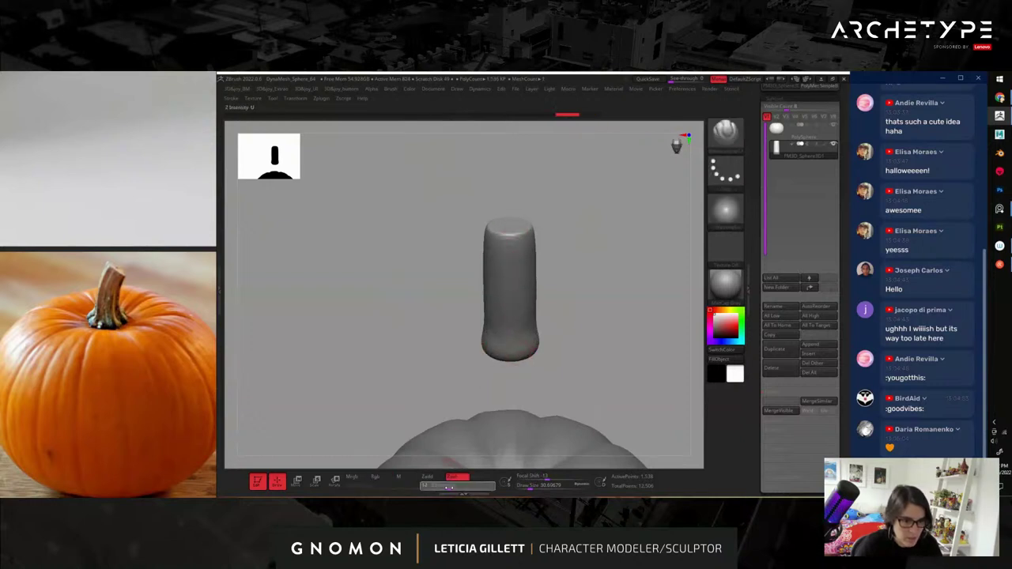
{"action": "key", "text": "ctrl+shift+z"}
{"action": "mouse_move", "coordinate": [545, 201]}
{"action": "left_mouse_down"}
{"action": "mouse_move", "coordinate": [604, 258]}
{"action": "mouse_move", "coordinate": [583, 255]}
{"action": "mouse_move", "coordinate": [556, 313]}
{"action": "left_mouse_up"}
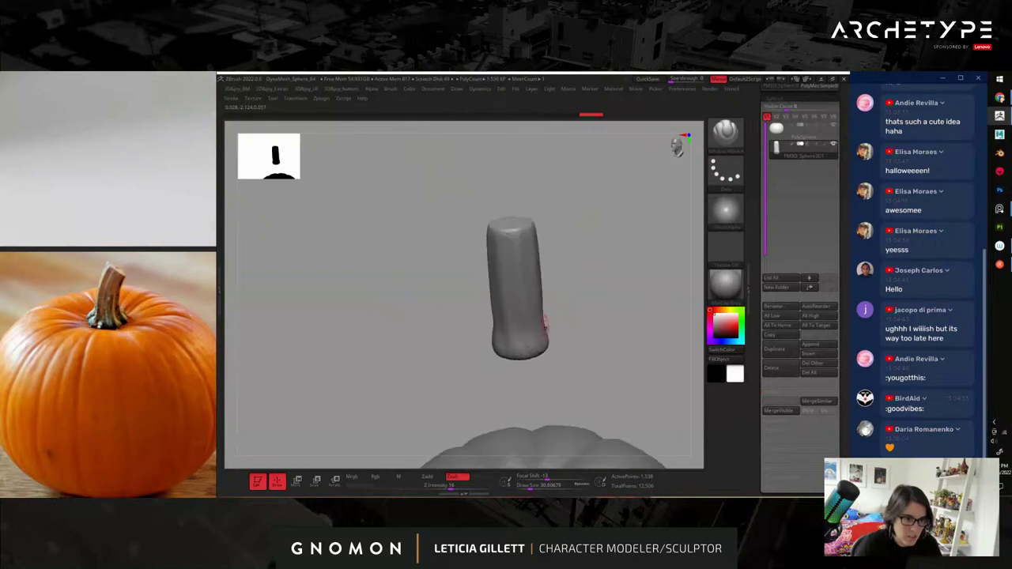
{"action": "key", "text": "ctrl+shift+z"}
{"action": "mouse_move", "coordinate": [585, 206]}
{"action": "left_mouse_down"}
{"action": "mouse_move", "coordinate": [599, 285]}
{"action": "mouse_move", "coordinate": [534, 348]}
{"action": "left_mouse_up"}
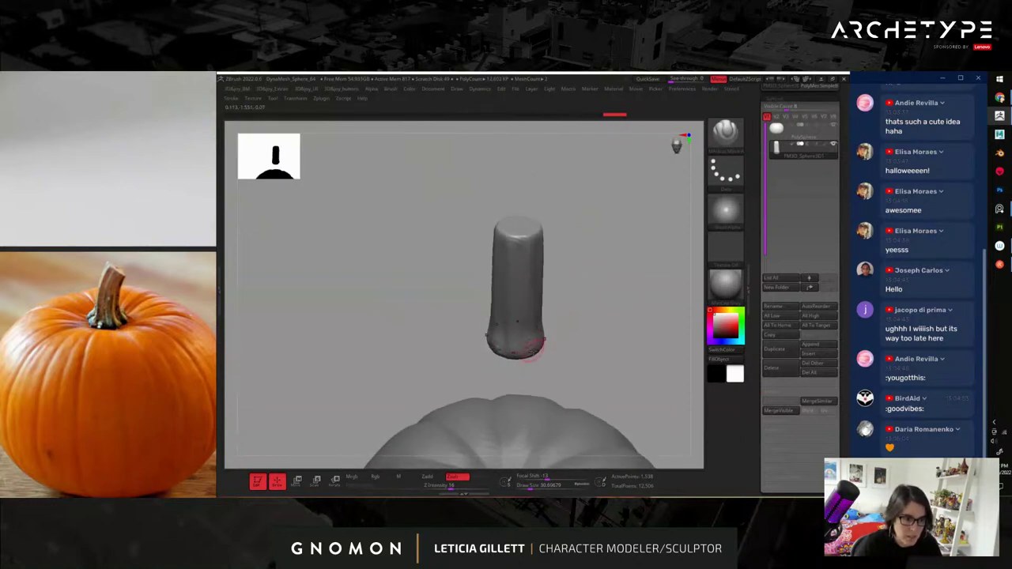
- Build up lengthwise ridges from the stem's base to its tip with the Clay Buildup brush
{"action": "key", "text": "b"}
{"action": "key", "text": "c"}
{"action": "key", "text": "b"}
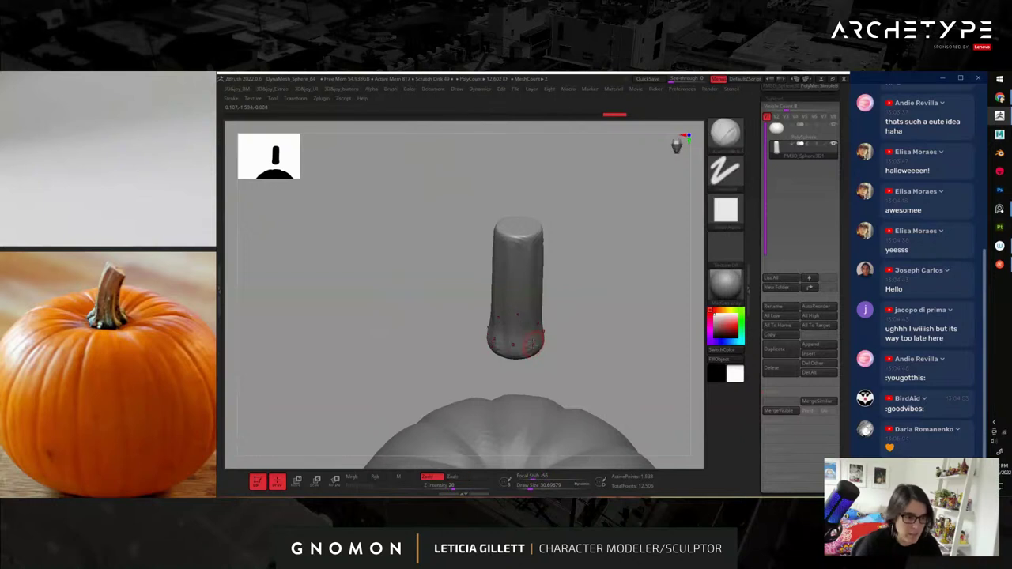
{"action": "left_click_drag", "start_coordinate": [513, 358], "coordinate": [533, 228]}
{"action": "mouse_move", "coordinate": [599, 271]}
{"action": "left_mouse_down"}
{"action": "mouse_move", "coordinate": [617, 316]}
{"action": "mouse_move", "coordinate": [507, 221]}
{"action": "mouse_move", "coordinate": [567, 279]}
{"action": "mouse_move", "coordinate": [545, 260]}
{"action": "mouse_move", "coordinate": [583, 314]}
{"action": "left_mouse_up"}
- Switch to the Move brush and replace the radial Y symmetry with X symmetry
{"action": "key", "text": "b"}
{"action": "key", "text": "m"}
{"action": "key", "text": "v"}
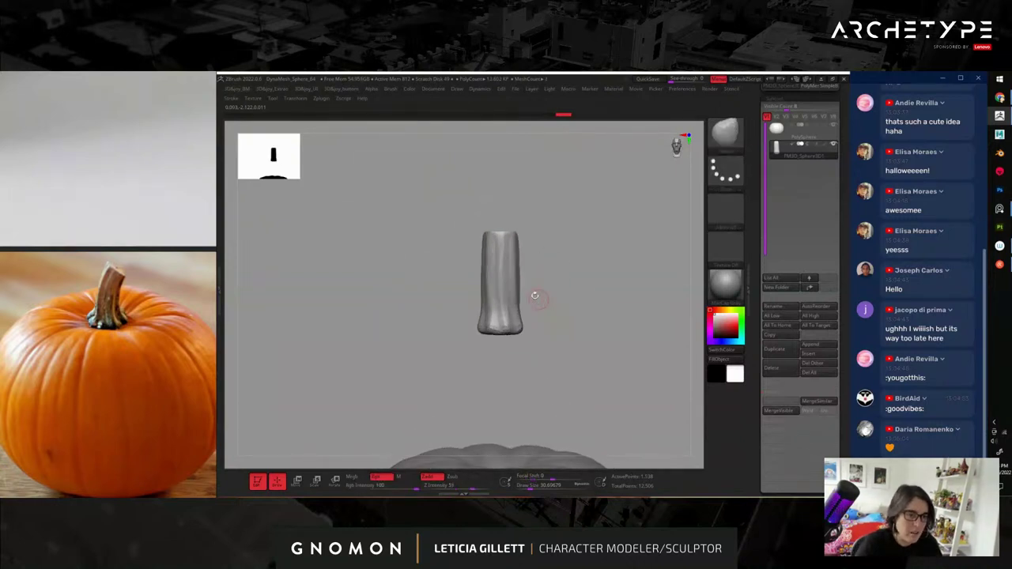
{"action": "left_click", "coordinate": [297, 99]}
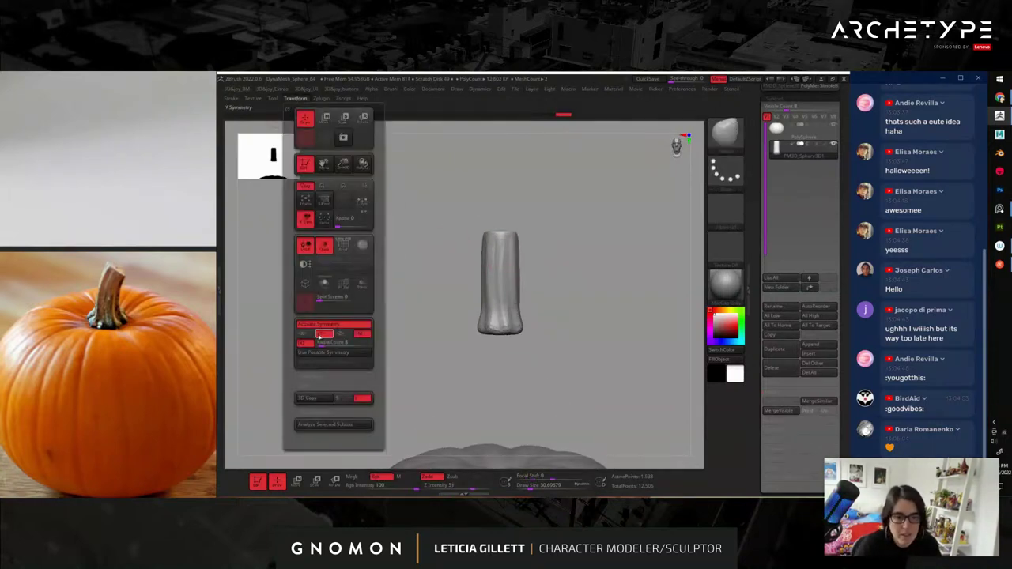
- Adjust the stem's sides and flared base with the Move brush at a draw size of about 120
{"action": "key", "text": "s"}
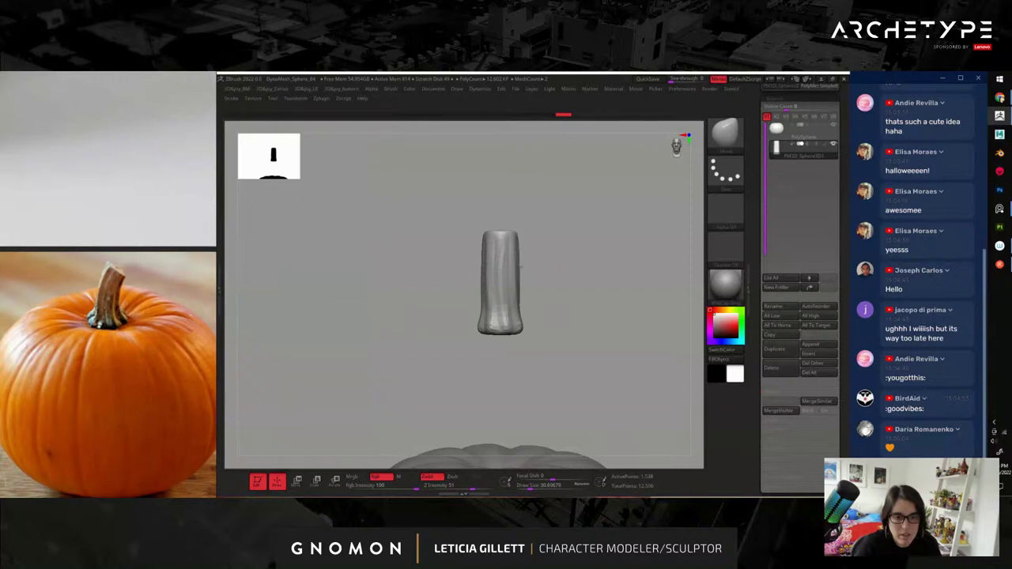
{"action": "left_click_drag", "start_coordinate": [508, 311], "coordinate": [520, 310]}
{"action": "left_click_drag", "start_coordinate": [522, 274], "coordinate": [517, 272]}
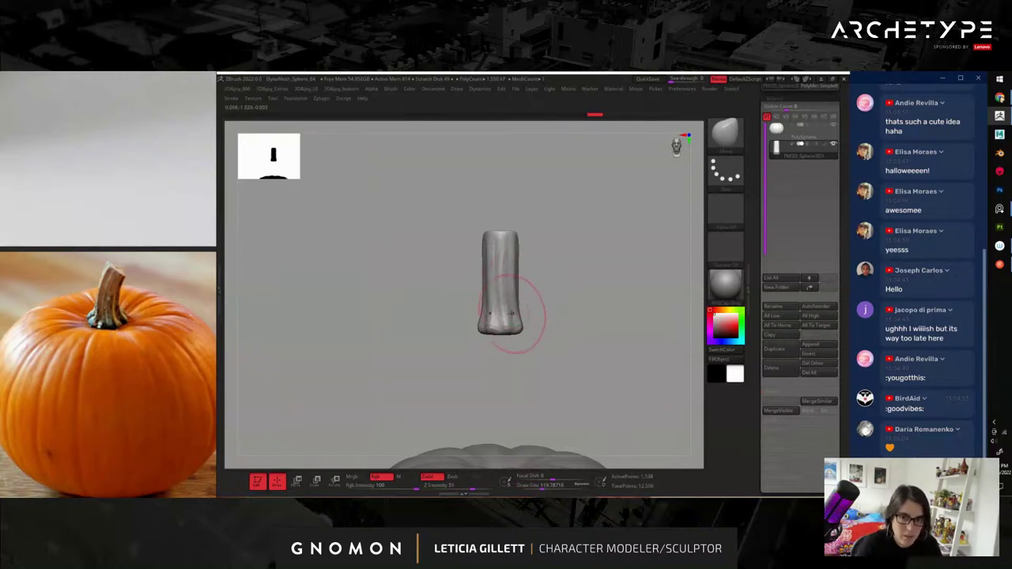
{"action": "left_click_drag", "start_coordinate": [596, 314], "coordinate": [503, 333]}
- Lower the stem with the gizmo until its base sits in the hollow on top of the pumpkin
{"action": "left_click_drag", "start_coordinate": [587, 338], "coordinate": [598, 310], "text": "alt"}
{"action": "key", "text": "w"}
{"action": "left_click_drag", "start_coordinate": [500, 240], "coordinate": [499, 288]}
{"action": "left_click_drag", "start_coordinate": [617, 323], "coordinate": [626, 352], "text": "alt"}
{"action": "left_click_drag", "start_coordinate": [628, 340], "coordinate": [652, 357]}
{"action": "left_click_drag", "start_coordinate": [521, 295], "coordinate": [544, 326]}
{"action": "left_click_drag", "start_coordinate": [499, 271], "coordinate": [499, 278]}
{"action": "left_click_drag", "start_coordinate": [606, 311], "coordinate": [524, 374]}
{"action": "key", "text": "q"}
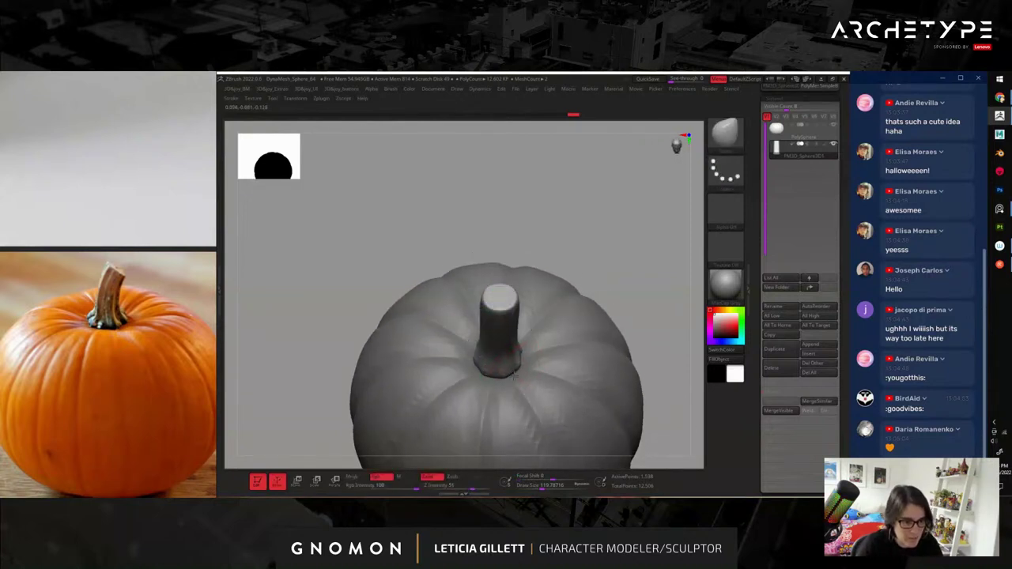
- Refine the seated stem's base and profile with the Move brush, raising the draw size to about 217
{"action": "left_click_drag", "start_coordinate": [662, 266], "coordinate": [497, 326]}
{"action": "mouse_move", "coordinate": [617, 265]}
{"action": "left_mouse_down"}
{"action": "mouse_move", "coordinate": [525, 293]}
{"action": "mouse_move", "coordinate": [502, 267]}
{"action": "left_mouse_up"}
{"action": "key", "text": "s"}
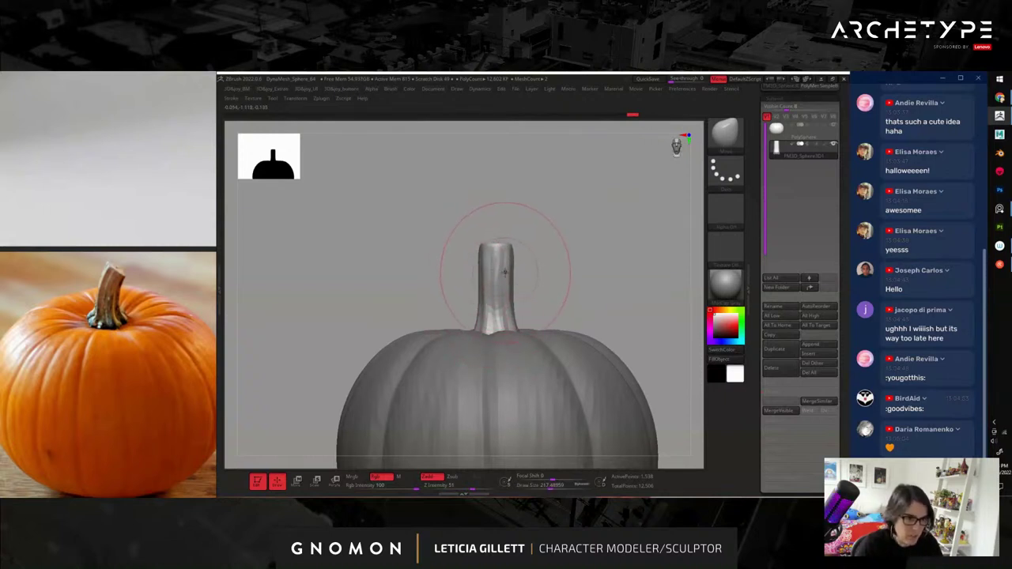
- Bend the stem to one side by masking its base and rotating the upper part with the gizmo in successive sections
{"action": "key", "text": "w"}
{"action": "left_click_drag", "start_coordinate": [464, 317], "coordinate": [359, 307], "text": "alt"}
{"action": "left_click_drag", "start_coordinate": [495, 322], "coordinate": [496, 359], "text": "ctrl"}
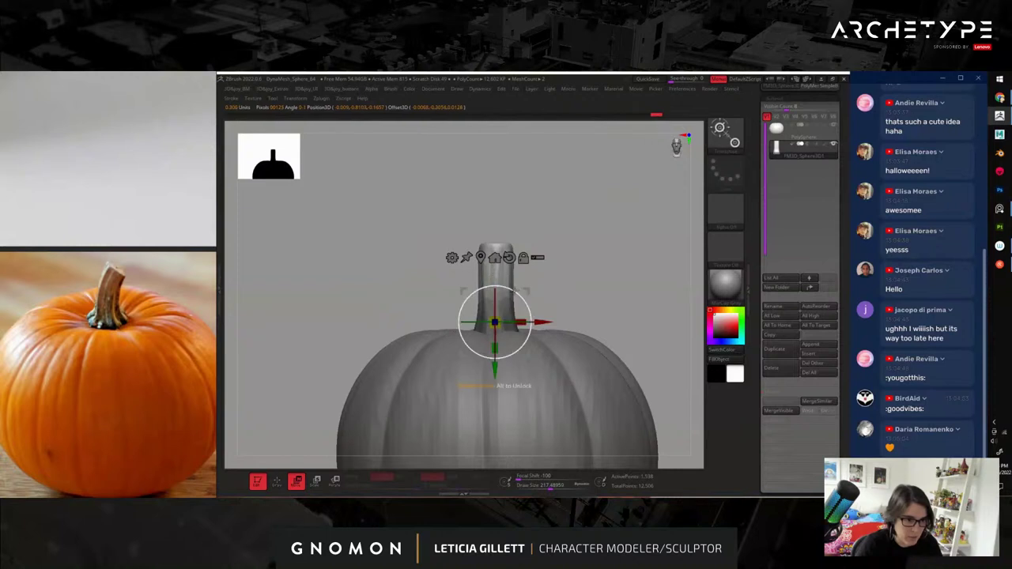
{"action": "key", "text": "ctrl+z"}
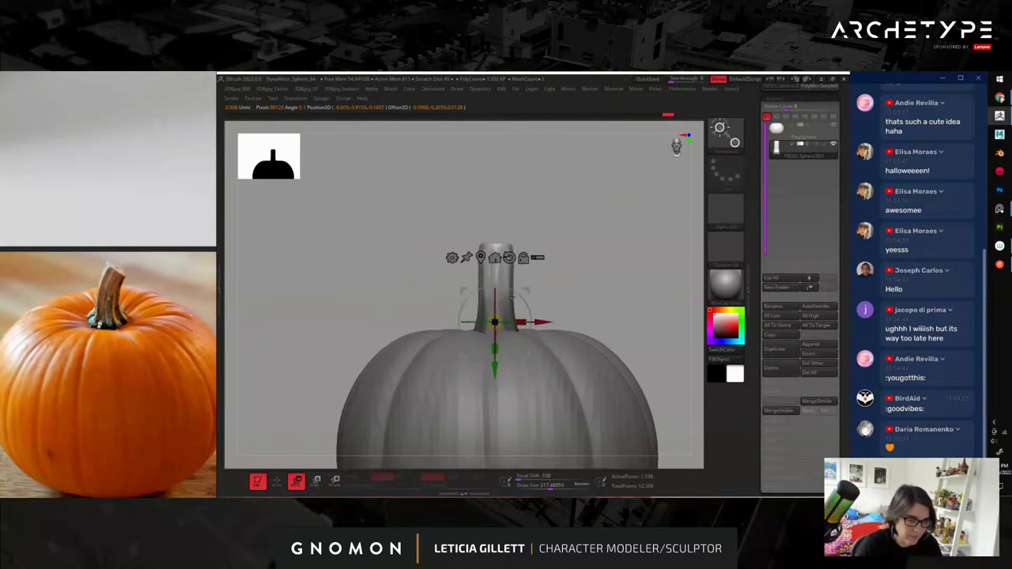
{"action": "left_click_drag", "start_coordinate": [531, 287], "coordinate": [530, 269], "text": "alt"}
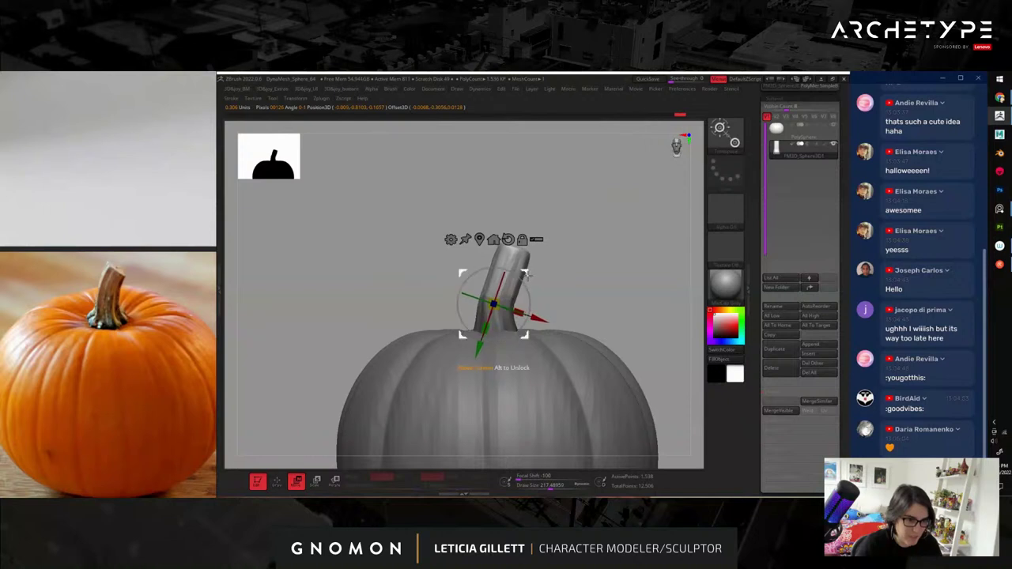
{"action": "left_click_drag", "start_coordinate": [354, 277], "coordinate": [371, 296], "text": "ctrl"}
{"action": "left_click_drag", "start_coordinate": [501, 281], "coordinate": [497, 299], "text": "ctrl"}
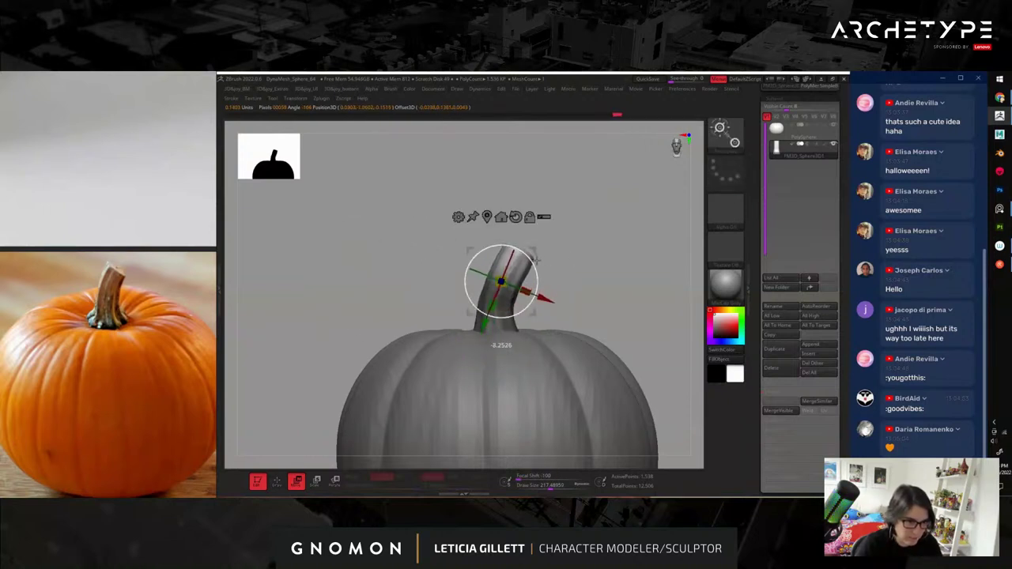
- Reshape the stem's sides and tip from another angle with the Move brush, raising the draw size to about 222
{"action": "key", "text": "q"}
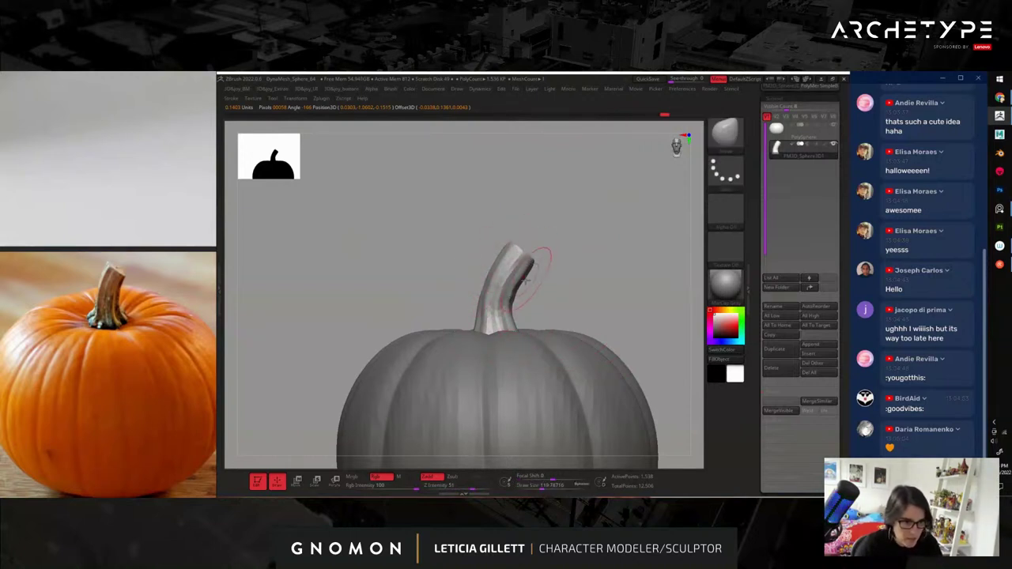
{"action": "left_click_drag", "start_coordinate": [599, 283], "coordinate": [549, 341]}
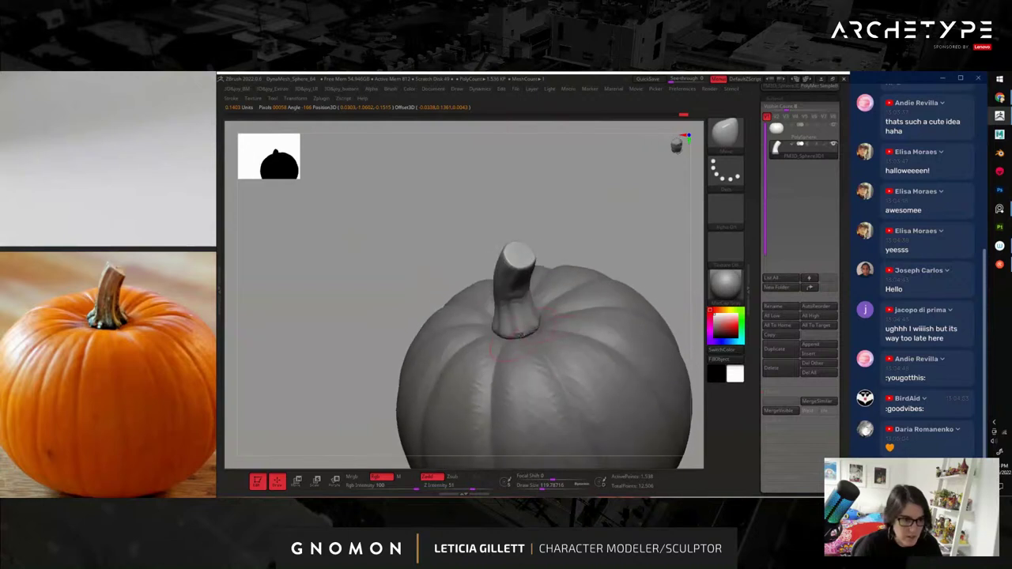
{"action": "right_click_drag", "start_coordinate": [520, 338], "coordinate": [515, 296]}
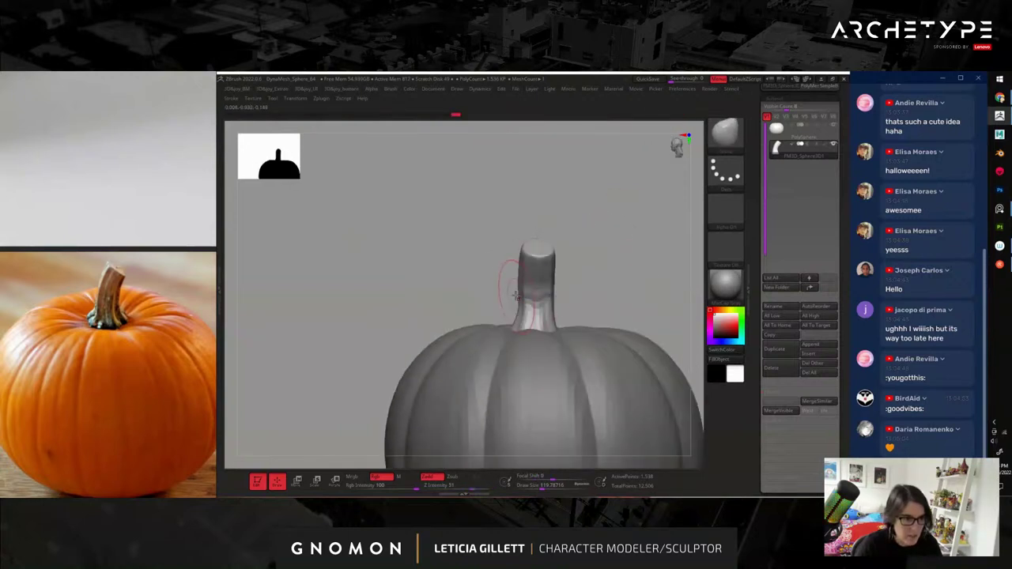
{"action": "key", "text": "s"}
{"action": "mouse_move", "coordinate": [522, 284]}
{"action": "left_mouse_down"}
{"action": "mouse_move", "coordinate": [531, 282]}
{"action": "mouse_move", "coordinate": [523, 286]}
{"action": "left_mouse_up"}
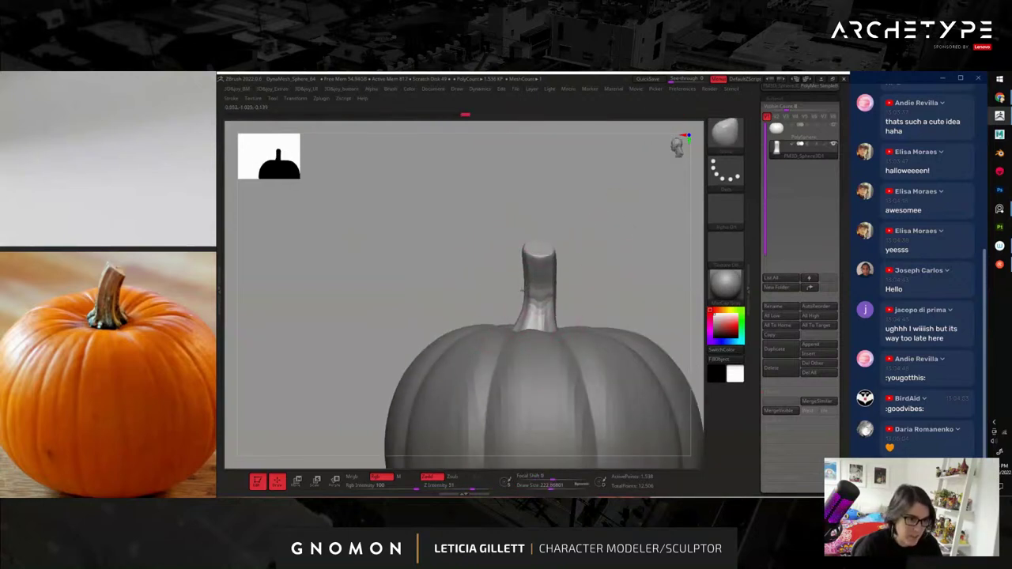
{"action": "left_click_drag", "start_coordinate": [539, 245], "coordinate": [531, 246]}
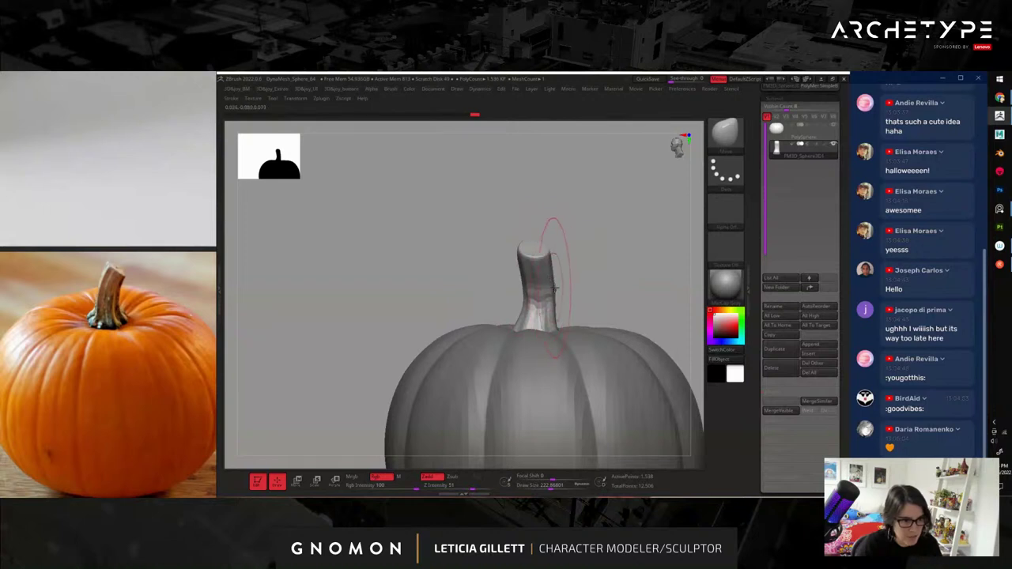
- Refine the bent stem's curve, tip and base with the Move brush, reducing the draw size to about 68
{"action": "mouse_move", "coordinate": [556, 287]}
{"action": "right_mouse_down"}
{"action": "mouse_move", "coordinate": [599, 271]}
{"action": "mouse_move", "coordinate": [533, 277]}
{"action": "mouse_move", "coordinate": [601, 294]}
{"action": "mouse_move", "coordinate": [560, 296]}
{"action": "right_mouse_up"}
{"action": "left_click_drag", "start_coordinate": [559, 299], "coordinate": [587, 266]}
{"action": "key", "text": "s"}
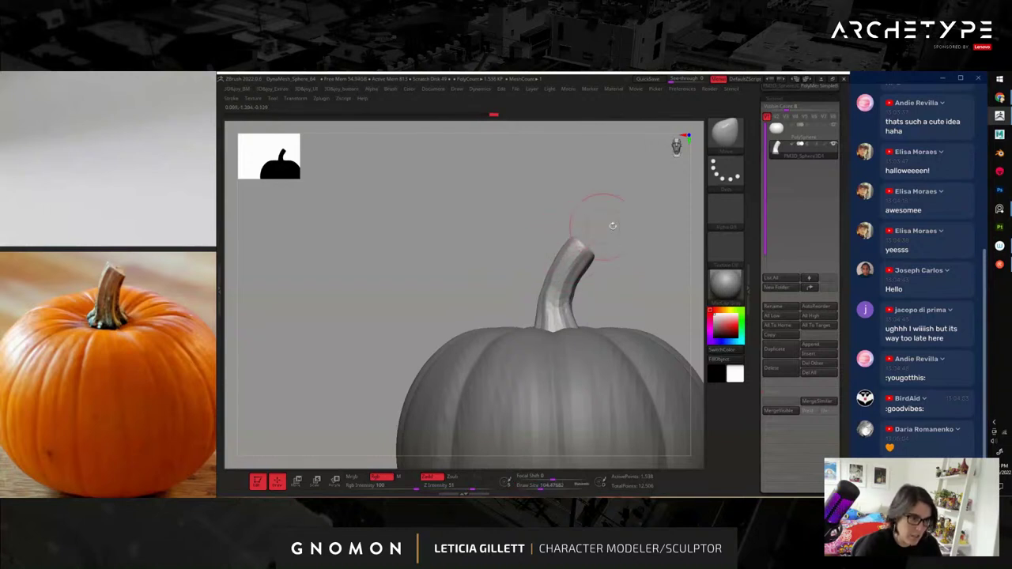
{"action": "right_click_drag", "start_coordinate": [581, 227], "coordinate": [575, 253]}
{"action": "mouse_move", "coordinate": [635, 293]}
{"action": "right_mouse_down"}
{"action": "mouse_move", "coordinate": [606, 283]}
{"action": "mouse_move", "coordinate": [624, 245]}
{"action": "mouse_move", "coordinate": [560, 291]}
{"action": "right_mouse_up"}
{"action": "left_click", "coordinate": [560, 290]}
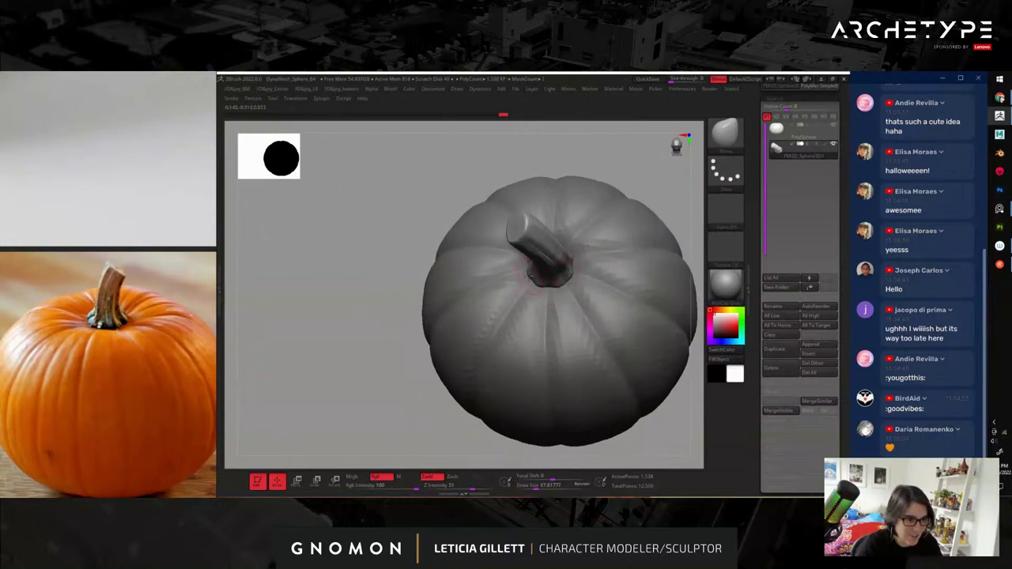
{"action": "mouse_move", "coordinate": [372, 366]}
{"action": "right_mouse_down"}
{"action": "mouse_move", "coordinate": [528, 243]}
{"action": "mouse_move", "coordinate": [566, 252]}
{"action": "right_mouse_up"}
{"action": "right_click_drag", "start_coordinate": [514, 428], "coordinate": [404, 229]}
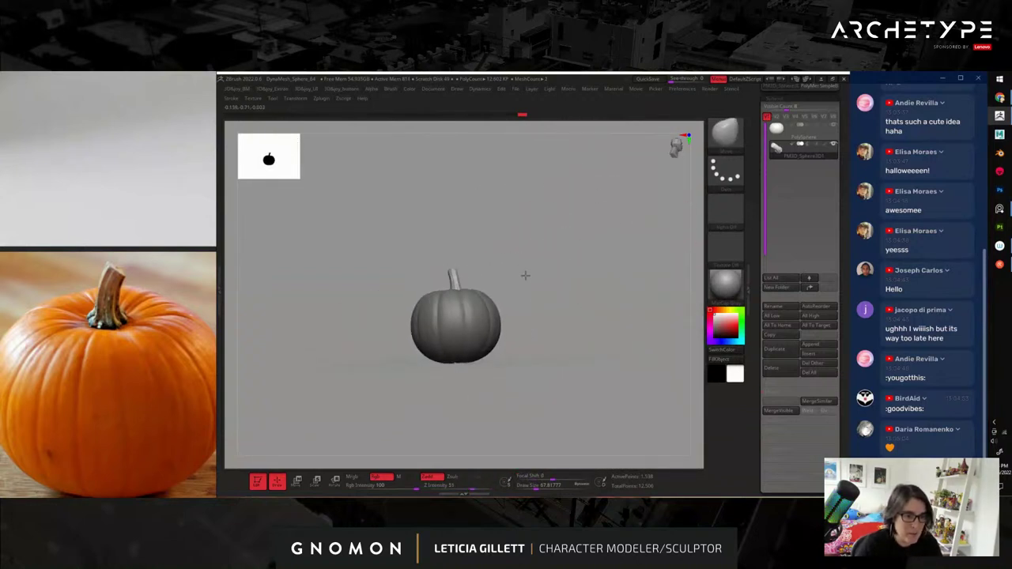
{"action": "right_click_drag", "start_coordinate": [561, 299], "coordinate": [539, 299]}
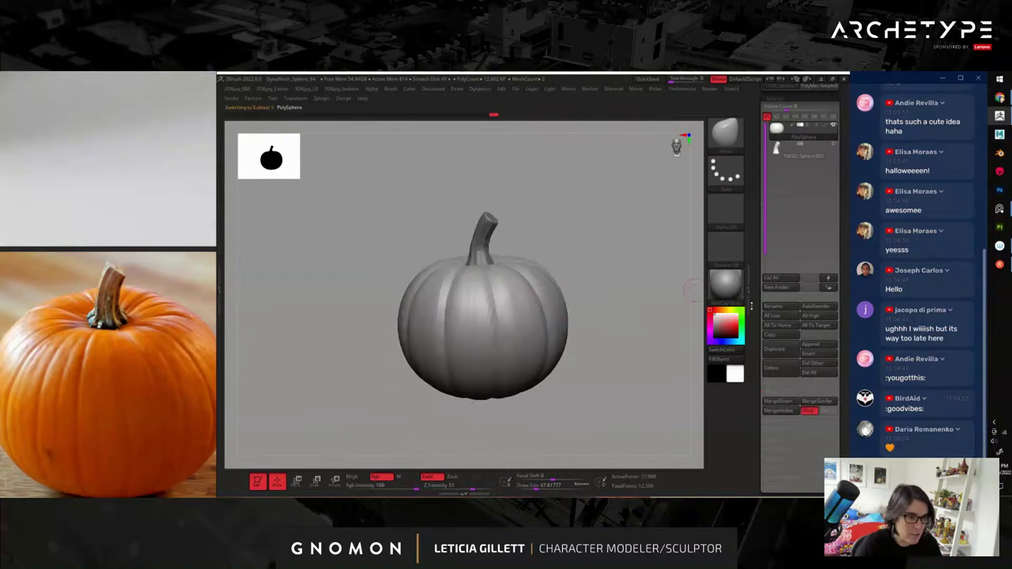
- Switch the model's material to a white one from the recently used materials
{"action": "left_click", "coordinate": [725, 282]}
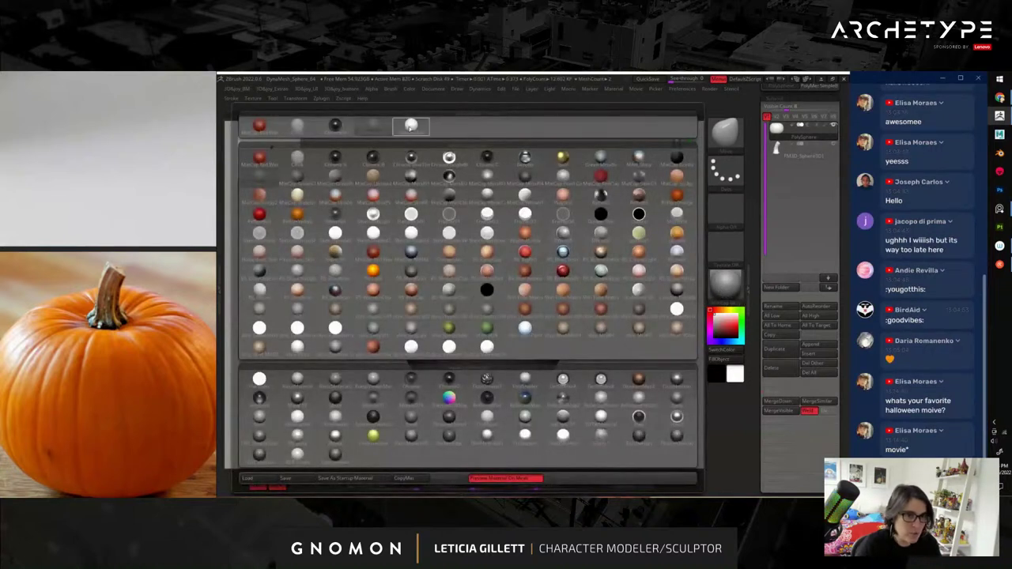
{"action": "left_click", "coordinate": [411, 125]}
{"action": "right_click_drag", "start_coordinate": [624, 307], "coordinate": [637, 325]}
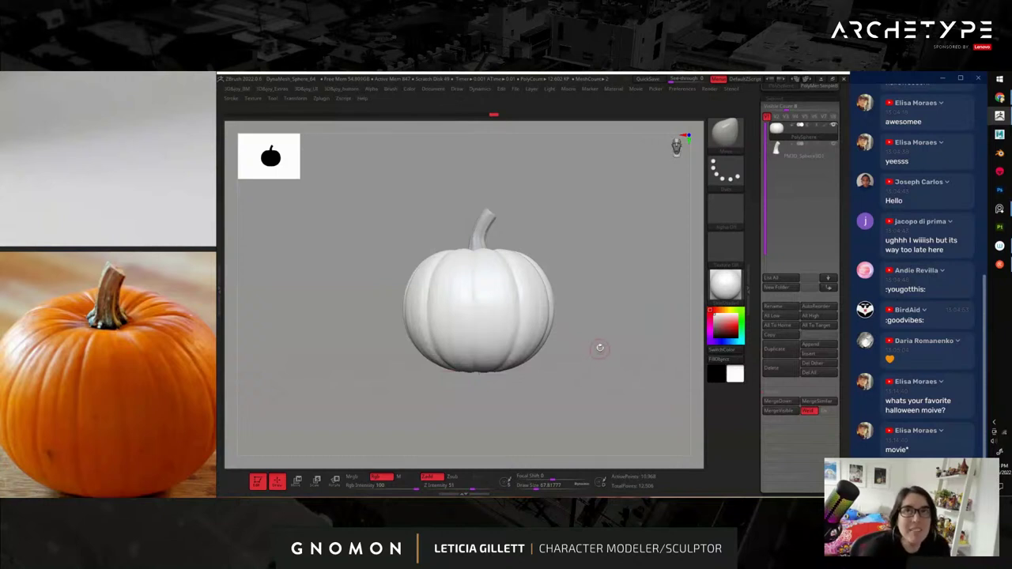
- Adjust the underside of the pumpkin body with the Move brush, raising the draw size to about 158
{"action": "right_click_drag", "start_coordinate": [596, 316], "coordinate": [624, 347]}
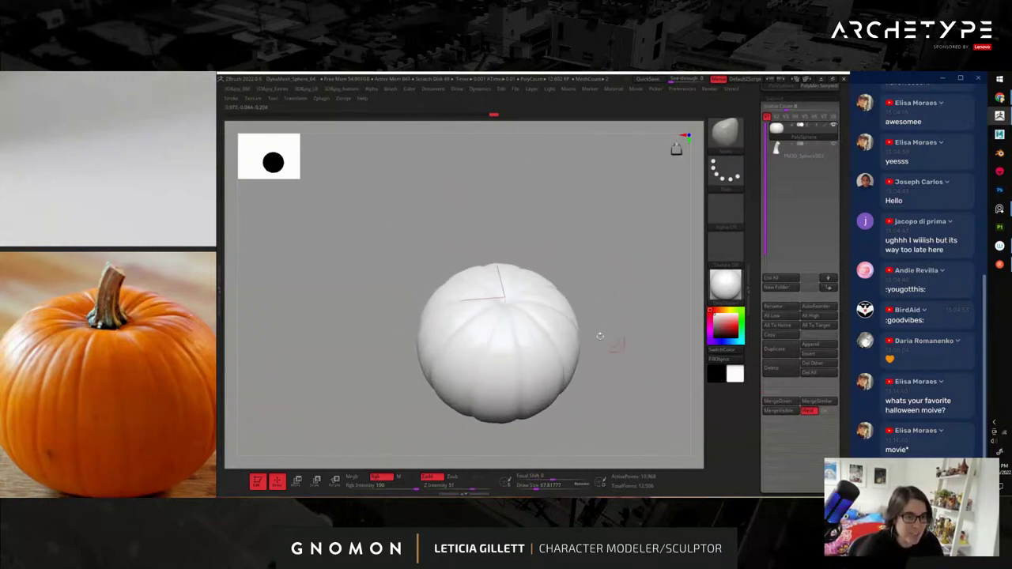
{"action": "key", "text": "bracketright"}
{"action": "key", "text": "bracketright"}
{"action": "key", "text": "bracketright"}
{"action": "key", "text": "bracketright"}
{"action": "key", "text": "bracketright"}
{"action": "key", "text": "bracketright"}
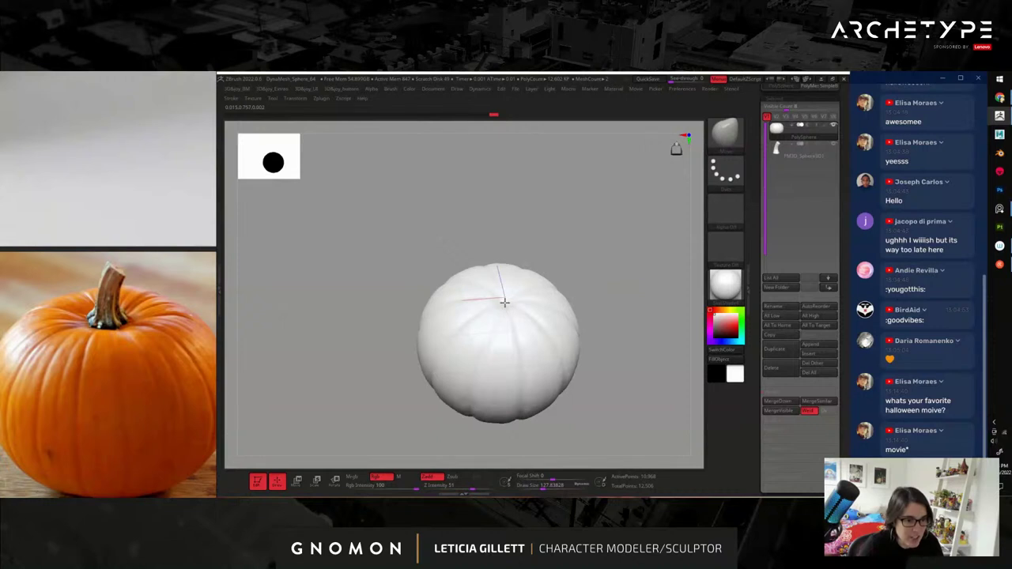
{"action": "right_click_drag", "start_coordinate": [605, 280], "coordinate": [570, 265]}
{"action": "key", "text": "]"}
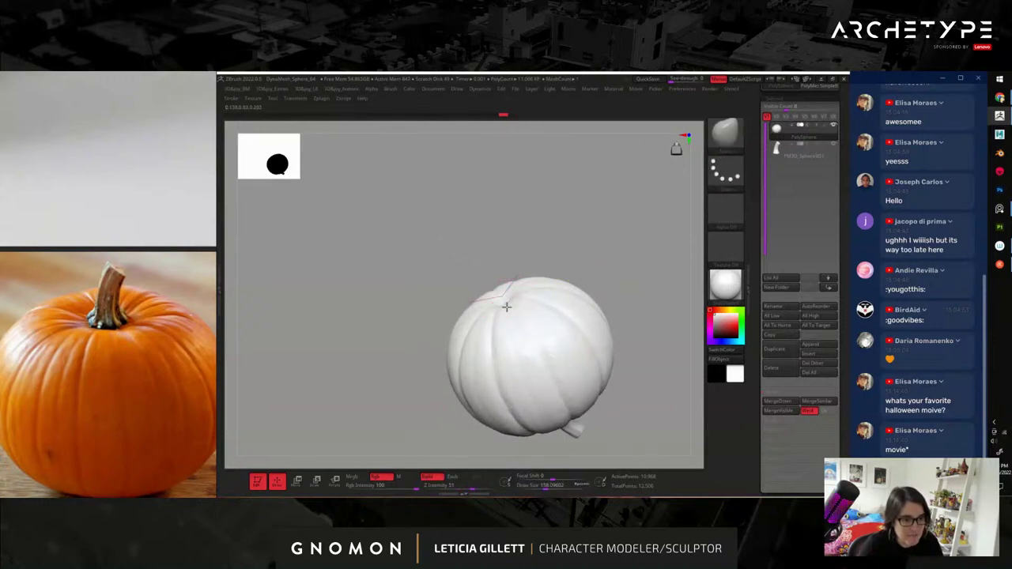
{"action": "right_click_drag", "start_coordinate": [522, 292], "coordinate": [612, 356]}
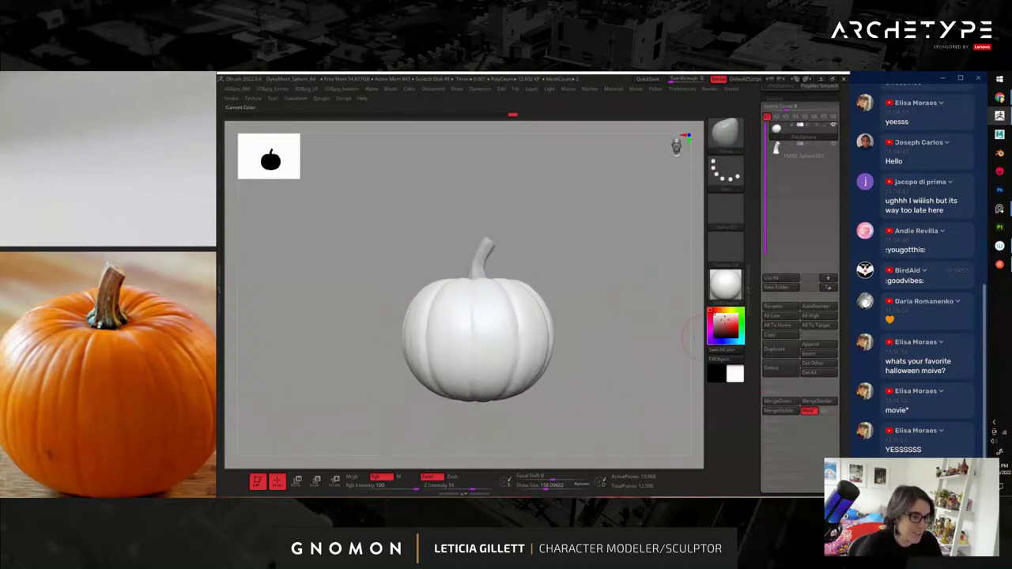
- Color the pumpkin body a muted orange, matching the reference photo
{"action": "left_click", "coordinate": [720, 310]}
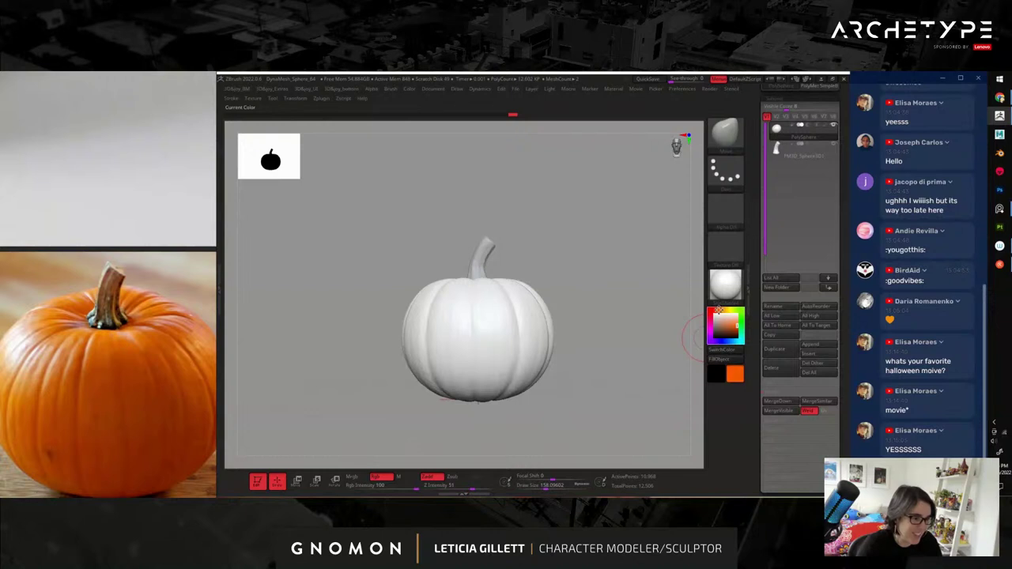
{"action": "left_click", "coordinate": [723, 322]}
{"action": "left_click", "coordinate": [724, 322]}
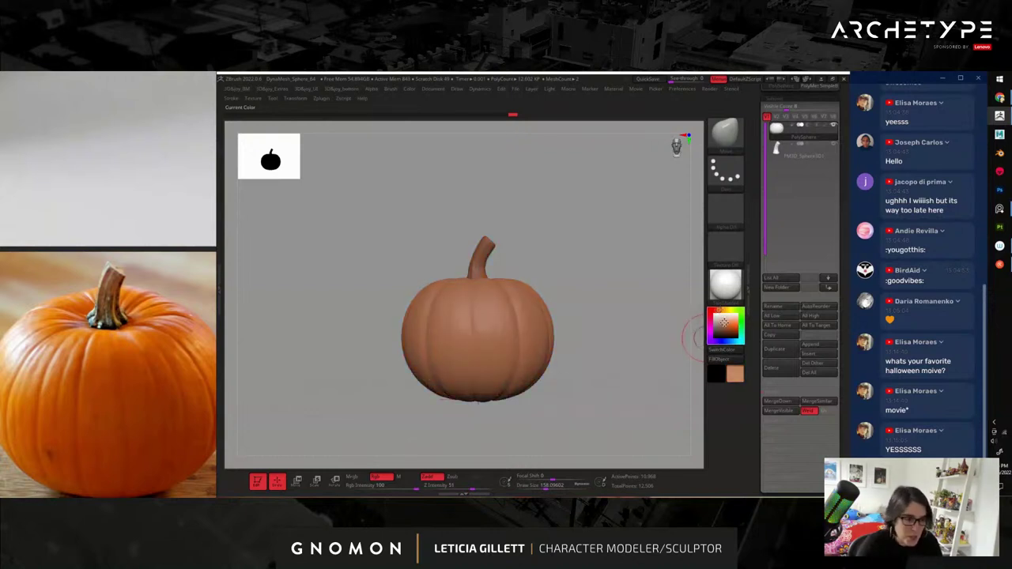
{"action": "left_click", "coordinate": [725, 322]}
{"action": "left_click", "coordinate": [726, 325]}
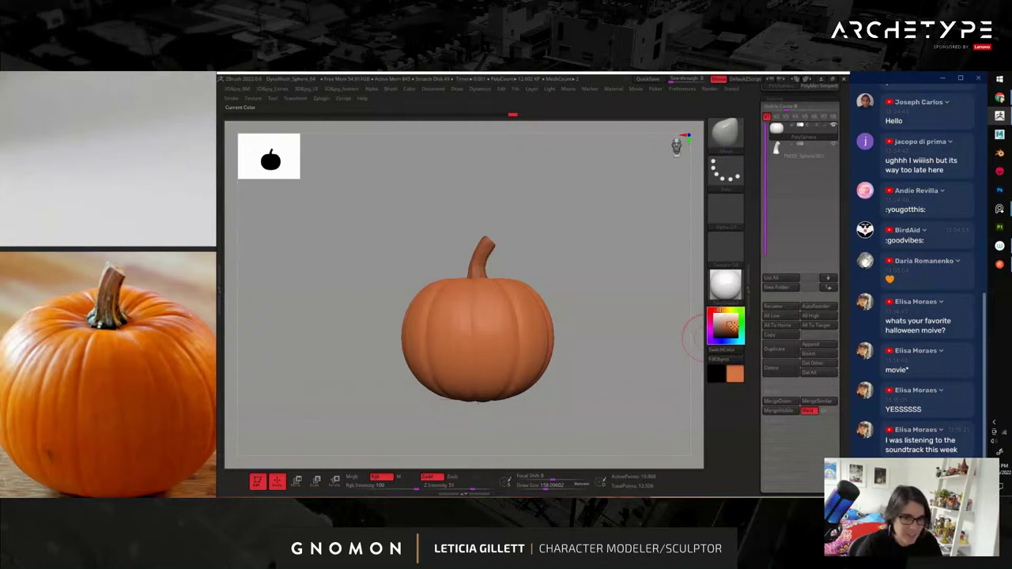
- Select the stem subtool and color it brown
{"action": "left_click", "coordinate": [488, 244], "text": "alt"}
{"action": "left_click_drag", "start_coordinate": [616, 293], "coordinate": [632, 281], "text": "alt"}
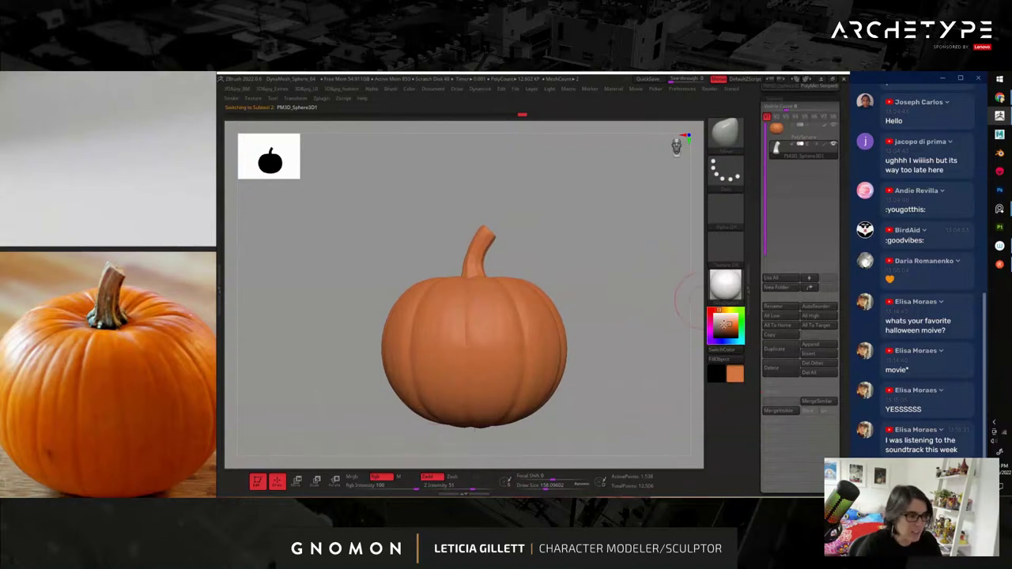
{"action": "left_click", "coordinate": [726, 328]}
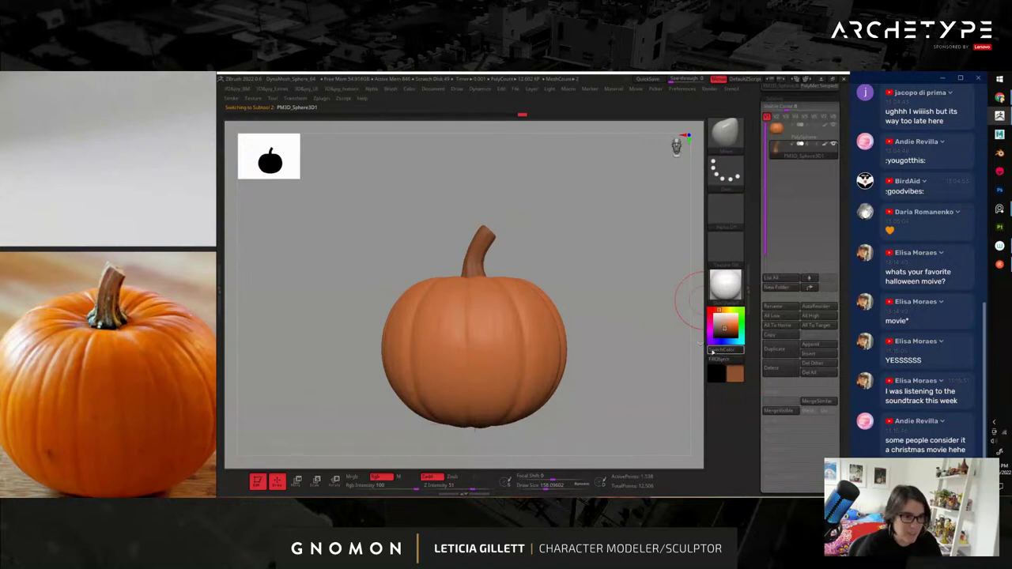
- Adjust the brown stem's silhouette with the Move brush at a draw size of about 54
{"action": "mouse_move", "coordinate": [633, 328]}
{"action": "left_mouse_down"}
{"action": "mouse_move", "coordinate": [613, 287]}
{"action": "mouse_move", "coordinate": [649, 307]}
{"action": "mouse_move", "coordinate": [592, 344]}
{"action": "mouse_move", "coordinate": [473, 360]}
{"action": "mouse_move", "coordinate": [636, 345]}
{"action": "mouse_move", "coordinate": [635, 300]}
{"action": "mouse_move", "coordinate": [650, 368]}
{"action": "mouse_move", "coordinate": [673, 343]}
{"action": "mouse_move", "coordinate": [662, 409]}
{"action": "mouse_move", "coordinate": [699, 413]}
{"action": "mouse_move", "coordinate": [657, 337]}
{"action": "mouse_move", "coordinate": [601, 283]}
{"action": "mouse_move", "coordinate": [608, 309]}
{"action": "mouse_move", "coordinate": [625, 300]}
{"action": "mouse_move", "coordinate": [635, 314]}
{"action": "mouse_move", "coordinate": [635, 346]}
{"action": "mouse_move", "coordinate": [633, 323]}
{"action": "mouse_move", "coordinate": [651, 343]}
{"action": "mouse_move", "coordinate": [661, 397]}
{"action": "mouse_move", "coordinate": [642, 331]}
{"action": "left_mouse_up"}
{"action": "key", "text": "s"}
{"action": "left_click_drag", "start_coordinate": [515, 316], "coordinate": [500, 316]}
{"action": "mouse_move", "coordinate": [611, 393]}
{"action": "left_mouse_down"}
{"action": "mouse_move", "coordinate": [630, 361]}
{"action": "mouse_move", "coordinate": [637, 377]}
{"action": "mouse_move", "coordinate": [632, 351]}
{"action": "mouse_move", "coordinate": [662, 429]}
{"action": "mouse_move", "coordinate": [688, 375]}
{"action": "mouse_move", "coordinate": [639, 381]}
{"action": "mouse_move", "coordinate": [623, 335]}
{"action": "mouse_move", "coordinate": [634, 327]}
{"action": "mouse_move", "coordinate": [648, 350]}
{"action": "mouse_move", "coordinate": [503, 370]}
{"action": "mouse_move", "coordinate": [520, 411]}
{"action": "mouse_move", "coordinate": [617, 344]}
{"action": "mouse_move", "coordinate": [628, 373]}
{"action": "mouse_move", "coordinate": [615, 317]}
{"action": "mouse_move", "coordinate": [623, 333]}
{"action": "mouse_move", "coordinate": [546, 308]}
{"action": "left_mouse_up"}
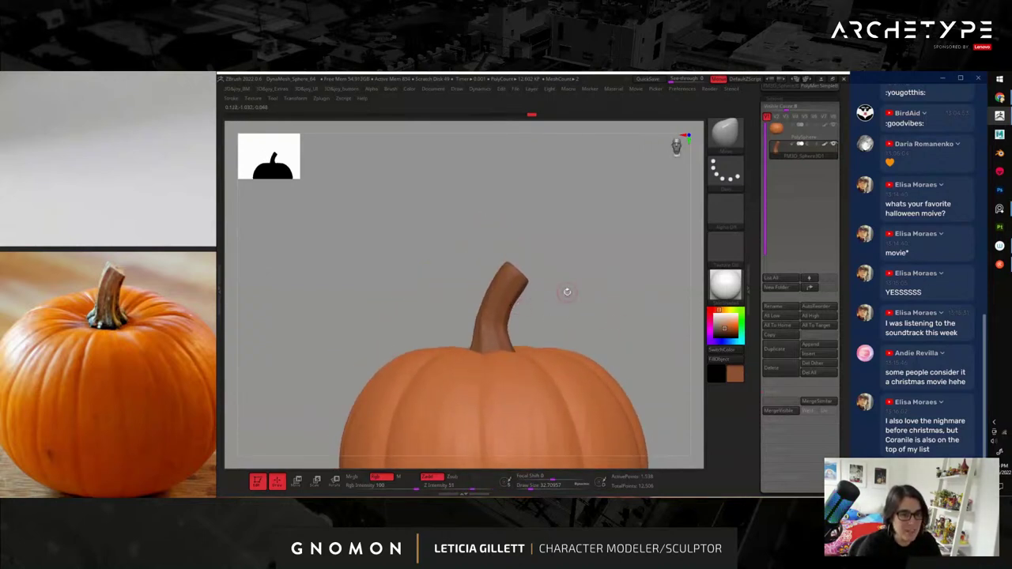
{"action": "key", "text": "s"}
{"action": "left_click_drag", "start_coordinate": [507, 292], "coordinate": [512, 293]}
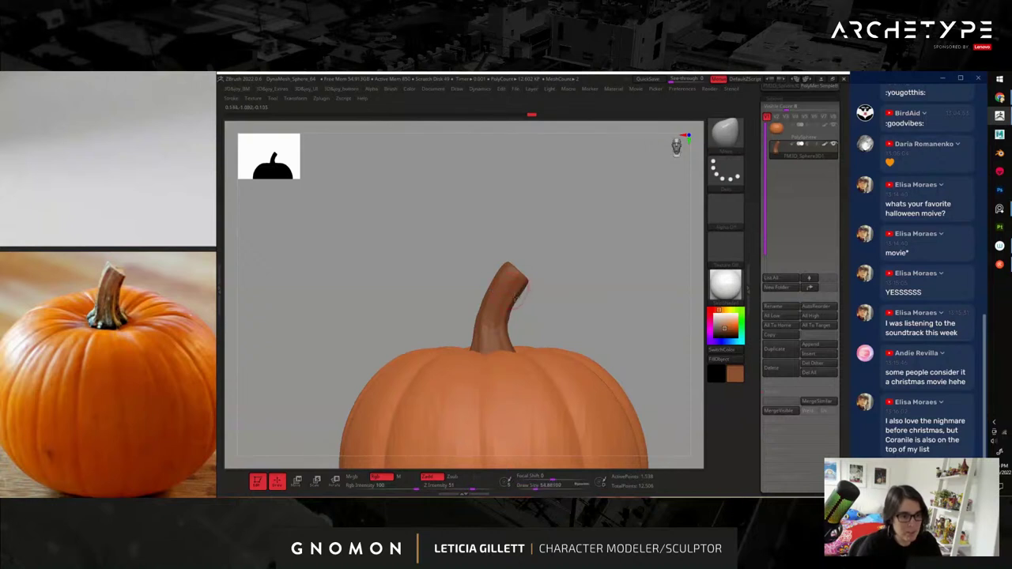
- Switch to the ClayBuildup brush and build up lengthwise ridges on the stem's front at a draw size of about 13
{"action": "mouse_move", "coordinate": [575, 274]}
{"action": "left_mouse_down"}
{"action": "mouse_move", "coordinate": [585, 258]}
{"action": "mouse_move", "coordinate": [499, 340]}
{"action": "mouse_move", "coordinate": [488, 365]}
{"action": "left_mouse_up"}
{"action": "key", "text": "b"}
{"action": "key", "text": "c"}
{"action": "key", "text": "b"}
{"action": "key", "text": "s"}
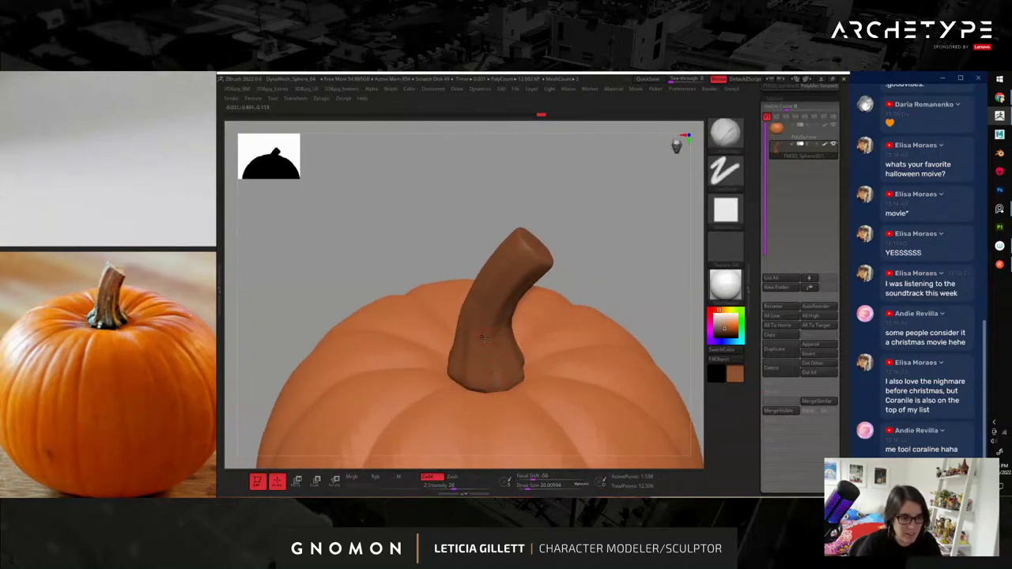
{"action": "left_click_drag", "start_coordinate": [617, 290], "coordinate": [624, 238]}
{"action": "key", "text": "s"}
{"action": "left_click_drag", "start_coordinate": [485, 318], "coordinate": [482, 318]}
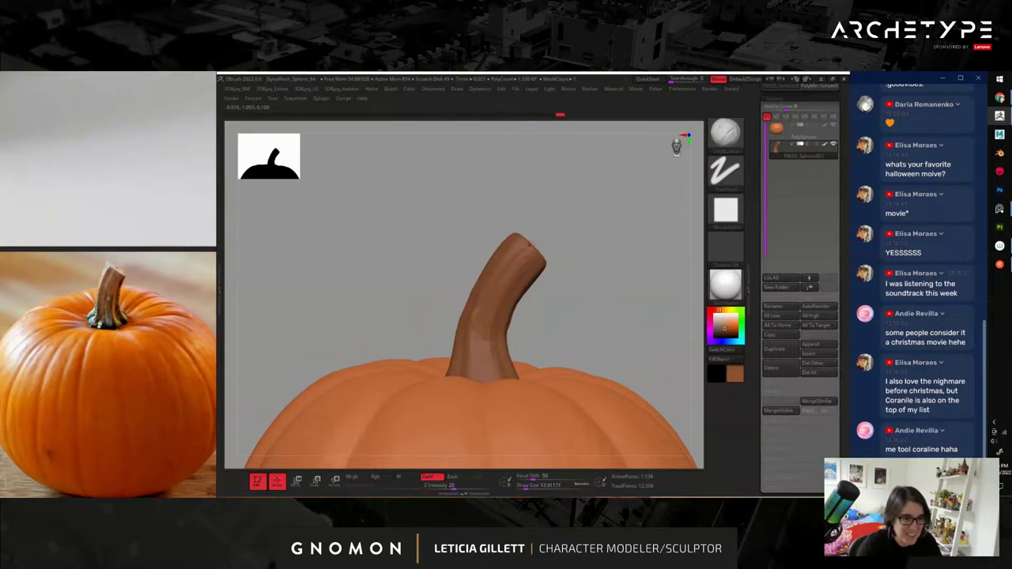
- Continue the lengthwise ridges and grooves around the remaining sides of the stem and its flared base with ClayBuildup
{"action": "left_click_drag", "start_coordinate": [622, 253], "coordinate": [515, 360]}
{"action": "left_click_drag", "start_coordinate": [510, 320], "coordinate": [536, 351]}
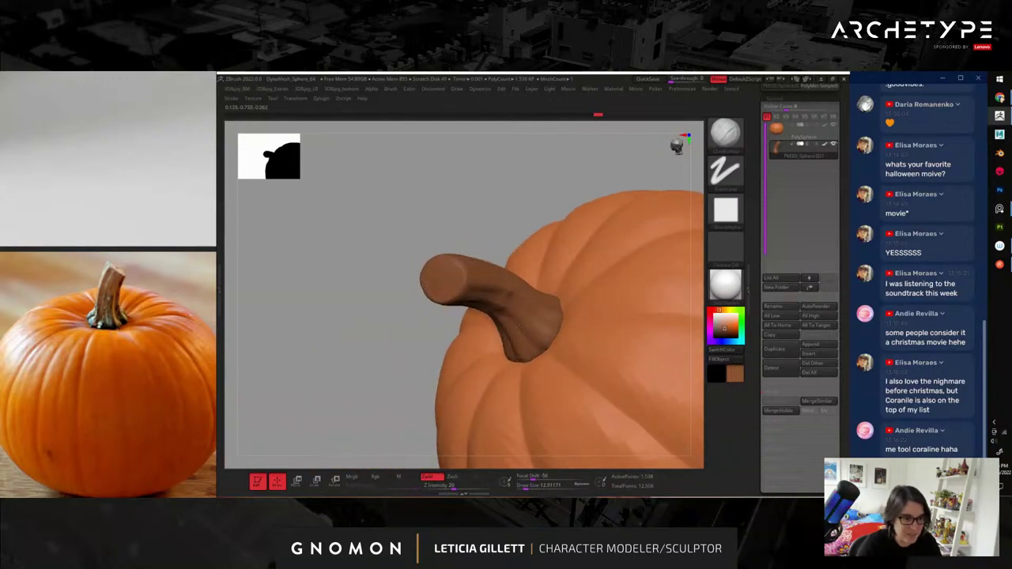
{"action": "left_click_drag", "start_coordinate": [510, 186], "coordinate": [513, 259]}
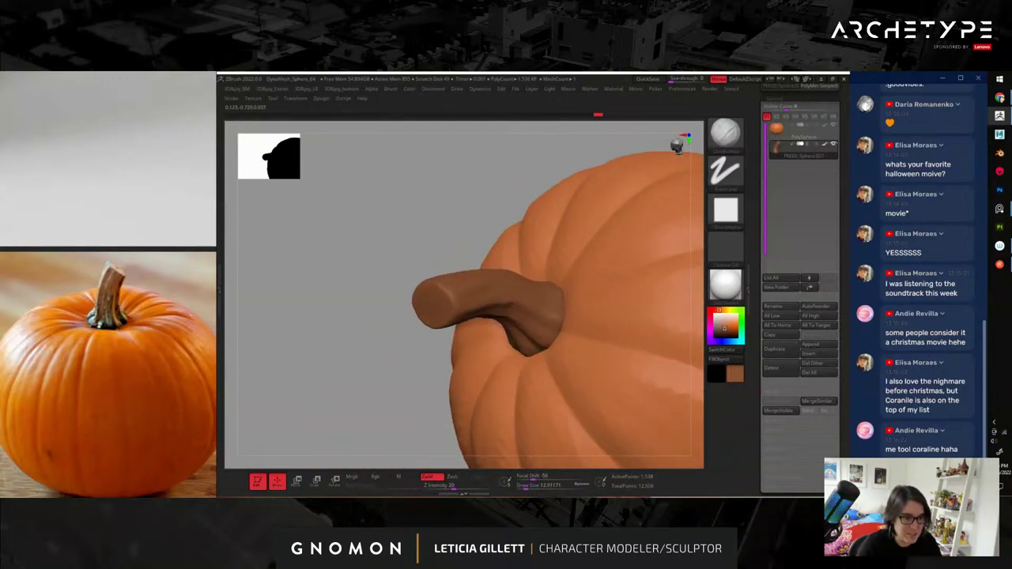
{"action": "left_click_drag", "start_coordinate": [484, 211], "coordinate": [523, 293]}
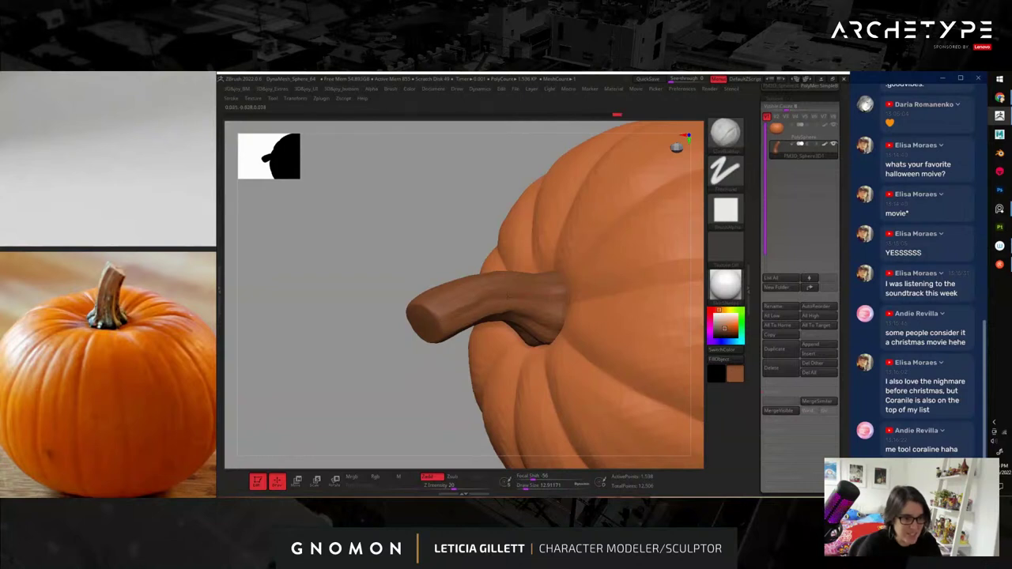
{"action": "left_click_drag", "start_coordinate": [410, 225], "coordinate": [547, 269]}
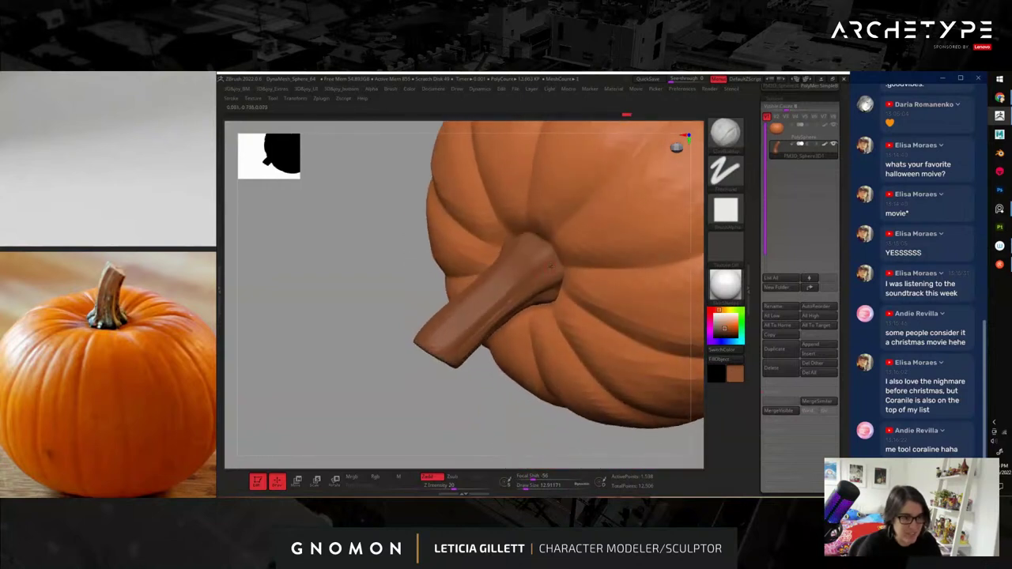
{"action": "left_click_drag", "start_coordinate": [339, 323], "coordinate": [391, 378]}
{"action": "left_click_drag", "start_coordinate": [461, 347], "coordinate": [497, 307]}
- Sculpt the cut end of the stem and its rim with ClayBuildup at a draw size of about 23
{"action": "key", "text": "s"}
{"action": "left_click", "coordinate": [455, 365]}
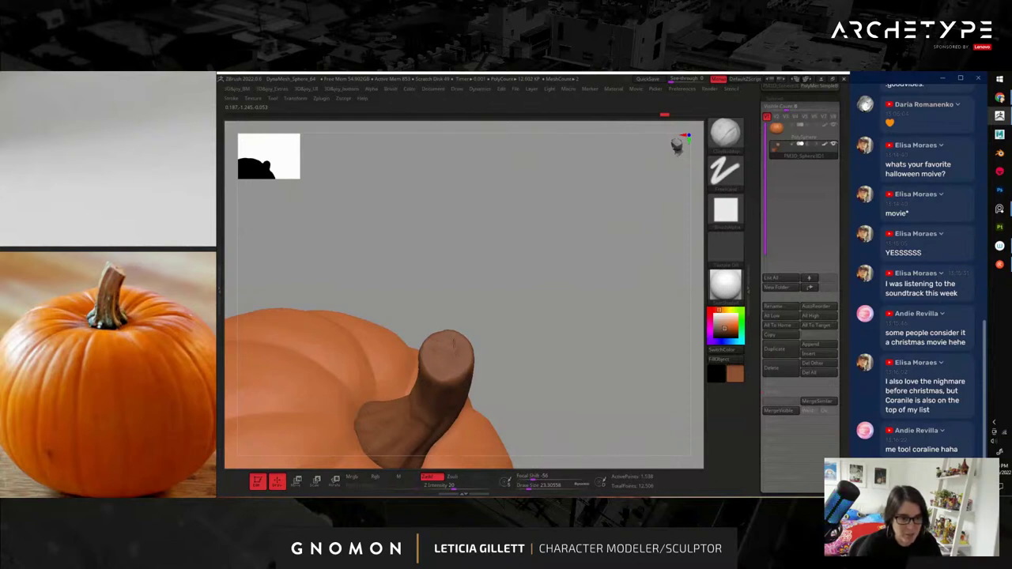
{"action": "left_click_drag", "start_coordinate": [572, 332], "coordinate": [554, 352]}
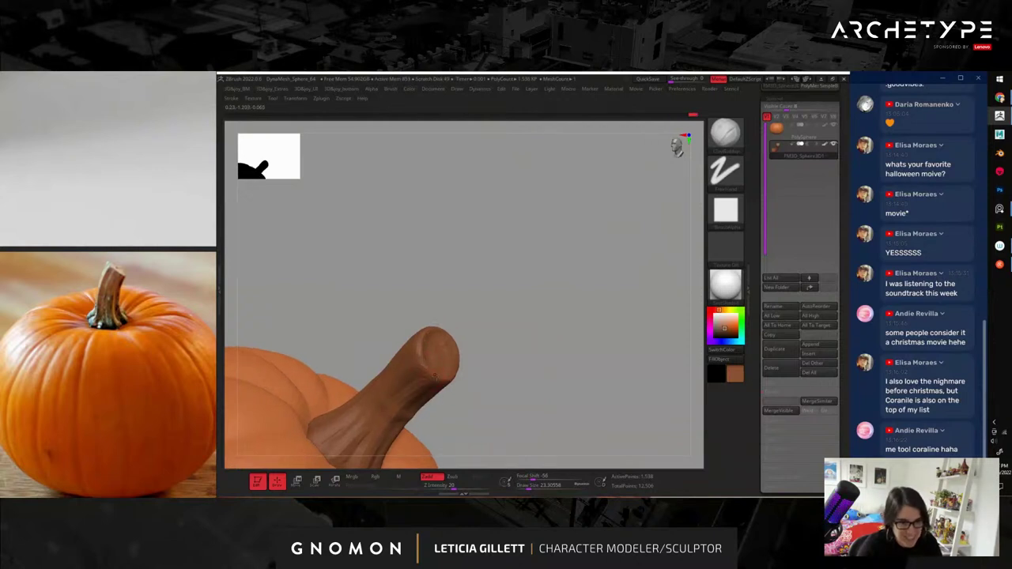
{"action": "left_click_drag", "start_coordinate": [449, 363], "coordinate": [451, 360]}
- Switch to the airbrush color brush, choose a deeper orange, and make the pumpkin body the active subtool
{"action": "mouse_move", "coordinate": [549, 334]}
{"action": "left_mouse_down", "text": "alt"}
{"action": "mouse_move", "coordinate": [523, 348]}
{"action": "mouse_move", "coordinate": [554, 384]}
{"action": "mouse_move", "coordinate": [614, 279]}
{"action": "mouse_move", "coordinate": [648, 312]}
{"action": "mouse_move", "coordinate": [608, 285]}
{"action": "mouse_move", "coordinate": [626, 296]}
{"action": "mouse_move", "coordinate": [625, 353]}
{"action": "mouse_move", "coordinate": [635, 348]}
{"action": "mouse_move", "coordinate": [639, 323]}
{"action": "mouse_move", "coordinate": [608, 291]}
{"action": "mouse_move", "coordinate": [574, 300]}
{"action": "mouse_move", "coordinate": [599, 306]}
{"action": "left_mouse_up", "text": "alt"}
{"action": "key", "text": "space"}
{"action": "left_click", "coordinate": [503, 461]}
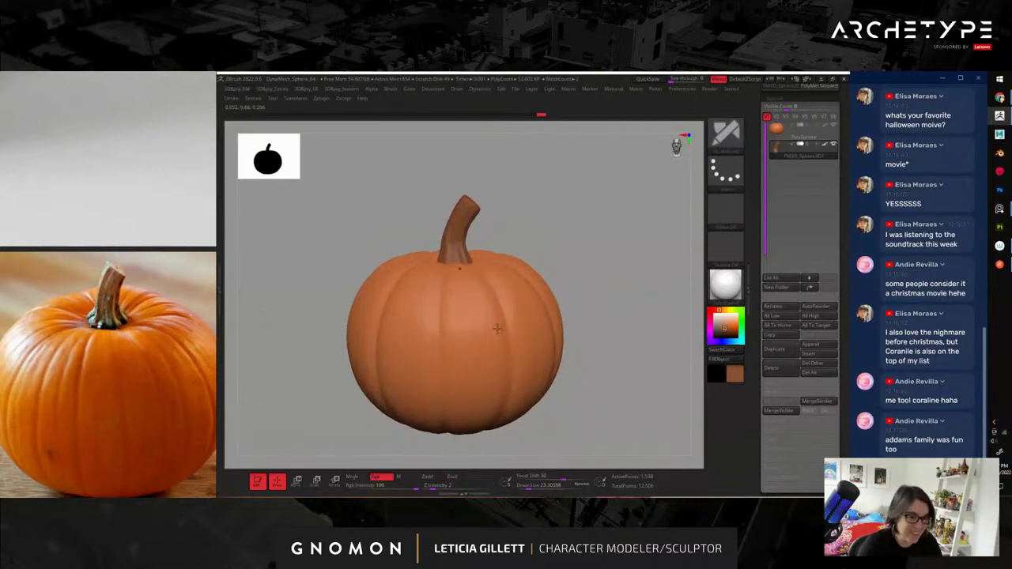
{"action": "mouse_move", "coordinate": [728, 324]}
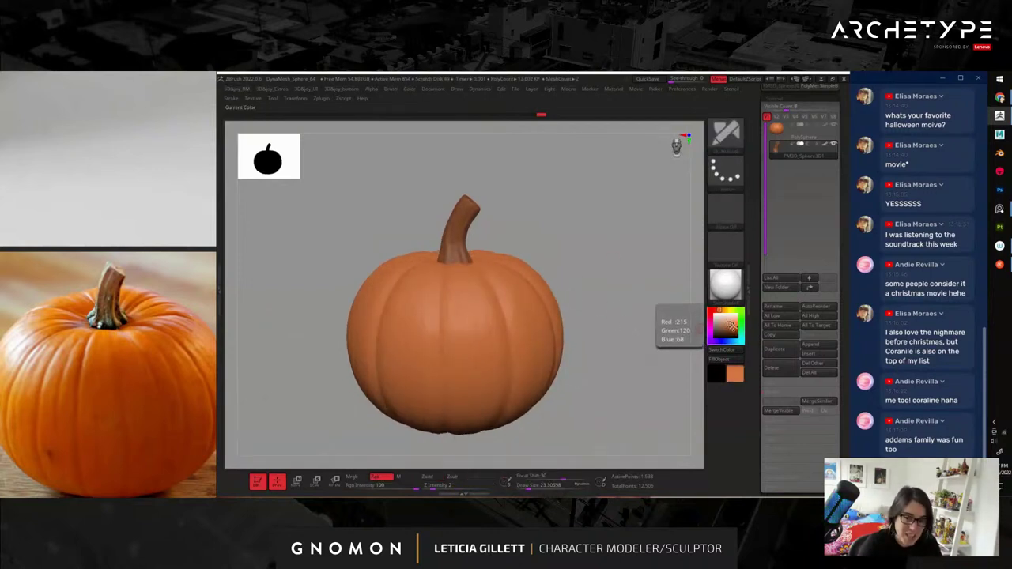
{"action": "left_click_drag", "start_coordinate": [730, 324], "coordinate": [731, 327]}
{"action": "left_click_drag", "start_coordinate": [473, 253], "coordinate": [477, 265]}
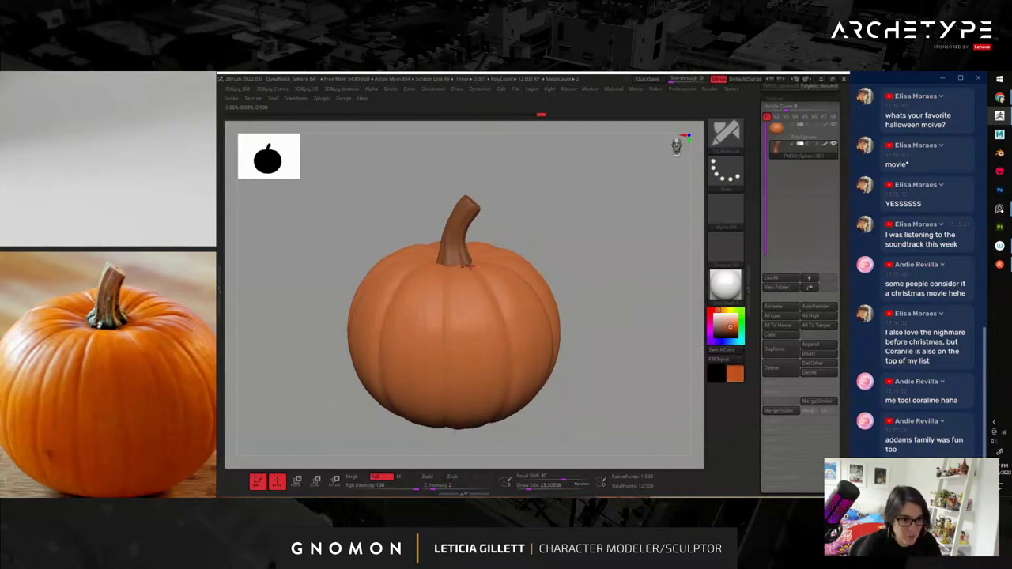
{"action": "left_click", "coordinate": [484, 277], "text": "alt"}
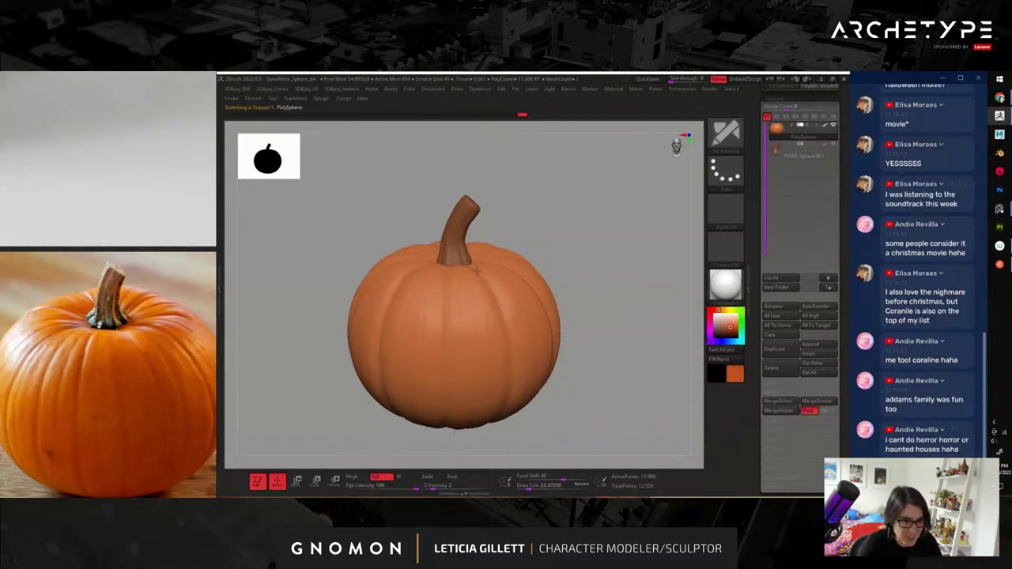
- Airbrush the deeper orange along the grooves on the pumpkin's front and underside at a draw size of about 23
{"action": "left_click_drag", "start_coordinate": [604, 363], "coordinate": [599, 333]}
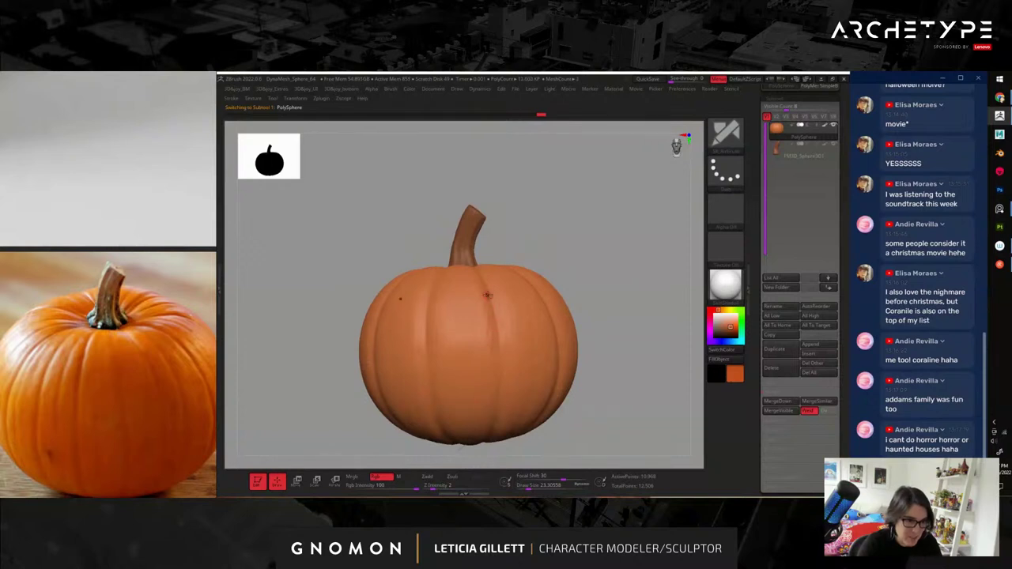
{"action": "right_click_drag", "start_coordinate": [544, 417], "coordinate": [609, 321]}
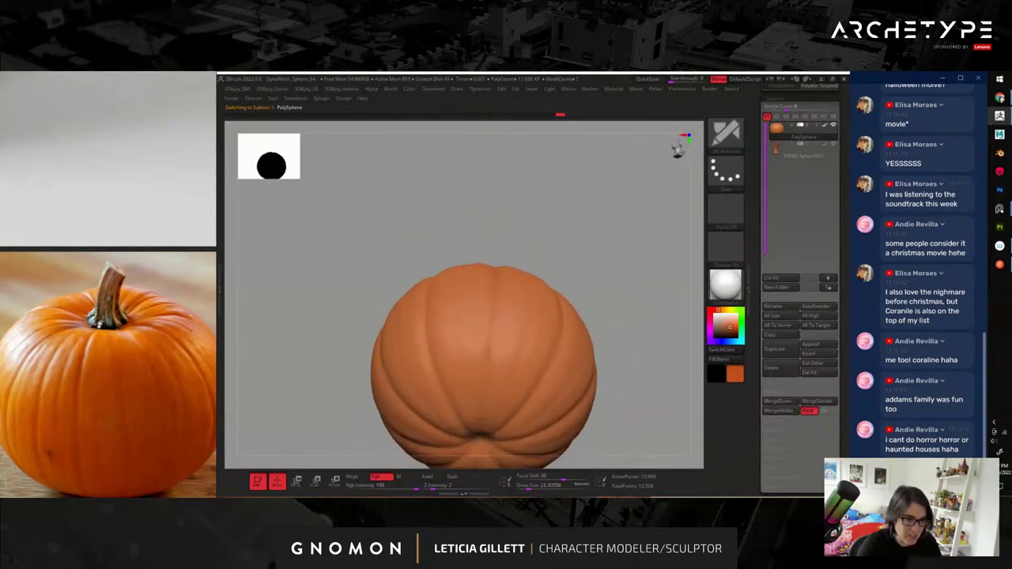
{"action": "right_click_drag", "start_coordinate": [562, 294], "coordinate": [495, 433]}
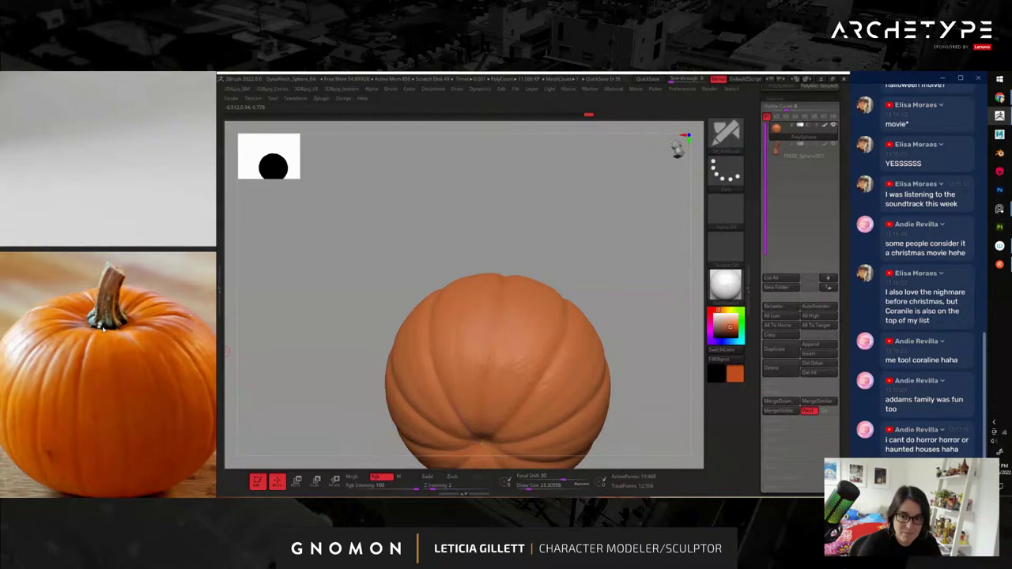
{"action": "left_click_drag", "start_coordinate": [316, 237], "coordinate": [372, 352]}
{"action": "left_click_drag", "start_coordinate": [571, 139], "coordinate": [554, 298], "text": "alt"}
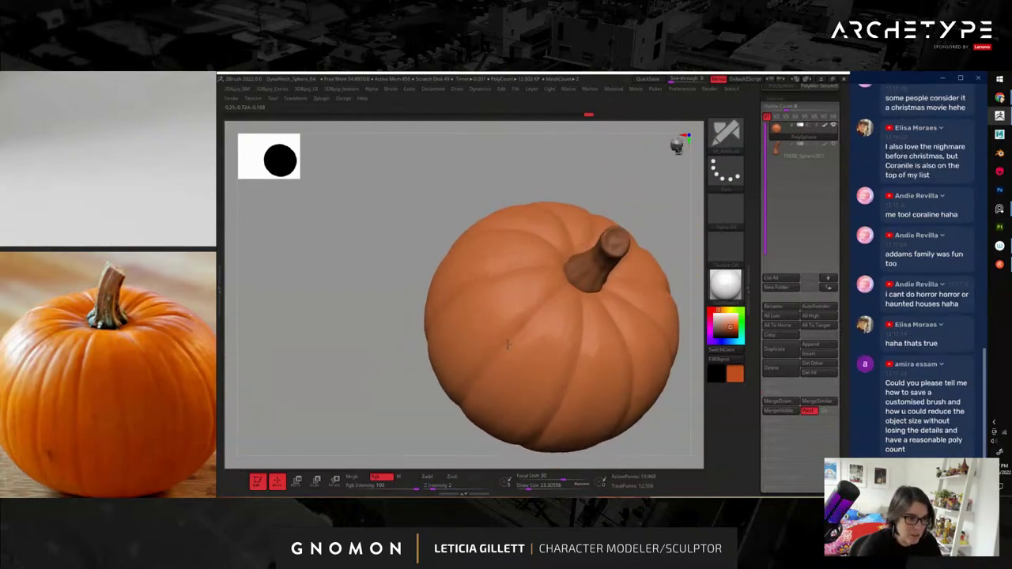
{"action": "left_click_drag", "start_coordinate": [456, 414], "coordinate": [415, 419]}
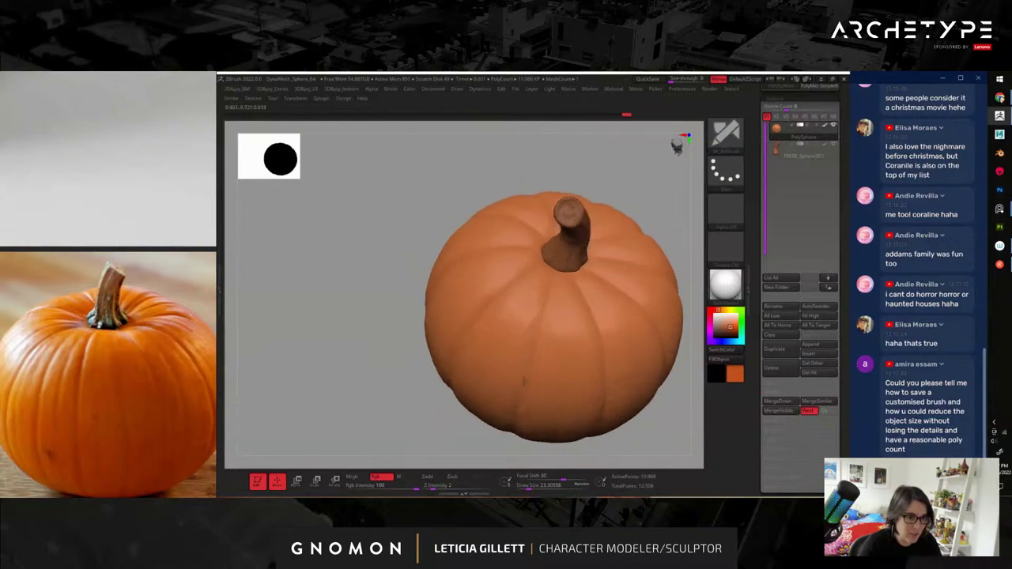
- Continue airbrushing the deeper orange along the grooves that converge at the pumpkin's base
{"action": "left_click_drag", "start_coordinate": [430, 443], "coordinate": [661, 319]}
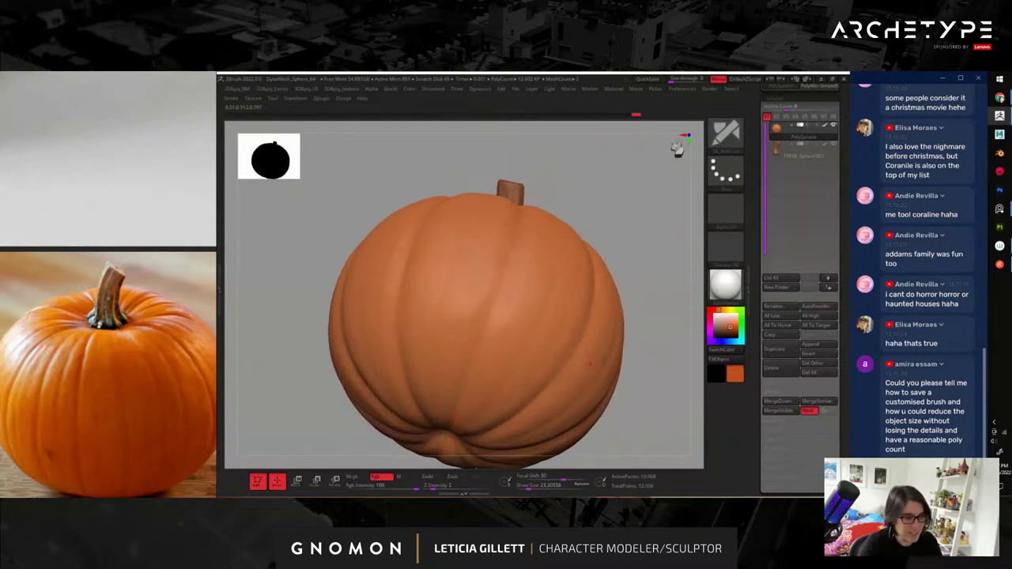
{"action": "left_click_drag", "start_coordinate": [537, 378], "coordinate": [610, 314]}
{"action": "left_click_drag", "start_coordinate": [661, 344], "coordinate": [533, 330]}
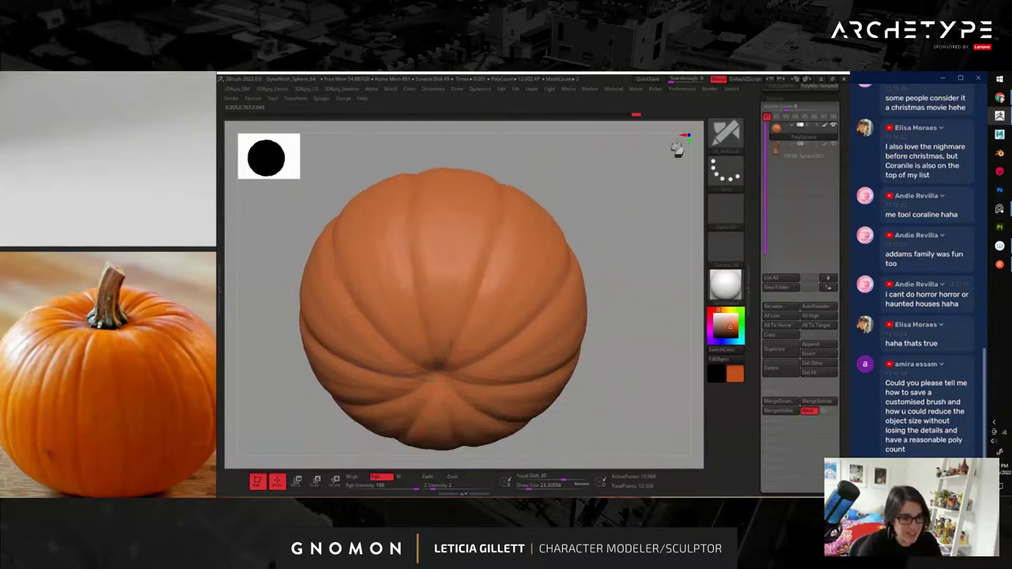
{"action": "mouse_move", "coordinate": [489, 260]}
{"action": "left_mouse_down"}
{"action": "mouse_move", "coordinate": [493, 249]}
{"action": "mouse_move", "coordinate": [488, 263]}
{"action": "left_mouse_up"}
{"action": "left_click_drag", "start_coordinate": [587, 204], "coordinate": [563, 224]}
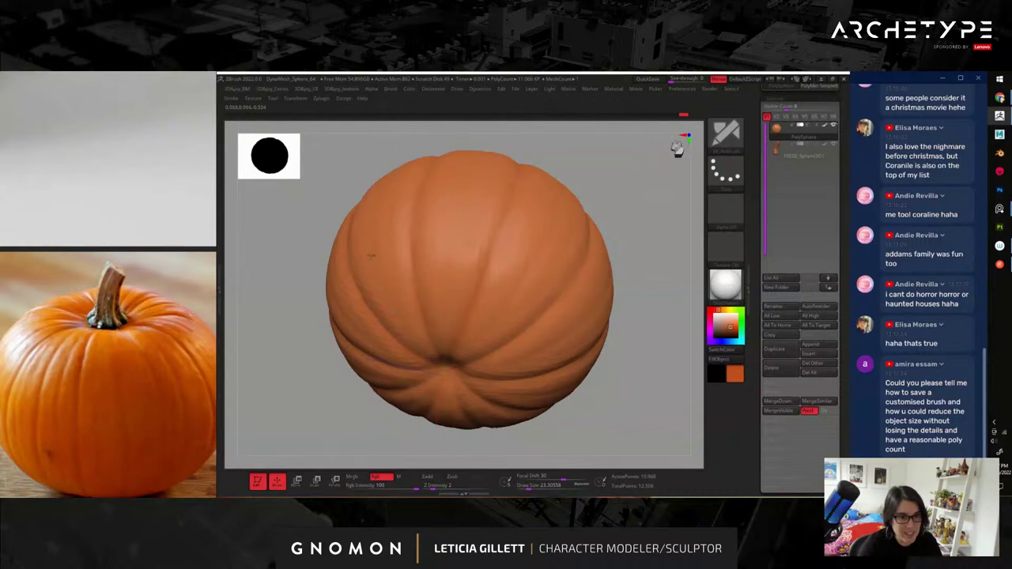
{"action": "left_click_drag", "start_coordinate": [639, 251], "coordinate": [629, 292]}
{"action": "right_click_drag", "start_coordinate": [631, 295], "coordinate": [639, 294]}
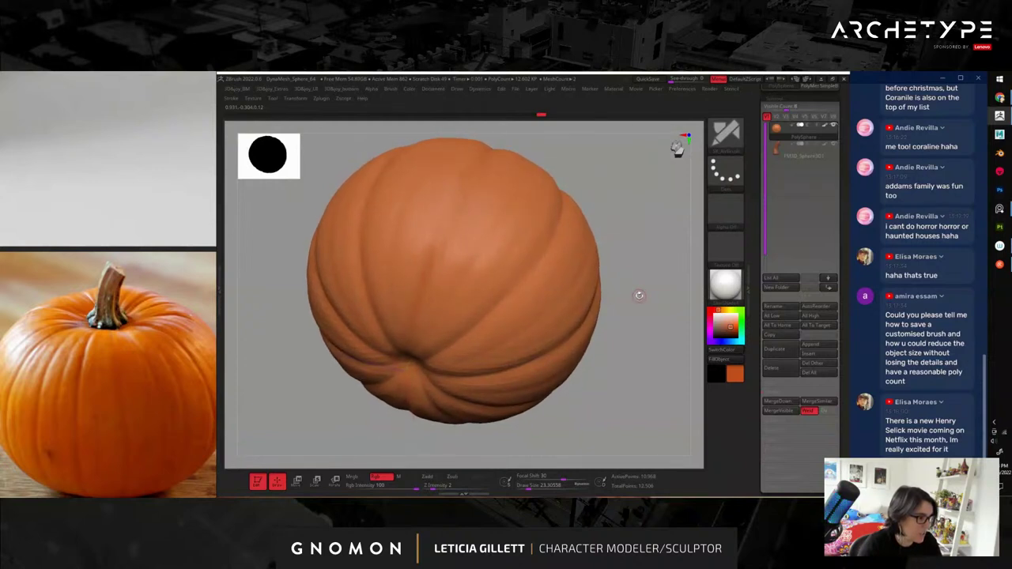
{"action": "right_click_drag", "start_coordinate": [631, 294], "coordinate": [641, 278]}
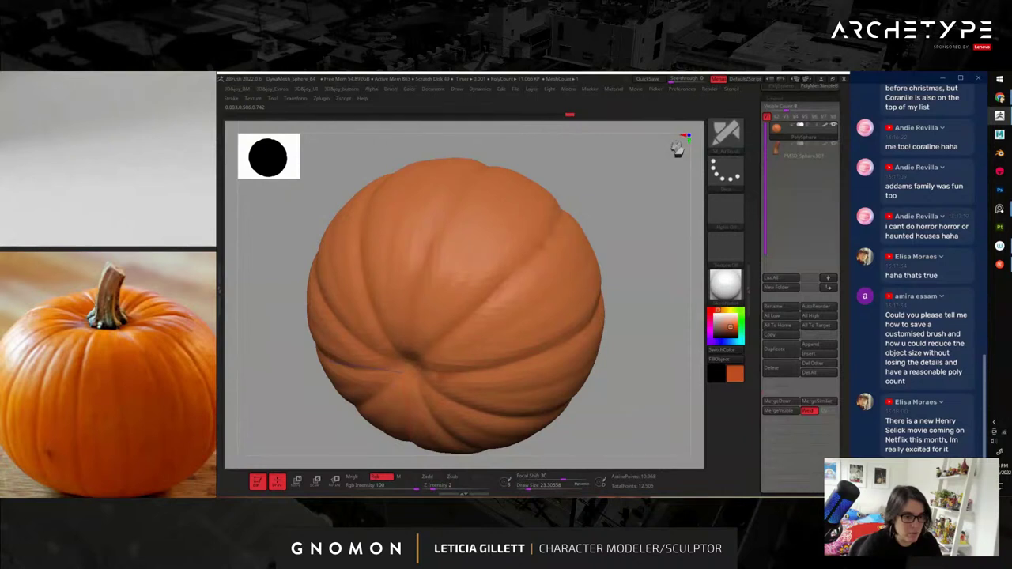
{"action": "left_click_drag", "start_coordinate": [655, 349], "coordinate": [639, 332]}
- Airbrush the deeper orange along the side grooves running up toward the stem
{"action": "left_click_drag", "start_coordinate": [685, 296], "coordinate": [483, 310]}
{"action": "left_click_drag", "start_coordinate": [656, 276], "coordinate": [635, 278]}
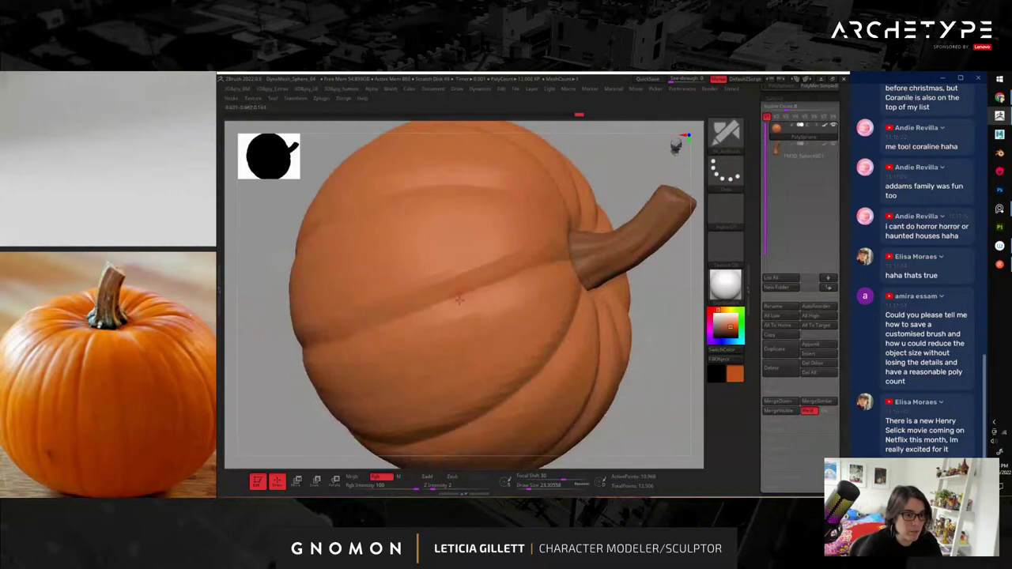
{"action": "left_click_drag", "start_coordinate": [657, 351], "coordinate": [635, 325], "text": "alt"}
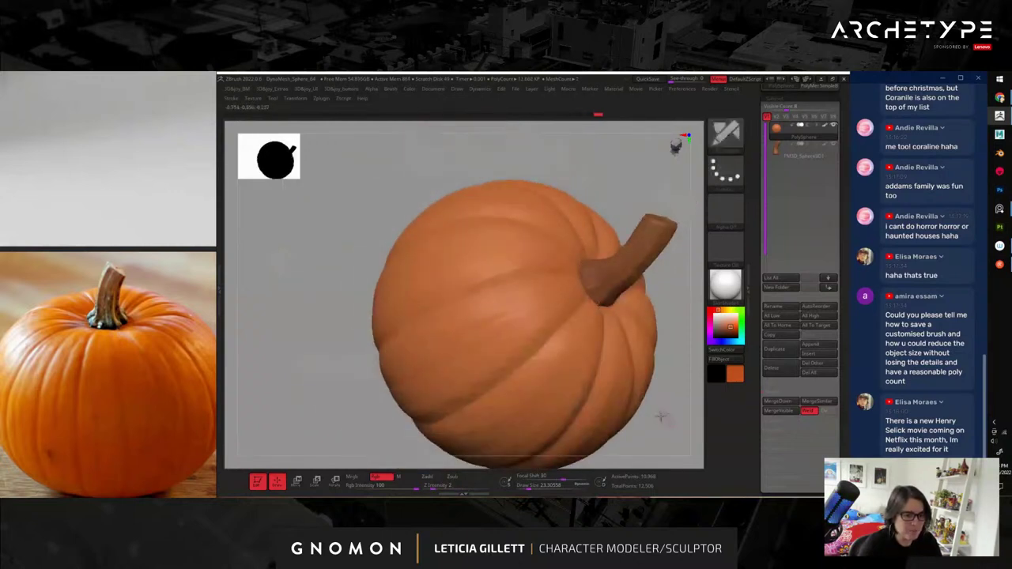
{"action": "left_click_drag", "start_coordinate": [662, 414], "coordinate": [619, 367]}
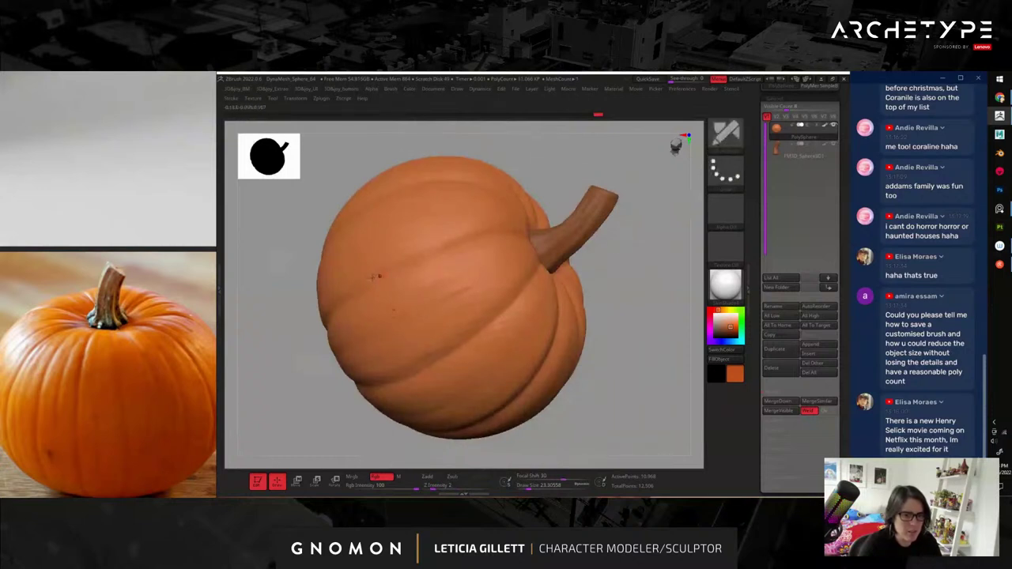
{"action": "left_click_drag", "start_coordinate": [361, 294], "coordinate": [447, 341]}
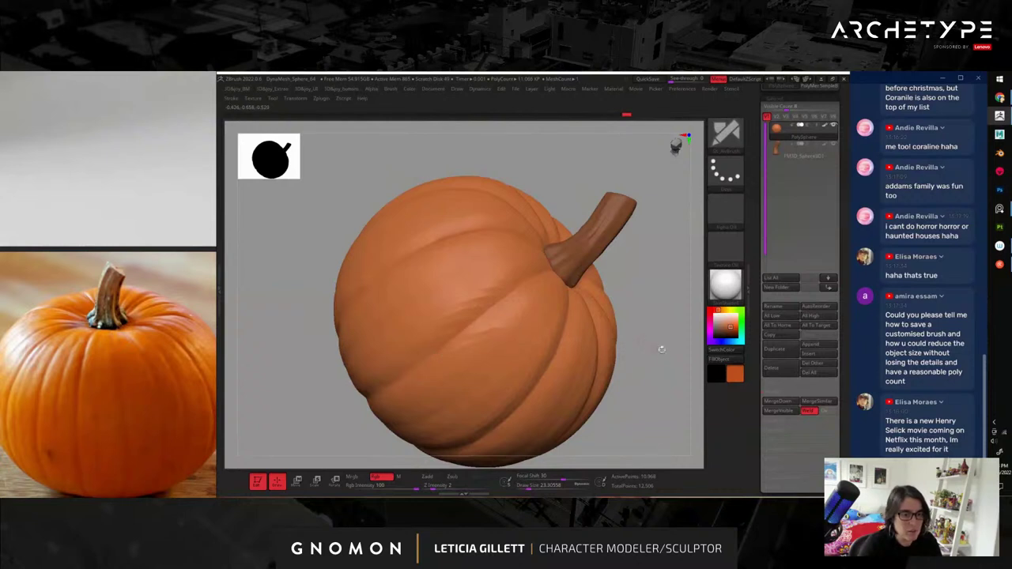
{"action": "left_click_drag", "start_coordinate": [654, 344], "coordinate": [635, 332]}
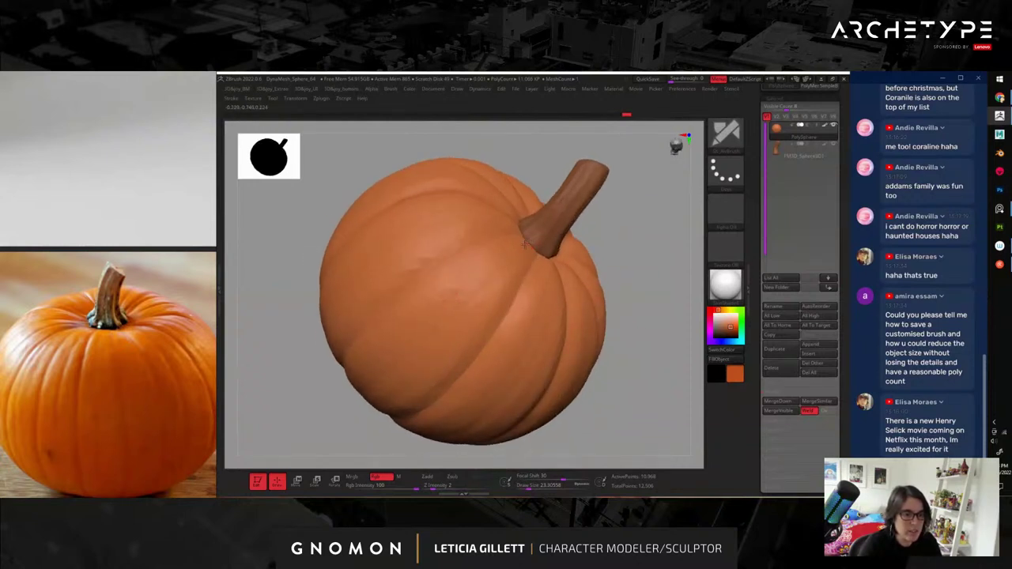
{"action": "left_click_drag", "start_coordinate": [656, 376], "coordinate": [633, 348]}
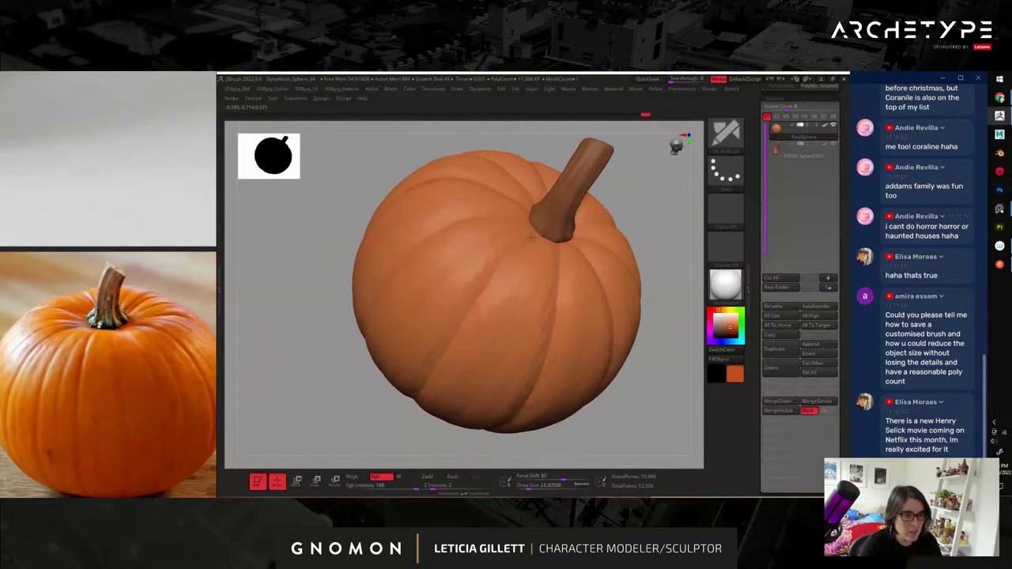
- Paint the deeper orange around the stem's base and down the neighbouring grooves of the pumpkin
{"action": "left_click_drag", "start_coordinate": [510, 258], "coordinate": [516, 254]}
{"action": "left_click_drag", "start_coordinate": [671, 322], "coordinate": [676, 322]}
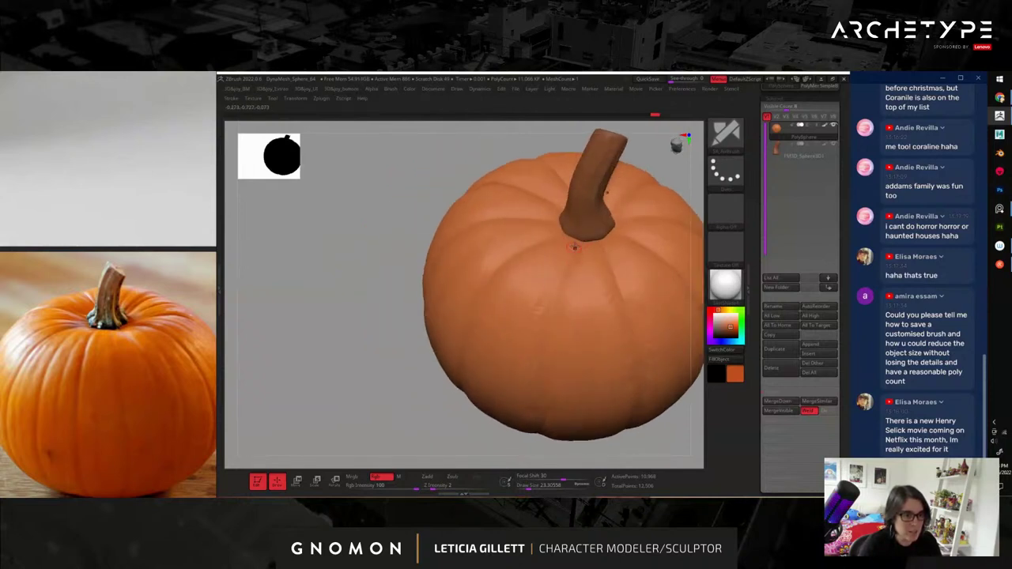
{"action": "left_click_drag", "start_coordinate": [682, 446], "coordinate": [581, 423], "text": "alt"}
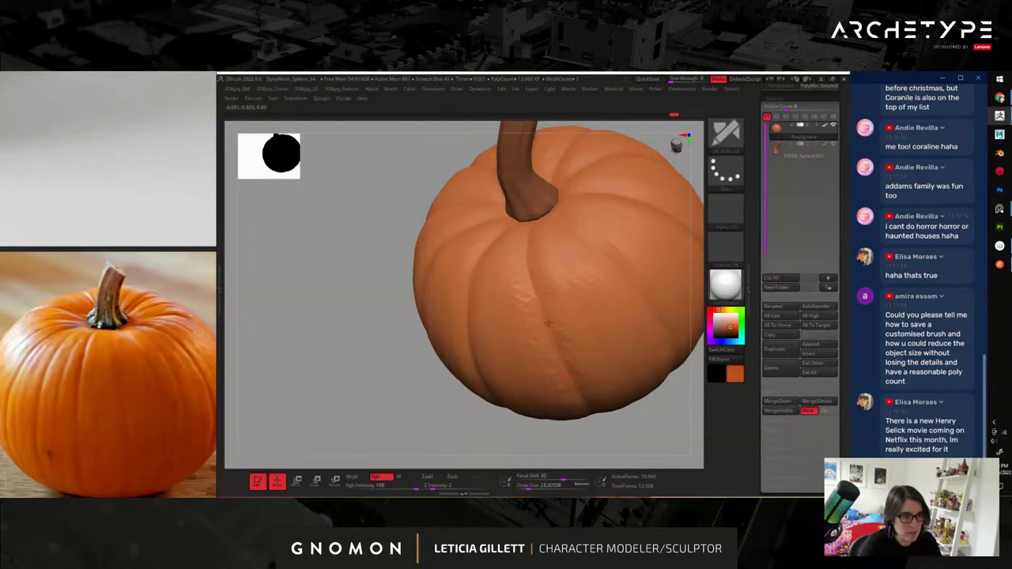
{"action": "right_click_drag", "start_coordinate": [659, 417], "coordinate": [585, 415]}
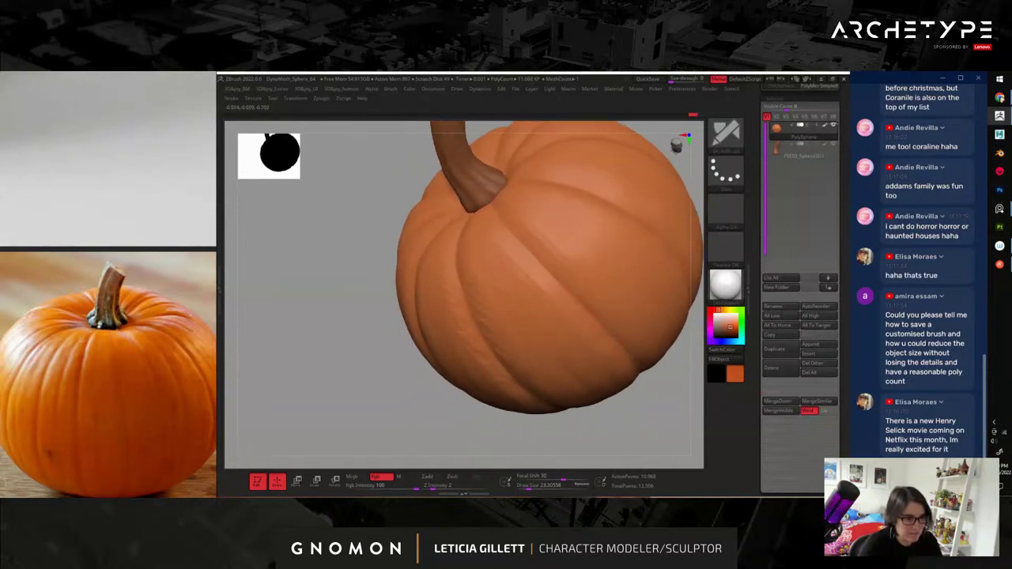
{"action": "left_click_drag", "start_coordinate": [678, 404], "coordinate": [603, 387]}
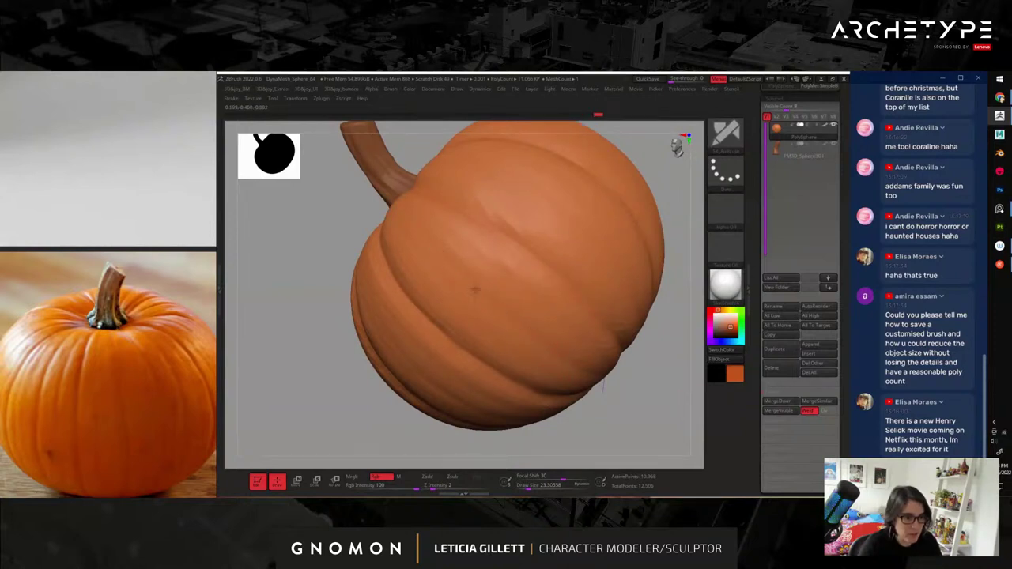
- Finish airbrushing the deeper orange along the grooves on the pumpkin's remaining side and lower edge
{"action": "left_click_drag", "start_coordinate": [666, 383], "coordinate": [639, 344], "text": "alt"}
{"action": "mouse_move", "coordinate": [639, 343]}
{"action": "right_mouse_down"}
{"action": "mouse_move", "coordinate": [645, 372]}
{"action": "mouse_move", "coordinate": [630, 375]}
{"action": "mouse_move", "coordinate": [641, 355]}
{"action": "mouse_move", "coordinate": [632, 355]}
{"action": "mouse_move", "coordinate": [648, 371]}
{"action": "mouse_move", "coordinate": [647, 361]}
{"action": "right_mouse_up"}
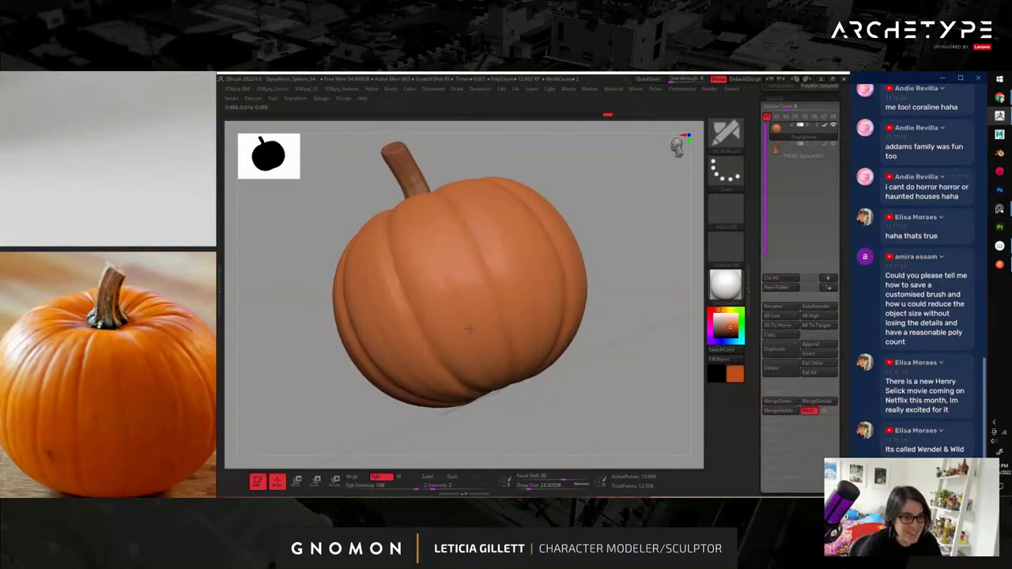
{"action": "right_click_drag", "start_coordinate": [501, 381], "coordinate": [440, 345]}
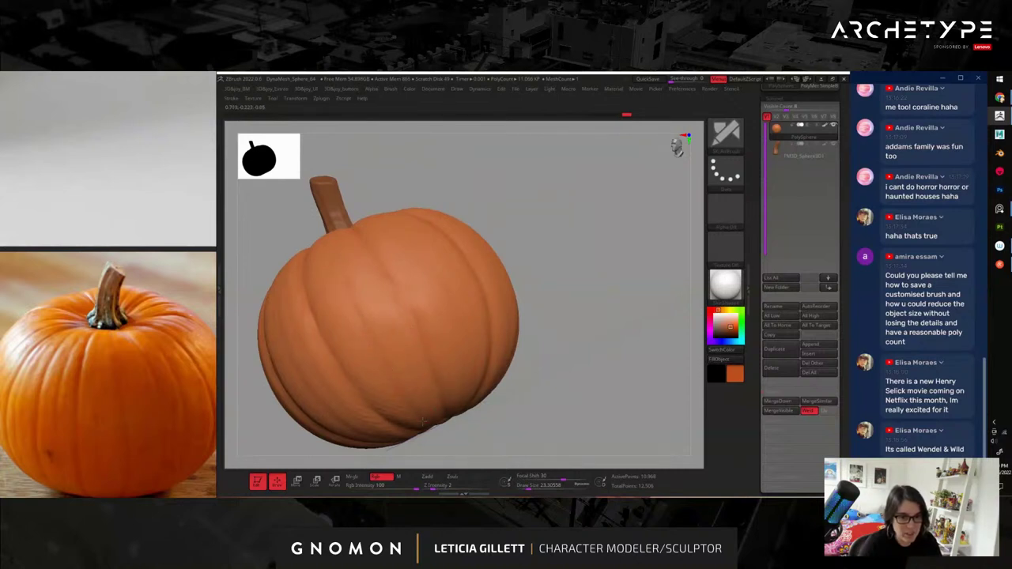
{"action": "right_click_drag", "start_coordinate": [614, 364], "coordinate": [548, 325], "text": "ctrl"}
{"action": "right_click_drag", "start_coordinate": [548, 326], "coordinate": [571, 347], "text": "ctrl"}
{"action": "mouse_move", "coordinate": [431, 339]}
{"action": "right_mouse_down"}
{"action": "mouse_move", "coordinate": [576, 346]}
{"action": "mouse_move", "coordinate": [604, 372]}
{"action": "mouse_move", "coordinate": [569, 375]}
{"action": "mouse_move", "coordinate": [627, 288]}
{"action": "mouse_move", "coordinate": [666, 333]}
{"action": "mouse_move", "coordinate": [637, 328]}
{"action": "right_mouse_up"}
- Switch to the Move brush and set the draw size to about 172
{"action": "key", "text": "b"}
{"action": "key", "text": "m"}
{"action": "key", "text": "v"}
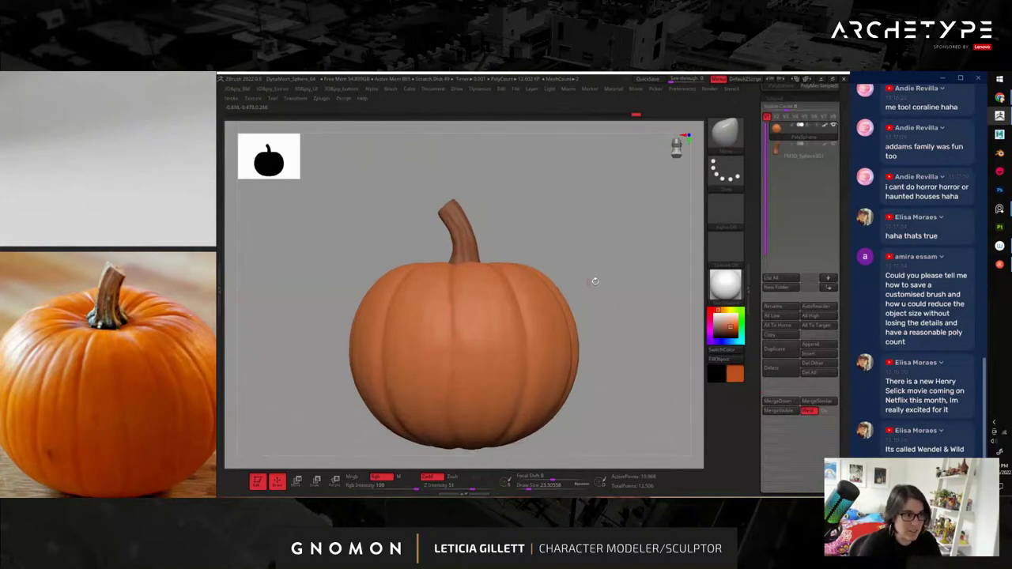
{"action": "right_click_drag", "start_coordinate": [581, 282], "coordinate": [584, 263], "text": "alt"}
{"action": "key", "text": "s"}
{"action": "left_click", "coordinate": [526, 303]}
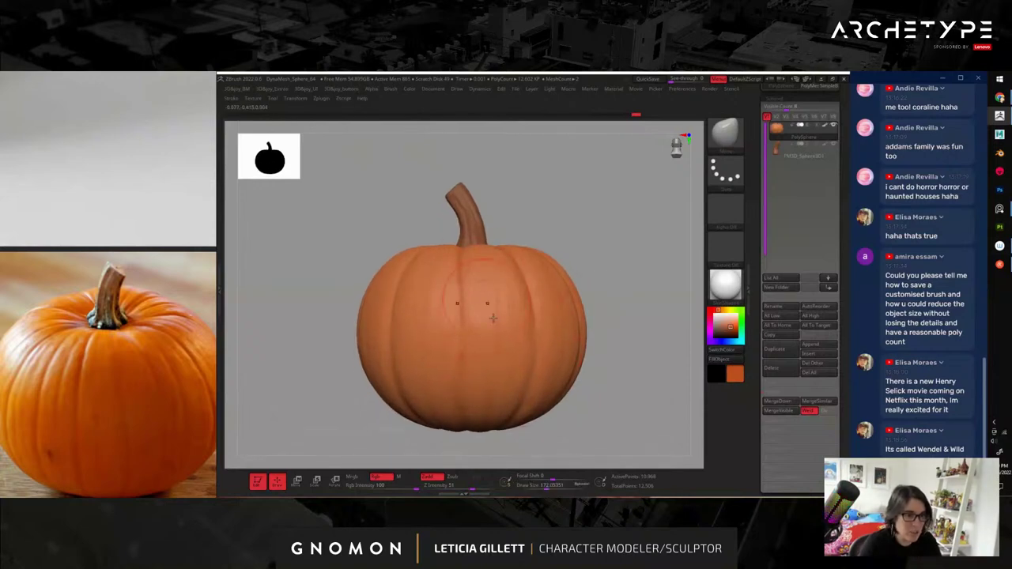
- Look through the available brushes and the Save As command for storing a customised brush
{"action": "left_click", "coordinate": [718, 136]}
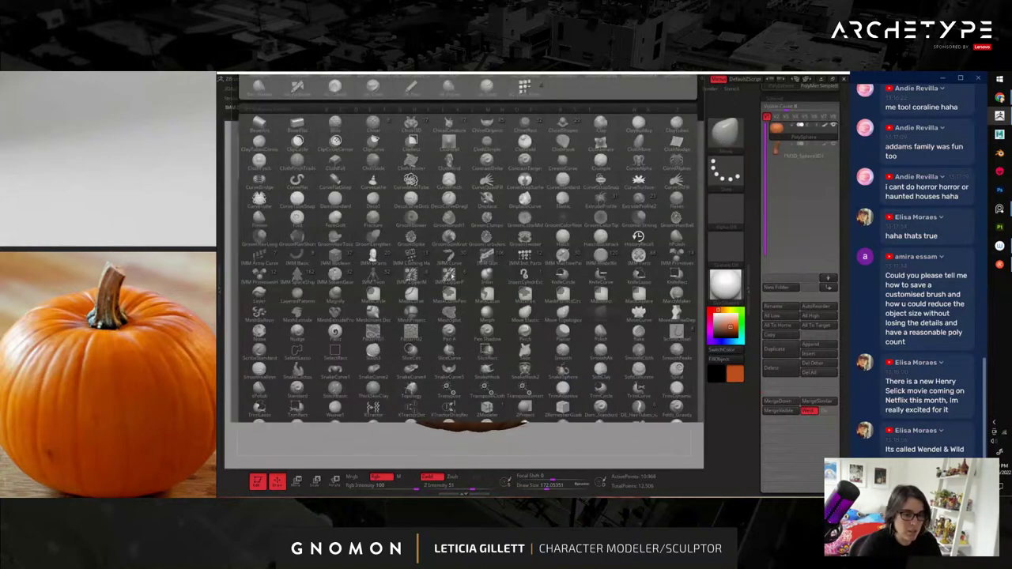
{"action": "left_click", "coordinate": [731, 135]}
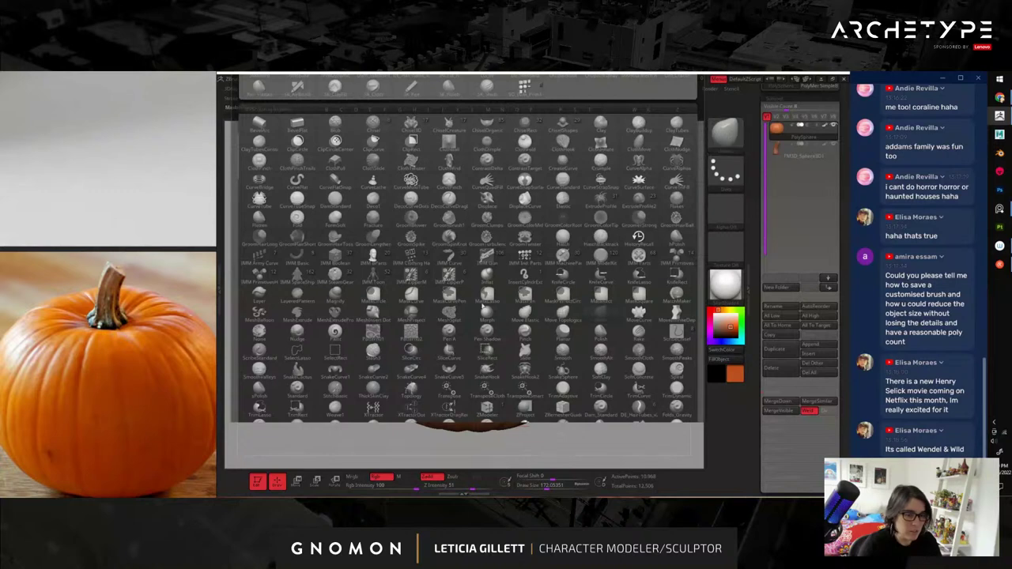
{"action": "left_click", "coordinate": [411, 295]}
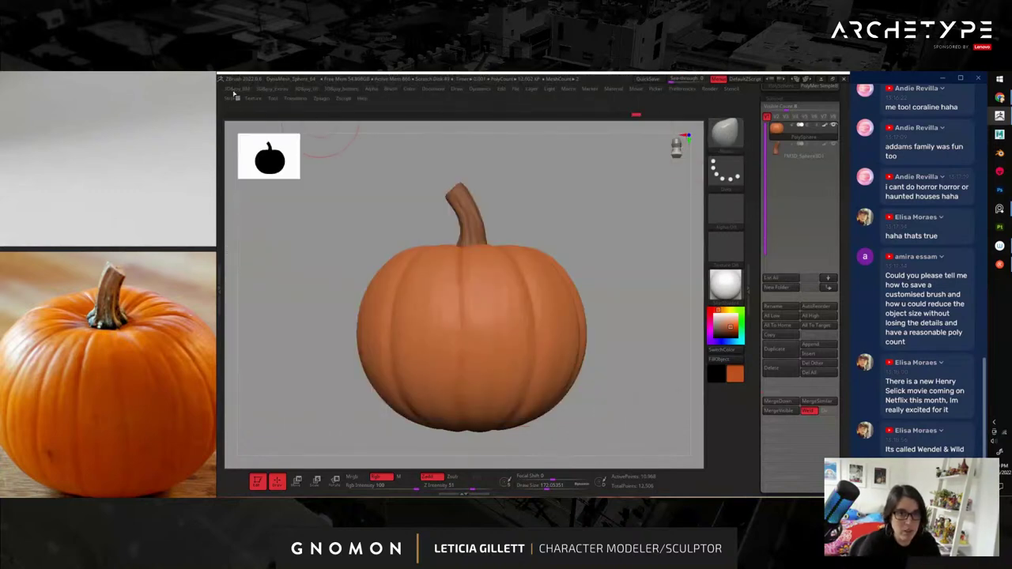
{"action": "left_click", "coordinate": [393, 89]}
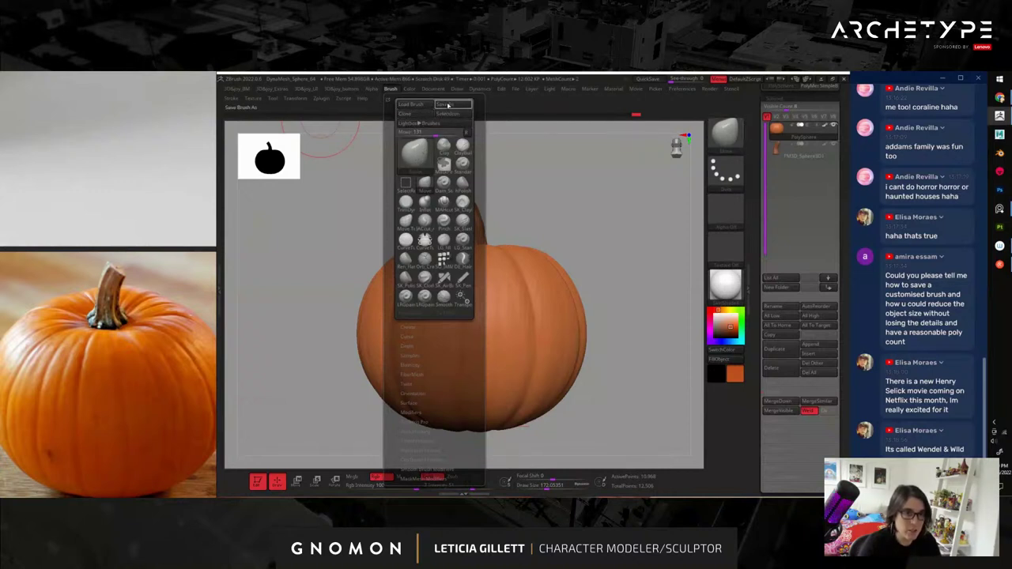
{"action": "left_click", "coordinate": [452, 105]}
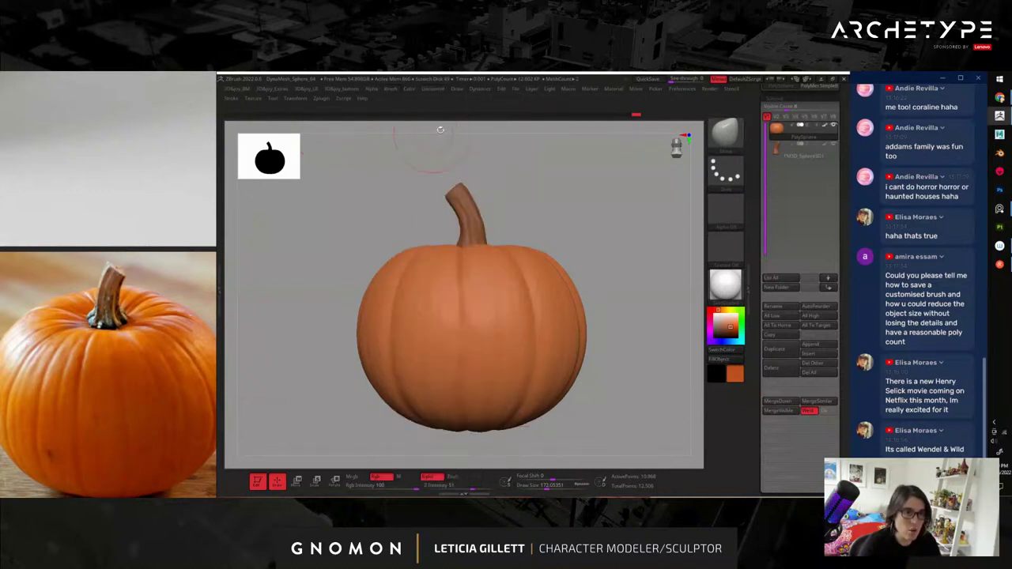
{"action": "left_click", "coordinate": [392, 92]}
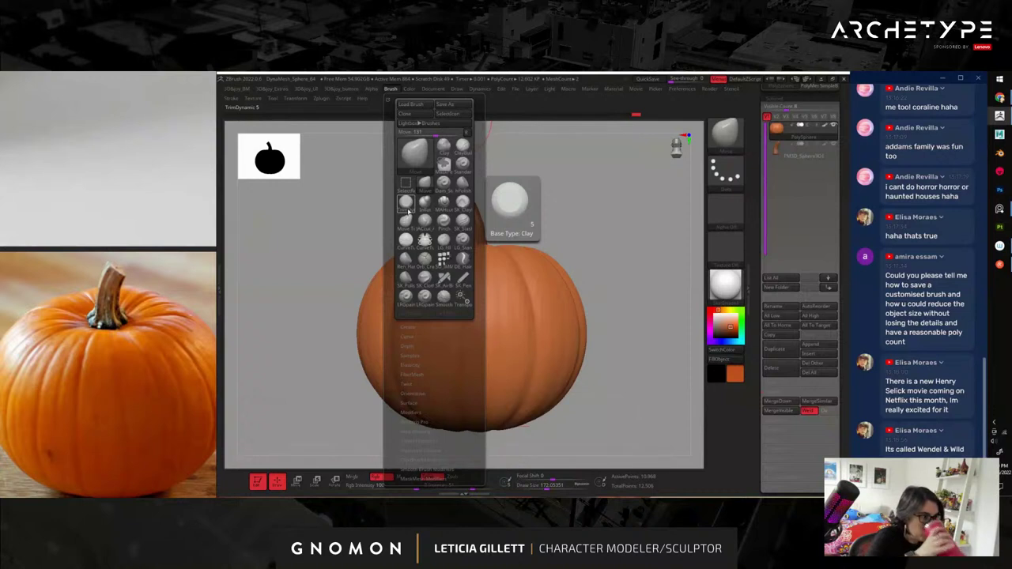
{"action": "left_click", "coordinate": [464, 184]}
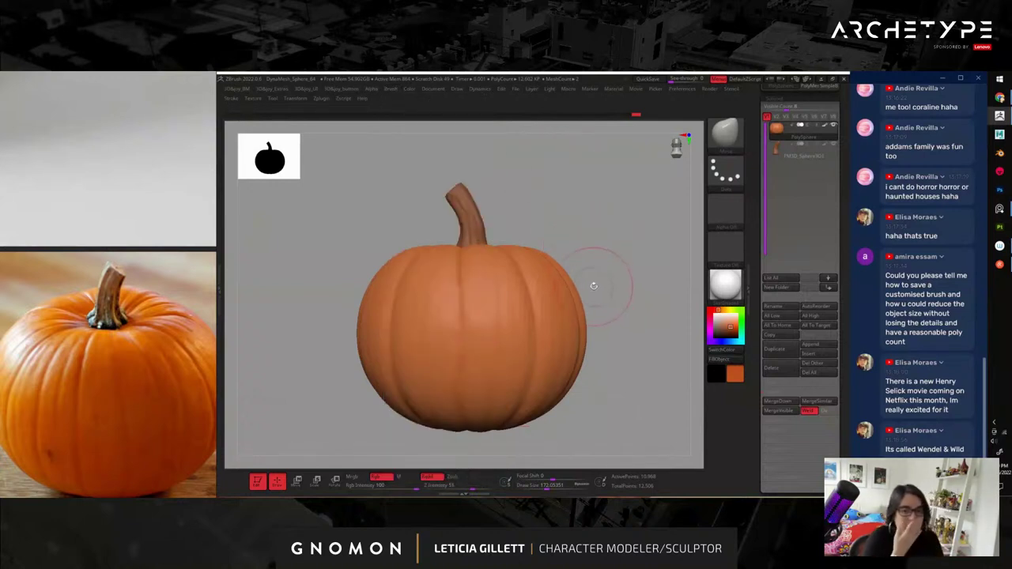
- Switch to the airbrush and set its draw size to about 59
{"action": "mouse_move", "coordinate": [625, 322]}
{"action": "left_mouse_down"}
{"action": "mouse_move", "coordinate": [606, 340]}
{"action": "mouse_move", "coordinate": [558, 298]}
{"action": "mouse_move", "coordinate": [449, 269]}
{"action": "left_mouse_up"}
{"action": "key", "text": "s"}
{"action": "left_click_drag", "start_coordinate": [635, 269], "coordinate": [546, 259]}
{"action": "key", "text": "b"}
{"action": "left_click", "coordinate": [558, 455]}
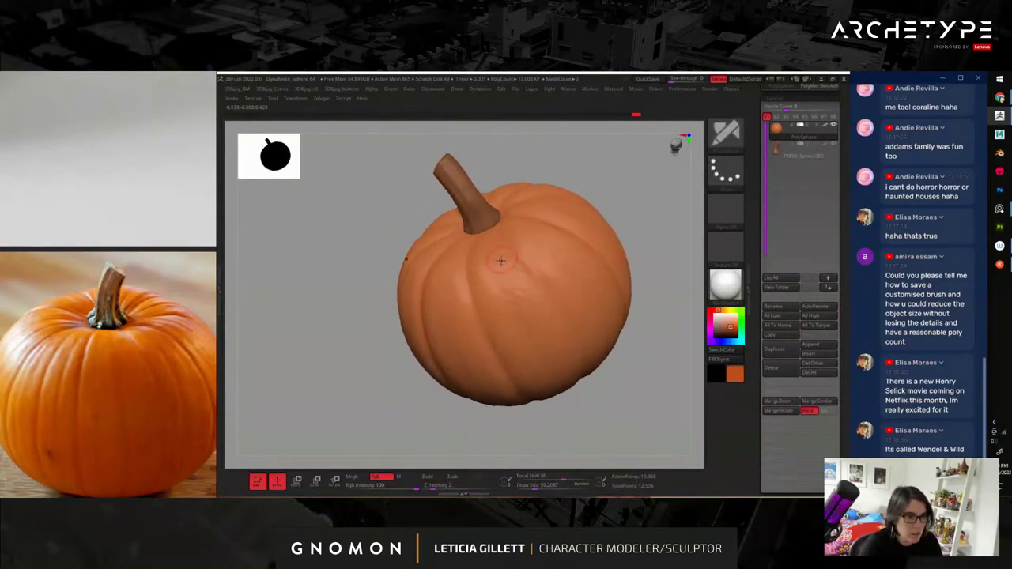
{"action": "left_click_drag", "start_coordinate": [642, 210], "coordinate": [558, 264]}
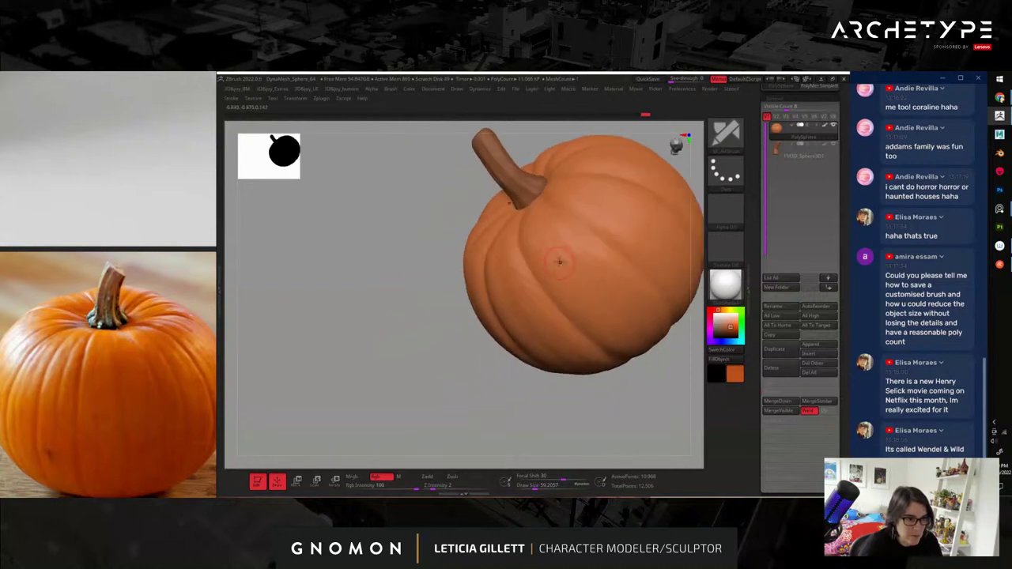
- Airbrush small touches of deeper orange along the groove on the front of the pumpkin
{"action": "left_click_drag", "start_coordinate": [664, 409], "coordinate": [673, 308], "text": "alt"}
{"action": "left_click_drag", "start_coordinate": [641, 277], "coordinate": [579, 330], "text": "alt"}
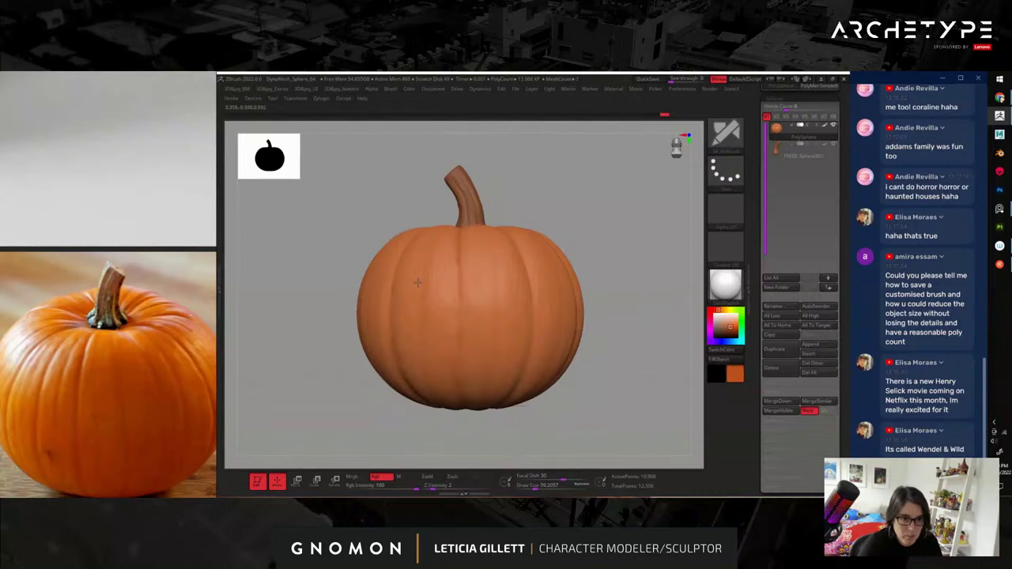
{"action": "left_click_drag", "start_coordinate": [519, 275], "coordinate": [523, 278]}
{"action": "left_click_drag", "start_coordinate": [591, 357], "coordinate": [633, 370]}
{"action": "left_click_drag", "start_coordinate": [521, 265], "coordinate": [522, 277]}
{"action": "mouse_move", "coordinate": [685, 270]}
{"action": "left_mouse_down"}
{"action": "mouse_move", "coordinate": [673, 277]}
{"action": "mouse_move", "coordinate": [662, 359]}
{"action": "mouse_move", "coordinate": [600, 298]}
{"action": "mouse_move", "coordinate": [649, 309]}
{"action": "mouse_move", "coordinate": [635, 413]}
{"action": "mouse_move", "coordinate": [686, 357]}
{"action": "mouse_move", "coordinate": [633, 344]}
{"action": "left_mouse_up"}
{"action": "right_click_drag", "start_coordinate": [632, 344], "coordinate": [597, 307]}
{"action": "left_click_drag", "start_coordinate": [598, 307], "coordinate": [641, 282]}
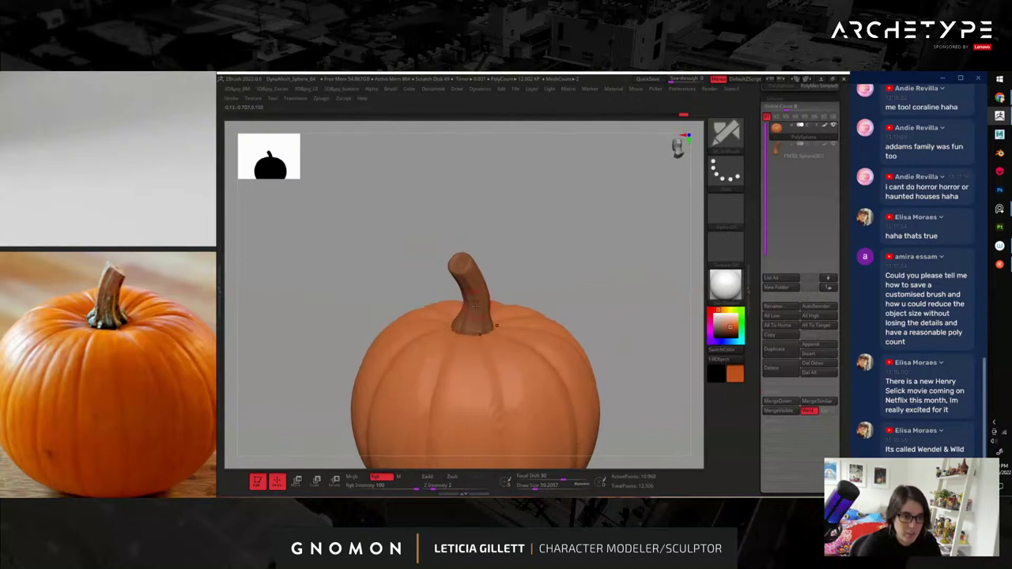
- Select the stem, choose a dark brown and start airbrushing it around the stem's base
{"action": "left_click", "coordinate": [476, 306], "text": "alt"}
{"action": "left_click_drag", "start_coordinate": [537, 260], "coordinate": [577, 297], "text": "alt"}
{"action": "left_click", "coordinate": [723, 333]}
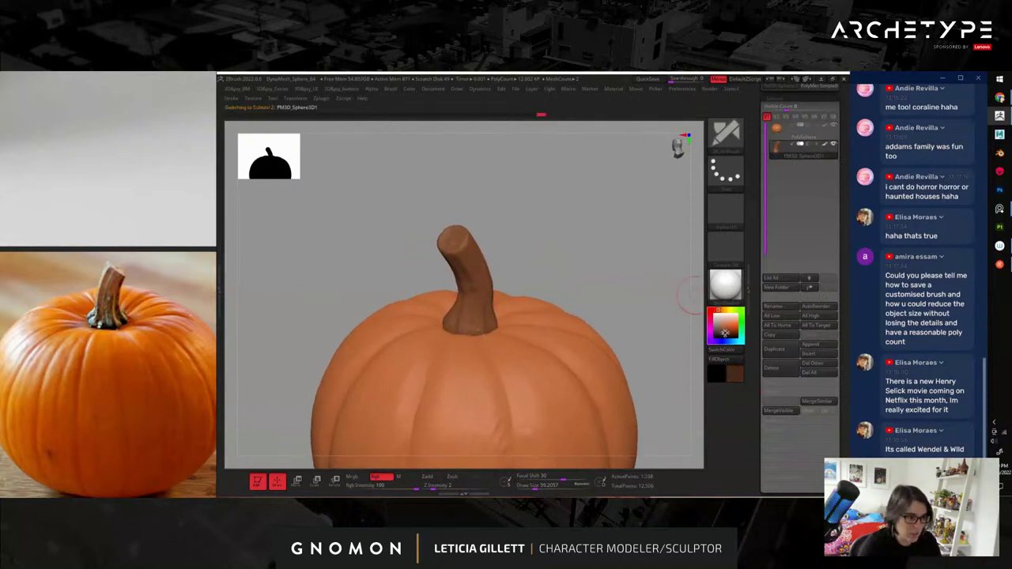
{"action": "right_click_drag", "start_coordinate": [572, 267], "coordinate": [580, 260]}
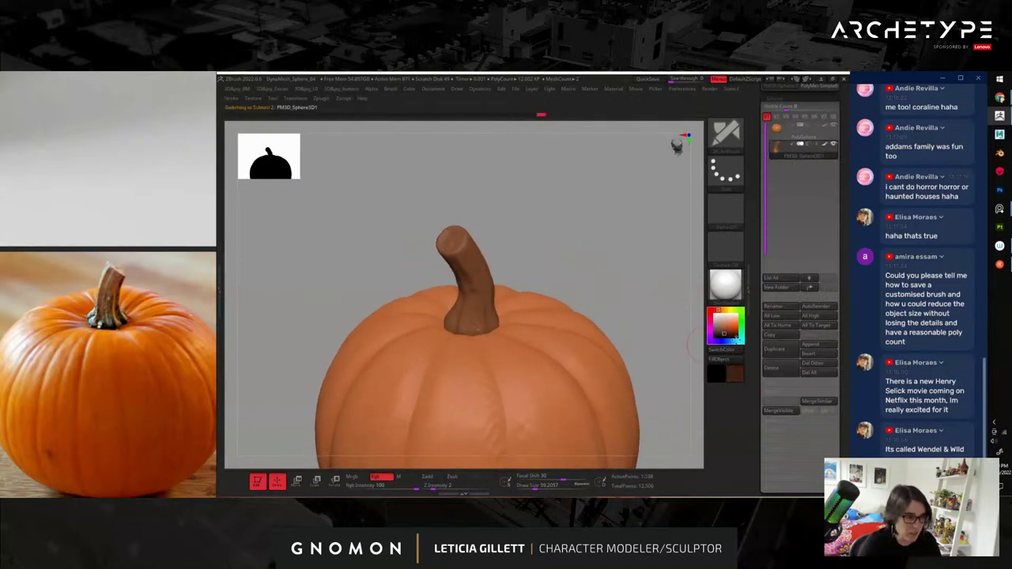
{"action": "mouse_move", "coordinate": [478, 330]}
{"action": "left_mouse_down"}
{"action": "mouse_move", "coordinate": [458, 330]}
{"action": "mouse_move", "coordinate": [486, 333]}
{"action": "left_mouse_up"}
{"action": "right_click_drag", "start_coordinate": [505, 308], "coordinate": [453, 315]}
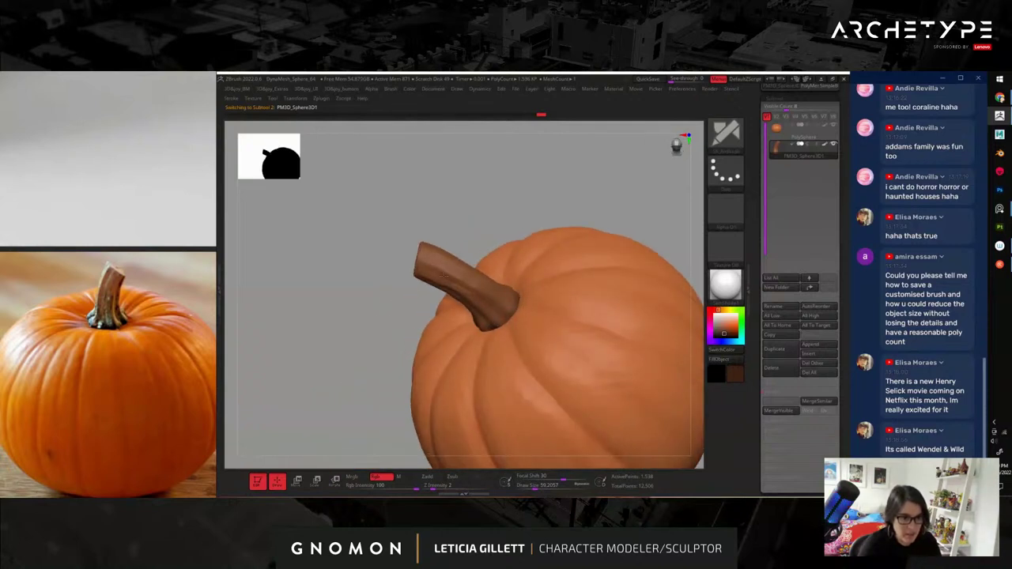
- Set the draw size to about 33 and airbrush dark brown around the stem's base on all sides
{"action": "key", "text": "s"}
{"action": "left_click_drag", "start_coordinate": [502, 309], "coordinate": [497, 309]}
{"action": "right_click_drag", "start_coordinate": [511, 203], "coordinate": [486, 300]}
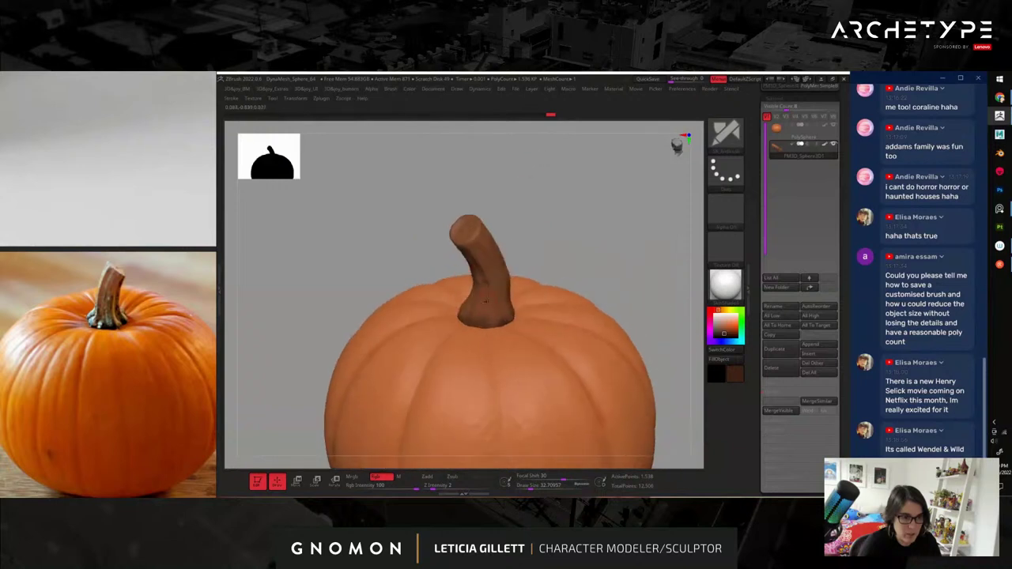
{"action": "right_click_drag", "start_coordinate": [557, 220], "coordinate": [459, 293]}
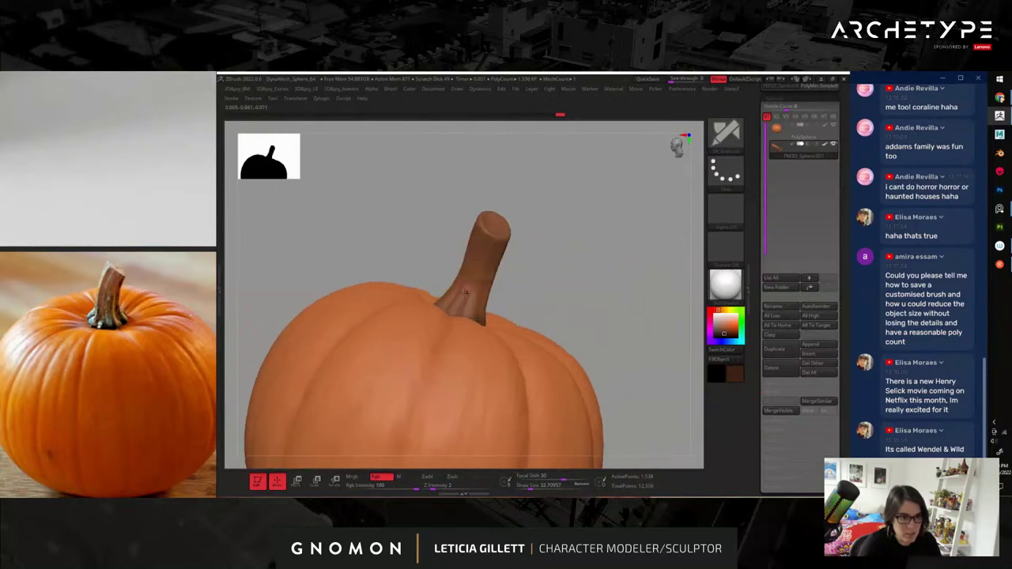
{"action": "left_click_drag", "start_coordinate": [471, 292], "coordinate": [470, 312]}
{"action": "right_click_drag", "start_coordinate": [507, 294], "coordinate": [456, 299]}
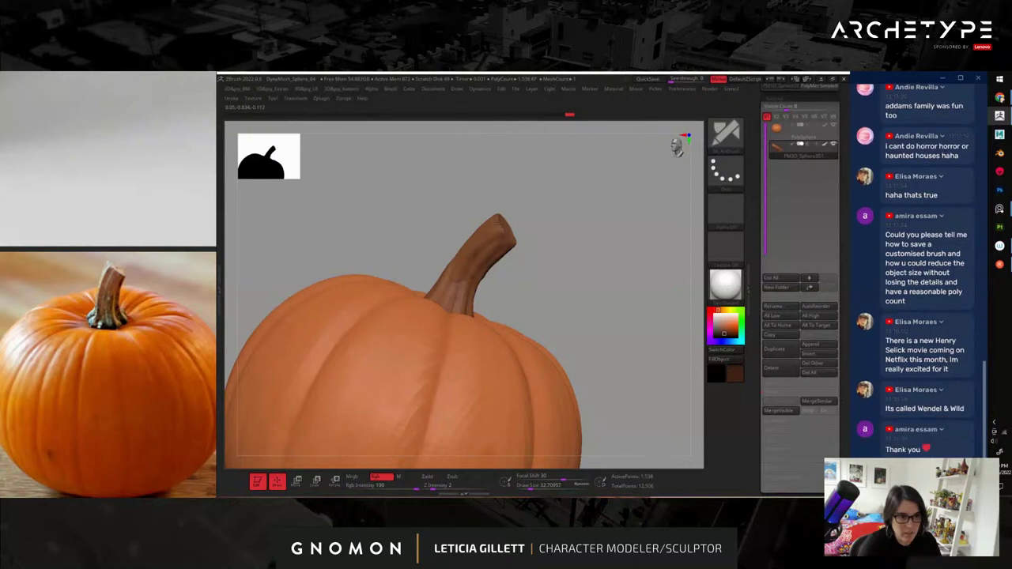
{"action": "right_click_drag", "start_coordinate": [510, 241], "coordinate": [475, 291]}
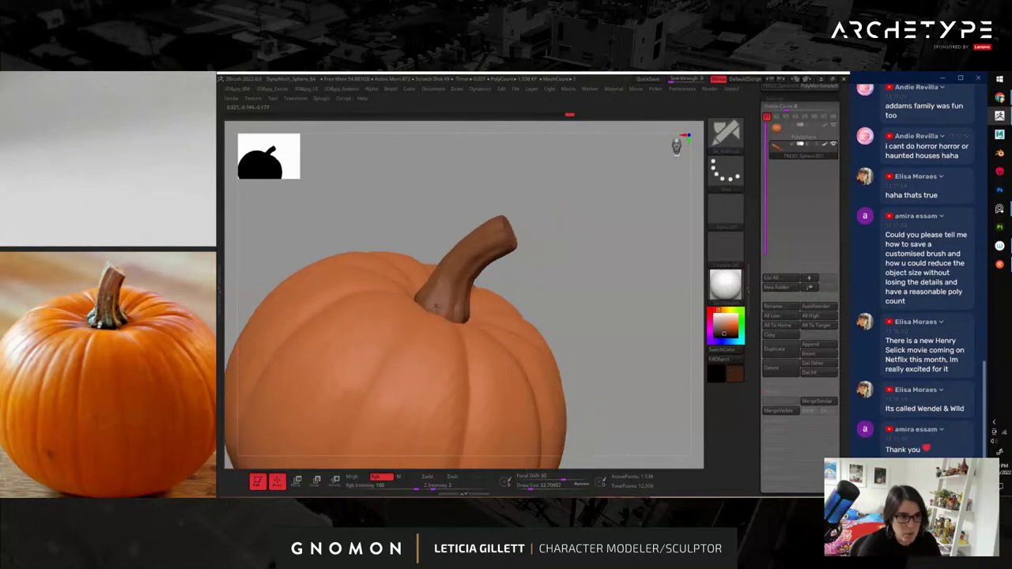
{"action": "mouse_move", "coordinate": [602, 240]}
{"action": "left_mouse_down"}
{"action": "mouse_move", "coordinate": [612, 281]}
{"action": "mouse_move", "coordinate": [627, 261]}
{"action": "left_mouse_up"}
{"action": "left_click_drag", "start_coordinate": [559, 288], "coordinate": [507, 314]}
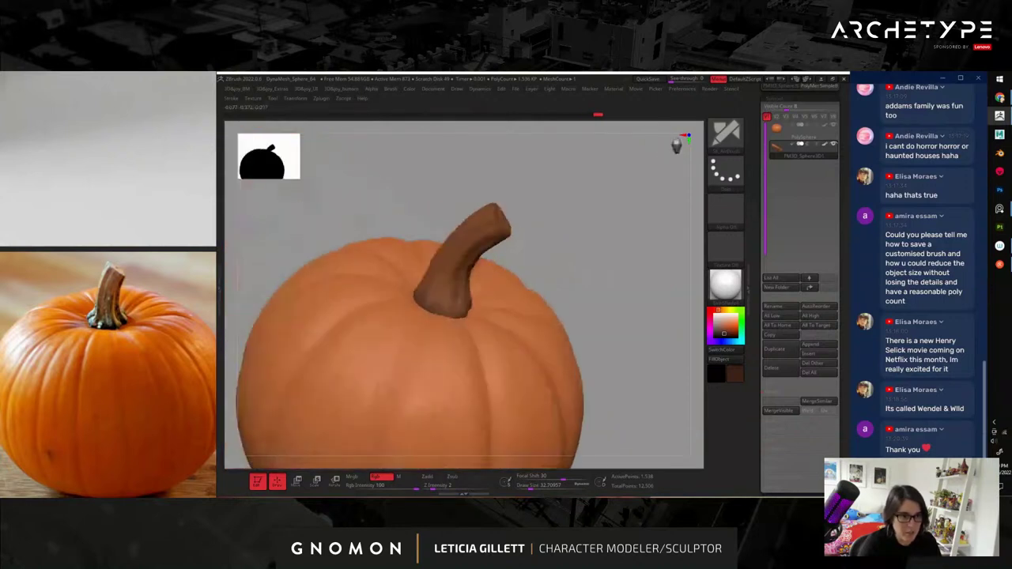
{"action": "right_click_drag", "start_coordinate": [567, 248], "coordinate": [558, 254]}
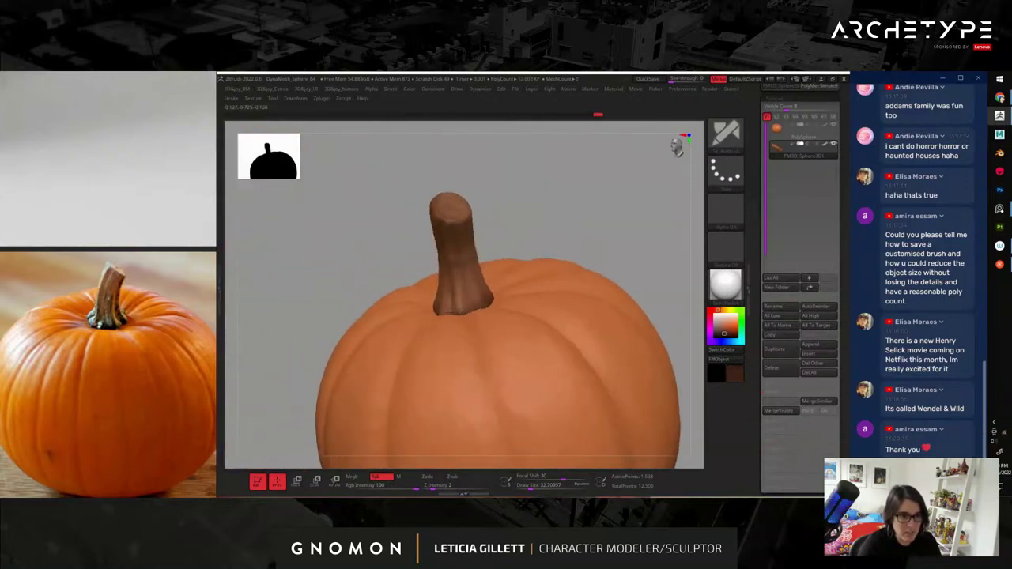
- Choose a dark olive green and airbrush it into the grooves of the stem
{"action": "right_click_drag", "start_coordinate": [629, 183], "coordinate": [692, 277]}
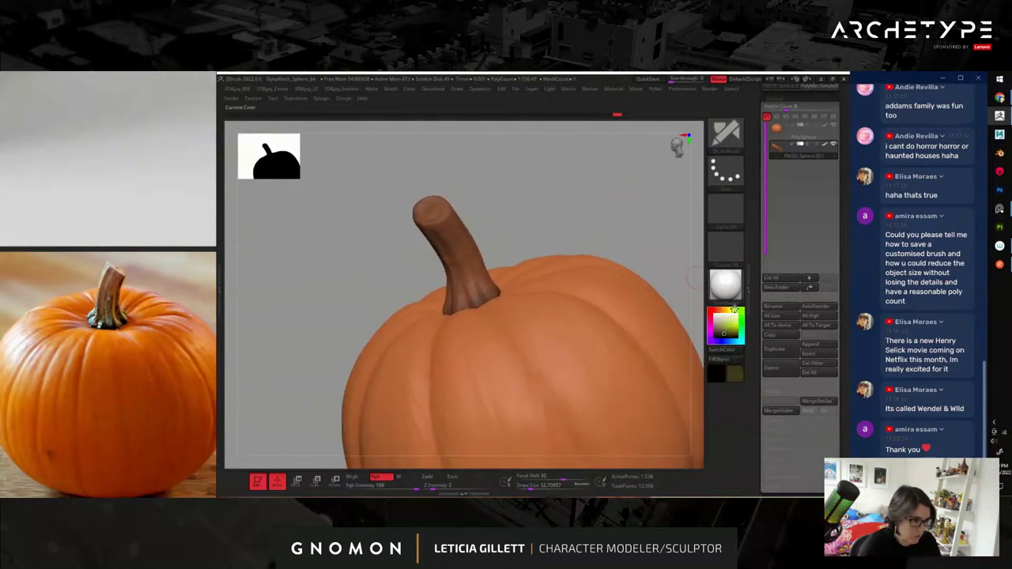
{"action": "left_click", "coordinate": [719, 335]}
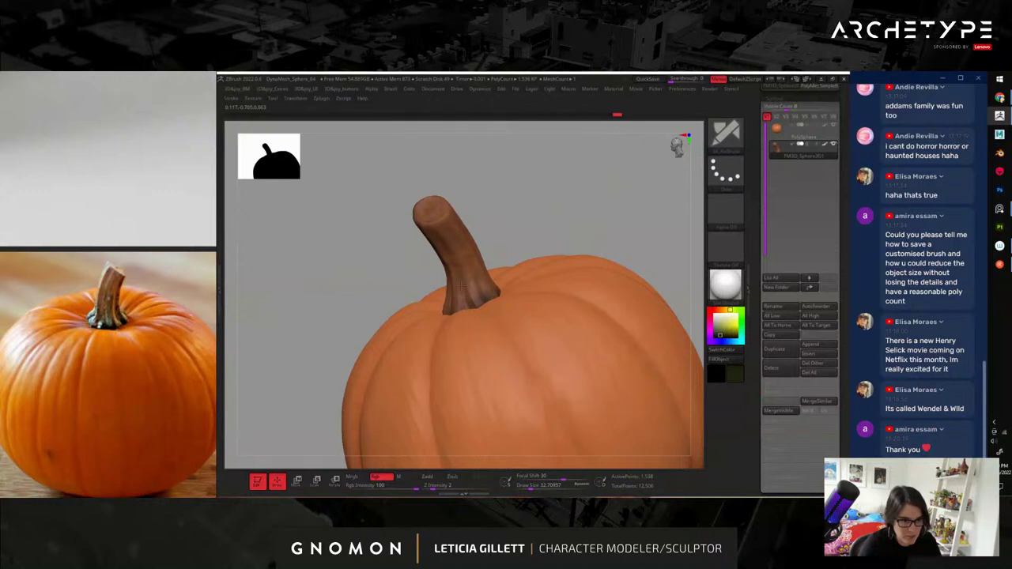
{"action": "left_click_drag", "start_coordinate": [342, 288], "coordinate": [451, 291]}
{"action": "left_click_drag", "start_coordinate": [423, 225], "coordinate": [356, 212]}
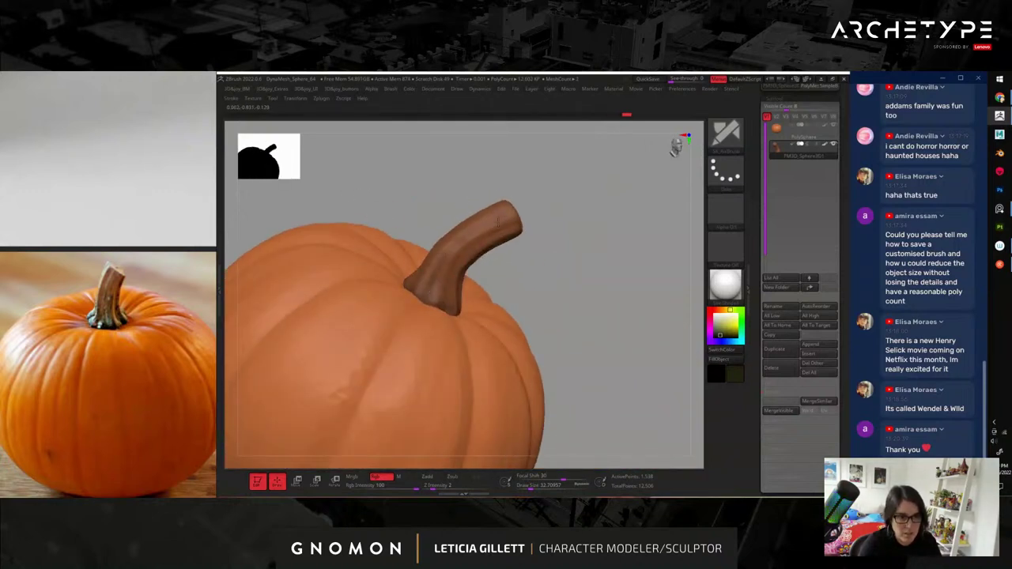
{"action": "left_click_drag", "start_coordinate": [560, 234], "coordinate": [565, 280], "text": "alt"}
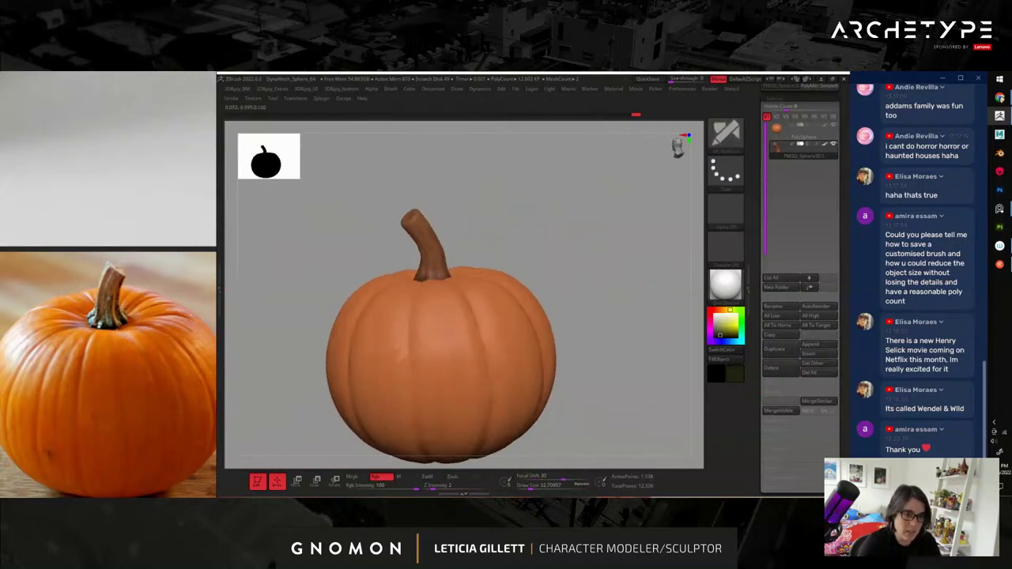
- Sample a lighter brown and airbrush it over the stem
{"action": "right_click_drag", "start_coordinate": [446, 294], "coordinate": [483, 283]}
{"action": "key", "text": "c"}
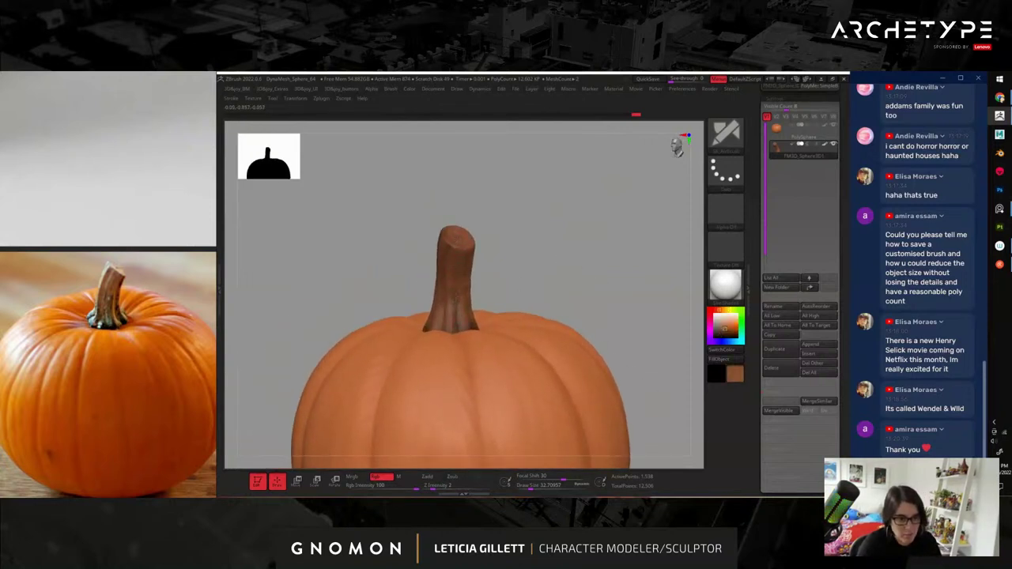
{"action": "right_click_drag", "start_coordinate": [456, 326], "coordinate": [521, 279]}
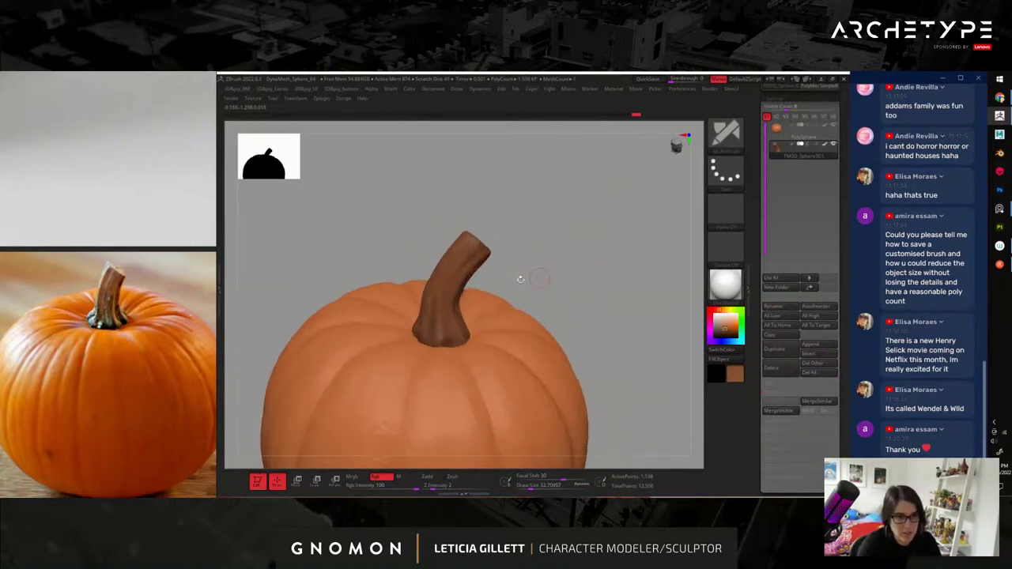
{"action": "right_click_drag", "start_coordinate": [594, 265], "coordinate": [574, 244]}
{"action": "right_click_drag", "start_coordinate": [620, 291], "coordinate": [632, 330], "text": "ctrl"}
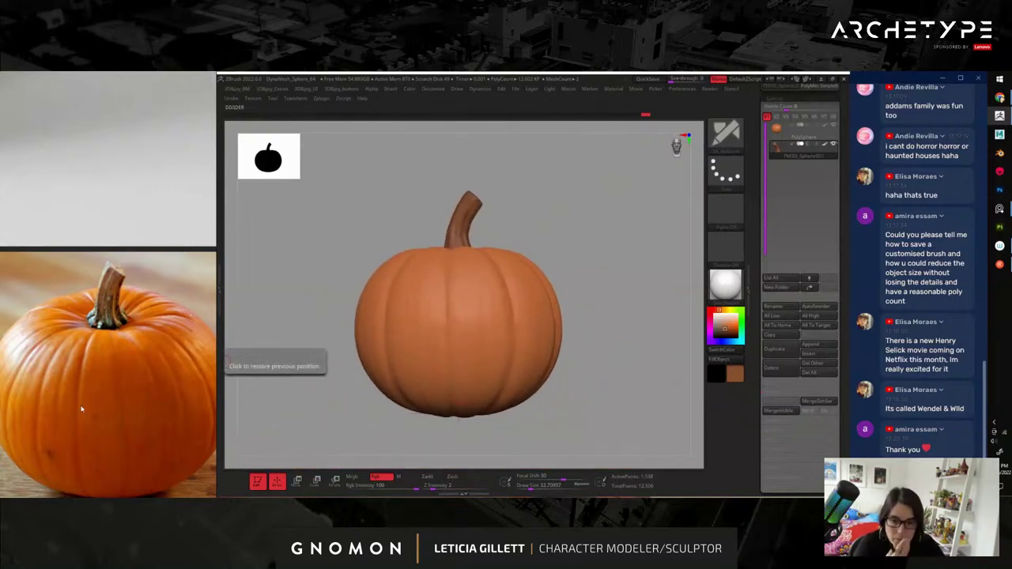
- Examine the reference photos for the pumpkins' skin colour variation and stem colours
{"action": "scroll", "coordinate": [119, 398], "scroll_direction": "down", "scroll_amount": 1}
{"action": "middle_click_drag", "start_coordinate": [120, 398], "coordinate": [104, 362]}
{"action": "scroll", "coordinate": [101, 355], "scroll_direction": "up", "scroll_amount": 2}
{"action": "scroll", "coordinate": [93, 315], "scroll_direction": "down", "scroll_amount": 5}
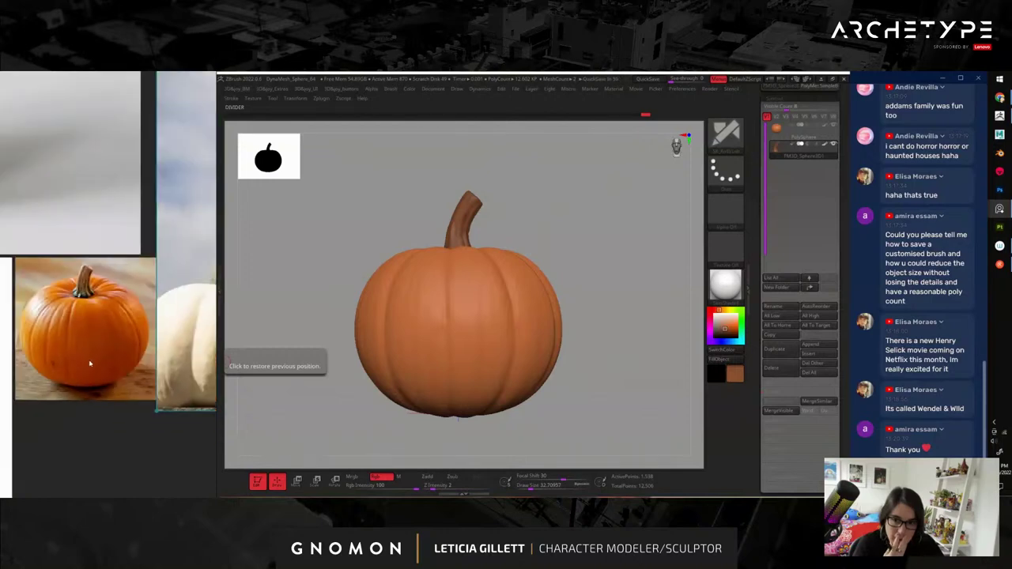
{"action": "scroll", "coordinate": [148, 351], "scroll_direction": "up", "scroll_amount": 6}
{"action": "scroll", "coordinate": [144, 359], "scroll_direction": "up", "scroll_amount": 3}
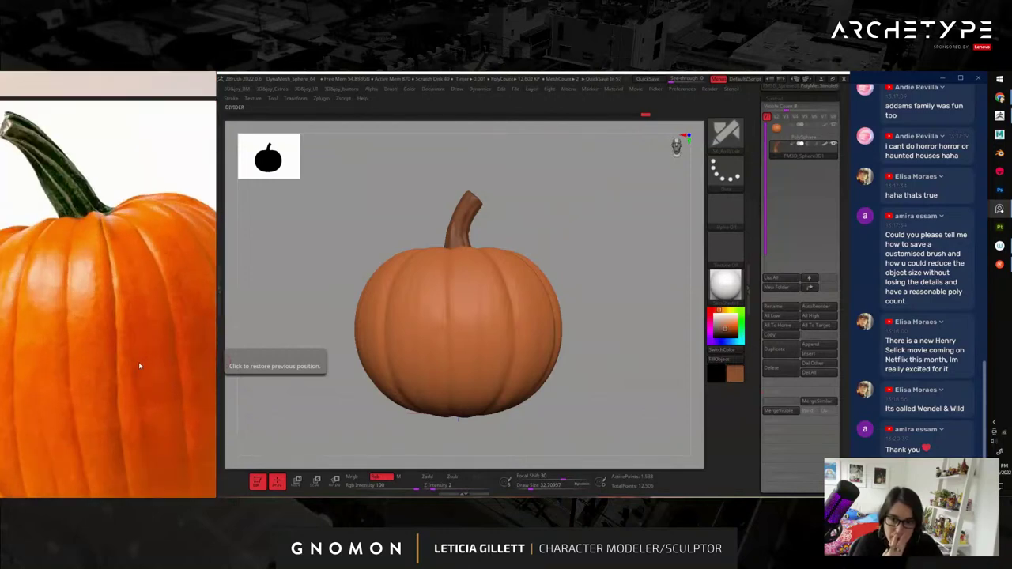
{"action": "scroll", "coordinate": [188, 260], "scroll_direction": "down", "scroll_amount": 4}
{"action": "scroll", "coordinate": [178, 262], "scroll_direction": "up", "scroll_amount": 3}
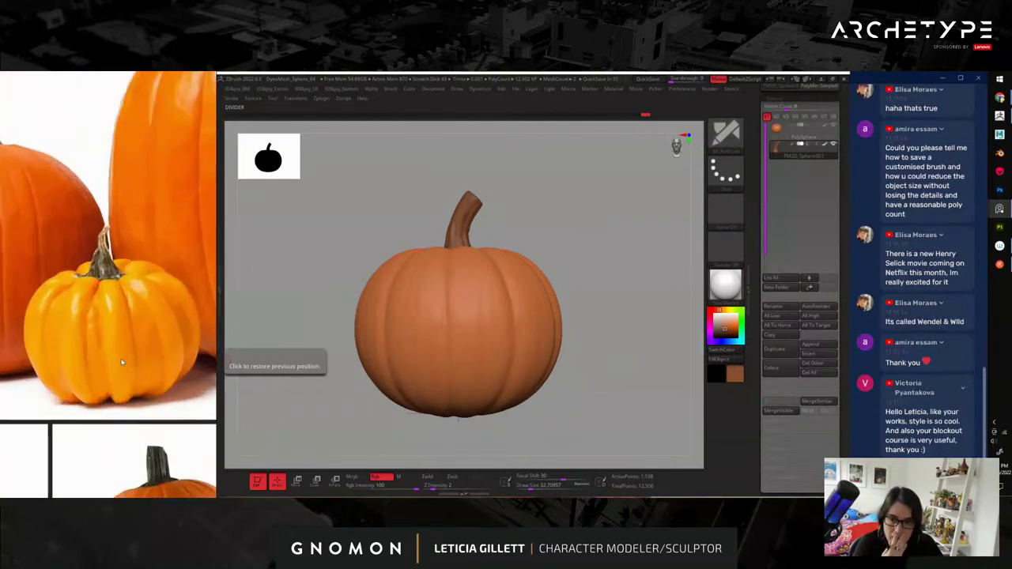
{"action": "scroll", "coordinate": [170, 265], "scroll_direction": "down", "scroll_amount": 2}
{"action": "scroll", "coordinate": [161, 267], "scroll_direction": "up", "scroll_amount": 4}
{"action": "scroll", "coordinate": [162, 266], "scroll_direction": "down", "scroll_amount": 4}
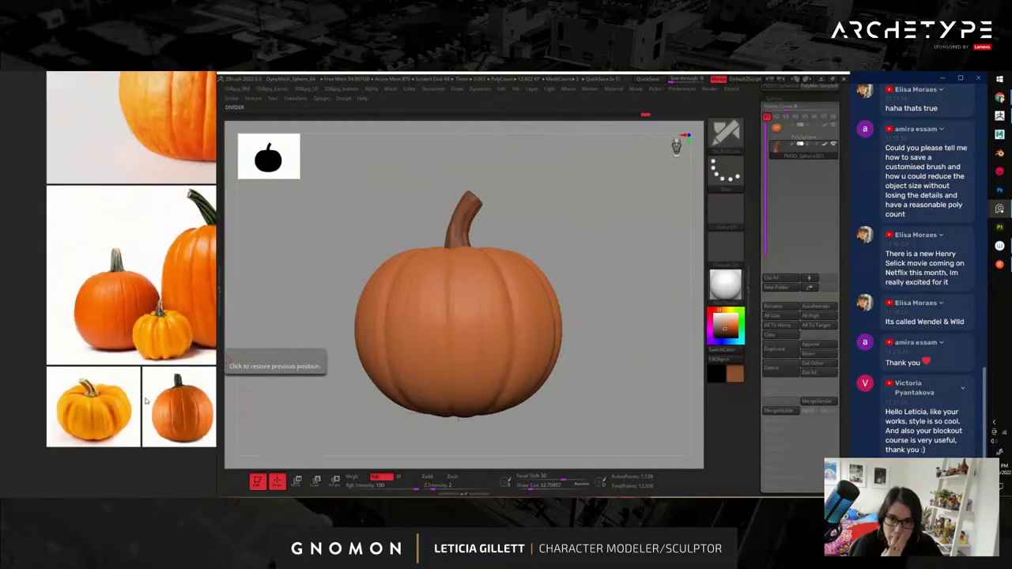
{"action": "scroll", "coordinate": [84, 348], "scroll_direction": "up", "scroll_amount": 4}
{"action": "scroll", "coordinate": [123, 319], "scroll_direction": "down", "scroll_amount": 3}
{"action": "scroll", "coordinate": [129, 330], "scroll_direction": "up", "scroll_amount": 4}
{"action": "scroll", "coordinate": [170, 335], "scroll_direction": "down", "scroll_amount": 4}
{"action": "middle_click_drag", "start_coordinate": [170, 334], "coordinate": [121, 344]}
- Switch to the painting brush that uses a spray stroke with a speckled alpha
{"action": "left_click_drag", "start_coordinate": [595, 201], "coordinate": [587, 202]}
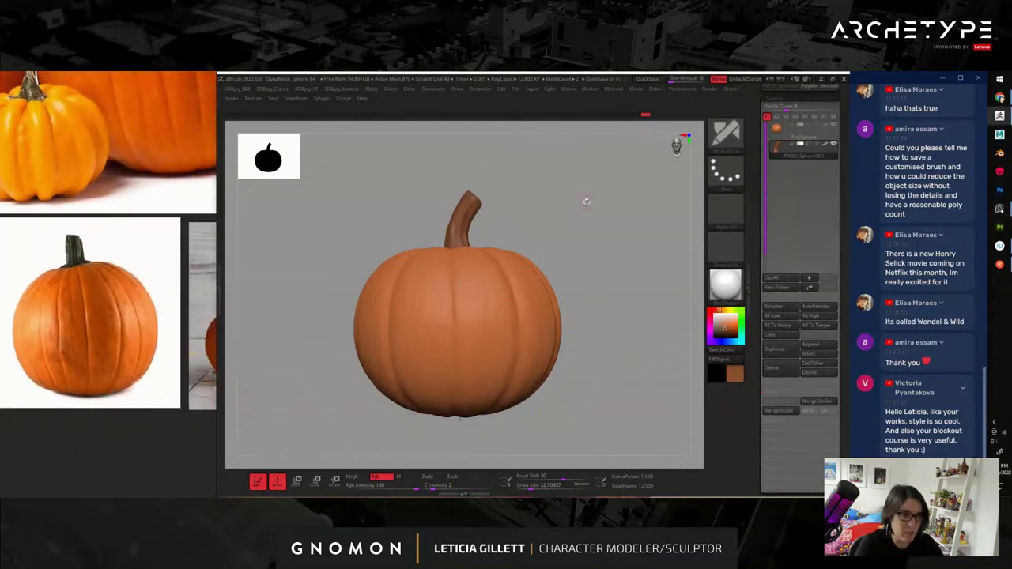
{"action": "key", "text": "space"}
{"action": "key", "text": "2"}
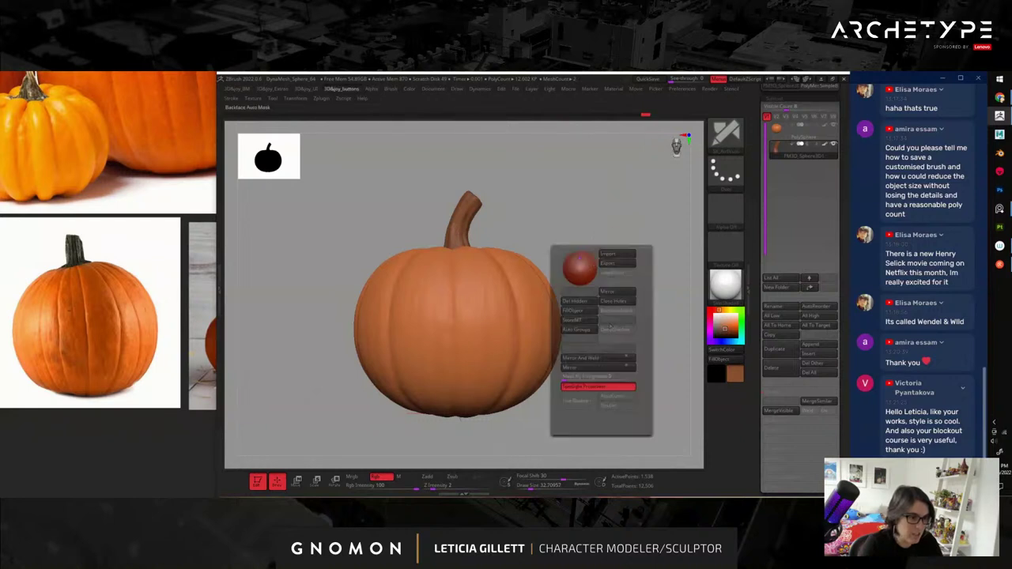
{"action": "key", "text": "1"}
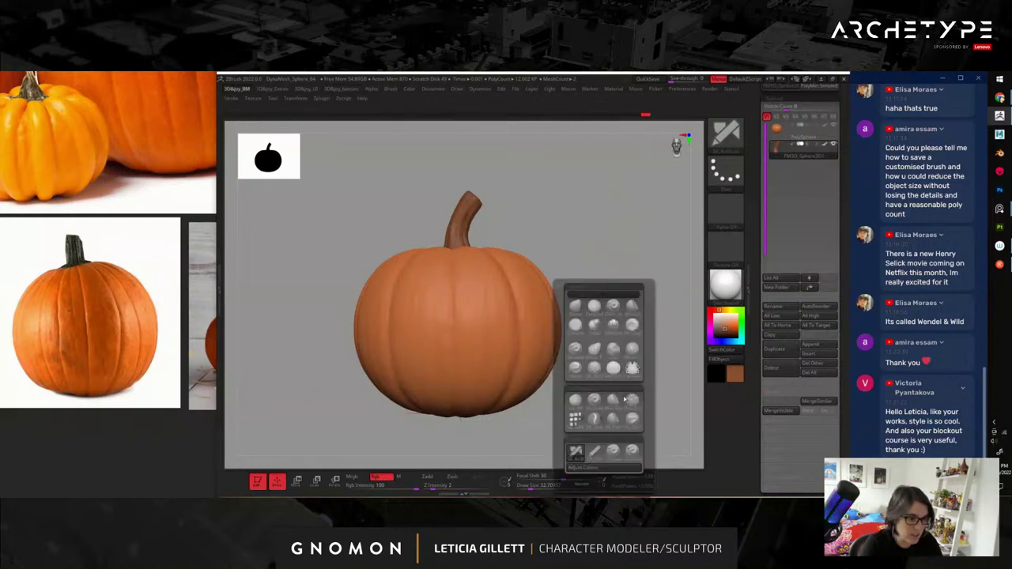
{"action": "left_click", "coordinate": [615, 454]}
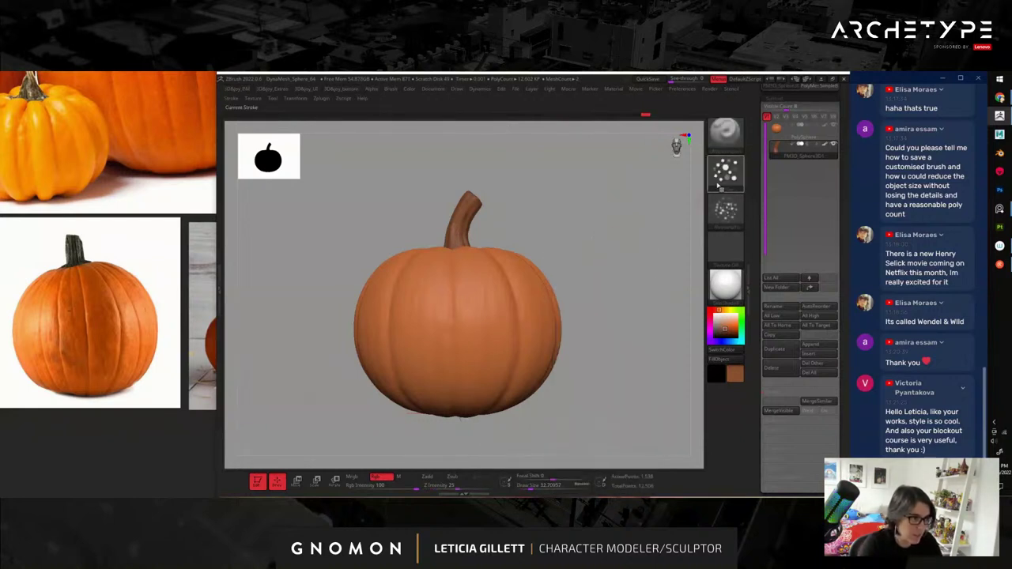
{"action": "left_click", "coordinate": [726, 176]}
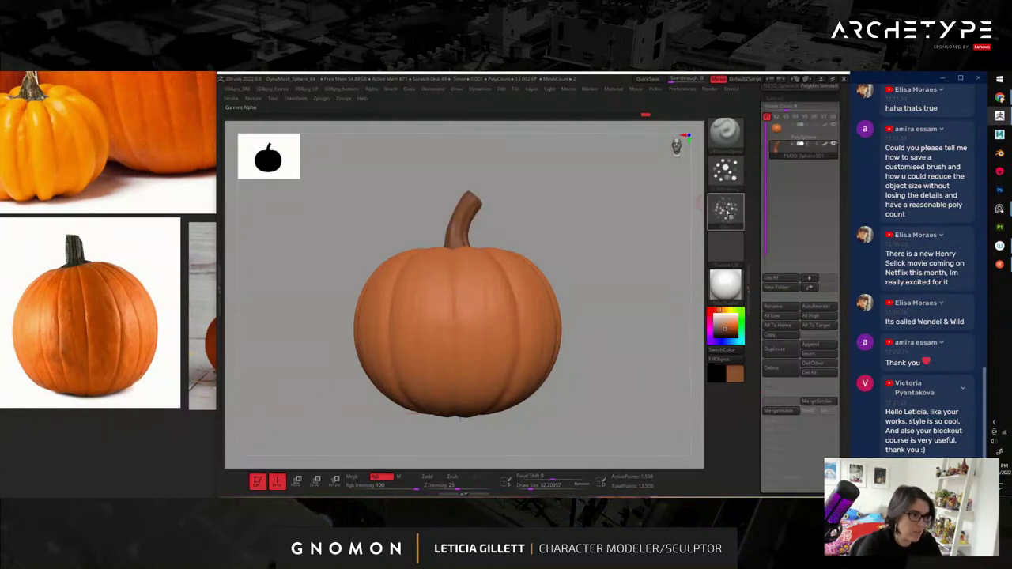
{"action": "left_click", "coordinate": [728, 213]}
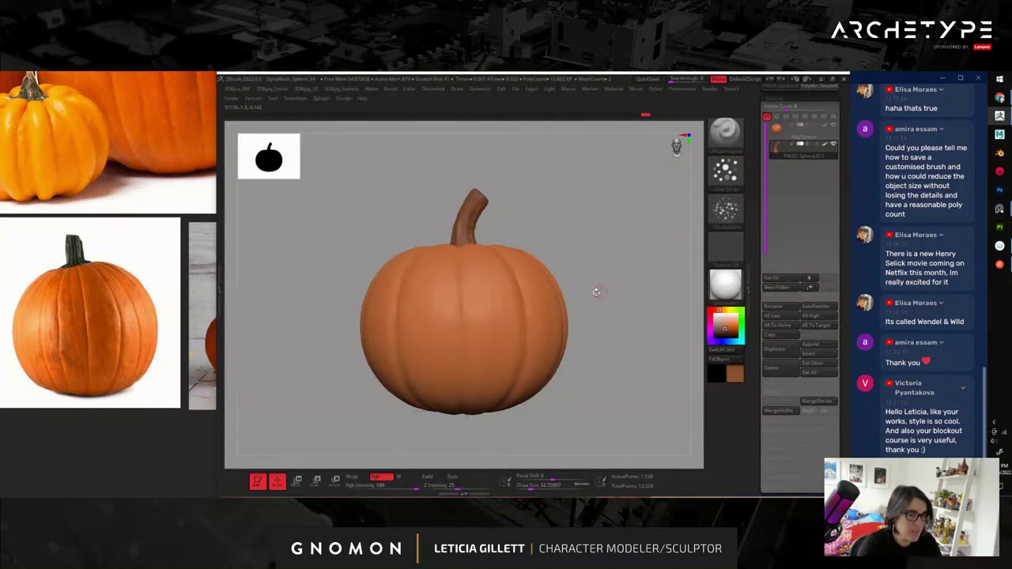
- Choose a deeper orange for the spray brush, set the draw size to about 158 and select the pumpkin body
{"action": "key", "text": "s"}
{"action": "left_click_drag", "start_coordinate": [491, 315], "coordinate": [498, 313]}
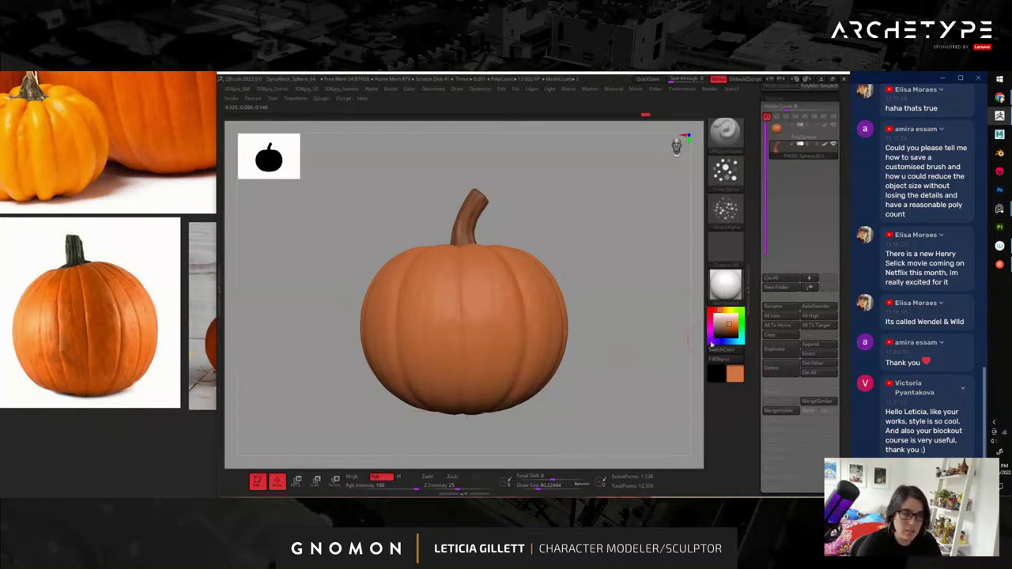
{"action": "left_click", "coordinate": [729, 325]}
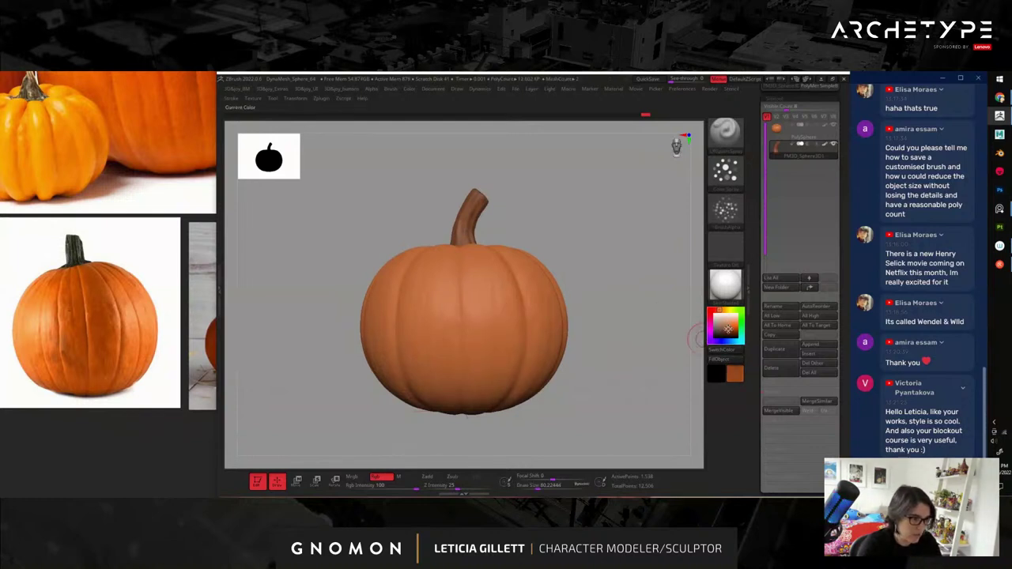
{"action": "key", "text": "s"}
{"action": "left_click_drag", "start_coordinate": [473, 313], "coordinate": [481, 313]}
{"action": "left_click", "coordinate": [494, 318], "text": "alt"}
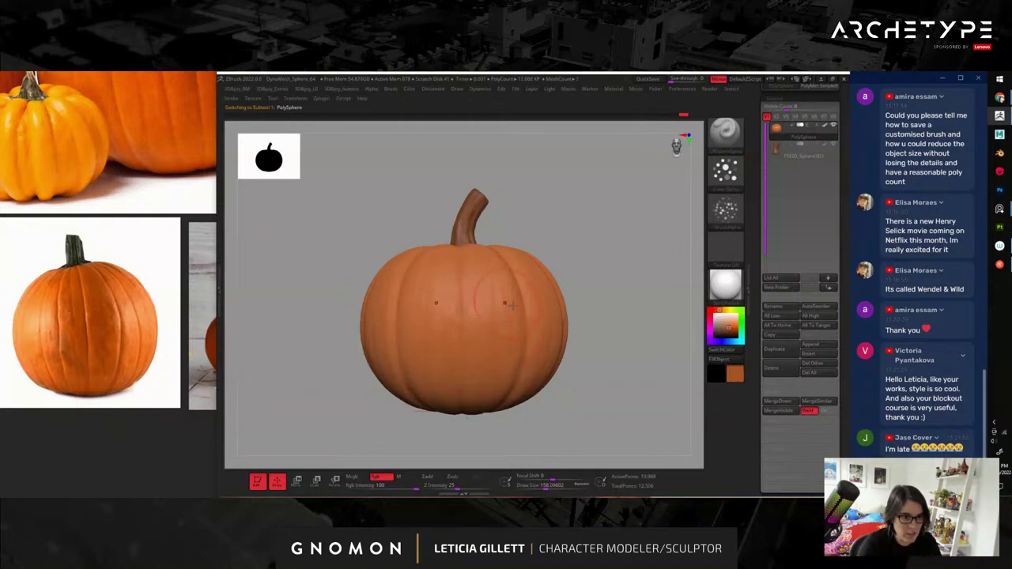
- Set the draw size to about 128 and spray the deeper orange over the pumpkin's skin from all sides
{"action": "key", "text": "s"}
{"action": "mouse_move", "coordinate": [494, 316]}
{"action": "left_mouse_down"}
{"action": "mouse_move", "coordinate": [506, 295]}
{"action": "mouse_move", "coordinate": [518, 321]}
{"action": "mouse_move", "coordinate": [467, 307]}
{"action": "left_mouse_up"}
{"action": "mouse_move", "coordinate": [542, 319]}
{"action": "right_mouse_down"}
{"action": "mouse_move", "coordinate": [622, 298]}
{"action": "mouse_move", "coordinate": [669, 335]}
{"action": "mouse_move", "coordinate": [622, 289]}
{"action": "mouse_move", "coordinate": [564, 305]}
{"action": "right_mouse_up"}
{"action": "key", "text": "b"}
{"action": "key", "text": "s"}
{"action": "key", "text": "p"}
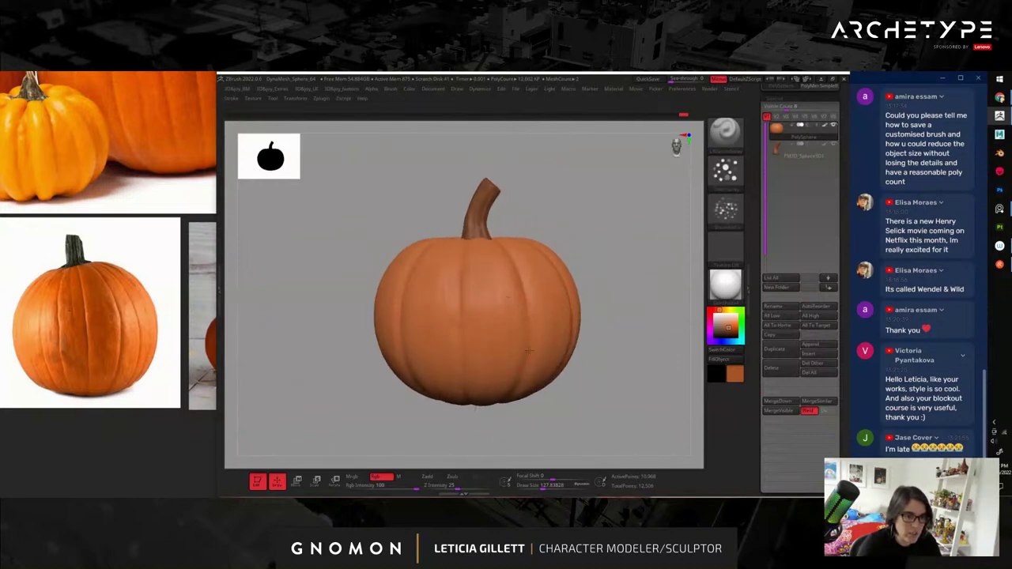
{"action": "left_click_drag", "start_coordinate": [653, 265], "coordinate": [608, 274]}
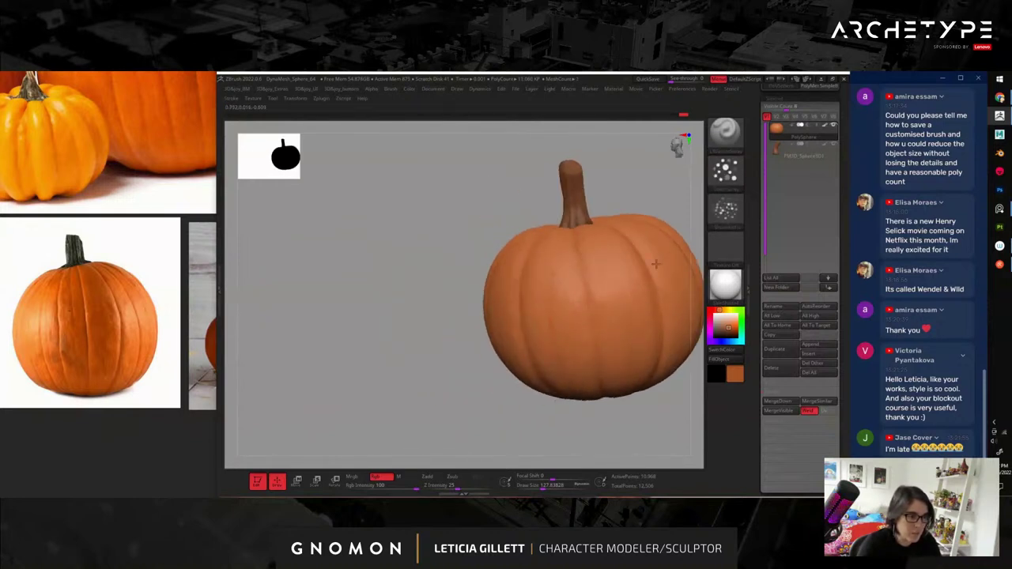
{"action": "left_click_drag", "start_coordinate": [654, 177], "coordinate": [557, 234]}
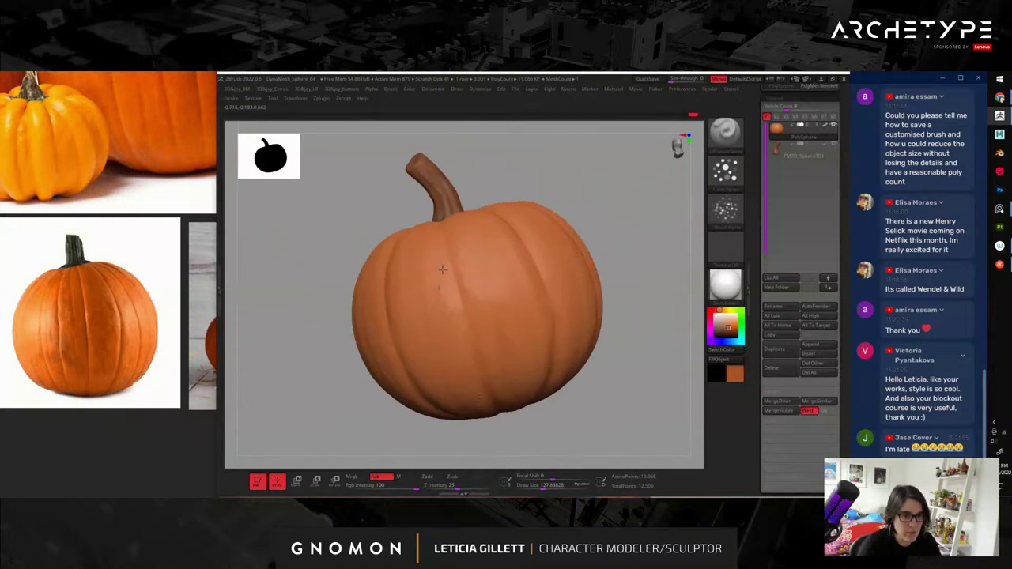
{"action": "left_click_drag", "start_coordinate": [671, 346], "coordinate": [636, 317]}
{"action": "left_click_drag", "start_coordinate": [634, 154], "coordinate": [570, 206]}
{"action": "left_click_drag", "start_coordinate": [642, 341], "coordinate": [670, 319]}
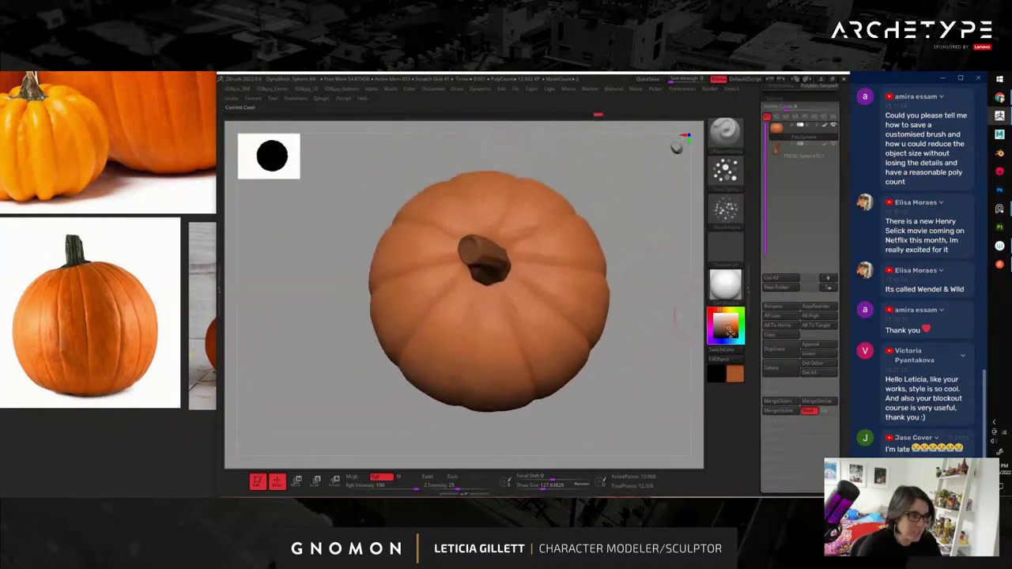
- Choose a darker burnt orange, set the draw size to about 119 and, with the stem hidden, spray the pumpkin's top hollow and underside
{"action": "left_click", "coordinate": [728, 330]}
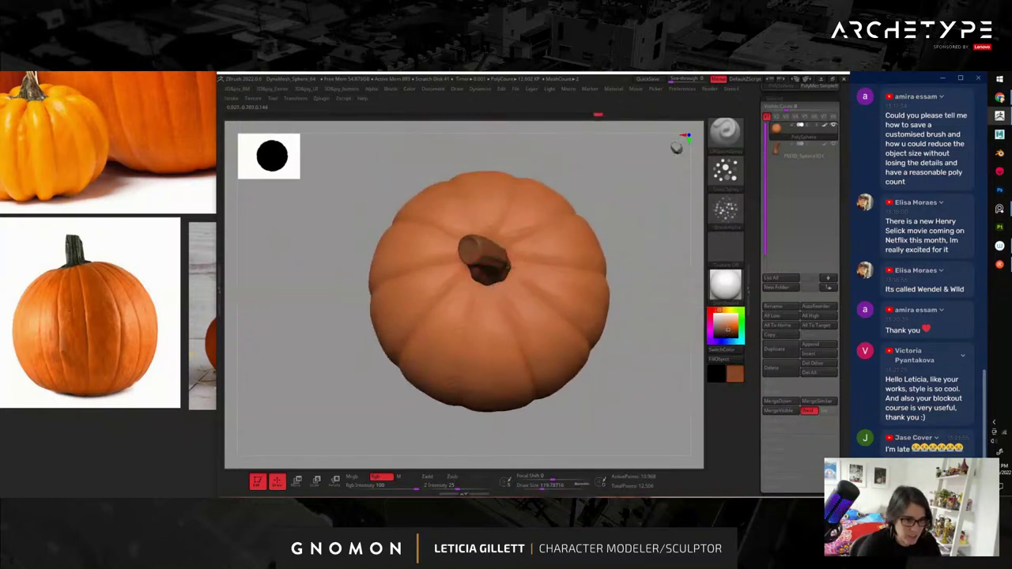
{"action": "mouse_move", "coordinate": [504, 286]}
{"action": "left_mouse_down"}
{"action": "mouse_move", "coordinate": [495, 291]}
{"action": "mouse_move", "coordinate": [523, 270]}
{"action": "left_mouse_up"}
{"action": "key", "text": "shift+s"}
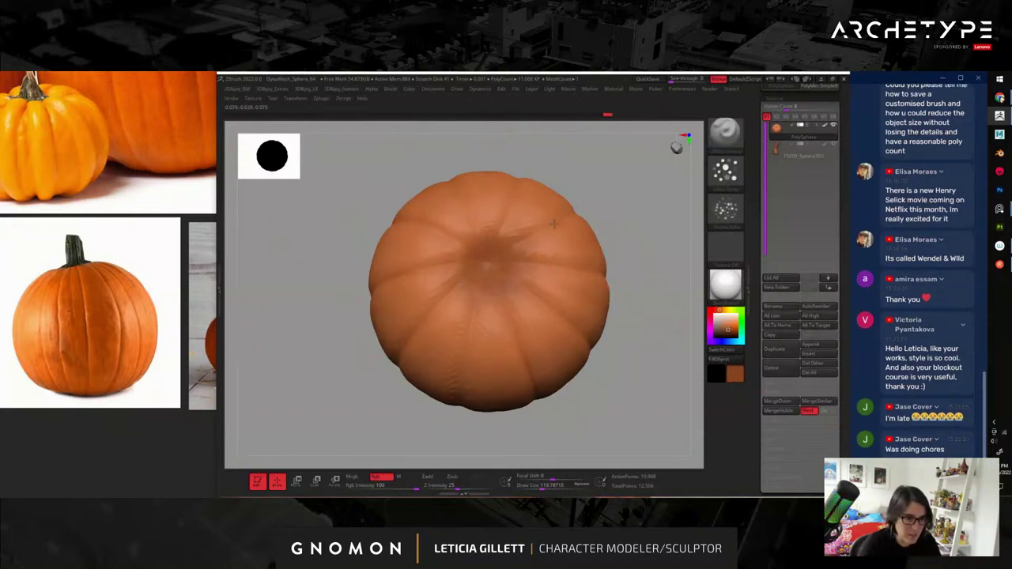
{"action": "left_click_drag", "start_coordinate": [651, 348], "coordinate": [658, 210]}
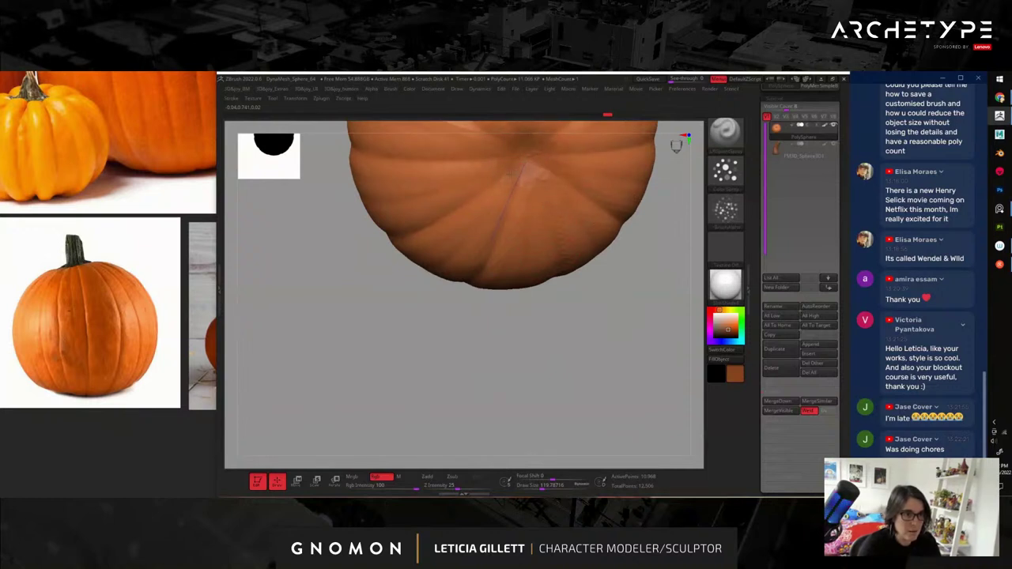
{"action": "left_click_drag", "start_coordinate": [631, 336], "coordinate": [608, 355], "text": "alt"}
{"action": "left_click_drag", "start_coordinate": [605, 296], "coordinate": [598, 350], "text": "alt"}
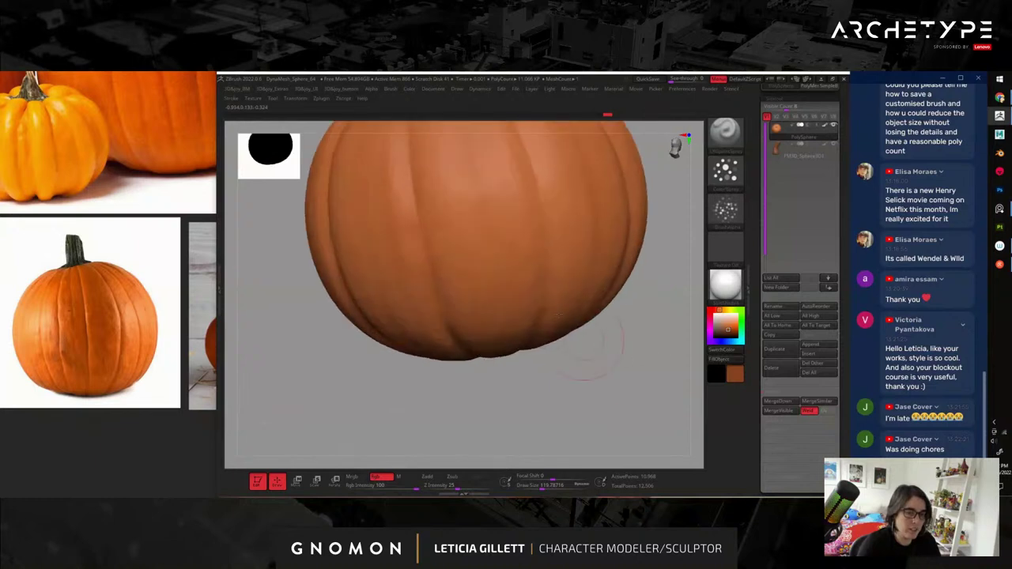
{"action": "right_click_drag", "start_coordinate": [660, 272], "coordinate": [671, 320]}
- Choose a lighter peach, set the draw size to about 56 and spray light mottling over the pumpkin's ribs
{"action": "left_click", "coordinate": [723, 324]}
{"action": "key", "text": "s"}
{"action": "left_click", "coordinate": [494, 264]}
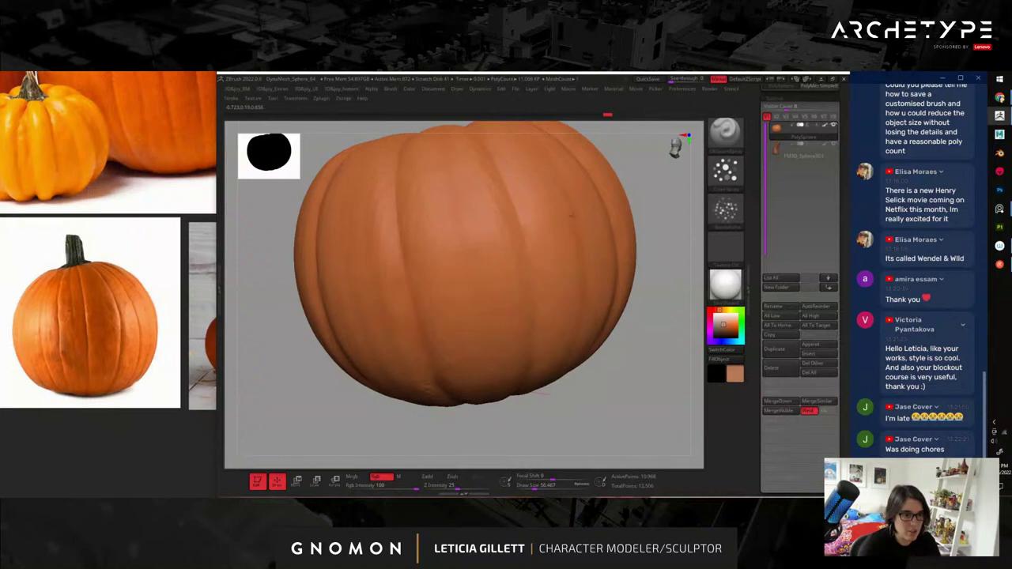
{"action": "right_click_drag", "start_coordinate": [640, 393], "coordinate": [528, 290]}
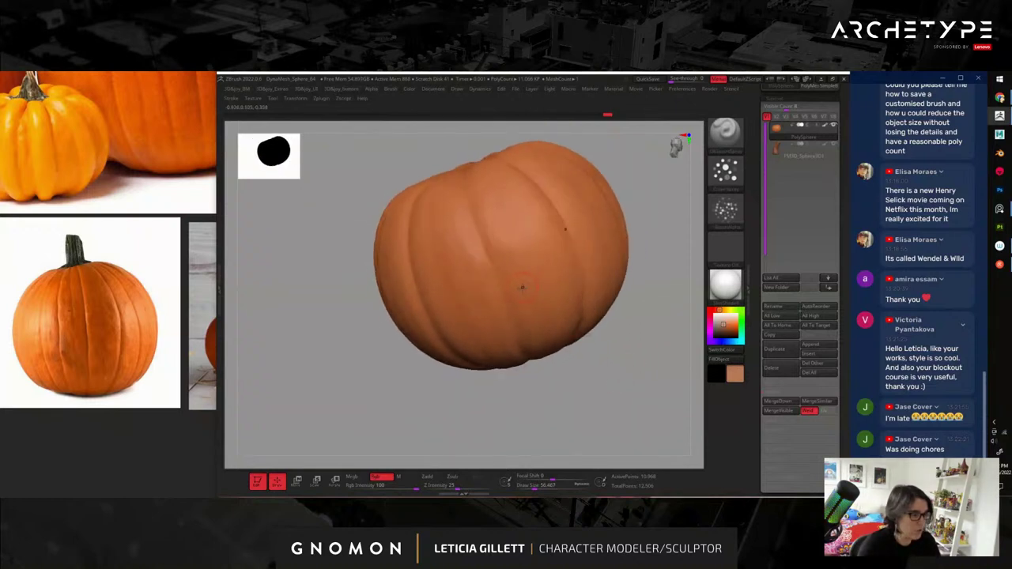
{"action": "mouse_move", "coordinate": [558, 251]}
{"action": "left_mouse_down"}
{"action": "mouse_move", "coordinate": [565, 228]}
{"action": "mouse_move", "coordinate": [510, 204]}
{"action": "left_mouse_up"}
{"action": "left_click_drag", "start_coordinate": [667, 209], "coordinate": [618, 251]}
{"action": "right_click_drag", "start_coordinate": [619, 250], "coordinate": [561, 208]}
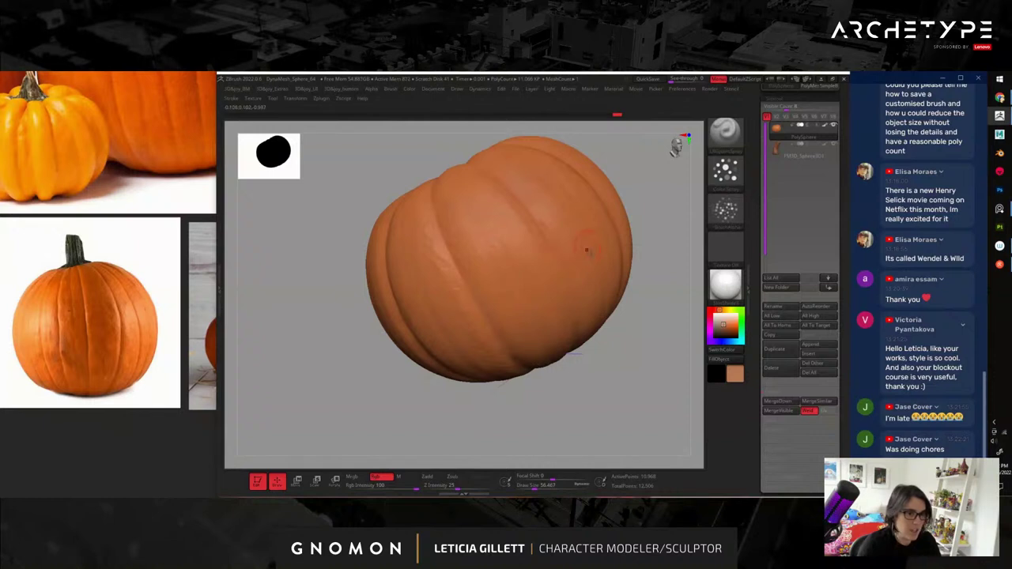
{"action": "left_click_drag", "start_coordinate": [652, 322], "coordinate": [526, 388], "text": "alt"}
{"action": "left_click_drag", "start_coordinate": [590, 291], "coordinate": [632, 280]}
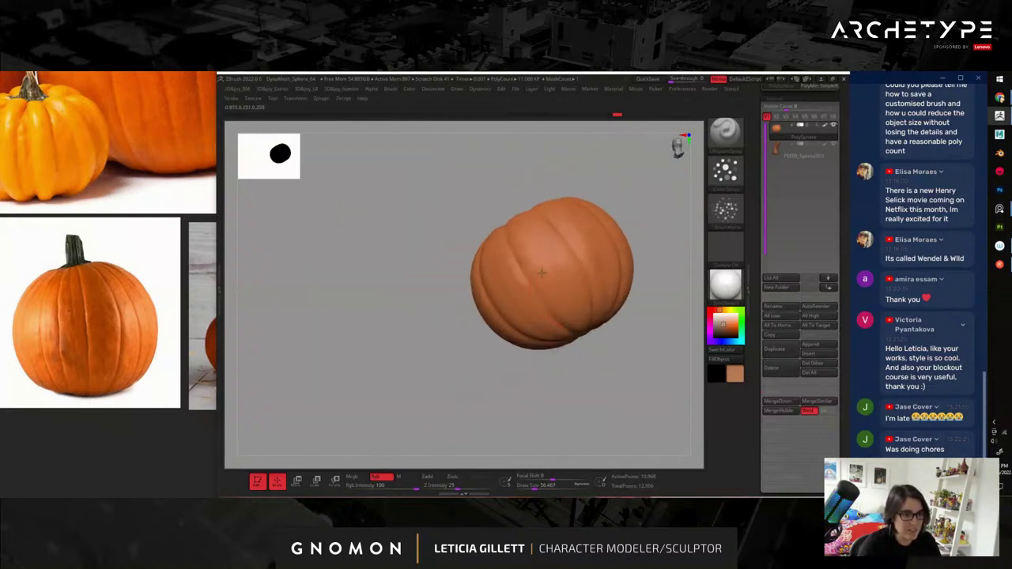
{"action": "mouse_move", "coordinate": [600, 272]}
{"action": "right_mouse_down"}
{"action": "mouse_move", "coordinate": [574, 318]}
{"action": "mouse_move", "coordinate": [589, 255]}
{"action": "right_mouse_up"}
{"action": "left_click_drag", "start_coordinate": [590, 256], "coordinate": [620, 273]}
{"action": "left_click_drag", "start_coordinate": [669, 251], "coordinate": [645, 261]}
{"action": "right_click_drag", "start_coordinate": [644, 262], "coordinate": [640, 273]}
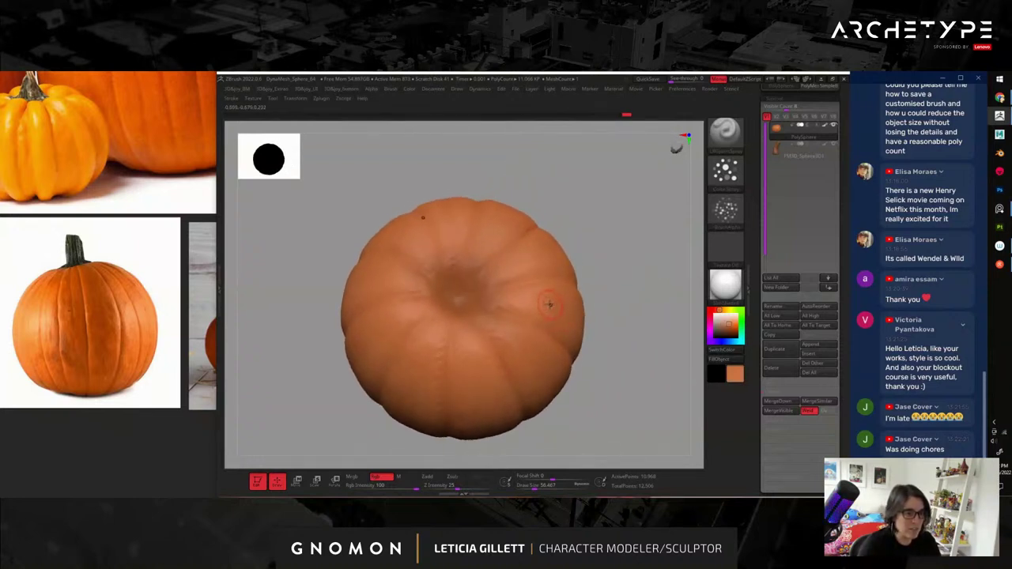
- Choose a darker burnt orange, spray it around the pumpkin's top hollow and show the stem again
{"action": "left_click_drag", "start_coordinate": [727, 325], "coordinate": [731, 329]}
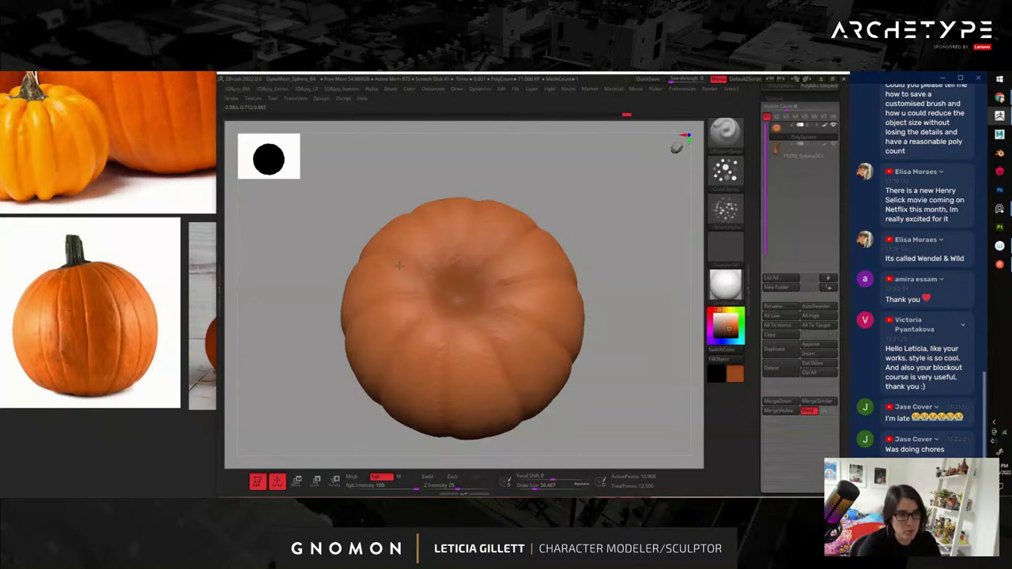
{"action": "mouse_move", "coordinate": [620, 414]}
{"action": "left_mouse_down"}
{"action": "mouse_move", "coordinate": [607, 312]}
{"action": "mouse_move", "coordinate": [630, 324]}
{"action": "mouse_move", "coordinate": [604, 334]}
{"action": "mouse_move", "coordinate": [616, 329]}
{"action": "left_mouse_up"}
{"action": "key", "text": "f"}
{"action": "key", "text": "ctrl+shift+s"}
{"action": "mouse_move", "coordinate": [641, 366]}
{"action": "left_mouse_down", "text": "alt"}
{"action": "mouse_move", "coordinate": [612, 344]}
{"action": "mouse_move", "coordinate": [605, 404]}
{"action": "mouse_move", "coordinate": [681, 372]}
{"action": "mouse_move", "coordinate": [646, 309]}
{"action": "mouse_move", "coordinate": [646, 337]}
{"action": "mouse_move", "coordinate": [633, 252]}
{"action": "mouse_move", "coordinate": [649, 333]}
{"action": "mouse_move", "coordinate": [614, 309]}
{"action": "mouse_move", "coordinate": [653, 327]}
{"action": "mouse_move", "coordinate": [630, 325]}
{"action": "left_mouse_up", "text": "alt"}
{"action": "key", "text": "f"}
{"action": "key", "text": "b"}
{"action": "key", "text": "m"}
{"action": "key", "text": "v"}
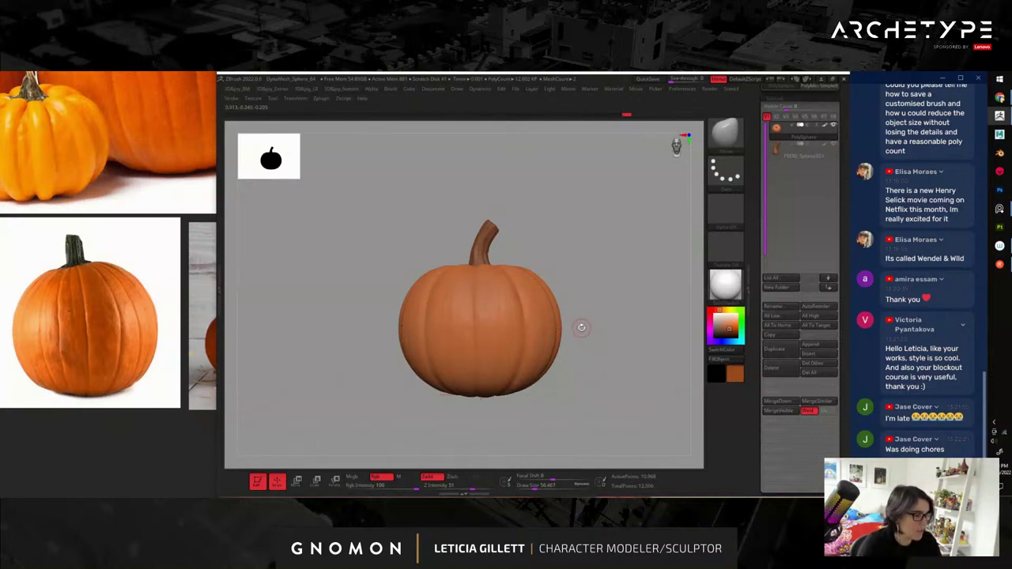
{"action": "left_click_drag", "start_coordinate": [580, 320], "coordinate": [661, 267]}
- Select the stem, choose an olive green and spray it over the stem from several sides with the speckled spray brush
{"action": "left_click", "coordinate": [465, 306], "text": "alt"}
{"action": "left_click", "coordinate": [732, 311]}
{"action": "left_click_drag", "start_coordinate": [729, 327], "coordinate": [724, 329]}
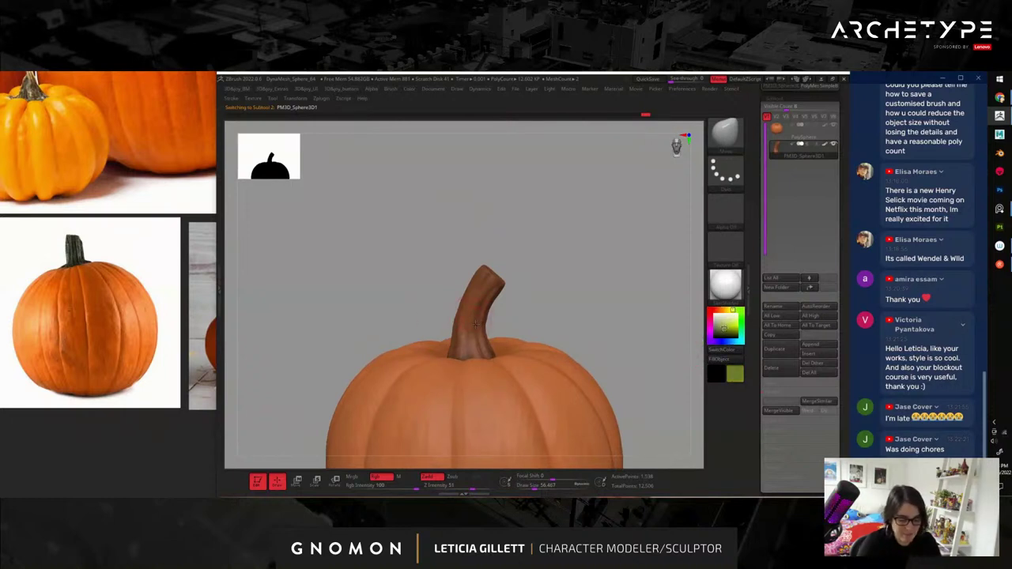
{"action": "key", "text": "space"}
{"action": "left_click", "coordinate": [487, 462]}
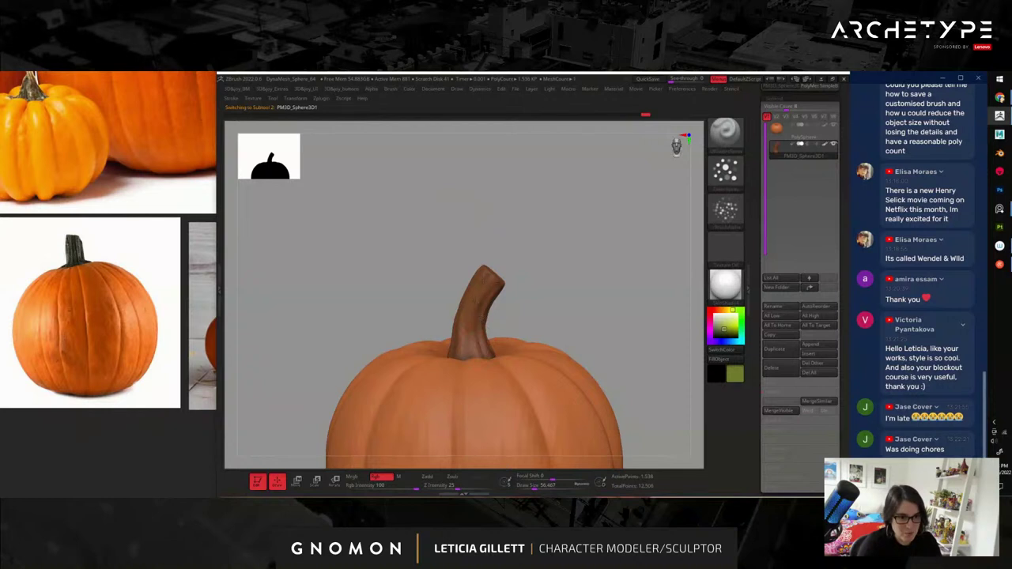
{"action": "mouse_move", "coordinate": [485, 266]}
{"action": "right_mouse_down"}
{"action": "mouse_move", "coordinate": [516, 265]}
{"action": "mouse_move", "coordinate": [494, 288]}
{"action": "right_mouse_up"}
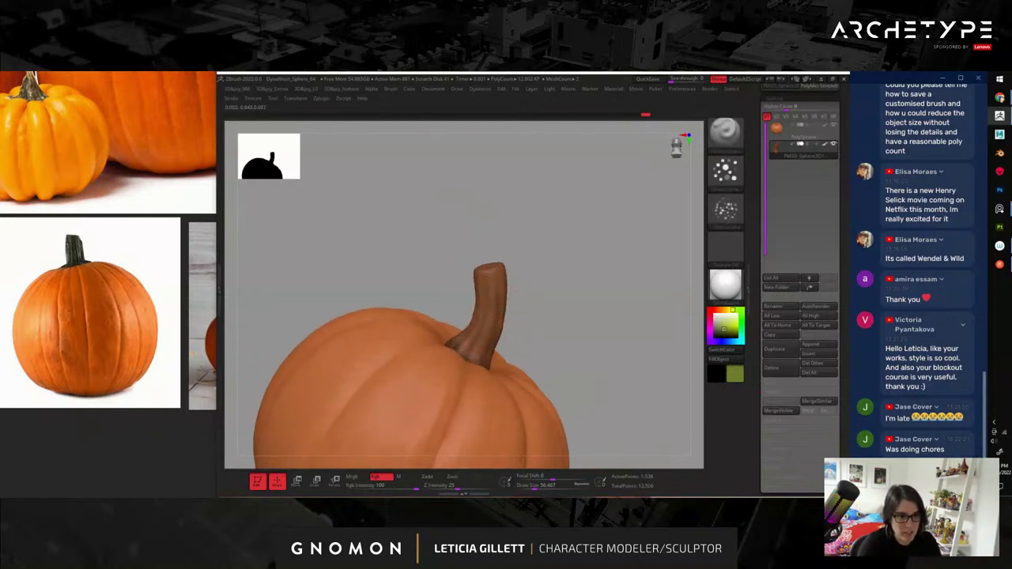
{"action": "right_click_drag", "start_coordinate": [616, 290], "coordinate": [499, 314]}
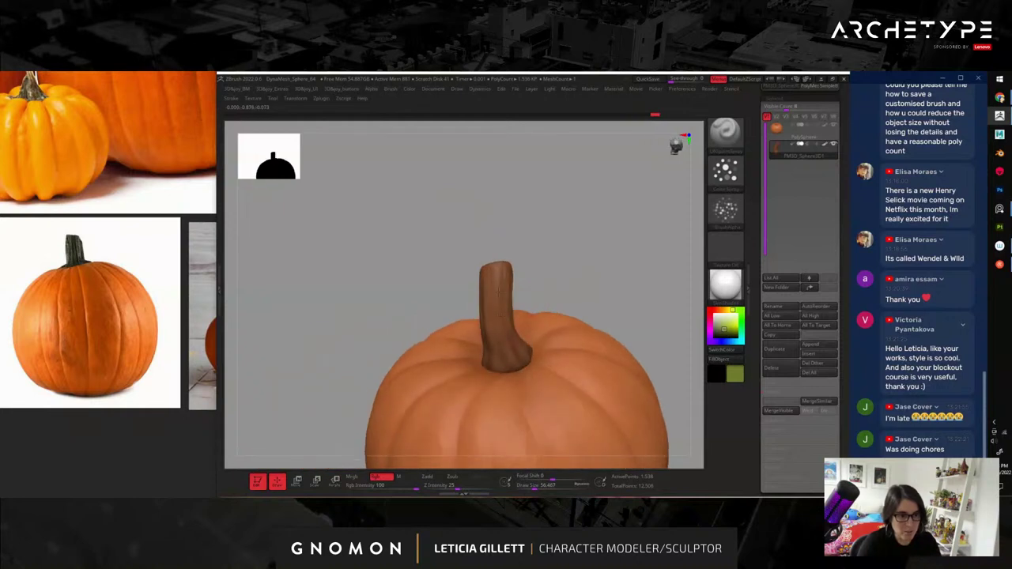
{"action": "right_click_drag", "start_coordinate": [599, 271], "coordinate": [625, 265]}
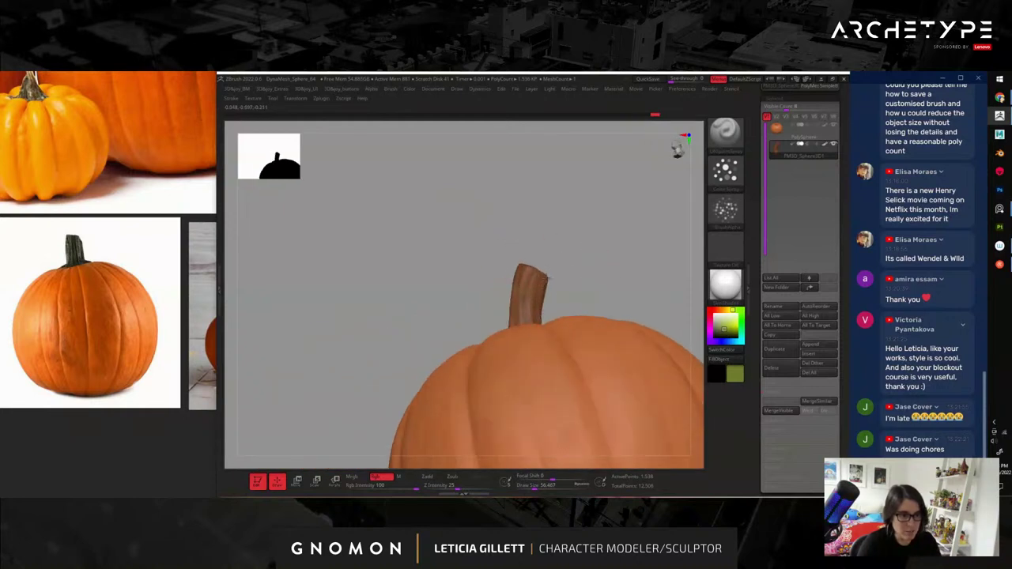
{"action": "right_click_drag", "start_coordinate": [538, 312], "coordinate": [554, 302]}
{"action": "right_click_drag", "start_coordinate": [657, 247], "coordinate": [614, 326]}
- Select the pumpkin body and check its mesh in wireframe display
{"action": "left_click", "coordinate": [559, 327], "text": "alt"}
{"action": "key", "text": "shift+f"}
{"action": "right_click_drag", "start_coordinate": [628, 289], "coordinate": [644, 306]}
{"action": "key", "text": "shift+f"}
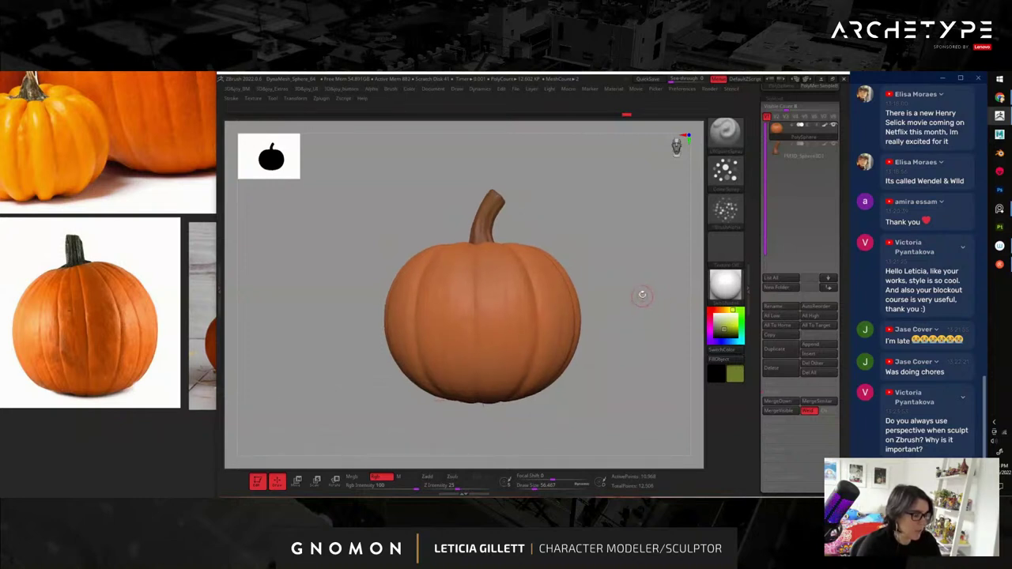
{"action": "right_click_drag", "start_coordinate": [639, 303], "coordinate": [623, 334]}
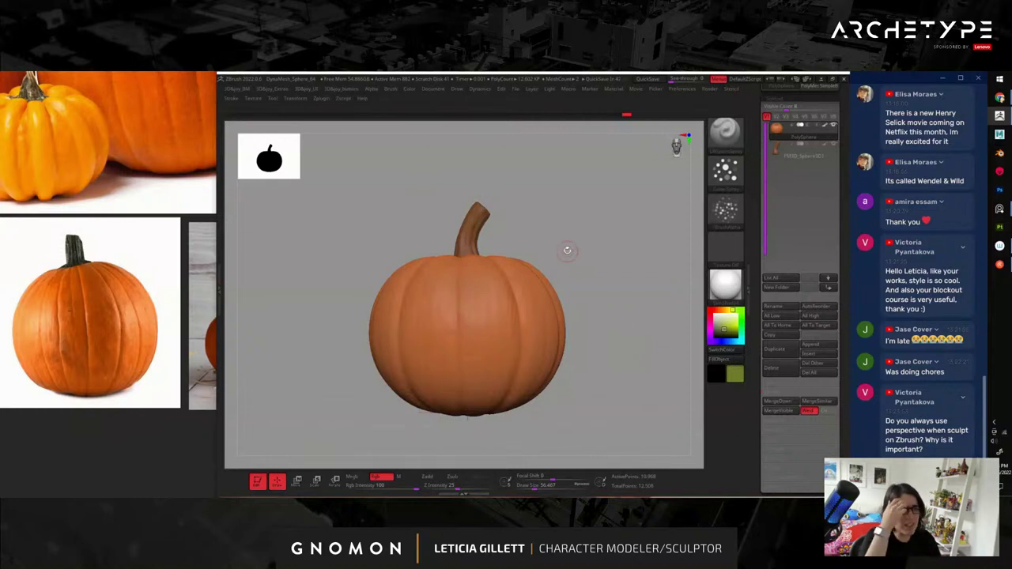
- Show the perspective camera's focal length and field of view settings
{"action": "left_click", "coordinate": [433, 89]}
{"action": "left_click", "coordinate": [457, 88]}
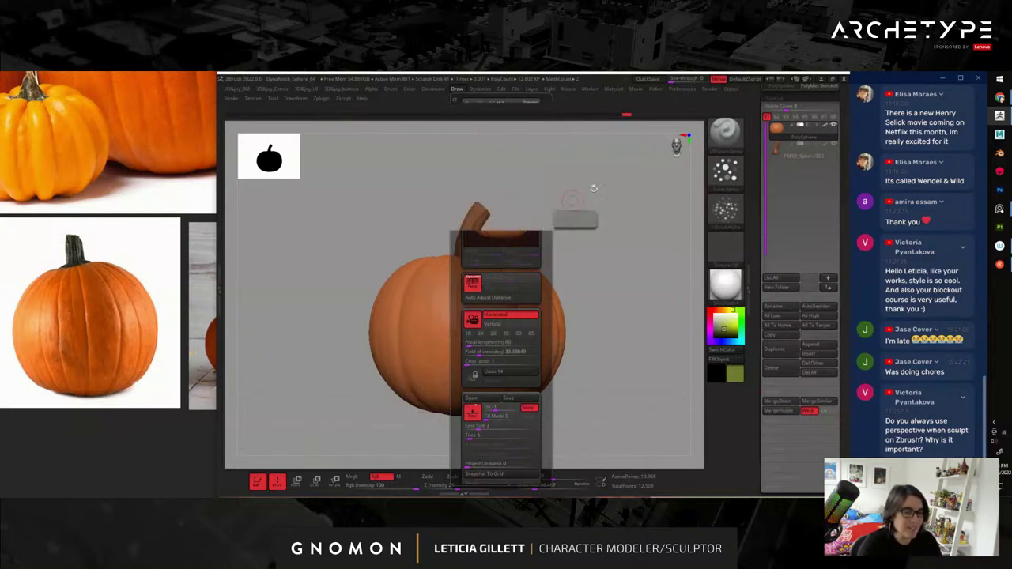
{"action": "mouse_move", "coordinate": [622, 293]}
{"action": "left_mouse_down"}
{"action": "mouse_move", "coordinate": [621, 334]}
{"action": "mouse_move", "coordinate": [651, 384]}
{"action": "mouse_move", "coordinate": [628, 377]}
{"action": "mouse_move", "coordinate": [657, 400]}
{"action": "mouse_move", "coordinate": [667, 389]}
{"action": "mouse_move", "coordinate": [661, 357]}
{"action": "left_mouse_up"}
- Select the stem and spray a darker olive green around its base
{"action": "left_click", "coordinate": [465, 247], "text": "alt"}
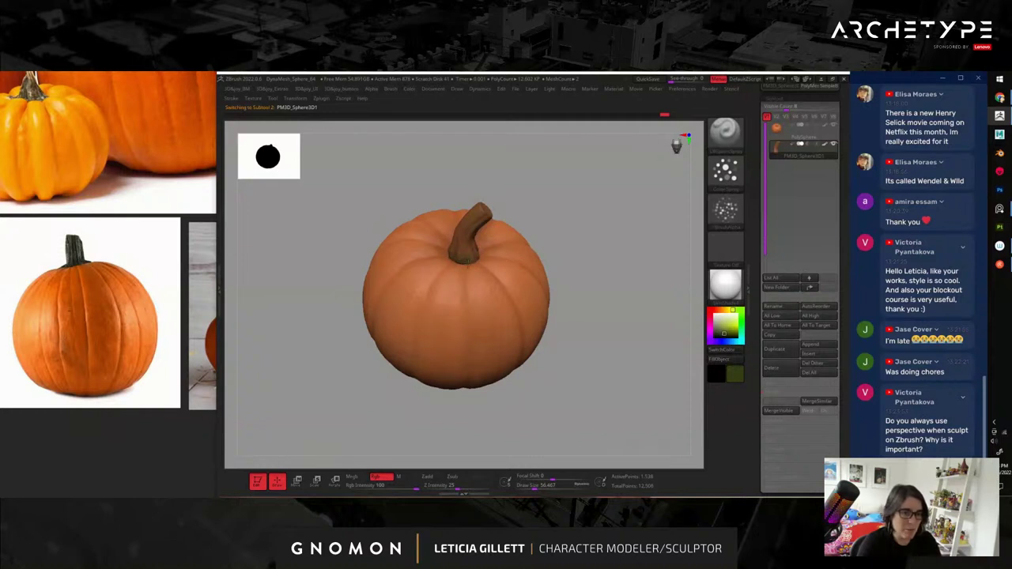
{"action": "left_click_drag", "start_coordinate": [610, 258], "coordinate": [483, 240]}
{"action": "left_click_drag", "start_coordinate": [527, 158], "coordinate": [524, 225]}
{"action": "left_click_drag", "start_coordinate": [611, 358], "coordinate": [635, 315]}
{"action": "left_click_drag", "start_coordinate": [485, 255], "coordinate": [636, 275]}
- Choose a dark brown and spray it over the lower stem, and blend it with a lighter brown sampled from the stem
{"action": "left_click", "coordinate": [720, 310]}
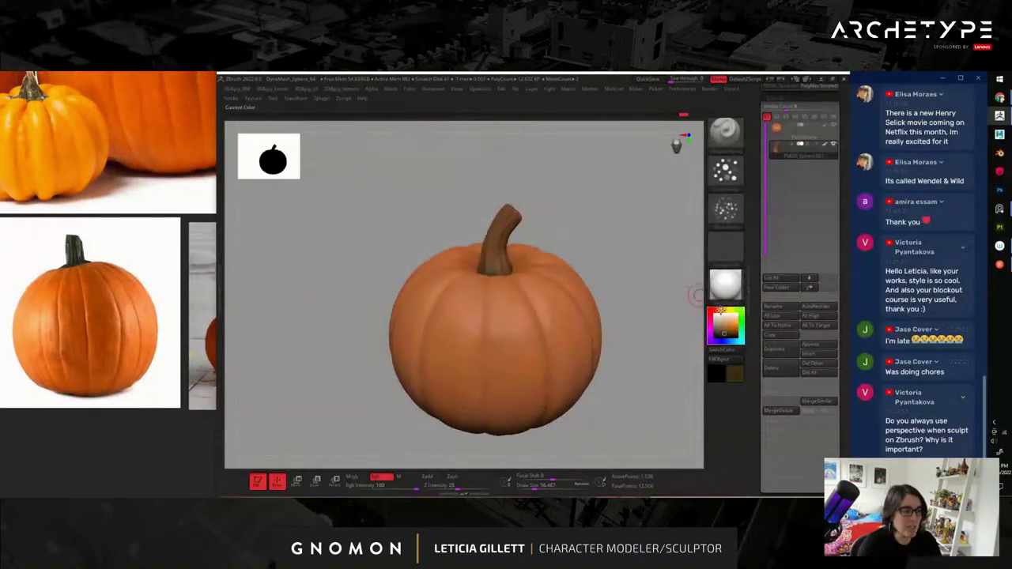
{"action": "left_click_drag", "start_coordinate": [438, 219], "coordinate": [501, 273]}
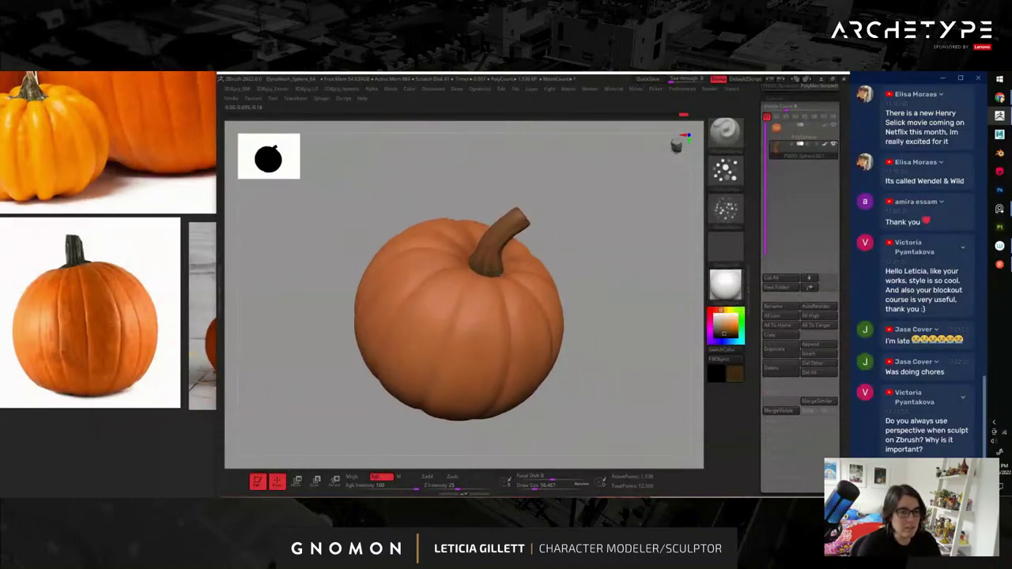
{"action": "left_click_drag", "start_coordinate": [563, 252], "coordinate": [601, 242]}
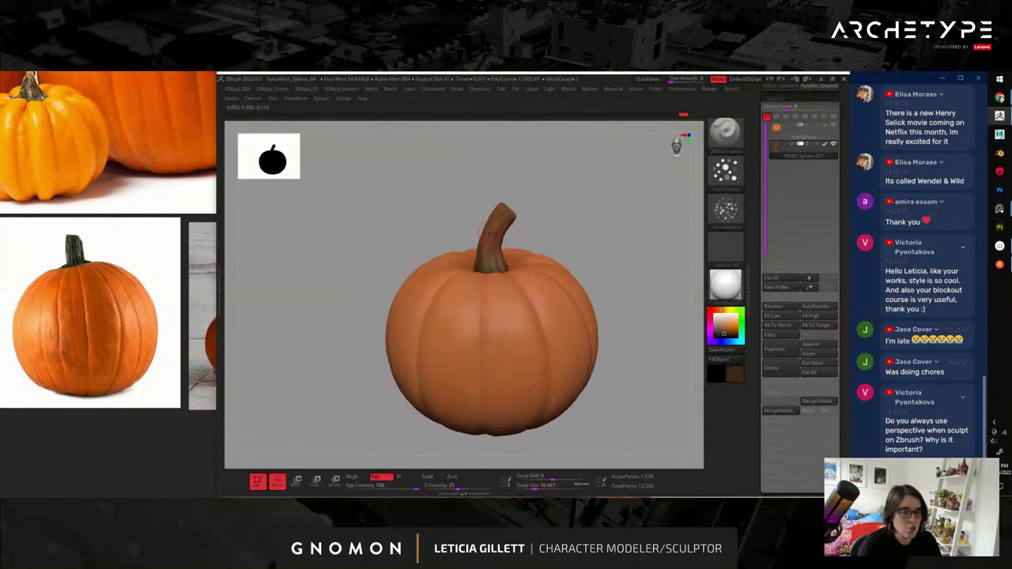
{"action": "key", "text": "c"}
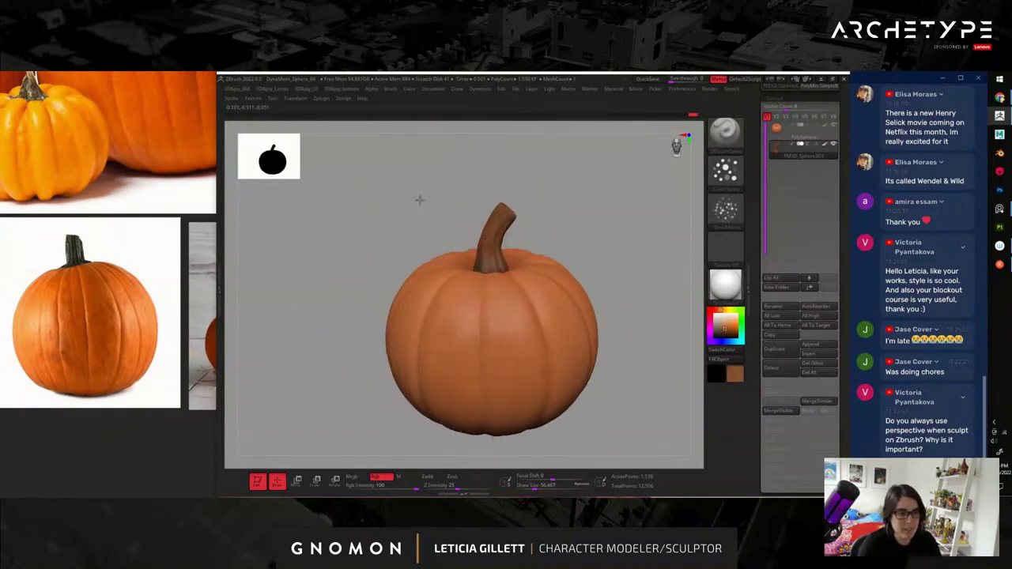
{"action": "left_click_drag", "start_coordinate": [423, 198], "coordinate": [473, 251]}
- Compare the pumpkin with perspective turned on and off
{"action": "key", "text": "p"}
{"action": "left_click_drag", "start_coordinate": [585, 249], "coordinate": [621, 293]}
{"action": "key", "text": "p"}
{"action": "key", "text": "p"}
{"action": "key", "text": "p"}
- Start saving the project and create a folder named PUMPKIN inside the desktop folder GNOMON_STREAM
{"action": "key", "text": "ctrl+s"}
{"action": "scroll", "coordinate": [498, 218], "scroll_direction": "up", "scroll_amount": 3}
{"action": "left_click", "coordinate": [471, 210]}
{"action": "double_click", "coordinate": [542, 266]}
{"action": "left_click", "coordinate": [496, 183]}
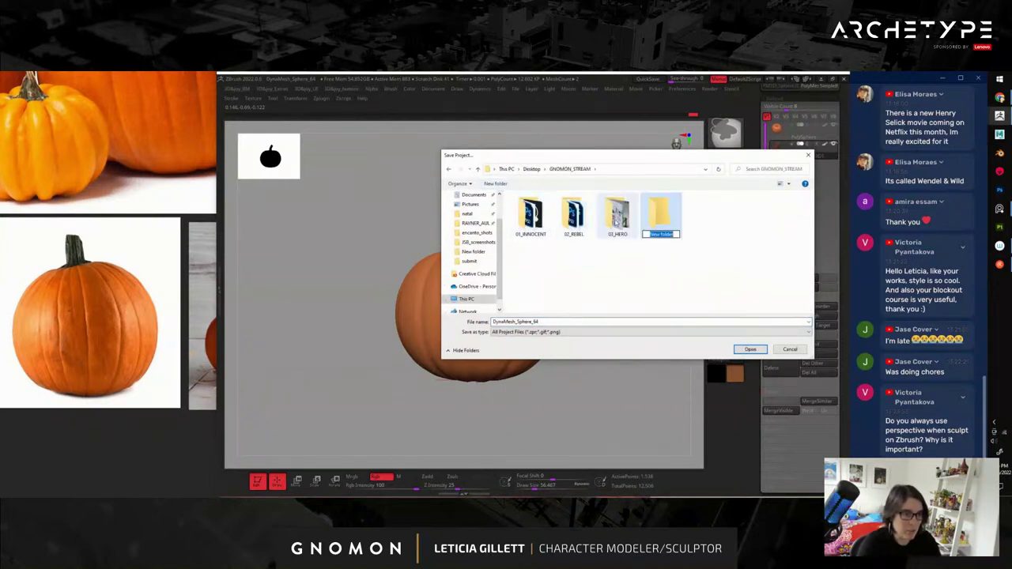
{"action": "type", "text": "PUMPKIN"}
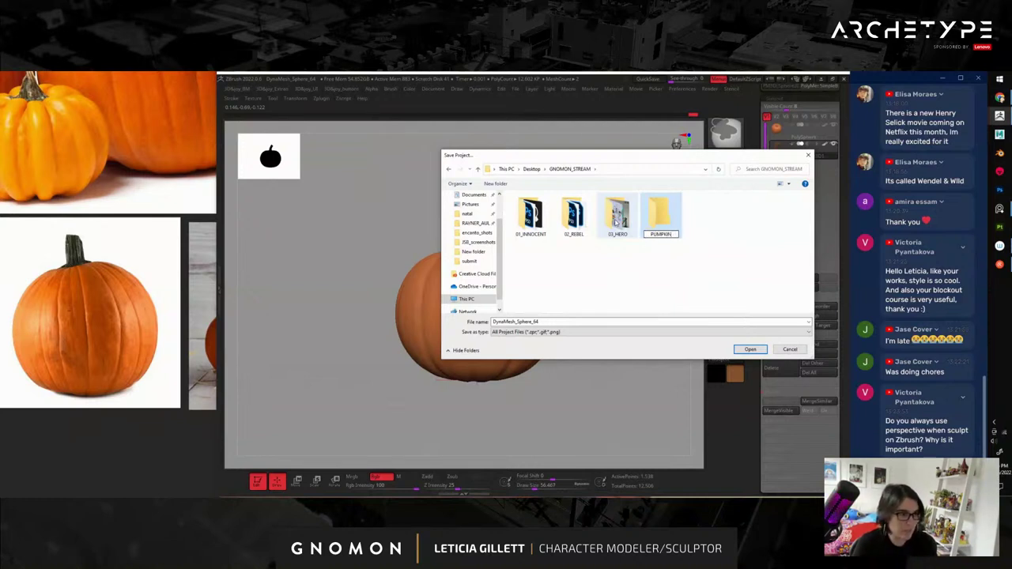
{"action": "key", "text": "Return"}
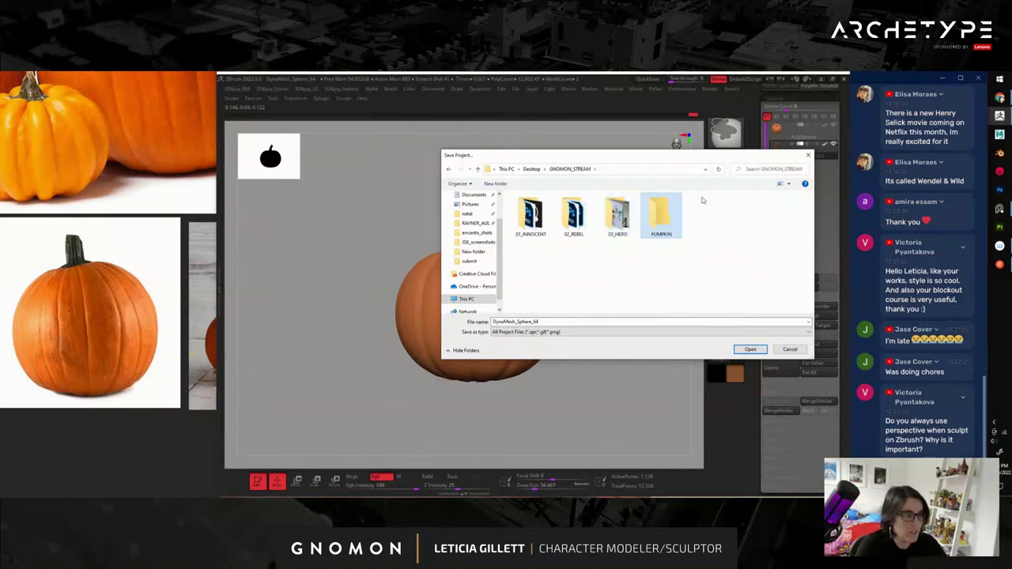
- Save the project in the PUMPKIN folder as pumpkin_base_01
{"action": "double_click", "coordinate": [661, 215]}
{"action": "left_click", "coordinate": [562, 321]}
{"action": "double_click", "coordinate": [570, 321]}
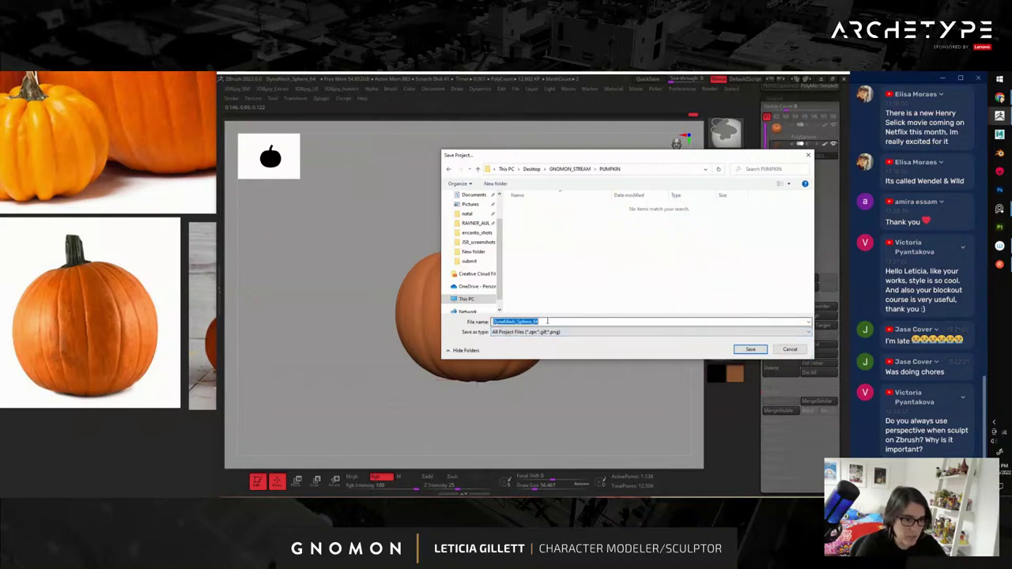
{"action": "type", "text": "pumpkin_ba"}
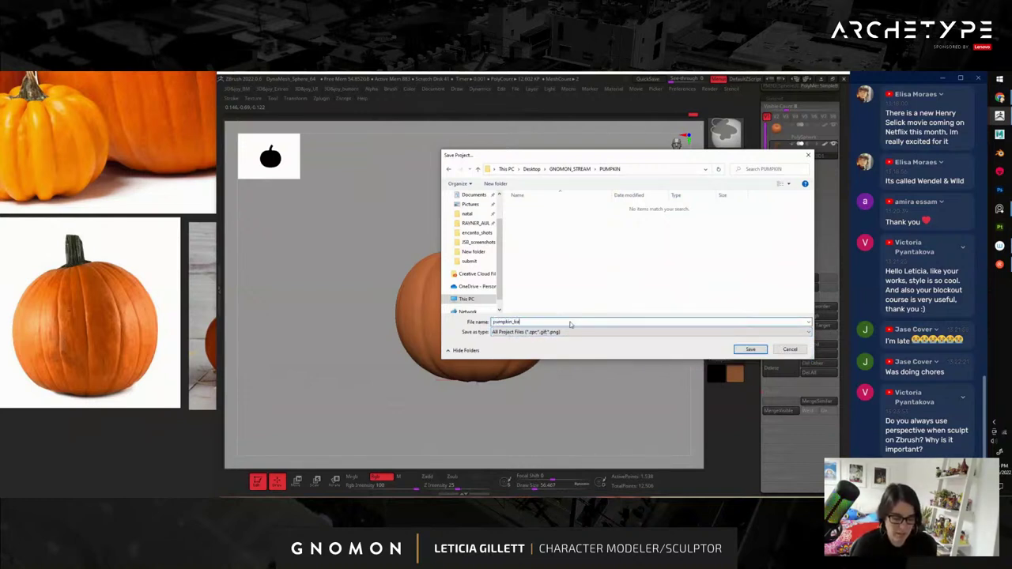
{"action": "type", "text": "se_01"}
{"action": "key", "text": "Return"}
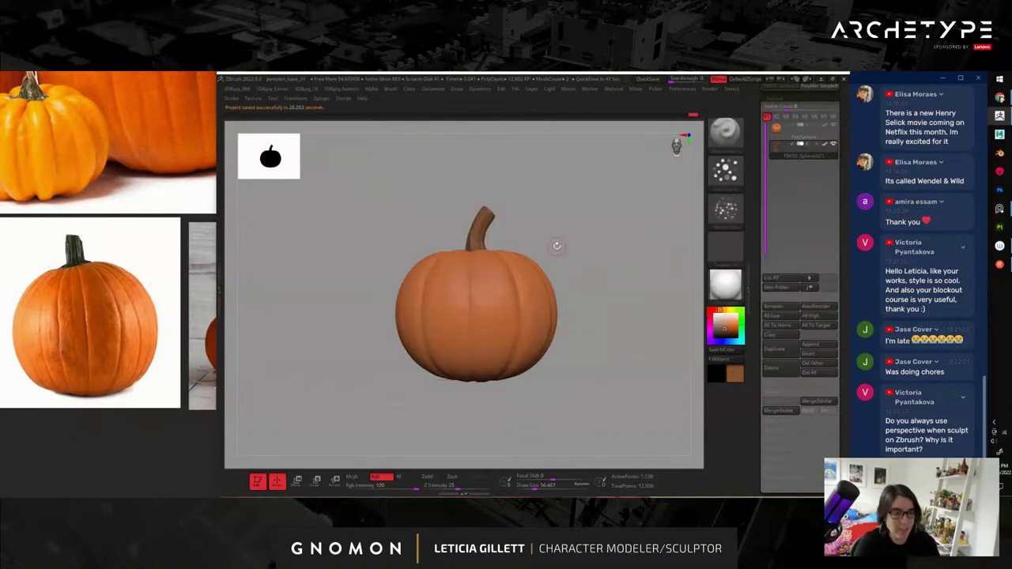
{"action": "mouse_move", "coordinate": [626, 334]}
{"action": "left_mouse_down"}
{"action": "mouse_move", "coordinate": [664, 335]}
{"action": "mouse_move", "coordinate": [628, 353]}
{"action": "mouse_move", "coordinate": [635, 324]}
{"action": "mouse_move", "coordinate": [648, 323]}
{"action": "mouse_move", "coordinate": [635, 319]}
{"action": "mouse_move", "coordinate": [629, 293]}
{"action": "mouse_move", "coordinate": [635, 311]}
{"action": "mouse_move", "coordinate": [619, 331]}
{"action": "left_mouse_up"}
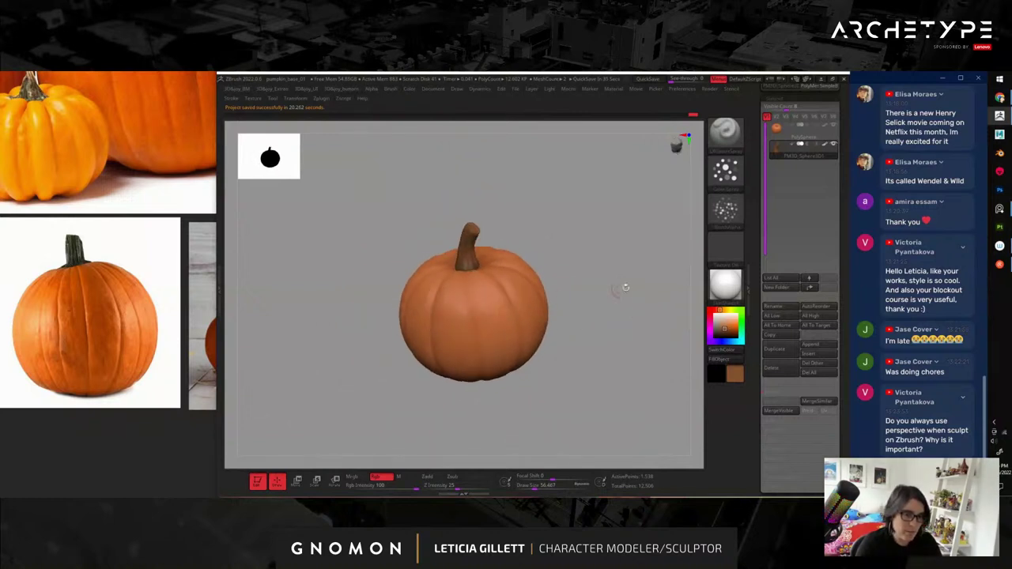
- Select the pumpkin body and subdivide its mesh twice, checking the density with the wireframe
{"action": "left_click_drag", "start_coordinate": [611, 293], "coordinate": [623, 331], "text": "alt"}
{"action": "left_click", "coordinate": [514, 329], "text": "alt"}
{"action": "mouse_move", "coordinate": [676, 283]}
{"action": "left_mouse_down"}
{"action": "mouse_move", "coordinate": [670, 346]}
{"action": "mouse_move", "coordinate": [700, 329]}
{"action": "mouse_move", "coordinate": [658, 371]}
{"action": "mouse_move", "coordinate": [676, 322]}
{"action": "mouse_move", "coordinate": [669, 290]}
{"action": "mouse_move", "coordinate": [666, 332]}
{"action": "mouse_move", "coordinate": [657, 303]}
{"action": "mouse_move", "coordinate": [668, 289]}
{"action": "mouse_move", "coordinate": [663, 310]}
{"action": "mouse_move", "coordinate": [672, 316]}
{"action": "mouse_move", "coordinate": [671, 290]}
{"action": "mouse_move", "coordinate": [596, 312]}
{"action": "mouse_move", "coordinate": [626, 338]}
{"action": "mouse_move", "coordinate": [638, 391]}
{"action": "mouse_move", "coordinate": [651, 346]}
{"action": "mouse_move", "coordinate": [659, 367]}
{"action": "left_mouse_up"}
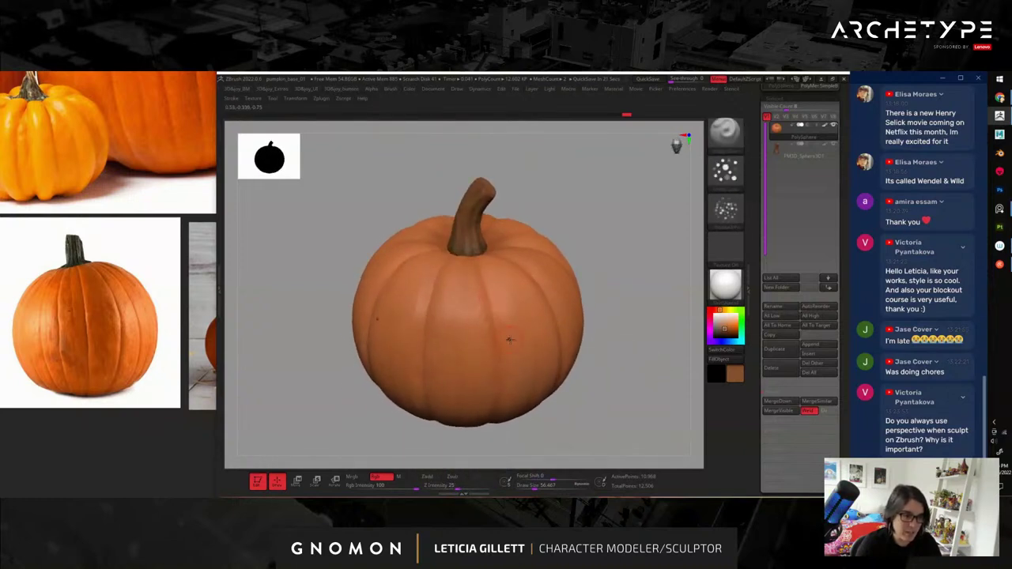
{"action": "key", "text": "ctrl+d"}
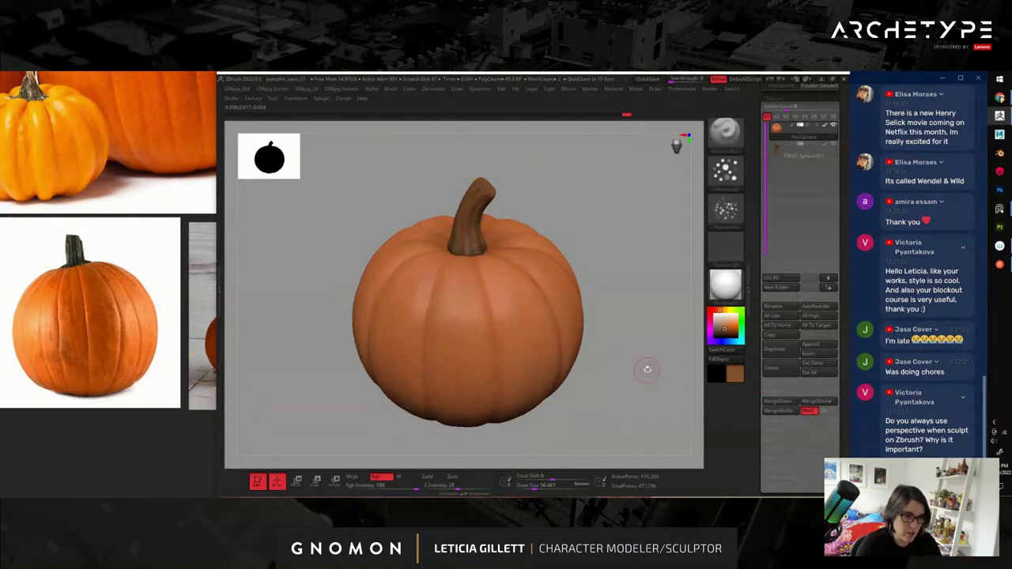
{"action": "key", "text": "shift+f"}
{"action": "mouse_move", "coordinate": [644, 366]}
{"action": "left_mouse_down"}
{"action": "mouse_move", "coordinate": [671, 339]}
{"action": "mouse_move", "coordinate": [648, 356]}
{"action": "mouse_move", "coordinate": [666, 351]}
{"action": "mouse_move", "coordinate": [637, 321]}
{"action": "mouse_move", "coordinate": [625, 369]}
{"action": "mouse_move", "coordinate": [600, 334]}
{"action": "left_mouse_up"}
{"action": "key", "text": "shift+f"}
{"action": "key", "text": "f"}
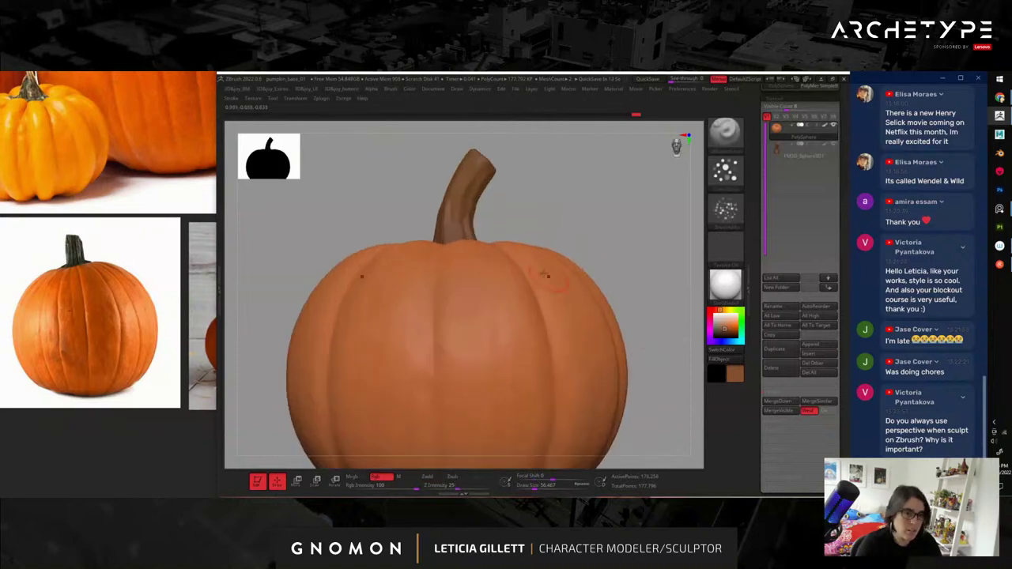
- Select the stem and subdivide its mesh once
{"action": "left_click", "coordinate": [449, 209], "text": "alt"}
{"action": "key", "text": "ctrl+d"}
{"action": "mouse_move", "coordinate": [627, 242]}
{"action": "left_mouse_down"}
{"action": "mouse_move", "coordinate": [588, 260]}
{"action": "mouse_move", "coordinate": [633, 313]}
{"action": "mouse_move", "coordinate": [610, 351]}
{"action": "mouse_move", "coordinate": [662, 310]}
{"action": "mouse_move", "coordinate": [662, 335]}
{"action": "mouse_move", "coordinate": [668, 324]}
{"action": "left_mouse_up"}
- Copy the pumpkin tool, paste it as a duplicate, and make the duplicate the active tool
{"action": "left_click_drag", "start_coordinate": [755, 167], "coordinate": [756, 287]}
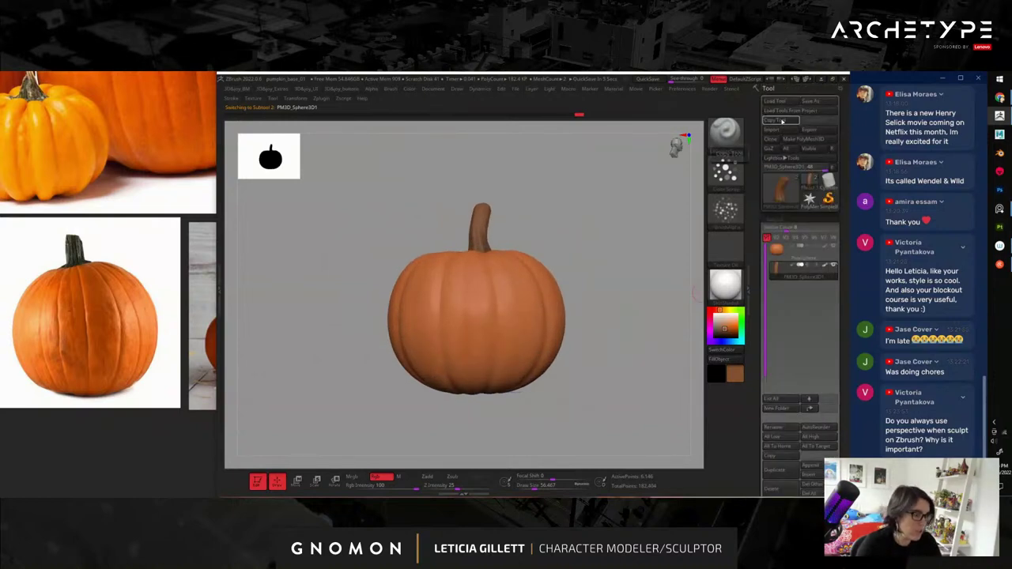
{"action": "left_click", "coordinate": [809, 122]}
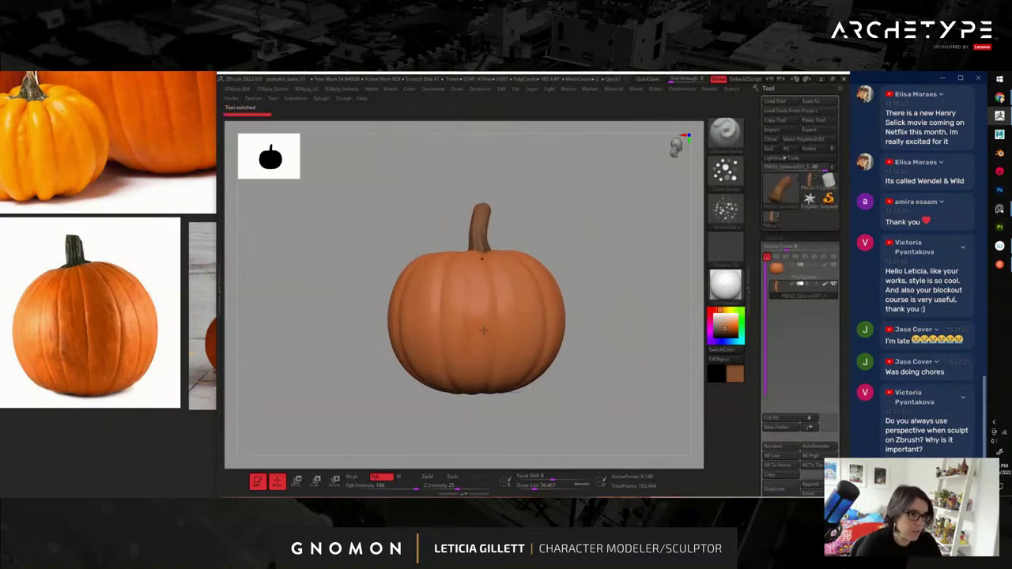
{"action": "mouse_move", "coordinate": [638, 299]}
{"action": "left_mouse_down"}
{"action": "mouse_move", "coordinate": [606, 324]}
{"action": "mouse_move", "coordinate": [624, 364]}
{"action": "mouse_move", "coordinate": [640, 314]}
{"action": "left_mouse_up"}
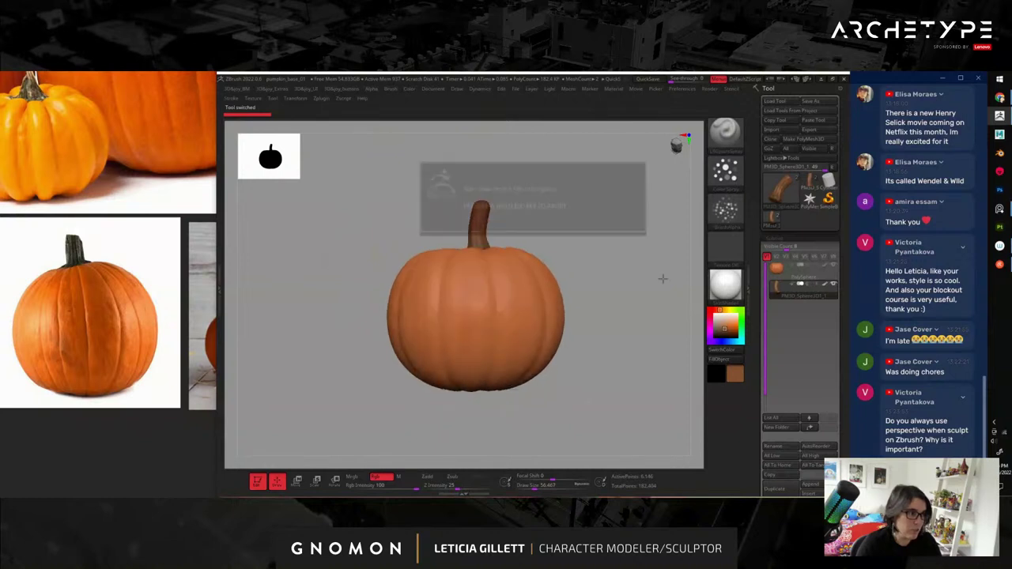
{"action": "left_click", "coordinate": [809, 183]}
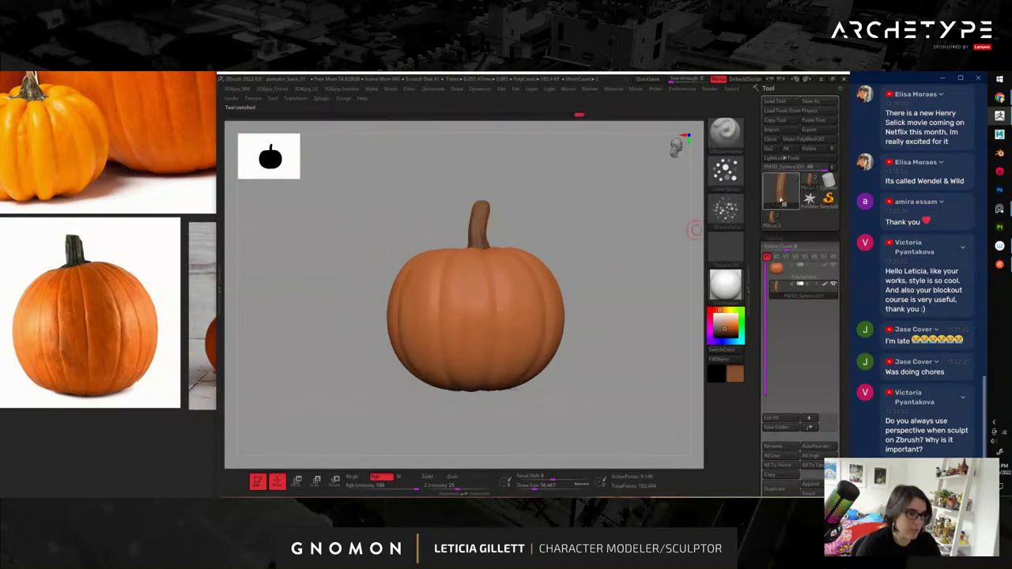
{"action": "left_click_drag", "start_coordinate": [626, 231], "coordinate": [627, 275]}
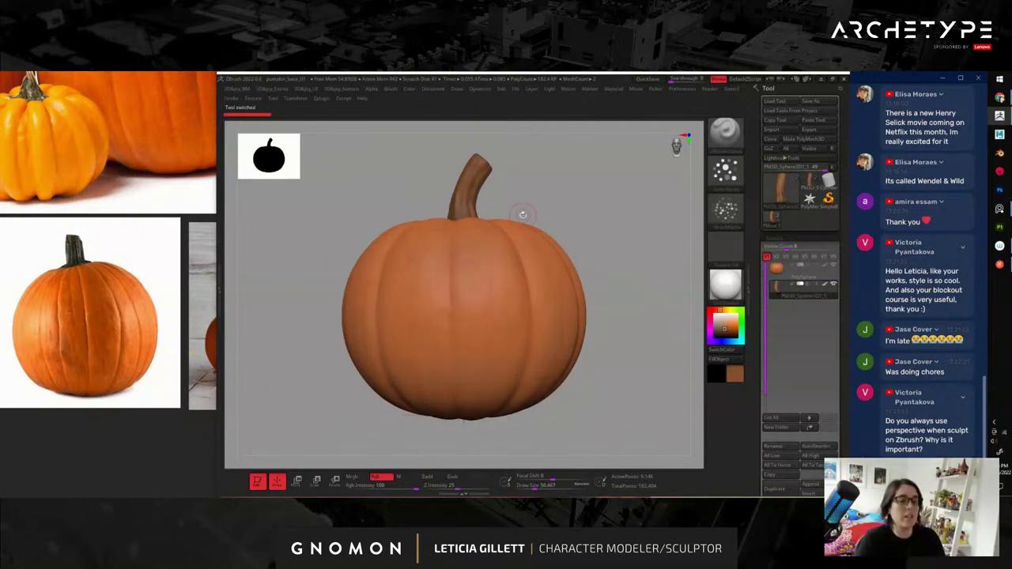
- Select the pumpkin body and mask two symmetrical oval eyes on its upper front
{"action": "left_click_drag", "start_coordinate": [560, 227], "coordinate": [544, 289]}
{"action": "left_click_drag", "start_coordinate": [593, 259], "coordinate": [494, 283]}
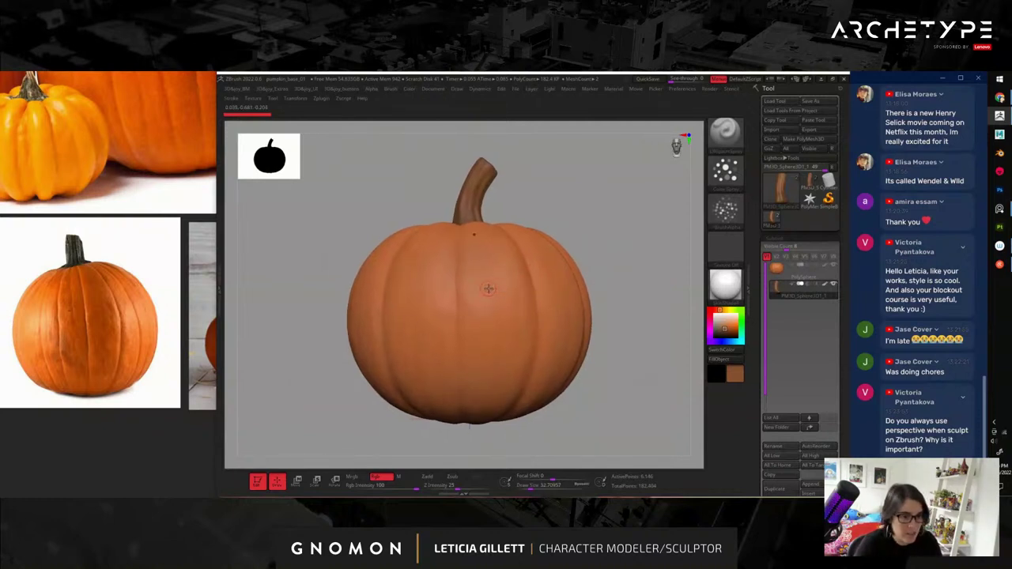
{"action": "left_click", "coordinate": [488, 287], "text": "alt"}
{"action": "left_click_drag", "start_coordinate": [502, 281], "coordinate": [504, 280]}
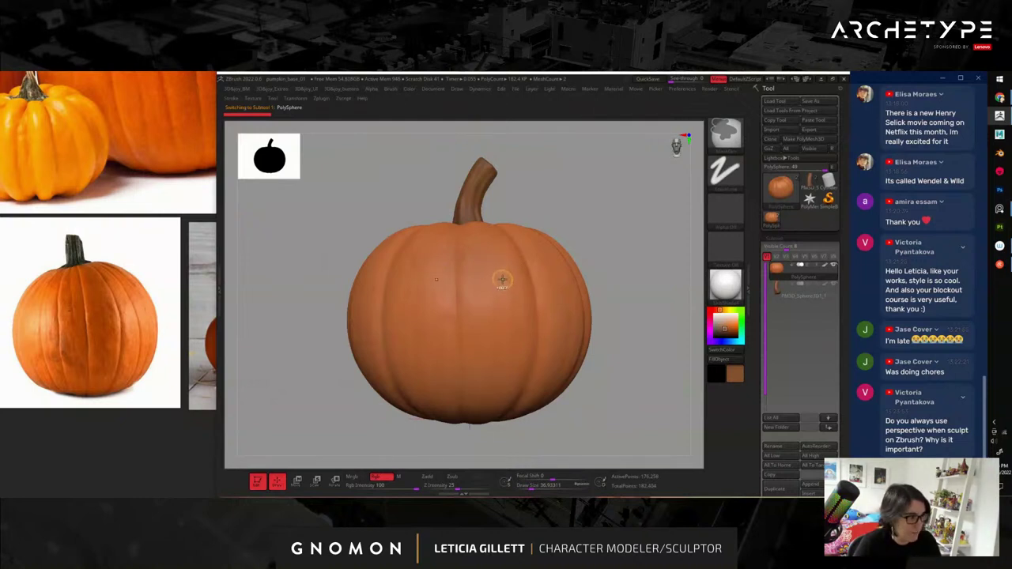
{"action": "mouse_move", "coordinate": [501, 280]}
{"action": "left_mouse_down"}
{"action": "mouse_move", "coordinate": [503, 294]}
{"action": "mouse_move", "coordinate": [500, 270]}
{"action": "left_mouse_up"}
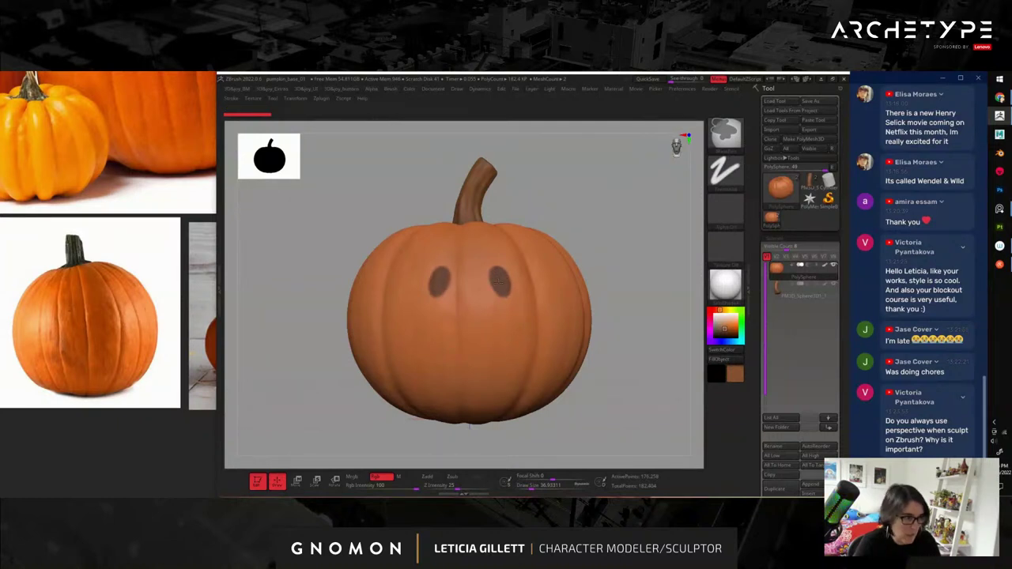
- Try masking a wide open smile below the eyes with a slightly smaller brush
{"action": "key", "text": "b"}
{"action": "key", "text": "s"}
{"action": "key", "text": "p"}
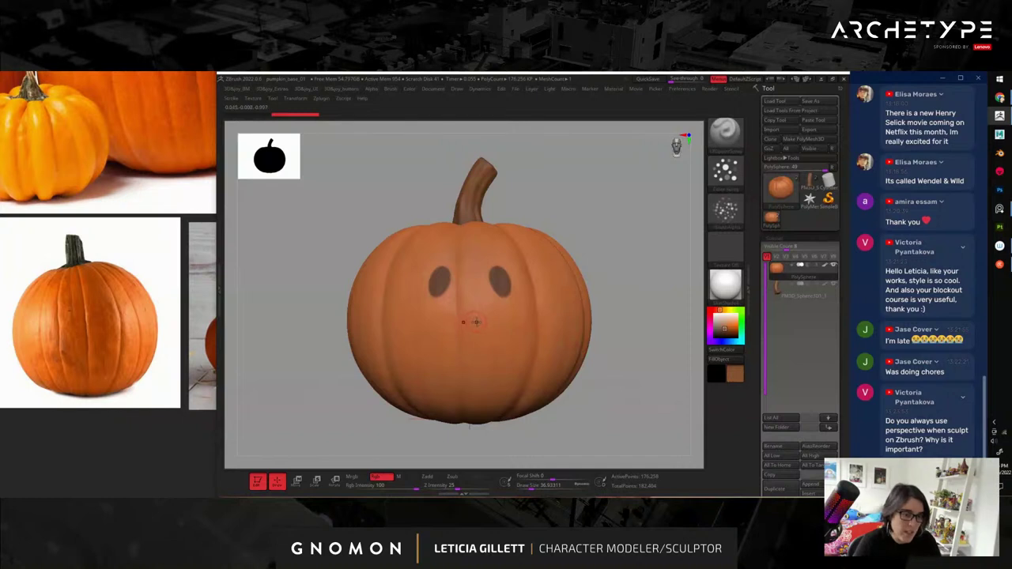
{"action": "key", "text": "s"}
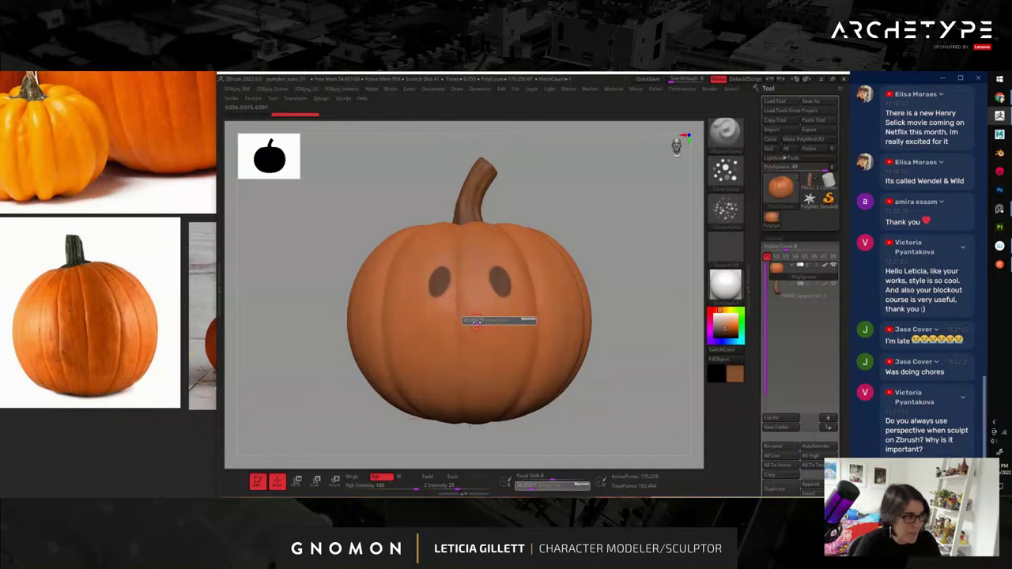
{"action": "left_click_drag", "start_coordinate": [477, 322], "coordinate": [476, 322]}
{"action": "left_click_drag", "start_coordinate": [644, 267], "coordinate": [646, 277], "text": "alt"}
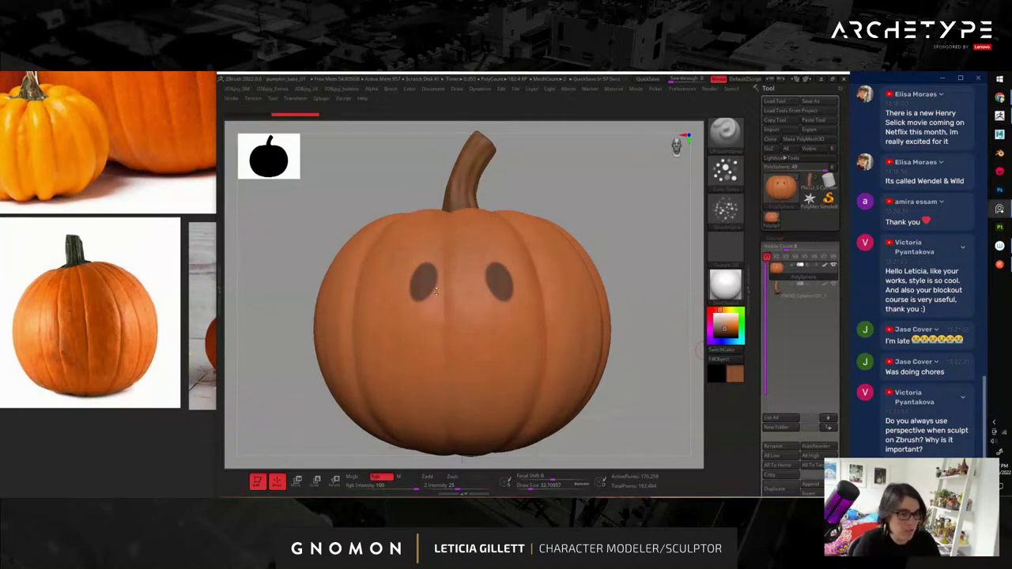
{"action": "left_click_drag", "start_coordinate": [630, 204], "coordinate": [629, 203], "text": "alt"}
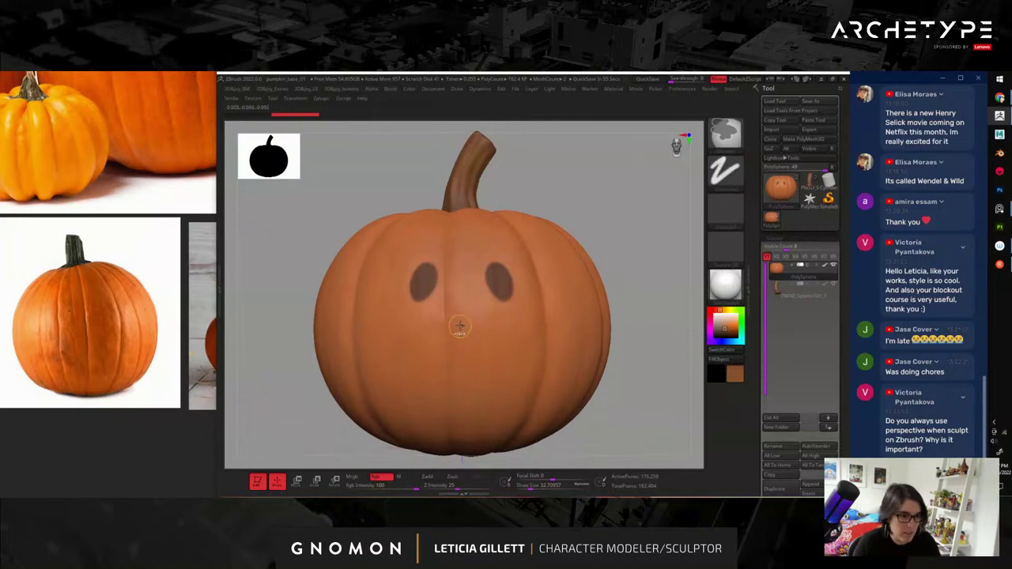
{"action": "mouse_move", "coordinate": [459, 325]}
{"action": "left_mouse_down"}
{"action": "mouse_move", "coordinate": [495, 325]}
{"action": "mouse_move", "coordinate": [482, 352]}
{"action": "mouse_move", "coordinate": [465, 361]}
{"action": "mouse_move", "coordinate": [457, 345]}
{"action": "mouse_move", "coordinate": [487, 349]}
{"action": "left_mouse_up"}
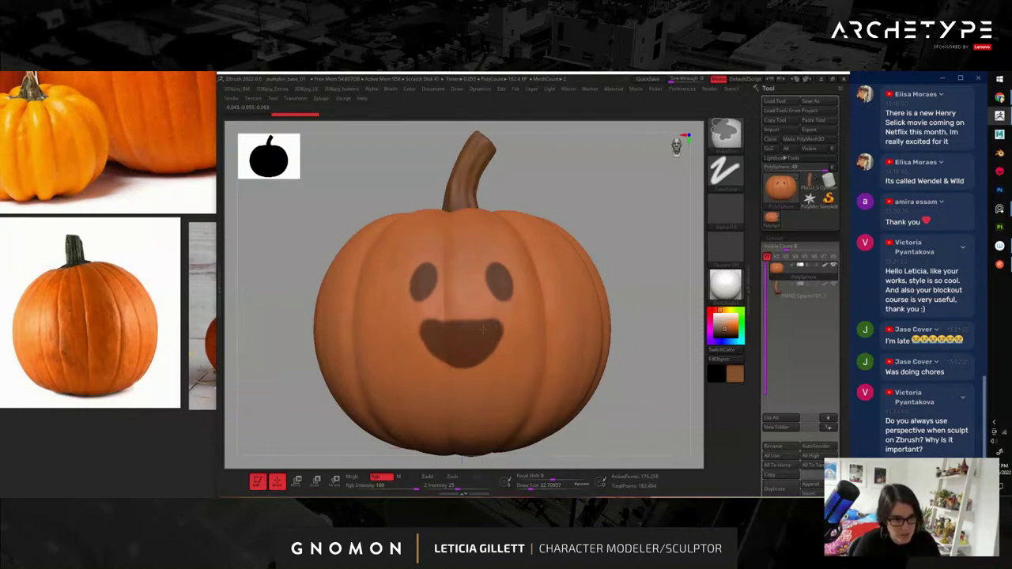
{"action": "key", "text": "ctrl+shift+z"}
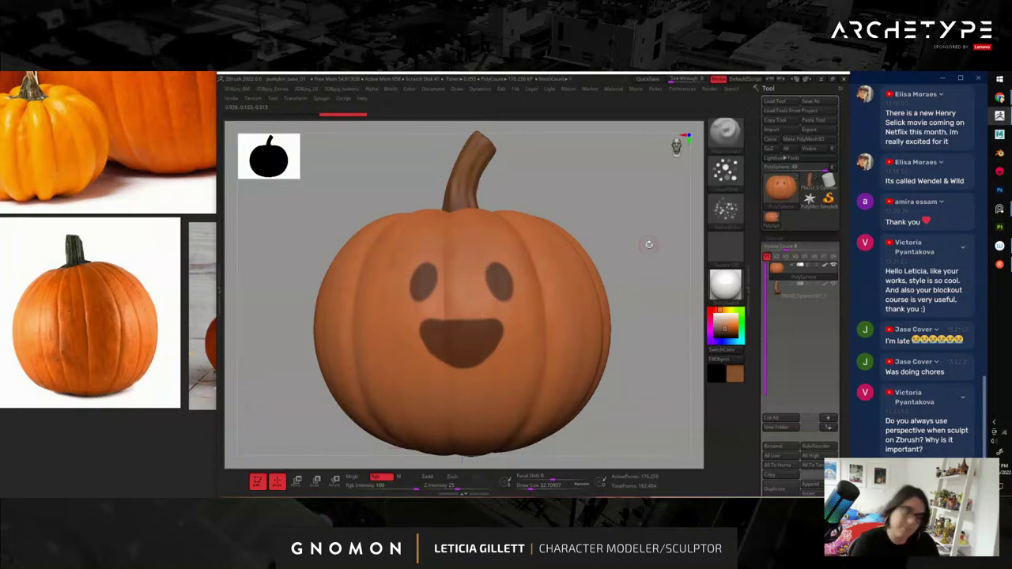
{"action": "key", "text": "ctrl+z"}
{"action": "key", "text": "ctrl+z"}
{"action": "key", "text": "ctrl+z"}
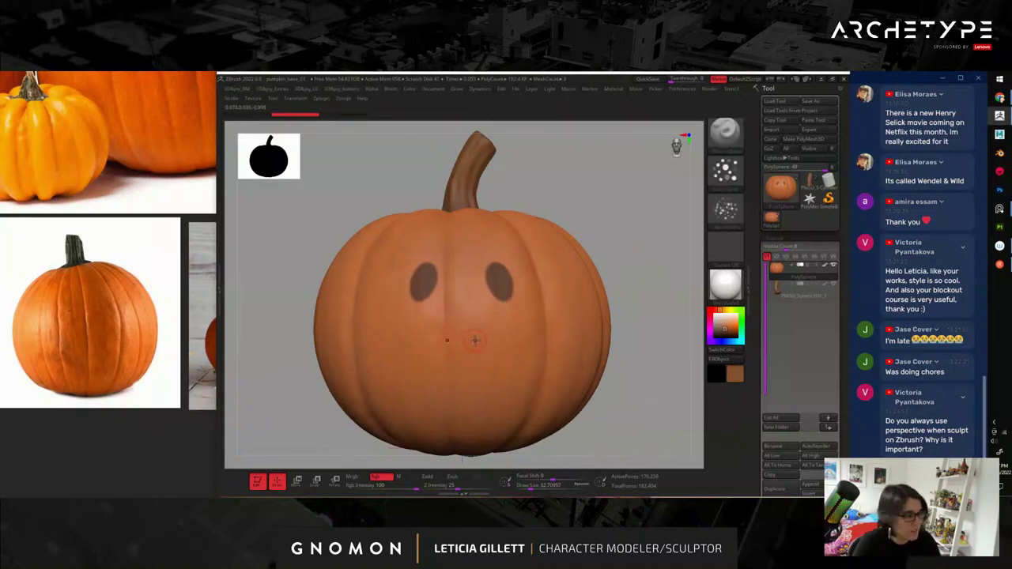
- Try masking a different mouth shape that starts wider below the eyes
{"action": "key", "text": "b"}
{"action": "key", "text": "s"}
{"action": "key", "text": "t"}
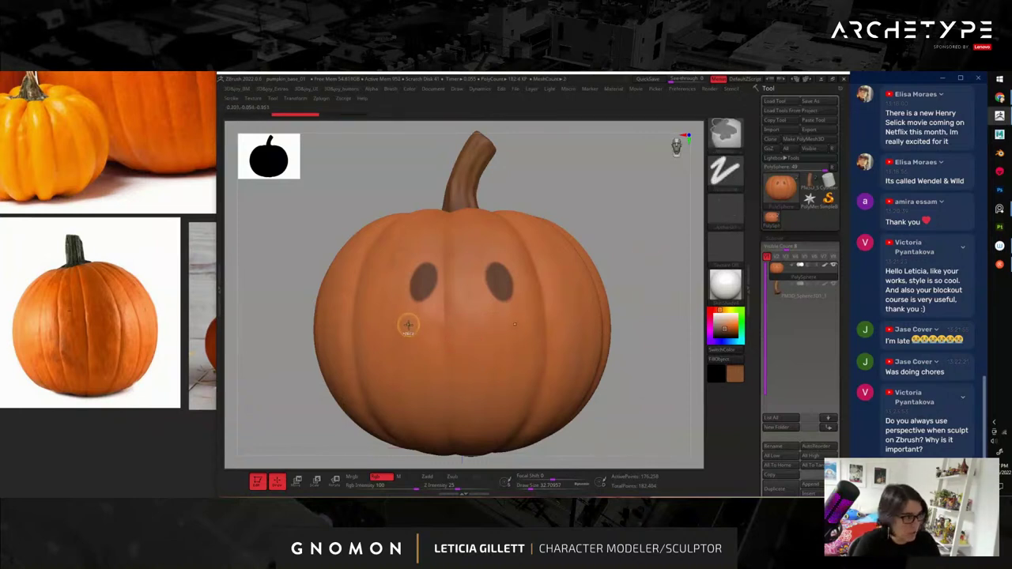
{"action": "mouse_move", "coordinate": [407, 322]}
{"action": "left_mouse_down"}
{"action": "mouse_move", "coordinate": [431, 349]}
{"action": "mouse_move", "coordinate": [429, 330]}
{"action": "mouse_move", "coordinate": [462, 342]}
{"action": "left_mouse_up"}
{"action": "key", "text": "b"}
{"action": "key", "text": "s"}
{"action": "key", "text": "p"}
{"action": "key", "text": "ctrl+z"}
{"action": "key", "text": "ctrl+z"}
{"action": "key", "text": "ctrl+z"}
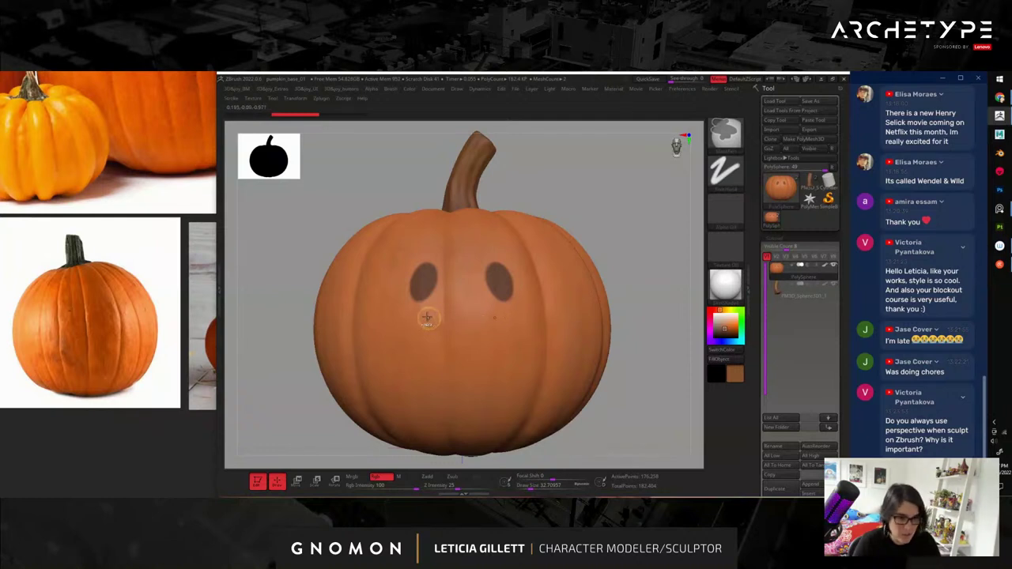
- Try masking a zigzag mouth below the eyes
{"action": "mouse_move", "coordinate": [423, 316]}
{"action": "left_mouse_down"}
{"action": "mouse_move", "coordinate": [437, 336]}
{"action": "mouse_move", "coordinate": [448, 316]}
{"action": "mouse_move", "coordinate": [459, 335]}
{"action": "left_mouse_up"}
{"action": "key", "text": "ctrl+z"}
{"action": "key", "text": "ctrl+z"}
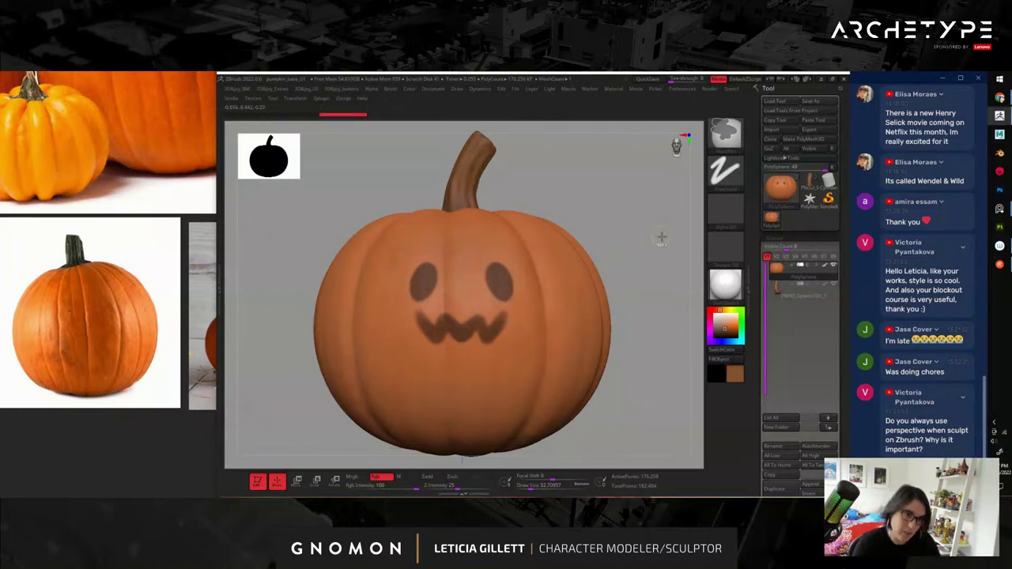
{"action": "key", "text": "ctrl+z"}
- Mask an open smiling mouth below the eyes, clean its edge, and erase a tooth notch from the upper edge
{"action": "mouse_move", "coordinate": [435, 316]}
{"action": "left_mouse_down"}
{"action": "mouse_move", "coordinate": [460, 318]}
{"action": "mouse_move", "coordinate": [436, 318]}
{"action": "mouse_move", "coordinate": [489, 345]}
{"action": "mouse_move", "coordinate": [463, 357]}
{"action": "mouse_move", "coordinate": [478, 328]}
{"action": "mouse_move", "coordinate": [430, 362]}
{"action": "mouse_move", "coordinate": [456, 367]}
{"action": "mouse_move", "coordinate": [498, 342]}
{"action": "mouse_move", "coordinate": [498, 306]}
{"action": "left_mouse_up"}
{"action": "key", "text": "ctrl+z"}
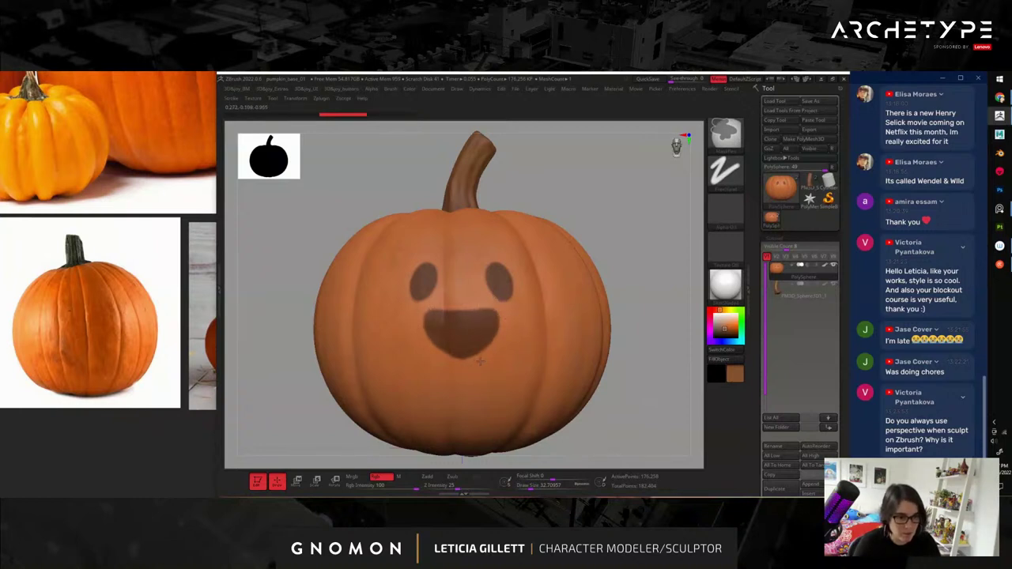
{"action": "left_click_drag", "start_coordinate": [458, 367], "coordinate": [494, 355], "text": "ctrl+alt"}
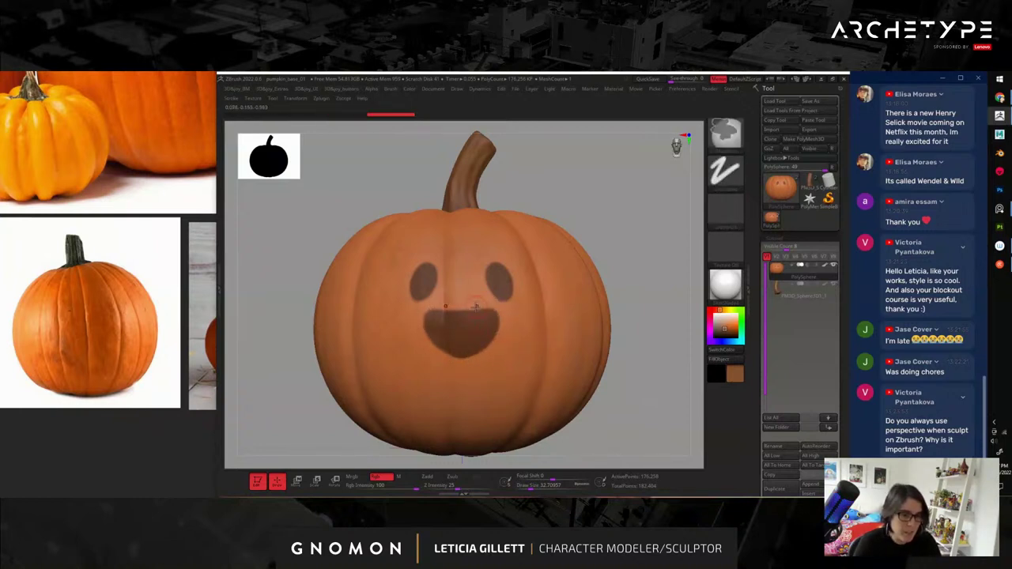
{"action": "mouse_move", "coordinate": [468, 308]}
{"action": "left_mouse_down", "text": "ctrl+alt"}
{"action": "mouse_move", "coordinate": [470, 320]}
{"action": "mouse_move", "coordinate": [476, 303]}
{"action": "left_mouse_up", "text": "ctrl+alt"}
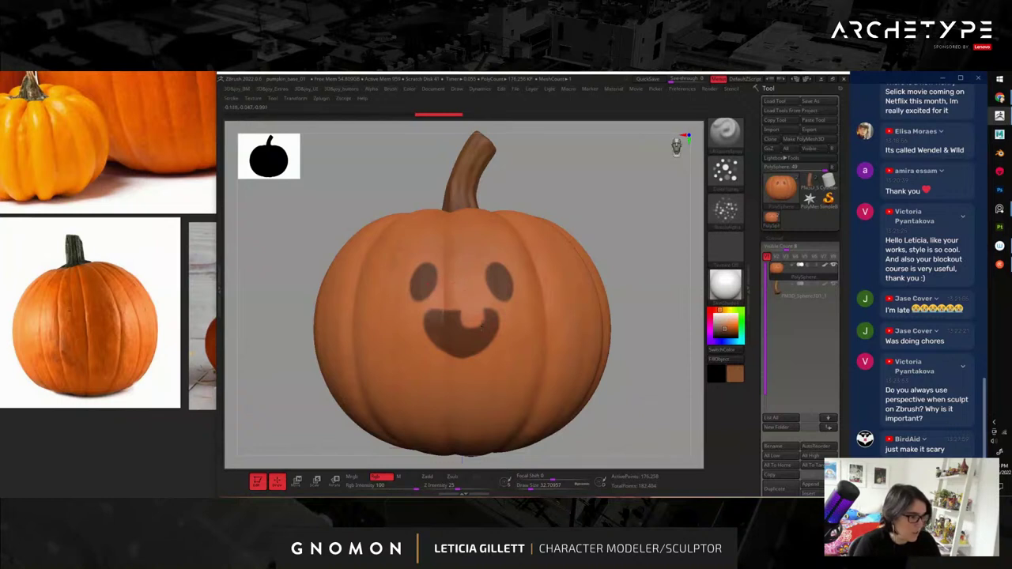
- Reduce the brush size to about 20.6 and refine the mouth mask with a squared tooth and sharper corners
{"action": "key", "text": "s"}
{"action": "left_click_drag", "start_coordinate": [477, 319], "coordinate": [474, 319]}
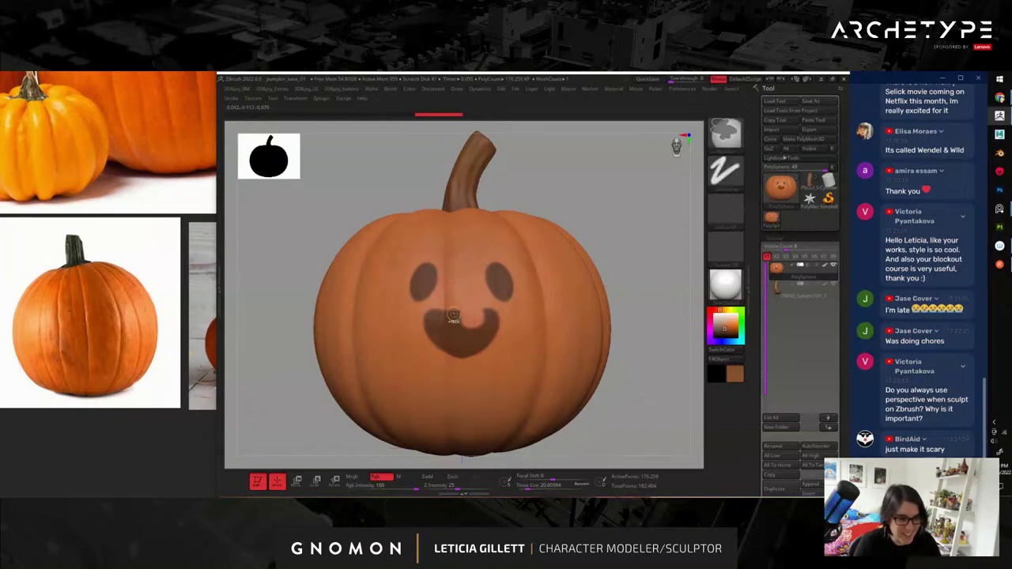
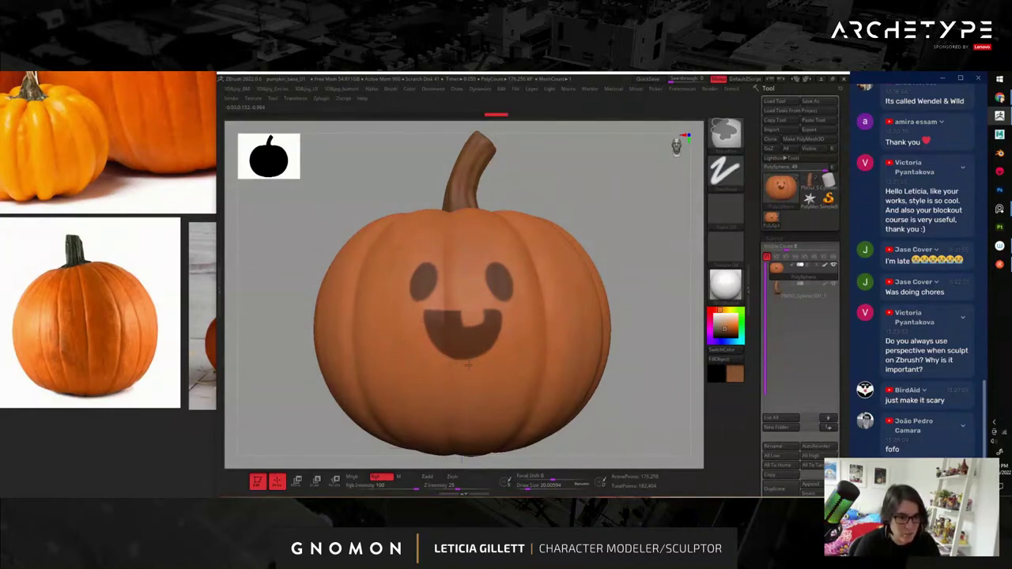
{"action": "mouse_move", "coordinate": [667, 305]}
{"action": "left_mouse_down", "text": "alt"}
{"action": "mouse_move", "coordinate": [583, 258]}
{"action": "mouse_move", "coordinate": [620, 293]}
{"action": "mouse_move", "coordinate": [559, 275]}
{"action": "left_mouse_up", "text": "alt"}
{"action": "right_click_drag", "start_coordinate": [559, 275], "coordinate": [489, 318]}
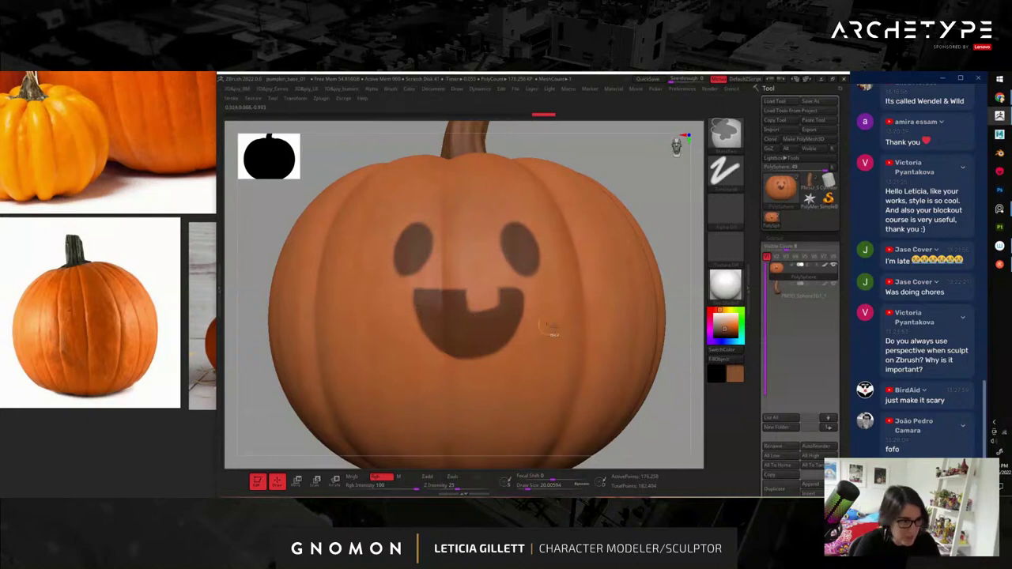
{"action": "mouse_move", "coordinate": [644, 417]}
{"action": "left_mouse_down", "text": "alt"}
{"action": "mouse_move", "coordinate": [655, 411]}
{"action": "mouse_move", "coordinate": [646, 375]}
{"action": "mouse_move", "coordinate": [663, 396]}
{"action": "left_mouse_up", "text": "alt"}
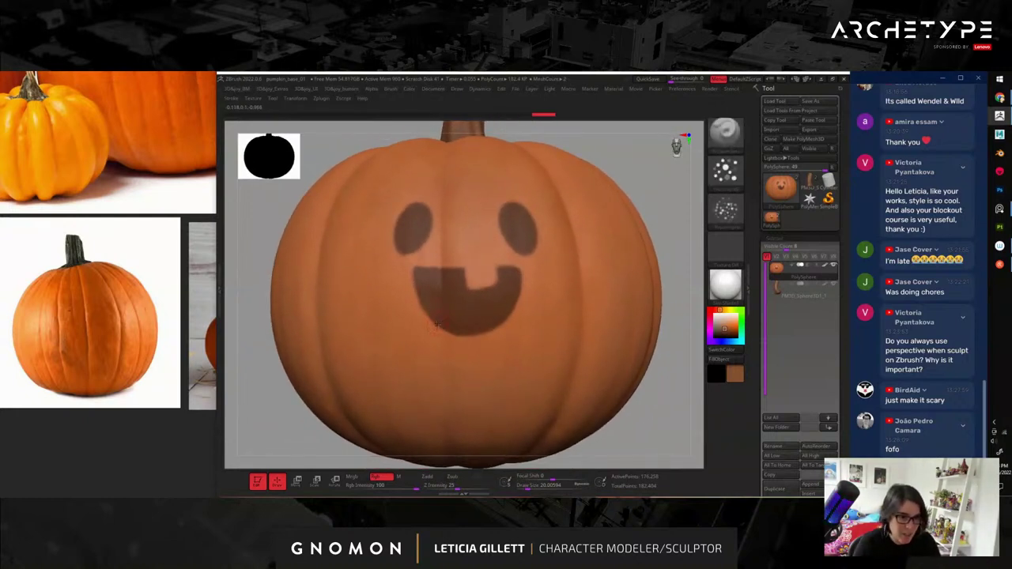
{"action": "left_click_drag", "start_coordinate": [656, 392], "coordinate": [522, 352], "text": "alt"}
- Invert the mask so the whole pumpkin body except the eyes and mouth is masked
{"action": "left_click_drag", "start_coordinate": [598, 415], "coordinate": [642, 380]}
{"action": "left_click_drag", "start_coordinate": [755, 388], "coordinate": [755, 311]}
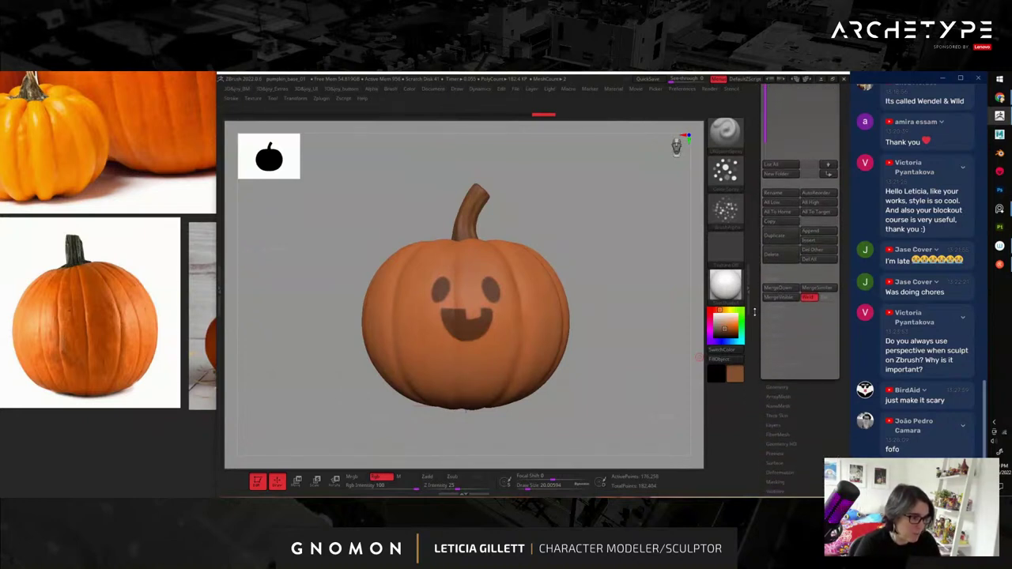
{"action": "left_click", "coordinate": [606, 256], "text": "ctrl"}
{"action": "left_click_drag", "start_coordinate": [667, 305], "coordinate": [696, 325]}
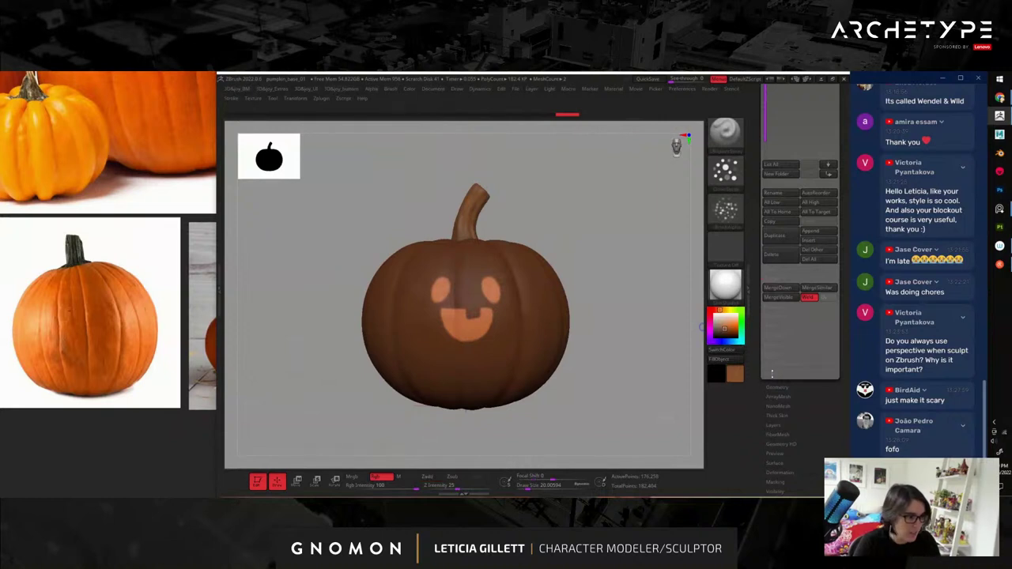
- Preview an extraction of the masked pumpkin body with a thickness of 0.02
{"action": "left_click", "coordinate": [771, 372]}
{"action": "left_click_drag", "start_coordinate": [756, 320], "coordinate": [756, 313]}
{"action": "left_click_drag", "start_coordinate": [647, 317], "coordinate": [660, 321], "text": "alt"}
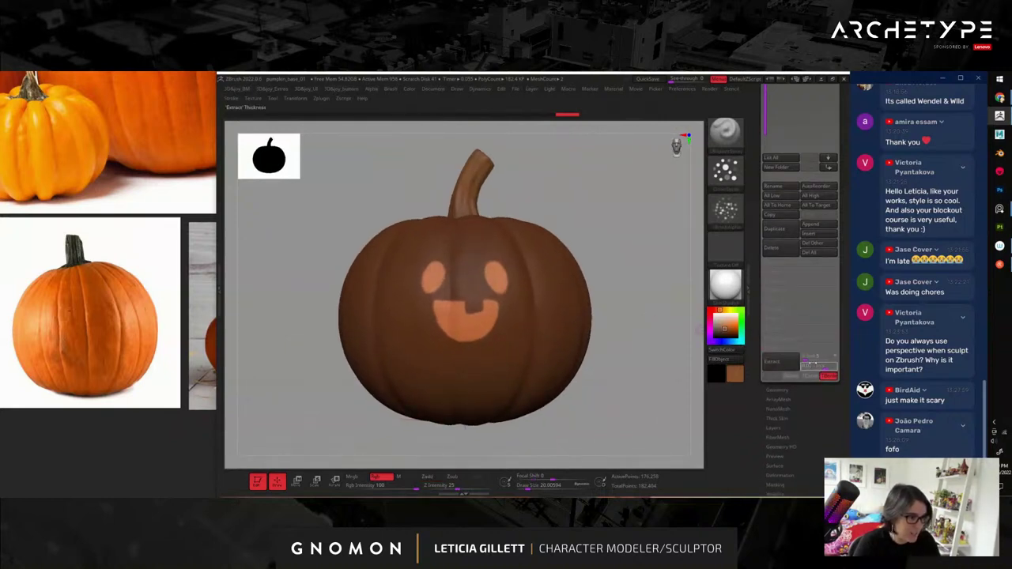
{"action": "left_click", "coordinate": [780, 365]}
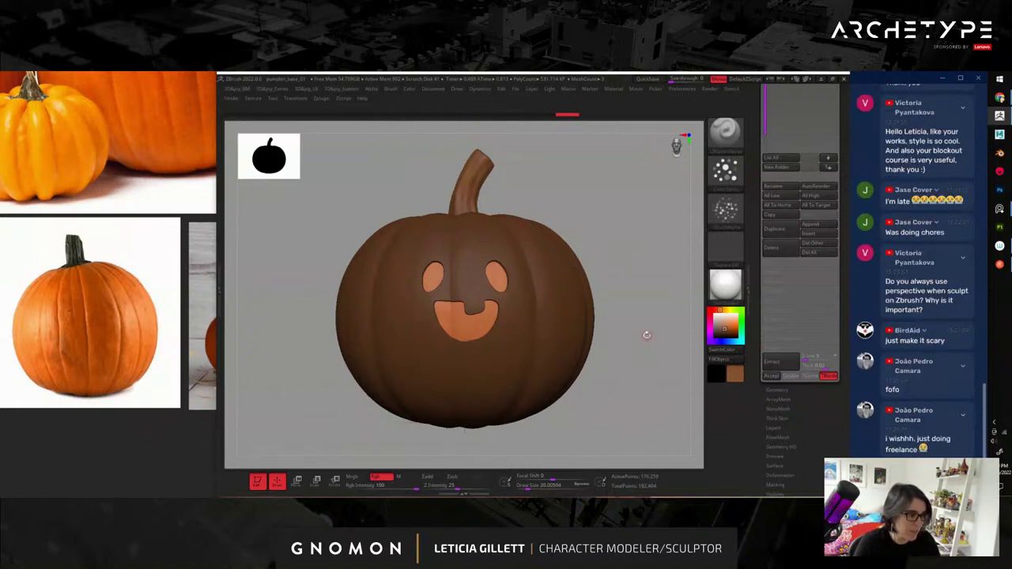
{"action": "left_click_drag", "start_coordinate": [641, 338], "coordinate": [687, 353]}
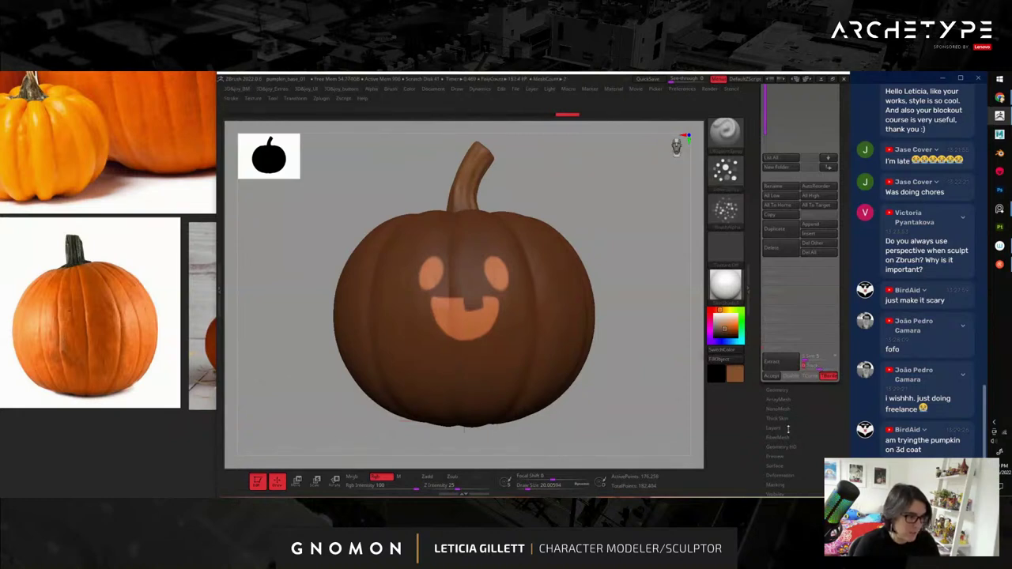
- Extract the masked pumpkin body with zero thickness and accept it as a new subtool
{"action": "left_click", "coordinate": [780, 370]}
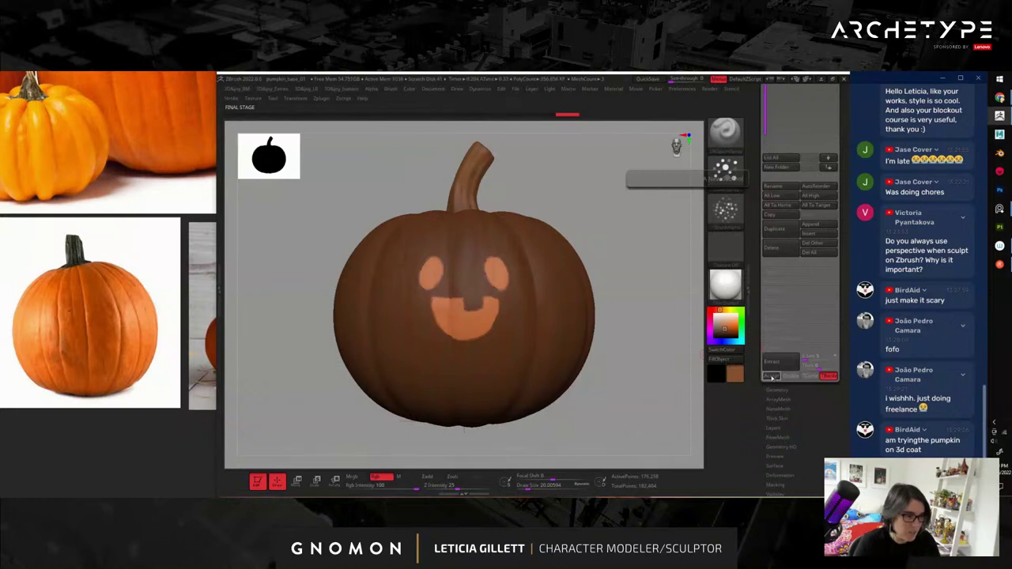
{"action": "key", "text": "ctrl+q"}
{"action": "mouse_move", "coordinate": [631, 296]}
{"action": "left_mouse_down"}
{"action": "mouse_move", "coordinate": [654, 286]}
{"action": "mouse_move", "coordinate": [617, 312]}
{"action": "mouse_move", "coordinate": [643, 272]}
{"action": "mouse_move", "coordinate": [619, 282]}
{"action": "mouse_move", "coordinate": [625, 273]}
{"action": "mouse_move", "coordinate": [648, 296]}
{"action": "mouse_move", "coordinate": [637, 296]}
{"action": "mouse_move", "coordinate": [664, 350]}
{"action": "mouse_move", "coordinate": [656, 329]}
{"action": "mouse_move", "coordinate": [669, 315]}
{"action": "mouse_move", "coordinate": [657, 332]}
{"action": "mouse_move", "coordinate": [664, 348]}
{"action": "mouse_move", "coordinate": [645, 300]}
{"action": "mouse_move", "coordinate": [656, 289]}
{"action": "mouse_move", "coordinate": [696, 335]}
{"action": "mouse_move", "coordinate": [658, 300]}
{"action": "mouse_move", "coordinate": [682, 432]}
{"action": "mouse_move", "coordinate": [769, 394]}
{"action": "left_mouse_up"}
{"action": "mouse_move", "coordinate": [618, 316]}
{"action": "right_mouse_down", "text": "ctrl"}
{"action": "mouse_move", "coordinate": [651, 314]}
{"action": "mouse_move", "coordinate": [664, 335]}
{"action": "mouse_move", "coordinate": [663, 369]}
{"action": "mouse_move", "coordinate": [682, 364]}
{"action": "mouse_move", "coordinate": [676, 332]}
{"action": "mouse_move", "coordinate": [654, 322]}
{"action": "right_mouse_up", "text": "ctrl"}
{"action": "left_click_drag", "start_coordinate": [653, 323], "coordinate": [653, 282]}
{"action": "left_click_drag", "start_coordinate": [762, 150], "coordinate": [764, 204]}
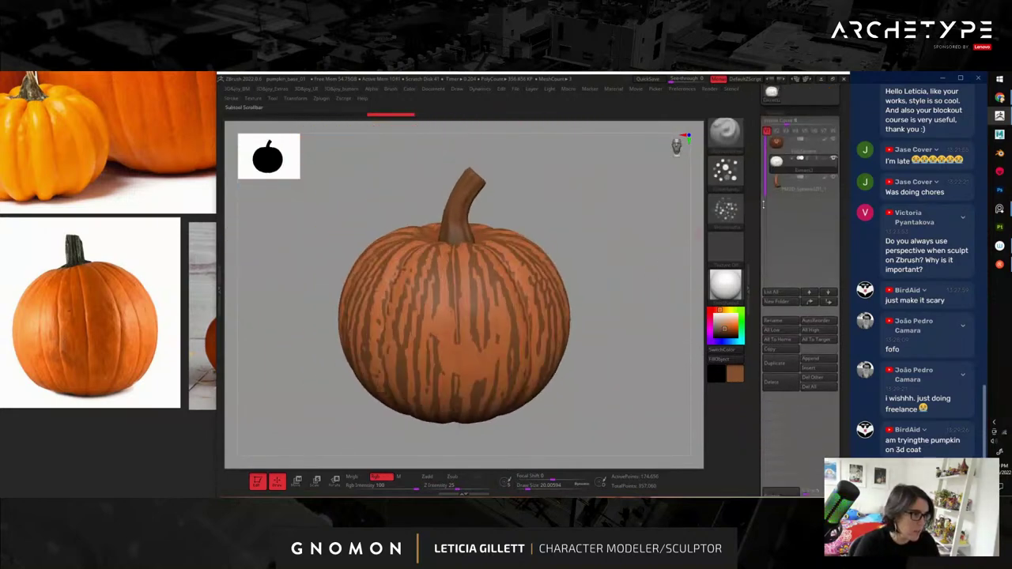
- Hide the stem and make the extracted shell the active subtool, keeping the original pumpkin body visible as the projection source
{"action": "left_click", "coordinate": [779, 145]}
{"action": "left_click_drag", "start_coordinate": [613, 280], "coordinate": [642, 296], "text": "ctrl"}
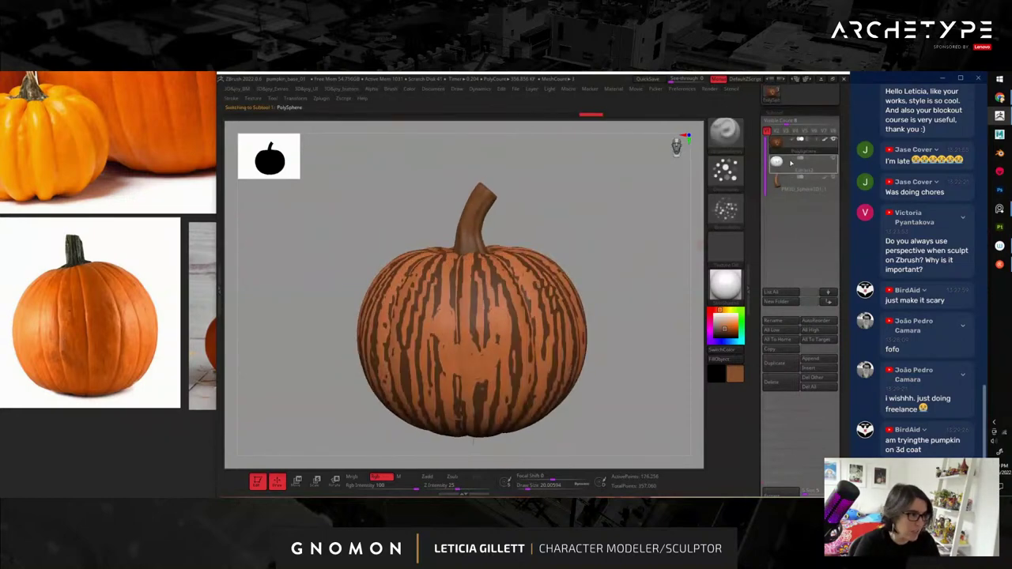
{"action": "left_click", "coordinate": [834, 178]}
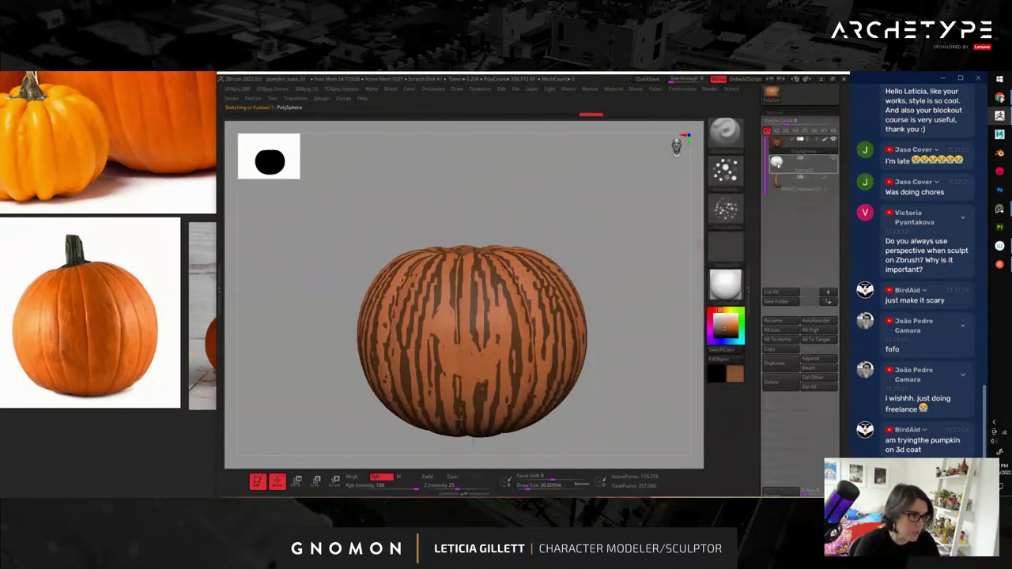
{"action": "left_click", "coordinate": [777, 165]}
{"action": "left_click_drag", "start_coordinate": [654, 321], "coordinate": [663, 328]}
{"action": "left_click_drag", "start_coordinate": [663, 327], "coordinate": [640, 296], "text": "alt"}
- Project only the color from the original pumpkin onto the extracted shell, with geometry projection off and the polypaint transfer accepted
{"action": "left_click_drag", "start_coordinate": [754, 469], "coordinate": [754, 315]}
{"action": "scroll", "coordinate": [757, 318], "scroll_direction": "up", "scroll_amount": 2}
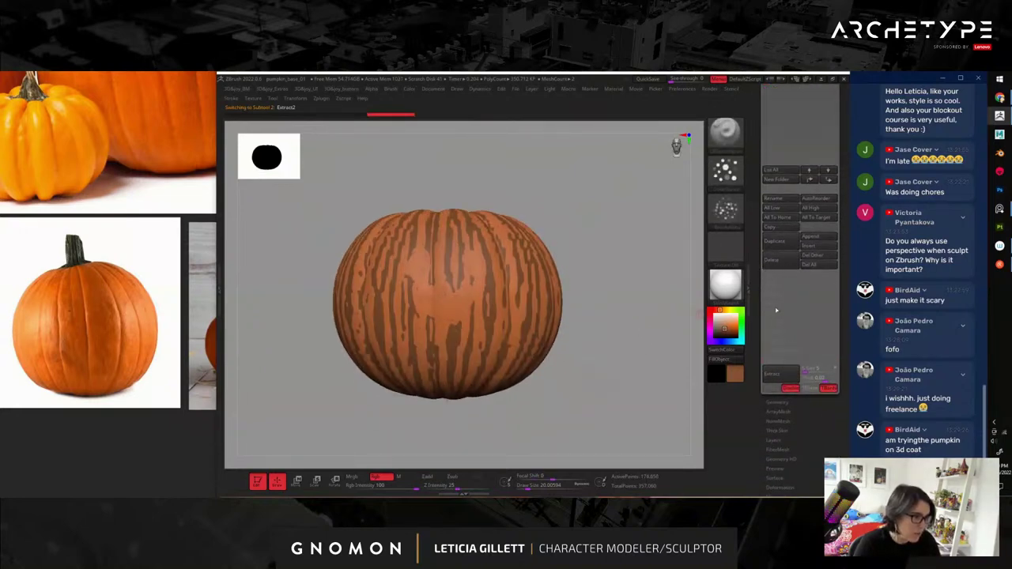
{"action": "scroll", "coordinate": [815, 308], "scroll_direction": "down", "scroll_amount": 4}
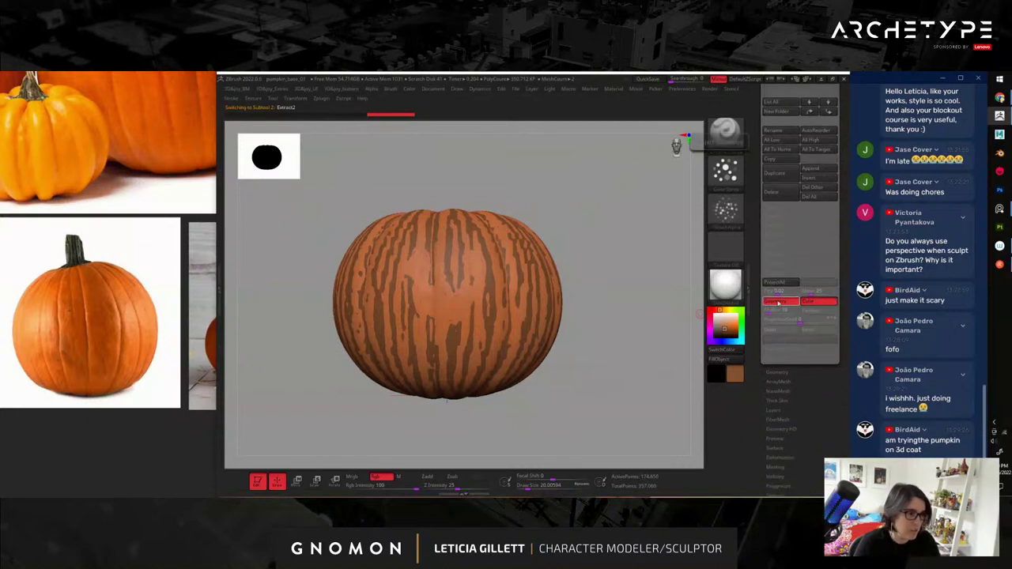
{"action": "left_click", "coordinate": [783, 306]}
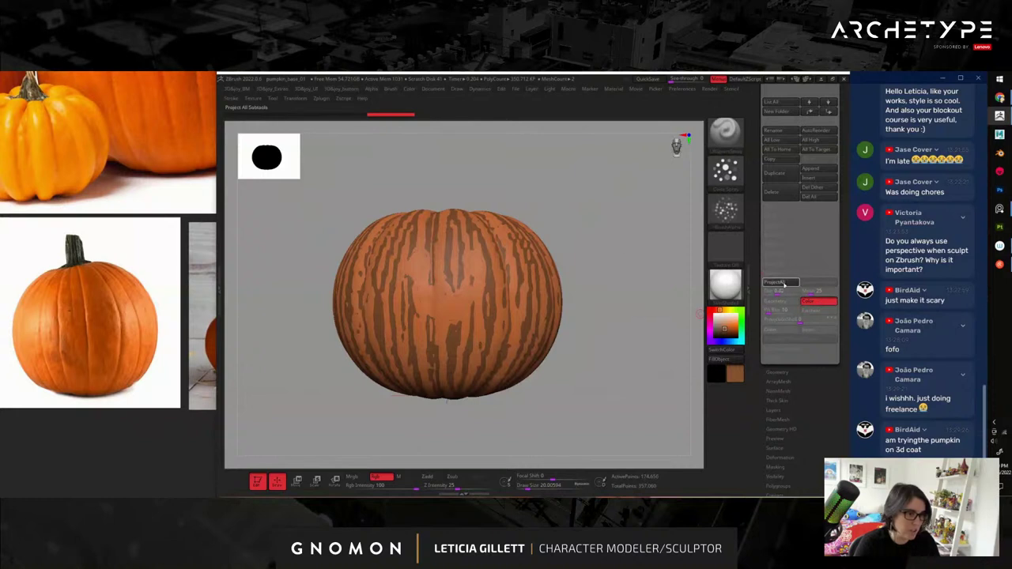
{"action": "left_click", "coordinate": [783, 284]}
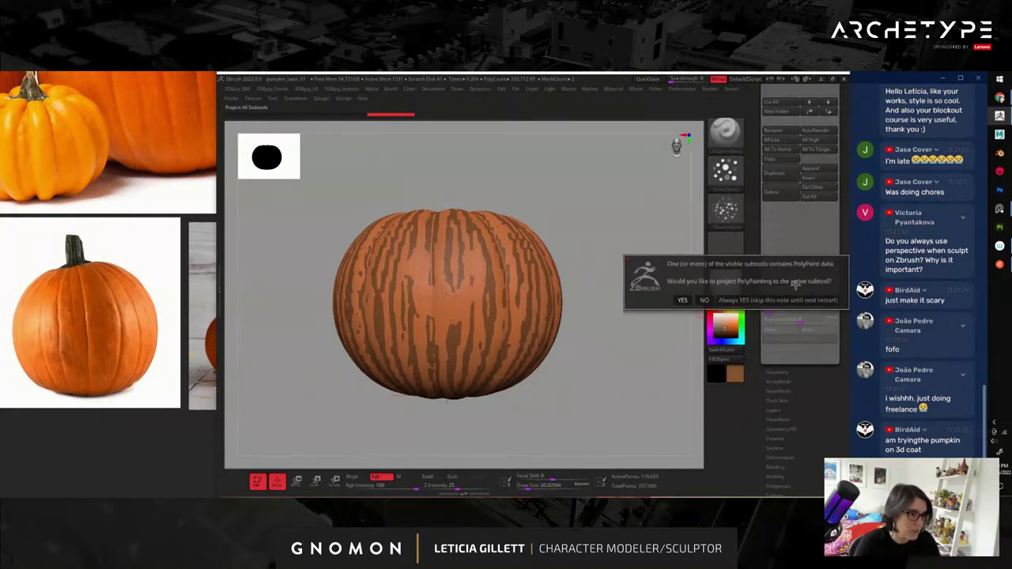
{"action": "left_click", "coordinate": [681, 300]}
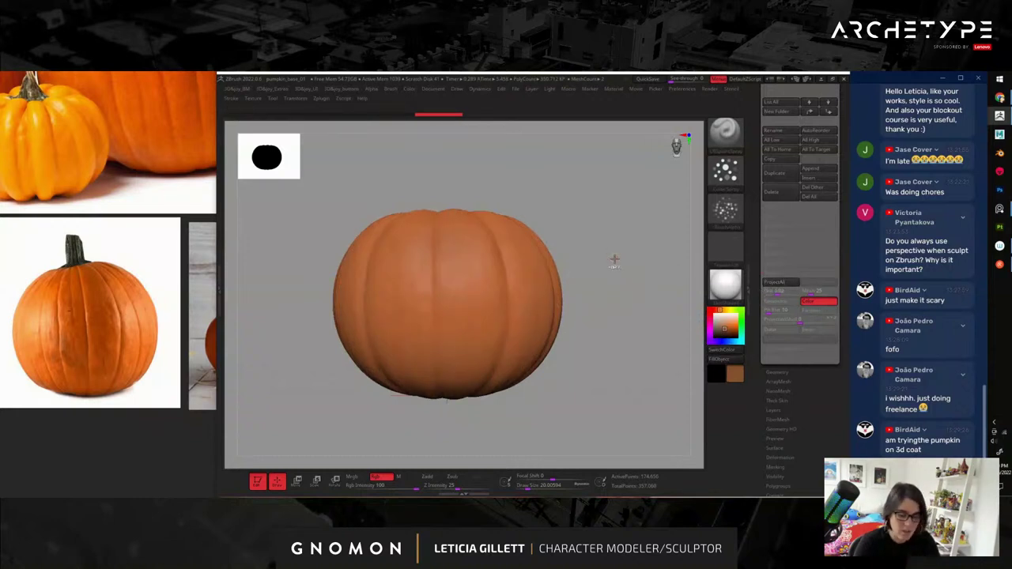
- Isolate the extracted shell, activate Dynamic Subdiv on it and add dynamic thickness around the eye and mouth openings
{"action": "key", "text": "shift+s"}
{"action": "left_click_drag", "start_coordinate": [636, 254], "coordinate": [644, 342]}
{"action": "left_click", "coordinate": [779, 371]}
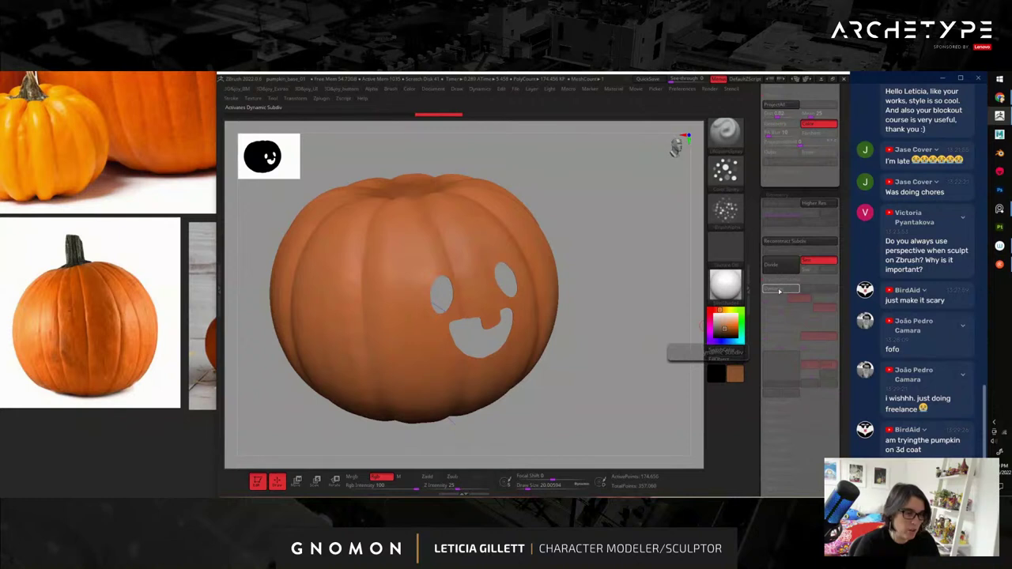
{"action": "left_click", "coordinate": [779, 291]}
{"action": "left_click_drag", "start_coordinate": [643, 300], "coordinate": [678, 324]}
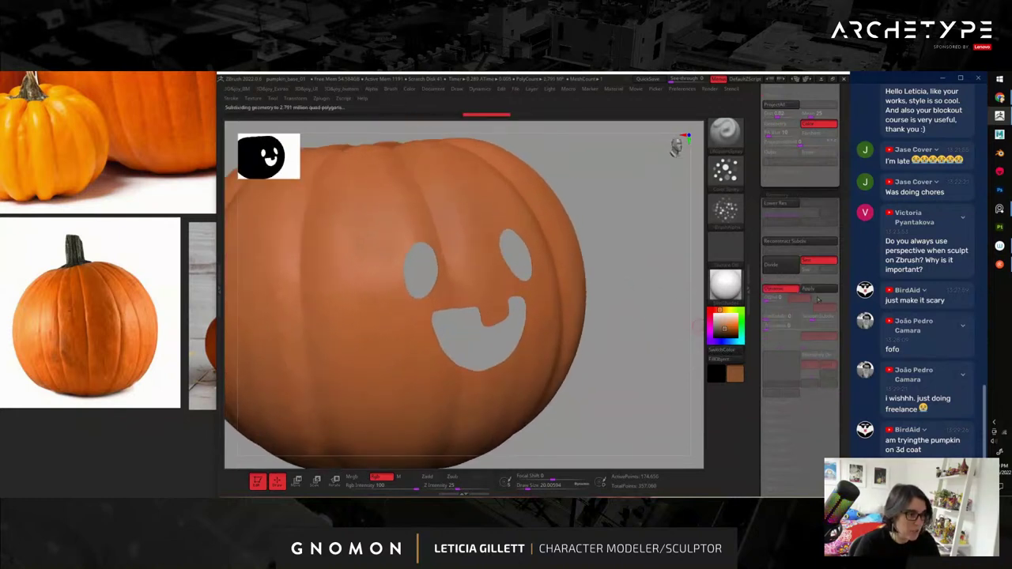
{"action": "key", "text": "shift+f"}
{"action": "key", "text": "shift+f"}
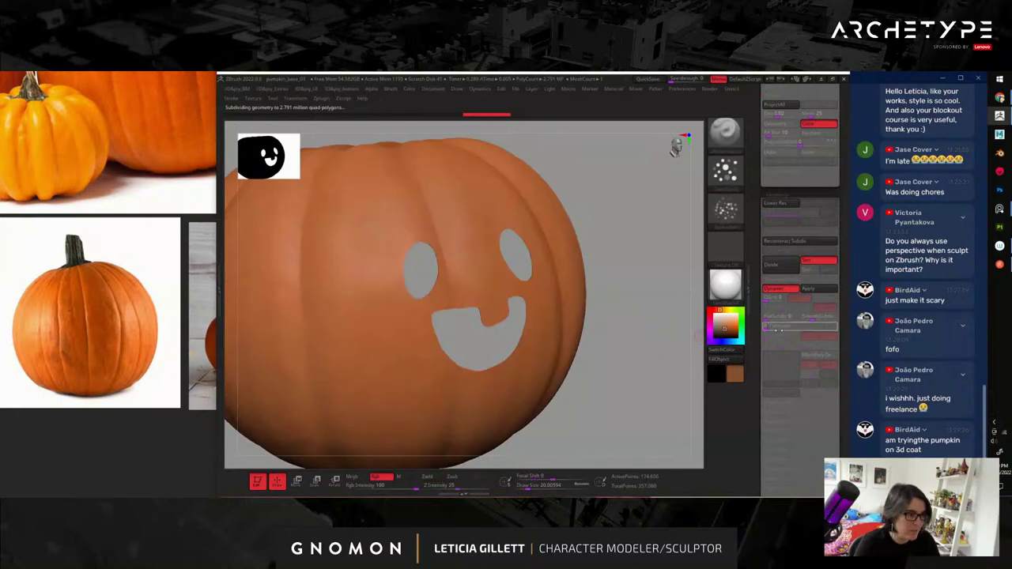
{"action": "left_click_drag", "start_coordinate": [782, 327], "coordinate": [794, 327]}
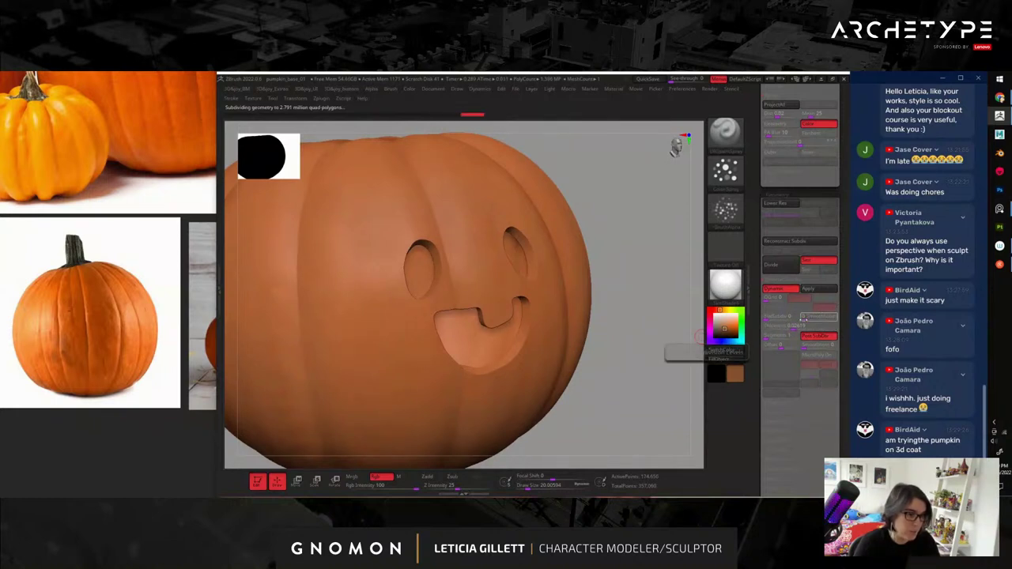
{"action": "left_click_drag", "start_coordinate": [639, 324], "coordinate": [700, 340]}
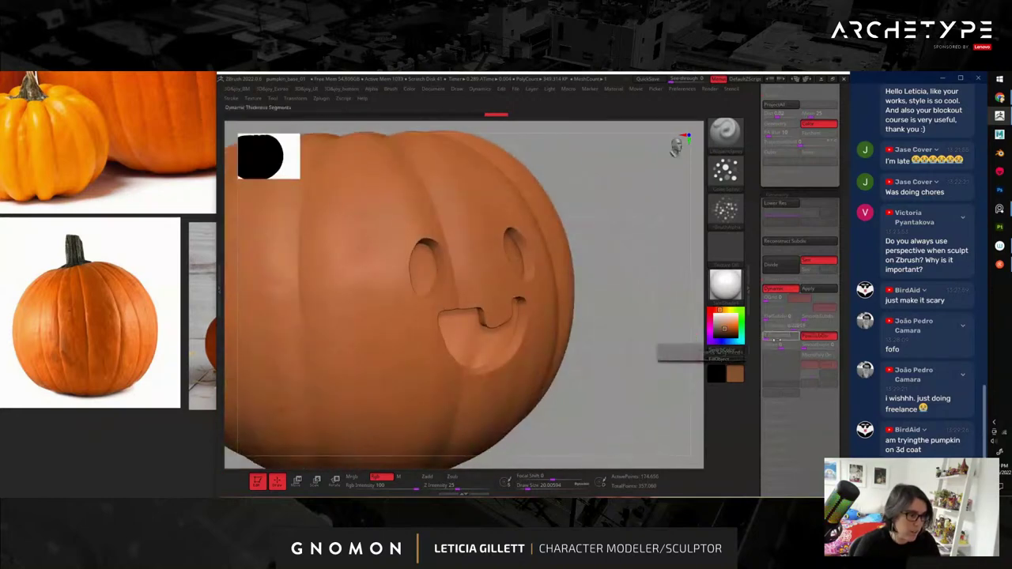
- Set the shell's dynamic thickness offset to -100 so the wall grows inward
{"action": "key", "text": "Return"}
{"action": "mouse_move", "coordinate": [646, 321]}
{"action": "left_mouse_down"}
{"action": "mouse_move", "coordinate": [664, 323]}
{"action": "mouse_move", "coordinate": [655, 323]}
{"action": "left_mouse_up"}
{"action": "left_click", "coordinate": [776, 346]}
{"action": "type", "text": "100"}
{"action": "key", "text": "Return"}
{"action": "left_click_drag", "start_coordinate": [776, 346], "coordinate": [760, 346]}
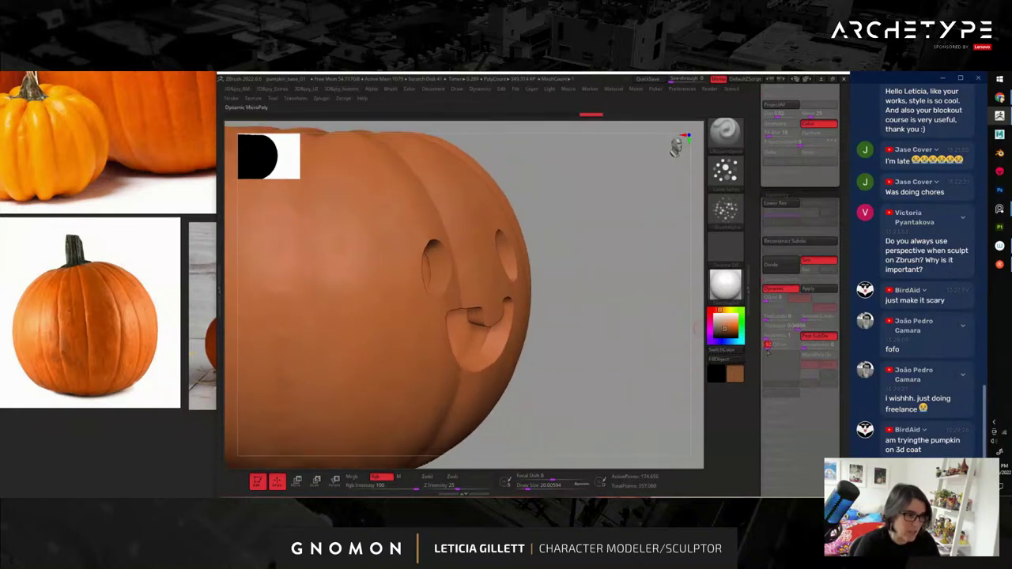
{"action": "left_click", "coordinate": [769, 346]}
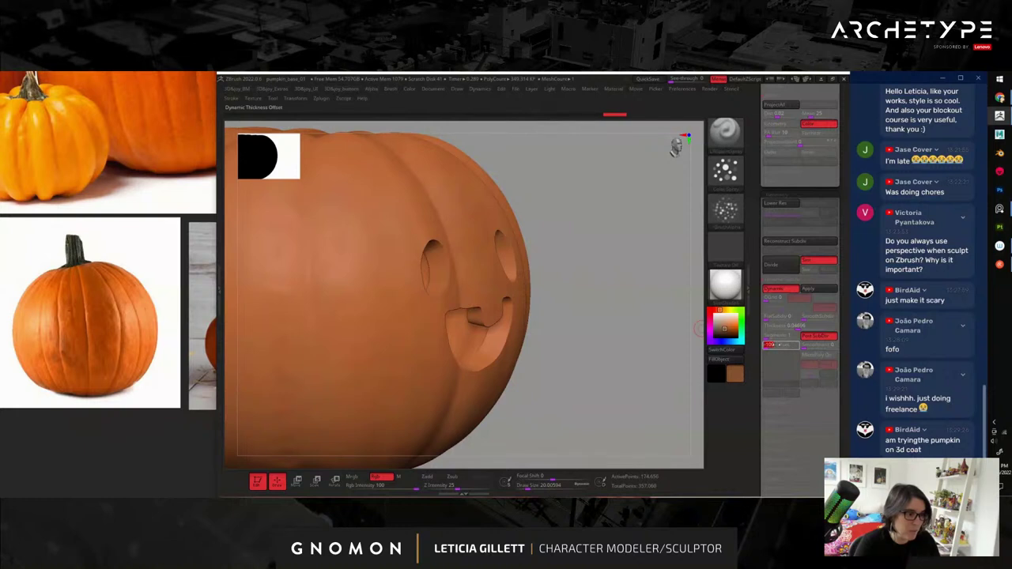
{"action": "mouse_move", "coordinate": [686, 336]}
{"action": "left_mouse_down"}
{"action": "mouse_move", "coordinate": [621, 327]}
{"action": "mouse_move", "coordinate": [646, 330]}
{"action": "mouse_move", "coordinate": [646, 350]}
{"action": "mouse_move", "coordinate": [625, 323]}
{"action": "mouse_move", "coordinate": [671, 346]}
{"action": "left_mouse_up"}
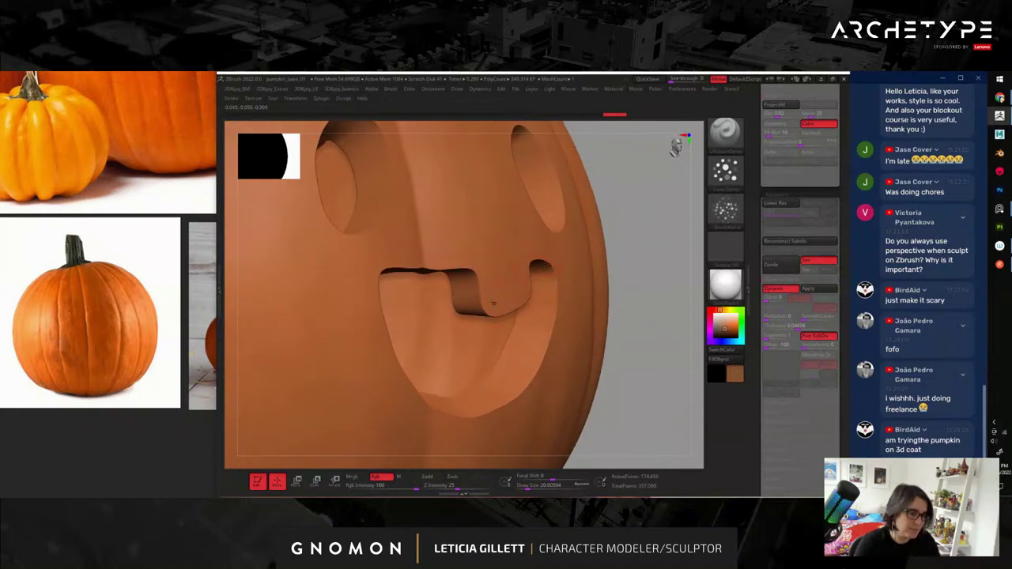
- Turn off Post SubDiv for the shell's dynamic thickness and test smooth subdivision levels on the carved edges
{"action": "left_click", "coordinate": [817, 341]}
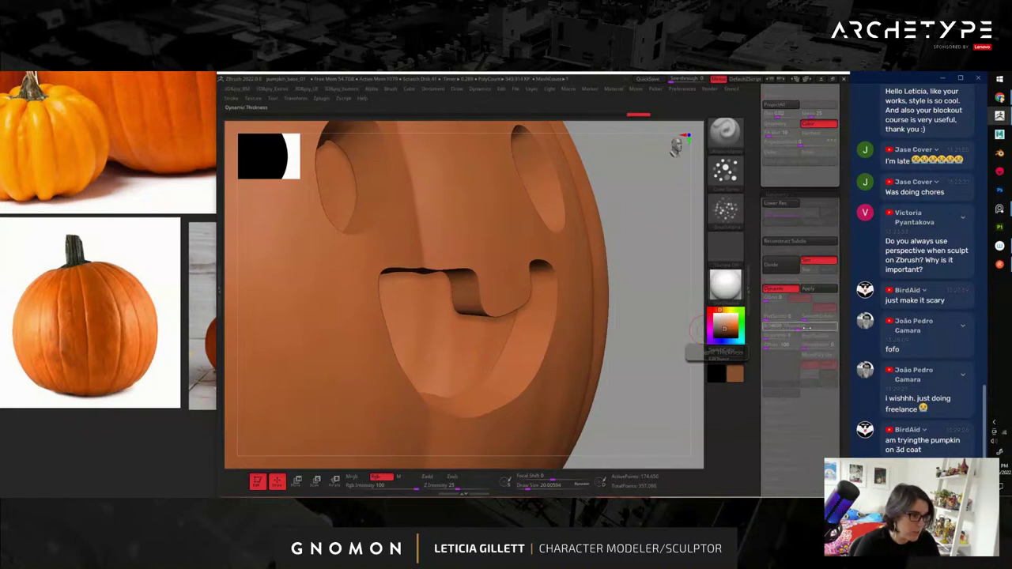
{"action": "left_click", "coordinate": [820, 341]}
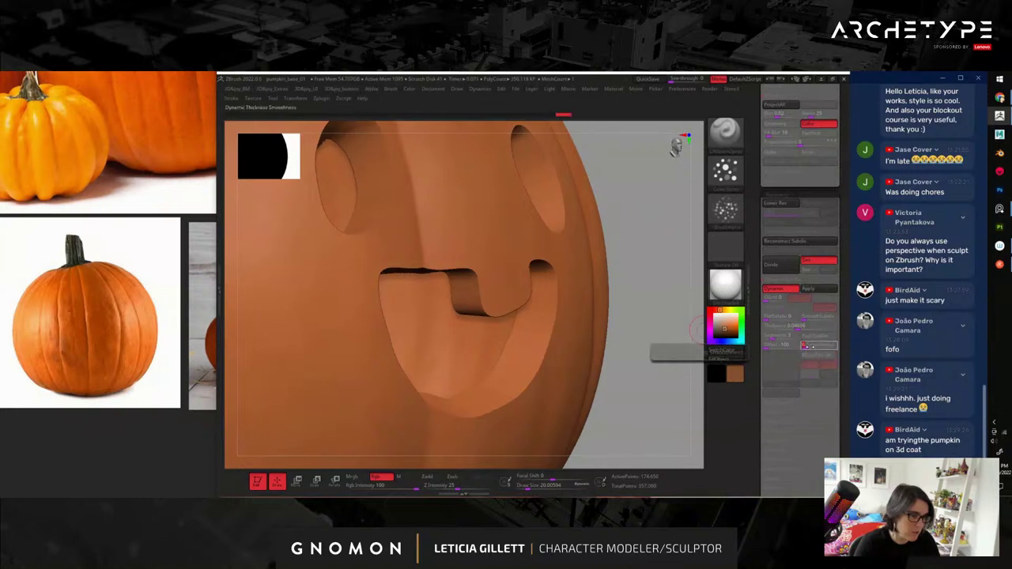
{"action": "left_click", "coordinate": [810, 320]}
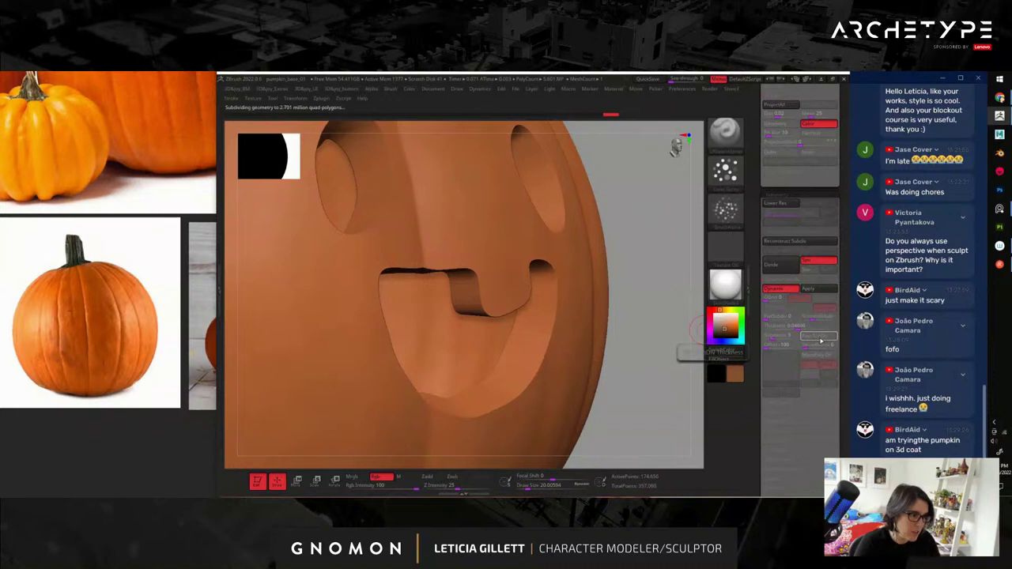
{"action": "left_click", "coordinate": [819, 337]}
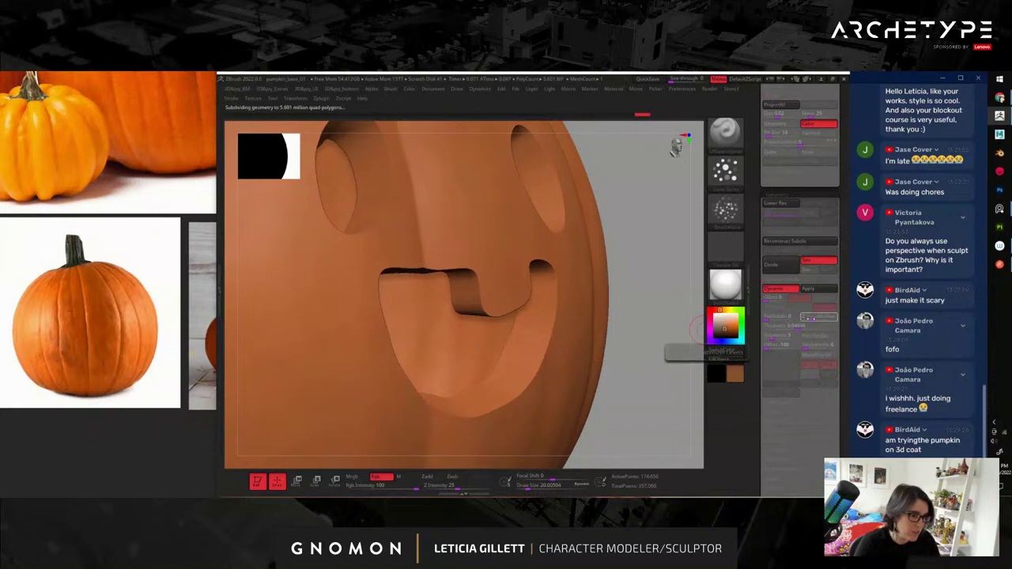
{"action": "left_click_drag", "start_coordinate": [656, 350], "coordinate": [554, 359]}
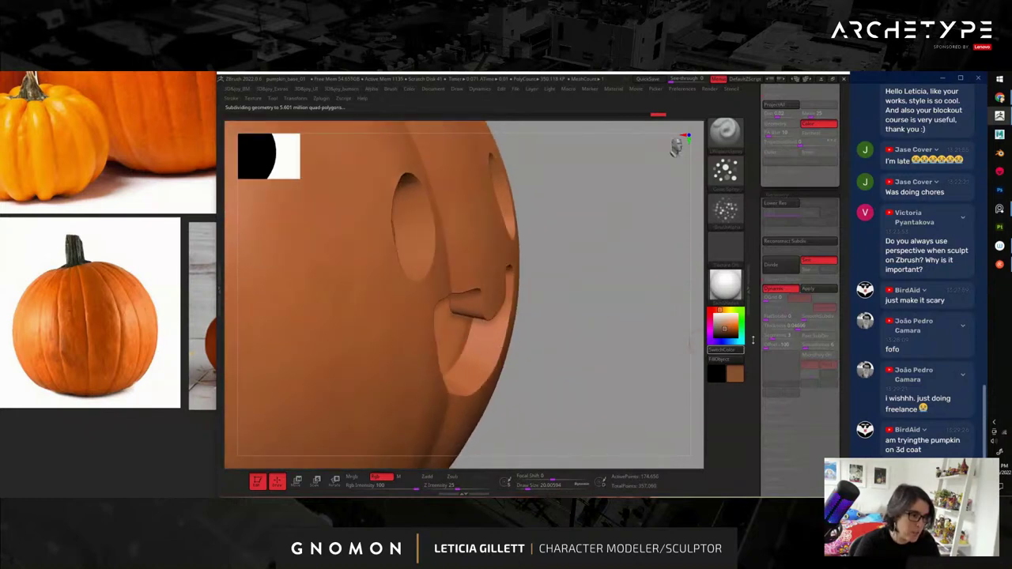
- Reduce the shell's dynamic thickness for a thinner wall and show the stem again
{"action": "left_click", "coordinate": [795, 327]}
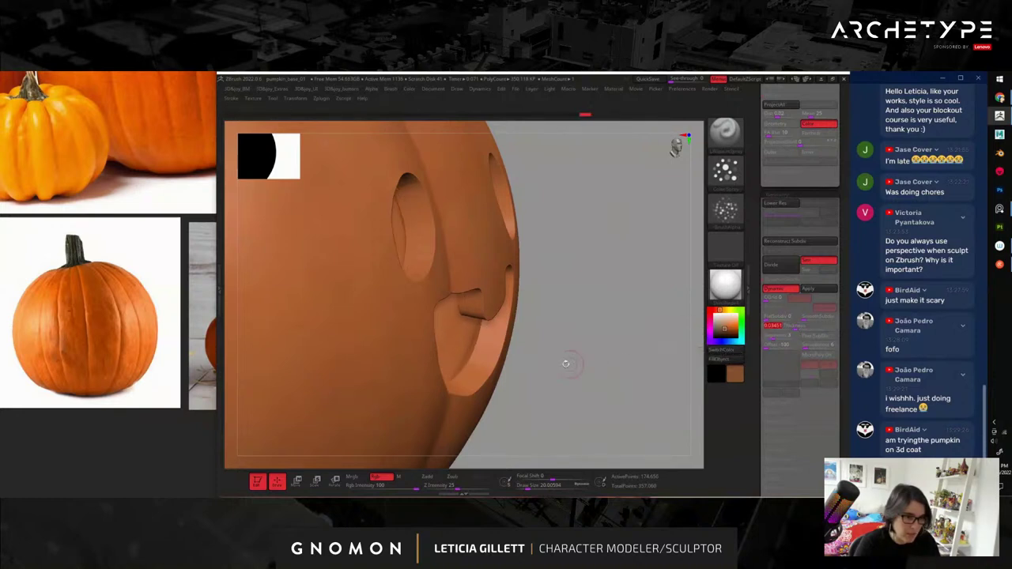
{"action": "key", "text": "f"}
{"action": "right_click_drag", "start_coordinate": [573, 348], "coordinate": [635, 346]}
{"action": "left_click_drag", "start_coordinate": [758, 179], "coordinate": [760, 431]}
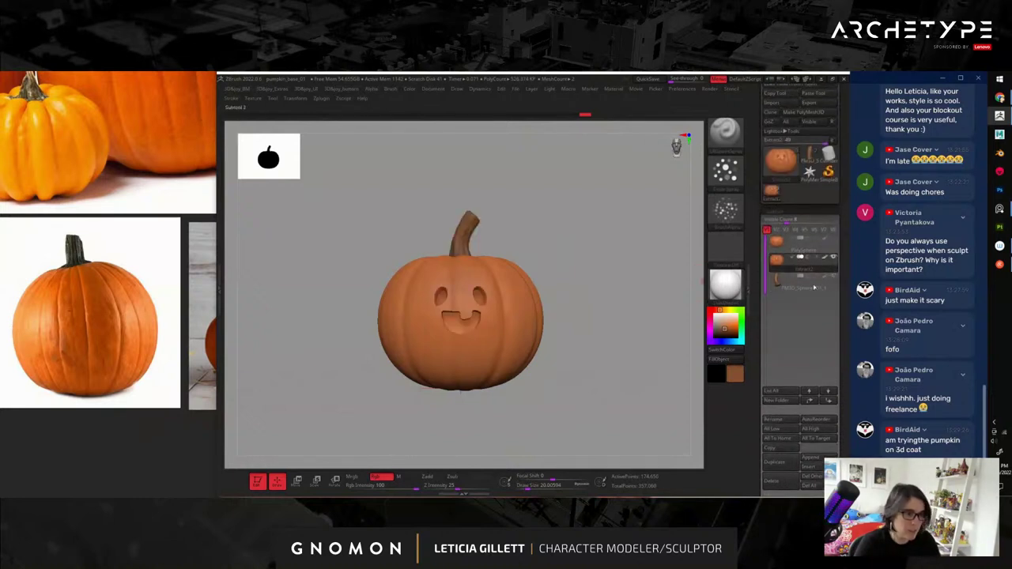
{"action": "right_click_drag", "start_coordinate": [622, 316], "coordinate": [662, 328]}
{"action": "mouse_move", "coordinate": [645, 366]}
{"action": "left_mouse_down"}
{"action": "mouse_move", "coordinate": [635, 346]}
{"action": "mouse_move", "coordinate": [664, 335]}
{"action": "mouse_move", "coordinate": [656, 292]}
{"action": "mouse_move", "coordinate": [678, 276]}
{"action": "mouse_move", "coordinate": [679, 299]}
{"action": "left_mouse_up"}
- Switch to the Move brush at a size of about 57.8 and adjust the tooth and mouth edge
{"action": "key", "text": "b"}
{"action": "key", "text": "m"}
{"action": "key", "text": "v"}
{"action": "key", "text": "s"}
{"action": "left_click_drag", "start_coordinate": [465, 338], "coordinate": [473, 339]}
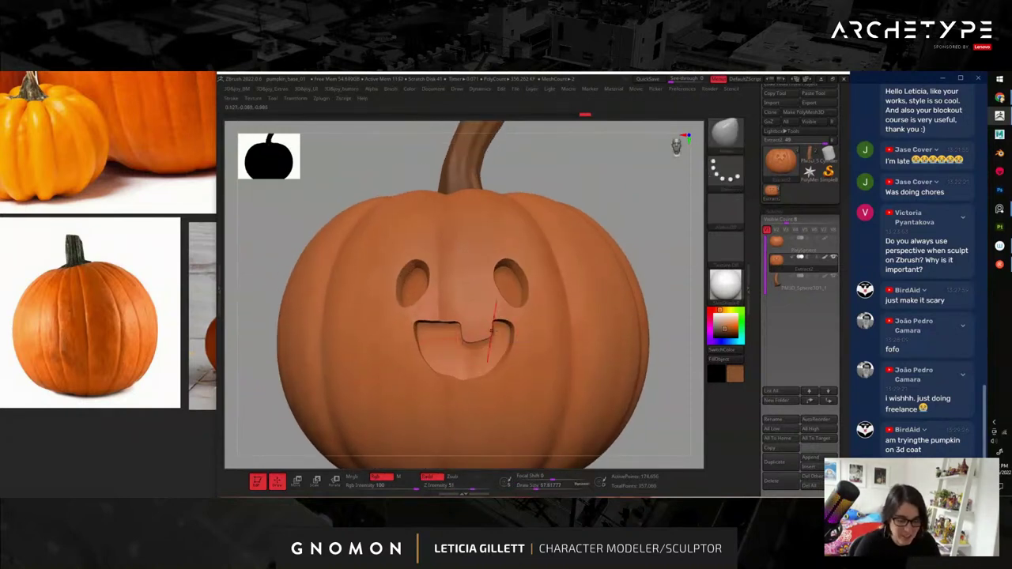
- Turn off the dynamic thickness display and refine the mouth outline and tooth with the Move brush at sizes of about 34.8 and 23.3
{"action": "left_click", "coordinate": [613, 355], "text": "ctrl+shift"}
{"action": "mouse_move", "coordinate": [681, 261]}
{"action": "left_mouse_down"}
{"action": "mouse_move", "coordinate": [690, 322]}
{"action": "mouse_move", "coordinate": [686, 282]}
{"action": "mouse_move", "coordinate": [652, 280]}
{"action": "mouse_move", "coordinate": [687, 275]}
{"action": "mouse_move", "coordinate": [679, 268]}
{"action": "left_mouse_up"}
{"action": "key", "text": "s"}
{"action": "left_click_drag", "start_coordinate": [517, 331], "coordinate": [511, 332]}
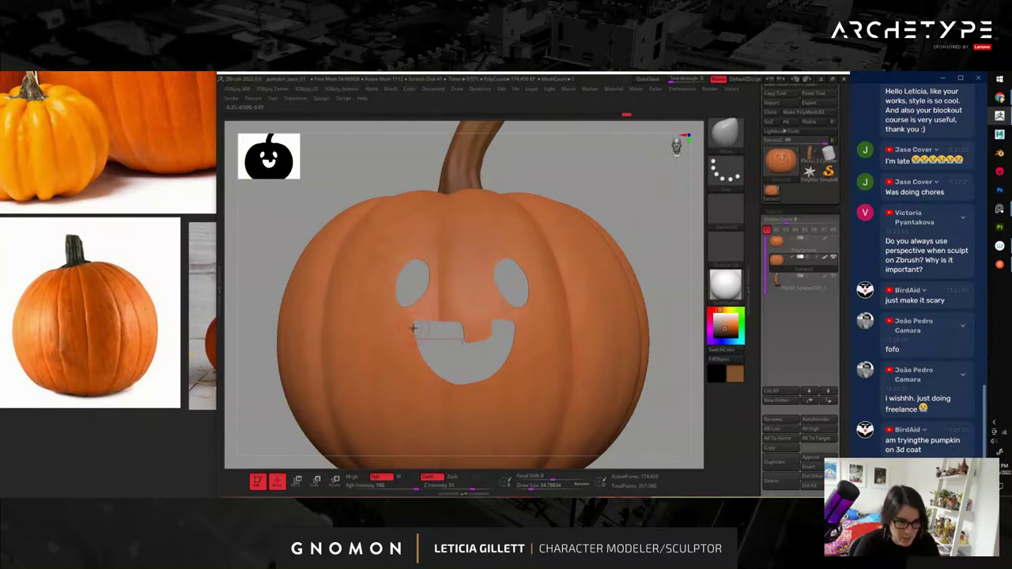
{"action": "key", "text": "s"}
{"action": "left_click_drag", "start_coordinate": [491, 339], "coordinate": [488, 339]}
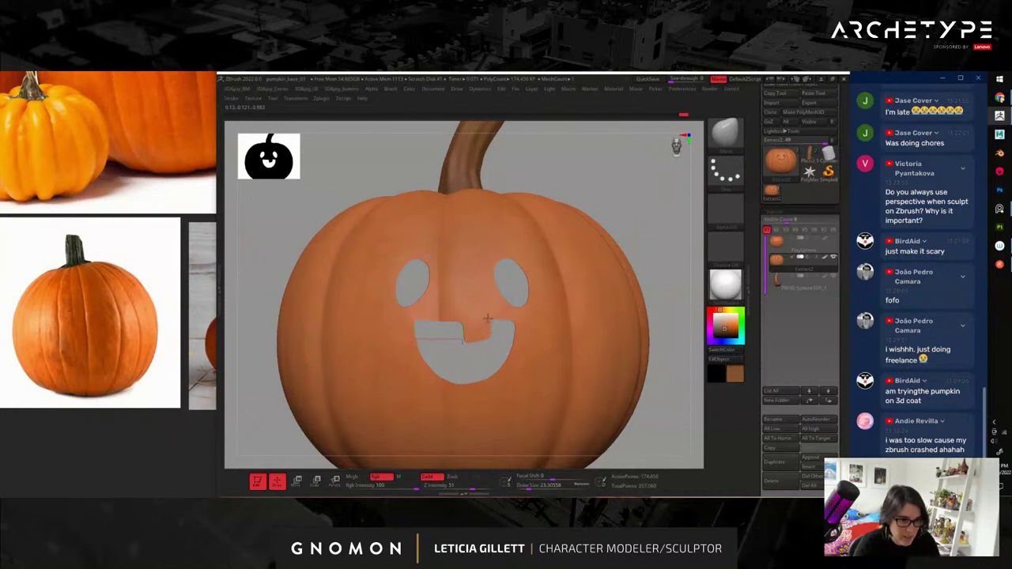
- Reactivate Dynamic Subdiv on the shell, accepting its automatic activation until the next restart
{"action": "key", "text": "f"}
{"action": "key", "text": "d"}
{"action": "left_click", "coordinate": [553, 219]}
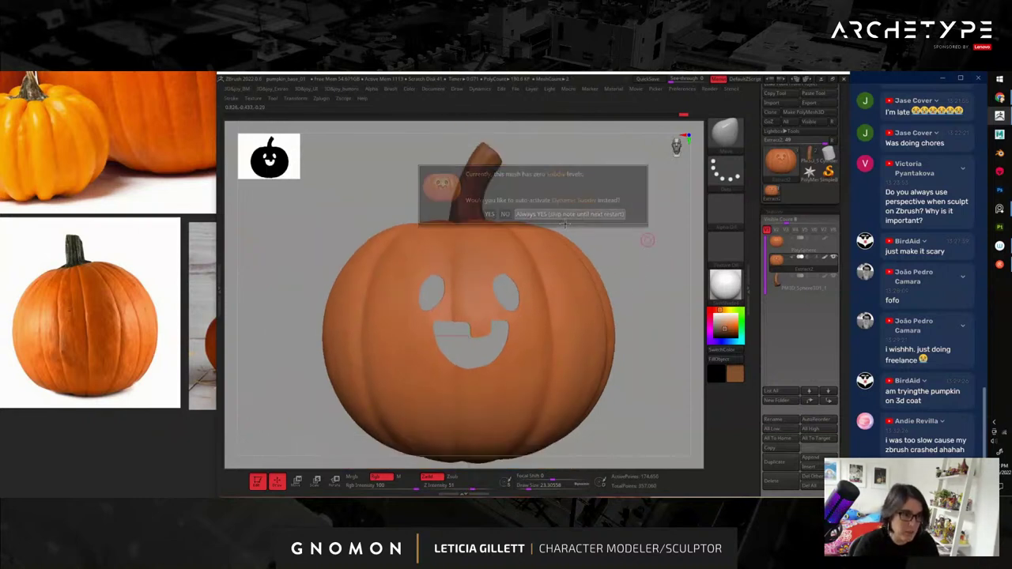
{"action": "left_click_drag", "start_coordinate": [675, 323], "coordinate": [613, 297], "text": "alt"}
{"action": "left_click_drag", "start_coordinate": [613, 297], "coordinate": [652, 315]}
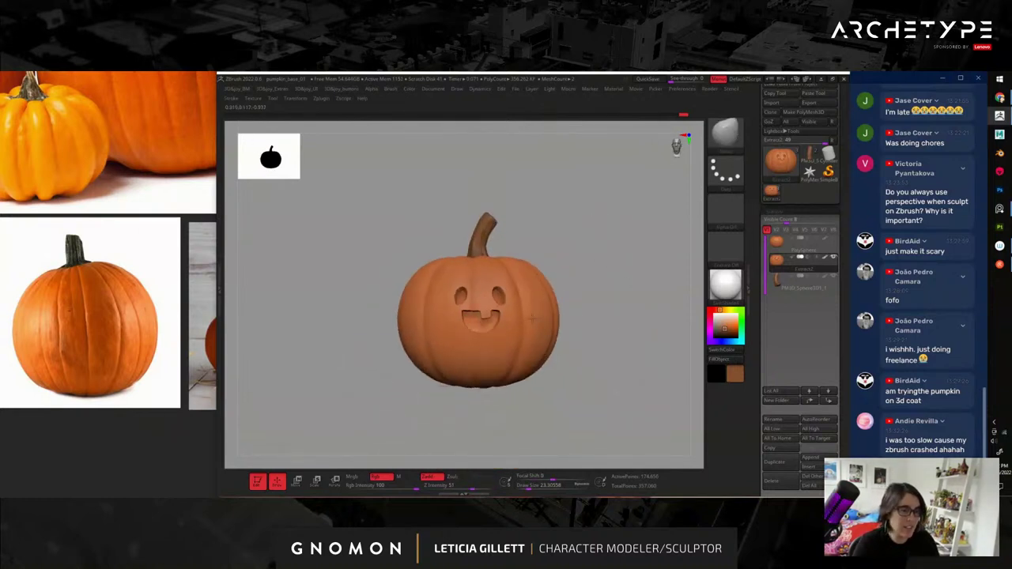
{"action": "mouse_move", "coordinate": [611, 283]}
{"action": "left_mouse_down", "text": "alt"}
{"action": "mouse_move", "coordinate": [615, 272]}
{"action": "mouse_move", "coordinate": [550, 231]}
{"action": "mouse_move", "coordinate": [605, 237]}
{"action": "mouse_move", "coordinate": [628, 253]}
{"action": "mouse_move", "coordinate": [622, 228]}
{"action": "mouse_move", "coordinate": [617, 278]}
{"action": "left_mouse_up", "text": "alt"}
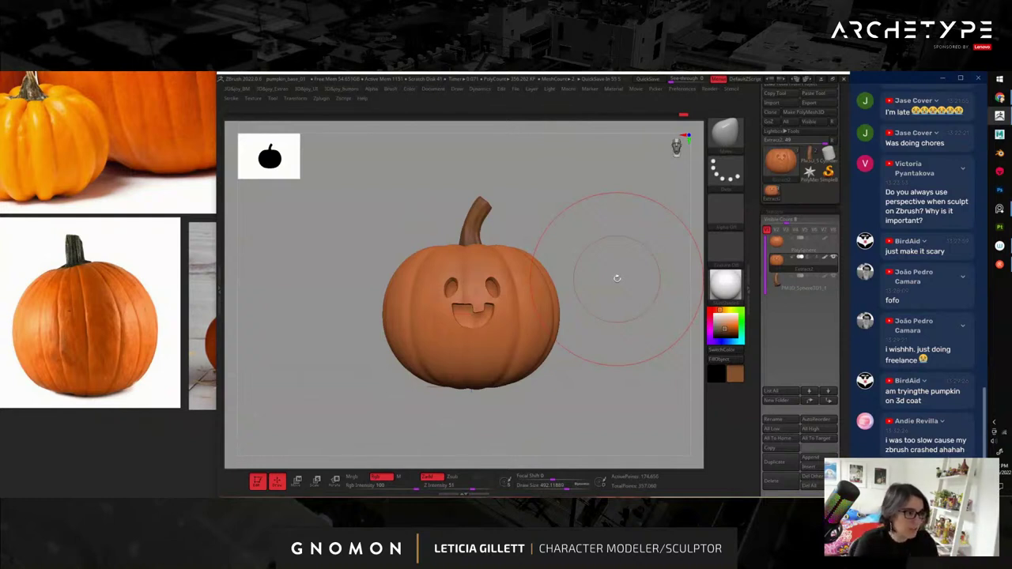
- Reshape the pumpkin's upper body and shoulders with a large Move brush, raising its size to about 633
{"action": "left_click_drag", "start_coordinate": [608, 282], "coordinate": [621, 278], "text": "alt"}
{"action": "mouse_move", "coordinate": [537, 261]}
{"action": "left_mouse_down"}
{"action": "mouse_move", "coordinate": [602, 277]}
{"action": "mouse_move", "coordinate": [632, 237]}
{"action": "mouse_move", "coordinate": [588, 237]}
{"action": "mouse_move", "coordinate": [518, 281]}
{"action": "left_mouse_up"}
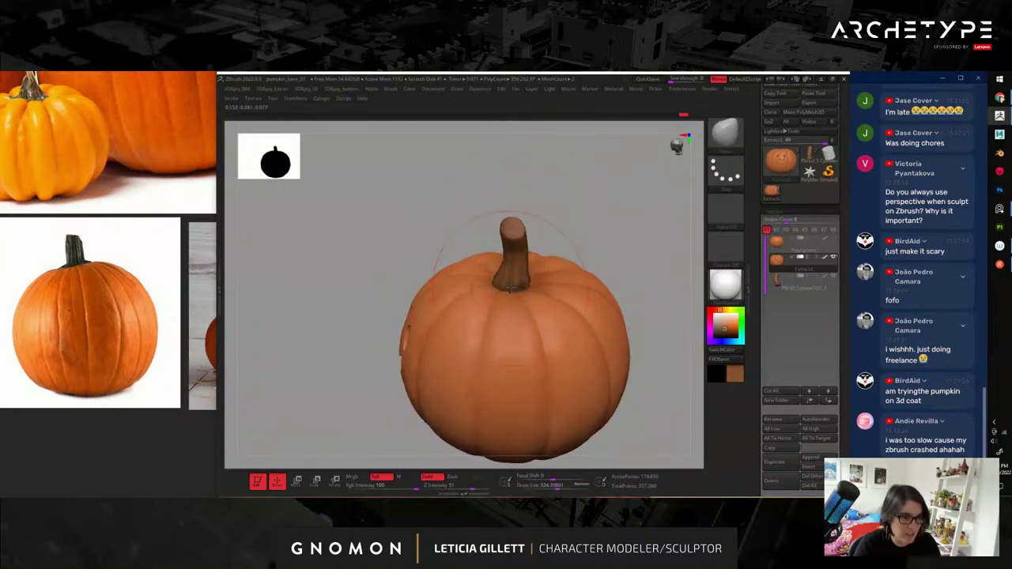
{"action": "left_click_drag", "start_coordinate": [622, 245], "coordinate": [581, 234]}
{"action": "key", "text": "s"}
{"action": "left_click_drag", "start_coordinate": [426, 291], "coordinate": [412, 276]}
{"action": "key", "text": "s"}
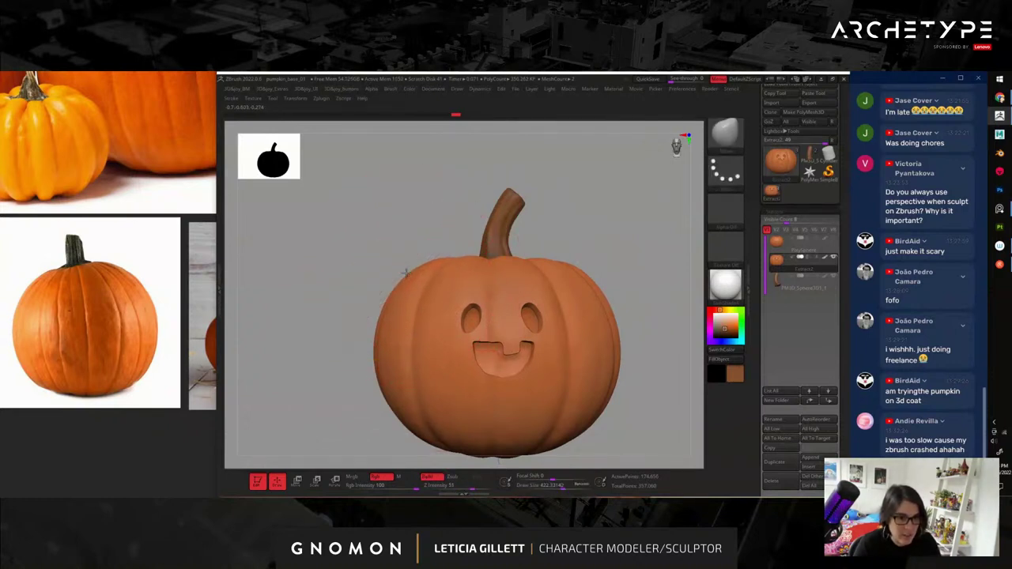
- Isolate the shell without its stem and reshape the top hollow with brush sizes of about 287 and 344
{"action": "left_click_drag", "start_coordinate": [632, 245], "coordinate": [594, 260]}
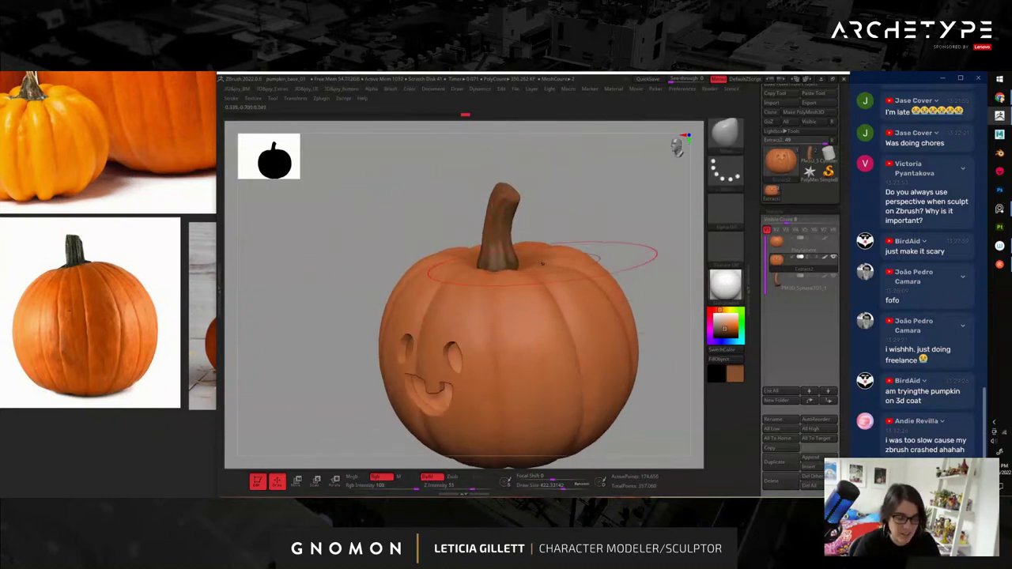
{"action": "key", "text": "alt+s"}
{"action": "key", "text": "s"}
{"action": "left_click_drag", "start_coordinate": [506, 267], "coordinate": [499, 268]}
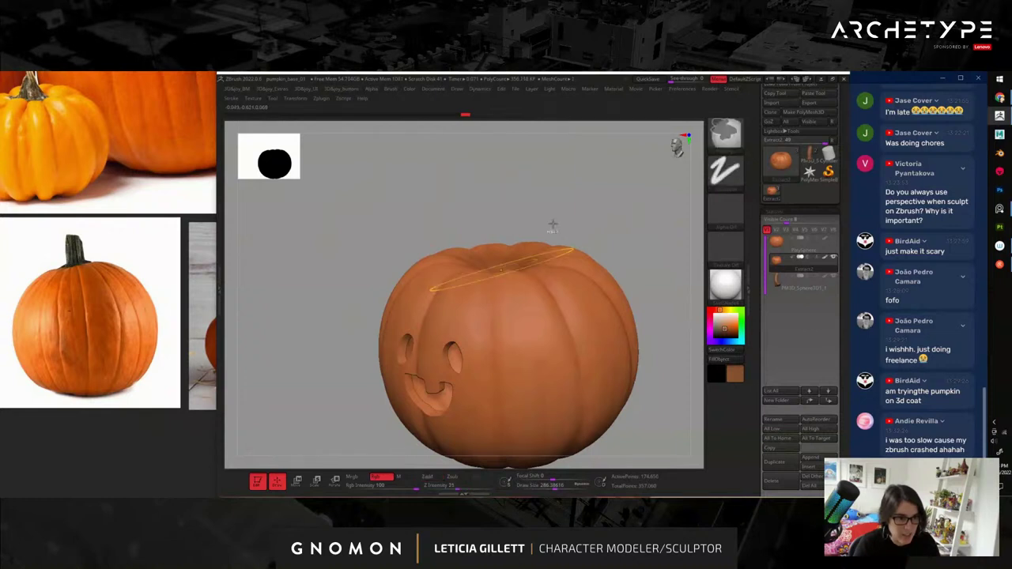
{"action": "left_click_drag", "start_coordinate": [545, 231], "coordinate": [553, 255]}
{"action": "key", "text": "s"}
{"action": "left_click_drag", "start_coordinate": [506, 278], "coordinate": [509, 278]}
{"action": "left_click_drag", "start_coordinate": [628, 232], "coordinate": [496, 280]}
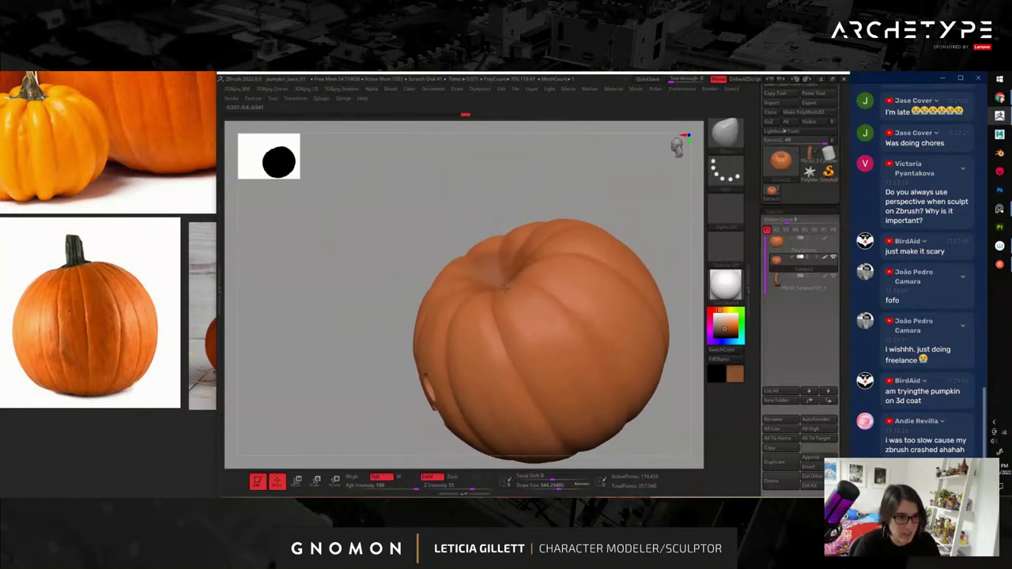
- Set the Move brush size to about 460 and push the pumpkin's top and sides into a less regular silhouette
{"action": "left_click_drag", "start_coordinate": [592, 192], "coordinate": [604, 304]}
{"action": "key", "text": "s"}
{"action": "left_click_drag", "start_coordinate": [543, 365], "coordinate": [549, 365]}
{"action": "mouse_move", "coordinate": [594, 403]}
{"action": "left_mouse_down"}
{"action": "mouse_move", "coordinate": [626, 195]}
{"action": "mouse_move", "coordinate": [606, 258]}
{"action": "left_mouse_up"}
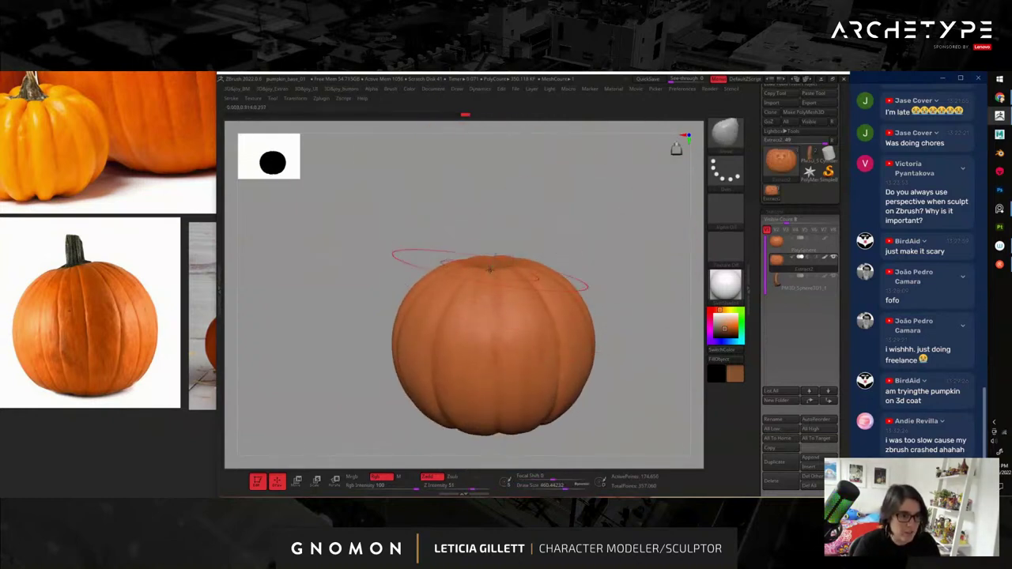
{"action": "left_click_drag", "start_coordinate": [494, 267], "coordinate": [610, 355]}
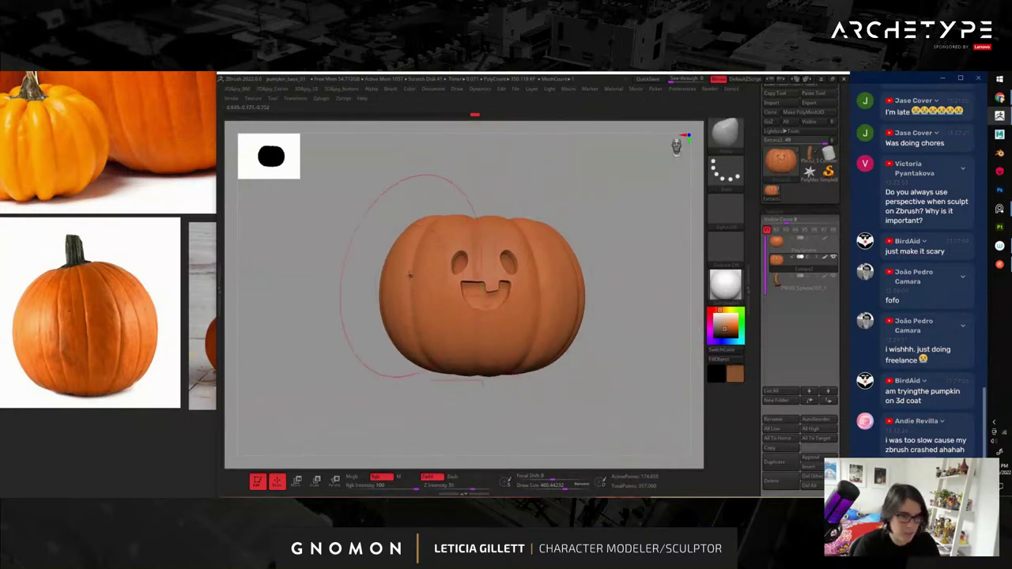
{"action": "mouse_move", "coordinate": [566, 252]}
{"action": "left_mouse_down"}
{"action": "mouse_move", "coordinate": [577, 240]}
{"action": "mouse_move", "coordinate": [577, 251]}
{"action": "left_mouse_up"}
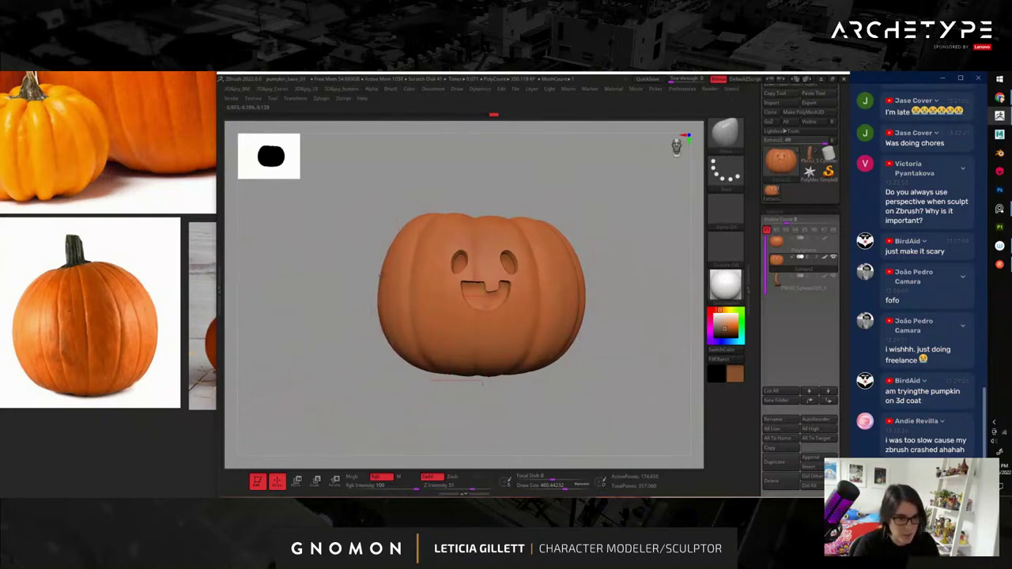
{"action": "left_click_drag", "start_coordinate": [648, 273], "coordinate": [687, 258]}
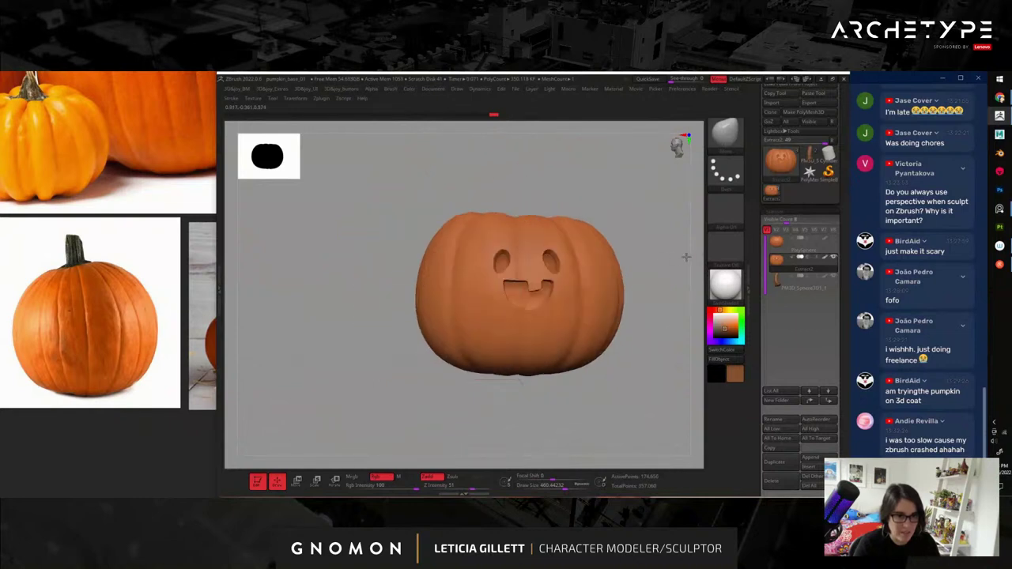
- Refine the pumpkin body's side silhouette with a large Move brush while working from the back
{"action": "left_click_drag", "start_coordinate": [654, 225], "coordinate": [459, 154]}
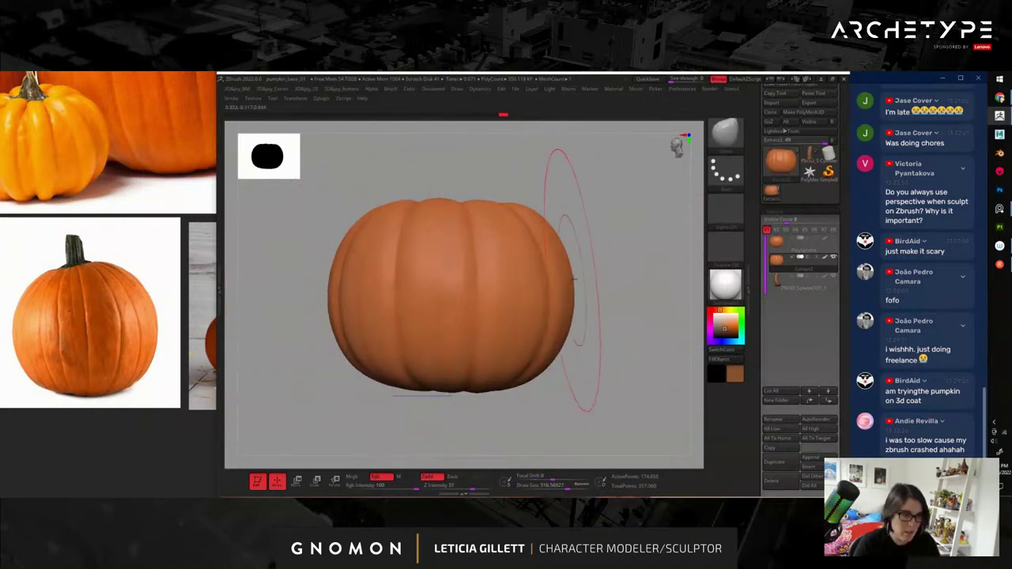
{"action": "left_click_drag", "start_coordinate": [565, 342], "coordinate": [574, 343]}
{"action": "left_click_drag", "start_coordinate": [553, 232], "coordinate": [545, 235]}
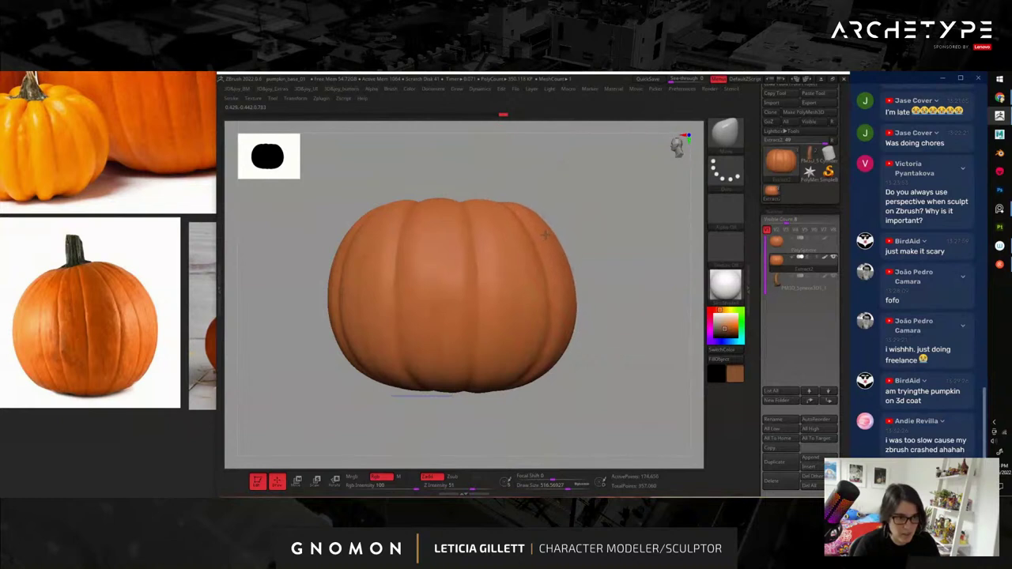
{"action": "left_click_drag", "start_coordinate": [628, 194], "coordinate": [598, 273]}
{"action": "right_click_drag", "start_coordinate": [598, 273], "coordinate": [443, 323], "text": "ctrl"}
{"action": "right_click_drag", "start_coordinate": [443, 323], "coordinate": [511, 316], "text": "alt"}
{"action": "mouse_move", "coordinate": [510, 316]}
{"action": "left_mouse_down"}
{"action": "mouse_move", "coordinate": [577, 267]}
{"action": "mouse_move", "coordinate": [610, 312]}
{"action": "mouse_move", "coordinate": [643, 322]}
{"action": "mouse_move", "coordinate": [626, 403]}
{"action": "mouse_move", "coordinate": [593, 311]}
{"action": "mouse_move", "coordinate": [617, 265]}
{"action": "mouse_move", "coordinate": [628, 292]}
{"action": "mouse_move", "coordinate": [642, 250]}
{"action": "left_mouse_up"}
- Refine the front of the pumpkin around the carved mouth with a smaller Move brush
{"action": "key", "text": "s"}
{"action": "left_click_drag", "start_coordinate": [457, 349], "coordinate": [431, 349]}
{"action": "mouse_move", "coordinate": [658, 257]}
{"action": "left_mouse_down"}
{"action": "mouse_move", "coordinate": [659, 314]}
{"action": "mouse_move", "coordinate": [667, 290]}
{"action": "mouse_move", "coordinate": [658, 288]}
{"action": "left_mouse_up"}
{"action": "key", "text": "s"}
{"action": "left_click_drag", "start_coordinate": [456, 342], "coordinate": [448, 343]}
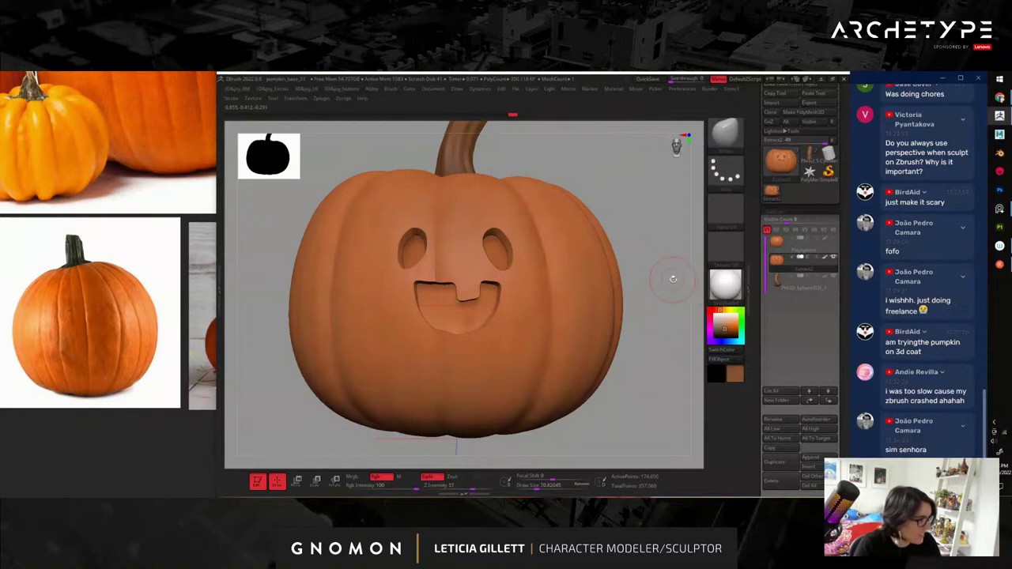
- Make the stem the active subtool and refine its side profile with the Move brush
{"action": "mouse_move", "coordinate": [674, 277]}
{"action": "left_mouse_down", "text": "alt"}
{"action": "mouse_move", "coordinate": [627, 266]}
{"action": "mouse_move", "coordinate": [667, 269]}
{"action": "left_mouse_up", "text": "alt"}
{"action": "left_click_drag", "start_coordinate": [671, 221], "coordinate": [530, 276]}
{"action": "left_click", "coordinate": [491, 298], "text": "alt"}
{"action": "mouse_move", "coordinate": [592, 257]}
{"action": "left_mouse_down", "text": "alt"}
{"action": "mouse_move", "coordinate": [592, 277]}
{"action": "mouse_move", "coordinate": [595, 265]}
{"action": "left_mouse_up", "text": "alt"}
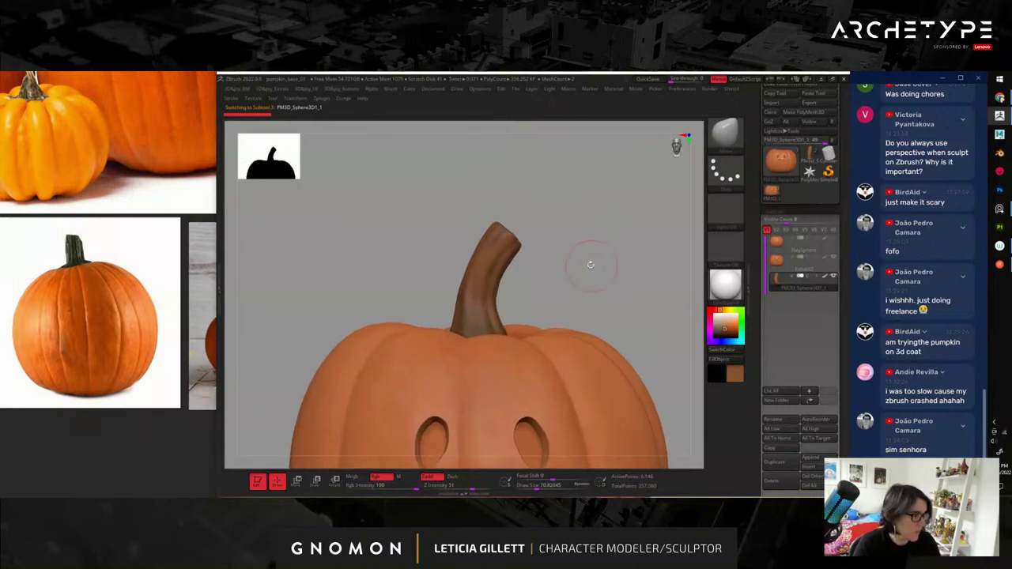
{"action": "key", "text": "s"}
{"action": "mouse_move", "coordinate": [514, 267]}
{"action": "left_mouse_down"}
{"action": "mouse_move", "coordinate": [570, 249]}
{"action": "mouse_move", "coordinate": [558, 214]}
{"action": "mouse_move", "coordinate": [557, 237]}
{"action": "mouse_move", "coordinate": [619, 233]}
{"action": "mouse_move", "coordinate": [618, 259]}
{"action": "left_mouse_up"}
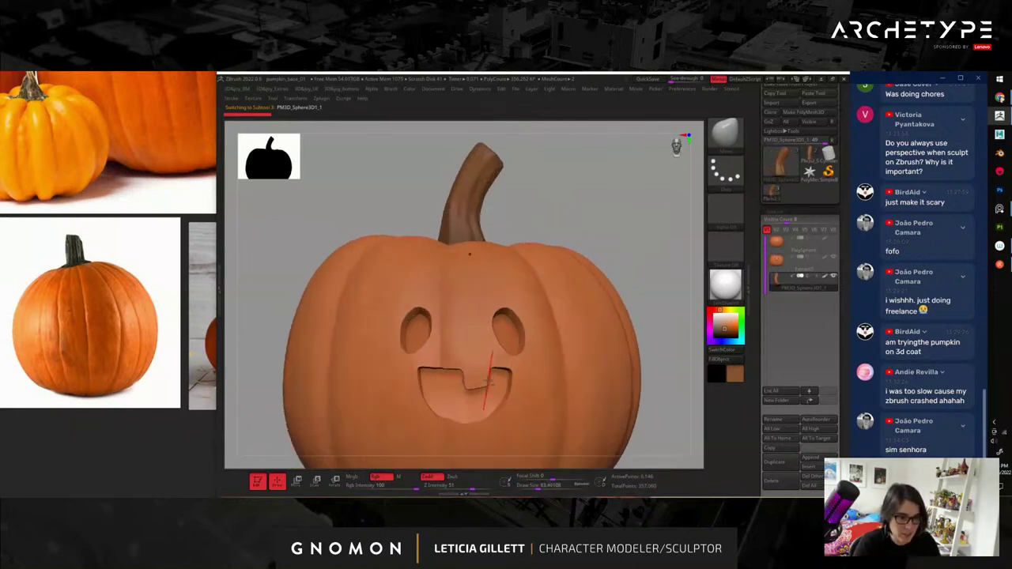
- Make the carved pumpkin body active and nudge the edge of the tooth in the mouth
{"action": "left_click", "coordinate": [487, 379], "text": "alt"}
{"action": "key", "text": "s"}
{"action": "left_click_drag", "start_coordinate": [488, 380], "coordinate": [485, 380]}
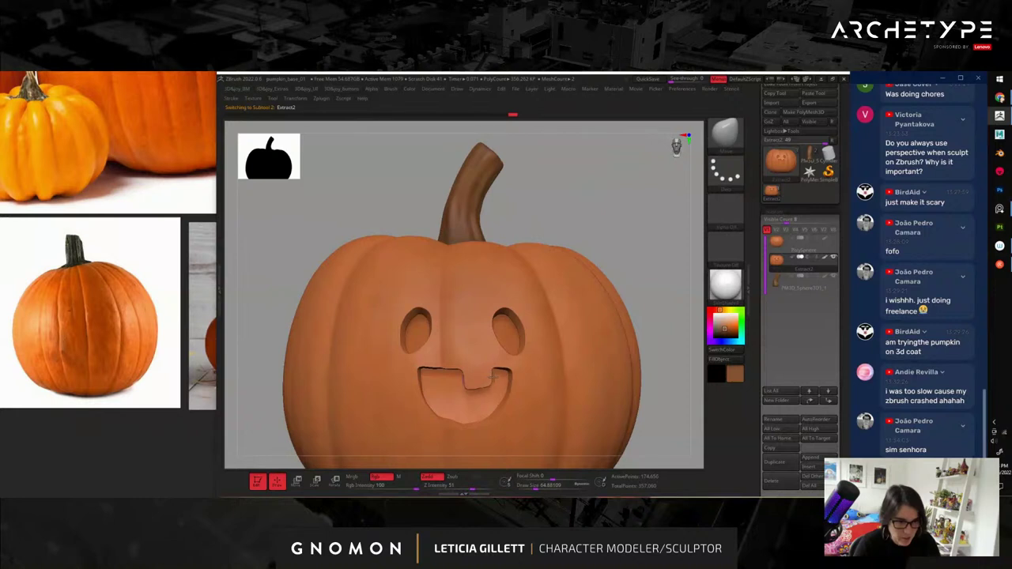
- Switch back to the stem and reshape its curve and upper end with the Move brush
{"action": "left_click_drag", "start_coordinate": [625, 194], "coordinate": [639, 279], "text": "alt"}
{"action": "left_click", "coordinate": [485, 282], "text": "alt"}
{"action": "key", "text": "s"}
{"action": "left_click_drag", "start_coordinate": [485, 283], "coordinate": [494, 286]}
{"action": "key", "text": "s"}
{"action": "mouse_move", "coordinate": [563, 277]}
{"action": "left_mouse_down"}
{"action": "mouse_move", "coordinate": [540, 271]}
{"action": "mouse_move", "coordinate": [559, 276]}
{"action": "left_mouse_up"}
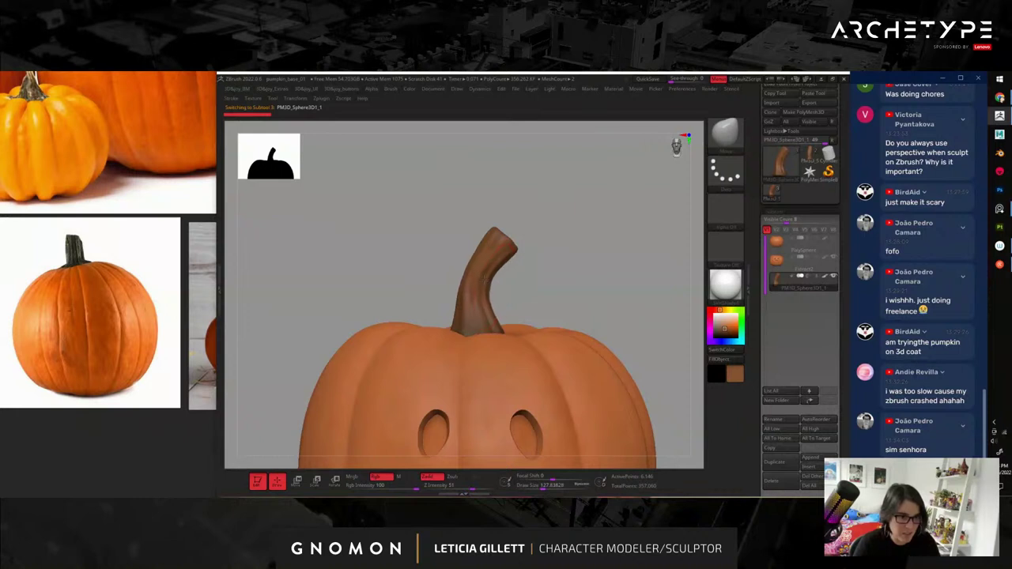
{"action": "key", "text": "s"}
{"action": "left_click_drag", "start_coordinate": [515, 242], "coordinate": [507, 255]}
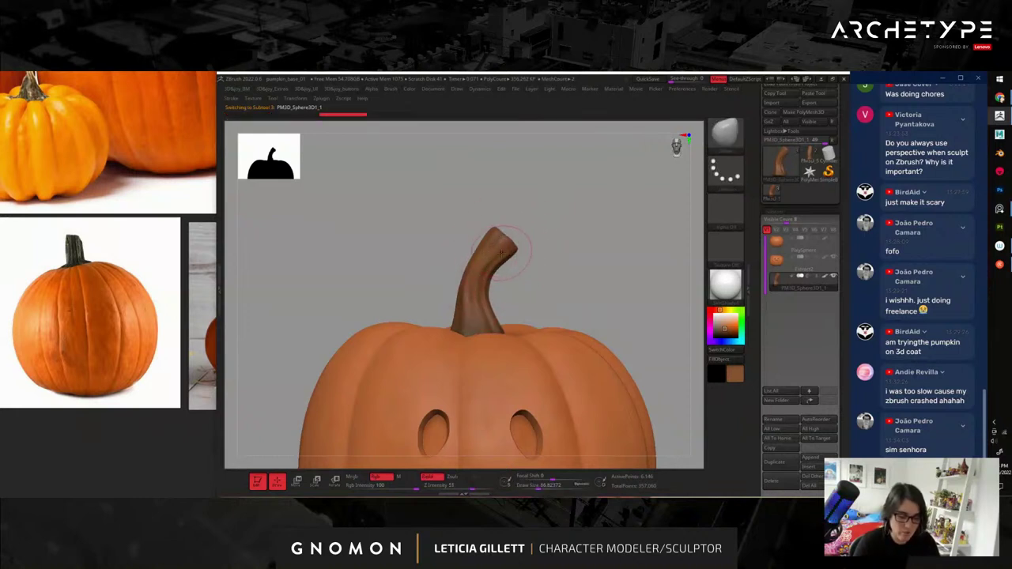
- Mask the lower part of the stem and bend its tip sideways with the transform gizmo
{"action": "key", "text": "w"}
{"action": "left_click_drag", "start_coordinate": [465, 310], "coordinate": [519, 265], "text": "ctrl"}
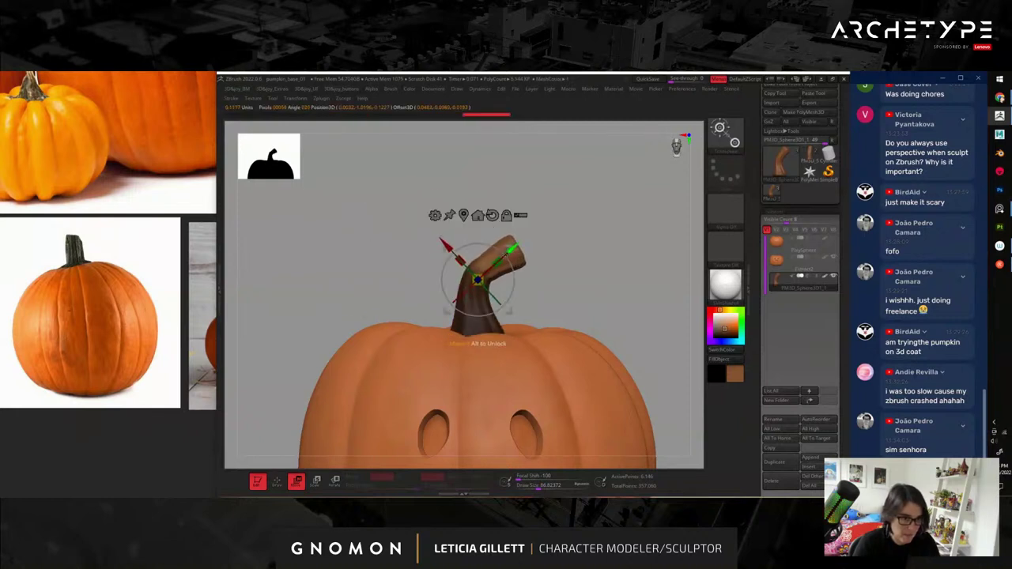
{"action": "left_click_drag", "start_coordinate": [445, 242], "coordinate": [385, 184], "text": "alt"}
{"action": "left_click", "coordinate": [490, 265], "text": "alt"}
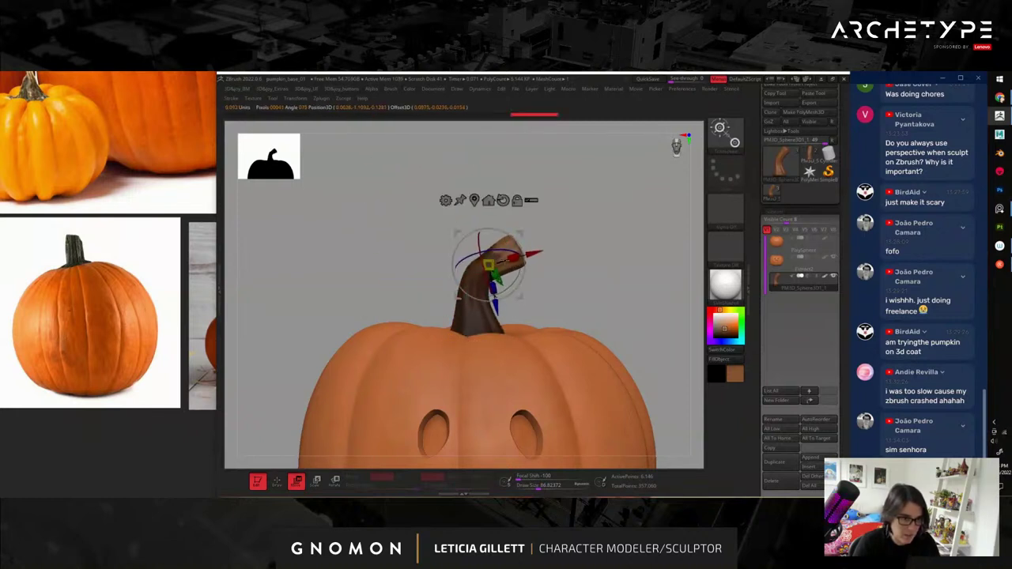
{"action": "left_click_drag", "start_coordinate": [517, 241], "coordinate": [525, 250]}
{"action": "key", "text": "q"}
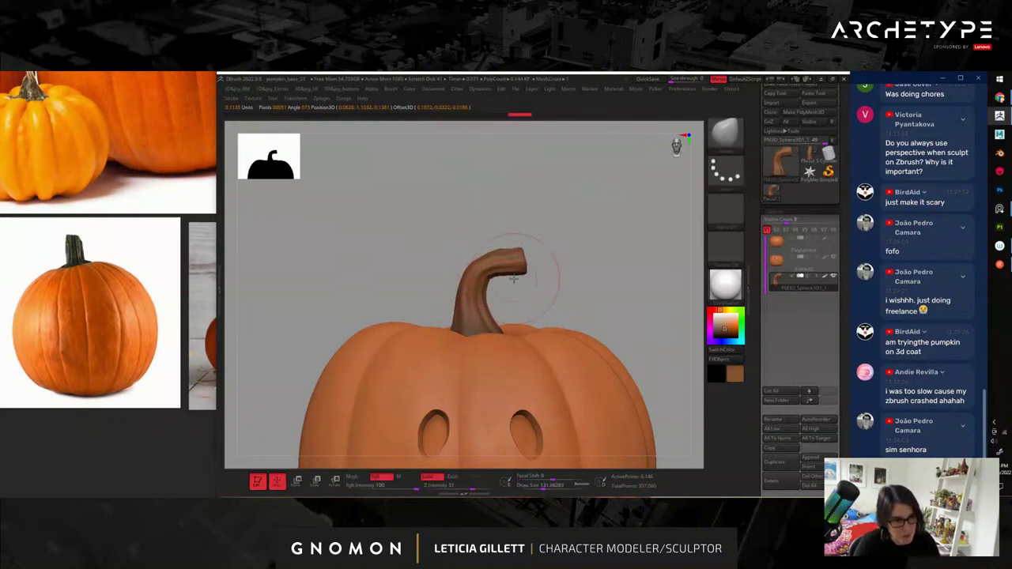
- Refine the bent stem's tip and slim the stem as seen from above with the Move brush
{"action": "left_click_drag", "start_coordinate": [515, 278], "coordinate": [517, 273]}
{"action": "left_click_drag", "start_coordinate": [629, 241], "coordinate": [597, 363]}
{"action": "key", "text": "ctrl+shift+z"}
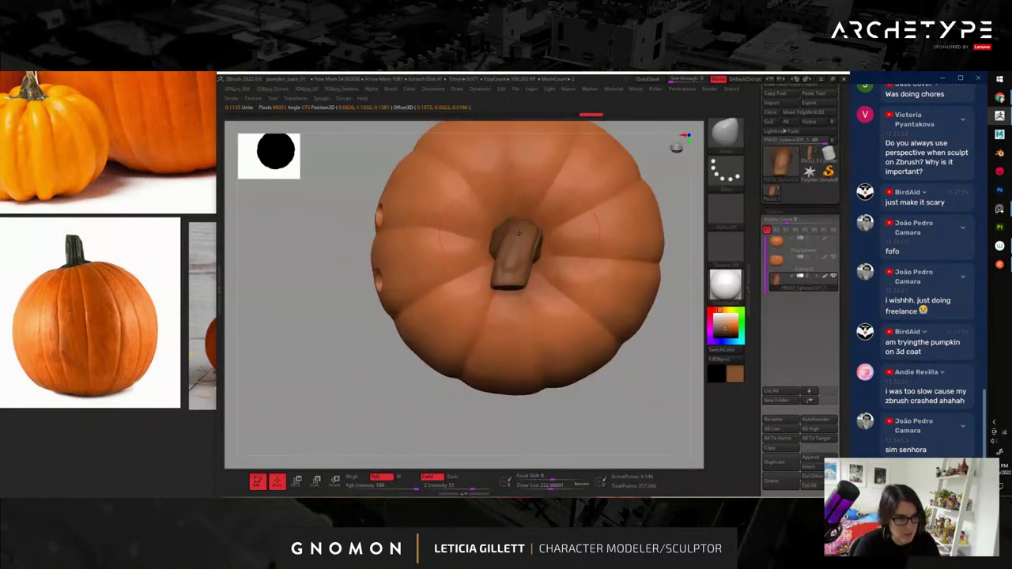
{"action": "key", "text": "ctrl+shift+z"}
{"action": "key", "text": "["}
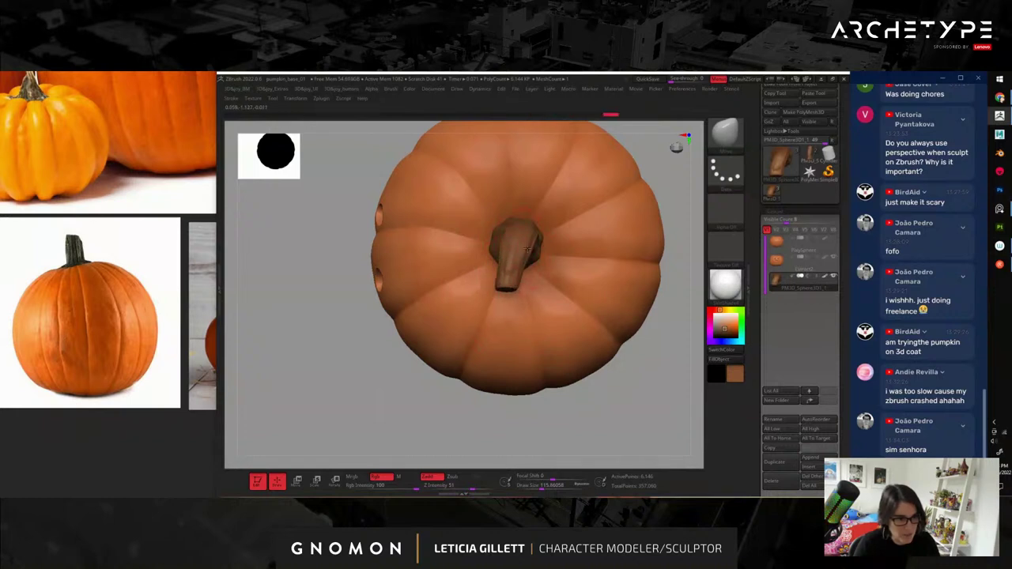
{"action": "key", "text": "ctrl+shift+z"}
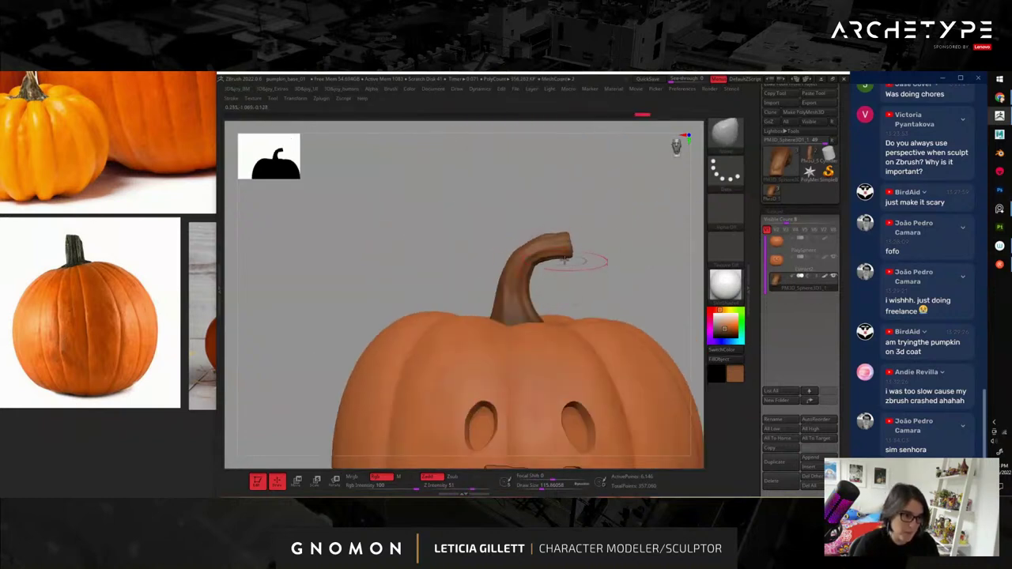
- Adjust the thickness and underside of the bent stem tip from the front with varying brush sizes
{"action": "key", "text": "ctrl+shift+z"}
{"action": "key", "text": "bracketleft"}
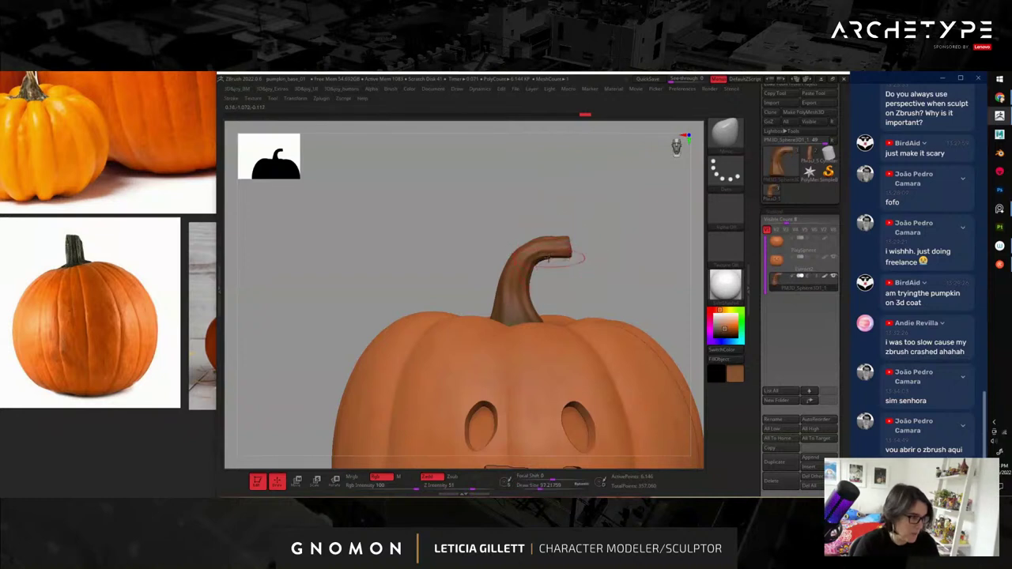
{"action": "key", "text": "bracketright"}
{"action": "key", "text": "ctrl+shift+z"}
{"action": "key", "text": "ctrl+shift+z"}
{"action": "key", "text": "ctrl+shift+z"}
{"action": "key", "text": "ctrl+shift+z"}
{"action": "key", "text": "ctrl+shift+z"}
{"action": "key", "text": "ctrl+shift+z"}
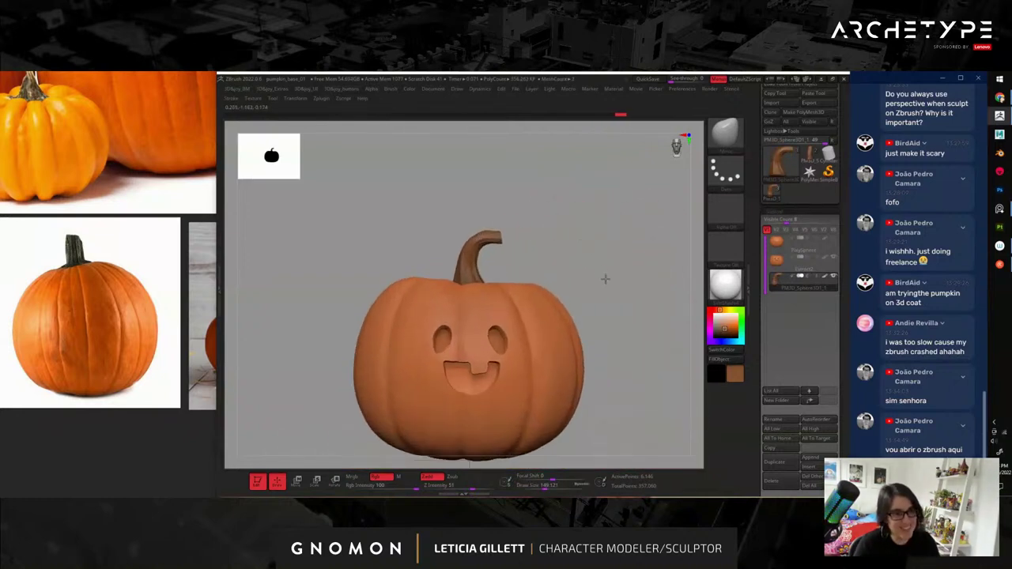
- Reposition the whole stem on top of the pumpkin with the transform gizmo
{"action": "mouse_move", "coordinate": [606, 279]}
{"action": "left_mouse_down", "text": "alt"}
{"action": "mouse_move", "coordinate": [632, 267]}
{"action": "mouse_move", "coordinate": [635, 284]}
{"action": "left_mouse_up", "text": "alt"}
{"action": "key", "text": "s"}
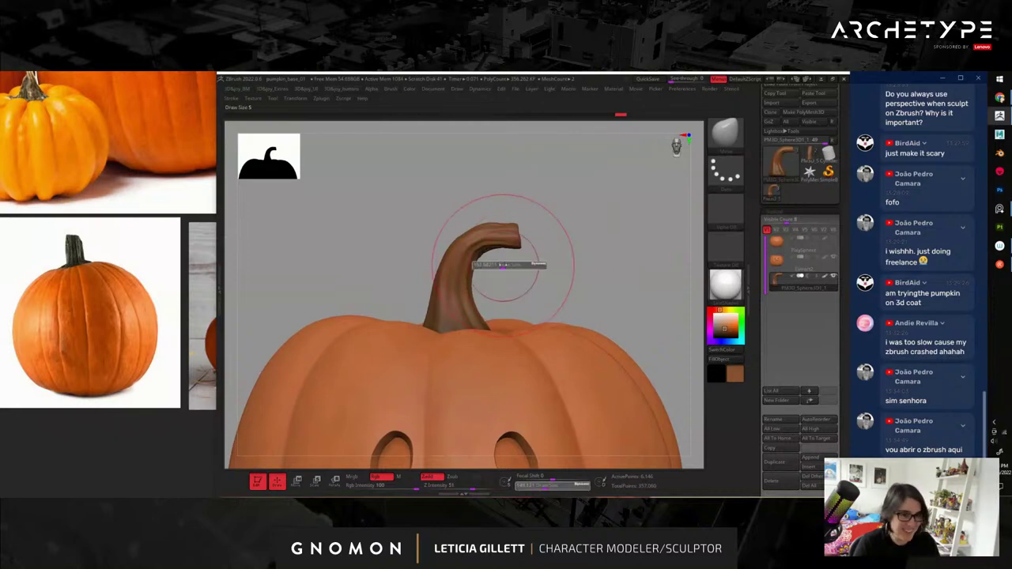
{"action": "key", "text": "w"}
{"action": "left_click_drag", "start_coordinate": [489, 306], "coordinate": [487, 304]}
{"action": "left_click_drag", "start_coordinate": [571, 258], "coordinate": [562, 352]}
{"action": "left_click_drag", "start_coordinate": [487, 304], "coordinate": [486, 286]}
{"action": "key", "text": "ctrl+shift+z"}
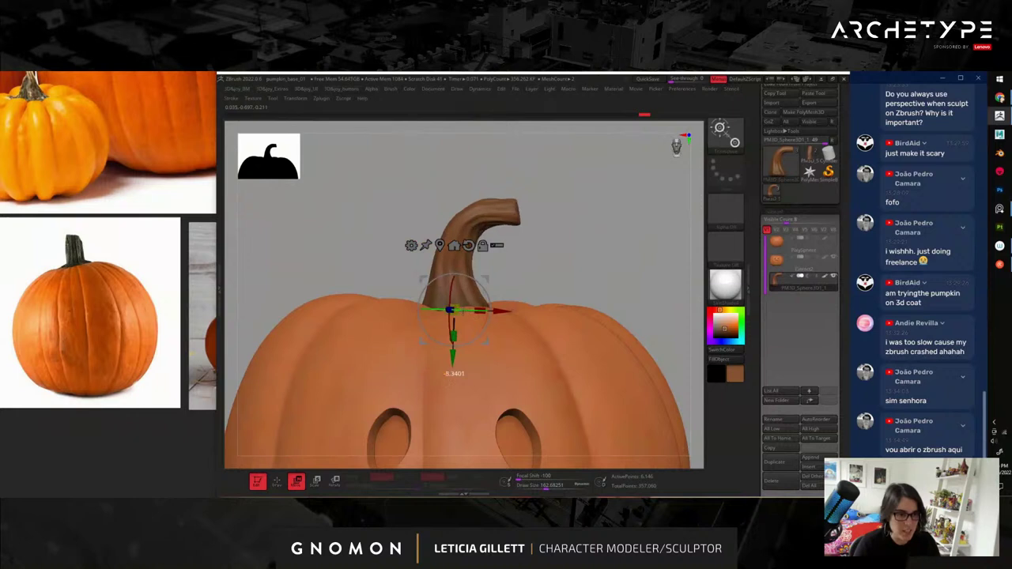
- Refine the inner curve and tip of the stem with the Move brush
{"action": "key", "text": "q"}
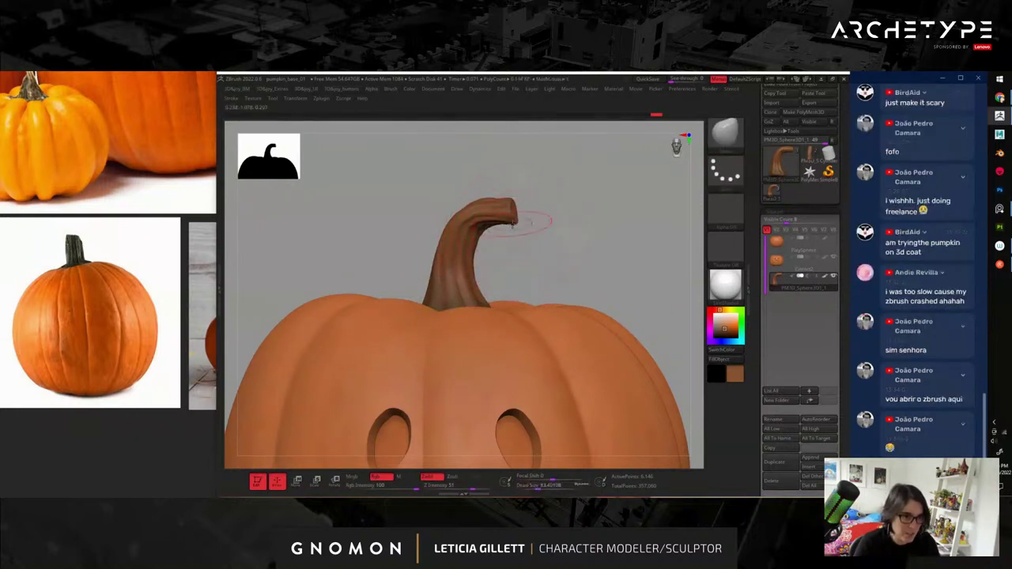
{"action": "left_click_drag", "start_coordinate": [489, 225], "coordinate": [475, 249]}
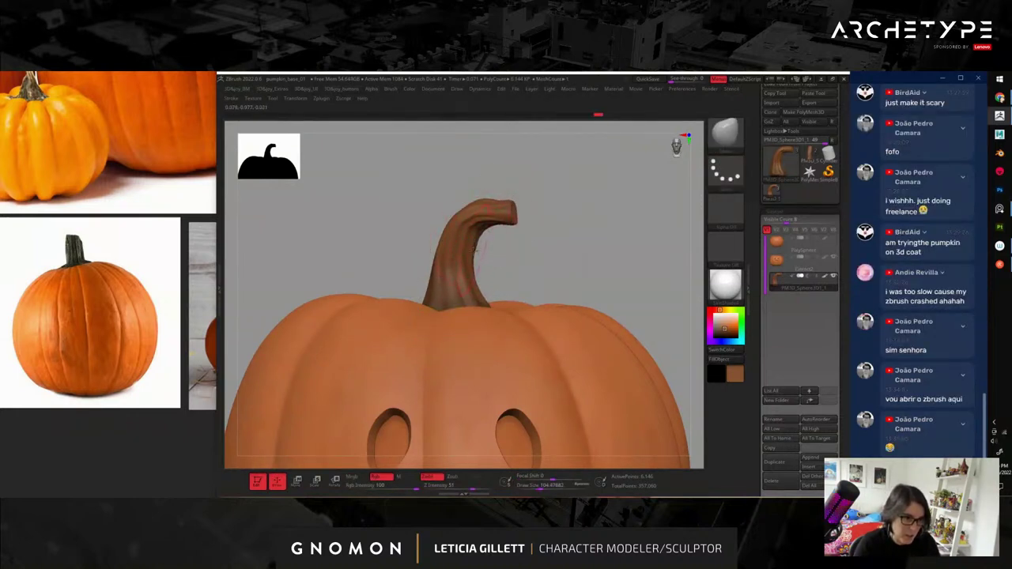
{"action": "key", "text": "ctrl+shift+z"}
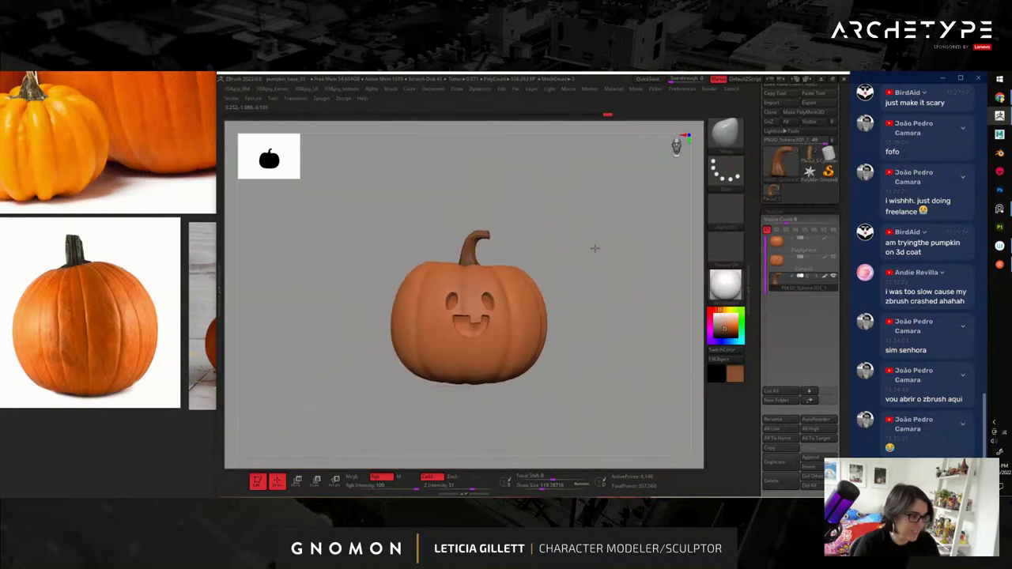
- Nudge the stem's placement slightly with the transform gizmo to balance it against the full pumpkin
{"action": "left_click_drag", "start_coordinate": [599, 260], "coordinate": [621, 282]}
{"action": "left_click_drag", "start_coordinate": [601, 240], "coordinate": [634, 190]}
{"action": "key", "text": "w"}
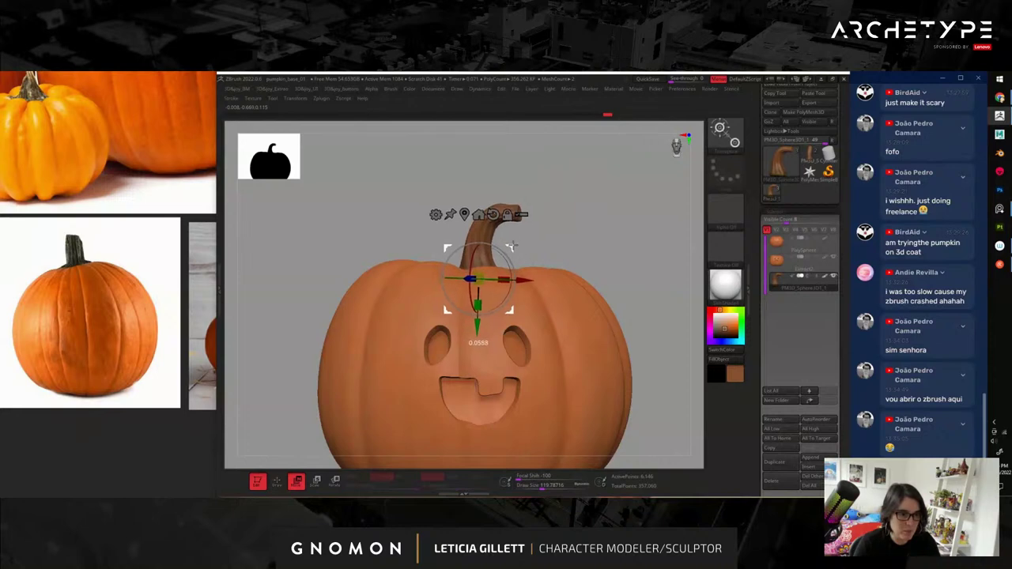
{"action": "key", "text": "q"}
{"action": "mouse_move", "coordinate": [599, 228]}
{"action": "left_mouse_down"}
{"action": "mouse_move", "coordinate": [610, 278]}
{"action": "mouse_move", "coordinate": [644, 264]}
{"action": "mouse_move", "coordinate": [605, 228]}
{"action": "left_mouse_up"}
{"action": "left_click_drag", "start_coordinate": [602, 265], "coordinate": [592, 239], "text": "alt"}
{"action": "scroll", "coordinate": [593, 238], "scroll_direction": "down", "scroll_amount": 3}
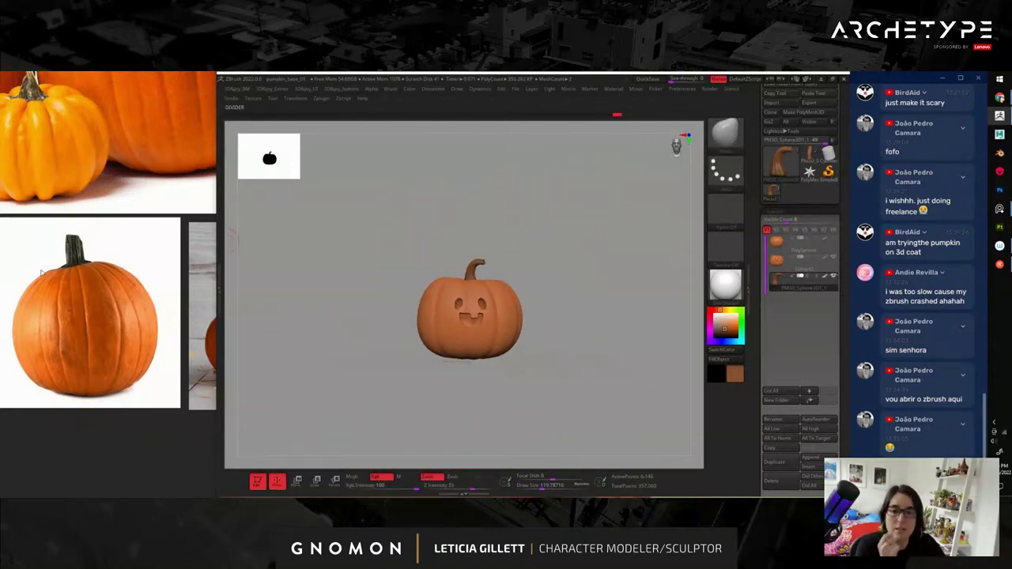
- Look through the pumpkin reference photos to compare body proportions, stem shapes and stem colors
{"action": "scroll", "coordinate": [44, 297], "scroll_direction": "down", "scroll_amount": 5}
{"action": "middle_click_drag", "start_coordinate": [152, 219], "coordinate": [53, 341]}
{"action": "scroll", "coordinate": [116, 296], "scroll_direction": "up", "scroll_amount": 3}
{"action": "middle_click_drag", "start_coordinate": [111, 305], "coordinate": [93, 229]}
{"action": "middle_click_drag", "start_coordinate": [18, 113], "coordinate": [64, 340]}
{"action": "scroll", "coordinate": [112, 268], "scroll_direction": "up", "scroll_amount": 2}
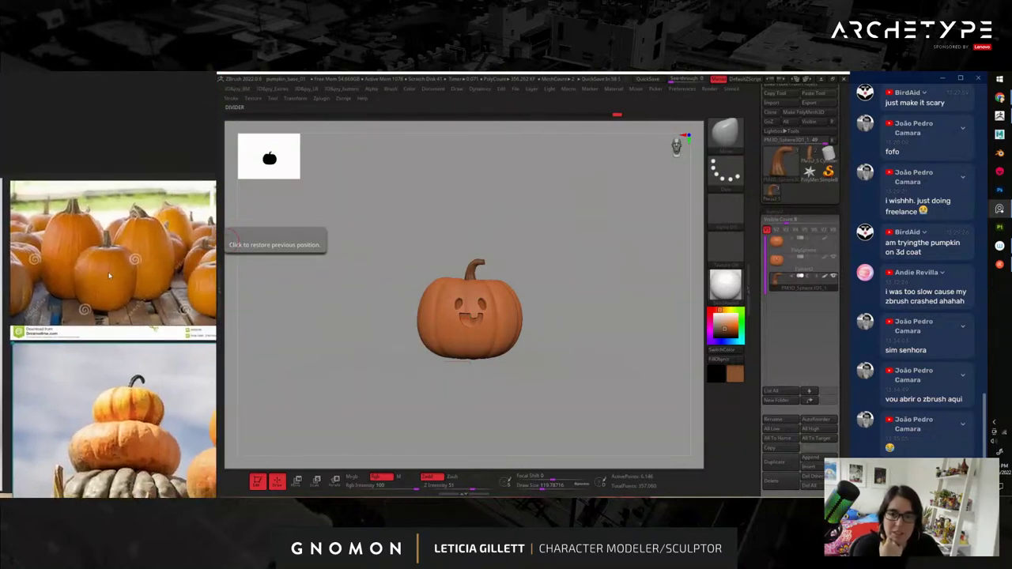
{"action": "scroll", "coordinate": [152, 301], "scroll_direction": "up", "scroll_amount": 5}
{"action": "scroll", "coordinate": [153, 300], "scroll_direction": "up", "scroll_amount": 2}
{"action": "scroll", "coordinate": [130, 326], "scroll_direction": "down", "scroll_amount": 3}
{"action": "scroll", "coordinate": [113, 304], "scroll_direction": "down", "scroll_amount": 3}
{"action": "mouse_move", "coordinate": [24, 332]}
{"action": "middle_mouse_down"}
{"action": "mouse_move", "coordinate": [113, 291]}
{"action": "mouse_move", "coordinate": [136, 291]}
{"action": "mouse_move", "coordinate": [17, 324]}
{"action": "middle_mouse_up"}
{"action": "scroll", "coordinate": [136, 287], "scroll_direction": "down", "scroll_amount": 5}
{"action": "scroll", "coordinate": [137, 303], "scroll_direction": "up", "scroll_amount": 5}
{"action": "middle_click_drag", "start_coordinate": [56, 250], "coordinate": [95, 364]}
{"action": "scroll", "coordinate": [95, 364], "scroll_direction": "down", "scroll_amount": 5}
{"action": "middle_click_drag", "start_coordinate": [53, 296], "coordinate": [145, 291]}
{"action": "scroll", "coordinate": [139, 316], "scroll_direction": "up", "scroll_amount": 1}
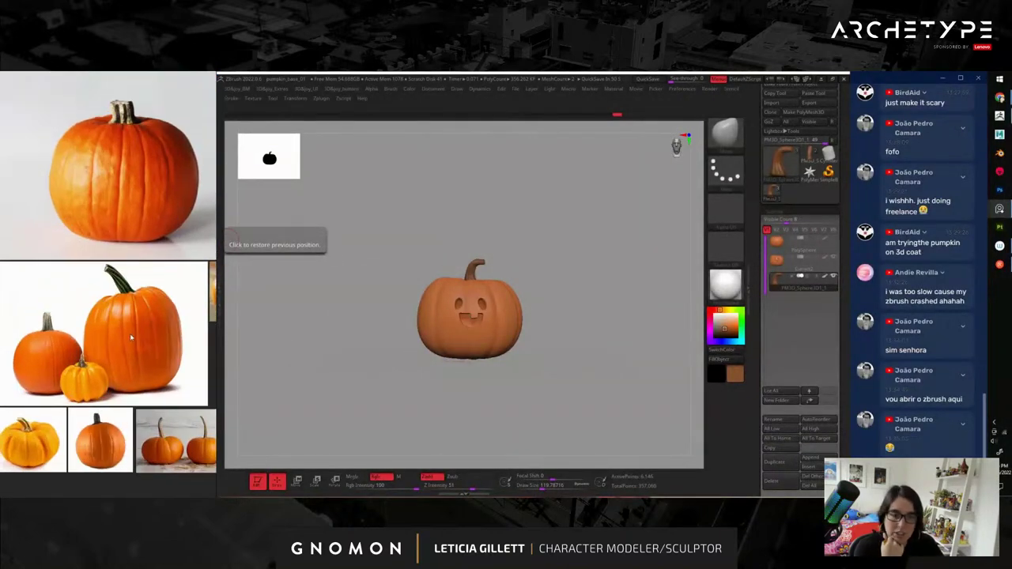
{"action": "right_click_drag", "start_coordinate": [540, 234], "coordinate": [538, 320], "text": "ctrl"}
{"action": "key", "text": "1"}
{"action": "key", "text": "2"}
{"action": "key", "text": "3"}
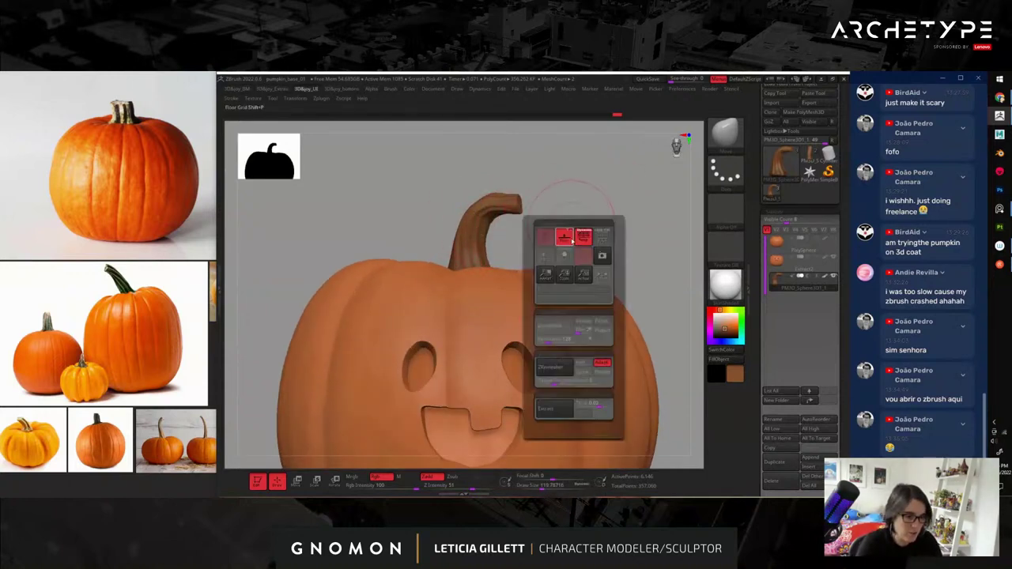
{"action": "left_click", "coordinate": [571, 260]}
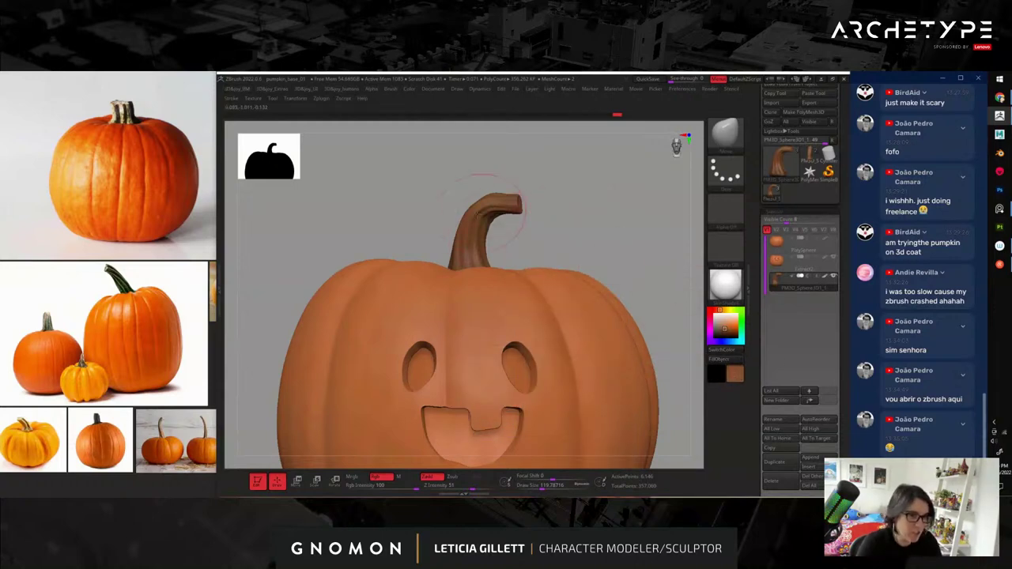
- Select the Move brush and check the stem's shape from the back and front
{"action": "left_click_drag", "start_coordinate": [540, 244], "coordinate": [640, 255]}
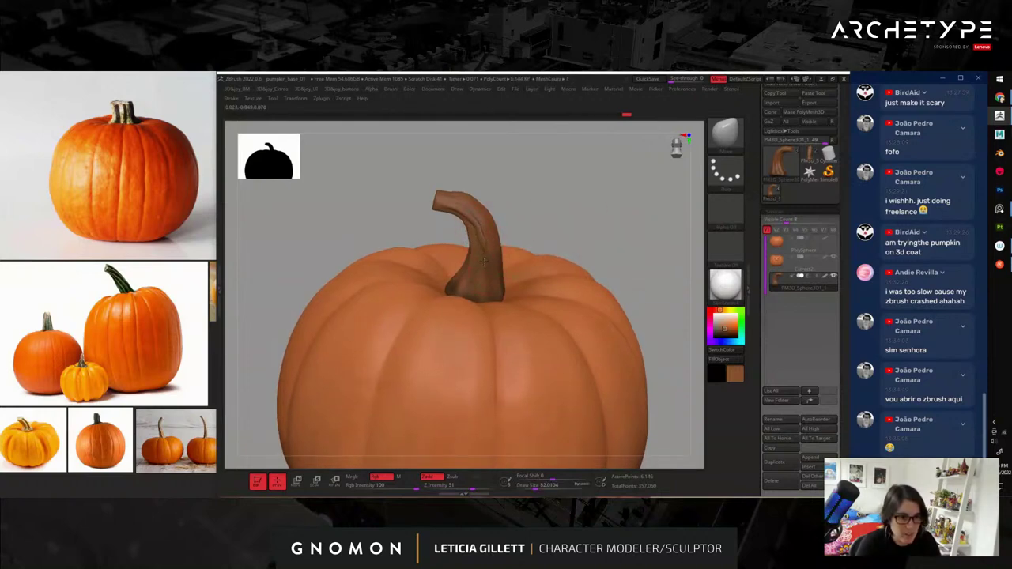
{"action": "key", "text": "b"}
{"action": "key", "text": "m"}
{"action": "key", "text": "v"}
{"action": "mouse_move", "coordinate": [589, 203]}
{"action": "left_mouse_down"}
{"action": "mouse_move", "coordinate": [632, 206]}
{"action": "mouse_move", "coordinate": [633, 230]}
{"action": "mouse_move", "coordinate": [596, 251]}
{"action": "left_mouse_up"}
{"action": "left_click_drag", "start_coordinate": [640, 286], "coordinate": [663, 320], "text": "alt"}
- Tint the stem's polypaint greenish by raising the green intensity to about 0.04 in Adjust Colors
{"action": "left_click_drag", "start_coordinate": [769, 388], "coordinate": [769, 242]}
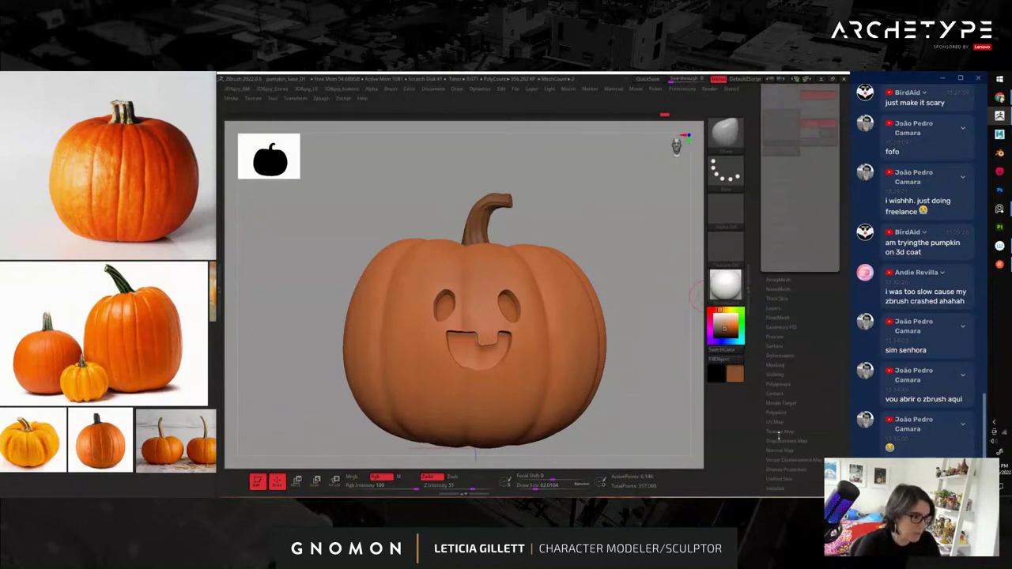
{"action": "left_click", "coordinate": [773, 395]}
{"action": "left_click", "coordinate": [792, 363]}
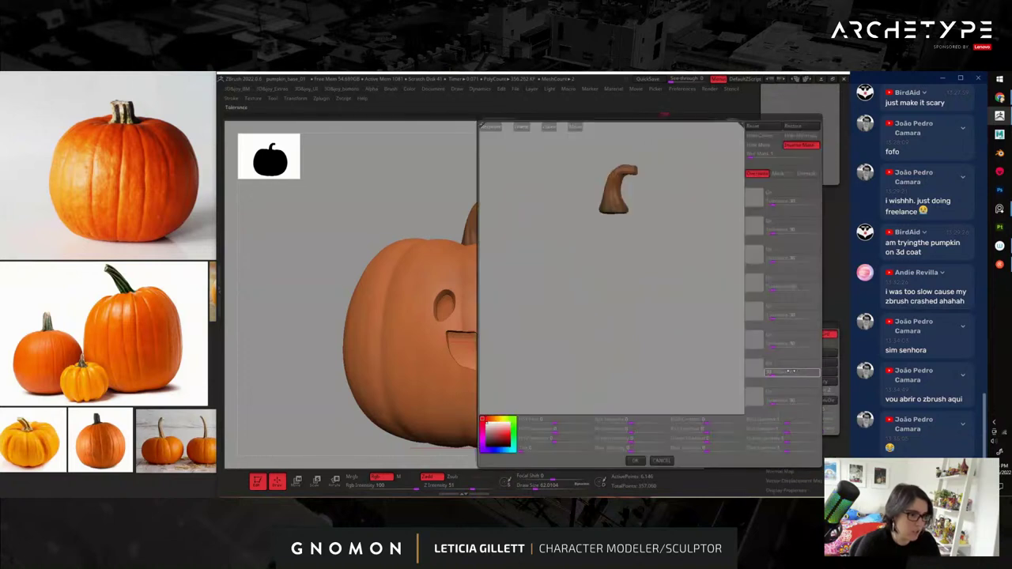
{"action": "left_click_drag", "start_coordinate": [665, 208], "coordinate": [718, 373], "text": "alt"}
{"action": "left_click_drag", "start_coordinate": [690, 256], "coordinate": [696, 306], "text": "alt"}
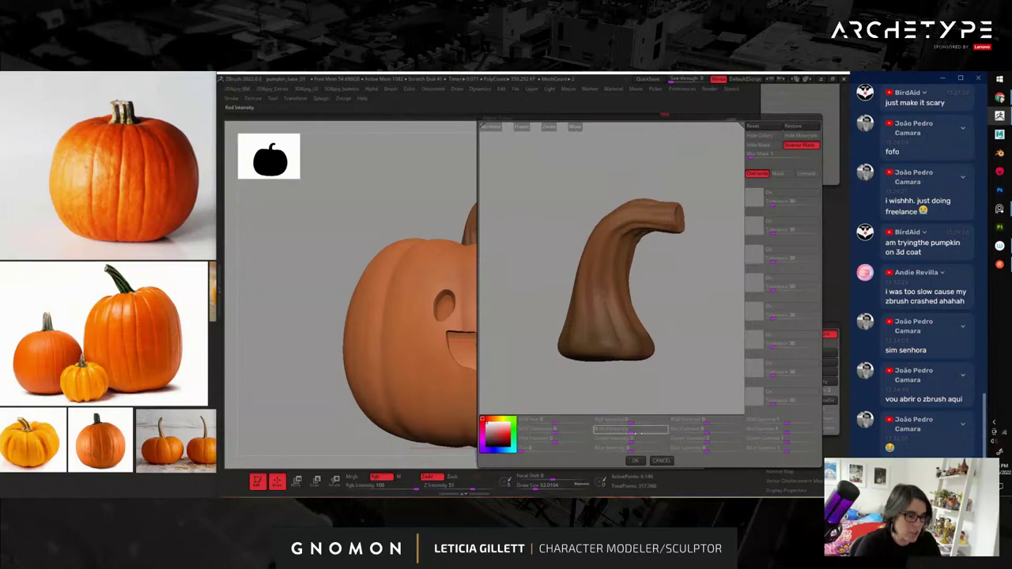
{"action": "left_click_drag", "start_coordinate": [631, 442], "coordinate": [640, 442]}
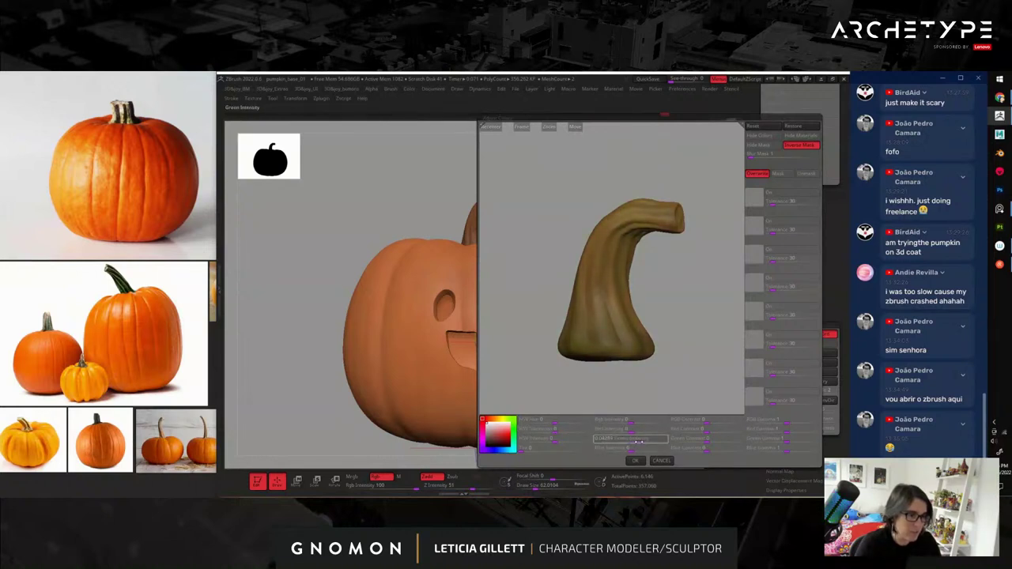
{"action": "left_click", "coordinate": [637, 461]}
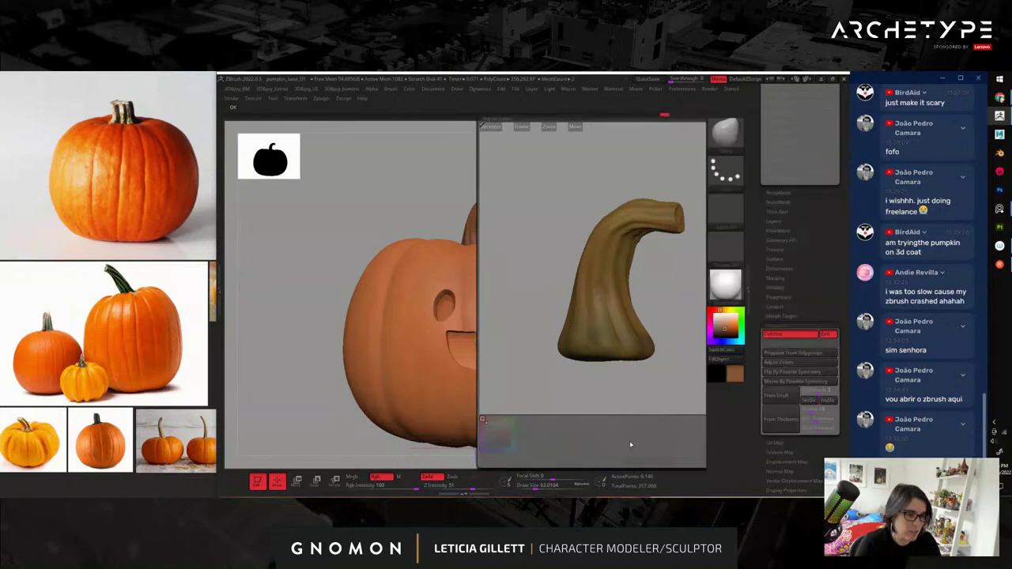
{"action": "left_click_drag", "start_coordinate": [647, 309], "coordinate": [564, 297], "text": "alt"}
{"action": "right_click_drag", "start_coordinate": [564, 296], "coordinate": [655, 321]}
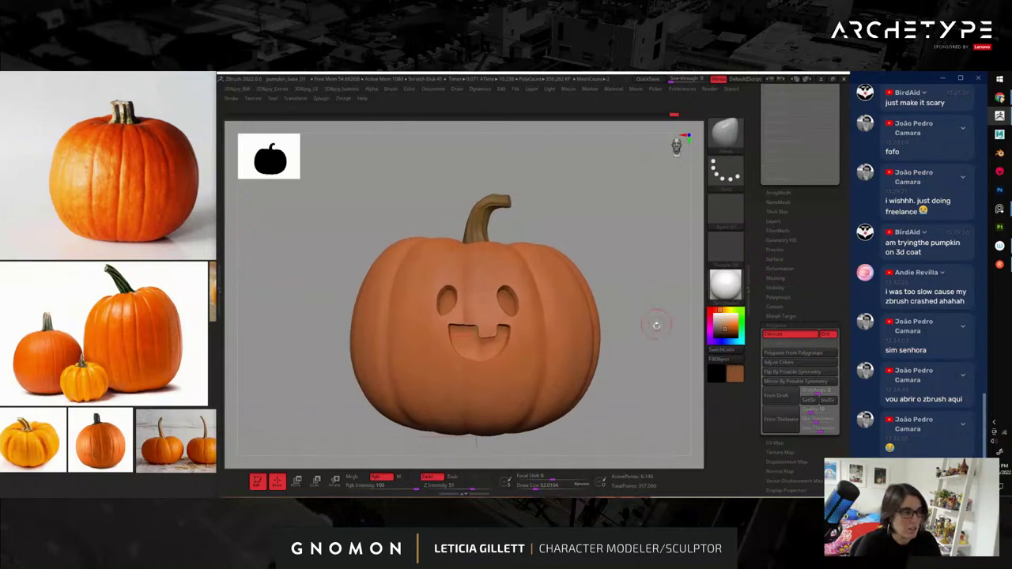
- Raise the stem's HSV saturation slightly in Adjust Colors
{"action": "left_click", "coordinate": [779, 363]}
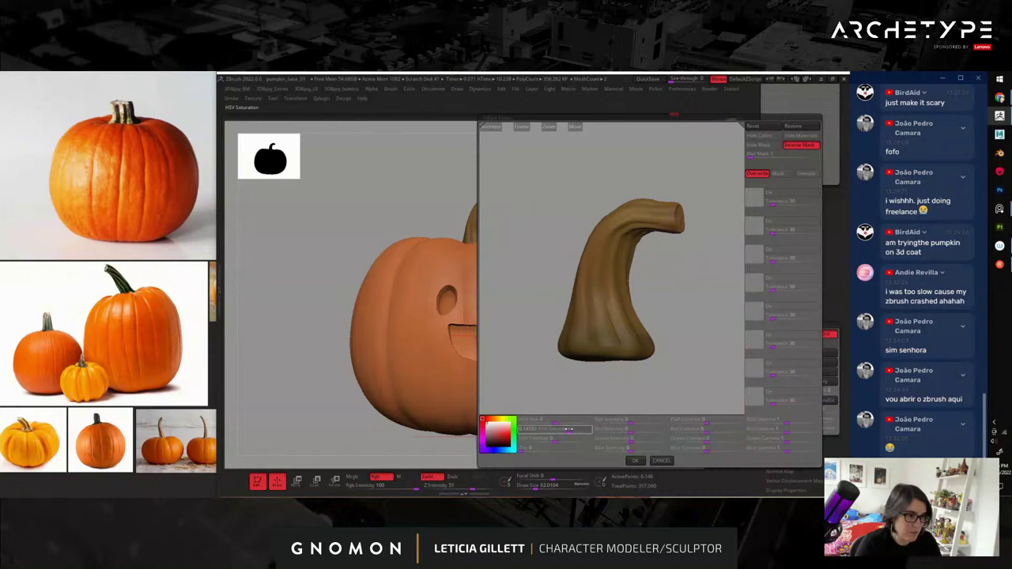
{"action": "left_click", "coordinate": [634, 461]}
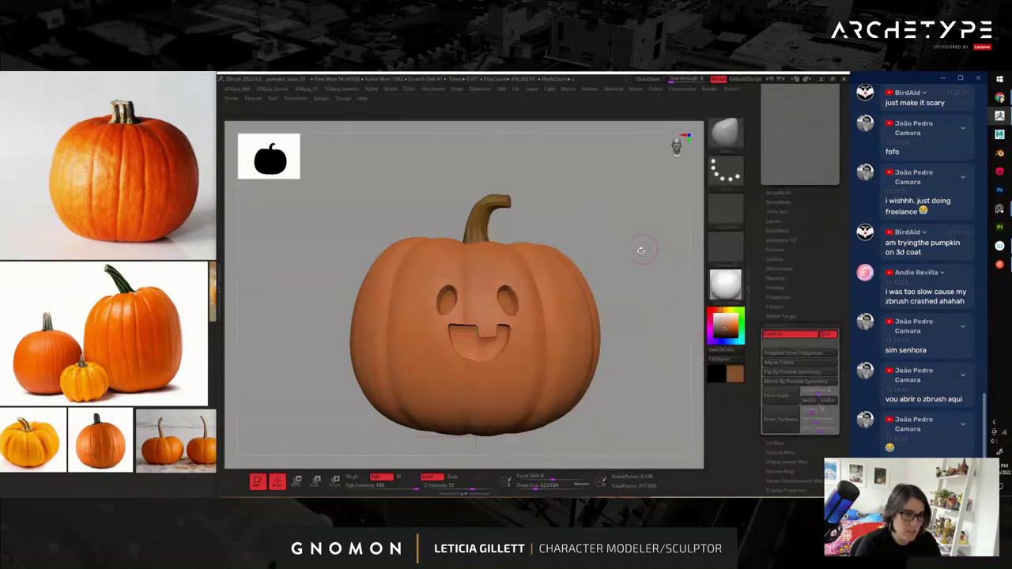
- Try to draw a curled tendril beside the stem with the CurveTube brush at a draw size of about 17
{"action": "right_click_drag", "start_coordinate": [649, 290], "coordinate": [694, 315], "text": "ctrl"}
{"action": "left_click_drag", "start_coordinate": [767, 185], "coordinate": [778, 273]}
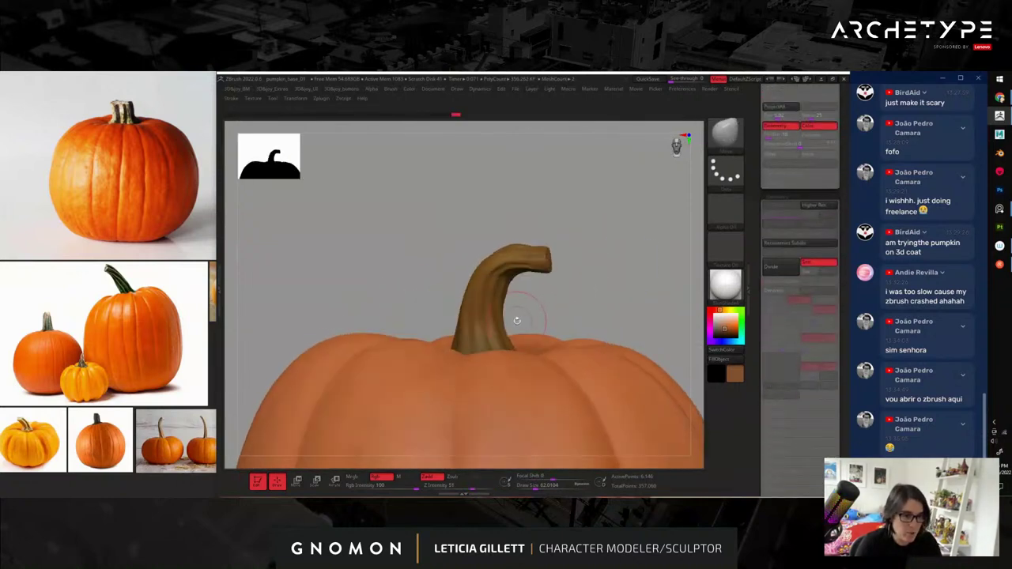
{"action": "key", "text": "s"}
{"action": "left_click", "coordinate": [484, 337]}
{"action": "right_click_drag", "start_coordinate": [590, 313], "coordinate": [588, 296], "text": "alt"}
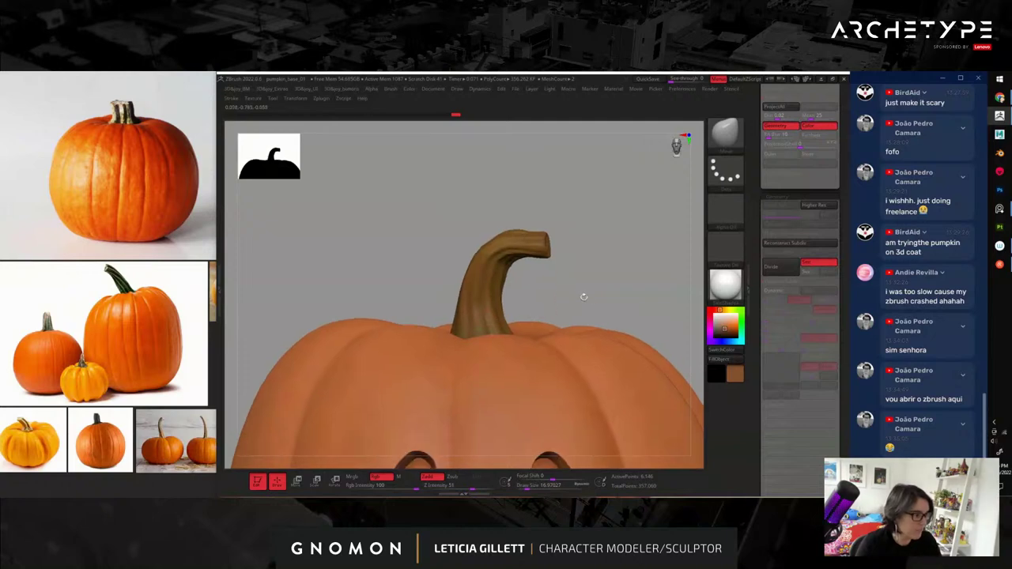
{"action": "key", "text": "b"}
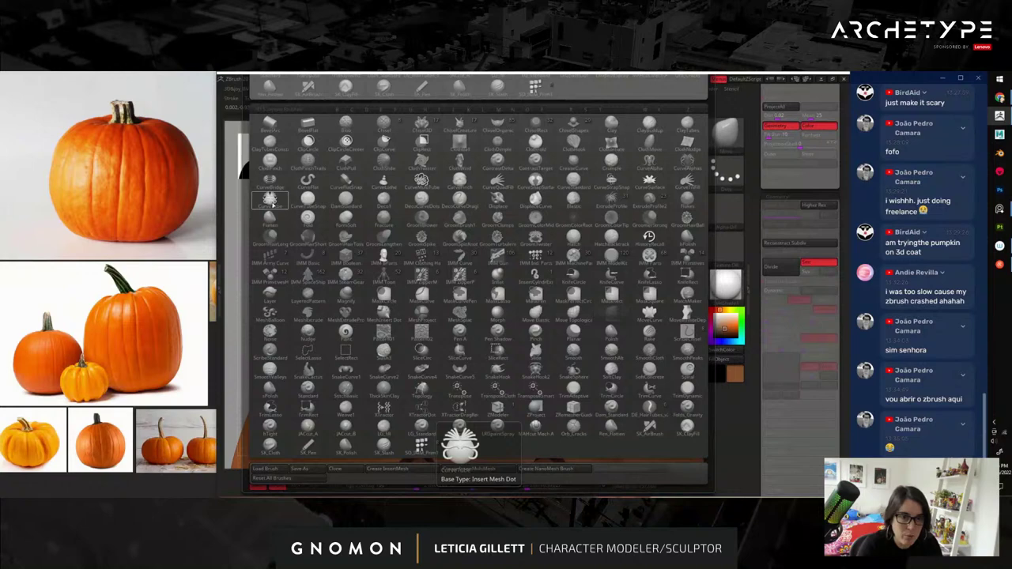
{"action": "left_click", "coordinate": [274, 205]}
{"action": "left_click_drag", "start_coordinate": [428, 305], "coordinate": [396, 242]}
{"action": "mouse_move", "coordinate": [479, 207]}
{"action": "left_mouse_down"}
{"action": "mouse_move", "coordinate": [545, 199]}
{"action": "mouse_move", "coordinate": [499, 225]}
{"action": "mouse_move", "coordinate": [477, 208]}
{"action": "mouse_move", "coordinate": [422, 217]}
{"action": "mouse_move", "coordinate": [566, 301]}
{"action": "mouse_move", "coordinate": [493, 214]}
{"action": "left_mouse_up"}
{"action": "left_click_drag", "start_coordinate": [586, 253], "coordinate": [618, 262]}
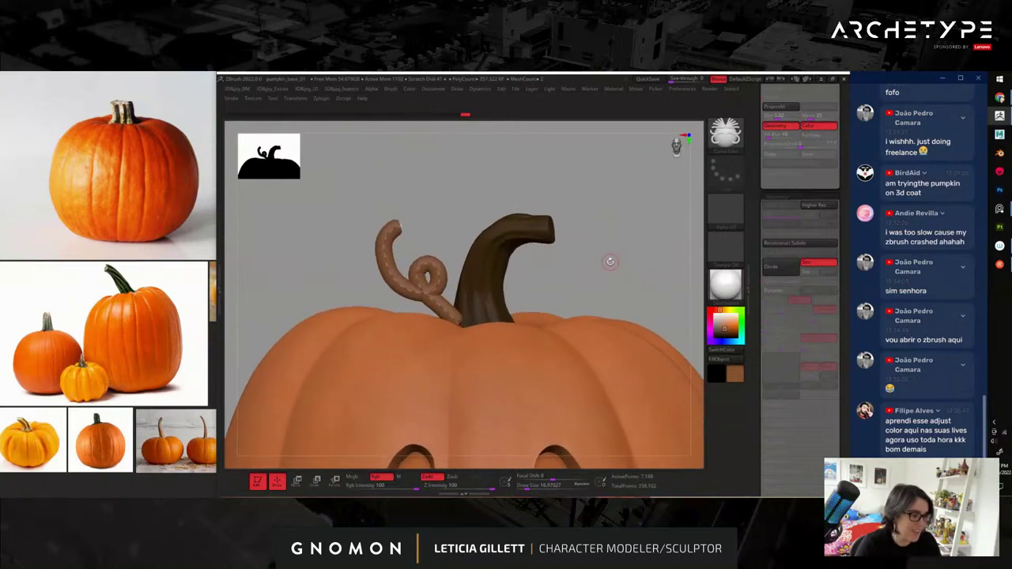
{"action": "key", "text": "ctrl+z"}
{"action": "left_click_drag", "start_coordinate": [599, 288], "coordinate": [569, 233], "text": "alt"}
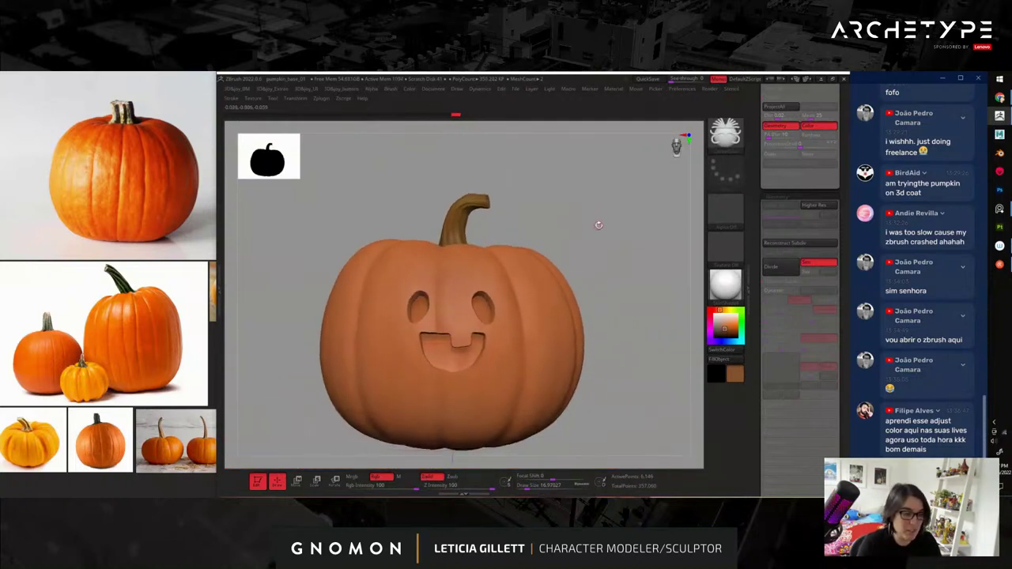
{"action": "key", "text": "space"}
{"action": "key", "text": "b"}
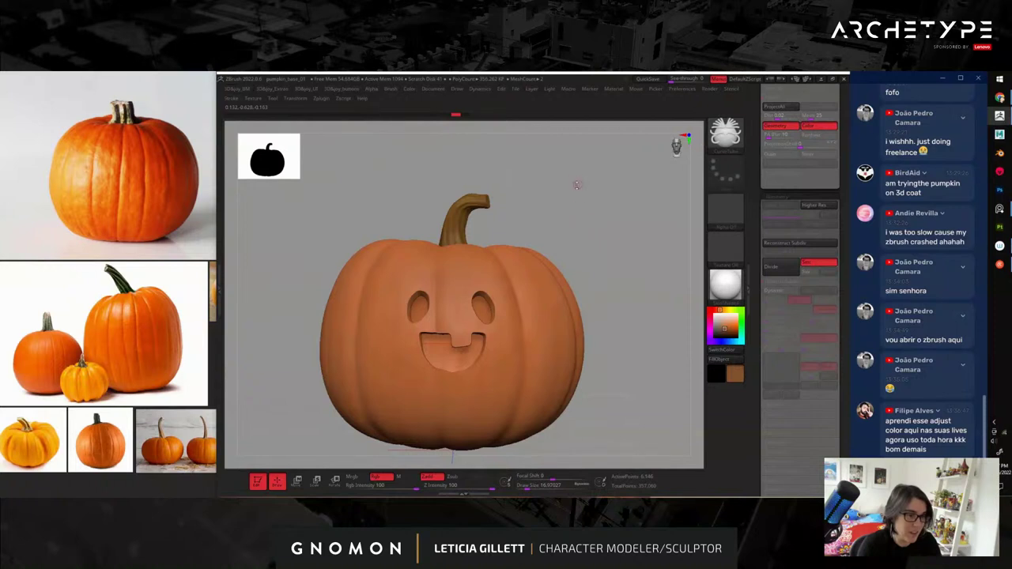
{"action": "key", "text": "b"}
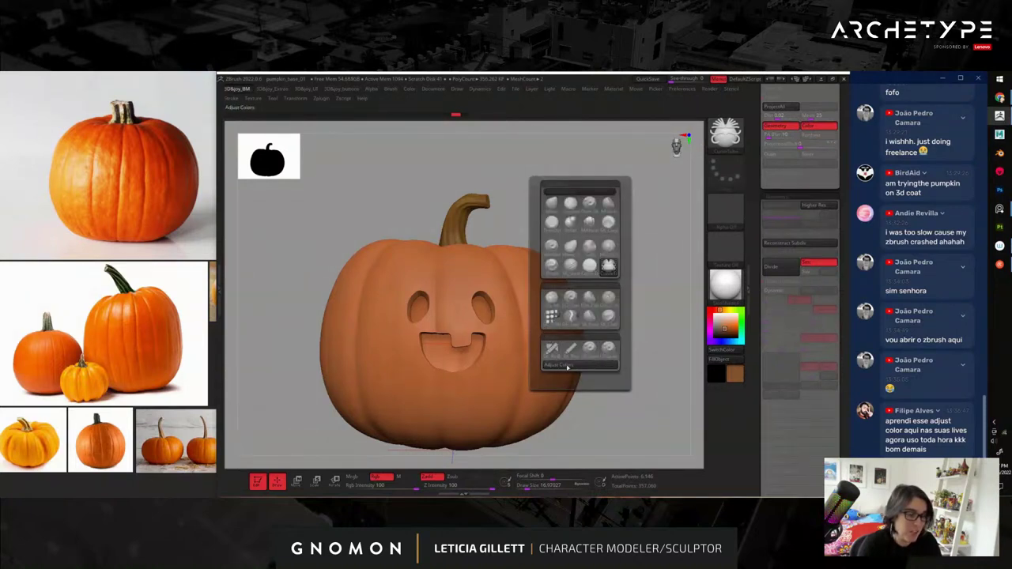
{"action": "left_click", "coordinate": [568, 371]}
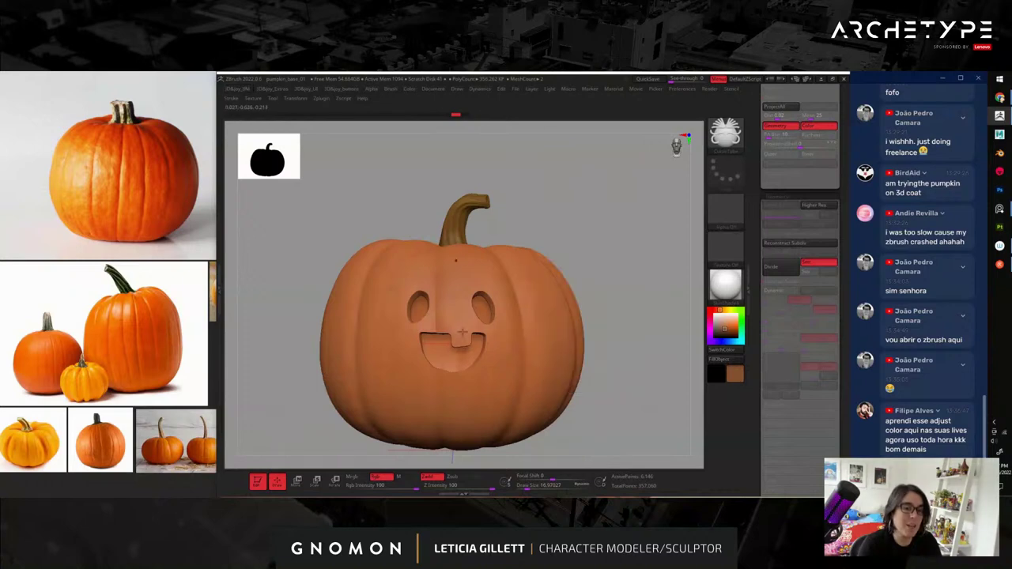
- Switch to the Move brush, select the pumpkin body and raise its HSV saturation slightly in Adjust Colors
{"action": "mouse_move", "coordinate": [581, 218]}
{"action": "left_mouse_down"}
{"action": "mouse_move", "coordinate": [592, 273]}
{"action": "mouse_move", "coordinate": [638, 312]}
{"action": "mouse_move", "coordinate": [585, 251]}
{"action": "left_mouse_up"}
{"action": "key", "text": "b"}
{"action": "key", "text": "m"}
{"action": "key", "text": "v"}
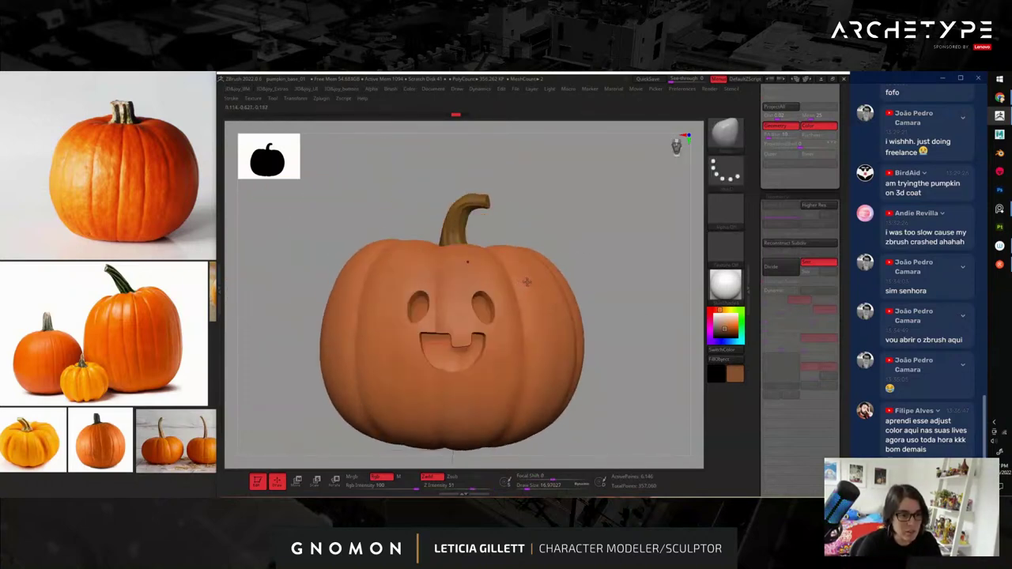
{"action": "left_click", "coordinate": [523, 298], "text": "alt"}
{"action": "key", "text": "b"}
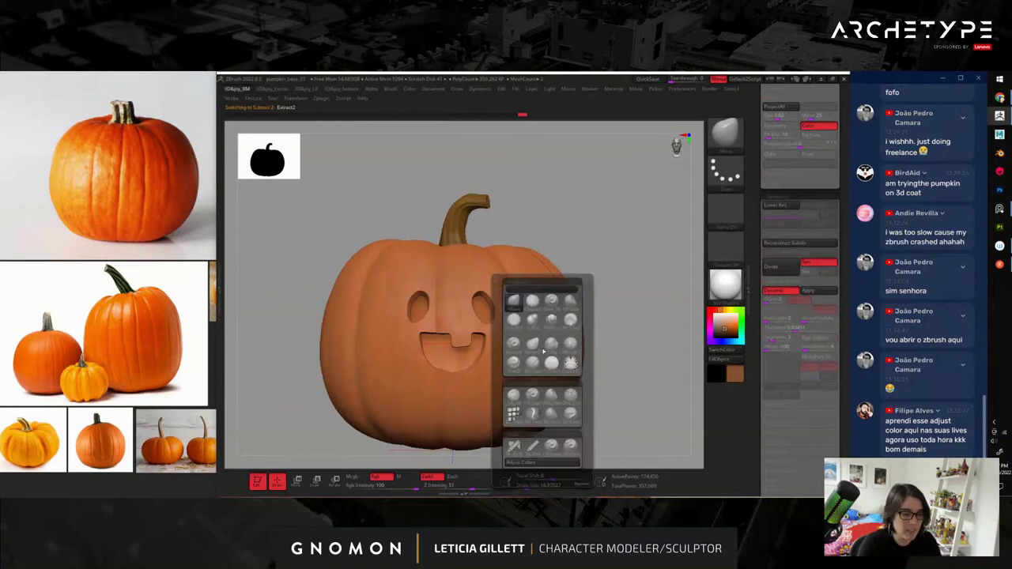
{"action": "left_click", "coordinate": [542, 464]}
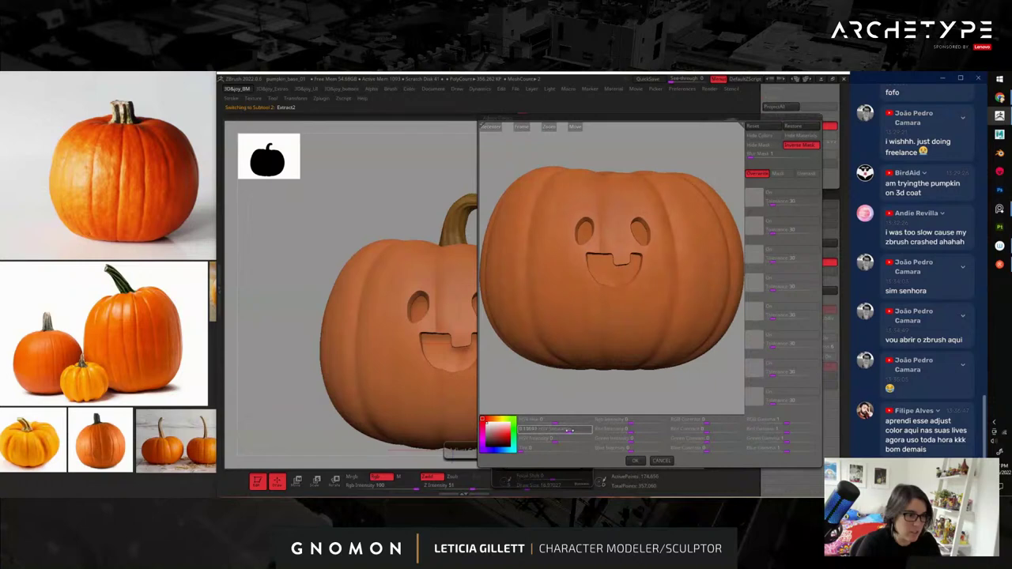
{"action": "left_click", "coordinate": [636, 462]}
- Choose the CurveTube brush and set its draw size to about 15.6 for a tendril next to the stem
{"action": "left_click_drag", "start_coordinate": [634, 374], "coordinate": [723, 330], "text": "alt"}
{"action": "left_click_drag", "start_coordinate": [601, 396], "coordinate": [649, 389]}
{"action": "left_click_drag", "start_coordinate": [606, 238], "coordinate": [636, 276], "text": "alt"}
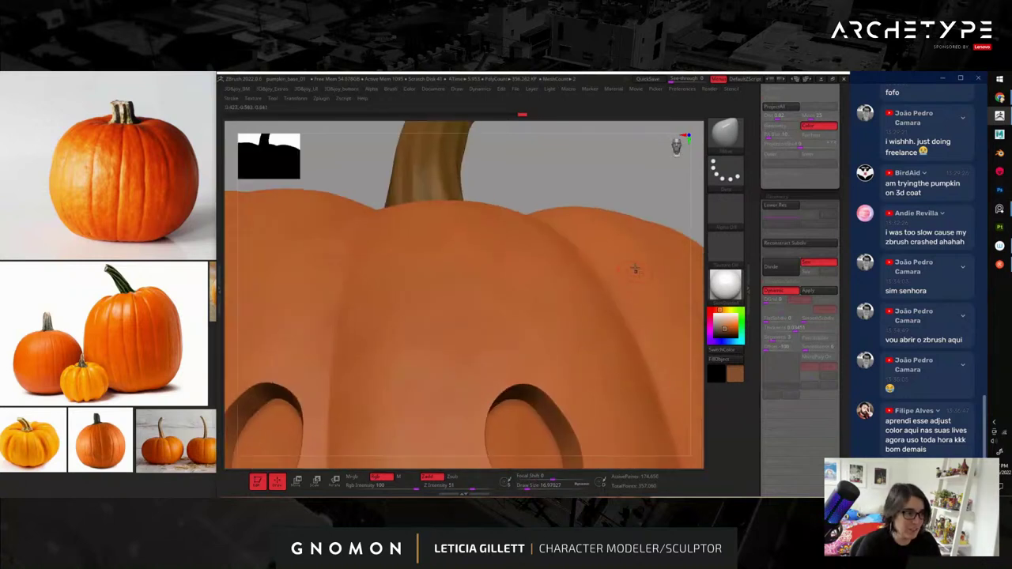
{"action": "left_click_drag", "start_coordinate": [617, 177], "coordinate": [605, 289], "text": "alt"}
{"action": "key", "text": "b"}
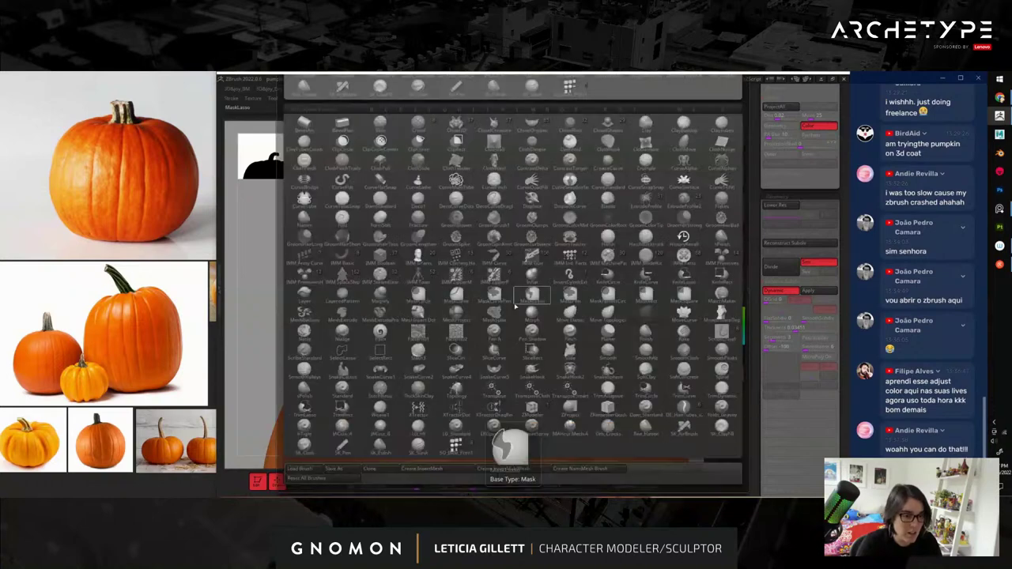
{"action": "left_click", "coordinate": [494, 445]}
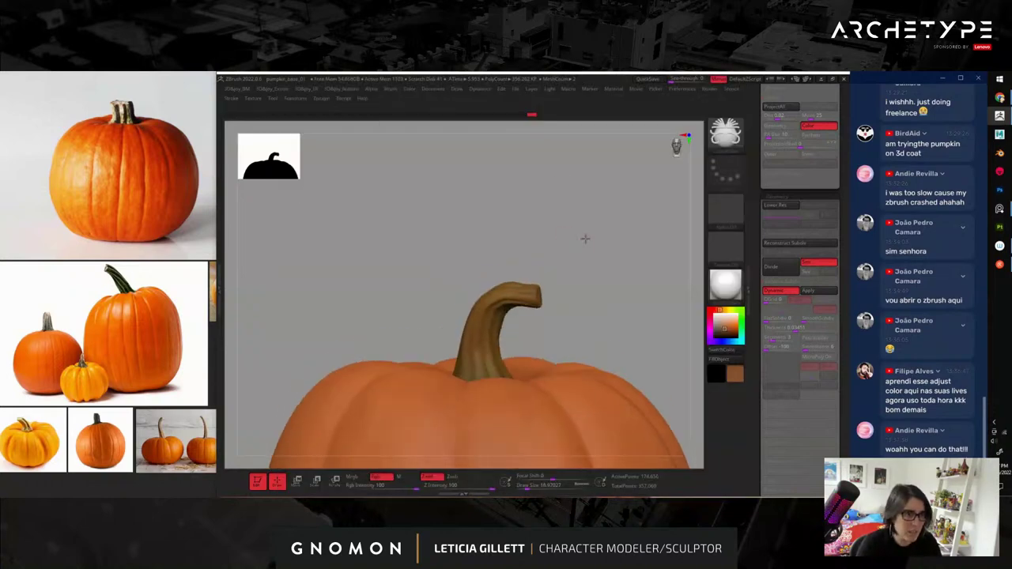
{"action": "left_click_drag", "start_coordinate": [544, 257], "coordinate": [468, 350]}
{"action": "key", "text": "s"}
{"action": "left_click", "coordinate": [466, 289]}
- Try to draw a curled tendril from the stem's base while the pumpkin body is the active subtool
{"action": "left_click_drag", "start_coordinate": [440, 293], "coordinate": [418, 236]}
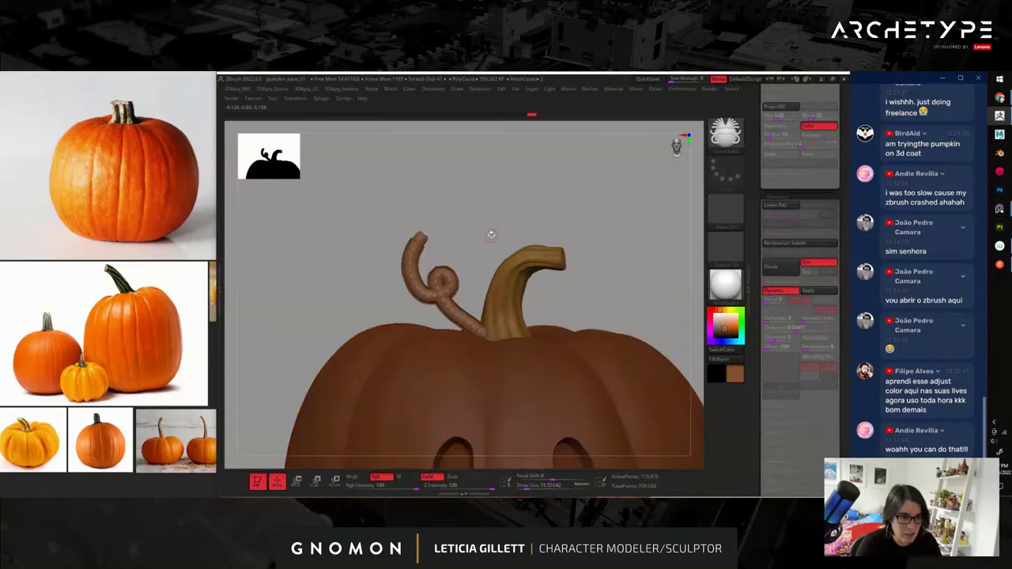
{"action": "left_click_drag", "start_coordinate": [475, 222], "coordinate": [559, 258]}
{"action": "key", "text": "ctrl+z"}
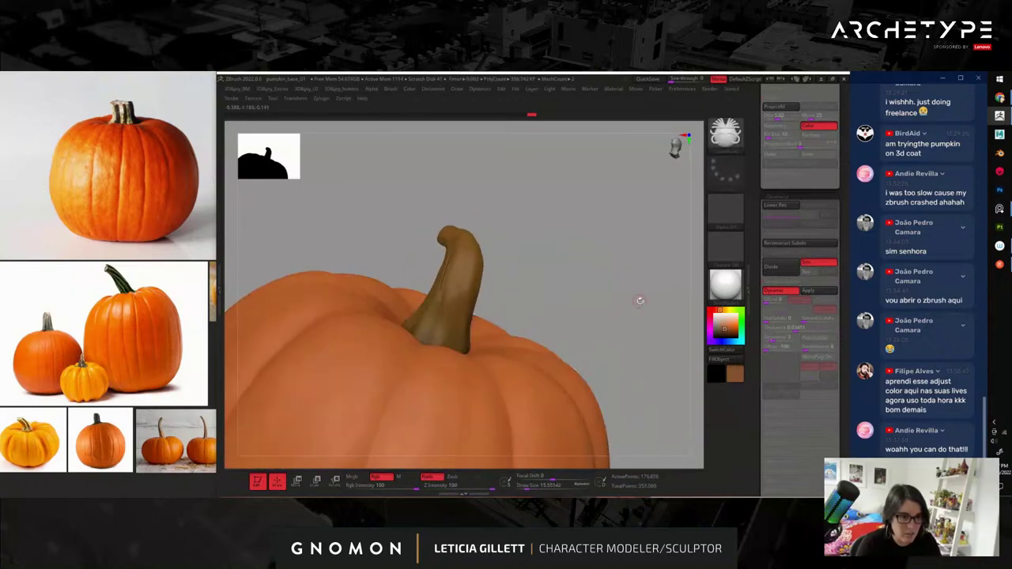
{"action": "left_click_drag", "start_coordinate": [638, 296], "coordinate": [532, 316], "text": "shift"}
- Make the stem the active subtool and try drawing the curled tendril from its base
{"action": "left_click", "coordinate": [487, 330], "text": "alt"}
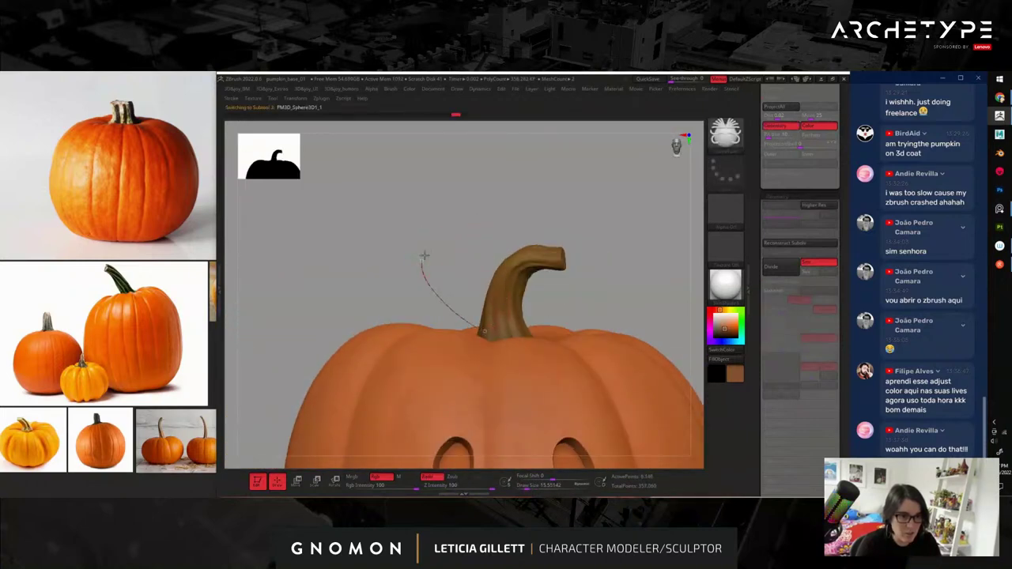
{"action": "left_click_drag", "start_coordinate": [422, 264], "coordinate": [387, 210]}
{"action": "left_click_drag", "start_coordinate": [480, 215], "coordinate": [551, 263]}
{"action": "key", "text": "ctrl+z"}
{"action": "left_click_drag", "start_coordinate": [610, 246], "coordinate": [522, 249], "text": "shift"}
- Reduce the CurveTube draw size to about 10.5 and draw a thinner looping tendril up from the stem's base
{"action": "key", "text": "s"}
{"action": "left_click_drag", "start_coordinate": [427, 278], "coordinate": [424, 278]}
{"action": "mouse_move", "coordinate": [550, 277]}
{"action": "left_mouse_down"}
{"action": "mouse_move", "coordinate": [568, 280]}
{"action": "mouse_move", "coordinate": [556, 278]}
{"action": "left_mouse_up"}
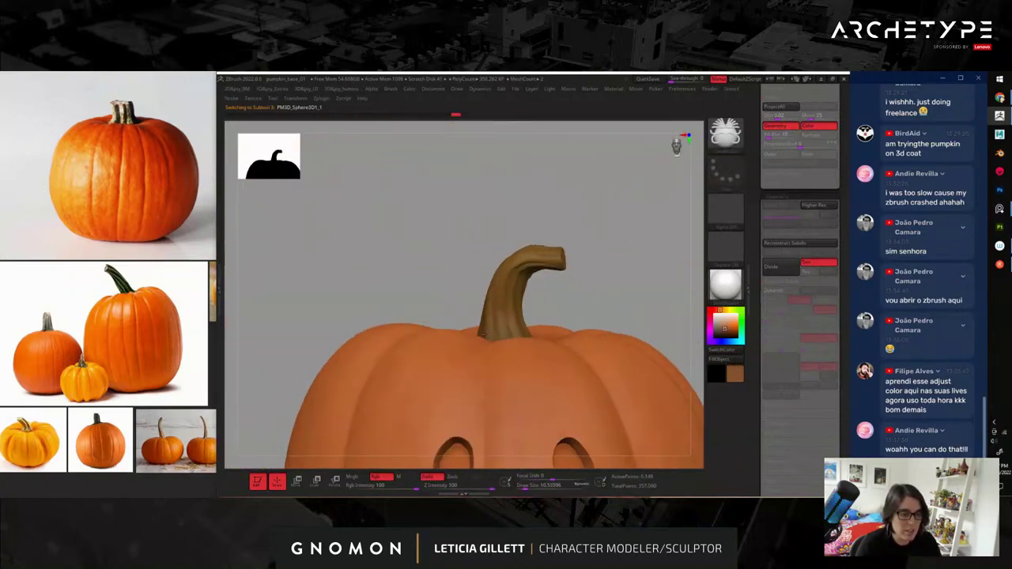
{"action": "mouse_move", "coordinate": [437, 307]}
{"action": "left_mouse_down"}
{"action": "mouse_move", "coordinate": [475, 230]}
{"action": "mouse_move", "coordinate": [432, 198]}
{"action": "left_mouse_up"}
{"action": "left_click_drag", "start_coordinate": [490, 231], "coordinate": [544, 283], "text": "alt"}
- Enlarge the draw size and reshape the tendril's curve from above, keeping its base against the stem
{"action": "mouse_move", "coordinate": [463, 271]}
{"action": "left_mouse_down"}
{"action": "mouse_move", "coordinate": [467, 353]}
{"action": "mouse_move", "coordinate": [456, 396]}
{"action": "left_mouse_up"}
{"action": "key", "text": "s"}
{"action": "left_click_drag", "start_coordinate": [434, 298], "coordinate": [419, 298]}
{"action": "left_click", "coordinate": [428, 304]}
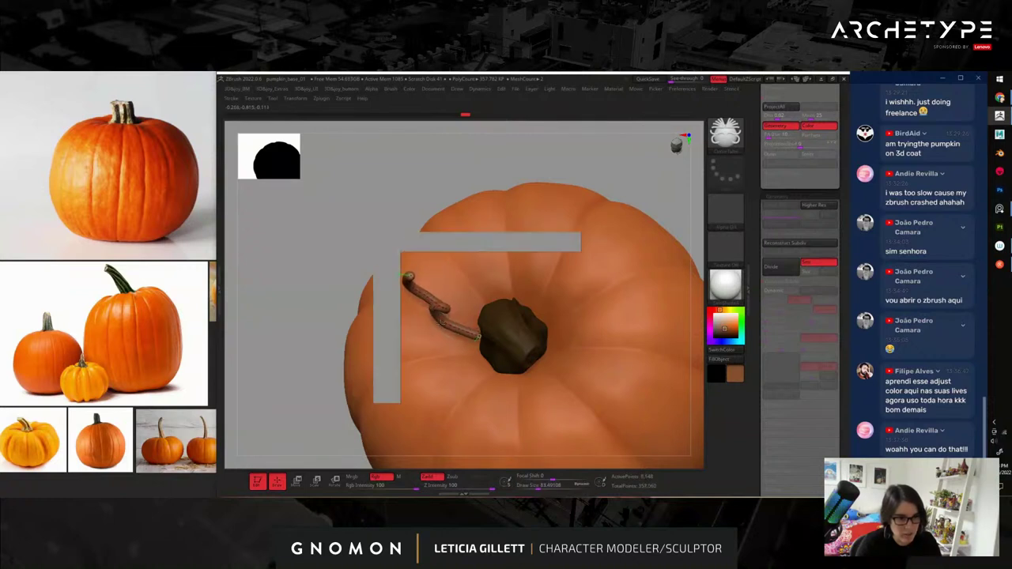
{"action": "key", "text": "ctrl+z"}
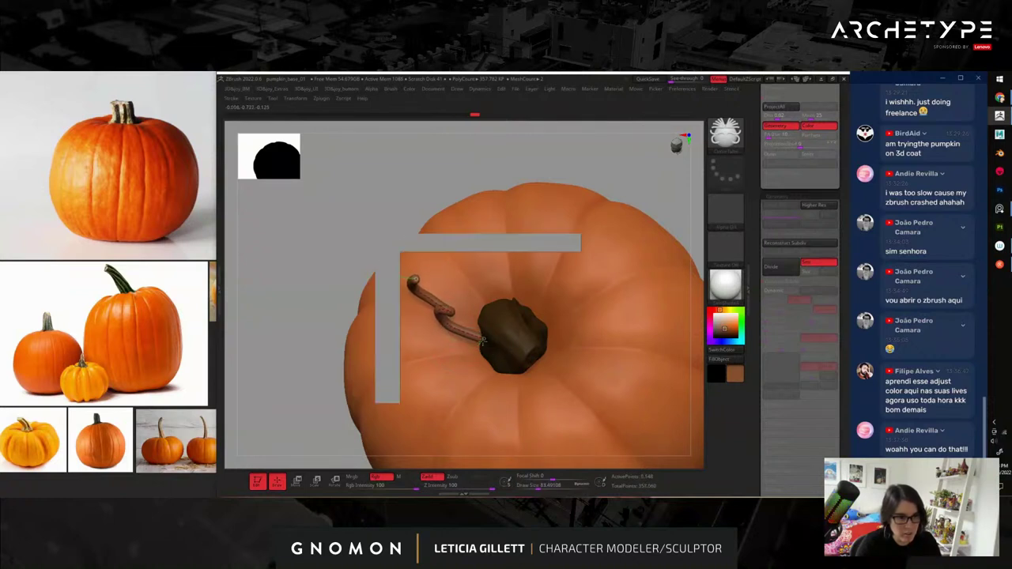
{"action": "left_click_drag", "start_coordinate": [345, 264], "coordinate": [305, 300]}
{"action": "left_click", "coordinate": [446, 315]}
{"action": "mouse_move", "coordinate": [443, 307]}
{"action": "left_mouse_down"}
{"action": "mouse_move", "coordinate": [459, 333]}
{"action": "mouse_move", "coordinate": [484, 337]}
{"action": "left_mouse_up"}
- Reduce the draw size and refine the tendril into a smooth coil that tapers at its tip
{"action": "key", "text": "s"}
{"action": "left_click", "coordinate": [464, 336]}
{"action": "key", "text": "s"}
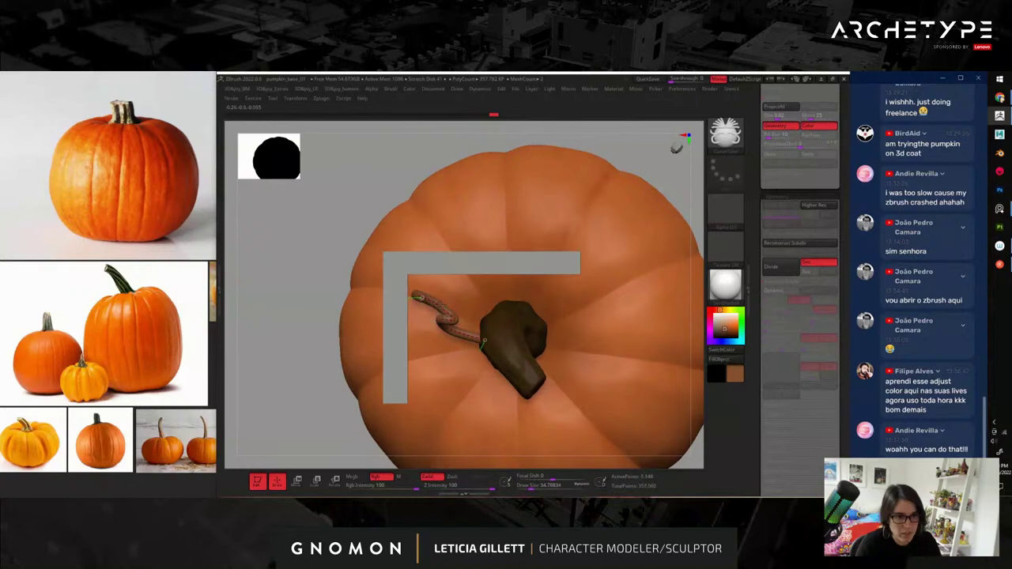
{"action": "left_click_drag", "start_coordinate": [303, 316], "coordinate": [396, 213]}
{"action": "left_click_drag", "start_coordinate": [594, 254], "coordinate": [487, 272], "text": "alt"}
{"action": "left_click_drag", "start_coordinate": [453, 208], "coordinate": [484, 273], "text": "alt"}
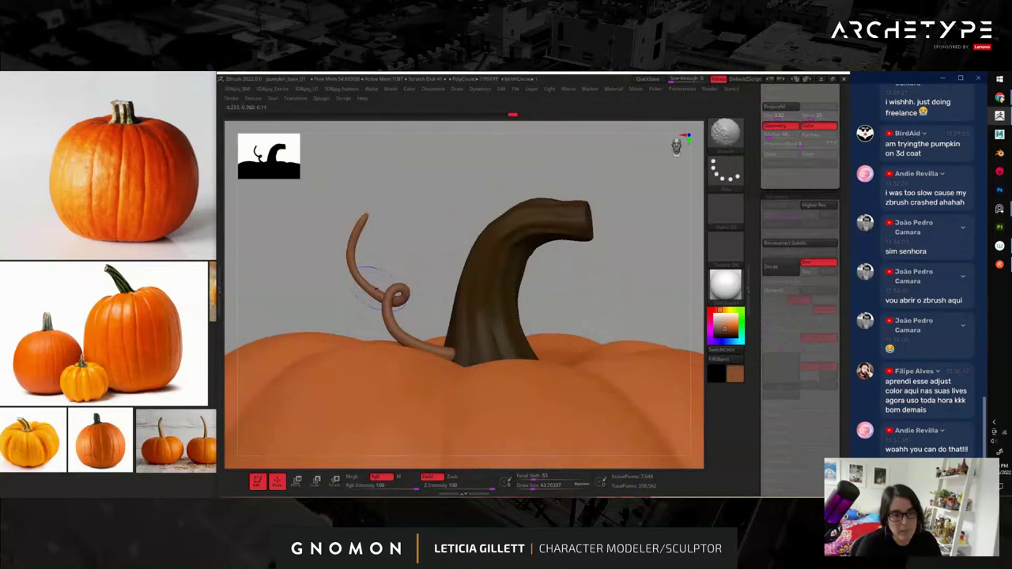
- Pick a dark olive green and fill the tendril with it
{"action": "left_click_drag", "start_coordinate": [429, 238], "coordinate": [441, 318]}
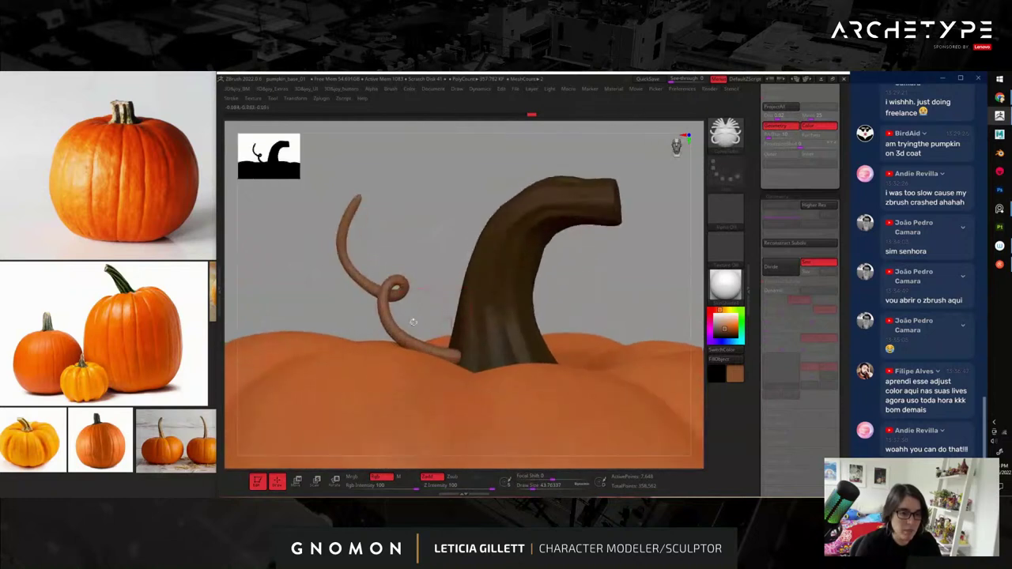
{"action": "left_click", "coordinate": [737, 311]}
{"action": "left_click", "coordinate": [725, 331]}
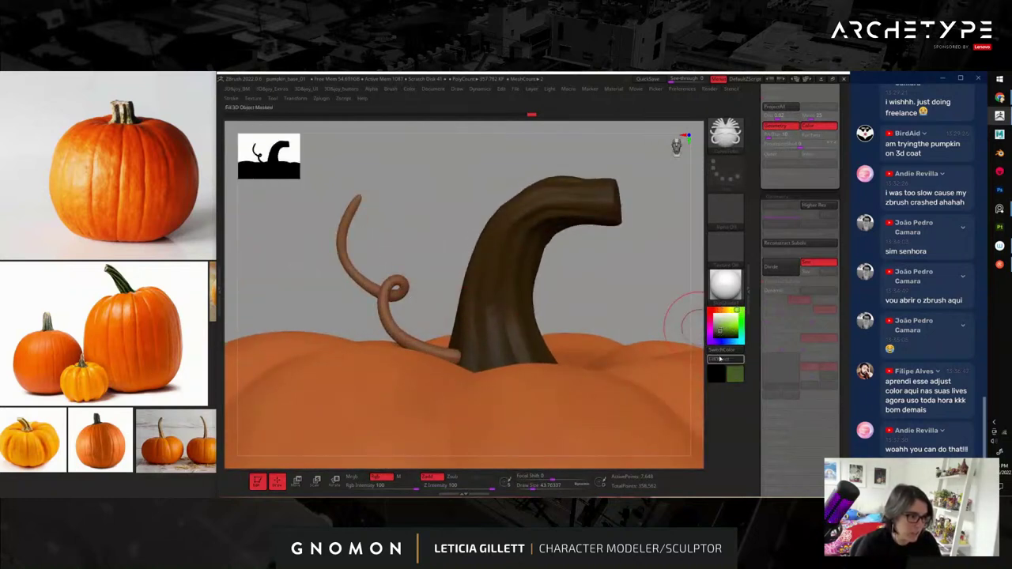
- Rotate the tendril about 10 degrees toward the stem with the transform gizmo and return to draw mode
{"action": "left_click_drag", "start_coordinate": [425, 244], "coordinate": [348, 163], "text": "alt"}
{"action": "left_click_drag", "start_coordinate": [535, 303], "coordinate": [573, 269], "text": "alt"}
{"action": "right_click_drag", "start_coordinate": [462, 261], "coordinate": [476, 287], "text": "shift"}
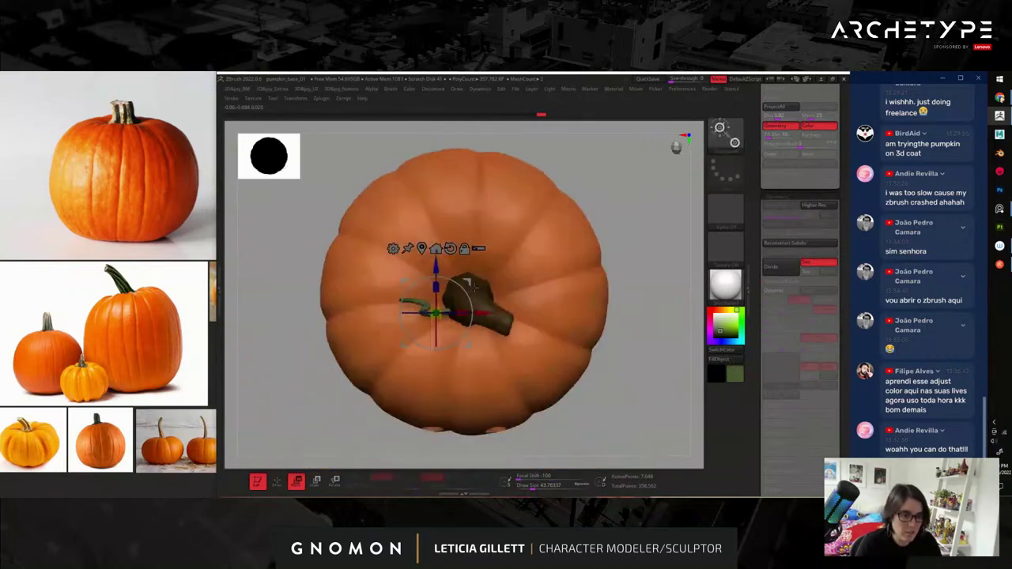
{"action": "right_click_drag", "start_coordinate": [649, 284], "coordinate": [634, 265], "text": "shift"}
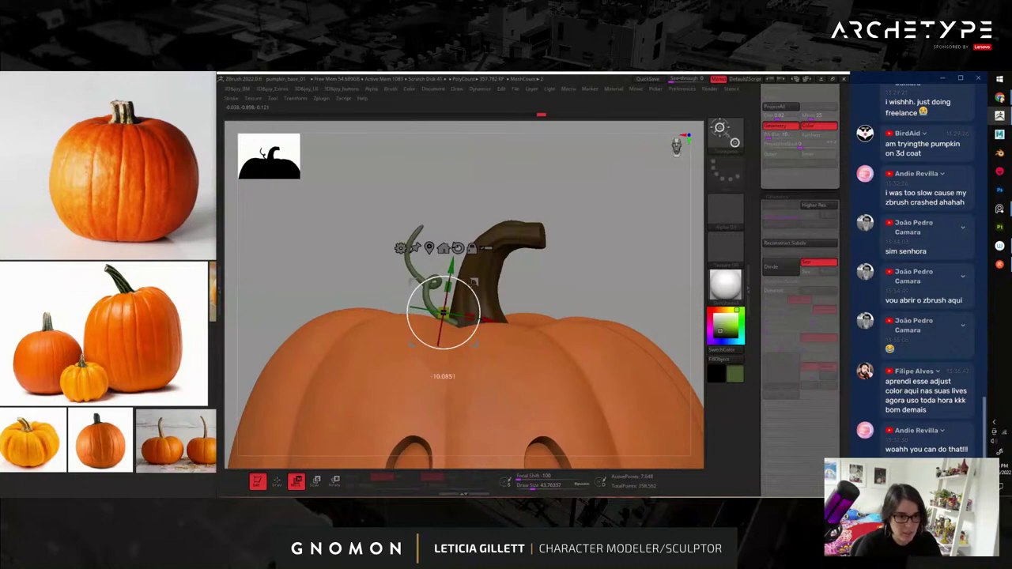
{"action": "left_click_drag", "start_coordinate": [475, 281], "coordinate": [478, 287]}
{"action": "key", "text": "q"}
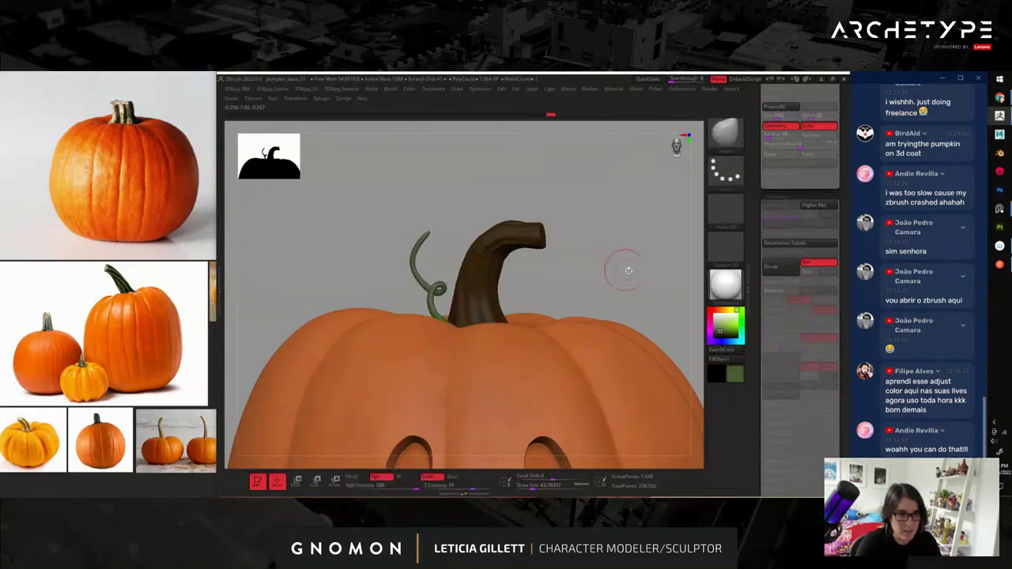
- Check the tendril from several angles and nudge its placement against the stem with the transform gizmo
{"action": "right_click_drag", "start_coordinate": [615, 262], "coordinate": [497, 186], "text": "ctrl"}
{"action": "right_click_drag", "start_coordinate": [586, 298], "coordinate": [621, 313]}
{"action": "left_click_drag", "start_coordinate": [620, 311], "coordinate": [586, 317]}
{"action": "right_click_drag", "start_coordinate": [586, 316], "coordinate": [616, 364], "text": "ctrl"}
{"action": "left_click_drag", "start_coordinate": [565, 232], "coordinate": [554, 316]}
{"action": "key", "text": "w"}
{"action": "left_click_drag", "start_coordinate": [479, 288], "coordinate": [476, 290]}
{"action": "left_click_drag", "start_coordinate": [654, 231], "coordinate": [646, 146]}
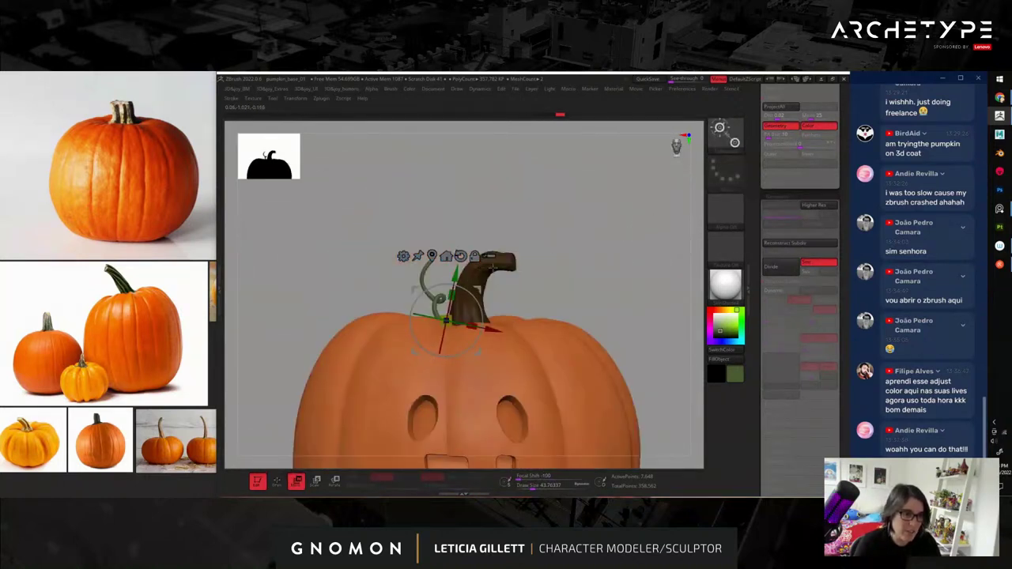
- Darken the stem by lowering its HSV intensity to about -0.24 in Adjust Colors
{"action": "left_click", "coordinate": [483, 271], "text": "alt"}
{"action": "left_click_drag", "start_coordinate": [576, 255], "coordinate": [592, 254], "text": "alt"}
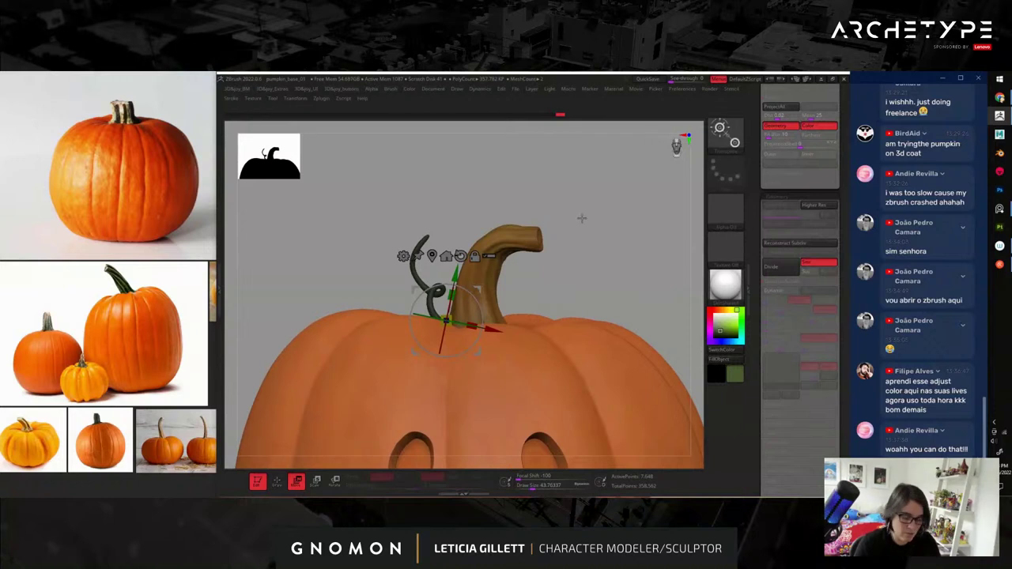
{"action": "key", "text": "space"}
{"action": "left_click", "coordinate": [587, 387]}
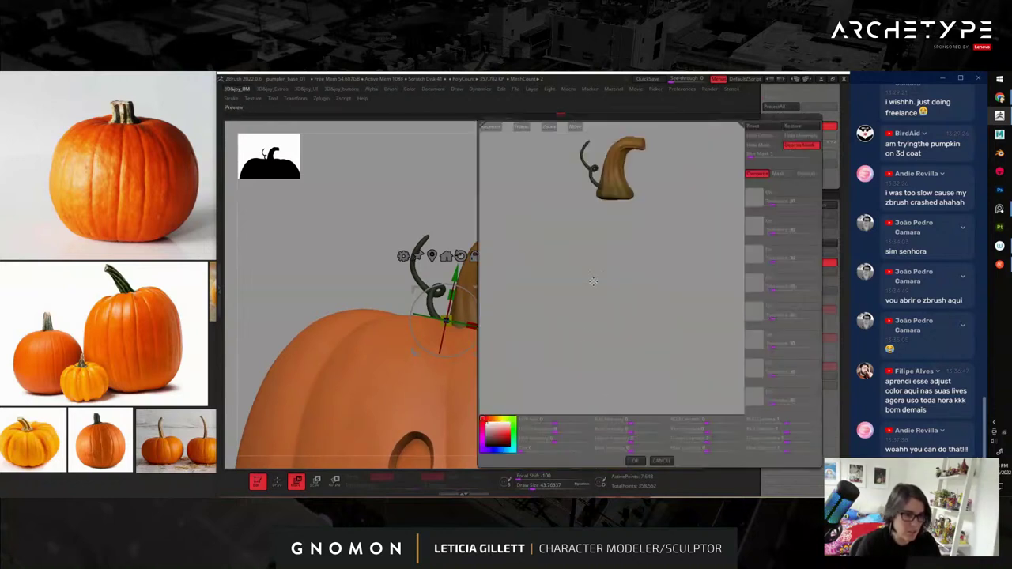
{"action": "left_click_drag", "start_coordinate": [543, 443], "coordinate": [537, 440]}
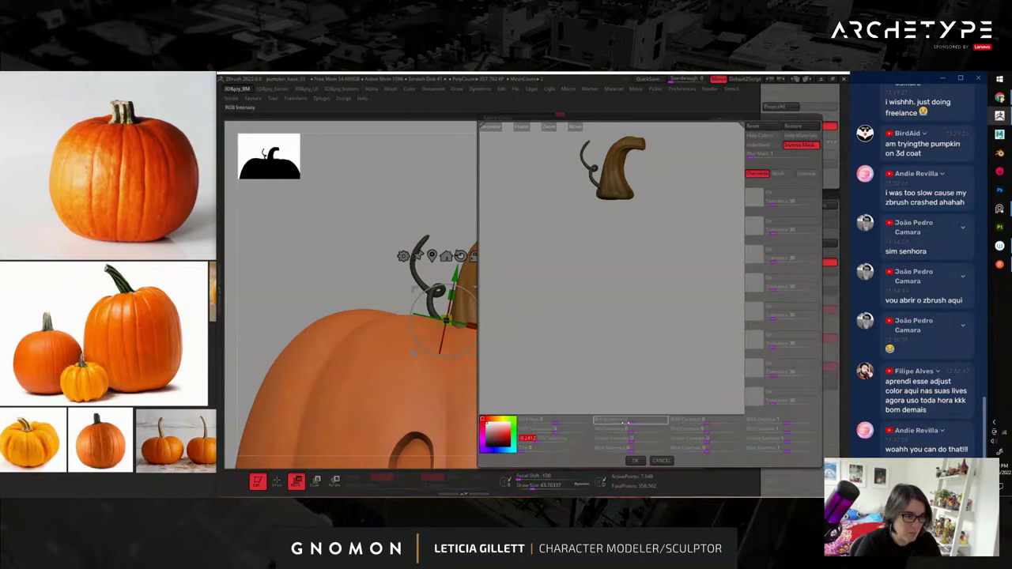
{"action": "left_click", "coordinate": [637, 462]}
- Select the pumpkin body and compare its carved face with Dynamic Subdivision off and on
{"action": "key", "text": "f"}
{"action": "left_click_drag", "start_coordinate": [601, 303], "coordinate": [644, 335]}
{"action": "left_click_drag", "start_coordinate": [479, 360], "coordinate": [608, 313]}
{"action": "left_click", "coordinate": [534, 245], "text": "alt"}
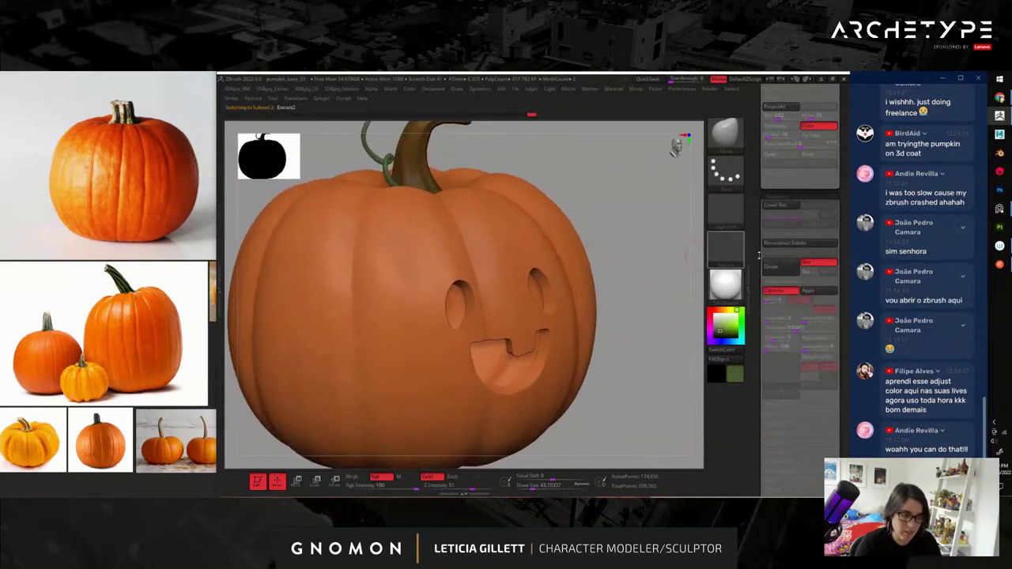
{"action": "key", "text": "shift+d"}
{"action": "mouse_move", "coordinate": [644, 294]}
{"action": "left_mouse_down"}
{"action": "mouse_move", "coordinate": [683, 312]}
{"action": "mouse_move", "coordinate": [659, 290]}
{"action": "left_mouse_up"}
{"action": "left_click", "coordinate": [776, 293]}
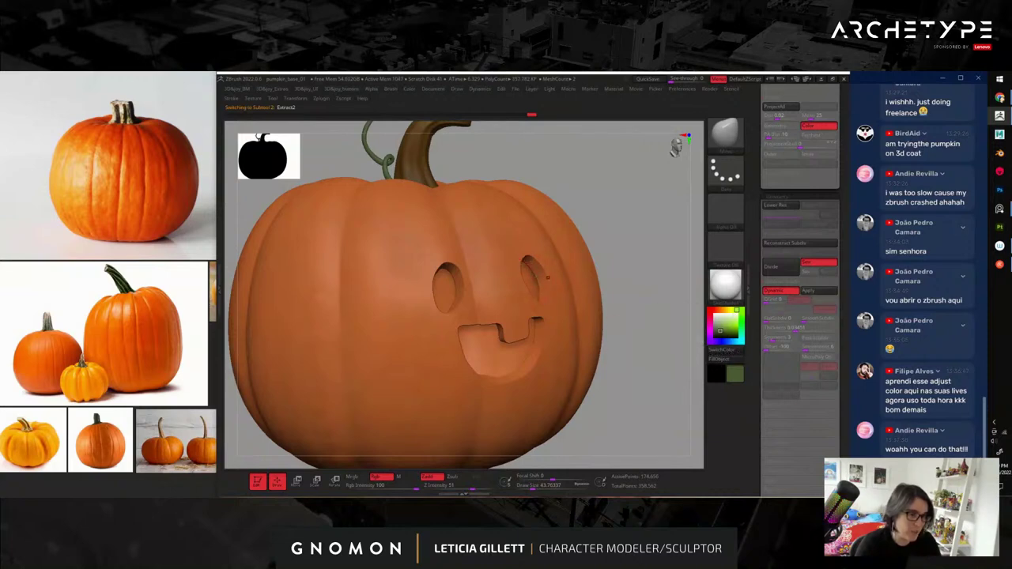
- Apply the Dynamic Subdivision of the pumpkin body to turn it into real geometry
{"action": "left_click_drag", "start_coordinate": [655, 319], "coordinate": [669, 285]}
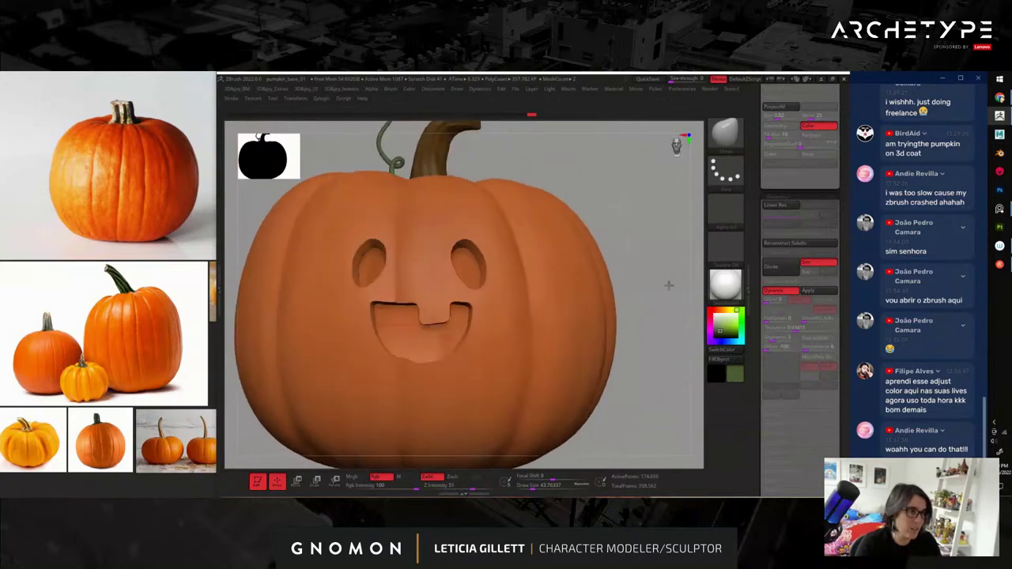
{"action": "left_click_drag", "start_coordinate": [756, 145], "coordinate": [756, 103]}
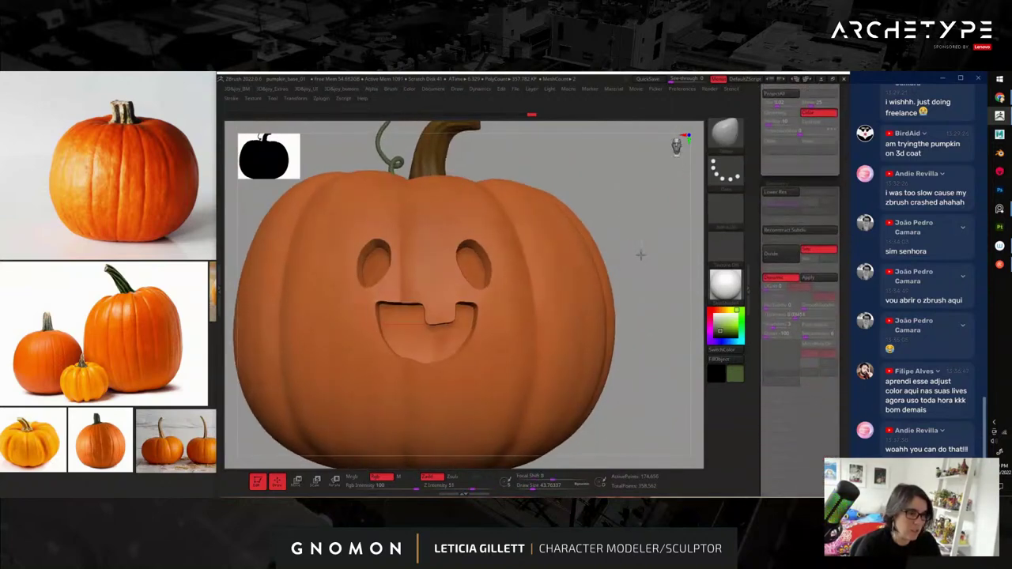
{"action": "left_click_drag", "start_coordinate": [638, 255], "coordinate": [644, 266]}
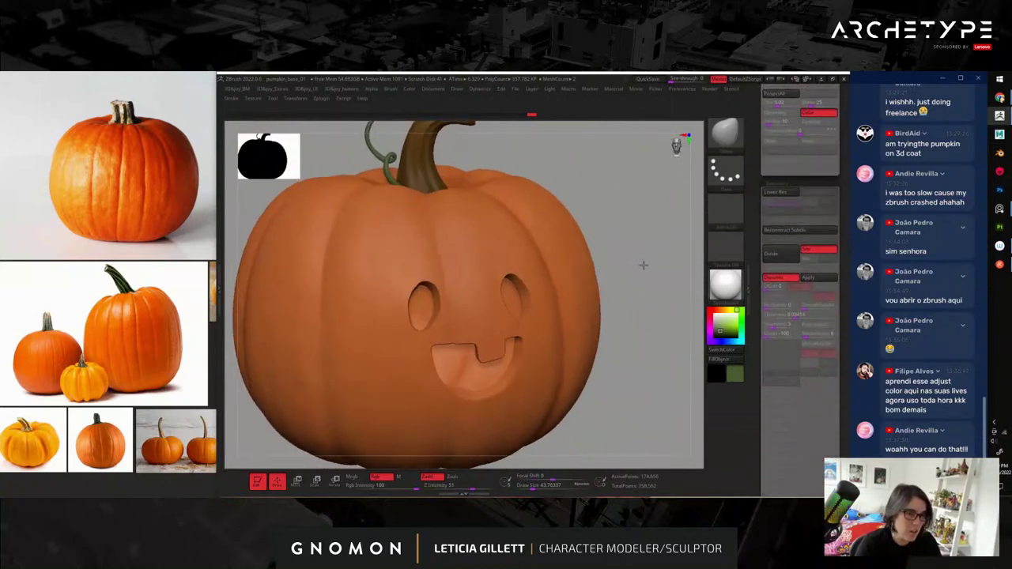
{"action": "left_click", "coordinate": [824, 279]}
- Smooth the cut edges of the carved eyes and the lower rim of the mouth on the pumpkin body
{"action": "left_click_drag", "start_coordinate": [668, 306], "coordinate": [650, 298]}
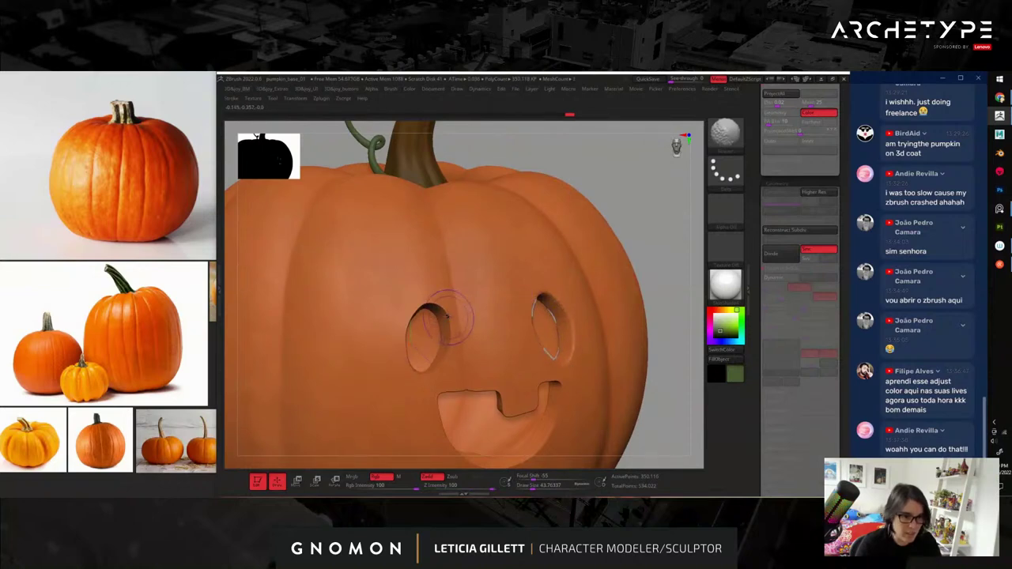
{"action": "left_click_drag", "start_coordinate": [640, 176], "coordinate": [617, 258], "text": "alt"}
{"action": "mouse_move", "coordinate": [622, 314]}
{"action": "left_mouse_down", "text": "alt"}
{"action": "mouse_move", "coordinate": [633, 278]}
{"action": "mouse_move", "coordinate": [628, 216]}
{"action": "mouse_move", "coordinate": [489, 278]}
{"action": "left_mouse_up", "text": "alt"}
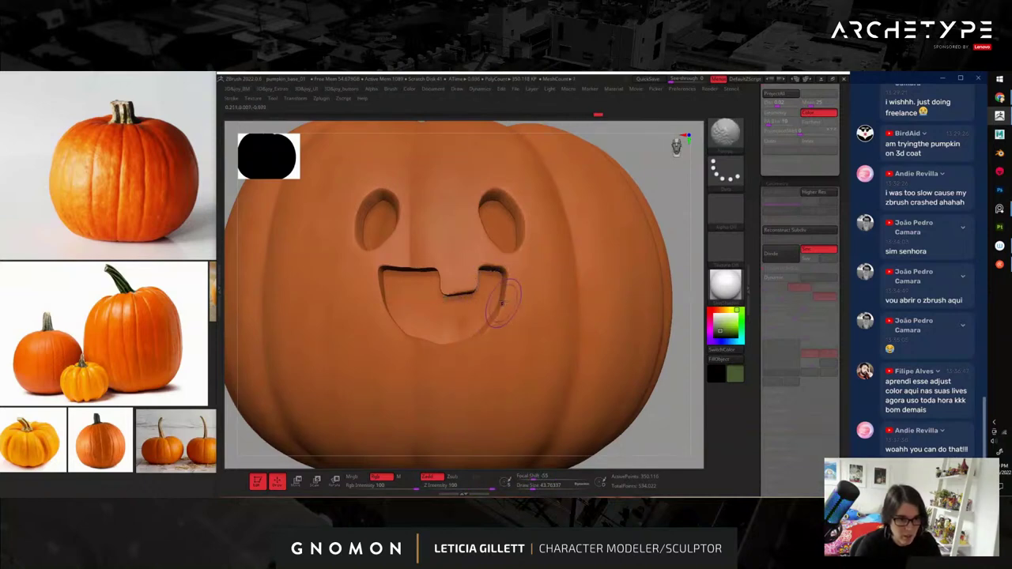
{"action": "left_click_drag", "start_coordinate": [442, 346], "coordinate": [408, 340]}
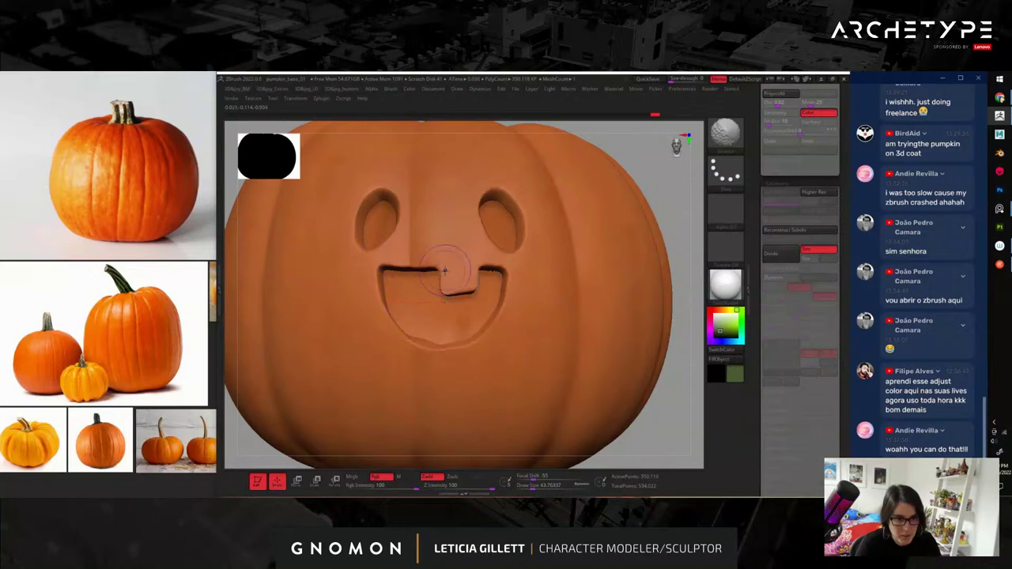
{"action": "left_click_drag", "start_coordinate": [670, 195], "coordinate": [608, 198]}
{"action": "left_click_drag", "start_coordinate": [461, 340], "coordinate": [425, 321], "text": "shift"}
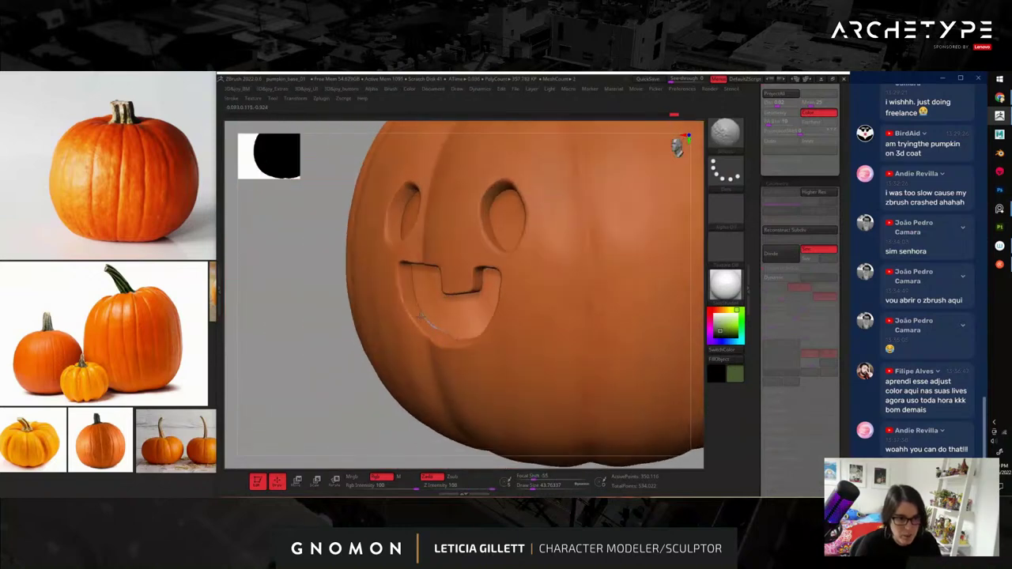
- Smooth the inner walls and corners of the carved mouth and eyes, working from below and from the side
{"action": "left_click_drag", "start_coordinate": [310, 402], "coordinate": [361, 432]}
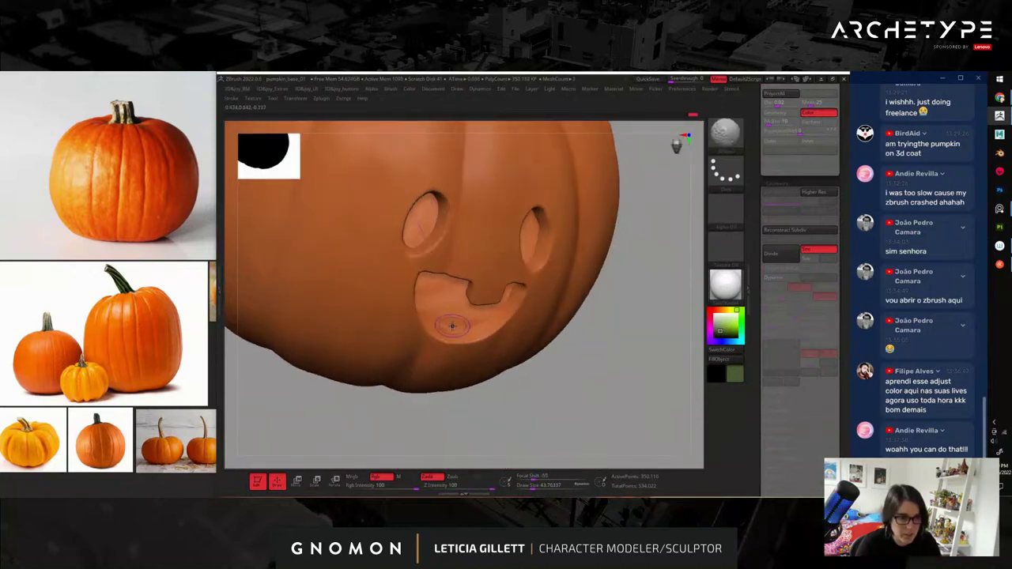
{"action": "left_click_drag", "start_coordinate": [626, 356], "coordinate": [633, 238]}
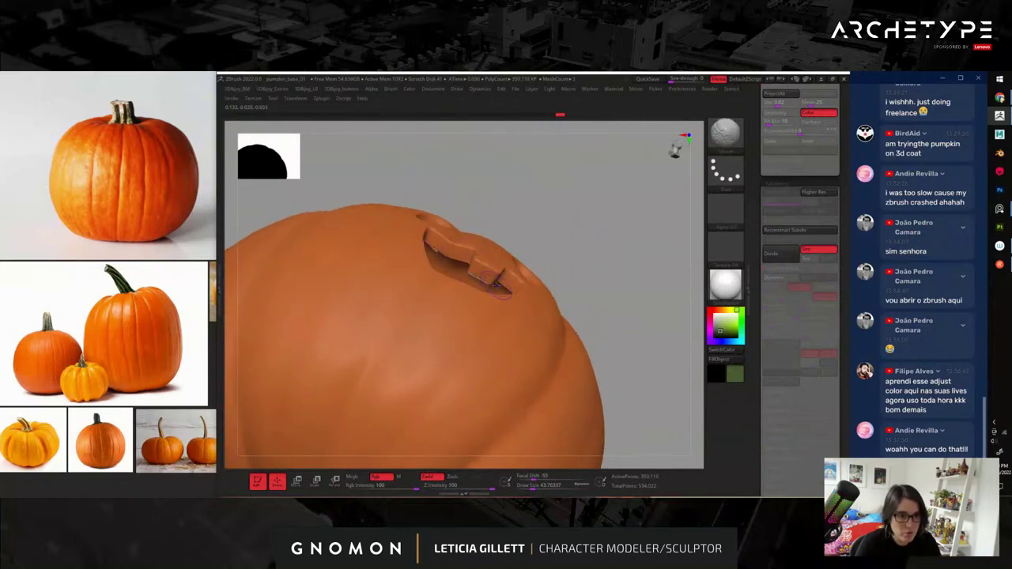
{"action": "mouse_move", "coordinate": [513, 287]}
{"action": "right_mouse_down"}
{"action": "mouse_move", "coordinate": [534, 249]}
{"action": "mouse_move", "coordinate": [514, 252]}
{"action": "mouse_move", "coordinate": [513, 275]}
{"action": "right_mouse_up"}
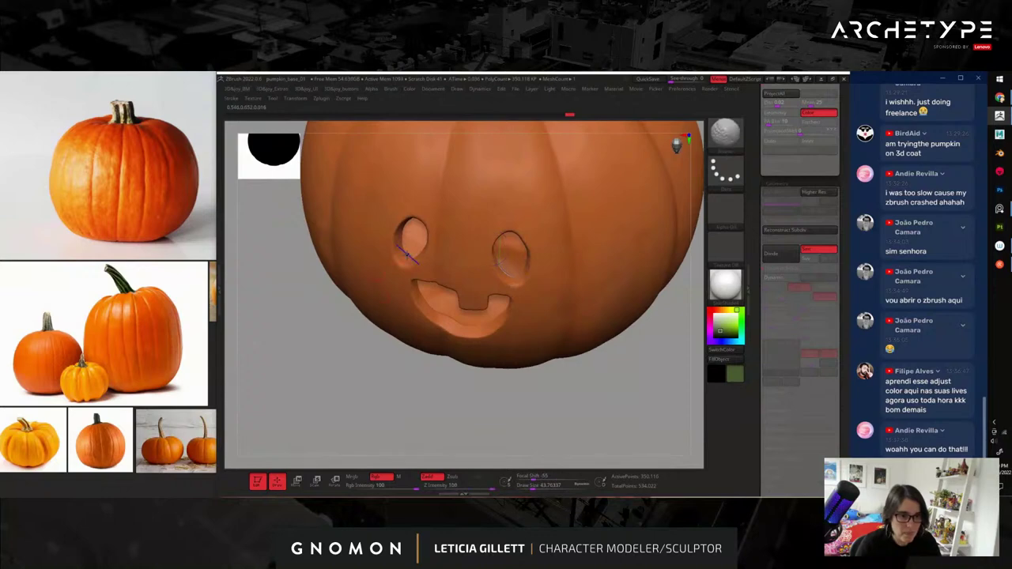
{"action": "mouse_move", "coordinate": [657, 342]}
{"action": "right_mouse_down", "text": "shift"}
{"action": "mouse_move", "coordinate": [660, 366]}
{"action": "mouse_move", "coordinate": [588, 267]}
{"action": "mouse_move", "coordinate": [598, 293]}
{"action": "mouse_move", "coordinate": [590, 253]}
{"action": "mouse_move", "coordinate": [479, 329]}
{"action": "right_mouse_up", "text": "shift"}
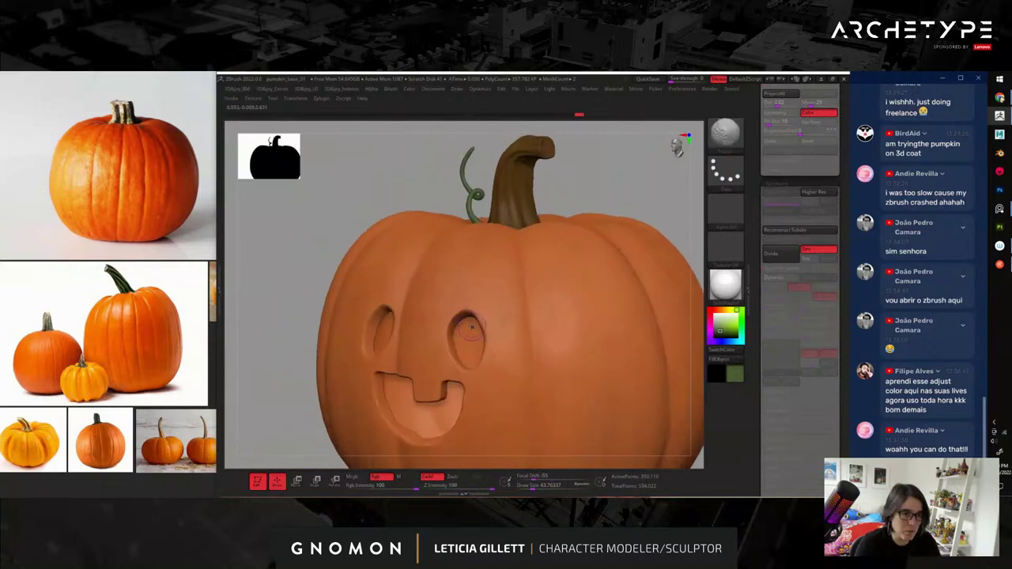
{"action": "mouse_move", "coordinate": [497, 275]}
{"action": "right_mouse_down", "text": "shift"}
{"action": "mouse_move", "coordinate": [657, 193]}
{"action": "mouse_move", "coordinate": [592, 276]}
{"action": "mouse_move", "coordinate": [628, 242]}
{"action": "mouse_move", "coordinate": [646, 274]}
{"action": "mouse_move", "coordinate": [623, 280]}
{"action": "mouse_move", "coordinate": [678, 303]}
{"action": "mouse_move", "coordinate": [649, 289]}
{"action": "mouse_move", "coordinate": [660, 290]}
{"action": "mouse_move", "coordinate": [665, 355]}
{"action": "mouse_move", "coordinate": [679, 357]}
{"action": "mouse_move", "coordinate": [427, 348]}
{"action": "right_mouse_up", "text": "shift"}
{"action": "mouse_move", "coordinate": [522, 327]}
{"action": "right_mouse_down"}
{"action": "mouse_move", "coordinate": [515, 319]}
{"action": "mouse_move", "coordinate": [574, 280]}
{"action": "mouse_move", "coordinate": [540, 261]}
{"action": "mouse_move", "coordinate": [548, 265]}
{"action": "mouse_move", "coordinate": [506, 279]}
{"action": "mouse_move", "coordinate": [494, 229]}
{"action": "right_mouse_up"}
{"action": "left_click_drag", "start_coordinate": [419, 239], "coordinate": [478, 207], "text": "shift"}
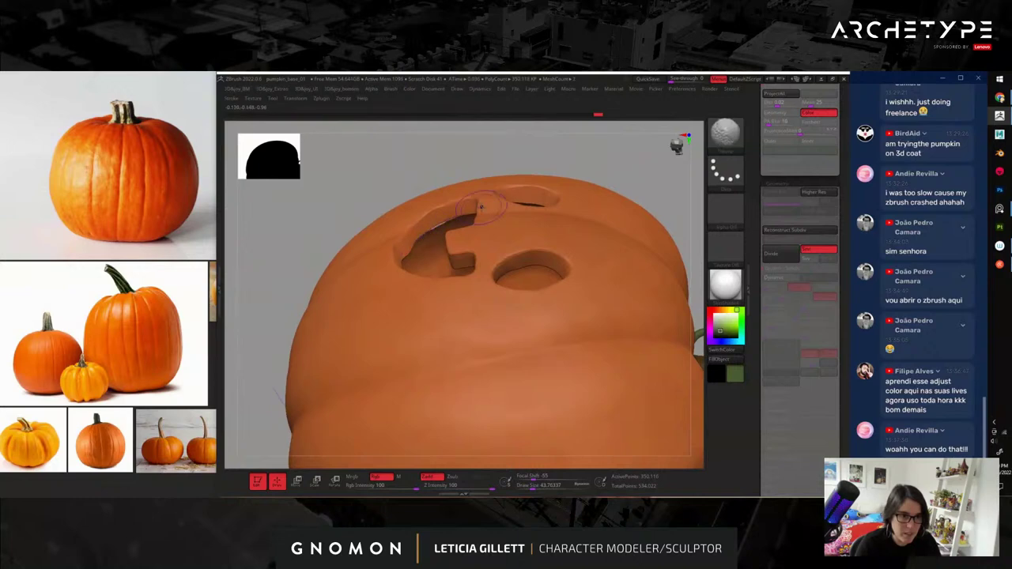
- Add Surface Noise to the pumpkin body and frame the whole pumpkin in the noise preview
{"action": "mouse_move", "coordinate": [667, 185]}
{"action": "right_mouse_down", "text": "ctrl"}
{"action": "mouse_move", "coordinate": [486, 167]}
{"action": "mouse_move", "coordinate": [578, 228]}
{"action": "mouse_move", "coordinate": [596, 376]}
{"action": "mouse_move", "coordinate": [635, 350]}
{"action": "mouse_move", "coordinate": [621, 324]}
{"action": "right_mouse_up", "text": "ctrl"}
{"action": "right_click_drag", "start_coordinate": [621, 324], "coordinate": [600, 307]}
{"action": "right_click_drag", "start_coordinate": [558, 261], "coordinate": [661, 292]}
{"action": "left_click_drag", "start_coordinate": [779, 349], "coordinate": [782, 277]}
{"action": "left_click", "coordinate": [772, 277]}
{"action": "left_click", "coordinate": [774, 277]}
{"action": "left_click", "coordinate": [778, 287]}
{"action": "left_click_drag", "start_coordinate": [756, 270], "coordinate": [768, 275]}
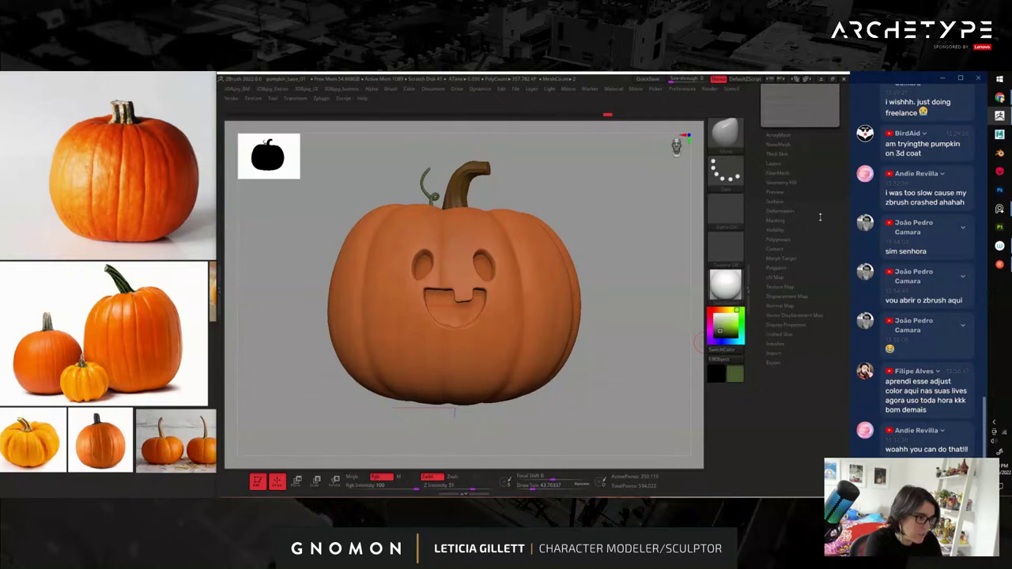
{"action": "scroll", "coordinate": [751, 245], "scroll_direction": "up", "scroll_amount": 1}
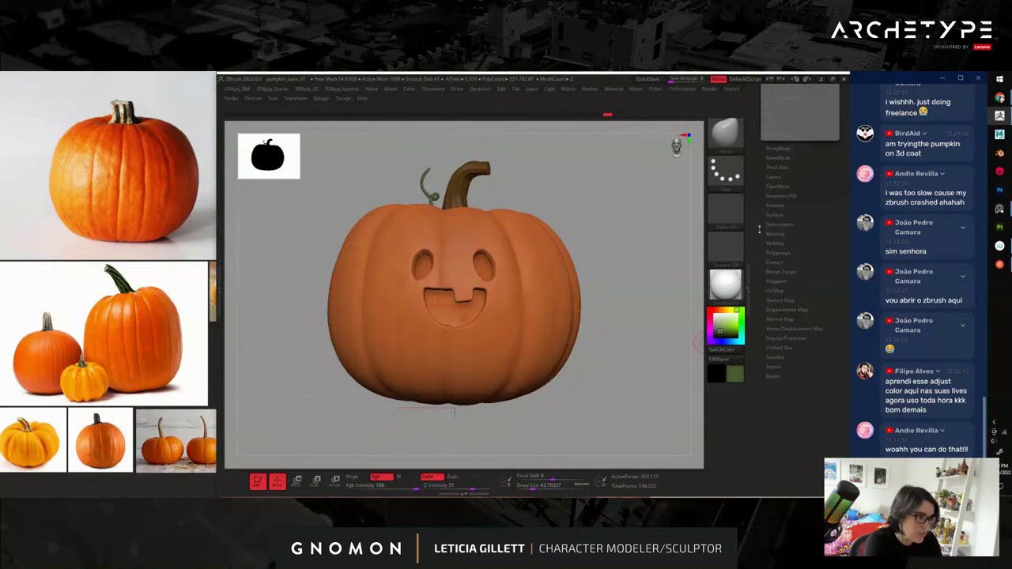
{"action": "left_click", "coordinate": [775, 215]}
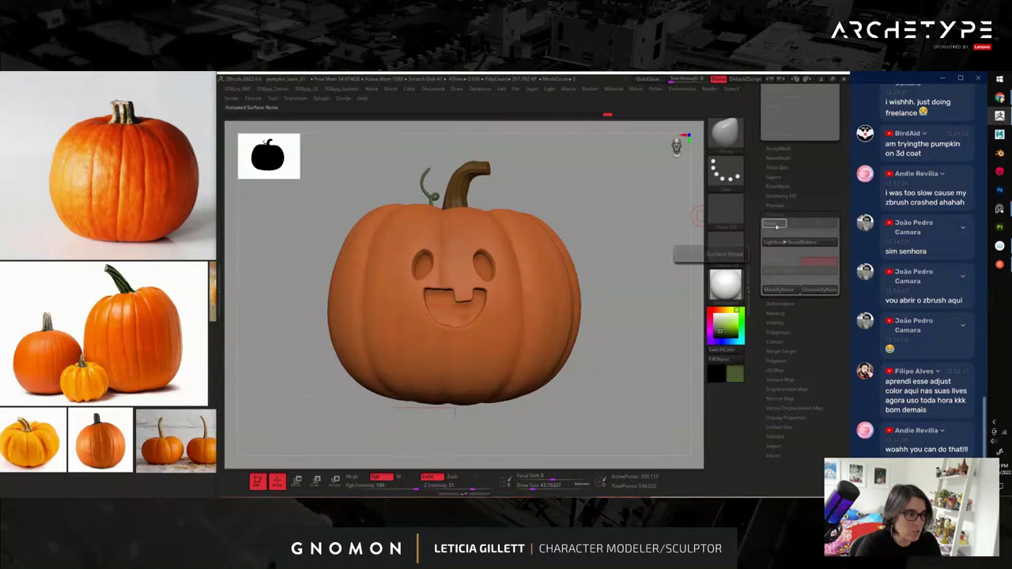
{"action": "left_click", "coordinate": [775, 225]}
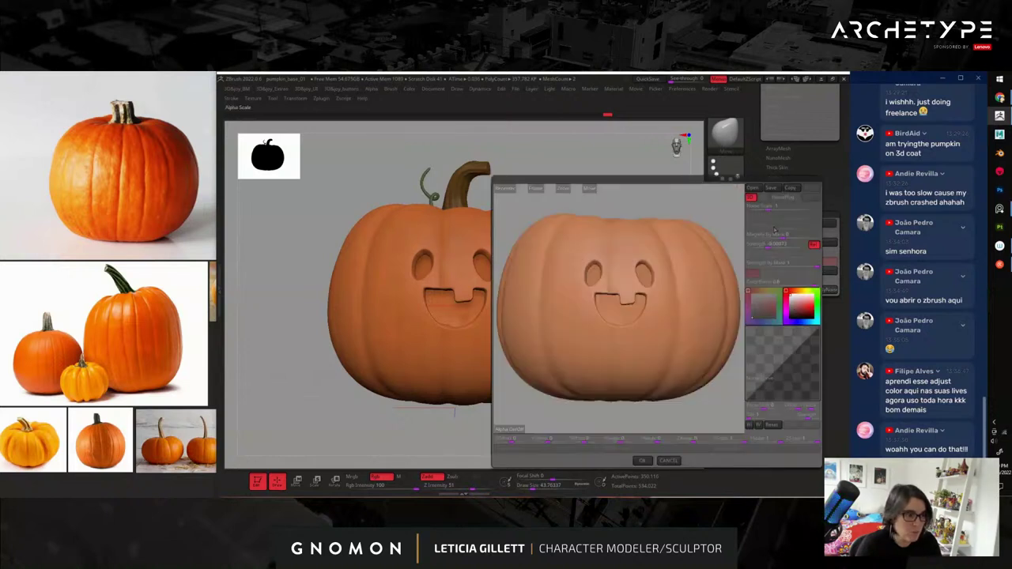
{"action": "left_click_drag", "start_coordinate": [544, 412], "coordinate": [550, 386], "text": "alt"}
- Examine the skin texture and surface irregularities of the pumpkins in the reference photos
{"action": "middle_click_drag", "start_coordinate": [121, 310], "coordinate": [118, 407]}
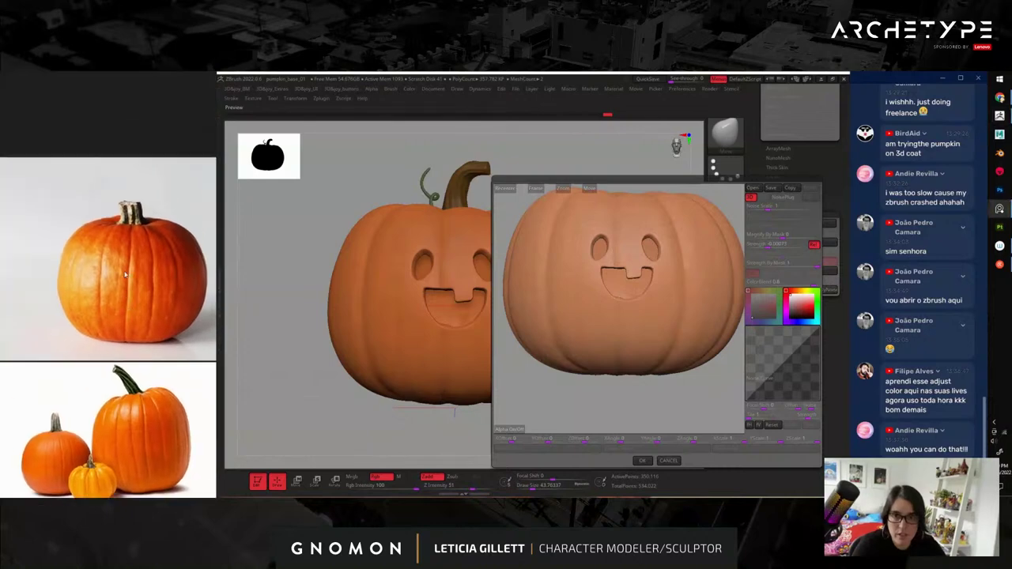
{"action": "scroll", "coordinate": [119, 404], "scroll_direction": "up", "scroll_amount": 1}
{"action": "scroll", "coordinate": [103, 395], "scroll_direction": "down", "scroll_amount": 3}
{"action": "middle_click_drag", "start_coordinate": [98, 459], "coordinate": [85, 364]}
{"action": "scroll", "coordinate": [85, 368], "scroll_direction": "up", "scroll_amount": 5}
{"action": "scroll", "coordinate": [84, 367], "scroll_direction": "up", "scroll_amount": 3}
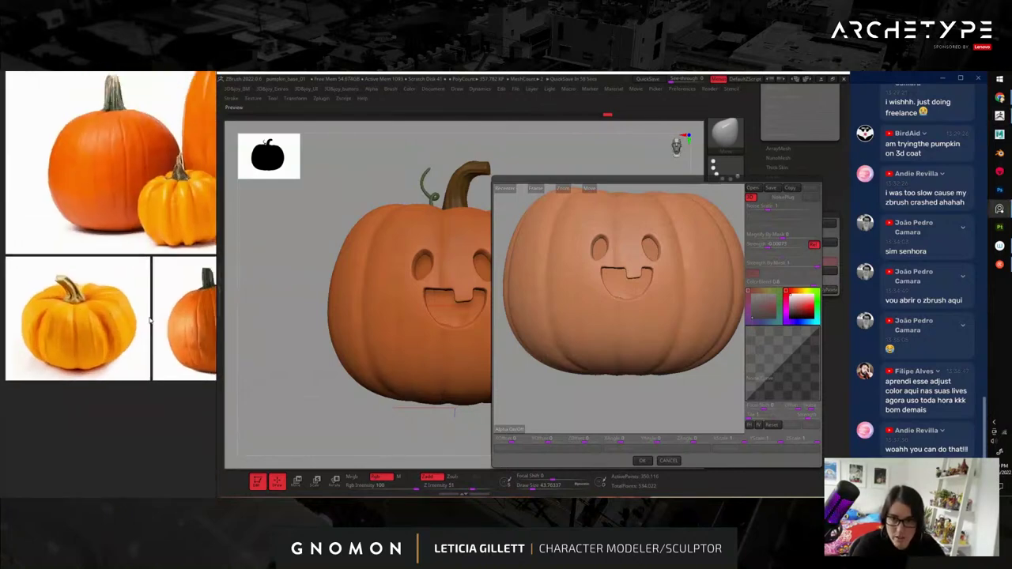
{"action": "scroll", "coordinate": [133, 237], "scroll_direction": "up", "scroll_amount": 2}
{"action": "middle_click_drag", "start_coordinate": [133, 240], "coordinate": [139, 236]}
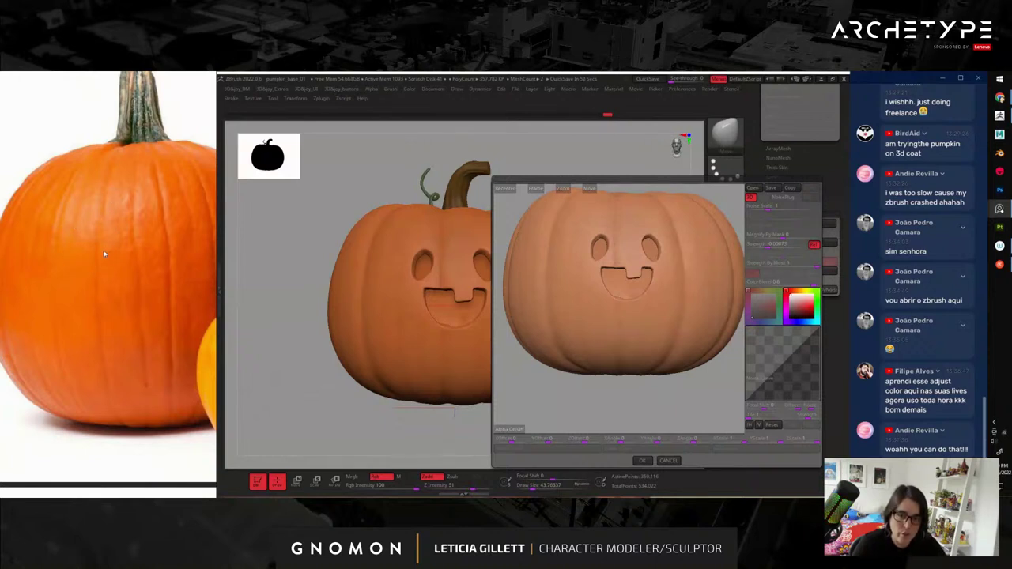
{"action": "scroll", "coordinate": [103, 254], "scroll_direction": "down", "scroll_amount": 2}
{"action": "scroll", "coordinate": [132, 259], "scroll_direction": "up", "scroll_amount": 1}
{"action": "middle_click_drag", "start_coordinate": [172, 235], "coordinate": [72, 231]}
{"action": "scroll", "coordinate": [71, 230], "scroll_direction": "up", "scroll_amount": 3}
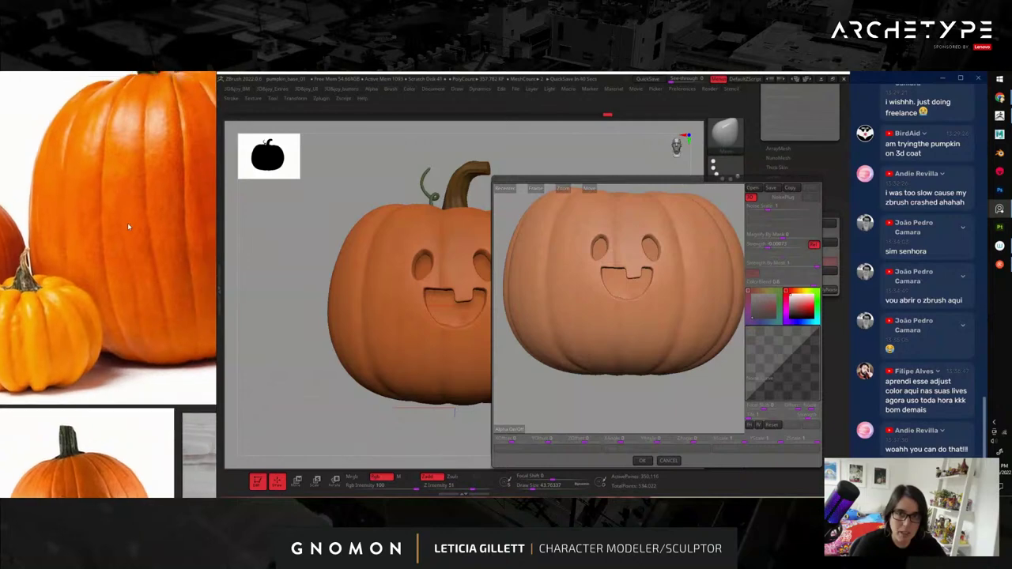
{"action": "scroll", "coordinate": [91, 261], "scroll_direction": "up", "scroll_amount": 1}
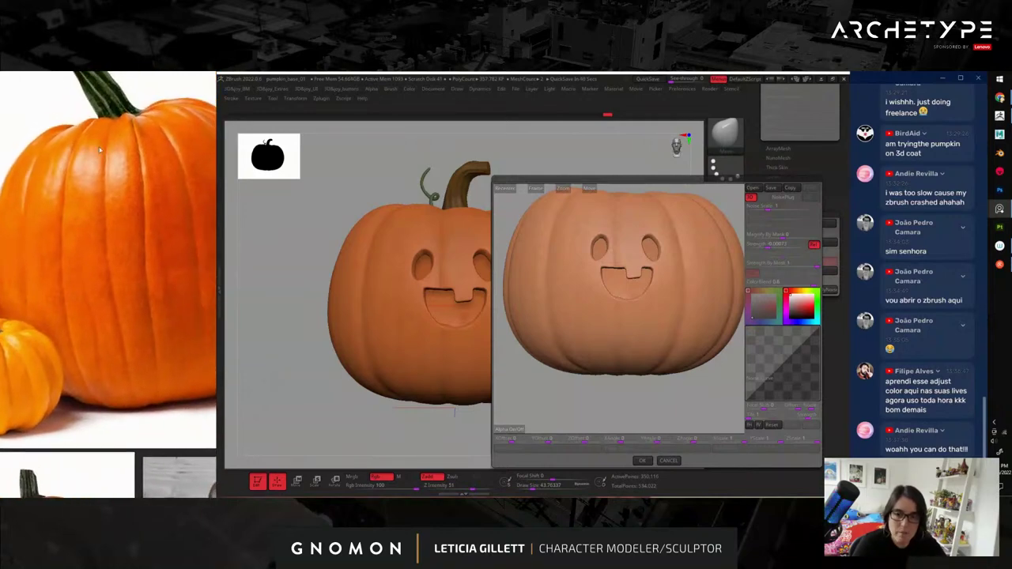
{"action": "scroll", "coordinate": [160, 226], "scroll_direction": "down", "scroll_amount": 3}
{"action": "scroll", "coordinate": [124, 232], "scroll_direction": "up", "scroll_amount": 4}
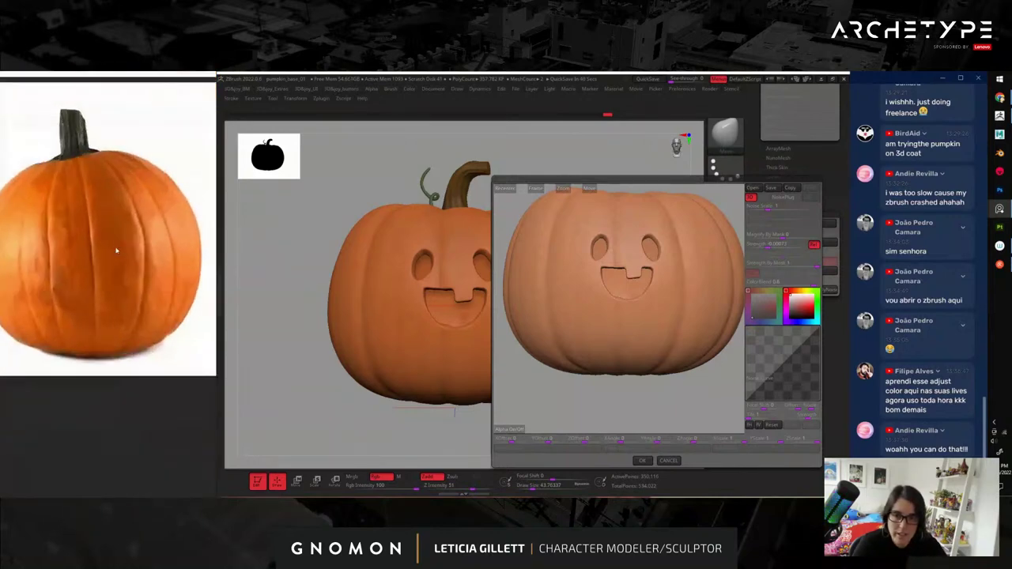
{"action": "scroll", "coordinate": [175, 225], "scroll_direction": "down", "scroll_amount": 3}
{"action": "scroll", "coordinate": [97, 259], "scroll_direction": "up", "scroll_amount": 4}
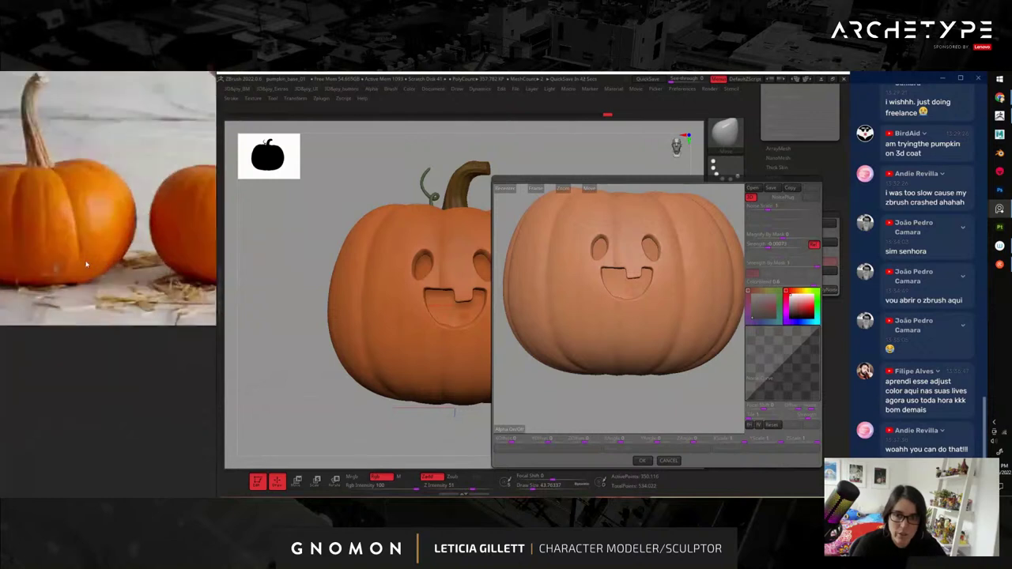
{"action": "scroll", "coordinate": [98, 259], "scroll_direction": "down", "scroll_amount": 3}
{"action": "scroll", "coordinate": [89, 233], "scroll_direction": "up", "scroll_amount": 4}
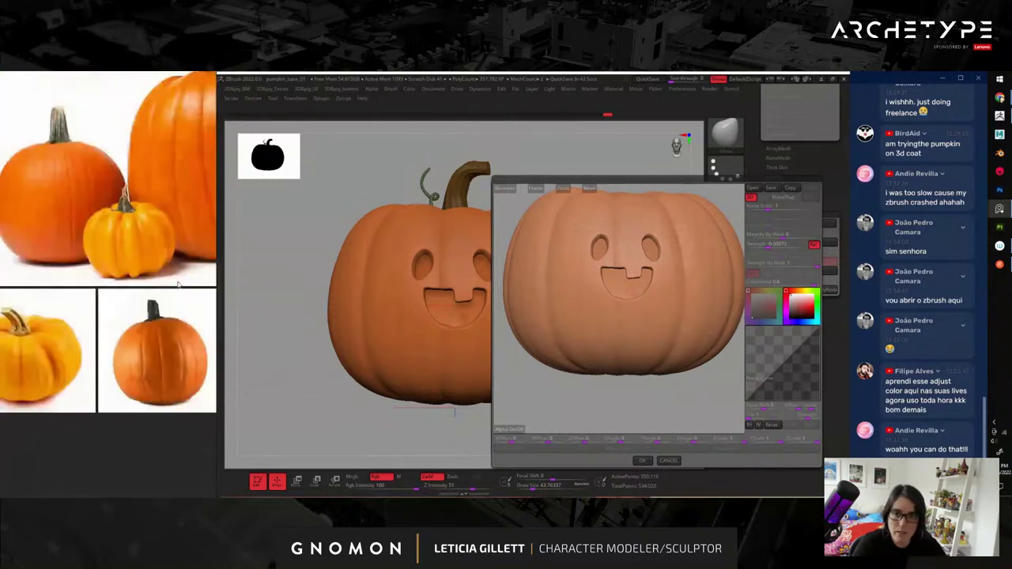
- Set the noise scale to about 20 and the noise Color Blend to 0 for the pumpkin's skin
{"action": "left_click_drag", "start_coordinate": [544, 372], "coordinate": [552, 390]}
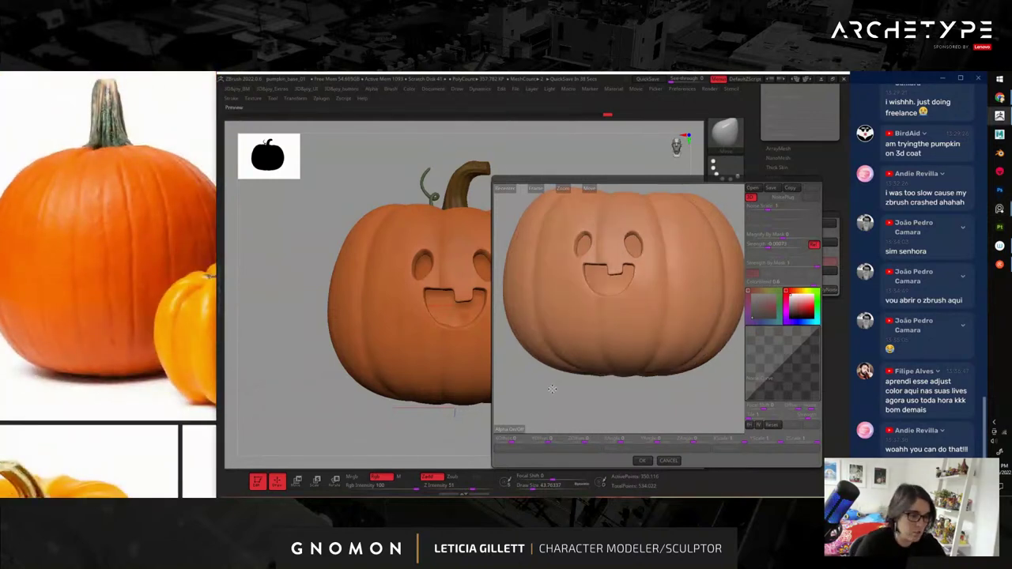
{"action": "left_click_drag", "start_coordinate": [601, 329], "coordinate": [762, 395]}
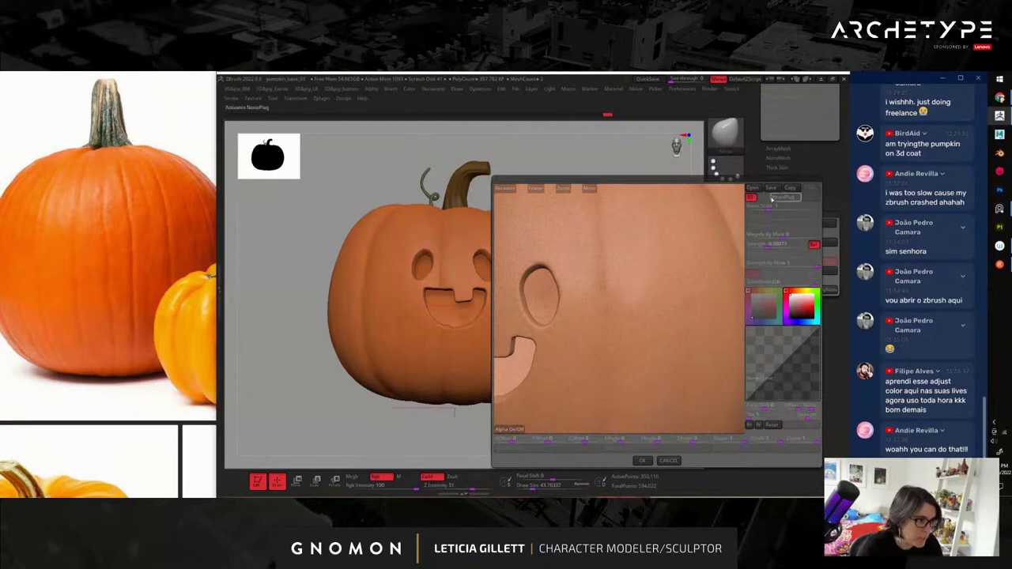
{"action": "left_click_drag", "start_coordinate": [774, 206], "coordinate": [784, 207]}
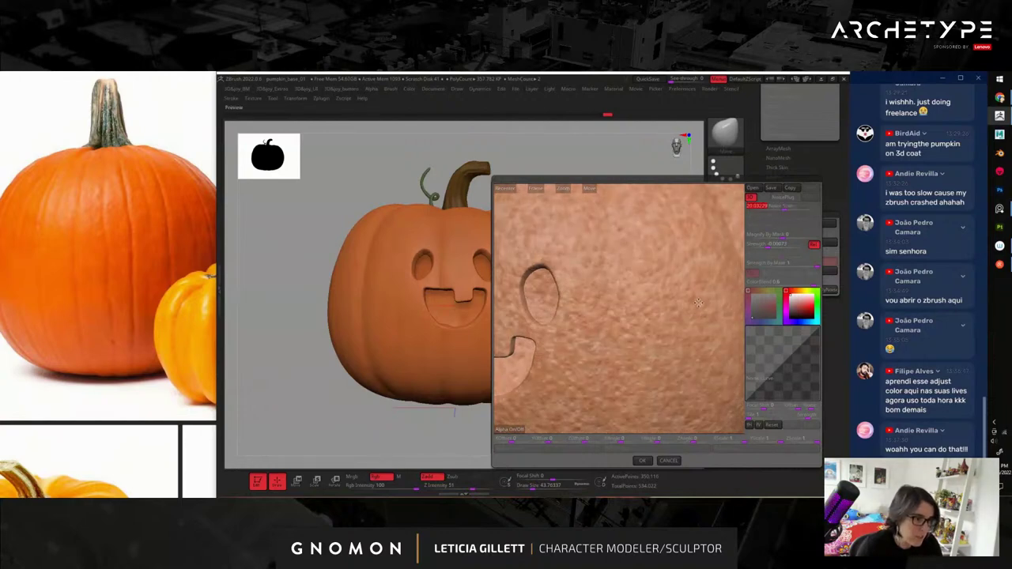
{"action": "left_click_drag", "start_coordinate": [564, 189], "coordinate": [558, 169]}
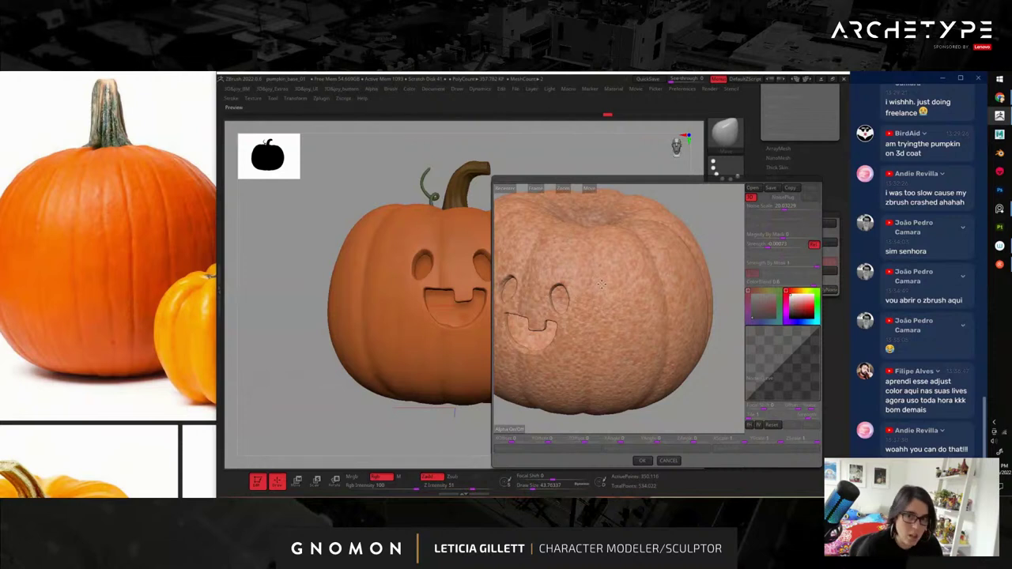
{"action": "key", "text": "Return"}
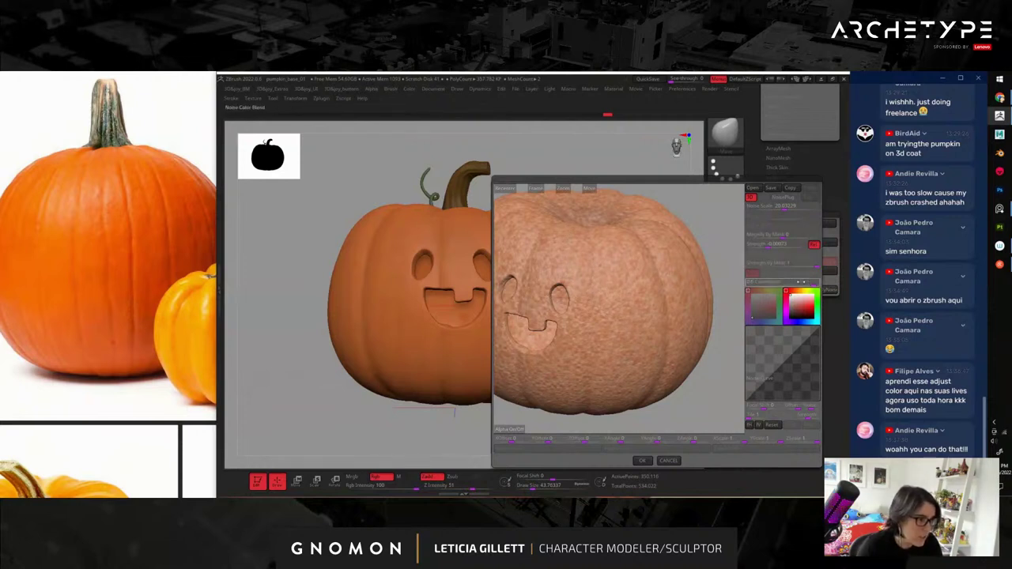
{"action": "left_click", "coordinate": [796, 282]}
- Raise the noise scale to about 37.2 and weaken the noise strength to about -0.00014, checking the preview close up and from afar
{"action": "mouse_move", "coordinate": [715, 247]}
{"action": "left_mouse_down"}
{"action": "mouse_move", "coordinate": [687, 217]}
{"action": "mouse_move", "coordinate": [704, 256]}
{"action": "mouse_move", "coordinate": [715, 247]}
{"action": "mouse_move", "coordinate": [699, 254]}
{"action": "left_mouse_up"}
{"action": "left_click", "coordinate": [785, 207]}
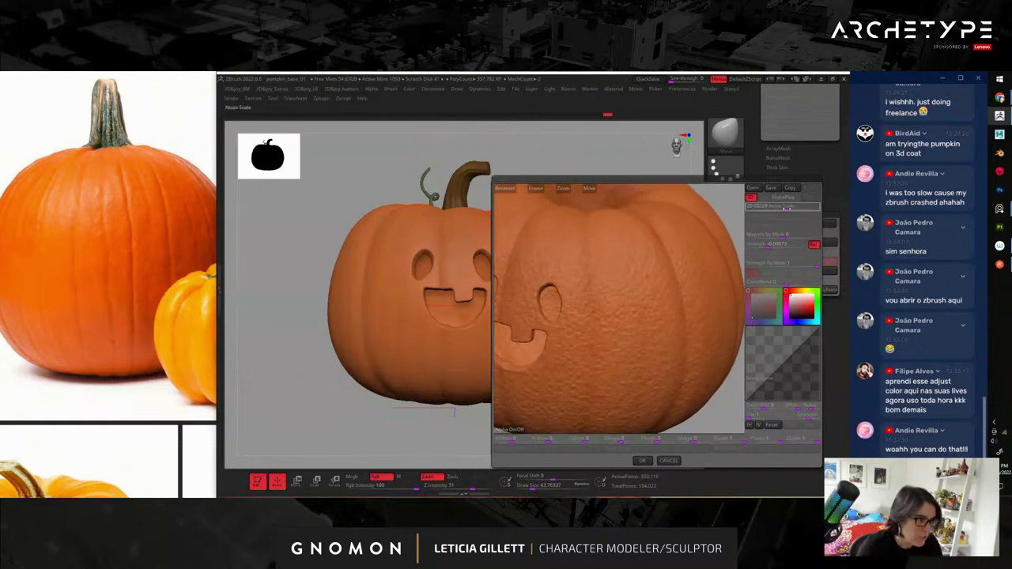
{"action": "left_click_drag", "start_coordinate": [787, 209], "coordinate": [790, 209]}
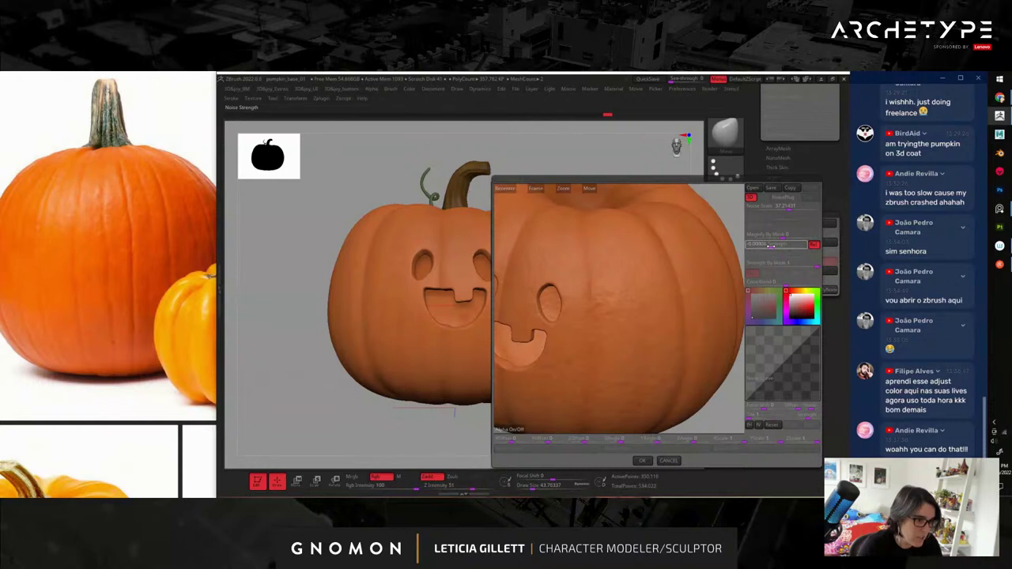
{"action": "mouse_move", "coordinate": [735, 213]}
{"action": "left_mouse_down", "text": "alt"}
{"action": "mouse_move", "coordinate": [731, 204]}
{"action": "mouse_move", "coordinate": [720, 240]}
{"action": "mouse_move", "coordinate": [738, 229]}
{"action": "mouse_move", "coordinate": [723, 230]}
{"action": "left_mouse_up", "text": "alt"}
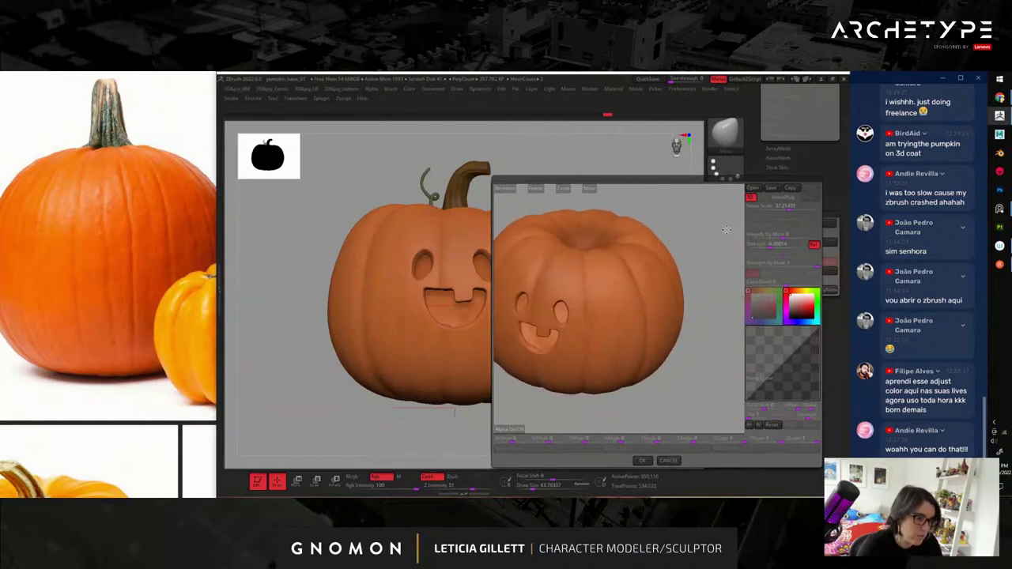
{"action": "left_click_drag", "start_coordinate": [721, 269], "coordinate": [725, 318], "text": "alt"}
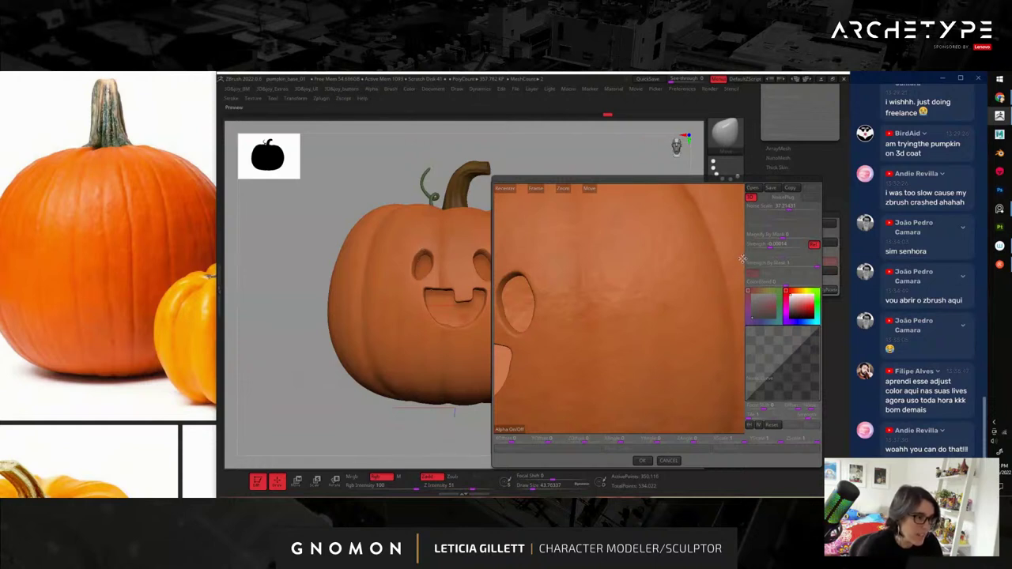
{"action": "left_click_drag", "start_coordinate": [566, 191], "coordinate": [556, 181]}
- Accept the noise settings and apply the surface noise to the pumpkin body's mesh
{"action": "left_click", "coordinate": [647, 462]}
{"action": "left_click_drag", "start_coordinate": [642, 304], "coordinate": [683, 309]}
{"action": "mouse_move", "coordinate": [682, 308]}
{"action": "right_mouse_down"}
{"action": "mouse_move", "coordinate": [676, 295]}
{"action": "mouse_move", "coordinate": [686, 304]}
{"action": "mouse_move", "coordinate": [676, 300]}
{"action": "mouse_move", "coordinate": [691, 346]}
{"action": "mouse_move", "coordinate": [685, 290]}
{"action": "right_mouse_up"}
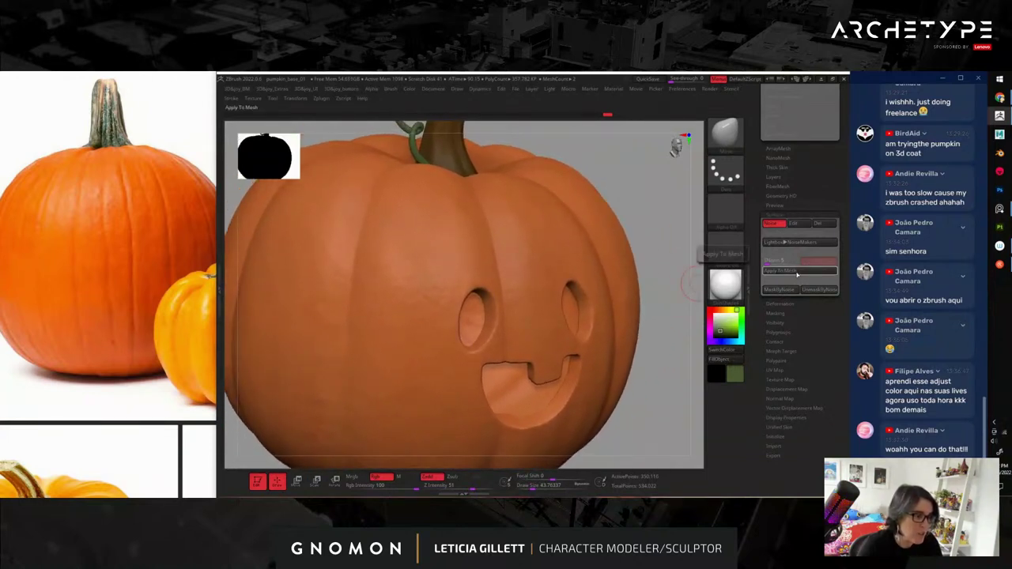
{"action": "left_click", "coordinate": [786, 273]}
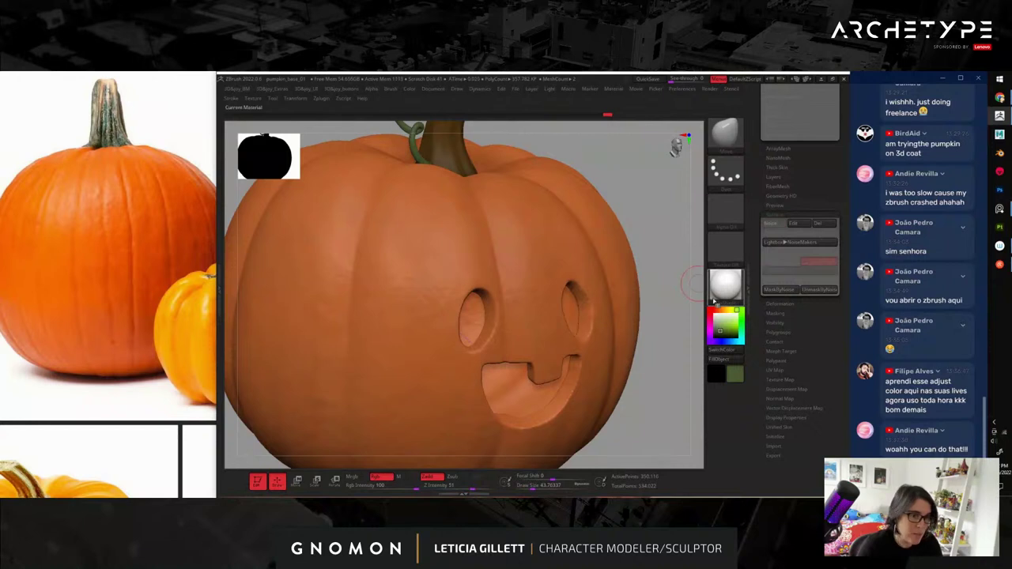
- Undo the noise application on the pumpkin body and subdivide its mesh to a higher resolution
{"action": "right_click_drag", "start_coordinate": [447, 258], "coordinate": [579, 264]}
{"action": "mouse_move", "coordinate": [661, 468]}
{"action": "right_mouse_down"}
{"action": "mouse_move", "coordinate": [649, 364]}
{"action": "mouse_move", "coordinate": [667, 385]}
{"action": "mouse_move", "coordinate": [630, 317]}
{"action": "mouse_move", "coordinate": [669, 335]}
{"action": "mouse_move", "coordinate": [675, 363]}
{"action": "mouse_move", "coordinate": [656, 361]}
{"action": "mouse_move", "coordinate": [667, 348]}
{"action": "mouse_move", "coordinate": [646, 340]}
{"action": "mouse_move", "coordinate": [661, 317]}
{"action": "mouse_move", "coordinate": [664, 348]}
{"action": "mouse_move", "coordinate": [658, 342]}
{"action": "right_mouse_up"}
{"action": "mouse_move", "coordinate": [658, 343]}
{"action": "left_mouse_down"}
{"action": "mouse_move", "coordinate": [667, 341]}
{"action": "mouse_move", "coordinate": [658, 351]}
{"action": "left_mouse_up"}
{"action": "key", "text": "ctrl"}
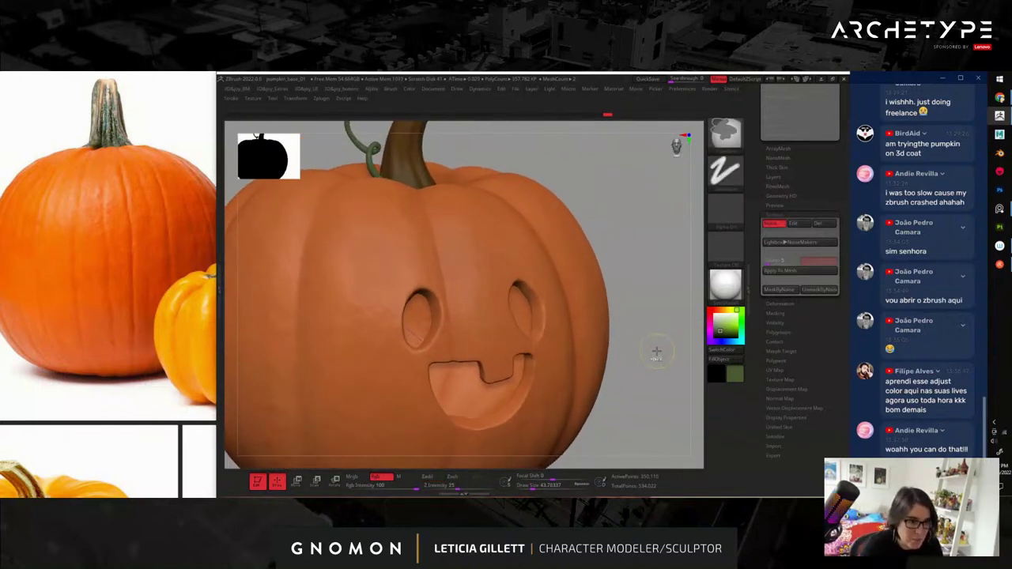
{"action": "key", "text": "shift"}
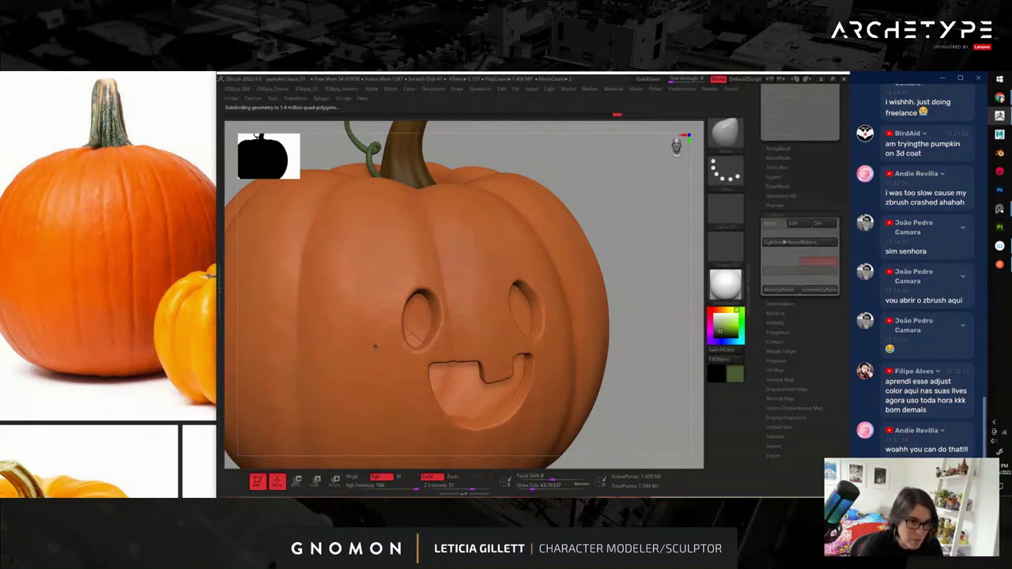
- Select the stem, subdivide its mesh and open the surface noise settings for it
{"action": "left_click_drag", "start_coordinate": [657, 256], "coordinate": [643, 238]}
{"action": "right_click_drag", "start_coordinate": [643, 239], "coordinate": [678, 274]}
{"action": "left_click_drag", "start_coordinate": [679, 275], "coordinate": [667, 322]}
{"action": "mouse_move", "coordinate": [667, 321]}
{"action": "right_mouse_down"}
{"action": "mouse_move", "coordinate": [672, 315]}
{"action": "mouse_move", "coordinate": [669, 332]}
{"action": "mouse_move", "coordinate": [678, 308]}
{"action": "mouse_move", "coordinate": [654, 346]}
{"action": "mouse_move", "coordinate": [669, 353]}
{"action": "mouse_move", "coordinate": [680, 343]}
{"action": "mouse_move", "coordinate": [654, 336]}
{"action": "mouse_move", "coordinate": [653, 372]}
{"action": "mouse_move", "coordinate": [636, 360]}
{"action": "mouse_move", "coordinate": [631, 322]}
{"action": "mouse_move", "coordinate": [605, 319]}
{"action": "mouse_move", "coordinate": [627, 293]}
{"action": "mouse_move", "coordinate": [649, 337]}
{"action": "mouse_move", "coordinate": [648, 378]}
{"action": "mouse_move", "coordinate": [629, 298]}
{"action": "mouse_move", "coordinate": [644, 325]}
{"action": "mouse_move", "coordinate": [583, 301]}
{"action": "mouse_move", "coordinate": [610, 278]}
{"action": "mouse_move", "coordinate": [684, 316]}
{"action": "right_mouse_up"}
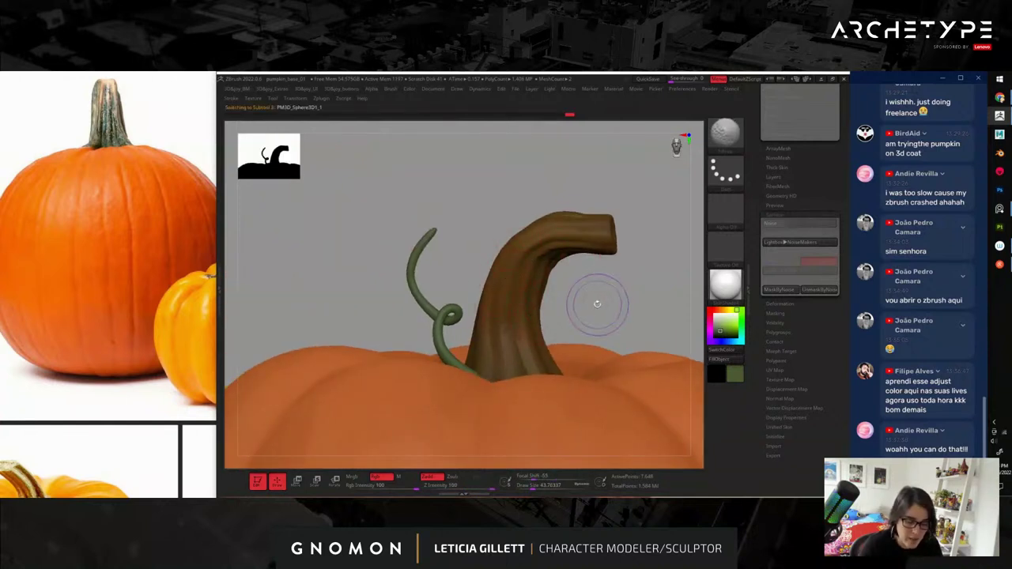
{"action": "key", "text": "ctrl"}
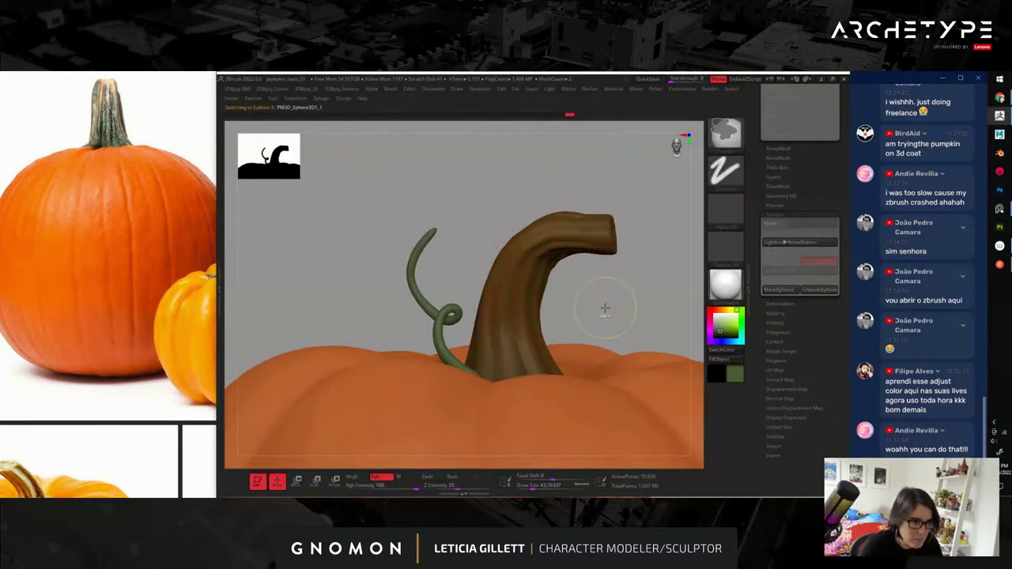
{"action": "key", "text": "alt"}
{"action": "left_click", "coordinate": [775, 224]}
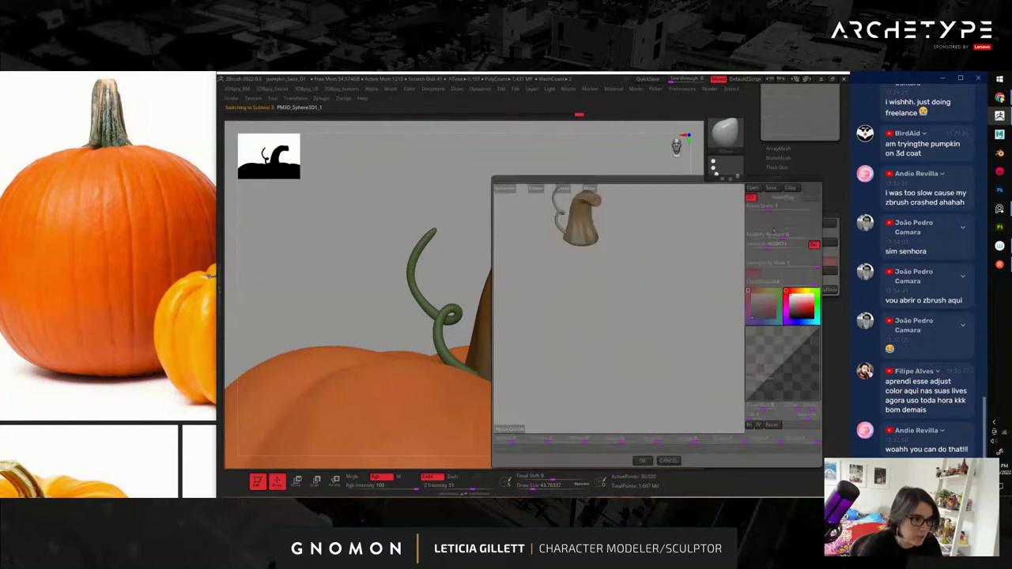
- Compare with the reference stems and set the stem's noise scale to about 16.9, strength to about -0.00021 and Color Blend to 0
{"action": "left_click_drag", "start_coordinate": [638, 252], "coordinate": [670, 322], "text": "alt"}
{"action": "scroll", "coordinate": [88, 329], "scroll_direction": "down", "scroll_amount": 10}
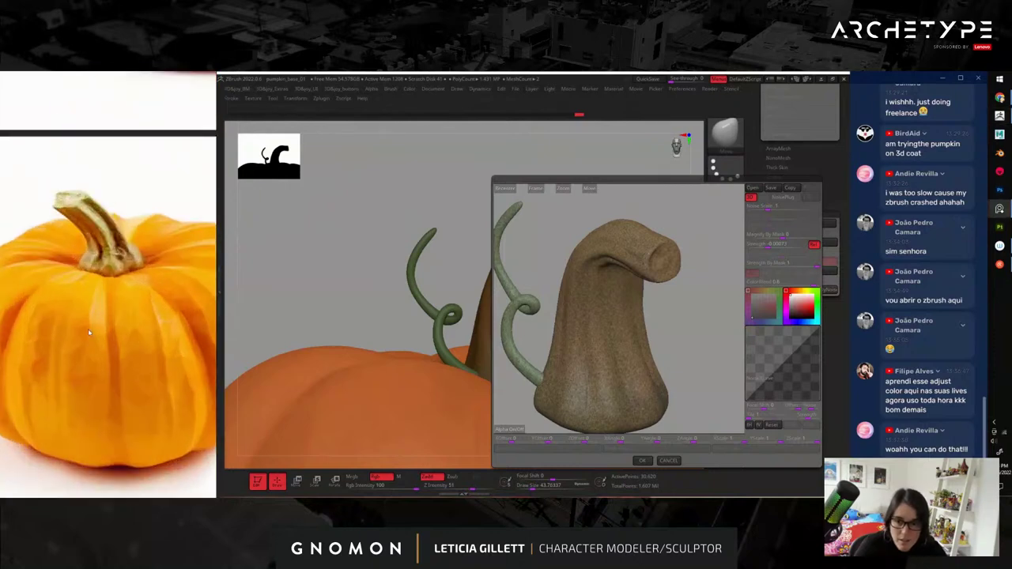
{"action": "scroll", "coordinate": [91, 237], "scroll_direction": "up", "scroll_amount": 5}
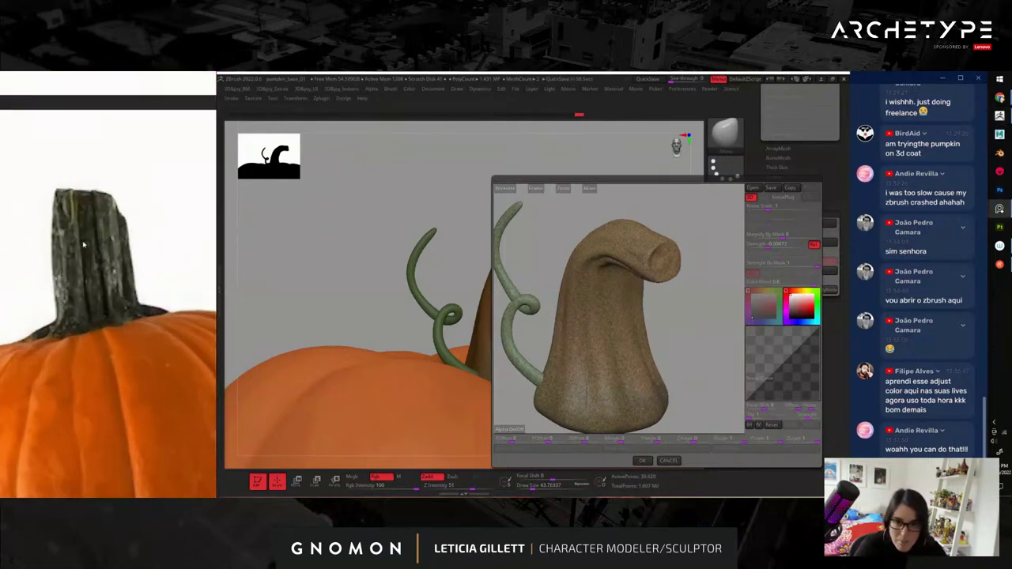
{"action": "scroll", "coordinate": [120, 240], "scroll_direction": "up", "scroll_amount": 2}
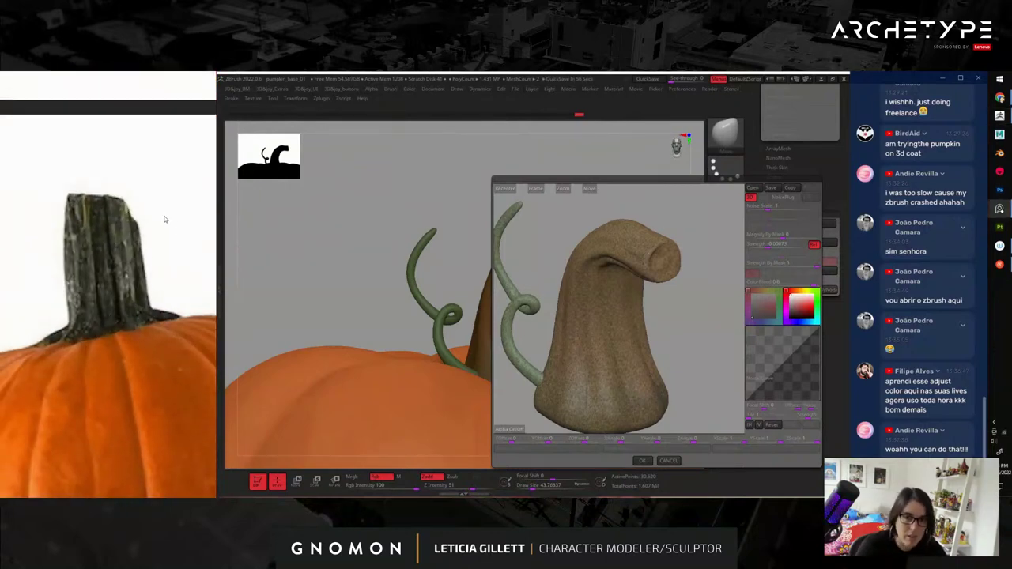
{"action": "scroll", "coordinate": [168, 212], "scroll_direction": "down", "scroll_amount": 10}
{"action": "middle_click_drag", "start_coordinate": [208, 256], "coordinate": [123, 314]}
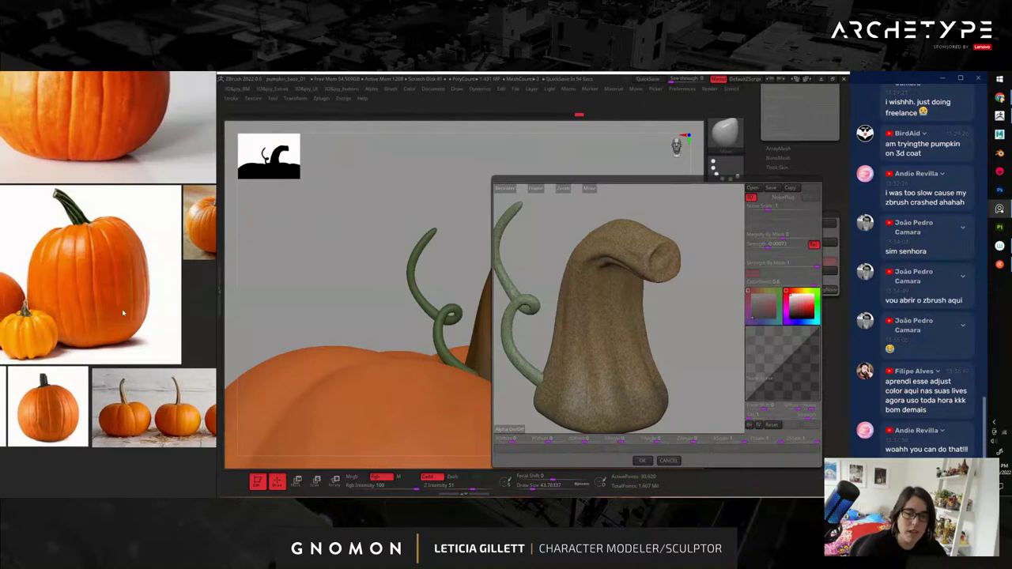
{"action": "left_click_drag", "start_coordinate": [667, 321], "coordinate": [639, 326]}
{"action": "left_click_drag", "start_coordinate": [769, 207], "coordinate": [785, 206]}
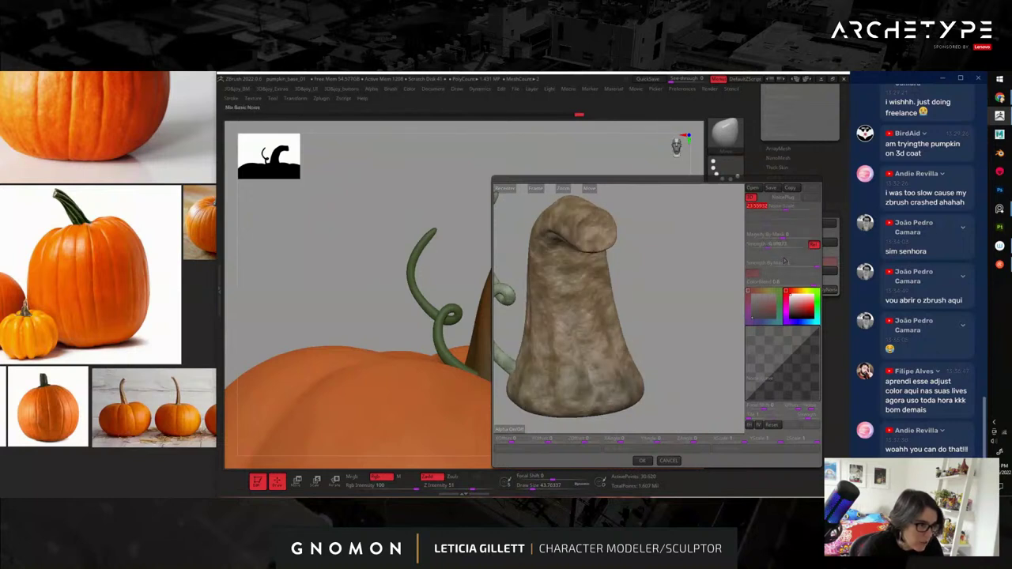
{"action": "left_click_drag", "start_coordinate": [792, 281], "coordinate": [782, 282]}
{"action": "left_click_drag", "start_coordinate": [657, 308], "coordinate": [710, 307]}
{"action": "mouse_move", "coordinate": [790, 207]}
{"action": "left_mouse_down"}
{"action": "mouse_move", "coordinate": [810, 205]}
{"action": "mouse_move", "coordinate": [788, 207]}
{"action": "left_mouse_up"}
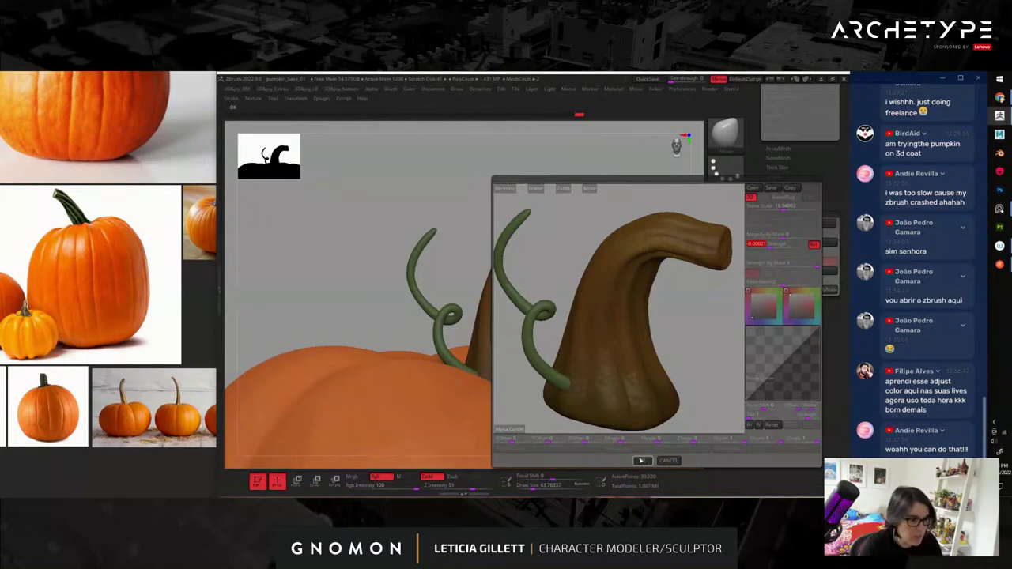
- Accept the noise settings, subdivide the stem once more and apply the noise to its mesh
{"action": "left_click", "coordinate": [643, 461]}
{"action": "left_click", "coordinate": [794, 271]}
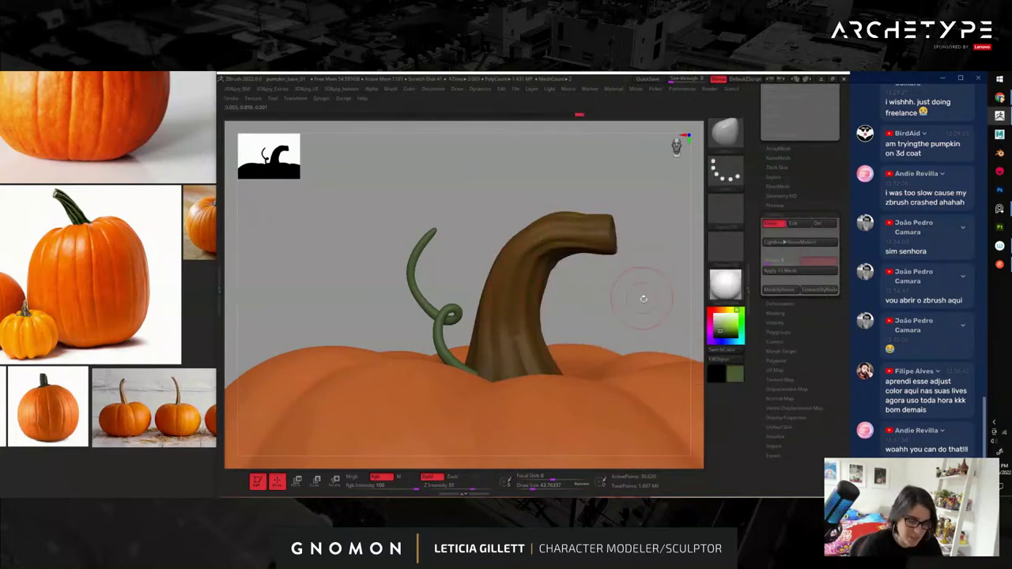
{"action": "key", "text": "shift"}
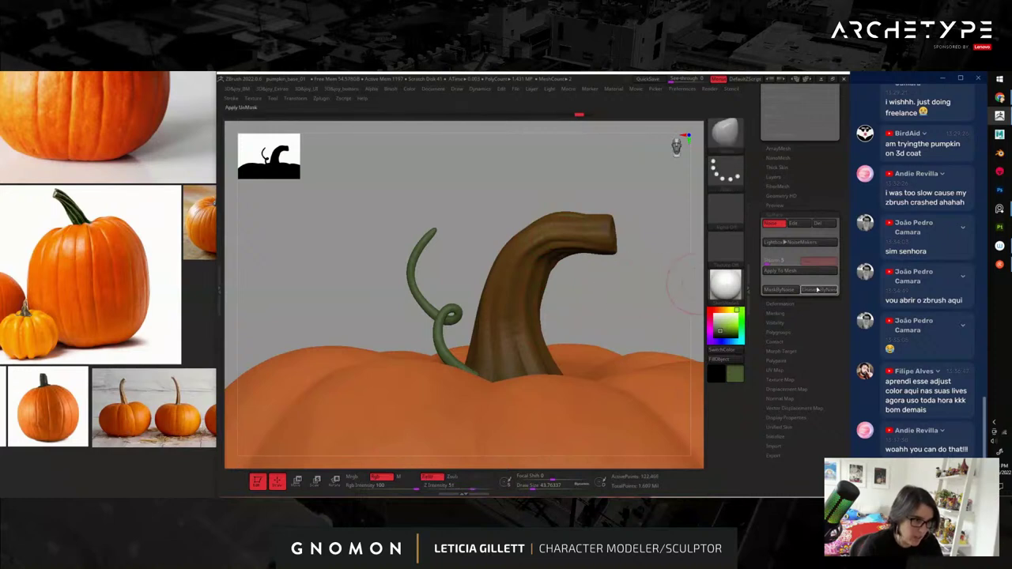
- Reactivate the surface noise on the stem and apply it repeatedly to strengthen the bark-like texture
{"action": "left_click_drag", "start_coordinate": [632, 290], "coordinate": [520, 305]}
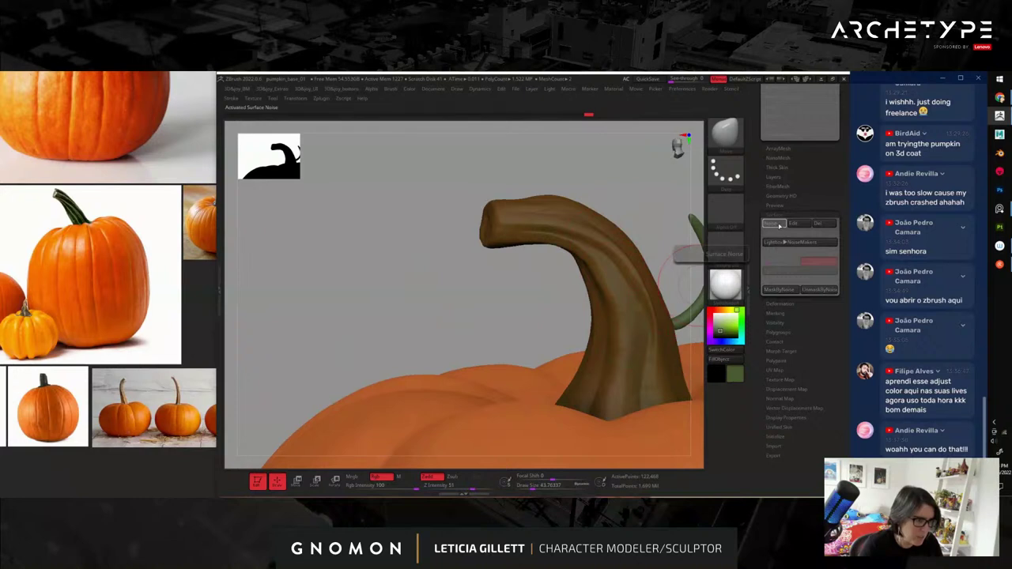
{"action": "left_click", "coordinate": [776, 224]}
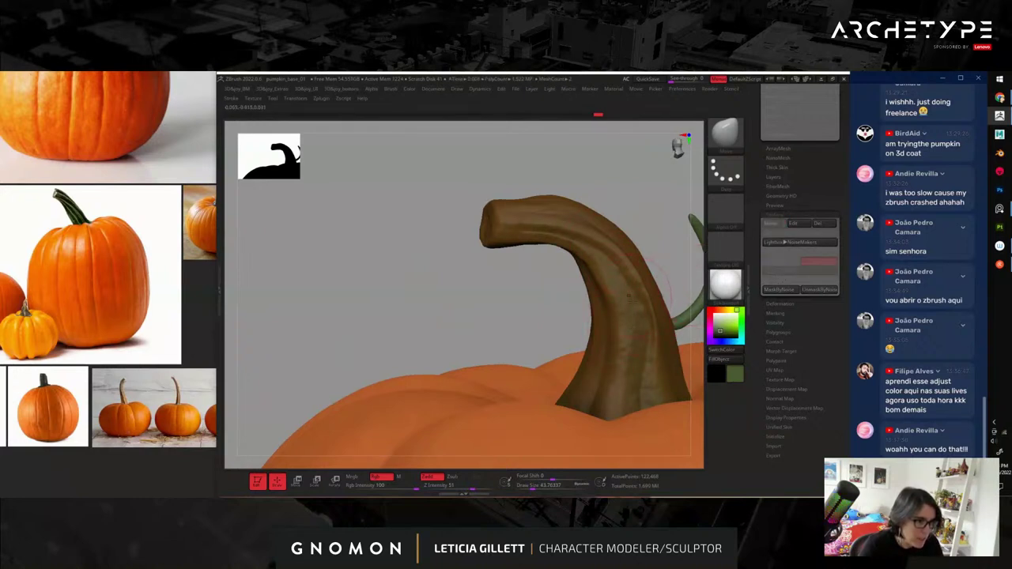
{"action": "right_click_drag", "start_coordinate": [518, 318], "coordinate": [585, 314]}
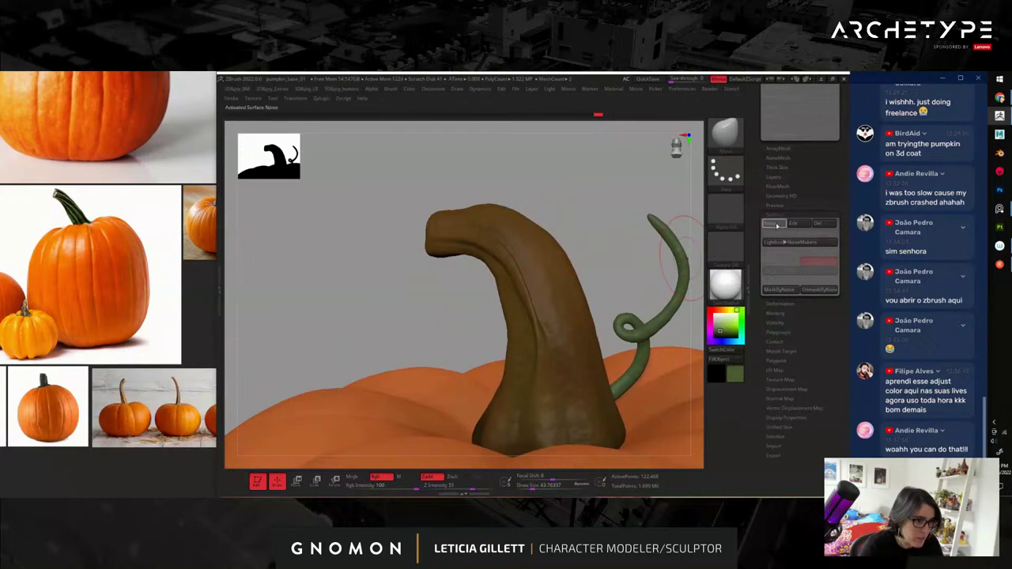
{"action": "left_click", "coordinate": [785, 271]}
- Select the pumpkin body, activate its surface noise again and apply it to the mesh
{"action": "right_click_drag", "start_coordinate": [535, 258], "coordinate": [574, 239]}
{"action": "right_click_drag", "start_coordinate": [631, 281], "coordinate": [625, 293]}
{"action": "right_click_drag", "start_coordinate": [685, 407], "coordinate": [574, 322], "text": "alt"}
{"action": "right_click_drag", "start_coordinate": [652, 215], "coordinate": [756, 203], "text": "ctrl"}
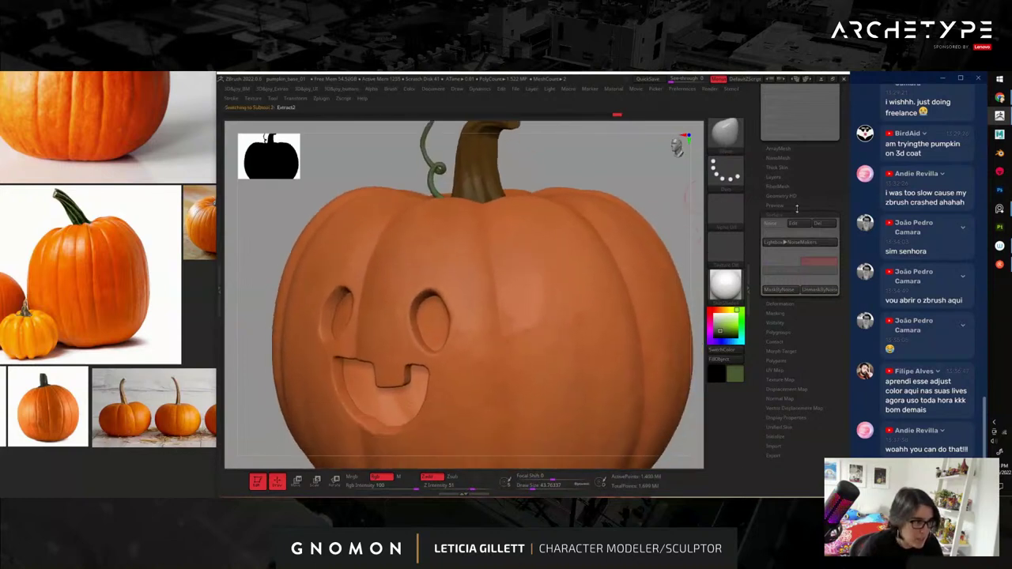
{"action": "left_click", "coordinate": [779, 225]}
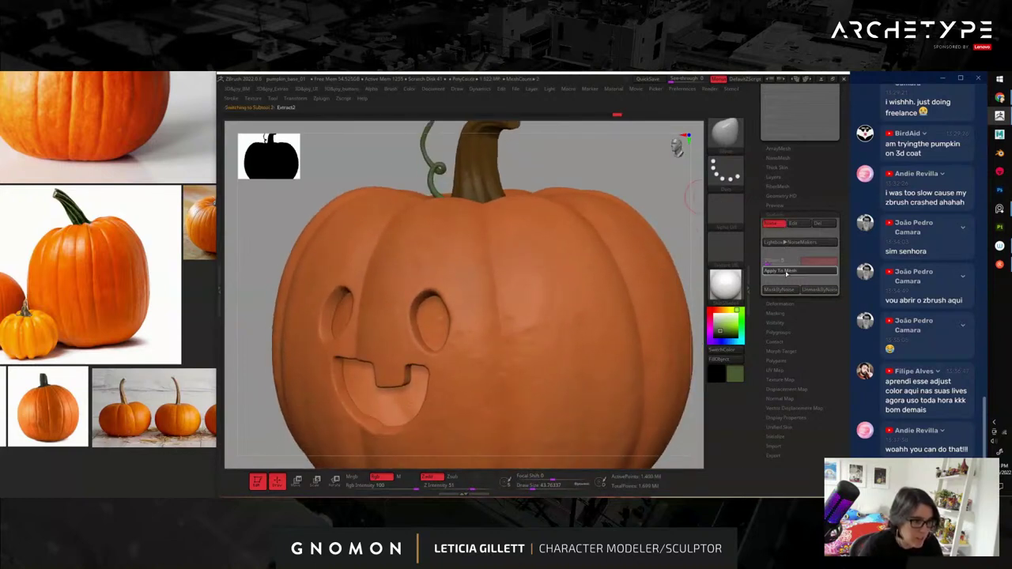
{"action": "key", "text": "f"}
{"action": "right_click_drag", "start_coordinate": [679, 185], "coordinate": [689, 368]}
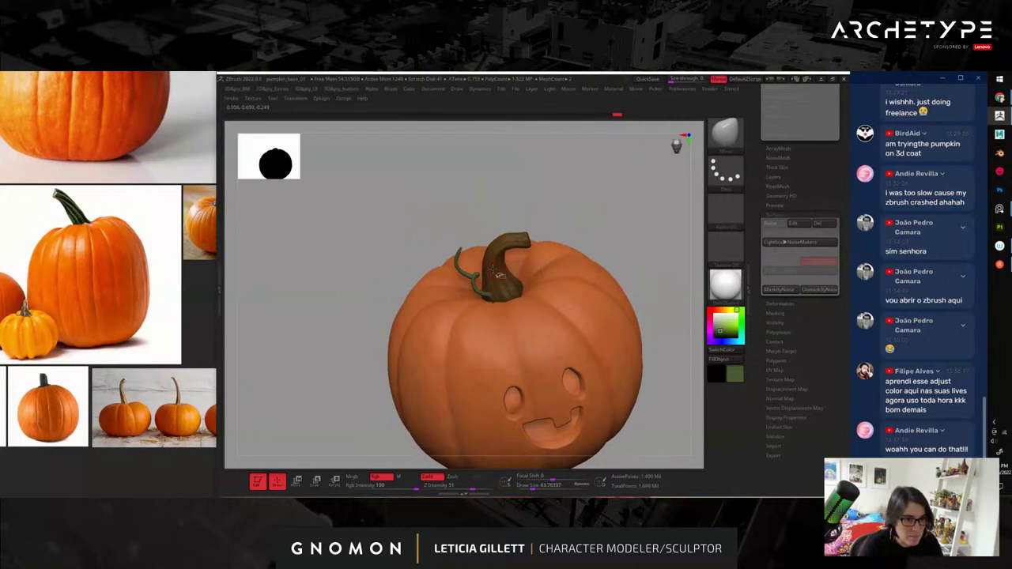
- Isolate the pumpkin's outer shell to check it, and bring the whole model back into view
{"action": "left_click", "coordinate": [545, 252], "text": "ctrl+shift"}
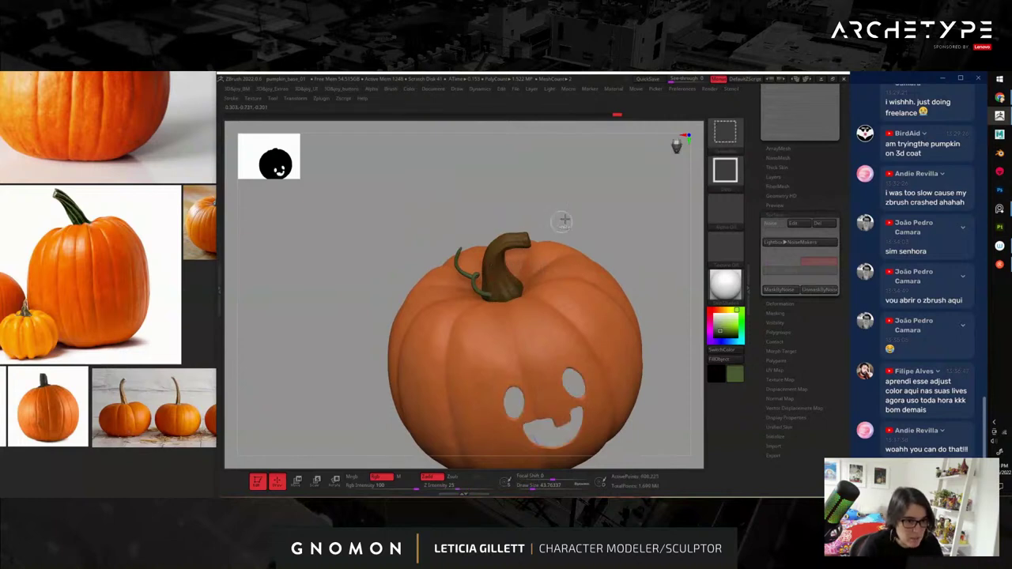
{"action": "left_click", "coordinate": [581, 298], "text": "ctrl+shift"}
{"action": "left_click", "coordinate": [621, 216], "text": "ctrl+shift"}
{"action": "mouse_move", "coordinate": [598, 203]}
{"action": "left_mouse_down"}
{"action": "mouse_move", "coordinate": [622, 215]}
{"action": "mouse_move", "coordinate": [589, 232]}
{"action": "left_mouse_up"}
{"action": "right_click_drag", "start_coordinate": [588, 232], "coordinate": [599, 253], "text": "ctrl"}
{"action": "left_click_drag", "start_coordinate": [599, 253], "coordinate": [600, 292]}
- Enlarge the Move brush and adjust the pumpkin body's overall silhouette
{"action": "key", "text": "s"}
{"action": "left_click_drag", "start_coordinate": [434, 277], "coordinate": [442, 277]}
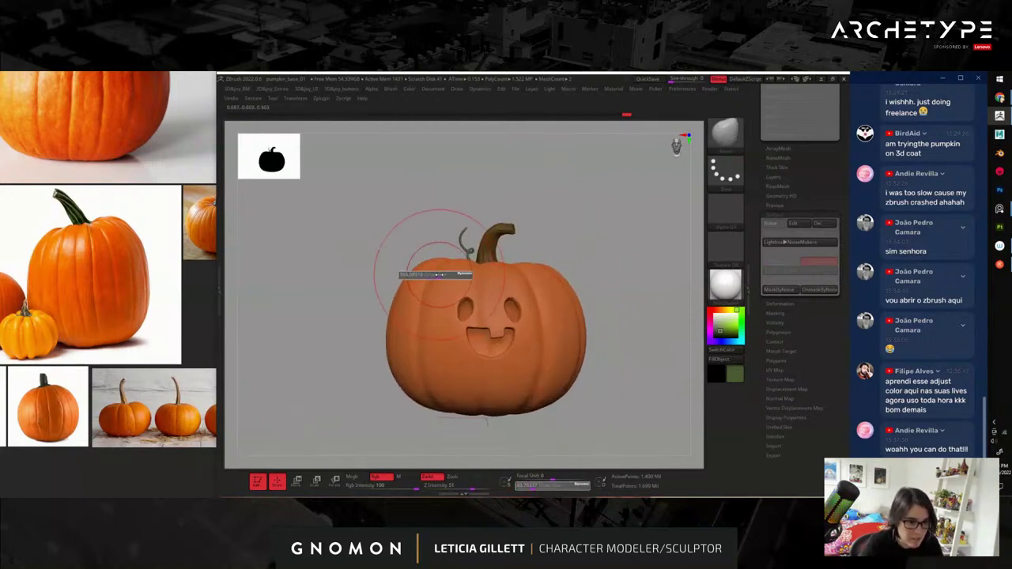
{"action": "key", "text": "s"}
{"action": "left_click_drag", "start_coordinate": [564, 310], "coordinate": [572, 310]}
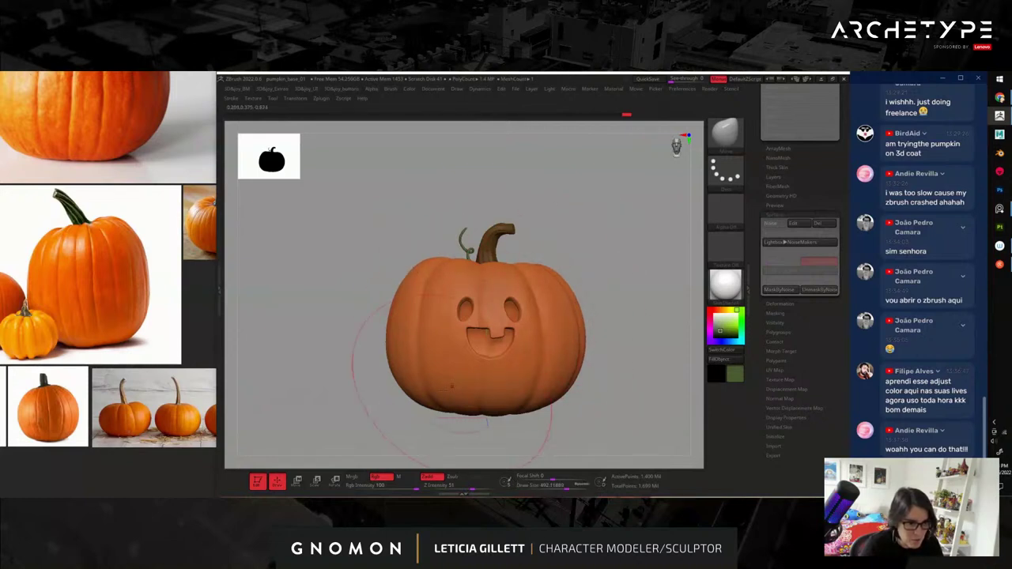
{"action": "left_click_drag", "start_coordinate": [665, 248], "coordinate": [568, 250], "text": "alt"}
{"action": "left_click_drag", "start_coordinate": [647, 127], "coordinate": [565, 204], "text": "alt"}
- Set the Move brush's draw size to 112 and refine the shape around the pumpkin's carved face
{"action": "key", "text": "s"}
{"action": "left_click_drag", "start_coordinate": [527, 290], "coordinate": [514, 288]}
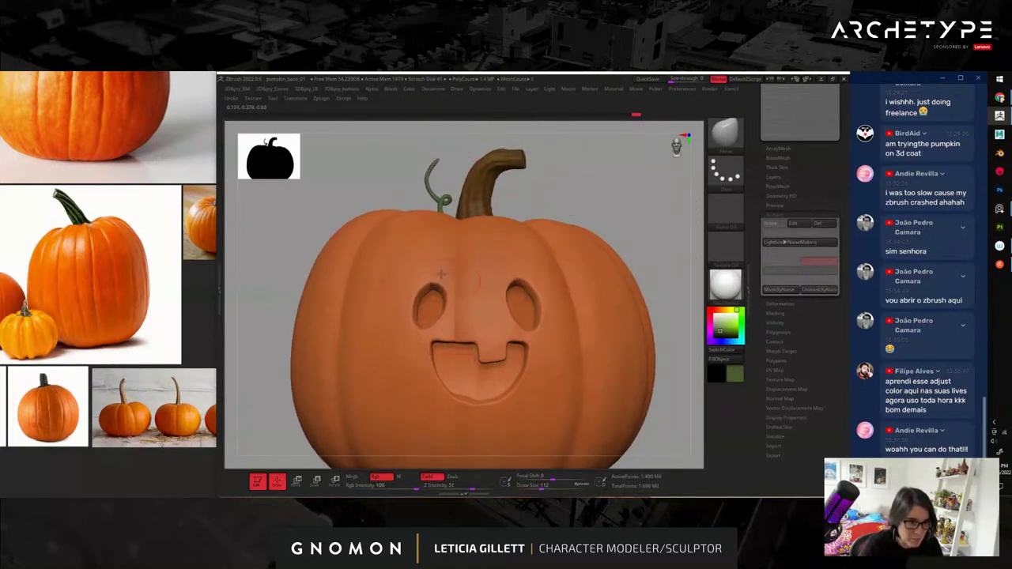
{"action": "left_click_drag", "start_coordinate": [636, 236], "coordinate": [644, 221], "text": "alt"}
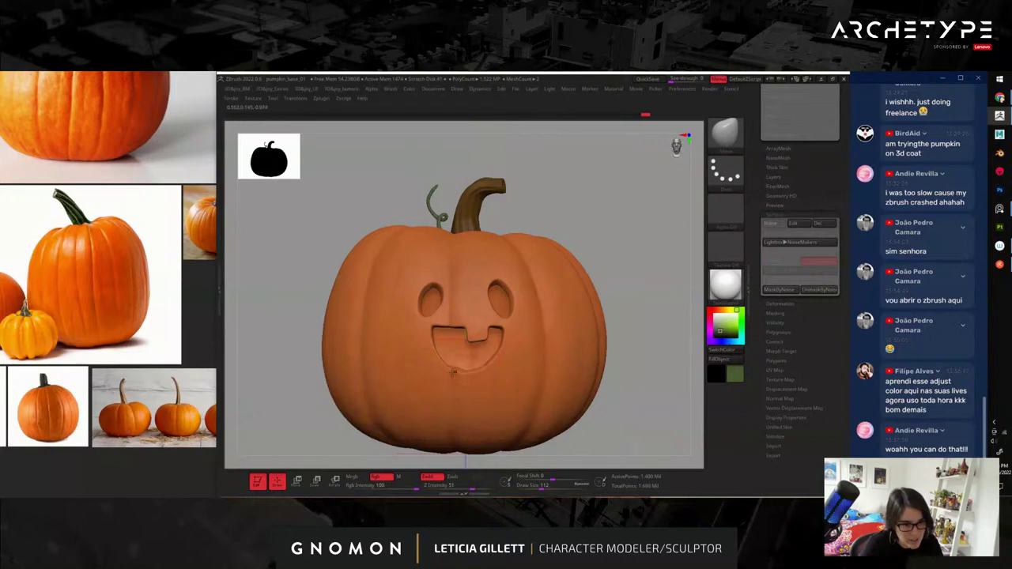
{"action": "left_click_drag", "start_coordinate": [613, 229], "coordinate": [484, 327], "text": "alt"}
{"action": "left_click_drag", "start_coordinate": [643, 332], "coordinate": [659, 291], "text": "alt"}
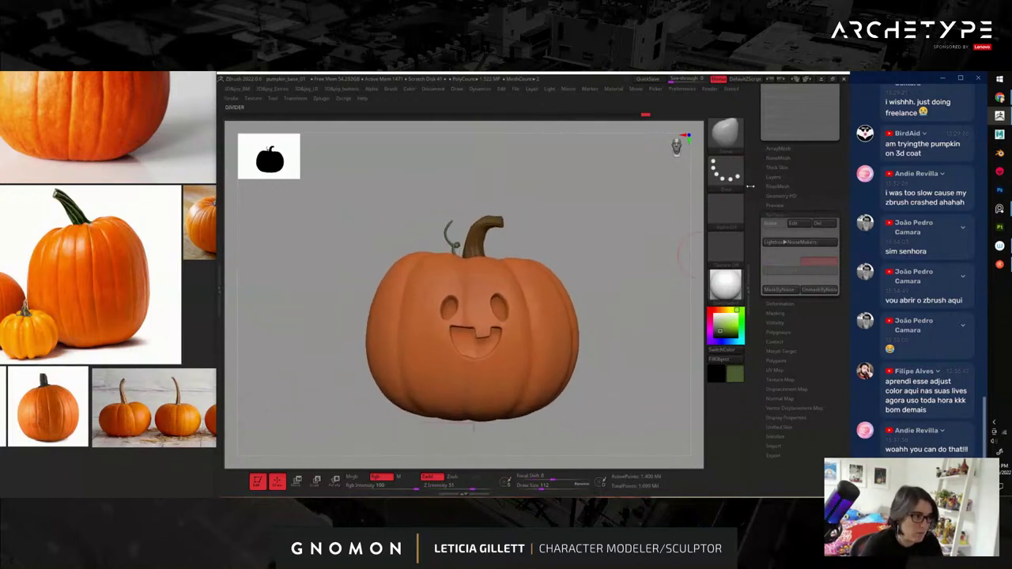
- Rename the carved pumpkin body's subtool to "pumpkin"
{"action": "left_click_drag", "start_coordinate": [759, 246], "coordinate": [776, 342]}
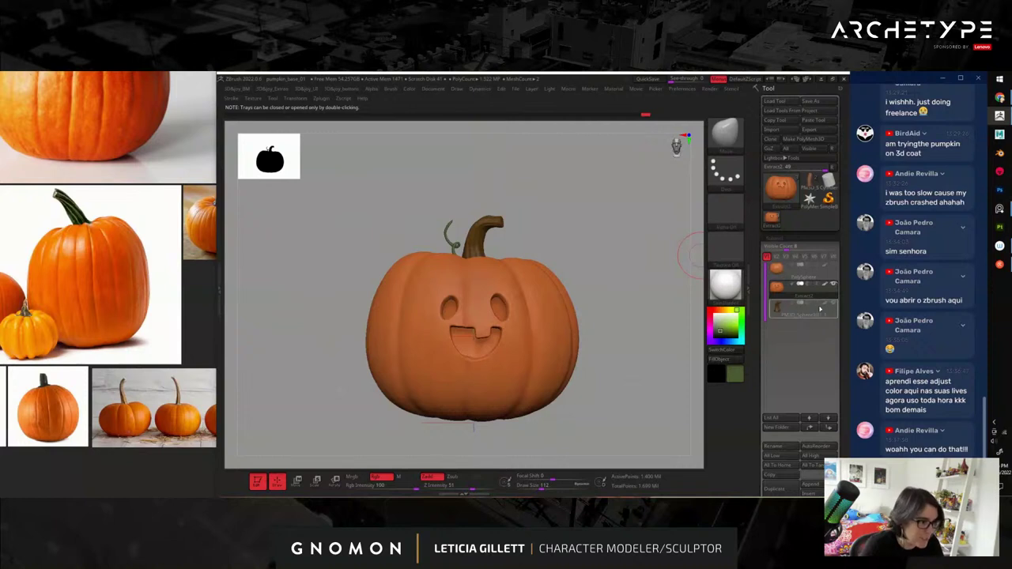
{"action": "left_click", "coordinate": [774, 446]}
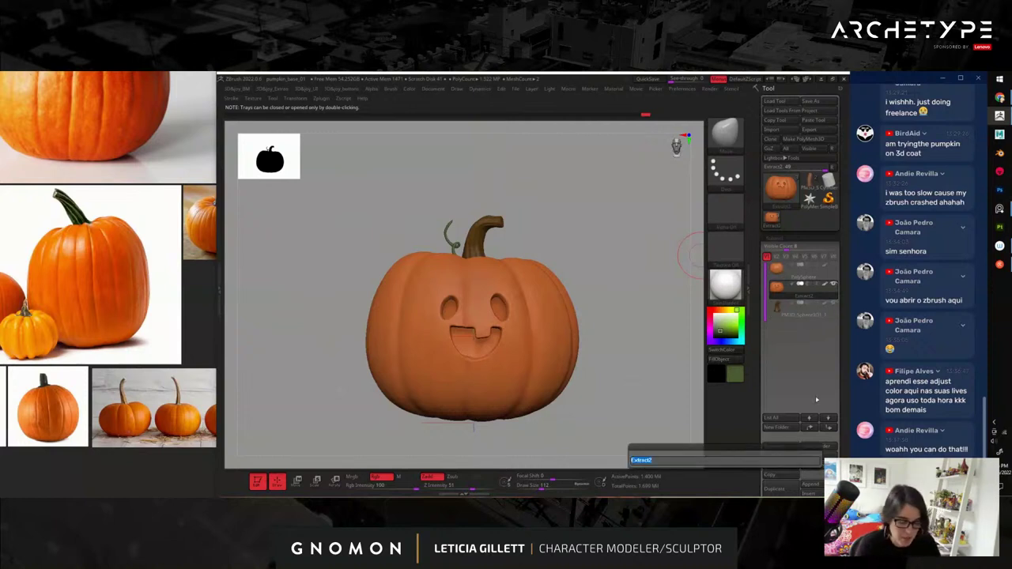
{"action": "type", "text": "pumpkin"}
{"action": "key", "text": "Return"}
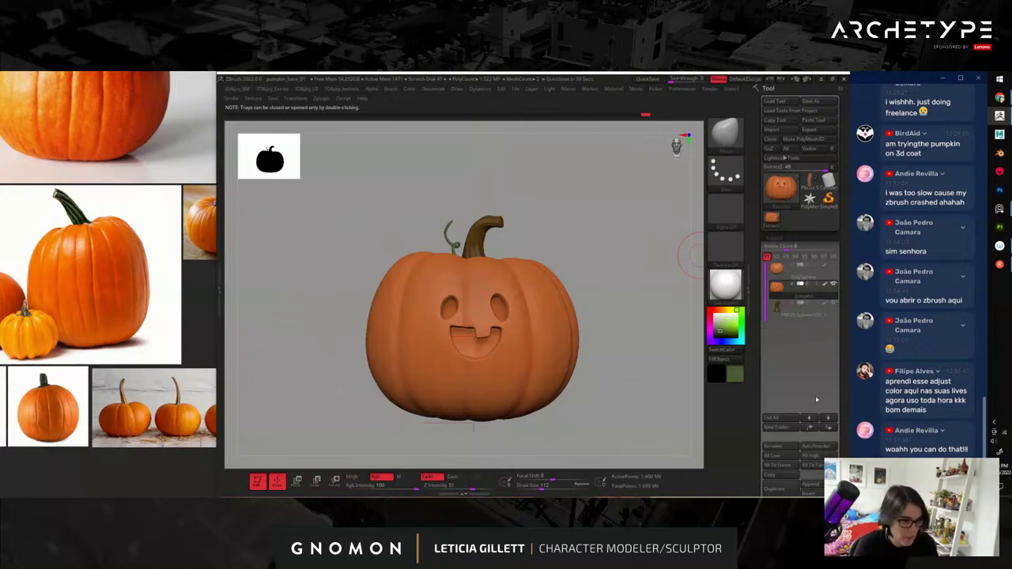
- Select the stem's subtool and rename it "stem"
{"action": "left_click", "coordinate": [799, 310]}
{"action": "left_click", "coordinate": [774, 446]}
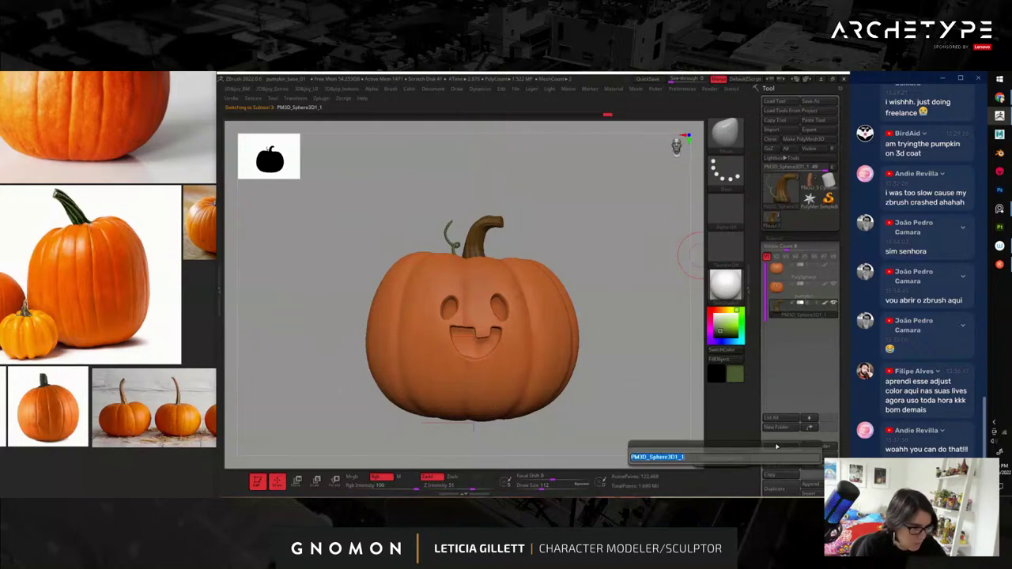
{"action": "type", "text": "stem"}
{"action": "key", "text": "Return"}
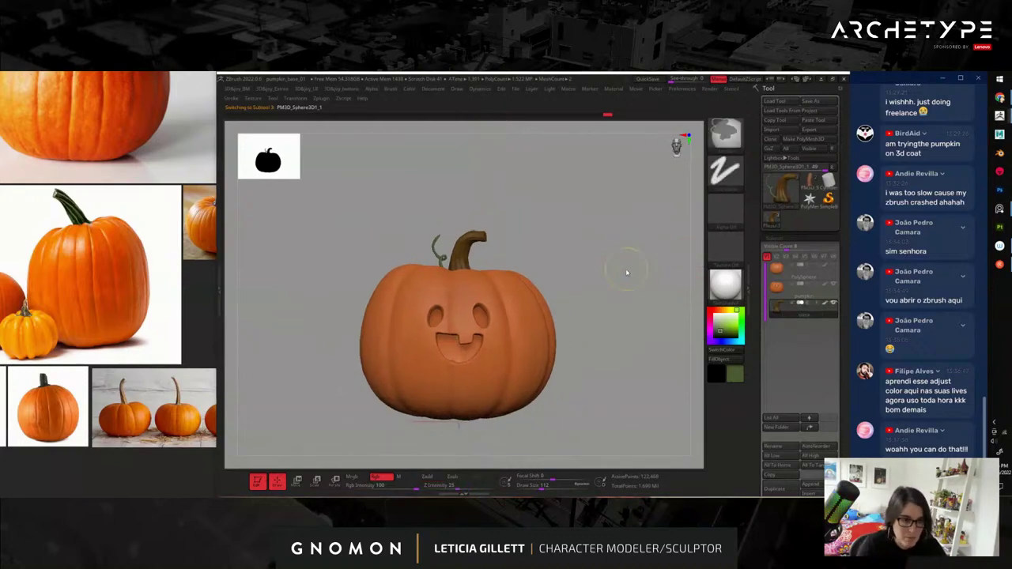
- Save the project as a new version named pumpkin_base_02
{"action": "key", "text": "ctrl+s"}
{"action": "left_click", "coordinate": [543, 322]}
{"action": "key", "text": "Return"}
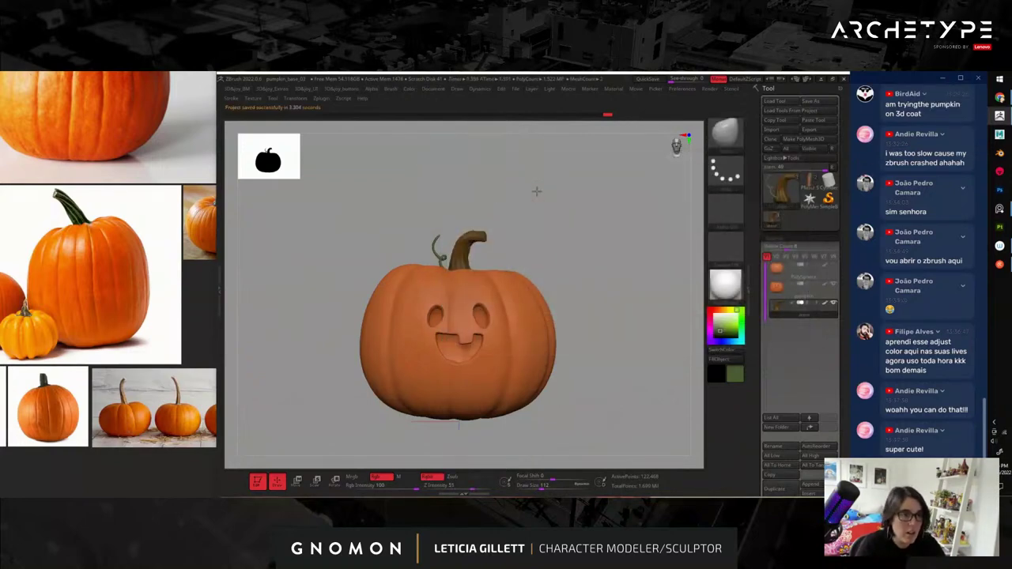
- Export the visible subtools as an FBX file named cute_pumpkin into a new marmoset folder inside PUMPKIN
{"action": "left_click_drag", "start_coordinate": [607, 197], "coordinate": [434, 245], "text": "alt"}
{"action": "left_click_drag", "start_coordinate": [548, 237], "coordinate": [623, 269], "text": "alt"}
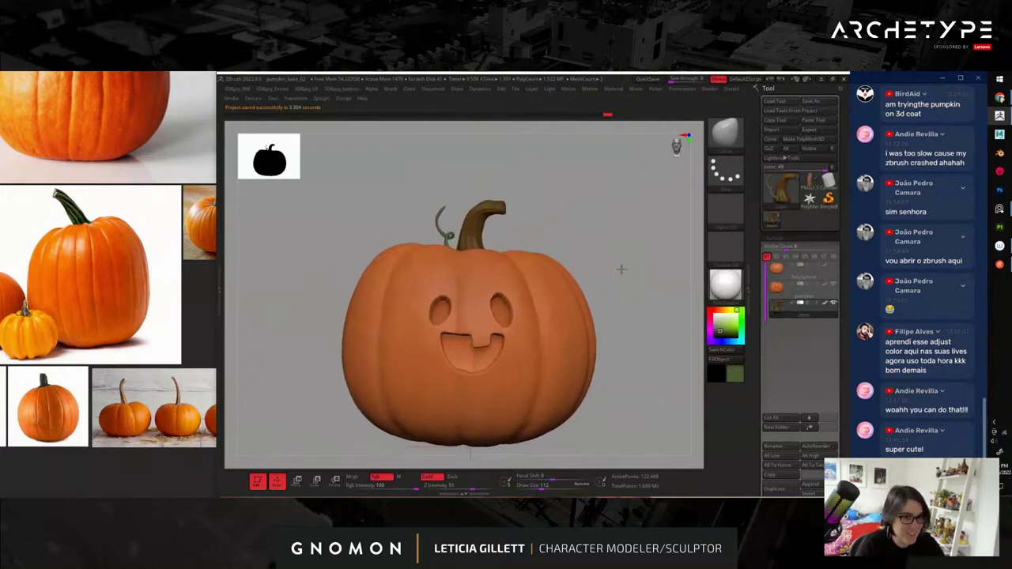
{"action": "left_click", "coordinate": [325, 100]}
{"action": "left_click", "coordinate": [344, 194]}
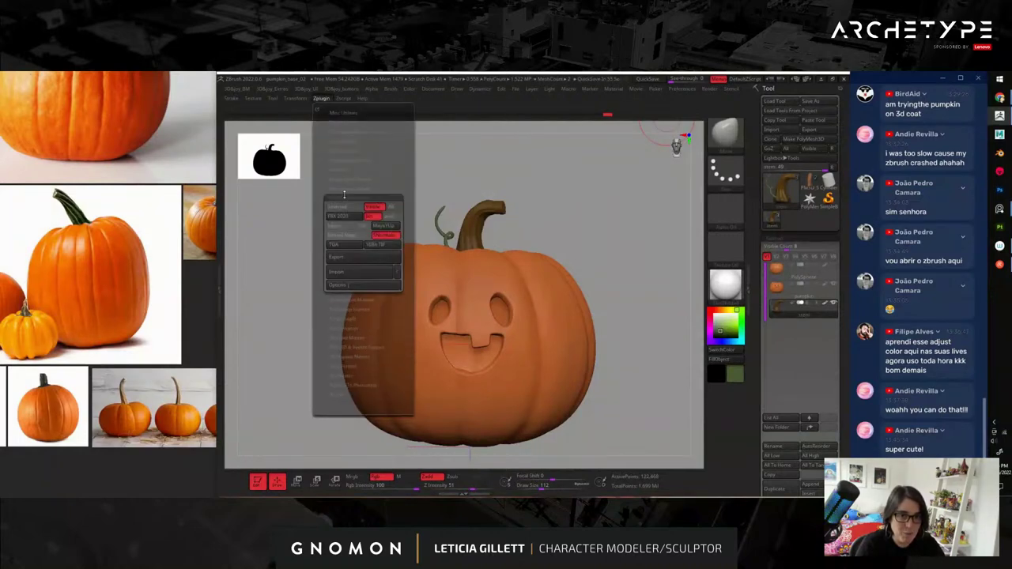
{"action": "left_click", "coordinate": [368, 260]}
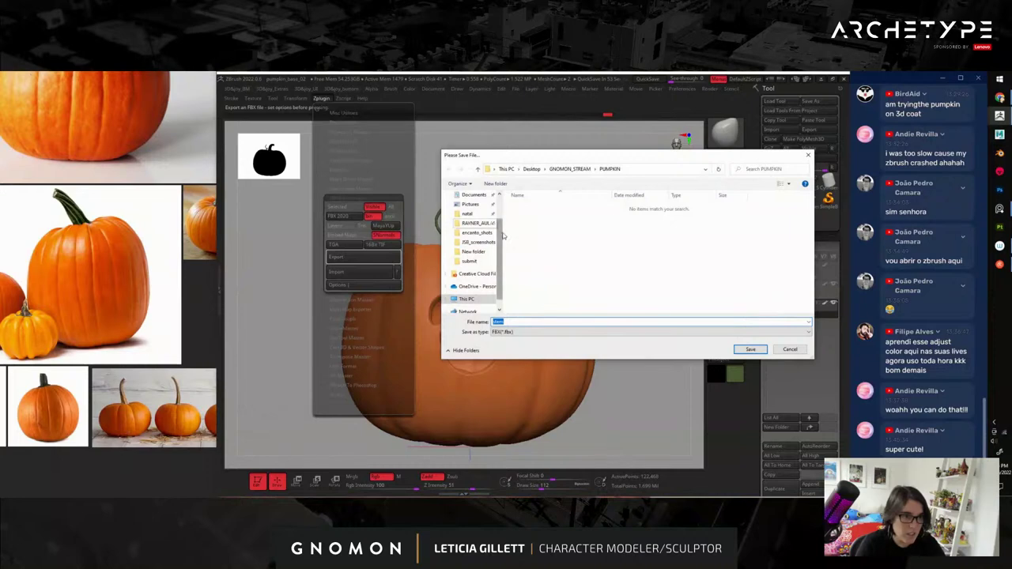
{"action": "scroll", "coordinate": [482, 237], "scroll_direction": "up", "scroll_amount": 2}
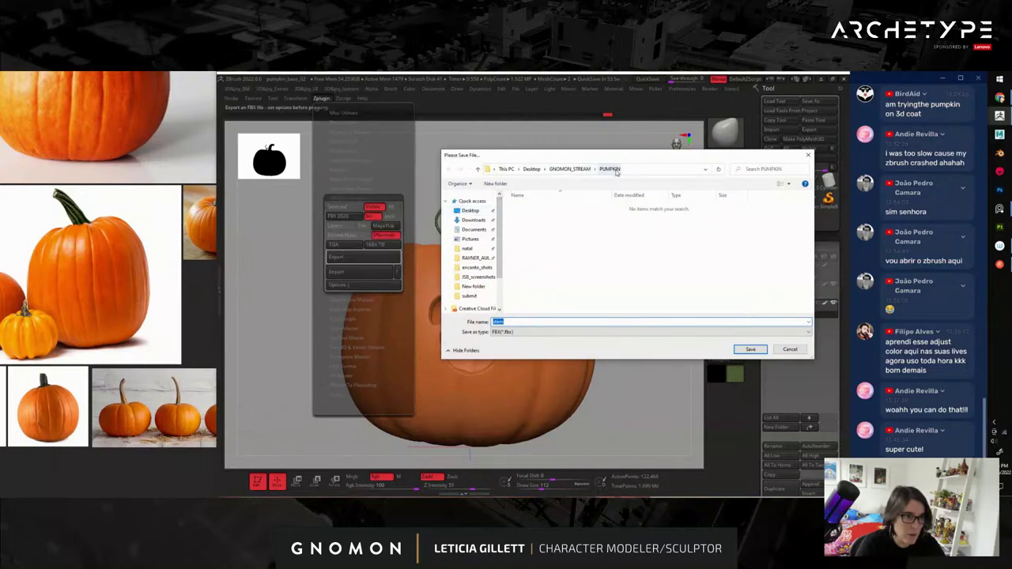
{"action": "left_click", "coordinate": [497, 184]}
{"action": "type", "text": "marmoset"}
{"action": "key", "text": "Return"}
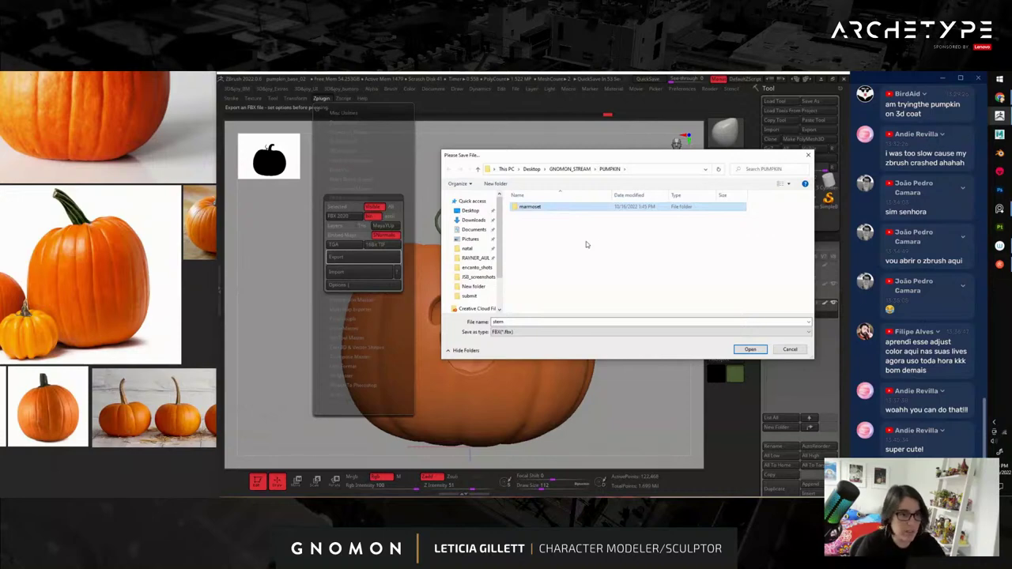
{"action": "double_click", "coordinate": [530, 207]}
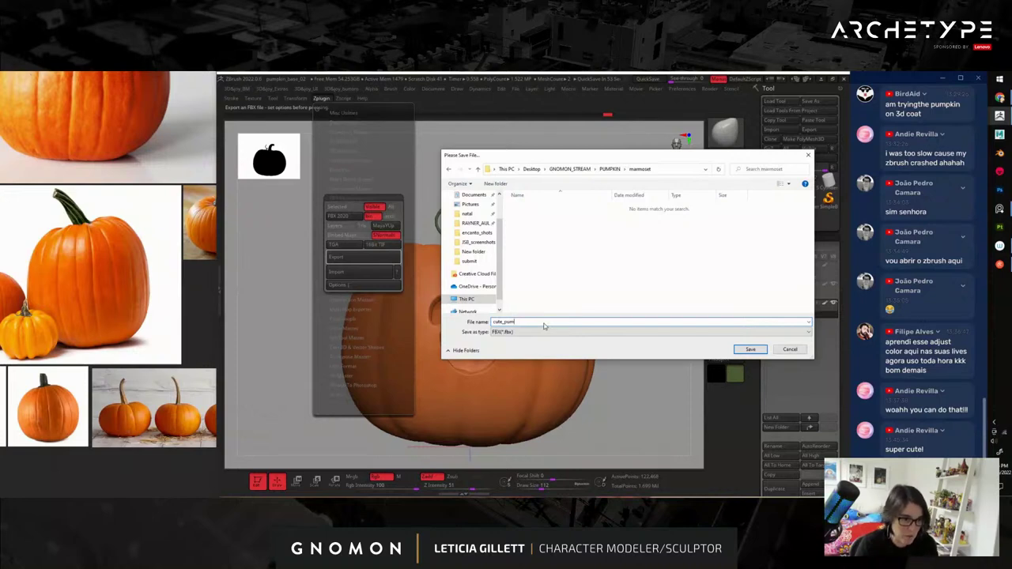
{"action": "key", "text": "Return"}
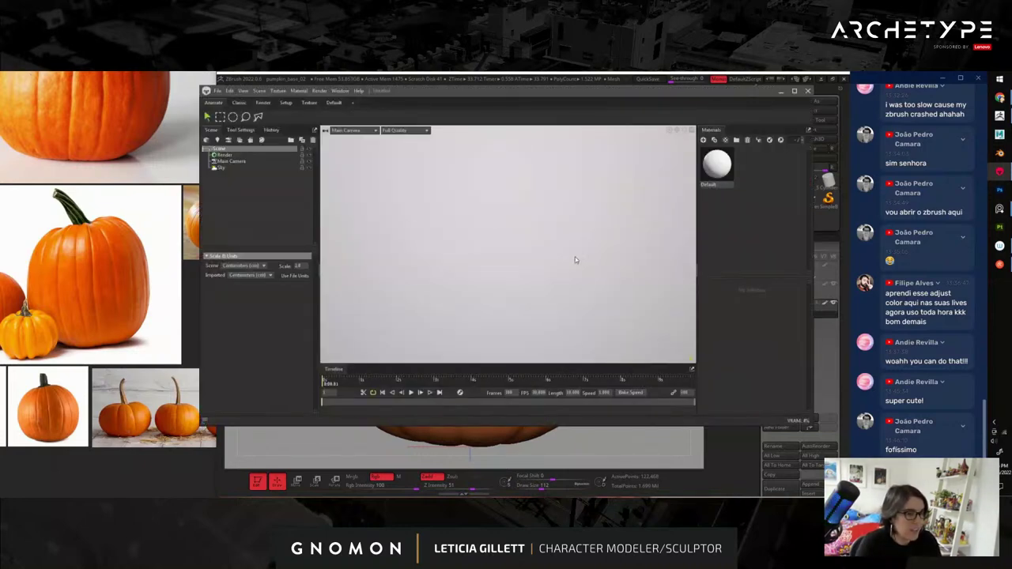
- Switch to Marmoset Toolbag, enlarge its window and import the cute_pumpkin model from the PUMPKIN project's marmoset folder
{"action": "left_click_drag", "start_coordinate": [443, 93], "coordinate": [429, 80]}
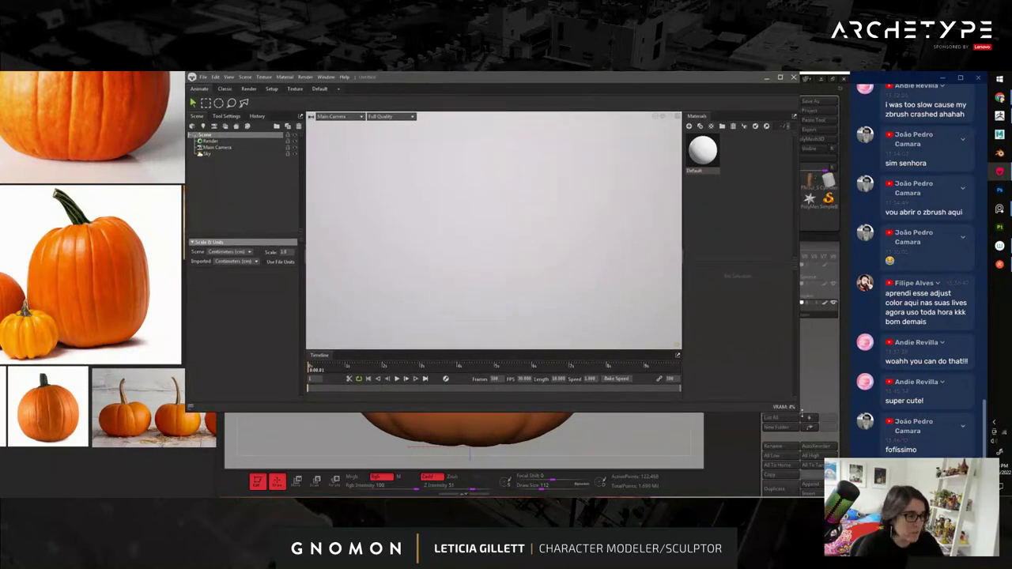
{"action": "left_click_drag", "start_coordinate": [797, 408], "coordinate": [848, 492]}
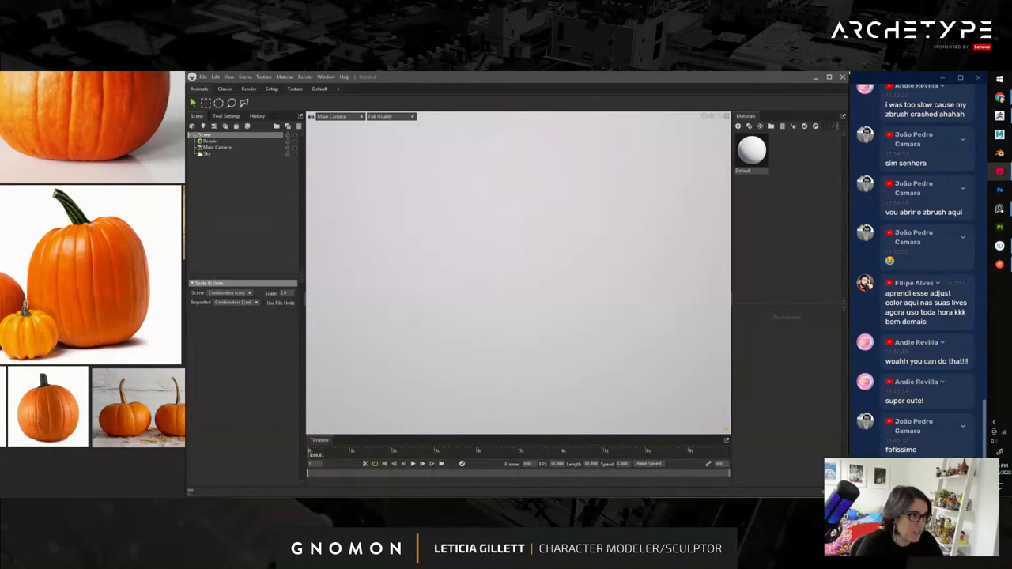
{"action": "left_click", "coordinate": [202, 76]}
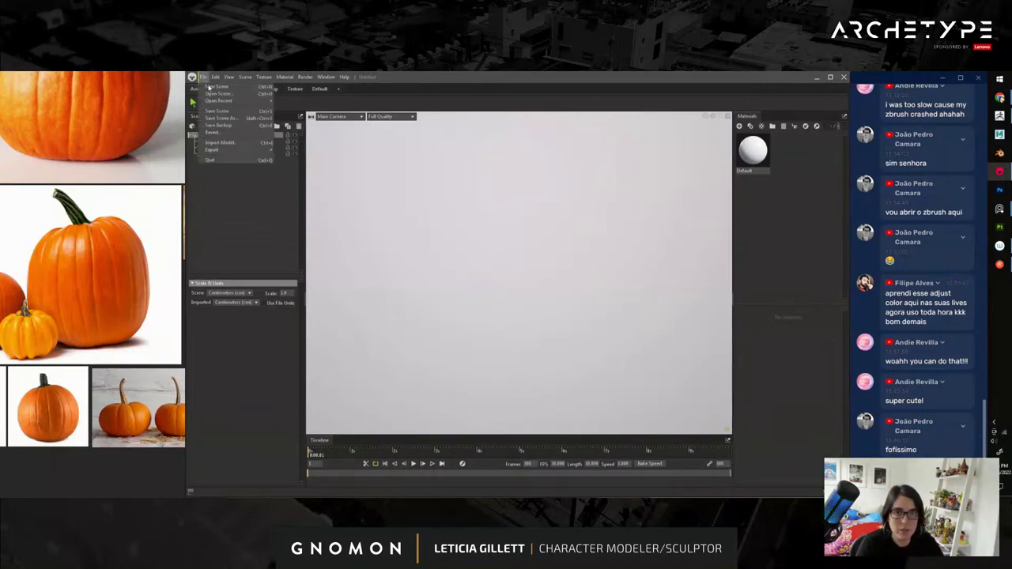
{"action": "left_click", "coordinate": [226, 144]}
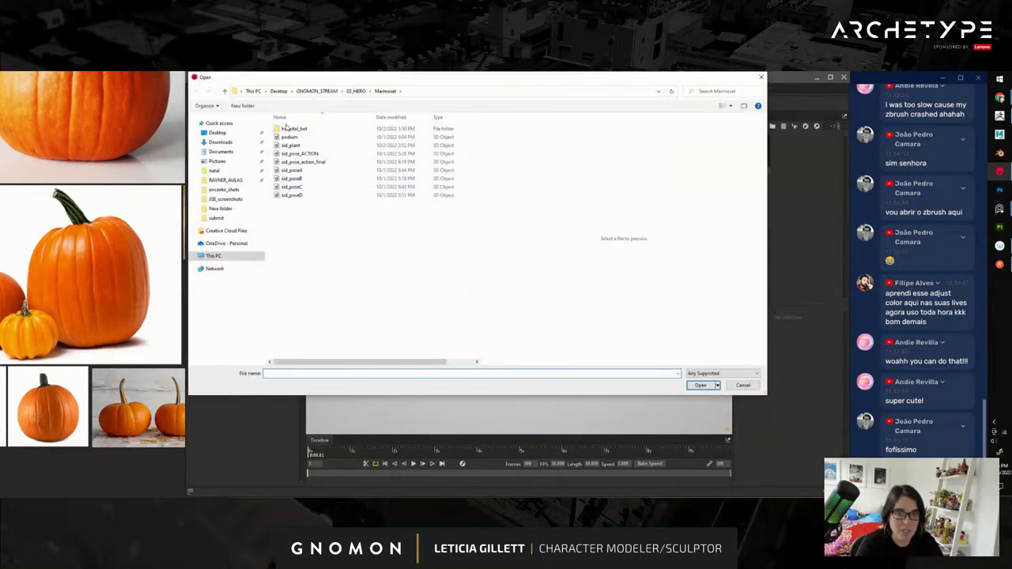
{"action": "left_click", "coordinate": [356, 91]}
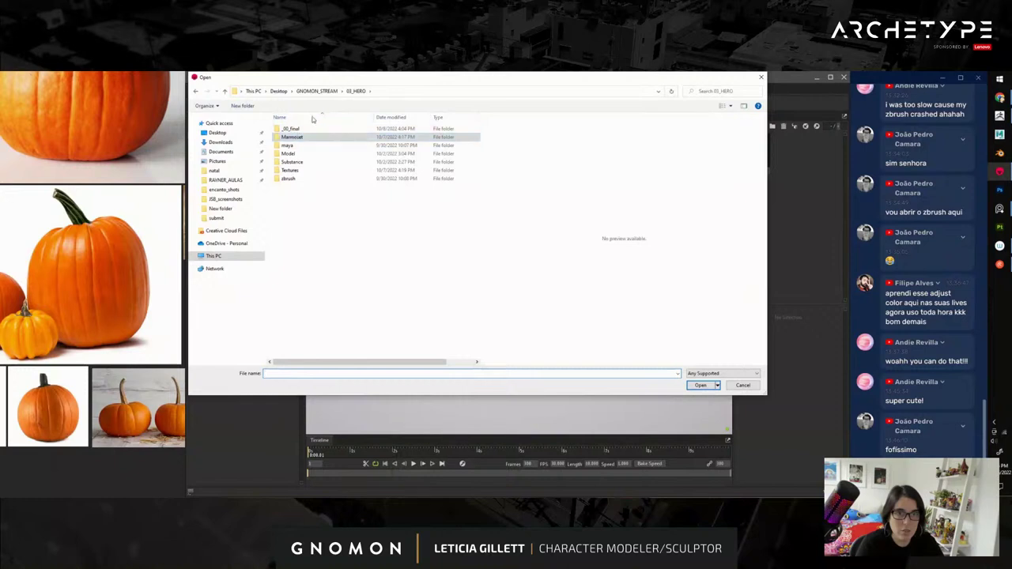
{"action": "left_click", "coordinate": [317, 91]}
{"action": "double_click", "coordinate": [458, 147]}
{"action": "double_click", "coordinate": [299, 129]}
{"action": "left_click", "coordinate": [308, 132]}
{"action": "left_click", "coordinate": [307, 132]}
{"action": "left_click", "coordinate": [709, 386]}
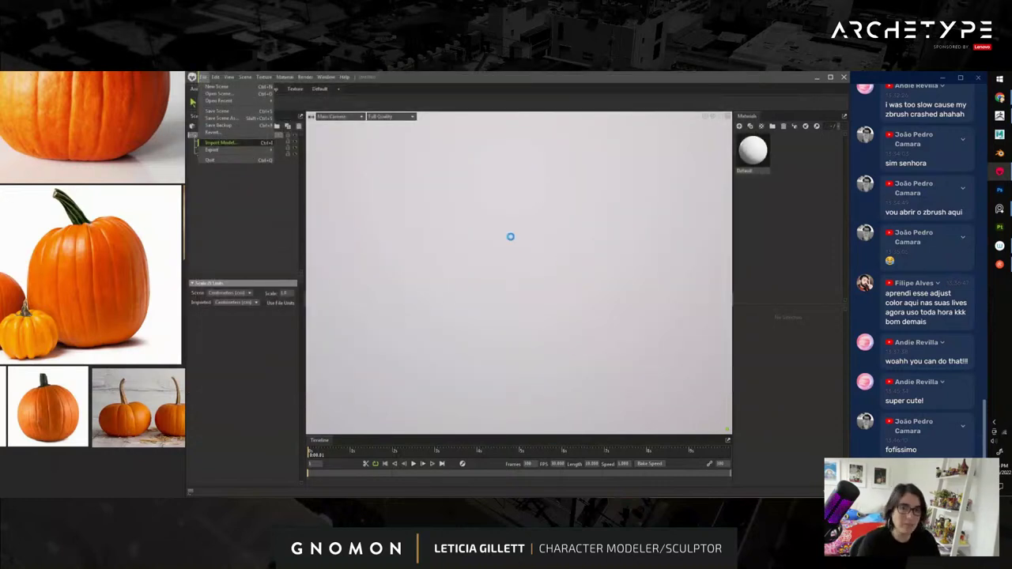
- Examine the imported pumpkin from several angles and compare its surface with the orange pumpkin reference photos
{"action": "mouse_move", "coordinate": [558, 357]}
{"action": "left_mouse_down"}
{"action": "mouse_move", "coordinate": [682, 385]}
{"action": "mouse_move", "coordinate": [479, 382]}
{"action": "mouse_move", "coordinate": [512, 316]}
{"action": "left_mouse_up"}
{"action": "left_click_drag", "start_coordinate": [567, 276], "coordinate": [567, 378]}
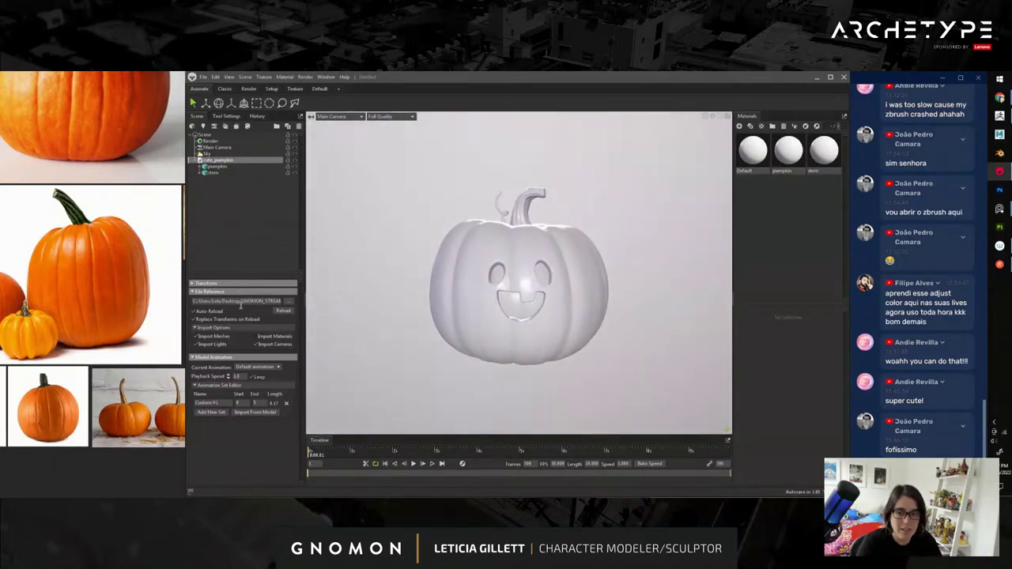
{"action": "scroll", "coordinate": [72, 267], "scroll_direction": "down", "scroll_amount": 5}
{"action": "middle_click_drag", "start_coordinate": [127, 249], "coordinate": [72, 295]}
{"action": "scroll", "coordinate": [71, 294], "scroll_direction": "up", "scroll_amount": 5}
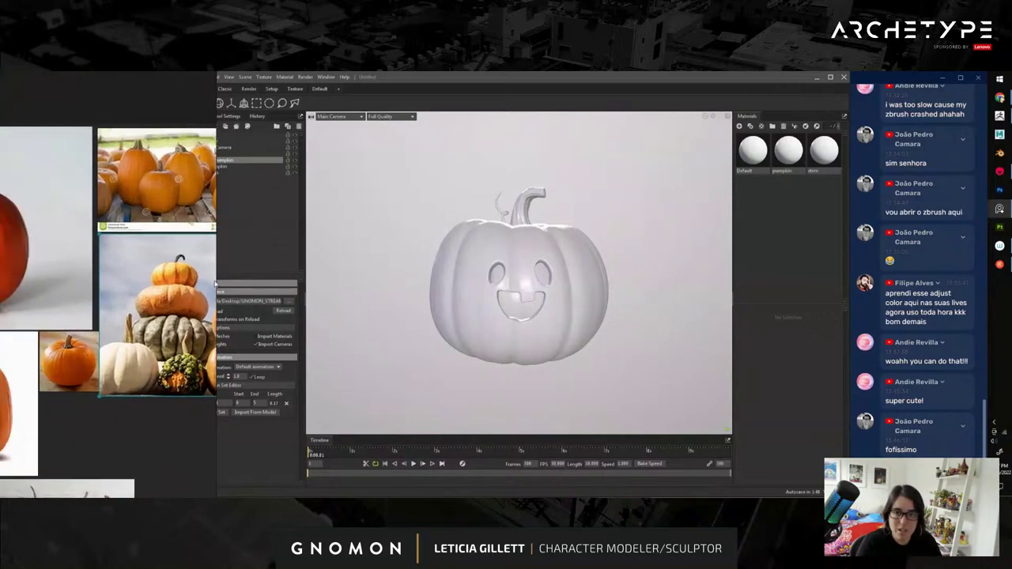
{"action": "middle_click_drag", "start_coordinate": [83, 331], "coordinate": [188, 238]}
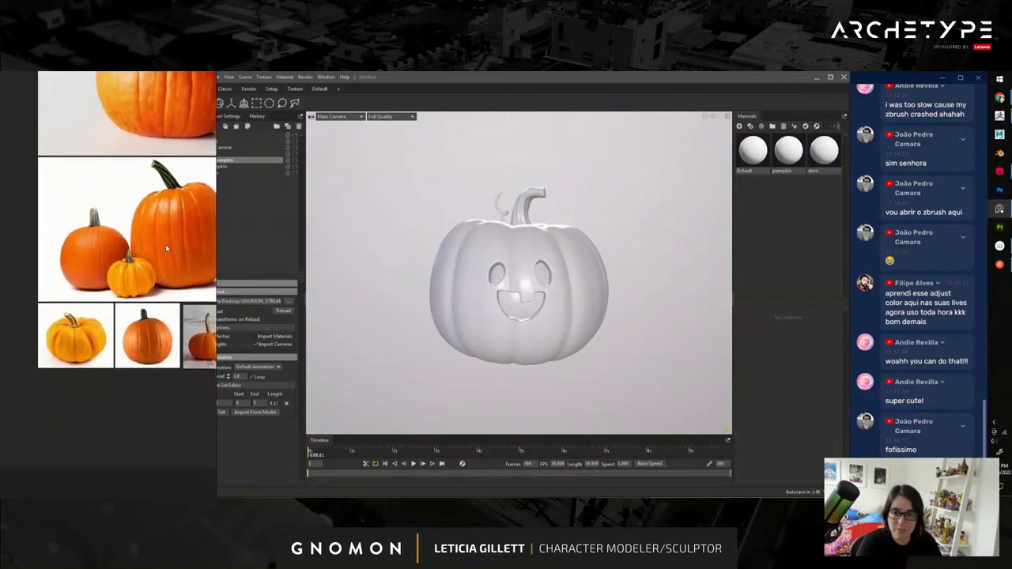
{"action": "scroll", "coordinate": [112, 243], "scroll_direction": "up", "scroll_amount": 4}
{"action": "middle_click_drag", "start_coordinate": [48, 228], "coordinate": [80, 231]}
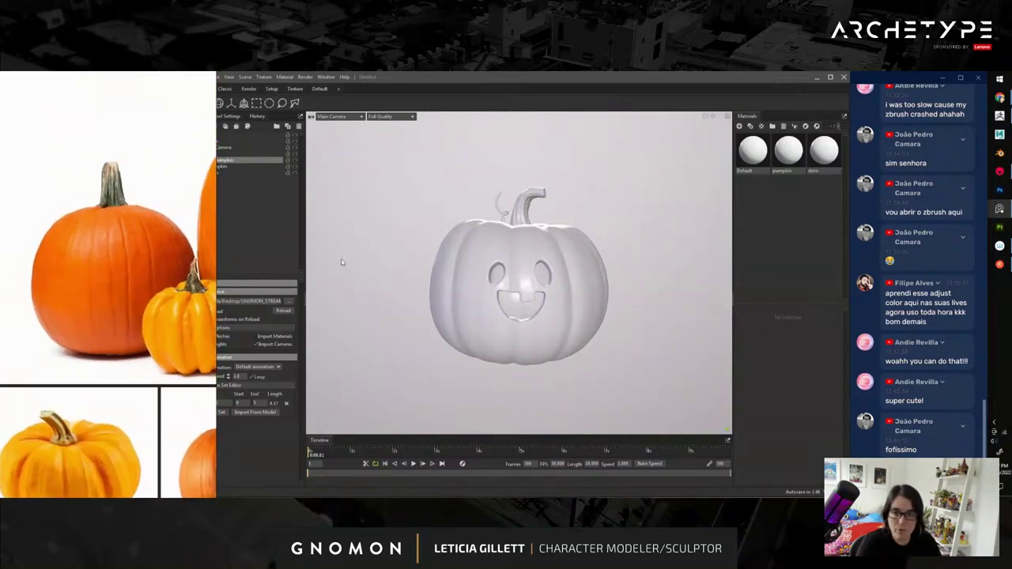
{"action": "left_click", "coordinate": [649, 329]}
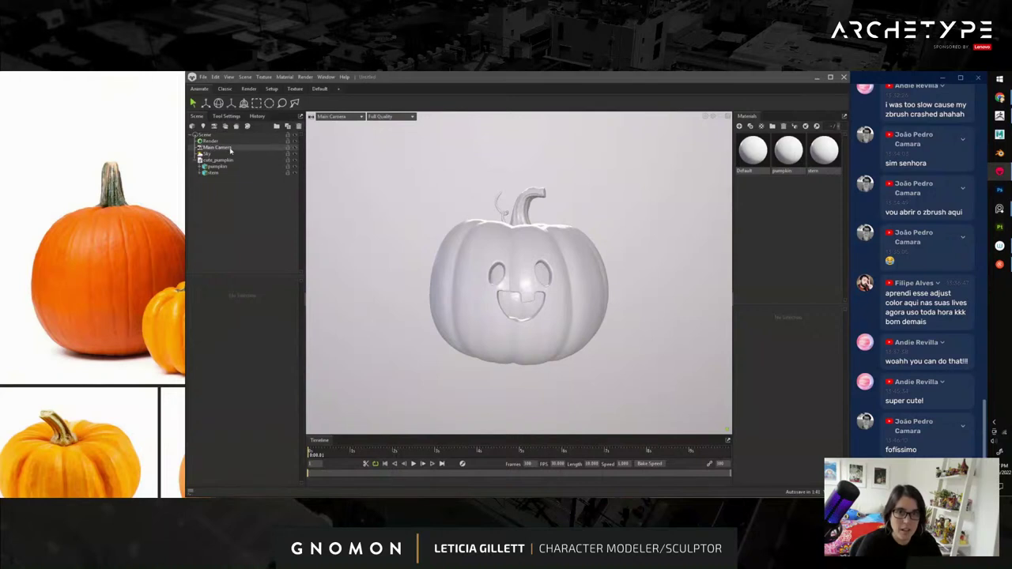
{"action": "left_click", "coordinate": [197, 161]}
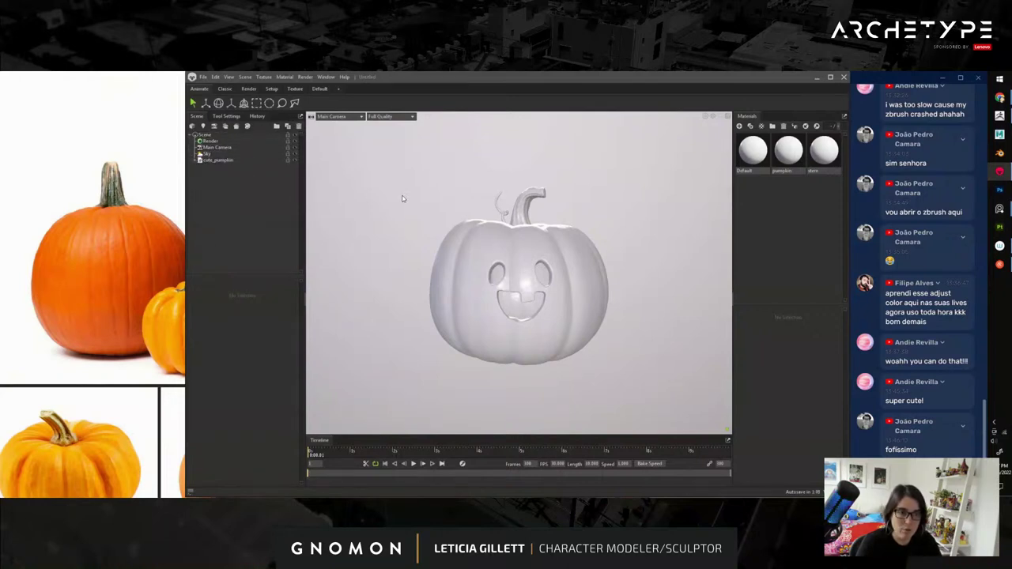
{"action": "scroll", "coordinate": [389, 202], "scroll_direction": "up", "scroll_amount": 3}
{"action": "left_click_drag", "start_coordinate": [385, 209], "coordinate": [375, 209], "text": "alt"}
{"action": "left_click_drag", "start_coordinate": [330, 175], "coordinate": [369, 198]}
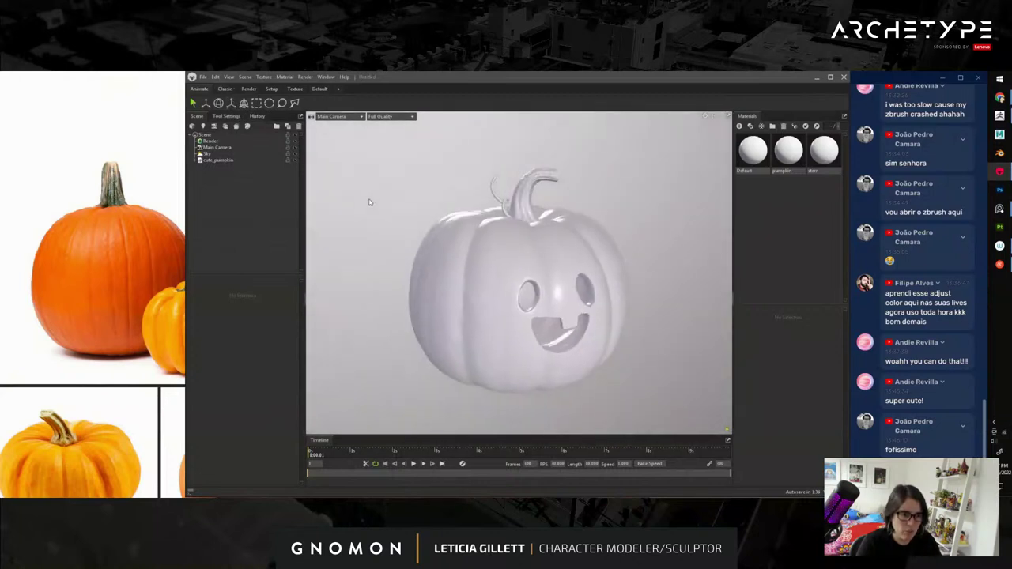
- Add a shadow catcher to the scene beneath the pumpkin
{"action": "left_click", "coordinate": [231, 77]}
{"action": "mouse_move", "coordinate": [245, 77]}
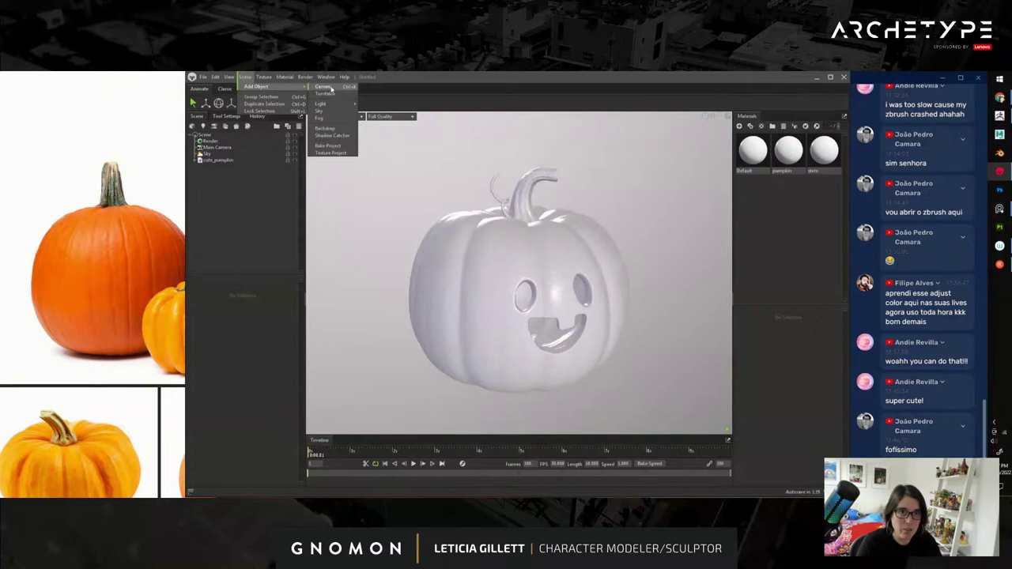
{"action": "left_click", "coordinate": [338, 136]}
{"action": "scroll", "coordinate": [544, 237], "scroll_direction": "down", "scroll_amount": 3}
{"action": "left_click_drag", "start_coordinate": [549, 277], "coordinate": [517, 334]}
{"action": "left_click", "coordinate": [229, 76]}
{"action": "left_click", "coordinate": [255, 153]}
{"action": "scroll", "coordinate": [506, 257], "scroll_direction": "down", "scroll_amount": 4}
{"action": "mouse_move", "coordinate": [514, 269]}
{"action": "left_mouse_down"}
{"action": "mouse_move", "coordinate": [596, 348]}
{"action": "mouse_move", "coordinate": [598, 291]}
{"action": "mouse_move", "coordinate": [495, 323]}
{"action": "mouse_move", "coordinate": [507, 313]}
{"action": "mouse_move", "coordinate": [446, 268]}
{"action": "left_mouse_up"}
{"action": "scroll", "coordinate": [507, 313], "scroll_direction": "up", "scroll_amount": 6}
- Rotate the sky lighting and replace the sky with the night-time "Canal ... Clouds" environment from the skies library
{"action": "left_click", "coordinate": [211, 154]}
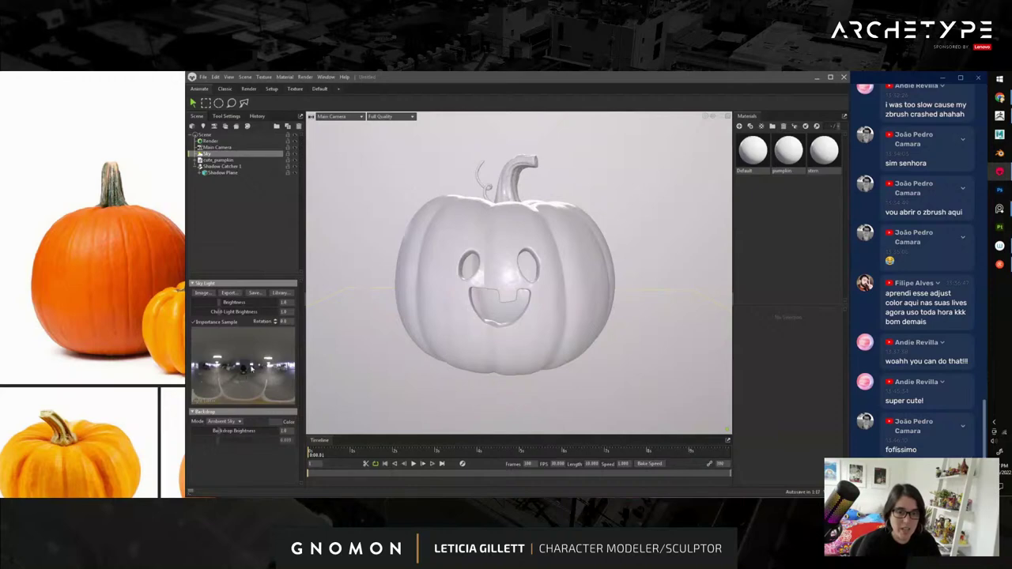
{"action": "left_click_drag", "start_coordinate": [418, 291], "coordinate": [647, 297], "text": "ctrl"}
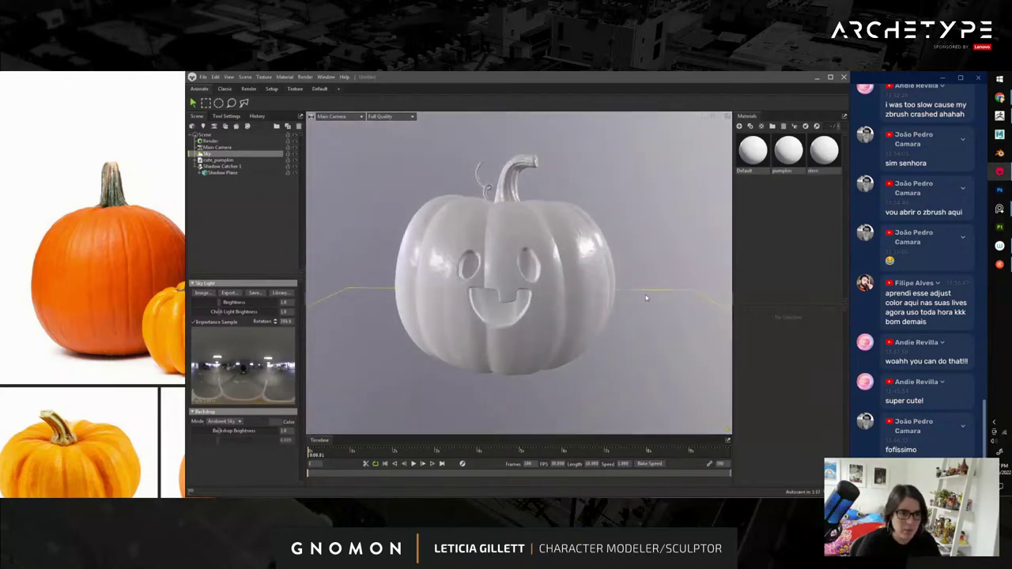
{"action": "left_click", "coordinate": [281, 292]}
{"action": "scroll", "coordinate": [506, 395], "scroll_direction": "down", "scroll_amount": 3}
{"action": "scroll", "coordinate": [510, 404], "scroll_direction": "down", "scroll_amount": 4}
{"action": "scroll", "coordinate": [514, 404], "scroll_direction": "down", "scroll_amount": 6}
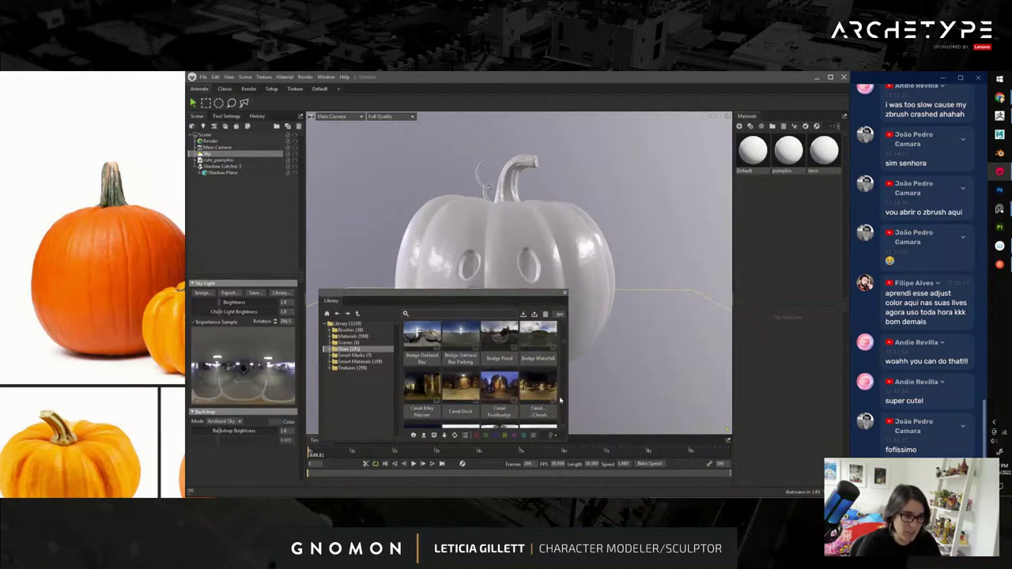
{"action": "left_click", "coordinate": [536, 390]}
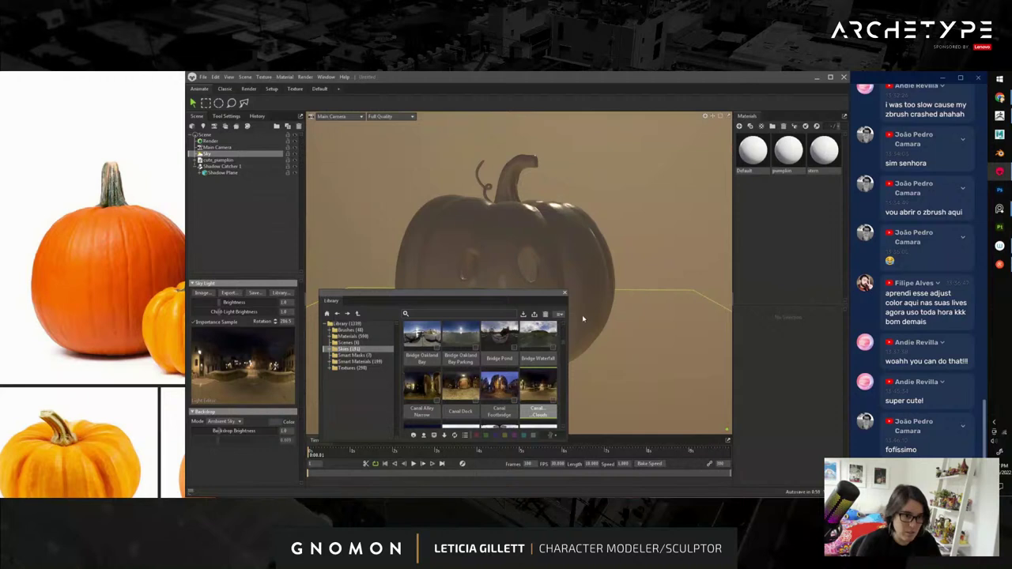
{"action": "left_click", "coordinate": [564, 292]}
- Rotate the night environment so its light falls on the front of the pumpkin
{"action": "mouse_move", "coordinate": [704, 298]}
{"action": "left_mouse_down", "text": "shift"}
{"action": "mouse_move", "coordinate": [650, 309]}
{"action": "mouse_move", "coordinate": [788, 283]}
{"action": "mouse_move", "coordinate": [735, 307]}
{"action": "mouse_move", "coordinate": [747, 305]}
{"action": "left_mouse_up", "text": "shift"}
{"action": "mouse_move", "coordinate": [636, 315]}
{"action": "left_mouse_down", "text": "alt"}
{"action": "mouse_move", "coordinate": [495, 321]}
{"action": "mouse_move", "coordinate": [638, 298]}
{"action": "left_mouse_up", "text": "alt"}
{"action": "scroll", "coordinate": [574, 303], "scroll_direction": "up", "scroll_amount": 5}
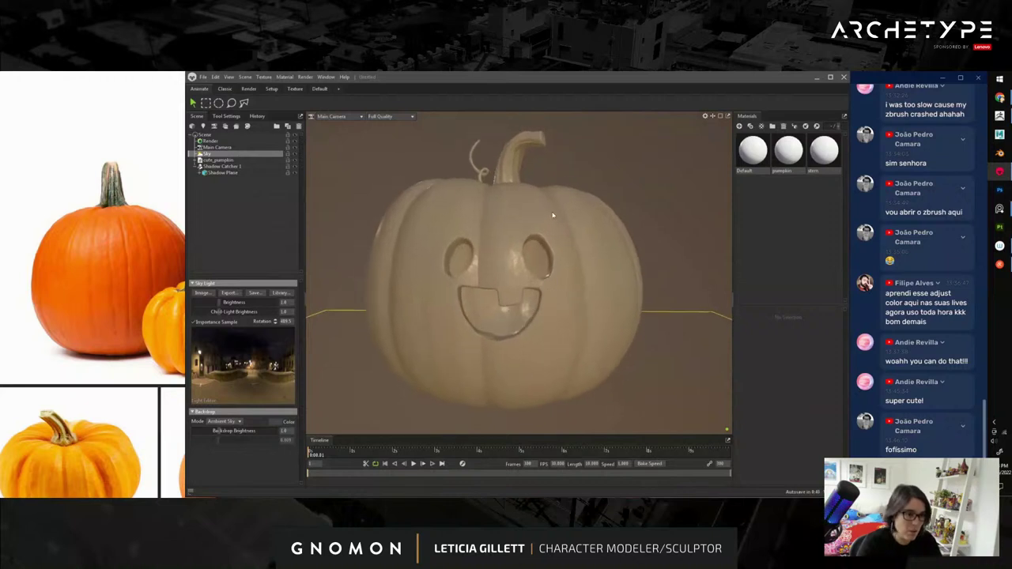
{"action": "left_click_drag", "start_coordinate": [553, 215], "coordinate": [529, 228], "text": "alt"}
- Set the pumpkin material's albedo to Vertex Color
{"action": "left_click", "coordinate": [531, 216]}
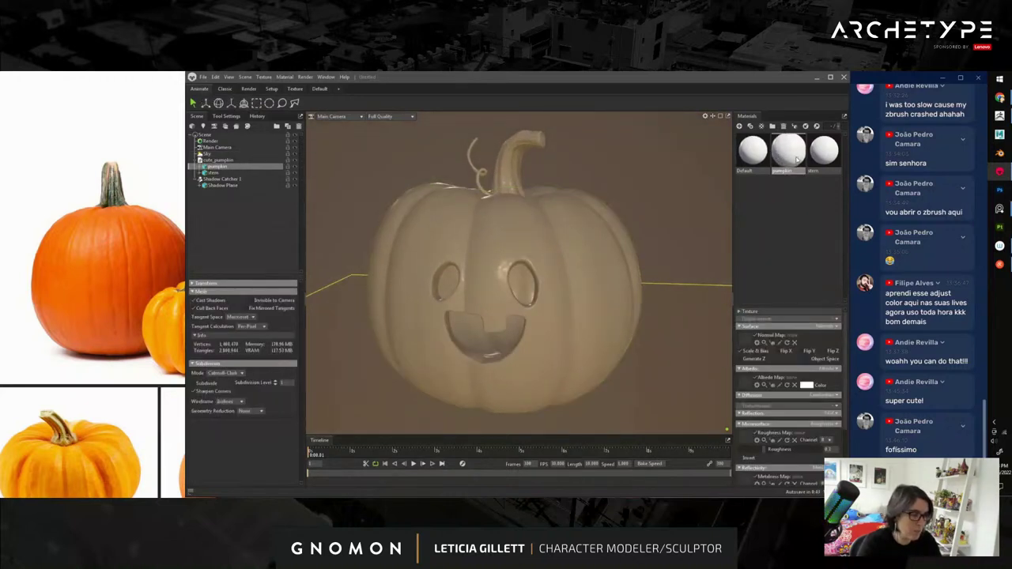
{"action": "left_click_drag", "start_coordinate": [517, 285], "coordinate": [664, 288]}
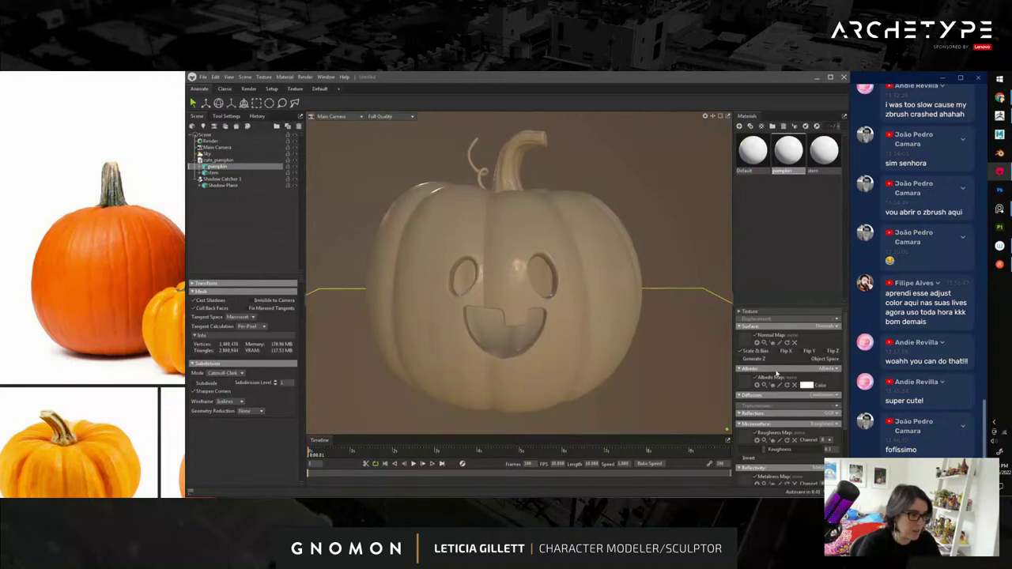
{"action": "left_click", "coordinate": [836, 369]}
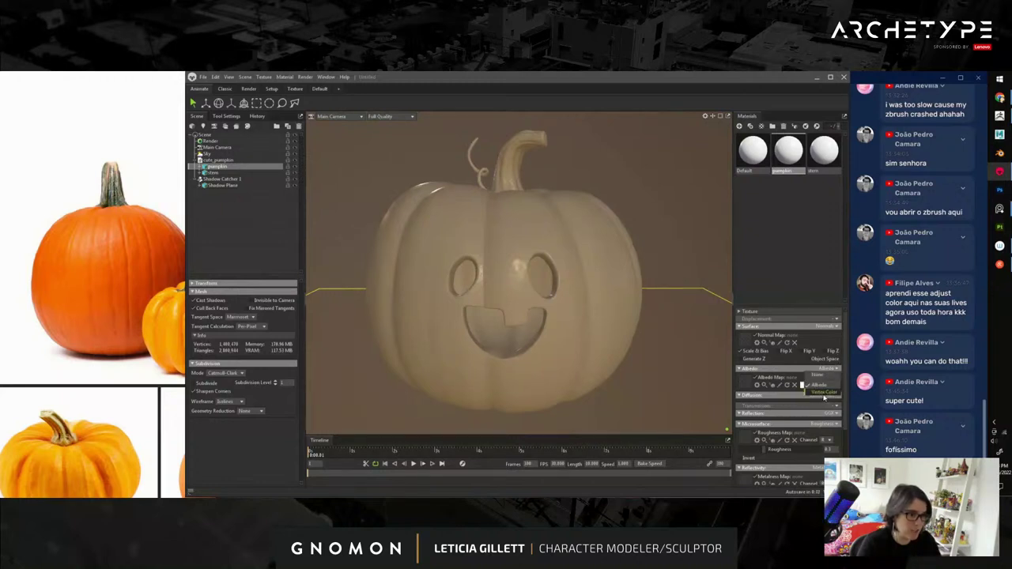
{"action": "left_click", "coordinate": [822, 393]}
- Select the stem and set its material's albedo to Vertex Color
{"action": "left_click_drag", "start_coordinate": [656, 357], "coordinate": [622, 337]}
{"action": "left_click", "coordinate": [514, 192]}
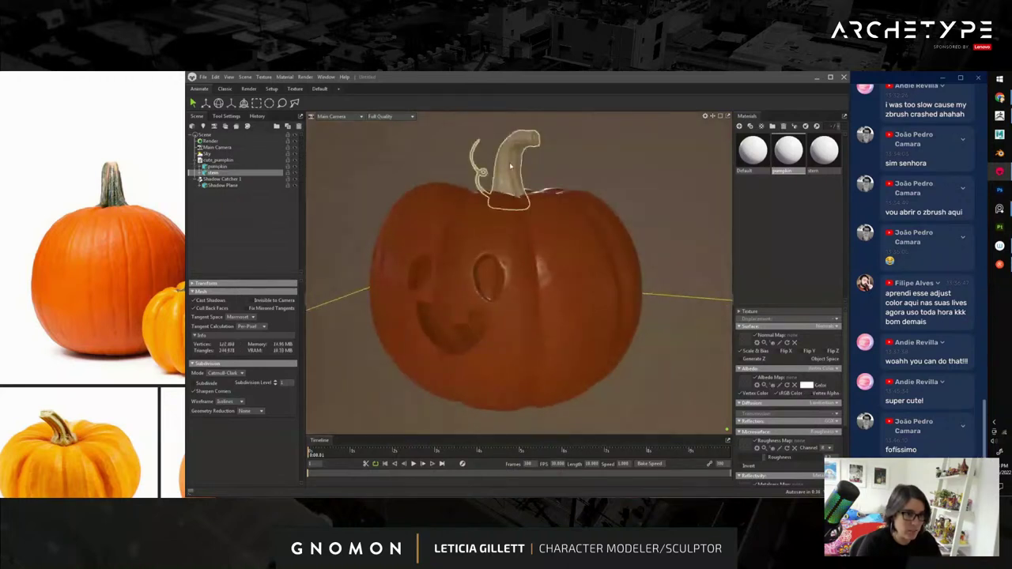
{"action": "left_click", "coordinate": [836, 369]}
{"action": "left_click", "coordinate": [823, 393]}
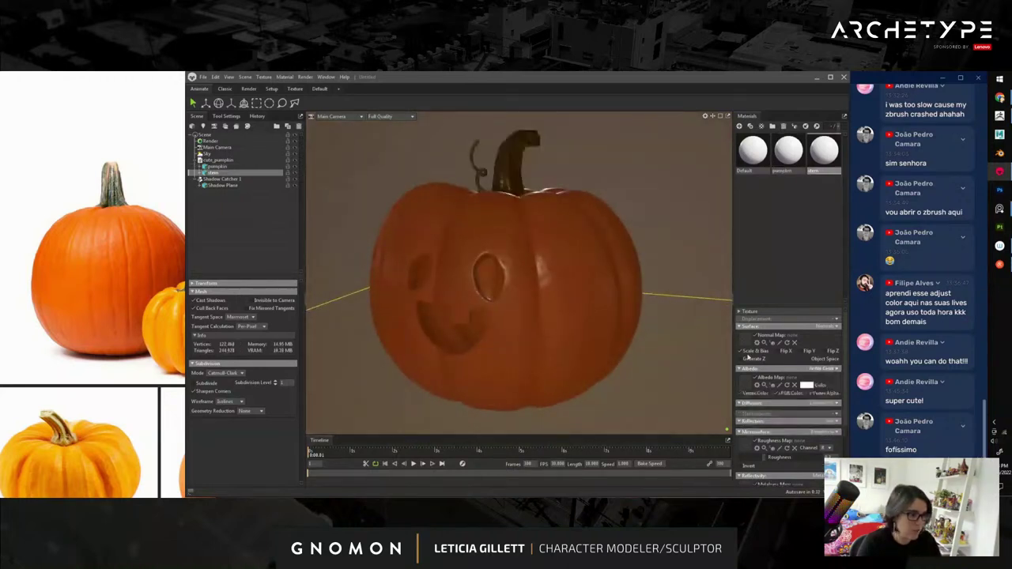
{"action": "scroll", "coordinate": [563, 339], "scroll_direction": "down", "scroll_amount": 3}
{"action": "left_click_drag", "start_coordinate": [543, 341], "coordinate": [400, 245]}
{"action": "scroll", "coordinate": [534, 332], "scroll_direction": "up", "scroll_amount": 3}
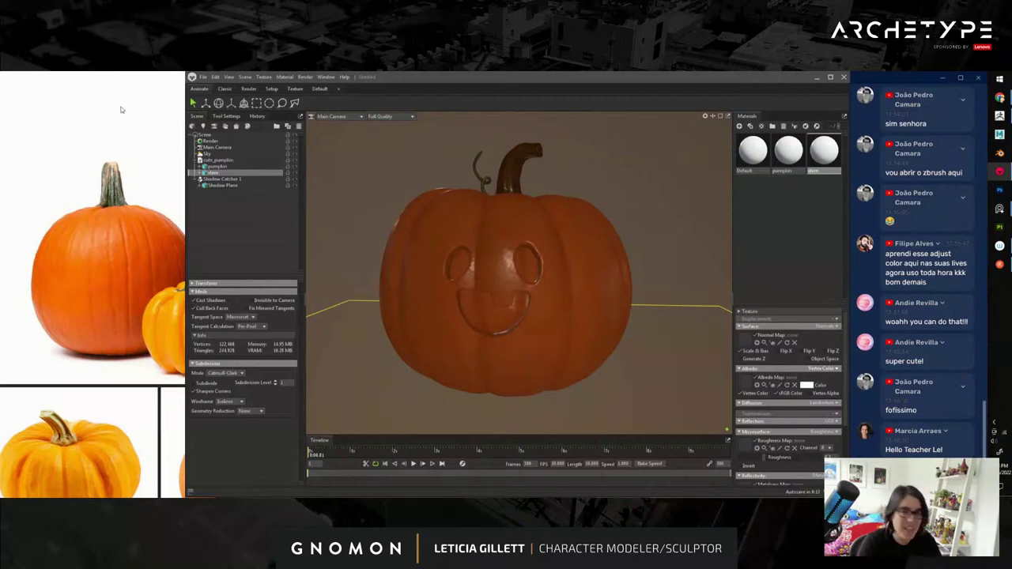
- Enable ray tracing in the scene's render settings
{"action": "left_click", "coordinate": [212, 141]}
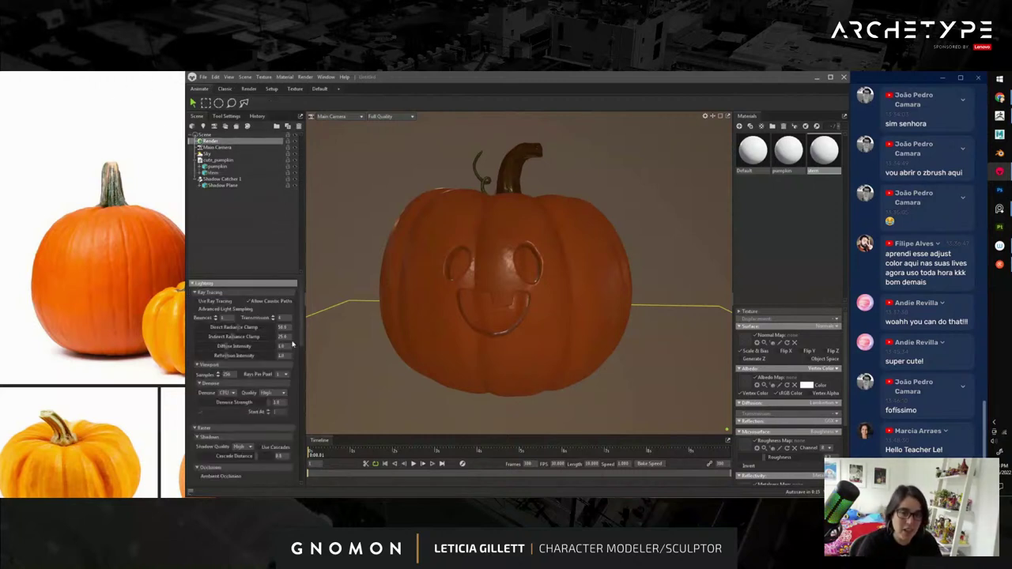
{"action": "left_click", "coordinate": [201, 302]}
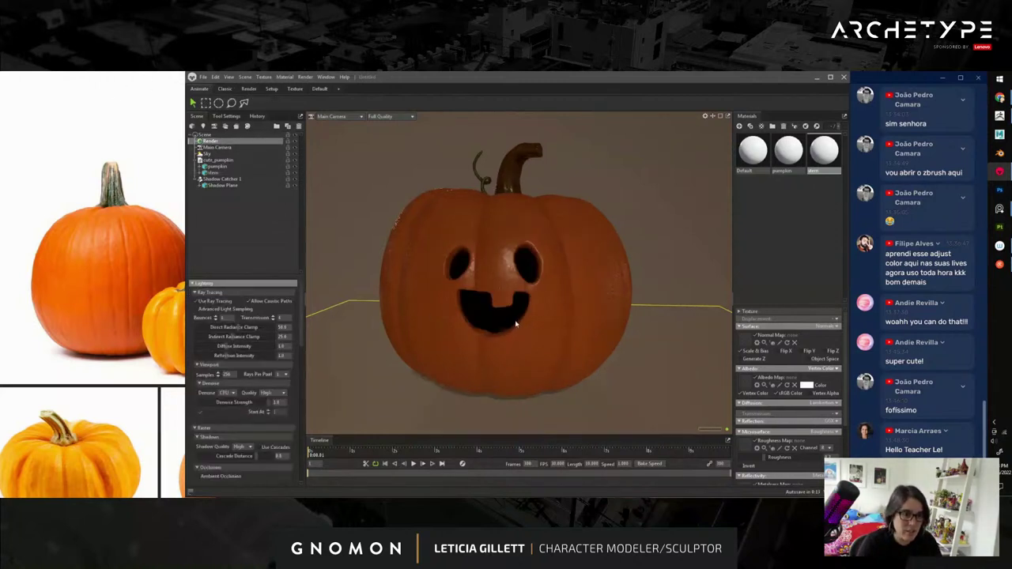
{"action": "scroll", "coordinate": [527, 351], "scroll_direction": "down", "scroll_amount": 4}
{"action": "left_click_drag", "start_coordinate": [527, 351], "coordinate": [504, 343]}
- Rotate the night sky environment so its light rakes the pumpkin from one side and throws the shadow to the other
{"action": "left_click", "coordinate": [210, 154]}
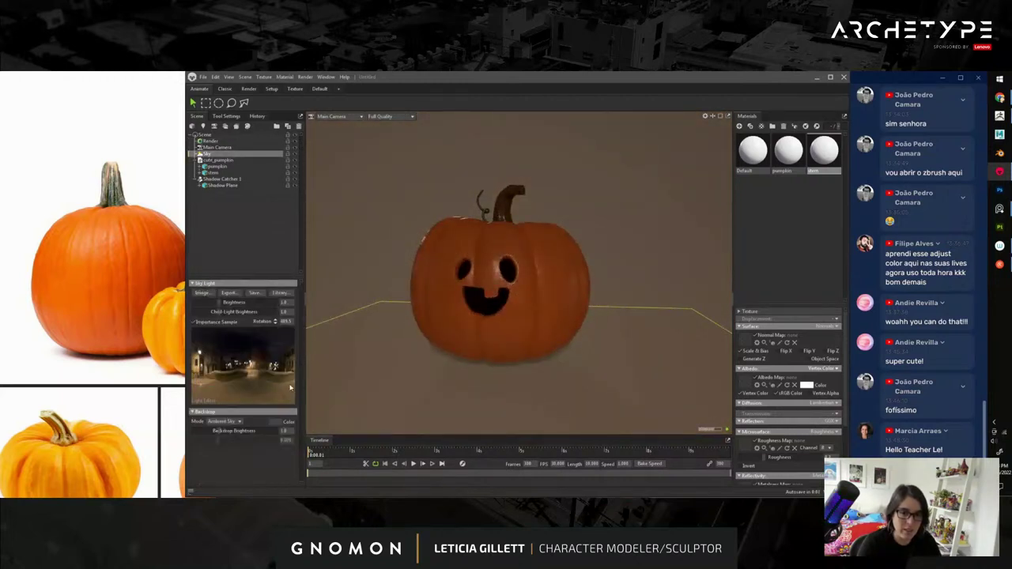
{"action": "left_click", "coordinate": [544, 338]}
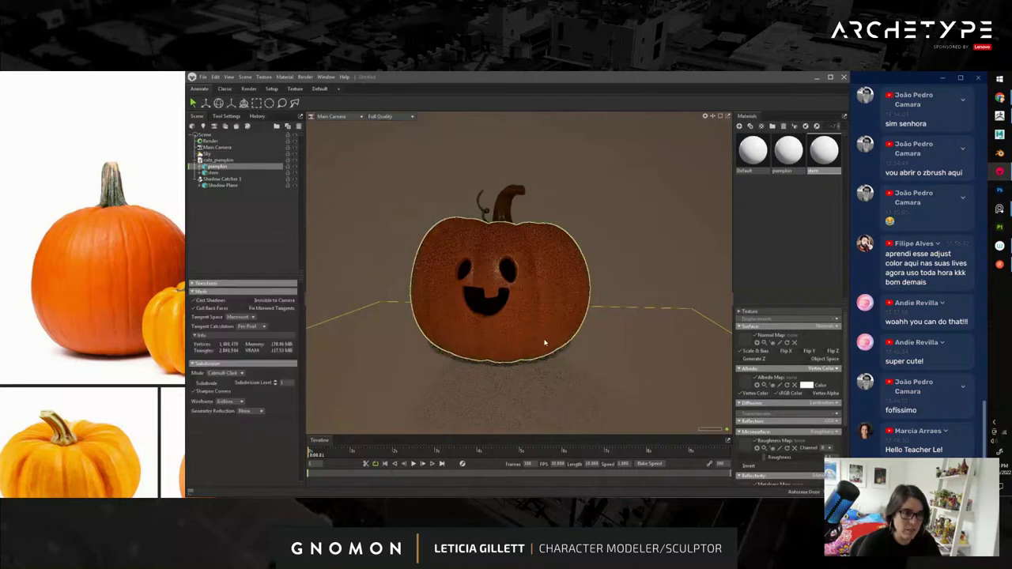
{"action": "left_click_drag", "start_coordinate": [440, 352], "coordinate": [550, 348]}
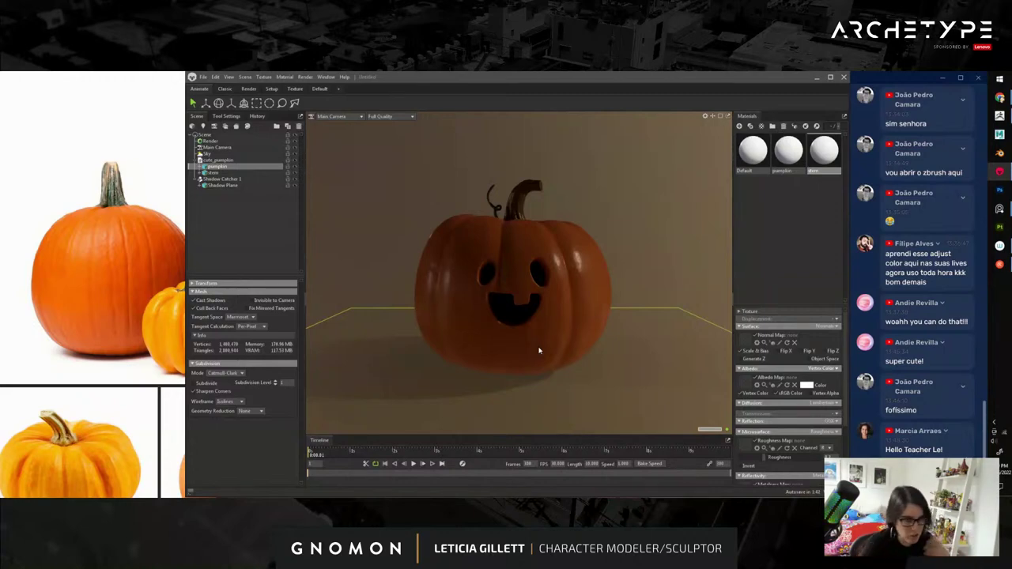
{"action": "mouse_move", "coordinate": [515, 348]}
{"action": "left_mouse_down", "text": "ctrl"}
{"action": "mouse_move", "coordinate": [542, 355]}
{"action": "mouse_move", "coordinate": [454, 349]}
{"action": "left_mouse_up", "text": "ctrl"}
{"action": "left_click_drag", "start_coordinate": [512, 319], "coordinate": [547, 355], "text": "ctrl"}
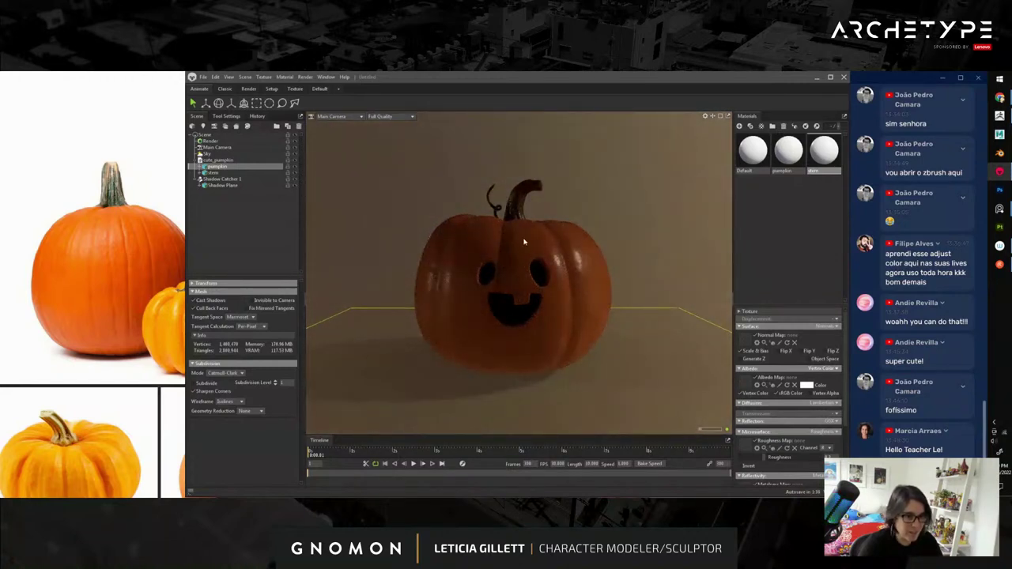
{"action": "left_click_drag", "start_coordinate": [455, 312], "coordinate": [535, 367], "text": "ctrl"}
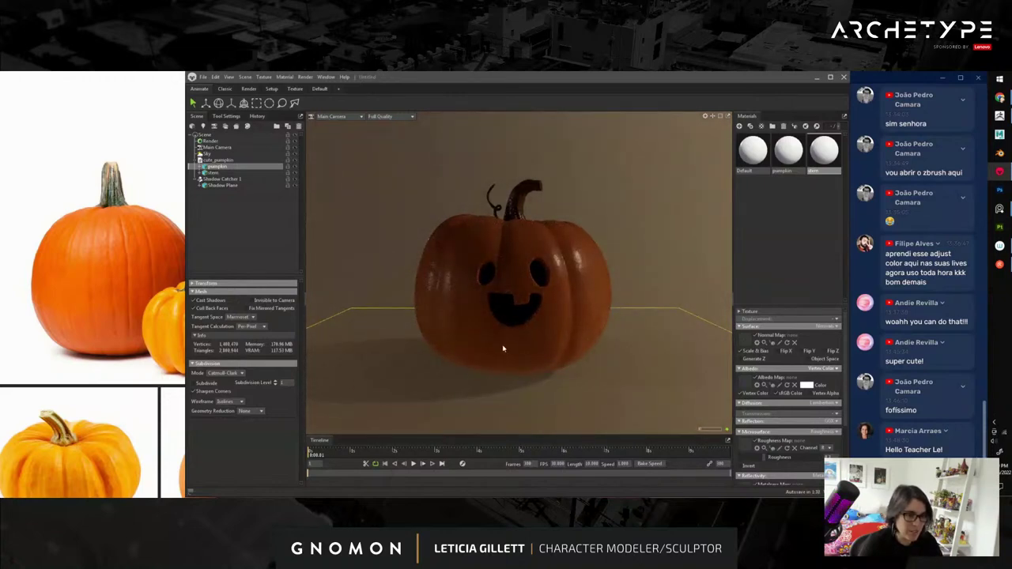
{"action": "scroll", "coordinate": [515, 343], "scroll_direction": "up", "scroll_amount": 3}
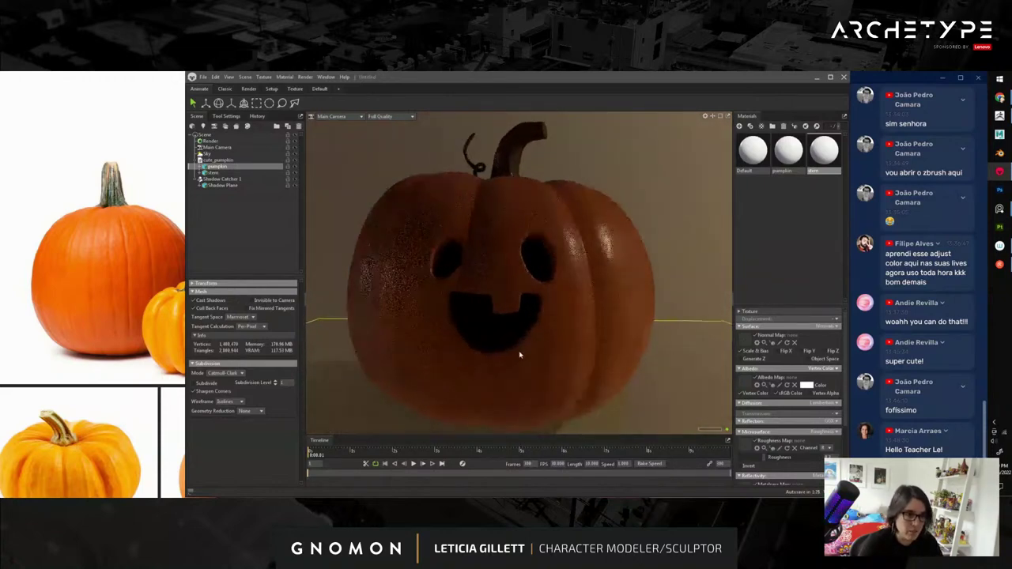
{"action": "scroll", "coordinate": [536, 357], "scroll_direction": "down", "scroll_amount": 3}
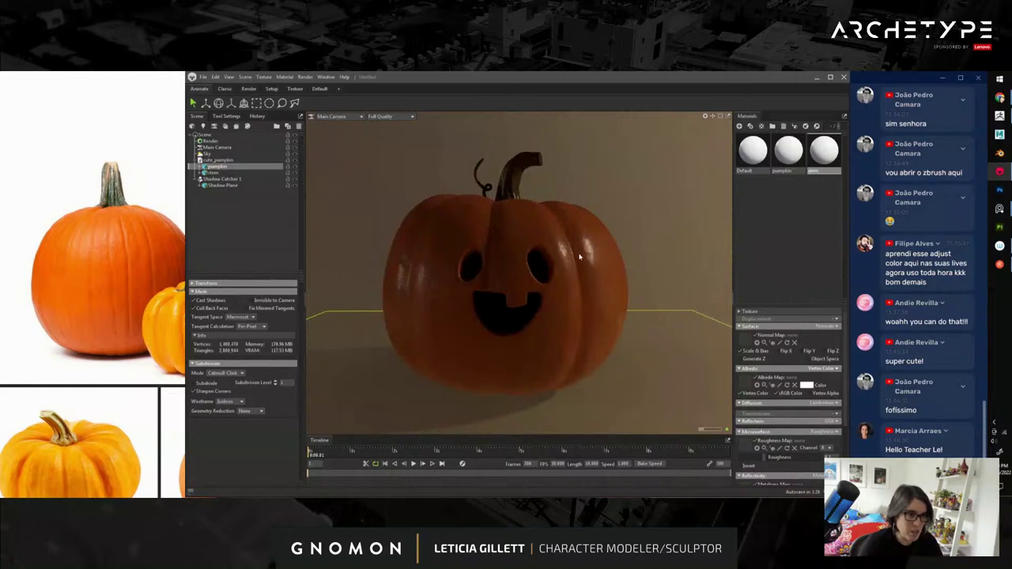
- Raise the roughness of the pumpkin material to about 0.4 and of the stem material to about 0.52
{"action": "left_click_drag", "start_coordinate": [580, 257], "coordinate": [602, 265]}
{"action": "left_click", "coordinate": [789, 150]}
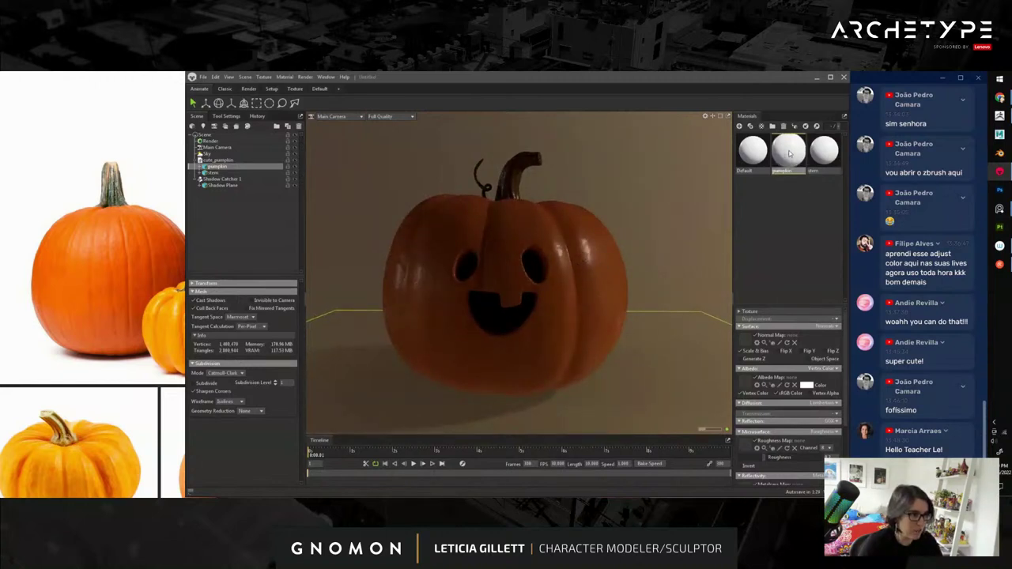
{"action": "scroll", "coordinate": [791, 372], "scroll_direction": "down", "scroll_amount": 3}
{"action": "scroll", "coordinate": [793, 378], "scroll_direction": "down", "scroll_amount": 1}
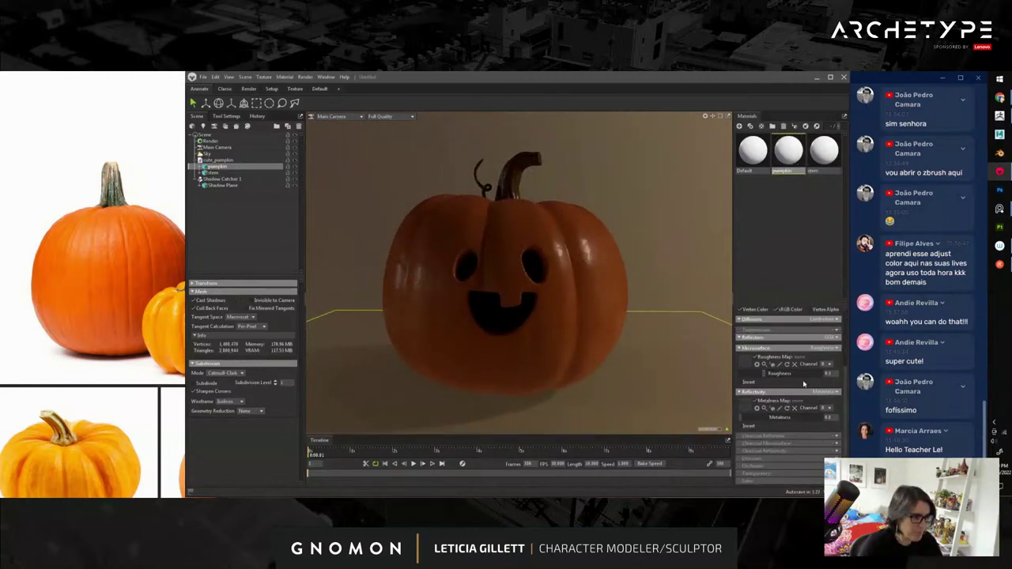
{"action": "left_click_drag", "start_coordinate": [765, 374], "coordinate": [772, 373]}
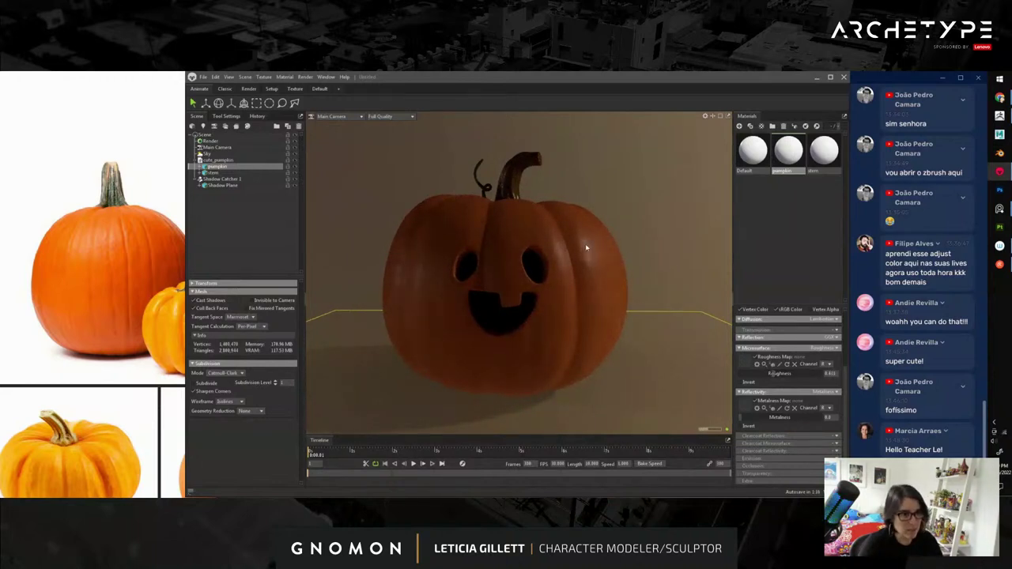
{"action": "left_click", "coordinate": [825, 150]}
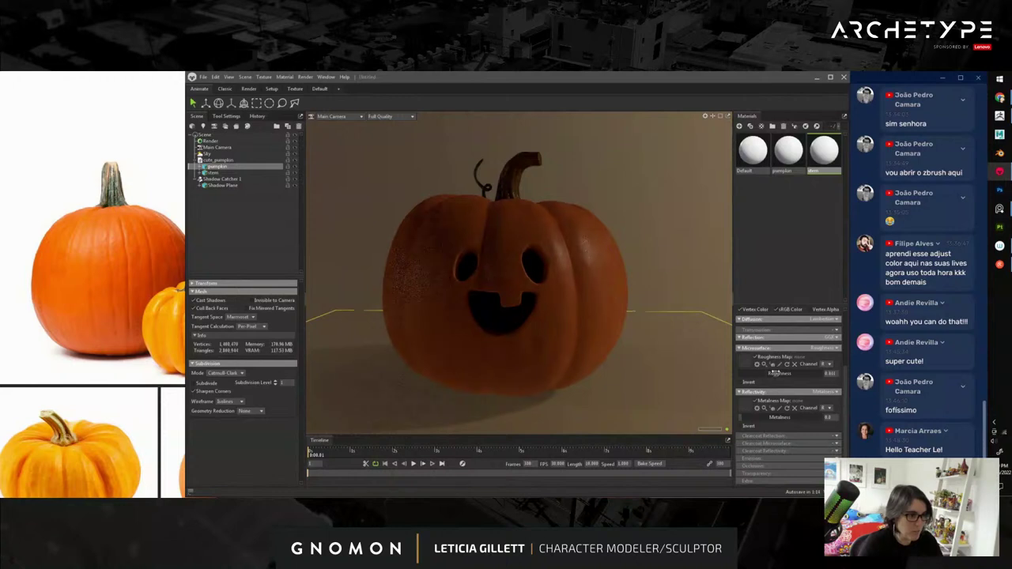
{"action": "left_click_drag", "start_coordinate": [776, 373], "coordinate": [782, 371]}
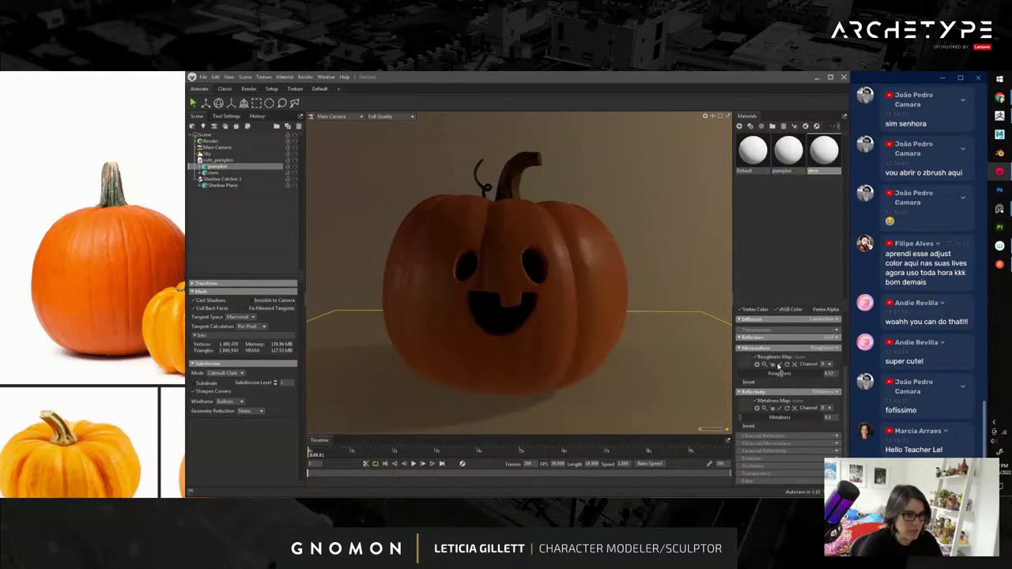
- Try a brighter sky light by raising its brightness to about 1.9
{"action": "scroll", "coordinate": [554, 324], "scroll_direction": "down", "scroll_amount": 5}
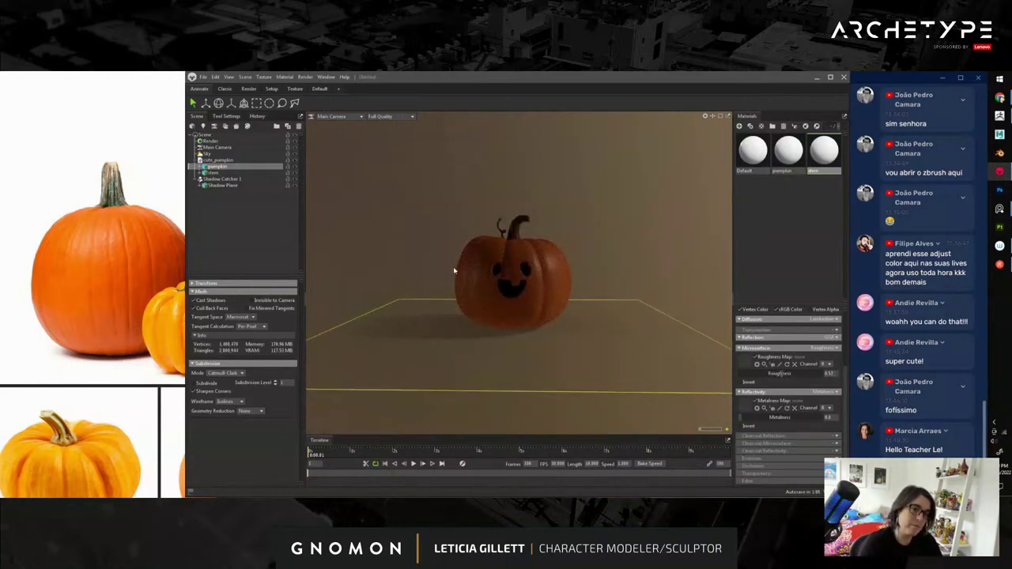
{"action": "scroll", "coordinate": [498, 324], "scroll_direction": "up", "scroll_amount": 5}
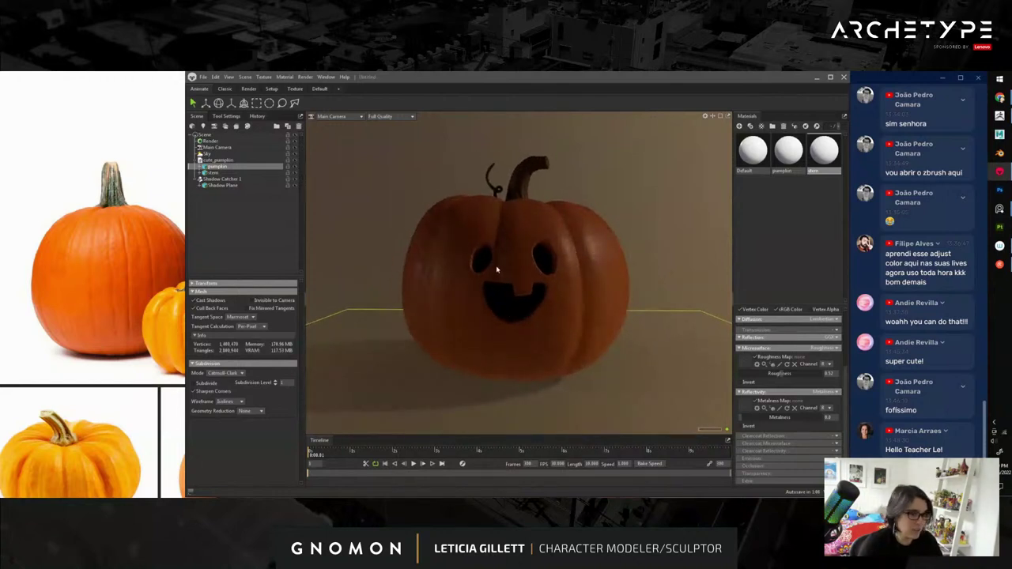
{"action": "scroll", "coordinate": [586, 324], "scroll_direction": "down", "scroll_amount": 3}
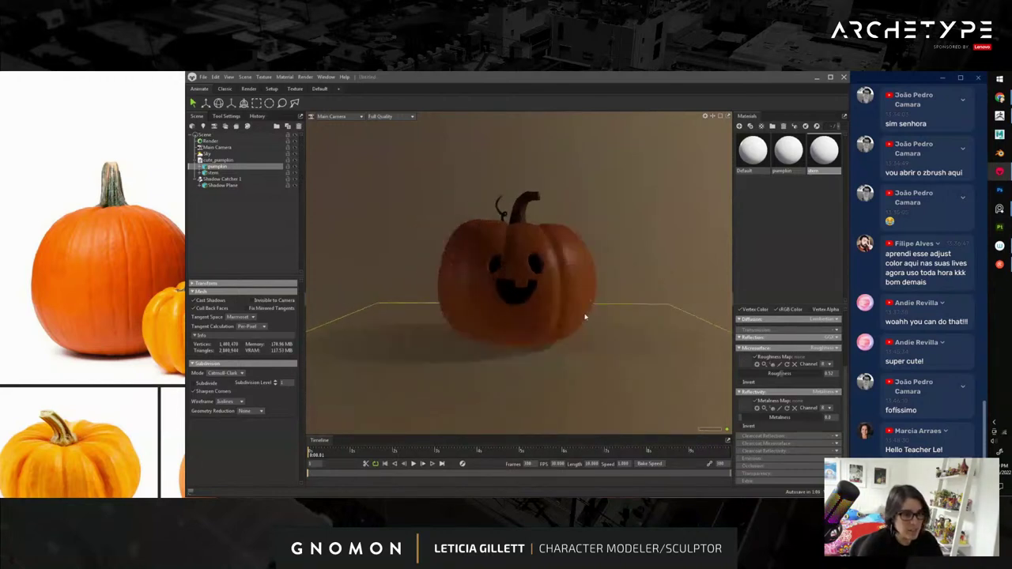
{"action": "left_click", "coordinate": [208, 154]}
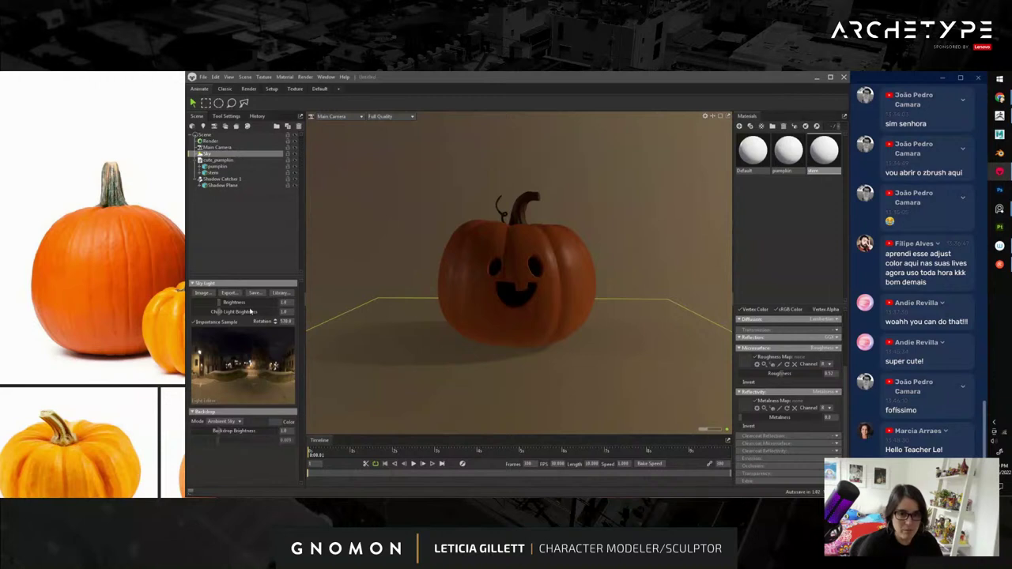
{"action": "left_click_drag", "start_coordinate": [221, 303], "coordinate": [224, 302]}
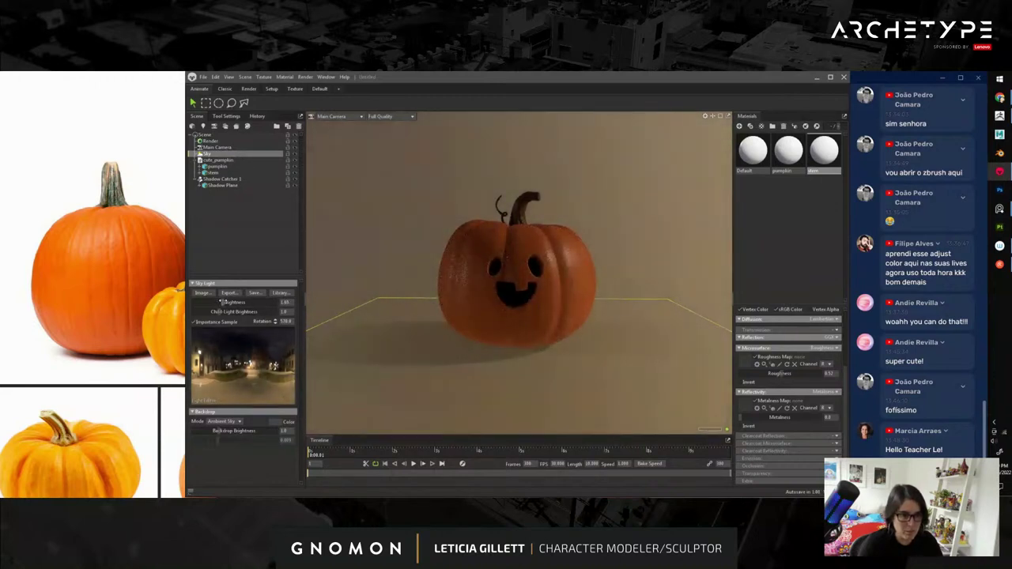
{"action": "left_click", "coordinate": [362, 212]}
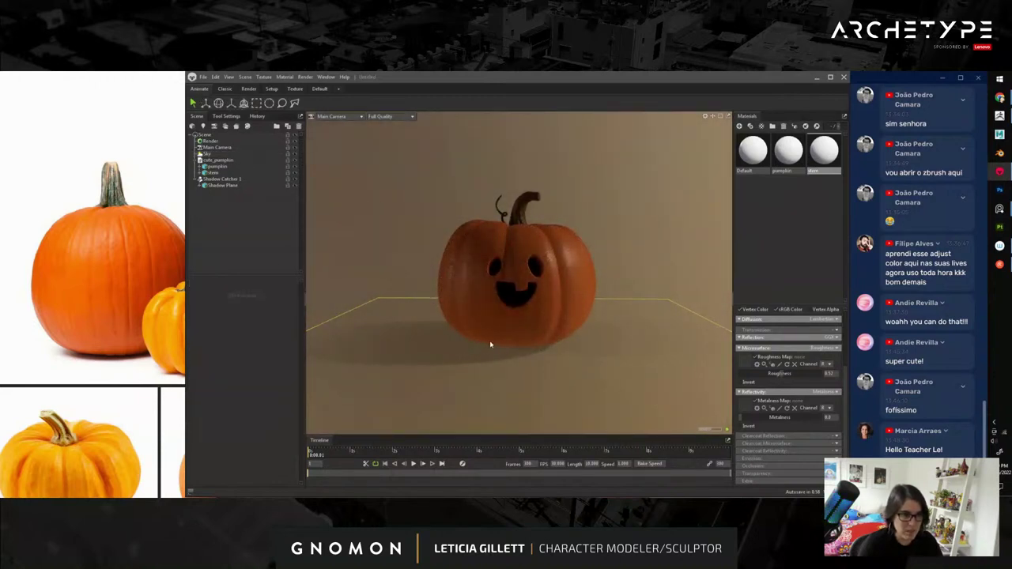
{"action": "scroll", "coordinate": [492, 345], "scroll_direction": "up", "scroll_amount": 1}
{"action": "scroll", "coordinate": [490, 348], "scroll_direction": "up", "scroll_amount": 2}
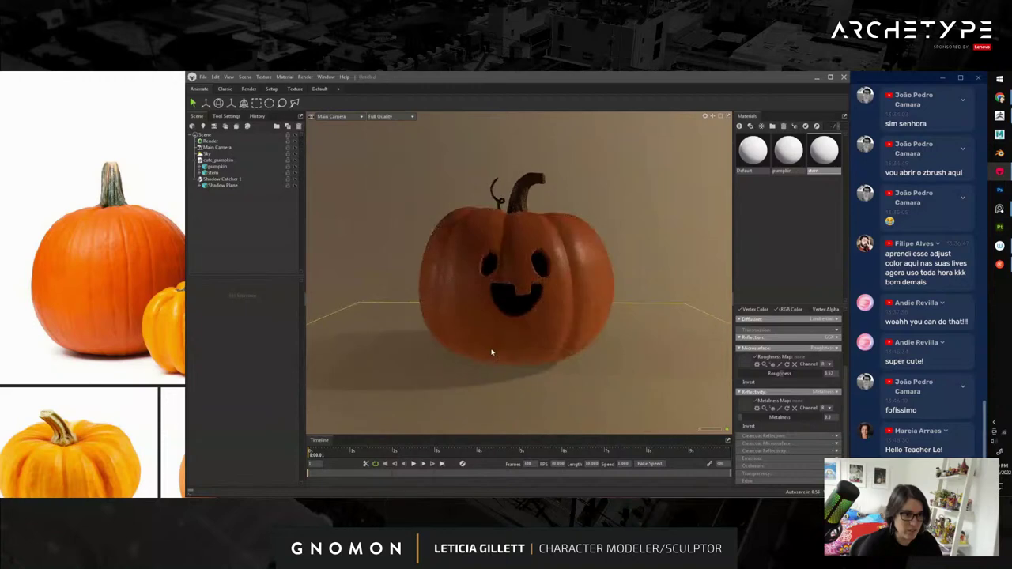
{"action": "scroll", "coordinate": [492, 349], "scroll_direction": "up", "scroll_amount": 1}
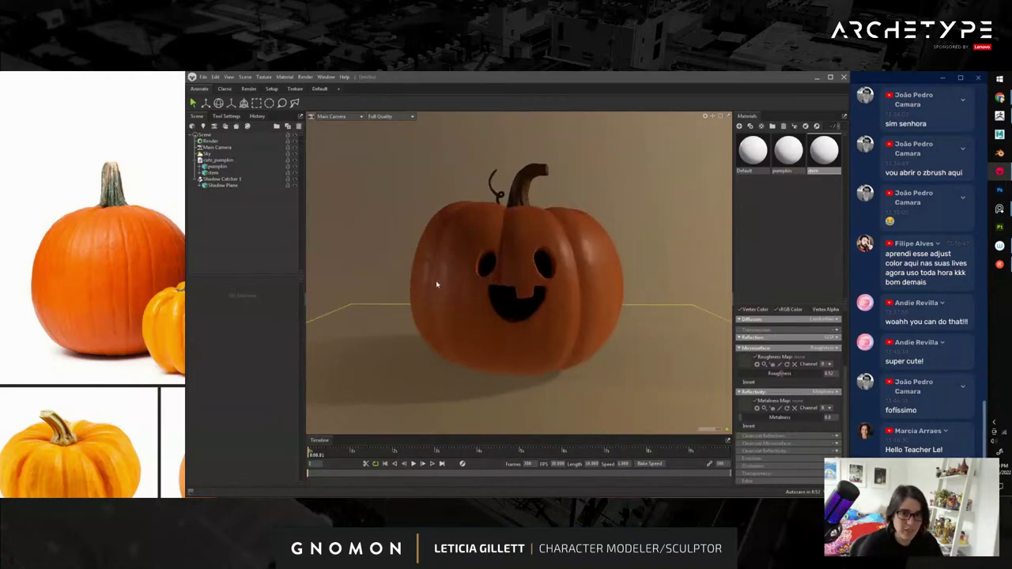
- Lower the sky light's brightness to about 1 for a darker night scene
{"action": "left_click", "coordinate": [214, 154]}
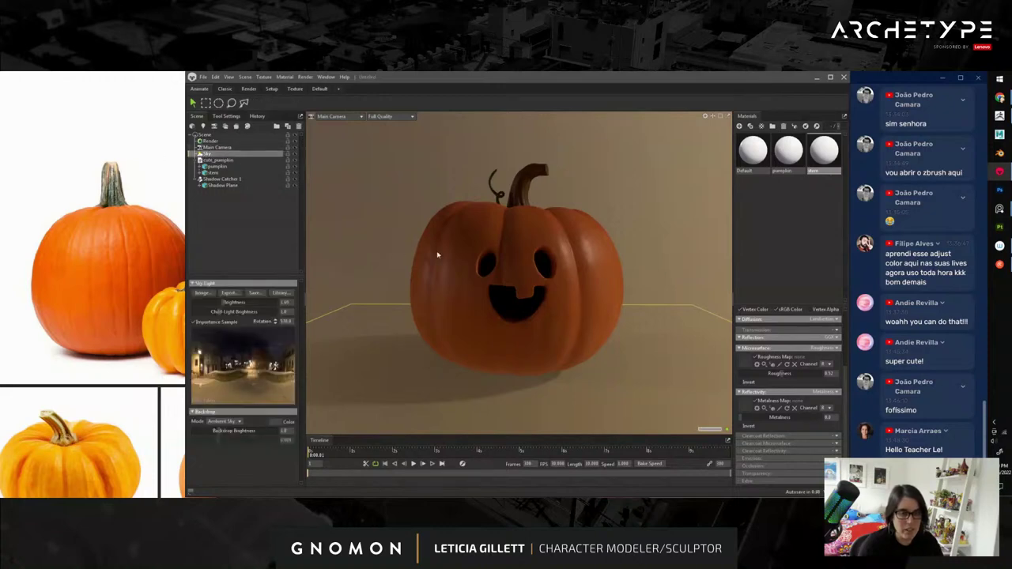
{"action": "left_click", "coordinate": [414, 187]}
{"action": "mouse_move", "coordinate": [521, 274]}
{"action": "left_mouse_down", "text": "alt"}
{"action": "mouse_move", "coordinate": [721, 282]}
{"action": "mouse_move", "coordinate": [512, 276]}
{"action": "left_mouse_up", "text": "alt"}
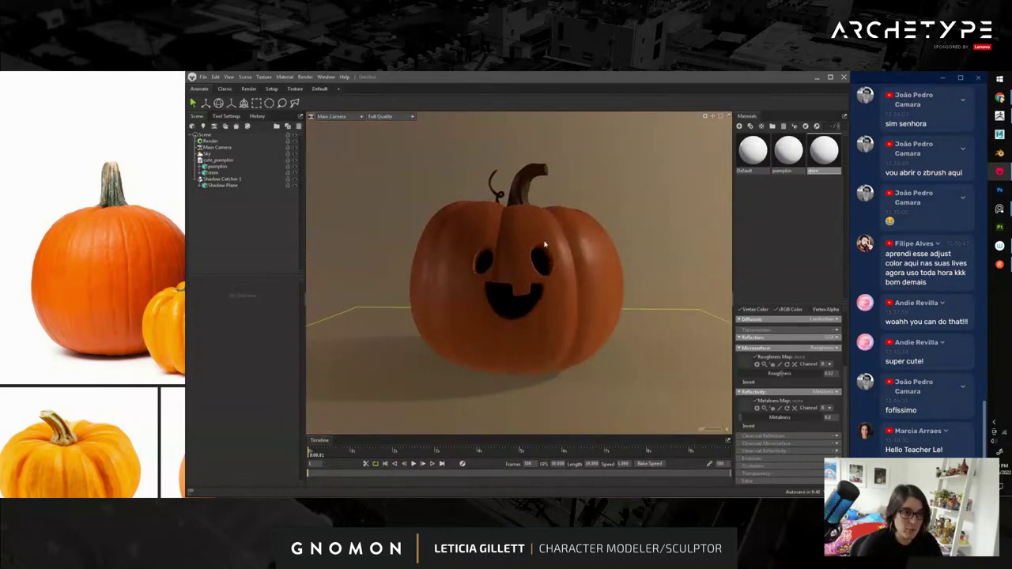
{"action": "left_click", "coordinate": [226, 155]}
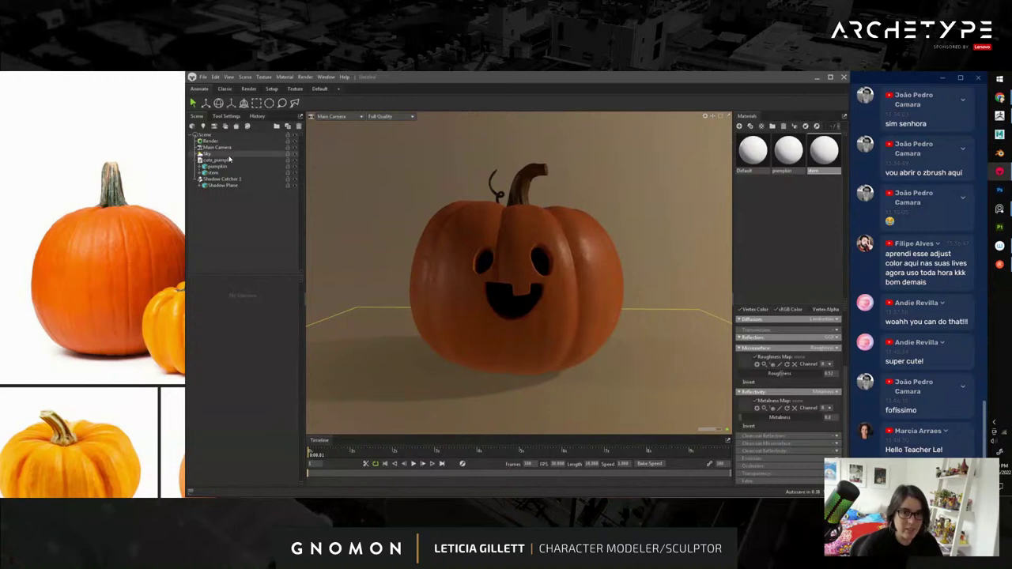
{"action": "left_click_drag", "start_coordinate": [224, 303], "coordinate": [219, 303]}
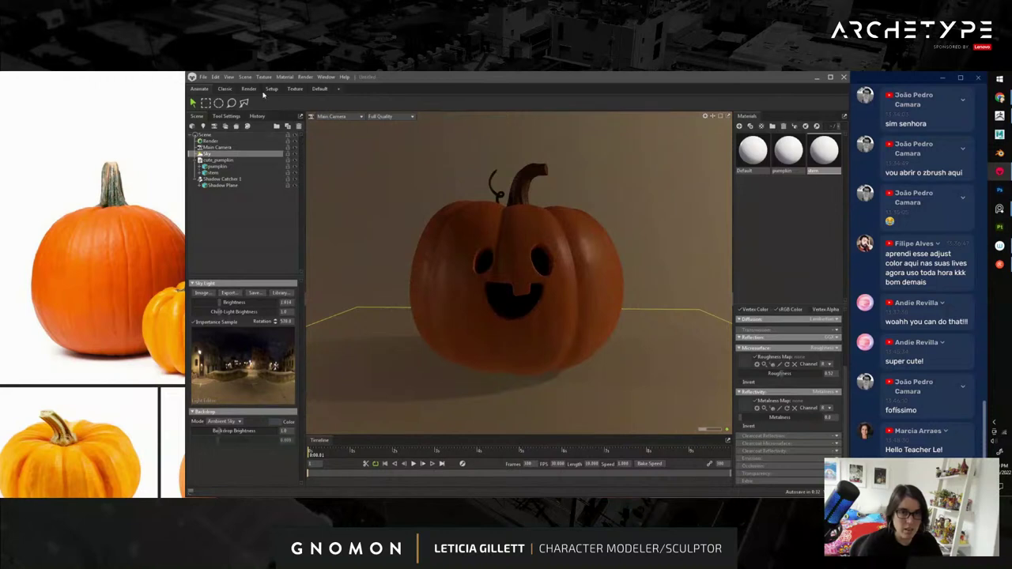
- Add an Omni light to the scene
{"action": "left_click", "coordinate": [245, 77]}
{"action": "mouse_move", "coordinate": [257, 87]}
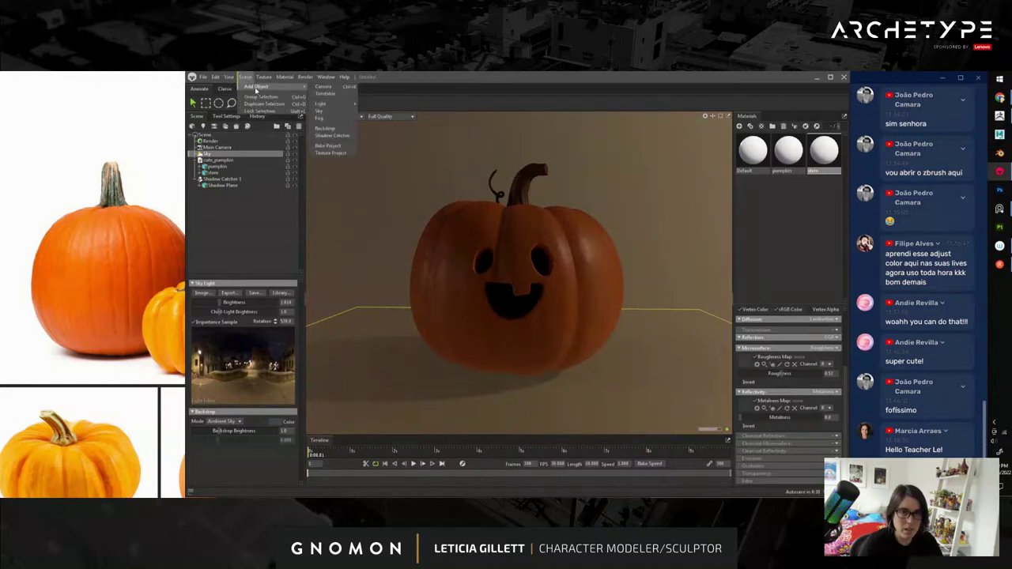
{"action": "mouse_move", "coordinate": [326, 103]}
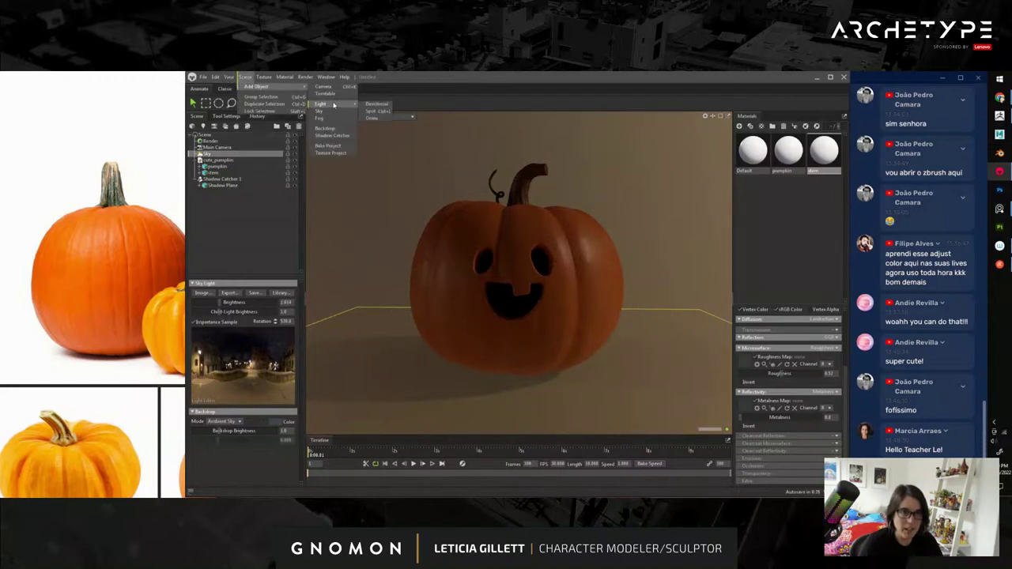
{"action": "left_click", "coordinate": [374, 119]}
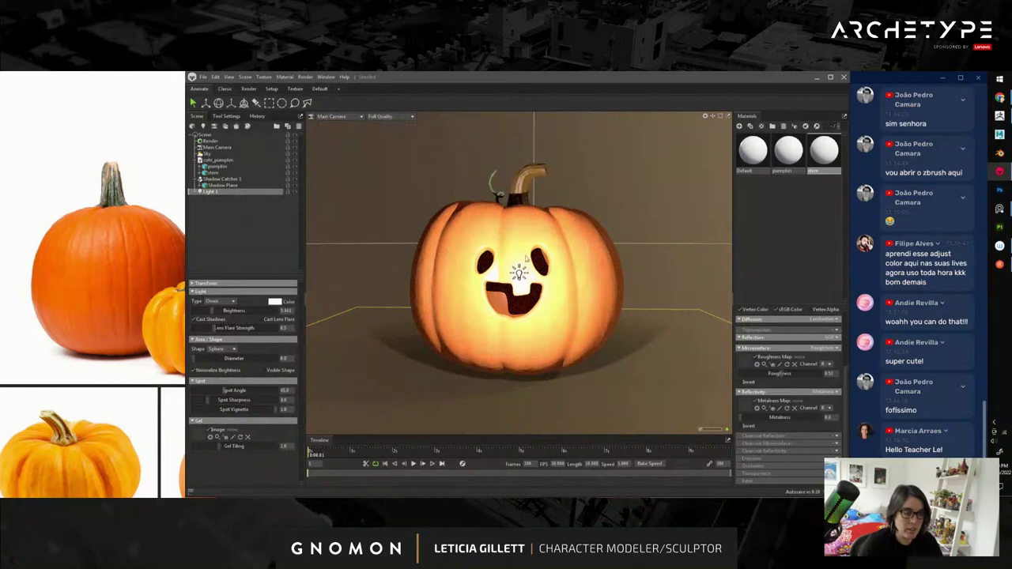
- Move the Omni light from in front of the pumpkin into its hollow interior, centred behind the carved face
{"action": "scroll", "coordinate": [553, 301], "scroll_direction": "down", "scroll_amount": 3}
{"action": "left_click_drag", "start_coordinate": [554, 300], "coordinate": [621, 297]}
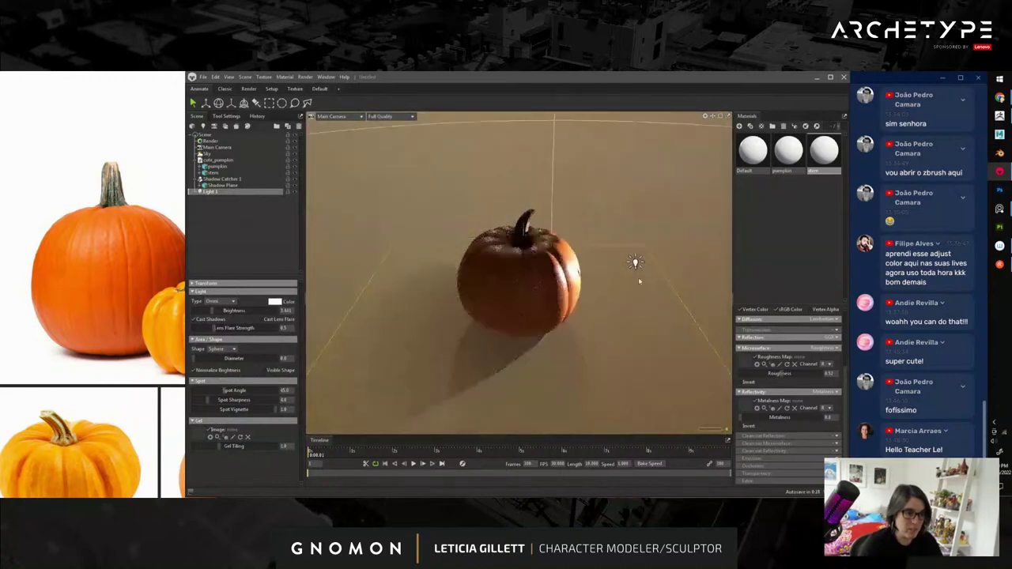
{"action": "key", "text": "w"}
{"action": "left_click_drag", "start_coordinate": [680, 271], "coordinate": [569, 268]}
{"action": "left_click_drag", "start_coordinate": [451, 258], "coordinate": [449, 215]}
{"action": "scroll", "coordinate": [448, 215], "scroll_direction": "up", "scroll_amount": 5}
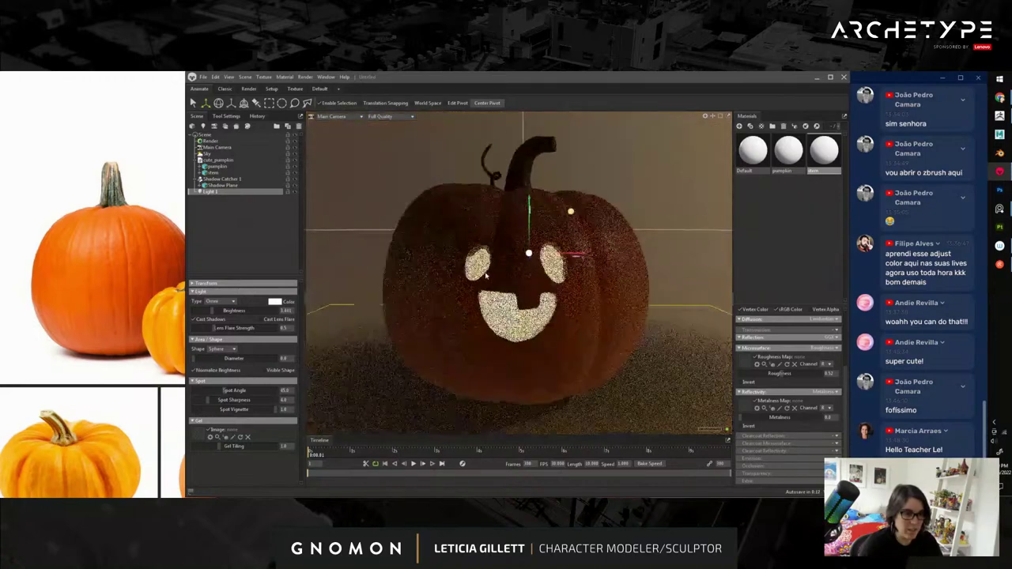
{"action": "left_click_drag", "start_coordinate": [532, 218], "coordinate": [523, 259]}
{"action": "mouse_move", "coordinate": [576, 290]}
{"action": "left_mouse_down", "text": "alt"}
{"action": "mouse_move", "coordinate": [497, 330]}
{"action": "mouse_move", "coordinate": [507, 323]}
{"action": "mouse_move", "coordinate": [484, 291]}
{"action": "mouse_move", "coordinate": [575, 275]}
{"action": "left_mouse_up", "text": "alt"}
{"action": "scroll", "coordinate": [506, 323], "scroll_direction": "down", "scroll_amount": 3}
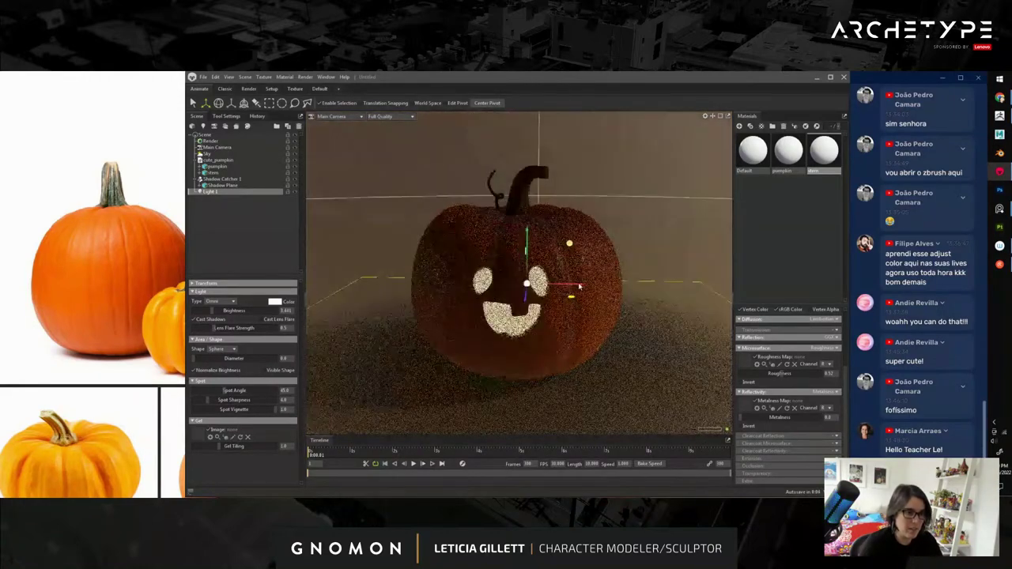
{"action": "scroll", "coordinate": [579, 279], "scroll_direction": "up", "scroll_amount": 3}
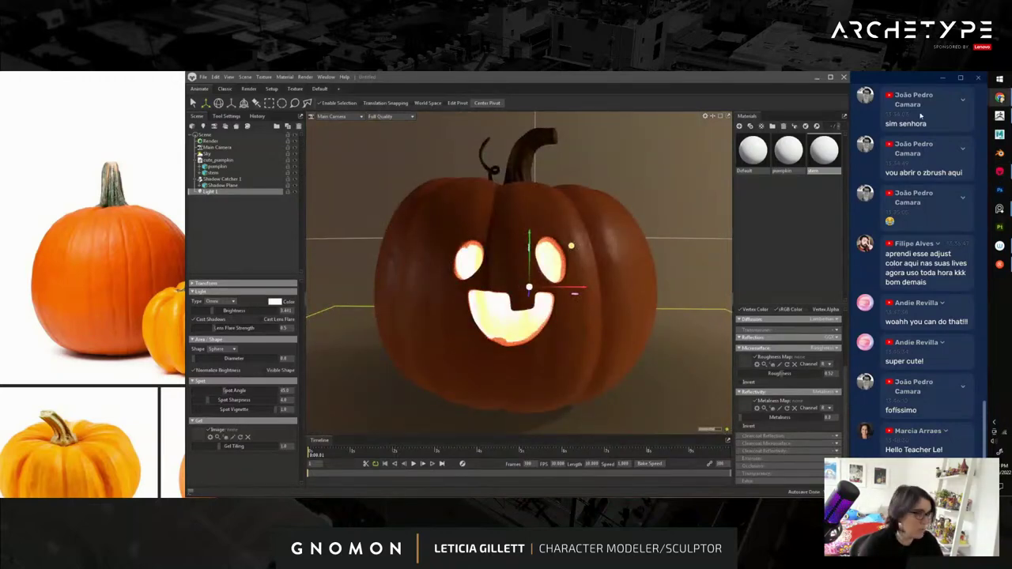
- Switch to the browser, search Google for "pumpkin carved light inside" and open a large preview of a glowing jack-o'-lantern for reference
{"action": "left_click", "coordinate": [999, 97]}
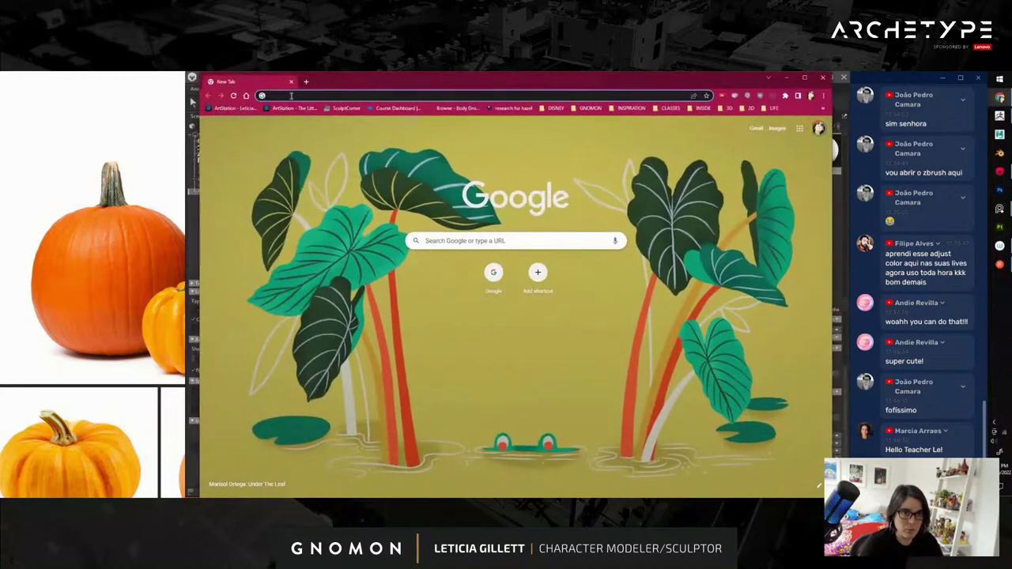
{"action": "left_click", "coordinate": [292, 95]}
{"action": "type", "text": "pum"}
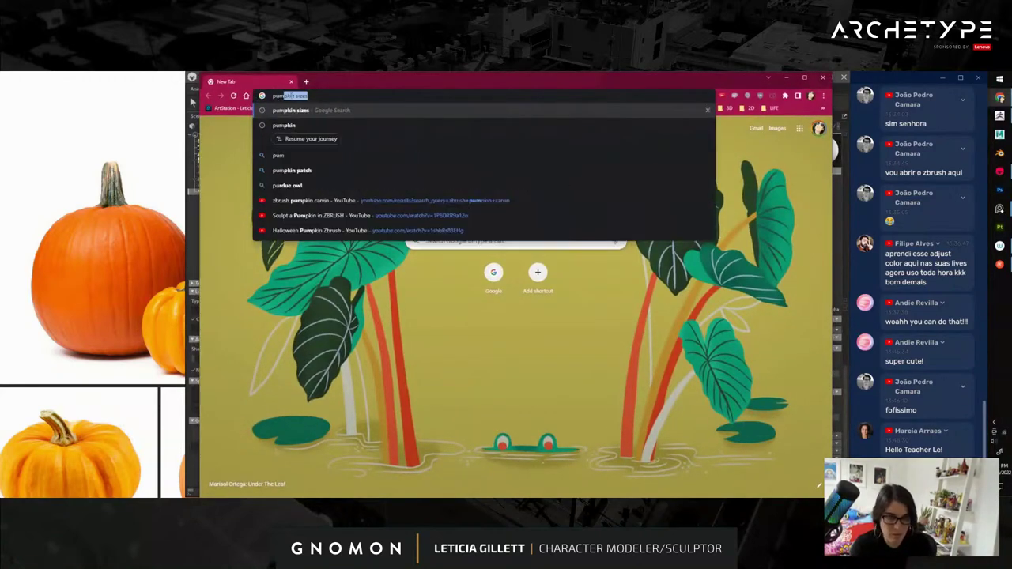
{"action": "type", "text": "pkin"}
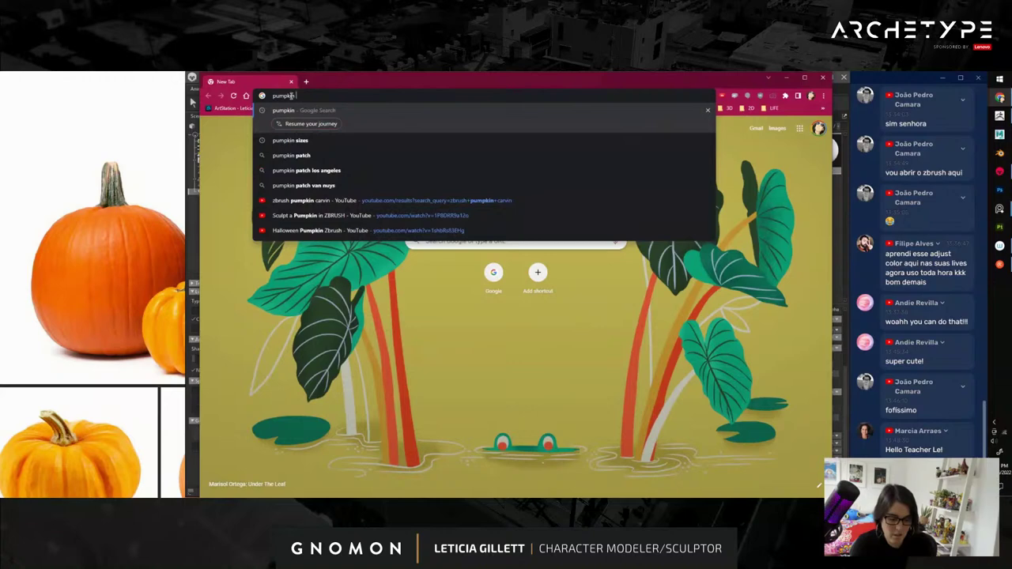
{"action": "type", "text": " carved "}
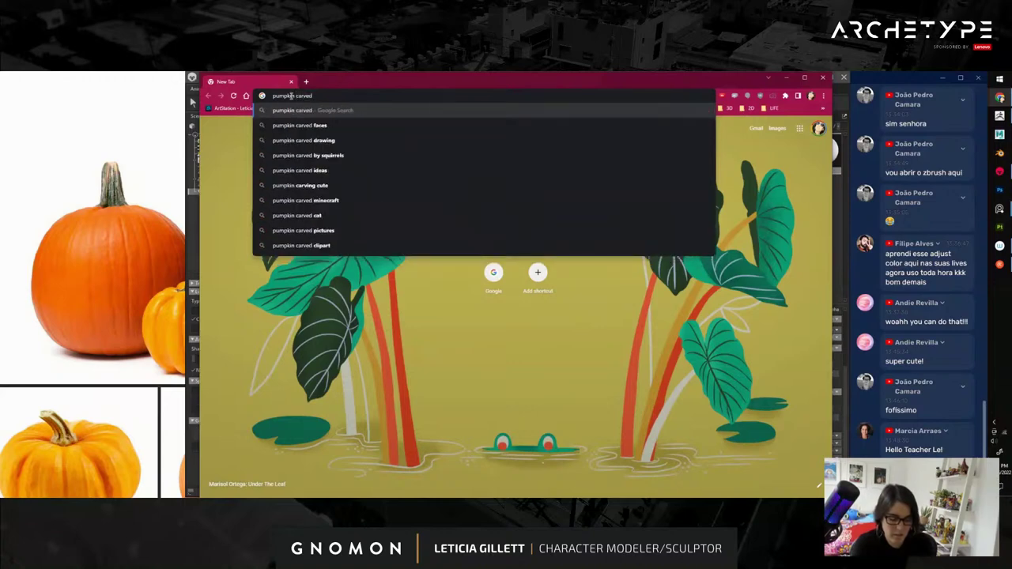
{"action": "type", "text": "light inside"}
{"action": "key", "text": "Return"}
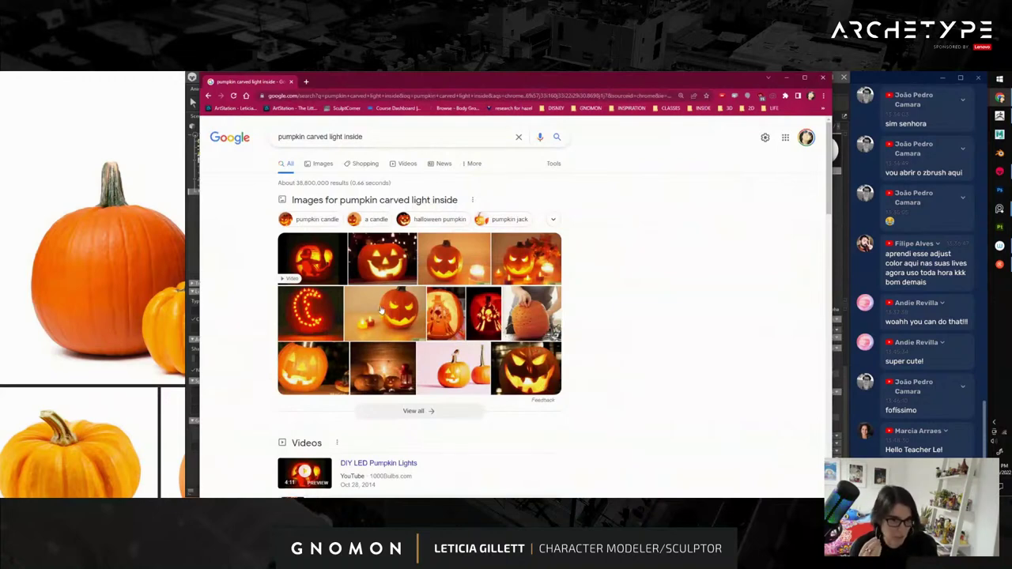
{"action": "left_click", "coordinate": [519, 371]}
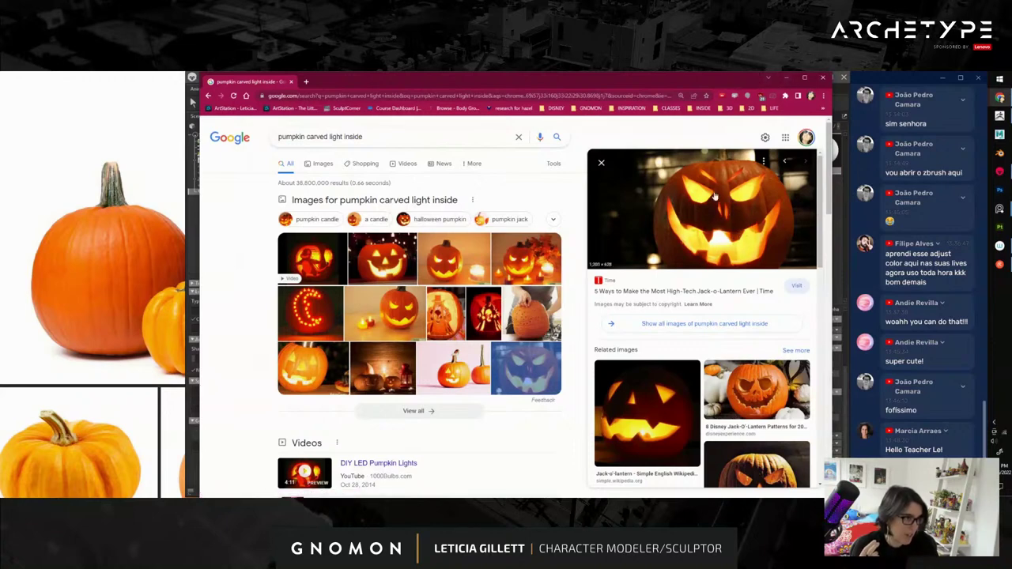
{"action": "key", "text": "alt+Tab"}
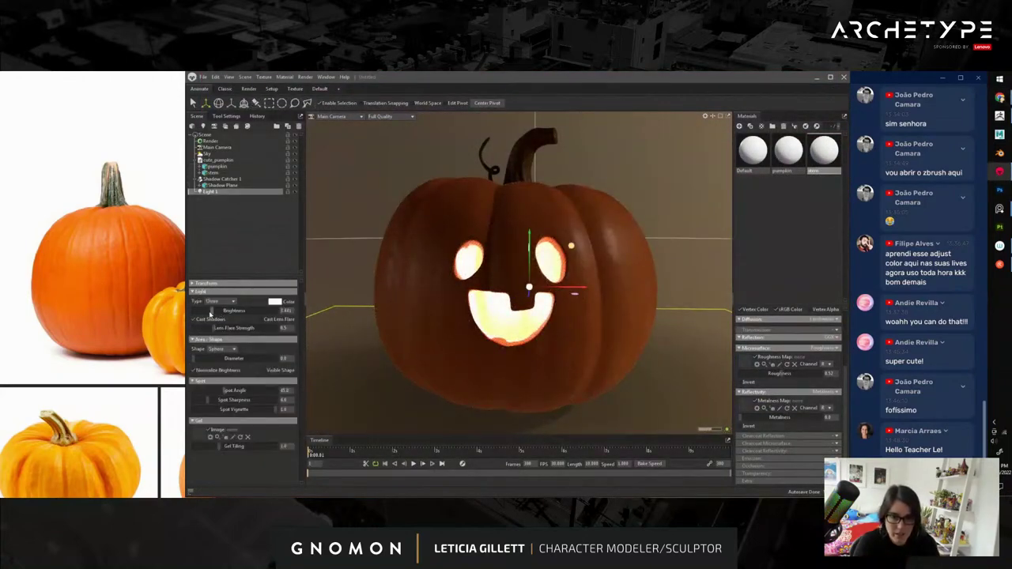
- Tint the Omni light inside the pumpkin a warm pale yellow and set its brightness to about 3.1
{"action": "left_click_drag", "start_coordinate": [212, 311], "coordinate": [269, 314]}
{"action": "left_click", "coordinate": [275, 302]}
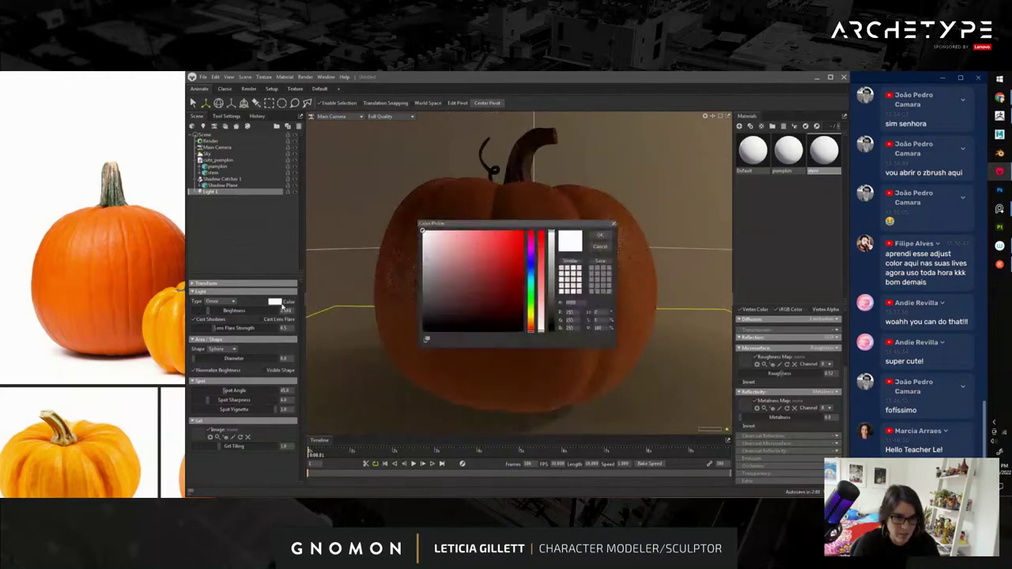
{"action": "left_click_drag", "start_coordinate": [531, 323], "coordinate": [532, 318]}
{"action": "left_click_drag", "start_coordinate": [444, 238], "coordinate": [447, 238]}
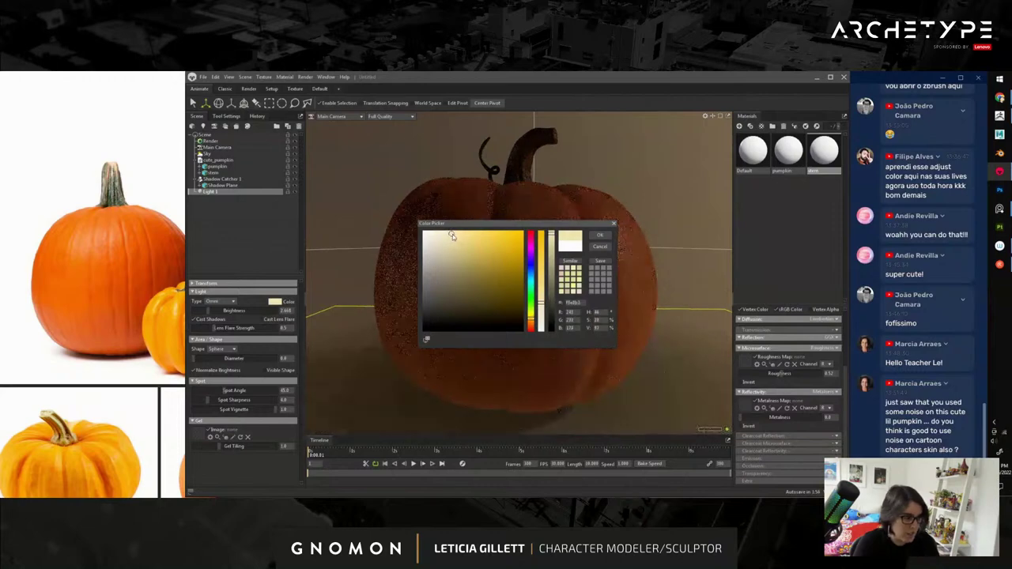
{"action": "left_click", "coordinate": [453, 234]}
{"action": "left_click", "coordinate": [600, 237]}
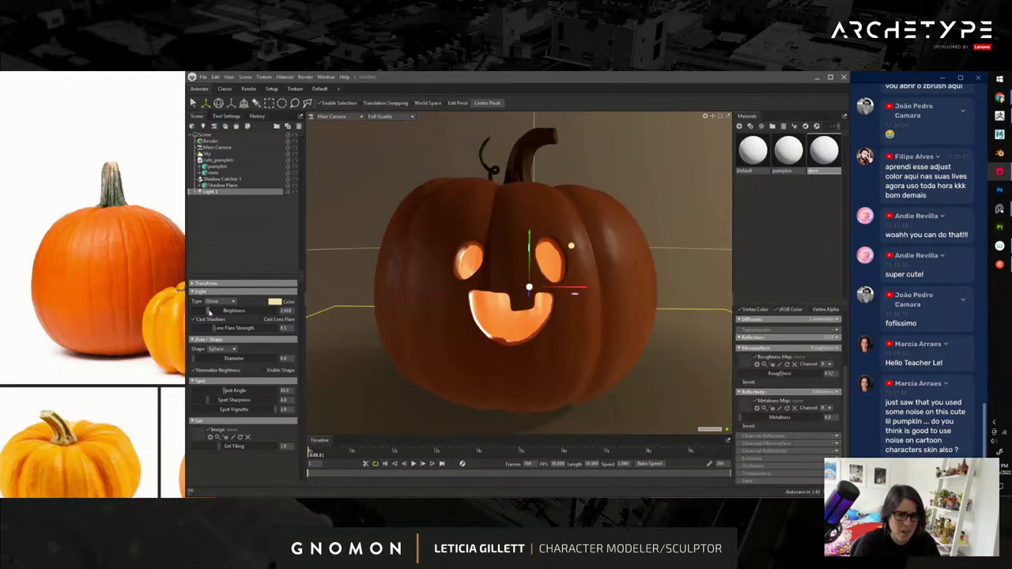
{"action": "left_click_drag", "start_coordinate": [208, 311], "coordinate": [211, 312]}
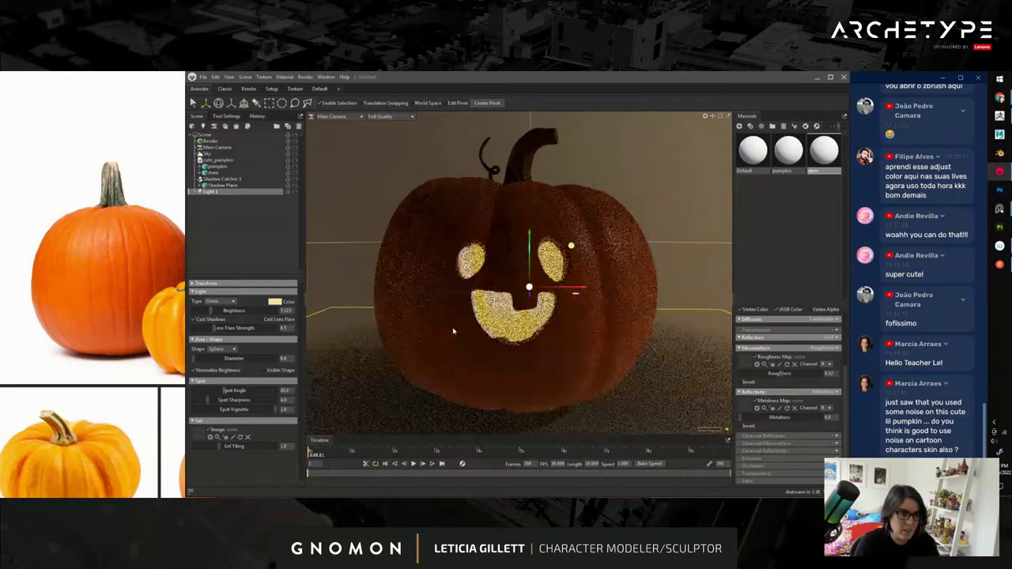
- Examine the glowing carved face in the viewport from several distances and slightly different angles
{"action": "scroll", "coordinate": [466, 324], "scroll_direction": "down", "scroll_amount": 5}
{"action": "scroll", "coordinate": [478, 320], "scroll_direction": "up", "scroll_amount": 5}
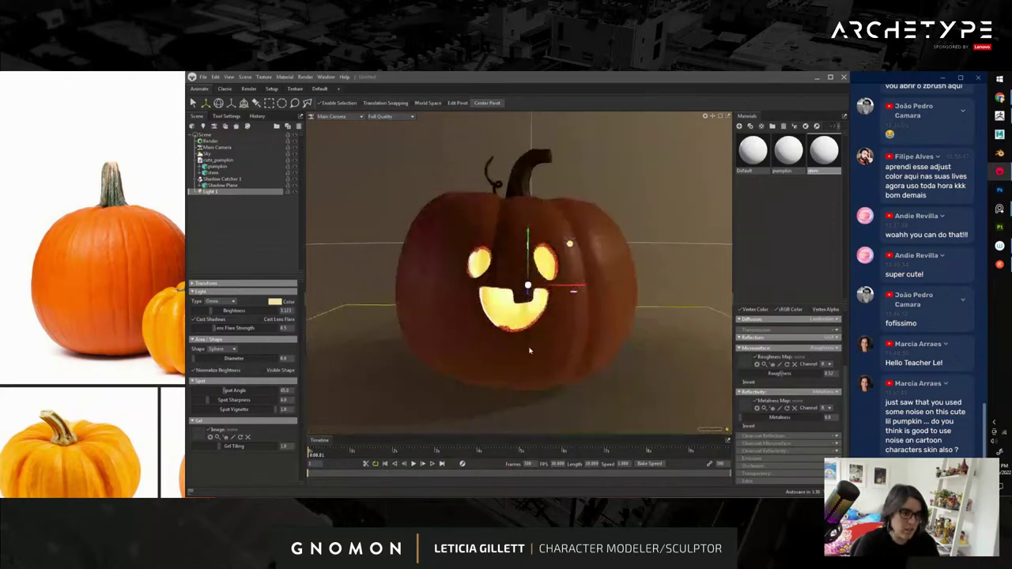
{"action": "left_click", "coordinate": [515, 321]}
{"action": "scroll", "coordinate": [513, 326], "scroll_direction": "up", "scroll_amount": 2}
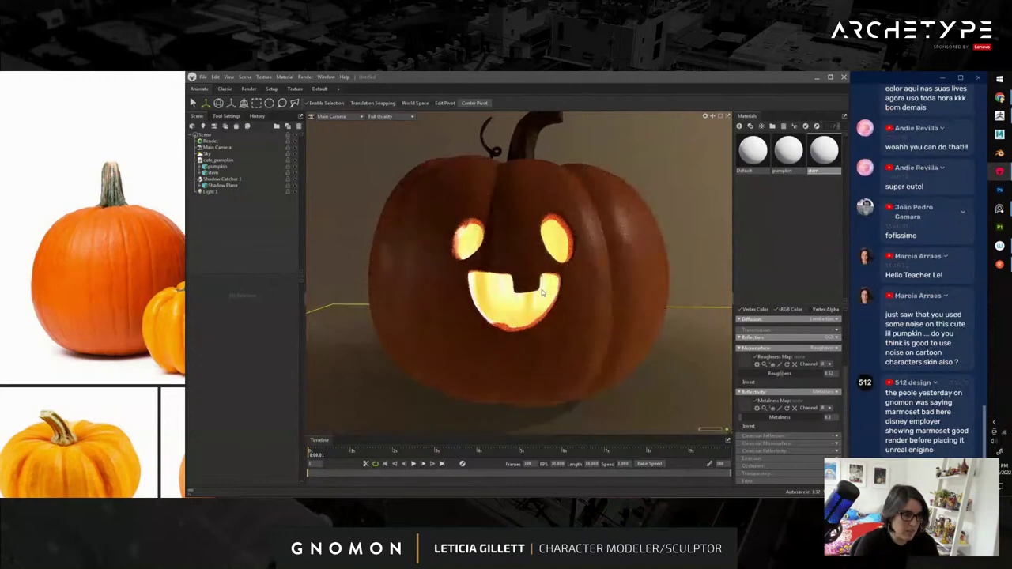
{"action": "left_click_drag", "start_coordinate": [544, 279], "coordinate": [539, 294], "text": "alt"}
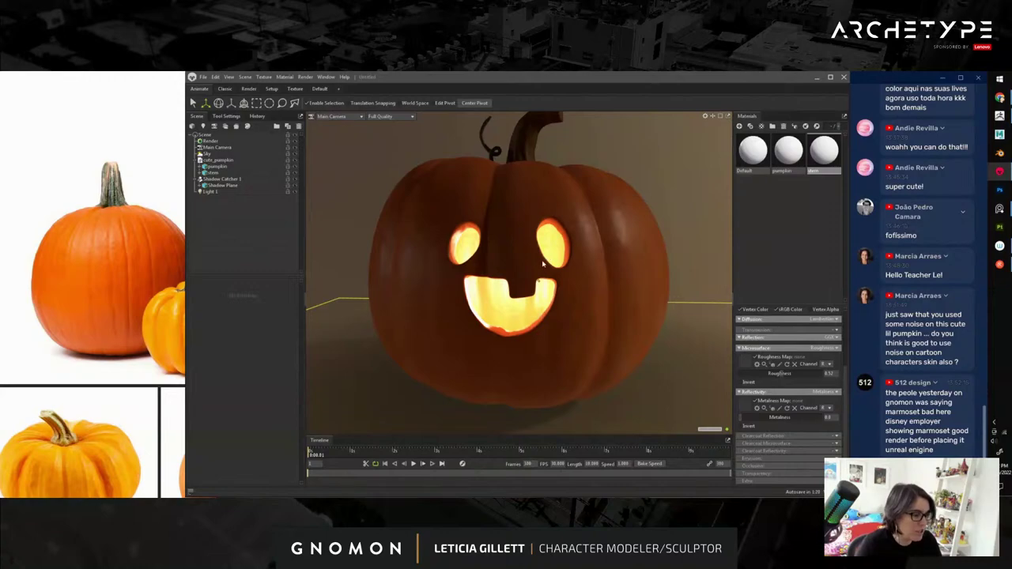
{"action": "mouse_move", "coordinate": [554, 262]}
{"action": "left_mouse_down", "text": "alt"}
{"action": "mouse_move", "coordinate": [517, 264]}
{"action": "mouse_move", "coordinate": [560, 263]}
{"action": "mouse_move", "coordinate": [571, 322]}
{"action": "mouse_move", "coordinate": [555, 270]}
{"action": "mouse_move", "coordinate": [546, 261]}
{"action": "mouse_move", "coordinate": [536, 268]}
{"action": "left_mouse_up", "text": "alt"}
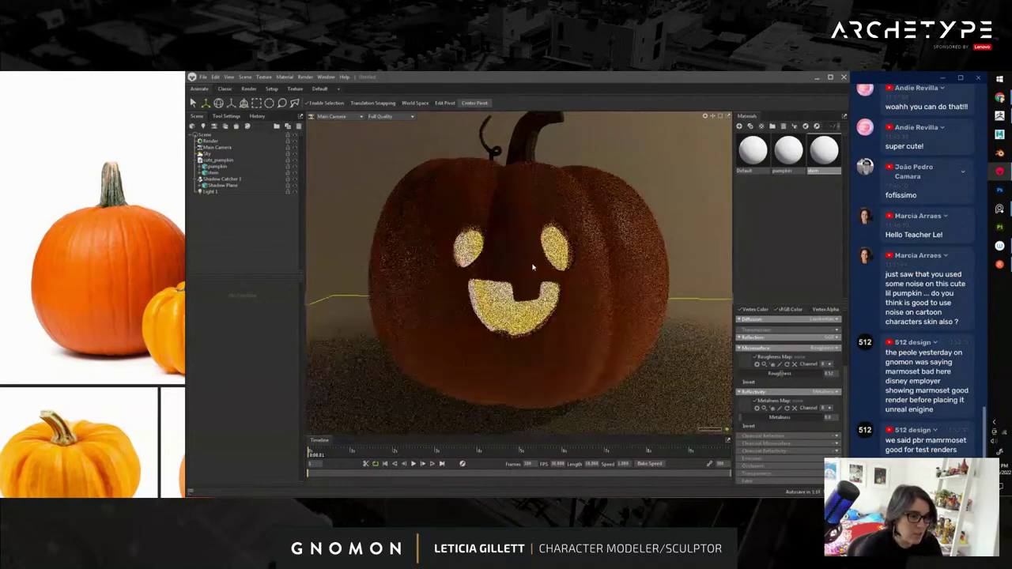
{"action": "scroll", "coordinate": [537, 268], "scroll_direction": "down", "scroll_amount": 3}
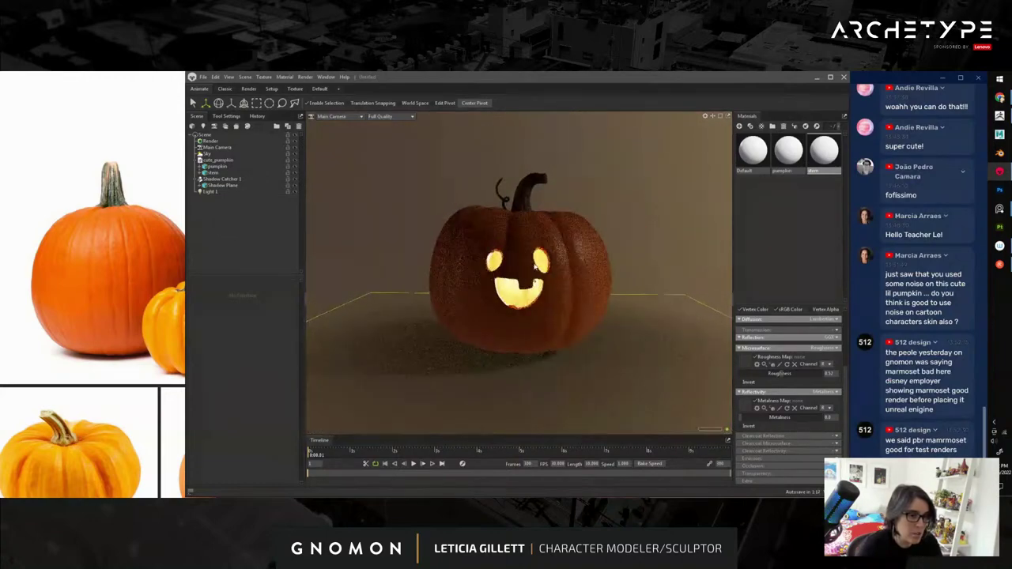
{"action": "scroll", "coordinate": [532, 280], "scroll_direction": "up", "scroll_amount": 3}
{"action": "left_click_drag", "start_coordinate": [536, 282], "coordinate": [596, 276]}
{"action": "scroll", "coordinate": [499, 275], "scroll_direction": "down", "scroll_amount": 1}
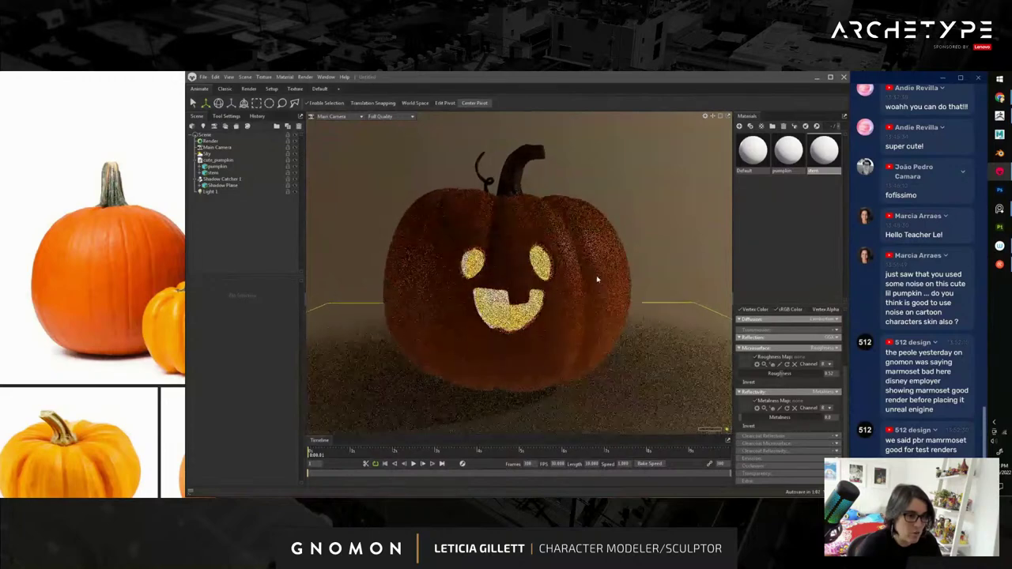
{"action": "left_click", "coordinate": [596, 277]}
- Try a 60 mm focal length on the Main Camera and settle on 50 mm with the pumpkin reframed
{"action": "left_click", "coordinate": [217, 147]}
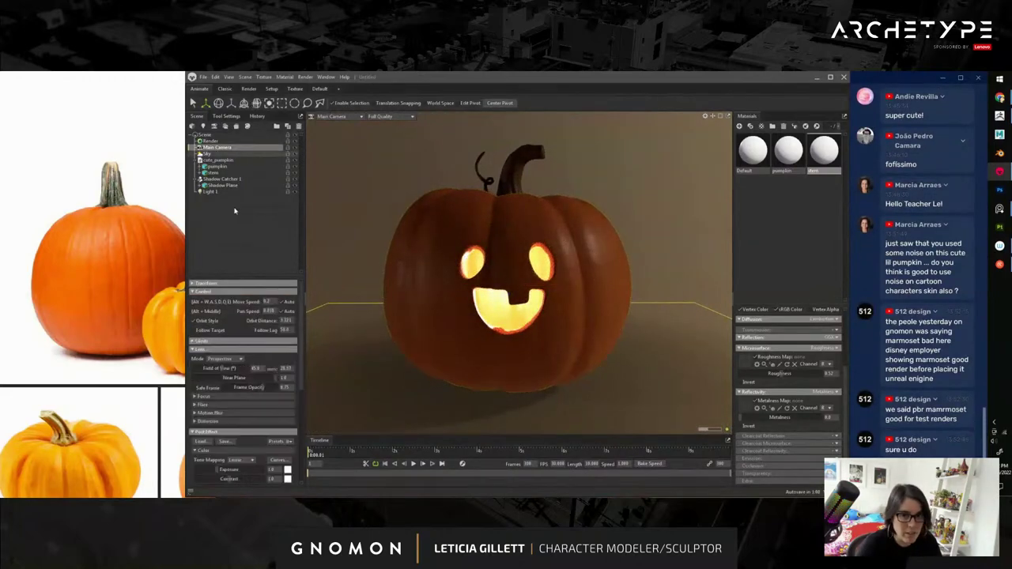
{"action": "scroll", "coordinate": [236, 361], "scroll_direction": "down", "scroll_amount": 3}
{"action": "scroll", "coordinate": [253, 405], "scroll_direction": "up", "scroll_amount": 2}
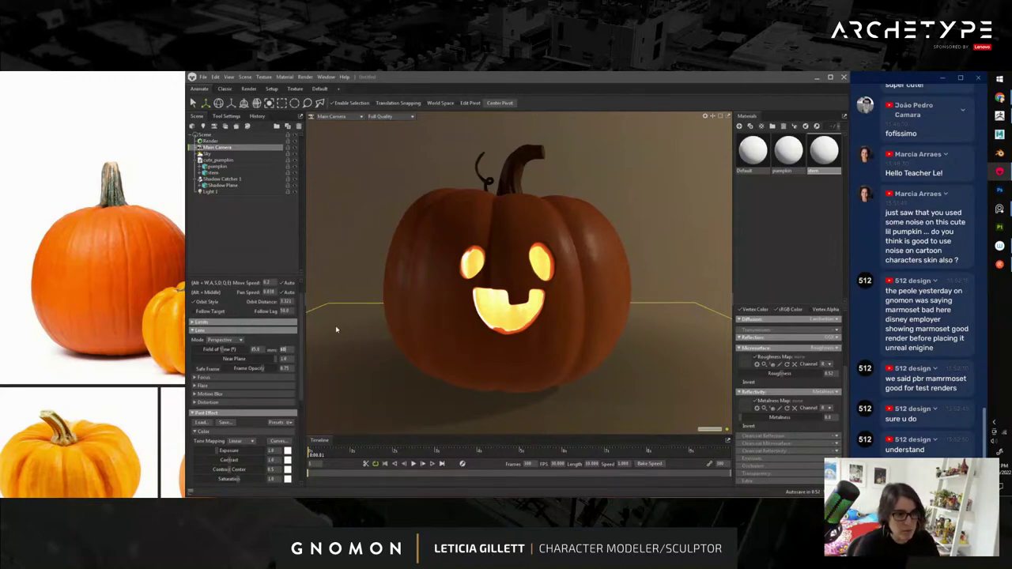
{"action": "key", "text": "Return"}
{"action": "scroll", "coordinate": [506, 318], "scroll_direction": "down", "scroll_amount": 5}
{"action": "left_click_drag", "start_coordinate": [528, 318], "coordinate": [513, 319], "text": "alt"}
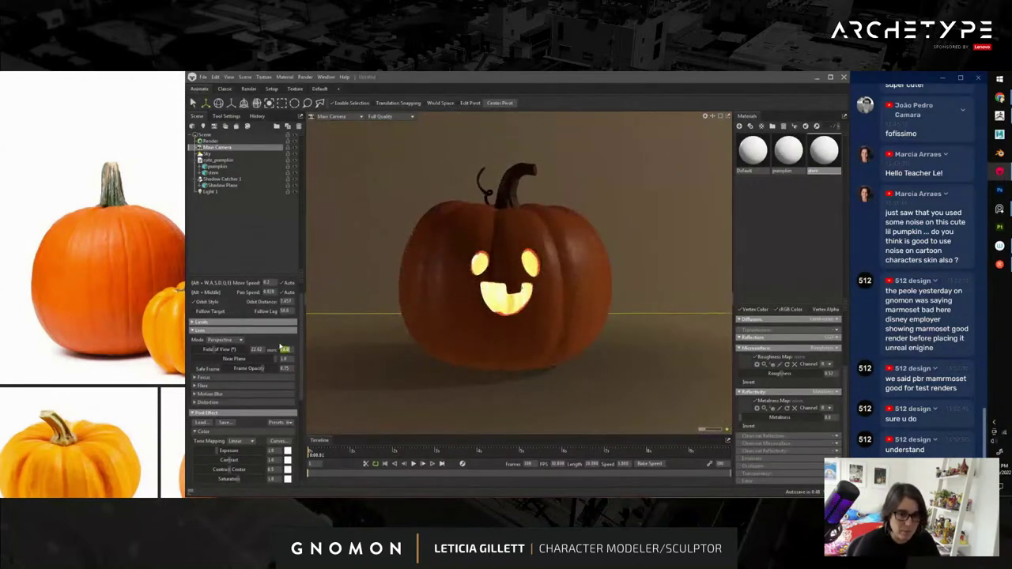
{"action": "type", "text": "50"}
{"action": "key", "text": "Return"}
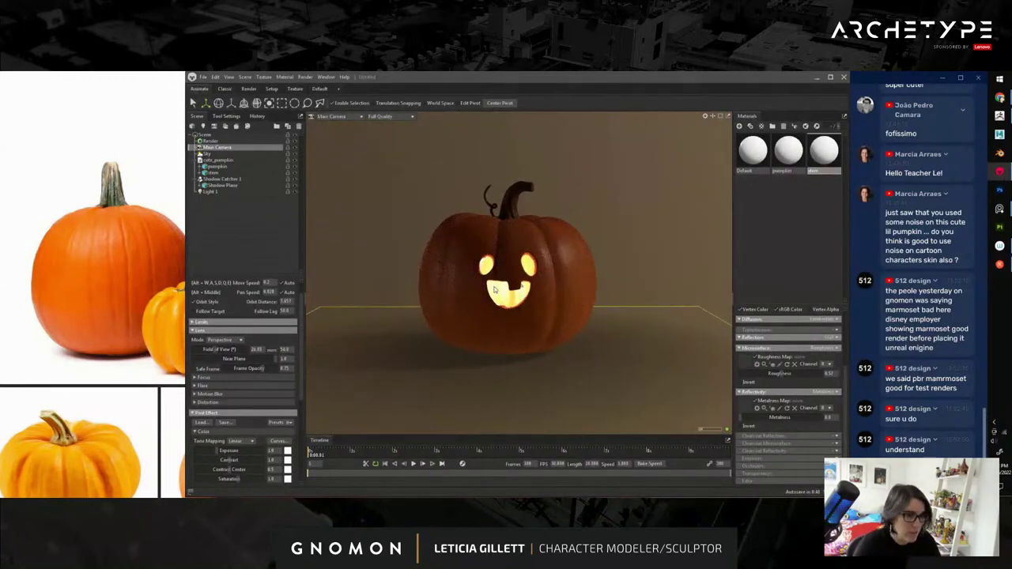
{"action": "scroll", "coordinate": [495, 291], "scroll_direction": "up", "scroll_amount": 3}
{"action": "middle_click_drag", "start_coordinate": [497, 291], "coordinate": [496, 299], "text": "alt"}
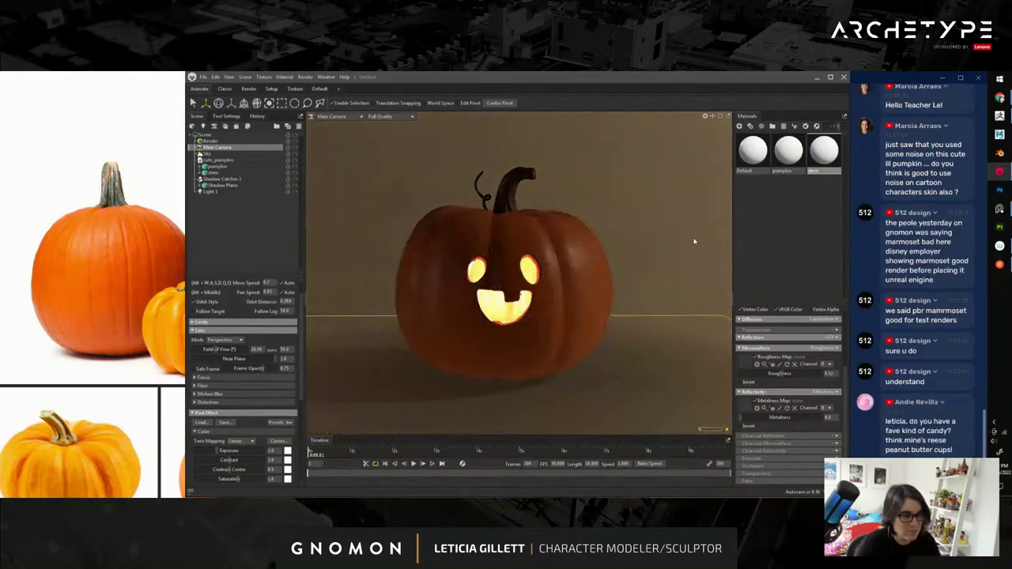
{"action": "left_click", "coordinate": [697, 244]}
{"action": "scroll", "coordinate": [546, 294], "scroll_direction": "up", "scroll_amount": 3}
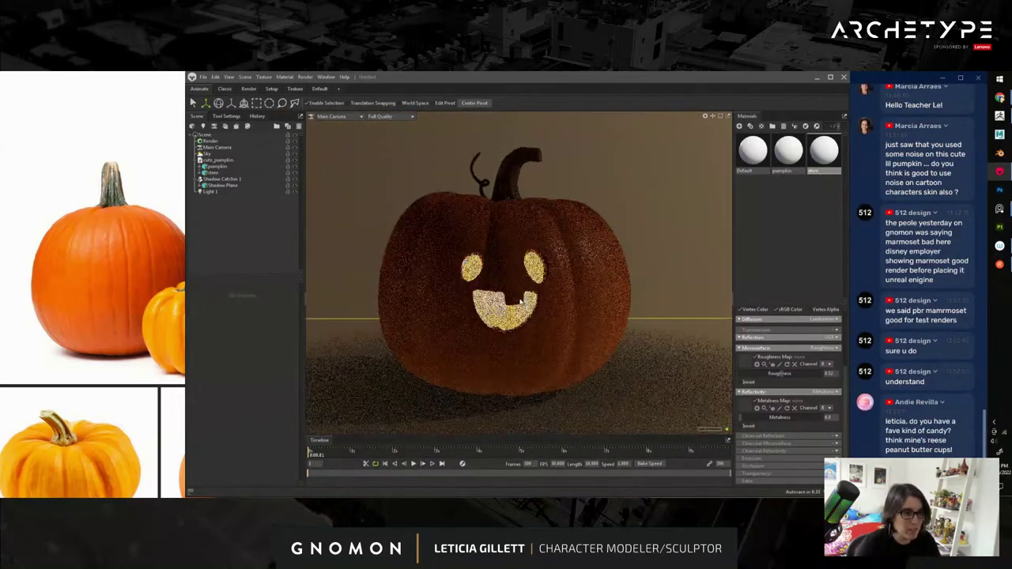
- Set the transmission of the pumpkin body's material to Volumetric Scattering
{"action": "left_click", "coordinate": [587, 244]}
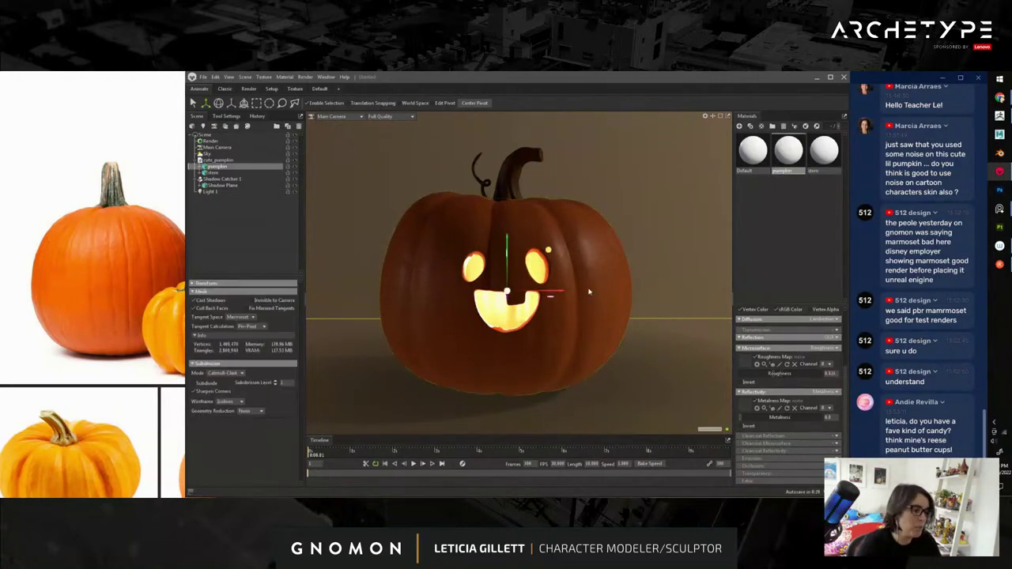
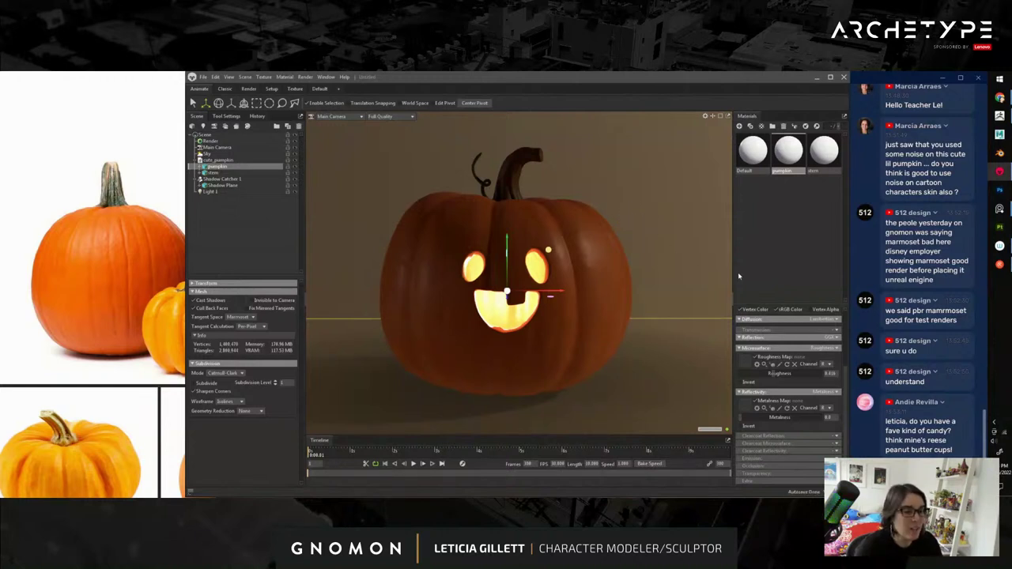
{"action": "scroll", "coordinate": [666, 253], "scroll_direction": "up", "scroll_amount": 3}
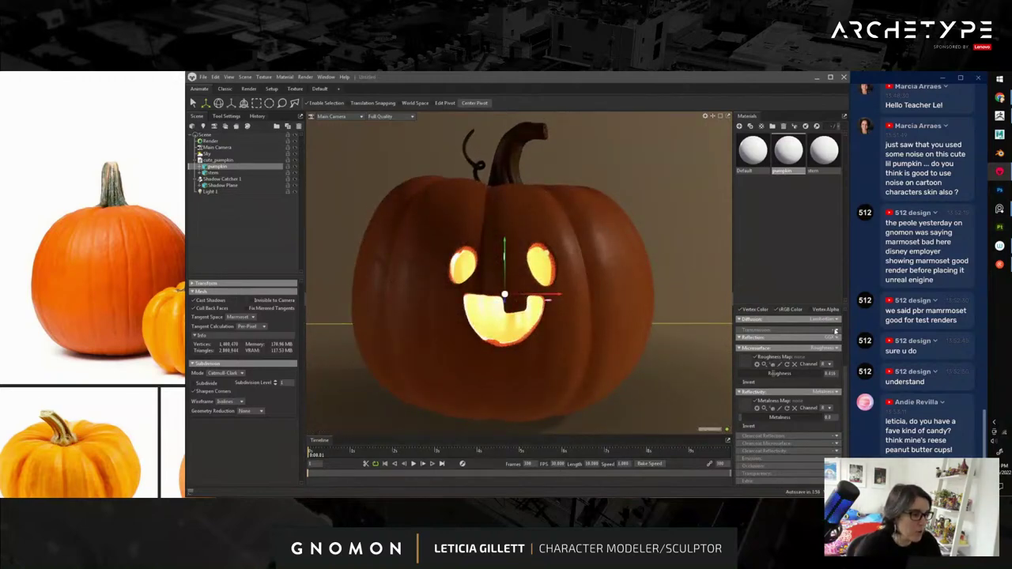
{"action": "left_click", "coordinate": [836, 331]}
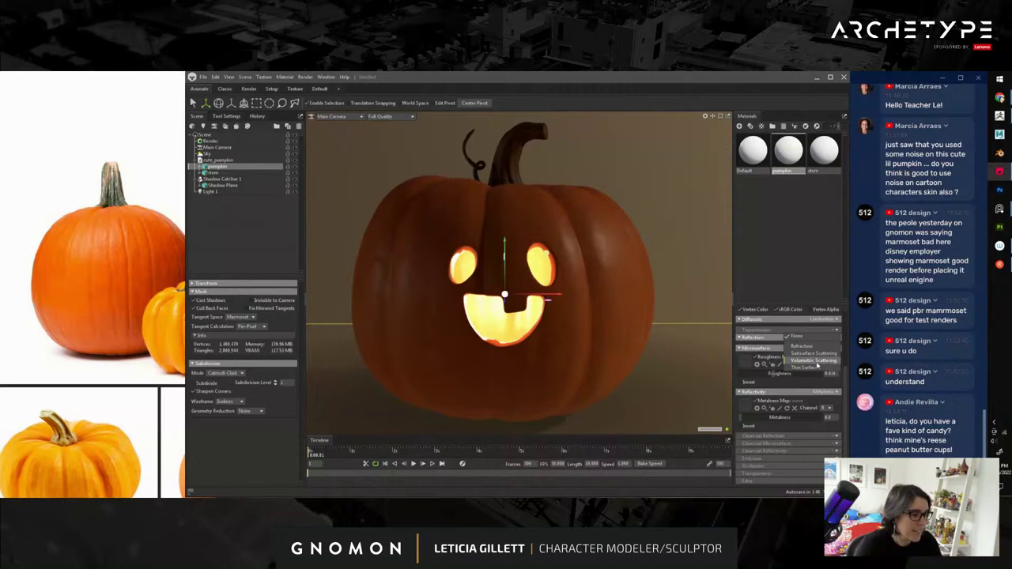
{"action": "left_click", "coordinate": [815, 362]}
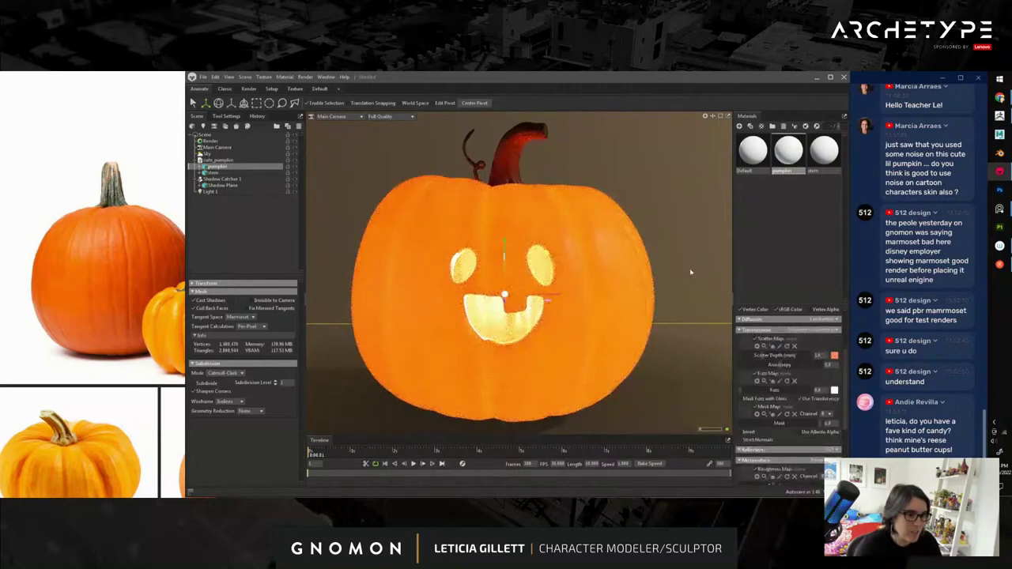
{"action": "right_click_drag", "start_coordinate": [700, 296], "coordinate": [662, 281], "text": "alt"}
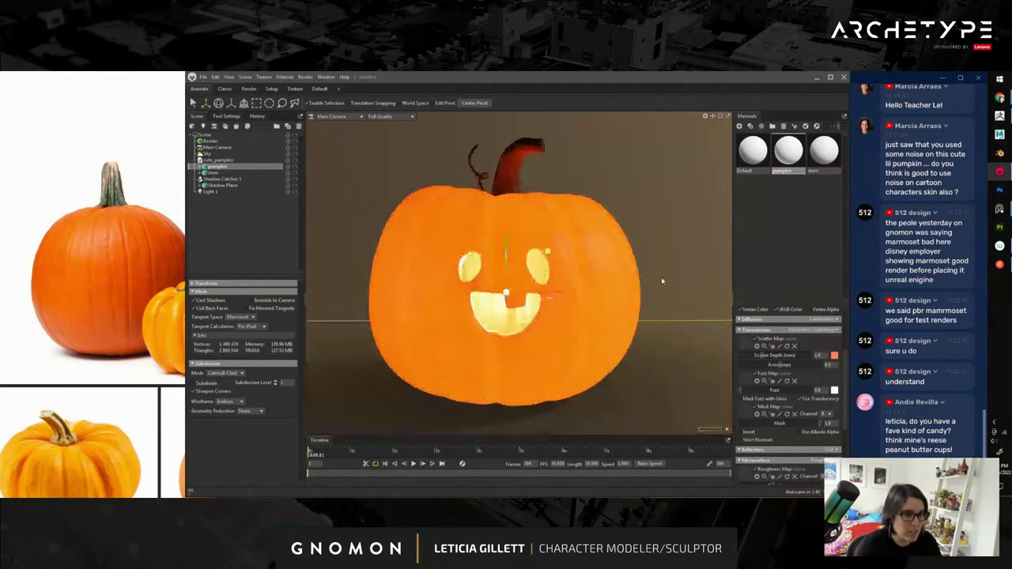
{"action": "mouse_move", "coordinate": [674, 278]}
{"action": "left_mouse_down", "text": "alt"}
{"action": "mouse_move", "coordinate": [553, 275]}
{"action": "mouse_move", "coordinate": [680, 280]}
{"action": "left_mouse_up", "text": "alt"}
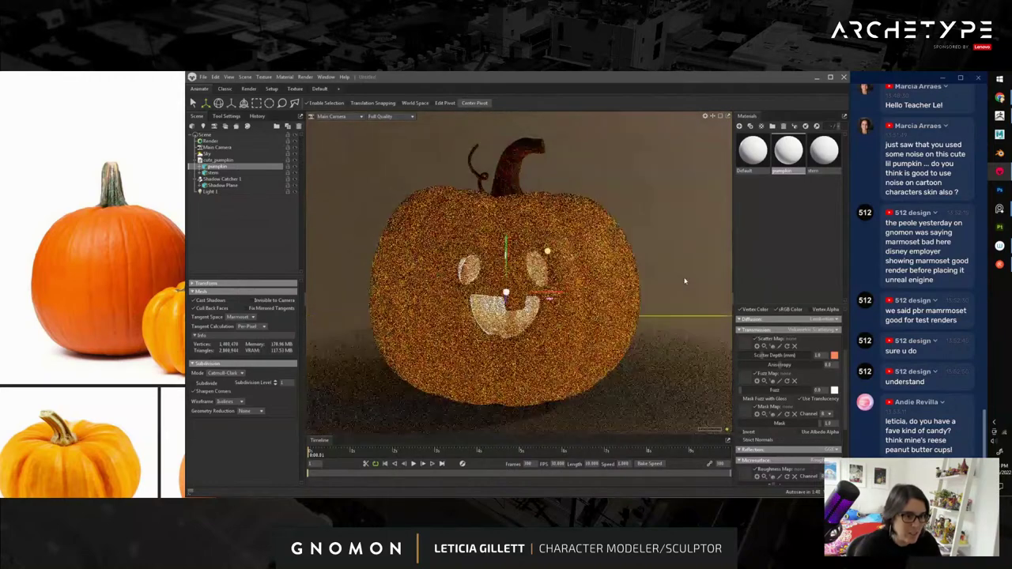
{"action": "right_click_drag", "start_coordinate": [692, 281], "coordinate": [673, 268], "text": "alt"}
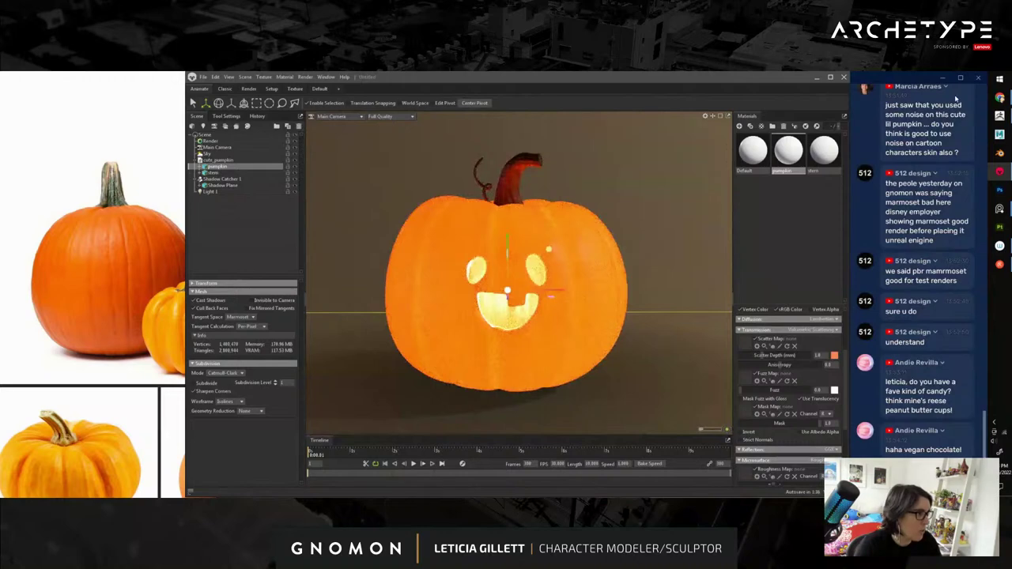
- Switch to the browser to compare the render with the lit jack-o'-lantern reference image
{"action": "mouse_move", "coordinate": [999, 97]}
{"action": "left_click", "coordinate": [941, 135]}
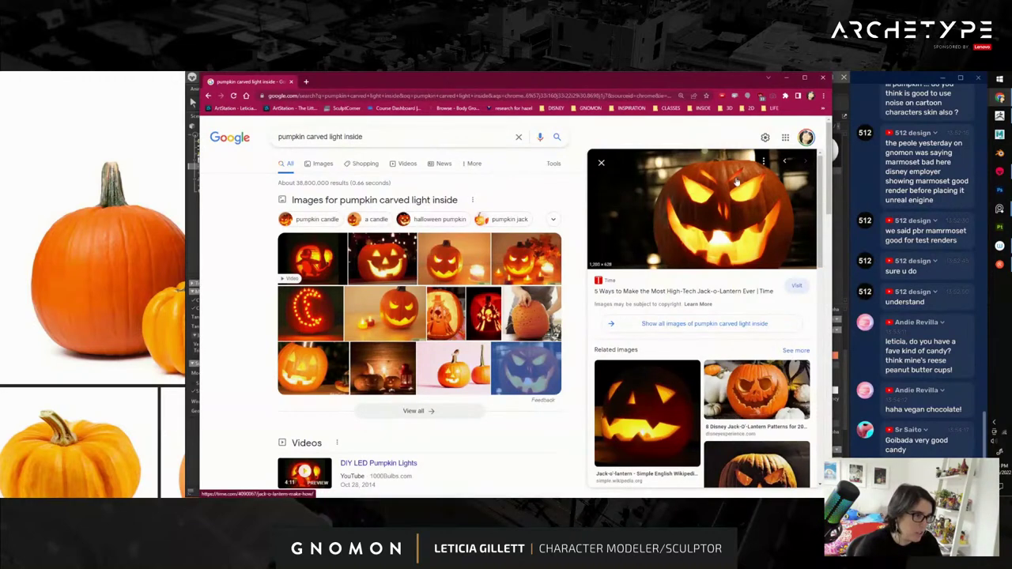
{"action": "key", "text": "alt+Tab"}
- Back in Marmoset Toolbag, shift the pumpkin material's scatter depth color to a slightly yellower orange
{"action": "left_click", "coordinate": [835, 356]}
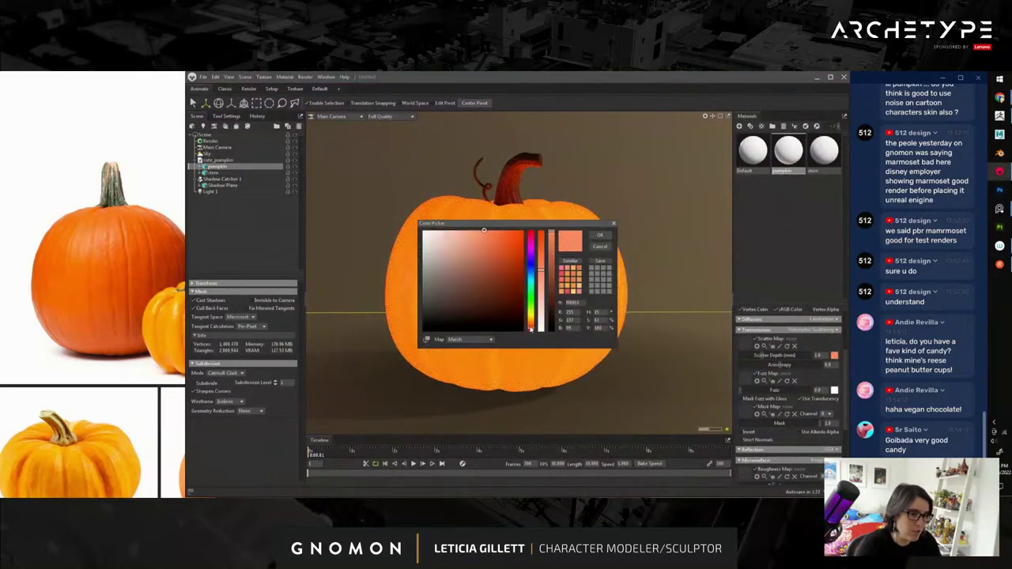
{"action": "left_click", "coordinate": [530, 328]}
{"action": "left_click_drag", "start_coordinate": [531, 329], "coordinate": [530, 328]}
{"action": "left_click", "coordinate": [531, 328]}
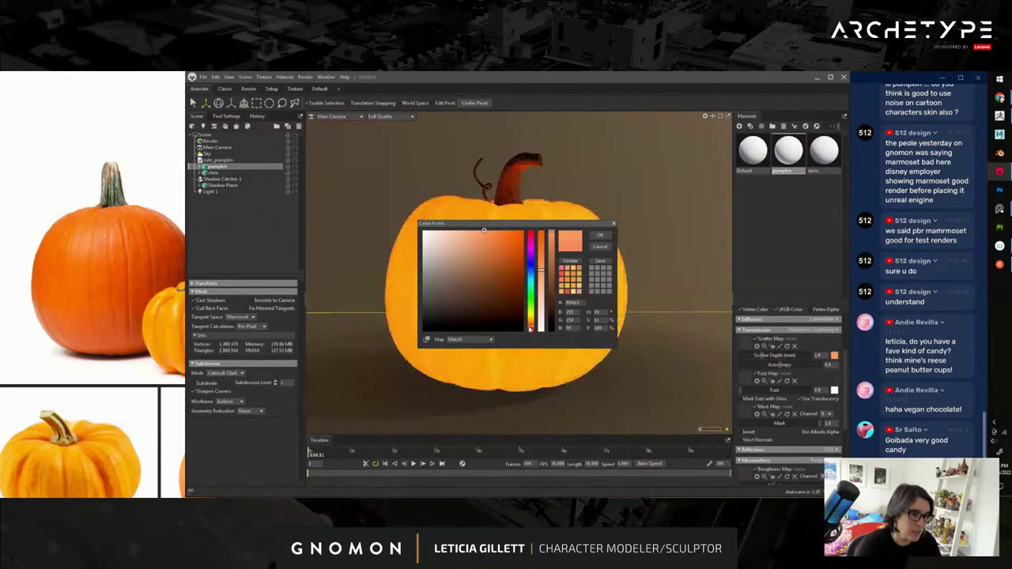
{"action": "left_click", "coordinate": [600, 235]}
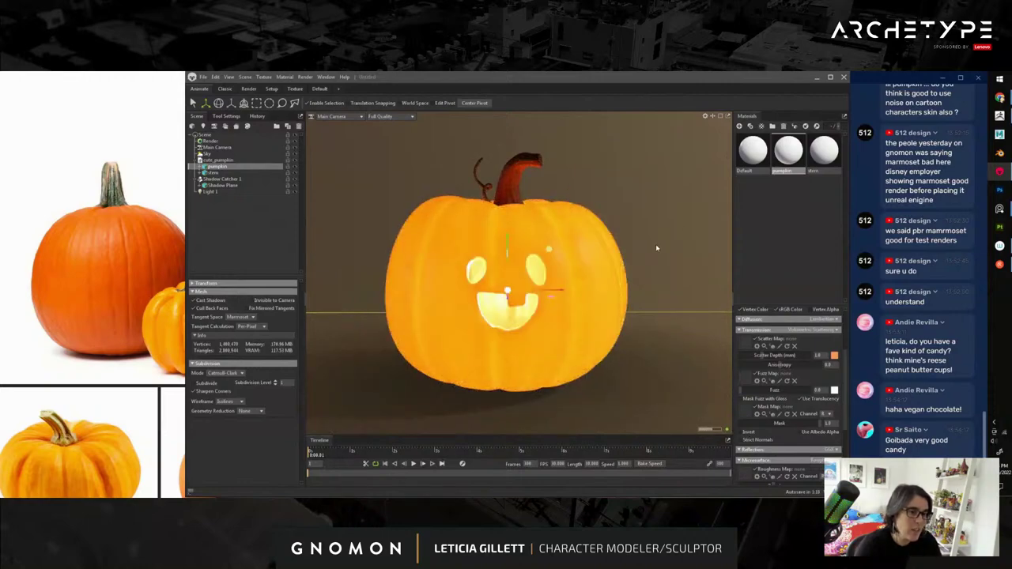
- Lower the pumpkin material's scatter depth to 0.02 mm, judging the glow around the carved eyes and mouth
{"action": "scroll", "coordinate": [658, 237], "scroll_direction": "up", "scroll_amount": 2}
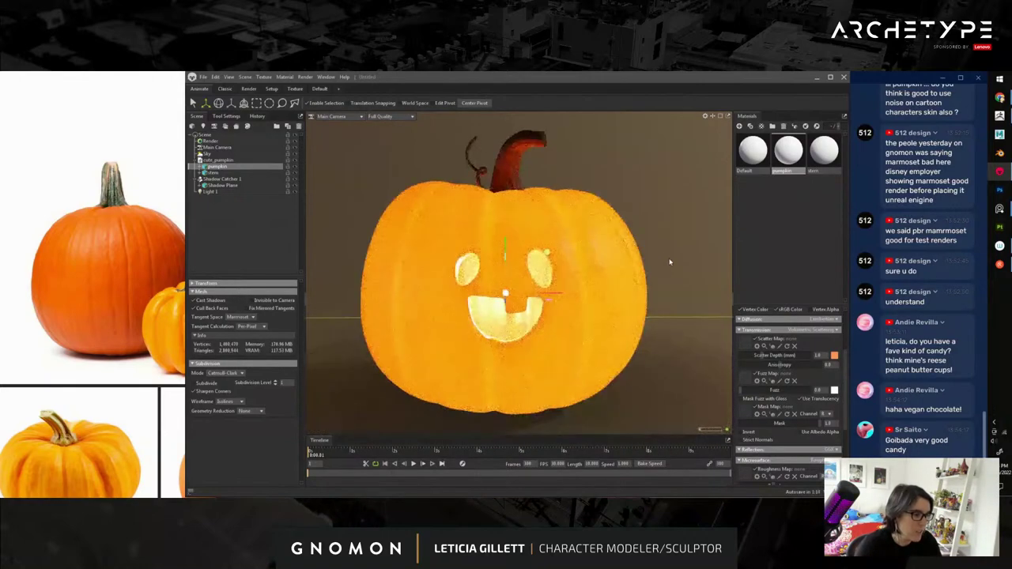
{"action": "scroll", "coordinate": [668, 257], "scroll_direction": "down", "scroll_amount": 2}
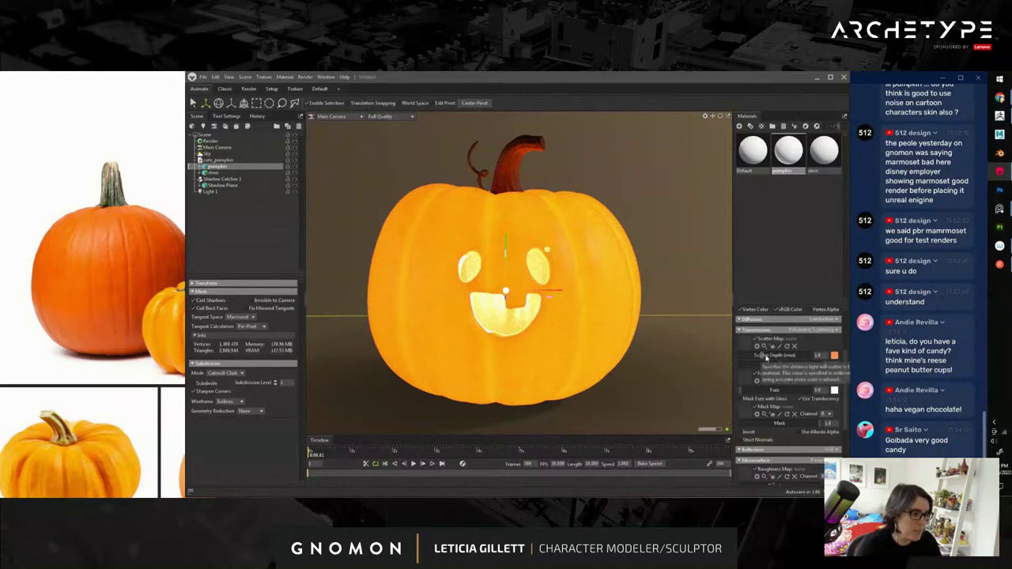
{"action": "left_click_drag", "start_coordinate": [762, 356], "coordinate": [727, 367]}
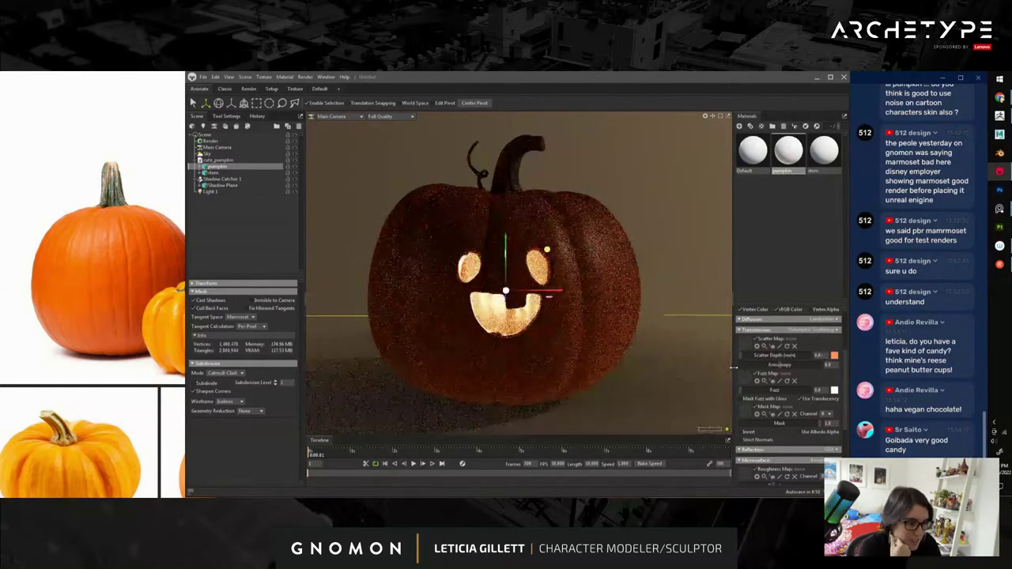
{"action": "scroll", "coordinate": [704, 340], "scroll_direction": "up", "scroll_amount": 3}
{"action": "left_click_drag", "start_coordinate": [665, 292], "coordinate": [625, 257], "text": "alt"}
{"action": "scroll", "coordinate": [607, 235], "scroll_direction": "up", "scroll_amount": 5}
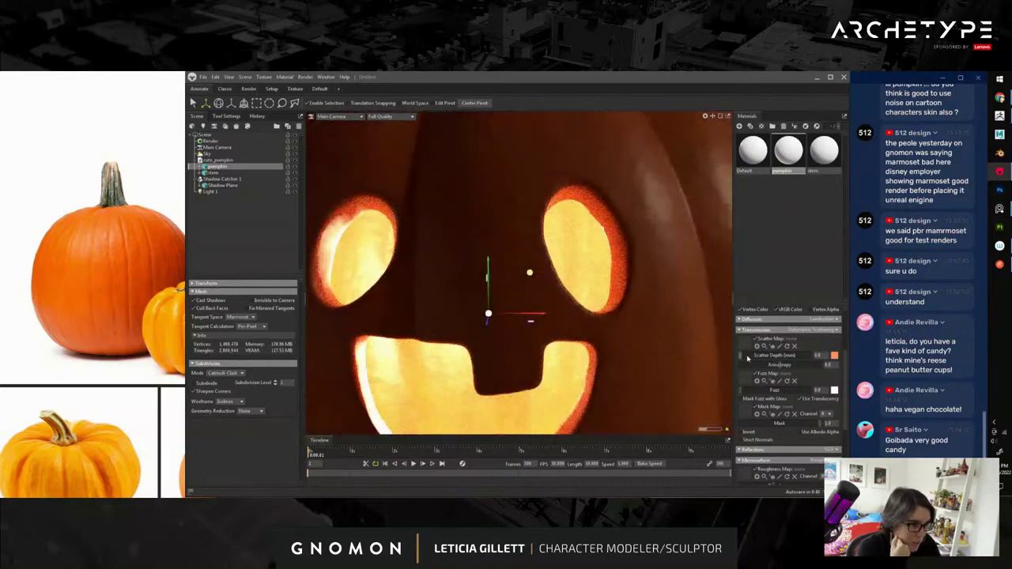
{"action": "left_click_drag", "start_coordinate": [747, 358], "coordinate": [748, 355]}
{"action": "right_click_drag", "start_coordinate": [618, 339], "coordinate": [545, 365], "text": "alt"}
{"action": "left_click", "coordinate": [716, 211]}
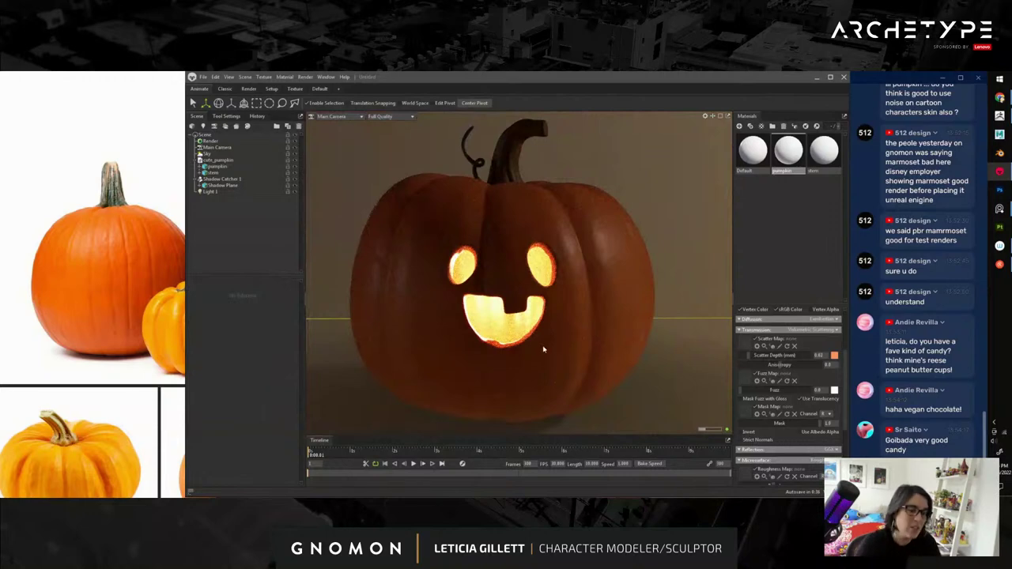
- Slightly reduce the brightness of Light 1 inside the pumpkin, deselect it and reframe the pumpkin a little smaller in the camera view
{"action": "left_click_drag", "start_coordinate": [543, 350], "coordinate": [549, 250]}
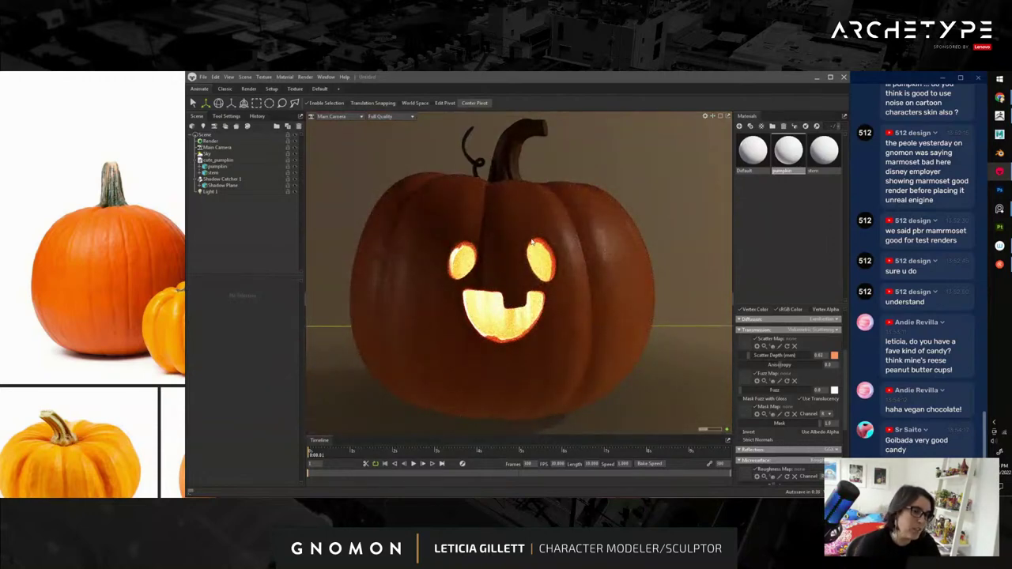
{"action": "left_click_drag", "start_coordinate": [563, 388], "coordinate": [563, 388], "text": "alt"}
{"action": "right_click_drag", "start_coordinate": [596, 384], "coordinate": [565, 375], "text": "alt"}
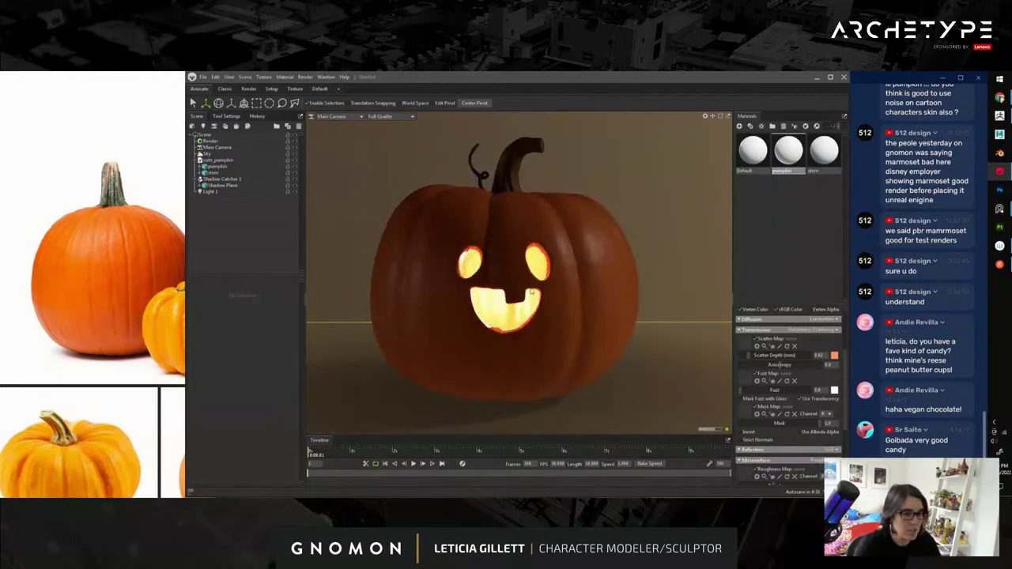
{"action": "left_click", "coordinate": [220, 193]}
{"action": "mouse_move", "coordinate": [560, 249]}
{"action": "left_mouse_down"}
{"action": "mouse_move", "coordinate": [545, 257]}
{"action": "mouse_move", "coordinate": [549, 250]}
{"action": "left_mouse_up"}
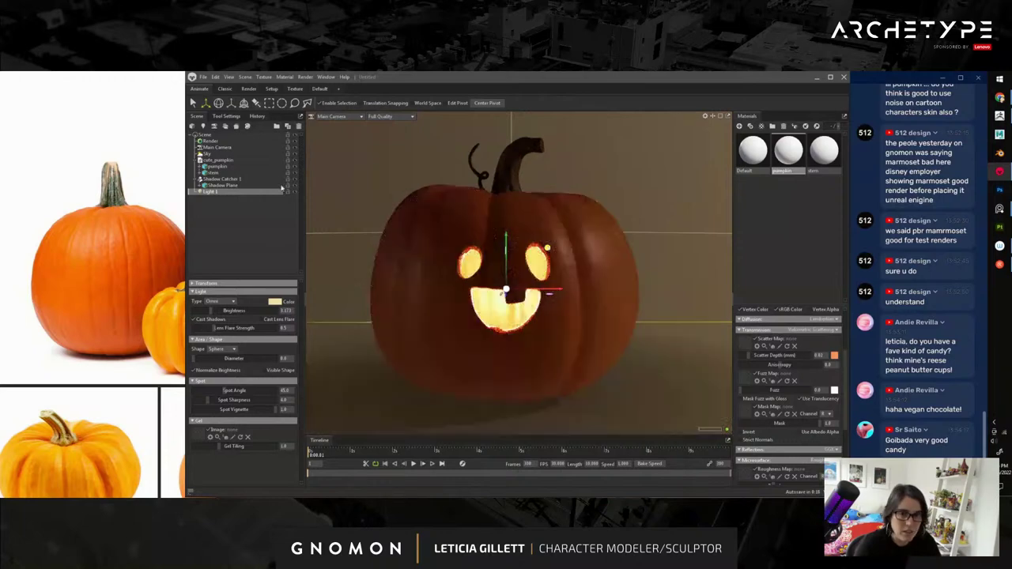
{"action": "left_click_drag", "start_coordinate": [211, 311], "coordinate": [210, 311]}
{"action": "left_click", "coordinate": [242, 240]}
{"action": "right_click_drag", "start_coordinate": [565, 326], "coordinate": [510, 320], "text": "alt"}
{"action": "scroll", "coordinate": [509, 321], "scroll_direction": "up", "scroll_amount": 3}
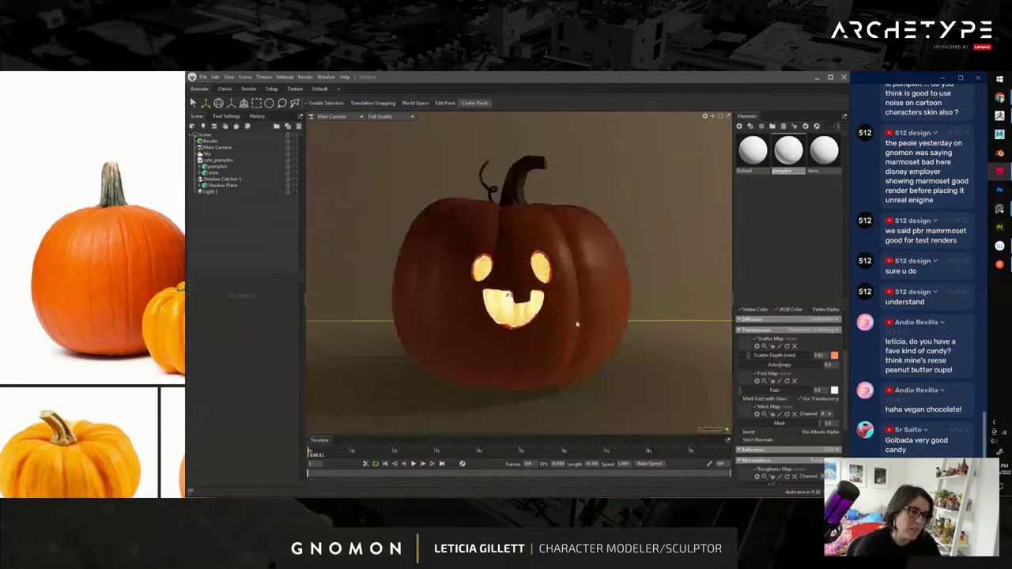
- Switch to the browser and compare two lit jack-o'-lantern photos in the "pumpkin carved light inside" results
{"action": "mouse_move", "coordinate": [993, 99]}
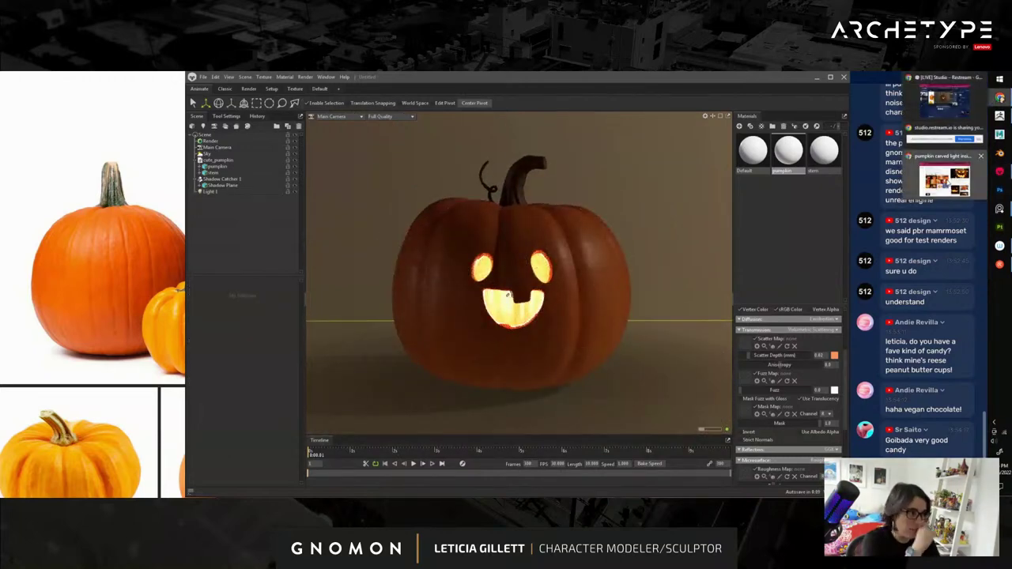
{"action": "left_click", "coordinate": [945, 170]}
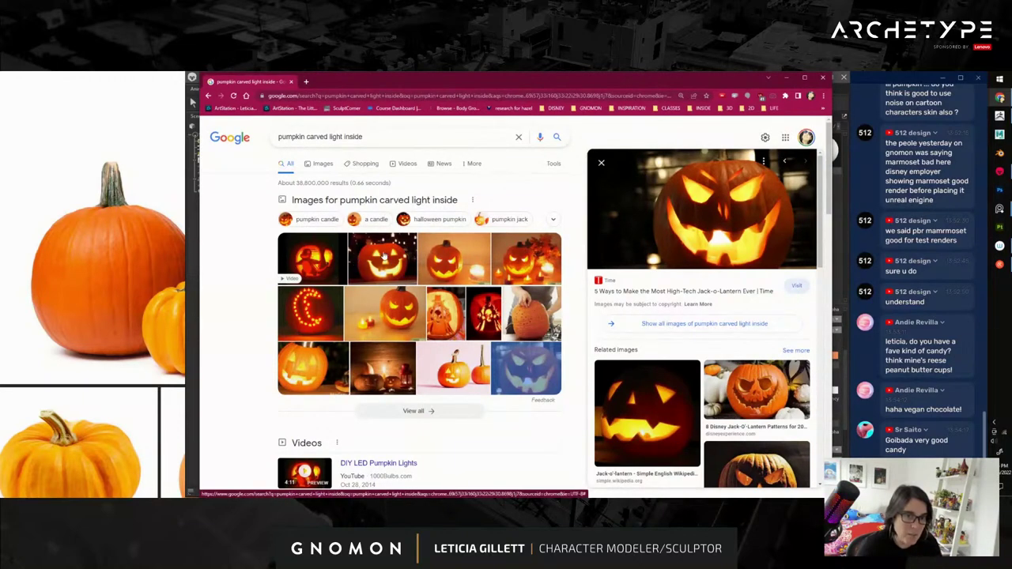
{"action": "left_click", "coordinate": [385, 258]}
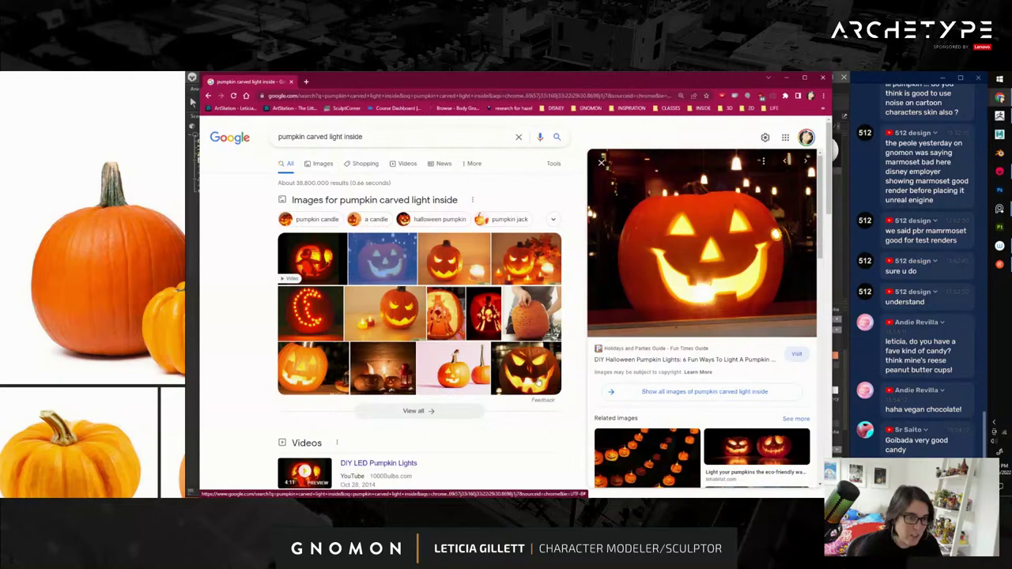
{"action": "left_click", "coordinate": [540, 371]}
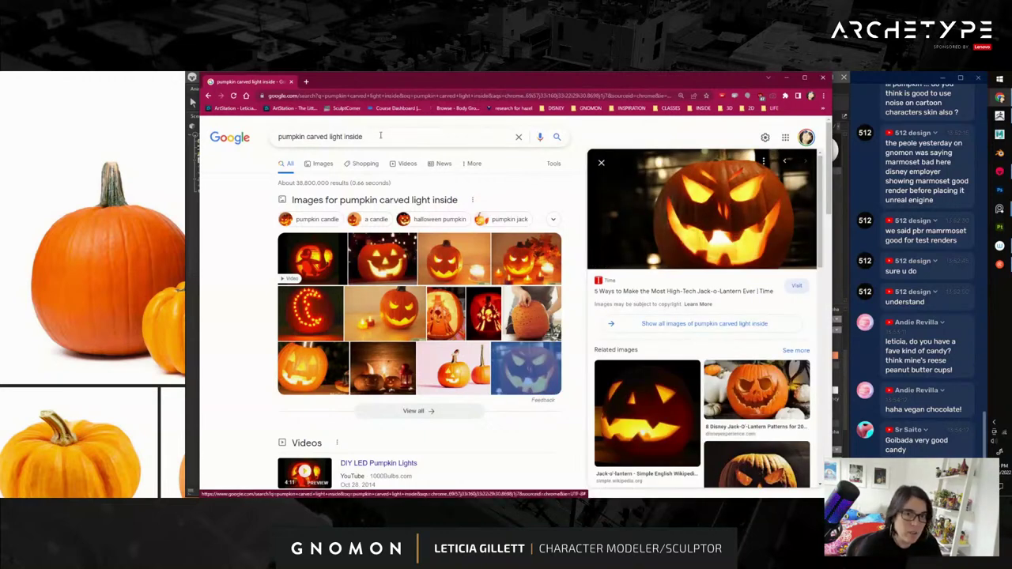
- Replace the pumpkin search with a Google image search for "bokeh"
{"action": "left_click", "coordinate": [519, 138]}
{"action": "type", "text": "bo"}
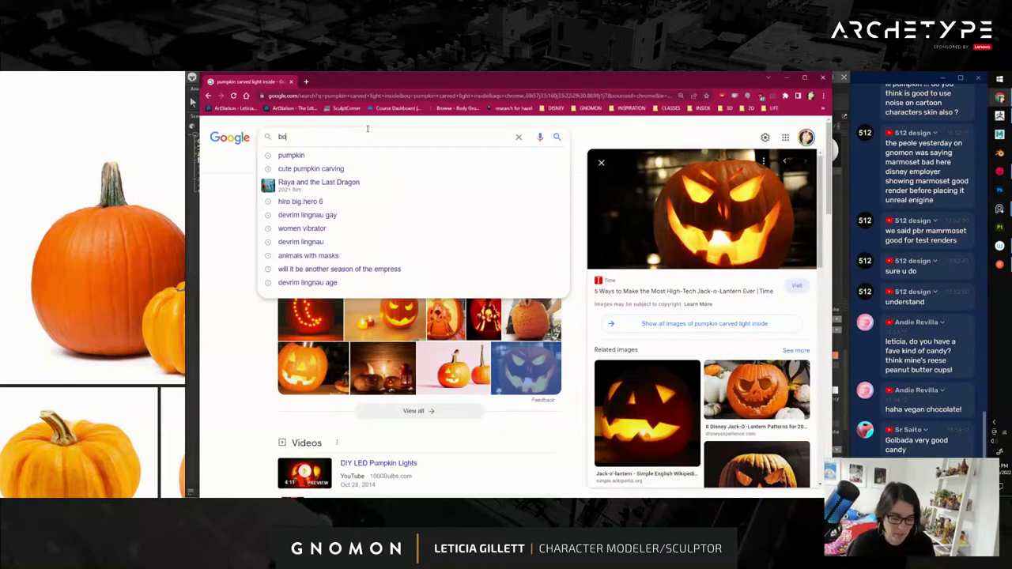
{"action": "type", "text": "keh"}
{"action": "key", "text": "Return"}
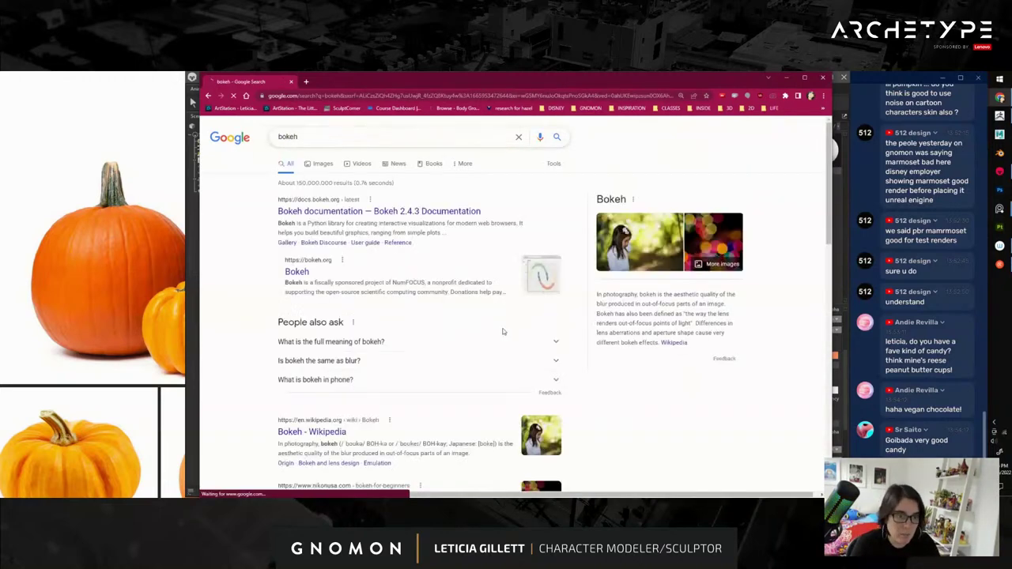
{"action": "left_click", "coordinate": [321, 163]}
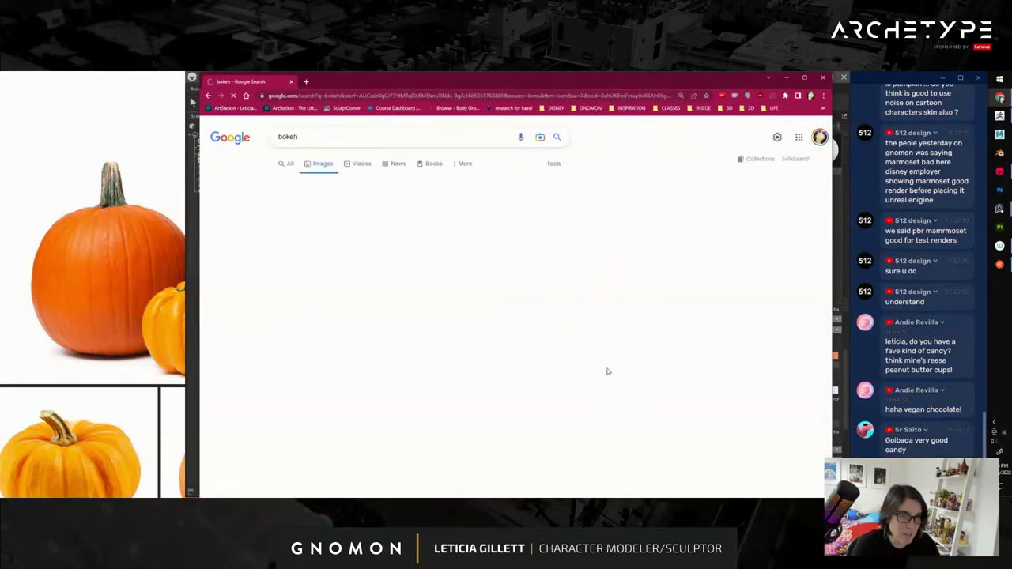
- Examine the bokeh image results for a dark night background with warm blurred lights, dismissing the Windows Security notification
{"action": "scroll", "coordinate": [588, 381], "scroll_direction": "down", "scroll_amount": 3}
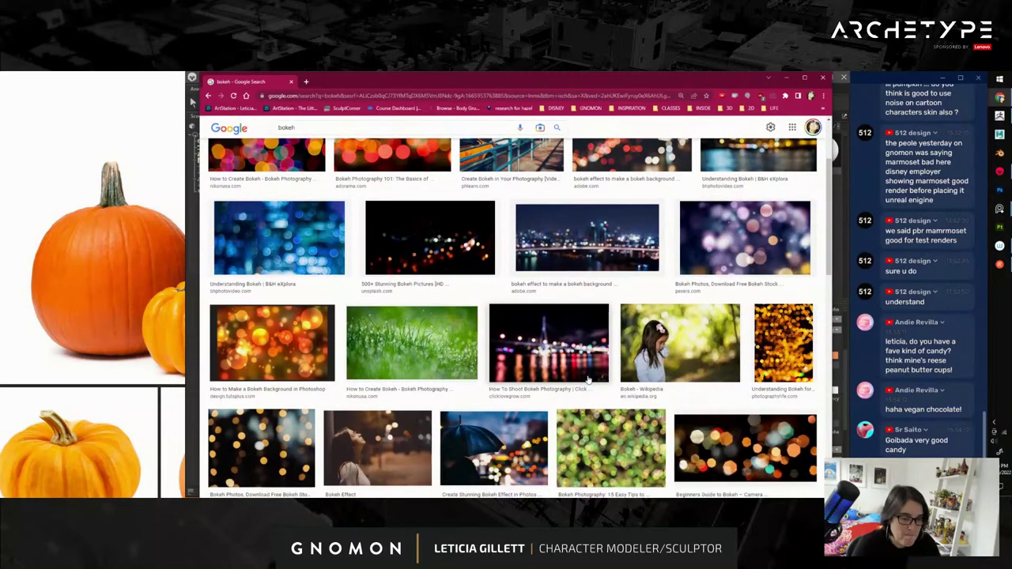
{"action": "scroll", "coordinate": [588, 381], "scroll_direction": "down", "scroll_amount": 1}
{"action": "scroll", "coordinate": [587, 381], "scroll_direction": "down", "scroll_amount": 4}
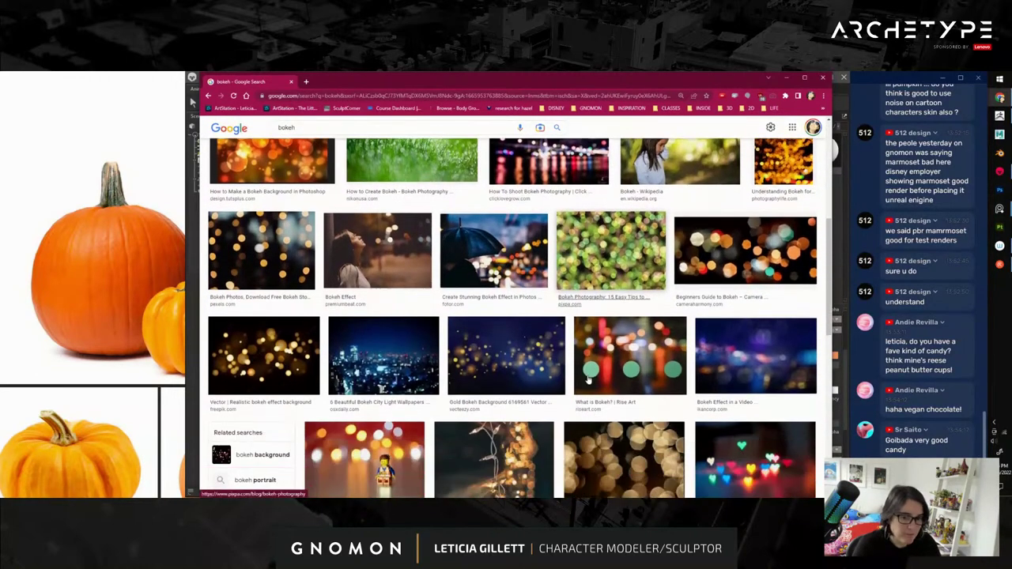
{"action": "scroll", "coordinate": [587, 380], "scroll_direction": "down", "scroll_amount": 4}
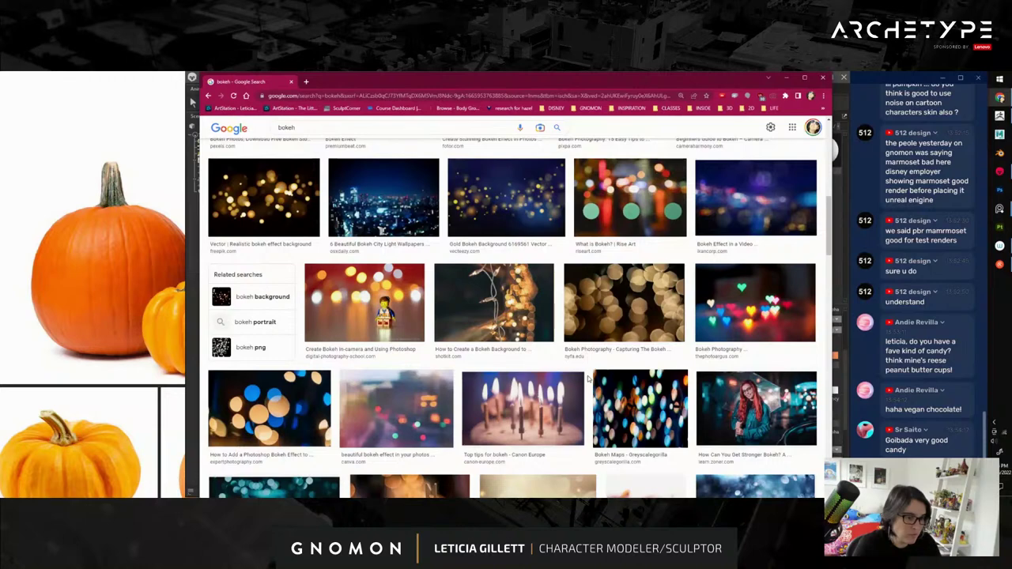
{"action": "scroll", "coordinate": [588, 380], "scroll_direction": "down", "scroll_amount": 4}
{"action": "scroll", "coordinate": [588, 380], "scroll_direction": "down", "scroll_amount": 4}
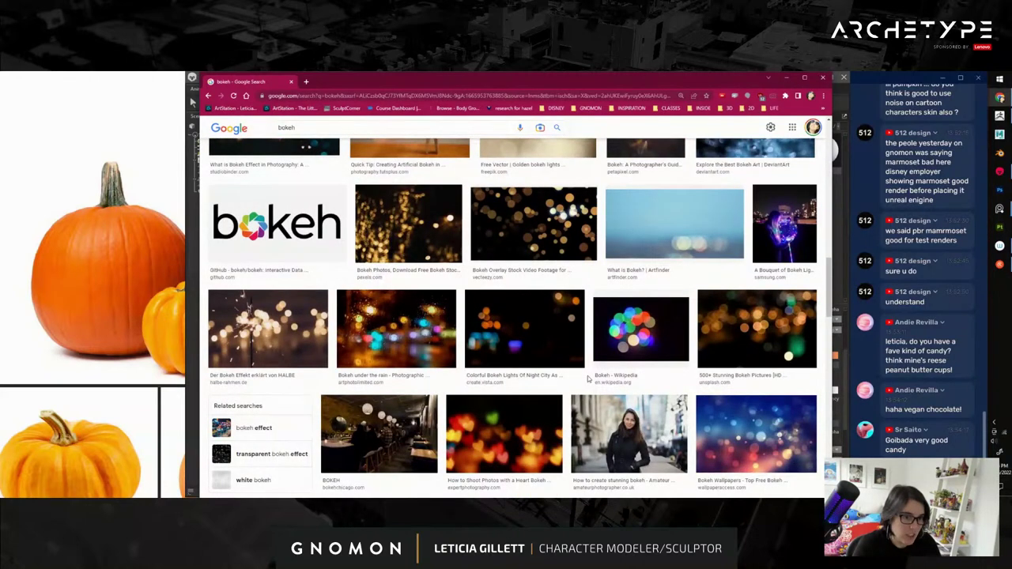
{"action": "scroll", "coordinate": [588, 380], "scroll_direction": "down", "scroll_amount": 5}
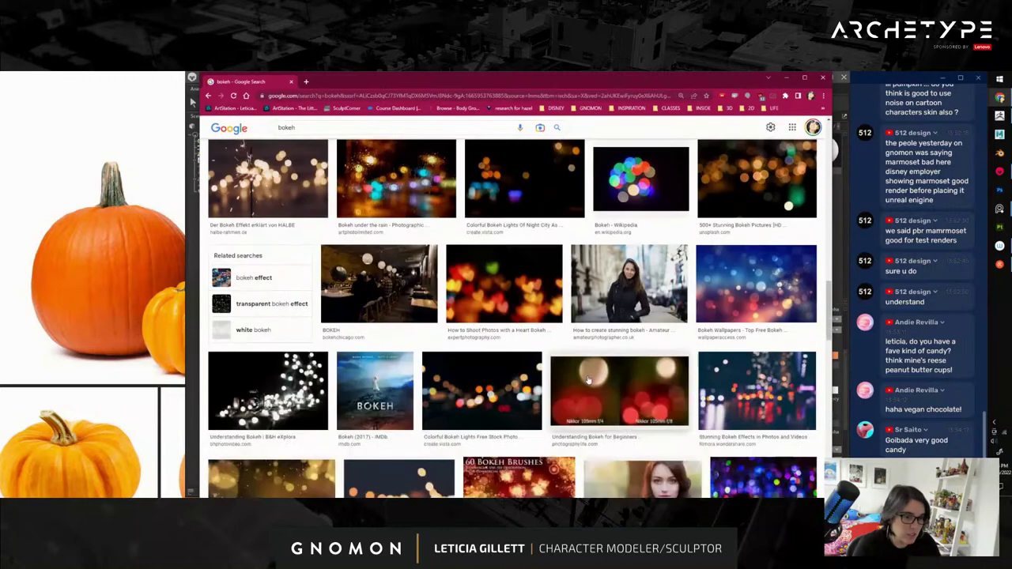
{"action": "scroll", "coordinate": [588, 380], "scroll_direction": "down", "scroll_amount": 3}
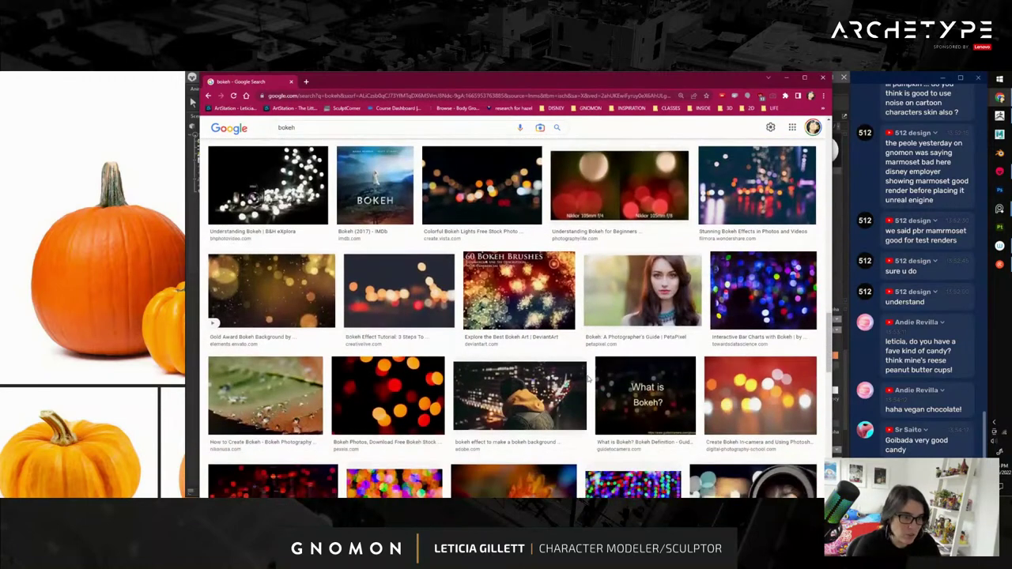
{"action": "scroll", "coordinate": [588, 380], "scroll_direction": "down", "scroll_amount": 3}
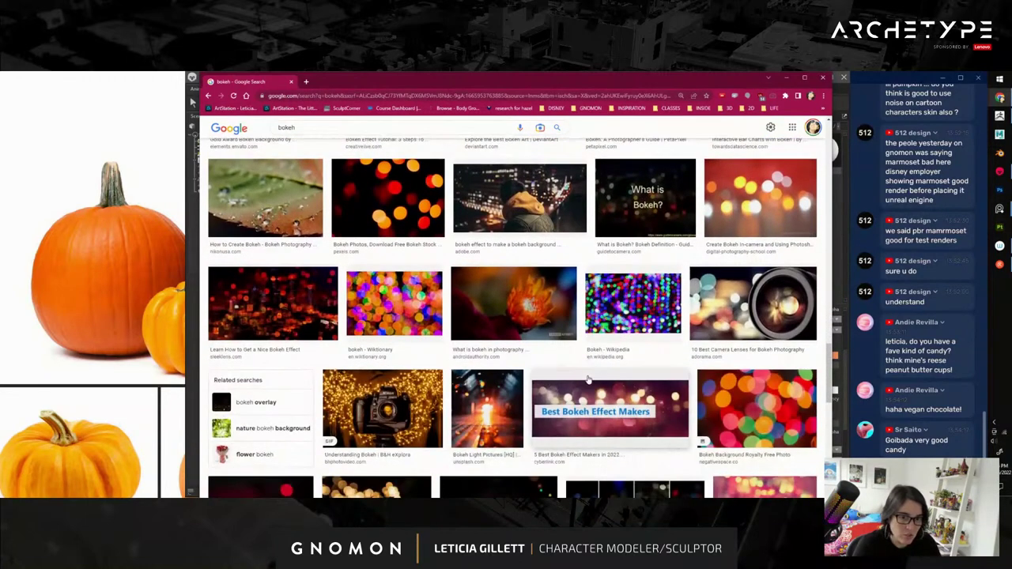
{"action": "scroll", "coordinate": [588, 380], "scroll_direction": "down", "scroll_amount": 3}
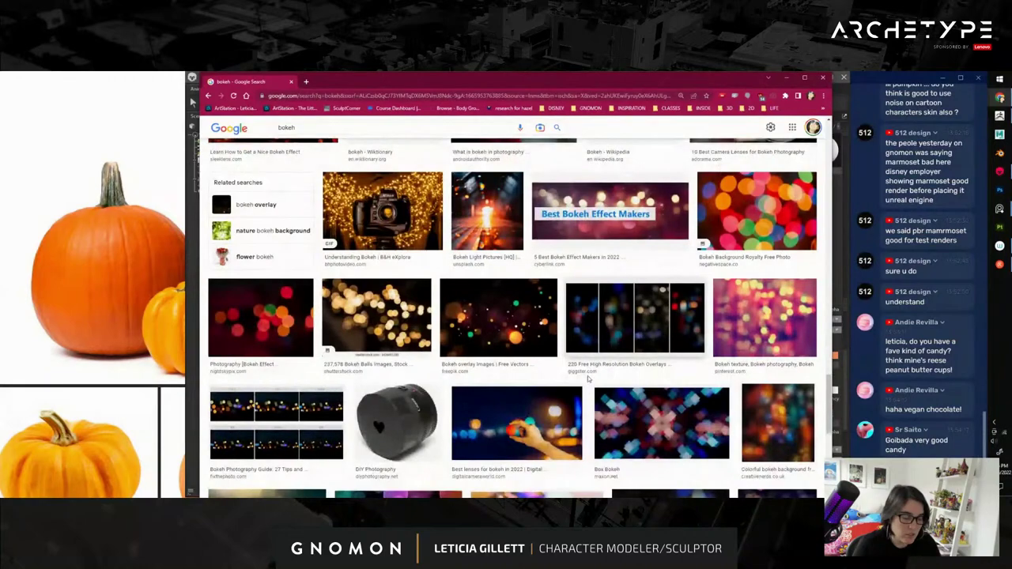
{"action": "scroll", "coordinate": [588, 380], "scroll_direction": "down", "scroll_amount": 2}
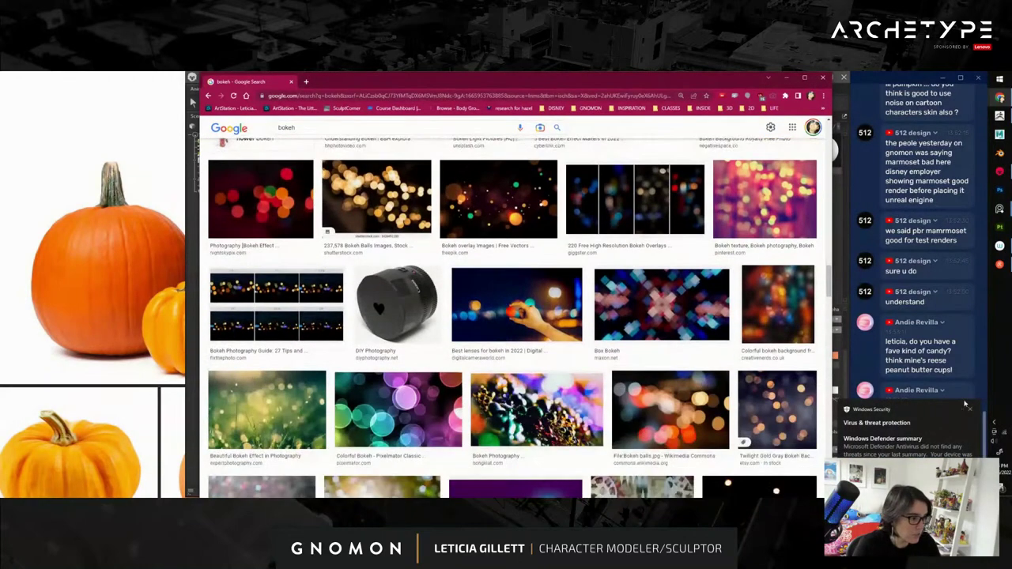
{"action": "left_click", "coordinate": [972, 411]}
{"action": "scroll", "coordinate": [685, 376], "scroll_direction": "down", "scroll_amount": 5}
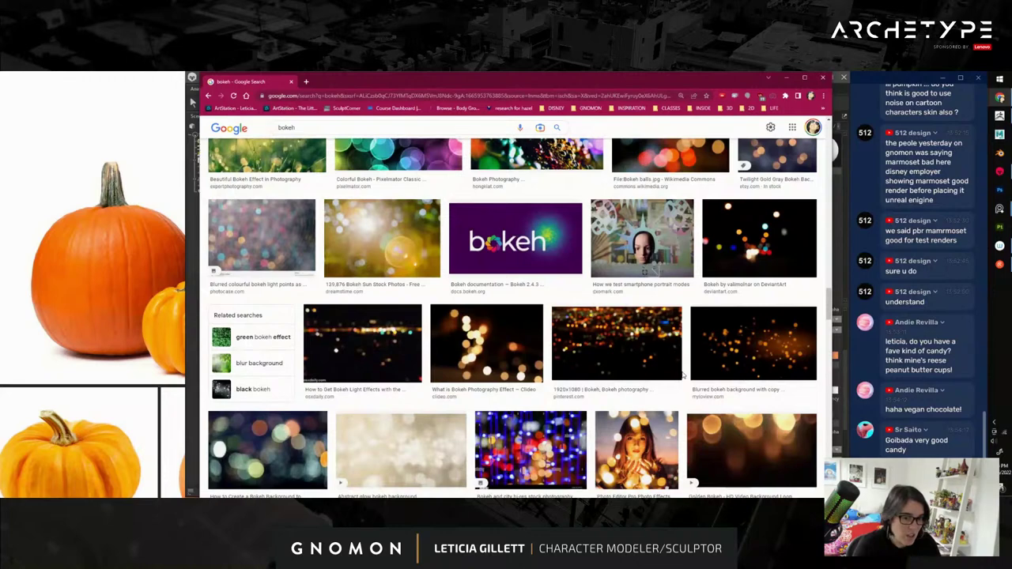
{"action": "scroll", "coordinate": [685, 375], "scroll_direction": "down", "scroll_amount": 2}
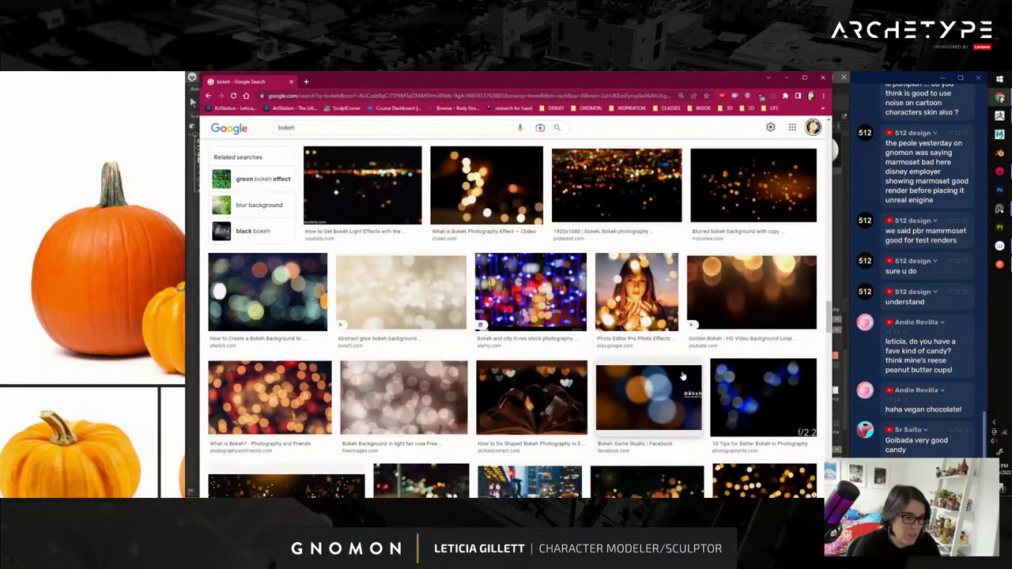
{"action": "scroll", "coordinate": [683, 377], "scroll_direction": "down", "scroll_amount": 2}
{"action": "scroll", "coordinate": [685, 375], "scroll_direction": "up", "scroll_amount": 4}
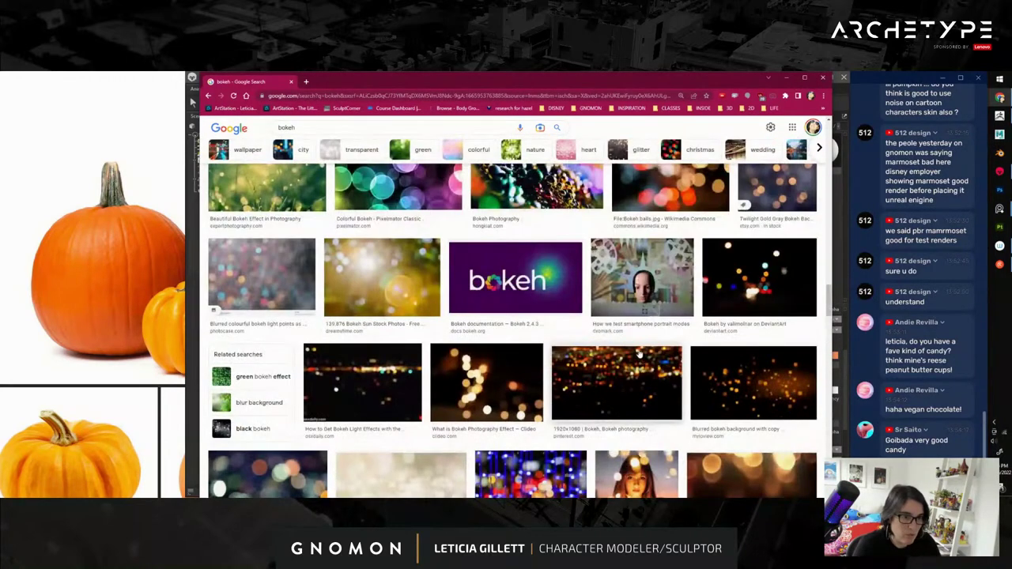
- Return this tab to the carved pumpkin results and browse Google image results for "bokeh" in a new tab
{"action": "left_click", "coordinate": [209, 96]}
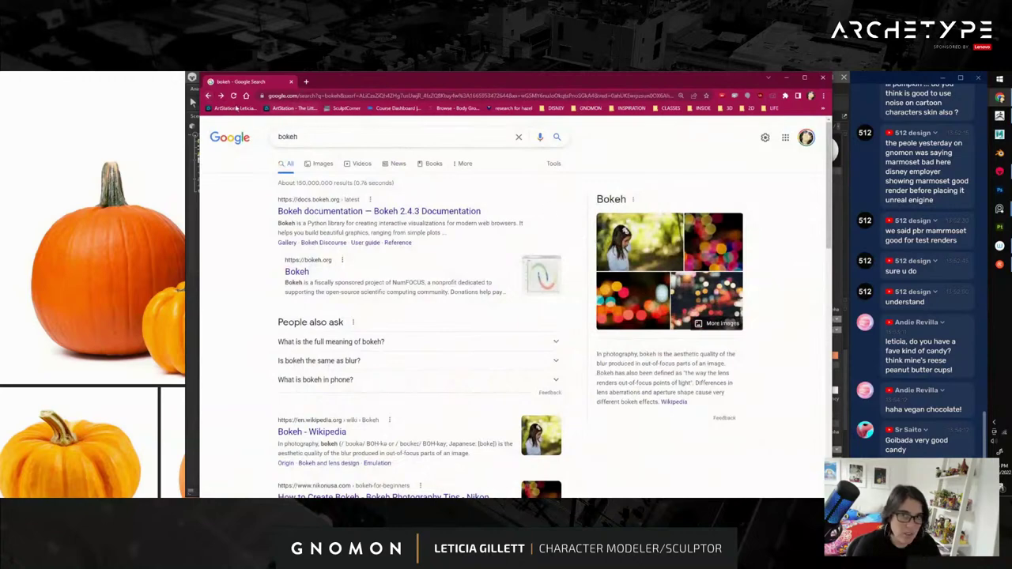
{"action": "left_click", "coordinate": [209, 96]}
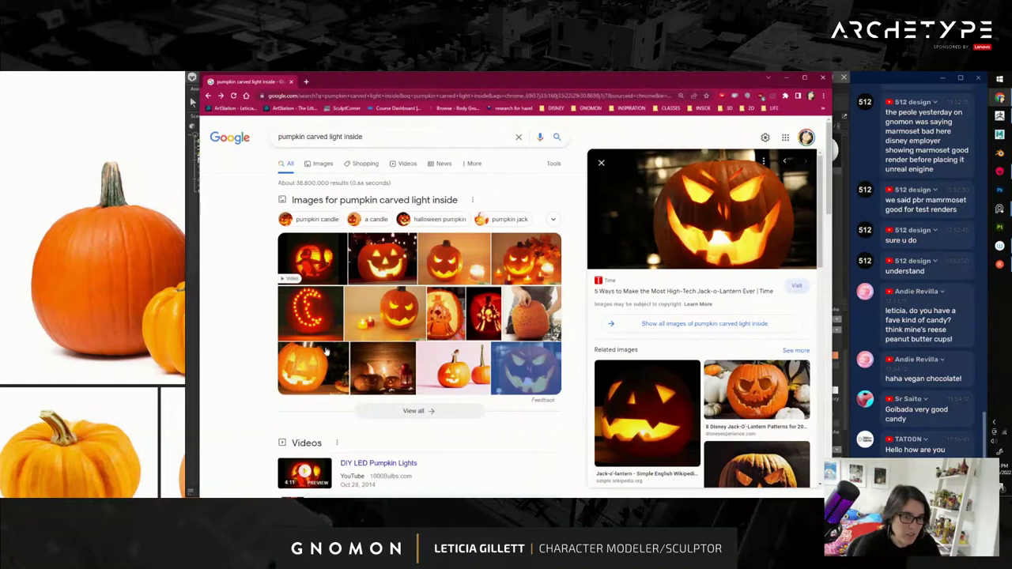
{"action": "left_click", "coordinate": [306, 82]}
{"action": "type", "text": "bokeh"}
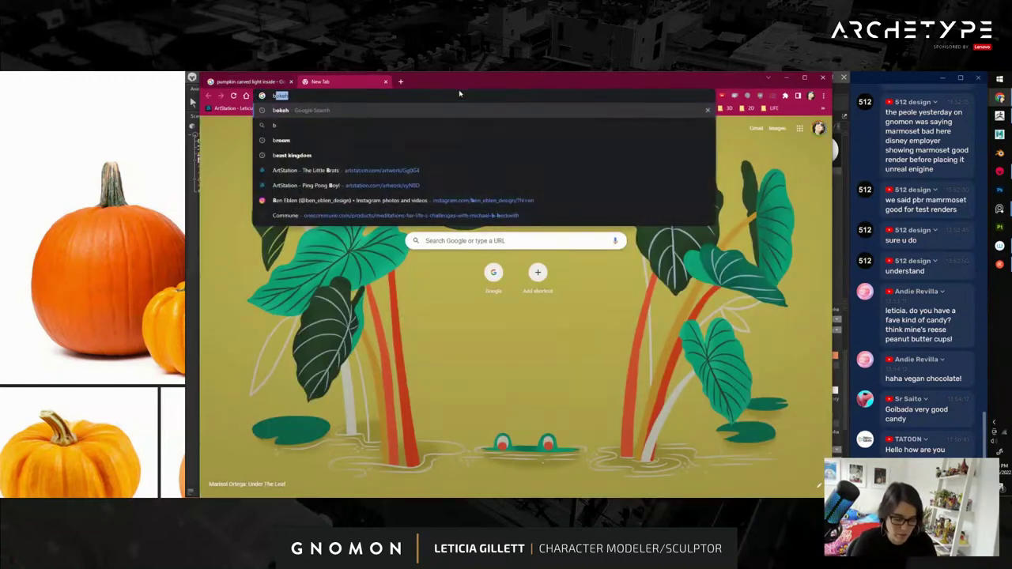
{"action": "key", "text": "Return"}
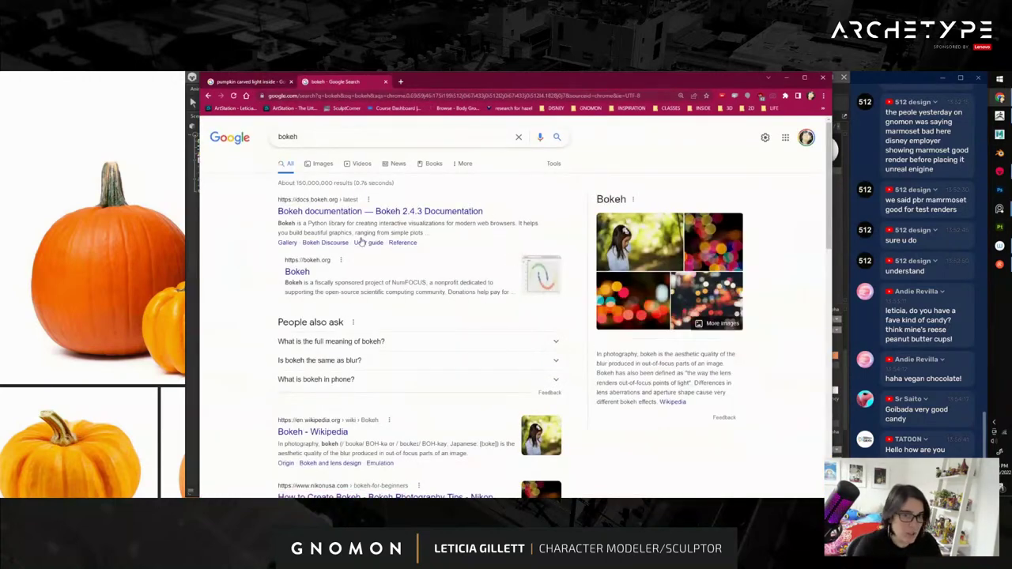
{"action": "left_click", "coordinate": [320, 163]}
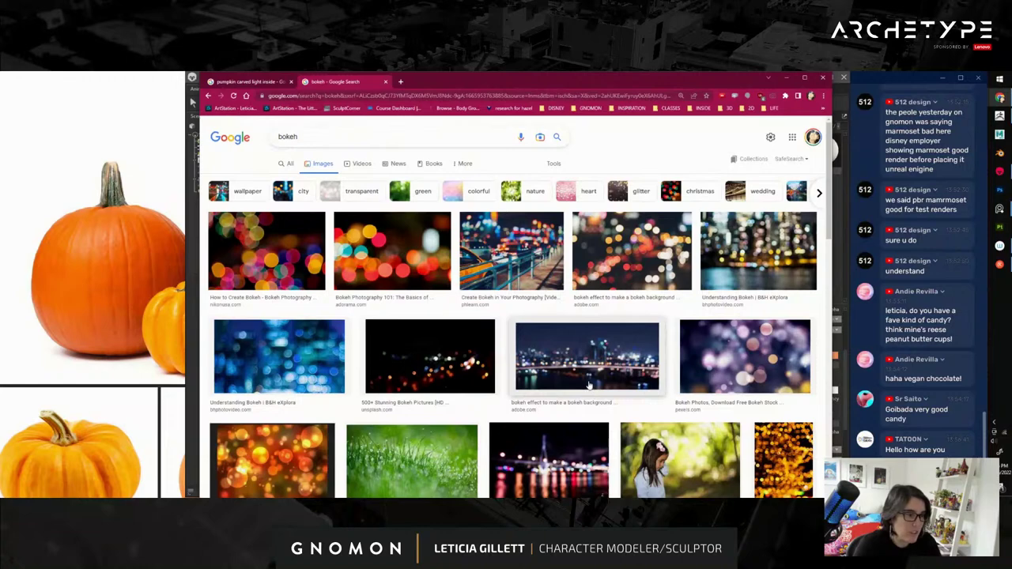
{"action": "scroll", "coordinate": [587, 383], "scroll_direction": "down", "scroll_amount": 4}
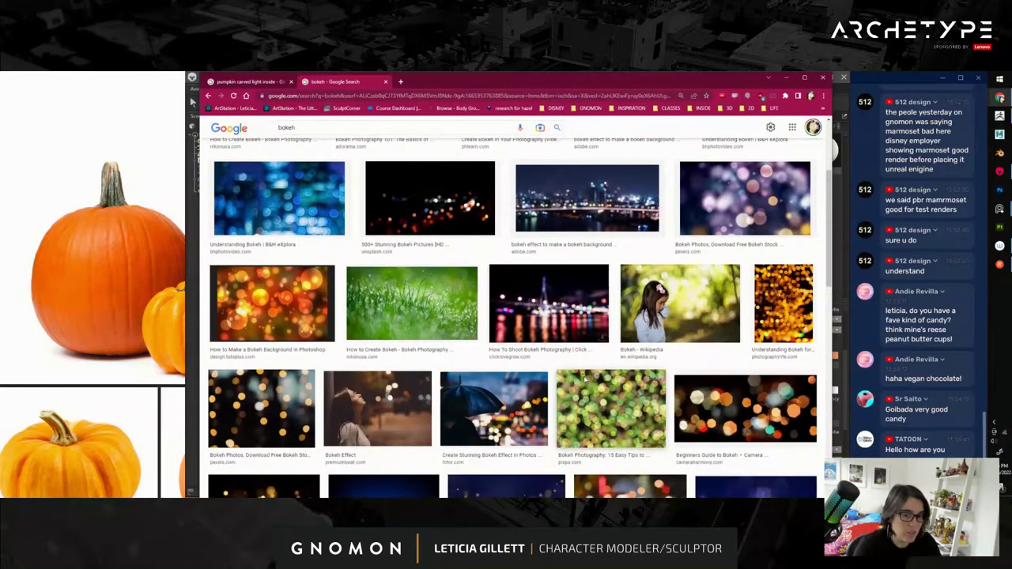
{"action": "scroll", "coordinate": [583, 381], "scroll_direction": "down", "scroll_amount": 2}
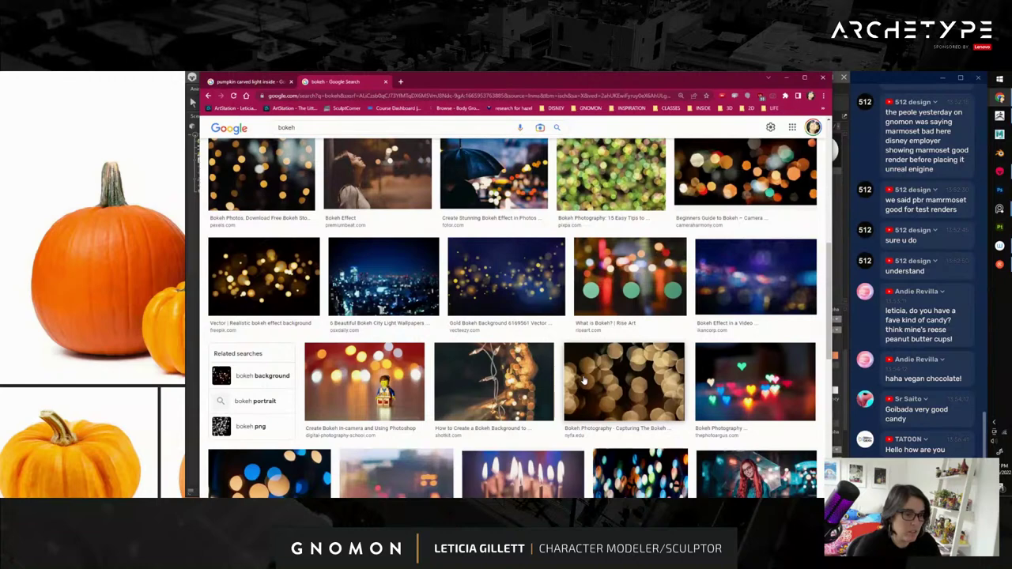
- Examine the bokeh image results and preview the dark "Colorful Bokeh Lights Of Night City" photo
{"action": "scroll", "coordinate": [584, 382], "scroll_direction": "down", "scroll_amount": 5}
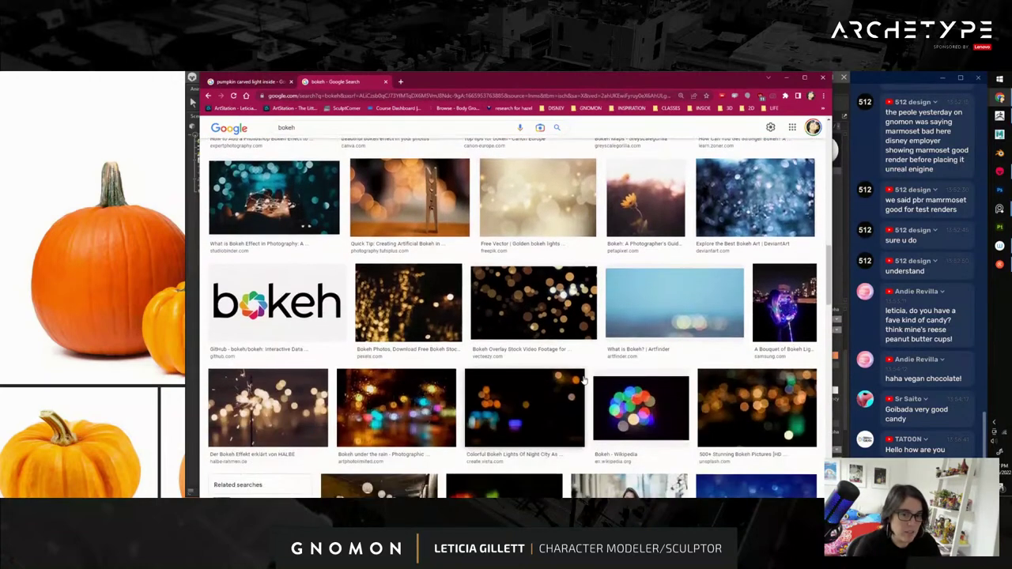
{"action": "scroll", "coordinate": [583, 382], "scroll_direction": "down", "scroll_amount": 1}
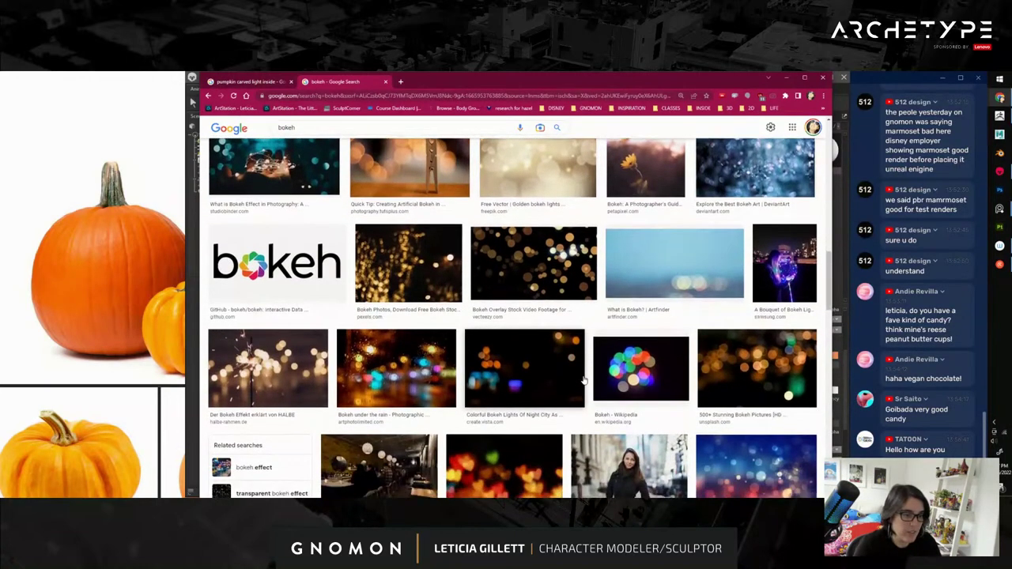
{"action": "left_click", "coordinate": [521, 367]}
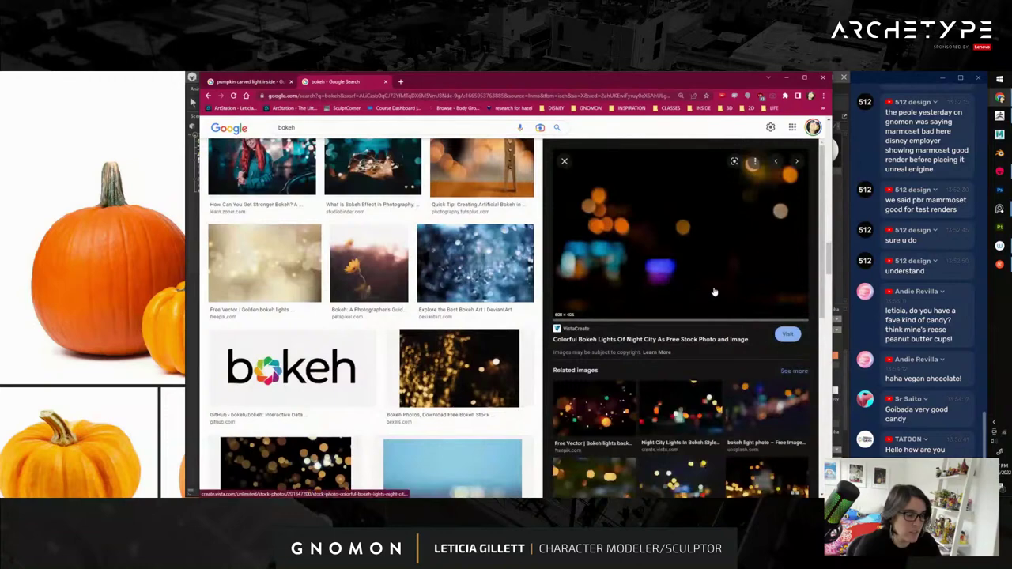
{"action": "scroll", "coordinate": [515, 261], "scroll_direction": "up", "scroll_amount": 3}
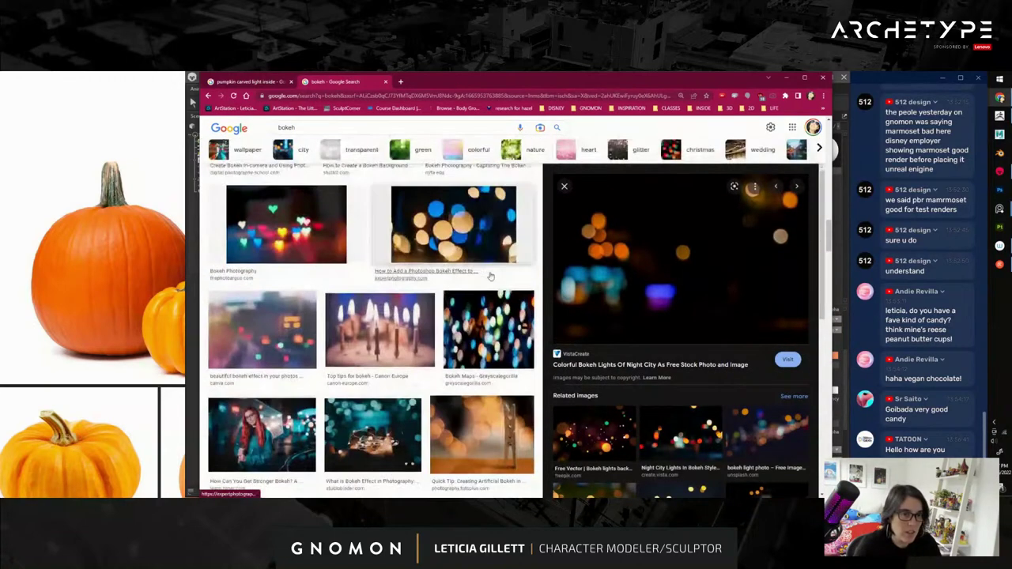
{"action": "scroll", "coordinate": [497, 267], "scroll_direction": "up", "scroll_amount": 10}
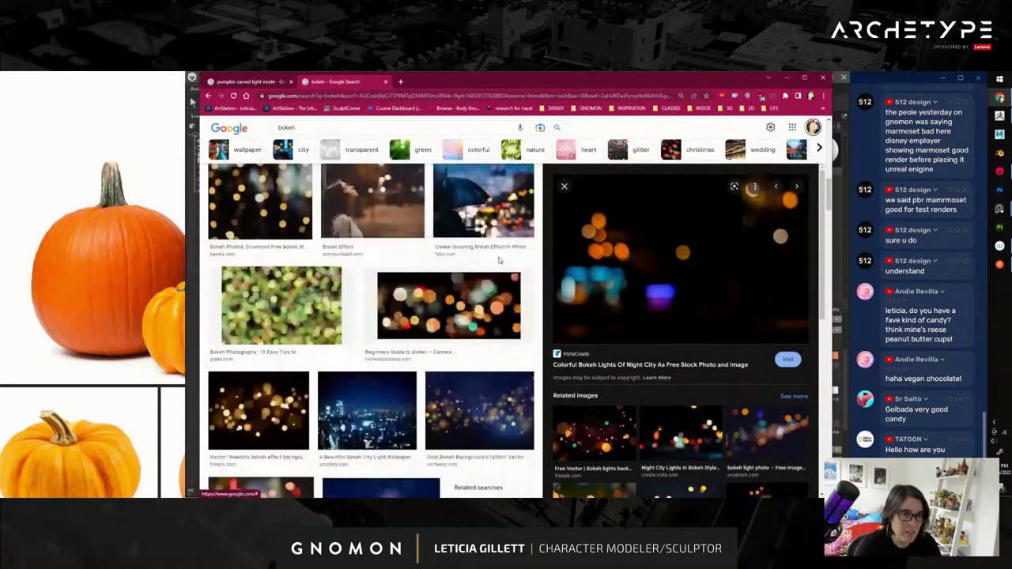
- Filter the bokeh image results to the Large size
{"action": "left_click", "coordinate": [561, 166]}
{"action": "left_click", "coordinate": [282, 181]}
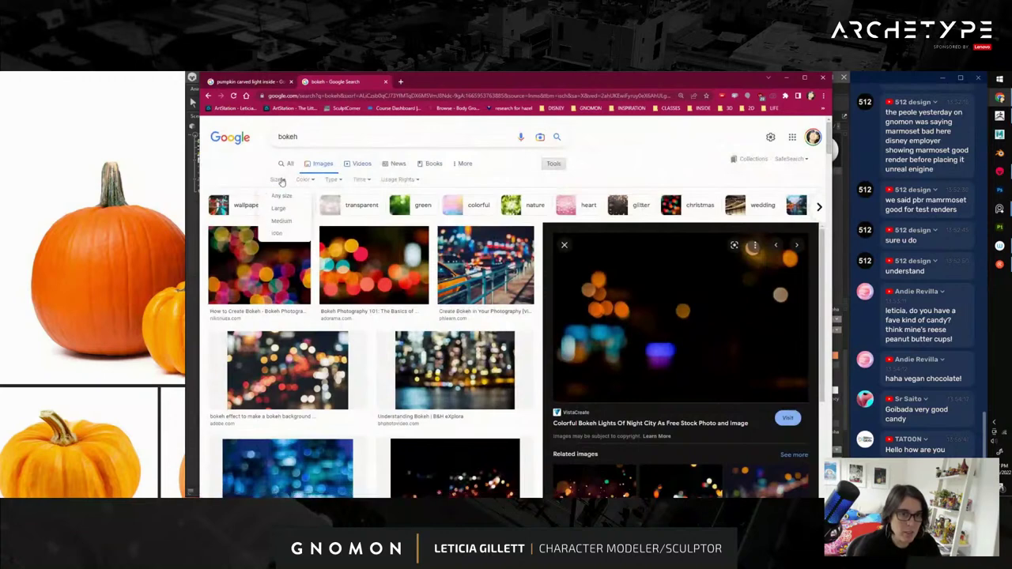
{"action": "left_click", "coordinate": [283, 209]}
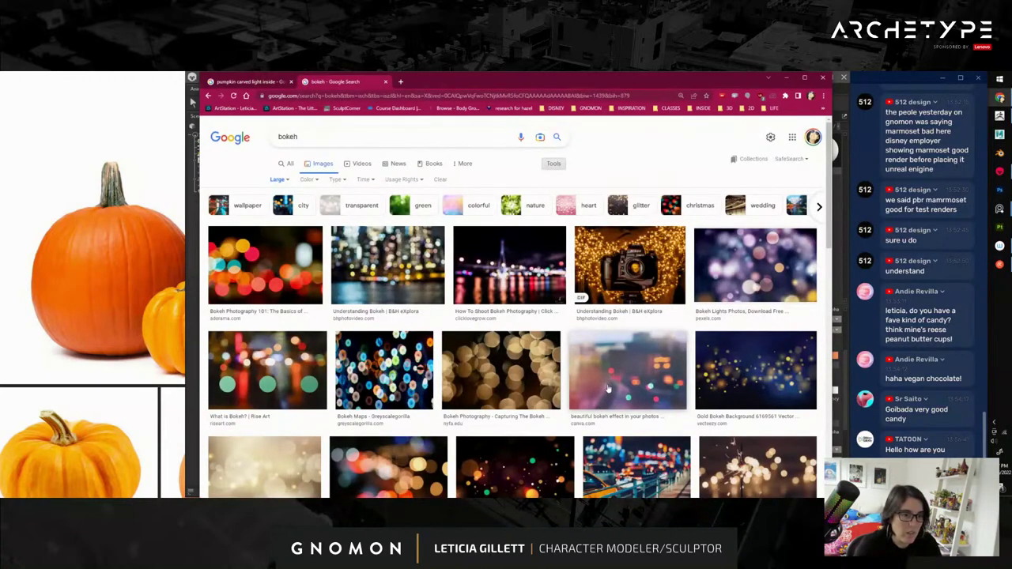
- Examine the large bokeh images for a dark night background with warm blurred lights
{"action": "scroll", "coordinate": [610, 394], "scroll_direction": "down", "scroll_amount": 3}
{"action": "scroll", "coordinate": [608, 389], "scroll_direction": "down", "scroll_amount": 3}
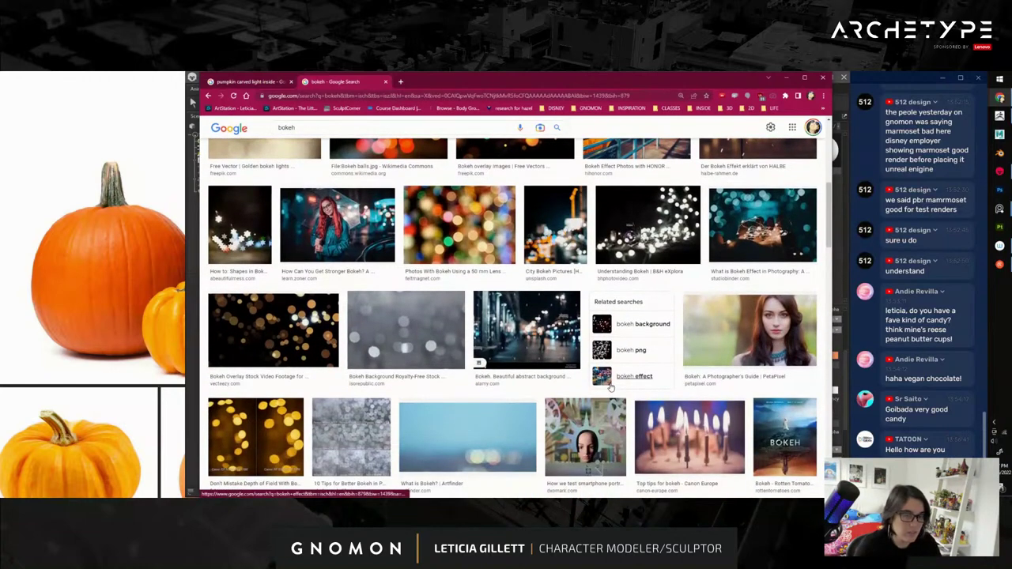
{"action": "scroll", "coordinate": [610, 383], "scroll_direction": "down", "scroll_amount": 5}
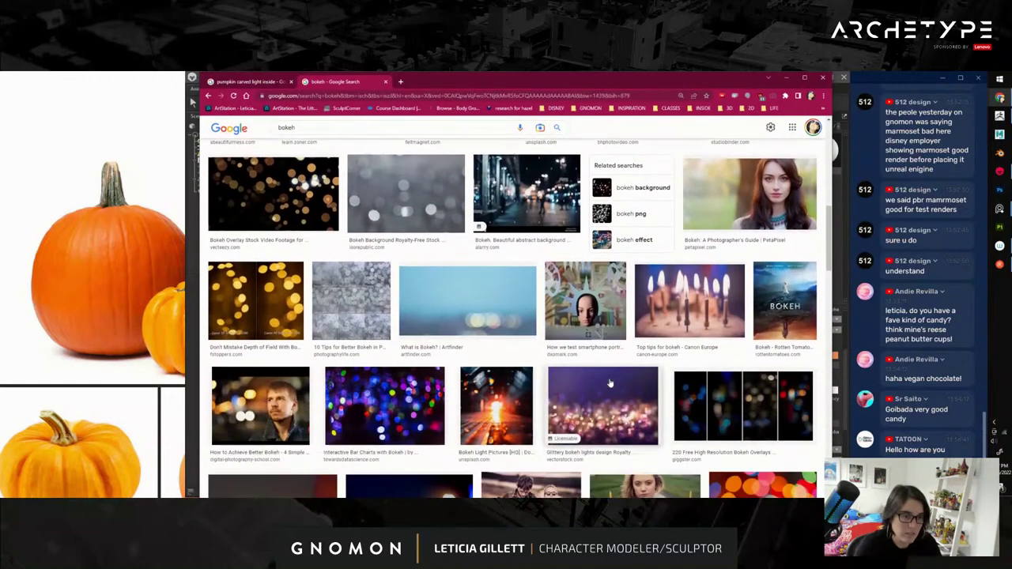
{"action": "scroll", "coordinate": [609, 383], "scroll_direction": "down", "scroll_amount": 2}
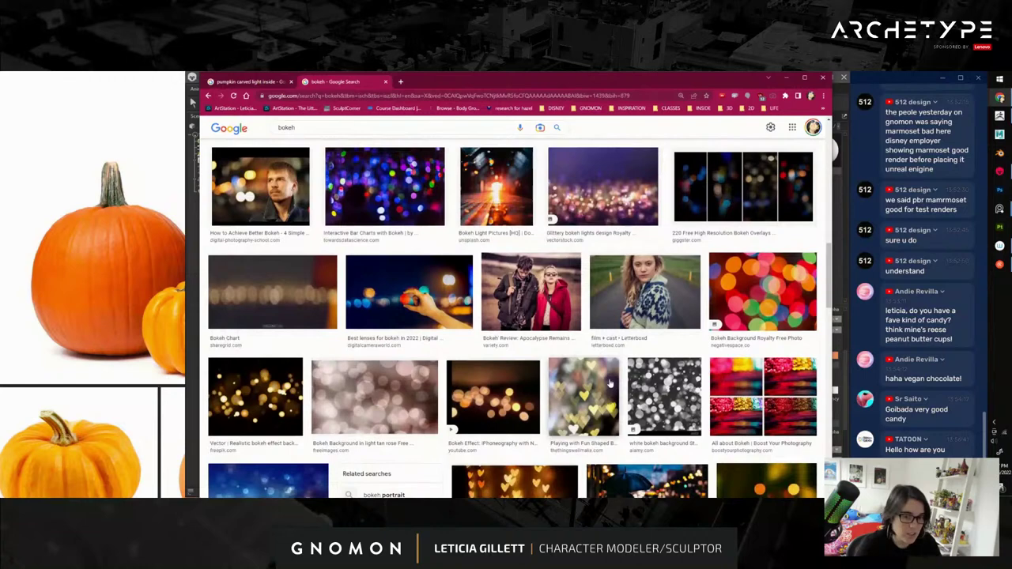
{"action": "scroll", "coordinate": [610, 383], "scroll_direction": "down", "scroll_amount": 4}
{"action": "scroll", "coordinate": [610, 383], "scroll_direction": "down", "scroll_amount": 2}
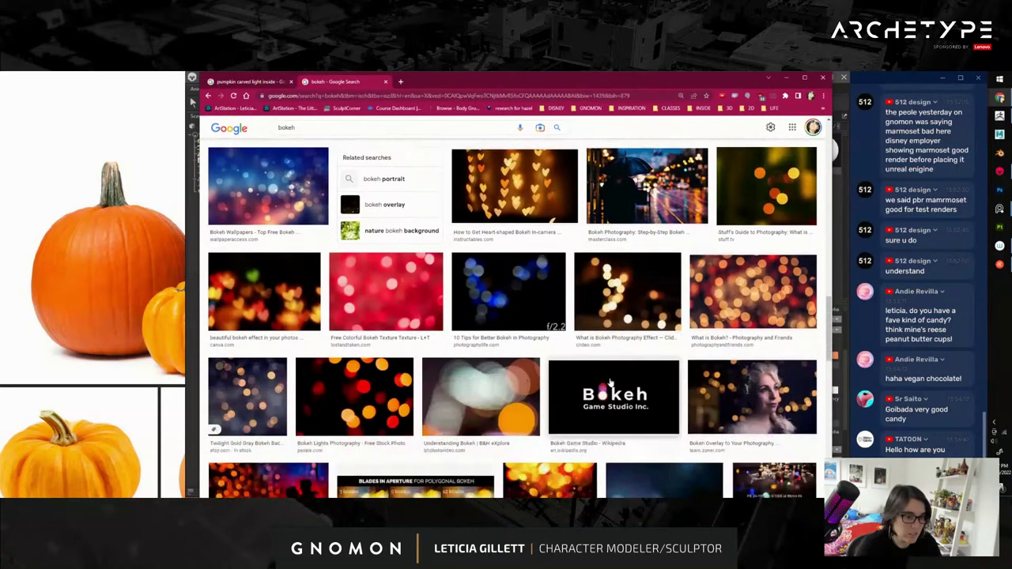
{"action": "scroll", "coordinate": [610, 383], "scroll_direction": "down", "scroll_amount": 3}
{"action": "scroll", "coordinate": [609, 383], "scroll_direction": "down", "scroll_amount": 2}
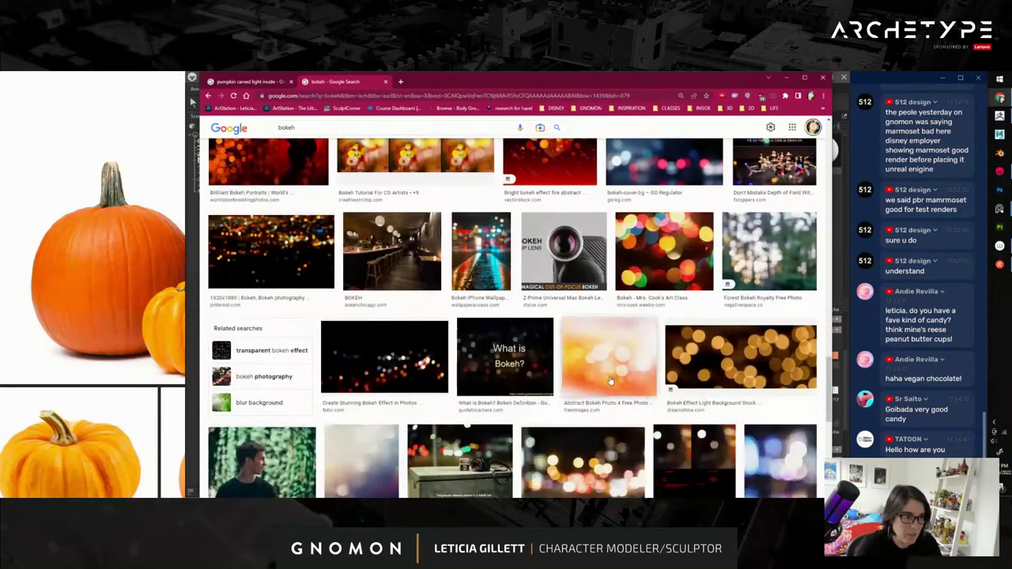
{"action": "scroll", "coordinate": [610, 380], "scroll_direction": "up", "scroll_amount": 4}
{"action": "scroll", "coordinate": [613, 379], "scroll_direction": "down", "scroll_amount": 5}
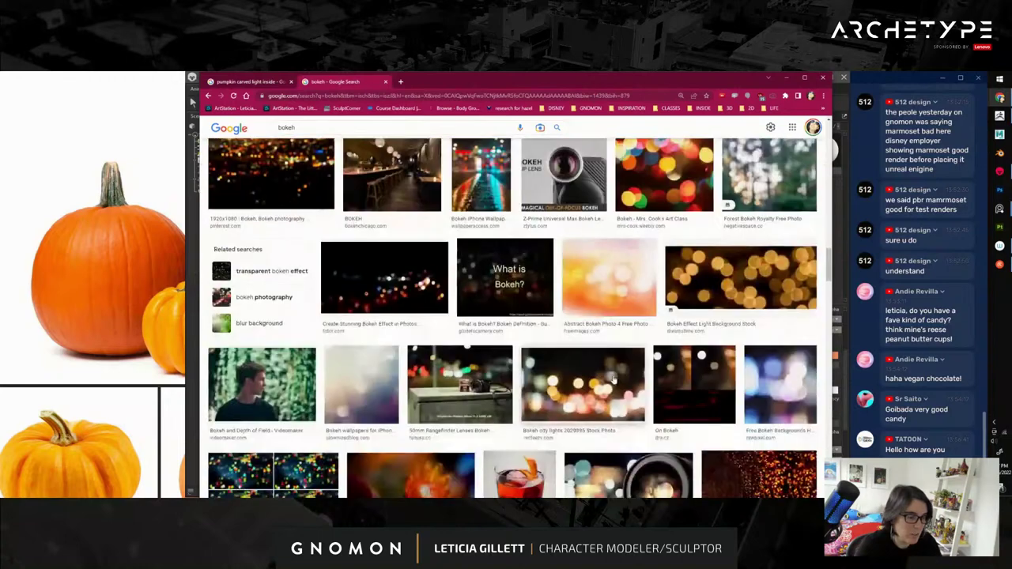
{"action": "scroll", "coordinate": [613, 381], "scroll_direction": "down", "scroll_amount": 3}
{"action": "scroll", "coordinate": [606, 369], "scroll_direction": "down", "scroll_amount": 3}
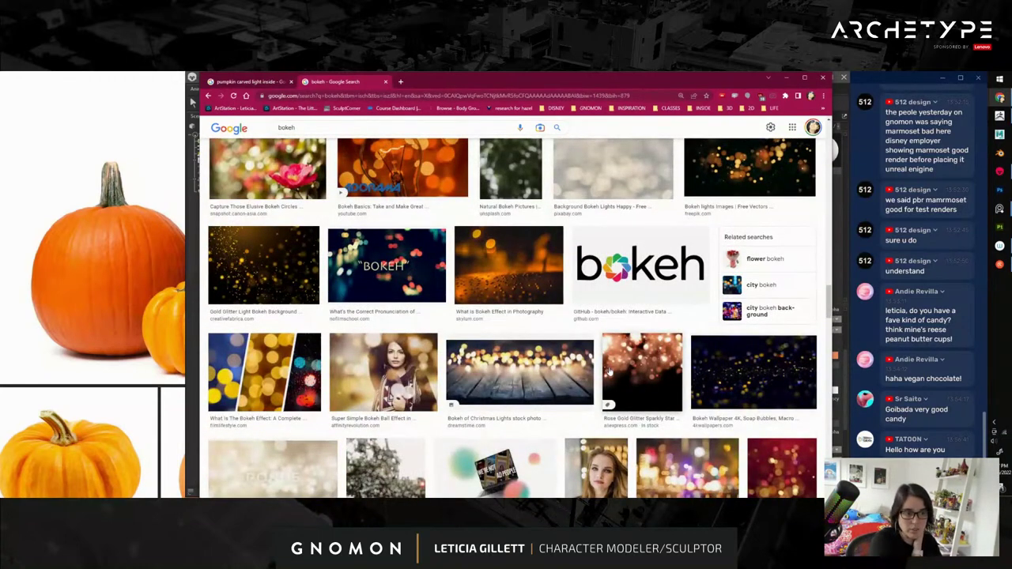
{"action": "scroll", "coordinate": [612, 373], "scroll_direction": "up", "scroll_amount": 3}
{"action": "scroll", "coordinate": [613, 378], "scroll_direction": "down", "scroll_amount": 7}
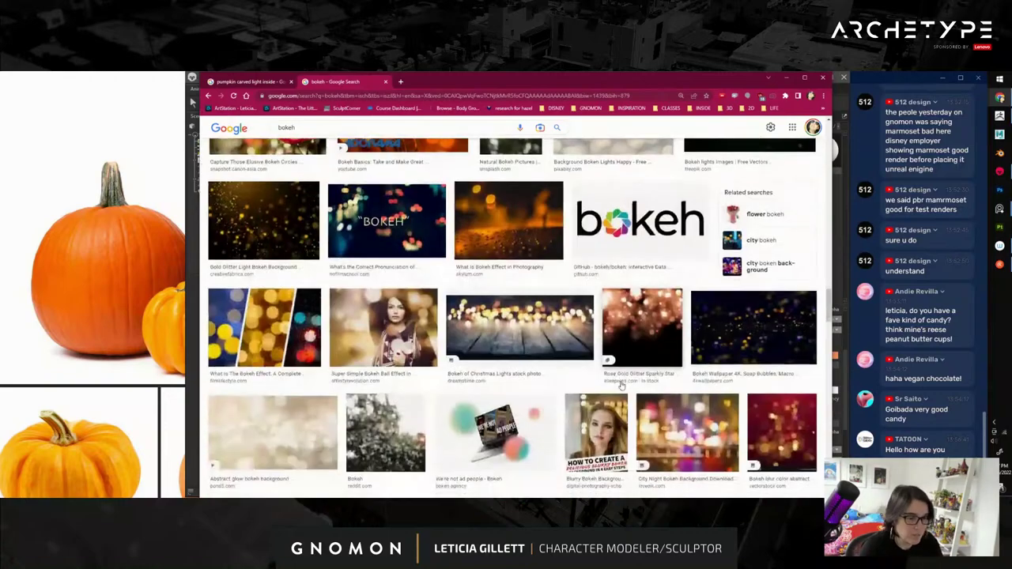
{"action": "scroll", "coordinate": [615, 379], "scroll_direction": "down", "scroll_amount": 4}
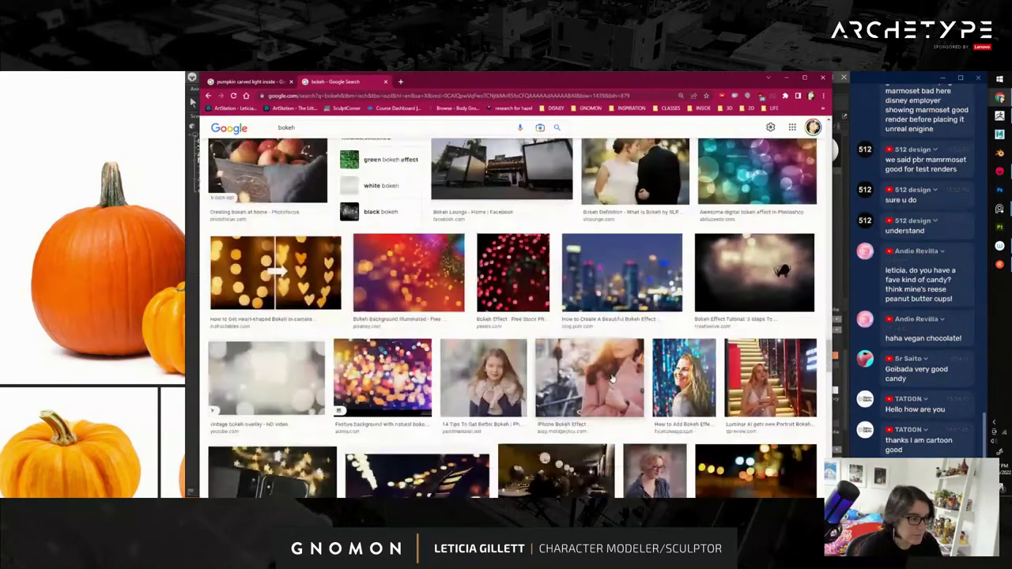
{"action": "scroll", "coordinate": [609, 378], "scroll_direction": "up", "scroll_amount": 3}
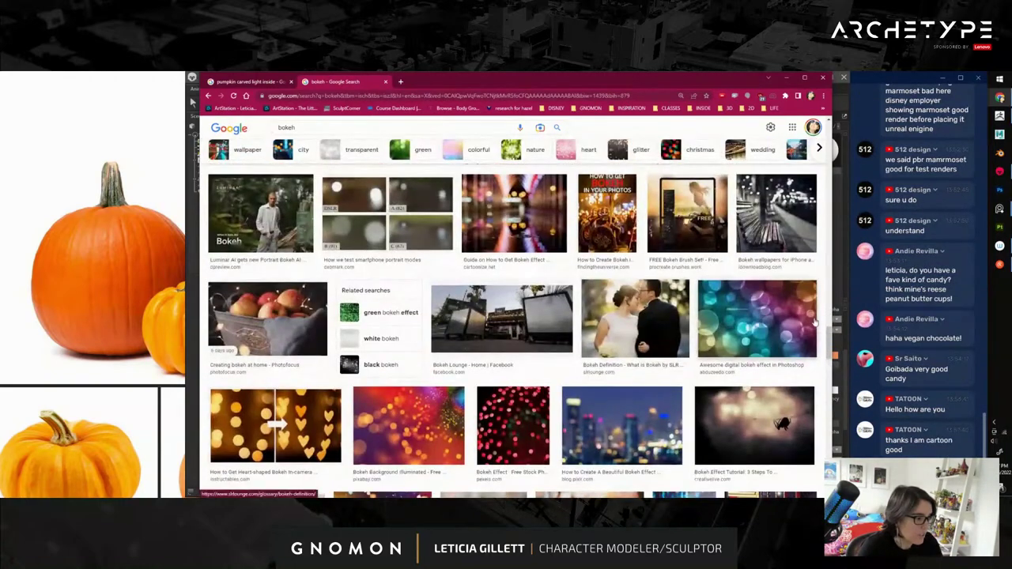
- Review the large bokeh results again from the beginning and preview the Bokeh City Wallpapers street image with warm lights
{"action": "left_click_drag", "start_coordinate": [828, 329], "coordinate": [826, 132]}
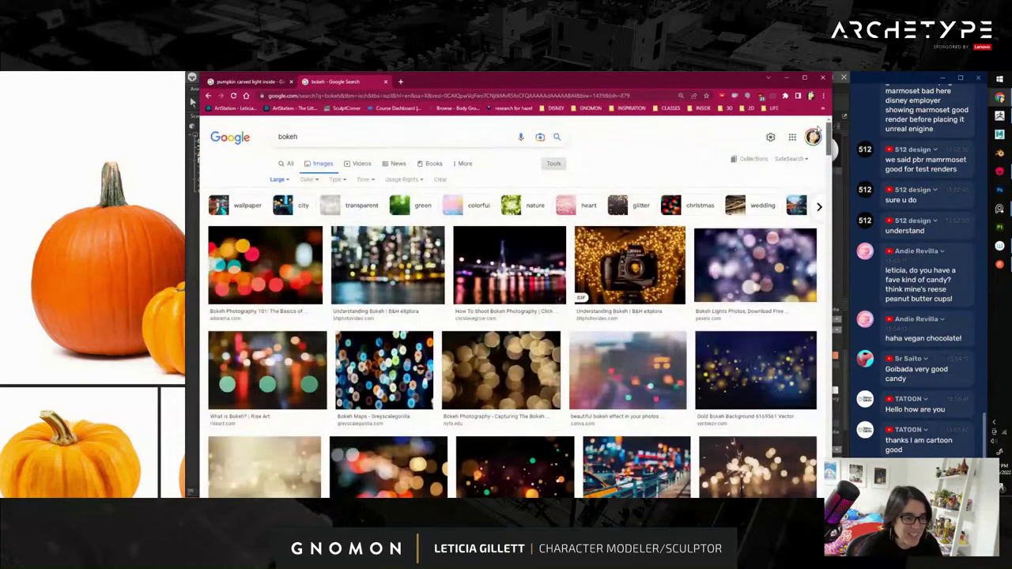
{"action": "scroll", "coordinate": [820, 138], "scroll_direction": "down", "scroll_amount": 3}
{"action": "scroll", "coordinate": [819, 143], "scroll_direction": "down", "scroll_amount": 5}
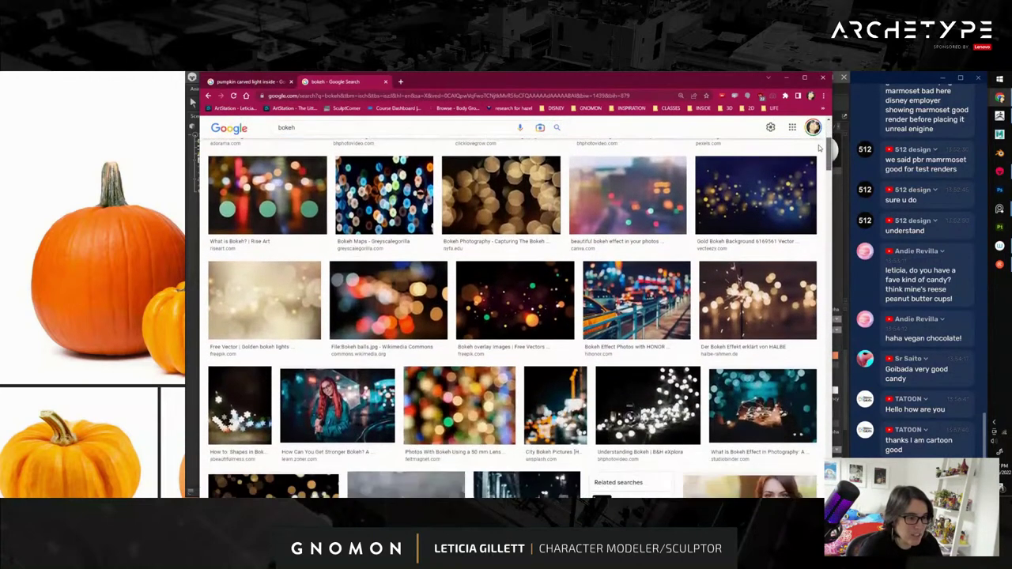
{"action": "scroll", "coordinate": [819, 161], "scroll_direction": "down", "scroll_amount": 2}
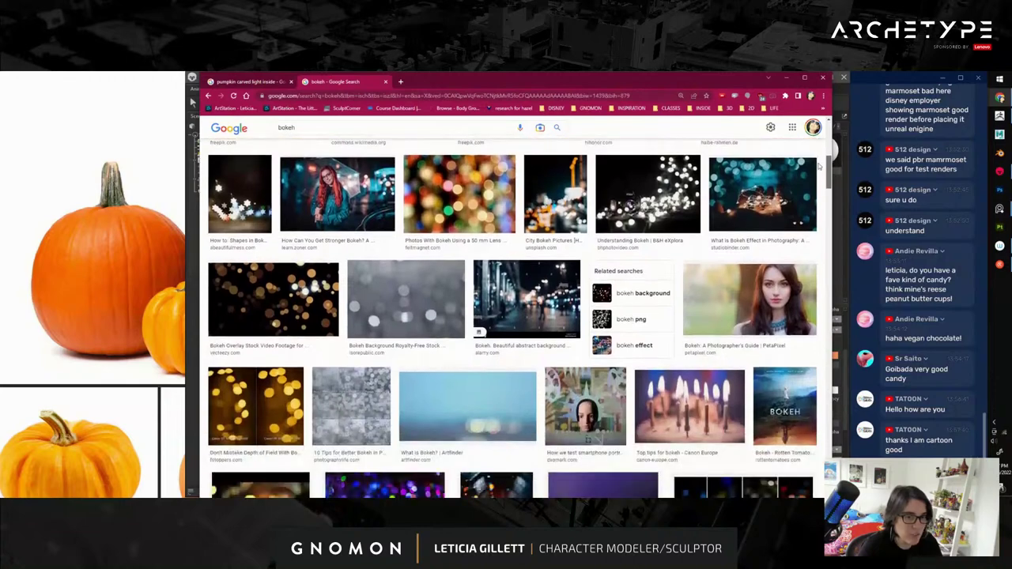
{"action": "left_click_drag", "start_coordinate": [819, 165], "coordinate": [829, 364]}
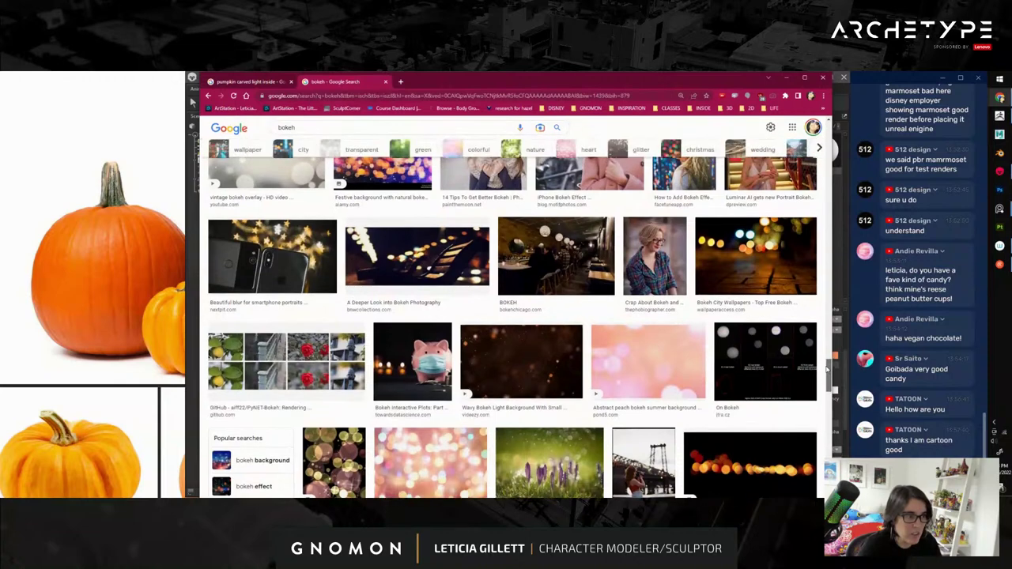
{"action": "left_click", "coordinate": [755, 250]}
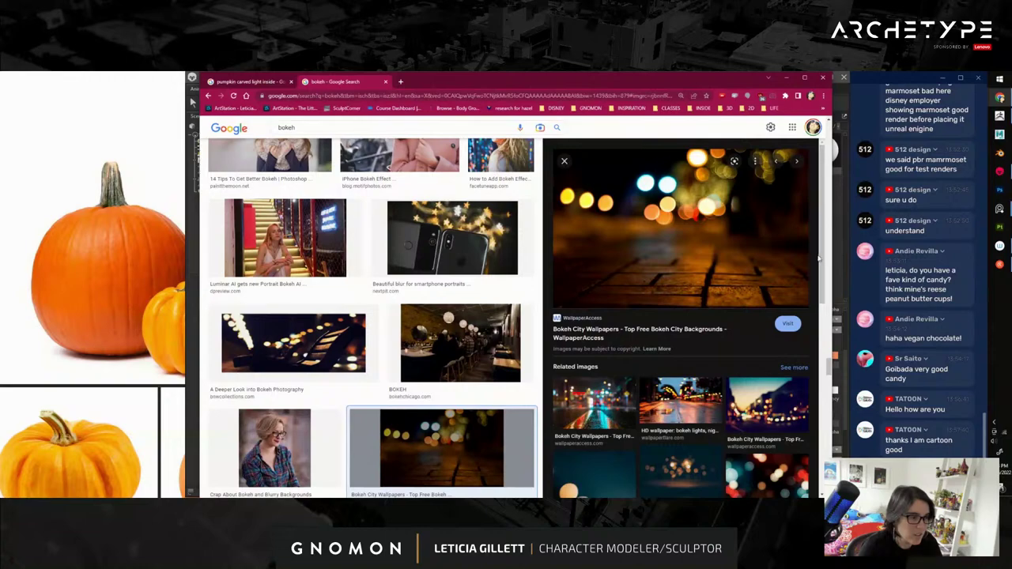
{"action": "scroll", "coordinate": [457, 362], "scroll_direction": "down", "scroll_amount": 10}
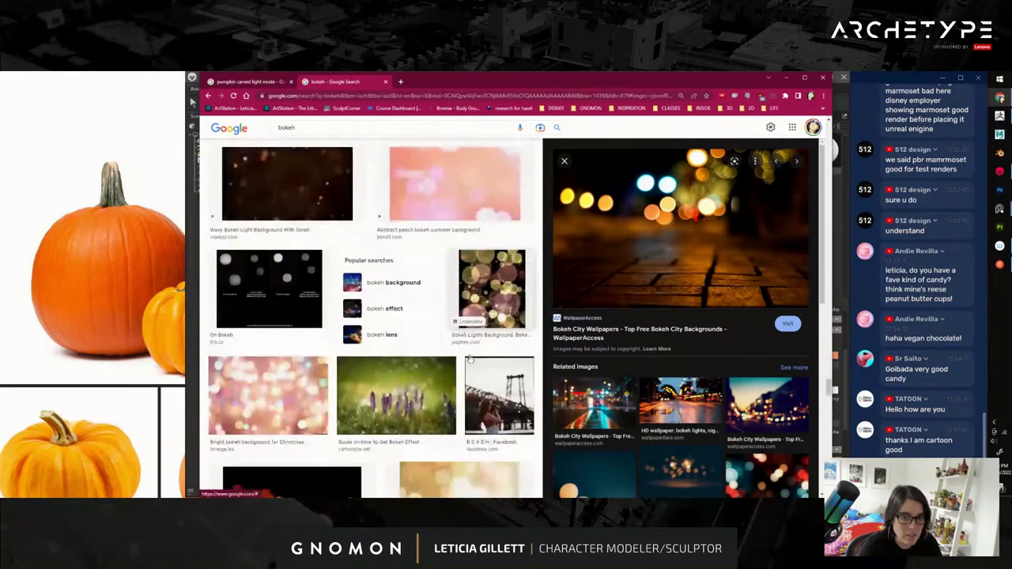
{"action": "scroll", "coordinate": [469, 359], "scroll_direction": "down", "scroll_amount": 5}
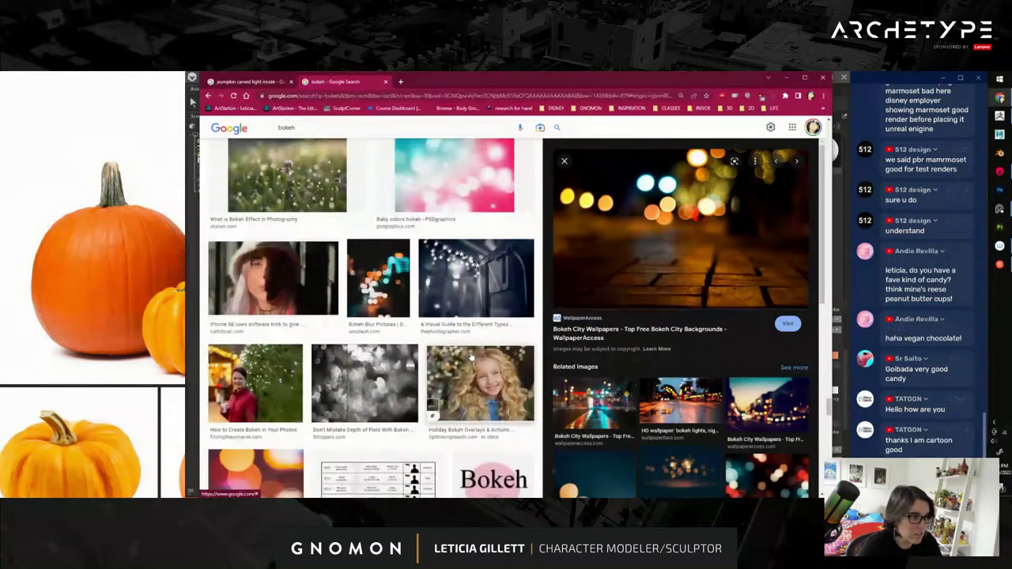
{"action": "scroll", "coordinate": [471, 356], "scroll_direction": "up", "scroll_amount": 10}
- Switch back to Marmoset Toolbag and set the Sky's backdrop mode to Color with a very dark blue-grey
{"action": "left_click", "coordinate": [787, 77]}
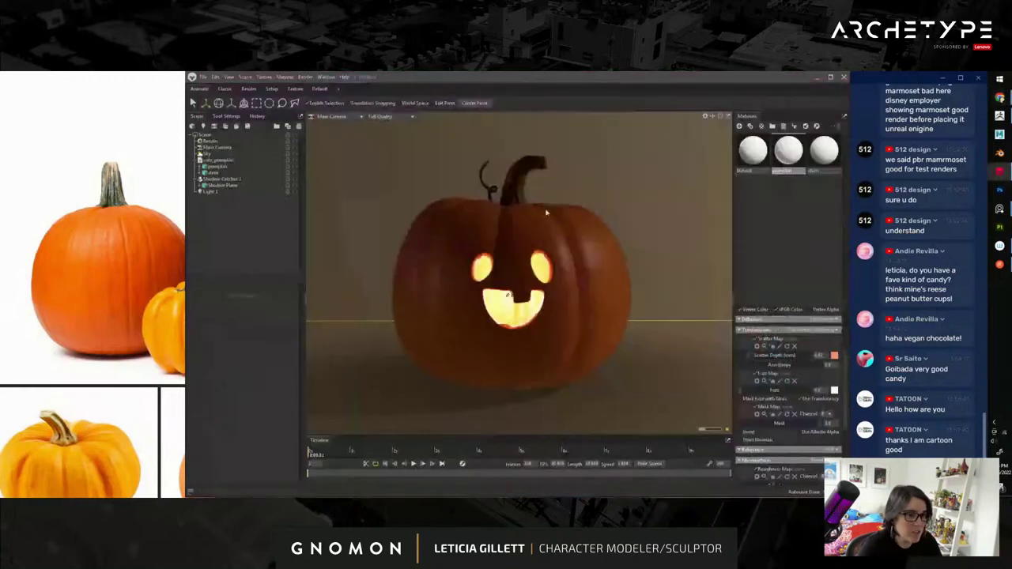
{"action": "left_click", "coordinate": [229, 153]}
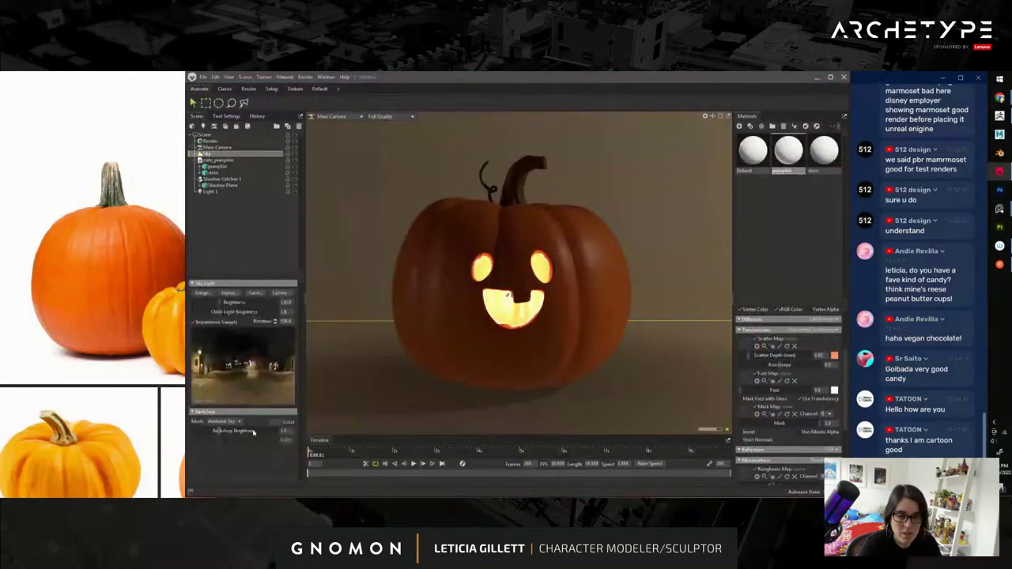
{"action": "left_click", "coordinate": [225, 421]}
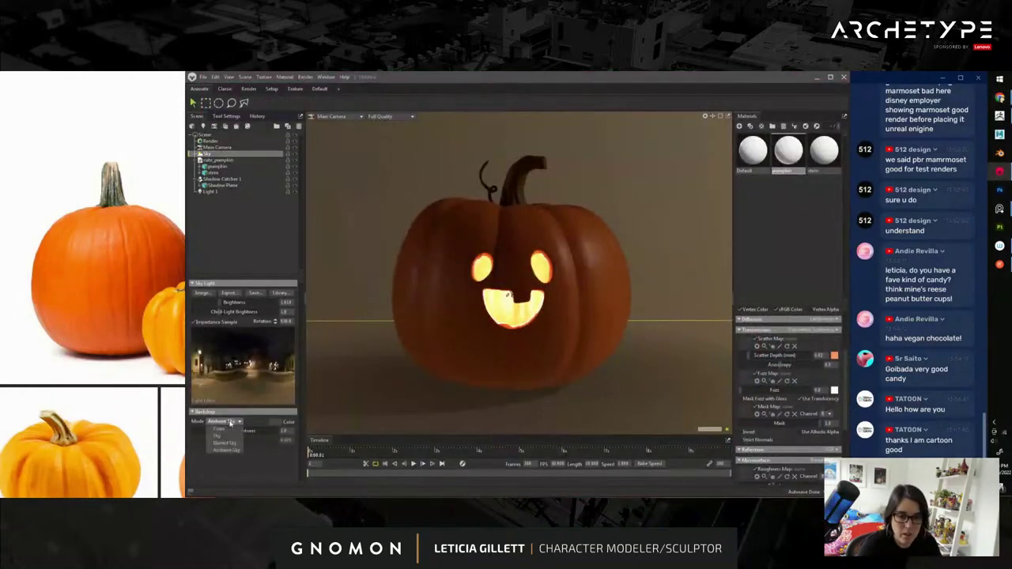
{"action": "left_click", "coordinate": [228, 430]}
{"action": "left_click", "coordinate": [275, 423]}
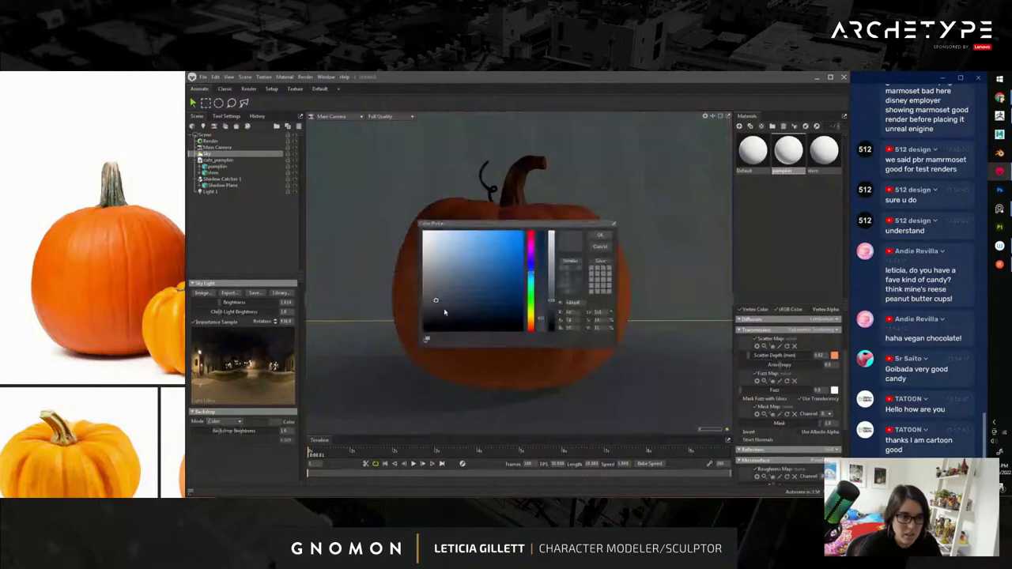
{"action": "left_click_drag", "start_coordinate": [434, 310], "coordinate": [443, 321]}
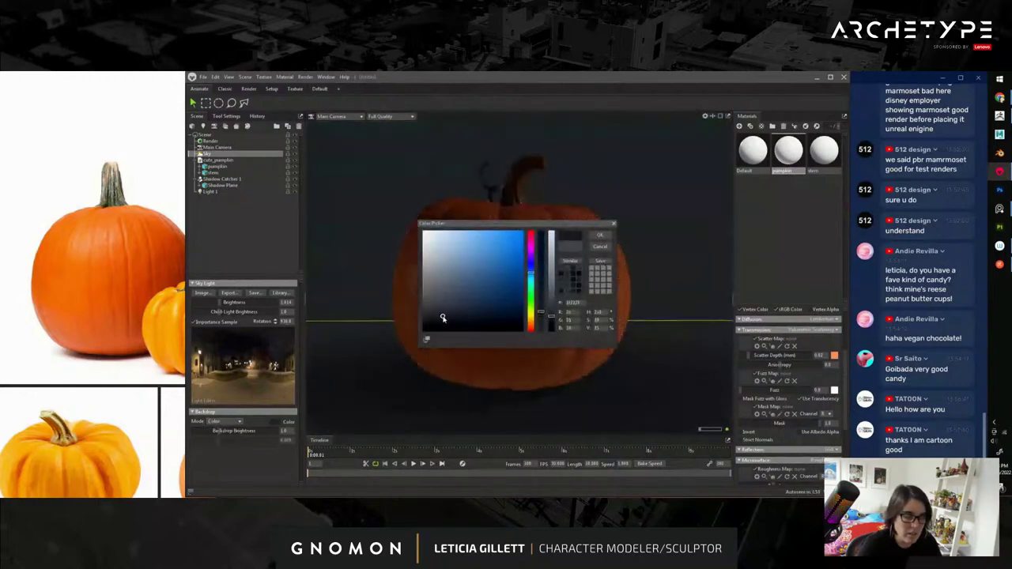
{"action": "left_click", "coordinate": [601, 235]}
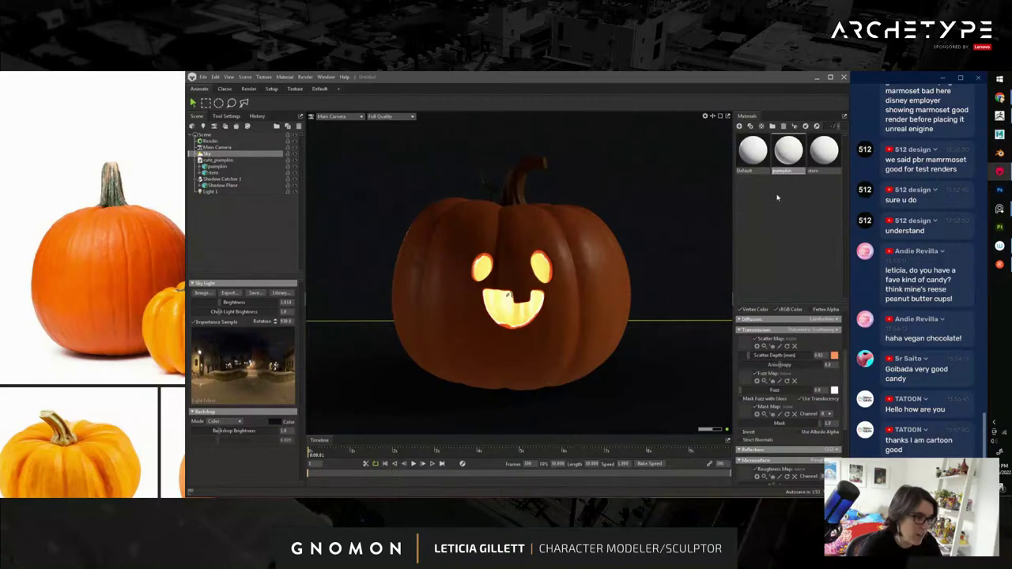
- Select the pumpkin mesh and set its material's scatter depth to about 0.04
{"action": "left_click", "coordinate": [608, 248]}
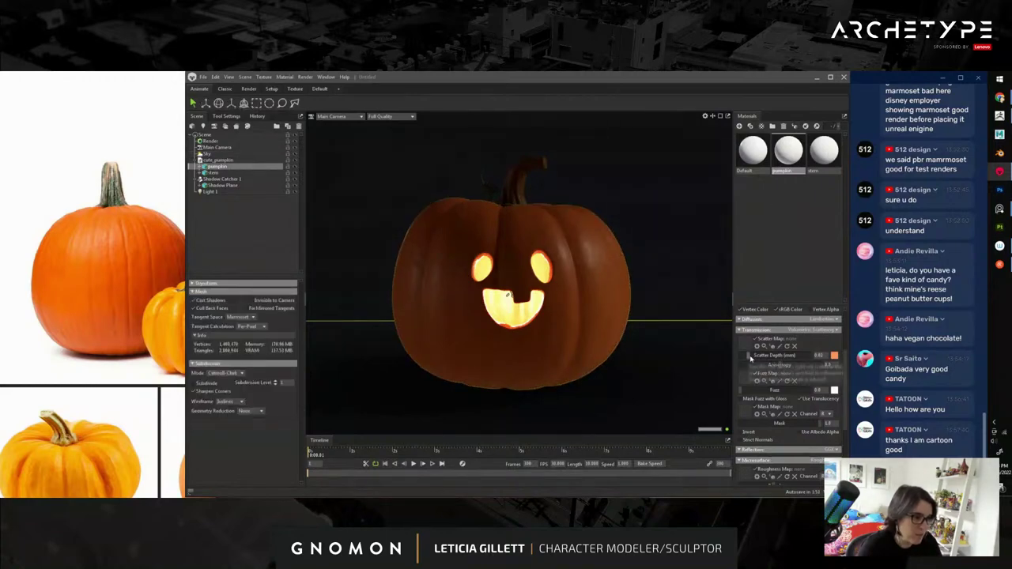
{"action": "left_click_drag", "start_coordinate": [752, 355], "coordinate": [751, 355]}
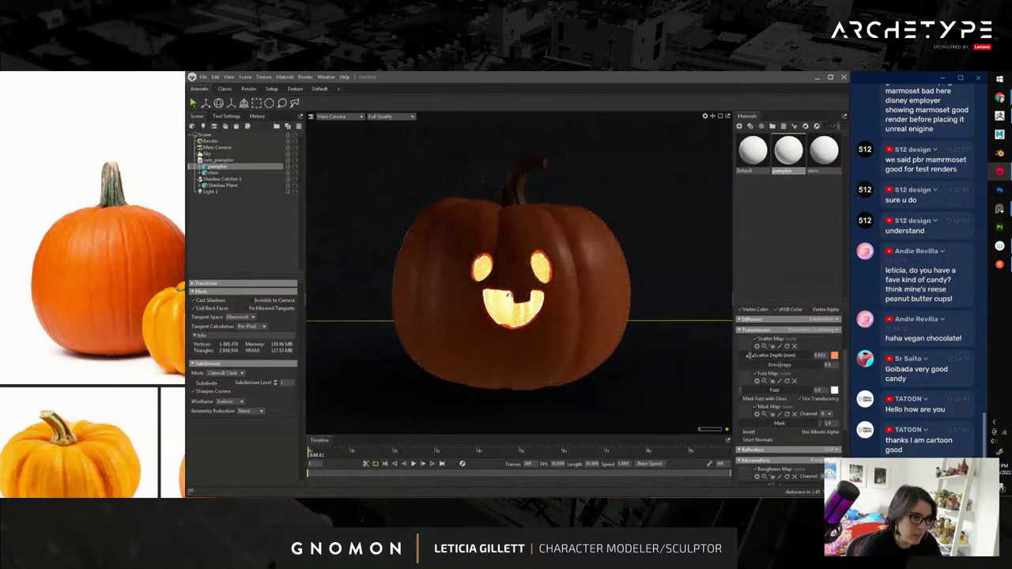
- Add a directional light to the pumpkin scene
{"action": "right_click_drag", "start_coordinate": [609, 389], "coordinate": [511, 277], "text": "alt"}
{"action": "left_click_drag", "start_coordinate": [510, 277], "coordinate": [507, 387], "text": "alt"}
{"action": "left_click_drag", "start_coordinate": [513, 252], "coordinate": [463, 251]}
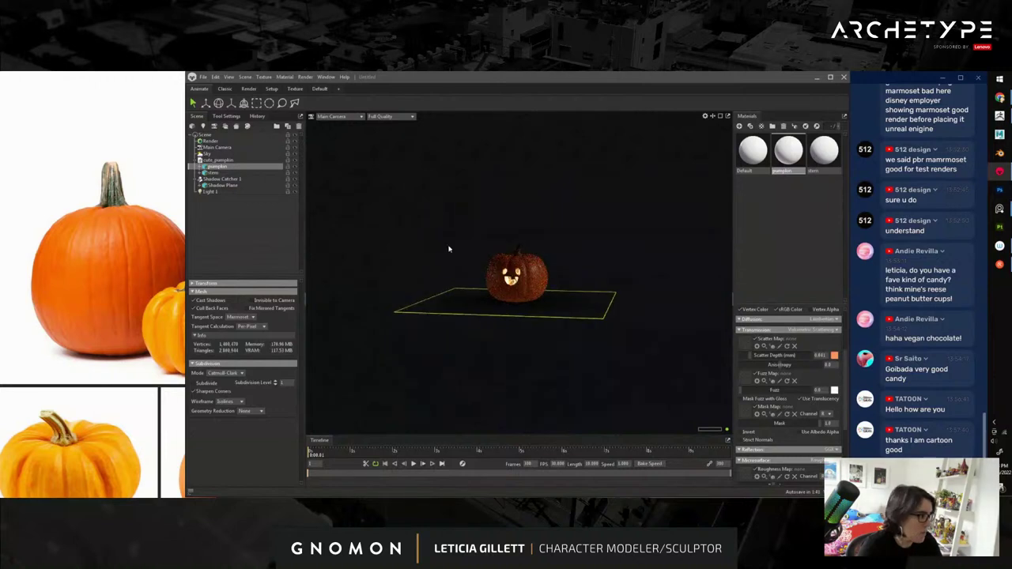
{"action": "right_click_drag", "start_coordinate": [463, 250], "coordinate": [533, 296], "text": "alt"}
{"action": "left_click_drag", "start_coordinate": [533, 296], "coordinate": [567, 343], "text": "alt"}
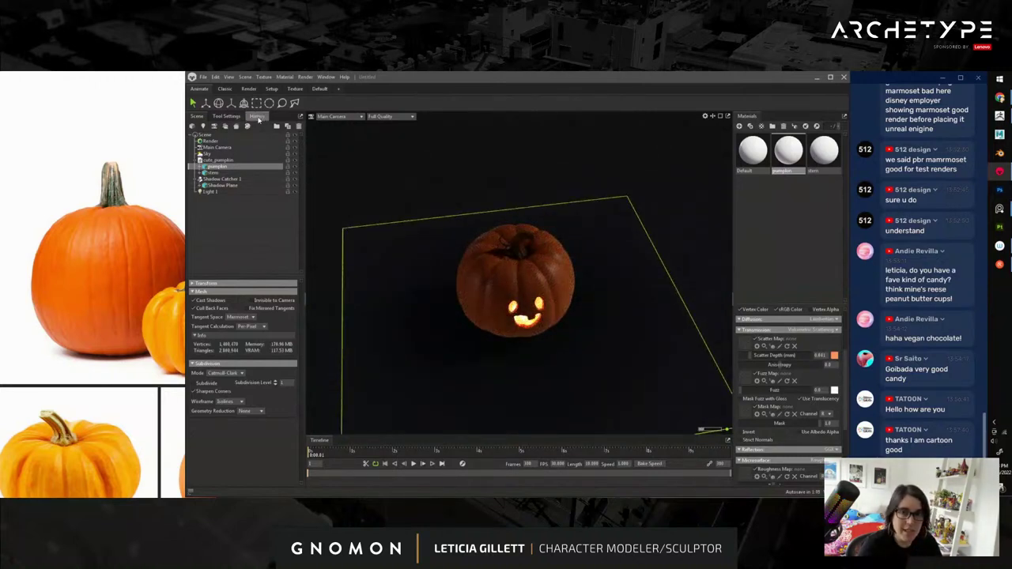
{"action": "left_click", "coordinate": [246, 77]}
{"action": "mouse_move", "coordinate": [256, 87]}
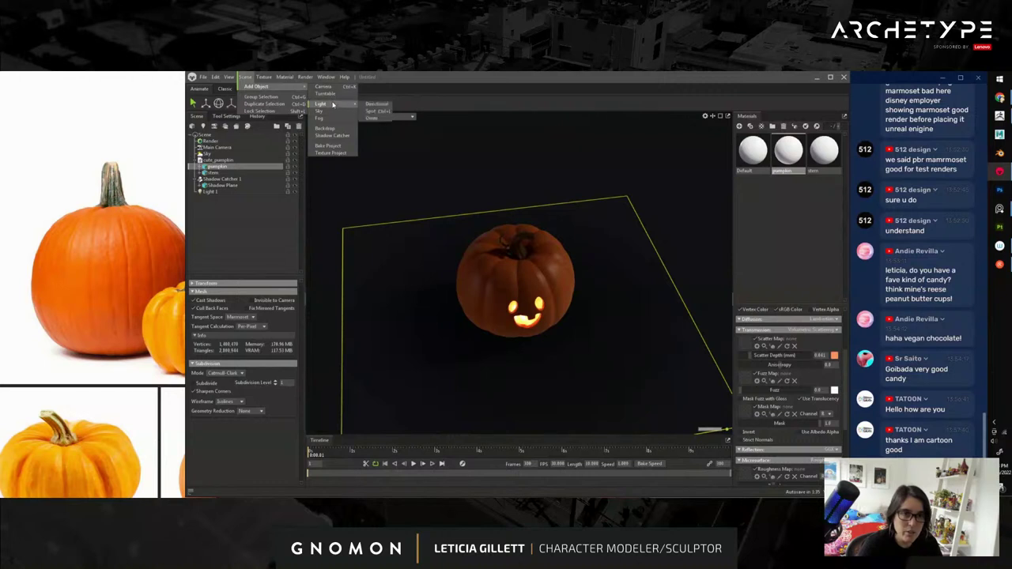
{"action": "mouse_move", "coordinate": [358, 105]}
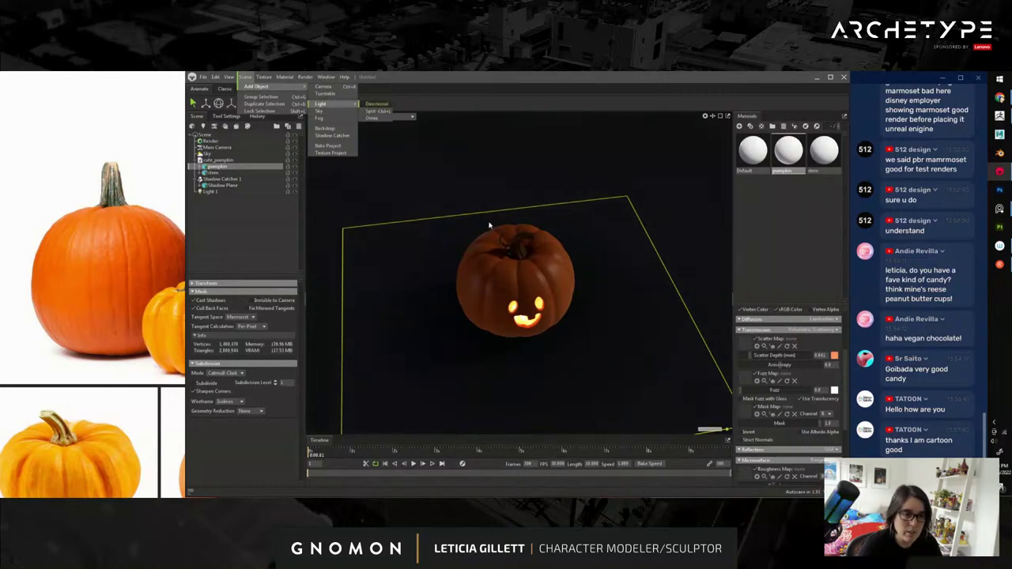
{"action": "right_click_drag", "start_coordinate": [580, 333], "coordinate": [553, 330], "text": "alt"}
{"action": "left_click_drag", "start_coordinate": [554, 330], "coordinate": [540, 303], "text": "alt"}
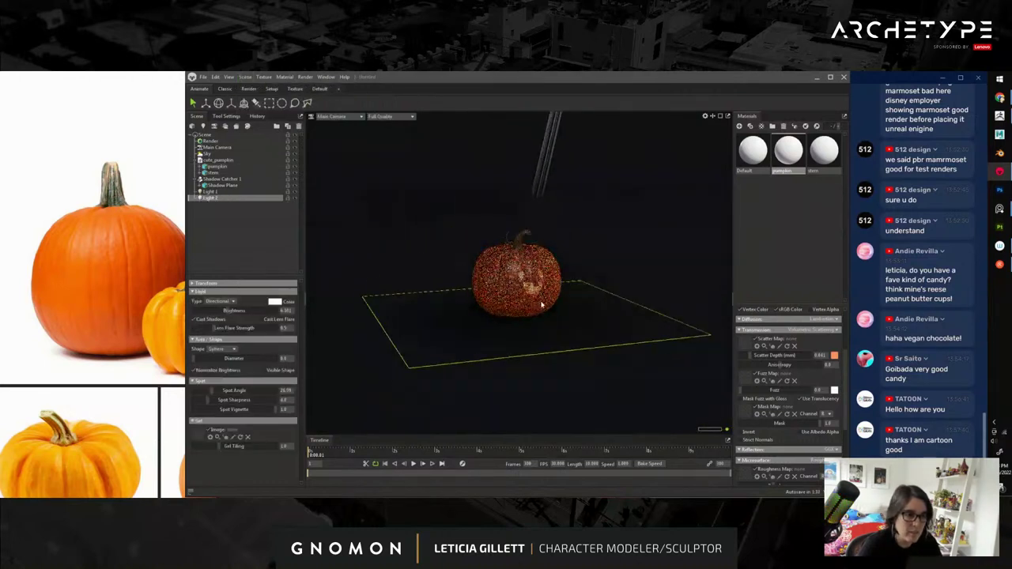
- Rotate the new directional light so it strikes the pumpkin at a diagonal angle
{"action": "right_click_drag", "start_coordinate": [537, 277], "coordinate": [539, 331], "text": "alt"}
{"action": "left_click_drag", "start_coordinate": [563, 273], "coordinate": [581, 286], "text": "alt"}
{"action": "key", "text": "e"}
{"action": "key", "text": "w"}
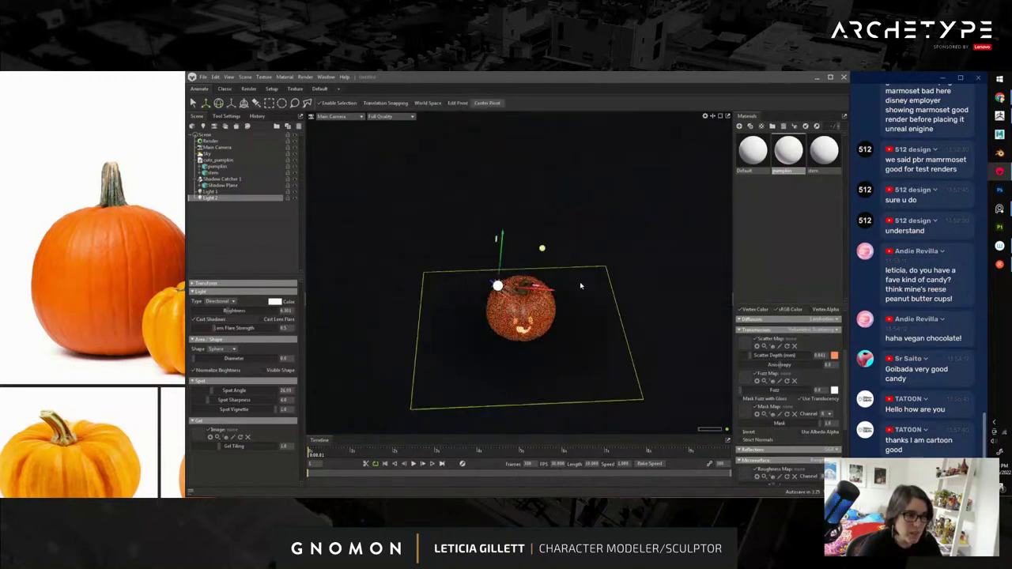
{"action": "key", "text": "e"}
{"action": "left_click", "coordinate": [419, 104]}
{"action": "left_click_drag", "start_coordinate": [522, 300], "coordinate": [594, 250]}
{"action": "key", "text": "w"}
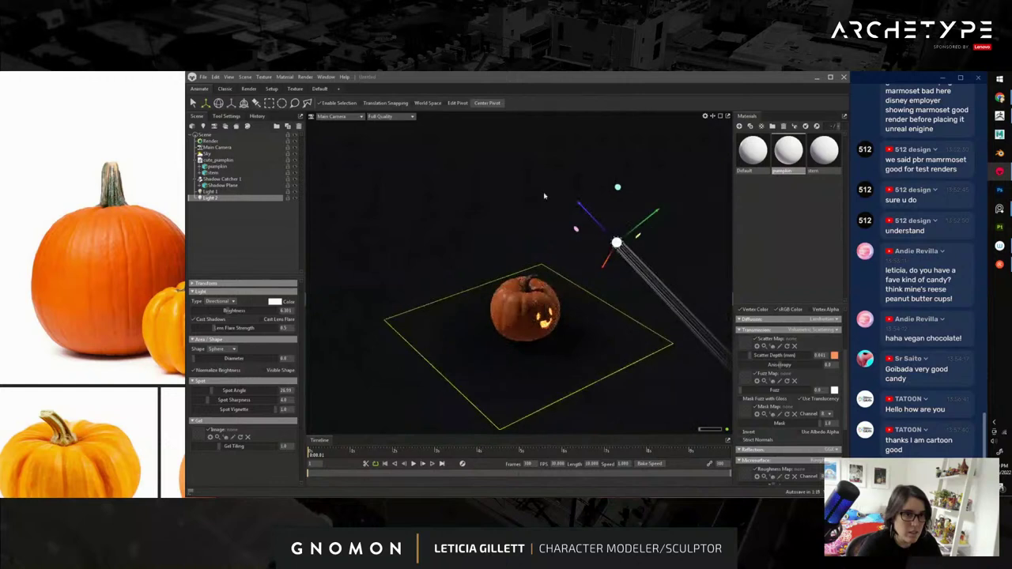
- Turn on World Space for the directional light's transform, adjust its placement, and frame the pumpkin's carved face
{"action": "left_click", "coordinate": [413, 102]}
{"action": "left_click_drag", "start_coordinate": [669, 264], "coordinate": [564, 304]}
{"action": "middle_click_drag", "start_coordinate": [565, 305], "coordinate": [549, 266]}
{"action": "right_click_drag", "start_coordinate": [548, 266], "coordinate": [561, 288]}
{"action": "middle_click_drag", "start_coordinate": [561, 288], "coordinate": [562, 283]}
{"action": "right_click_drag", "start_coordinate": [562, 283], "coordinate": [568, 297]}
{"action": "middle_click_drag", "start_coordinate": [522, 308], "coordinate": [531, 295]}
{"action": "left_click_drag", "start_coordinate": [530, 295], "coordinate": [531, 288]}
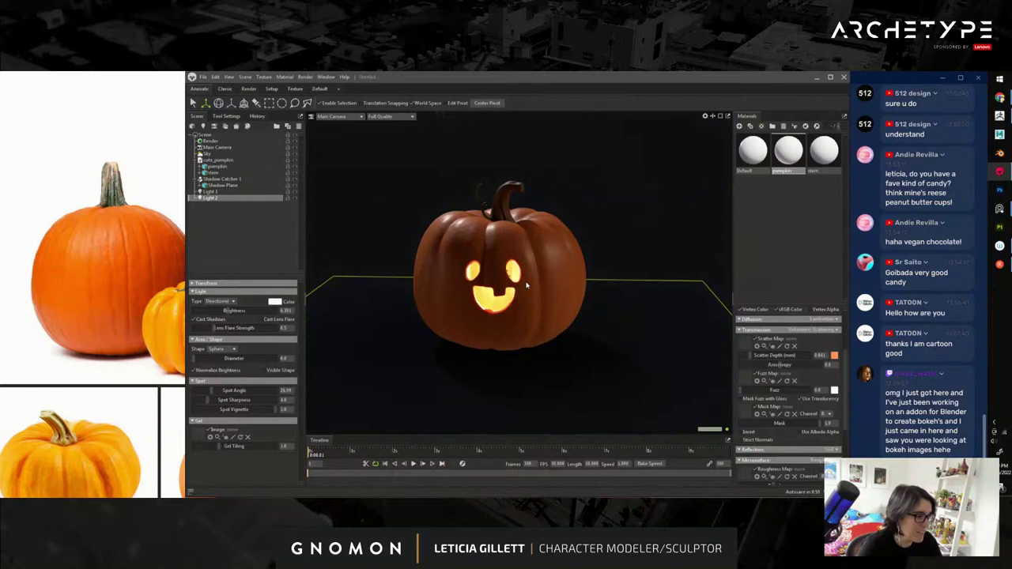
- Tilt the directional Light 2 above the pumpkin to change the angle at which its beam hits the model
{"action": "right_click_drag", "start_coordinate": [543, 291], "coordinate": [517, 226]}
{"action": "middle_click_drag", "start_coordinate": [518, 226], "coordinate": [520, 287]}
{"action": "right_click_drag", "start_coordinate": [520, 286], "coordinate": [488, 265]}
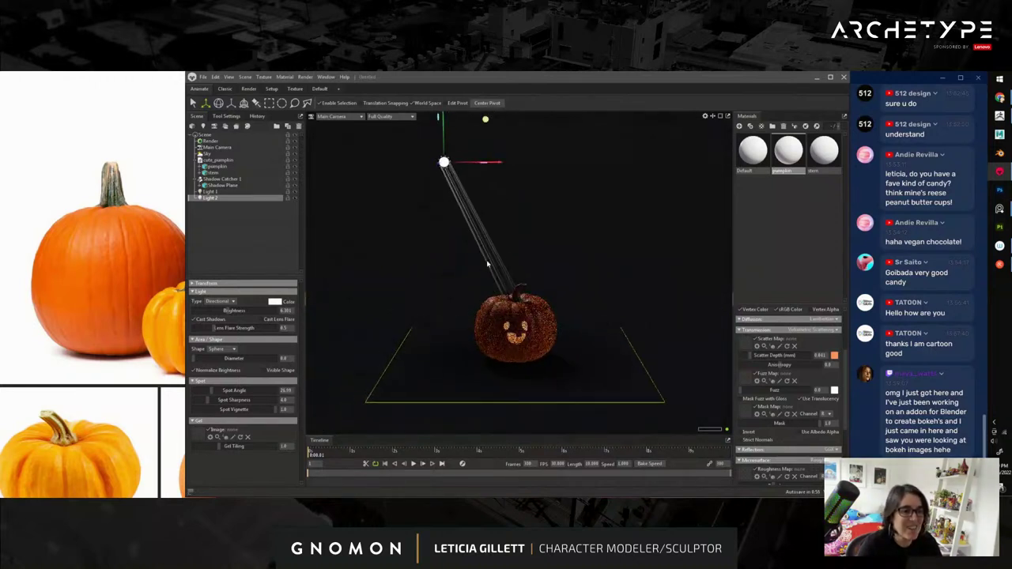
{"action": "middle_click_drag", "start_coordinate": [488, 264], "coordinate": [486, 302]}
{"action": "key", "text": "e"}
{"action": "left_click", "coordinate": [451, 188]}
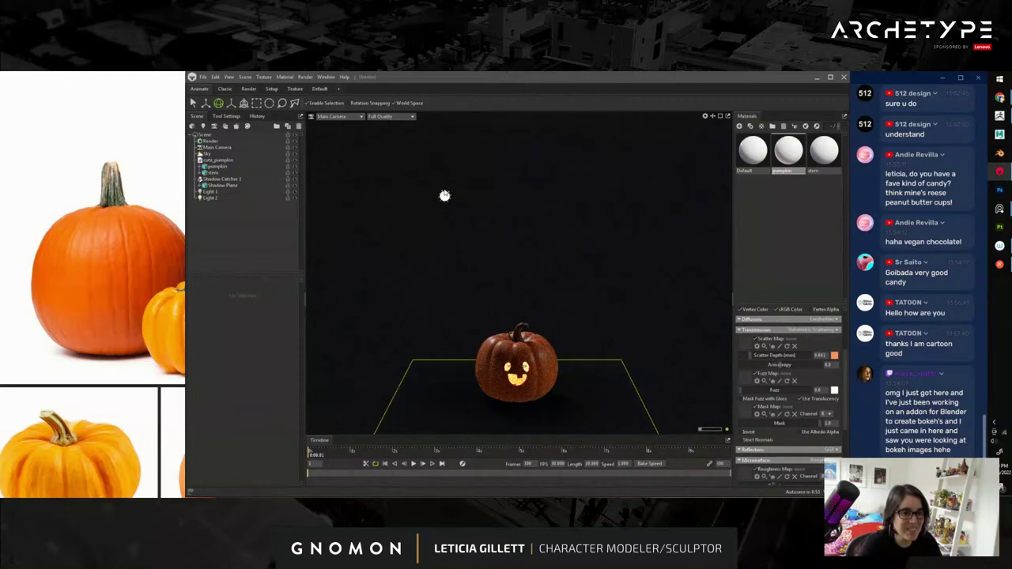
{"action": "left_click", "coordinate": [445, 195]}
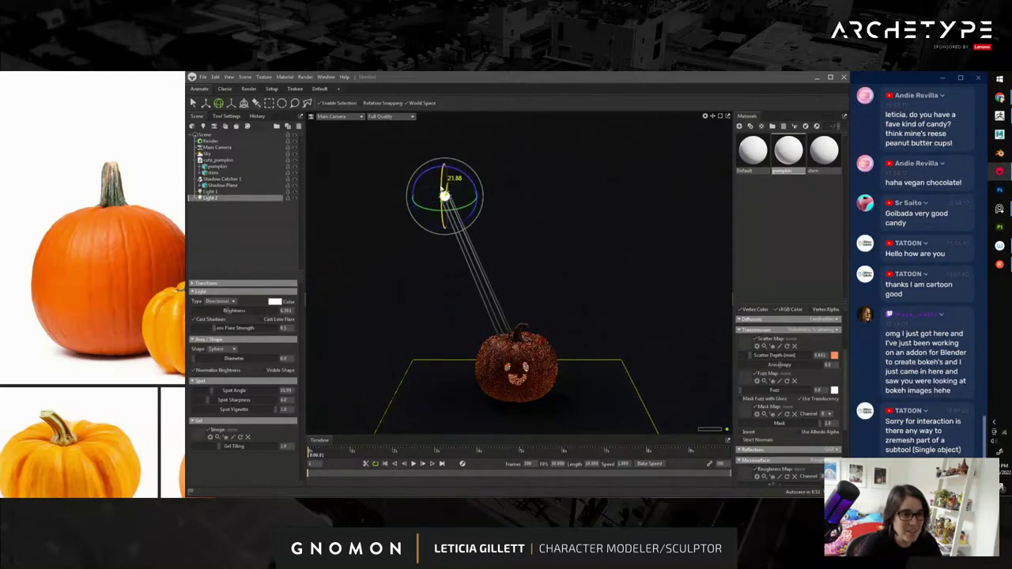
{"action": "left_click_drag", "start_coordinate": [442, 189], "coordinate": [444, 194]}
{"action": "mouse_move", "coordinate": [500, 279]}
{"action": "left_mouse_down"}
{"action": "mouse_move", "coordinate": [599, 340]}
{"action": "mouse_move", "coordinate": [612, 369]}
{"action": "mouse_move", "coordinate": [534, 285]}
{"action": "mouse_move", "coordinate": [506, 287]}
{"action": "left_mouse_up"}
- Lower Light 2 so that it sits closer to the pumpkin's height, behind and to one side of it
{"action": "key", "text": "w"}
{"action": "left_click_drag", "start_coordinate": [457, 174], "coordinate": [457, 245]}
{"action": "left_click_drag", "start_coordinate": [498, 338], "coordinate": [496, 311]}
{"action": "scroll", "coordinate": [496, 311], "scroll_direction": "up", "scroll_amount": 6}
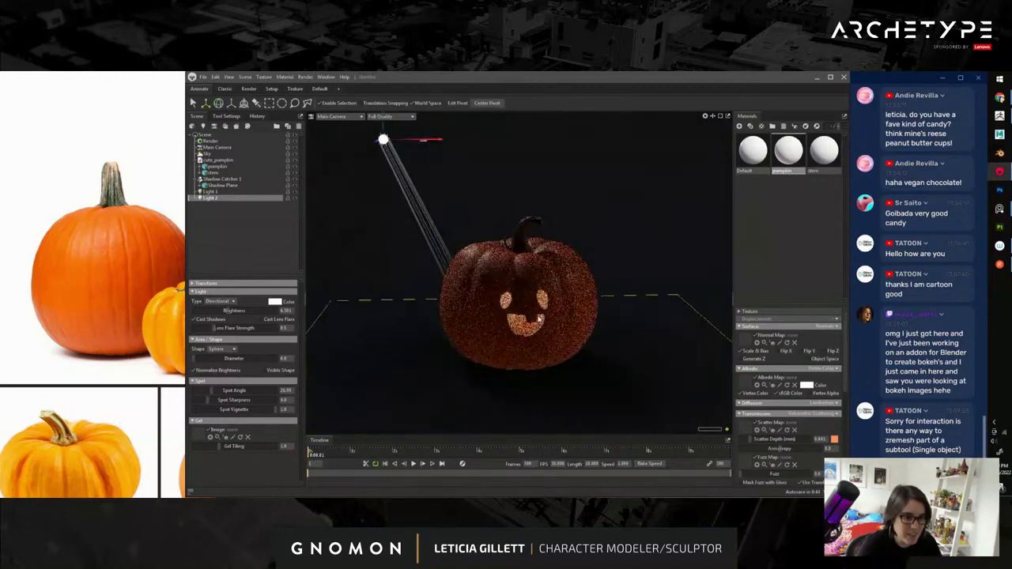
{"action": "scroll", "coordinate": [514, 311], "scroll_direction": "down", "scroll_amount": 4}
{"action": "mouse_move", "coordinate": [454, 220]}
{"action": "left_mouse_down"}
{"action": "mouse_move", "coordinate": [446, 288]}
{"action": "mouse_move", "coordinate": [586, 239]}
{"action": "mouse_move", "coordinate": [483, 189]}
{"action": "mouse_move", "coordinate": [433, 200]}
{"action": "mouse_move", "coordinate": [419, 190]}
{"action": "mouse_move", "coordinate": [420, 210]}
{"action": "left_mouse_up"}
{"action": "key", "text": "e"}
{"action": "key", "text": "w"}
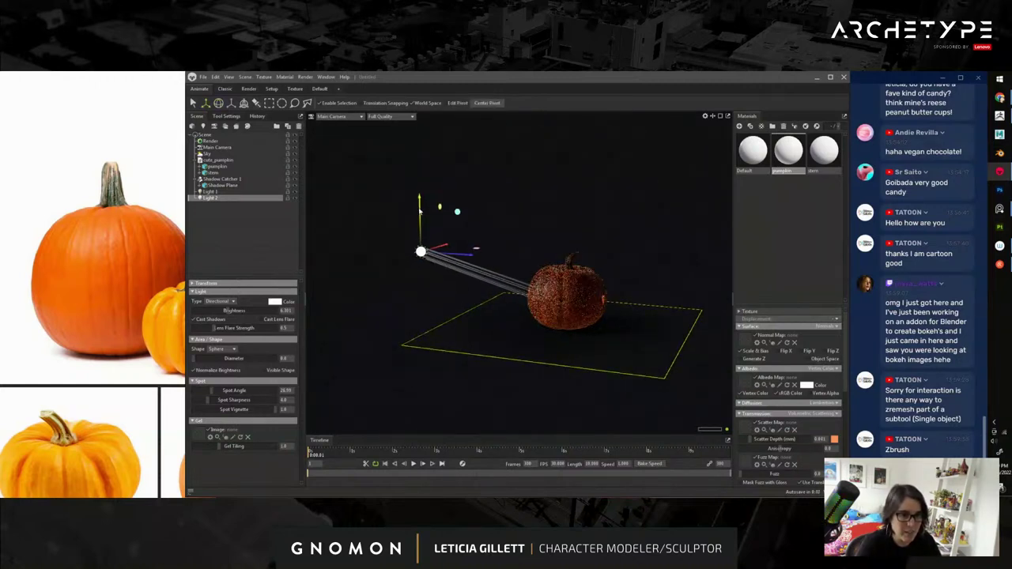
{"action": "left_click_drag", "start_coordinate": [580, 261], "coordinate": [503, 250]}
{"action": "scroll", "coordinate": [504, 253], "scroll_direction": "up", "scroll_amount": 5}
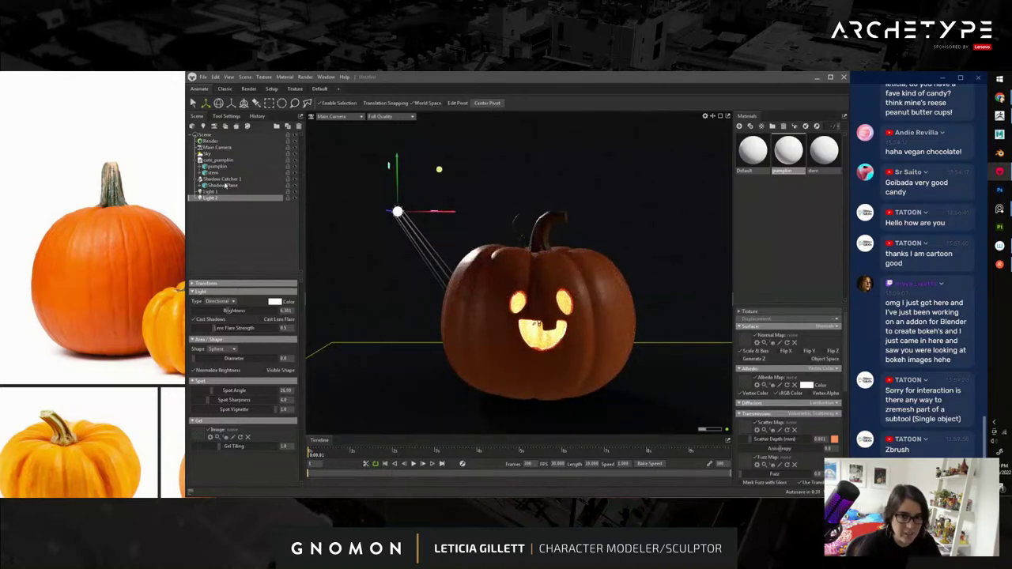
- Set Light 2's diameter to about 3.56 and rotate the light to refine the rim lighting on the pumpkin
{"action": "left_click_drag", "start_coordinate": [209, 363], "coordinate": [210, 358]}
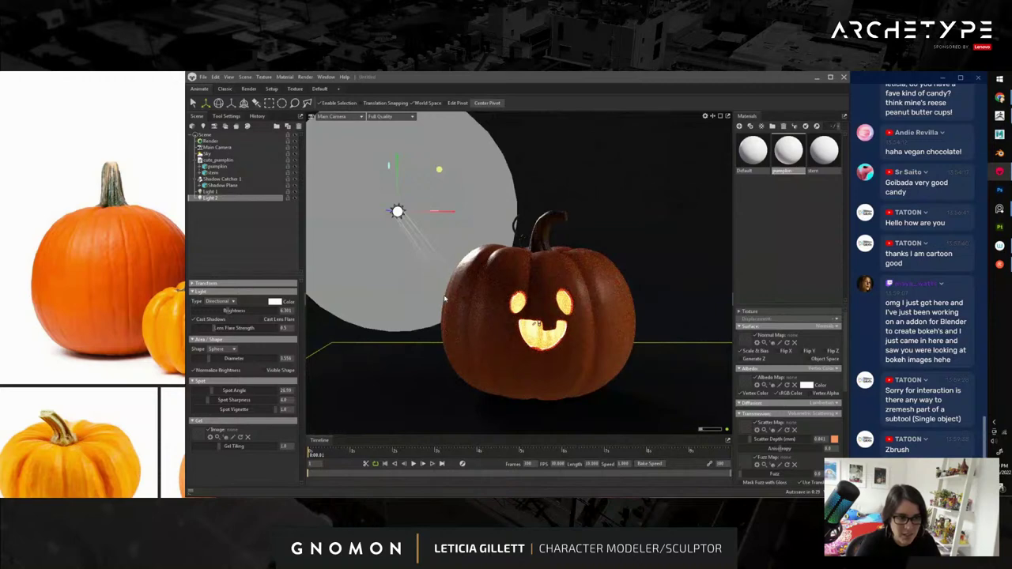
{"action": "key", "text": "e"}
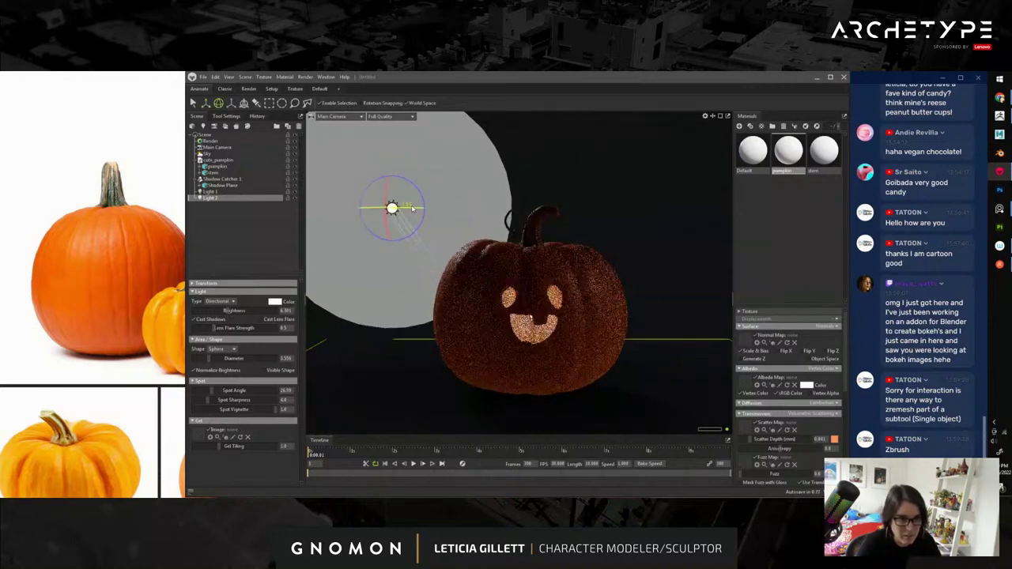
{"action": "left_click_drag", "start_coordinate": [377, 193], "coordinate": [380, 197]}
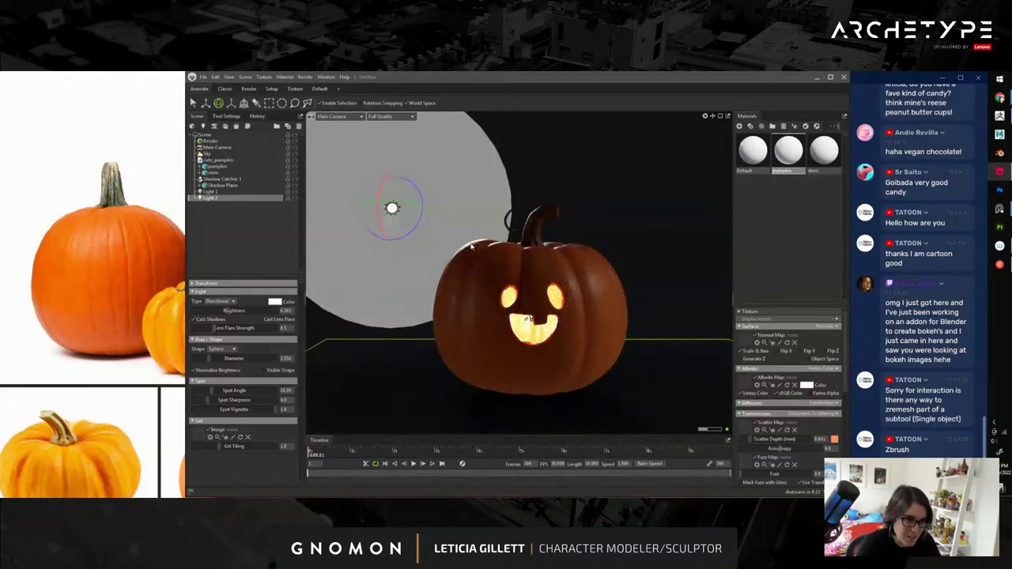
{"action": "left_click", "coordinate": [611, 213]}
{"action": "middle_click_drag", "start_coordinate": [596, 295], "coordinate": [585, 287]}
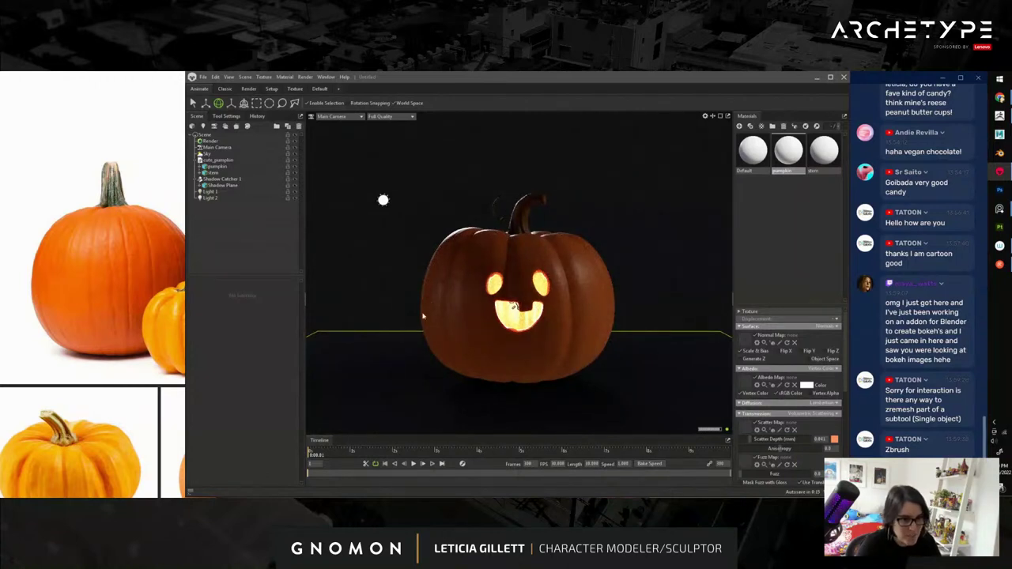
{"action": "scroll", "coordinate": [609, 365], "scroll_direction": "up", "scroll_amount": 1}
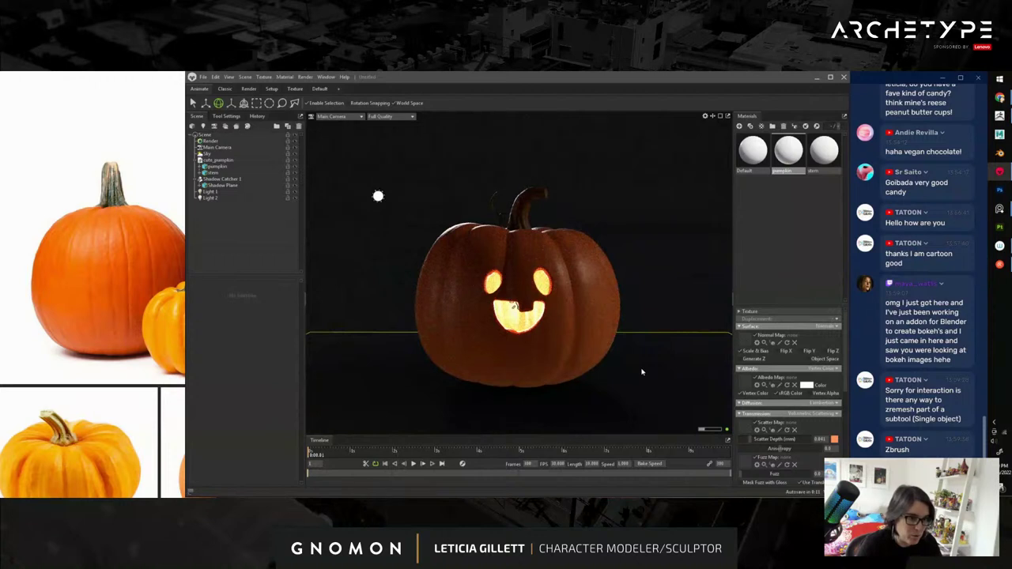
{"action": "scroll", "coordinate": [624, 350], "scroll_direction": "up", "scroll_amount": 1}
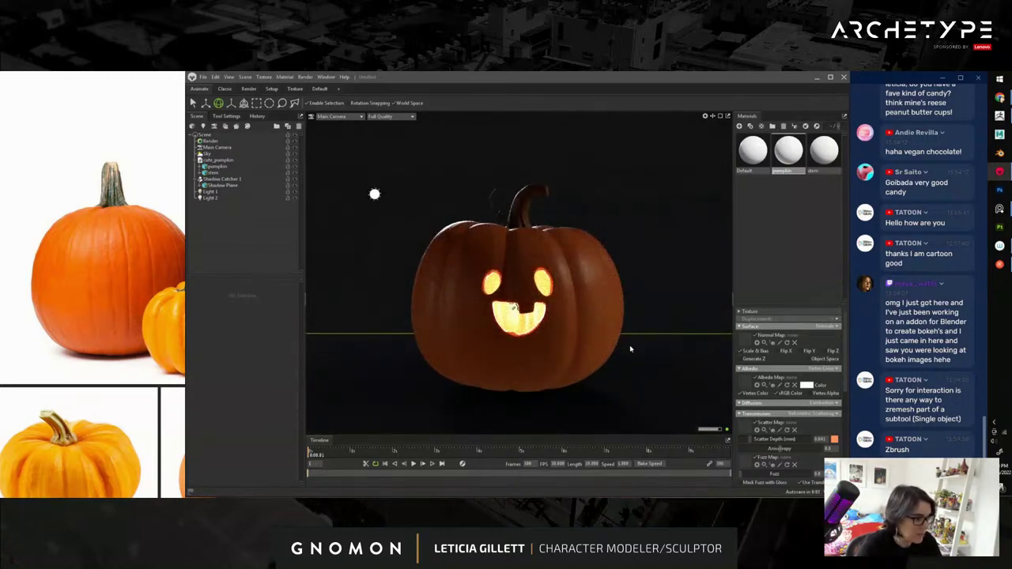
{"action": "scroll", "coordinate": [640, 352], "scroll_direction": "down", "scroll_amount": 1}
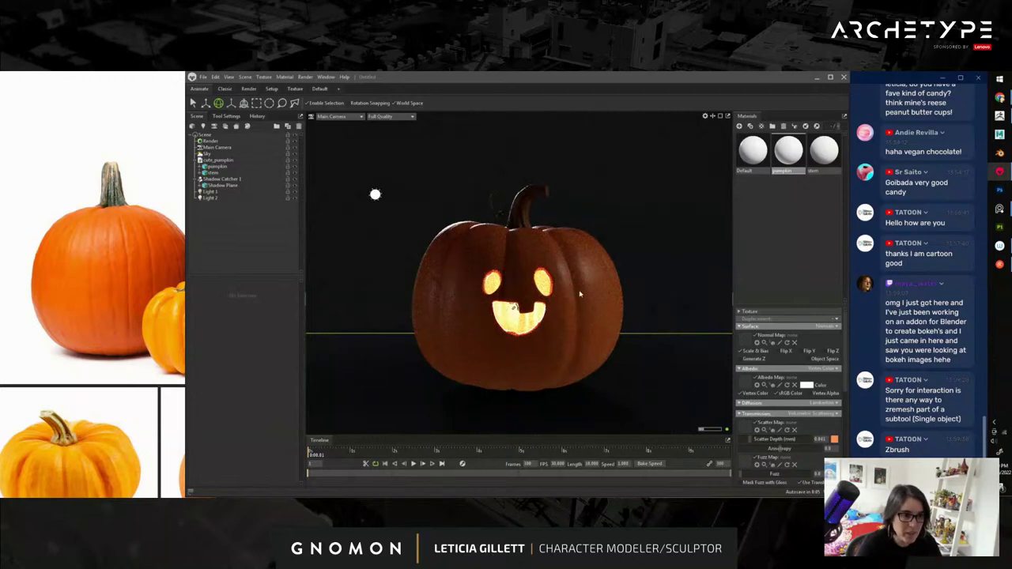
- Save the scene as pumpkin_light in the PUMPKIN/marmoset folder
{"action": "left_click", "coordinate": [206, 76]}
{"action": "left_click", "coordinate": [226, 126]}
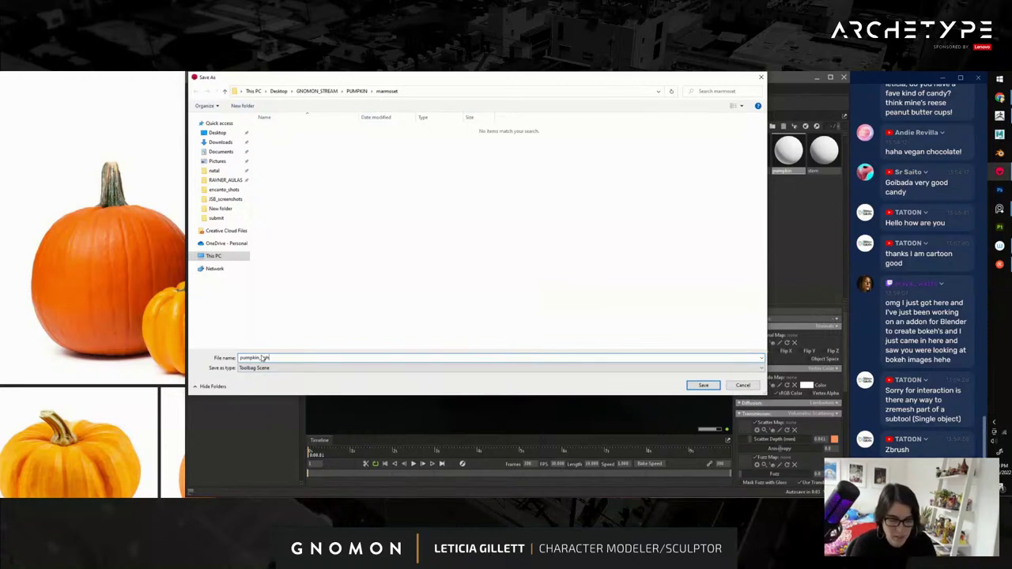
{"action": "type", "text": "pumpkin_final"}
{"action": "key", "text": "Return"}
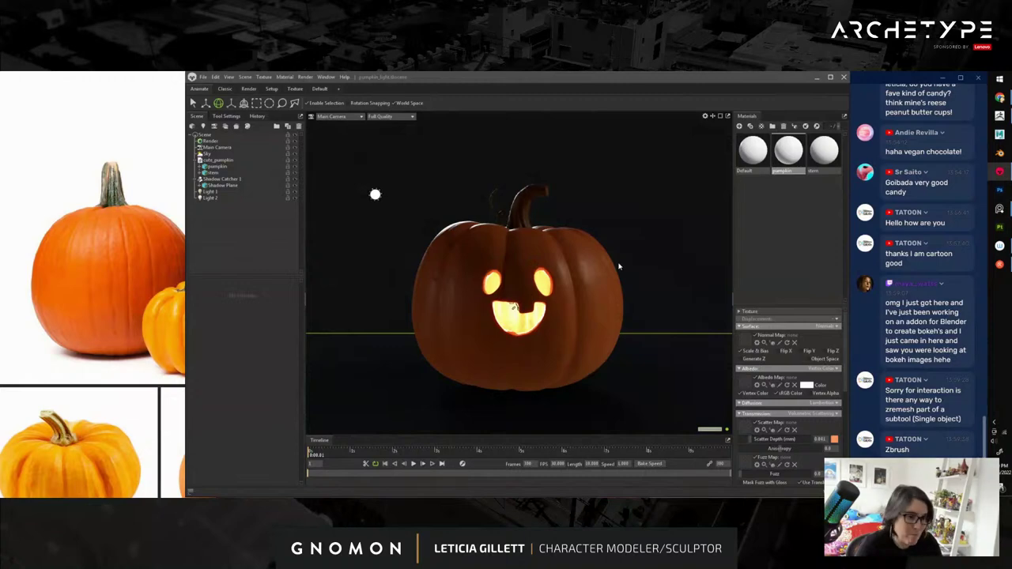
- Switch to the browser's bokeh image search and look through the results for a dark night background, previewing the StudioBinder photo
{"action": "mouse_move", "coordinate": [999, 96]}
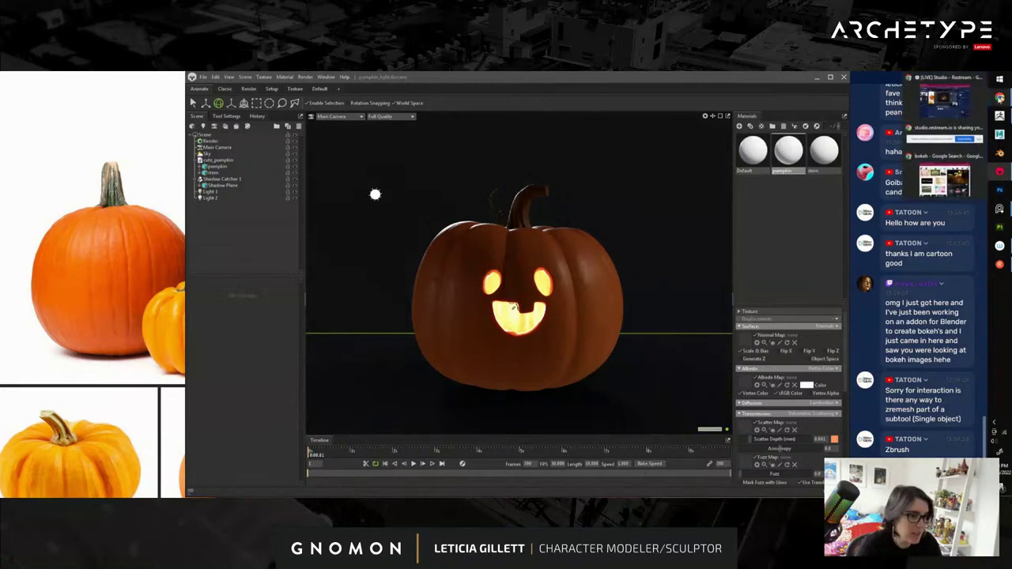
{"action": "left_click", "coordinate": [945, 178]}
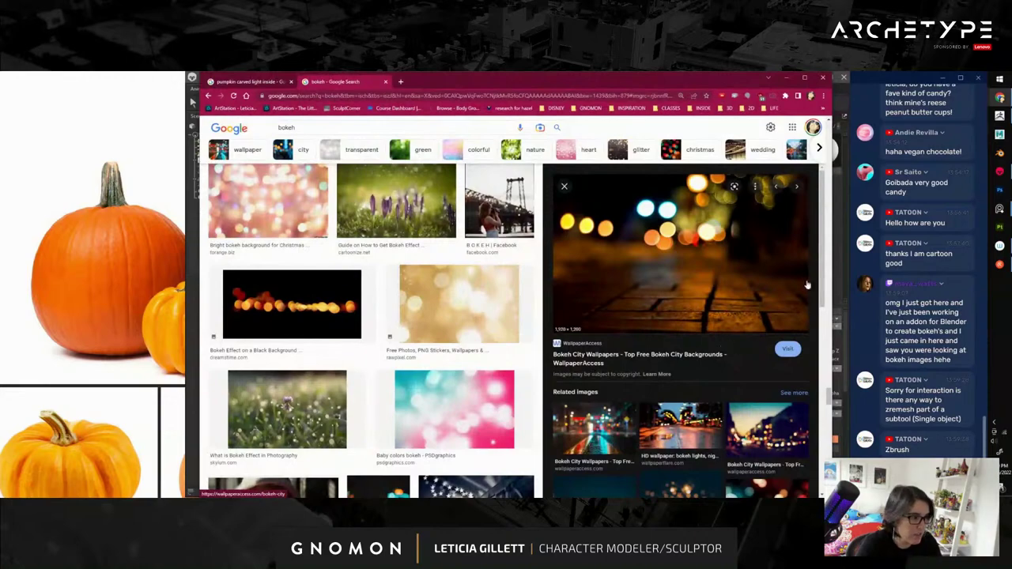
{"action": "left_click_drag", "start_coordinate": [829, 404], "coordinate": [835, 125]}
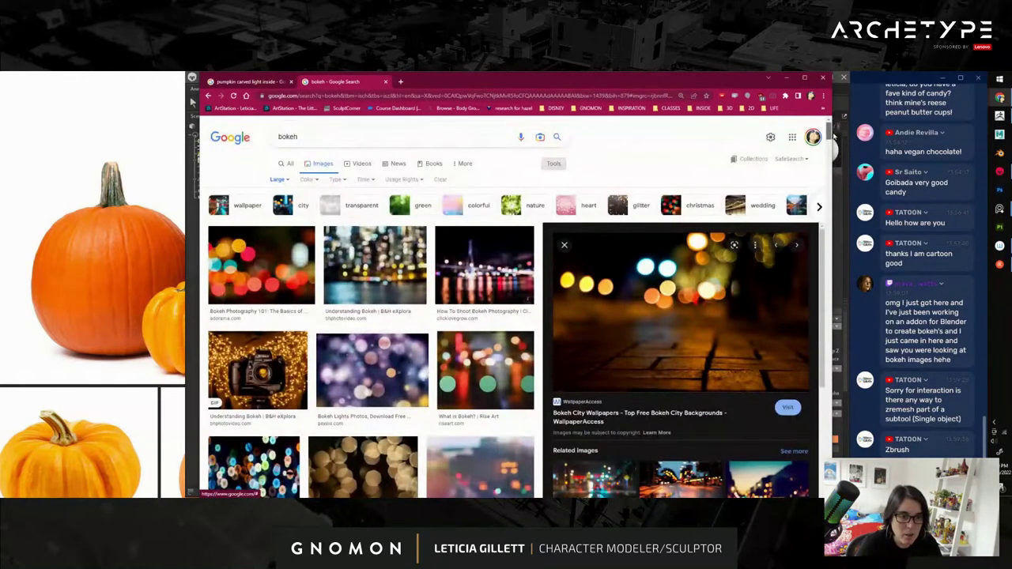
{"action": "scroll", "coordinate": [833, 138], "scroll_direction": "down", "scroll_amount": 2}
{"action": "scroll", "coordinate": [832, 142], "scroll_direction": "down", "scroll_amount": 3}
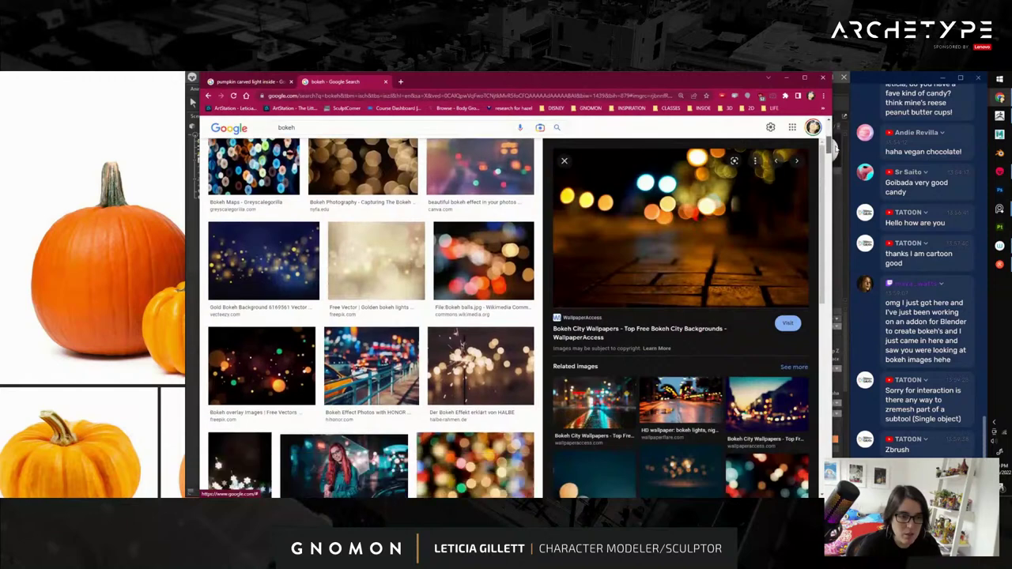
{"action": "scroll", "coordinate": [835, 155], "scroll_direction": "down", "scroll_amount": 3}
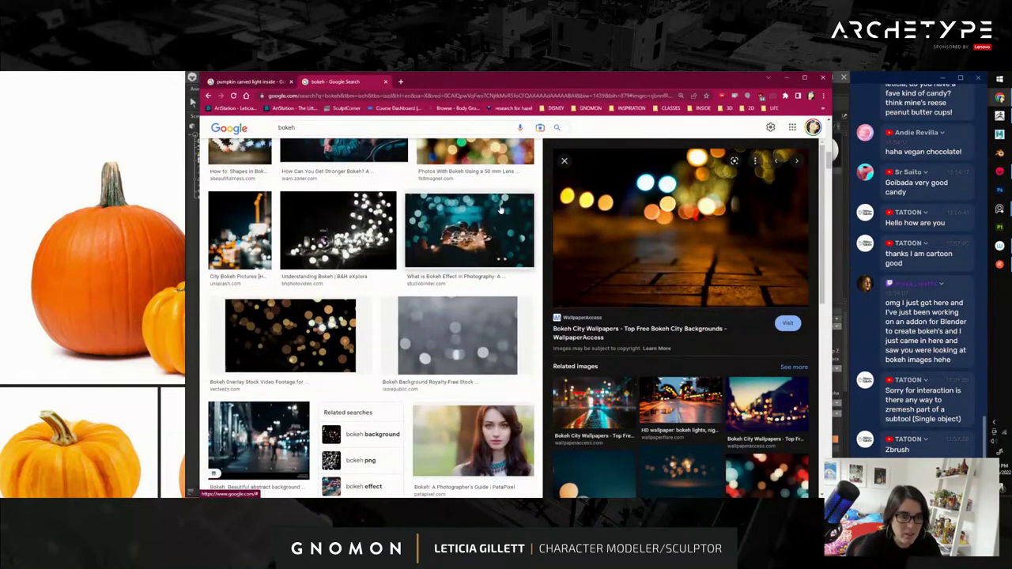
{"action": "left_click", "coordinate": [519, 214]}
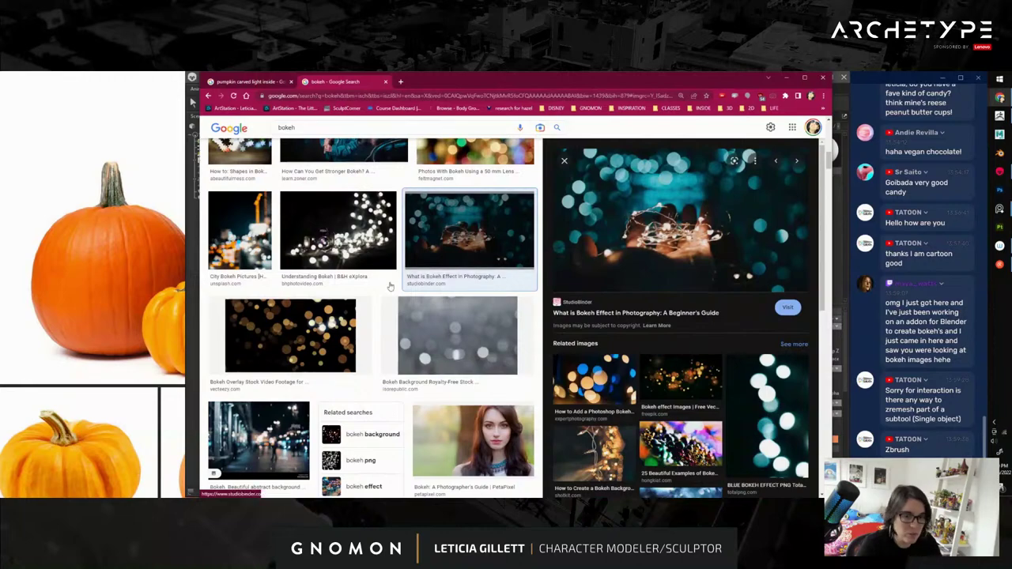
{"action": "scroll", "coordinate": [412, 301], "scroll_direction": "down", "scroll_amount": 5}
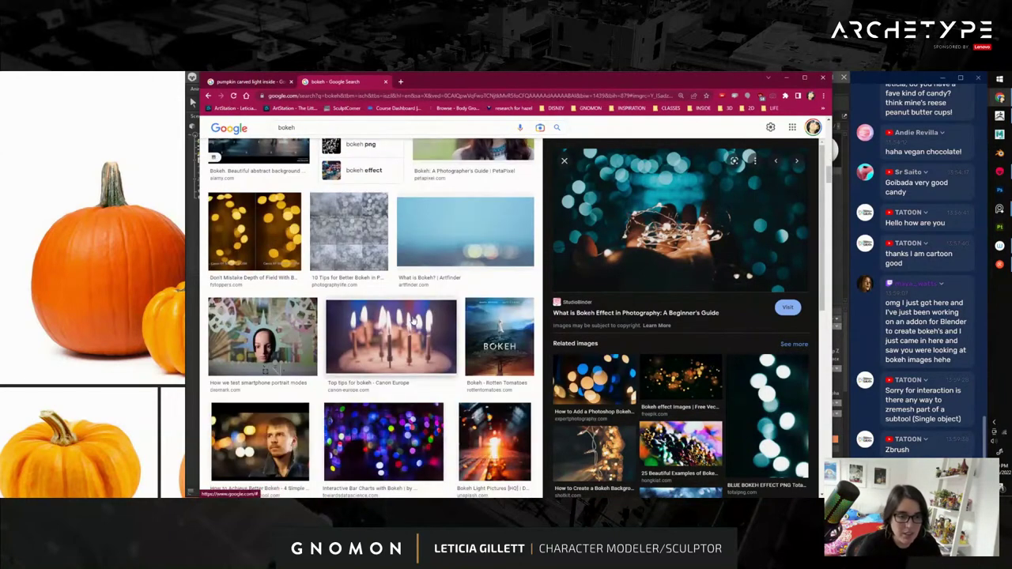
{"action": "scroll", "coordinate": [411, 317], "scroll_direction": "down", "scroll_amount": 4}
{"action": "scroll", "coordinate": [400, 315], "scroll_direction": "down", "scroll_amount": 4}
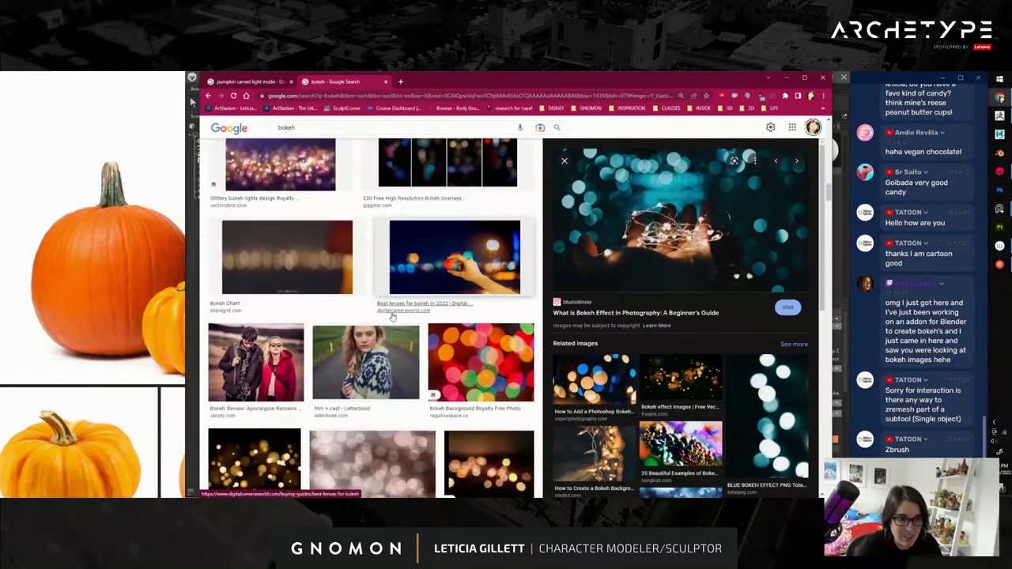
{"action": "scroll", "coordinate": [393, 316], "scroll_direction": "down", "scroll_amount": 3}
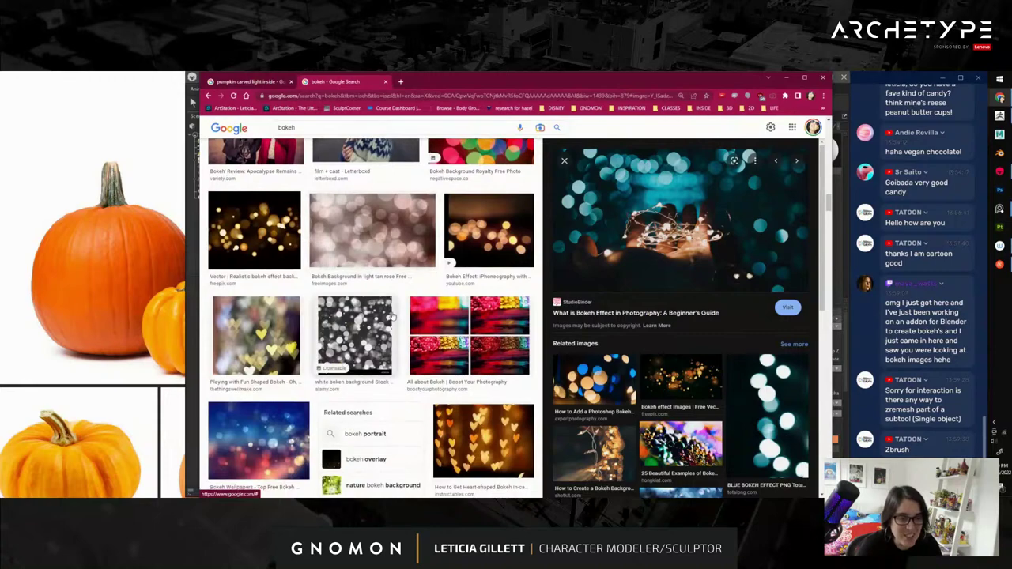
{"action": "scroll", "coordinate": [391, 314], "scroll_direction": "down", "scroll_amount": 6}
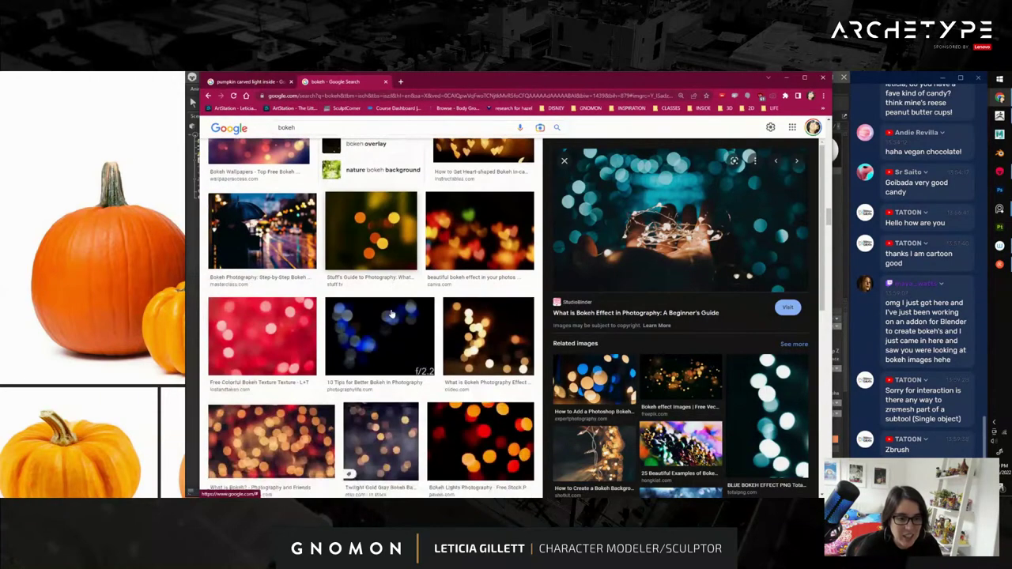
{"action": "scroll", "coordinate": [391, 314], "scroll_direction": "down", "scroll_amount": 3}
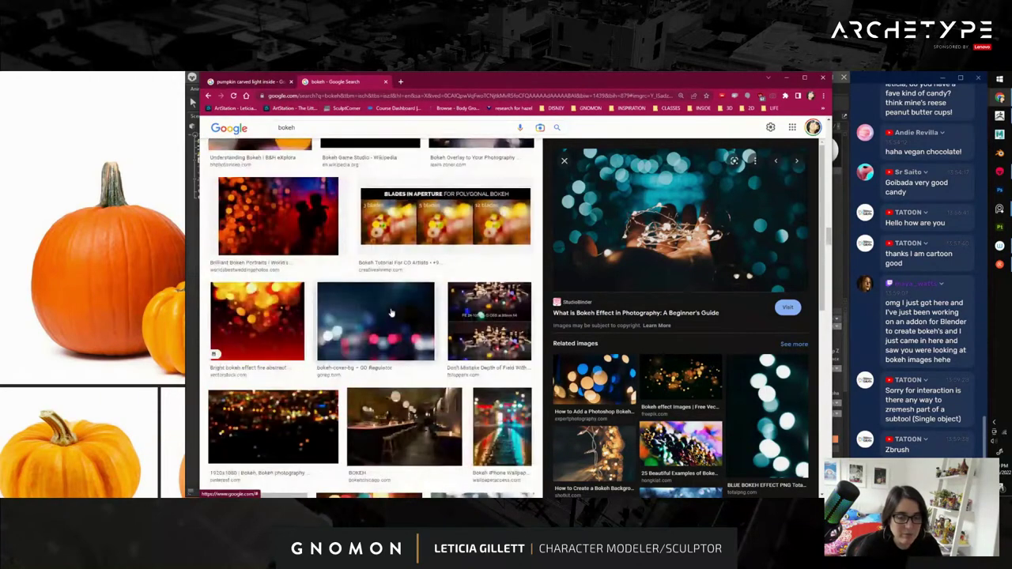
- Save the GO Regulator bokeh image as JPEG bokeh-cover-bg in Desktop/GNOMON_STREAM/PUMPKIN/marmoset
{"action": "left_click", "coordinate": [376, 320]}
{"action": "right_click", "coordinate": [672, 229]}
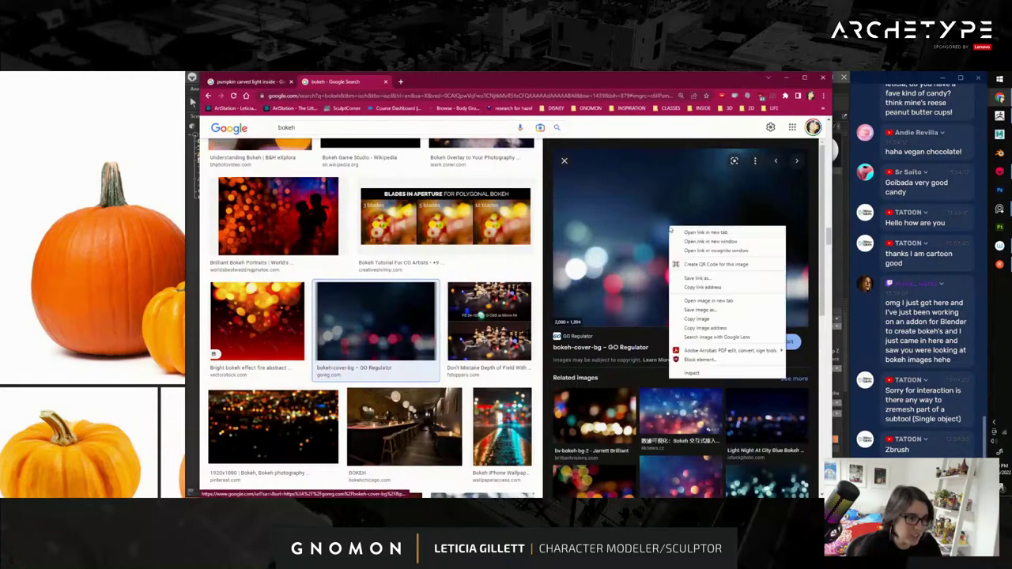
{"action": "left_click", "coordinate": [700, 310]}
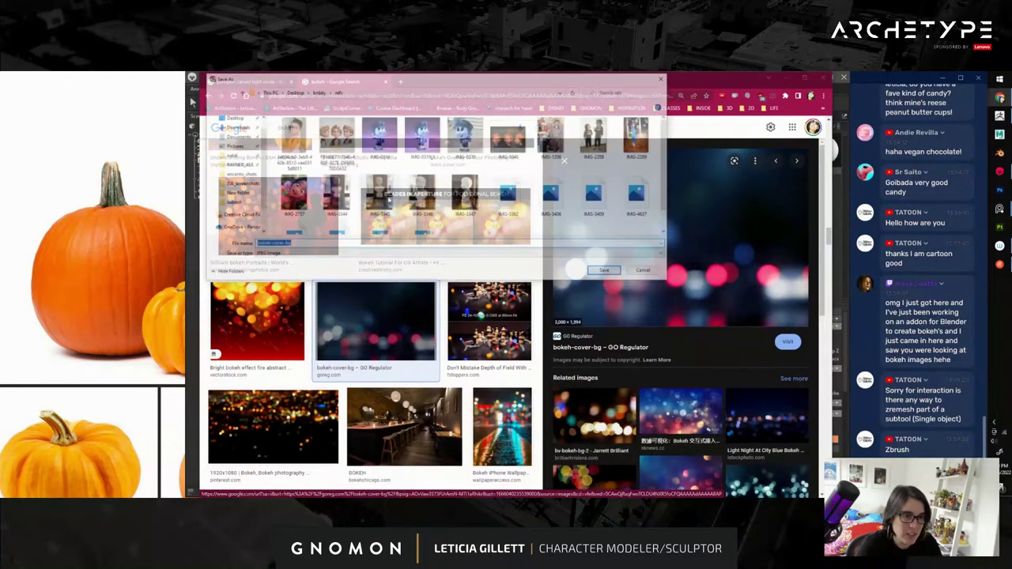
{"action": "left_click", "coordinate": [294, 92]}
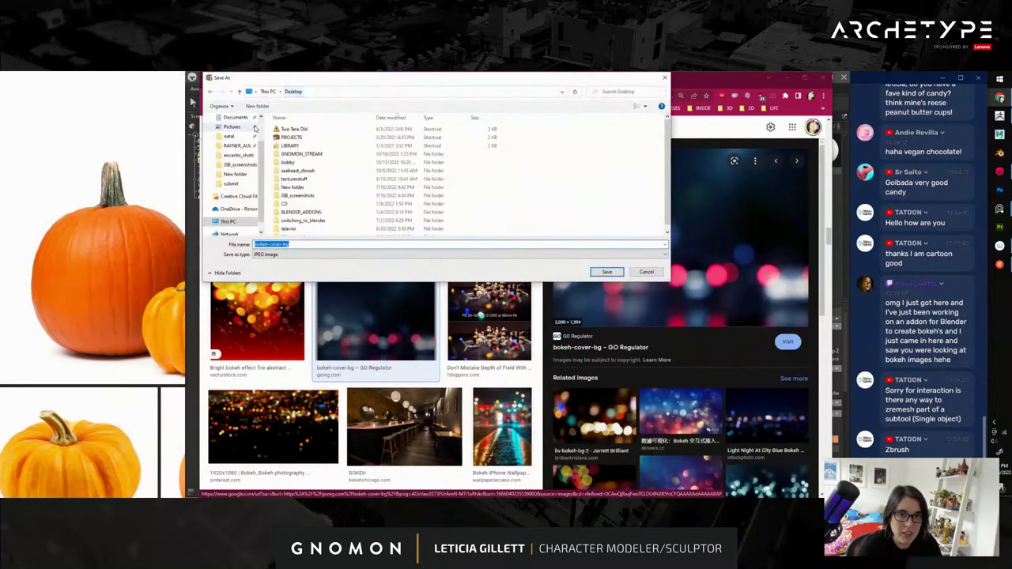
{"action": "double_click", "coordinate": [299, 153]}
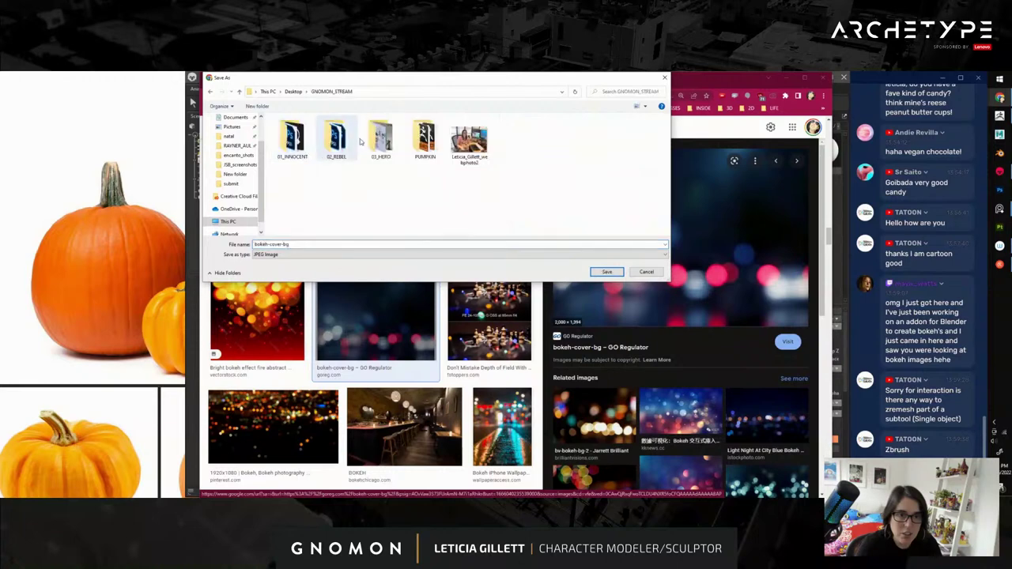
{"action": "left_click", "coordinate": [426, 140]}
{"action": "double_click", "coordinate": [425, 139]}
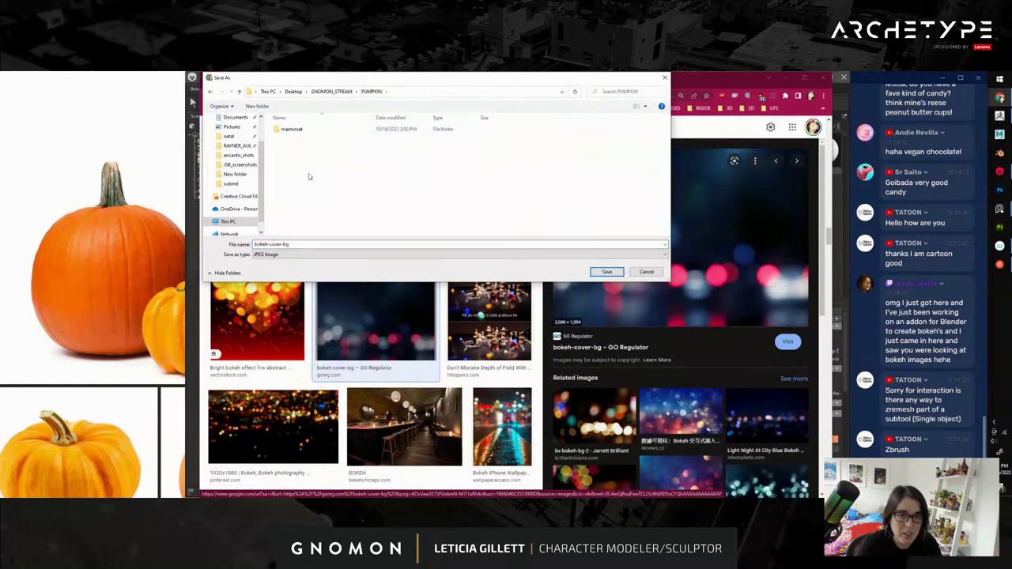
{"action": "left_click", "coordinate": [297, 131]}
{"action": "double_click", "coordinate": [297, 131]}
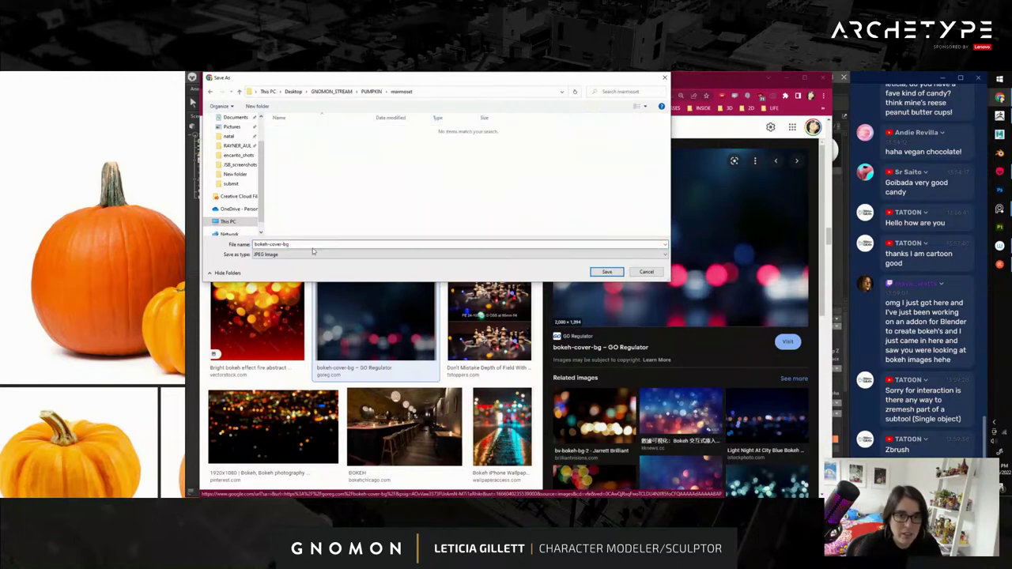
{"action": "left_click", "coordinate": [607, 272]}
- Switch back to Marmoset Toolbag and add a Backdrop object to the scene
{"action": "key", "text": "alt+Tab"}
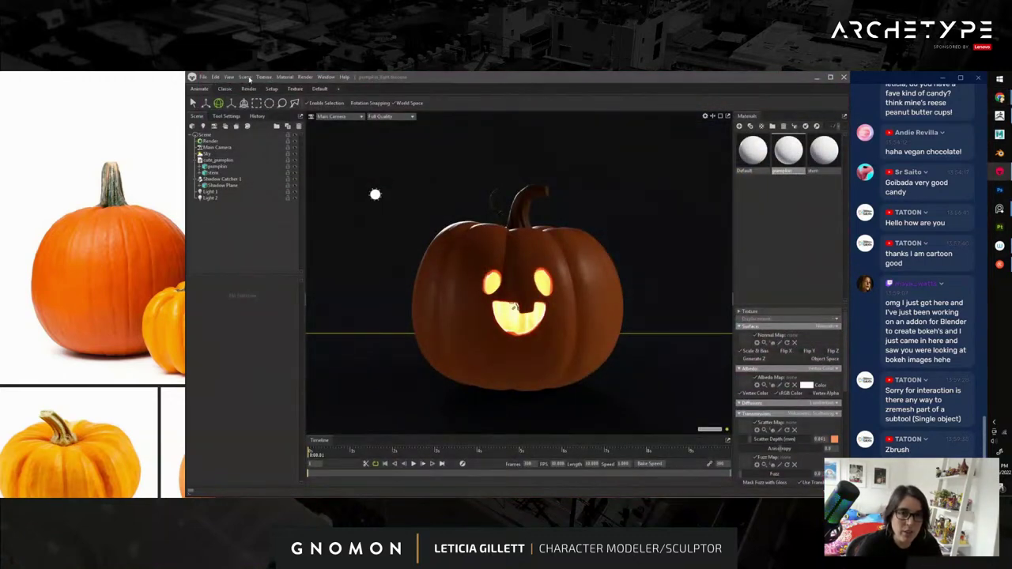
{"action": "left_click", "coordinate": [247, 77]}
{"action": "mouse_move", "coordinate": [261, 86]}
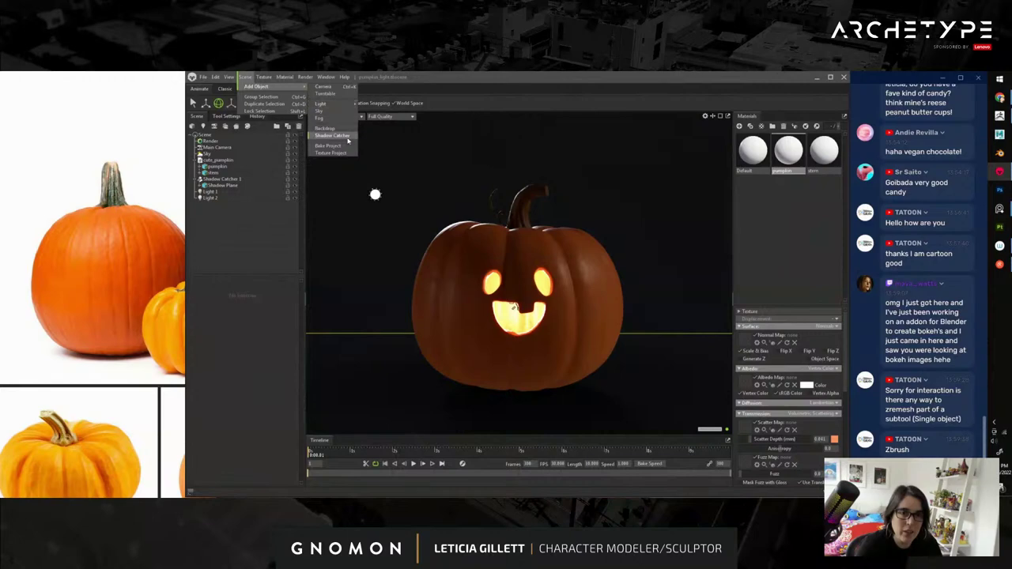
{"action": "left_click", "coordinate": [322, 129]}
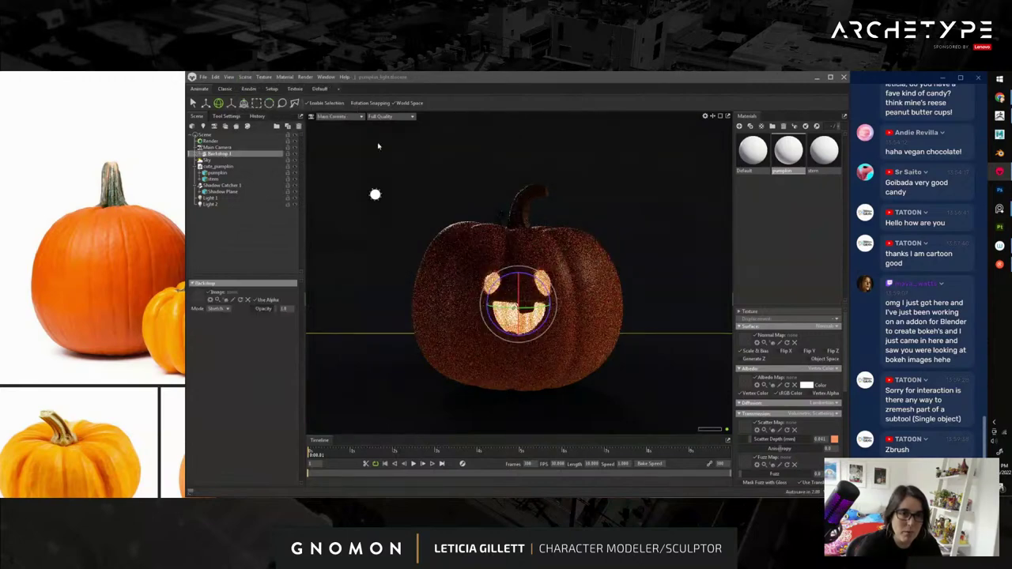
- Load bokeh-cover-bg from the PUMPKIN/marmoset folder as the backdrop image and deselect the backdrop to check it behind the pumpkin
{"action": "left_click", "coordinate": [198, 304]}
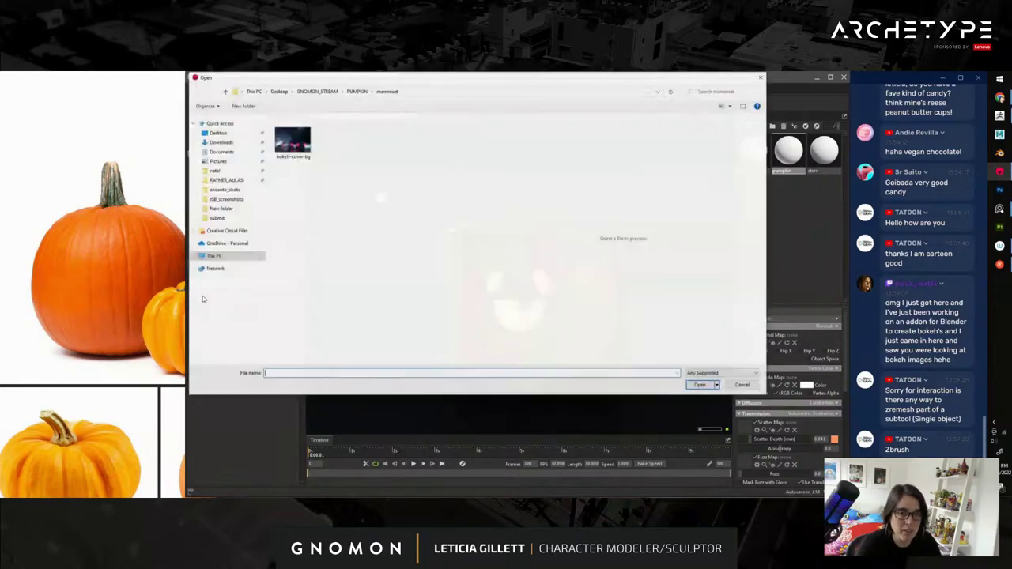
{"action": "left_click", "coordinate": [292, 141]}
{"action": "left_click", "coordinate": [718, 385]}
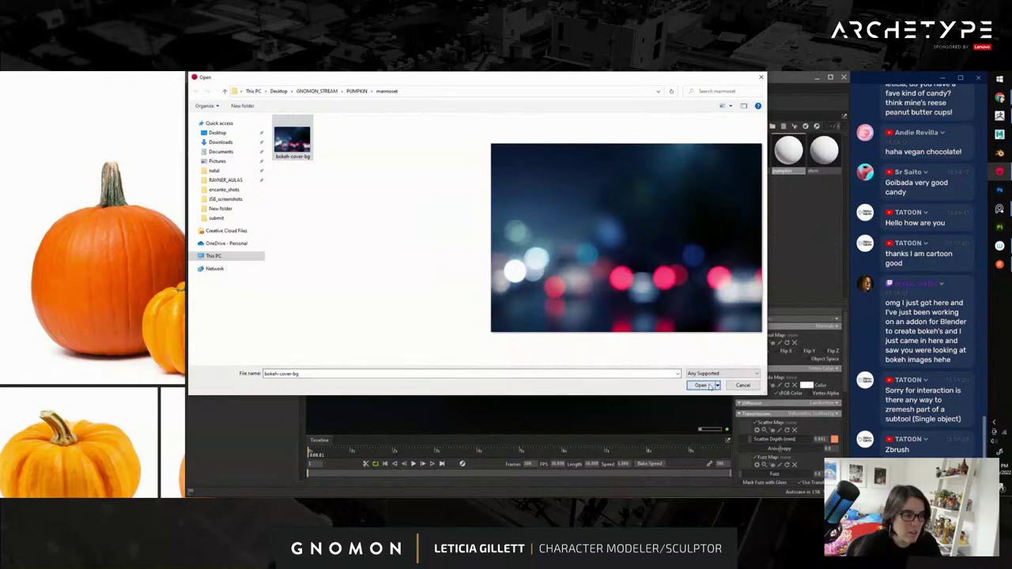
{"action": "left_click", "coordinate": [701, 386]}
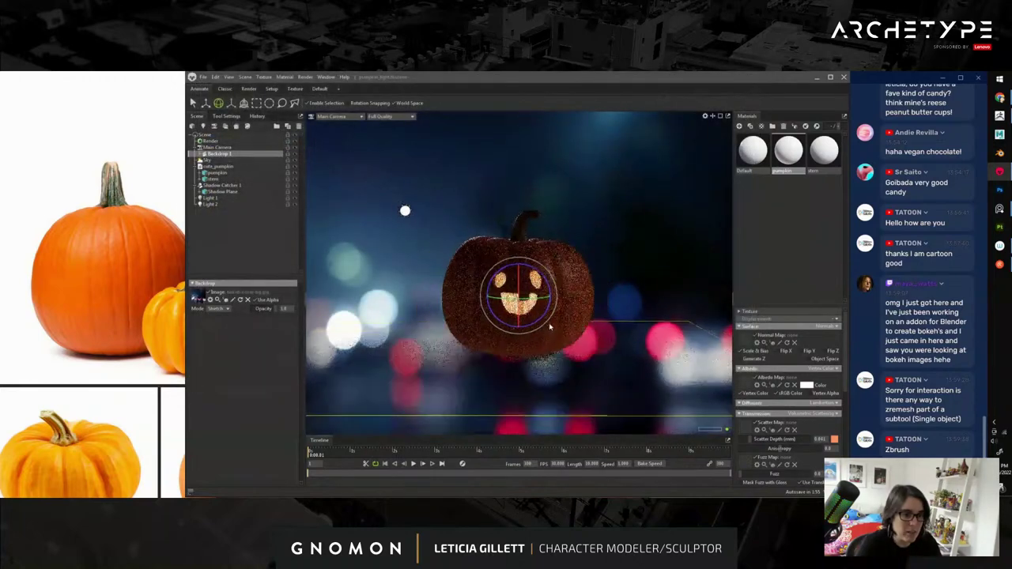
{"action": "scroll", "coordinate": [538, 332], "scroll_direction": "up", "scroll_amount": 3}
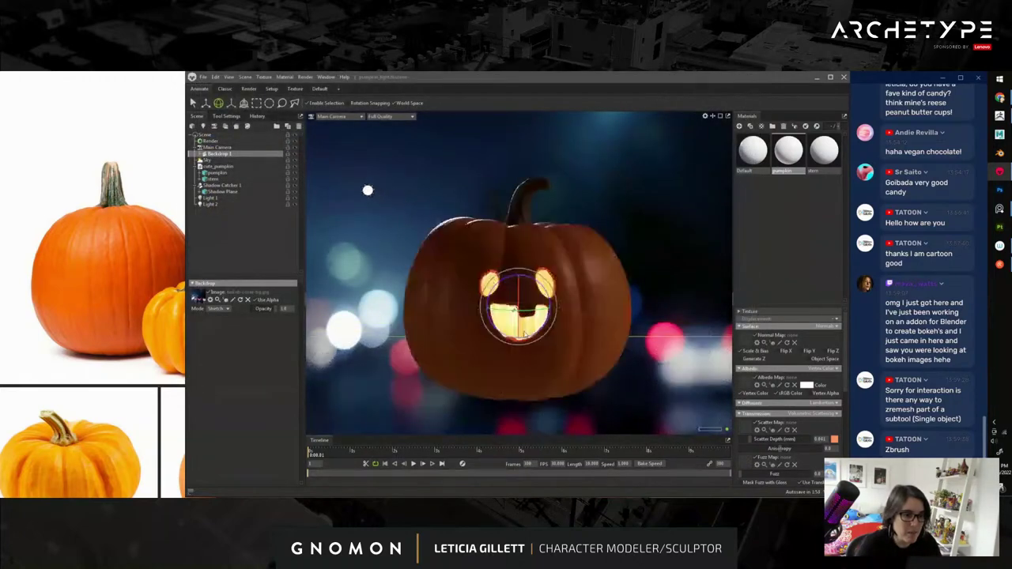
{"action": "left_click", "coordinate": [637, 330]}
{"action": "left_click_drag", "start_coordinate": [636, 330], "coordinate": [628, 332]}
{"action": "left_click_drag", "start_coordinate": [384, 229], "coordinate": [385, 228]}
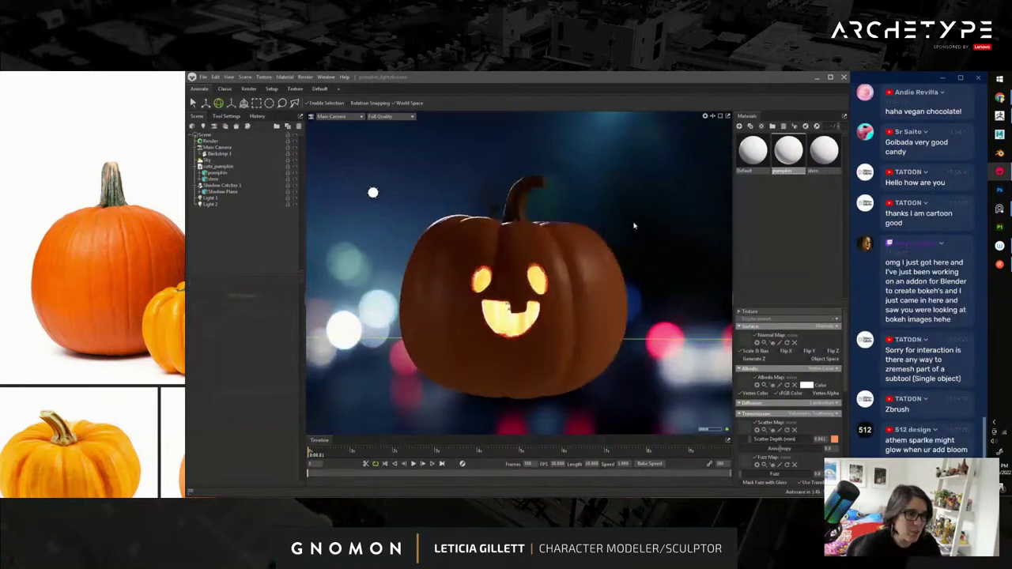
- Try the Canal Park sky from the library as the scene's sky light, rotating it and adjusting its brightness
{"action": "left_click", "coordinate": [237, 161]}
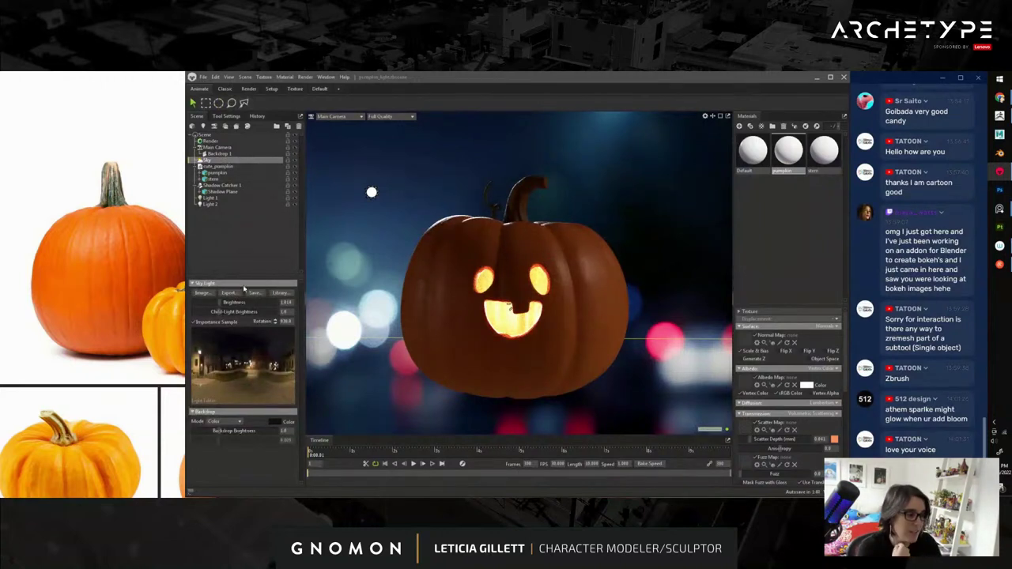
{"action": "left_click", "coordinate": [280, 293]}
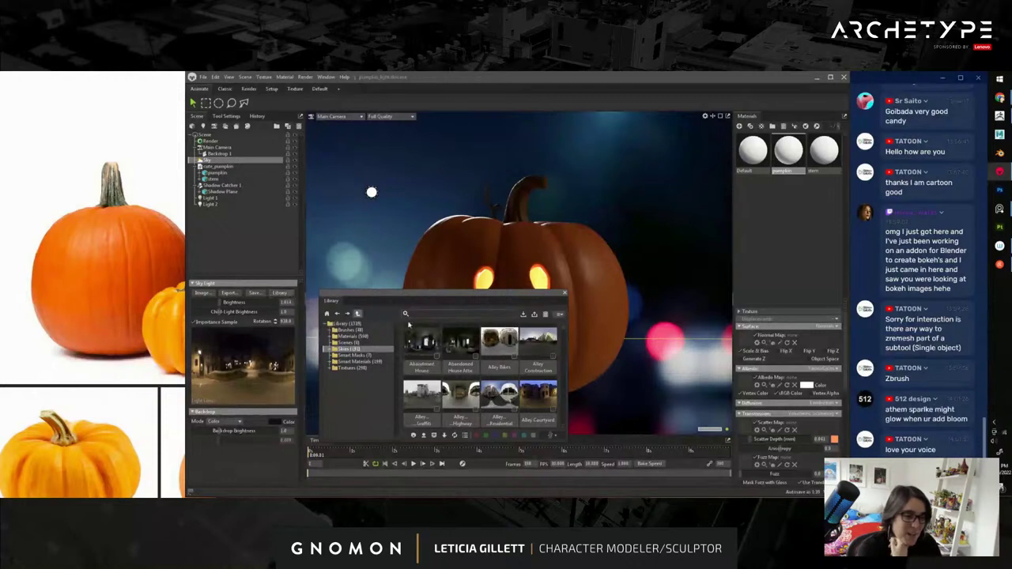
{"action": "scroll", "coordinate": [518, 388], "scroll_direction": "down", "scroll_amount": 3}
{"action": "scroll", "coordinate": [518, 388], "scroll_direction": "down", "scroll_amount": 8}
{"action": "scroll", "coordinate": [518, 390], "scroll_direction": "down", "scroll_amount": 2}
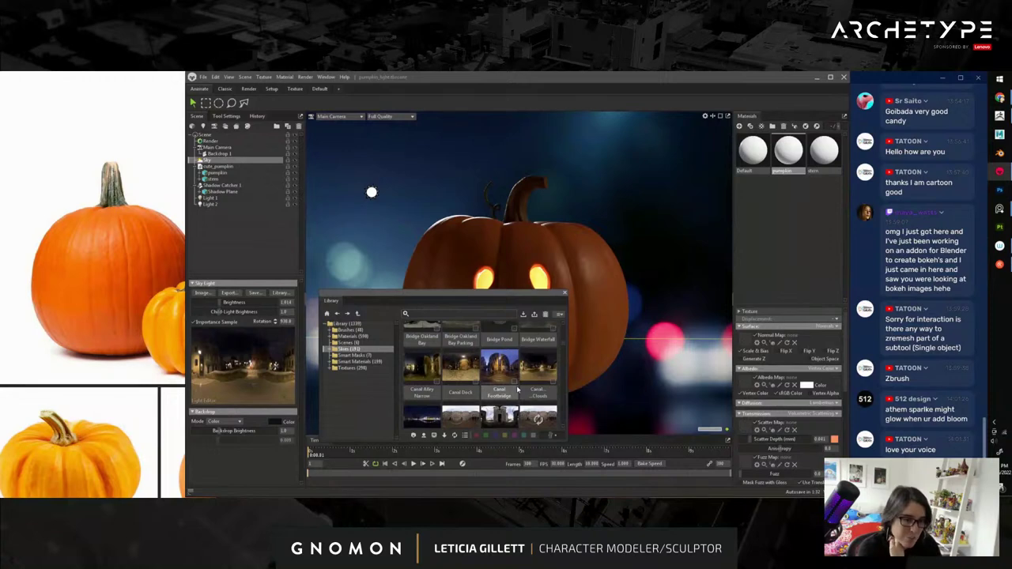
{"action": "scroll", "coordinate": [419, 376], "scroll_direction": "down", "scroll_amount": 1}
{"action": "double_click", "coordinate": [425, 383]}
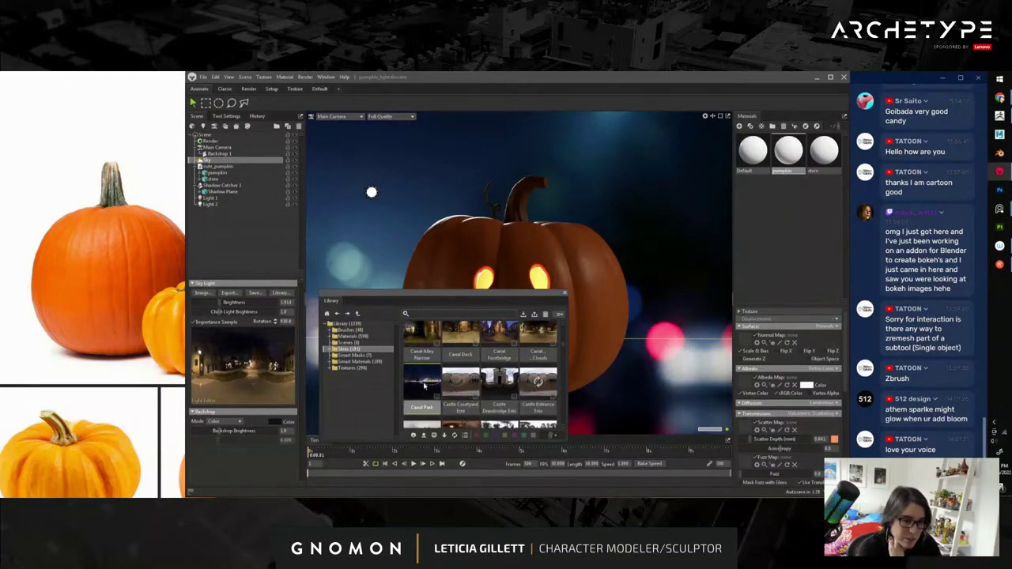
{"action": "left_click", "coordinate": [564, 294]}
{"action": "left_click_drag", "start_coordinate": [473, 335], "coordinate": [549, 337], "text": "shift"}
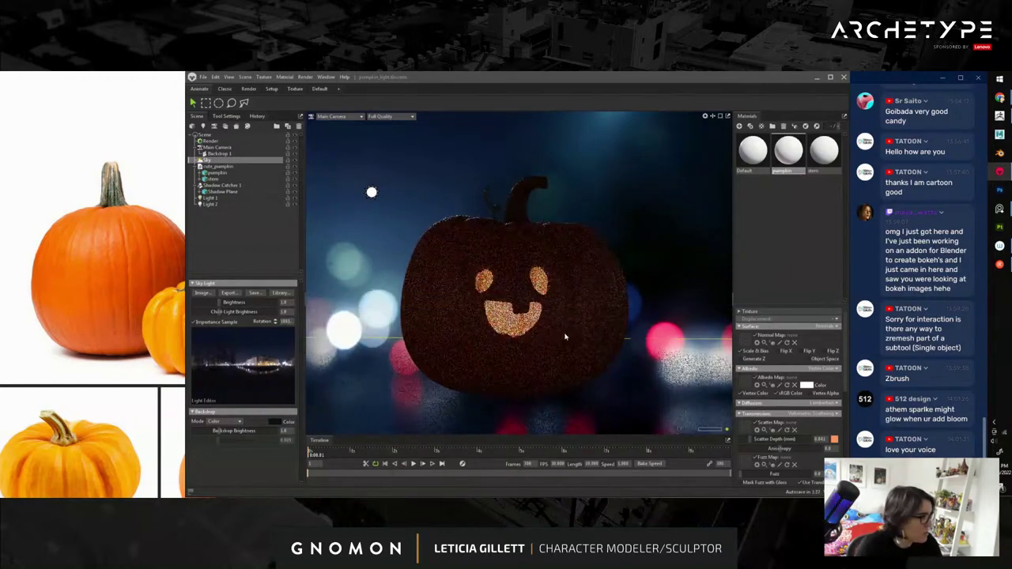
{"action": "left_click_drag", "start_coordinate": [219, 302], "coordinate": [227, 302]}
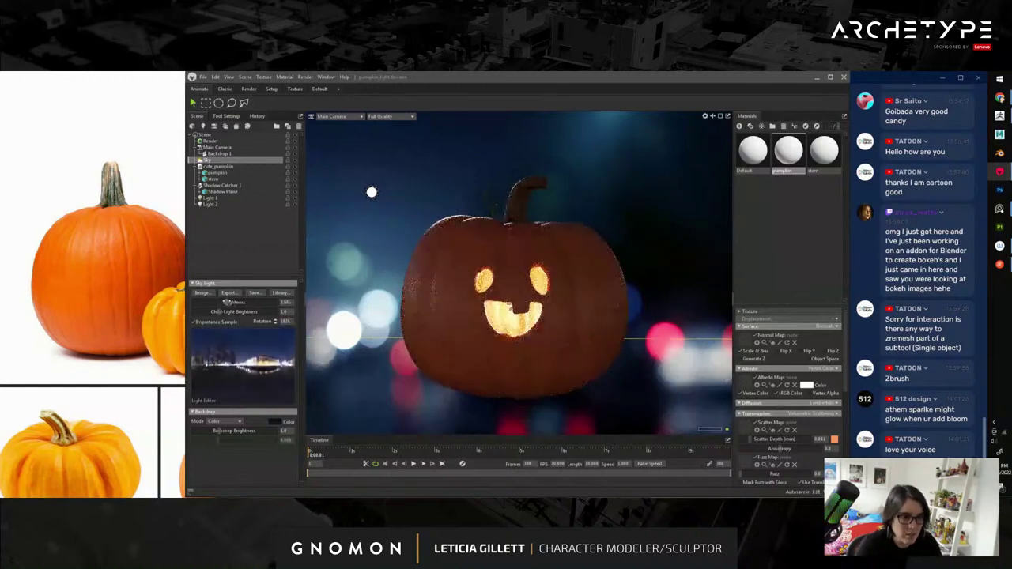
{"action": "left_click_drag", "start_coordinate": [223, 302], "coordinate": [219, 302]}
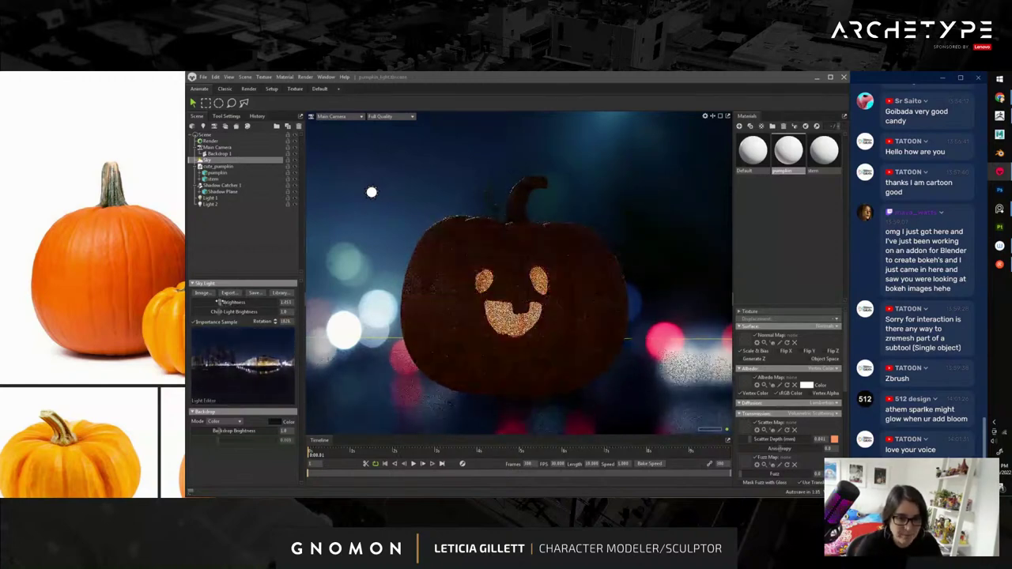
- Try the Apartment Block Courtyard sky from the library on the pumpkin
{"action": "left_click", "coordinate": [280, 292]}
{"action": "scroll", "coordinate": [516, 401], "scroll_direction": "down", "scroll_amount": 4}
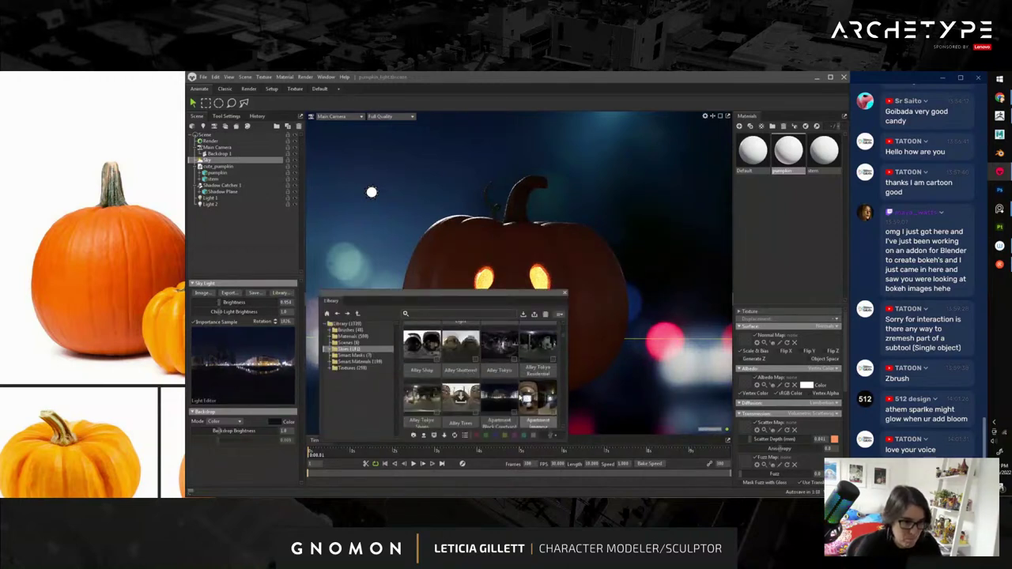
{"action": "double_click", "coordinate": [506, 397]}
{"action": "left_click", "coordinate": [565, 294]}
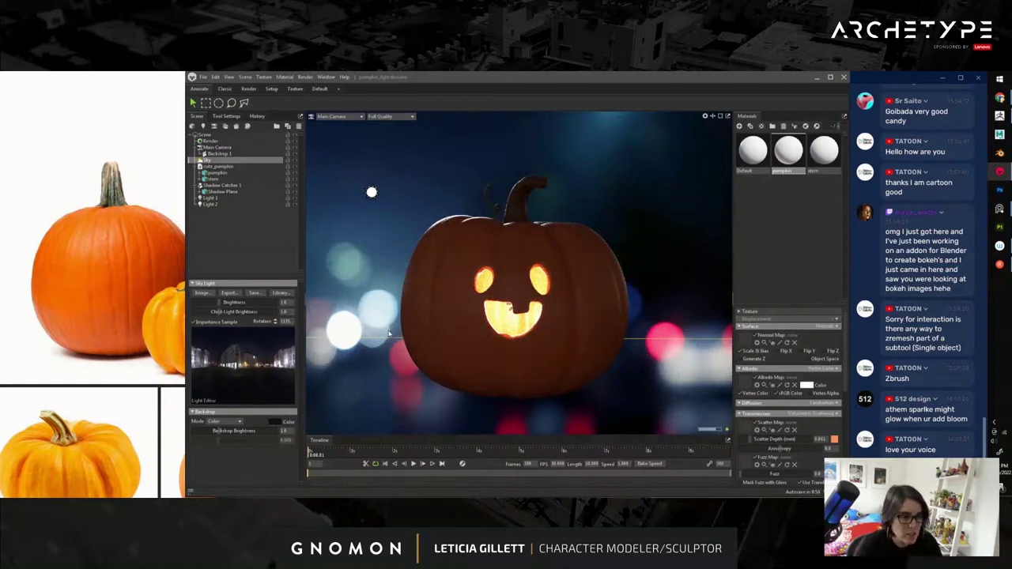
{"action": "left_click_drag", "start_coordinate": [422, 340], "coordinate": [417, 336], "text": "alt"}
{"action": "right_click_drag", "start_coordinate": [417, 336], "coordinate": [446, 354], "text": "alt"}
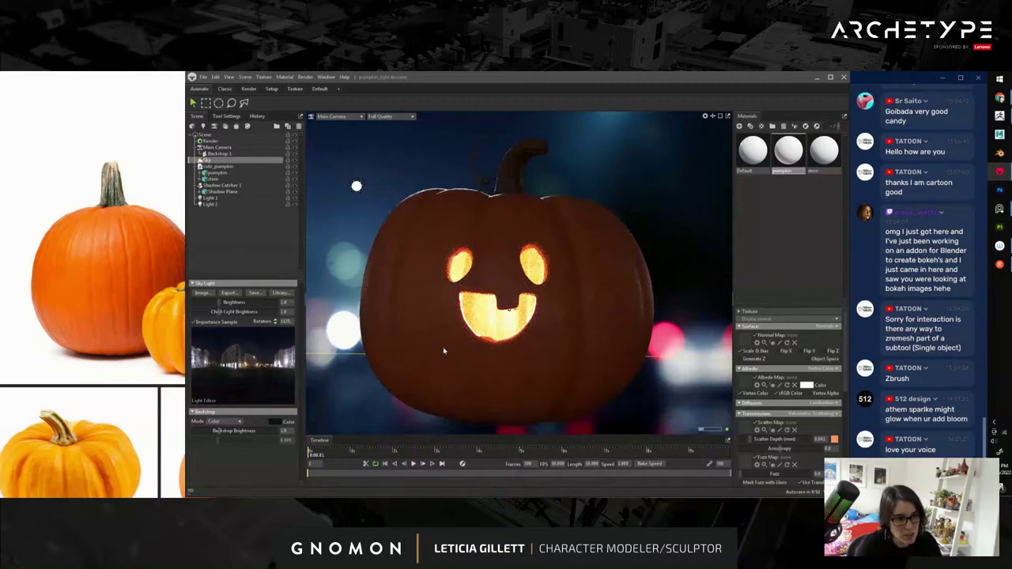
- Look through the library's skies, apply the canal clouds night sky, and rotate its lighting around the pumpkin
{"action": "left_click", "coordinate": [281, 293]}
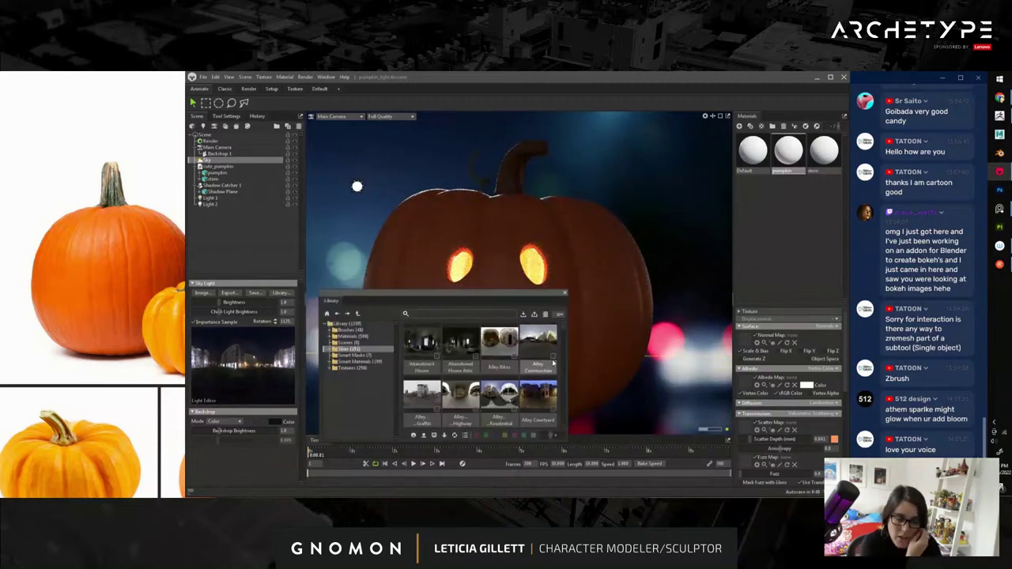
{"action": "scroll", "coordinate": [495, 379], "scroll_direction": "down", "scroll_amount": 5}
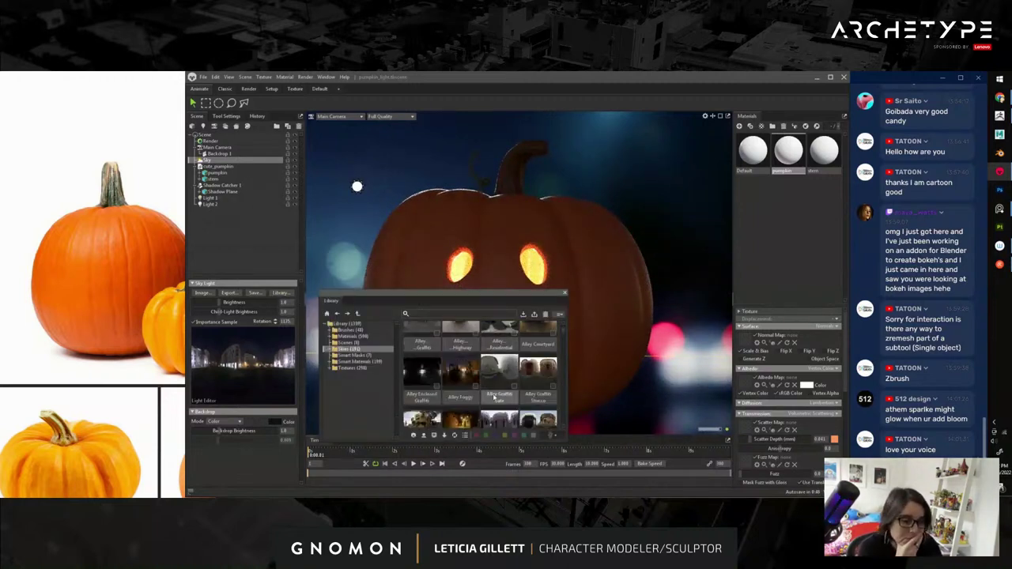
{"action": "scroll", "coordinate": [492, 397], "scroll_direction": "down", "scroll_amount": 6}
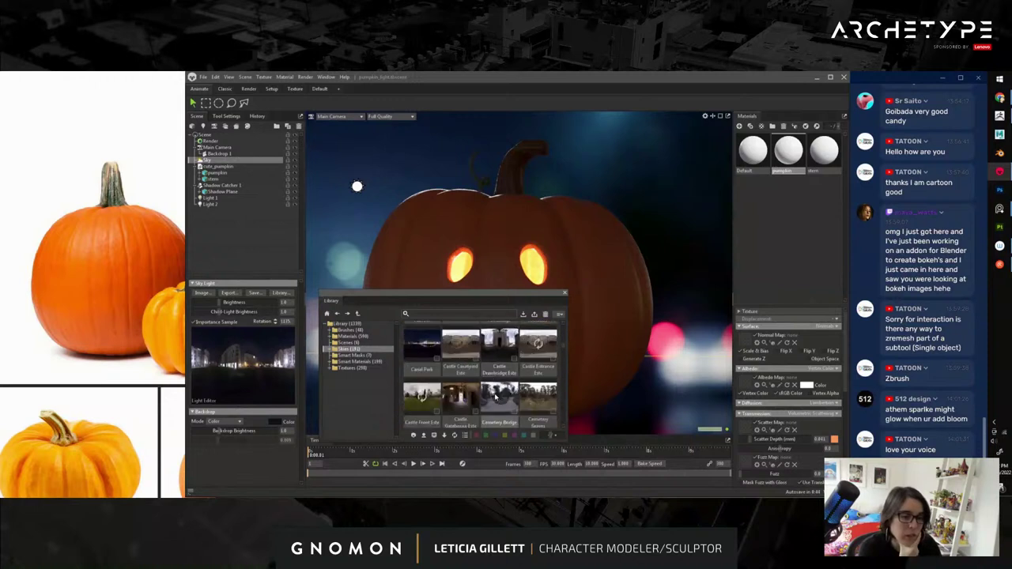
{"action": "scroll", "coordinate": [510, 387], "scroll_direction": "down", "scroll_amount": 8}
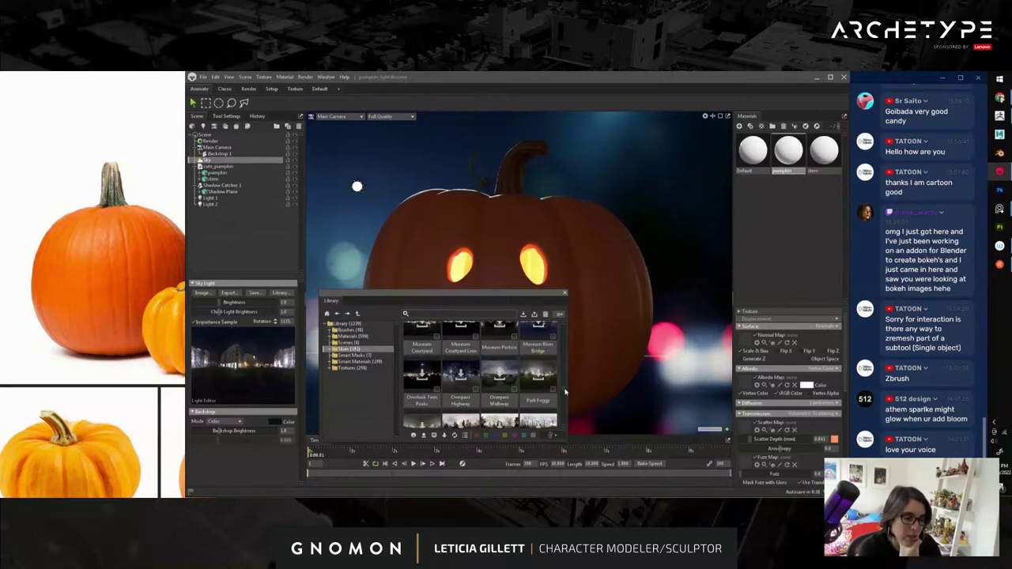
{"action": "scroll", "coordinate": [565, 393], "scroll_direction": "down", "scroll_amount": 5}
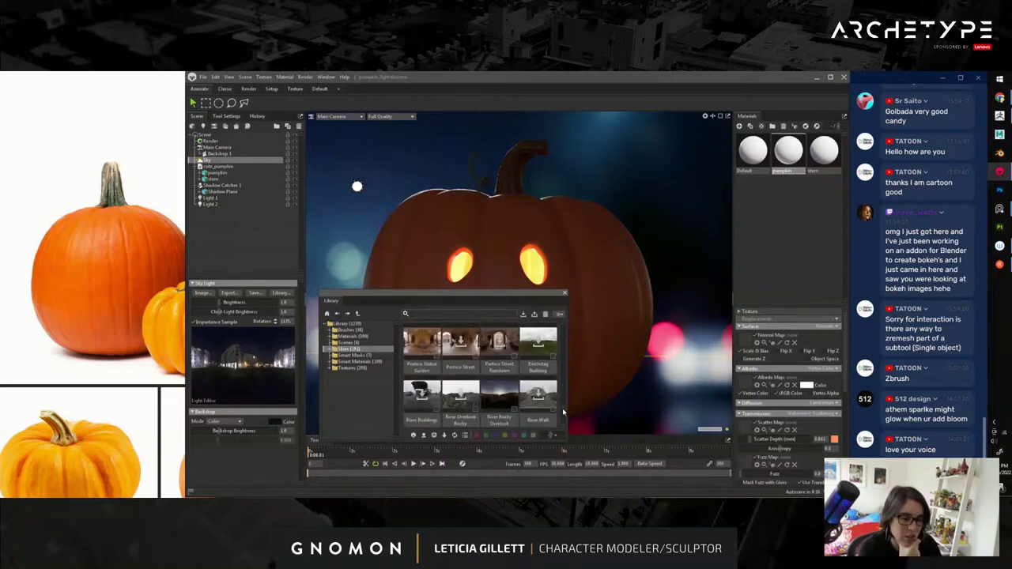
{"action": "scroll", "coordinate": [563, 419], "scroll_direction": "down", "scroll_amount": 2}
{"action": "left_click_drag", "start_coordinate": [563, 422], "coordinate": [575, 334]}
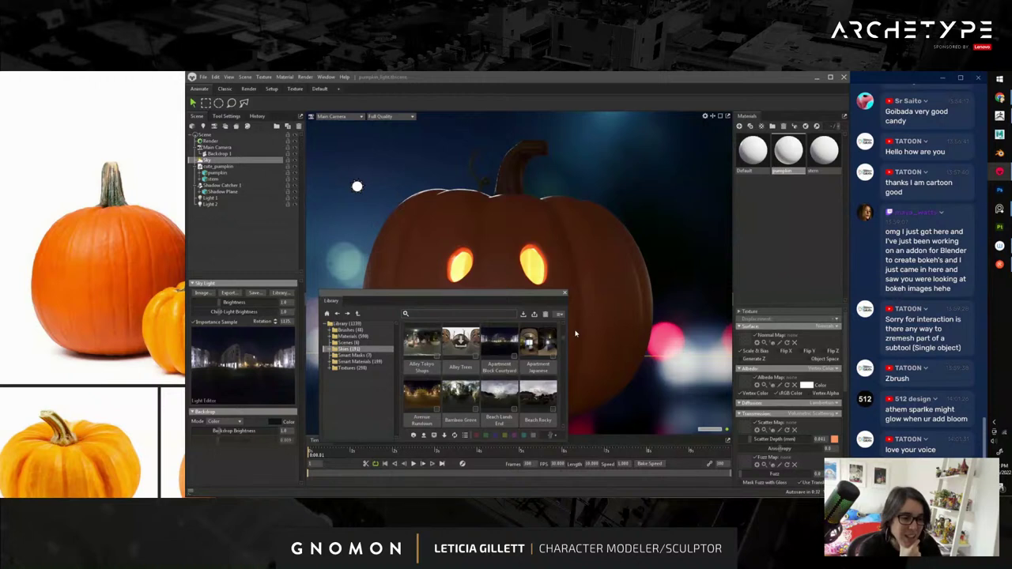
{"action": "left_click_drag", "start_coordinate": [563, 340], "coordinate": [562, 345]}
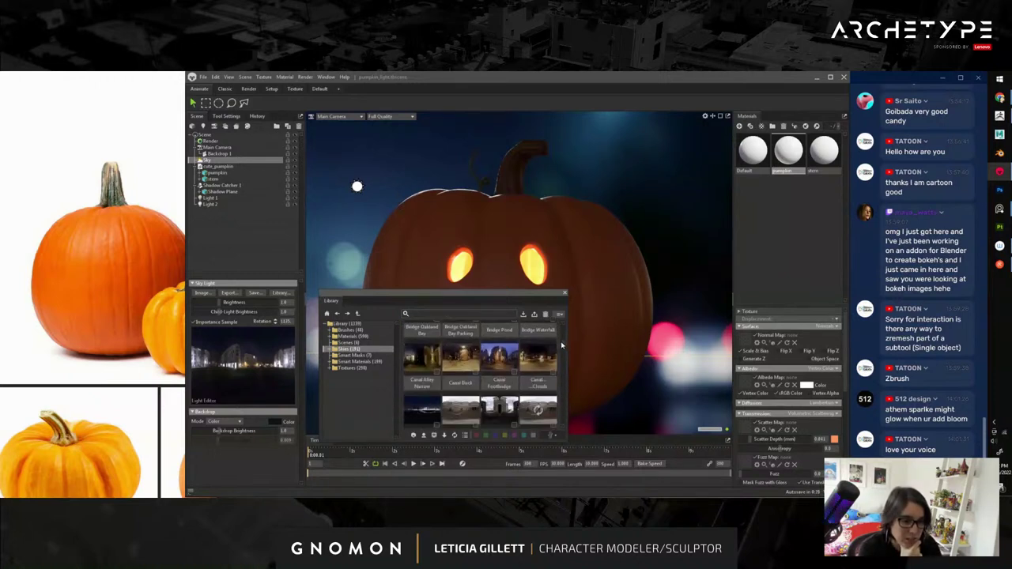
{"action": "double_click", "coordinate": [541, 363]}
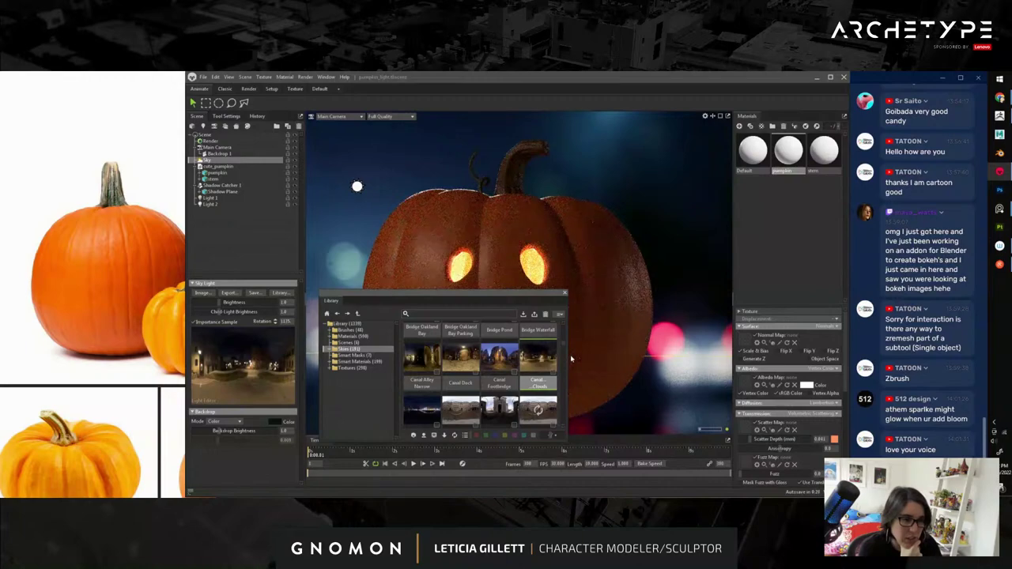
{"action": "left_click", "coordinate": [564, 293]}
{"action": "left_click_drag", "start_coordinate": [477, 352], "coordinate": [551, 354], "text": "shift"}
{"action": "scroll", "coordinate": [621, 356], "scroll_direction": "down", "scroll_amount": 3}
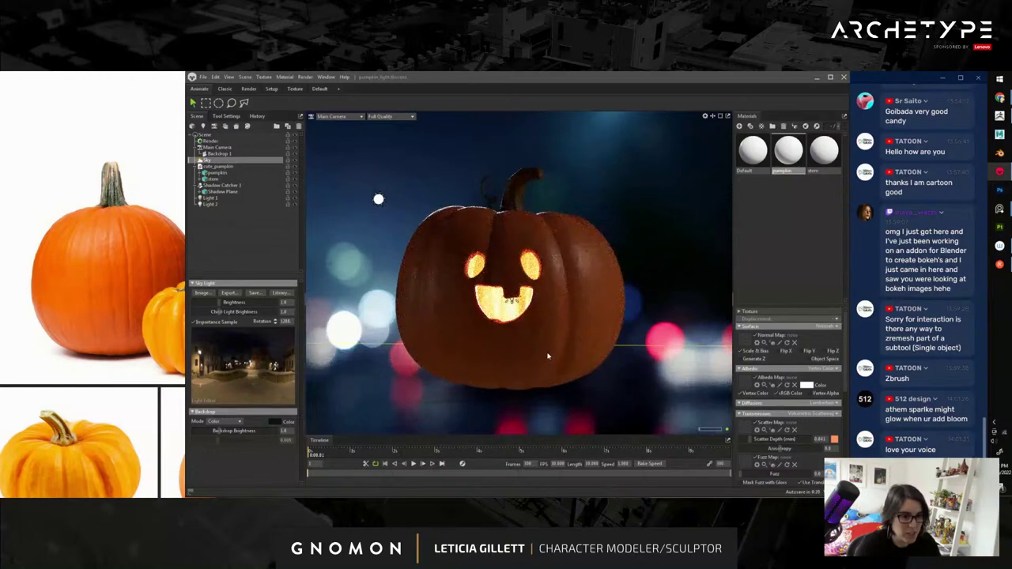
{"action": "scroll", "coordinate": [547, 357], "scroll_direction": "up", "scroll_amount": 2}
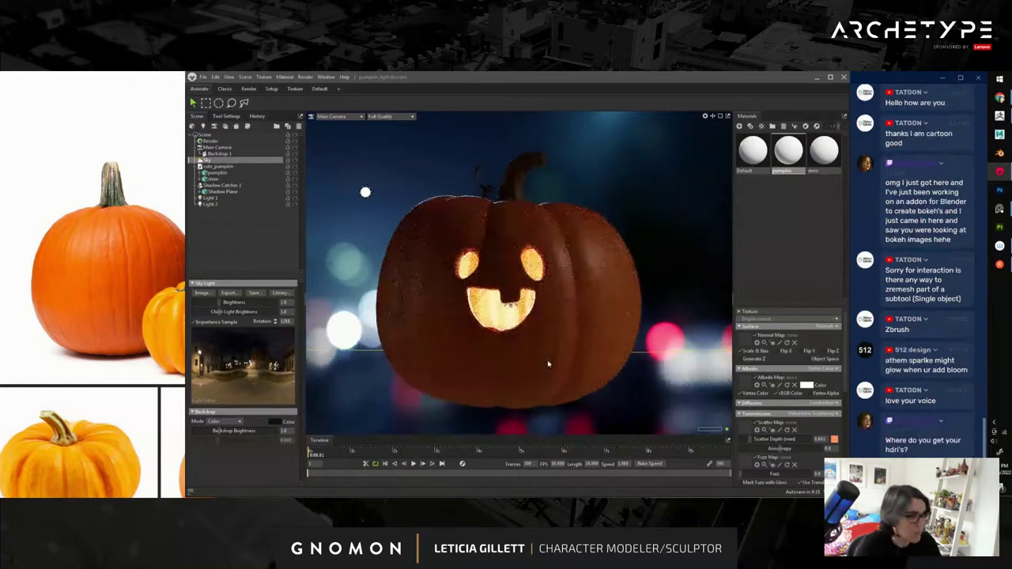
{"action": "scroll", "coordinate": [548, 364], "scroll_direction": "down", "scroll_amount": 2}
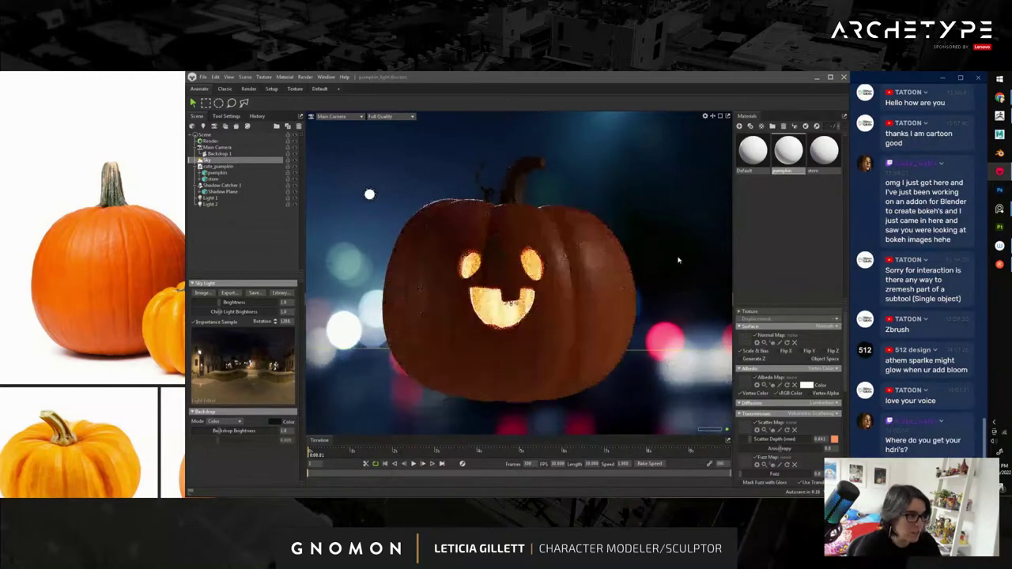
- Switch to the browser, examine the "pumpkin carved light inside" reference images, and return to Marmoset Toolbag
{"action": "left_click", "coordinate": [1000, 97]}
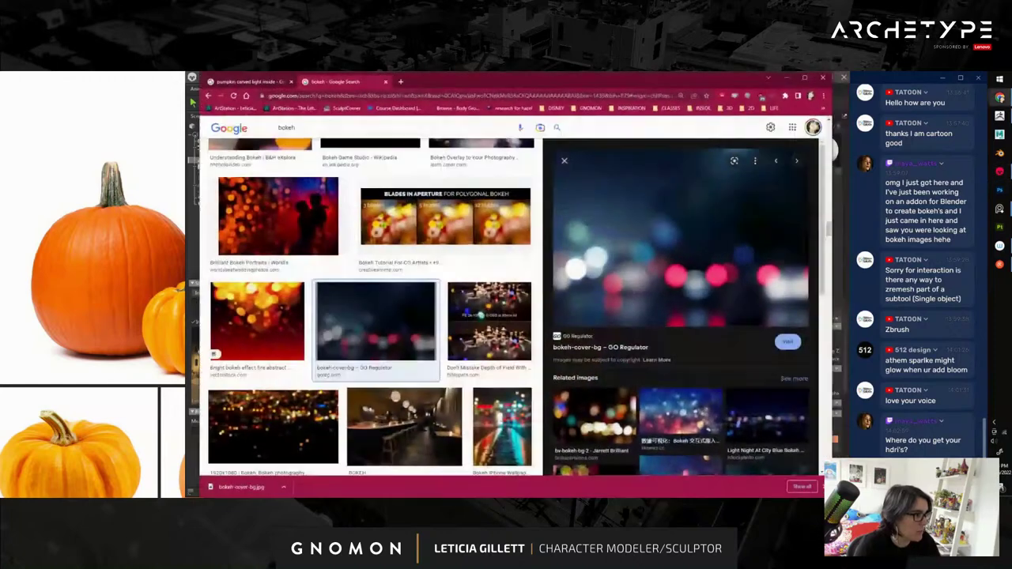
{"action": "left_click", "coordinate": [252, 81]}
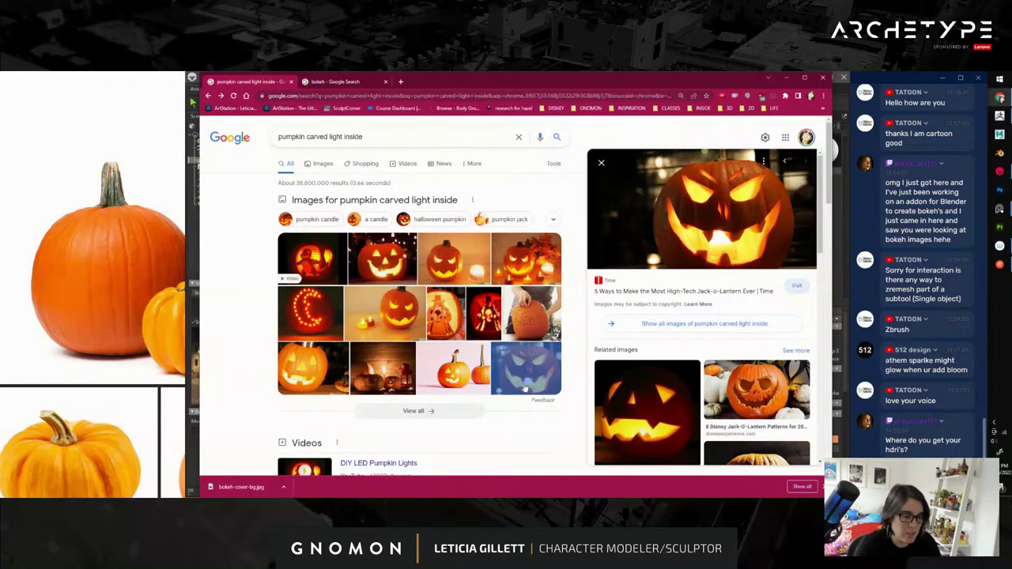
{"action": "scroll", "coordinate": [490, 388], "scroll_direction": "down", "scroll_amount": 2}
{"action": "scroll", "coordinate": [467, 359], "scroll_direction": "down", "scroll_amount": 1}
{"action": "scroll", "coordinate": [467, 359], "scroll_direction": "down", "scroll_amount": 1}
{"action": "scroll", "coordinate": [463, 360], "scroll_direction": "down", "scroll_amount": 2}
{"action": "scroll", "coordinate": [464, 359], "scroll_direction": "down", "scroll_amount": 1}
{"action": "scroll", "coordinate": [478, 354], "scroll_direction": "up", "scroll_amount": 4}
{"action": "left_click", "coordinate": [787, 78]}
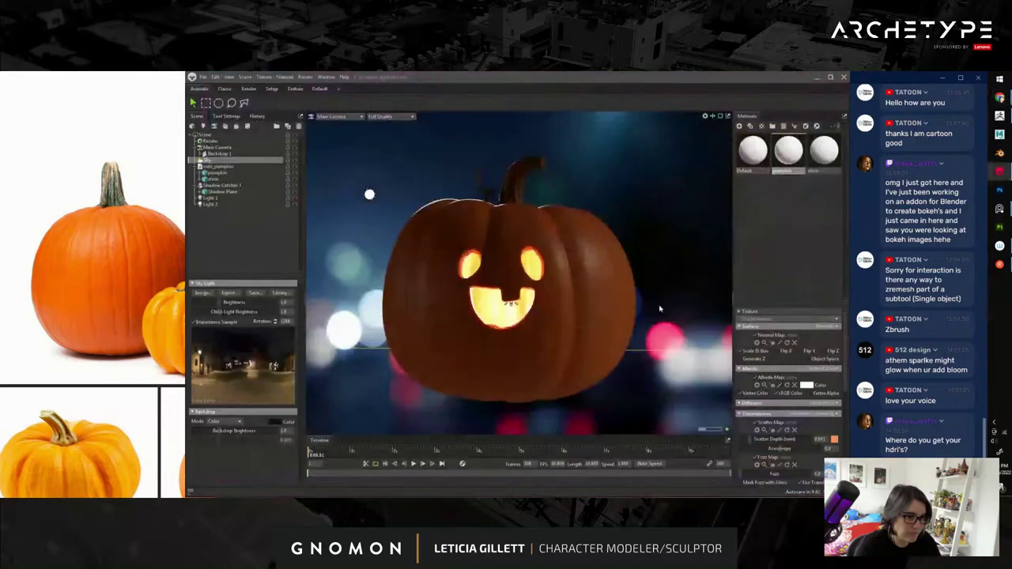
- Reframe the pumpkin from a slightly different angle and save the pumpkin_light scene
{"action": "left_click_drag", "start_coordinate": [614, 359], "coordinate": [529, 342], "text": "alt"}
{"action": "scroll", "coordinate": [528, 343], "scroll_direction": "up", "scroll_amount": 1}
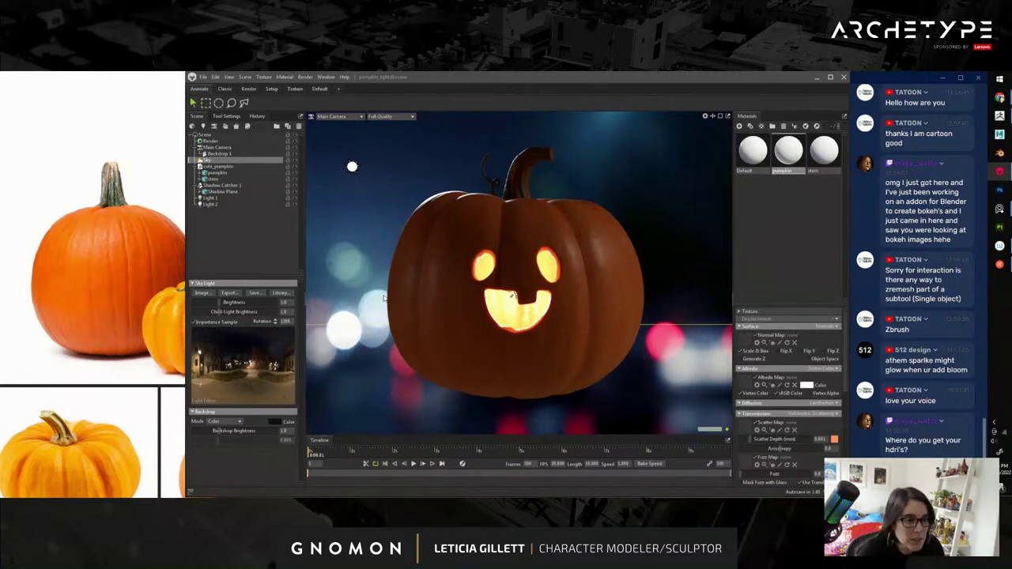
{"action": "left_click", "coordinate": [203, 78]}
{"action": "left_click", "coordinate": [220, 112]}
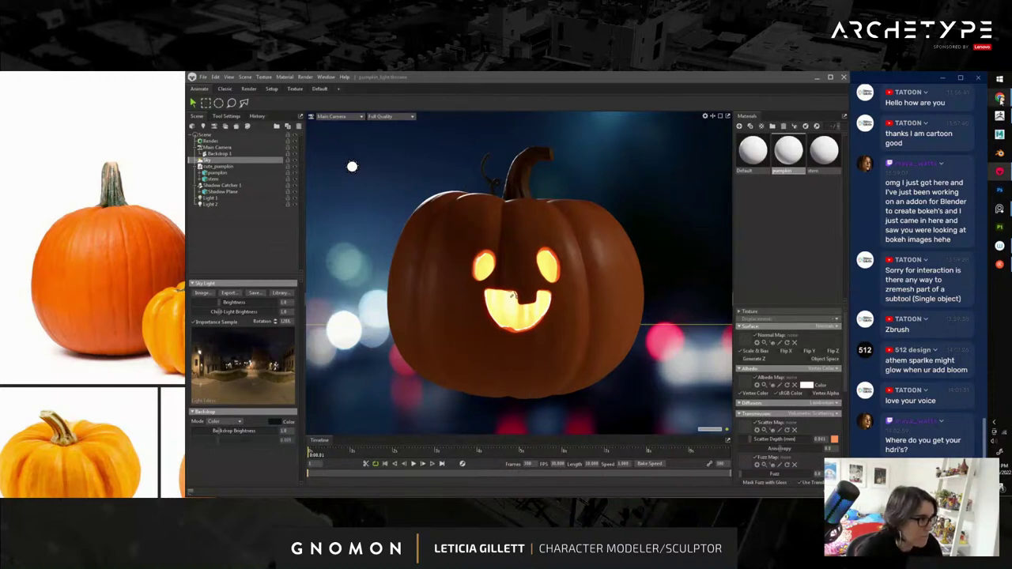
- Look through the library's skies for another night environment, and close the library without changing the current sky
{"action": "mouse_move", "coordinate": [999, 120]}
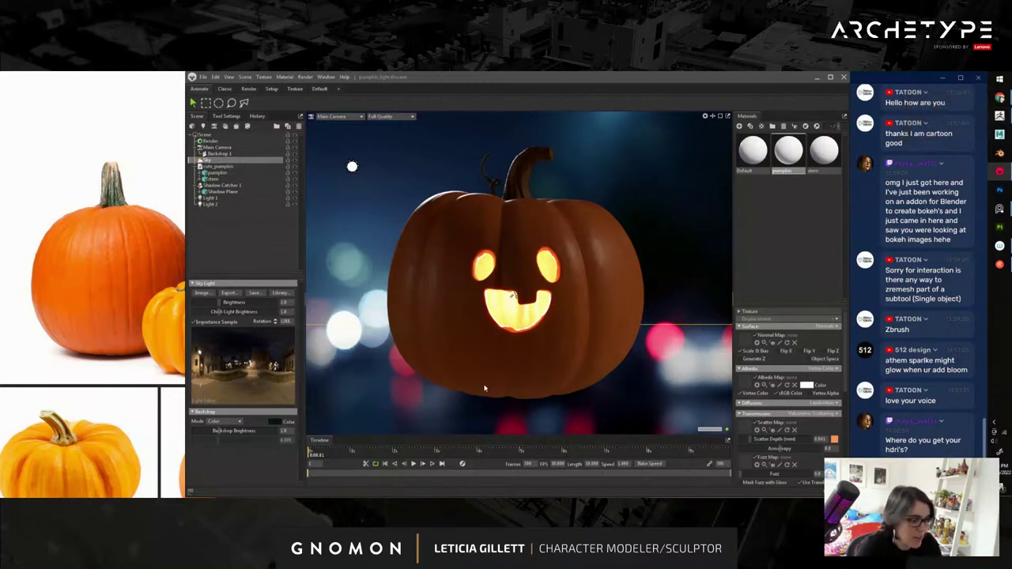
{"action": "left_click", "coordinate": [281, 293]}
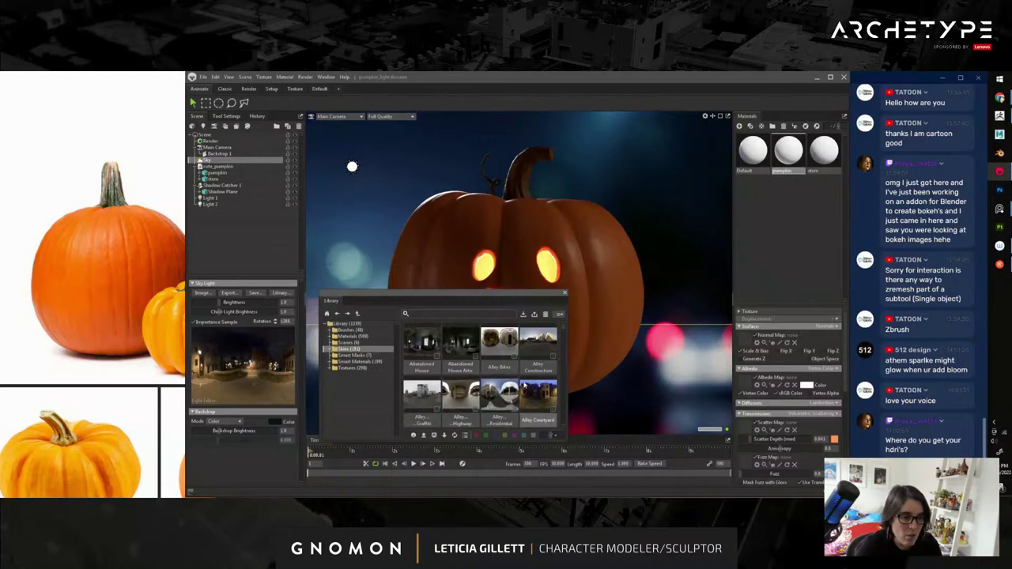
{"action": "scroll", "coordinate": [511, 340], "scroll_direction": "down", "scroll_amount": 10}
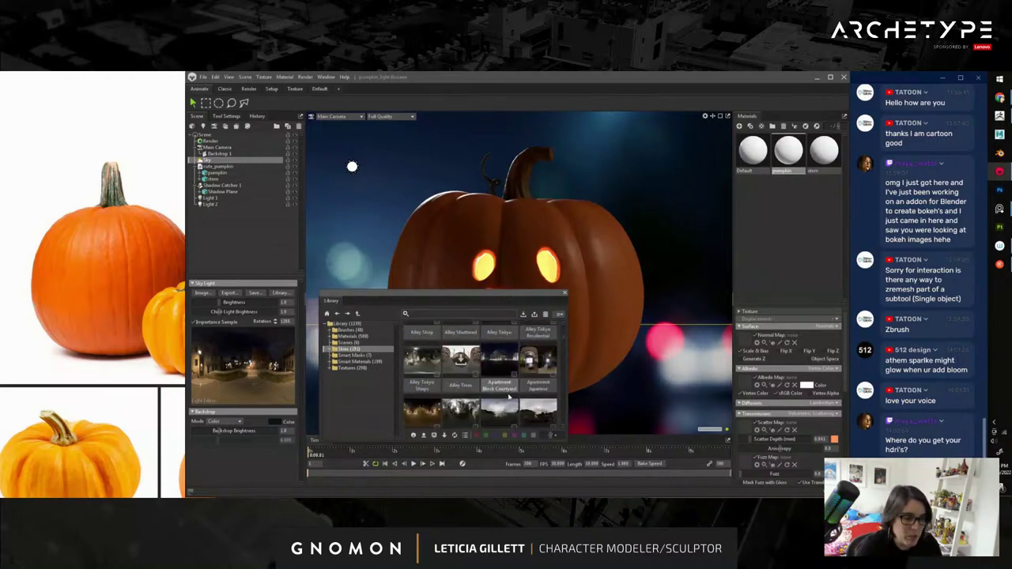
{"action": "scroll", "coordinate": [563, 346], "scroll_direction": "down", "scroll_amount": 10}
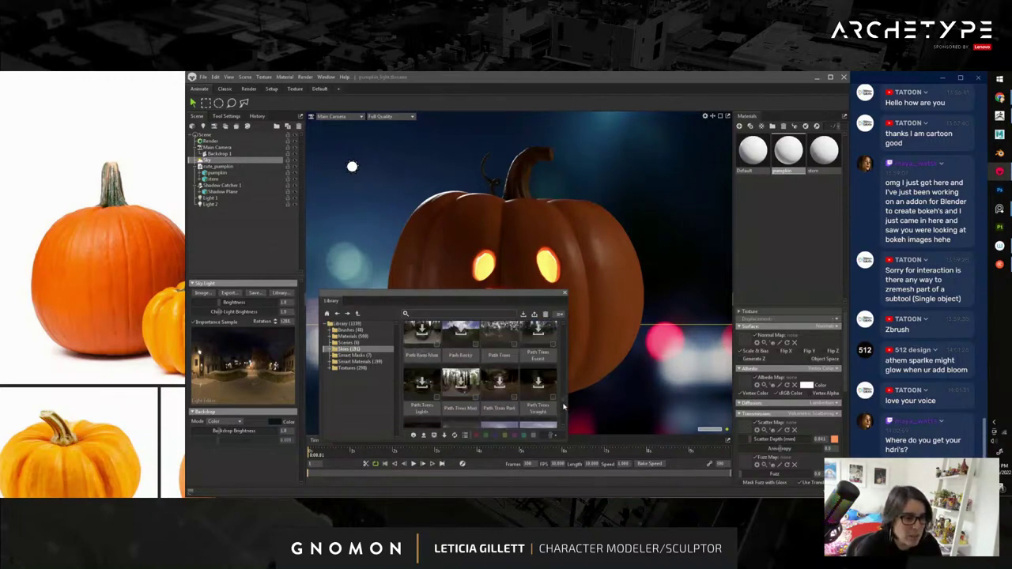
{"action": "scroll", "coordinate": [564, 412], "scroll_direction": "down", "scroll_amount": 5}
{"action": "scroll", "coordinate": [560, 413], "scroll_direction": "down", "scroll_amount": 5}
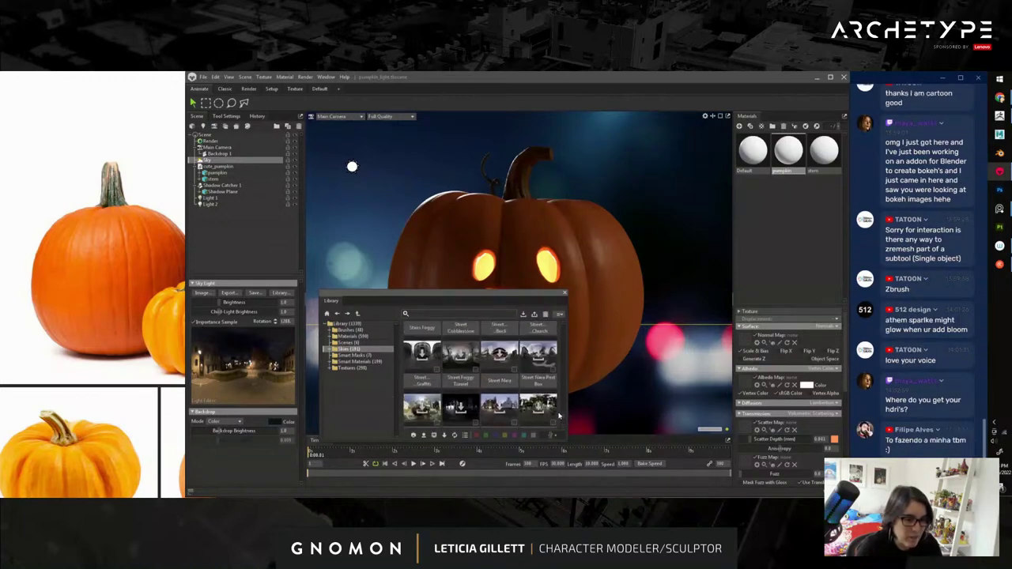
{"action": "left_click_drag", "start_coordinate": [560, 415], "coordinate": [552, 312]}
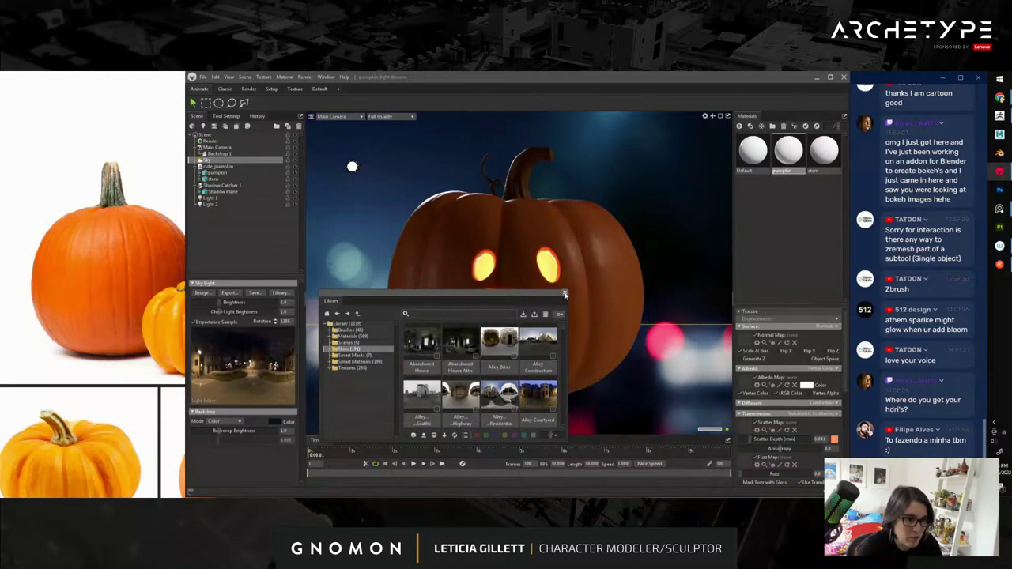
{"action": "left_click", "coordinate": [565, 294]}
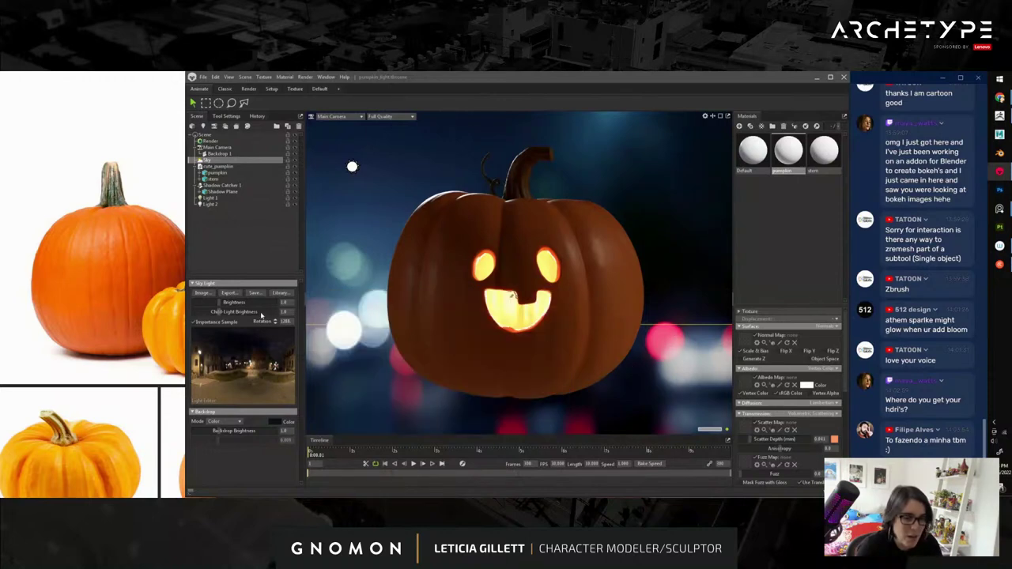
- Switch to the browser, search for "hdri haven" in a new tab, and open Poly Haven's HDRIs page
{"action": "mouse_move", "coordinate": [996, 99]}
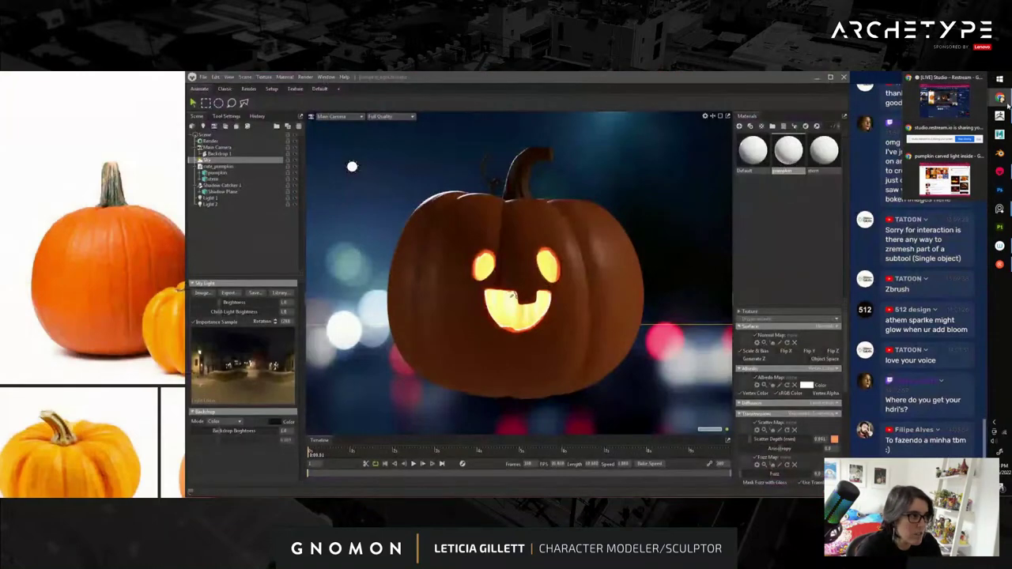
{"action": "left_click", "coordinate": [945, 176]}
{"action": "left_click", "coordinate": [495, 82]}
{"action": "type", "text": "hdri"}
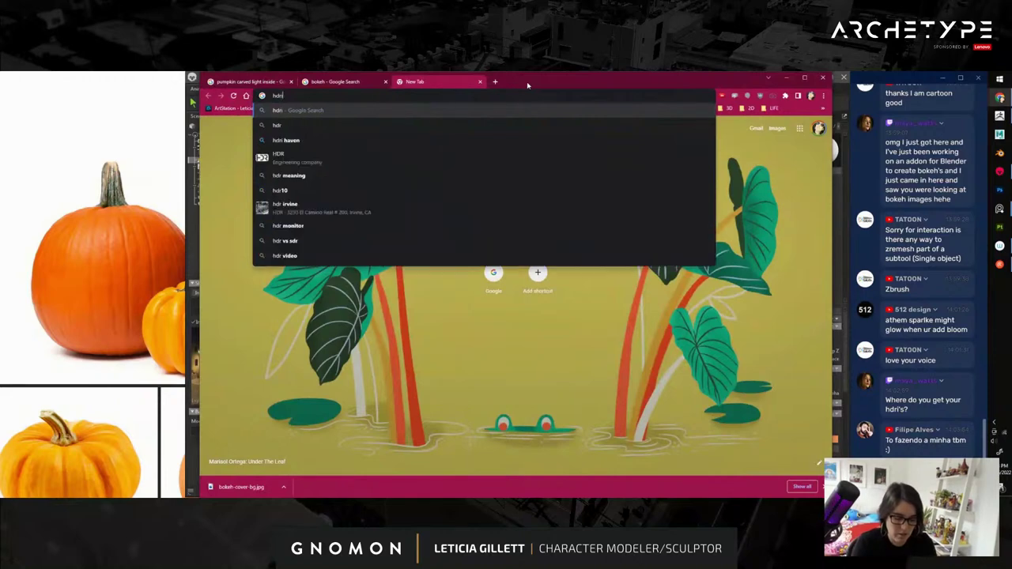
{"action": "type", "text": " haven"}
{"action": "key", "text": "Return"}
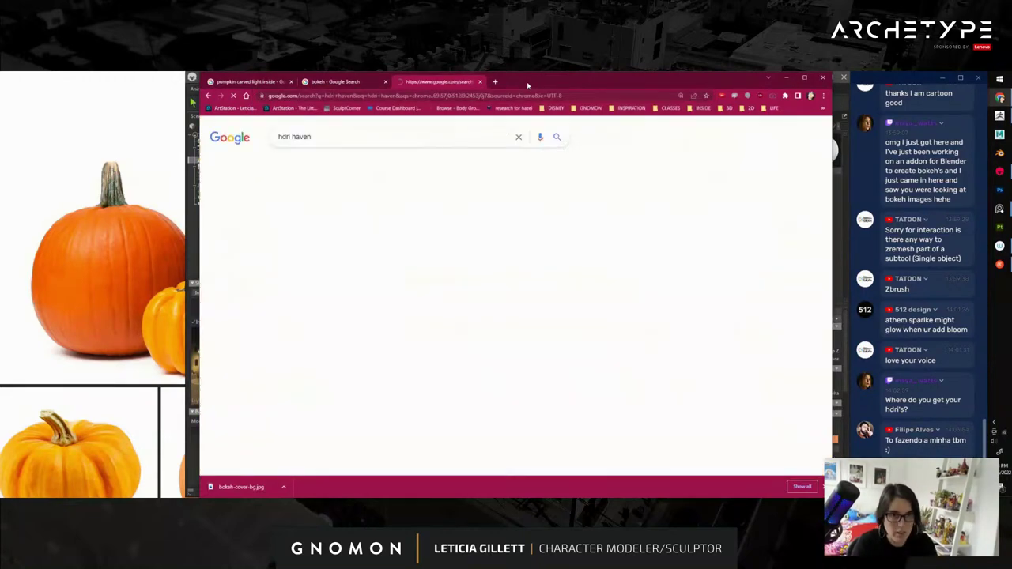
{"action": "left_click", "coordinate": [319, 213]}
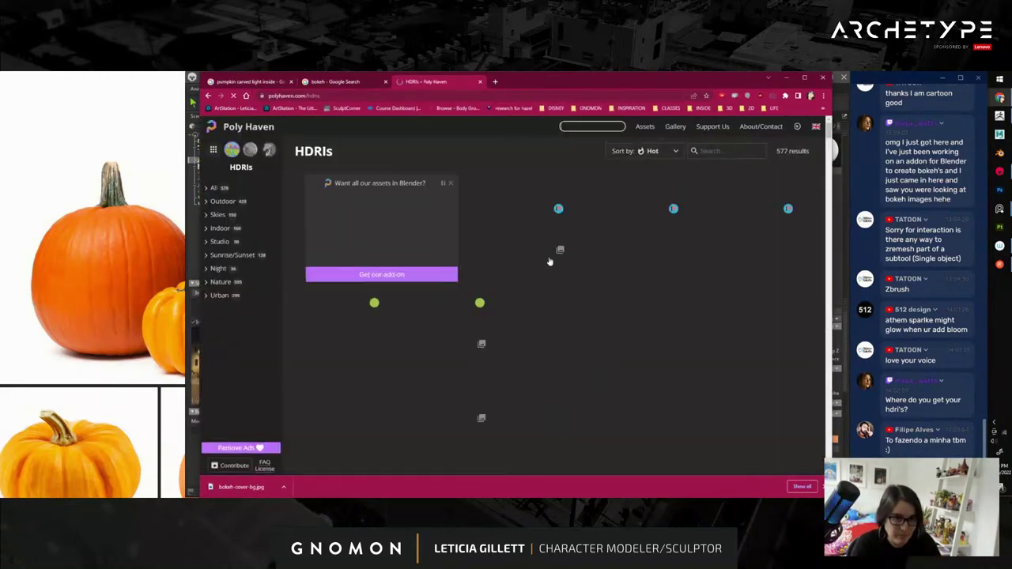
- Browse Poly Haven's HDRI catalogue, close its tab, and return to Marmoset Toolbag
{"action": "scroll", "coordinate": [586, 353], "scroll_direction": "down", "scroll_amount": 5}
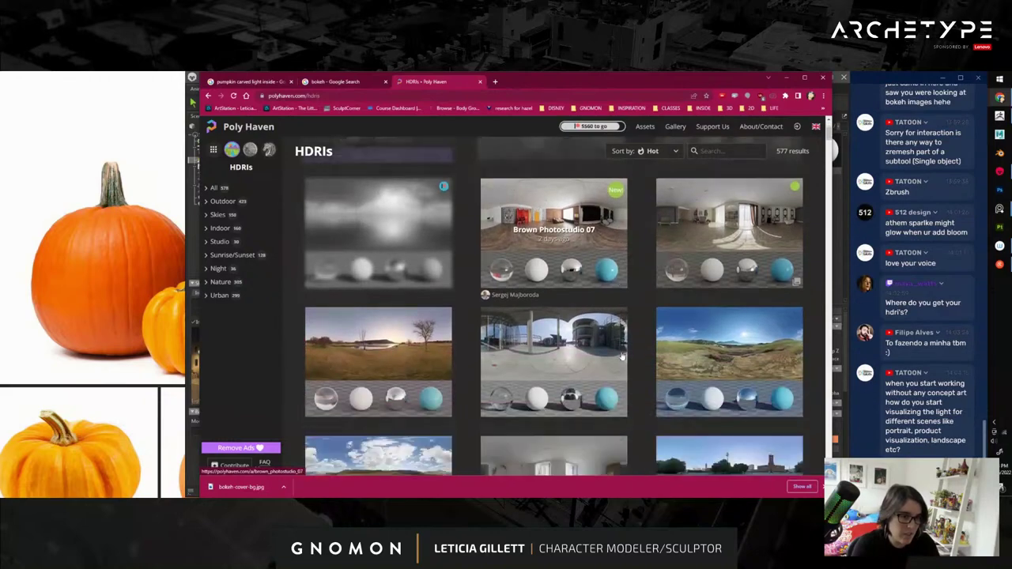
{"action": "scroll", "coordinate": [621, 361], "scroll_direction": "down", "scroll_amount": 10}
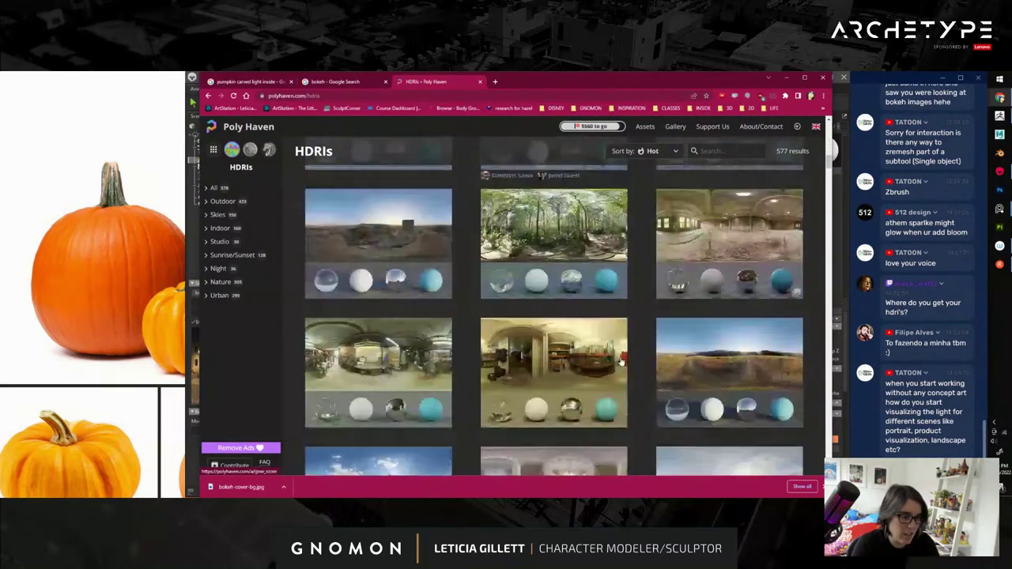
{"action": "scroll", "coordinate": [618, 360], "scroll_direction": "down", "scroll_amount": 10}
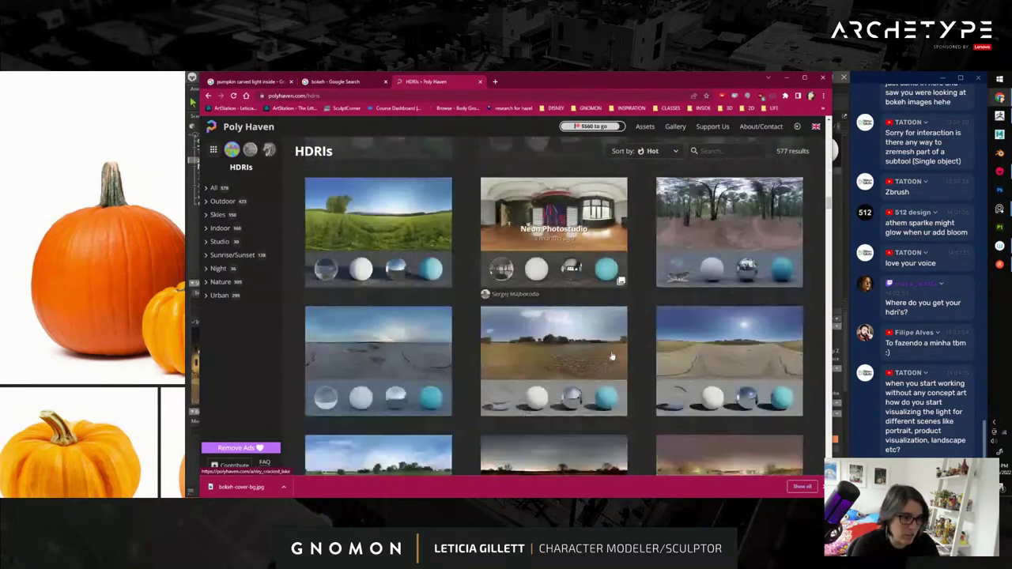
{"action": "scroll", "coordinate": [609, 356], "scroll_direction": "down", "scroll_amount": 8}
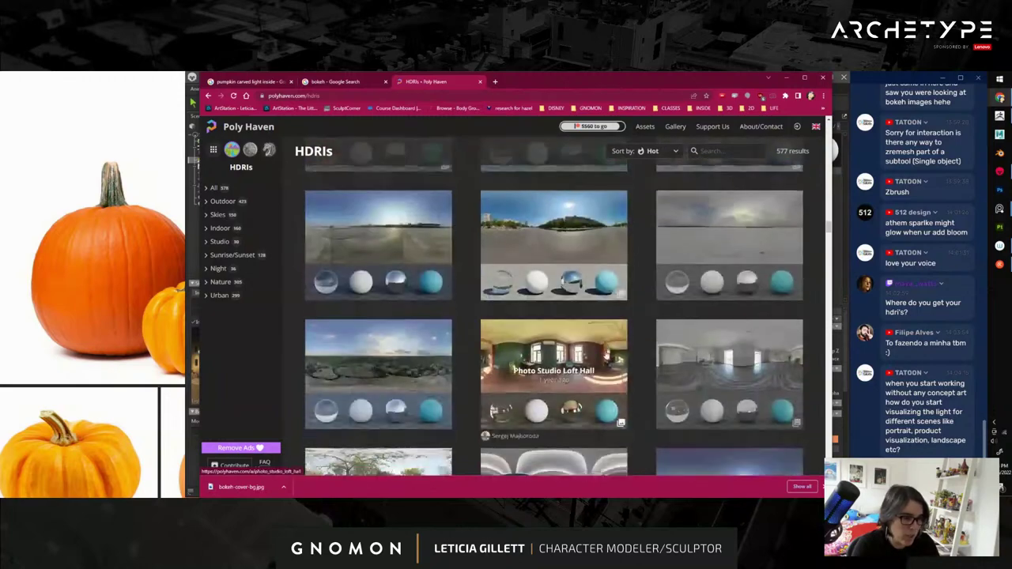
{"action": "scroll", "coordinate": [602, 354], "scroll_direction": "down", "scroll_amount": 2}
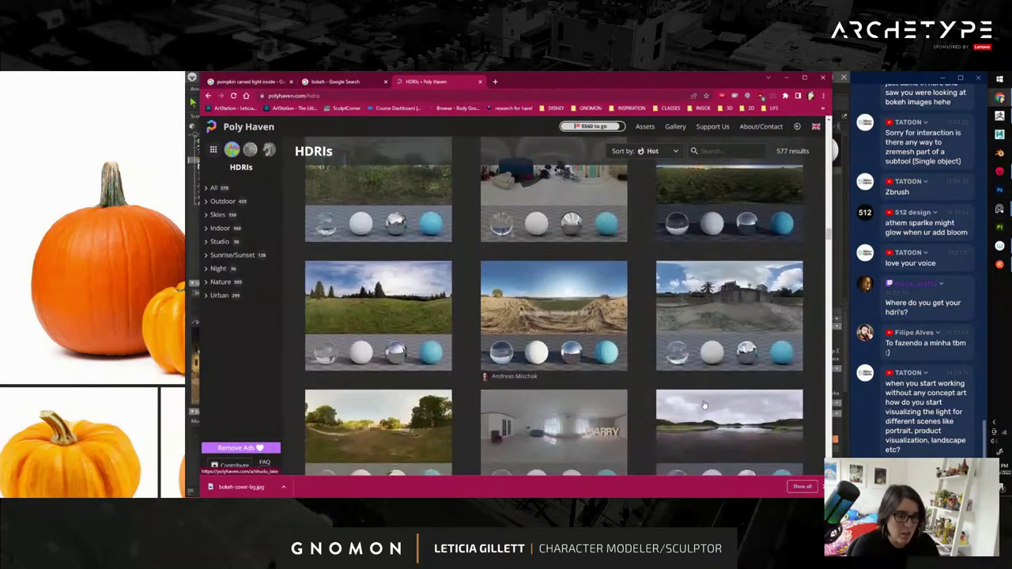
{"action": "left_click", "coordinate": [821, 486]}
{"action": "scroll", "coordinate": [594, 359], "scroll_direction": "down", "scroll_amount": 8}
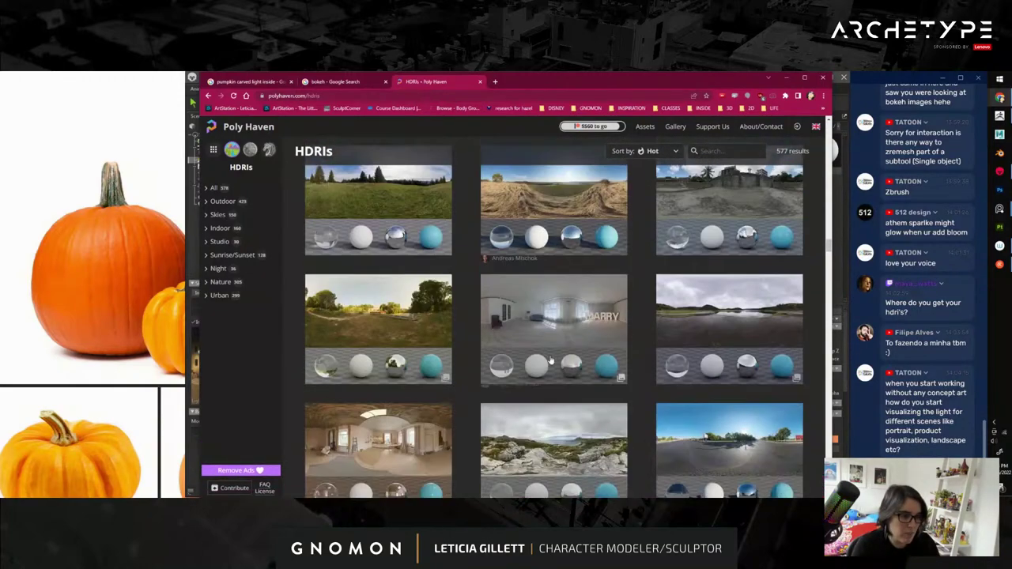
{"action": "scroll", "coordinate": [594, 360], "scroll_direction": "down", "scroll_amount": 5}
{"action": "left_click", "coordinate": [479, 81]}
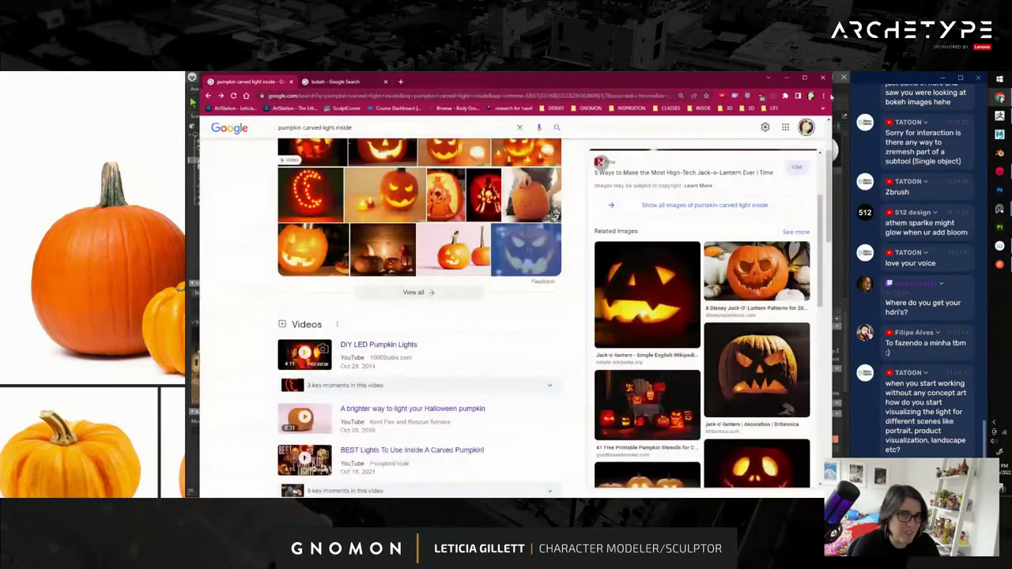
{"action": "left_click", "coordinate": [788, 80]}
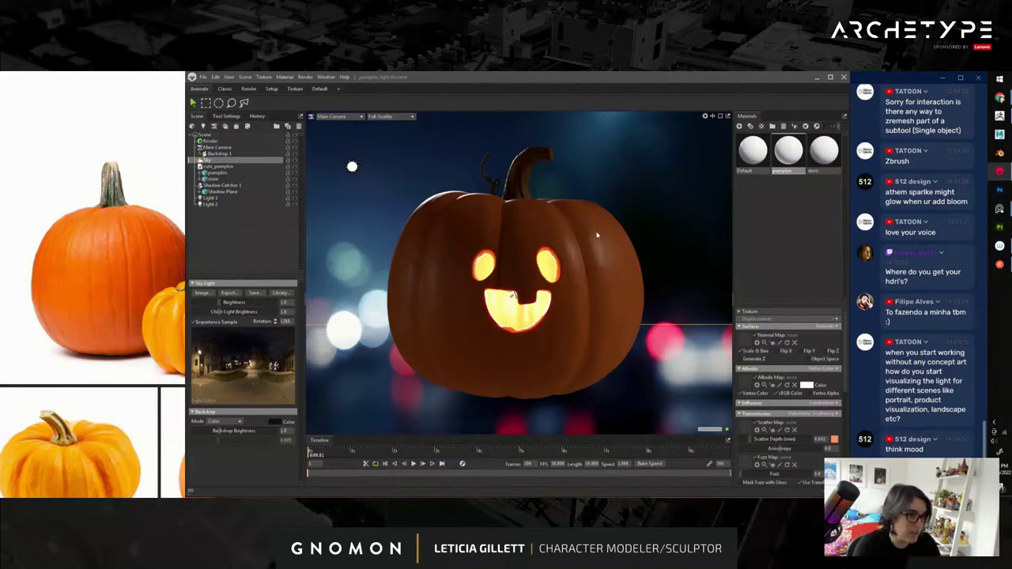
- Switch to ZBrush and adjust the tip of the pumpkin's stem with a smaller Move brush
{"action": "left_click", "coordinate": [1001, 116]}
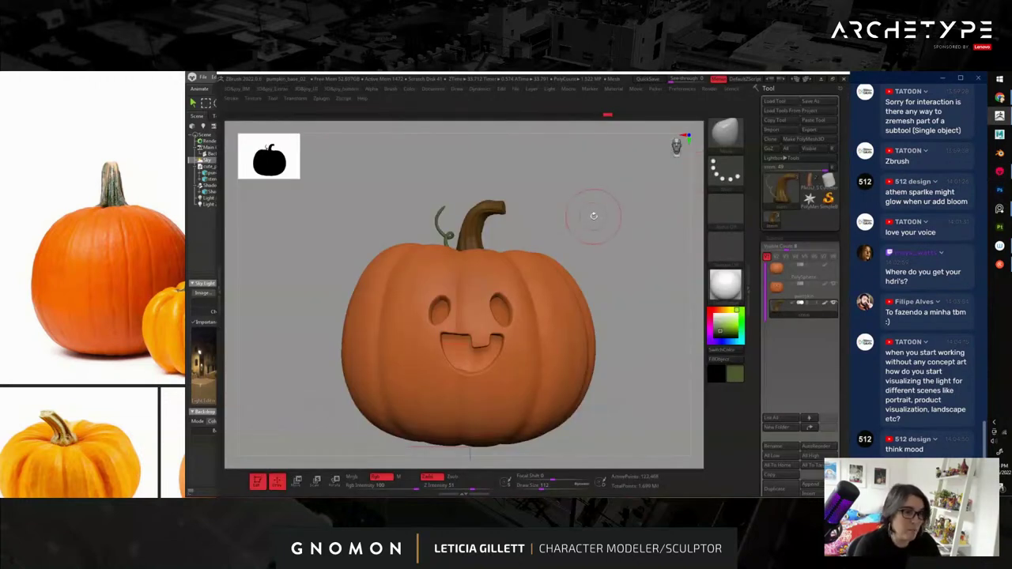
{"action": "right_click_drag", "start_coordinate": [481, 222], "coordinate": [504, 250], "text": "alt"}
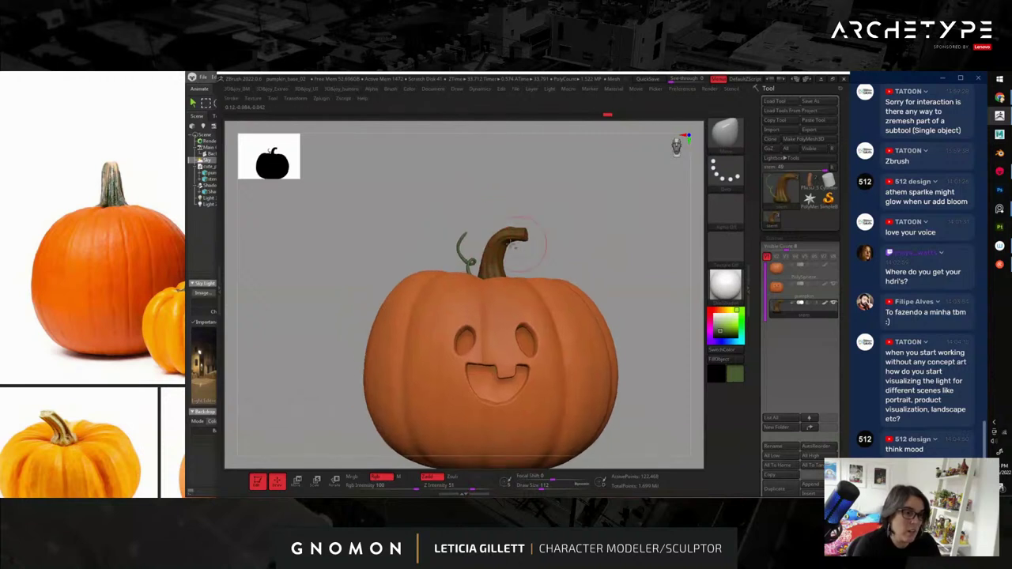
{"action": "key", "text": "s"}
{"action": "left_click", "coordinate": [520, 243]}
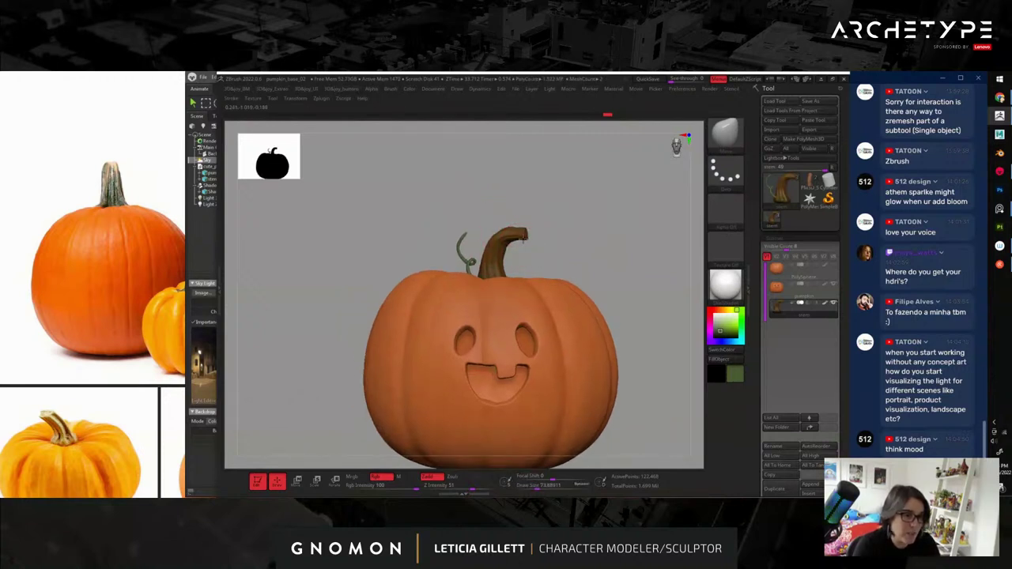
{"action": "left_click_drag", "start_coordinate": [527, 231], "coordinate": [507, 234]}
{"action": "key", "text": "s"}
{"action": "left_click", "coordinate": [506, 242]}
{"action": "left_click_drag", "start_coordinate": [608, 229], "coordinate": [621, 290]}
{"action": "left_click_drag", "start_coordinate": [582, 243], "coordinate": [599, 276]}
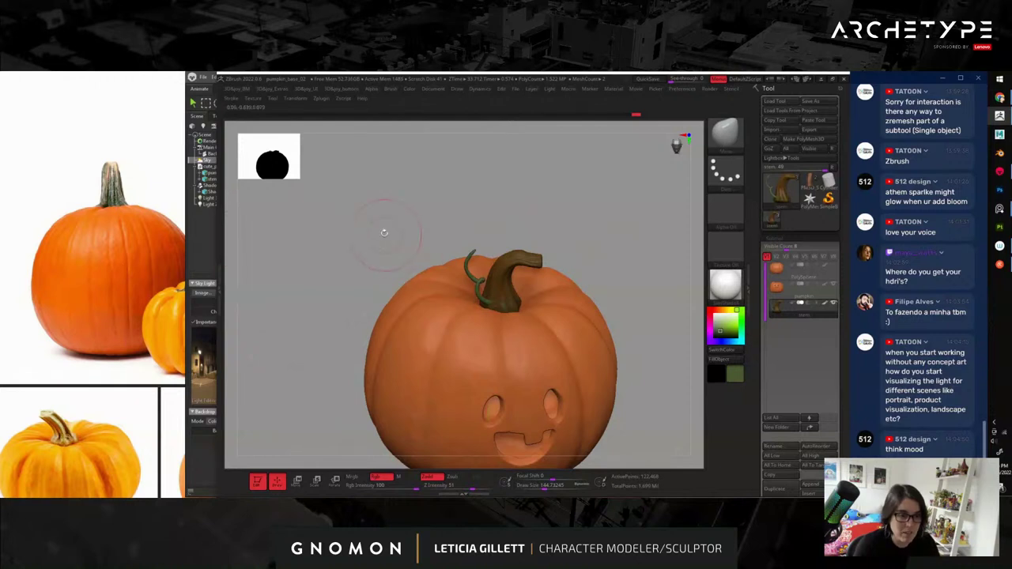
- Examine the whole collection of pumpkin photos on the reference board
{"action": "left_click_drag", "start_coordinate": [388, 237], "coordinate": [261, 248]}
{"action": "scroll", "coordinate": [131, 276], "scroll_direction": "down", "scroll_amount": 5}
{"action": "middle_click_drag", "start_coordinate": [212, 279], "coordinate": [138, 279]}
{"action": "scroll", "coordinate": [139, 279], "scroll_direction": "up", "scroll_amount": 2}
{"action": "middle_click_drag", "start_coordinate": [56, 333], "coordinate": [154, 349]}
{"action": "scroll", "coordinate": [135, 335], "scroll_direction": "down", "scroll_amount": 3}
{"action": "scroll", "coordinate": [108, 329], "scroll_direction": "up", "scroll_amount": 2}
{"action": "scroll", "coordinate": [78, 354], "scroll_direction": "down", "scroll_amount": 1}
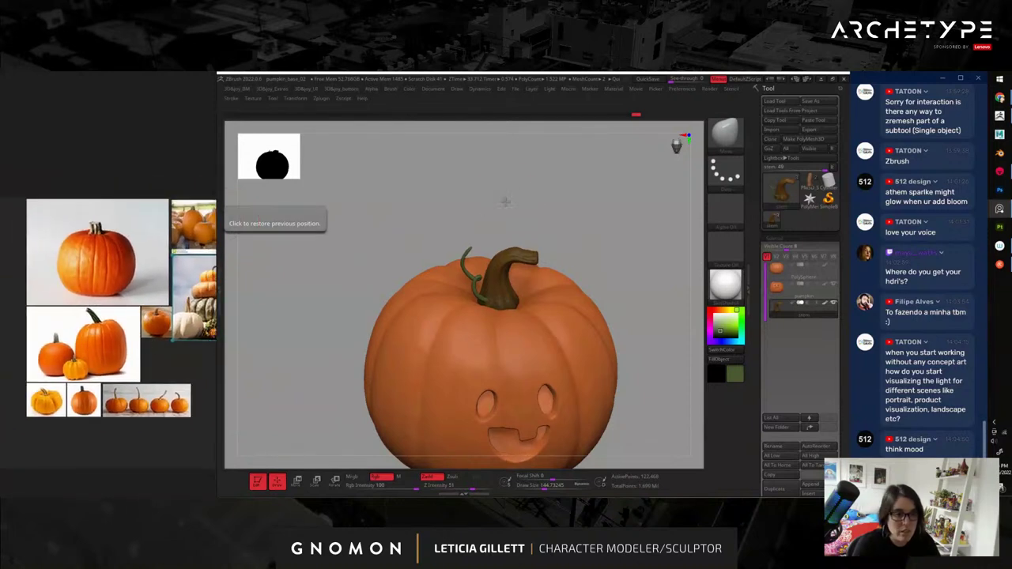
- Append a Sphere3D as a new subtool to the pumpkin model
{"action": "left_click_drag", "start_coordinate": [609, 248], "coordinate": [647, 356]}
{"action": "left_click_drag", "start_coordinate": [647, 356], "coordinate": [630, 346], "text": "alt"}
{"action": "mouse_move", "coordinate": [613, 313]}
{"action": "left_mouse_down"}
{"action": "mouse_move", "coordinate": [536, 303]}
{"action": "mouse_move", "coordinate": [590, 335]}
{"action": "mouse_move", "coordinate": [624, 325]}
{"action": "left_mouse_up"}
{"action": "scroll", "coordinate": [753, 403], "scroll_direction": "down", "scroll_amount": 5}
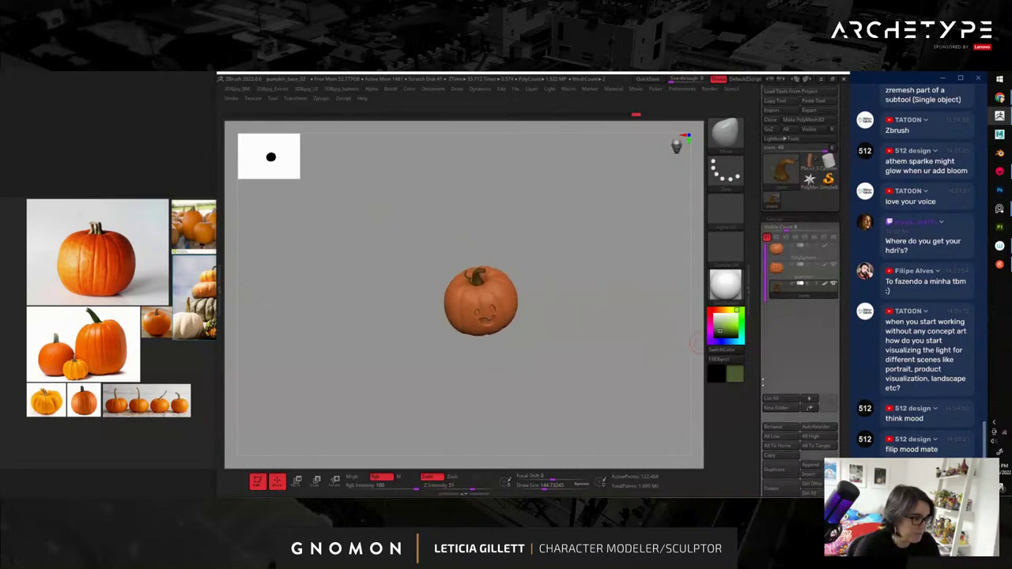
{"action": "scroll", "coordinate": [800, 291], "scroll_direction": "down", "scroll_amount": 2}
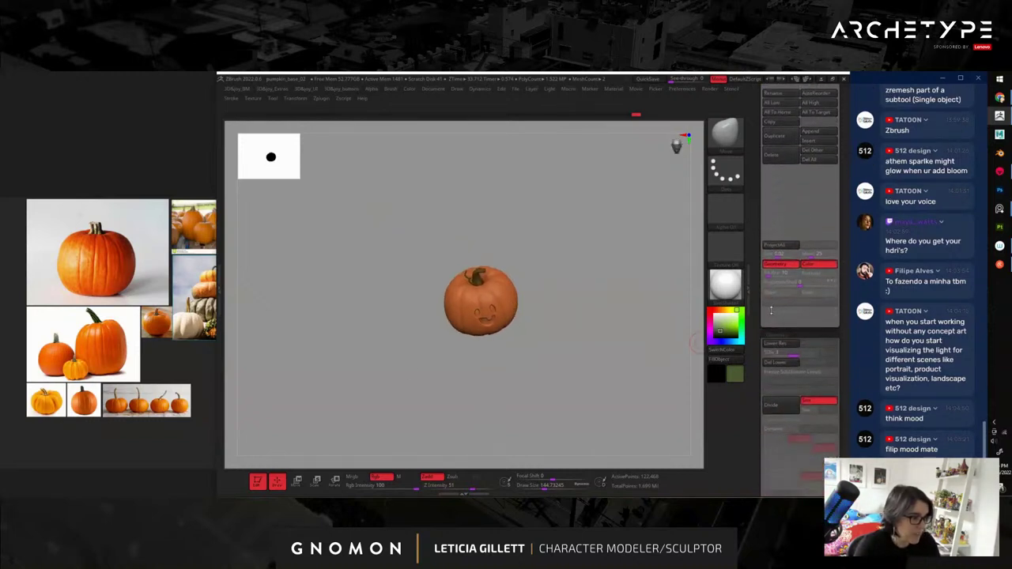
{"action": "scroll", "coordinate": [799, 316], "scroll_direction": "up", "scroll_amount": 8}
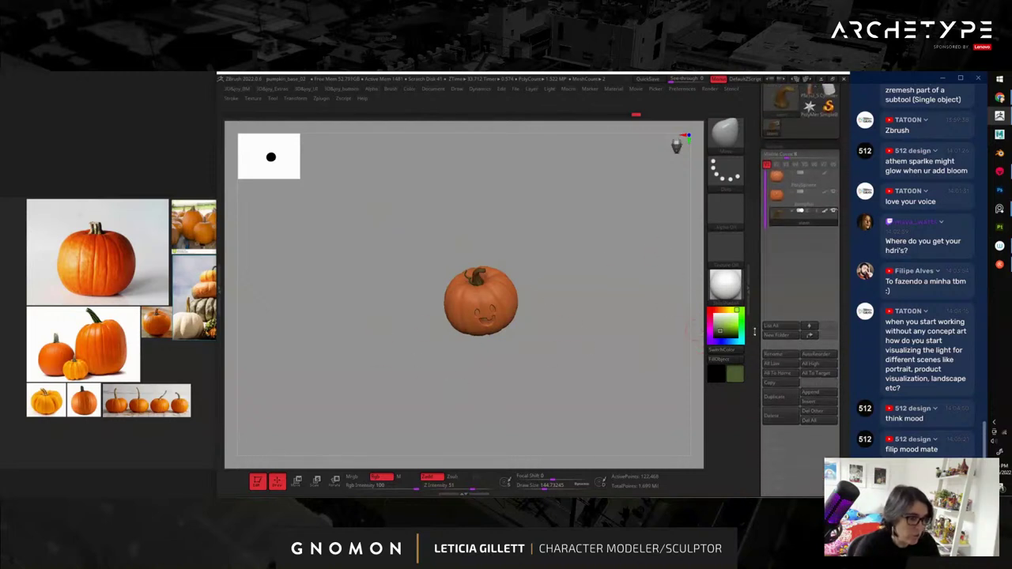
{"action": "left_click", "coordinate": [819, 391]}
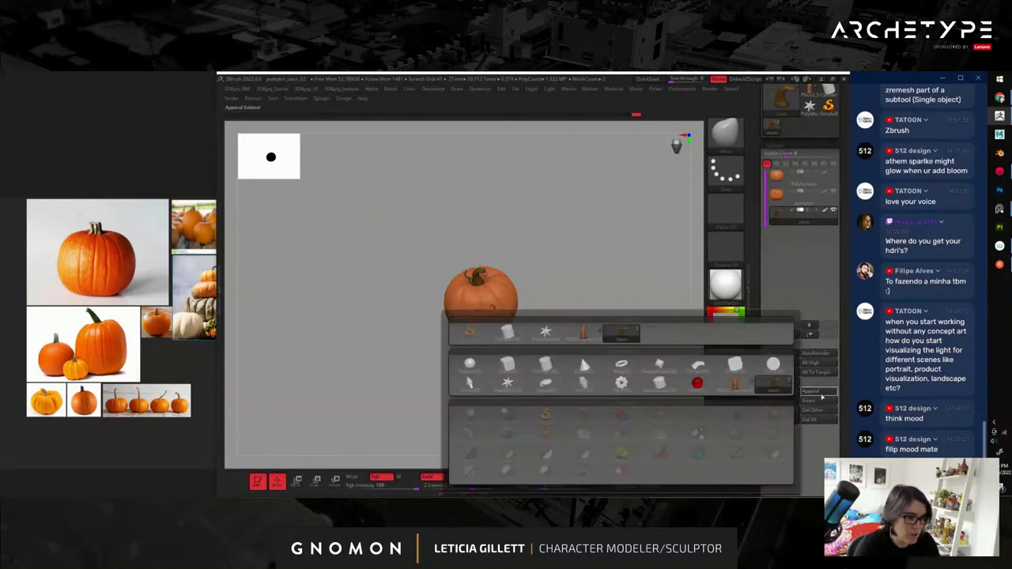
{"action": "left_click", "coordinate": [580, 355]}
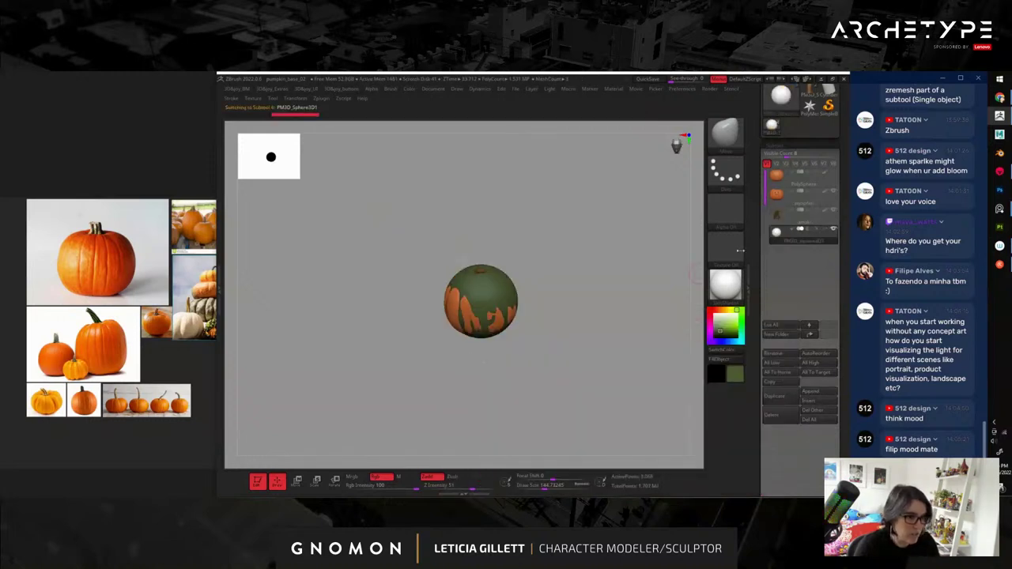
- Convert the appended sphere into a cube primitive and toggle its polyframe display
{"action": "key", "text": "w"}
{"action": "left_click", "coordinate": [437, 236]}
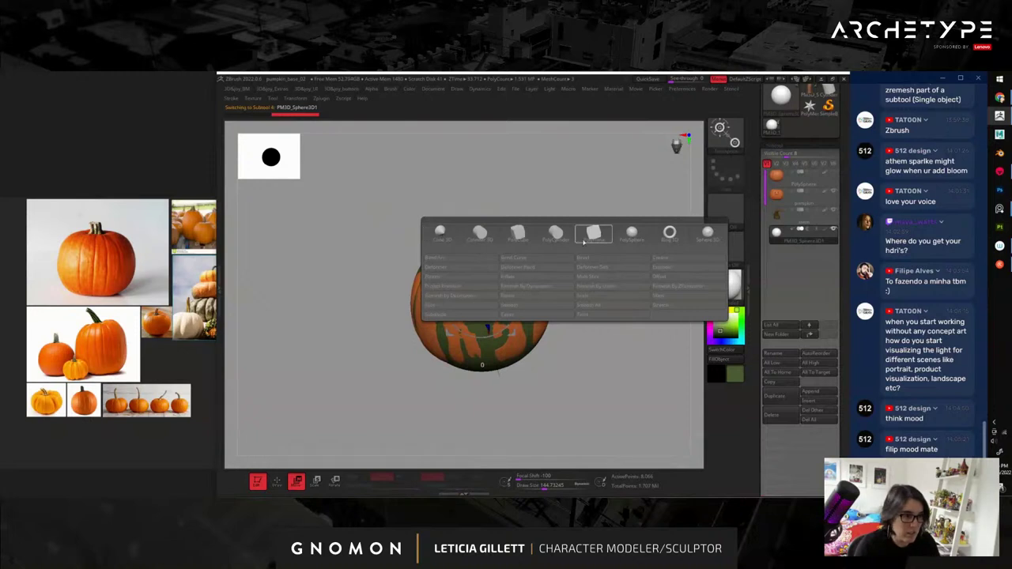
{"action": "left_click", "coordinate": [518, 234]}
{"action": "key", "text": "shift+f"}
{"action": "left_click_drag", "start_coordinate": [627, 294], "coordinate": [615, 294]}
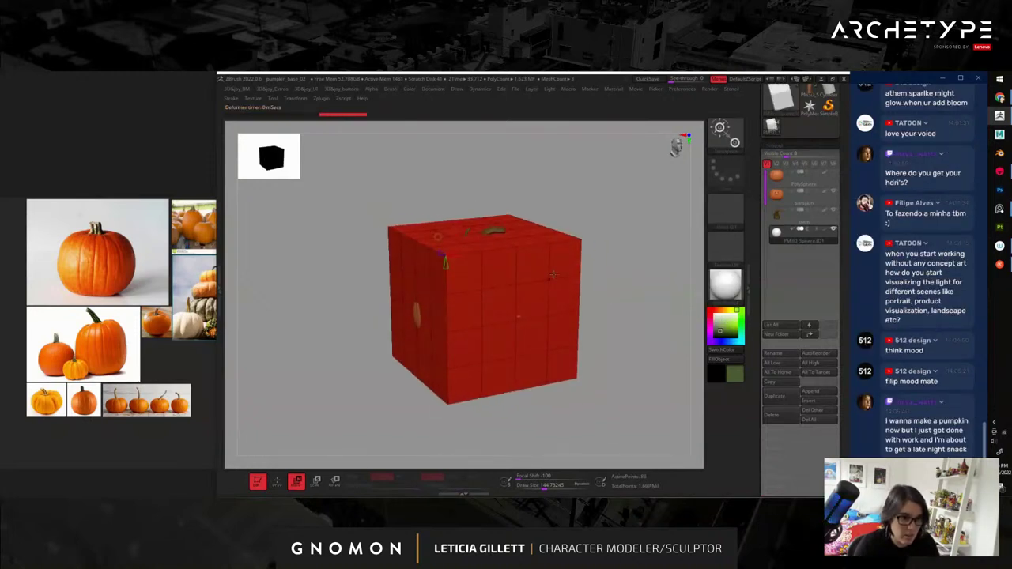
- Flatten the cube into a thin slab and stretch it sideways into a long board
{"action": "left_click_drag", "start_coordinate": [480, 276], "coordinate": [481, 364]}
{"action": "left_click_drag", "start_coordinate": [621, 284], "coordinate": [571, 330]}
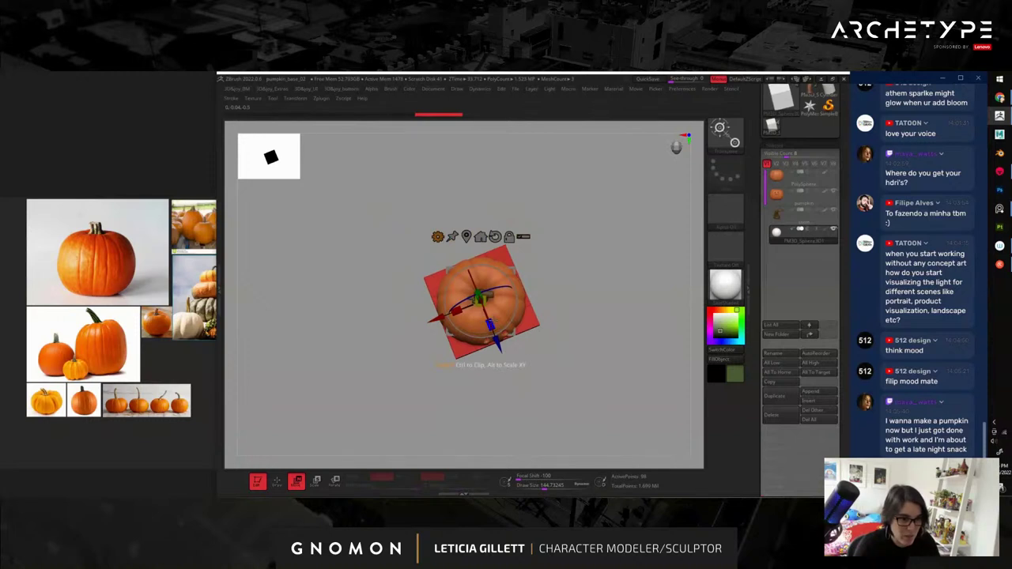
{"action": "left_click_drag", "start_coordinate": [475, 364], "coordinate": [480, 365]}
{"action": "left_click_drag", "start_coordinate": [456, 310], "coordinate": [330, 365]}
- Move the board down so it sits directly beneath the pumpkin's base, and return to Draw mode
{"action": "left_click_drag", "start_coordinate": [572, 385], "coordinate": [560, 323], "text": "alt"}
{"action": "left_click_drag", "start_coordinate": [480, 235], "coordinate": [479, 269]}
{"action": "left_click_drag", "start_coordinate": [589, 242], "coordinate": [591, 298]}
{"action": "left_click_drag", "start_coordinate": [480, 264], "coordinate": [480, 266]}
{"action": "mouse_move", "coordinate": [658, 254]}
{"action": "left_mouse_down"}
{"action": "mouse_move", "coordinate": [636, 271]}
{"action": "mouse_move", "coordinate": [606, 248]}
{"action": "mouse_move", "coordinate": [615, 298]}
{"action": "mouse_move", "coordinate": [622, 246]}
{"action": "mouse_move", "coordinate": [585, 246]}
{"action": "mouse_move", "coordinate": [635, 333]}
{"action": "mouse_move", "coordinate": [628, 310]}
{"action": "mouse_move", "coordinate": [632, 343]}
{"action": "mouse_move", "coordinate": [616, 330]}
{"action": "mouse_move", "coordinate": [619, 308]}
{"action": "left_mouse_up"}
{"action": "key", "text": "q"}
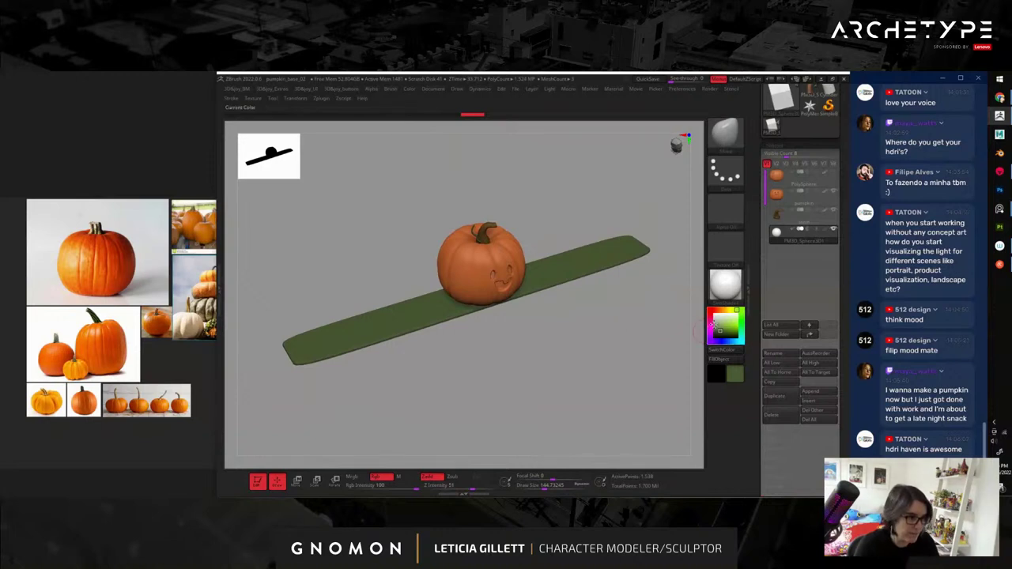
- Pick a dark, muted brown and fill the board with it
{"action": "left_click", "coordinate": [715, 312]}
{"action": "left_click_drag", "start_coordinate": [721, 330], "coordinate": [719, 332]}
{"action": "left_click", "coordinate": [717, 313]}
{"action": "left_click", "coordinate": [721, 360]}
- Raise the board slightly against the pumpkin's underside and return to Draw mode
{"action": "left_click_drag", "start_coordinate": [646, 348], "coordinate": [615, 218]}
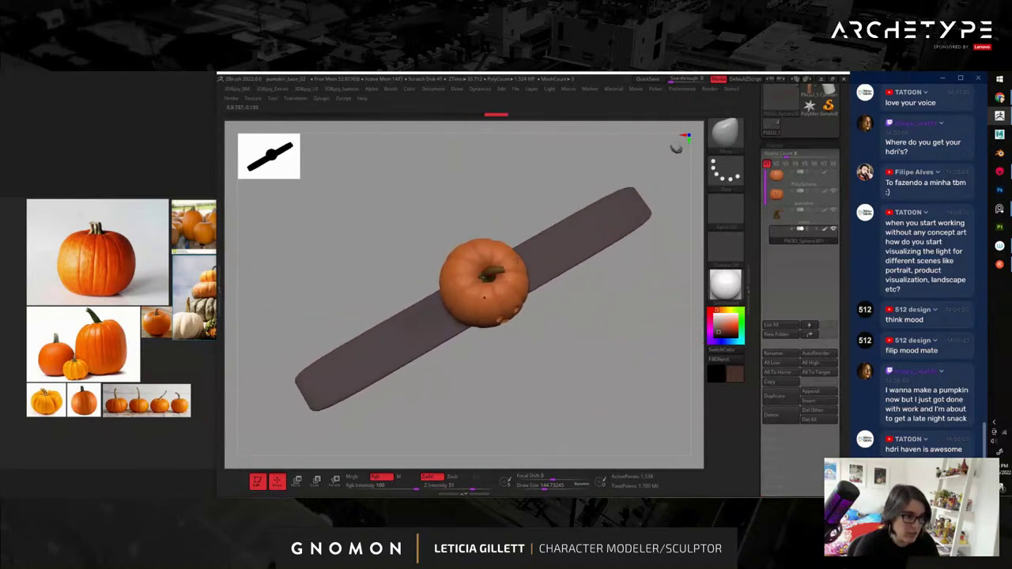
{"action": "left_click_drag", "start_coordinate": [581, 365], "coordinate": [543, 293]}
{"action": "key", "text": "w"}
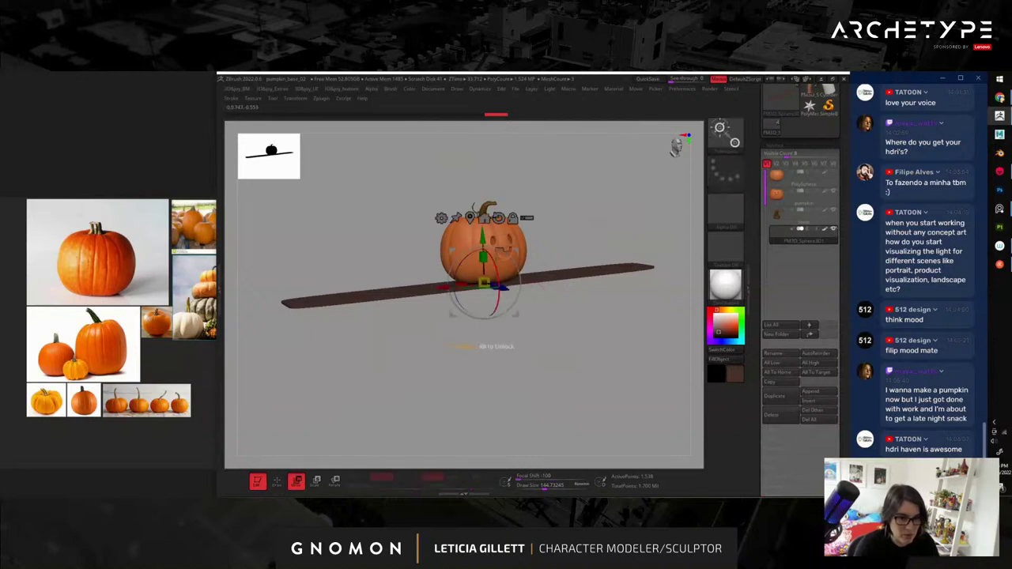
{"action": "left_click_drag", "start_coordinate": [483, 258], "coordinate": [484, 240]}
{"action": "key", "text": "q"}
- Open the surface noise editor for the board and frame the board in its preview
{"action": "mouse_move", "coordinate": [583, 340]}
{"action": "left_mouse_down"}
{"action": "mouse_move", "coordinate": [583, 372]}
{"action": "mouse_move", "coordinate": [606, 373]}
{"action": "mouse_move", "coordinate": [614, 414]}
{"action": "mouse_move", "coordinate": [613, 355]}
{"action": "left_mouse_up"}
{"action": "left_click_drag", "start_coordinate": [762, 376], "coordinate": [759, 240]}
{"action": "left_click", "coordinate": [778, 243]}
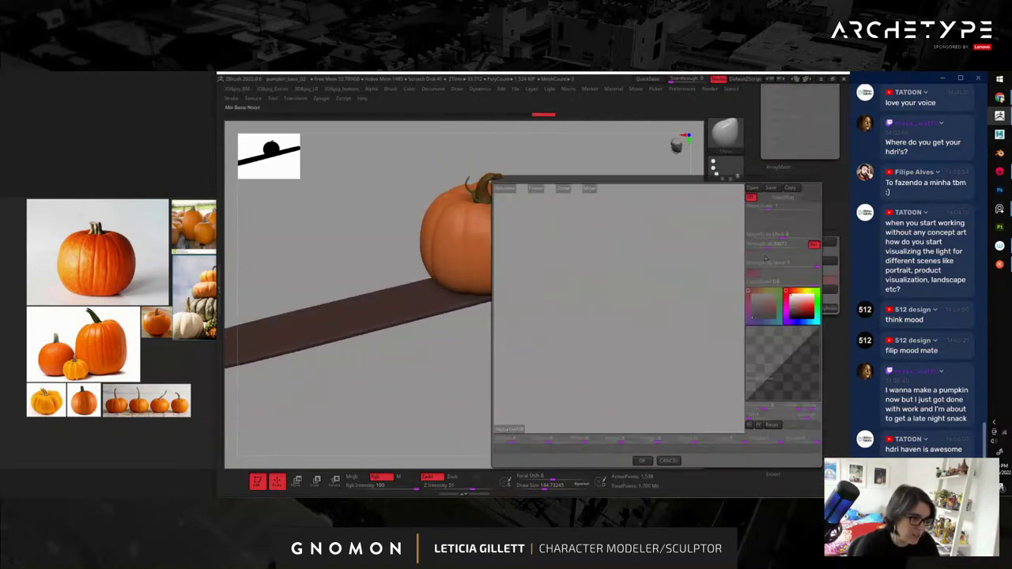
{"action": "left_click", "coordinate": [535, 188]}
{"action": "left_click_drag", "start_coordinate": [641, 350], "coordinate": [611, 336]}
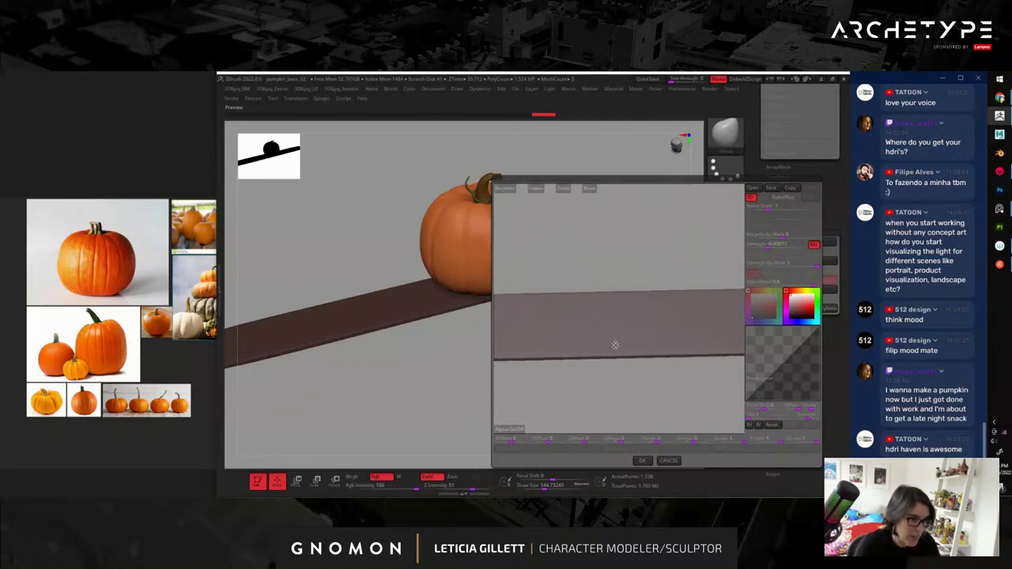
{"action": "left_click_drag", "start_coordinate": [665, 405], "coordinate": [685, 386]}
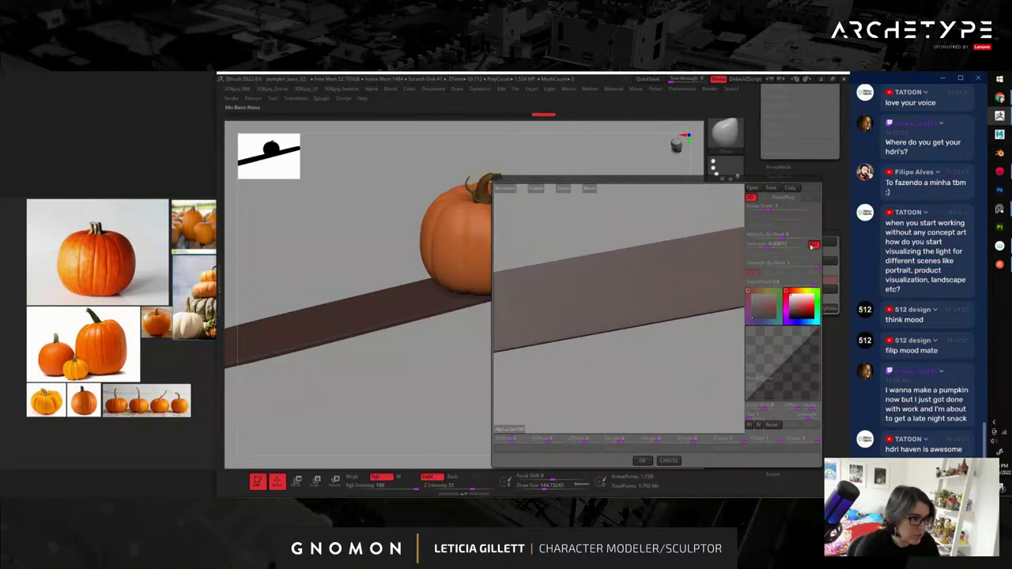
- Load the NoisePlug patterns and choose Wood as the board's surface noise
{"action": "left_click", "coordinate": [787, 197]}
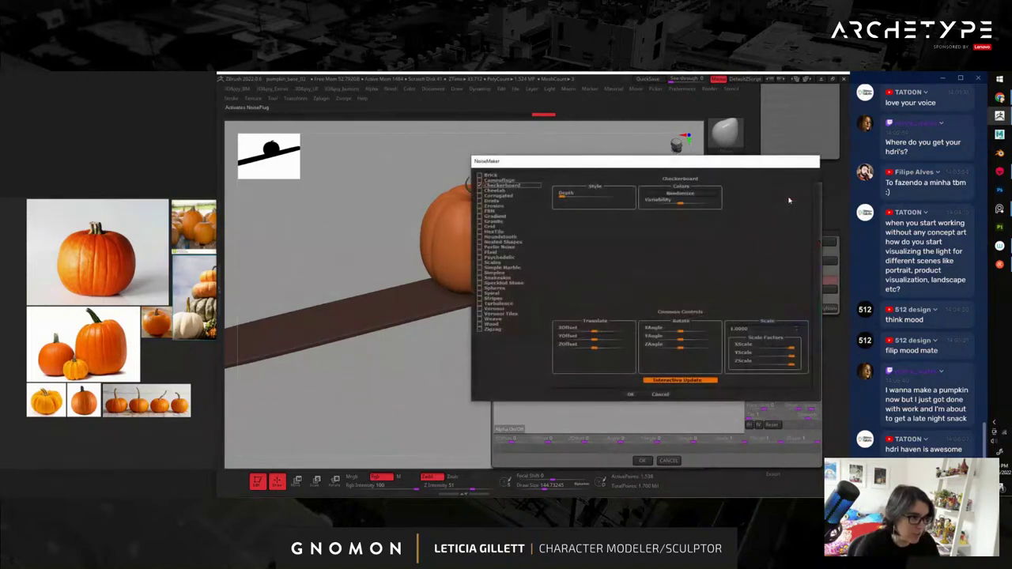
{"action": "left_click_drag", "start_coordinate": [560, 164], "coordinate": [540, 164]}
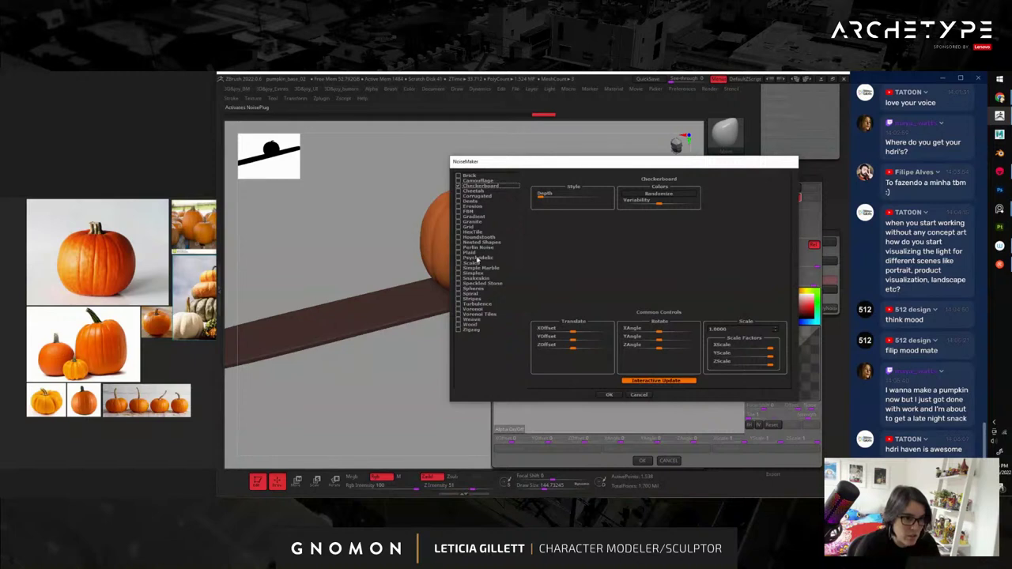
{"action": "left_click", "coordinate": [462, 325]}
{"action": "left_click_drag", "start_coordinate": [593, 166], "coordinate": [377, 154]}
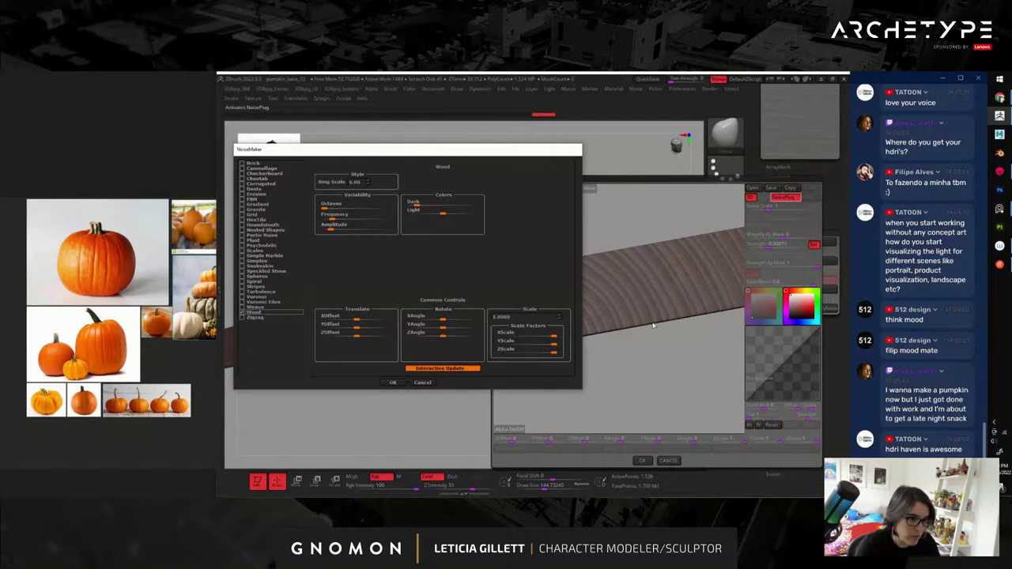
{"action": "left_click_drag", "start_coordinate": [495, 150], "coordinate": [407, 132]}
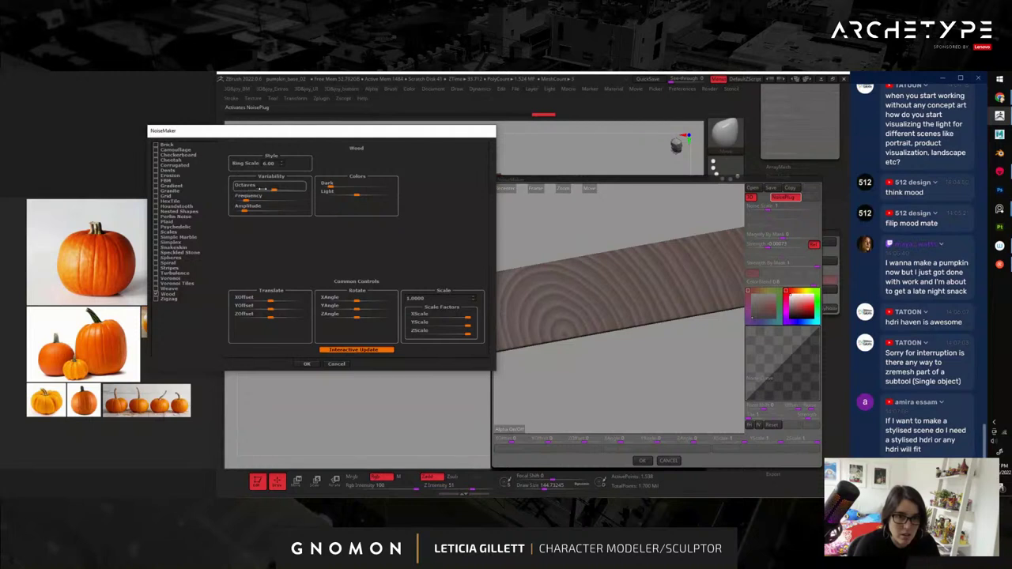
- Raise the wood pattern's Octaves and Amplitude, adjust its X offset and rotation angles, and accept the pattern
{"action": "mouse_move", "coordinate": [246, 210]}
{"action": "left_mouse_down"}
{"action": "mouse_move", "coordinate": [280, 206]}
{"action": "mouse_move", "coordinate": [246, 201]}
{"action": "left_mouse_up"}
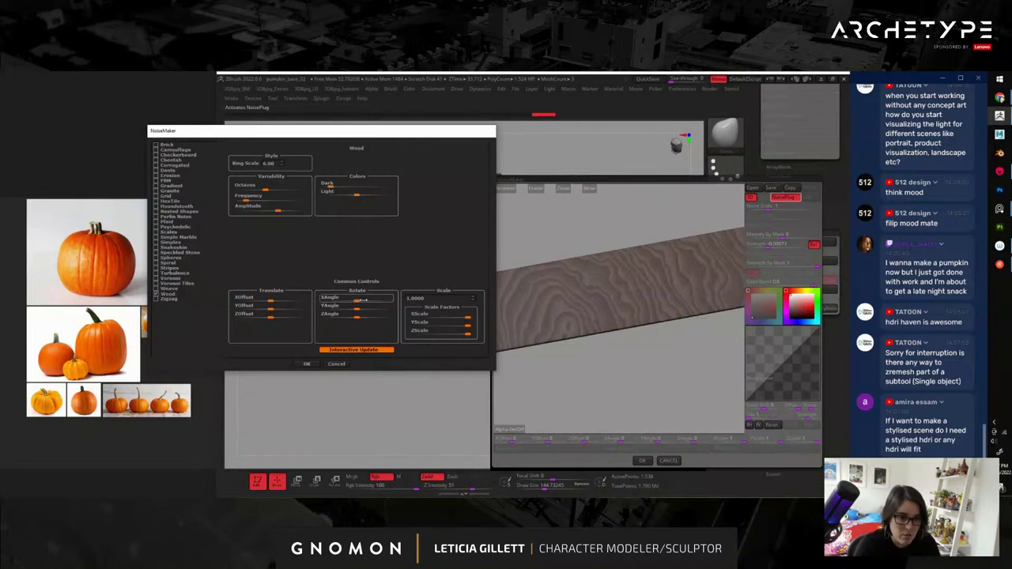
{"action": "mouse_move", "coordinate": [270, 301]}
{"action": "left_mouse_down"}
{"action": "mouse_move", "coordinate": [293, 301]}
{"action": "mouse_move", "coordinate": [275, 300]}
{"action": "left_mouse_up"}
{"action": "left_click_drag", "start_coordinate": [358, 301], "coordinate": [384, 313]}
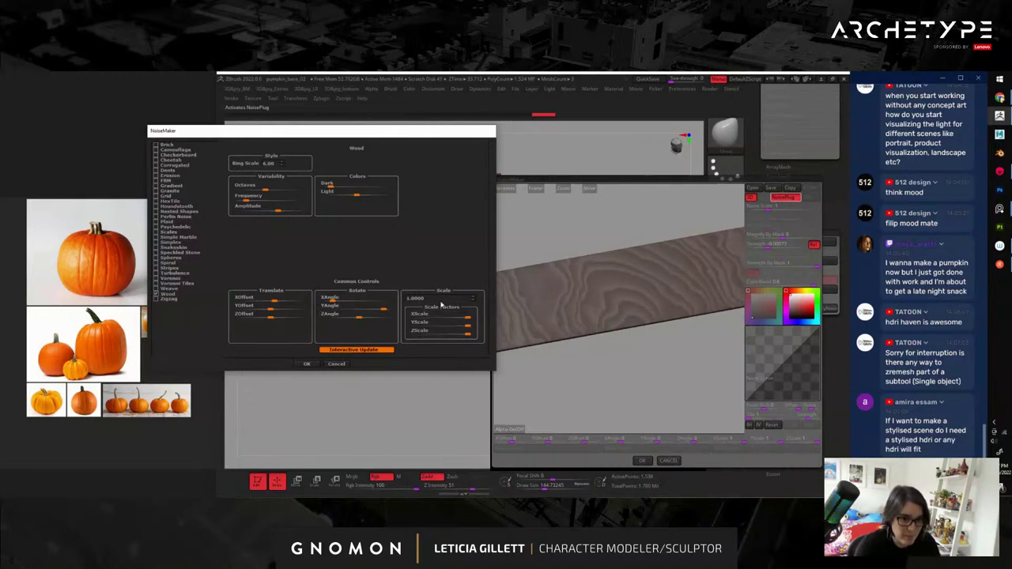
{"action": "left_click", "coordinate": [307, 364]}
- Increase the Noise Scale to about 52, set Color Blend to 0, and adjust Strength By Mask and Mix Basic Noise
{"action": "left_click_drag", "start_coordinate": [646, 365], "coordinate": [675, 354]}
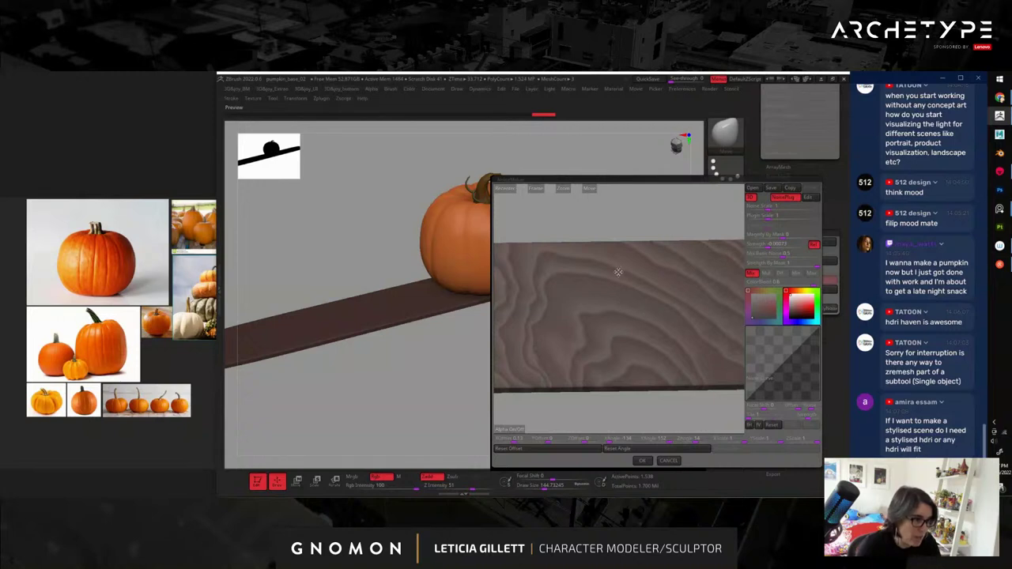
{"action": "left_click_drag", "start_coordinate": [779, 205], "coordinate": [791, 204]}
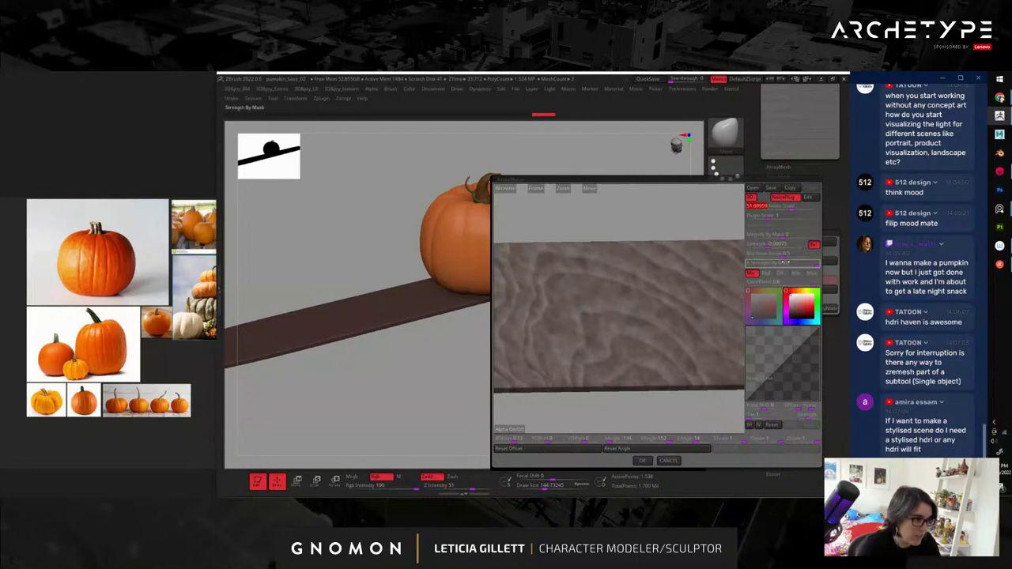
{"action": "left_click_drag", "start_coordinate": [806, 264], "coordinate": [785, 264]}
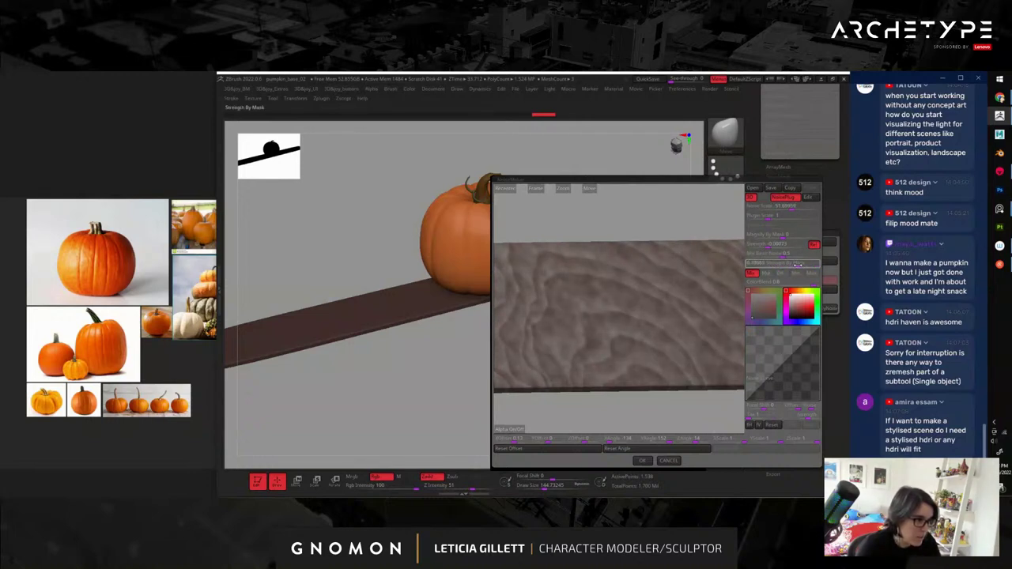
{"action": "left_click", "coordinate": [782, 282]}
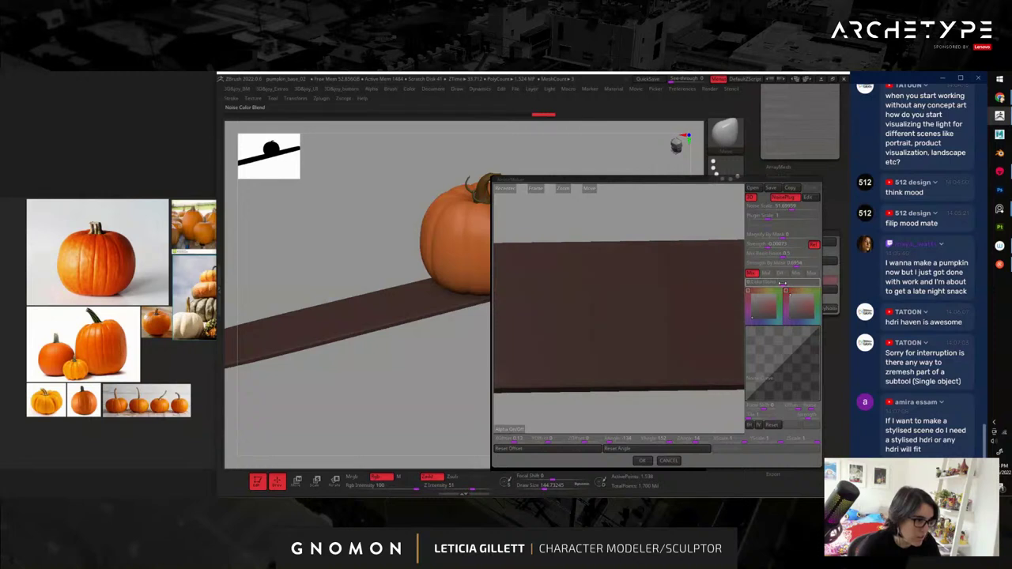
{"action": "mouse_move", "coordinate": [650, 224]}
{"action": "left_mouse_down"}
{"action": "mouse_move", "coordinate": [656, 237]}
{"action": "mouse_move", "coordinate": [649, 223]}
{"action": "left_mouse_up"}
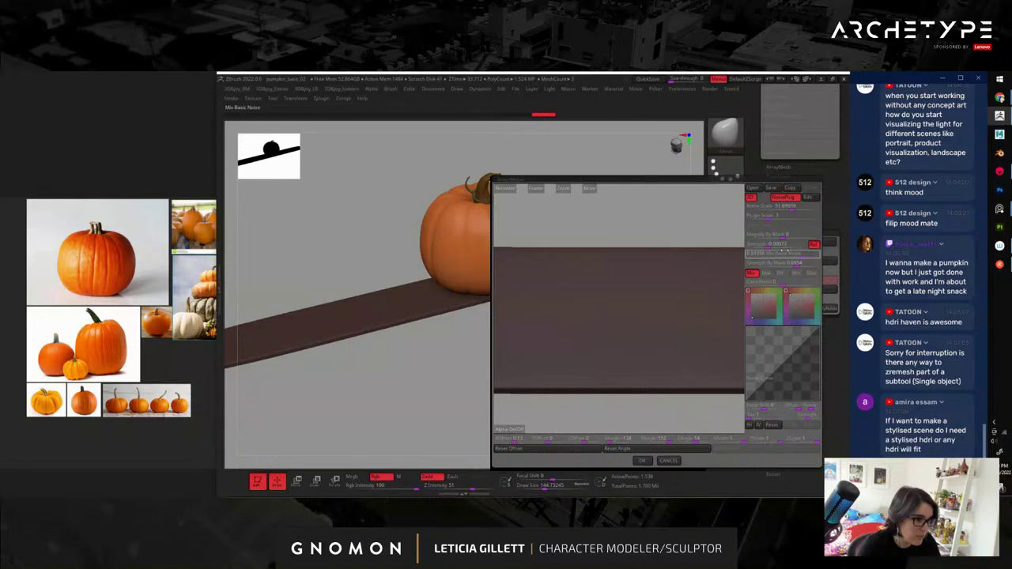
{"action": "left_click", "coordinate": [795, 254]}
- Fine-tune the negative noise Strength for a subtle relief on the board
{"action": "left_click_drag", "start_coordinate": [769, 246], "coordinate": [759, 246]}
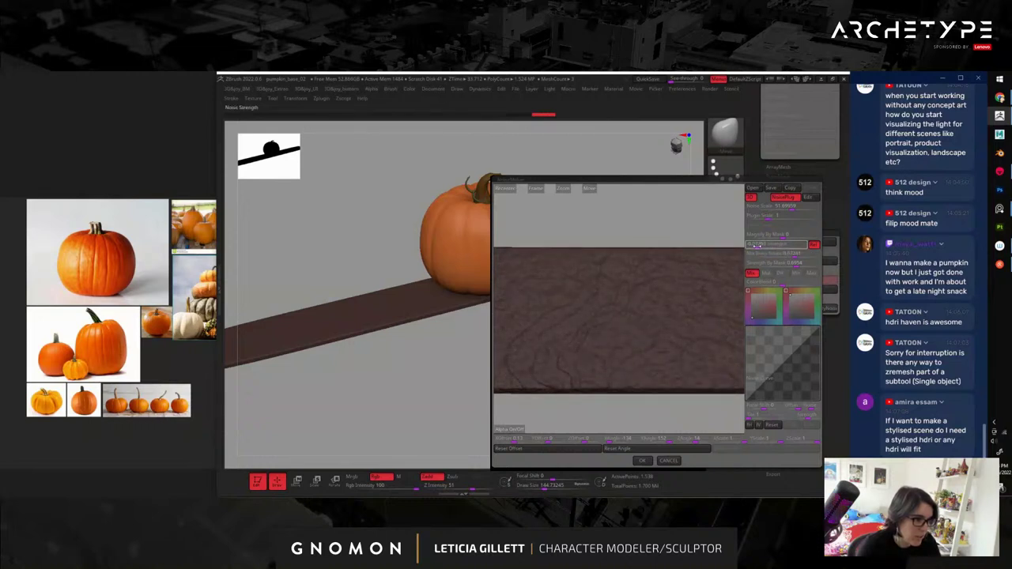
{"action": "mouse_move", "coordinate": [759, 247]}
{"action": "left_mouse_down"}
{"action": "mouse_move", "coordinate": [800, 249]}
{"action": "mouse_move", "coordinate": [768, 249]}
{"action": "left_mouse_up"}
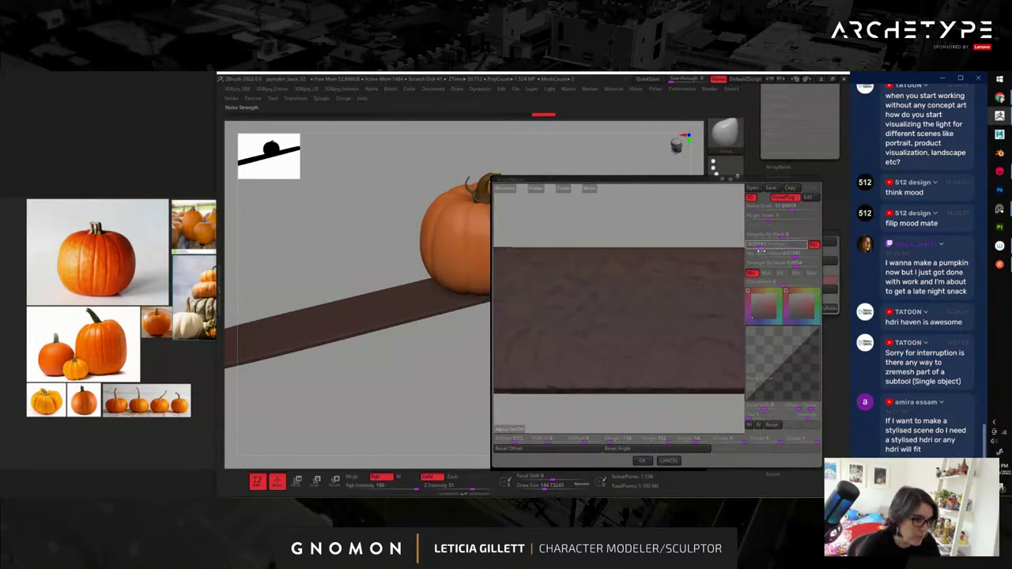
{"action": "left_click_drag", "start_coordinate": [663, 229], "coordinate": [669, 364]}
{"action": "left_click", "coordinate": [761, 243]}
{"action": "left_click_drag", "start_coordinate": [761, 243], "coordinate": [754, 245]}
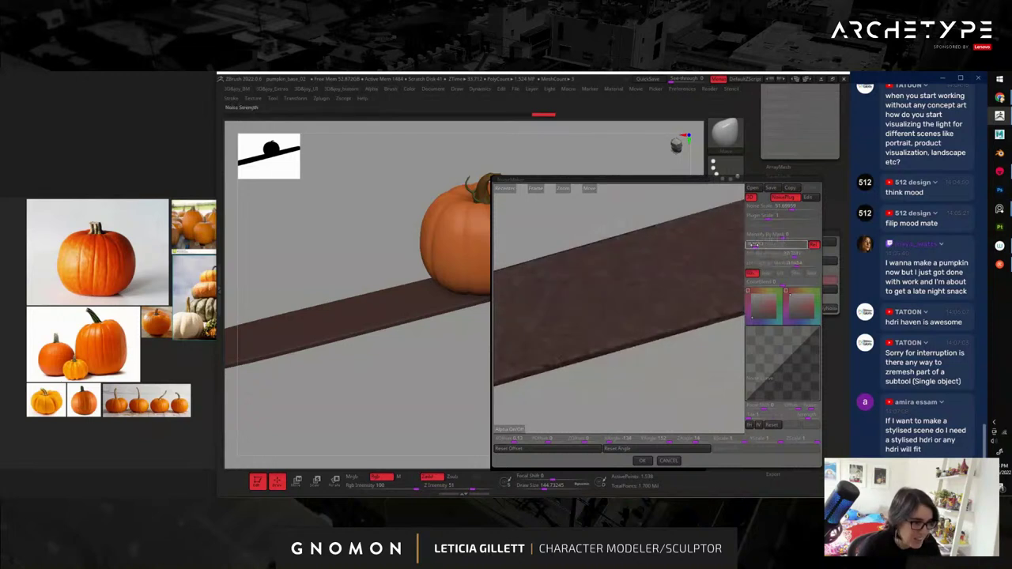
{"action": "left_click", "coordinate": [757, 246]}
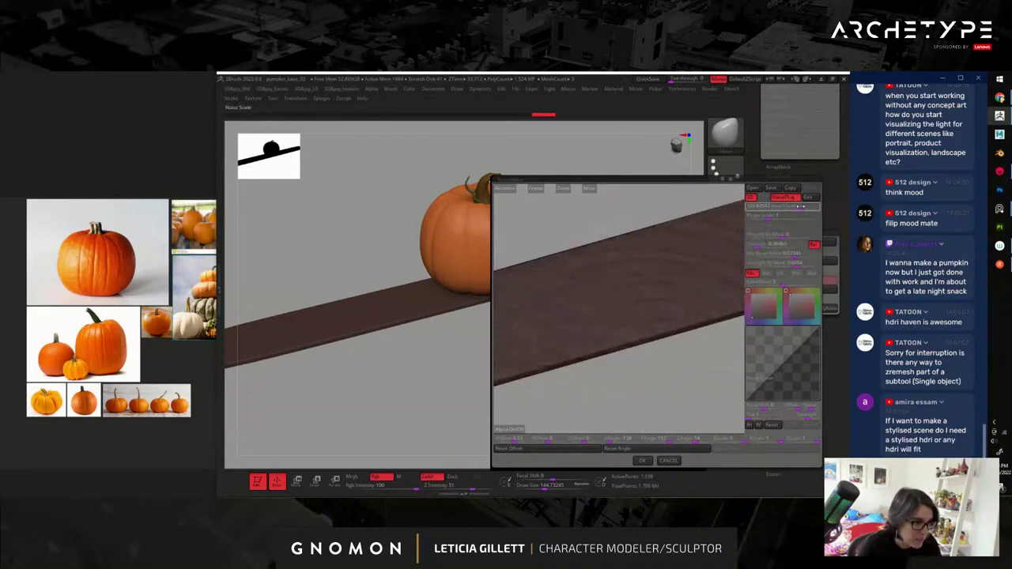
- Set the noise mixing mode to Mul, with Noise Scale at about 73 and a lower Strength By Mask
{"action": "left_click_drag", "start_coordinate": [804, 206], "coordinate": [797, 207]}
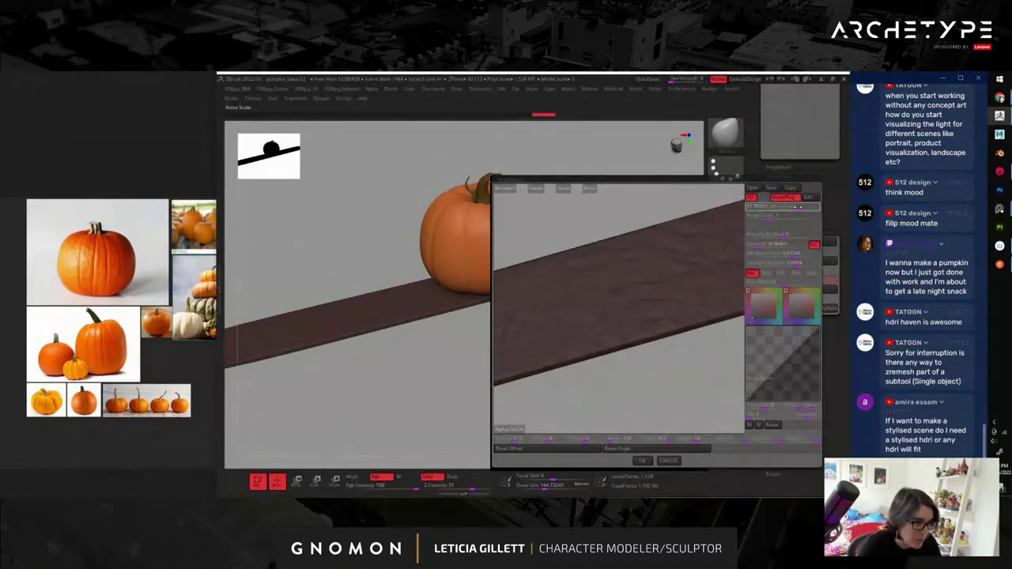
{"action": "left_click", "coordinate": [796, 207]}
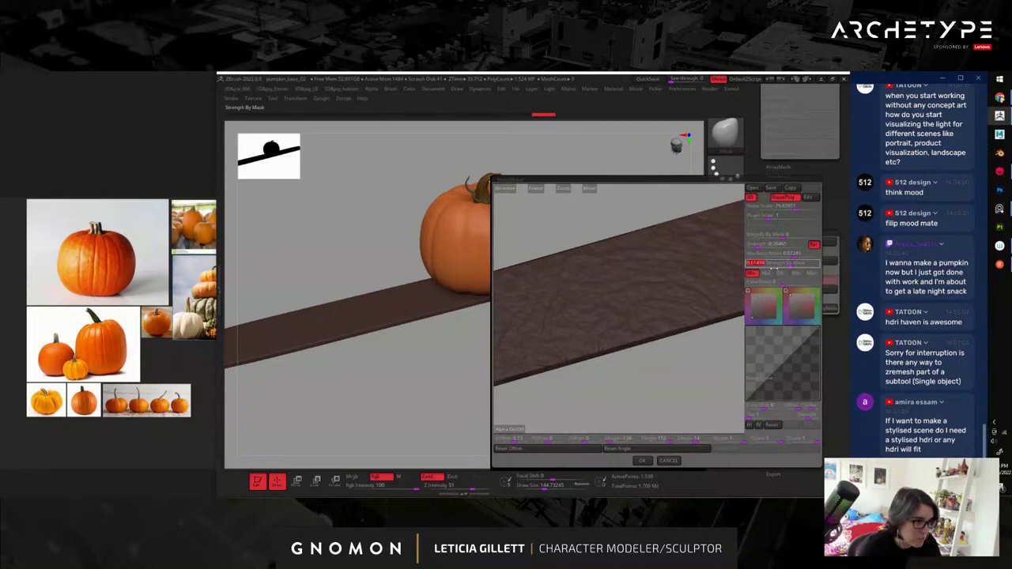
{"action": "left_click", "coordinate": [767, 274]}
{"action": "mouse_move", "coordinate": [676, 362]}
{"action": "left_mouse_down"}
{"action": "mouse_move", "coordinate": [674, 336]}
{"action": "mouse_move", "coordinate": [676, 364]}
{"action": "mouse_move", "coordinate": [679, 355]}
{"action": "left_mouse_up"}
{"action": "left_click", "coordinate": [796, 208]}
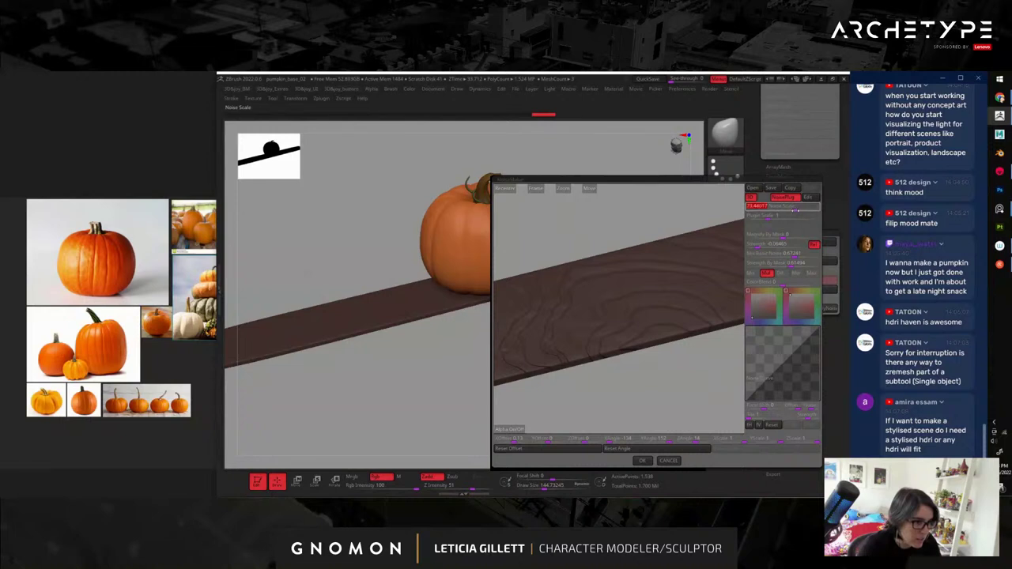
- Readjust the noise Strength until the wood grain is clearly defined and accept the surface noise
{"action": "left_click", "coordinate": [771, 239]}
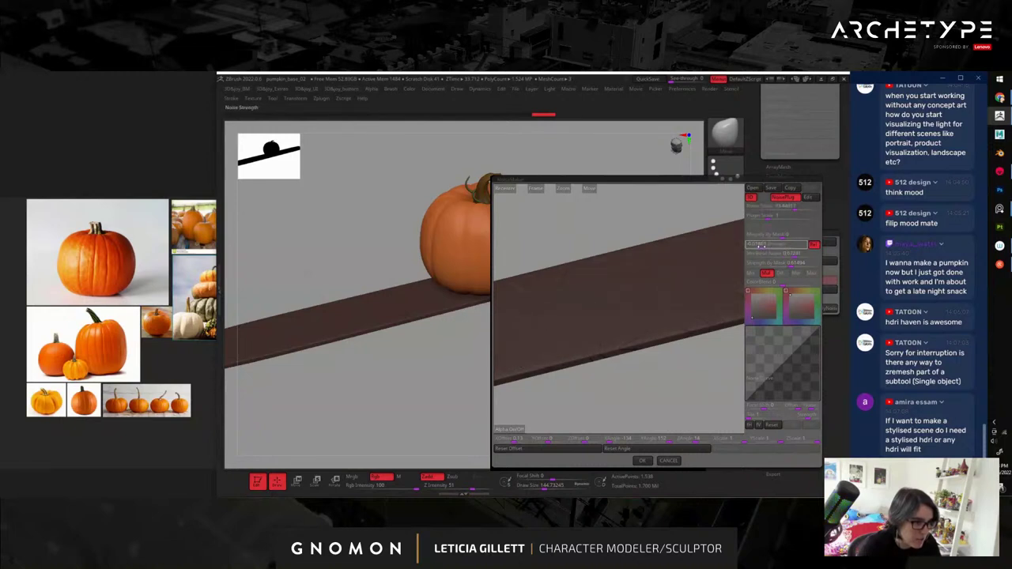
{"action": "left_click_drag", "start_coordinate": [761, 246], "coordinate": [760, 247]}
{"action": "left_click_drag", "start_coordinate": [647, 372], "coordinate": [709, 335], "text": "alt"}
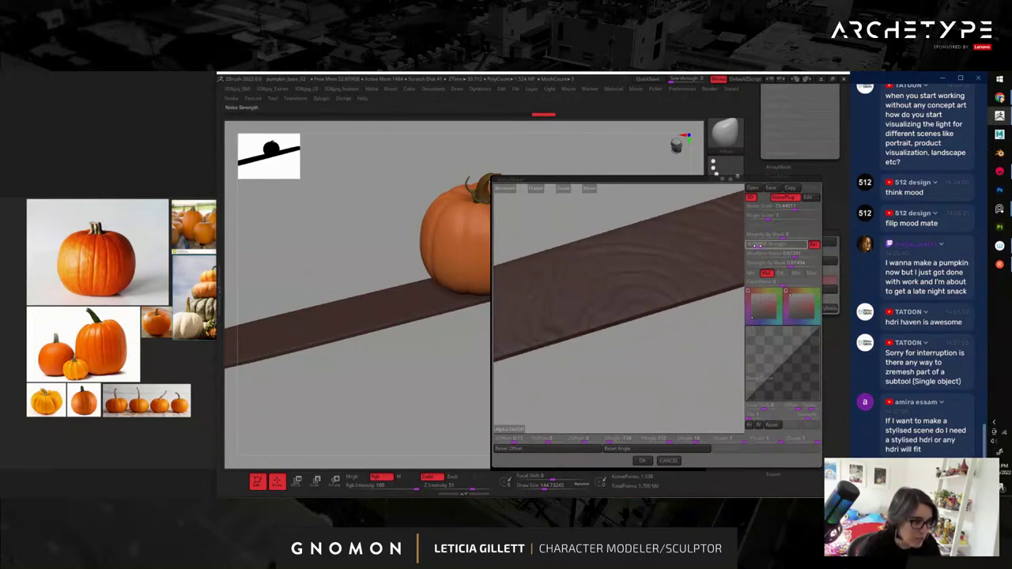
{"action": "left_click", "coordinate": [757, 246]}
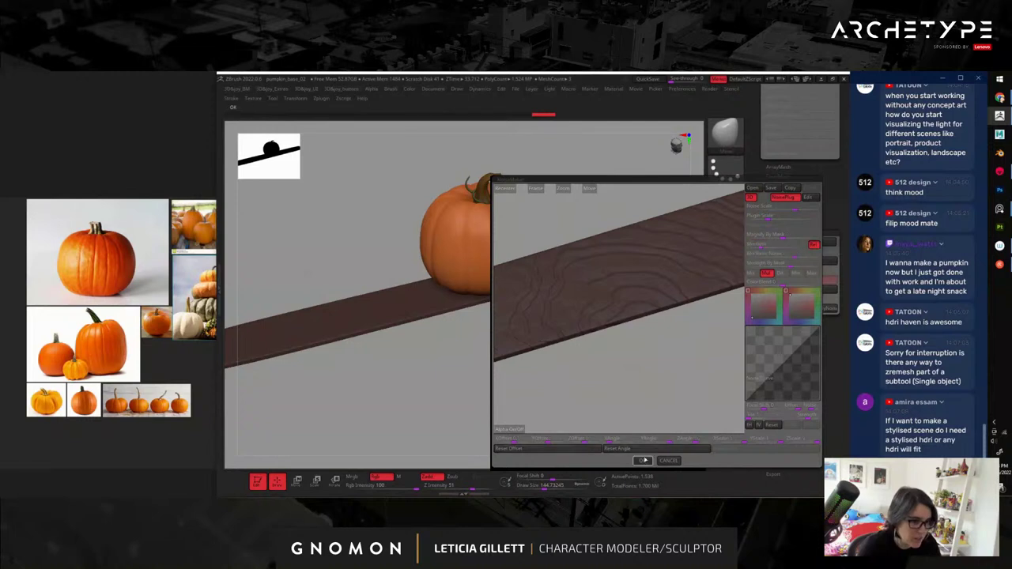
{"action": "left_click", "coordinate": [645, 461]}
- Try to apply the wood grain noise to the board's mesh at its current resolution
{"action": "left_click_drag", "start_coordinate": [610, 337], "coordinate": [670, 369], "text": "alt"}
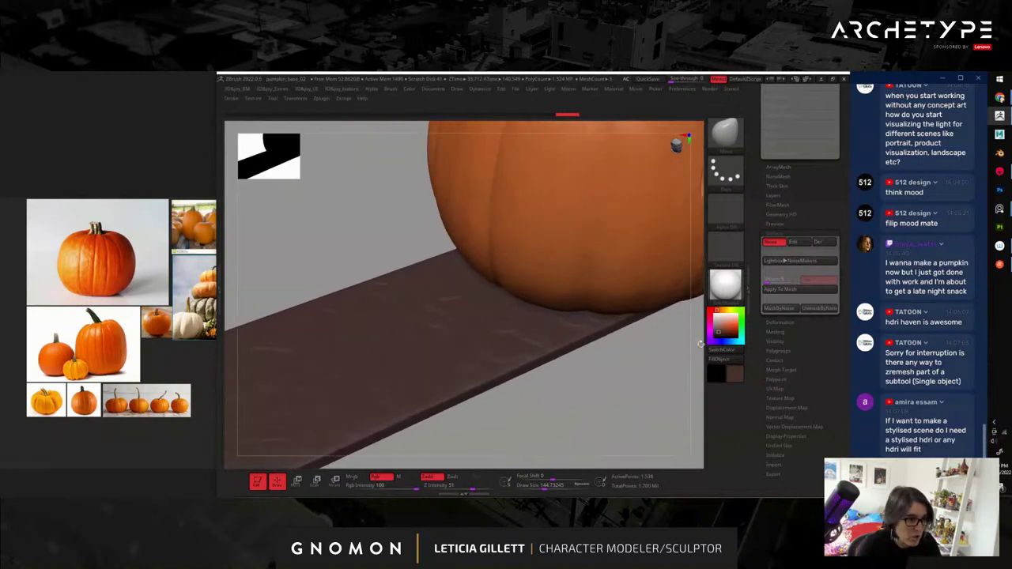
{"action": "left_click", "coordinate": [795, 290]}
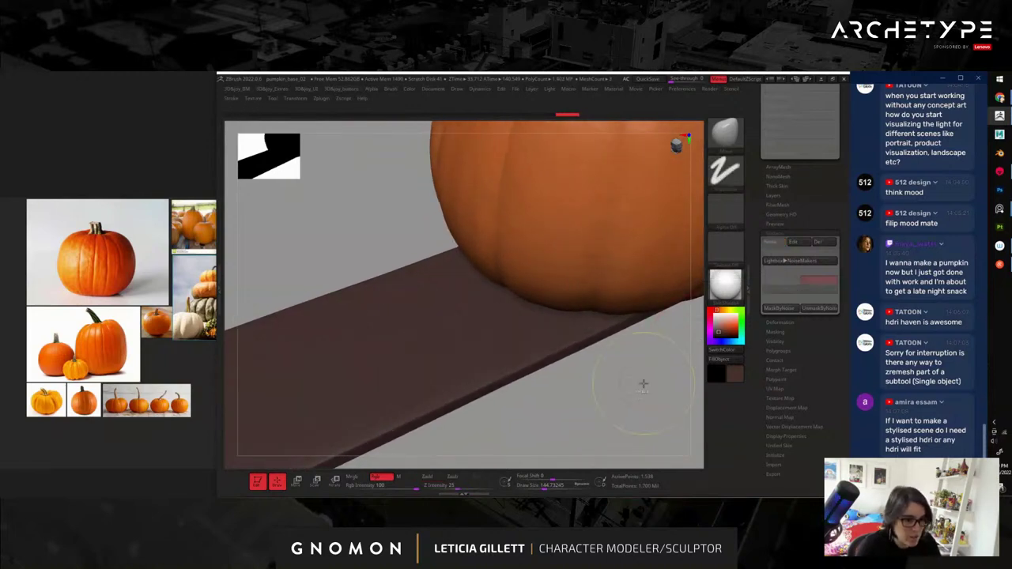
{"action": "left_click", "coordinate": [797, 292]}
{"action": "key", "text": "ctrl+z"}
- Subdivide the board several more times and apply the wood grain noise to its mesh
{"action": "key", "text": "ctrl+d"}
{"action": "key", "text": "ctrl+d"}
{"action": "left_click", "coordinate": [794, 291]}
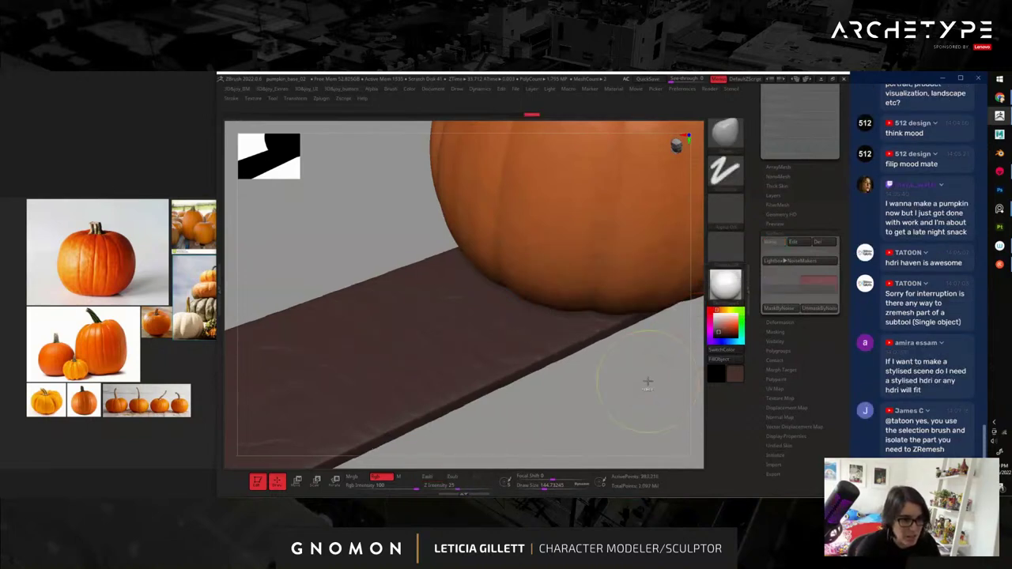
{"action": "key", "text": "ctrl+d"}
{"action": "key", "text": "shift"}
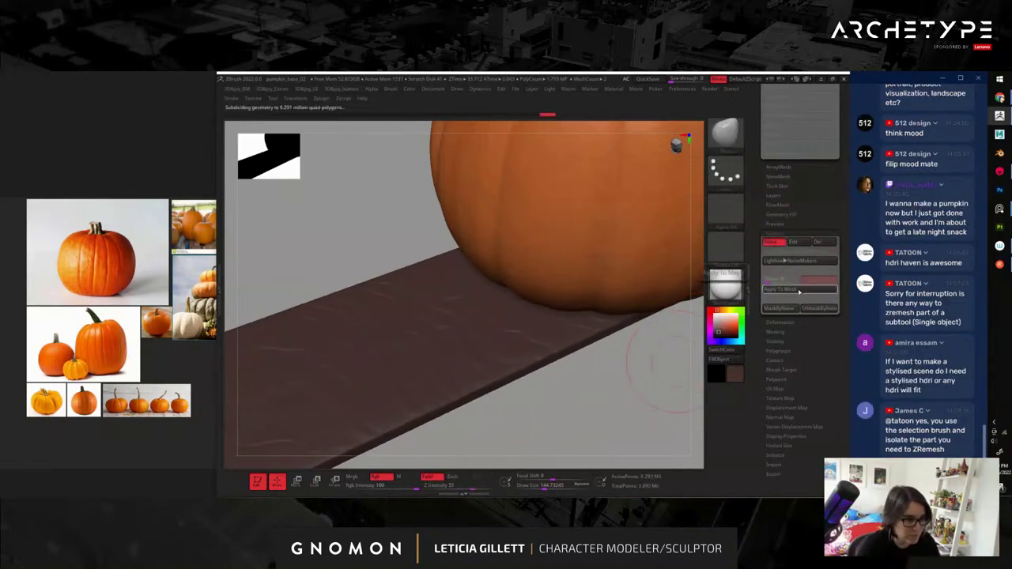
{"action": "mouse_move", "coordinate": [604, 373]}
{"action": "left_mouse_down", "text": "alt"}
{"action": "mouse_move", "coordinate": [596, 361]}
{"action": "mouse_move", "coordinate": [613, 352]}
{"action": "mouse_move", "coordinate": [570, 369]}
{"action": "mouse_move", "coordinate": [628, 368]}
{"action": "mouse_move", "coordinate": [620, 380]}
{"action": "mouse_move", "coordinate": [631, 364]}
{"action": "mouse_move", "coordinate": [624, 389]}
{"action": "mouse_move", "coordinate": [701, 345]}
{"action": "left_mouse_up", "text": "alt"}
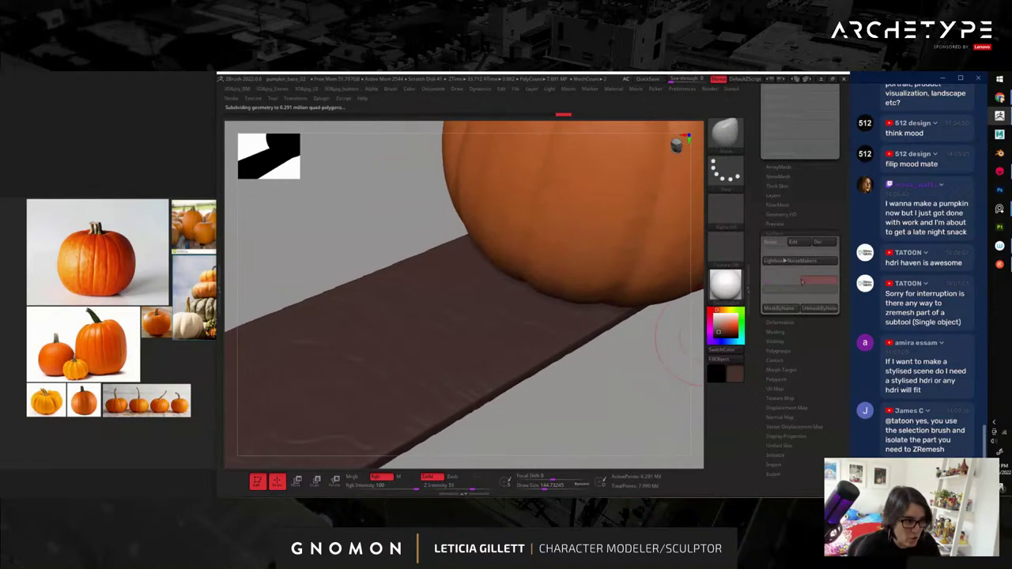
- Replace the wood noise with a plain surface noise, reduce its Strength for fine roughness, and adjust the Noise Scale
{"action": "left_click", "coordinate": [780, 242]}
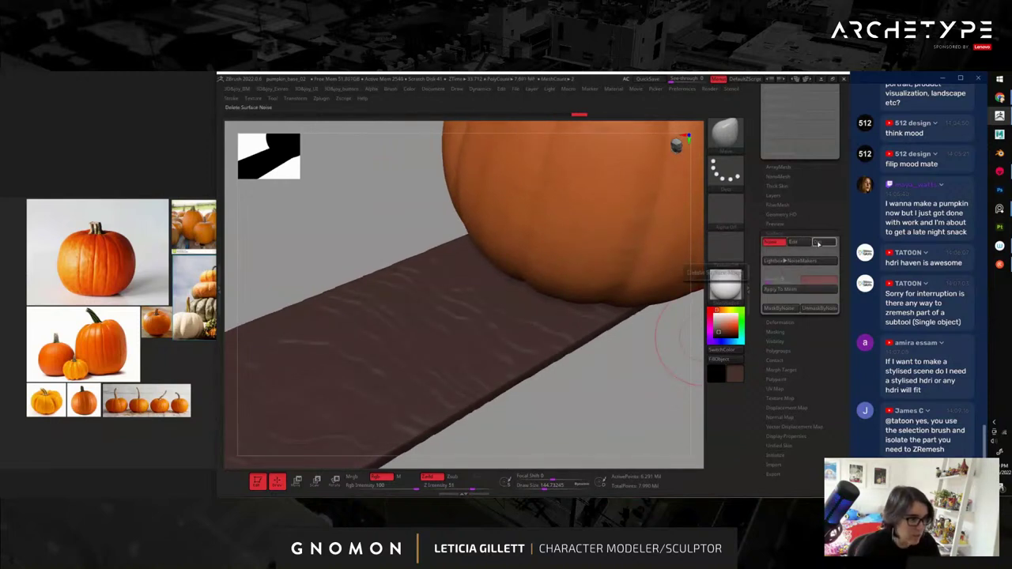
{"action": "left_click", "coordinate": [799, 243]}
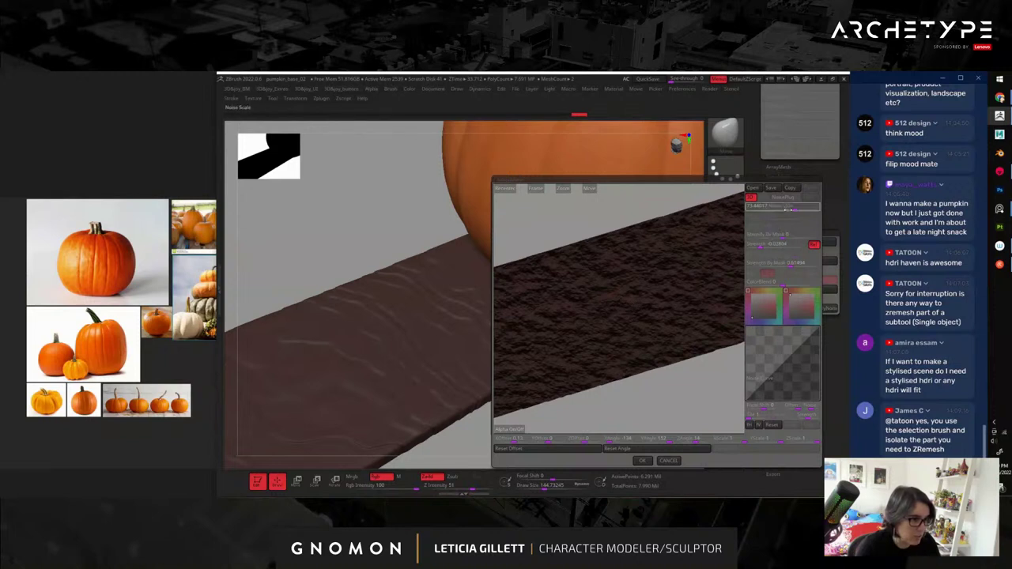
{"action": "left_click_drag", "start_coordinate": [783, 245], "coordinate": [767, 246]}
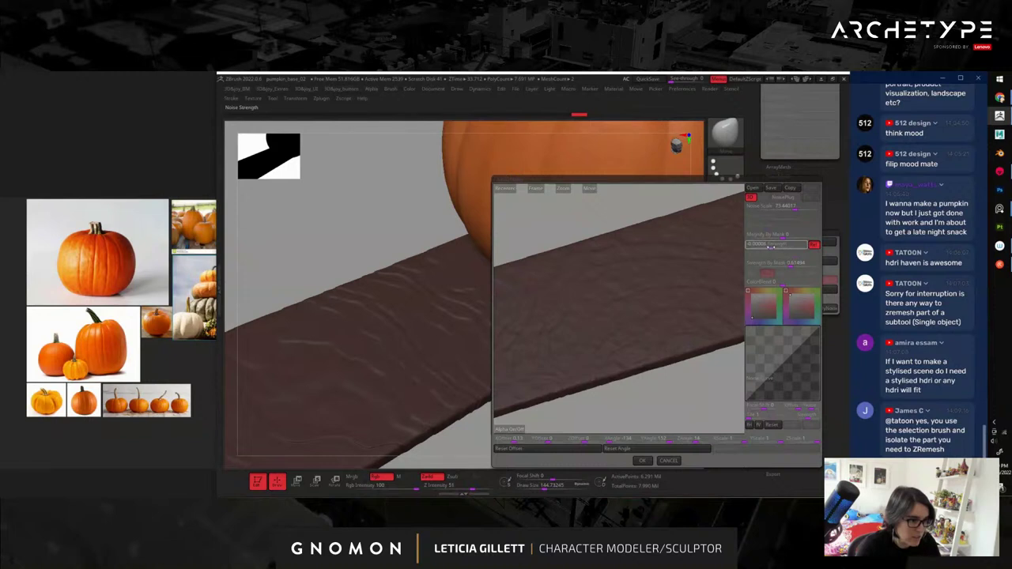
{"action": "left_click", "coordinate": [797, 209]}
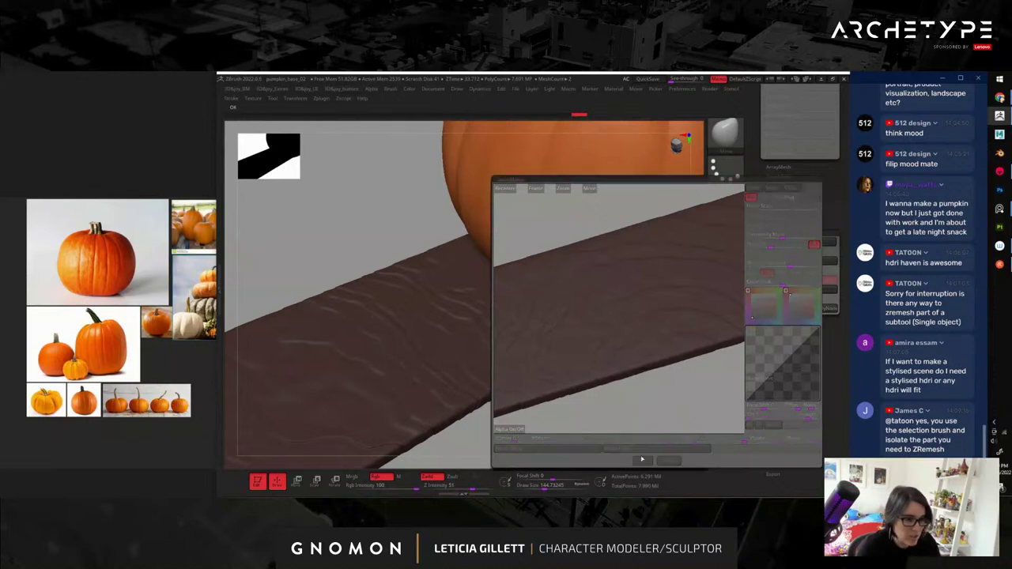
- Accept the fine plain surface noise and apply it to the board's mesh
{"action": "left_click", "coordinate": [643, 460]}
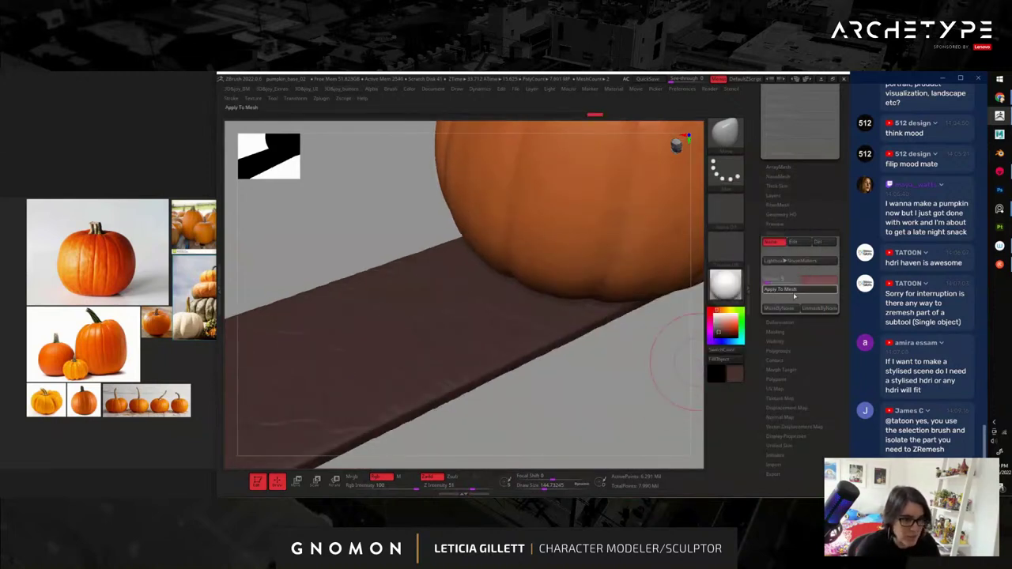
{"action": "left_click", "coordinate": [801, 290]}
{"action": "left_click", "coordinate": [778, 244]}
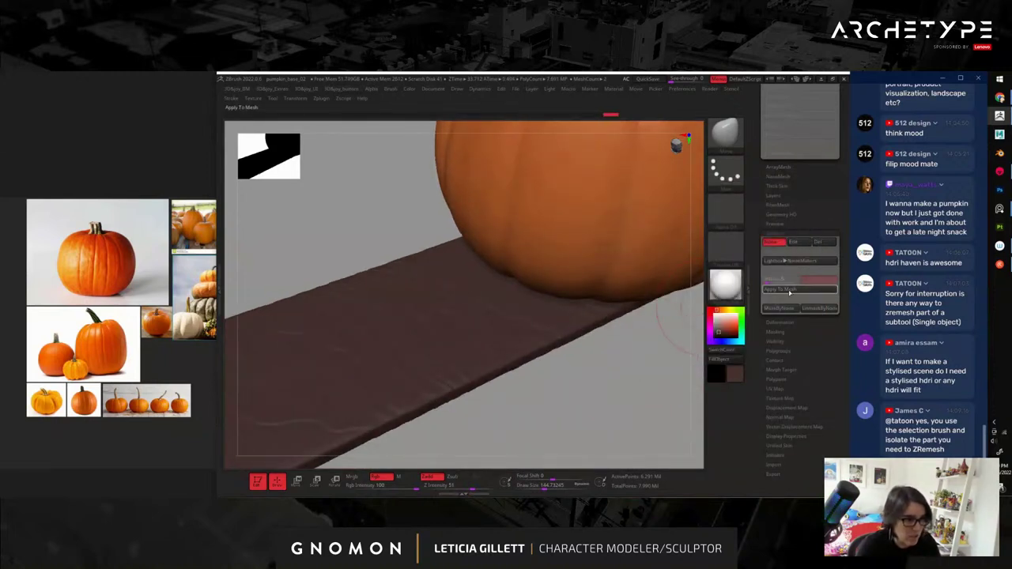
{"action": "left_click", "coordinate": [773, 292]}
- Reposition the board under the pumpkin and duplicate it to place a second board alongside the first
{"action": "left_click_drag", "start_coordinate": [585, 386], "coordinate": [617, 404], "text": "alt"}
{"action": "key", "text": "w"}
{"action": "left_click_drag", "start_coordinate": [514, 307], "coordinate": [490, 270]}
{"action": "mouse_move", "coordinate": [634, 337]}
{"action": "left_mouse_down"}
{"action": "mouse_move", "coordinate": [634, 290]}
{"action": "mouse_move", "coordinate": [641, 340]}
{"action": "left_mouse_up"}
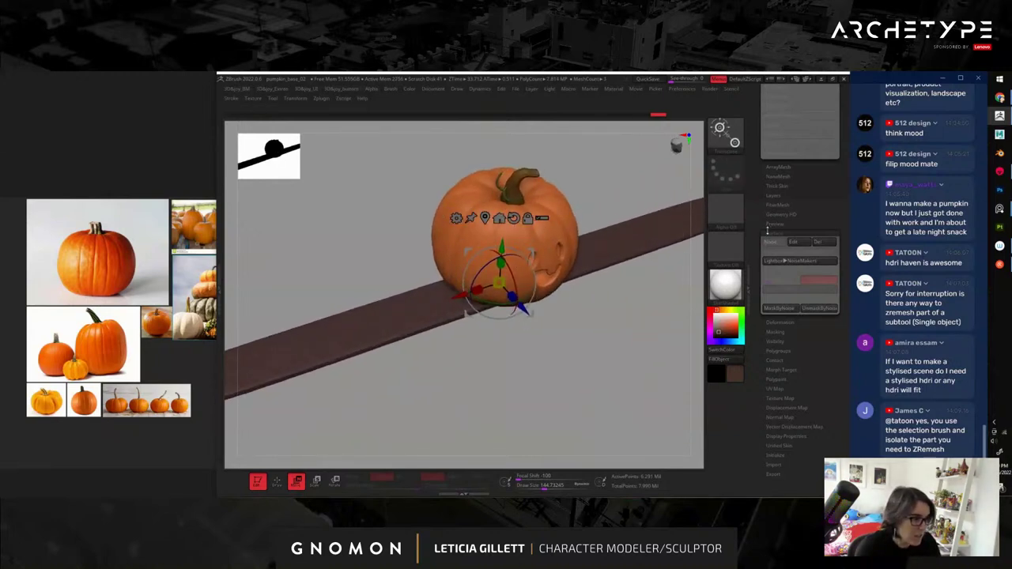
{"action": "left_click_drag", "start_coordinate": [766, 221], "coordinate": [764, 309]}
{"action": "scroll", "coordinate": [764, 308], "scroll_direction": "down", "scroll_amount": 2}
{"action": "left_click_drag", "start_coordinate": [584, 362], "coordinate": [642, 433], "text": "alt"}
{"action": "key", "text": "shift+d"}
{"action": "left_click_drag", "start_coordinate": [557, 408], "coordinate": [637, 362], "text": "alt"}
{"action": "left_click_drag", "start_coordinate": [557, 315], "coordinate": [531, 220], "text": "ctrl"}
{"action": "key", "text": "ctrl+z"}
- Rotate the second board by 180 degrees so its wood grain differs from the first board
{"action": "left_click_drag", "start_coordinate": [515, 307], "coordinate": [532, 229]}
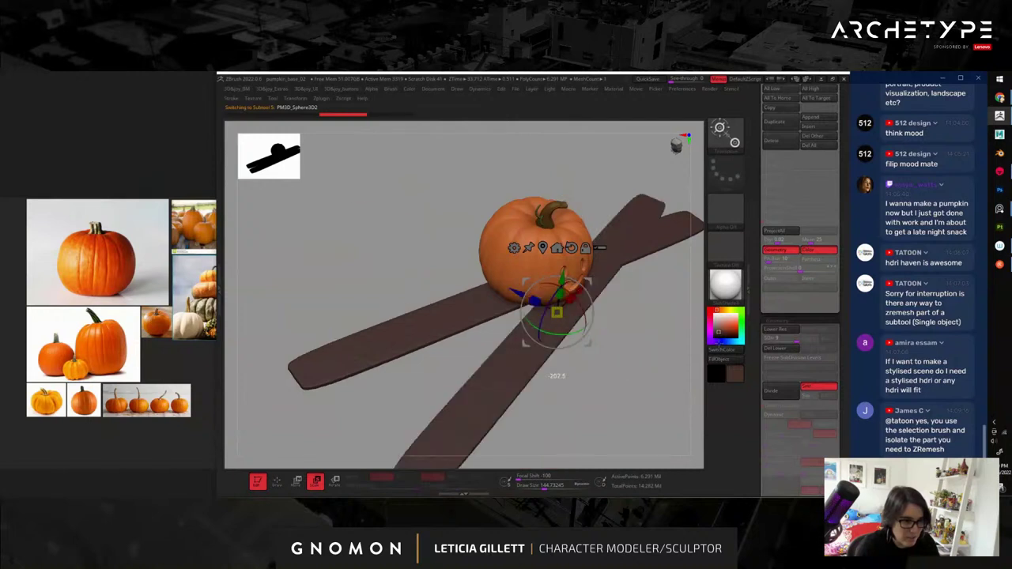
{"action": "key", "text": "ctrl+z"}
{"action": "key", "text": "ctrl+shift+z"}
{"action": "key", "text": "ctrl+z"}
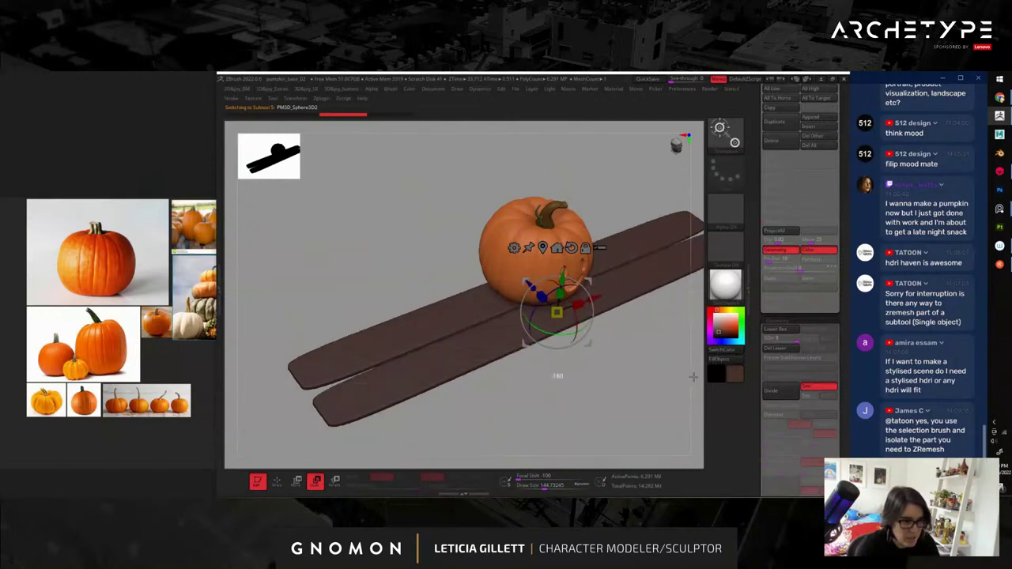
- Duplicate the board again and place the copy on the other side as a third board
{"action": "right_click_drag", "start_coordinate": [557, 312], "coordinate": [566, 315]}
{"action": "left_click_drag", "start_coordinate": [541, 289], "coordinate": [481, 235]}
{"action": "mouse_move", "coordinate": [611, 362]}
{"action": "left_mouse_down"}
{"action": "mouse_move", "coordinate": [617, 398]}
{"action": "mouse_move", "coordinate": [648, 405]}
{"action": "left_mouse_up"}
- Set the brush's Draw Size to about 476 and make the edges of the boards slightly irregular
{"action": "key", "text": "q"}
{"action": "key", "text": "s"}
{"action": "left_click_drag", "start_coordinate": [433, 339], "coordinate": [448, 337]}
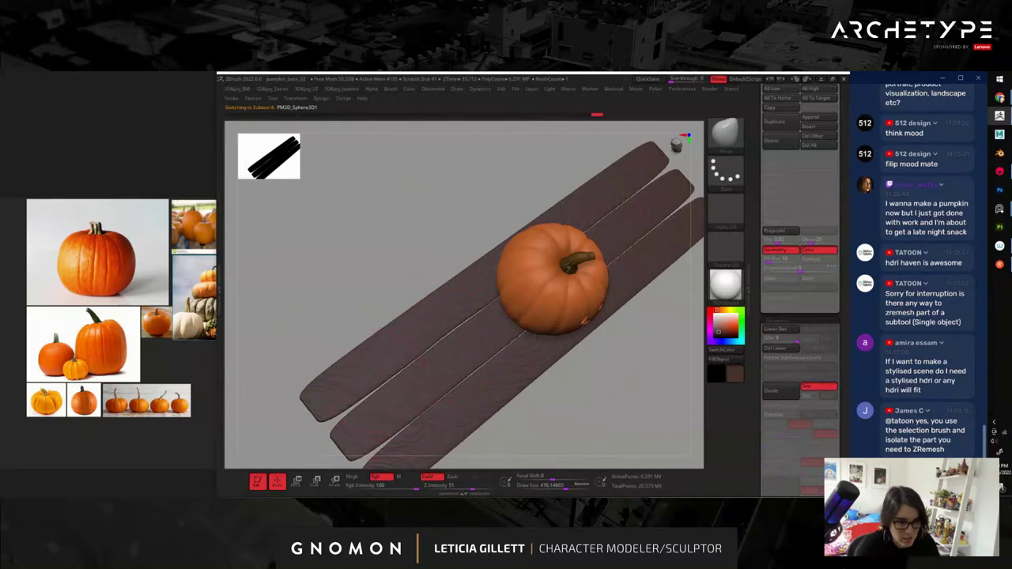
{"action": "left_click_drag", "start_coordinate": [635, 393], "coordinate": [576, 387], "text": "alt"}
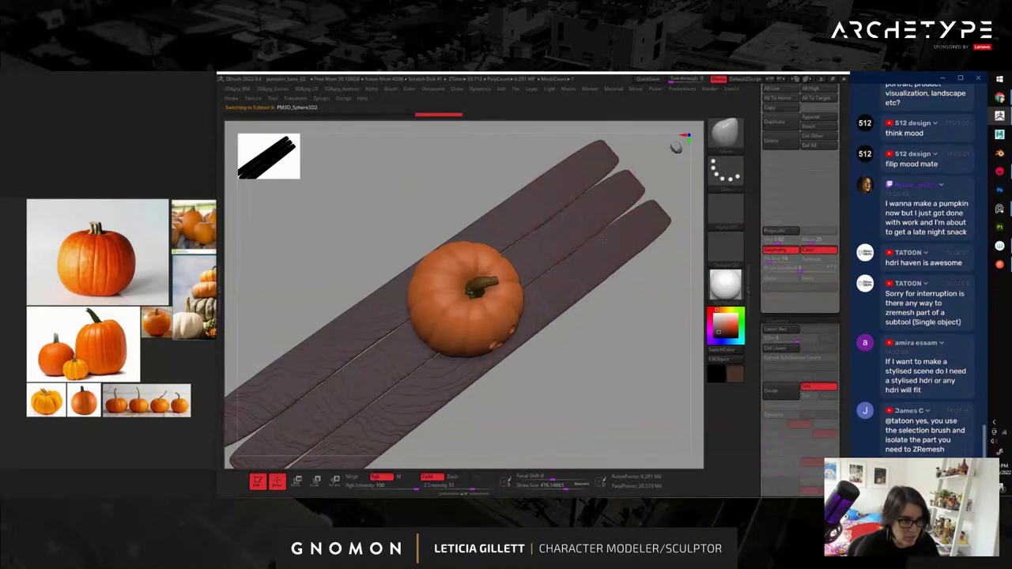
{"action": "left_click_drag", "start_coordinate": [603, 264], "coordinate": [499, 297]}
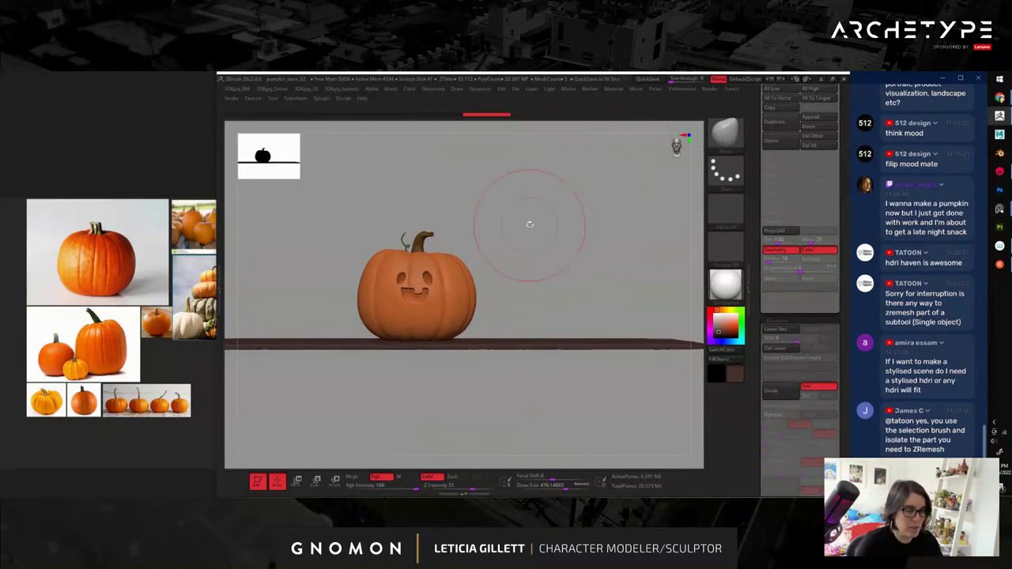
- Show the uncarved pumpkin subtool and duplicate the stem subtool
{"action": "scroll", "coordinate": [798, 237], "scroll_direction": "up", "scroll_amount": 5}
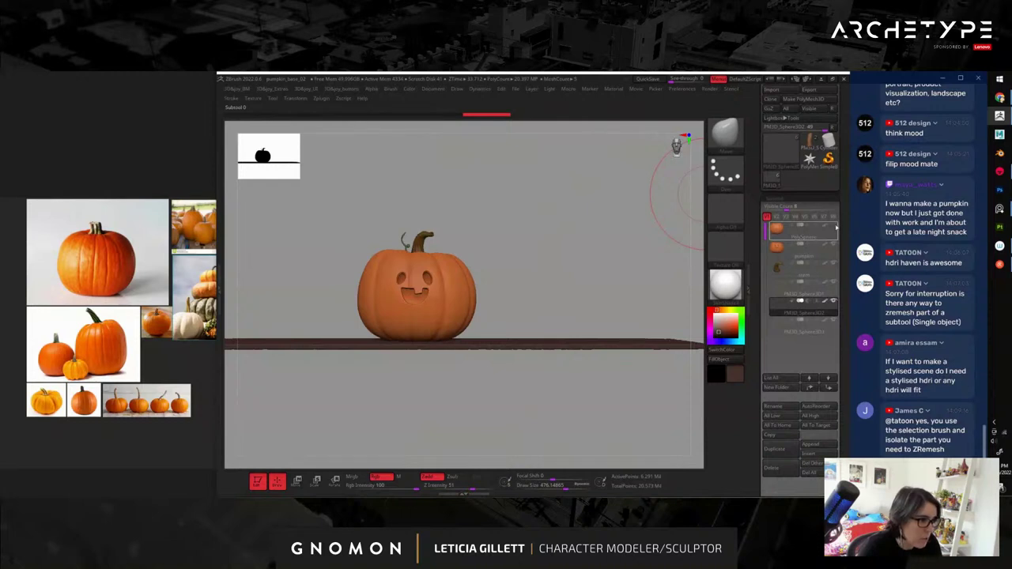
{"action": "left_click", "coordinate": [834, 228]}
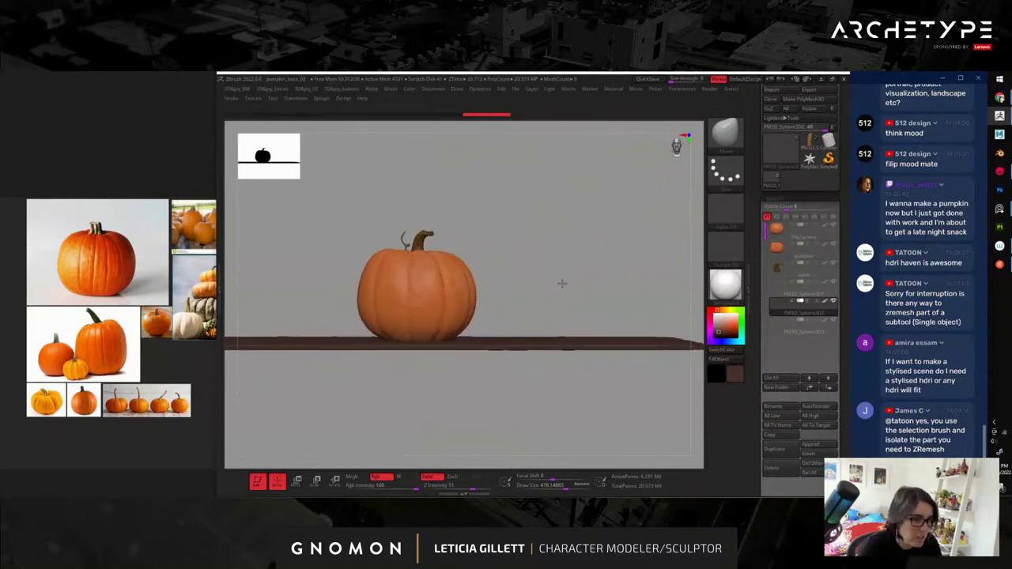
{"action": "left_click_drag", "start_coordinate": [562, 284], "coordinate": [570, 287], "text": "alt"}
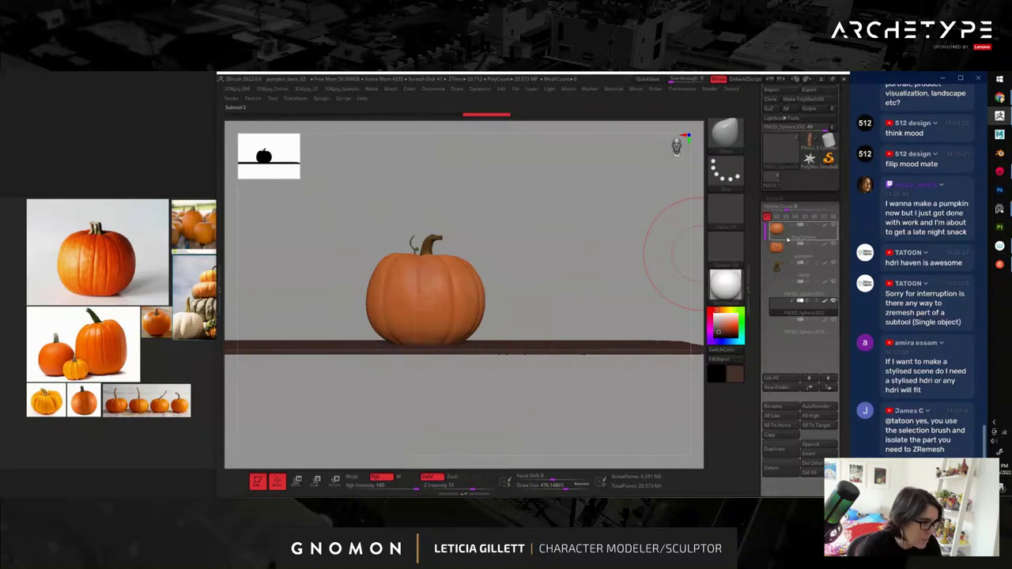
{"action": "left_click", "coordinate": [783, 264]}
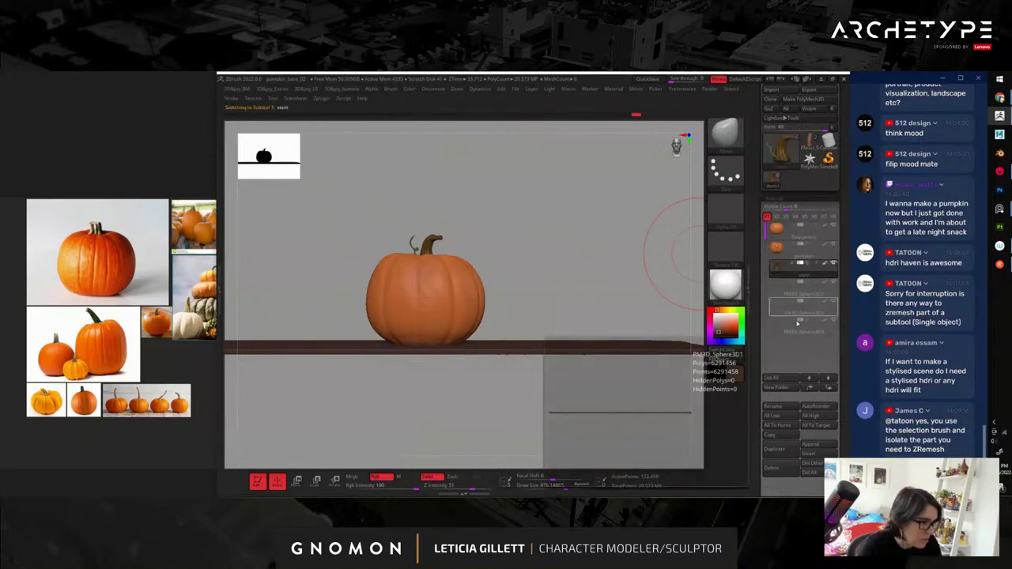
{"action": "left_click", "coordinate": [786, 452]}
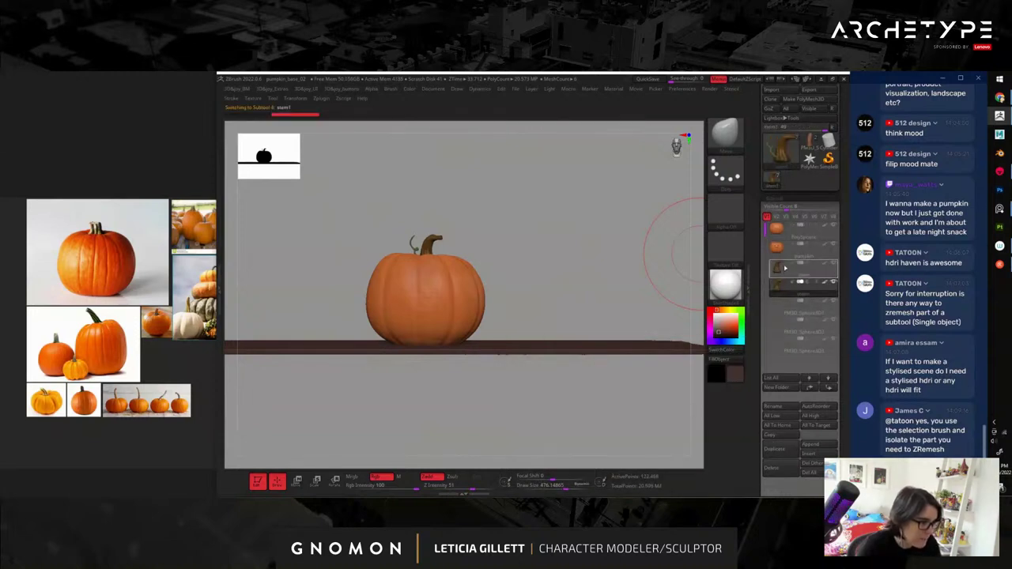
{"action": "mouse_move", "coordinate": [777, 269]}
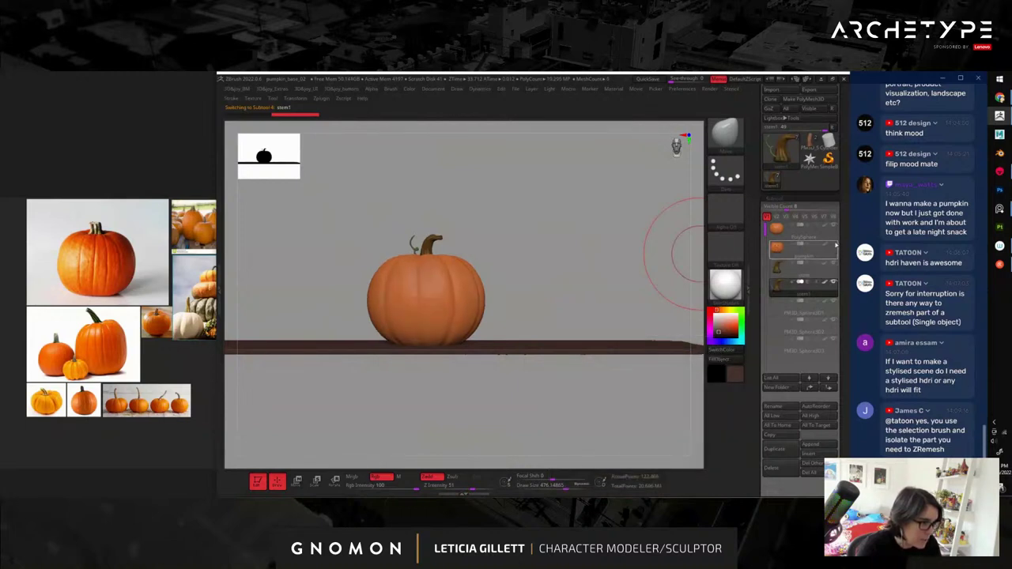
- Create a subtool folder with the default name for the carved pumpkin and add one stem to it
{"action": "left_click", "coordinate": [778, 250]}
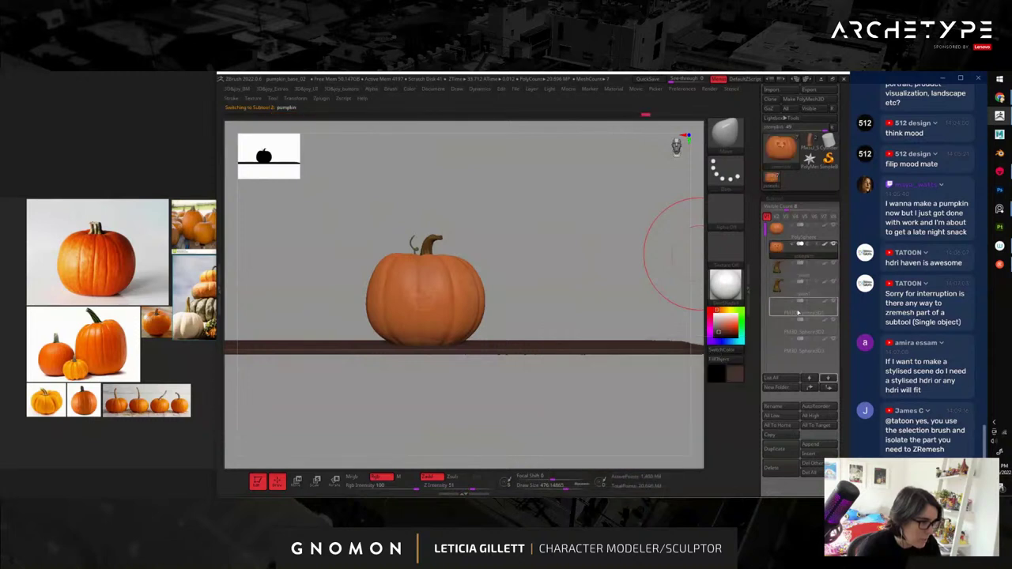
{"action": "left_click", "coordinate": [775, 388]}
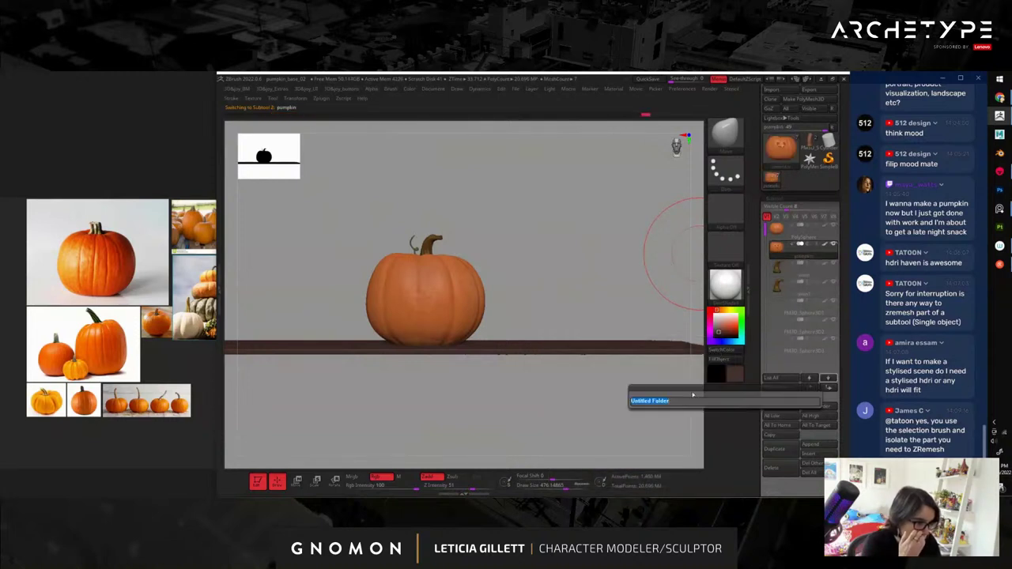
{"action": "key", "text": "Return"}
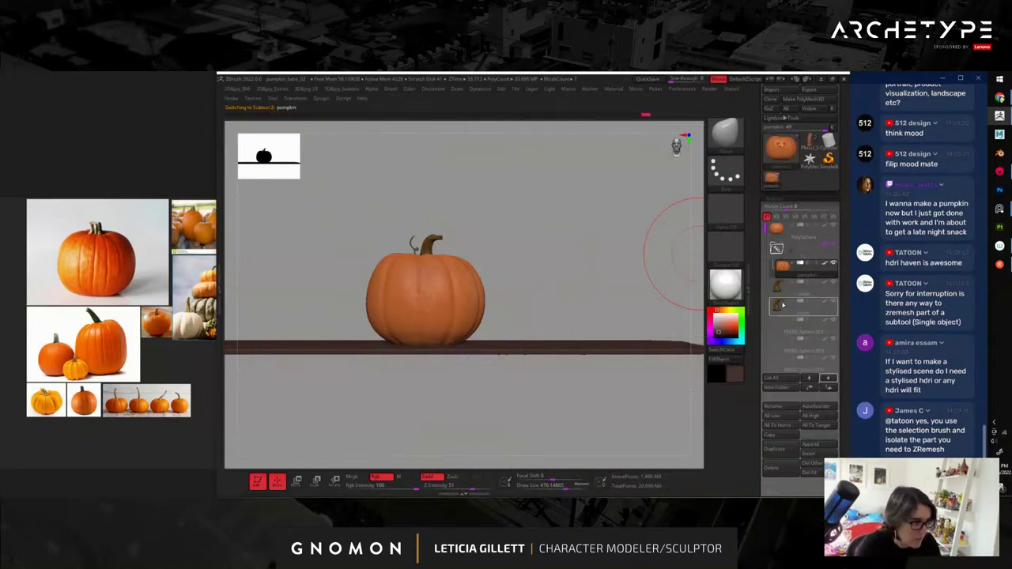
{"action": "left_click_drag", "start_coordinate": [782, 286], "coordinate": [791, 256]}
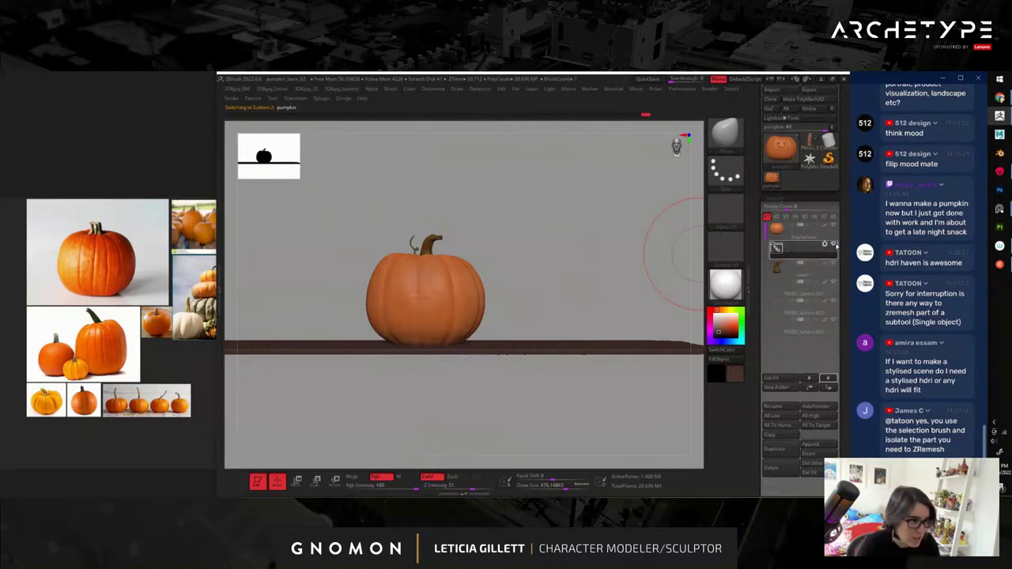
- Use Transpose Set on the folder to move the carved pumpkin and its stem sideways, beside the uncarved pumpkin
{"action": "left_click", "coordinate": [778, 248]}
{"action": "left_click", "coordinate": [786, 258]}
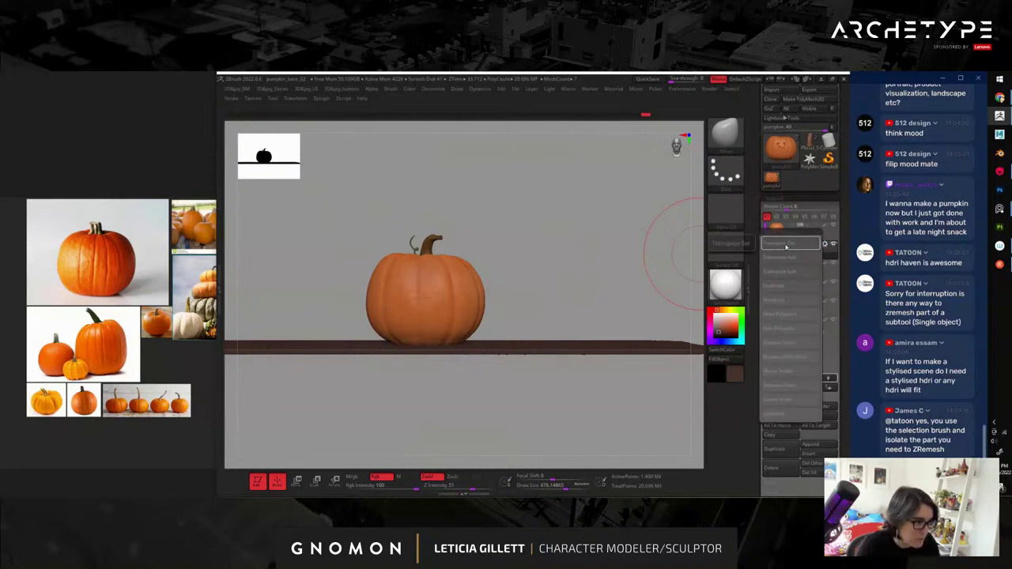
{"action": "left_click_drag", "start_coordinate": [380, 301], "coordinate": [503, 301]}
{"action": "key", "text": "q"}
{"action": "left_click_drag", "start_coordinate": [479, 230], "coordinate": [537, 237], "text": "alt"}
- Reorder the duplicated stem directly below the uncarved pumpkin in the subtool list and select the uncarved pumpkin
{"action": "left_click", "coordinate": [770, 266]}
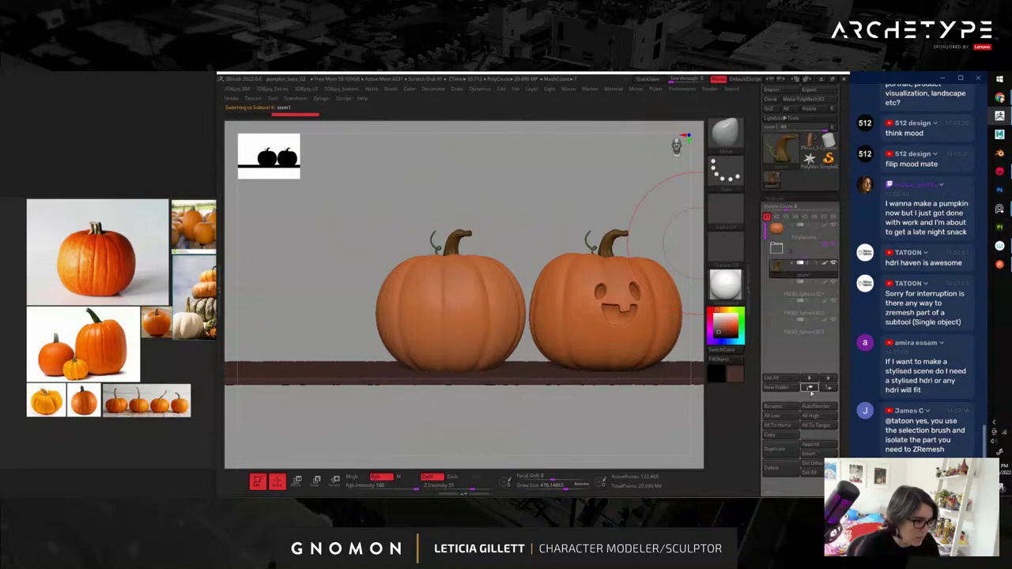
{"action": "left_click", "coordinate": [810, 388]}
{"action": "left_click", "coordinate": [778, 230]}
{"action": "left_click_drag", "start_coordinate": [524, 227], "coordinate": [525, 237], "text": "alt"}
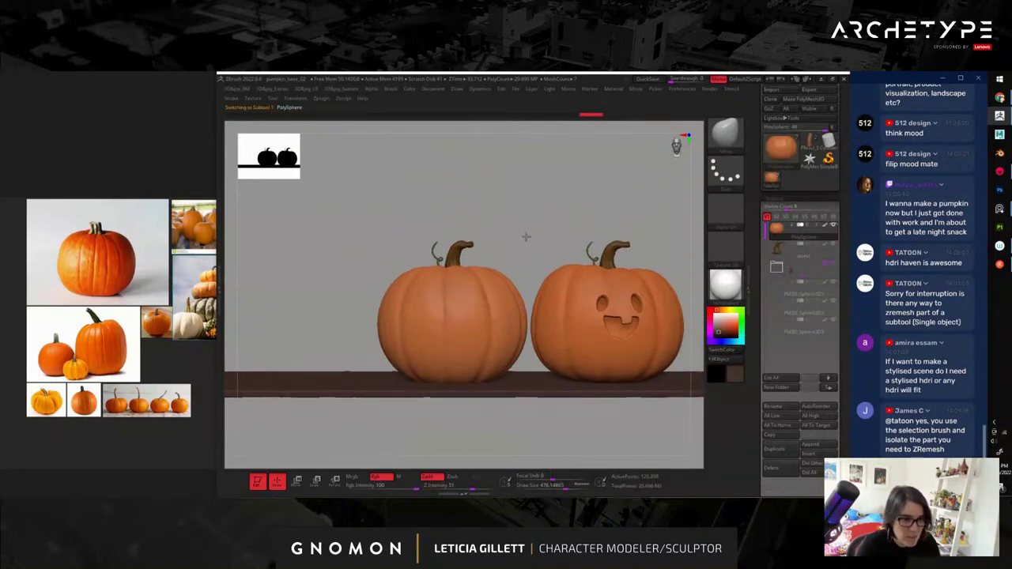
- Stretch the uncarved pumpkin upward and start reshaping its body into a taller form
{"action": "scroll", "coordinate": [524, 236], "scroll_direction": "down", "scroll_amount": 3}
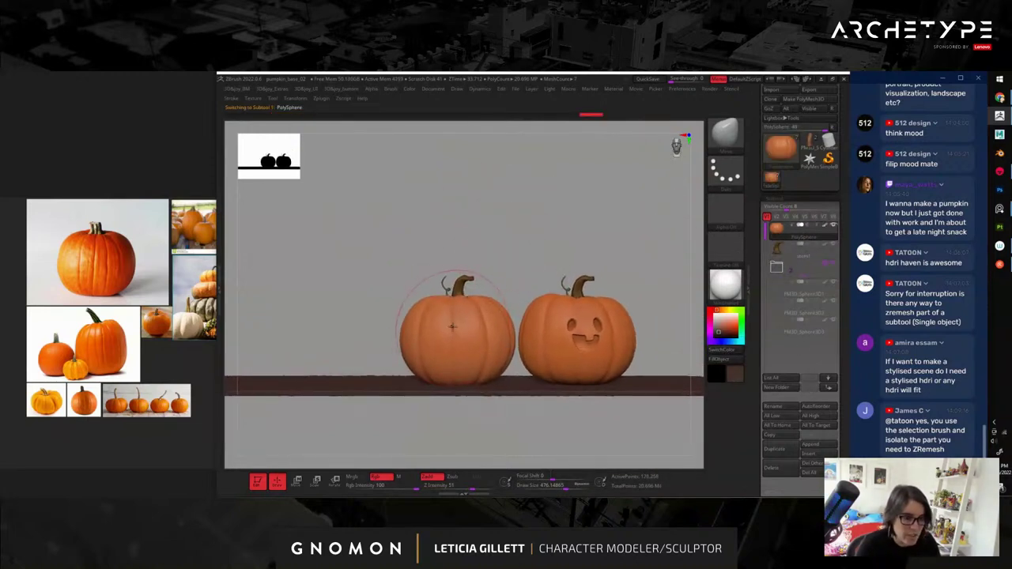
{"action": "key", "text": "w"}
{"action": "left_click_drag", "start_coordinate": [461, 310], "coordinate": [458, 272]}
{"action": "left_click_drag", "start_coordinate": [457, 278], "coordinate": [501, 318]}
{"action": "key", "text": "q"}
{"action": "key", "text": "s"}
{"action": "left_click_drag", "start_coordinate": [406, 313], "coordinate": [412, 314]}
{"action": "left_click_drag", "start_coordinate": [435, 269], "coordinate": [496, 265]}
- Narrow the uncarved pumpkin's sides from several angles with a larger Move brush, using a Draw Size of about 724
{"action": "key", "text": "s"}
{"action": "left_click_drag", "start_coordinate": [414, 355], "coordinate": [402, 364]}
{"action": "left_click_drag", "start_coordinate": [507, 365], "coordinate": [501, 364]}
{"action": "left_click_drag", "start_coordinate": [406, 318], "coordinate": [410, 319]}
{"action": "left_click_drag", "start_coordinate": [359, 293], "coordinate": [421, 305]}
{"action": "left_click_drag", "start_coordinate": [327, 319], "coordinate": [333, 321]}
{"action": "left_click_drag", "start_coordinate": [445, 308], "coordinate": [442, 345]}
{"action": "left_click_drag", "start_coordinate": [490, 306], "coordinate": [532, 312]}
{"action": "key", "text": "s"}
{"action": "mouse_move", "coordinate": [378, 343]}
{"action": "left_mouse_down"}
{"action": "mouse_move", "coordinate": [389, 343]}
{"action": "mouse_move", "coordinate": [373, 349]}
{"action": "left_mouse_up"}
{"action": "left_click_drag", "start_coordinate": [387, 299], "coordinate": [387, 292]}
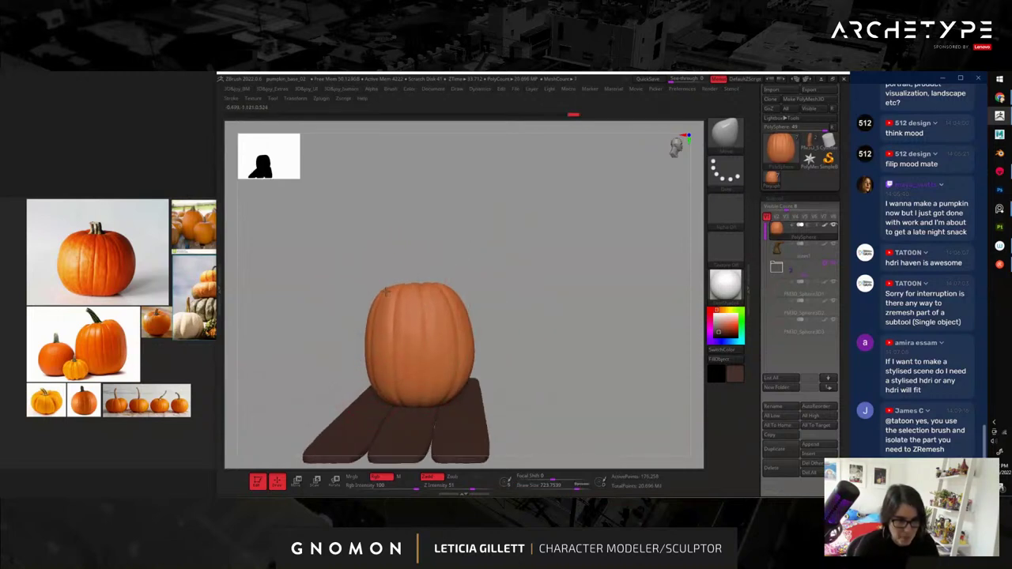
- Pull the tall pumpkin's top slightly higher and round its upper edge with a smaller Draw Size
{"action": "mouse_move", "coordinate": [484, 261]}
{"action": "left_mouse_down"}
{"action": "mouse_move", "coordinate": [499, 267]}
{"action": "mouse_move", "coordinate": [466, 269]}
{"action": "left_mouse_up"}
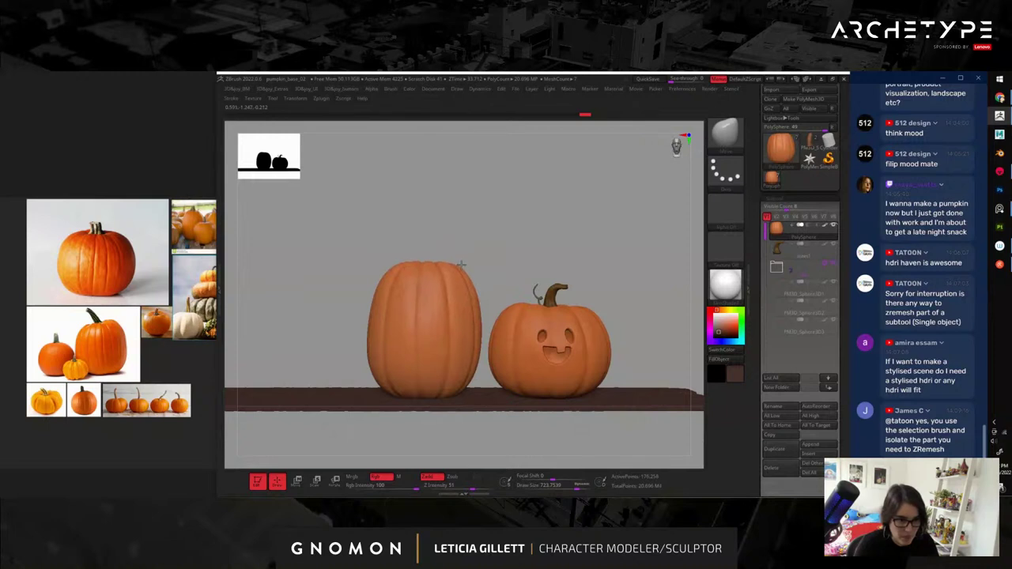
{"action": "key", "text": "ctrl+shift+z"}
{"action": "key", "text": "ctrl+shift+z"}
{"action": "key", "text": "ctrl+shift+z"}
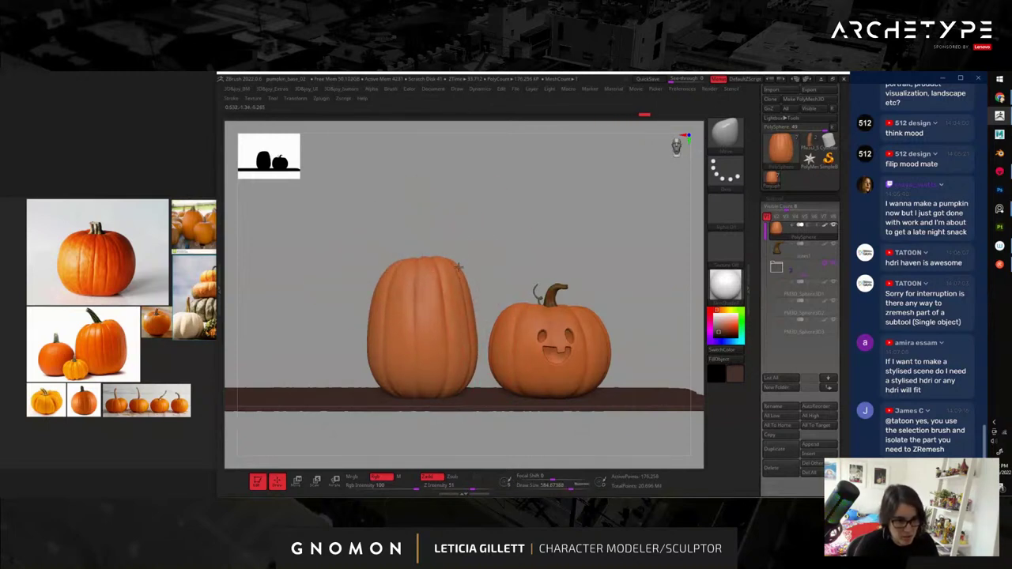
{"action": "key", "text": "ctrl+shift+z"}
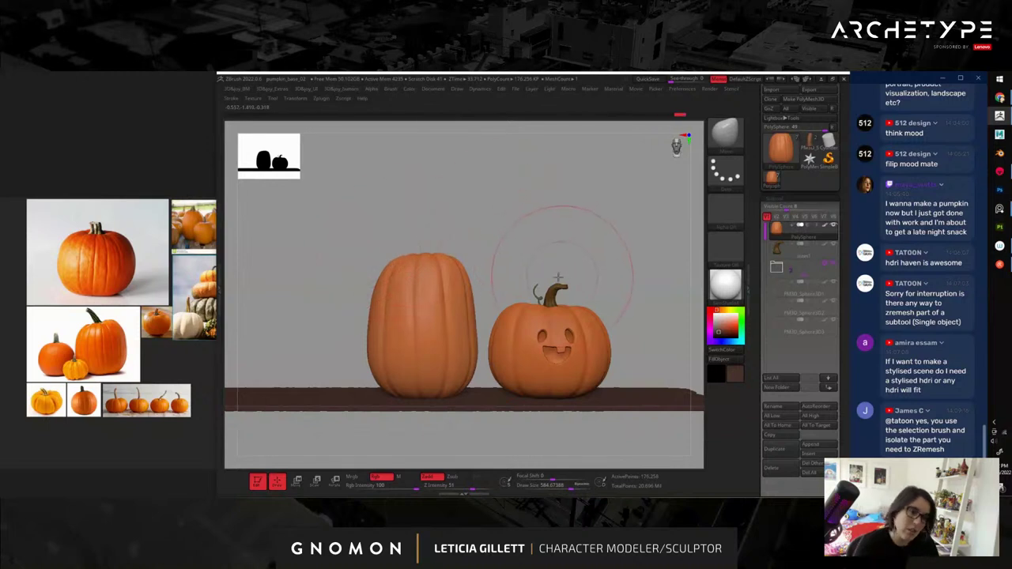
- Select the duplicated stem and raise it onto the top of the tall pumpkin
{"action": "left_click_drag", "start_coordinate": [526, 222], "coordinate": [582, 304], "text": "alt"}
{"action": "left_click", "coordinate": [780, 245]}
{"action": "key", "text": "w"}
{"action": "left_click", "coordinate": [439, 252]}
{"action": "left_click_drag", "start_coordinate": [428, 269], "coordinate": [433, 201]}
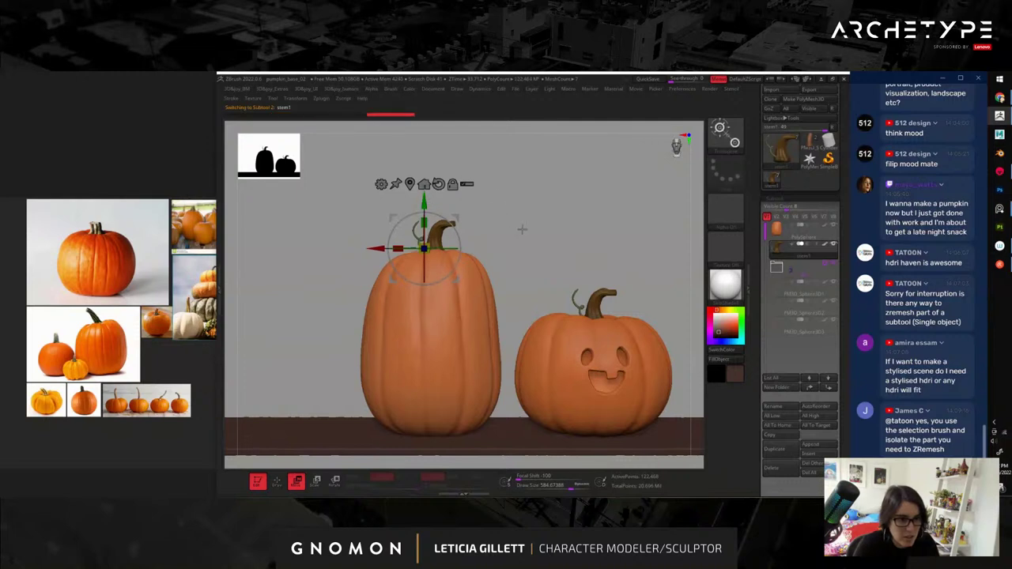
{"action": "left_click_drag", "start_coordinate": [595, 262], "coordinate": [566, 241], "text": "alt"}
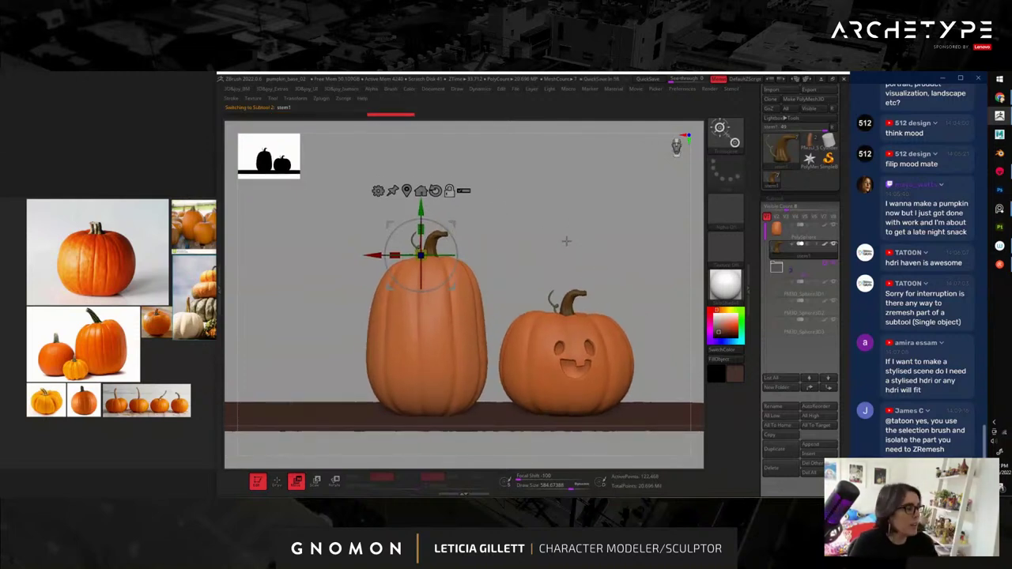
- Set the Draw Size to about 262 and fine-tune the stem's placement on the tall pumpkin's top
{"action": "mouse_move", "coordinate": [519, 243]}
{"action": "left_mouse_down", "text": "alt"}
{"action": "mouse_move", "coordinate": [558, 262]}
{"action": "mouse_move", "coordinate": [569, 255]}
{"action": "left_mouse_up", "text": "alt"}
{"action": "key", "text": "q"}
{"action": "key", "text": "s"}
{"action": "left_click_drag", "start_coordinate": [486, 243], "coordinate": [476, 243]}
{"action": "mouse_move", "coordinate": [551, 269]}
{"action": "left_mouse_down", "text": "alt"}
{"action": "mouse_move", "coordinate": [527, 274]}
{"action": "mouse_move", "coordinate": [567, 303]}
{"action": "mouse_move", "coordinate": [591, 294]}
{"action": "mouse_move", "coordinate": [538, 316]}
{"action": "mouse_move", "coordinate": [524, 233]}
{"action": "mouse_move", "coordinate": [554, 241]}
{"action": "left_mouse_up", "text": "alt"}
{"action": "key", "text": "w"}
{"action": "left_click_drag", "start_coordinate": [461, 243], "coordinate": [458, 246]}
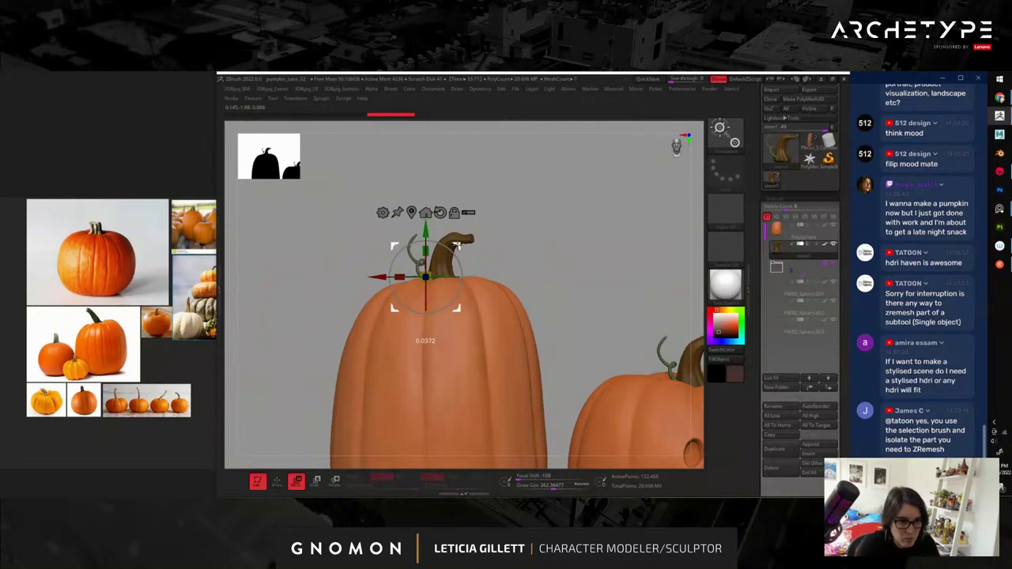
{"action": "key", "text": "q"}
{"action": "mouse_move", "coordinate": [543, 246]}
{"action": "left_mouse_down", "text": "alt"}
{"action": "mouse_move", "coordinate": [504, 242]}
{"action": "mouse_move", "coordinate": [556, 265]}
{"action": "mouse_move", "coordinate": [535, 266]}
{"action": "left_mouse_up", "text": "alt"}
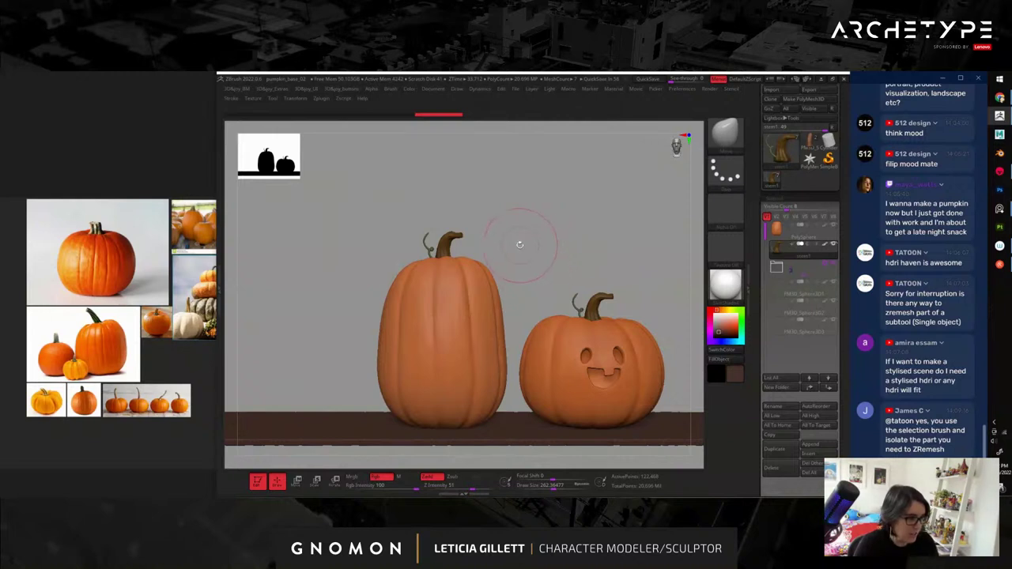
- Select the tall pumpkin, set a larger Draw Size, and refine the shape of its sides with the Move brush
{"action": "left_click_drag", "start_coordinate": [541, 284], "coordinate": [548, 268], "text": "alt"}
{"action": "left_click", "coordinate": [461, 325], "text": "alt"}
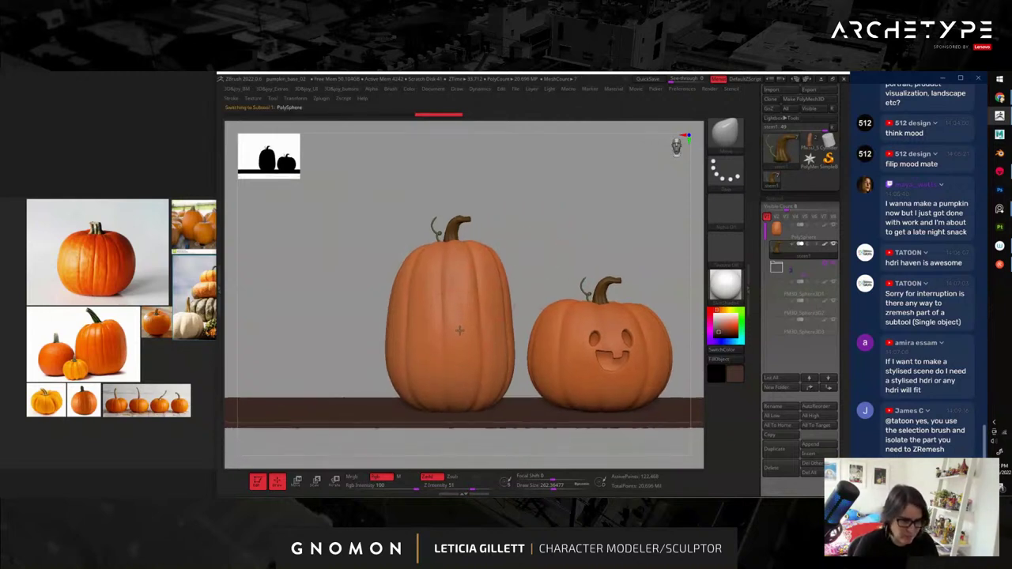
{"action": "key", "text": "s"}
{"action": "left_click_drag", "start_coordinate": [448, 370], "coordinate": [468, 370]}
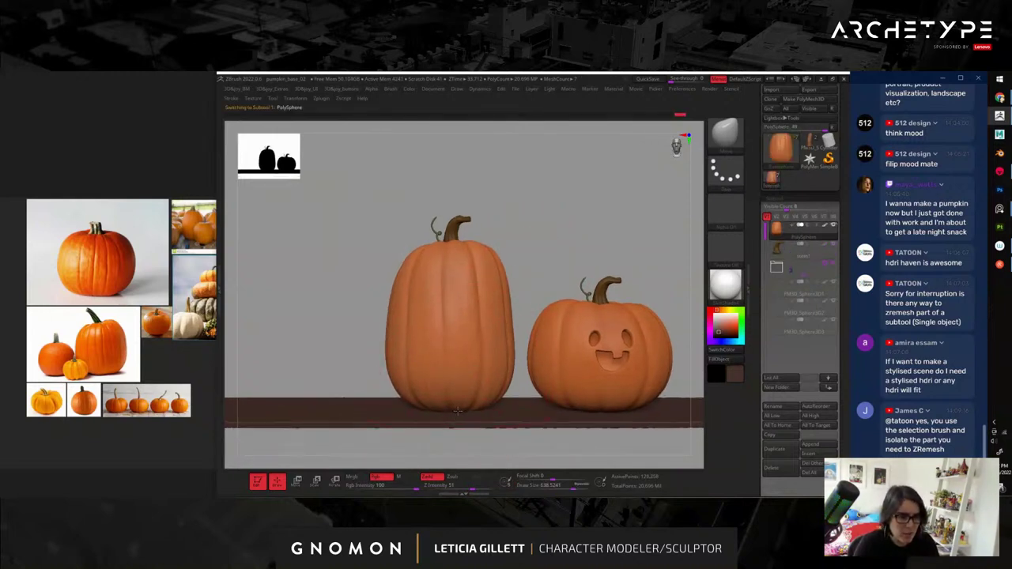
{"action": "left_click_drag", "start_coordinate": [562, 264], "coordinate": [641, 267]}
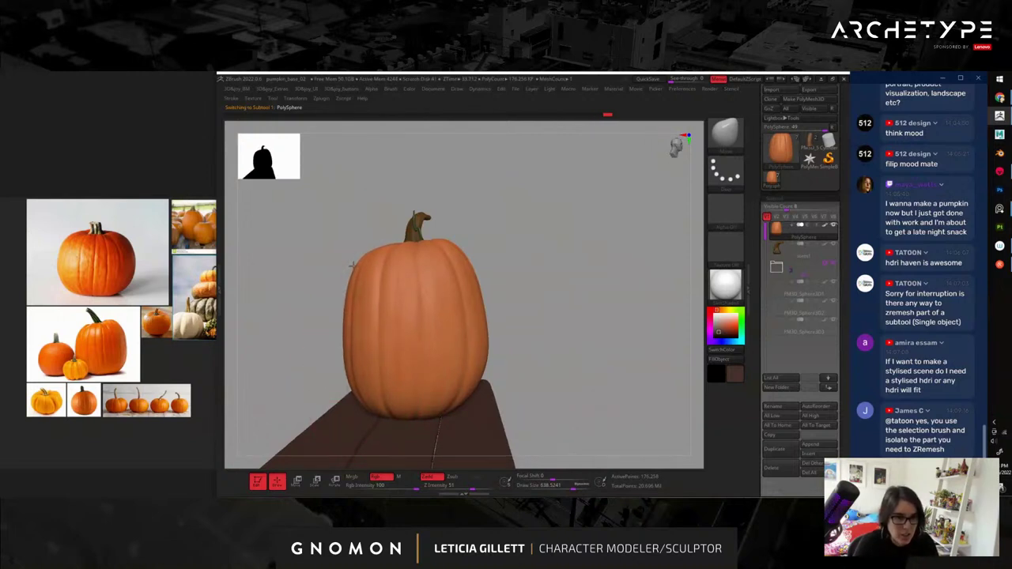
{"action": "left_click_drag", "start_coordinate": [475, 335], "coordinate": [466, 333]}
{"action": "left_click_drag", "start_coordinate": [605, 318], "coordinate": [557, 317]}
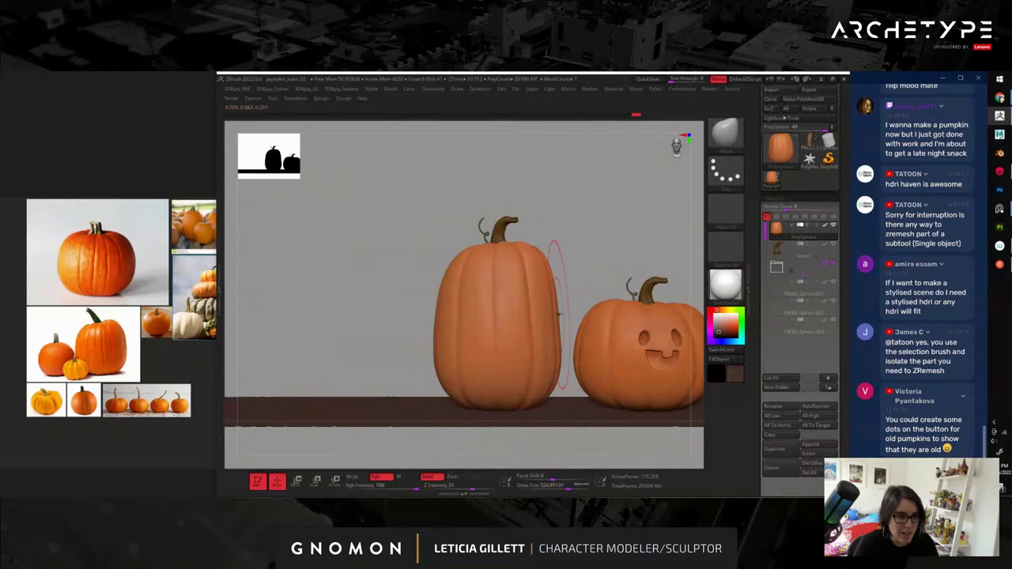
- Refine the tall pumpkin's outer side and both lower corners with the Move brush at a Draw Size of about 525
{"action": "key", "text": "s"}
{"action": "left_click", "coordinate": [494, 269]}
{"action": "left_click_drag", "start_coordinate": [445, 280], "coordinate": [451, 281]}
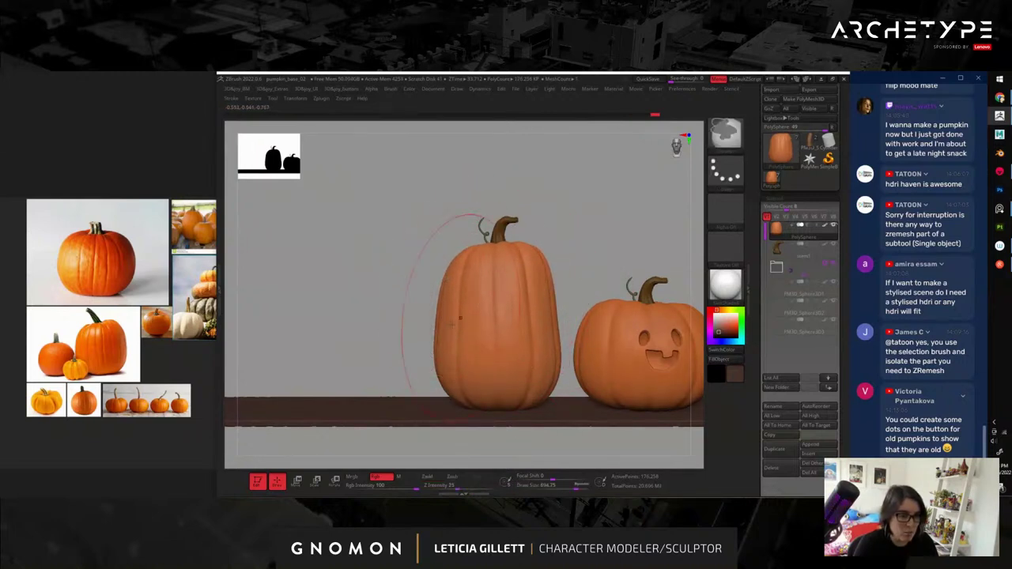
{"action": "left_click_drag", "start_coordinate": [441, 340], "coordinate": [448, 338]}
{"action": "key", "text": "s"}
{"action": "left_click", "coordinate": [447, 397]}
{"action": "left_click_drag", "start_coordinate": [445, 381], "coordinate": [440, 380]}
{"action": "left_click_drag", "start_coordinate": [557, 383], "coordinate": [563, 381]}
{"action": "mouse_move", "coordinate": [606, 260]}
{"action": "left_mouse_down", "text": "alt"}
{"action": "mouse_move", "coordinate": [555, 240]}
{"action": "mouse_move", "coordinate": [582, 265]}
{"action": "left_mouse_up", "text": "alt"}
- Scale the tall pumpkin up slightly from its base and raise its stem to sit on the new top
{"action": "key", "text": "w"}
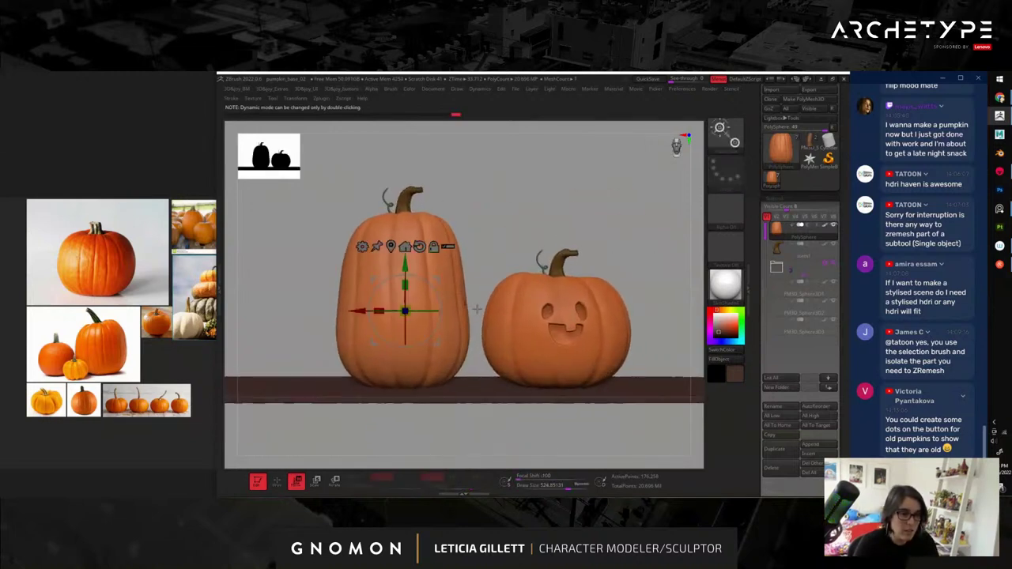
{"action": "left_click_drag", "start_coordinate": [412, 263], "coordinate": [413, 339], "text": "alt"}
{"action": "left_click_drag", "start_coordinate": [412, 387], "coordinate": [414, 378]}
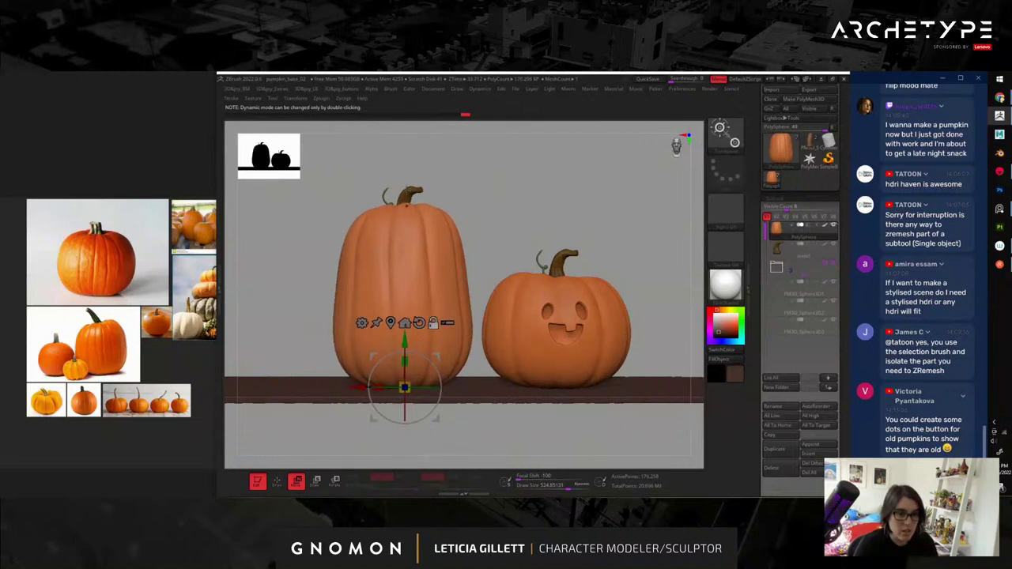
{"action": "left_click", "coordinate": [407, 193], "text": "alt"}
{"action": "left_click_drag", "start_coordinate": [395, 165], "coordinate": [394, 155]}
{"action": "key", "text": "q"}
{"action": "mouse_move", "coordinate": [599, 228]}
{"action": "left_mouse_down", "text": "alt"}
{"action": "mouse_move", "coordinate": [588, 208]}
{"action": "mouse_move", "coordinate": [620, 271]}
{"action": "mouse_move", "coordinate": [611, 259]}
{"action": "mouse_move", "coordinate": [585, 280]}
{"action": "mouse_move", "coordinate": [589, 261]}
{"action": "mouse_move", "coordinate": [573, 218]}
{"action": "left_mouse_up", "text": "alt"}
{"action": "left_click_drag", "start_coordinate": [554, 183], "coordinate": [591, 238], "text": "alt"}
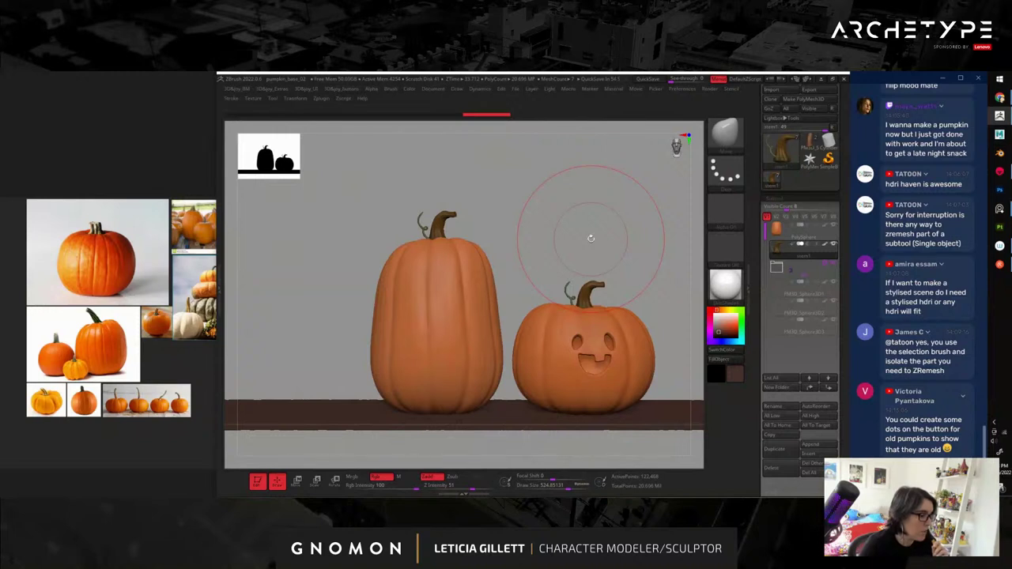
{"action": "left_click_drag", "start_coordinate": [507, 264], "coordinate": [551, 237]}
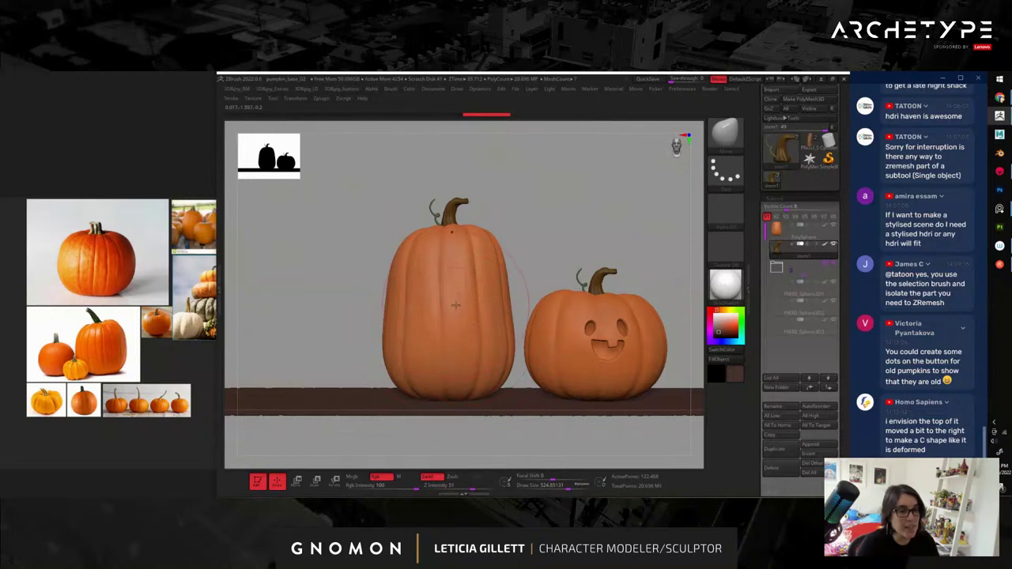
- Select the tall pumpkin and set up a colour spray brush with a dark orange-brown and a Draw Size of about 274
{"action": "left_click", "coordinate": [460, 303], "text": "alt"}
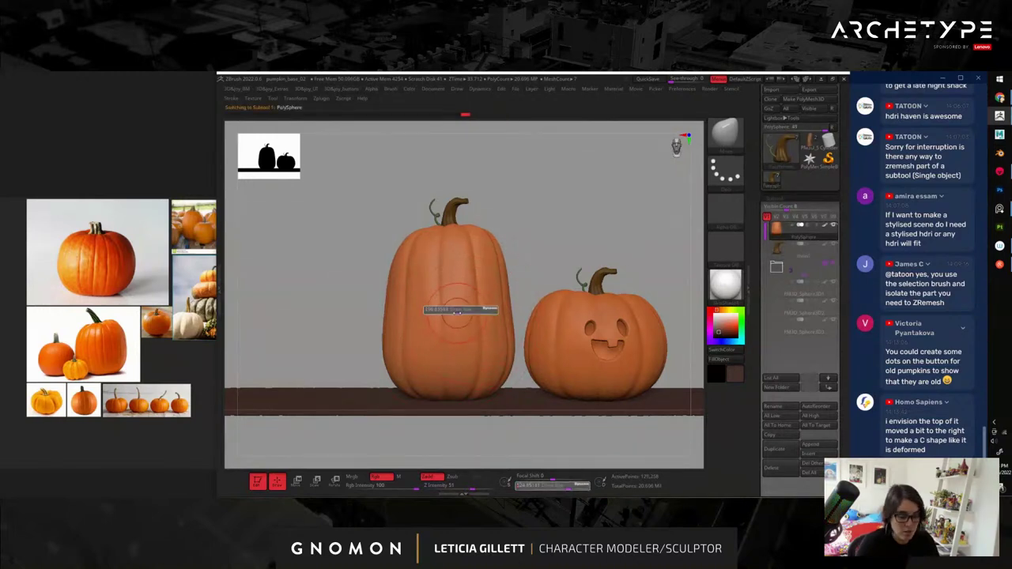
{"action": "key", "text": "space"}
{"action": "key", "text": "b"}
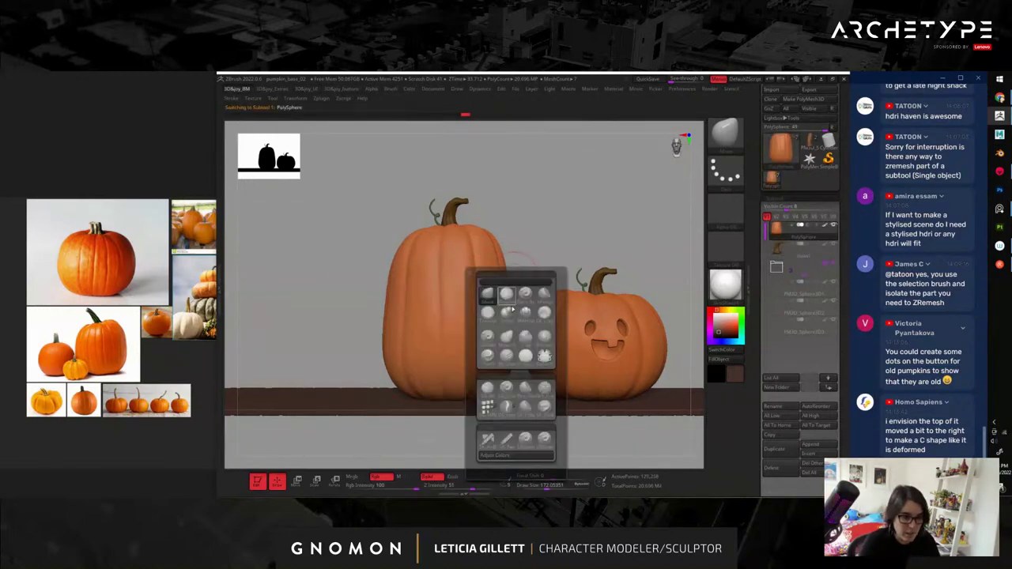
{"action": "left_click", "coordinate": [530, 443]}
{"action": "left_click", "coordinate": [527, 441]}
{"action": "key", "text": "c"}
{"action": "left_click_drag", "start_coordinate": [729, 328], "coordinate": [724, 332]}
{"action": "key", "text": "s"}
{"action": "left_click", "coordinate": [468, 301]}
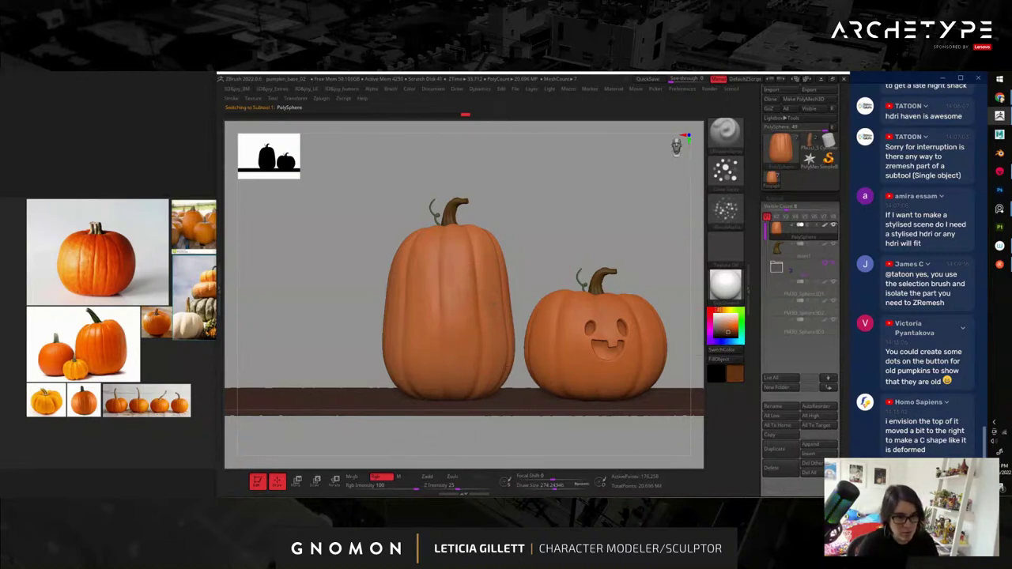
- Spray the darker orange-brown around the tall pumpkin's surface, working on its front, side and back
{"action": "left_click_drag", "start_coordinate": [294, 325], "coordinate": [439, 316]}
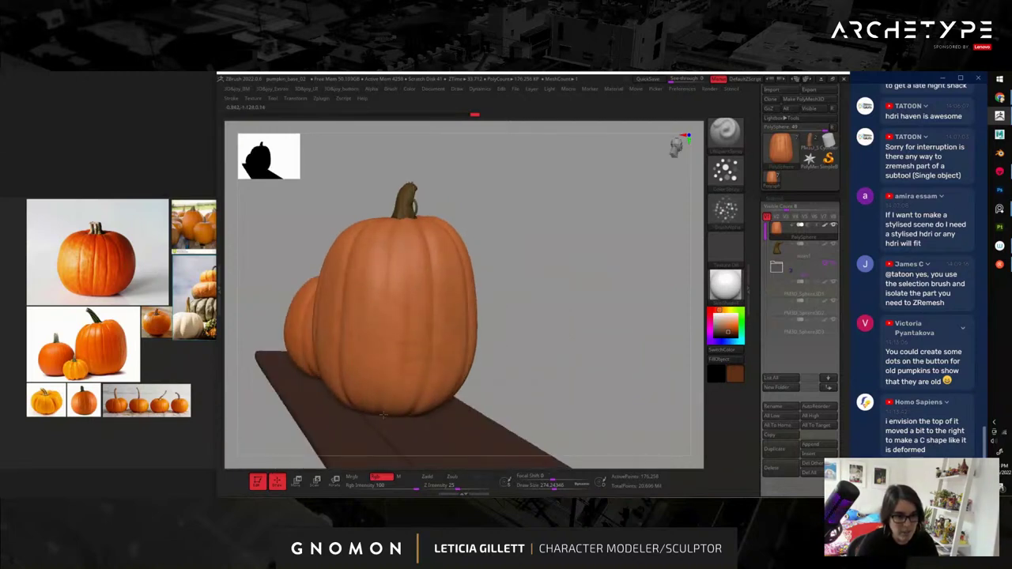
{"action": "left_click_drag", "start_coordinate": [633, 336], "coordinate": [525, 323]}
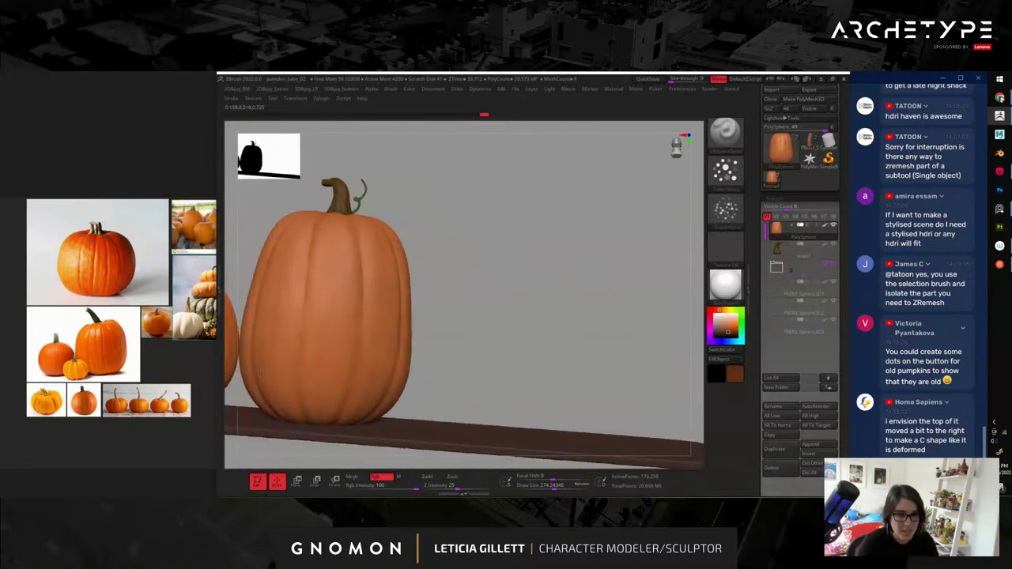
{"action": "left_click_drag", "start_coordinate": [452, 317], "coordinate": [625, 301]}
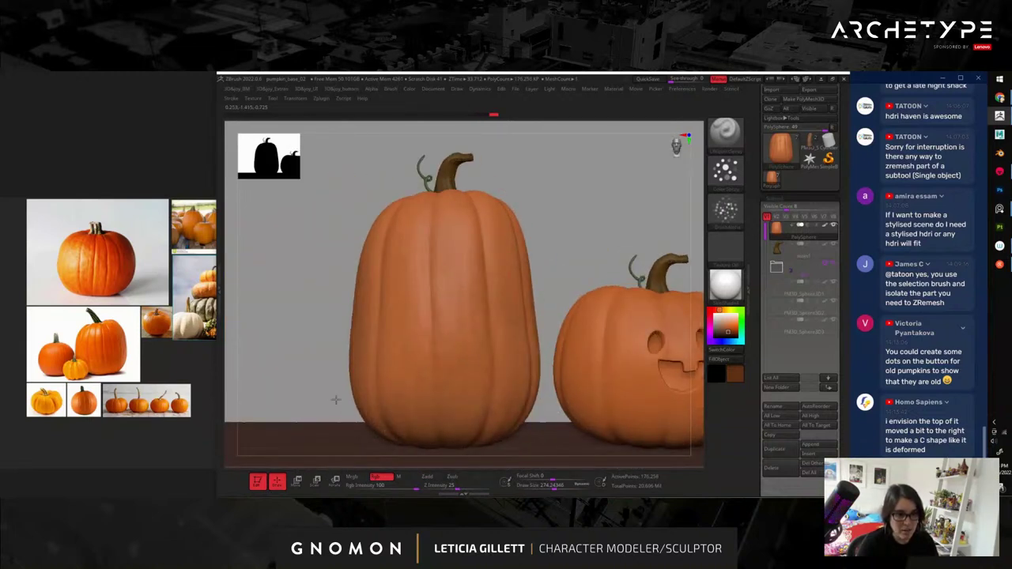
{"action": "left_click_drag", "start_coordinate": [240, 348], "coordinate": [276, 332]}
{"action": "key", "text": "f"}
{"action": "left_click_drag", "start_coordinate": [632, 219], "coordinate": [624, 260], "text": "alt"}
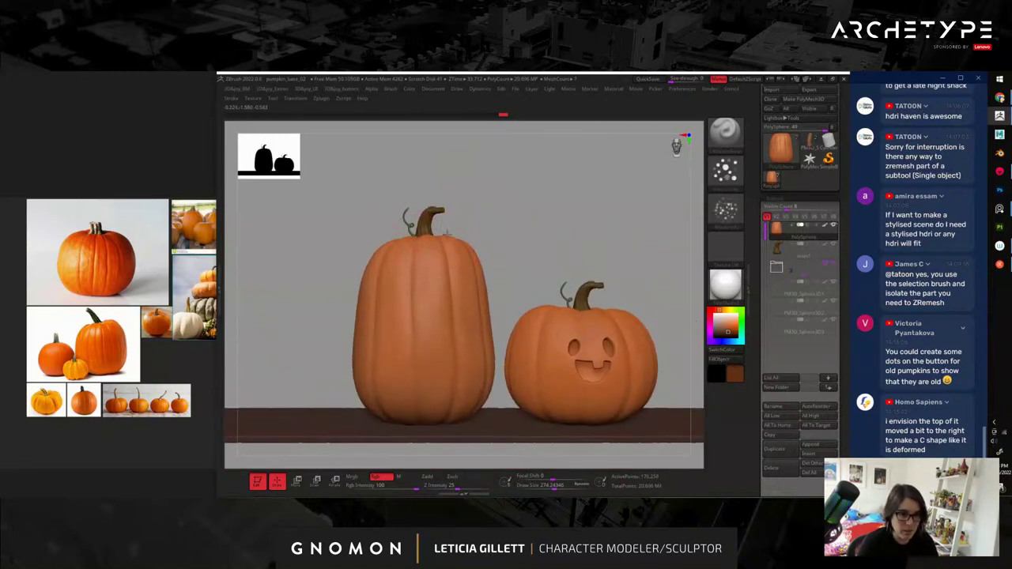
- Choose a fine paint brush with a reddish brown at Draw Size about 44 and paint a blemish below the tall pumpkin's stem
{"action": "key", "text": "space"}
{"action": "left_click", "coordinate": [422, 449]}
{"action": "left_click_drag", "start_coordinate": [515, 215], "coordinate": [436, 255]}
{"action": "key", "text": "s"}
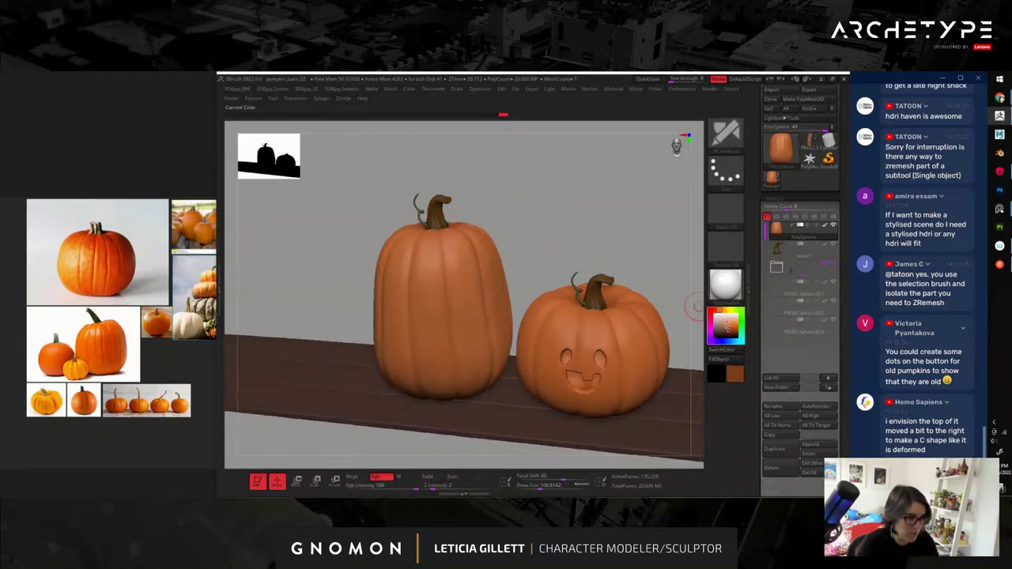
{"action": "key", "text": "s"}
{"action": "left_click_drag", "start_coordinate": [448, 240], "coordinate": [432, 238]}
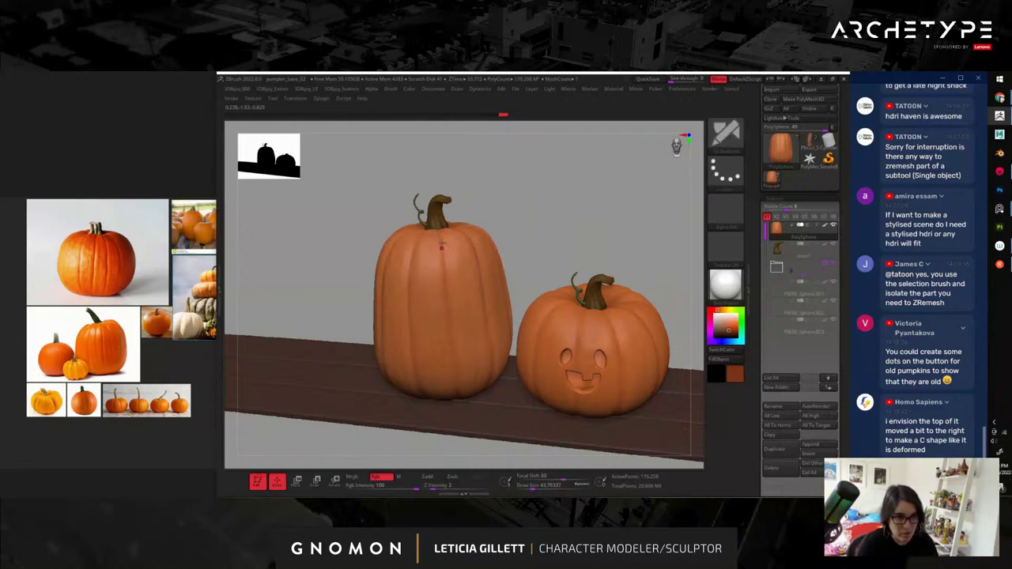
- Paint small reddish-brown spots on the tall pumpkin's lower side and around its top, and soften the marks on the upper ridges
{"action": "left_click_drag", "start_coordinate": [515, 253], "coordinate": [576, 199]}
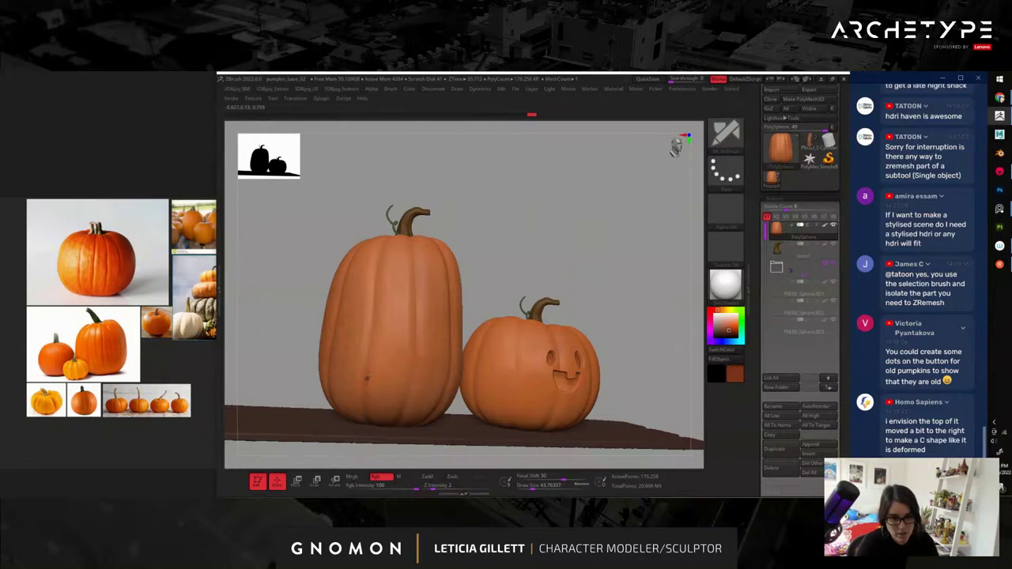
{"action": "right_click_drag", "start_coordinate": [380, 255], "coordinate": [407, 410]}
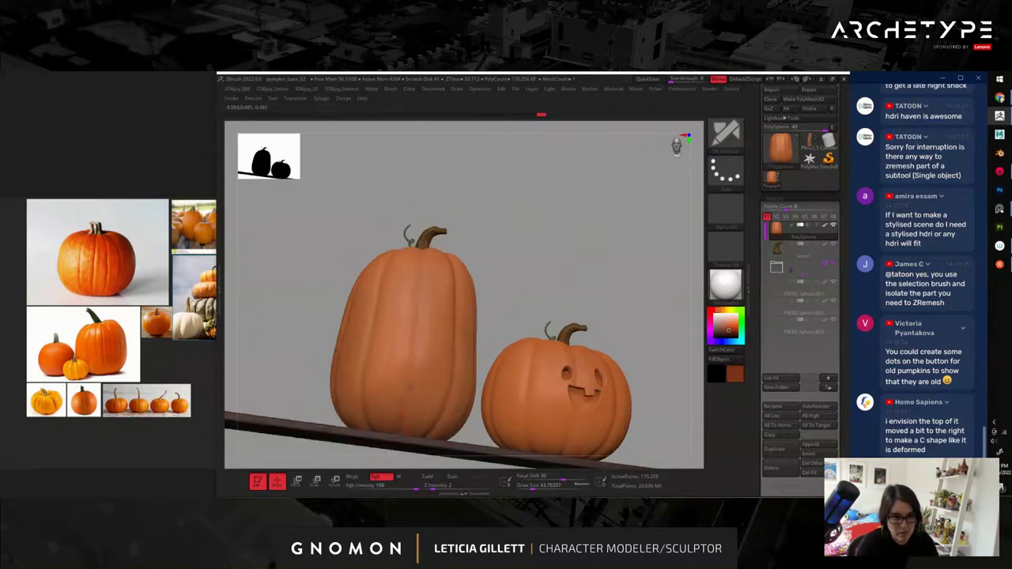
{"action": "right_click_drag", "start_coordinate": [481, 200], "coordinate": [418, 326]}
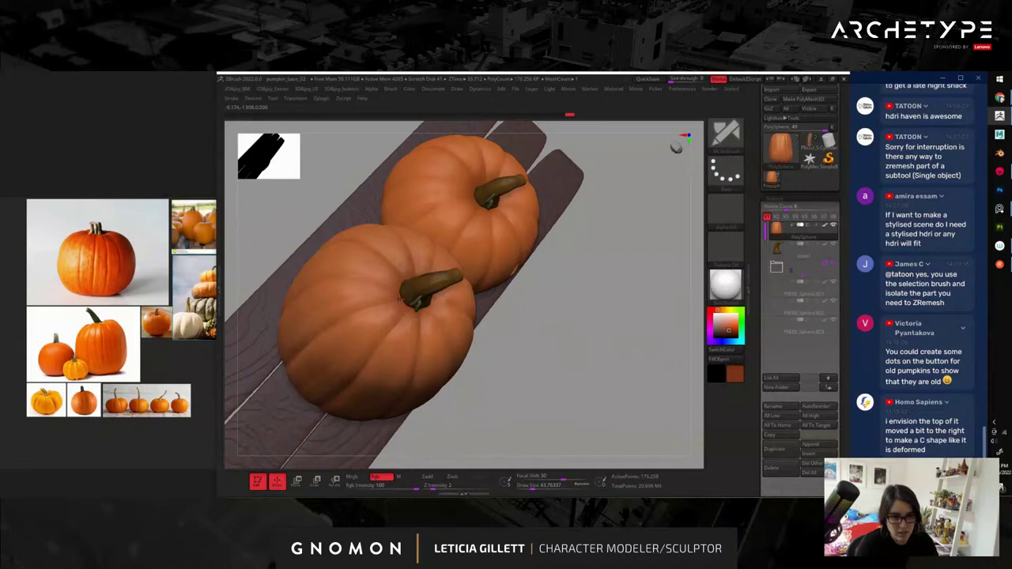
{"action": "right_click_drag", "start_coordinate": [323, 315], "coordinate": [359, 277]}
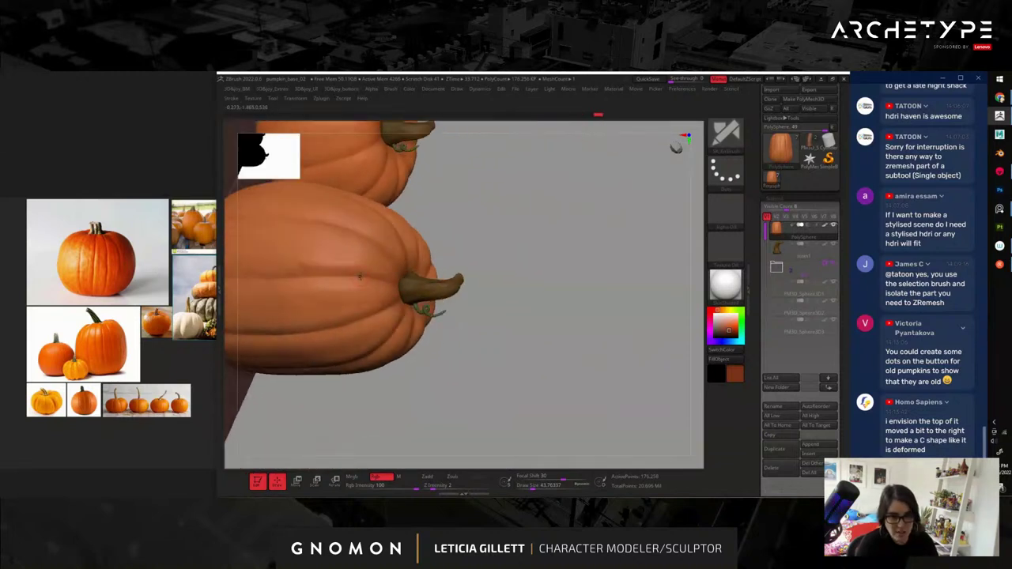
{"action": "right_click_drag", "start_coordinate": [506, 285], "coordinate": [386, 259]}
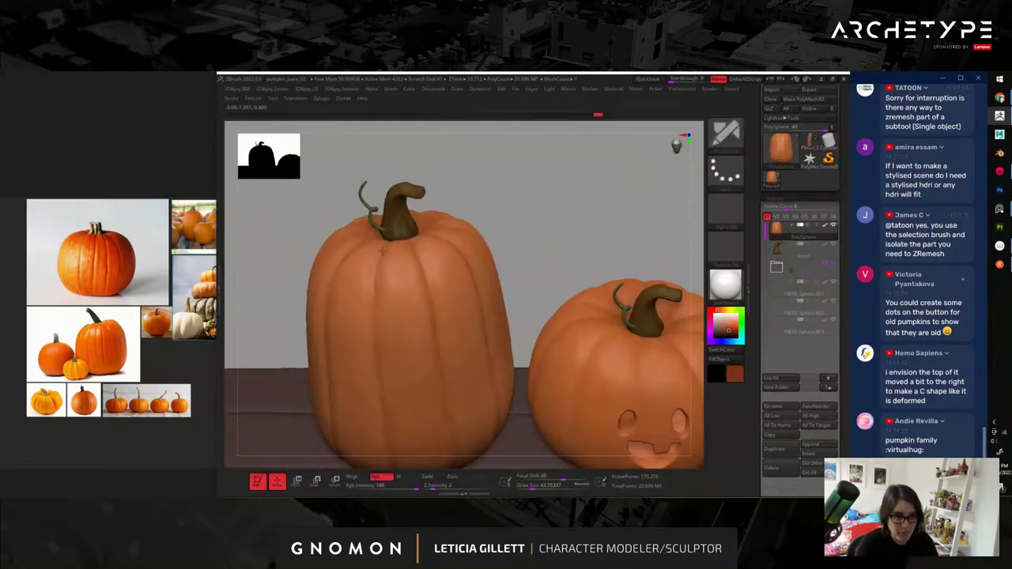
{"action": "left_click", "coordinate": [408, 291], "text": "shift"}
{"action": "left_click", "coordinate": [441, 275], "text": "shift"}
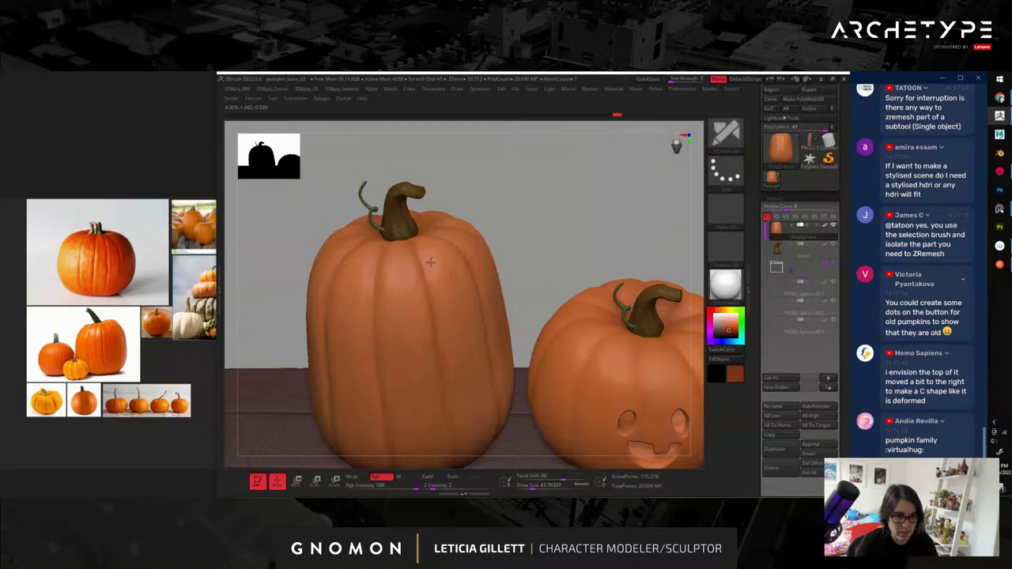
{"action": "right_click_drag", "start_coordinate": [565, 223], "coordinate": [543, 236]}
{"action": "right_click_drag", "start_coordinate": [499, 173], "coordinate": [515, 374]}
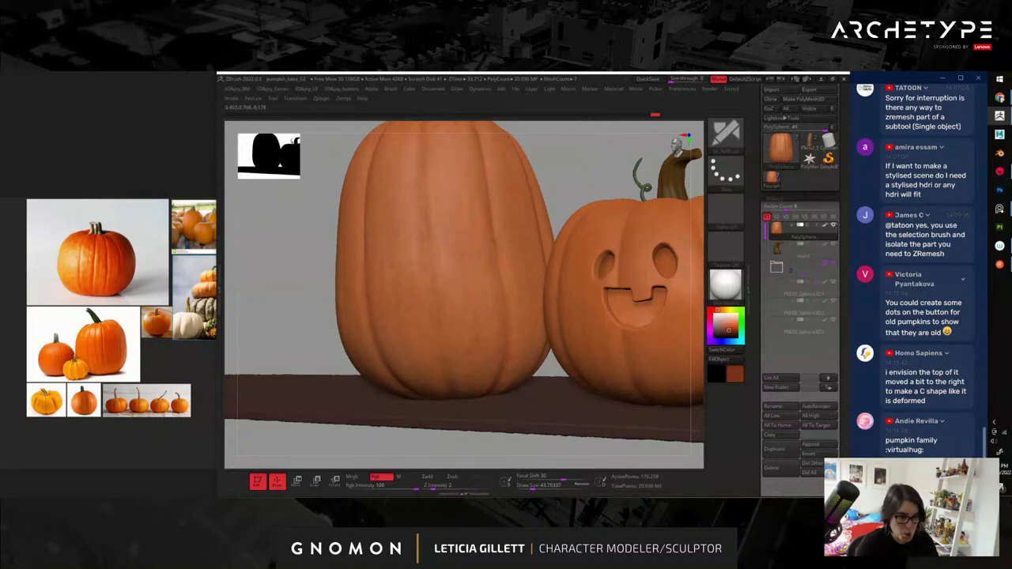
- Isolate the tall pumpkin and paint reddish-brown blemishes over its underside, back and sides, finishing with all objects shown again
{"action": "key", "text": "shift+s"}
{"action": "mouse_move", "coordinate": [527, 332]}
{"action": "right_mouse_down"}
{"action": "mouse_move", "coordinate": [560, 353]}
{"action": "mouse_move", "coordinate": [554, 376]}
{"action": "right_mouse_up"}
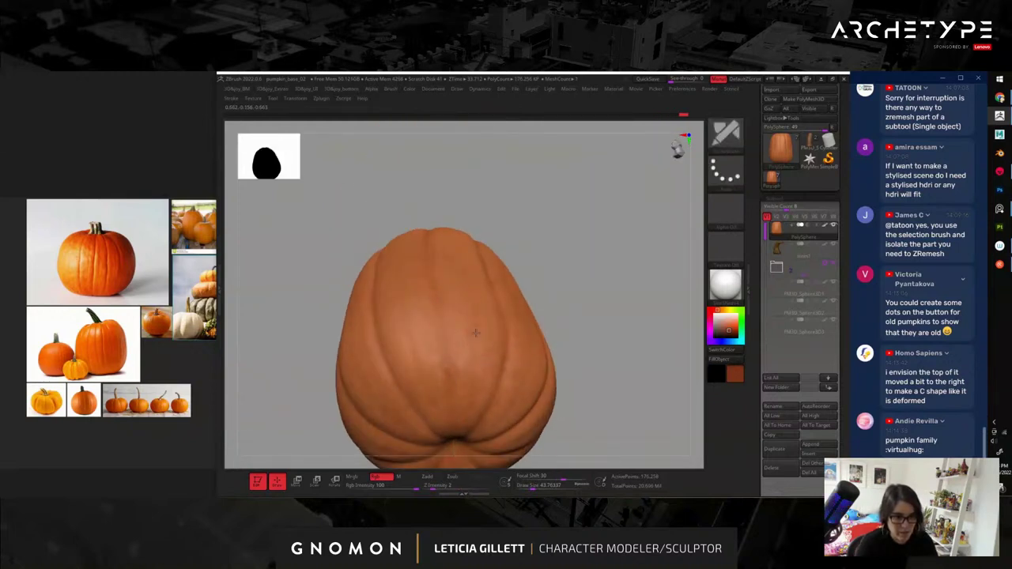
{"action": "right_click_drag", "start_coordinate": [606, 314], "coordinate": [488, 309]}
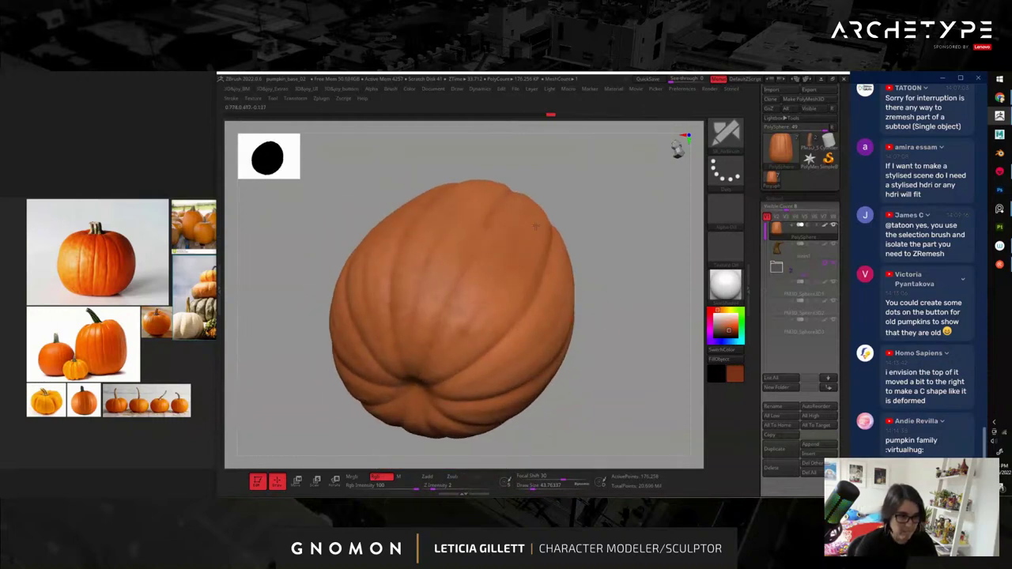
{"action": "right_click_drag", "start_coordinate": [532, 307], "coordinate": [447, 323]}
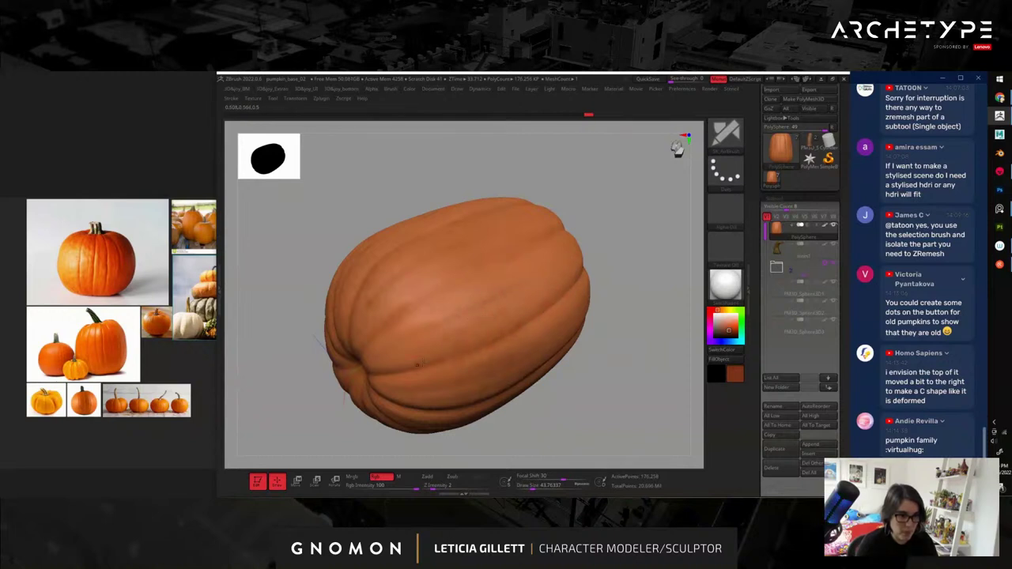
{"action": "right_click_drag", "start_coordinate": [663, 345], "coordinate": [571, 269]}
{"action": "left_click_drag", "start_coordinate": [653, 205], "coordinate": [671, 219]}
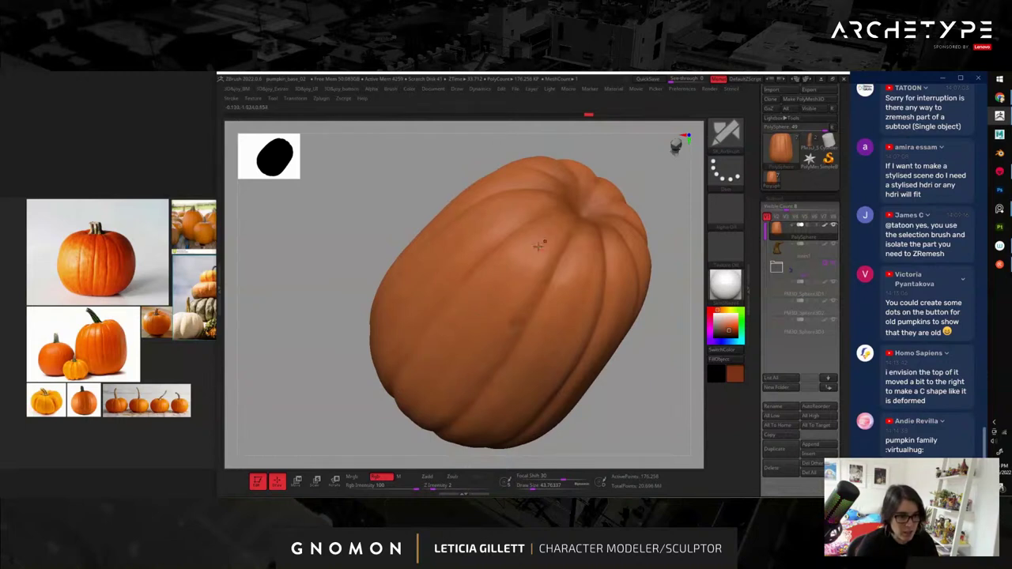
{"action": "left_click_drag", "start_coordinate": [647, 390], "coordinate": [619, 150]}
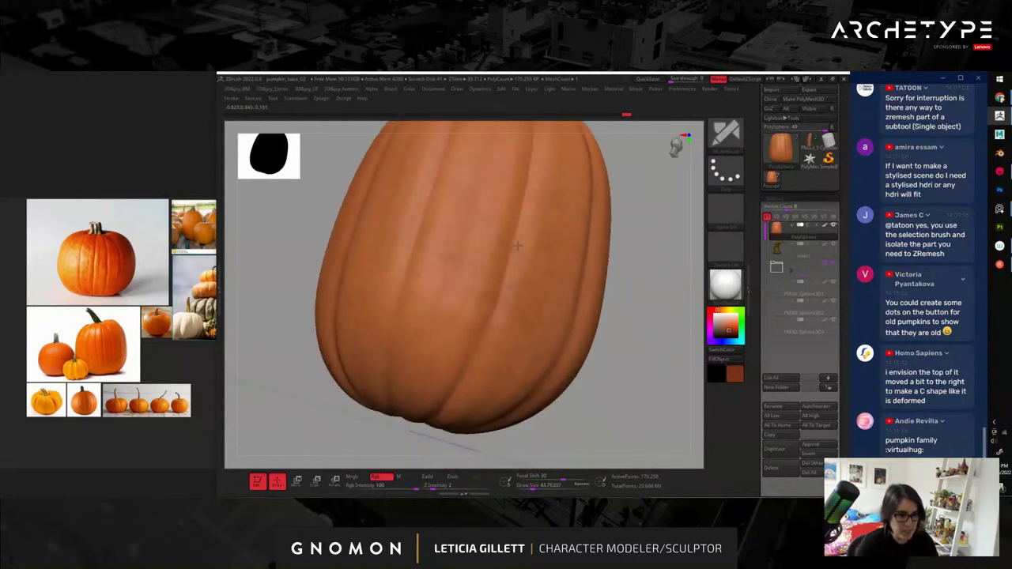
{"action": "mouse_move", "coordinate": [632, 333]}
{"action": "left_mouse_down", "text": "alt"}
{"action": "mouse_move", "coordinate": [604, 255]}
{"action": "mouse_move", "coordinate": [644, 262]}
{"action": "mouse_move", "coordinate": [634, 269]}
{"action": "left_mouse_up", "text": "alt"}
{"action": "mouse_move", "coordinate": [634, 178]}
{"action": "left_mouse_down", "text": "alt"}
{"action": "mouse_move", "coordinate": [537, 229]}
{"action": "mouse_move", "coordinate": [592, 219]}
{"action": "mouse_move", "coordinate": [539, 257]}
{"action": "left_mouse_up", "text": "alt"}
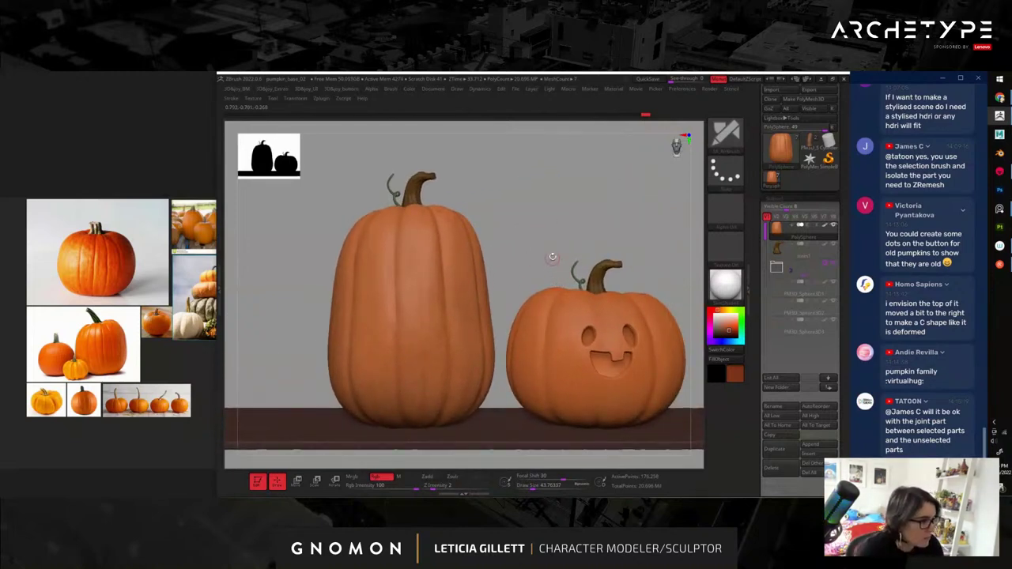
- Switch to the Move brush, select the tall pumpkin's stem and try pushing its curve lower at a Draw Size of about 196
{"action": "mouse_move", "coordinate": [528, 227]}
{"action": "left_mouse_down", "text": "alt"}
{"action": "mouse_move", "coordinate": [551, 219]}
{"action": "mouse_move", "coordinate": [543, 208]}
{"action": "mouse_move", "coordinate": [573, 227]}
{"action": "left_mouse_up", "text": "alt"}
{"action": "key", "text": "s"}
{"action": "mouse_move", "coordinate": [457, 287]}
{"action": "left_mouse_down"}
{"action": "mouse_move", "coordinate": [476, 288]}
{"action": "mouse_move", "coordinate": [468, 303]}
{"action": "left_mouse_up"}
{"action": "key", "text": "b"}
{"action": "key", "text": "m"}
{"action": "key", "text": "v"}
{"action": "key", "text": "s"}
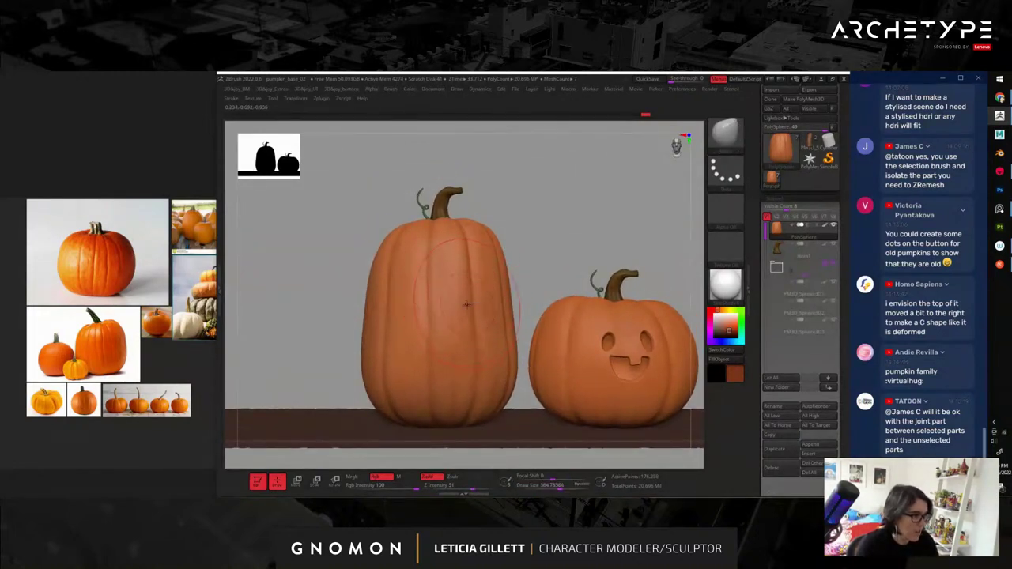
{"action": "mouse_move", "coordinate": [508, 222]}
{"action": "left_mouse_down", "text": "alt"}
{"action": "mouse_move", "coordinate": [560, 321]}
{"action": "mouse_move", "coordinate": [551, 280]}
{"action": "mouse_move", "coordinate": [594, 248]}
{"action": "mouse_move", "coordinate": [577, 259]}
{"action": "left_mouse_up", "text": "alt"}
{"action": "left_click", "coordinate": [516, 265], "text": "alt"}
{"action": "key", "text": "s"}
{"action": "left_click_drag", "start_coordinate": [517, 267], "coordinate": [506, 273]}
{"action": "key", "text": "w"}
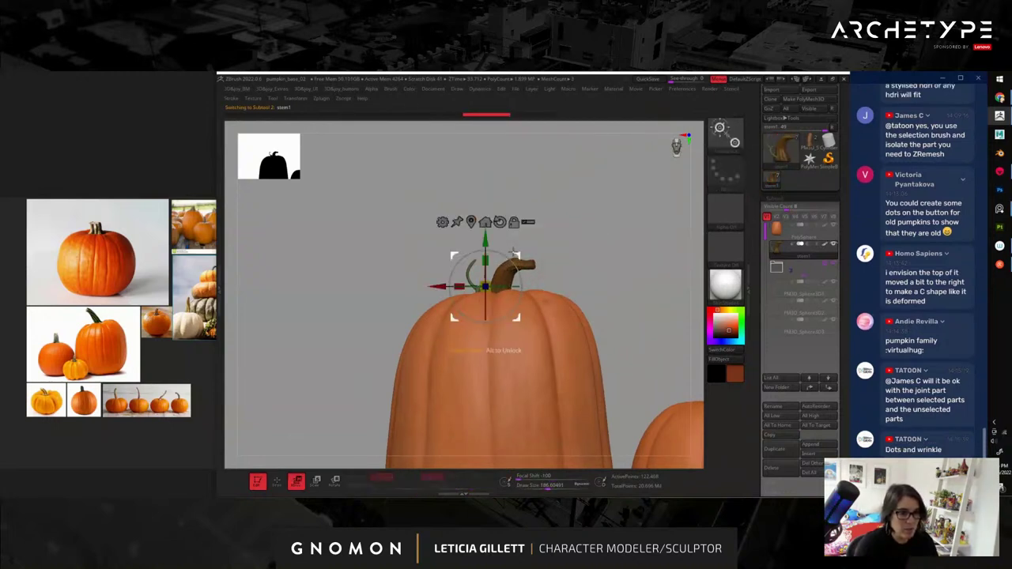
{"action": "key", "text": "q"}
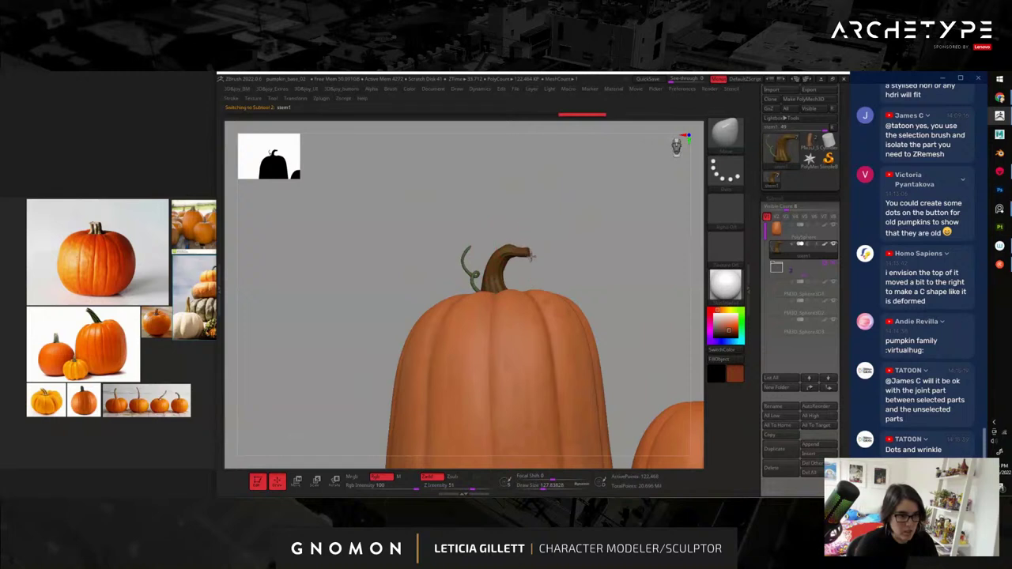
- Bend the upper curve of the tall pumpkin's stem downward, reducing the Draw Size to about 202
{"action": "key", "text": "bracketright"}
{"action": "key", "text": "bracketright"}
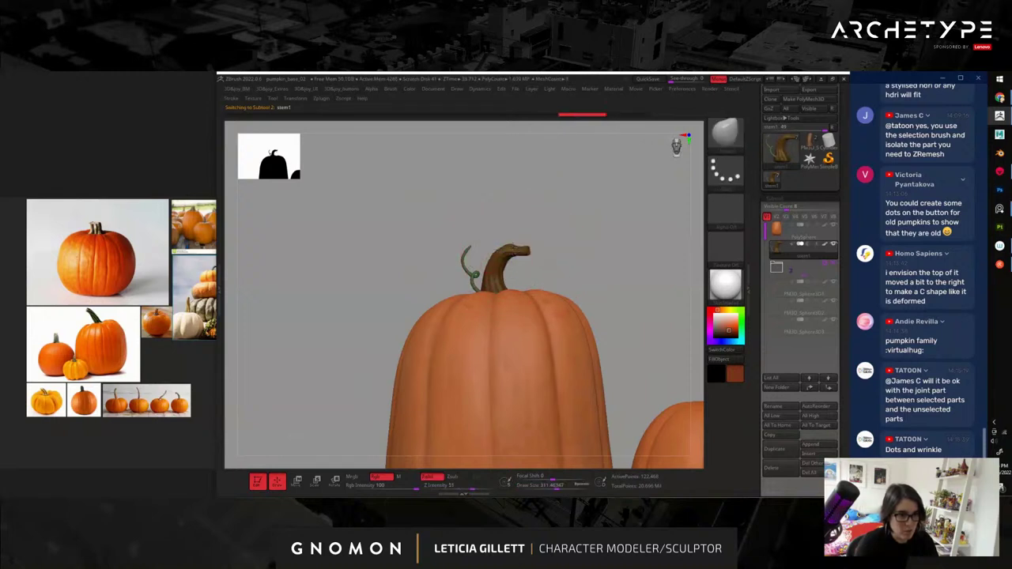
{"action": "left_click_drag", "start_coordinate": [517, 269], "coordinate": [525, 264]}
{"action": "key", "text": "bracketleft"}
{"action": "key", "text": "bracketleft"}
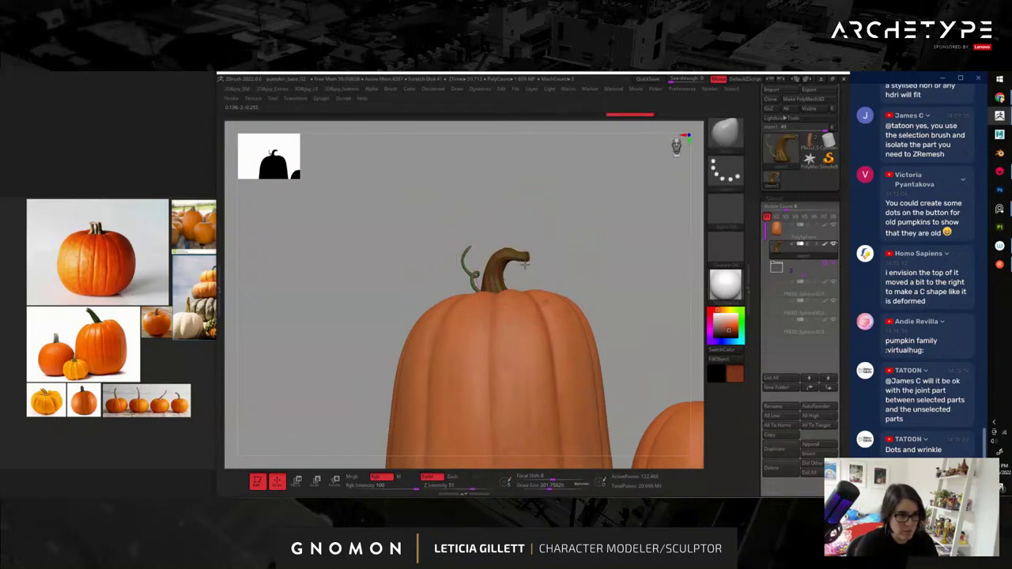
{"action": "key", "text": "shift+d"}
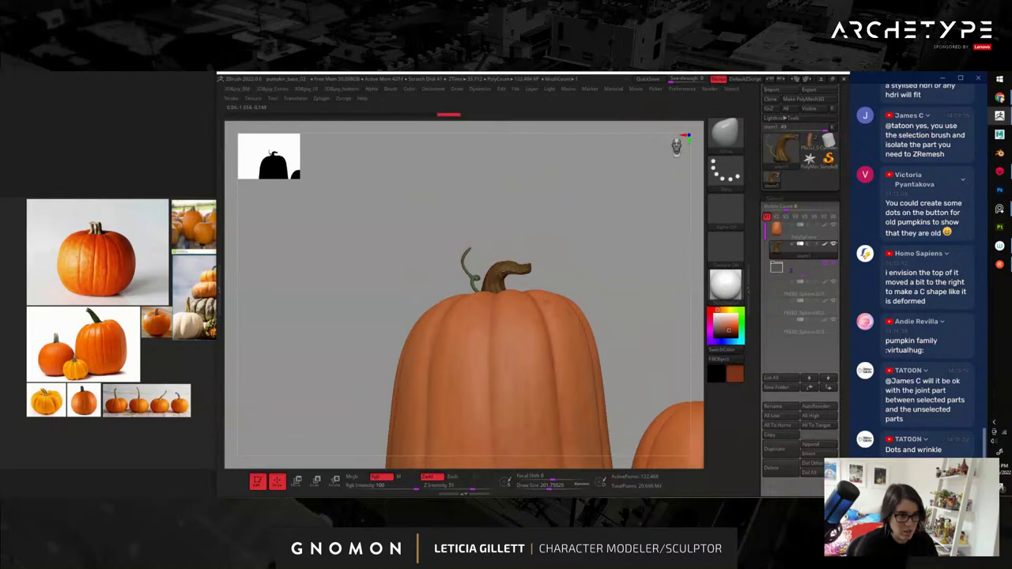
- Stretch the stem's tip farther outward and thin its curve, using a Draw Size of about 149
{"action": "key", "text": "s"}
{"action": "mouse_move", "coordinate": [523, 264]}
{"action": "left_mouse_down"}
{"action": "mouse_move", "coordinate": [563, 252]}
{"action": "mouse_move", "coordinate": [560, 267]}
{"action": "mouse_move", "coordinate": [532, 265]}
{"action": "left_mouse_up"}
{"action": "key", "text": "s"}
{"action": "key", "text": "s"}
{"action": "mouse_move", "coordinate": [544, 264]}
{"action": "left_mouse_down"}
{"action": "mouse_move", "coordinate": [511, 267]}
{"action": "mouse_move", "coordinate": [389, 238]}
{"action": "left_mouse_up"}
- Mask the tall pumpkin's stem except its tendril, centre the transform gizmo on the stem's base and swing the tendril around it
{"action": "key", "text": "w"}
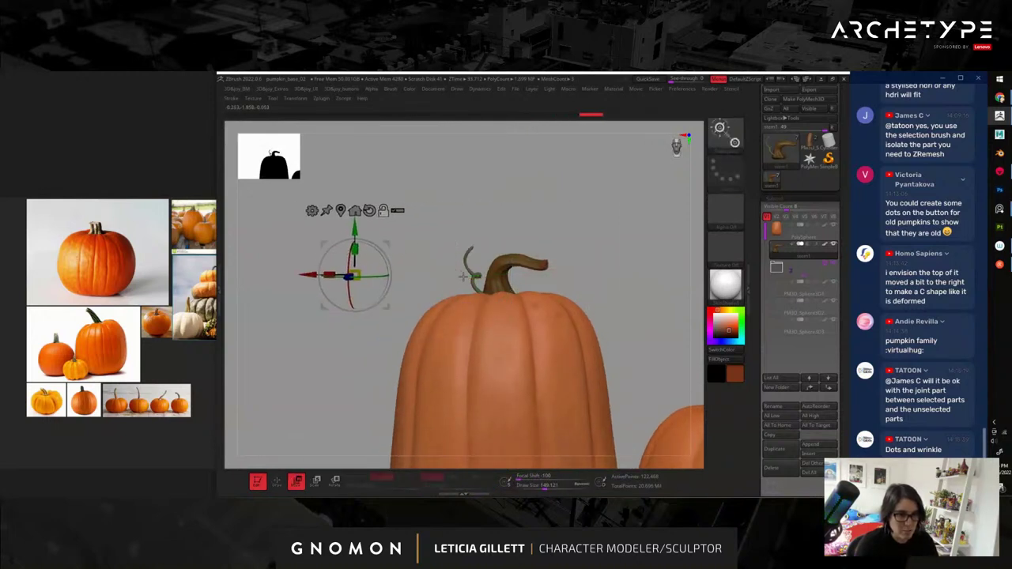
{"action": "left_click", "coordinate": [467, 258], "text": "ctrl"}
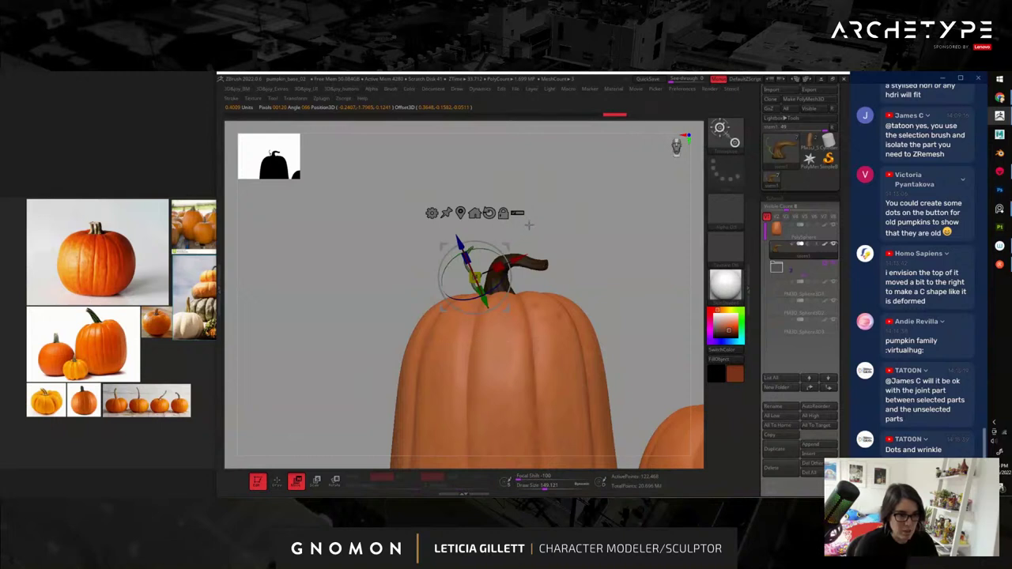
{"action": "left_click_drag", "start_coordinate": [528, 224], "coordinate": [522, 225]}
{"action": "left_click_drag", "start_coordinate": [476, 278], "coordinate": [492, 304], "text": "alt"}
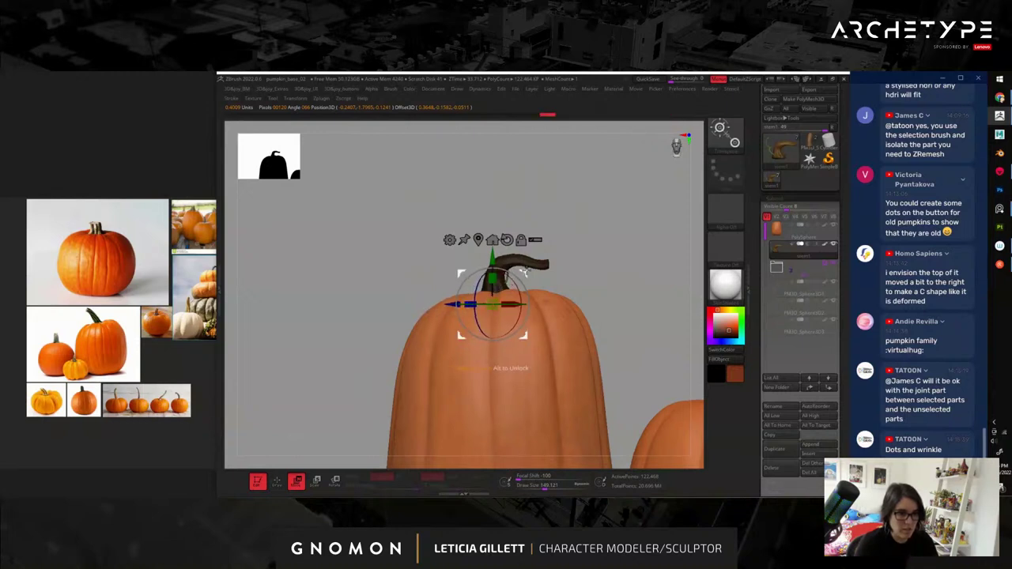
{"action": "key", "text": "q"}
{"action": "mouse_move", "coordinate": [612, 282]}
{"action": "right_mouse_down", "text": "ctrl"}
{"action": "mouse_move", "coordinate": [545, 221]}
{"action": "mouse_move", "coordinate": [588, 289]}
{"action": "mouse_move", "coordinate": [597, 348]}
{"action": "right_mouse_up", "text": "ctrl"}
{"action": "key", "text": "w"}
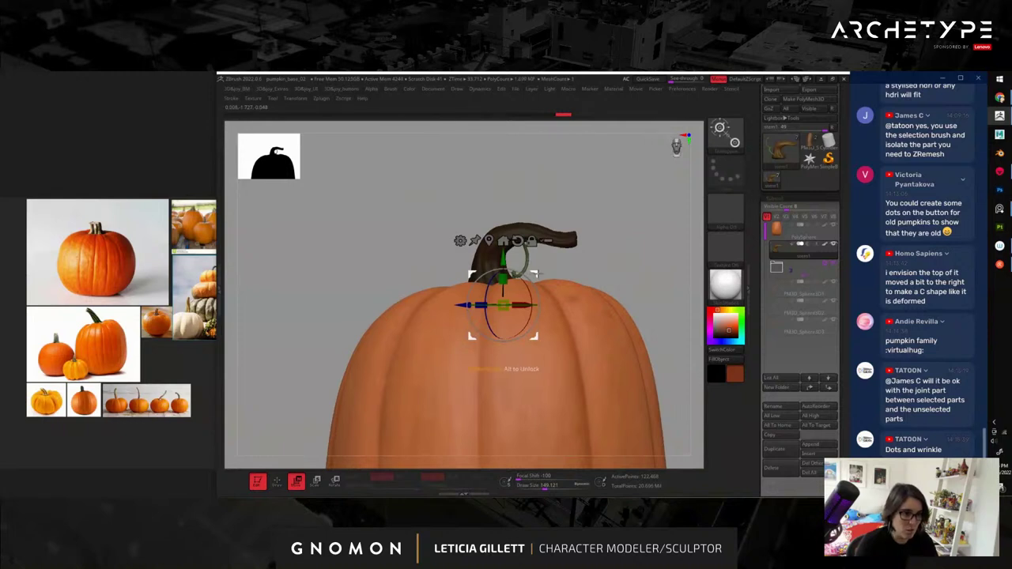
{"action": "left_click_drag", "start_coordinate": [540, 277], "coordinate": [537, 261]}
- Rotate the tall pumpkin's whole stem about 130 degrees around its vertical axis so its tip points away from the carved pumpkin
{"action": "key", "text": "q"}
{"action": "right_click_drag", "start_coordinate": [636, 289], "coordinate": [601, 245], "text": "ctrl"}
{"action": "right_click_drag", "start_coordinate": [602, 280], "coordinate": [605, 272], "text": "ctrl"}
{"action": "mouse_move", "coordinate": [603, 272]}
{"action": "left_mouse_down", "text": "alt"}
{"action": "mouse_move", "coordinate": [560, 228]}
{"action": "mouse_move", "coordinate": [609, 277]}
{"action": "mouse_move", "coordinate": [590, 263]}
{"action": "mouse_move", "coordinate": [602, 267]}
{"action": "left_mouse_up", "text": "alt"}
{"action": "key", "text": "w"}
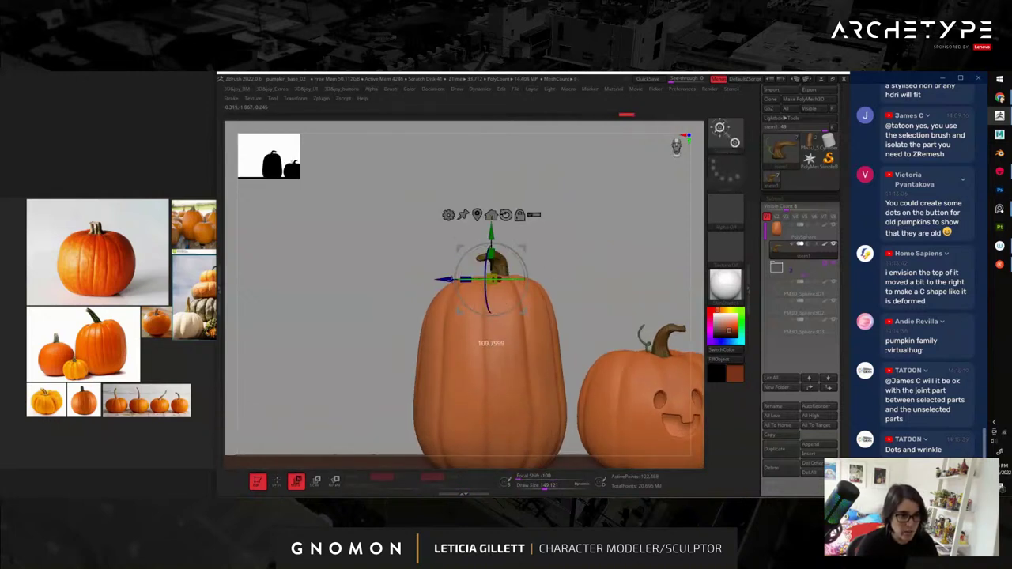
{"action": "left_click_drag", "start_coordinate": [523, 247], "coordinate": [514, 245]}
{"action": "key", "text": "ctrl+z"}
{"action": "key", "text": "ctrl+z"}
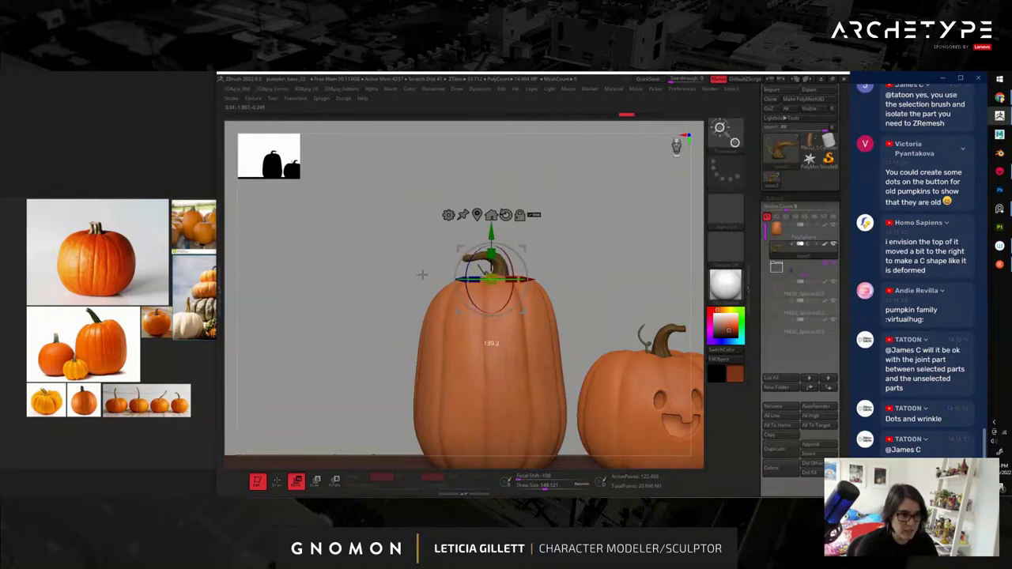
{"action": "left_click_drag", "start_coordinate": [378, 273], "coordinate": [379, 273]}
- Fine-tune the stem's rotation on top of the tall pumpkin and return to drawing mode
{"action": "key", "text": "q"}
{"action": "left_click_drag", "start_coordinate": [581, 267], "coordinate": [581, 348]}
{"action": "key", "text": "w"}
{"action": "left_click_drag", "start_coordinate": [524, 248], "coordinate": [524, 235]}
{"action": "key", "text": "q"}
{"action": "mouse_move", "coordinate": [559, 410]}
{"action": "left_mouse_down"}
{"action": "mouse_move", "coordinate": [558, 302]}
{"action": "mouse_move", "coordinate": [584, 272]}
{"action": "mouse_move", "coordinate": [556, 237]}
{"action": "mouse_move", "coordinate": [578, 259]}
{"action": "mouse_move", "coordinate": [567, 235]}
{"action": "mouse_move", "coordinate": [601, 278]}
{"action": "left_mouse_up"}
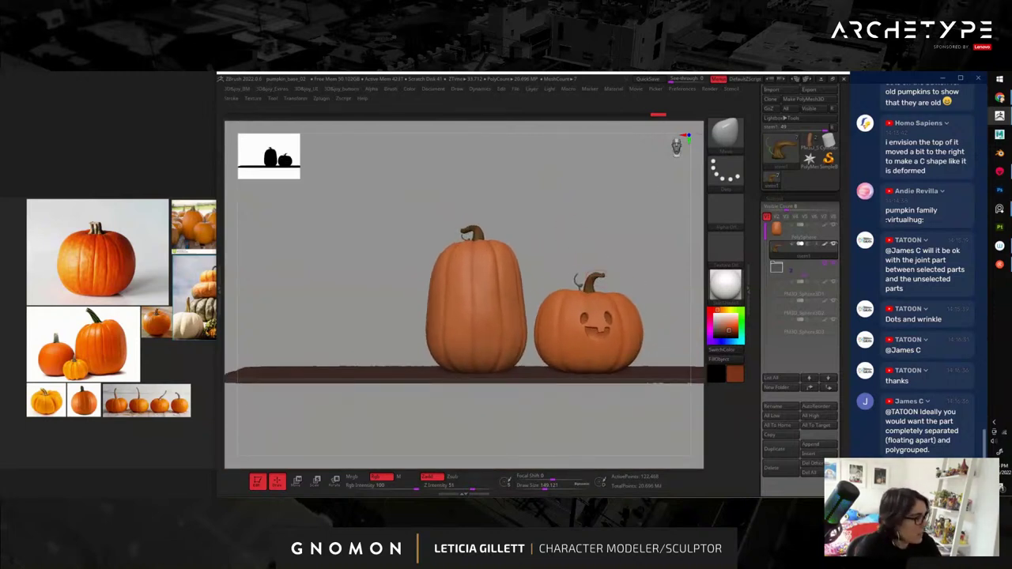
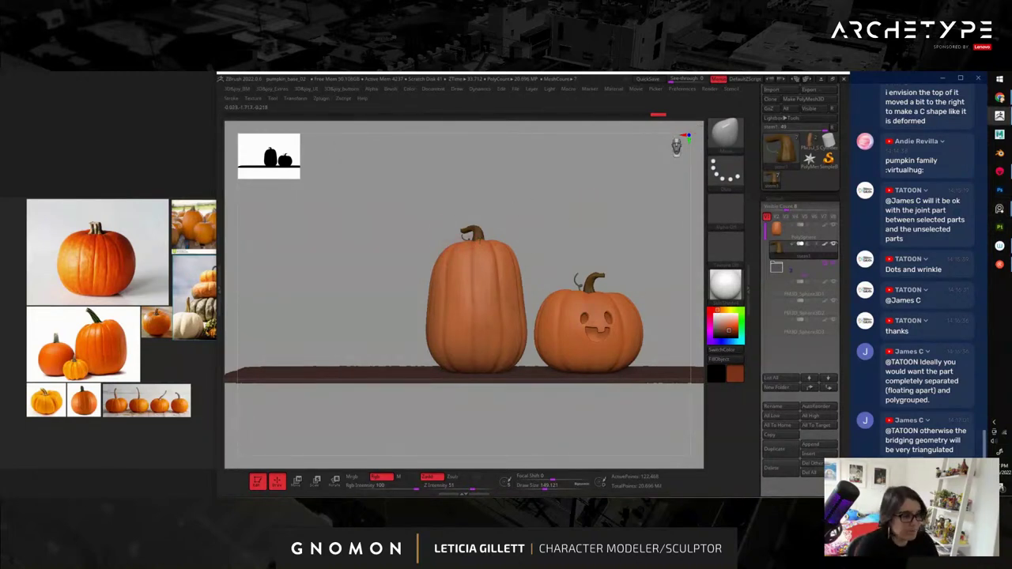
- Select the tall pumpkin's body and reduce the Draw Size to about 39
{"action": "left_click_drag", "start_coordinate": [520, 222], "coordinate": [559, 232], "text": "alt"}
{"action": "key", "text": "s"}
{"action": "left_click_drag", "start_coordinate": [492, 288], "coordinate": [485, 288]}
{"action": "left_click", "coordinate": [488, 296], "text": "alt"}
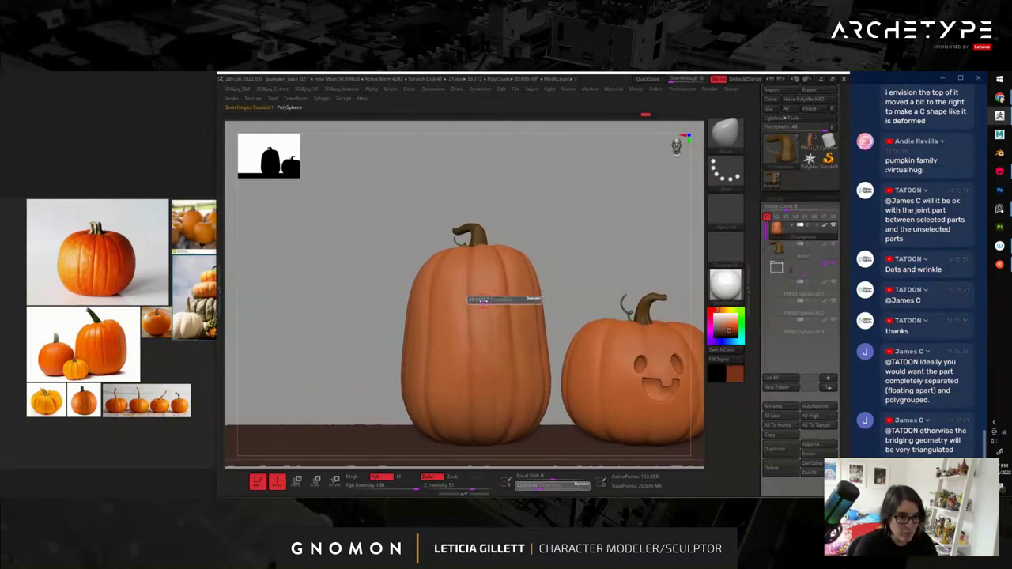
{"action": "left_click_drag", "start_coordinate": [581, 250], "coordinate": [569, 225], "text": "alt"}
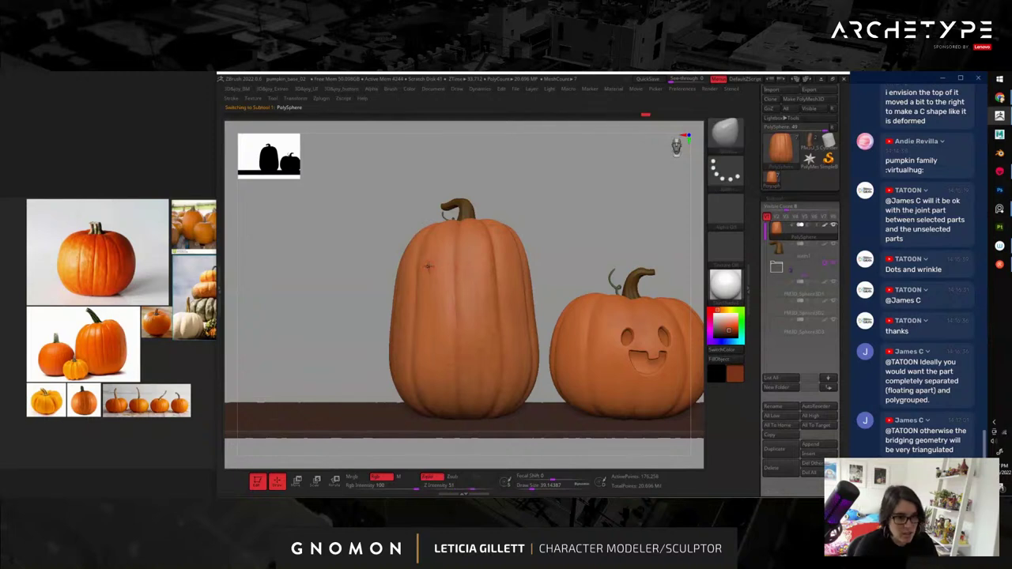
{"action": "mouse_move", "coordinate": [430, 265]}
{"action": "left_mouse_down", "text": "ctrl"}
{"action": "mouse_move", "coordinate": [488, 270]}
{"action": "mouse_move", "coordinate": [504, 253]}
{"action": "mouse_move", "coordinate": [443, 269]}
{"action": "mouse_move", "coordinate": [505, 239]}
{"action": "mouse_move", "coordinate": [437, 266]}
{"action": "mouse_move", "coordinate": [507, 245]}
{"action": "mouse_move", "coordinate": [484, 283]}
{"action": "mouse_move", "coordinate": [475, 274]}
{"action": "mouse_move", "coordinate": [497, 263]}
{"action": "mouse_move", "coordinate": [425, 280]}
{"action": "mouse_move", "coordinate": [433, 261]}
{"action": "mouse_move", "coordinate": [458, 278]}
{"action": "mouse_move", "coordinate": [448, 271]}
{"action": "left_mouse_up", "text": "ctrl"}
{"action": "key", "text": "ctrl+z"}
{"action": "key", "text": "ctrl+z"}
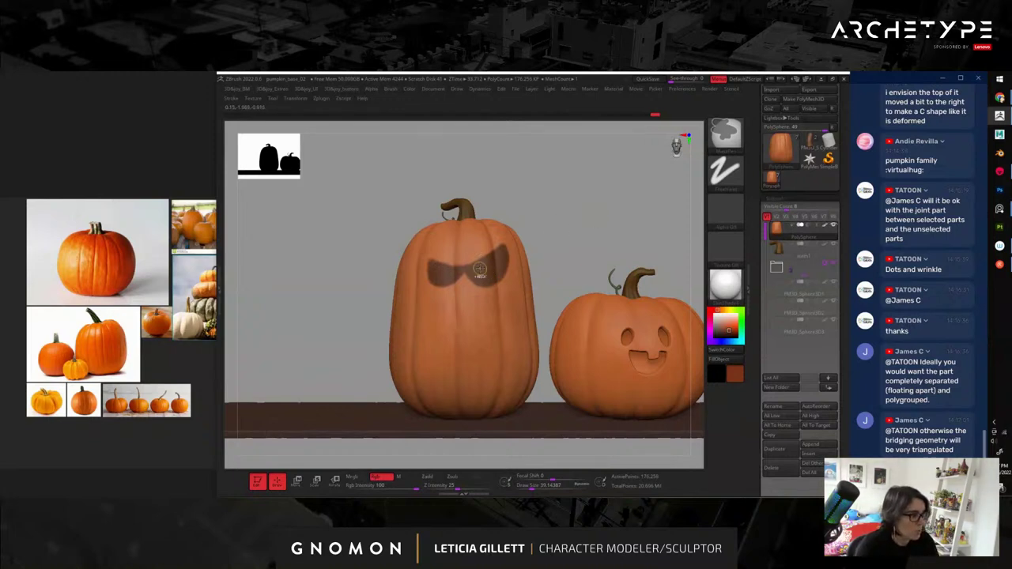
{"action": "left_click_drag", "start_coordinate": [516, 188], "coordinate": [523, 198], "text": "ctrl"}
{"action": "mouse_move", "coordinate": [429, 254]}
{"action": "left_mouse_down"}
{"action": "mouse_move", "coordinate": [467, 269]}
{"action": "mouse_move", "coordinate": [500, 241]}
{"action": "left_mouse_up"}
{"action": "key", "text": "ctrl+z"}
{"action": "mouse_move", "coordinate": [429, 254]}
{"action": "left_mouse_down"}
{"action": "mouse_move", "coordinate": [462, 269]}
{"action": "mouse_move", "coordinate": [504, 248]}
{"action": "mouse_move", "coordinate": [502, 280]}
{"action": "mouse_move", "coordinate": [477, 276]}
{"action": "left_mouse_up"}
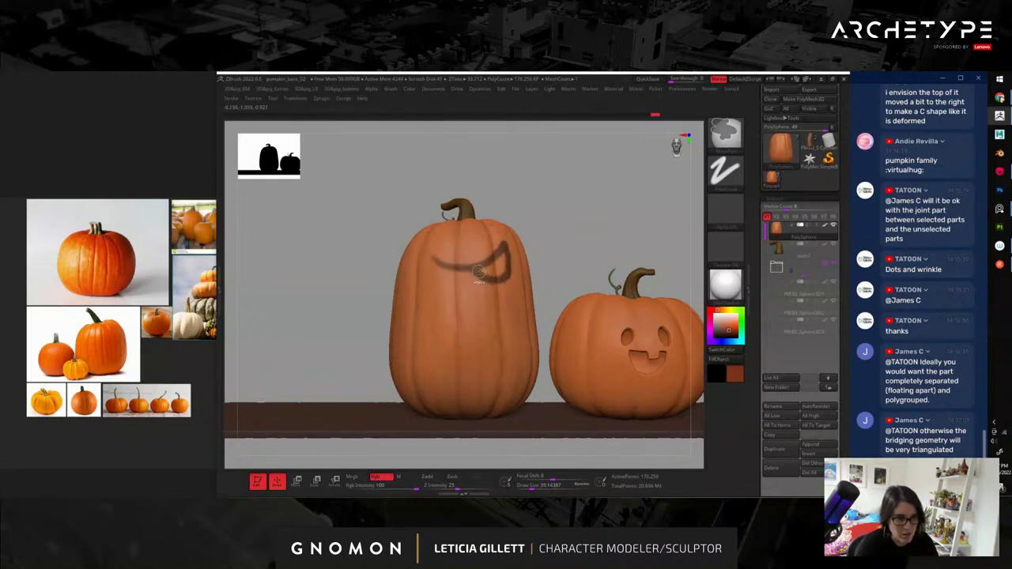
{"action": "key", "text": "ctrl+z"}
{"action": "mouse_move", "coordinate": [428, 246]}
{"action": "left_mouse_down"}
{"action": "mouse_move", "coordinate": [500, 247]}
{"action": "mouse_move", "coordinate": [479, 279]}
{"action": "mouse_move", "coordinate": [505, 246]}
{"action": "left_mouse_up"}
{"action": "mouse_move", "coordinate": [425, 245]}
{"action": "left_mouse_down"}
{"action": "mouse_move", "coordinate": [454, 278]}
{"action": "mouse_move", "coordinate": [432, 259]}
{"action": "mouse_move", "coordinate": [442, 269]}
{"action": "left_mouse_up"}
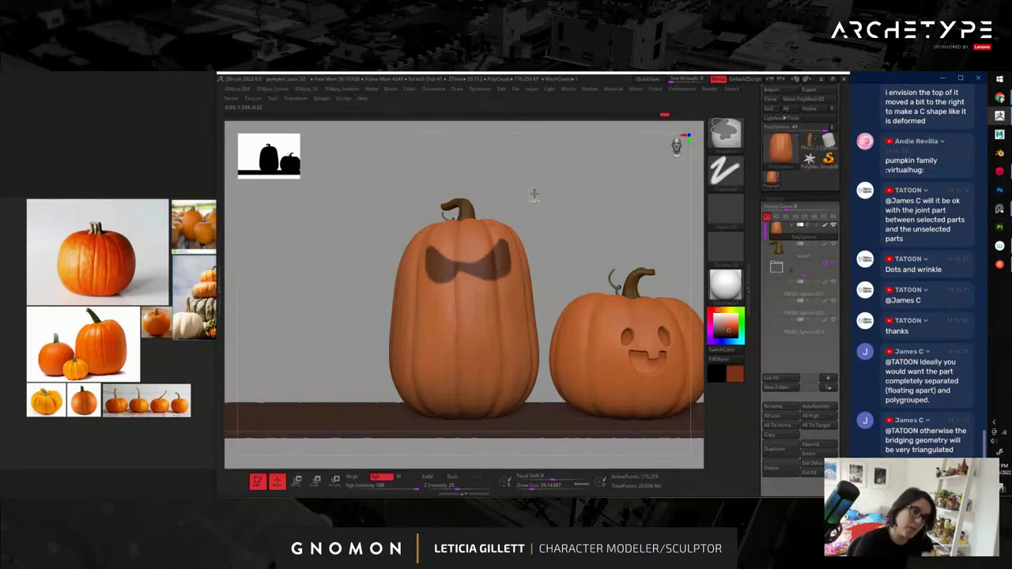
{"action": "key", "text": "b"}
{"action": "key", "text": "s"}
{"action": "key", "text": "t"}
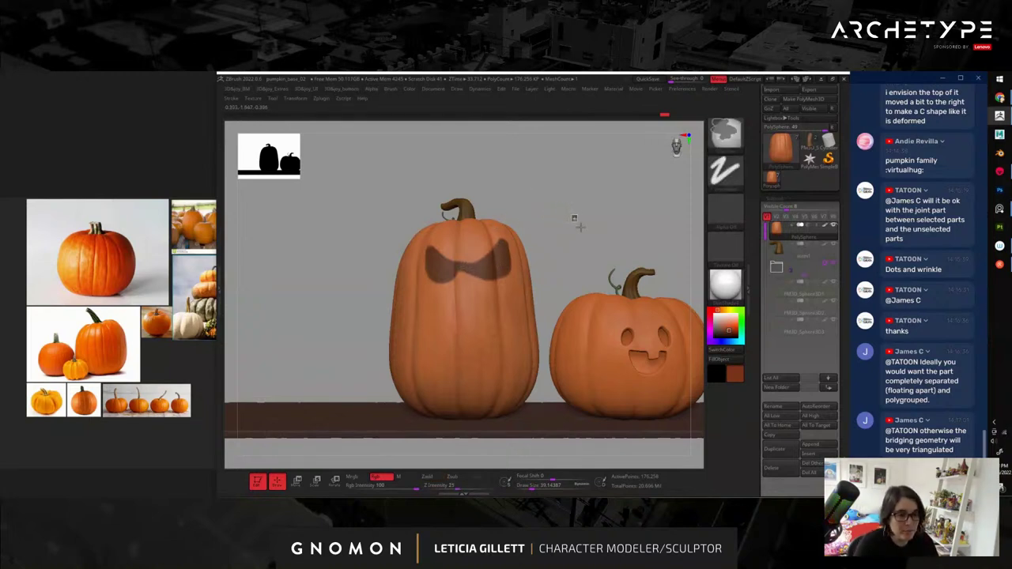
{"action": "left_click_drag", "start_coordinate": [572, 215], "coordinate": [585, 228], "text": "ctrl"}
- Mask two separate, slanted angry eye shapes on the upper front of the tall pumpkin
{"action": "mouse_move", "coordinate": [428, 246]}
{"action": "left_mouse_down"}
{"action": "mouse_move", "coordinate": [468, 268]}
{"action": "mouse_move", "coordinate": [506, 242]}
{"action": "left_mouse_up"}
{"action": "mouse_move", "coordinate": [428, 246]}
{"action": "left_mouse_down"}
{"action": "mouse_move", "coordinate": [441, 282]}
{"action": "mouse_move", "coordinate": [452, 279]}
{"action": "mouse_move", "coordinate": [436, 269]}
{"action": "mouse_move", "coordinate": [443, 261]}
{"action": "mouse_move", "coordinate": [509, 277]}
{"action": "mouse_move", "coordinate": [508, 246]}
{"action": "mouse_move", "coordinate": [498, 269]}
{"action": "mouse_move", "coordinate": [459, 264]}
{"action": "mouse_move", "coordinate": [483, 255]}
{"action": "left_mouse_up"}
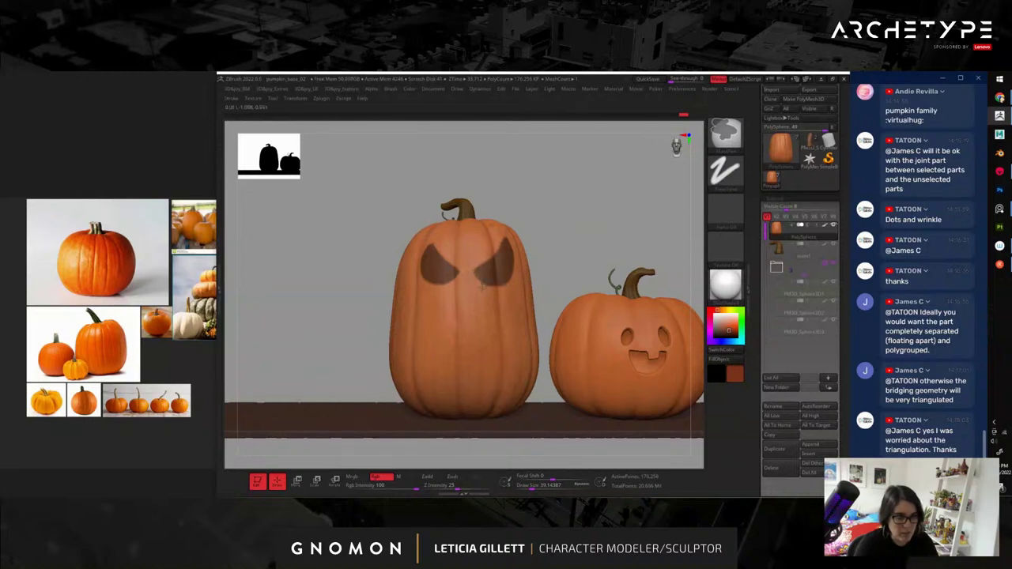
{"action": "left_click_drag", "start_coordinate": [534, 227], "coordinate": [505, 240]}
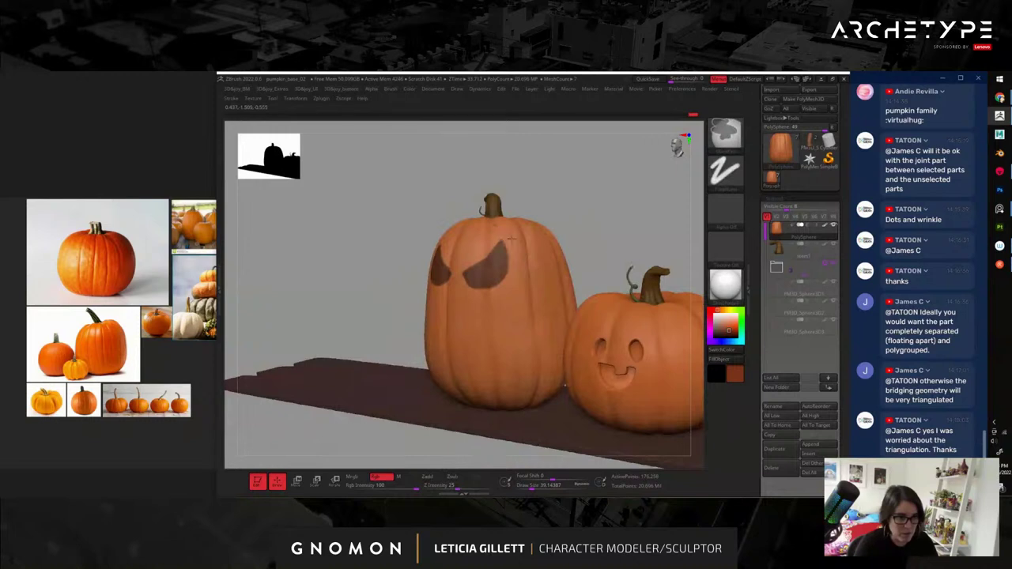
{"action": "right_click_drag", "start_coordinate": [574, 208], "coordinate": [467, 237], "text": "shift"}
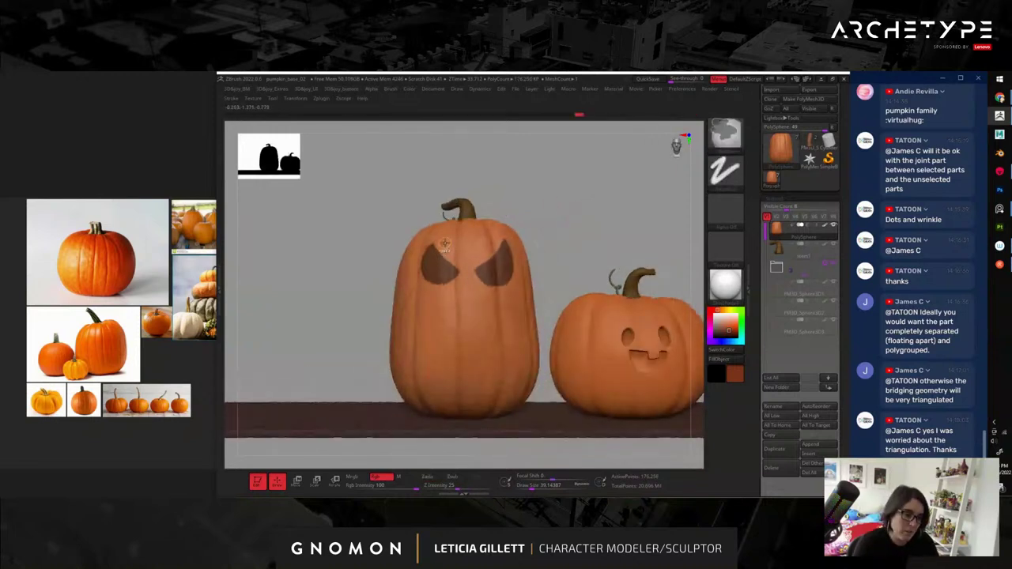
- Cut a rounded pupil notch out of the inner upper edge of each masked eye, using a Draw Size of about 35
{"action": "key", "text": "s"}
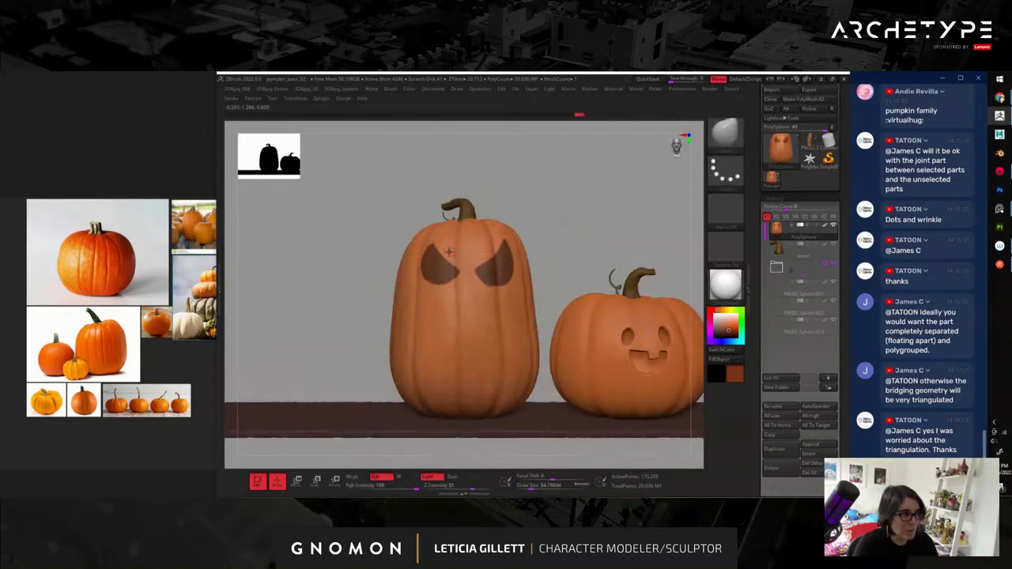
{"action": "key", "text": "shift"}
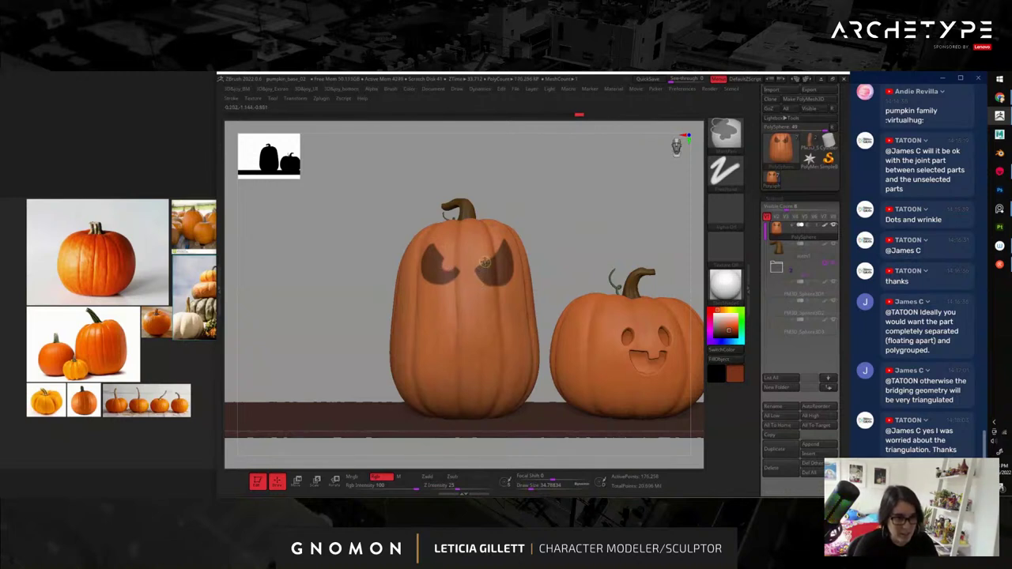
{"action": "left_click_drag", "start_coordinate": [550, 220], "coordinate": [501, 179], "text": "alt"}
{"action": "mouse_move", "coordinate": [561, 253]}
{"action": "left_mouse_down"}
{"action": "mouse_move", "coordinate": [585, 242]}
{"action": "mouse_move", "coordinate": [565, 248]}
{"action": "mouse_move", "coordinate": [554, 222]}
{"action": "mouse_move", "coordinate": [546, 259]}
{"action": "mouse_move", "coordinate": [570, 250]}
{"action": "left_mouse_up"}
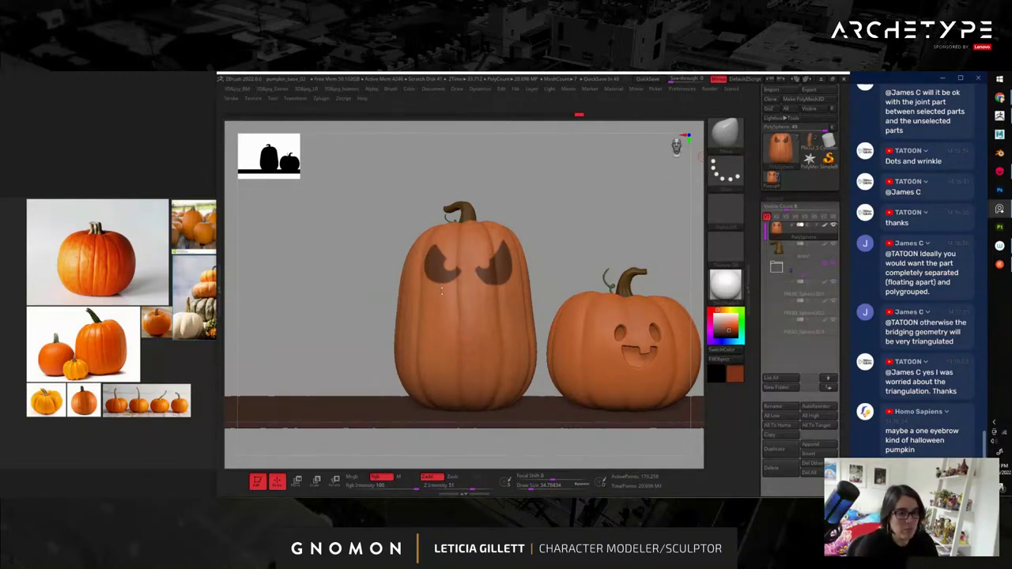
- Mask the outline of a large, wide-open screaming mouth below the tall pumpkin's eyes
{"action": "key", "text": "ctrl"}
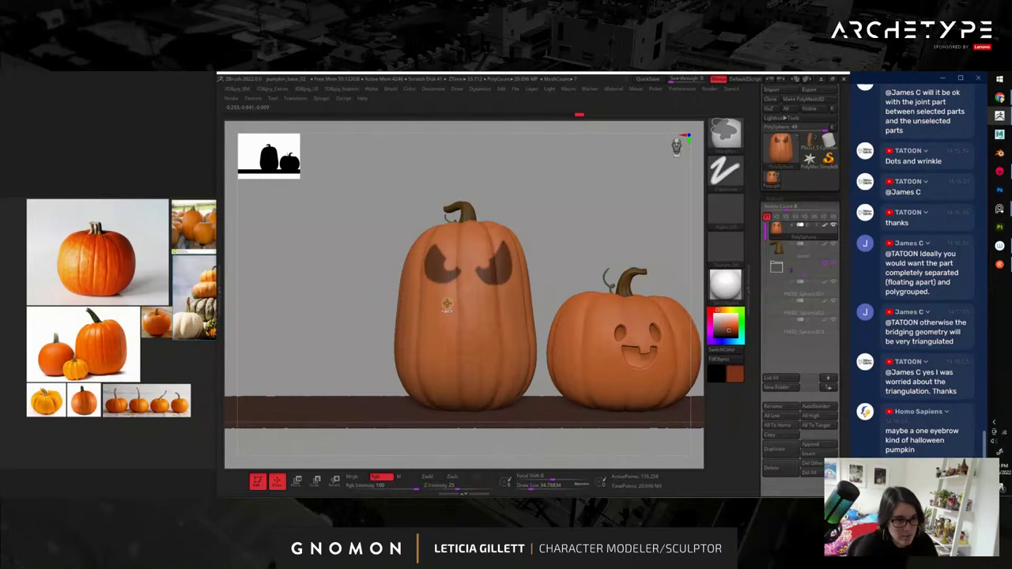
{"action": "mouse_move", "coordinate": [449, 301]}
{"action": "left_mouse_down"}
{"action": "mouse_move", "coordinate": [511, 313]}
{"action": "mouse_move", "coordinate": [515, 360]}
{"action": "mouse_move", "coordinate": [436, 374]}
{"action": "mouse_move", "coordinate": [418, 330]}
{"action": "mouse_move", "coordinate": [446, 300]}
{"action": "left_mouse_up"}
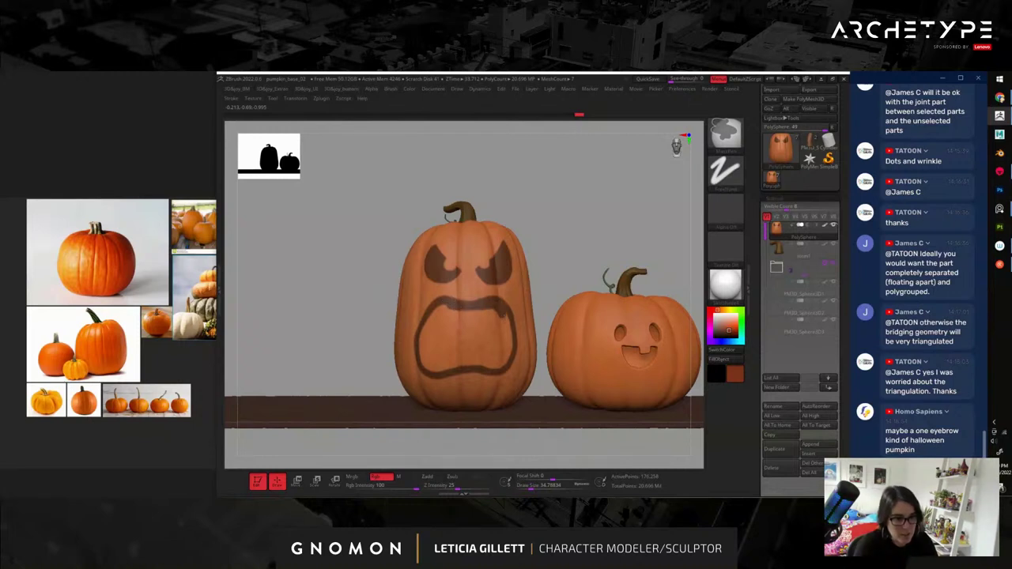
{"action": "mouse_move", "coordinate": [511, 338]}
{"action": "left_mouse_down"}
{"action": "mouse_move", "coordinate": [455, 311]}
{"action": "mouse_move", "coordinate": [425, 335]}
{"action": "mouse_move", "coordinate": [424, 357]}
{"action": "left_mouse_up"}
{"action": "left_click_drag", "start_coordinate": [340, 337], "coordinate": [383, 339]}
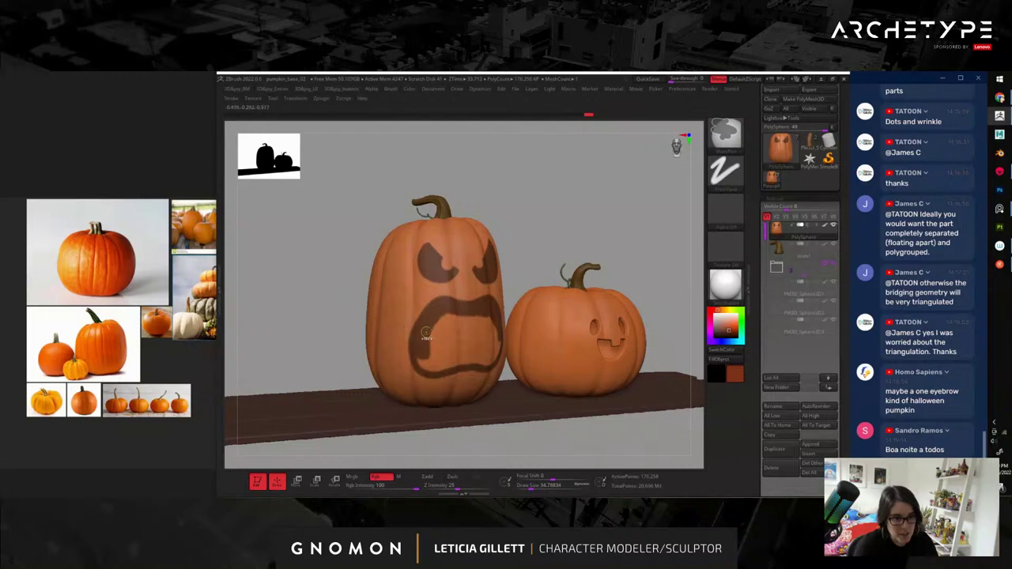
- Fill the inside of the mouth outline with mask, raising the Draw Size to about 124
{"action": "mouse_move", "coordinate": [423, 361]}
{"action": "left_mouse_down"}
{"action": "mouse_move", "coordinate": [443, 365]}
{"action": "mouse_move", "coordinate": [455, 348]}
{"action": "mouse_move", "coordinate": [447, 331]}
{"action": "mouse_move", "coordinate": [461, 343]}
{"action": "left_mouse_up"}
{"action": "key", "text": "s"}
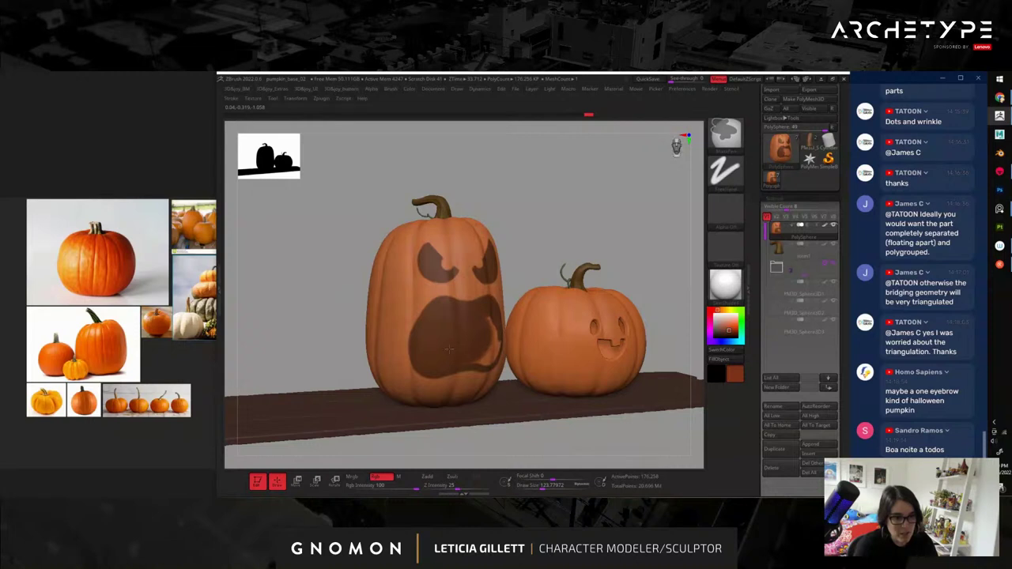
{"action": "left_click_drag", "start_coordinate": [528, 230], "coordinate": [507, 238], "text": "shift"}
{"action": "left_click_drag", "start_coordinate": [494, 325], "coordinate": [481, 363]}
- Mask a small nose between the eyes and mouth and sharpen it into a triangle, using a Draw Size of about 22
{"action": "mouse_move", "coordinate": [522, 217]}
{"action": "left_mouse_down", "text": "alt"}
{"action": "mouse_move", "coordinate": [479, 176]}
{"action": "mouse_move", "coordinate": [493, 182]}
{"action": "left_mouse_up", "text": "alt"}
{"action": "mouse_move", "coordinate": [494, 182]}
{"action": "right_mouse_down", "text": "ctrl"}
{"action": "mouse_move", "coordinate": [564, 264]}
{"action": "mouse_move", "coordinate": [532, 233]}
{"action": "mouse_move", "coordinate": [460, 267]}
{"action": "right_mouse_up", "text": "ctrl"}
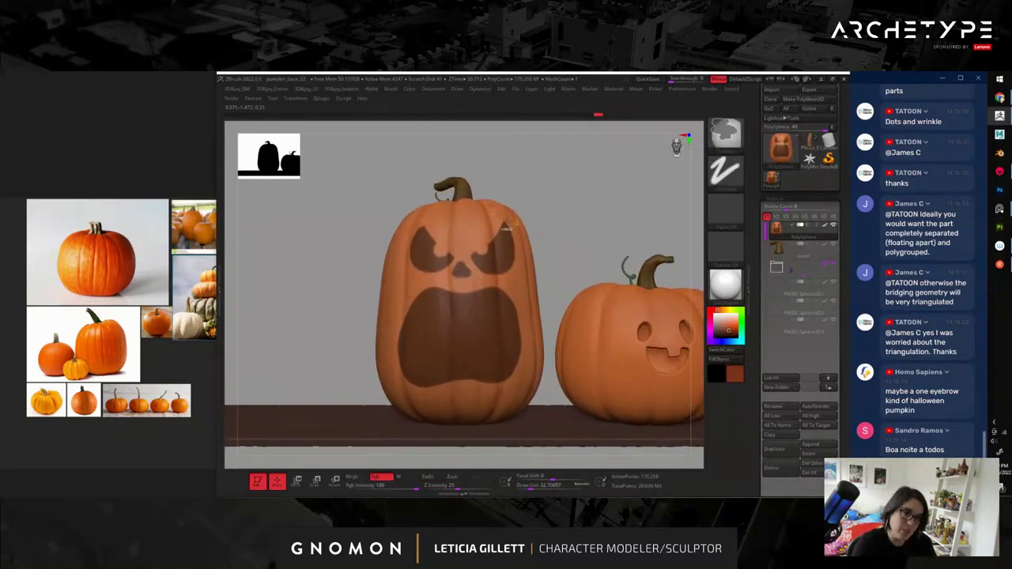
{"action": "key", "text": "s"}
{"action": "left_click_drag", "start_coordinate": [460, 275], "coordinate": [456, 275]}
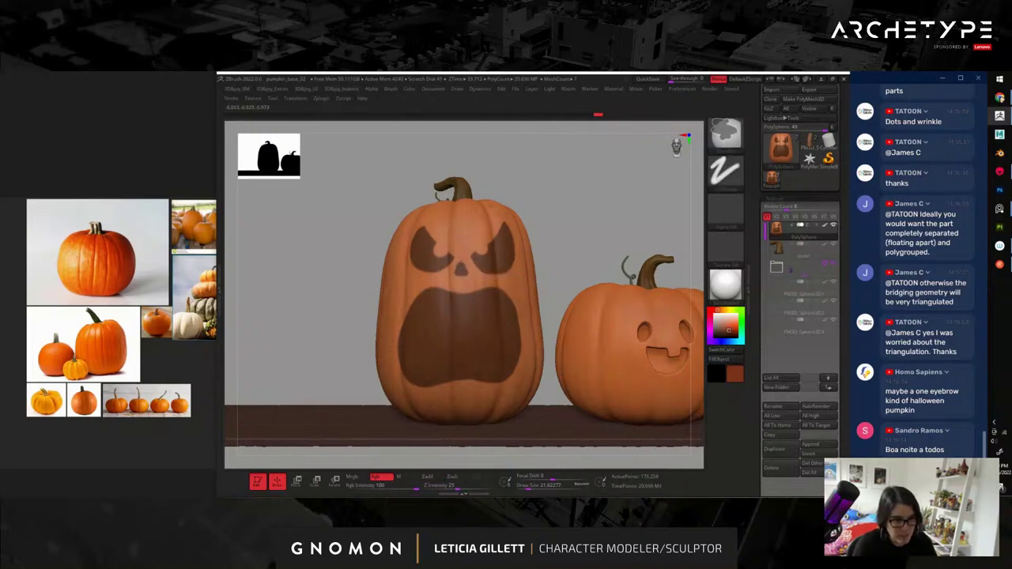
{"action": "mouse_move", "coordinate": [594, 254]}
{"action": "right_mouse_down"}
{"action": "mouse_move", "coordinate": [585, 203]}
{"action": "mouse_move", "coordinate": [449, 267]}
{"action": "right_mouse_up"}
{"action": "key", "text": "shift"}
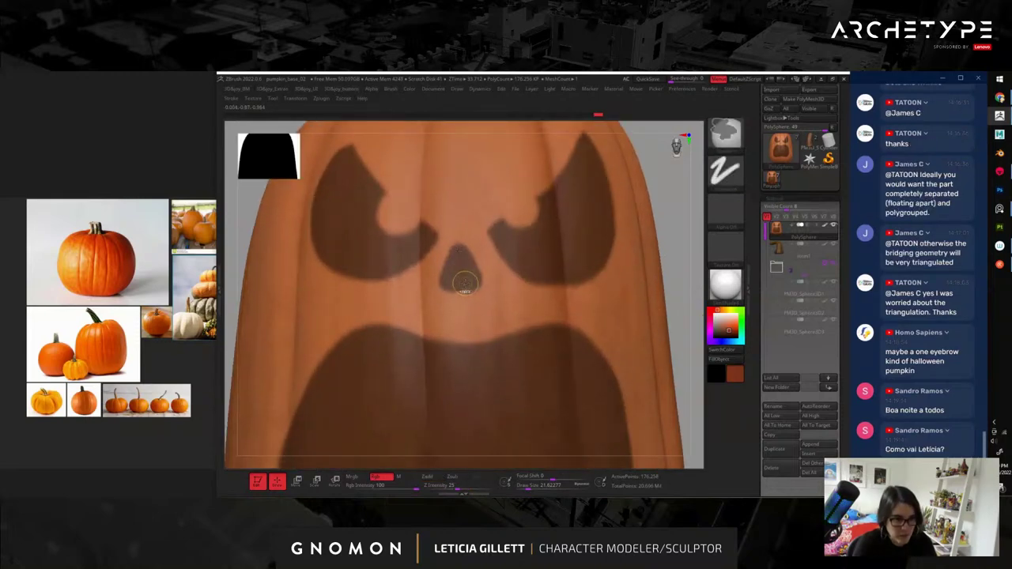
{"action": "mouse_move", "coordinate": [690, 298]}
{"action": "right_mouse_down", "text": "ctrl"}
{"action": "mouse_move", "coordinate": [567, 208]}
{"action": "mouse_move", "coordinate": [676, 366]}
{"action": "right_mouse_up", "text": "ctrl"}
{"action": "left_click_drag", "start_coordinate": [455, 298], "coordinate": [450, 301], "text": "shift"}
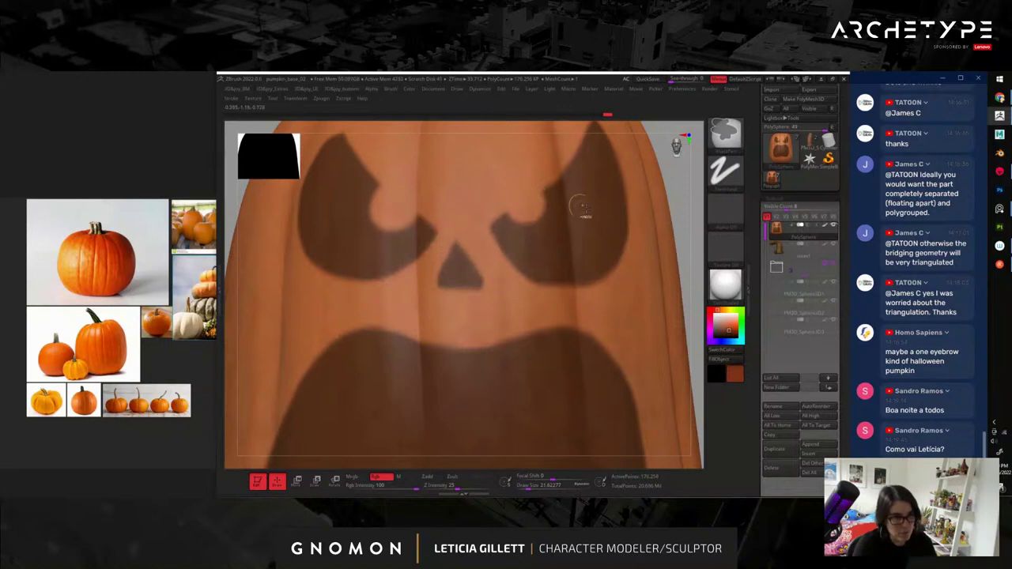
- Trim the upper sides of the mouth mask into a more tapered shape, using a Draw Size of about 51
{"action": "key", "text": "b"}
{"action": "key", "text": "m"}
{"action": "key", "text": "v"}
{"action": "mouse_move", "coordinate": [687, 229]}
{"action": "left_mouse_down", "text": "alt"}
{"action": "mouse_move", "coordinate": [639, 189]}
{"action": "mouse_move", "coordinate": [621, 237]}
{"action": "mouse_move", "coordinate": [594, 217]}
{"action": "mouse_move", "coordinate": [554, 253]}
{"action": "mouse_move", "coordinate": [411, 275]}
{"action": "mouse_move", "coordinate": [421, 263]}
{"action": "left_mouse_up", "text": "alt"}
{"action": "key", "text": "s"}
{"action": "key", "text": "b"}
{"action": "key", "text": "p"}
{"action": "key", "text": "a"}
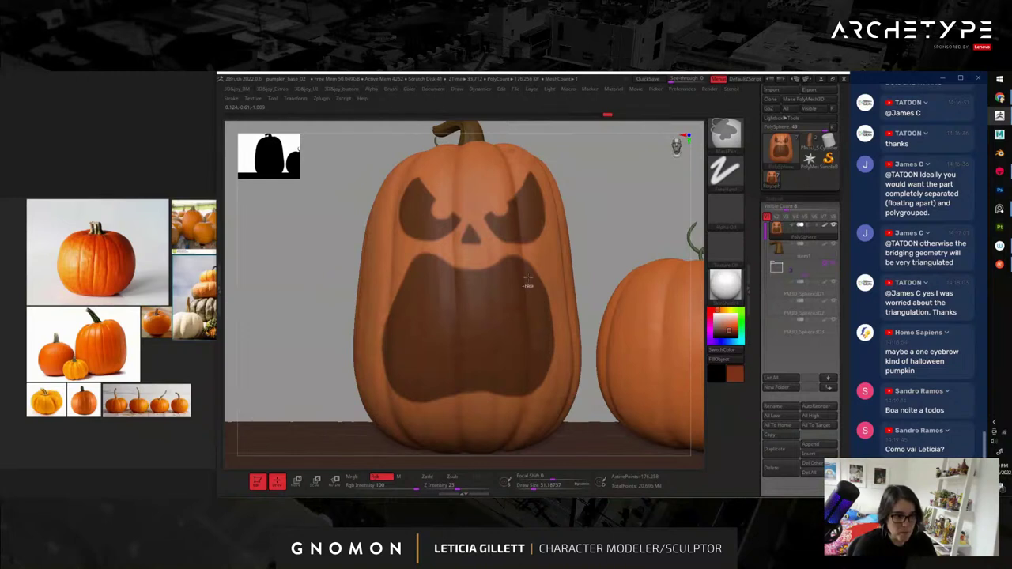
{"action": "right_click_drag", "start_coordinate": [543, 271], "coordinate": [506, 273]}
{"action": "left_click_drag", "start_coordinate": [540, 267], "coordinate": [561, 346], "text": "ctrl+alt"}
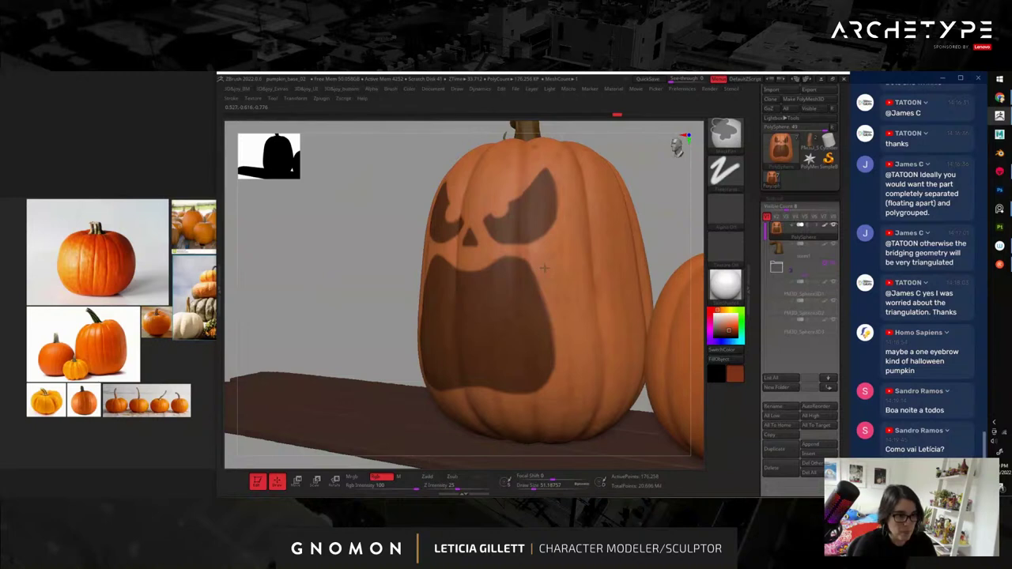
{"action": "right_click_drag", "start_coordinate": [571, 254], "coordinate": [676, 204], "text": "shift"}
{"action": "key", "text": "f"}
{"action": "key", "text": "f"}
{"action": "right_click_drag", "start_coordinate": [622, 223], "coordinate": [582, 226], "text": "alt"}
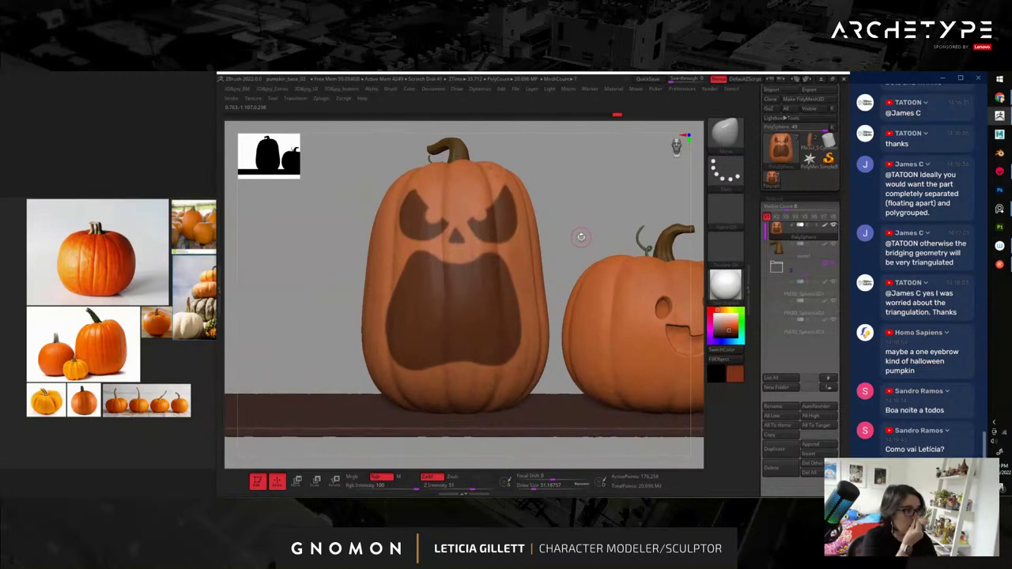
- Cut jagged teeth into the upper and lower edges of the mouth mask, using a Draw Size of about 25
{"action": "key", "text": "s"}
{"action": "left_click_drag", "start_coordinate": [436, 272], "coordinate": [439, 258]}
{"action": "key", "text": "ctrl"}
{"action": "right_click_drag", "start_coordinate": [584, 207], "coordinate": [595, 245], "text": "alt"}
{"action": "key", "text": "ctrl"}
{"action": "mouse_move", "coordinate": [453, 269]}
{"action": "left_mouse_down"}
{"action": "mouse_move", "coordinate": [495, 272]}
{"action": "mouse_move", "coordinate": [486, 276]}
{"action": "mouse_move", "coordinate": [490, 263]}
{"action": "mouse_move", "coordinate": [513, 263]}
{"action": "left_mouse_up"}
{"action": "key", "text": "f"}
{"action": "key", "text": "f"}
{"action": "mouse_move", "coordinate": [552, 180]}
{"action": "left_mouse_down", "text": "alt"}
{"action": "mouse_move", "coordinate": [576, 207]}
{"action": "mouse_move", "coordinate": [608, 179]}
{"action": "left_mouse_up", "text": "alt"}
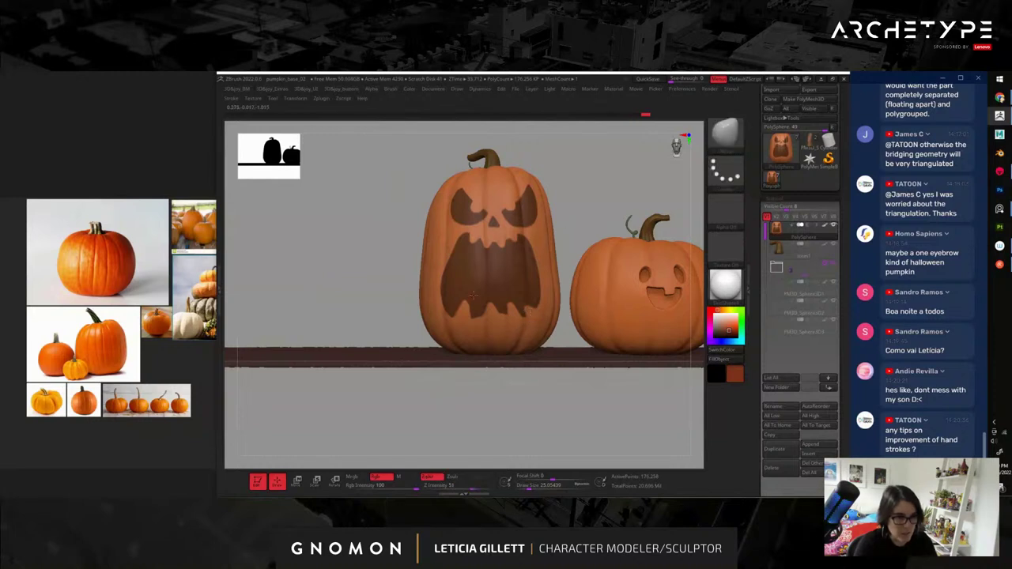
- Sharpen the points of the lower teeth and refine the gaps between the upper teeth in the mouth mask
{"action": "left_click_drag", "start_coordinate": [583, 198], "coordinate": [582, 273], "text": "alt"}
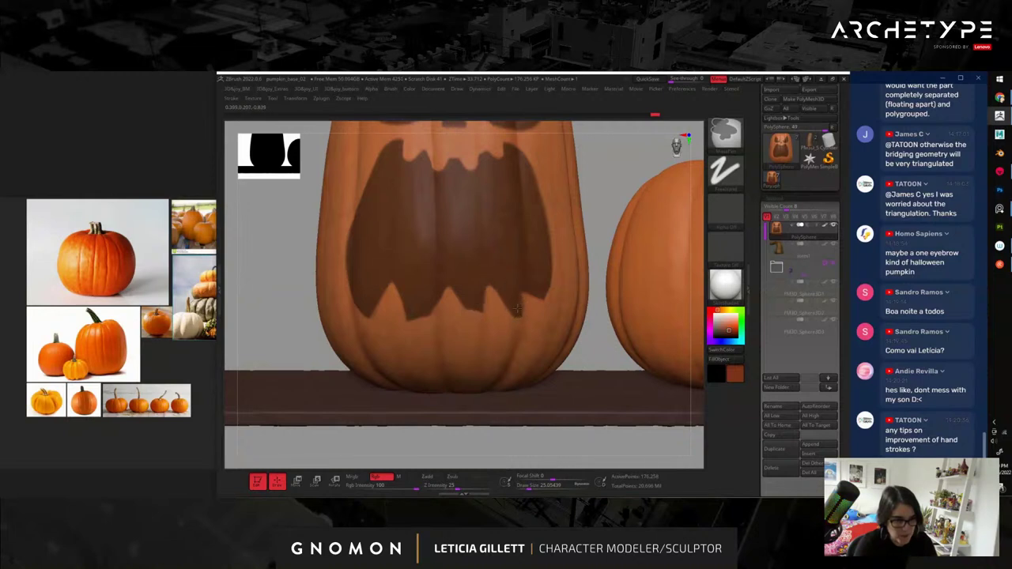
{"action": "mouse_move", "coordinate": [598, 217]}
{"action": "left_mouse_down", "text": "alt"}
{"action": "mouse_move", "coordinate": [638, 256]}
{"action": "mouse_move", "coordinate": [637, 237]}
{"action": "left_mouse_up", "text": "alt"}
{"action": "left_click_drag", "start_coordinate": [635, 176], "coordinate": [667, 273], "text": "alt"}
{"action": "left_click_drag", "start_coordinate": [535, 293], "coordinate": [538, 273], "text": "ctrl"}
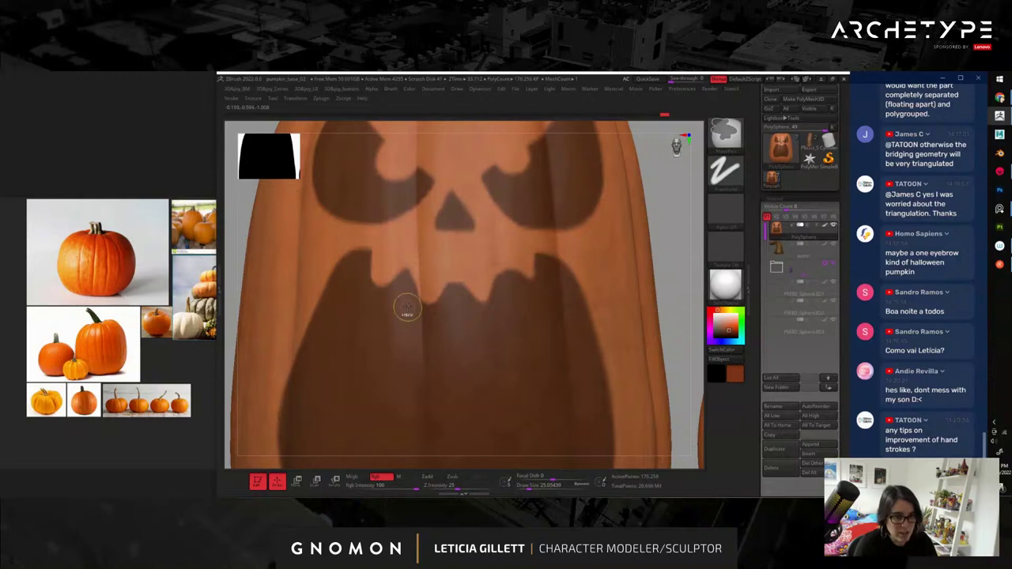
{"action": "left_click_drag", "start_coordinate": [431, 314], "coordinate": [438, 311], "text": "ctrl"}
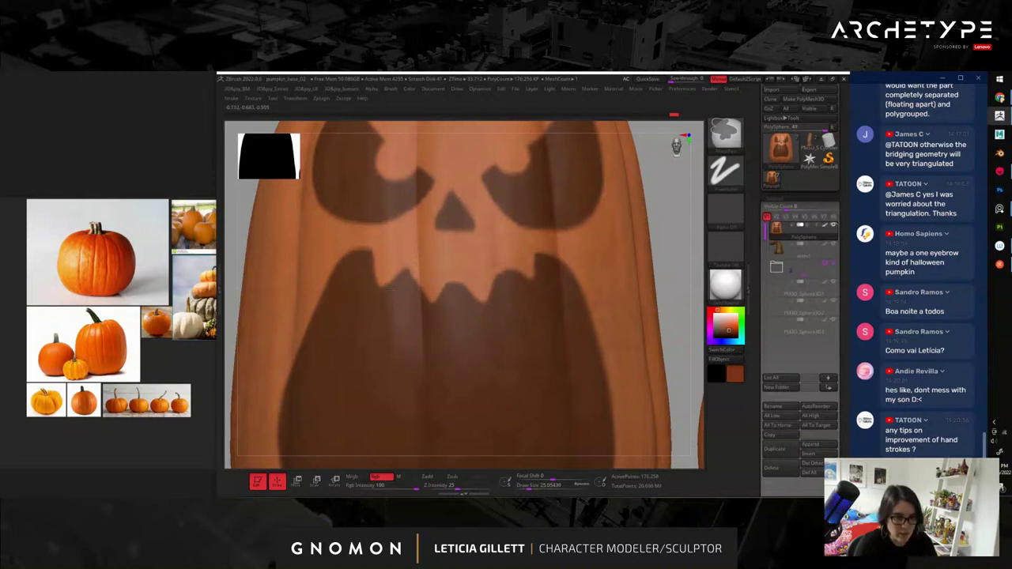
- Lengthen and sharpen the upper teeth in the tall pumpkin's mouth mask, using a Draw Size of about 25
{"action": "key", "text": "f"}
{"action": "key", "text": "f"}
{"action": "left_click_drag", "start_coordinate": [520, 211], "coordinate": [551, 197]}
{"action": "right_click_drag", "start_coordinate": [551, 197], "coordinate": [571, 251], "text": "ctrl"}
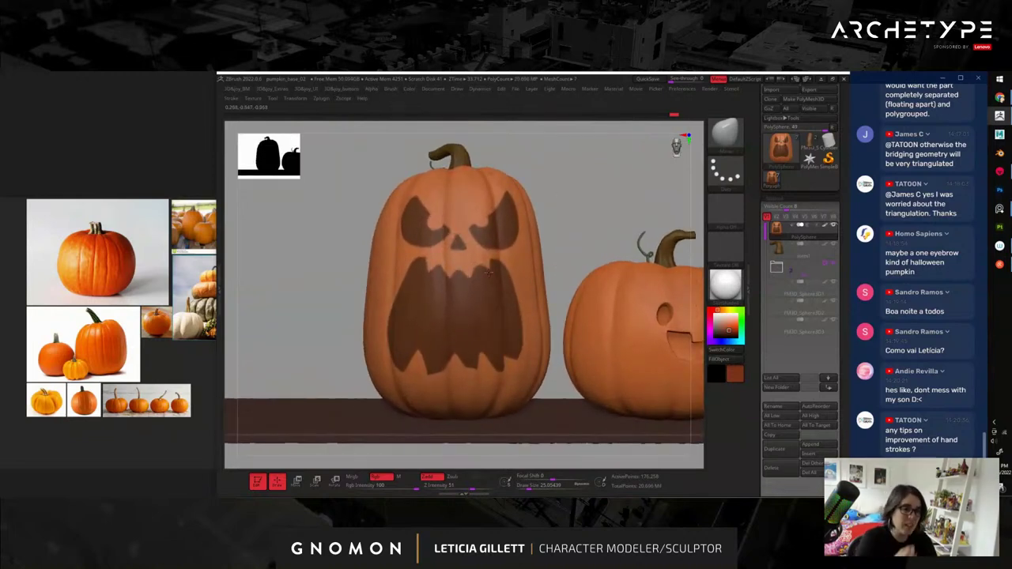
{"action": "mouse_move", "coordinate": [584, 216]}
{"action": "left_mouse_down", "text": "alt"}
{"action": "mouse_move", "coordinate": [612, 210]}
{"action": "mouse_move", "coordinate": [605, 189]}
{"action": "left_mouse_up", "text": "alt"}
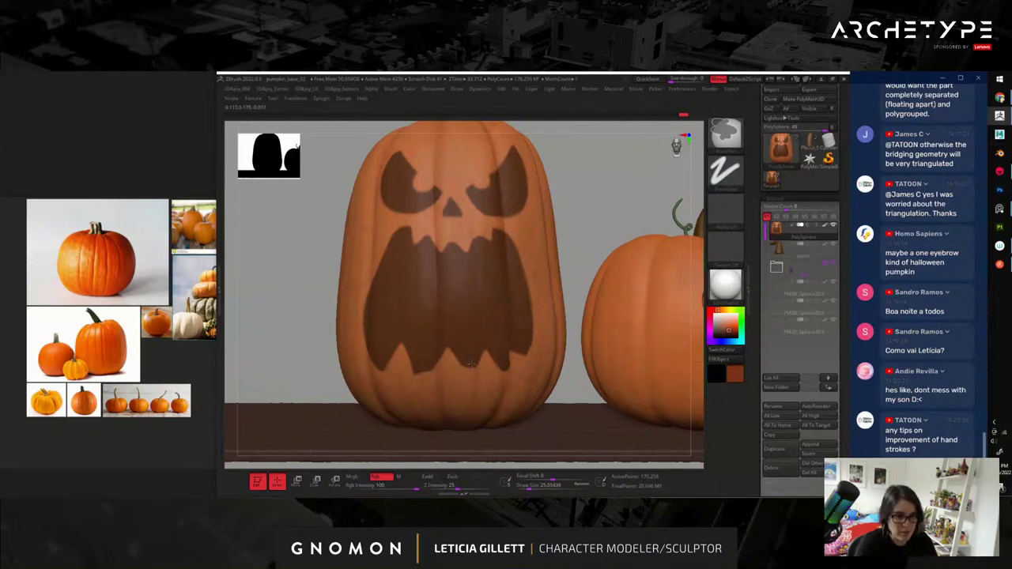
{"action": "mouse_move", "coordinate": [586, 259]}
{"action": "left_mouse_down", "text": "alt"}
{"action": "mouse_move", "coordinate": [575, 243]}
{"action": "mouse_move", "coordinate": [506, 226]}
{"action": "mouse_move", "coordinate": [552, 220]}
{"action": "mouse_move", "coordinate": [580, 267]}
{"action": "left_mouse_up", "text": "alt"}
{"action": "left_click_drag", "start_coordinate": [593, 197], "coordinate": [552, 259], "text": "alt"}
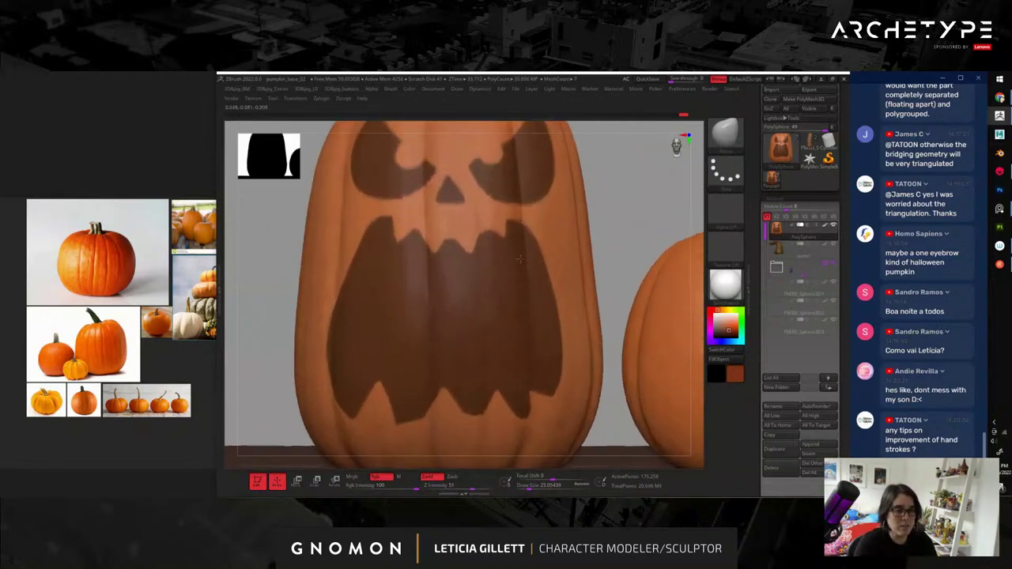
{"action": "mouse_move", "coordinate": [386, 227]}
{"action": "left_mouse_down", "text": "ctrl"}
{"action": "mouse_move", "coordinate": [396, 223]}
{"action": "mouse_move", "coordinate": [398, 243]}
{"action": "mouse_move", "coordinate": [412, 233]}
{"action": "mouse_move", "coordinate": [436, 257]}
{"action": "mouse_move", "coordinate": [447, 230]}
{"action": "mouse_move", "coordinate": [476, 241]}
{"action": "mouse_move", "coordinate": [514, 225]}
{"action": "mouse_move", "coordinate": [500, 224]}
{"action": "left_mouse_up", "text": "ctrl"}
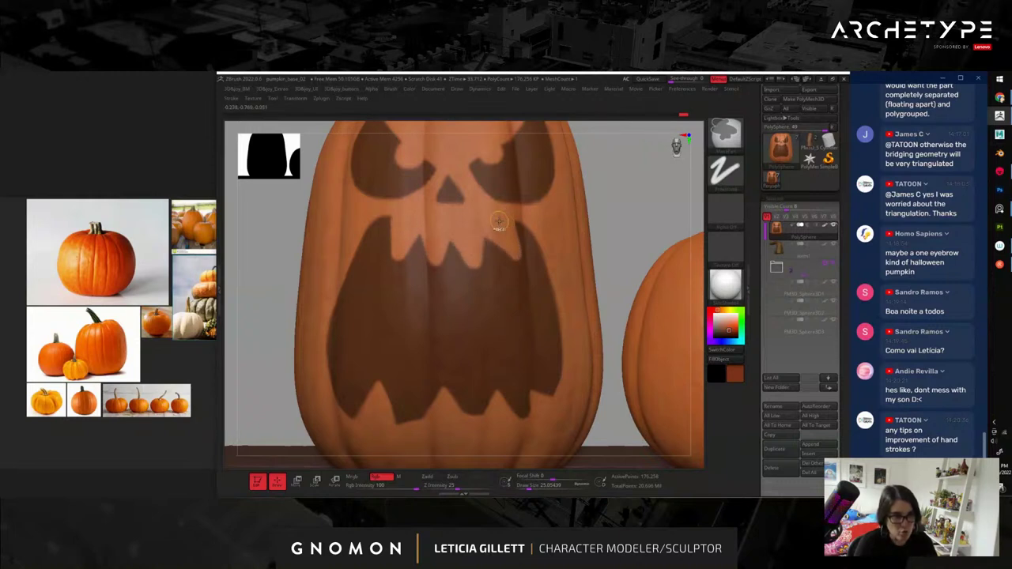
{"action": "left_click_drag", "start_coordinate": [406, 265], "coordinate": [415, 249], "text": "ctrl+alt"}
{"action": "key", "text": "ctrl+z"}
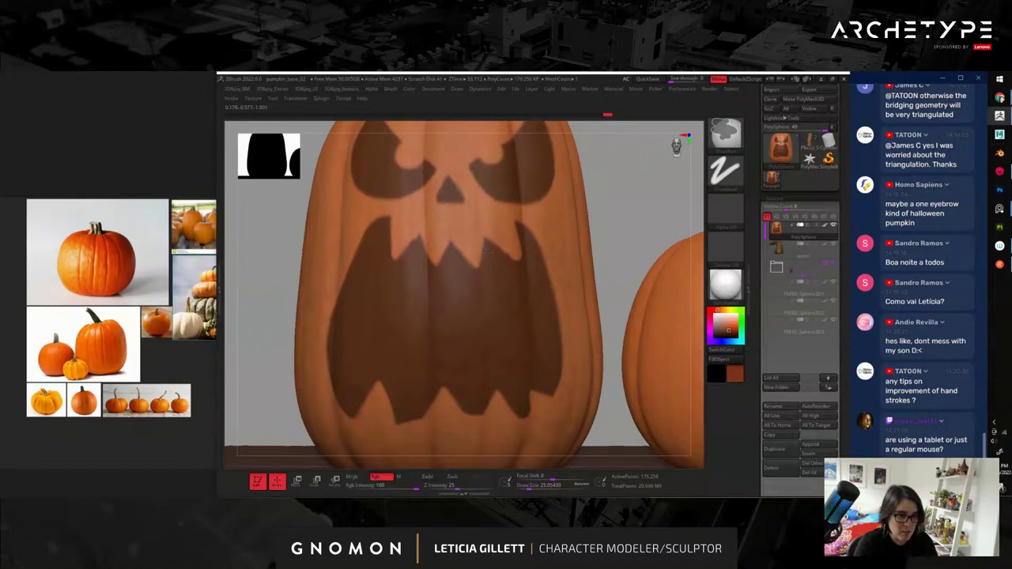
{"action": "right_click_drag", "start_coordinate": [483, 274], "coordinate": [514, 262]}
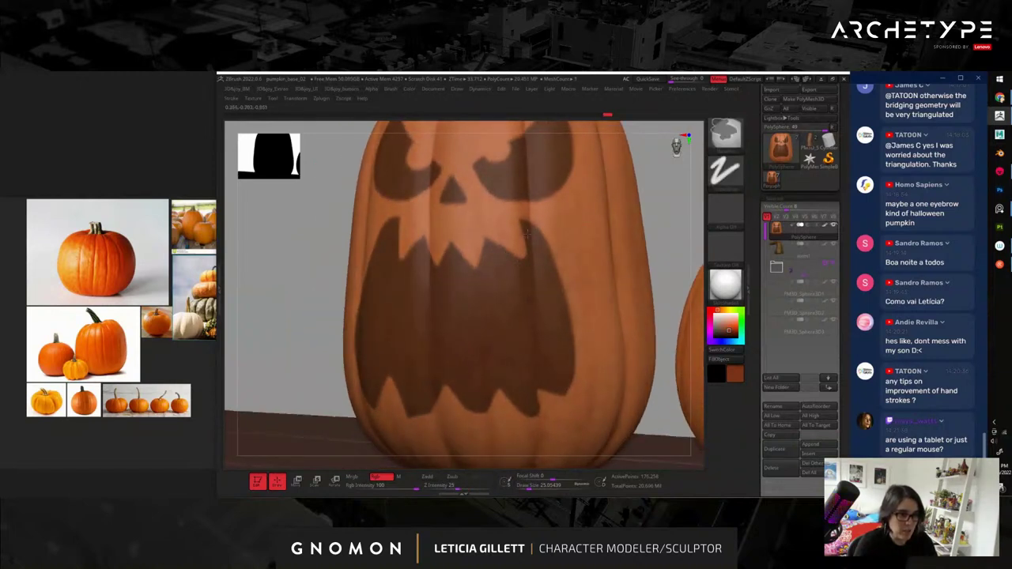
- Clean up the points and outer edge of the lower teeth in the mouth mask and select the Standard brush
{"action": "key", "text": "f"}
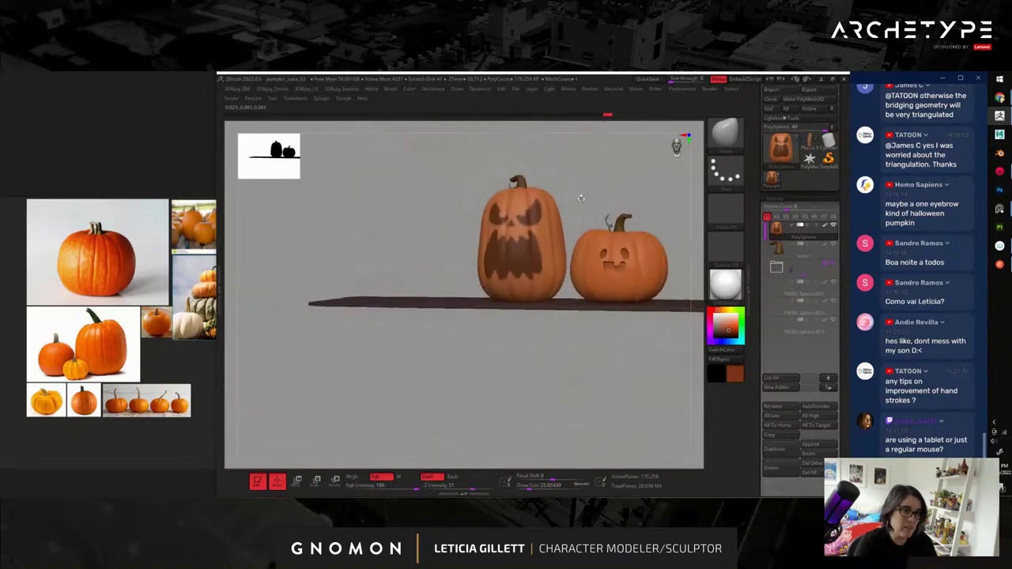
{"action": "right_click_drag", "start_coordinate": [583, 192], "coordinate": [590, 238], "text": "ctrl"}
{"action": "key", "text": "b"}
{"action": "key", "text": "s"}
{"action": "key", "text": "t"}
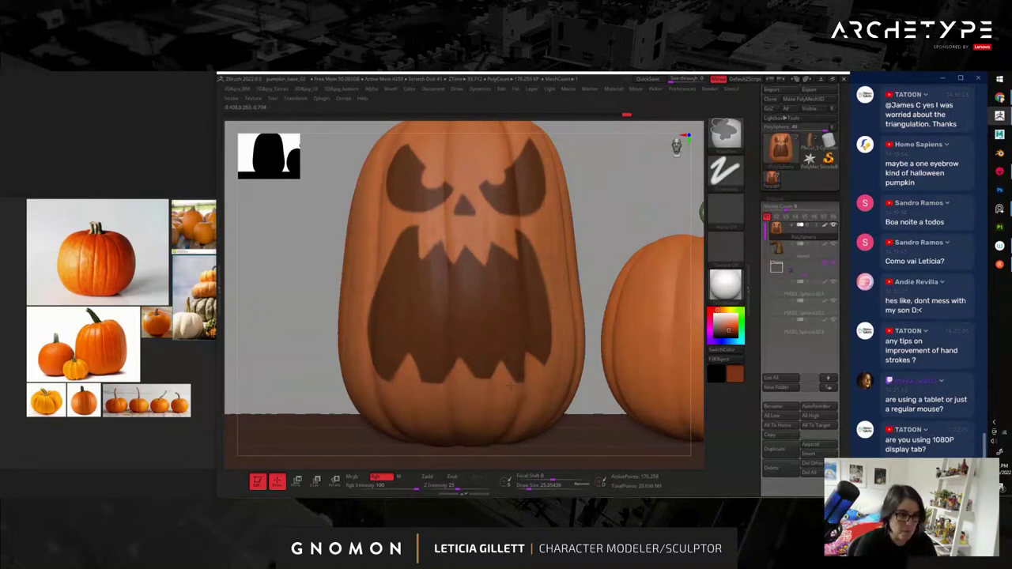
{"action": "key", "text": "b"}
{"action": "key", "text": "s"}
{"action": "key", "text": "t"}
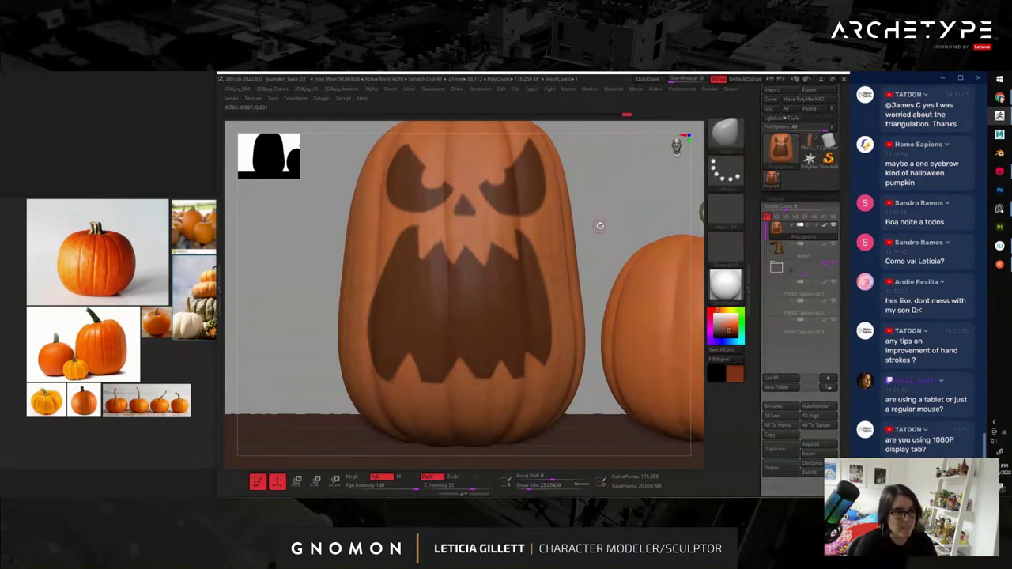
- Duplicate the masked tall pumpkin subtool and hide the original
{"action": "left_click_drag", "start_coordinate": [595, 226], "coordinate": [507, 171], "text": "alt"}
{"action": "left_click_drag", "start_coordinate": [619, 193], "coordinate": [501, 172], "text": "alt"}
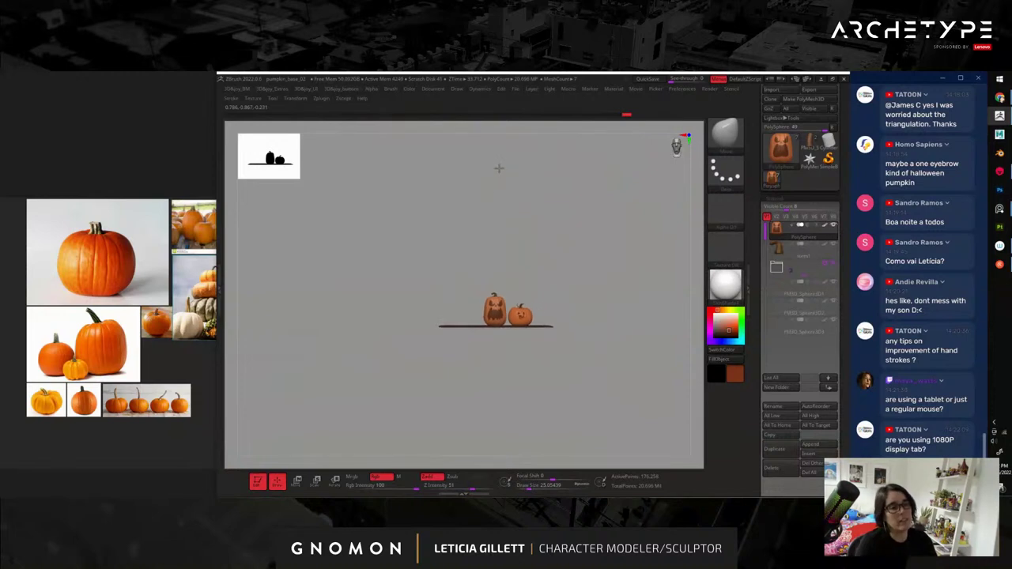
{"action": "scroll", "coordinate": [506, 182], "scroll_direction": "up", "scroll_amount": 10}
{"action": "left_click_drag", "start_coordinate": [568, 254], "coordinate": [615, 246]}
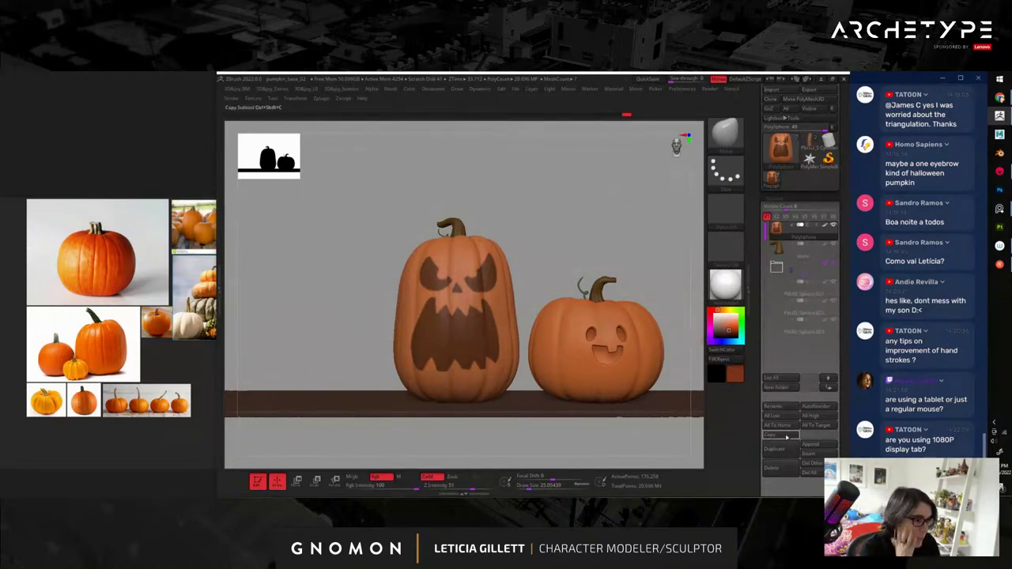
{"action": "left_click", "coordinate": [783, 451]}
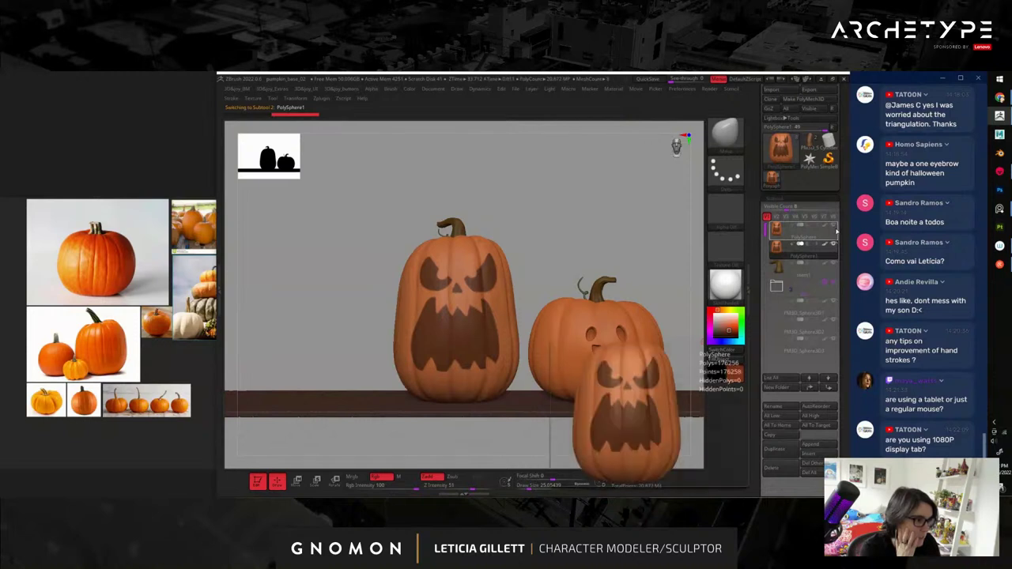
- Try to extract the masked eyes, nose and mouth of the duplicate pumpkin as a separate subtool
{"action": "mouse_move", "coordinate": [763, 343]}
{"action": "left_mouse_down"}
{"action": "mouse_move", "coordinate": [754, 253]}
{"action": "mouse_move", "coordinate": [771, 339]}
{"action": "left_mouse_up"}
{"action": "left_click_drag", "start_coordinate": [758, 302], "coordinate": [760, 269]}
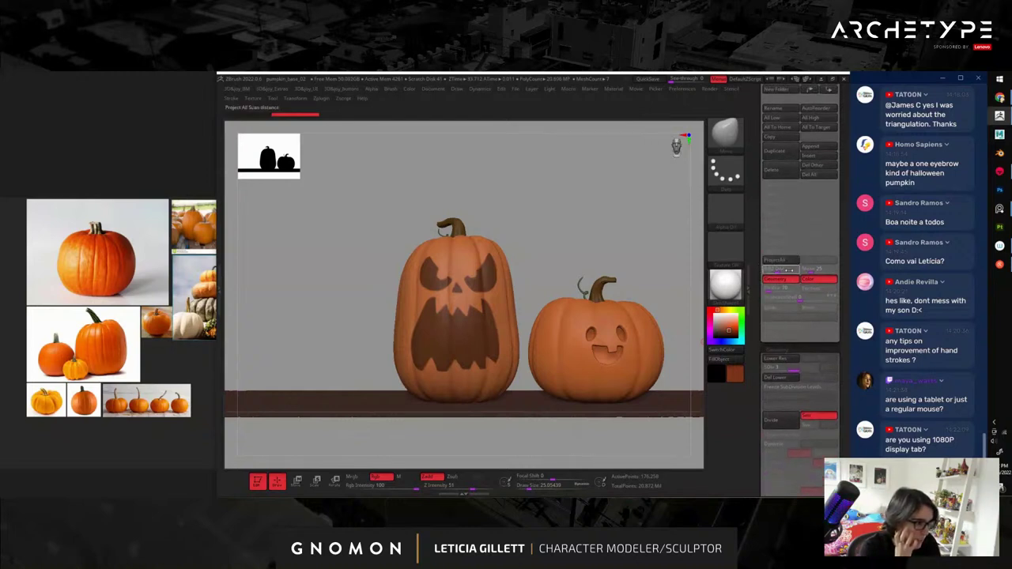
{"action": "left_click", "coordinate": [776, 337]}
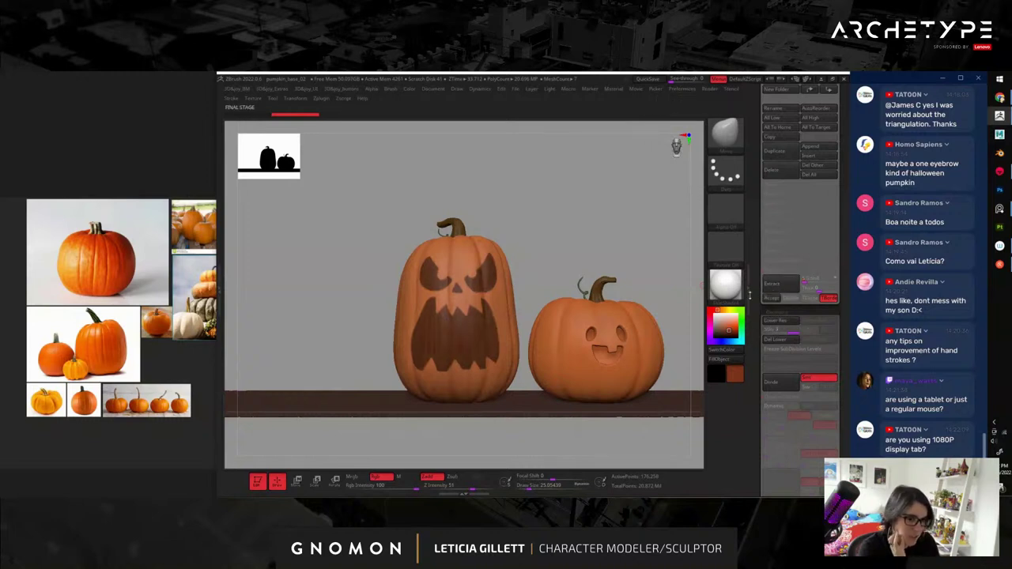
{"action": "left_click_drag", "start_coordinate": [589, 240], "coordinate": [628, 260]}
{"action": "left_click_drag", "start_coordinate": [763, 128], "coordinate": [763, 385]}
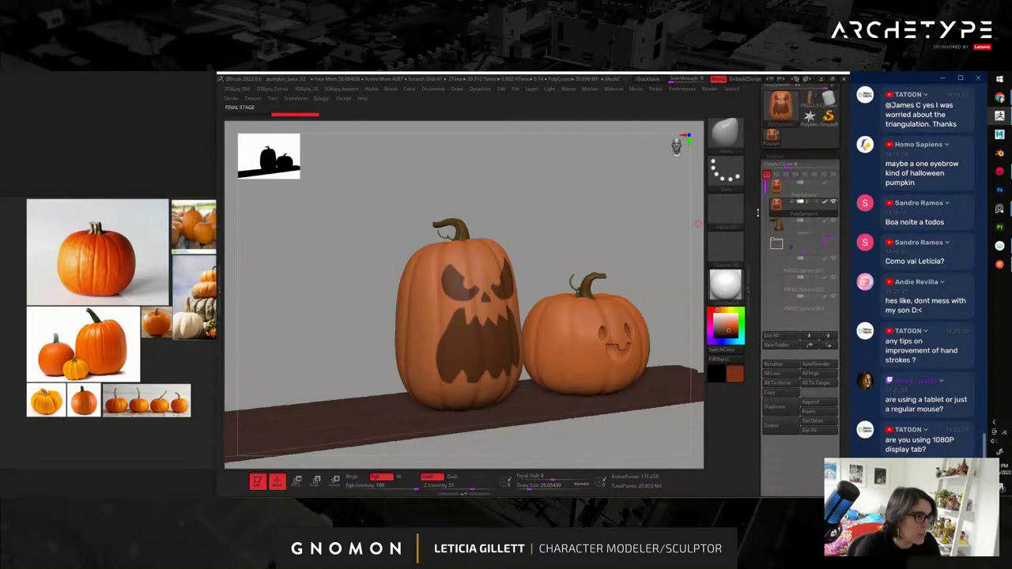
{"action": "left_click", "coordinate": [783, 204]}
{"action": "left_click_drag", "start_coordinate": [609, 234], "coordinate": [722, 295], "text": "shift"}
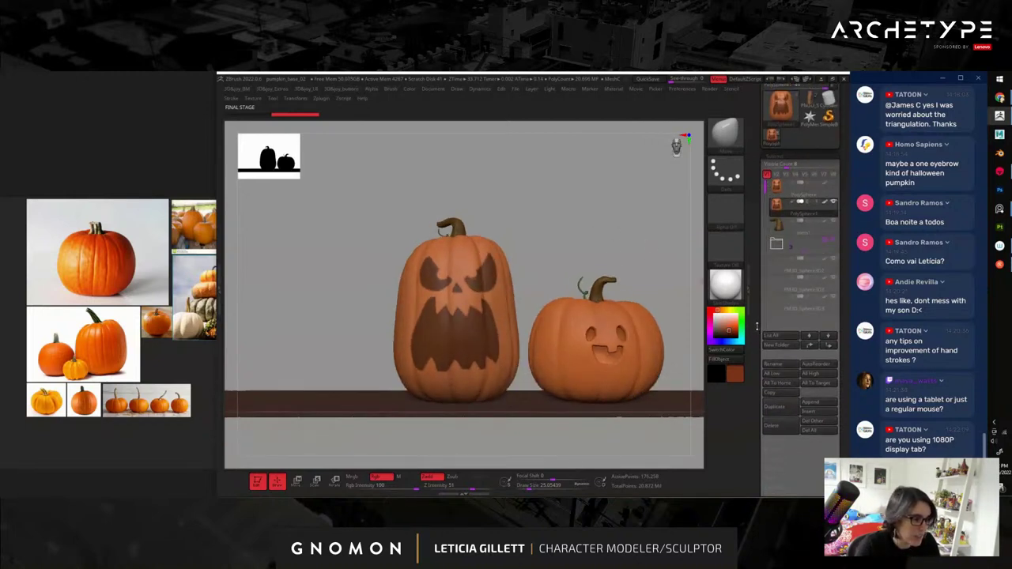
{"action": "scroll", "coordinate": [782, 293], "scroll_direction": "down", "scroll_amount": 5}
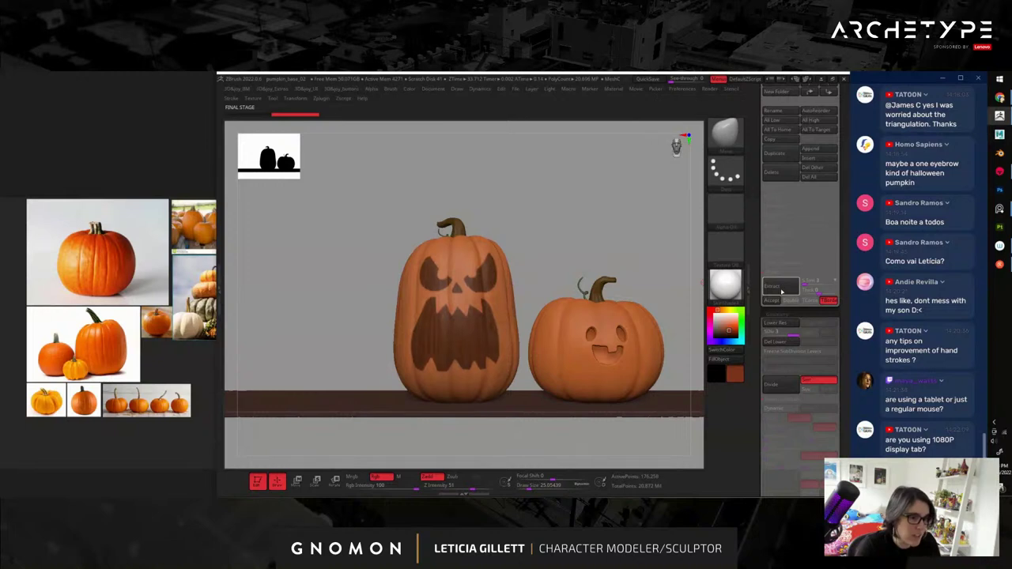
{"action": "left_click", "coordinate": [780, 288]}
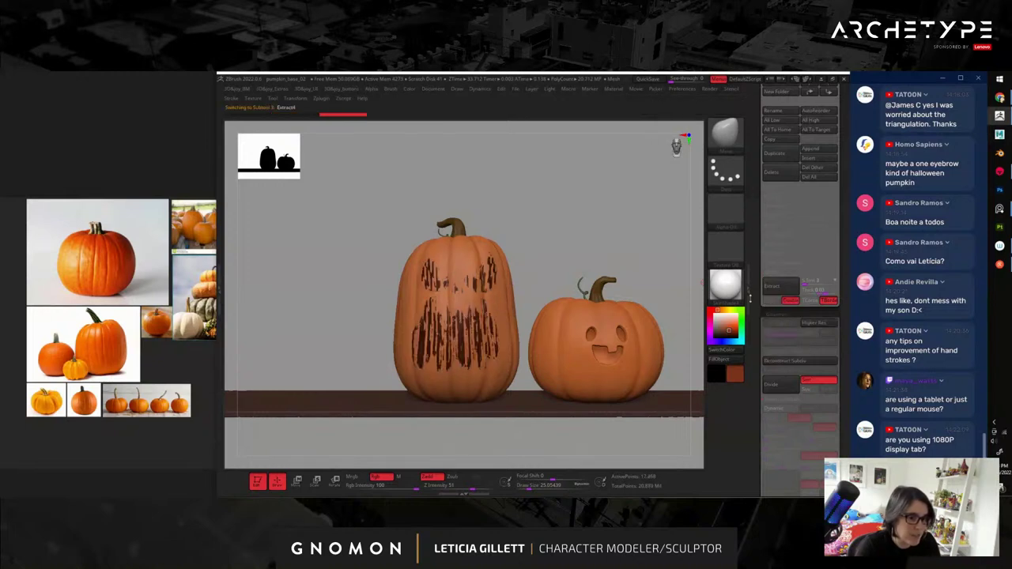
- Delete the subtool extracted from the masked facial features
{"action": "scroll", "coordinate": [799, 200], "scroll_direction": "up", "scroll_amount": 5}
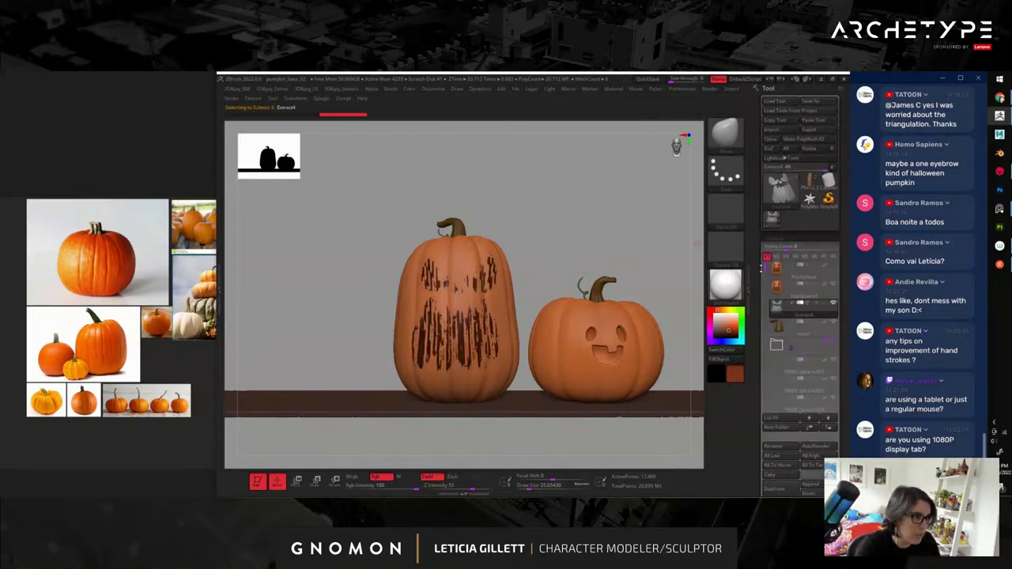
{"action": "left_click", "coordinate": [780, 461]}
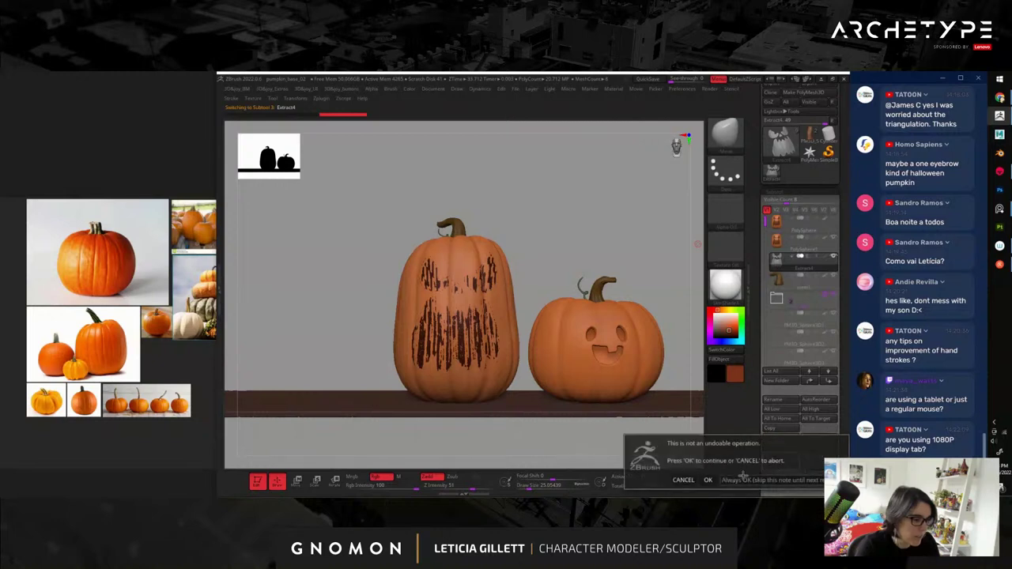
{"action": "left_click", "coordinate": [709, 480]}
- Invert the face mask on the duplicate pumpkin and extract the surrounding skin as a new subtool
{"action": "left_click", "coordinate": [797, 247]}
{"action": "left_click_drag", "start_coordinate": [762, 327], "coordinate": [762, 235]}
{"action": "left_click", "coordinate": [567, 258], "text": "ctrl"}
{"action": "left_click_drag", "start_coordinate": [757, 356], "coordinate": [758, 330]}
{"action": "scroll", "coordinate": [758, 329], "scroll_direction": "down", "scroll_amount": 5}
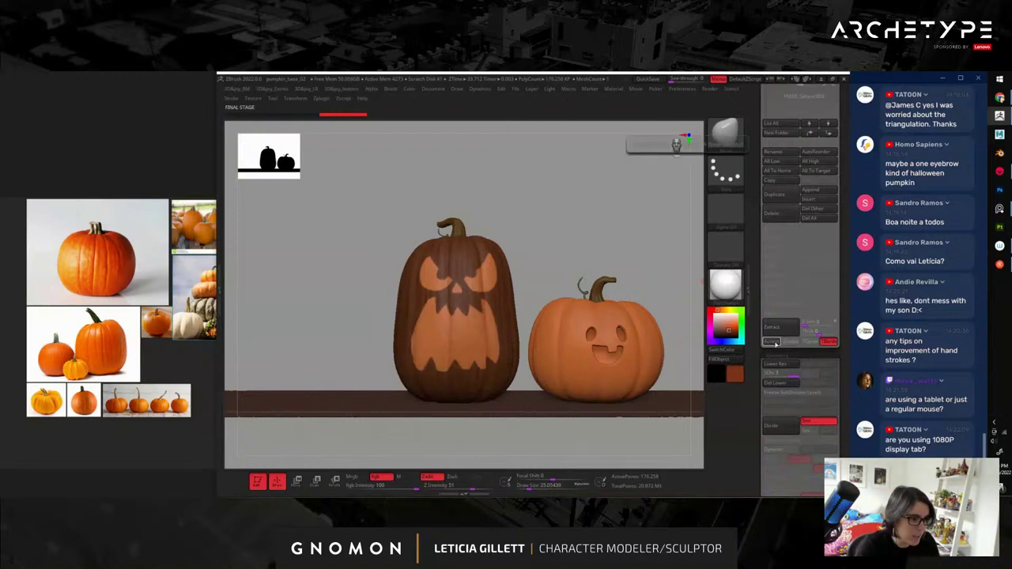
{"action": "left_click", "coordinate": [772, 342]}
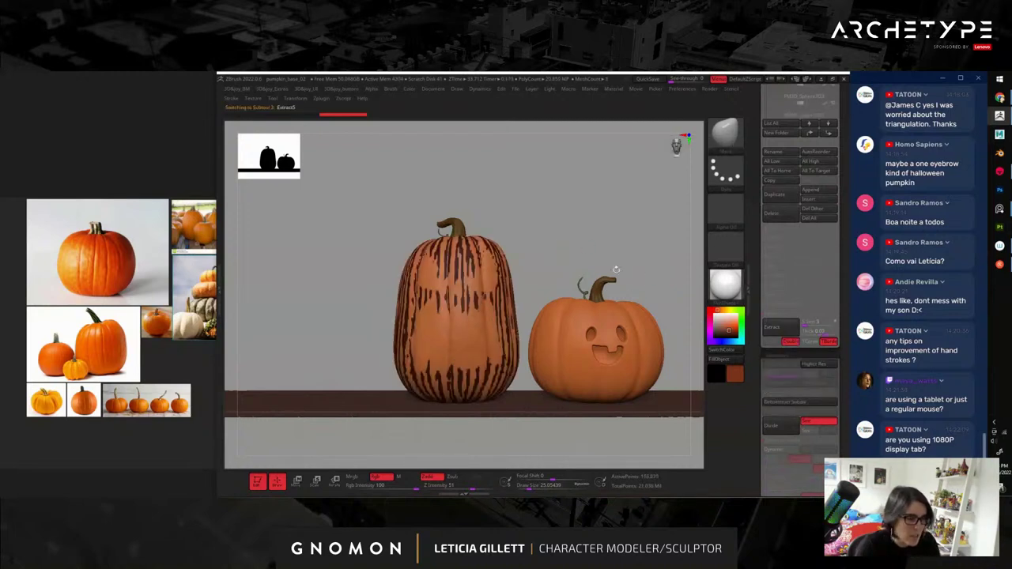
- Hide the tall pumpkin's stem and project only the color from the duplicate pumpkin onto the extracted shell
{"action": "scroll", "coordinate": [761, 249], "scroll_direction": "up", "scroll_amount": 6}
{"action": "left_click_drag", "start_coordinate": [761, 248], "coordinate": [761, 251]}
{"action": "scroll", "coordinate": [759, 277], "scroll_direction": "down", "scroll_amount": 8}
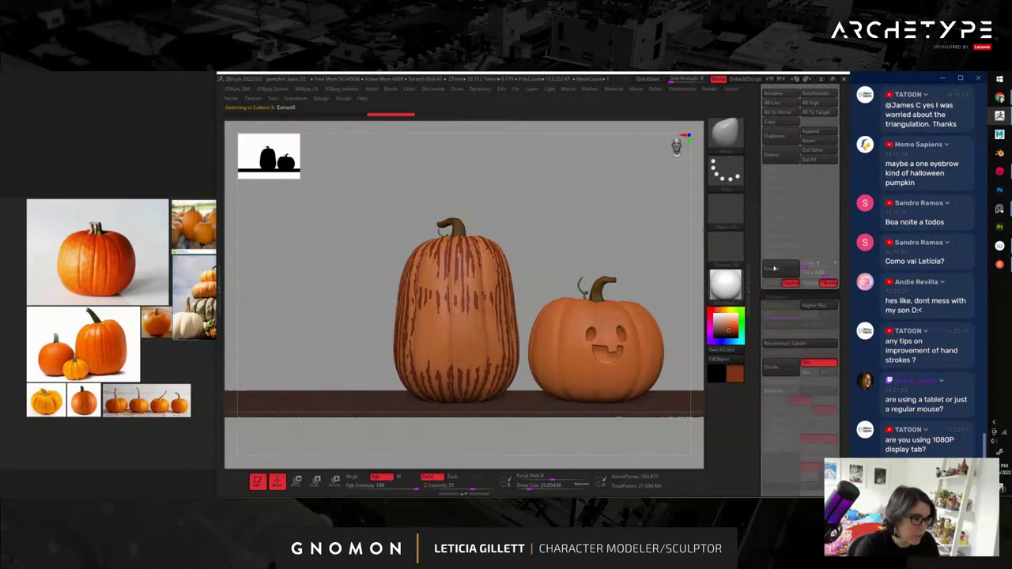
{"action": "scroll", "coordinate": [764, 284], "scroll_direction": "up", "scroll_amount": 7}
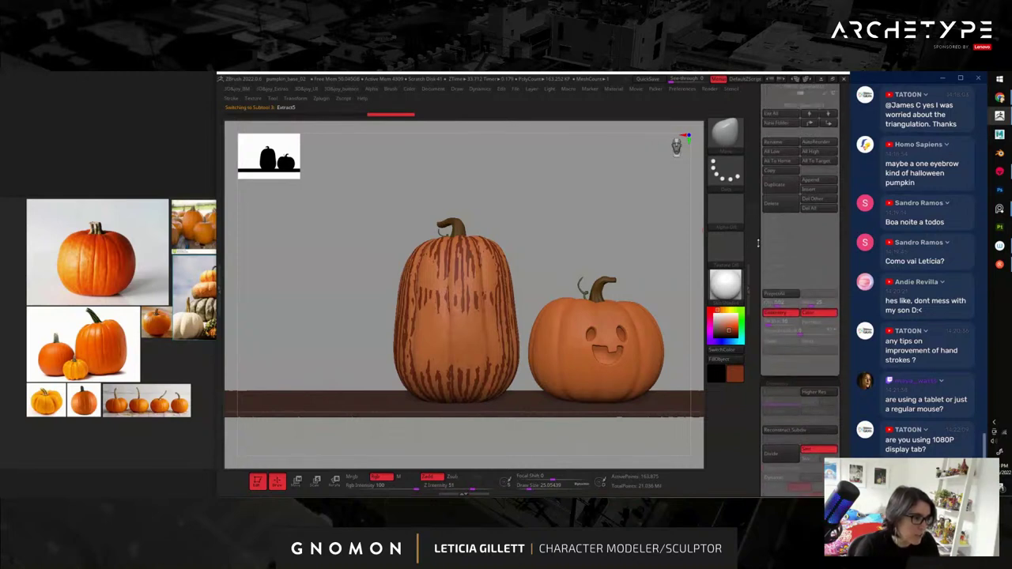
{"action": "scroll", "coordinate": [763, 285], "scroll_direction": "up", "scroll_amount": 3}
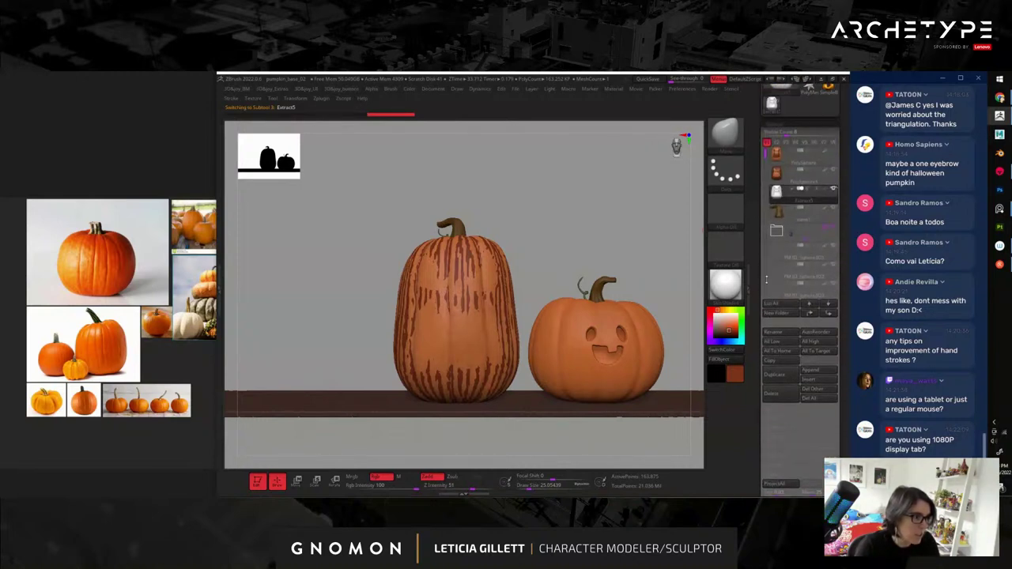
{"action": "left_click", "coordinate": [834, 275]}
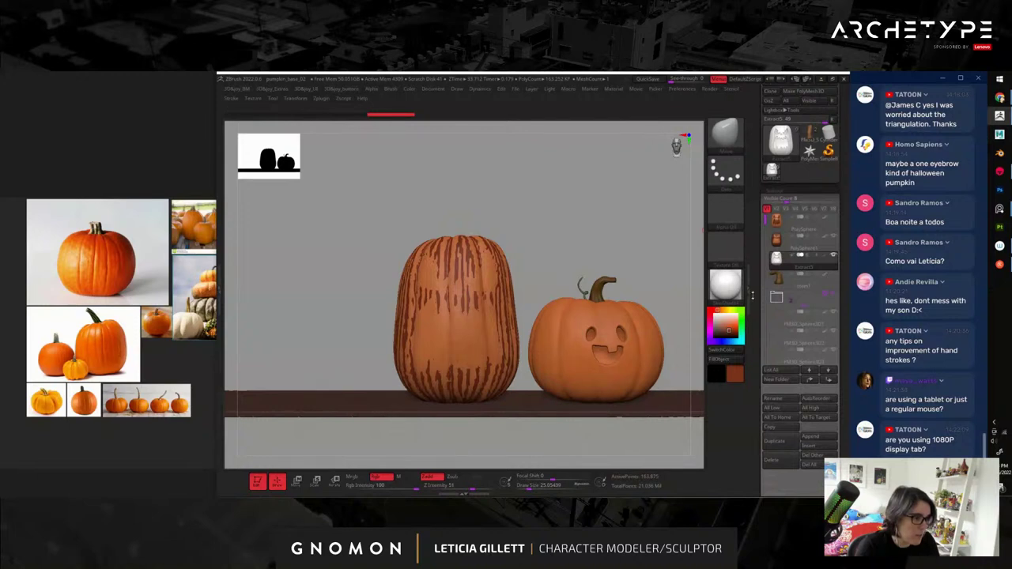
{"action": "scroll", "coordinate": [763, 289], "scroll_direction": "down", "scroll_amount": 7}
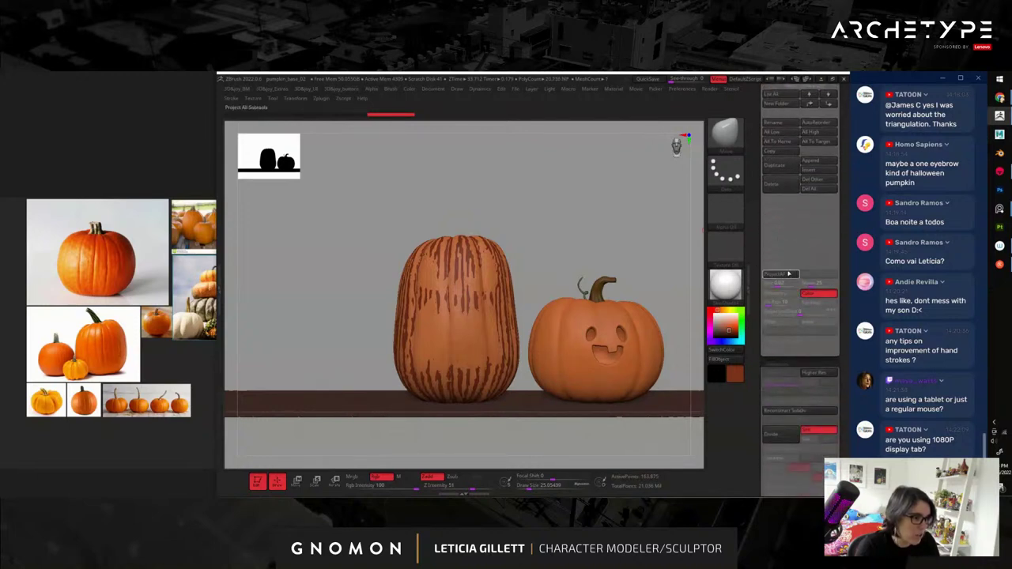
{"action": "left_click", "coordinate": [789, 273]}
{"action": "left_click", "coordinate": [683, 289]}
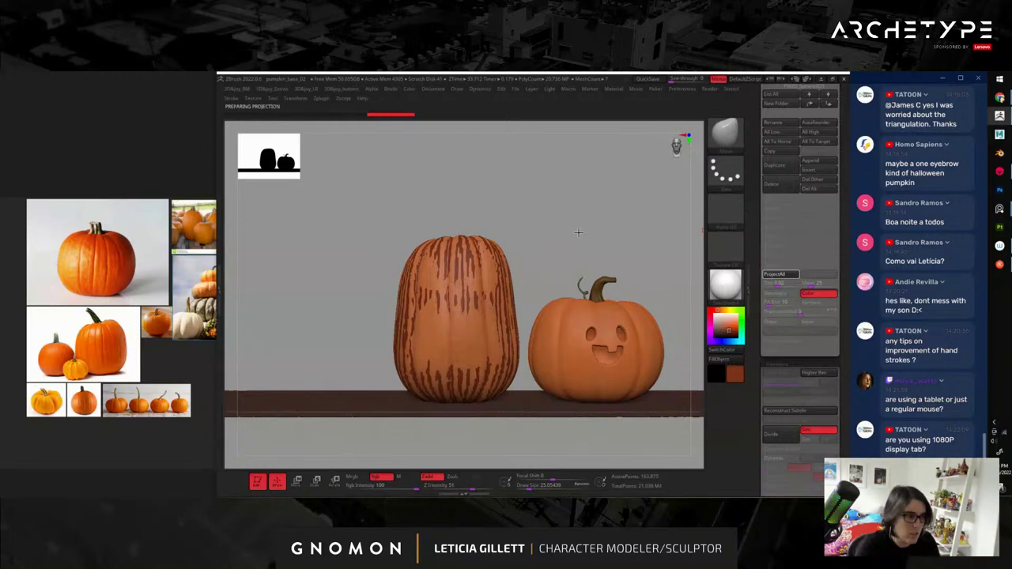
- Hide the duplicate pumpkin behind the extracted shell and show the stem again
{"action": "left_click_drag", "start_coordinate": [550, 234], "coordinate": [658, 290]}
{"action": "left_click_drag", "start_coordinate": [753, 241], "coordinate": [753, 386]}
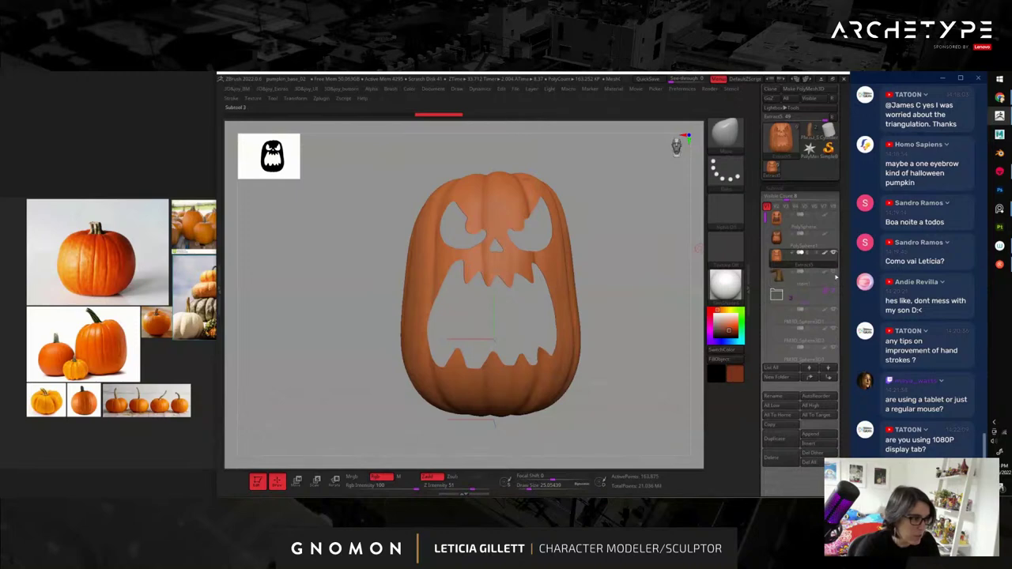
{"action": "mouse_move", "coordinate": [615, 227]}
{"action": "left_mouse_down"}
{"action": "mouse_move", "coordinate": [624, 244]}
{"action": "mouse_move", "coordinate": [604, 213]}
{"action": "left_mouse_up"}
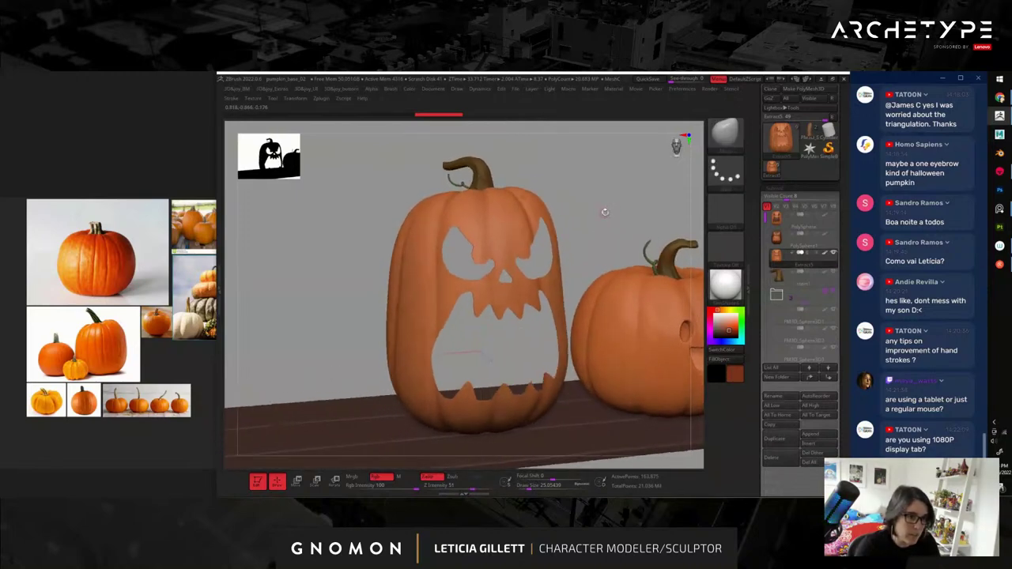
- Turn on dynamic subdivision for the carved shell and set its Thickness to about 0.056
{"action": "left_click_drag", "start_coordinate": [761, 335], "coordinate": [764, 98]}
{"action": "left_click", "coordinate": [782, 272]}
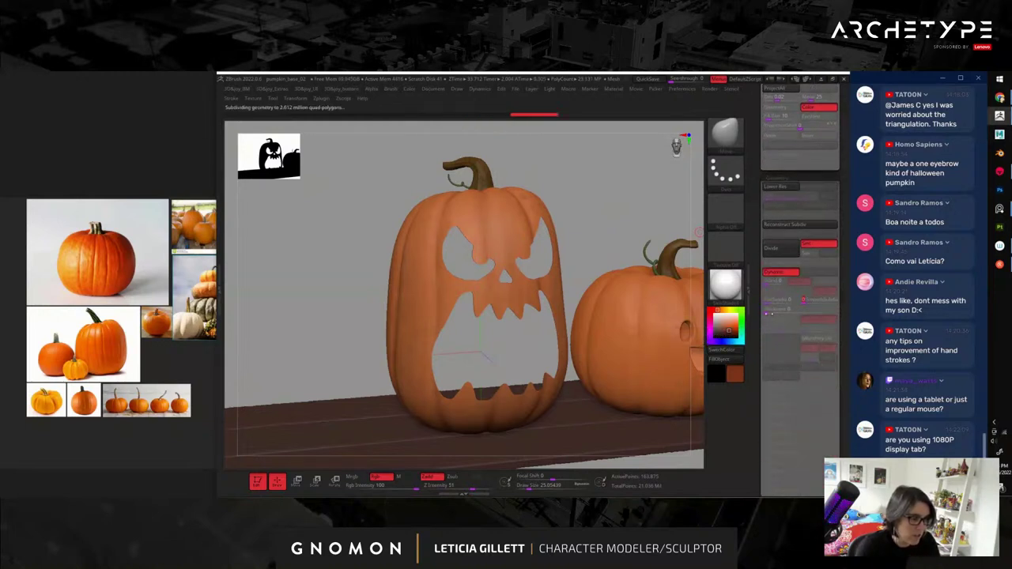
{"action": "left_click_drag", "start_coordinate": [782, 309], "coordinate": [796, 310]}
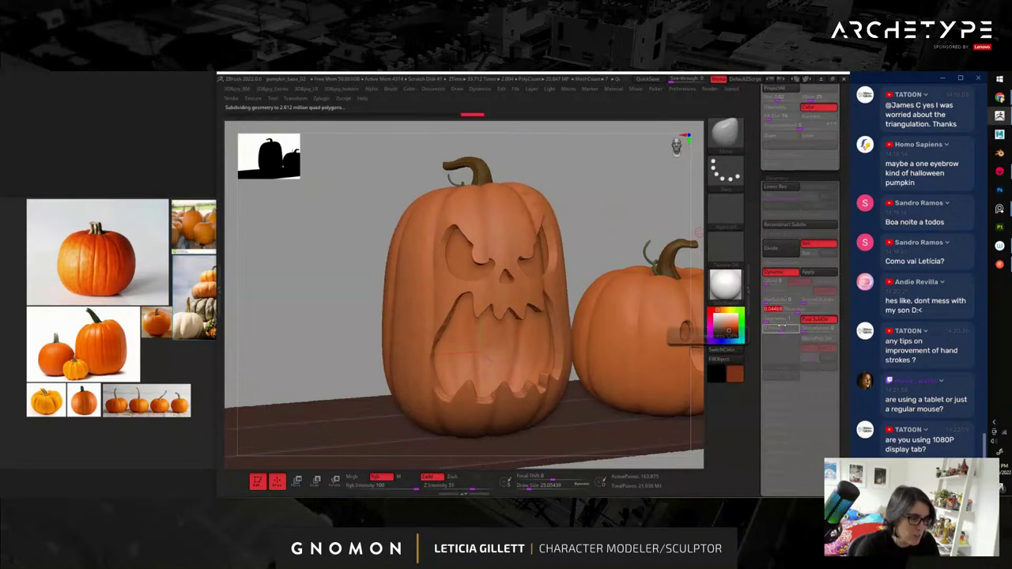
{"action": "left_click_drag", "start_coordinate": [596, 230], "coordinate": [624, 225]}
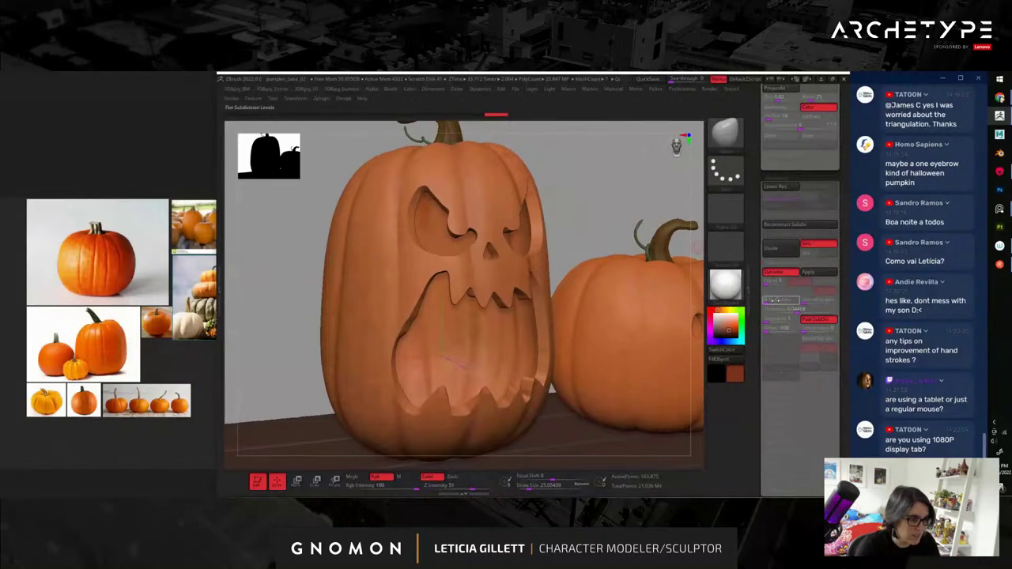
{"action": "left_click", "coordinate": [799, 312]}
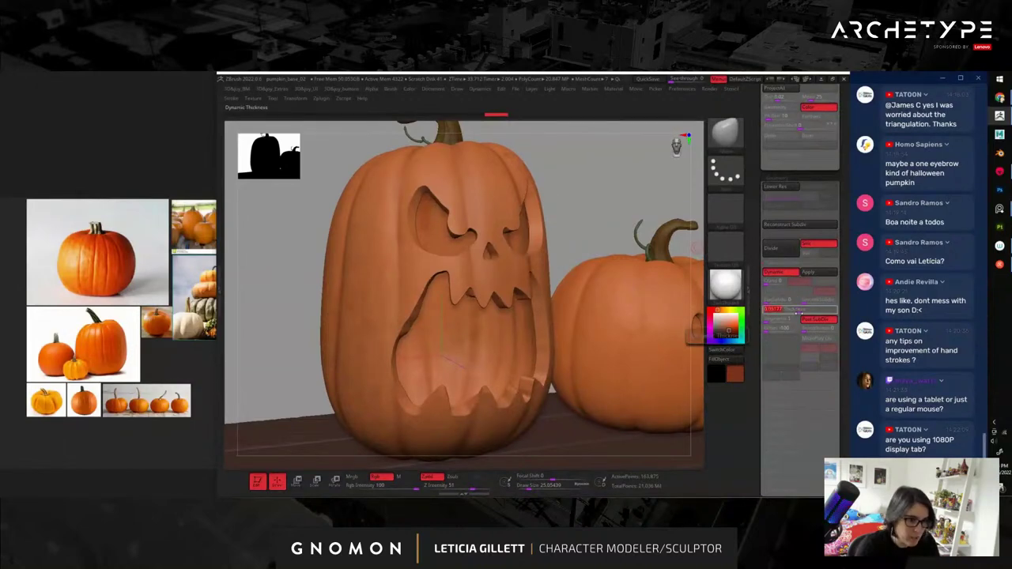
{"action": "left_click_drag", "start_coordinate": [563, 201], "coordinate": [481, 344], "text": "shift"}
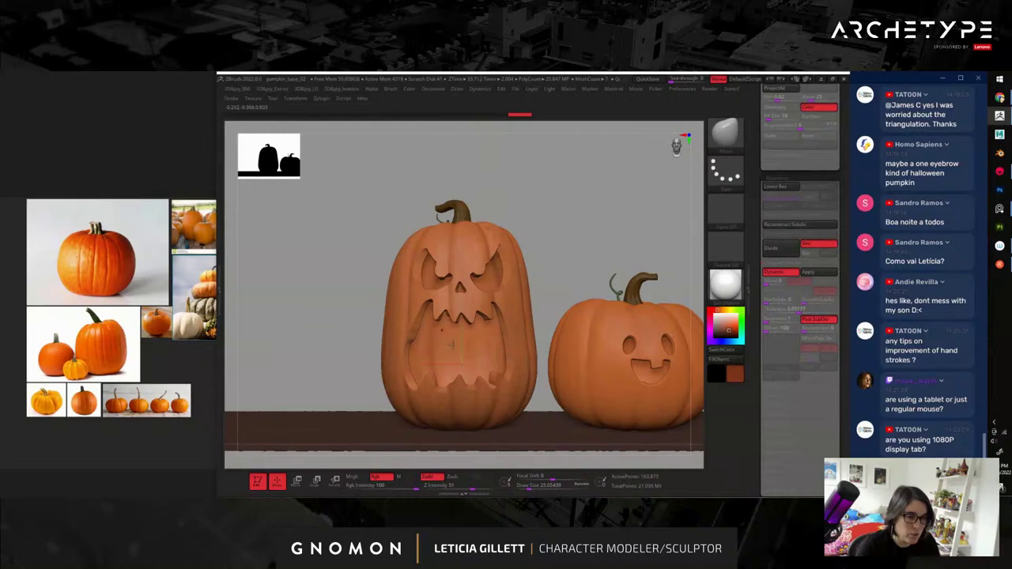
- Check the carved shell's wireframe and apply its dynamic subdivision as real geometry
{"action": "left_click_drag", "start_coordinate": [566, 259], "coordinate": [612, 244]}
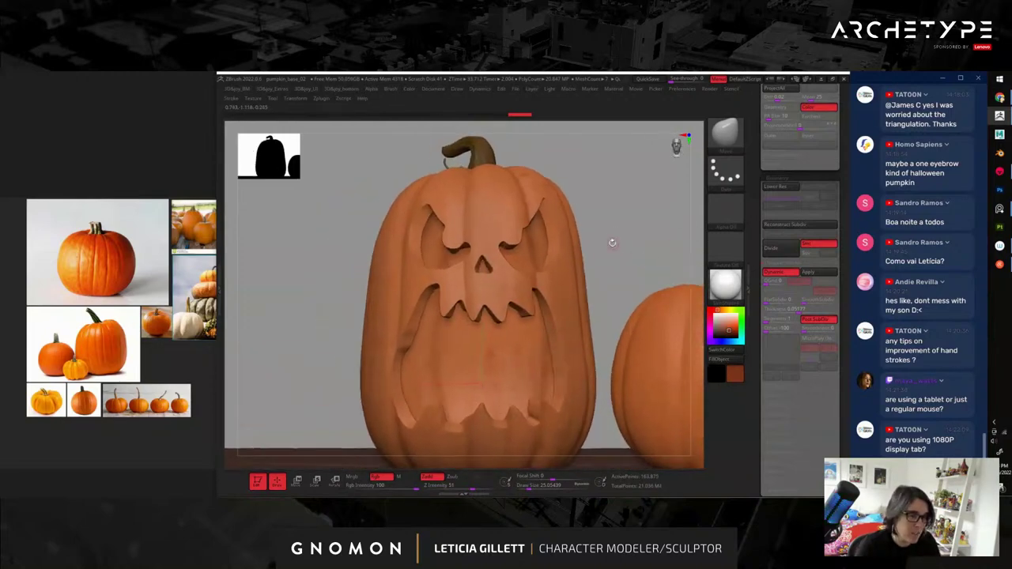
{"action": "key", "text": "shift+f"}
{"action": "key", "text": "shift+f"}
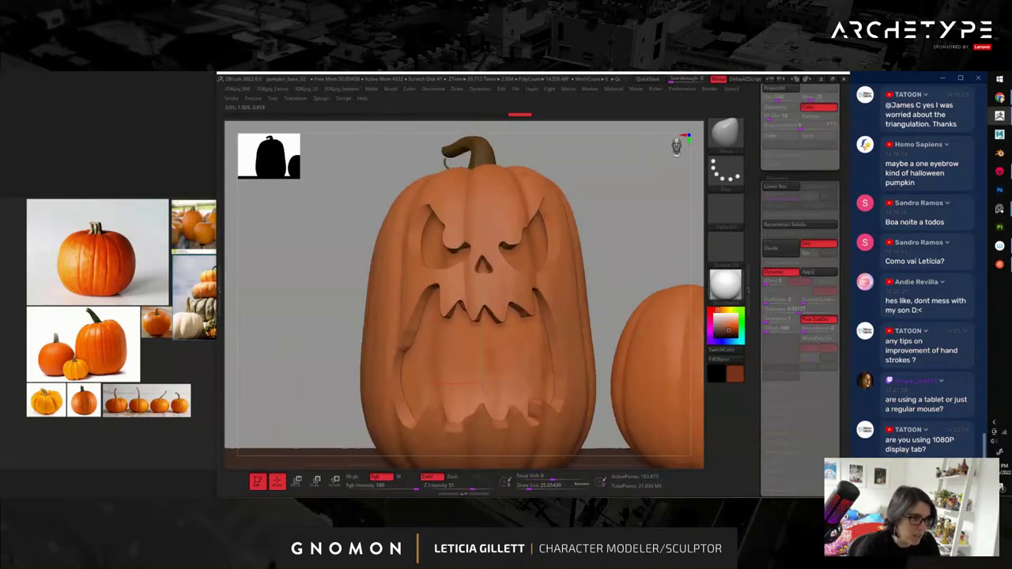
{"action": "left_click", "coordinate": [812, 274]}
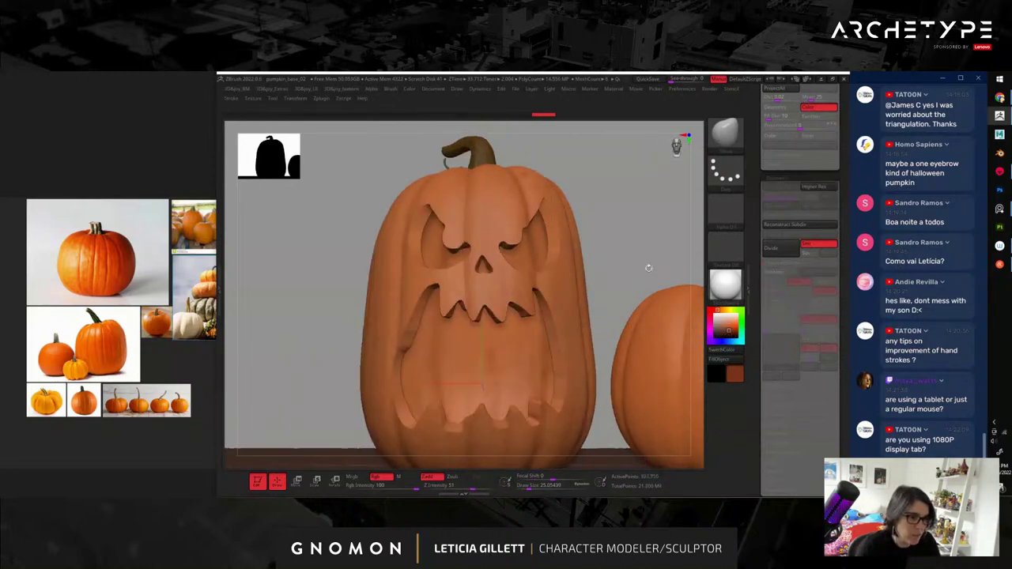
- Smooth the cut edges around the tall pumpkin's eyes and mouth with a brush size of about 77
{"action": "key", "text": "s"}
{"action": "mouse_move", "coordinate": [503, 242]}
{"action": "left_mouse_down"}
{"action": "mouse_move", "coordinate": [512, 242]}
{"action": "mouse_move", "coordinate": [518, 285]}
{"action": "left_mouse_up"}
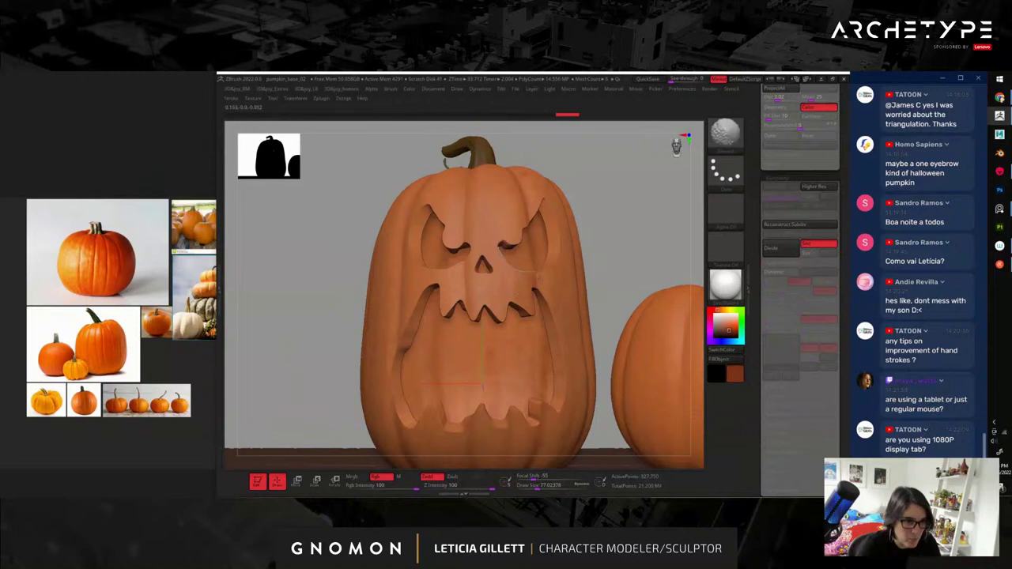
{"action": "left_click_drag", "start_coordinate": [543, 189], "coordinate": [525, 225]}
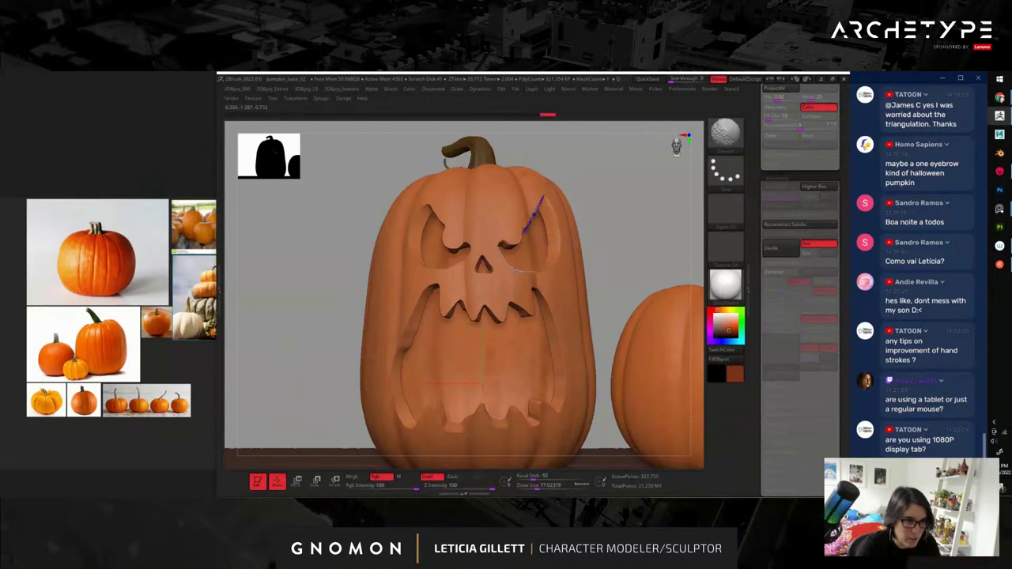
{"action": "mouse_move", "coordinate": [434, 200]}
{"action": "left_mouse_down"}
{"action": "mouse_move", "coordinate": [405, 238]}
{"action": "mouse_move", "coordinate": [457, 238]}
{"action": "mouse_move", "coordinate": [492, 282]}
{"action": "left_mouse_up"}
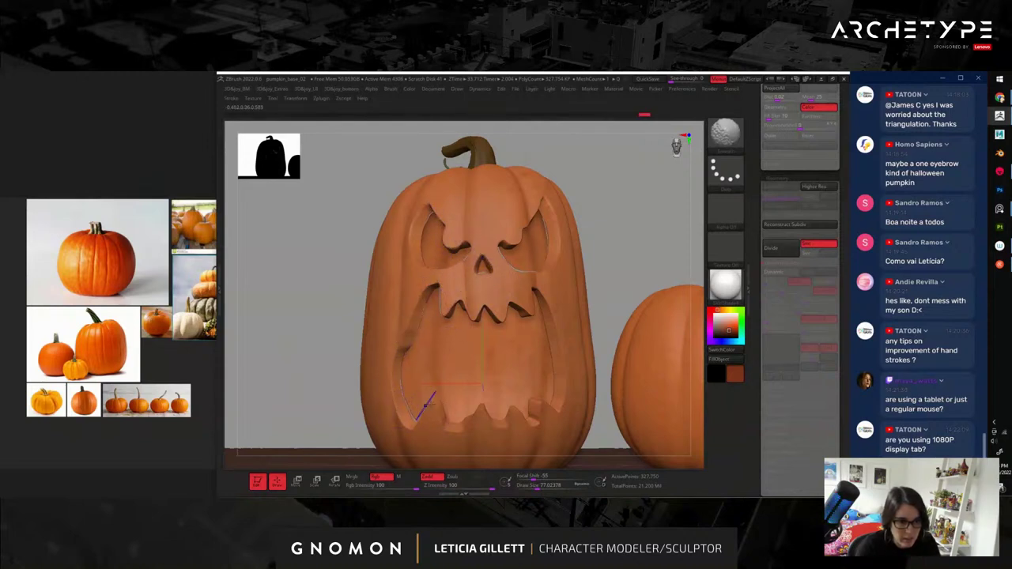
{"action": "mouse_move", "coordinate": [521, 411]}
{"action": "left_mouse_down"}
{"action": "mouse_move", "coordinate": [540, 416]}
{"action": "mouse_move", "coordinate": [558, 379]}
{"action": "left_mouse_up"}
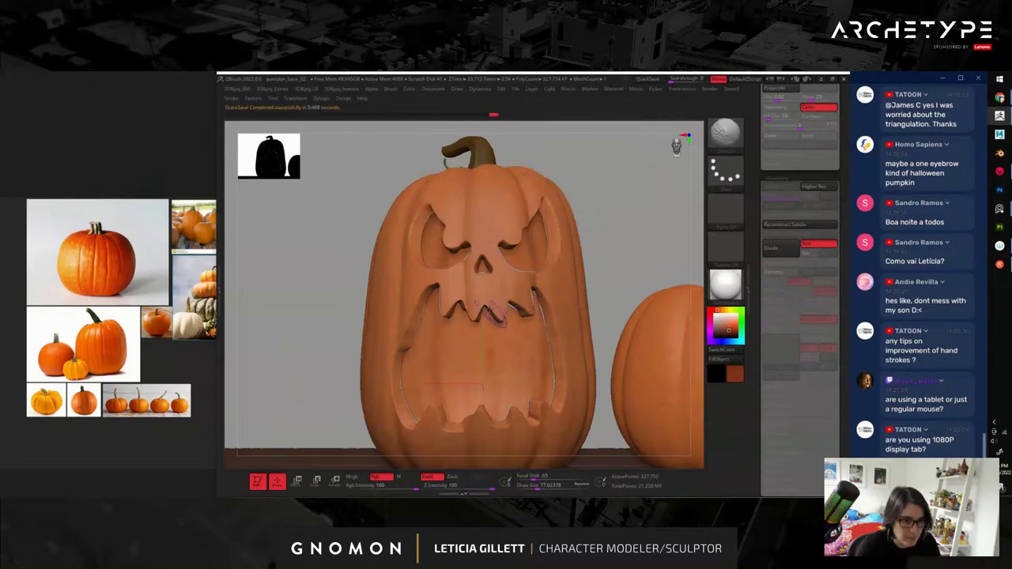
- Smooth the inner walls of the tall pumpkin's eye cut-outs and reshape them with the Move brush, reducing its size to about 44
{"action": "key", "text": "b"}
{"action": "key", "text": "m"}
{"action": "key", "text": "v"}
{"action": "mouse_move", "coordinate": [623, 256]}
{"action": "left_mouse_down", "text": "alt"}
{"action": "mouse_move", "coordinate": [584, 227]}
{"action": "mouse_move", "coordinate": [601, 246]}
{"action": "mouse_move", "coordinate": [587, 259]}
{"action": "mouse_move", "coordinate": [570, 235]}
{"action": "mouse_move", "coordinate": [605, 270]}
{"action": "mouse_move", "coordinate": [606, 251]}
{"action": "mouse_move", "coordinate": [635, 255]}
{"action": "mouse_move", "coordinate": [612, 260]}
{"action": "mouse_move", "coordinate": [623, 184]}
{"action": "mouse_move", "coordinate": [428, 322]}
{"action": "mouse_move", "coordinate": [475, 261]}
{"action": "mouse_move", "coordinate": [610, 181]}
{"action": "mouse_move", "coordinate": [356, 303]}
{"action": "left_mouse_up", "text": "alt"}
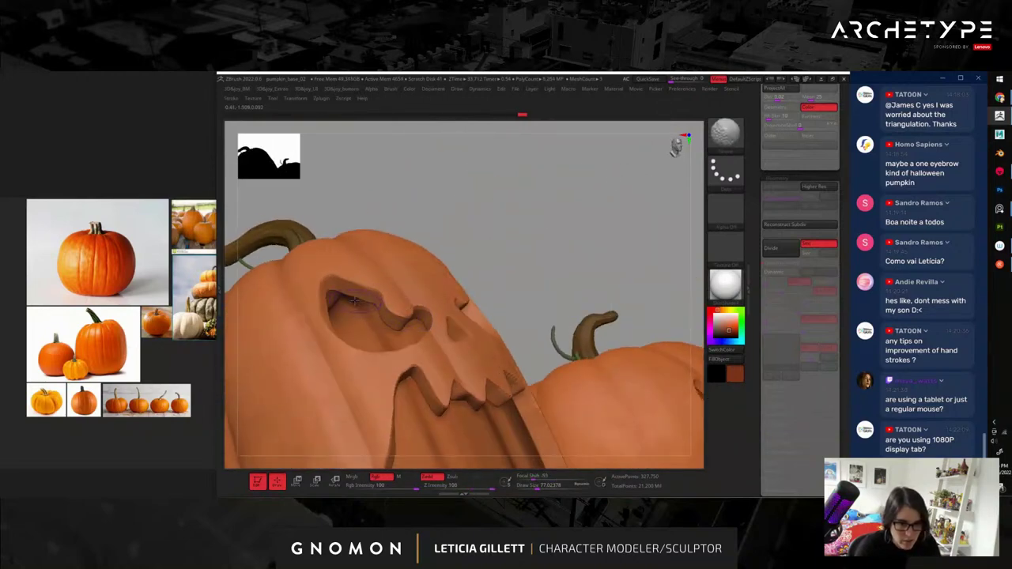
{"action": "mouse_move", "coordinate": [520, 259]}
{"action": "left_mouse_down"}
{"action": "mouse_move", "coordinate": [615, 211]}
{"action": "mouse_move", "coordinate": [589, 238]}
{"action": "left_mouse_up"}
{"action": "key", "text": "s"}
{"action": "mouse_move", "coordinate": [462, 380]}
{"action": "left_mouse_down"}
{"action": "mouse_move", "coordinate": [430, 381]}
{"action": "mouse_move", "coordinate": [433, 344]}
{"action": "mouse_move", "coordinate": [414, 320]}
{"action": "mouse_move", "coordinate": [427, 331]}
{"action": "mouse_move", "coordinate": [472, 318]}
{"action": "left_mouse_up"}
{"action": "key", "text": "s"}
{"action": "key", "text": "s"}
{"action": "mouse_move", "coordinate": [633, 245]}
{"action": "left_mouse_down"}
{"action": "mouse_move", "coordinate": [555, 237]}
{"action": "mouse_move", "coordinate": [575, 227]}
{"action": "left_mouse_up"}
{"action": "left_click_drag", "start_coordinate": [659, 185], "coordinate": [700, 198]}
{"action": "left_click_drag", "start_coordinate": [612, 217], "coordinate": [553, 227]}
{"action": "left_click_drag", "start_coordinate": [518, 293], "coordinate": [496, 324]}
{"action": "key", "text": "s"}
{"action": "key", "text": "s"}
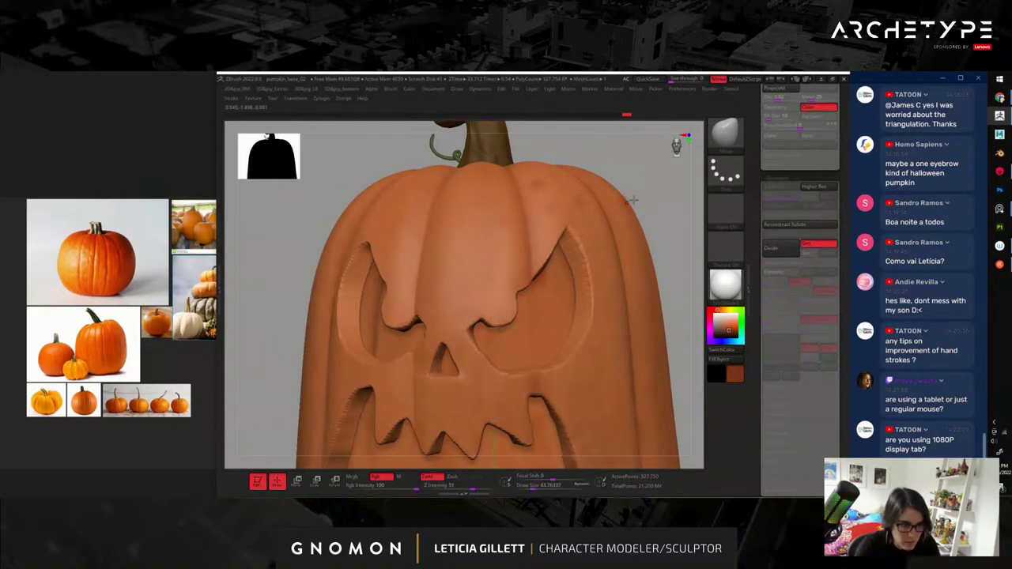
- Refine the outlines of the eyes, nose and upper teeth with the Move brush at a size of about 33
{"action": "left_click_drag", "start_coordinate": [675, 176], "coordinate": [651, 178]}
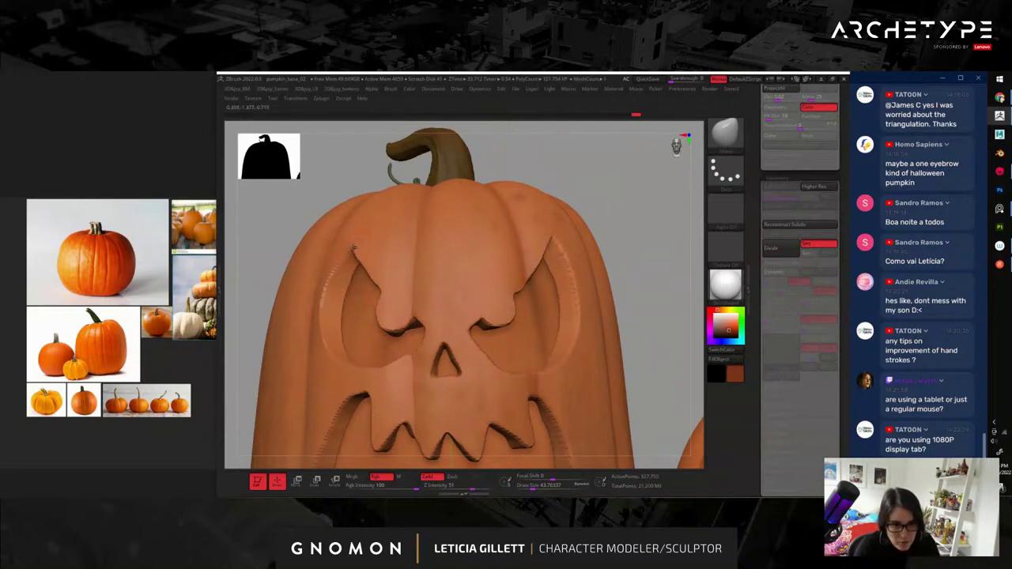
{"action": "mouse_move", "coordinate": [660, 322]}
{"action": "left_mouse_down", "text": "alt"}
{"action": "mouse_move", "coordinate": [610, 237]}
{"action": "mouse_move", "coordinate": [633, 281]}
{"action": "left_mouse_up", "text": "alt"}
{"action": "key", "text": "s"}
{"action": "mouse_move", "coordinate": [489, 345]}
{"action": "left_mouse_down"}
{"action": "mouse_move", "coordinate": [485, 378]}
{"action": "mouse_move", "coordinate": [492, 363]}
{"action": "left_mouse_up"}
{"action": "left_click_drag", "start_coordinate": [679, 225], "coordinate": [560, 284]}
{"action": "key", "text": "s"}
{"action": "left_click_drag", "start_coordinate": [440, 388], "coordinate": [442, 389]}
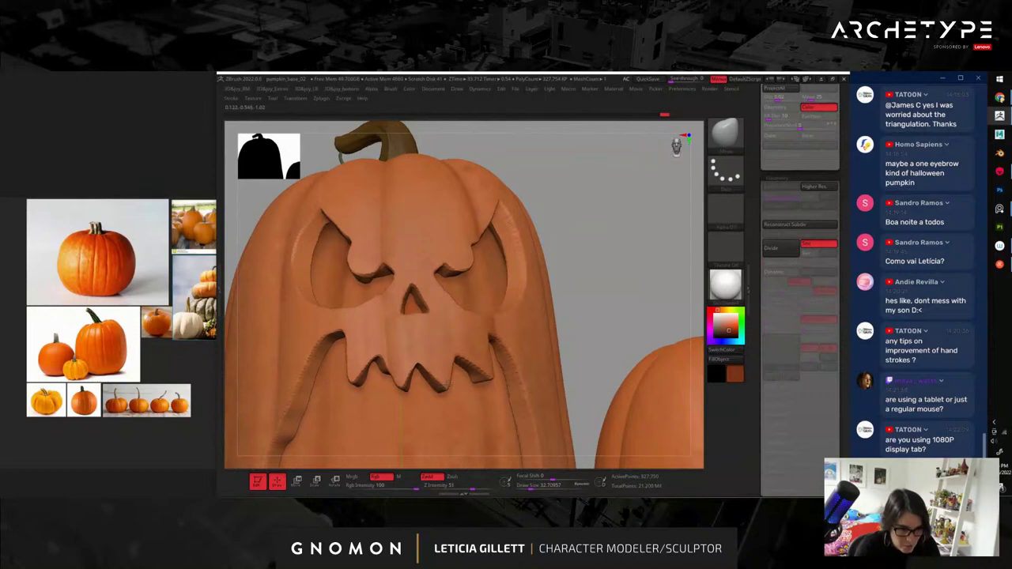
{"action": "left_click_drag", "start_coordinate": [401, 385], "coordinate": [404, 385]}
{"action": "left_click_drag", "start_coordinate": [577, 304], "coordinate": [447, 311], "text": "alt"}
{"action": "left_click_drag", "start_coordinate": [317, 340], "coordinate": [325, 342]}
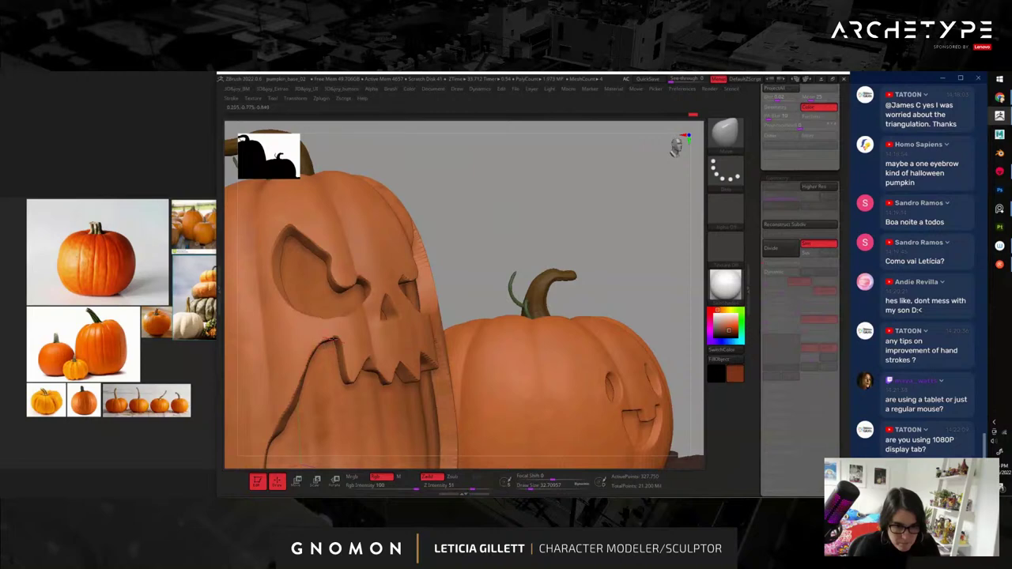
- Reshape and smooth the lower teeth and side edges of the tall pumpkin's mouth
{"action": "left_click_drag", "start_coordinate": [535, 234], "coordinate": [556, 279], "text": "alt"}
{"action": "left_click_drag", "start_coordinate": [645, 273], "coordinate": [563, 225], "text": "alt"}
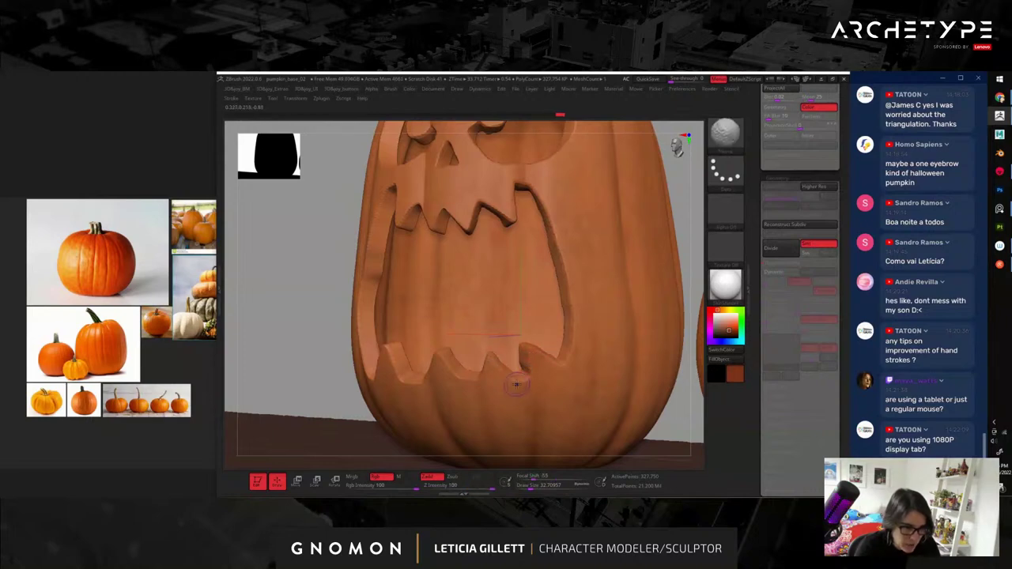
{"action": "right_click_drag", "start_coordinate": [470, 352], "coordinate": [436, 360]}
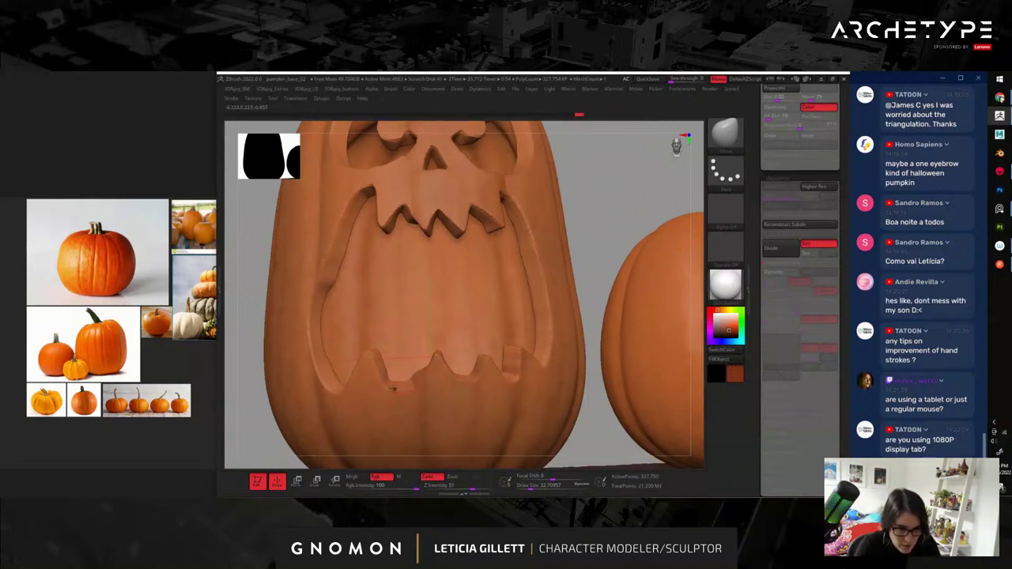
{"action": "left_click_drag", "start_coordinate": [338, 393], "coordinate": [350, 386]}
{"action": "right_click_drag", "start_coordinate": [605, 215], "coordinate": [594, 224], "text": "ctrl"}
{"action": "key", "text": "b"}
{"action": "key", "text": "t"}
{"action": "key", "text": "d"}
{"action": "mouse_move", "coordinate": [361, 237]}
{"action": "left_mouse_down"}
{"action": "mouse_move", "coordinate": [328, 321]}
{"action": "mouse_move", "coordinate": [337, 382]}
{"action": "left_mouse_up"}
{"action": "left_click_drag", "start_coordinate": [509, 358], "coordinate": [515, 361], "text": "shift"}
- Subdivide the carved shell's geometry to a higher level
{"action": "mouse_move", "coordinate": [587, 227]}
{"action": "right_mouse_down", "text": "ctrl"}
{"action": "mouse_move", "coordinate": [554, 225]}
{"action": "mouse_move", "coordinate": [600, 254]}
{"action": "right_mouse_up", "text": "ctrl"}
{"action": "mouse_move", "coordinate": [642, 280]}
{"action": "right_mouse_down"}
{"action": "mouse_move", "coordinate": [543, 221]}
{"action": "mouse_move", "coordinate": [581, 233]}
{"action": "mouse_move", "coordinate": [576, 224]}
{"action": "mouse_move", "coordinate": [622, 248]}
{"action": "mouse_move", "coordinate": [583, 242]}
{"action": "right_mouse_up"}
{"action": "right_click_drag", "start_coordinate": [606, 206], "coordinate": [599, 357], "text": "alt"}
{"action": "key", "text": "ctrl+d"}
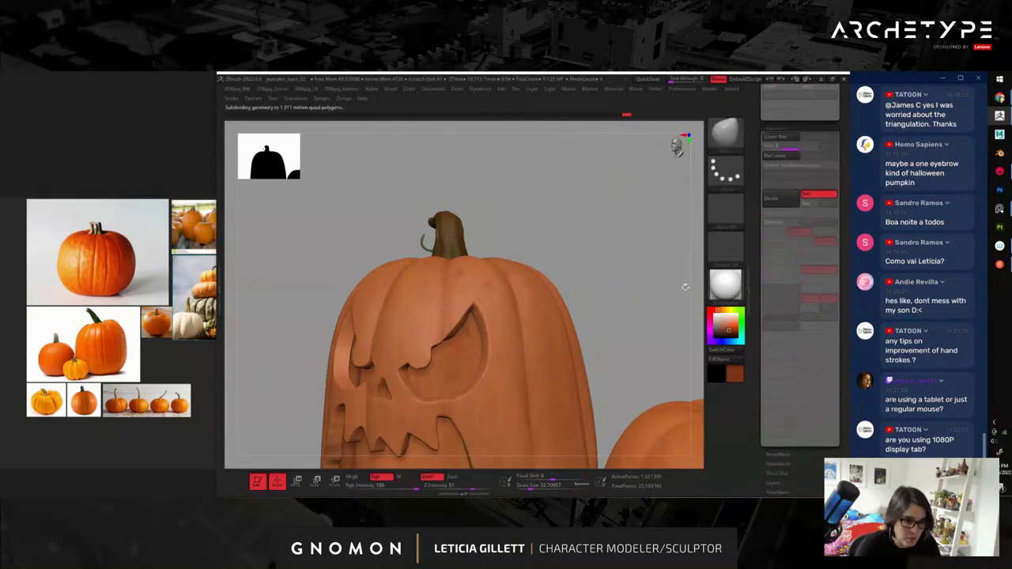
- Add surface noise to the carved shell with Noise Scale about 52, a slight negative Strength and ColorBlend 0
{"action": "left_click_drag", "start_coordinate": [761, 327], "coordinate": [763, 203]}
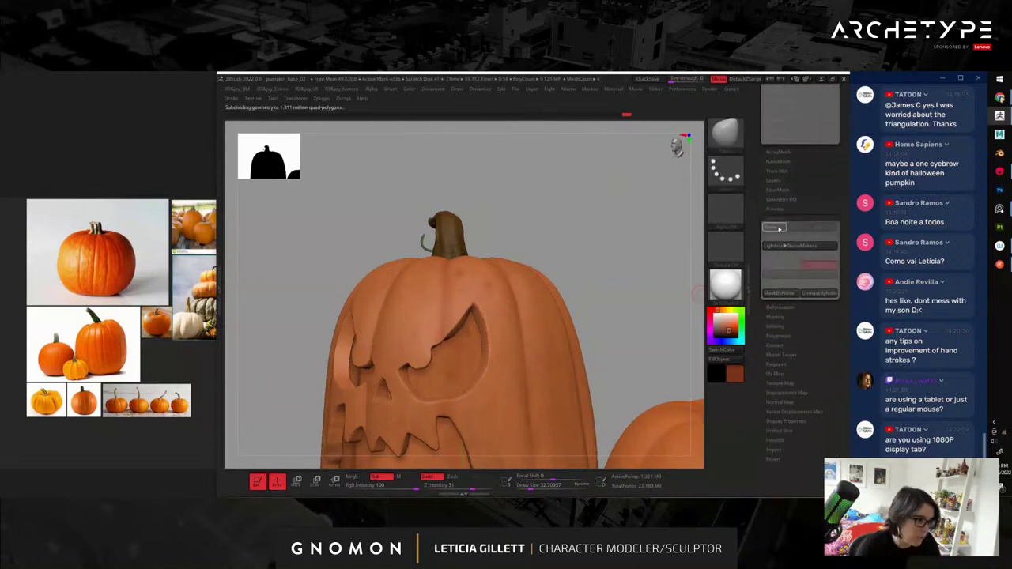
{"action": "left_click", "coordinate": [780, 229]}
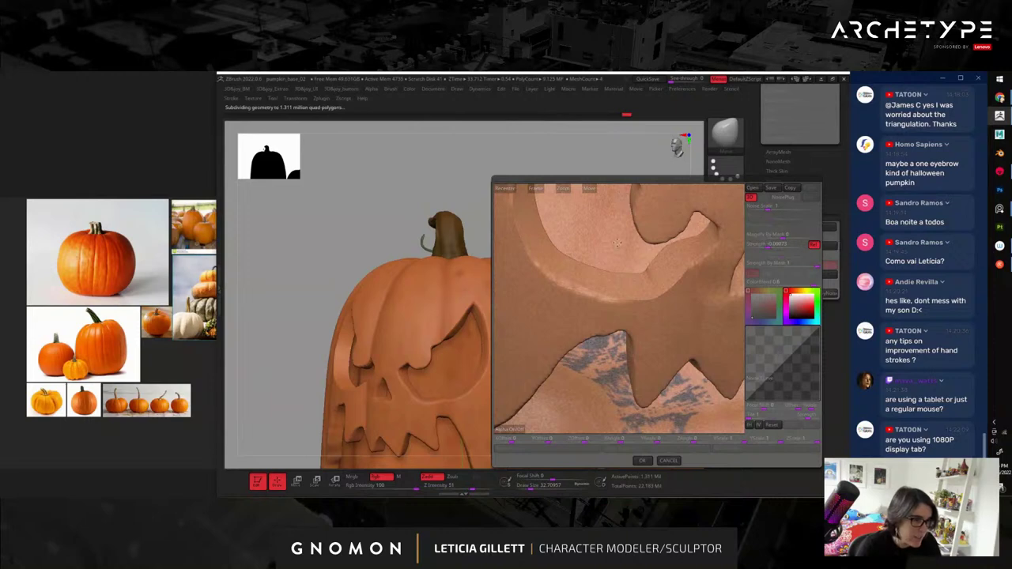
{"action": "left_click", "coordinate": [538, 188]}
{"action": "left_click_drag", "start_coordinate": [723, 218], "coordinate": [718, 278], "text": "alt"}
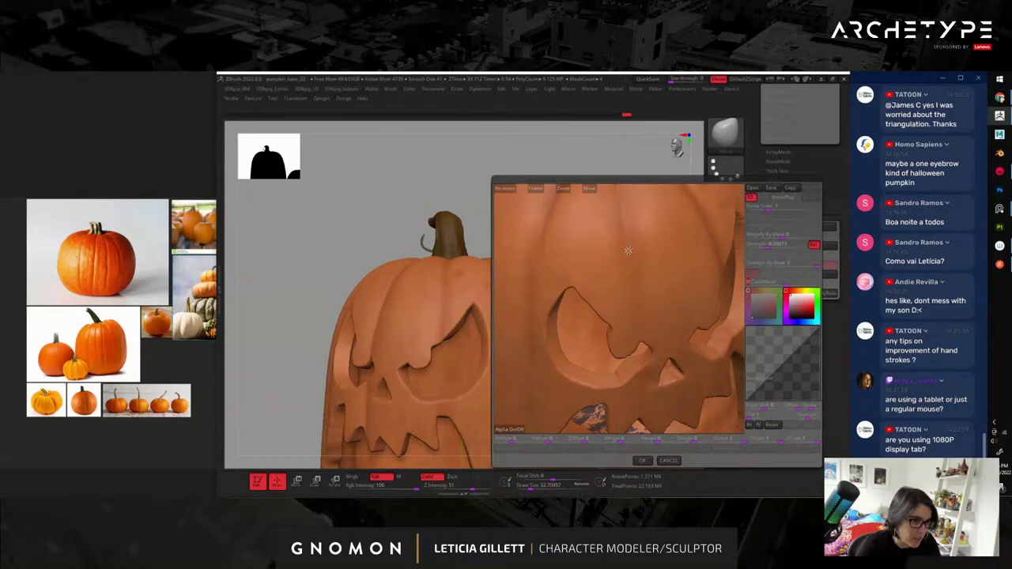
{"action": "left_click_drag", "start_coordinate": [781, 208], "coordinate": [789, 208]}
{"action": "left_click_drag", "start_coordinate": [767, 246], "coordinate": [771, 246]}
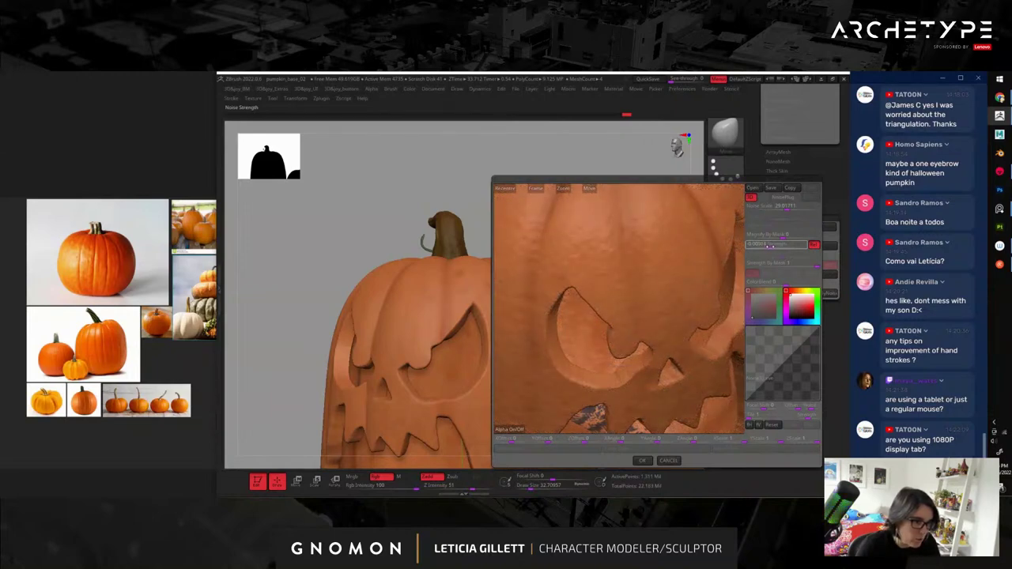
{"action": "left_click_drag", "start_coordinate": [770, 246], "coordinate": [768, 246]}
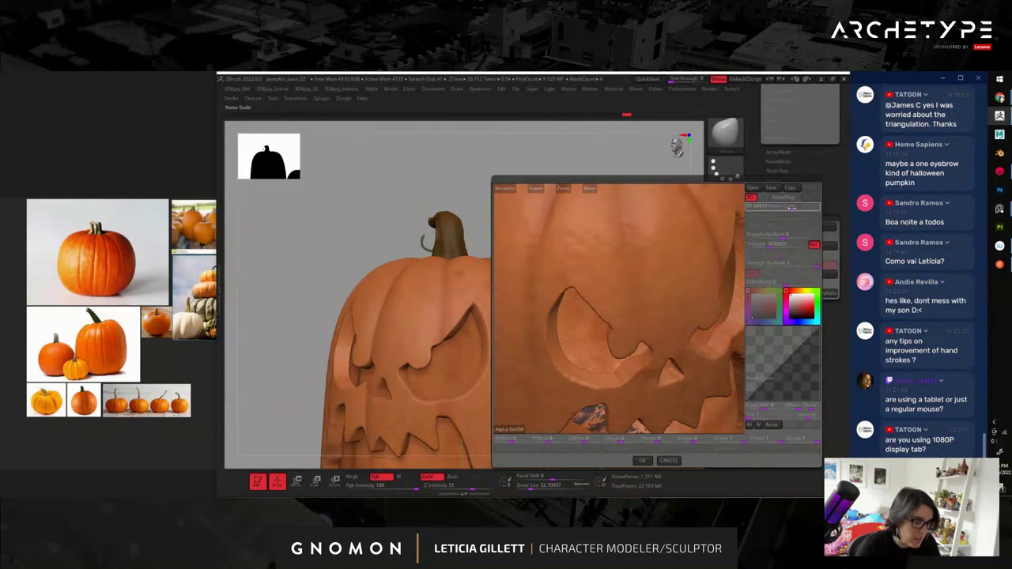
{"action": "left_click", "coordinate": [642, 461]}
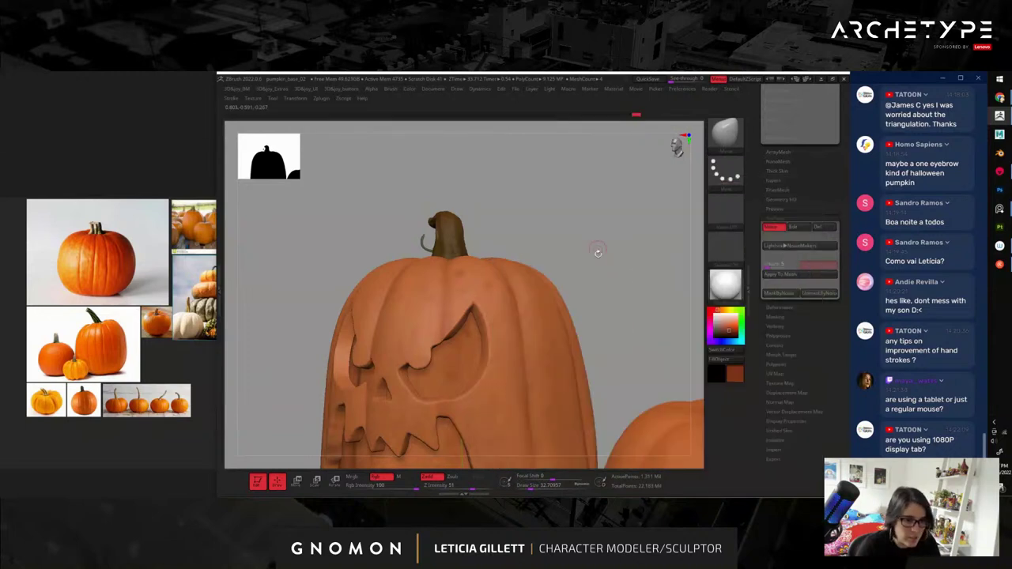
- Review the noise on the tall pumpkin from several angles and apply it to the mesh
{"action": "left_click_drag", "start_coordinate": [603, 262], "coordinate": [605, 348], "text": "alt"}
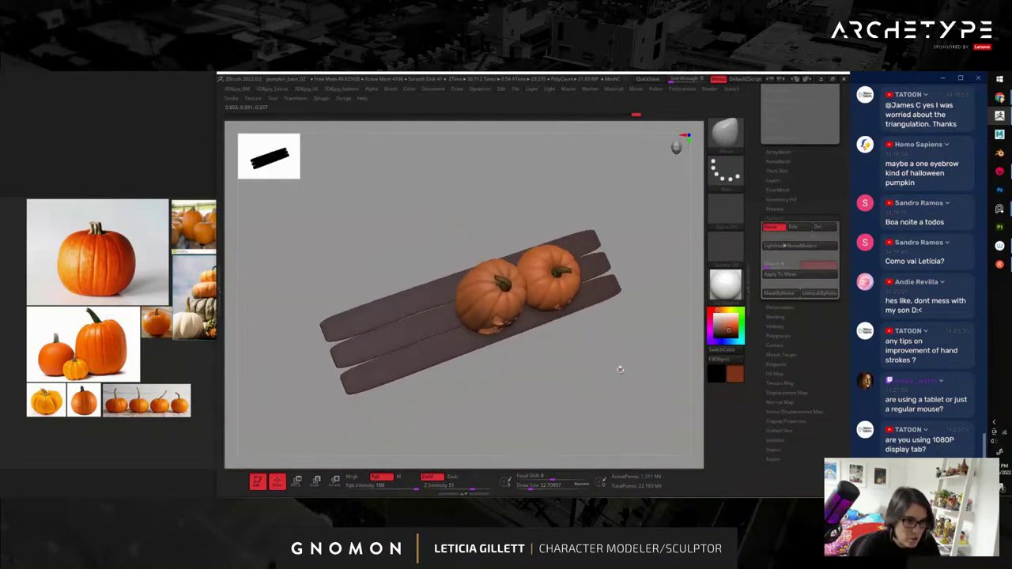
{"action": "left_click_drag", "start_coordinate": [579, 387], "coordinate": [617, 245]}
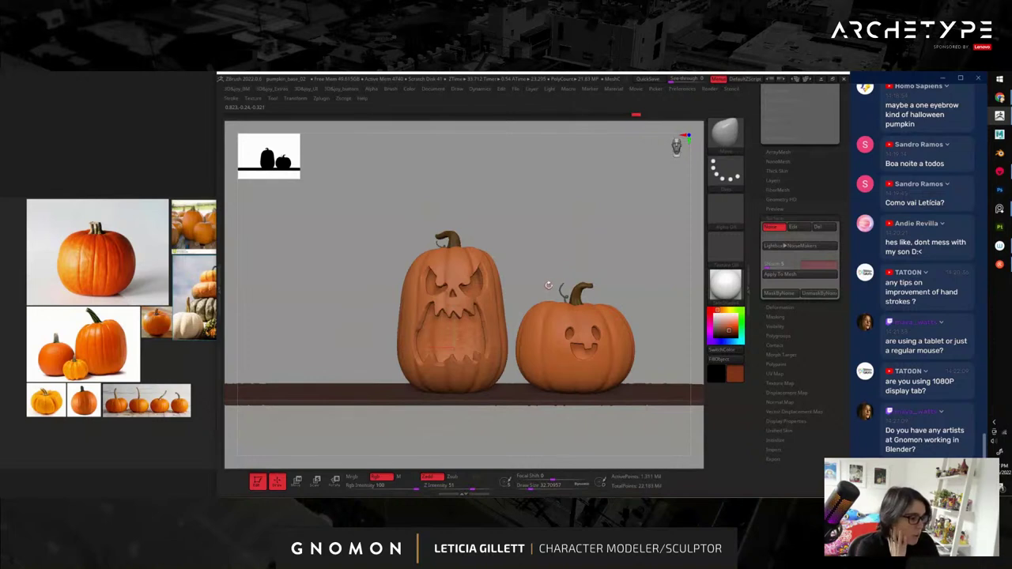
{"action": "left_click_drag", "start_coordinate": [575, 260], "coordinate": [563, 308]}
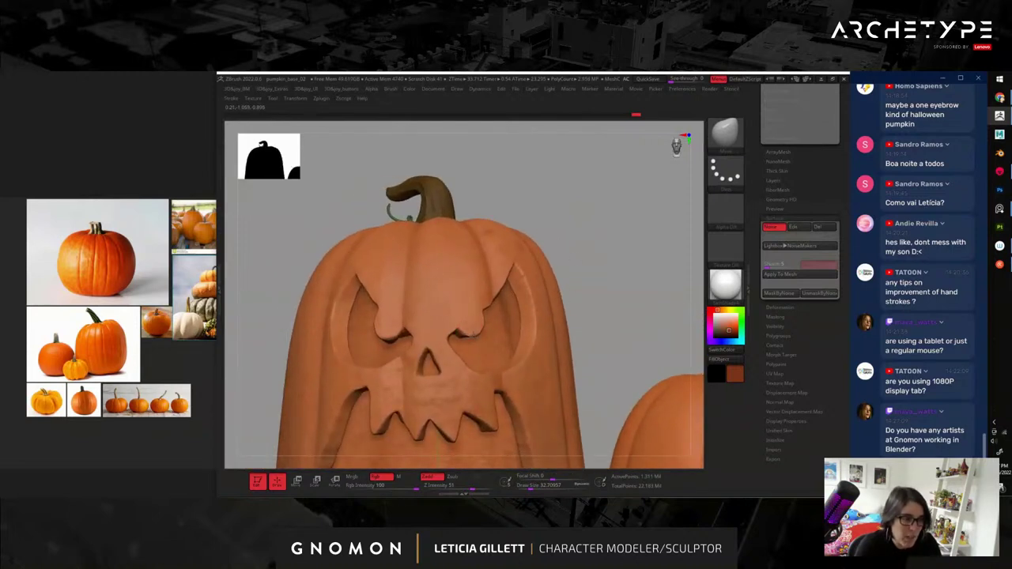
{"action": "left_click", "coordinate": [783, 276]}
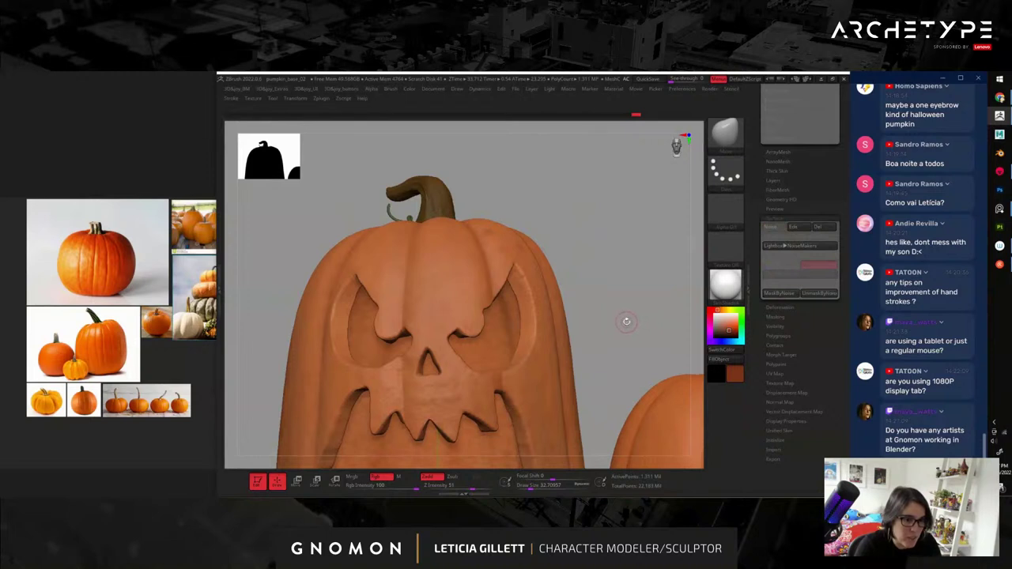
- Smooth the carved edges around the tall pumpkin's eyes after the noise has been applied
{"action": "left_click_drag", "start_coordinate": [626, 321], "coordinate": [461, 316]}
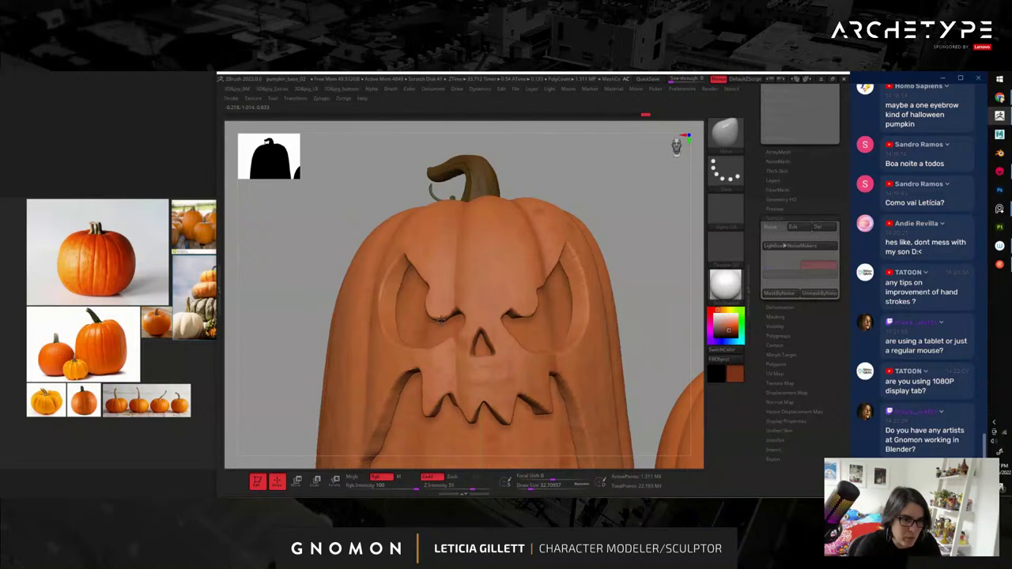
{"action": "left_click_drag", "start_coordinate": [658, 236], "coordinate": [653, 245]}
{"action": "left_click_drag", "start_coordinate": [390, 325], "coordinate": [405, 276], "text": "shift"}
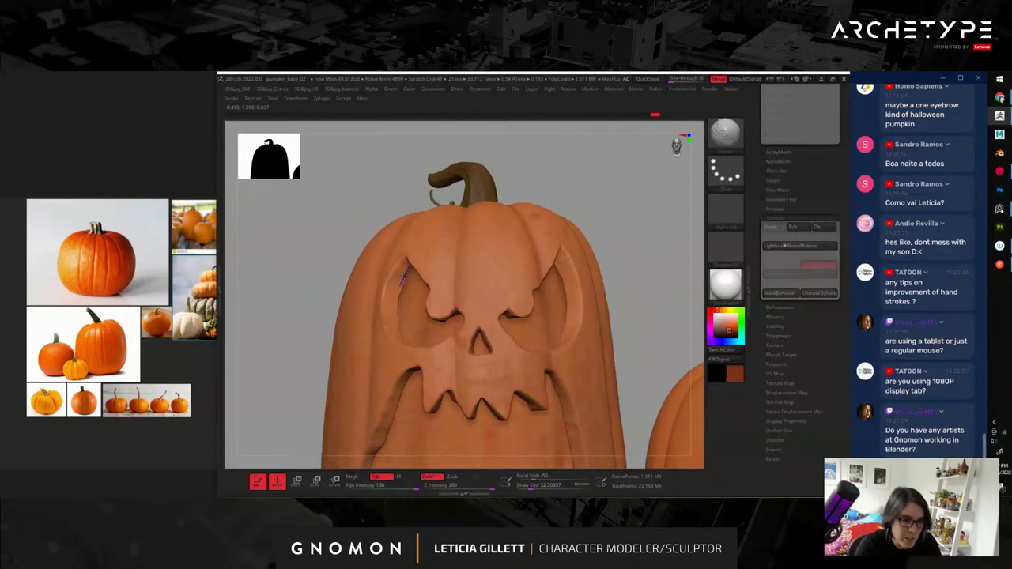
{"action": "left_click_drag", "start_coordinate": [289, 316], "coordinate": [291, 367]}
{"action": "left_click_drag", "start_coordinate": [414, 350], "coordinate": [430, 353], "text": "shift"}
{"action": "mouse_move", "coordinate": [649, 230]}
{"action": "left_mouse_down", "text": "shift"}
{"action": "mouse_move", "coordinate": [647, 240]}
{"action": "mouse_move", "coordinate": [508, 154]}
{"action": "left_mouse_up", "text": "shift"}
- Pull the tall pumpkin's stem upward into a curved hook, finishing with the Move brush at a size of about 120
{"action": "left_click_drag", "start_coordinate": [561, 269], "coordinate": [545, 249], "text": "alt"}
{"action": "mouse_move", "coordinate": [545, 247]}
{"action": "right_mouse_down", "text": "ctrl"}
{"action": "mouse_move", "coordinate": [575, 249]}
{"action": "mouse_move", "coordinate": [561, 261]}
{"action": "mouse_move", "coordinate": [502, 227]}
{"action": "mouse_move", "coordinate": [543, 263]}
{"action": "right_mouse_up", "text": "ctrl"}
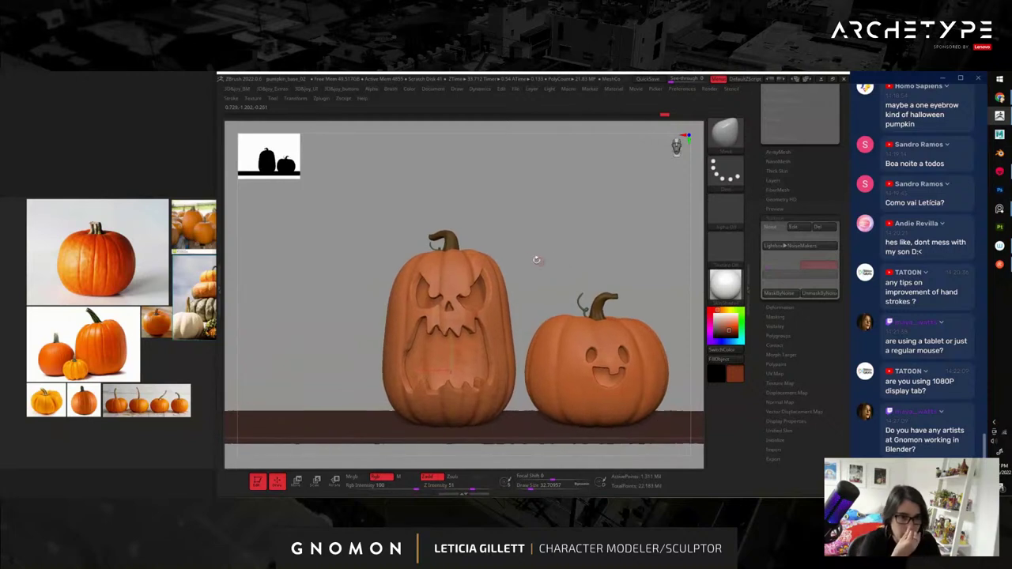
{"action": "left_click", "coordinate": [447, 239], "text": "alt"}
{"action": "key", "text": "s"}
{"action": "left_click_drag", "start_coordinate": [430, 237], "coordinate": [436, 239]}
{"action": "key", "text": "s"}
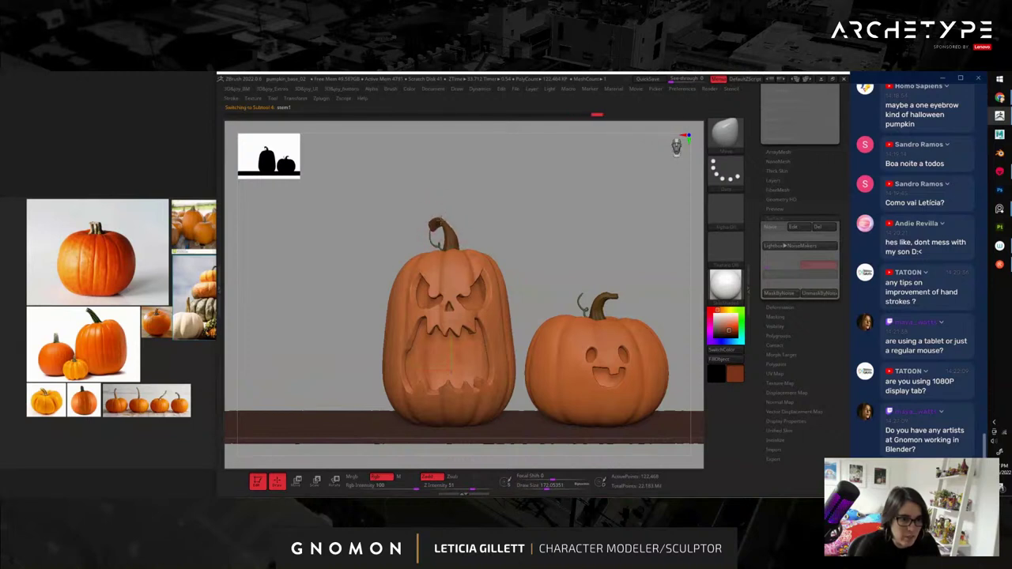
{"action": "left_click_drag", "start_coordinate": [531, 165], "coordinate": [506, 203], "text": "ctrl"}
{"action": "key", "text": "ctrl+z"}
{"action": "key", "text": "ctrl+z"}
{"action": "key", "text": "s"}
{"action": "left_click_drag", "start_coordinate": [436, 227], "coordinate": [431, 227]}
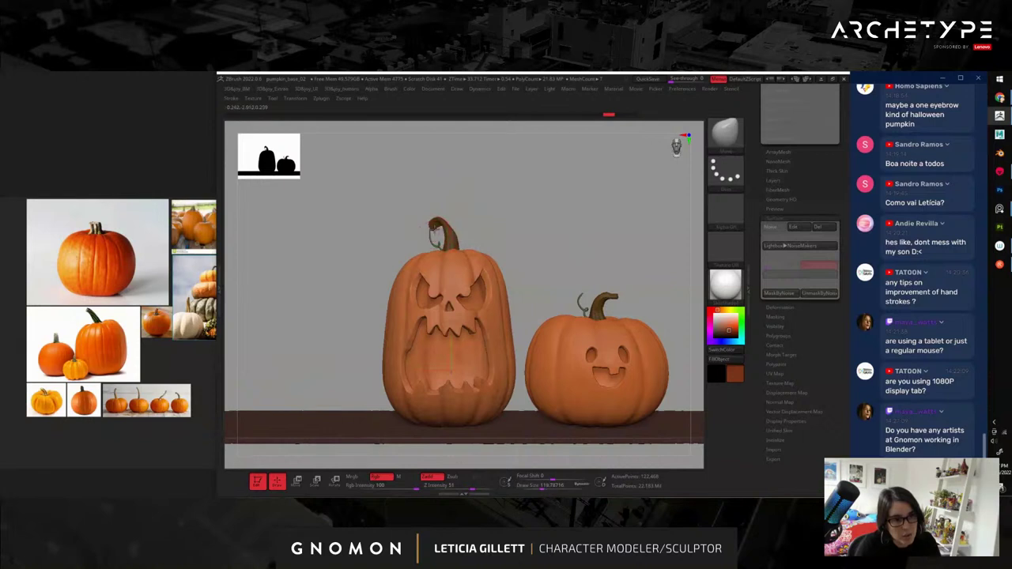
- Select the small pumpkin's stem and reshape it into a more curved tip
{"action": "left_click_drag", "start_coordinate": [592, 253], "coordinate": [542, 274], "text": "alt"}
{"action": "left_click", "coordinate": [562, 287], "text": "alt"}
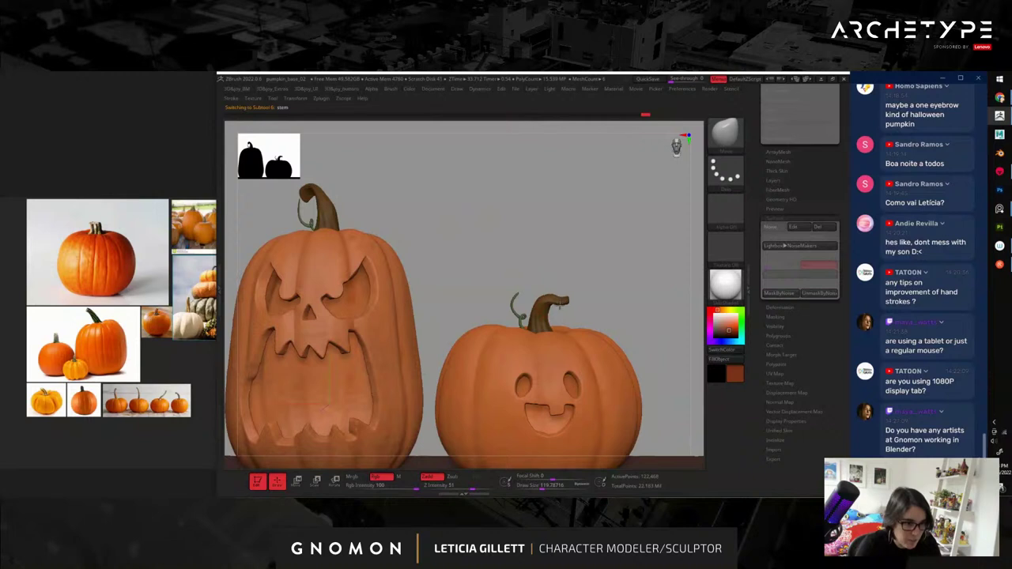
{"action": "left_click_drag", "start_coordinate": [660, 283], "coordinate": [583, 247]}
{"action": "key", "text": "f"}
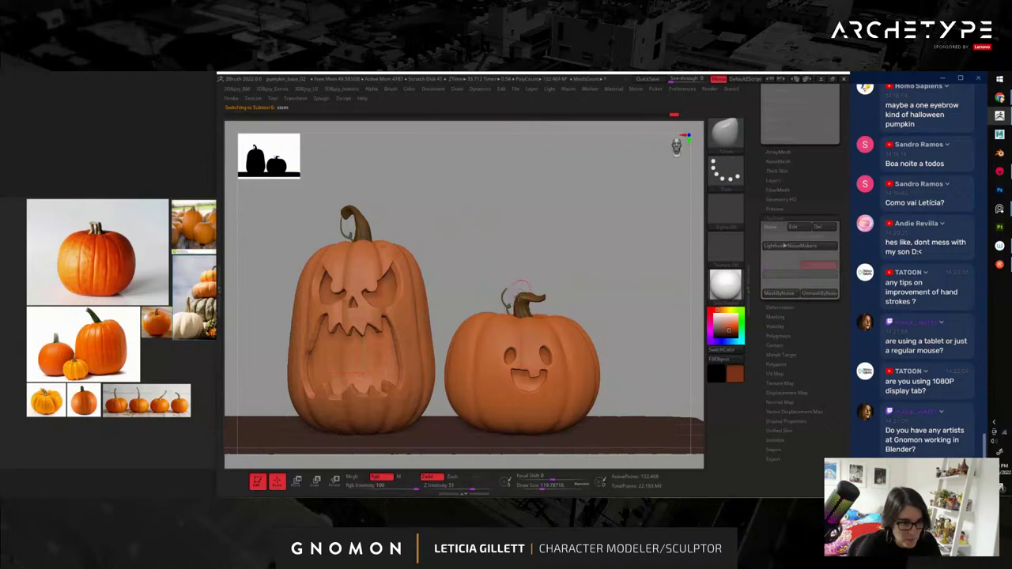
- Pull the tall pumpkin's tendril down away from the stem tip with the Move Topological brush
{"action": "left_click_drag", "start_coordinate": [633, 261], "coordinate": [550, 294]}
{"action": "key", "text": "space"}
{"action": "key", "text": "b"}
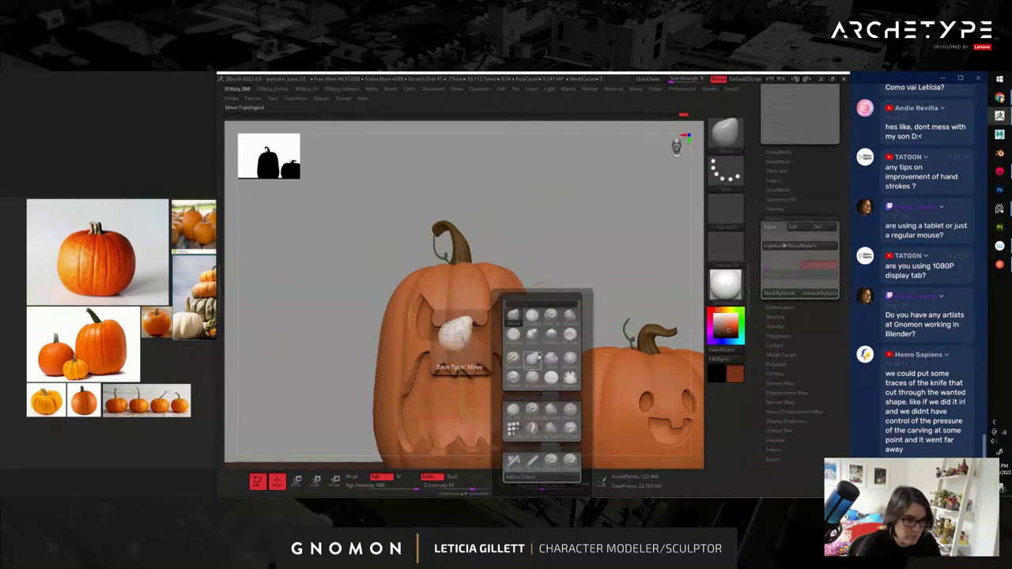
{"action": "left_click", "coordinate": [515, 424]}
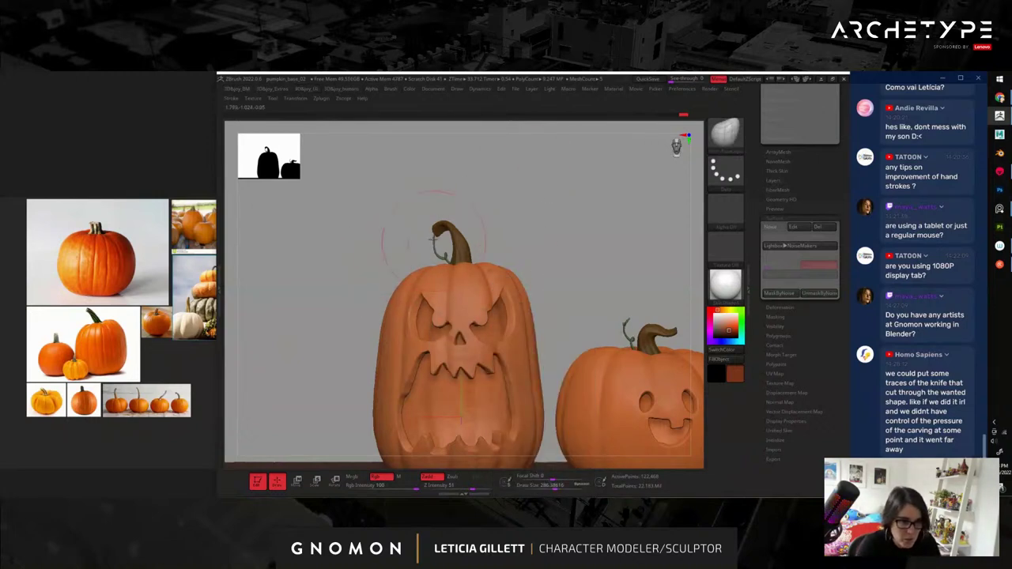
{"action": "left_click", "coordinate": [441, 232], "text": "alt"}
{"action": "mouse_move", "coordinate": [438, 234]}
{"action": "left_mouse_down"}
{"action": "mouse_move", "coordinate": [440, 250]}
{"action": "mouse_move", "coordinate": [429, 252]}
{"action": "mouse_move", "coordinate": [438, 247]}
{"action": "left_mouse_up"}
{"action": "key", "text": "s"}
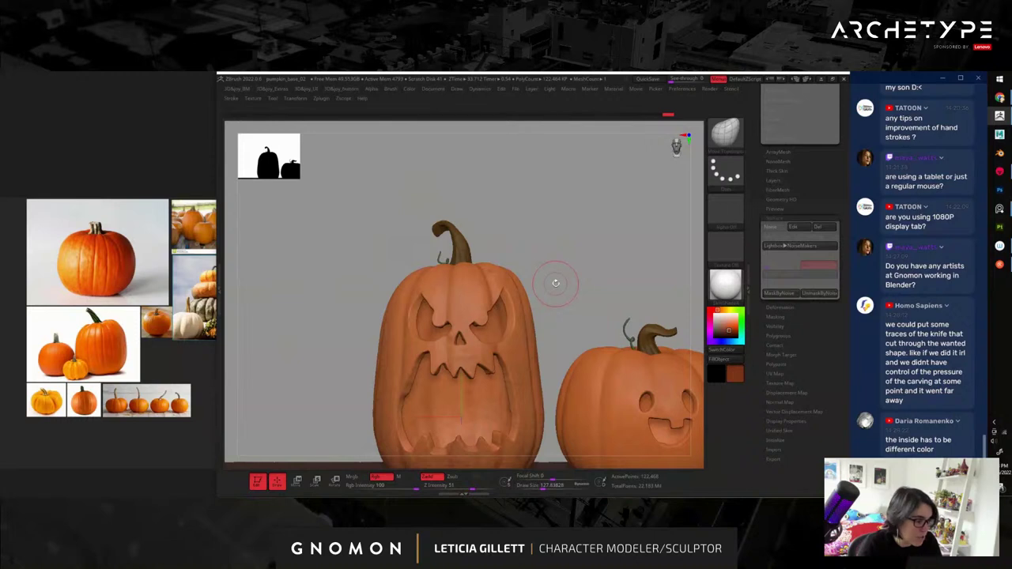
- Switch to Chrome and examine the reference images for "pumpkin carved light inside"
{"action": "left_click_drag", "start_coordinate": [560, 282], "coordinate": [543, 259], "text": "alt"}
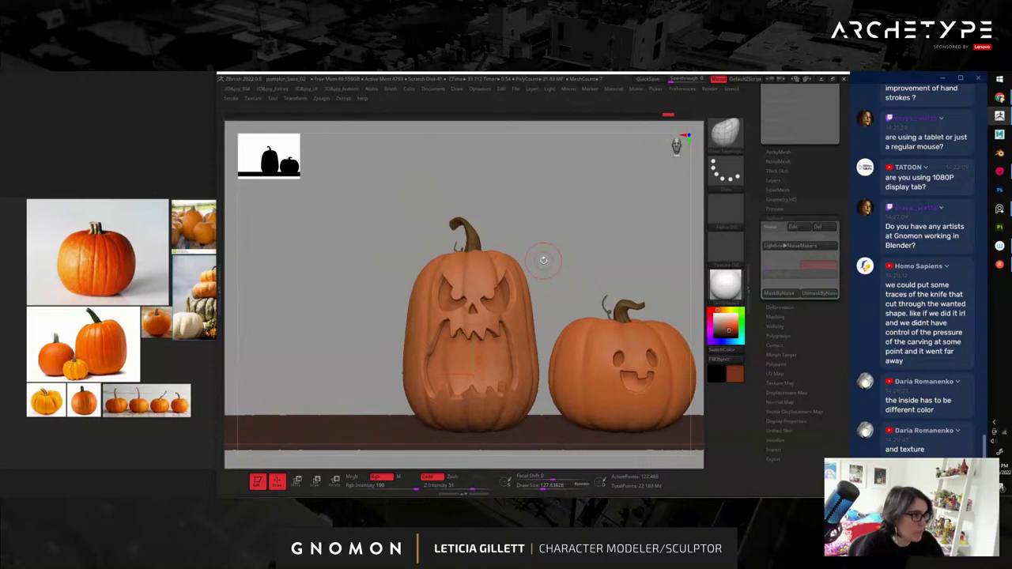
{"action": "mouse_move", "coordinate": [1000, 98]}
{"action": "left_click", "coordinate": [942, 181]}
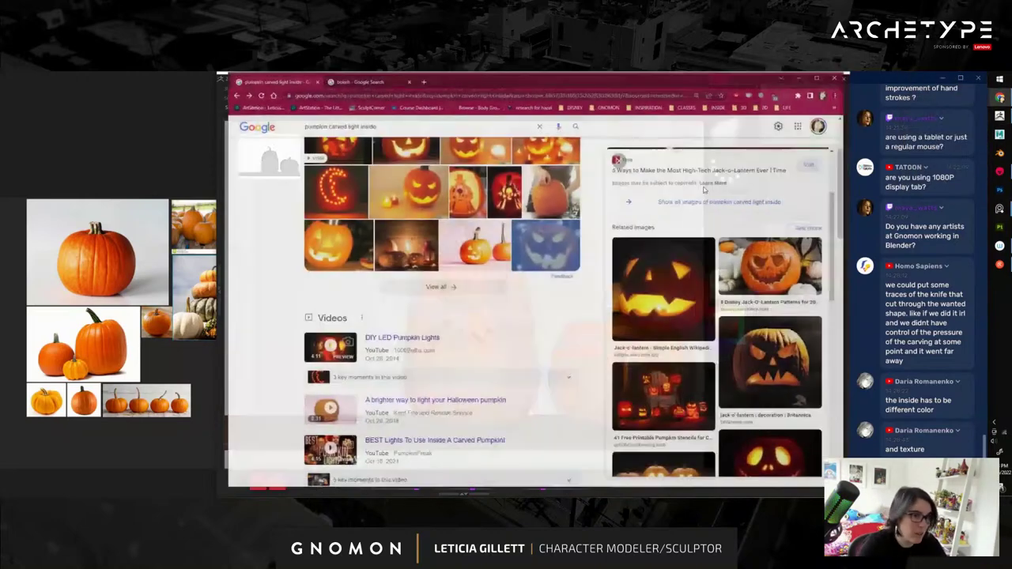
{"action": "scroll", "coordinate": [465, 306], "scroll_direction": "up", "scroll_amount": 2}
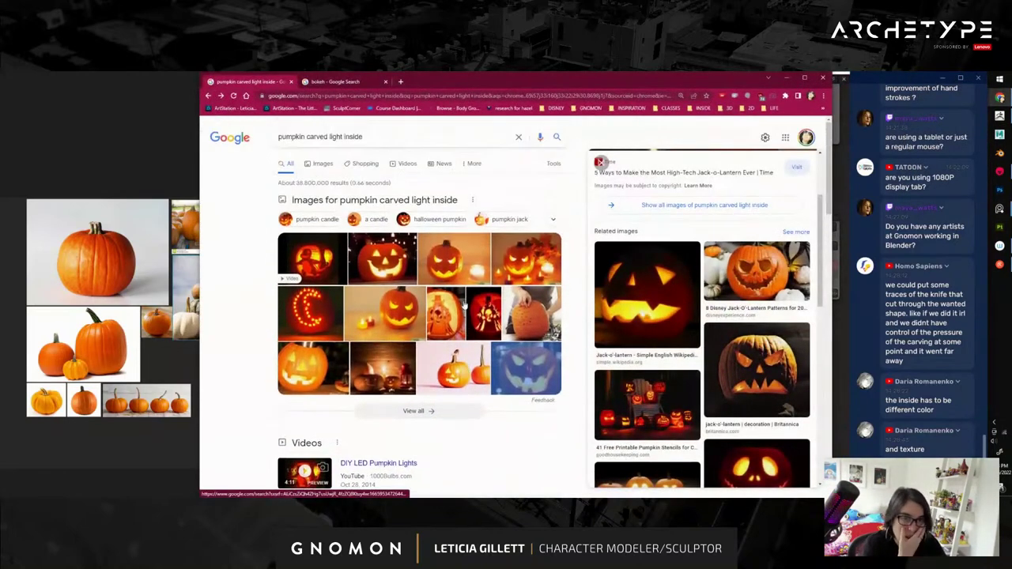
- Browse the search results for carved pumpkins lit from inside and view the article on putting candles in a pumpkin
{"action": "scroll", "coordinate": [457, 348], "scroll_direction": "down", "scroll_amount": 15}
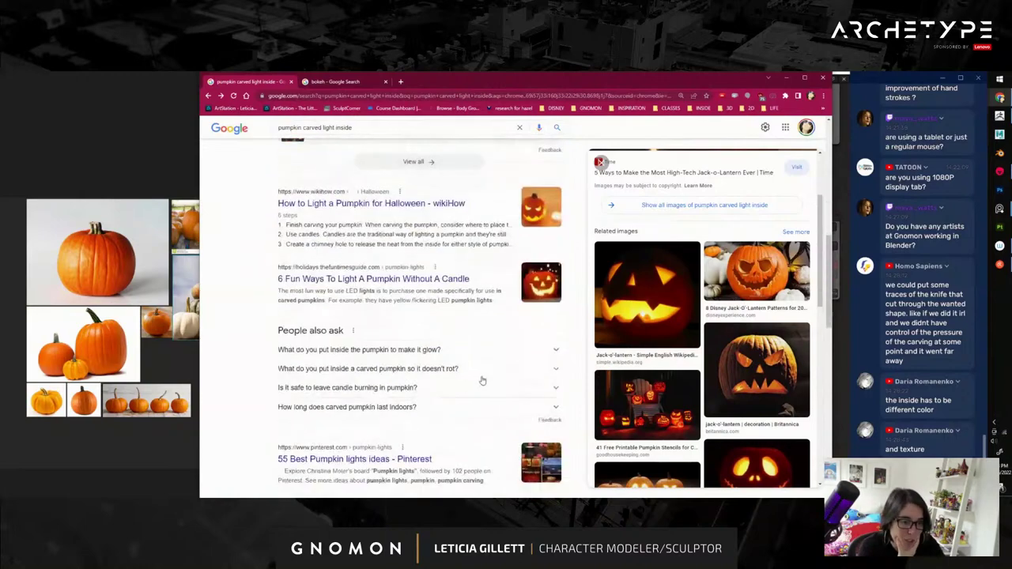
{"action": "scroll", "coordinate": [481, 384], "scroll_direction": "down", "scroll_amount": 1}
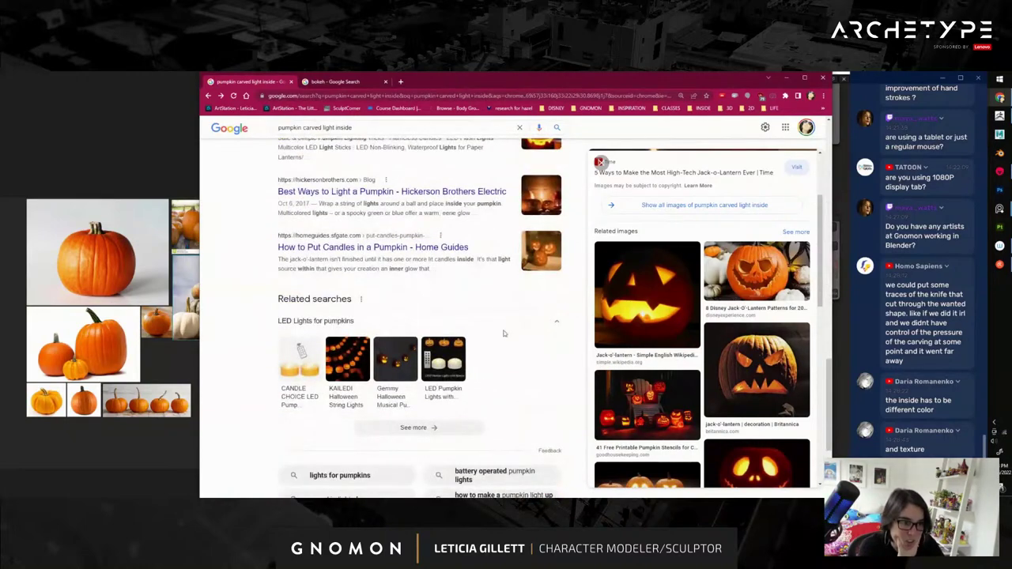
{"action": "left_click", "coordinate": [529, 262]}
{"action": "scroll", "coordinate": [483, 347], "scroll_direction": "down", "scroll_amount": 10}
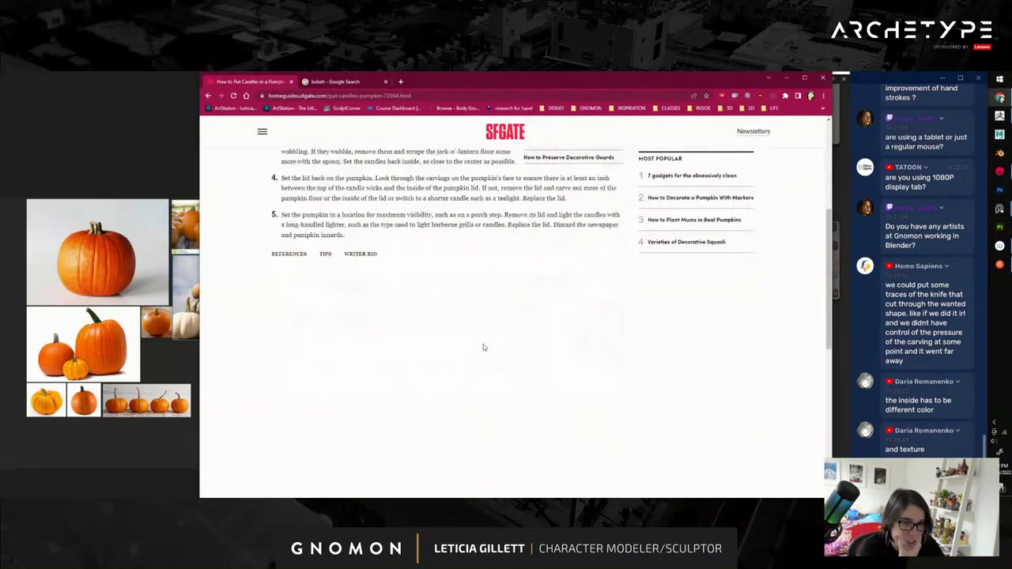
{"action": "scroll", "coordinate": [248, 166], "scroll_direction": "up", "scroll_amount": 1}
{"action": "left_click", "coordinate": [209, 95]}
{"action": "scroll", "coordinate": [316, 123], "scroll_direction": "up", "scroll_amount": 6}
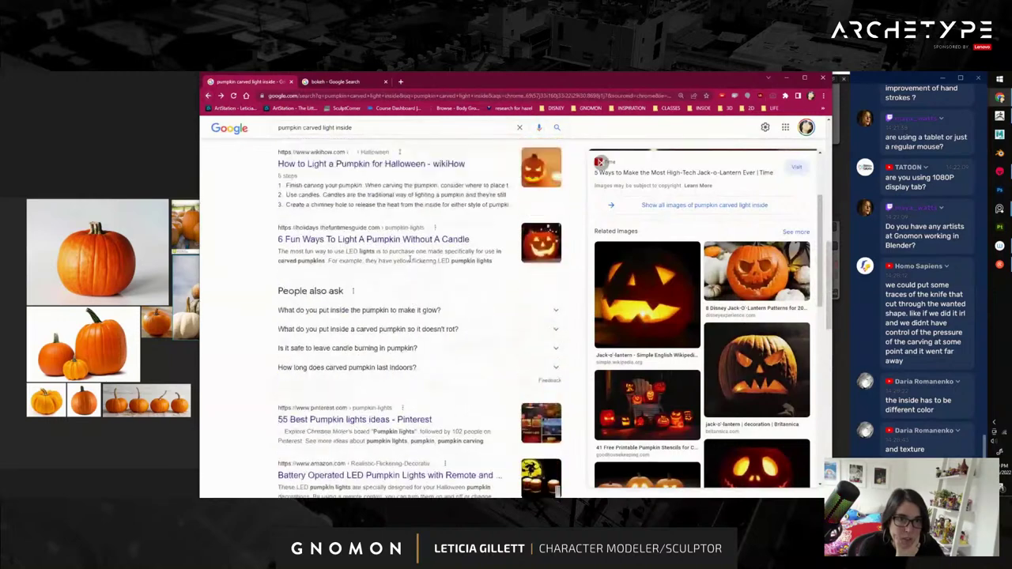
- Search for "pumpkin carved" and preview two image results to study the cut edges of the face
{"action": "left_click_drag", "start_coordinate": [323, 127], "coordinate": [353, 128]}
{"action": "key", "text": "BackSpace"}
{"action": "key", "text": "Return"}
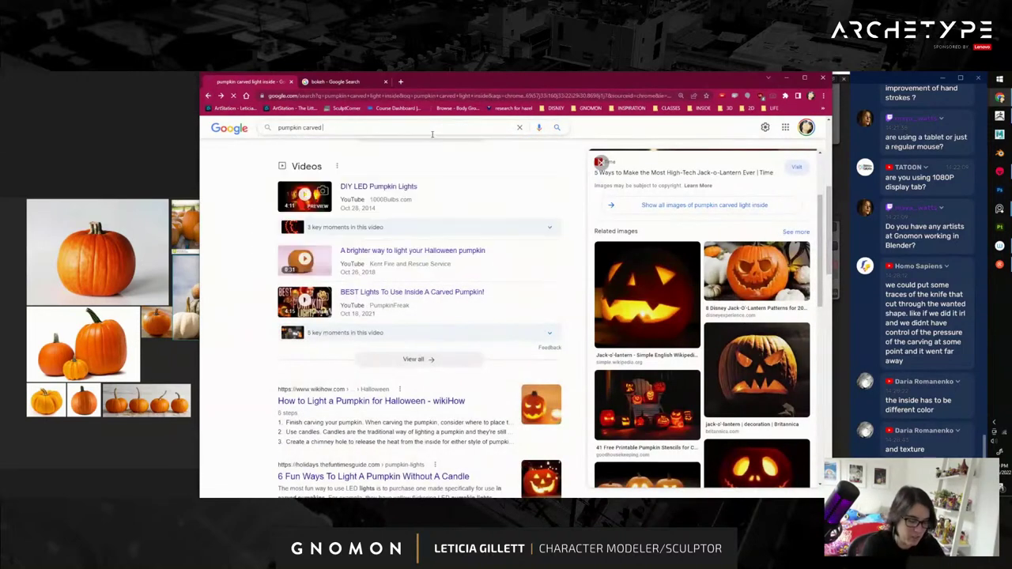
{"action": "left_click", "coordinate": [369, 261]}
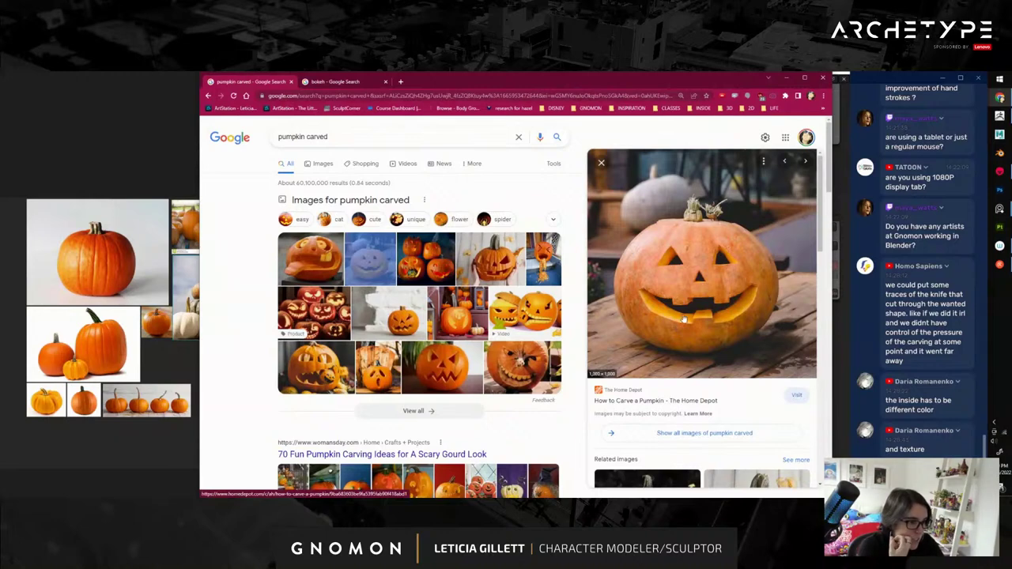
{"action": "left_click", "coordinate": [466, 368]}
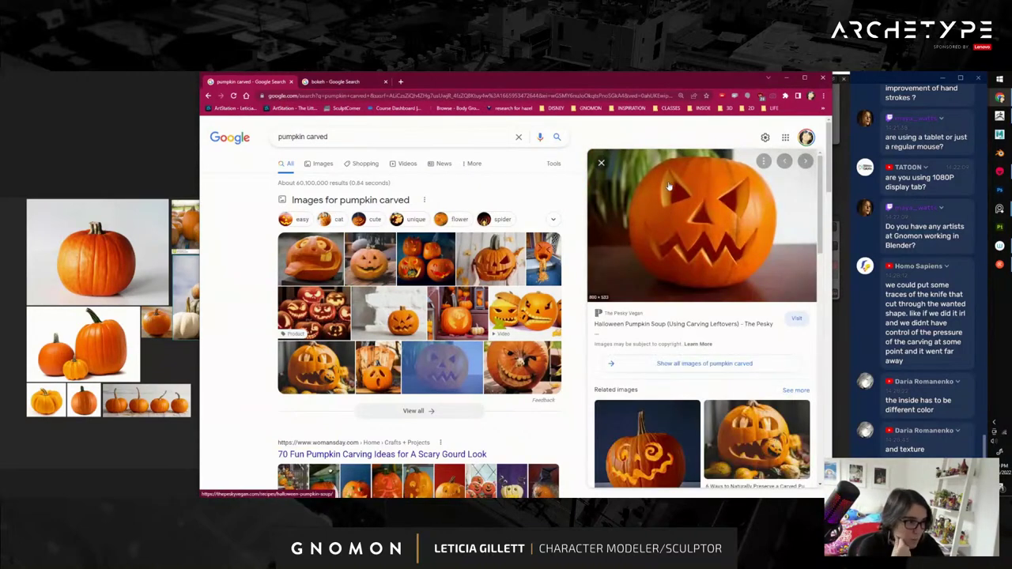
- Switch to ZBrush, select the small pumpkin and isolate the inner cut walls of its carved face
{"action": "left_click", "coordinate": [787, 78]}
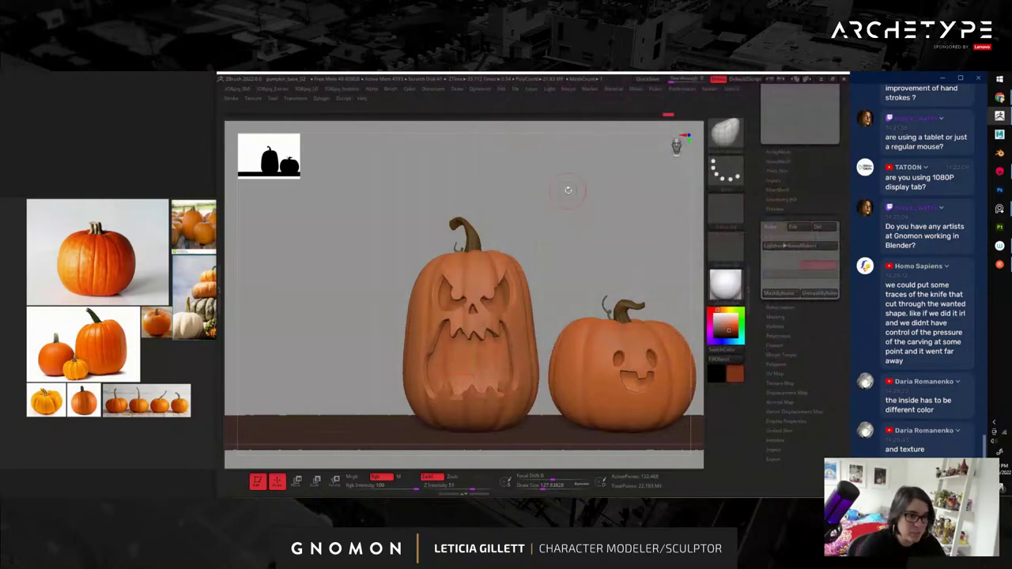
{"action": "left_click_drag", "start_coordinate": [586, 262], "coordinate": [490, 178], "text": "alt"}
{"action": "left_click", "coordinate": [534, 285], "text": "alt"}
{"action": "mouse_move", "coordinate": [597, 232]}
{"action": "left_mouse_down"}
{"action": "mouse_move", "coordinate": [619, 239]}
{"action": "mouse_move", "coordinate": [610, 250]}
{"action": "mouse_move", "coordinate": [628, 257]}
{"action": "mouse_move", "coordinate": [651, 226]}
{"action": "mouse_move", "coordinate": [583, 214]}
{"action": "mouse_move", "coordinate": [587, 224]}
{"action": "left_mouse_up"}
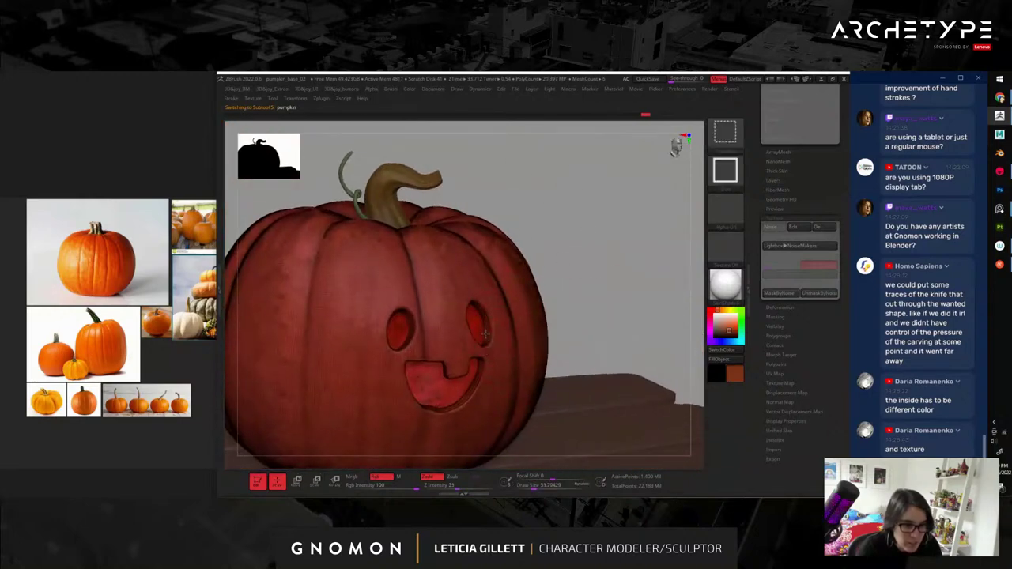
{"action": "left_click_drag", "start_coordinate": [575, 264], "coordinate": [571, 257]}
{"action": "left_click_drag", "start_coordinate": [564, 224], "coordinate": [597, 268], "text": "ctrl+shift"}
{"action": "key", "text": "space"}
{"action": "left_click", "coordinate": [567, 454]}
- Fill the small pumpkin's isolated cut walls with a light yellow-orange and show the whole pumpkin again
{"action": "key", "text": "c"}
{"action": "left_click", "coordinate": [722, 309]}
{"action": "left_click", "coordinate": [729, 324]}
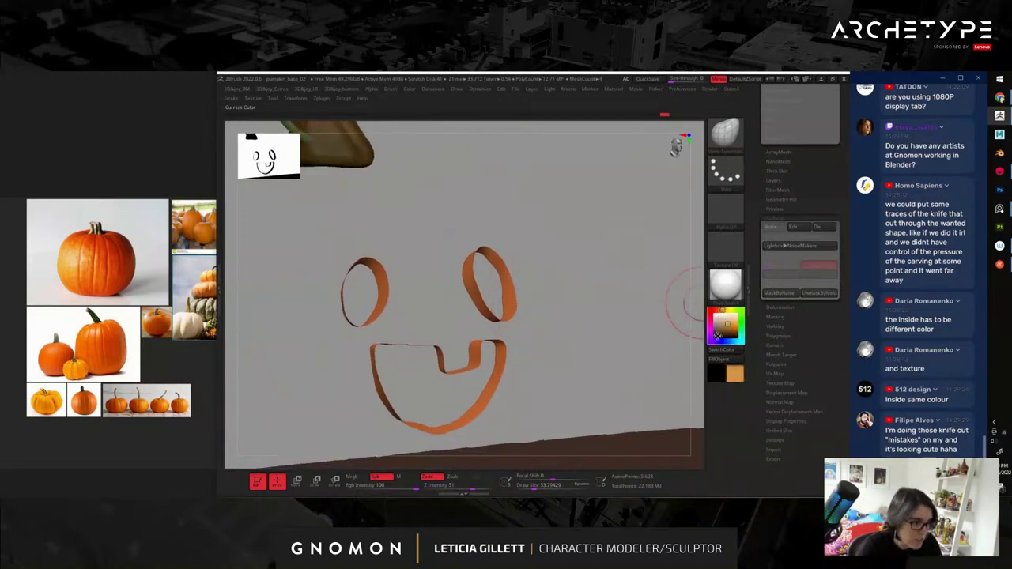
{"action": "left_click", "coordinate": [720, 360]}
{"action": "left_click_drag", "start_coordinate": [629, 351], "coordinate": [611, 327], "text": "alt"}
{"action": "left_click", "coordinate": [617, 303], "text": "ctrl+shift"}
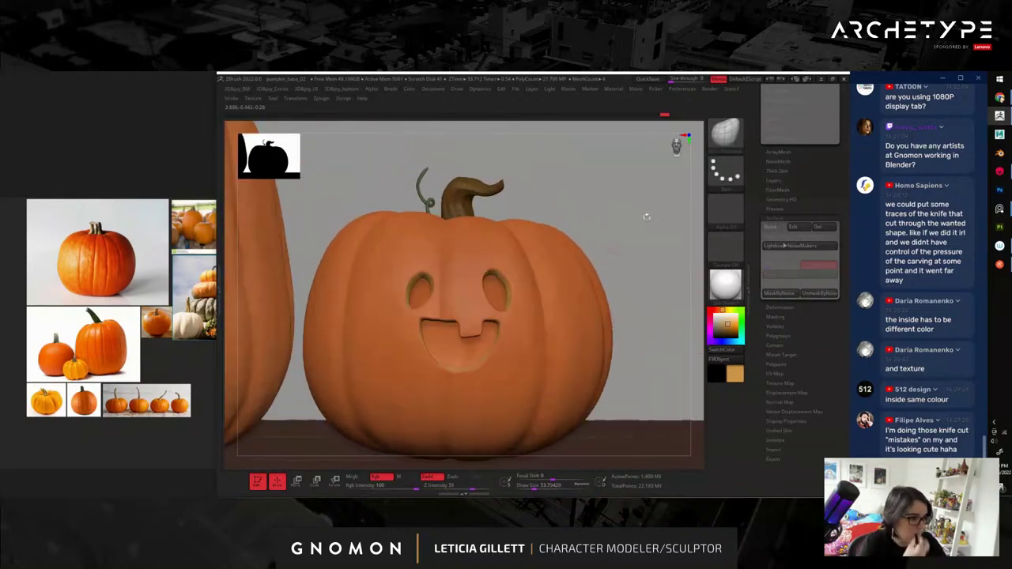
- Switch to the browser's carved pumpkin results, preview the first image for its cut color, and return to ZBrush
{"action": "mouse_move", "coordinate": [1000, 96]}
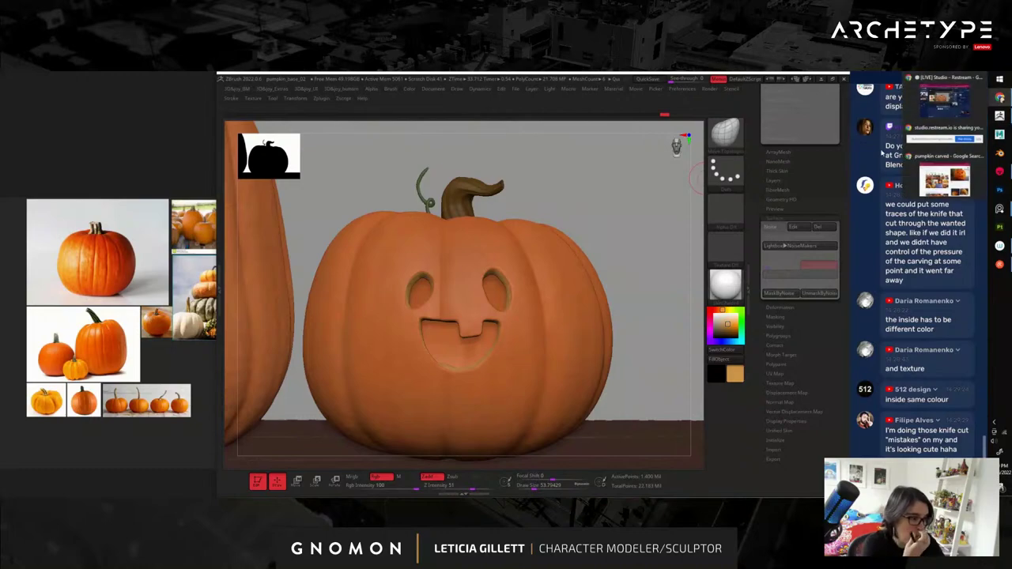
{"action": "mouse_move", "coordinate": [970, 115]}
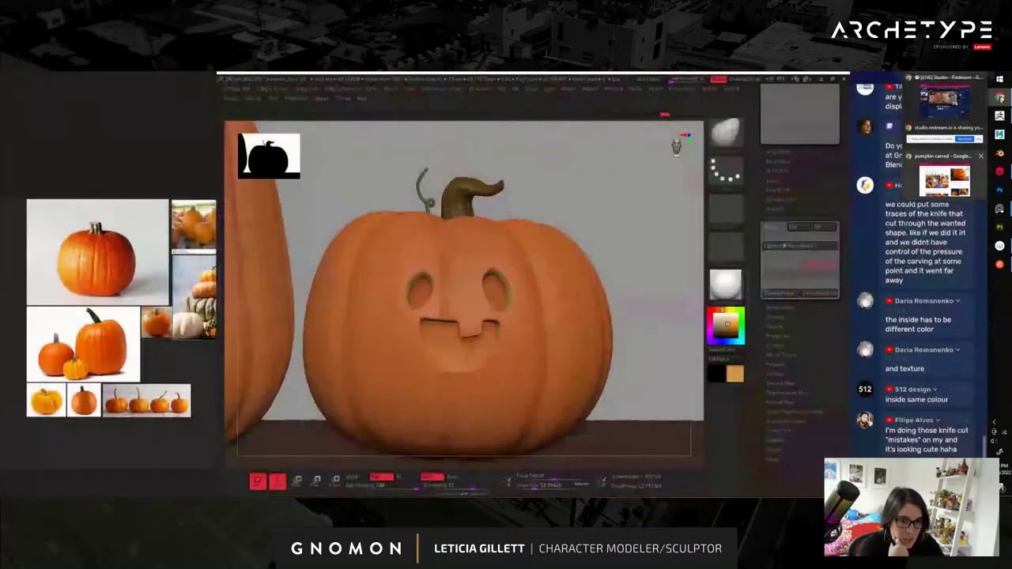
{"action": "left_click", "coordinate": [945, 178]}
{"action": "left_click", "coordinate": [312, 261]}
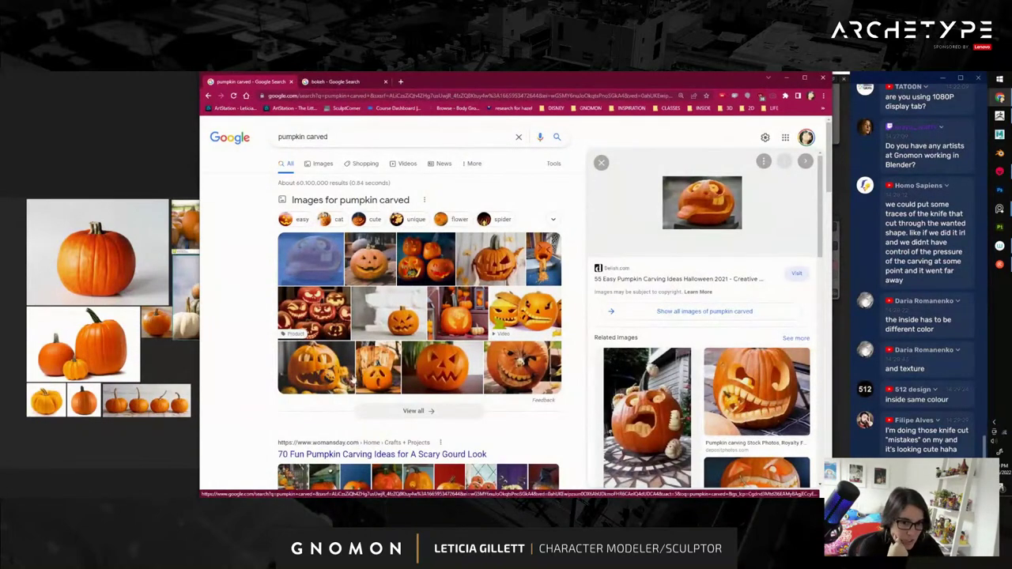
{"action": "left_click", "coordinate": [787, 78]}
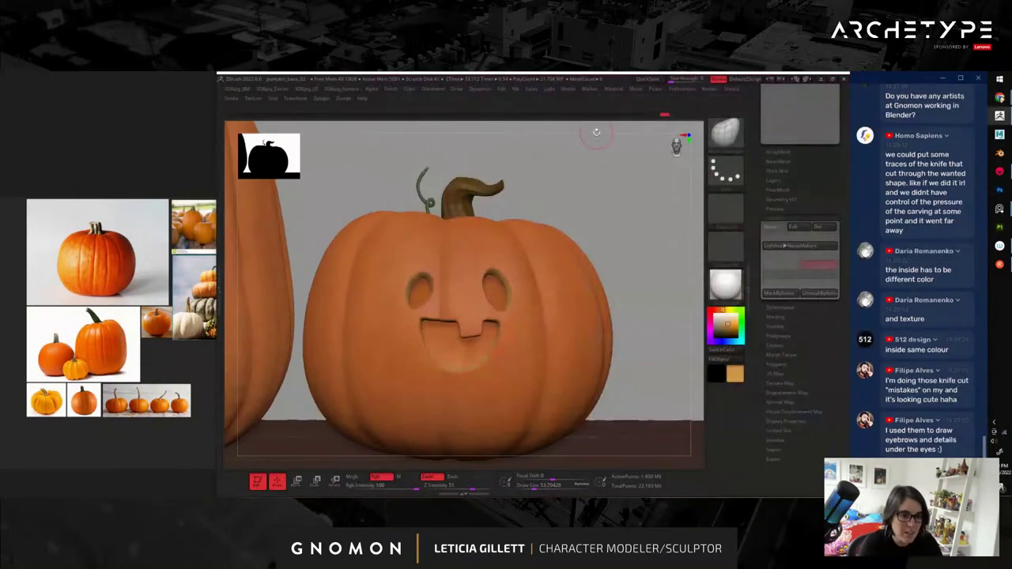
- Isolate the tall pumpkin's carved cut walls, fill them with a golden brown-orange and unhide the rest
{"action": "left_click_drag", "start_coordinate": [618, 192], "coordinate": [512, 192], "text": "alt"}
{"action": "left_click", "coordinate": [416, 209], "text": "ctrl+shift"}
{"action": "left_click", "coordinate": [726, 328]}
{"action": "left_click", "coordinate": [720, 360]}
{"action": "left_click", "coordinate": [511, 199], "text": "ctrl+shift"}
{"action": "left_click_drag", "start_coordinate": [511, 198], "coordinate": [565, 251]}
{"action": "key", "text": "f"}
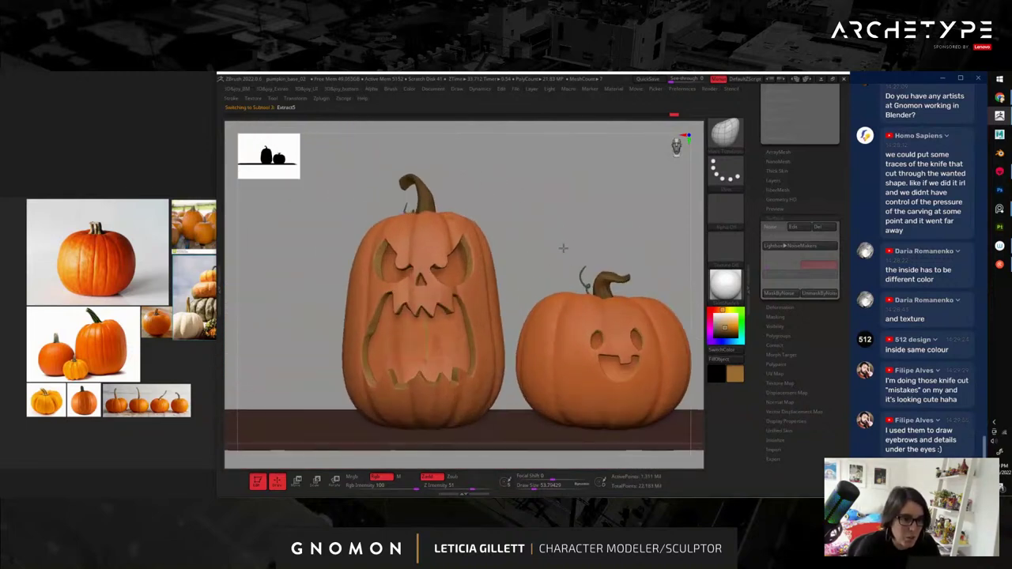
- Isolate the tall pumpkin's cut walls again, refill them with a more saturated orange and unhide the rest
{"action": "key", "text": "ctrl+z"}
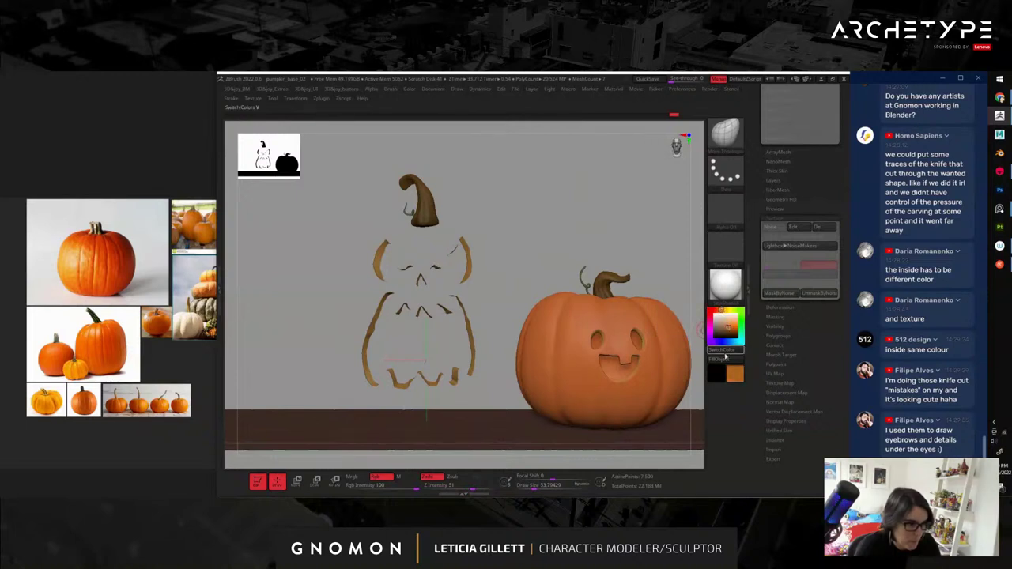
{"action": "left_click", "coordinate": [560, 230], "text": "ctrl+shift"}
{"action": "left_click_drag", "start_coordinate": [568, 234], "coordinate": [554, 217], "text": "alt"}
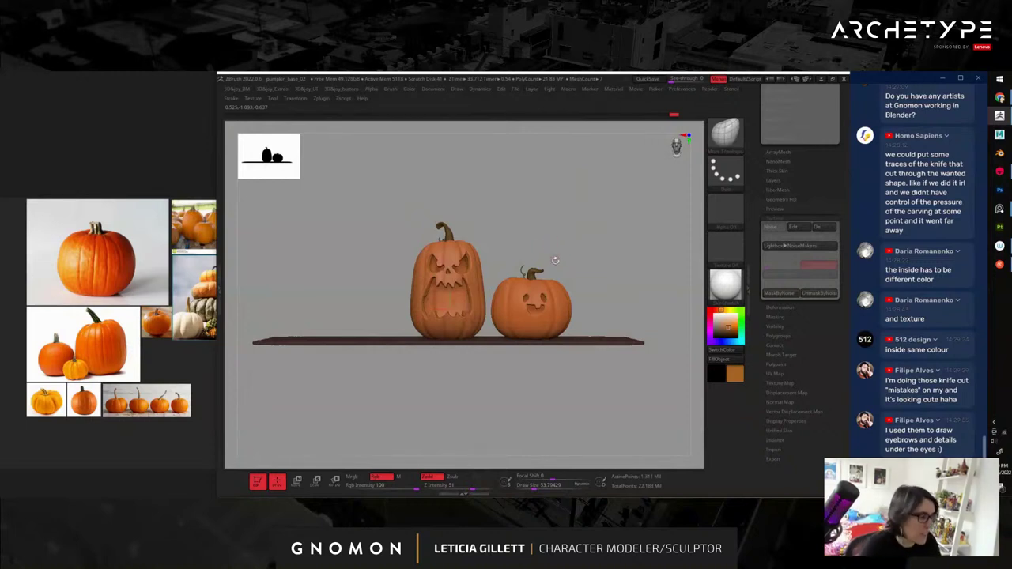
- Isolate the small pumpkin's cut walls, refill them with a more saturated orange and show the whole pumpkin
{"action": "left_click_drag", "start_coordinate": [515, 223], "coordinate": [555, 252], "text": "alt"}
{"action": "left_click_drag", "start_coordinate": [624, 269], "coordinate": [590, 272]}
{"action": "left_click", "coordinate": [507, 273], "text": "alt"}
{"action": "left_click", "coordinate": [508, 324], "text": "ctrl+shift"}
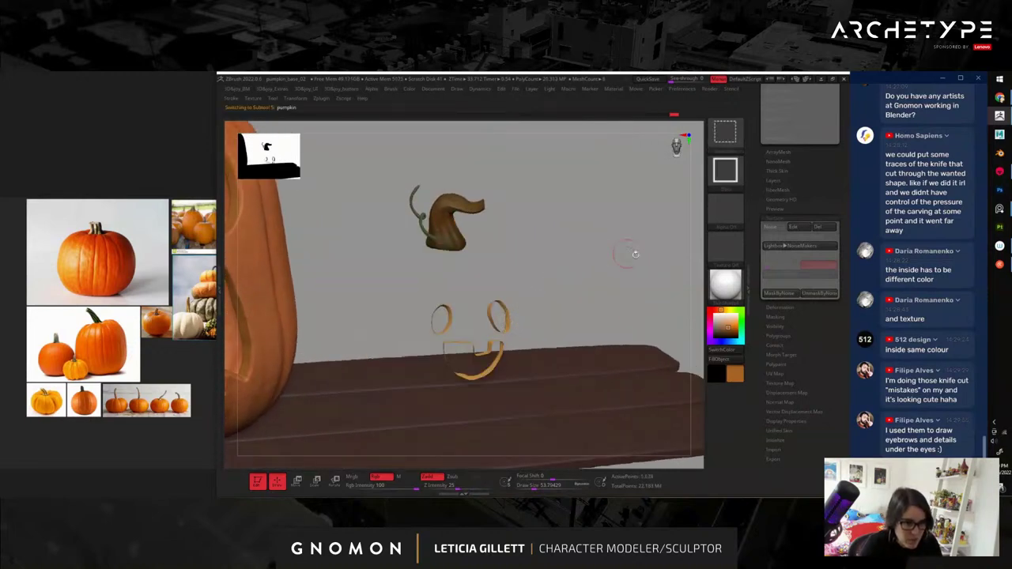
{"action": "mouse_move", "coordinate": [613, 255]}
{"action": "left_mouse_down", "text": "ctrl+shift"}
{"action": "mouse_move", "coordinate": [593, 221]}
{"action": "mouse_move", "coordinate": [614, 267]}
{"action": "left_mouse_up", "text": "ctrl+shift"}
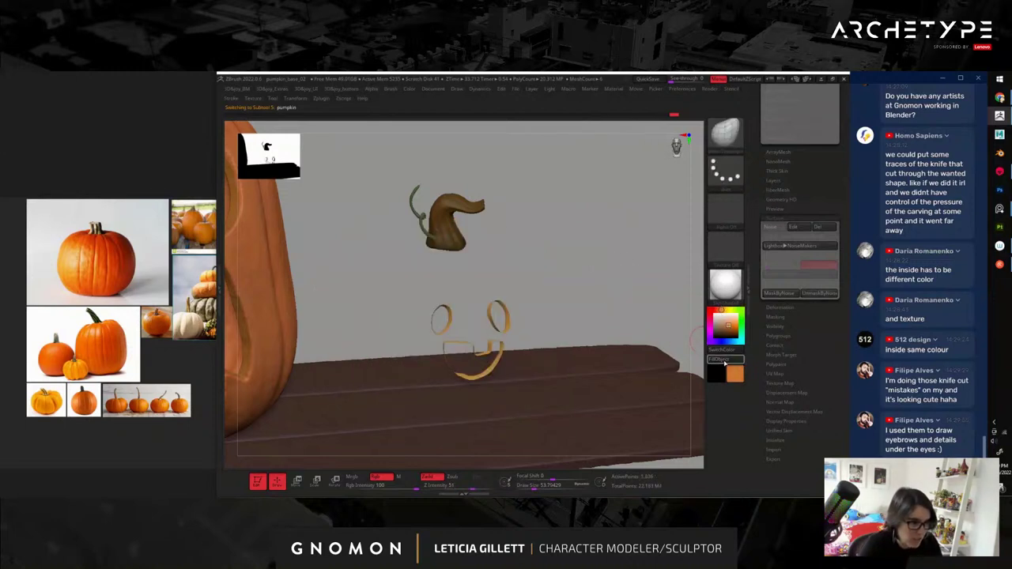
{"action": "left_click", "coordinate": [615, 289], "text": "ctrl+shift"}
{"action": "left_click_drag", "start_coordinate": [612, 277], "coordinate": [575, 284], "text": "alt"}
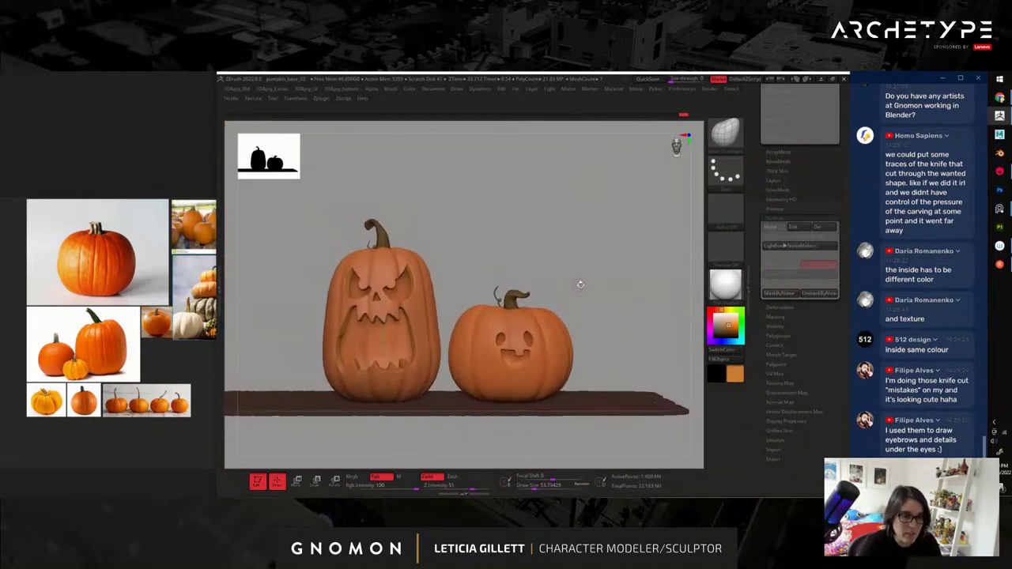
- Rename the tall pumpkin's subtool as big_guy and its stem subtool as big_guy_hair
{"action": "left_click_drag", "start_coordinate": [494, 234], "coordinate": [526, 245], "text": "alt"}
{"action": "left_click", "coordinate": [751, 154]}
{"action": "left_click_drag", "start_coordinate": [756, 155], "coordinate": [760, 379]}
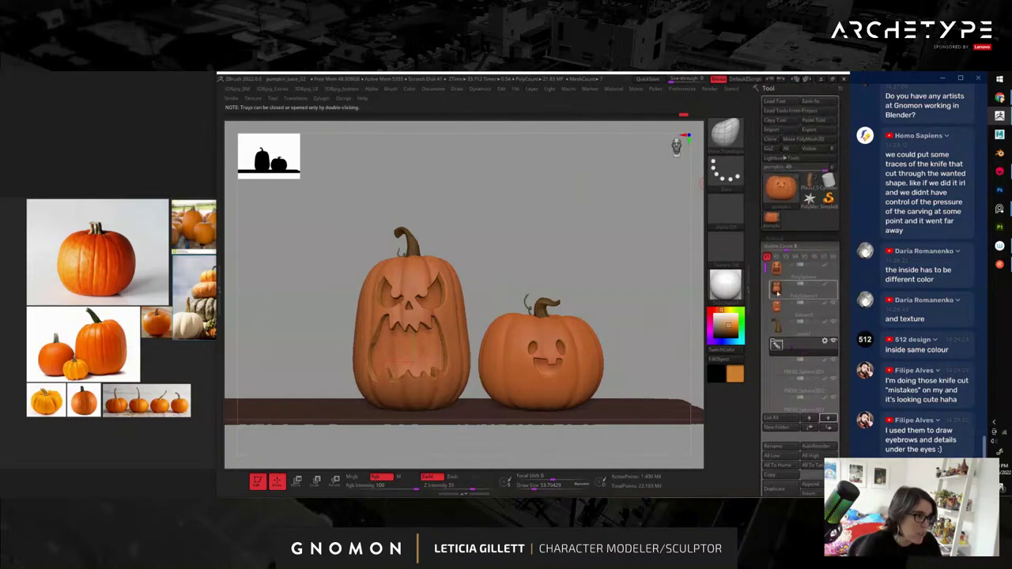
{"action": "left_click", "coordinate": [778, 311]}
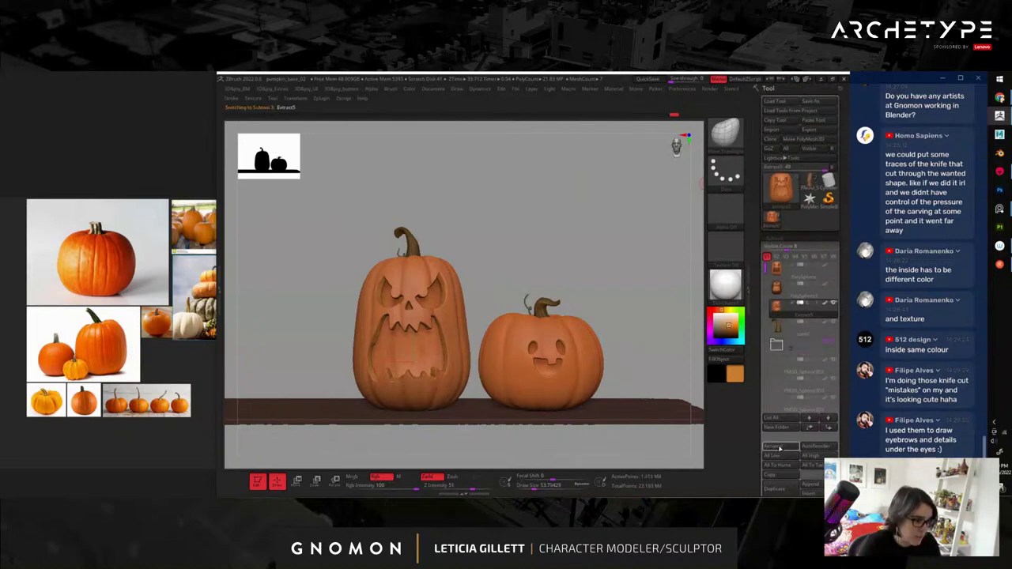
{"action": "left_click", "coordinate": [779, 449]}
{"action": "key", "text": "BackSpace"}
{"action": "type", "text": "tall_ins"}
{"action": "key", "text": "Return"}
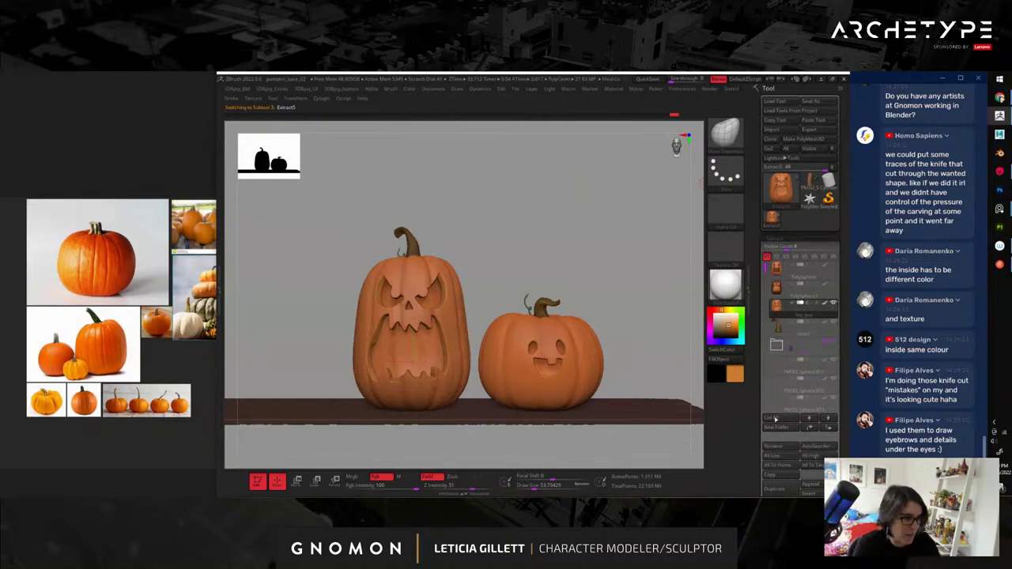
{"action": "left_click", "coordinate": [777, 447]}
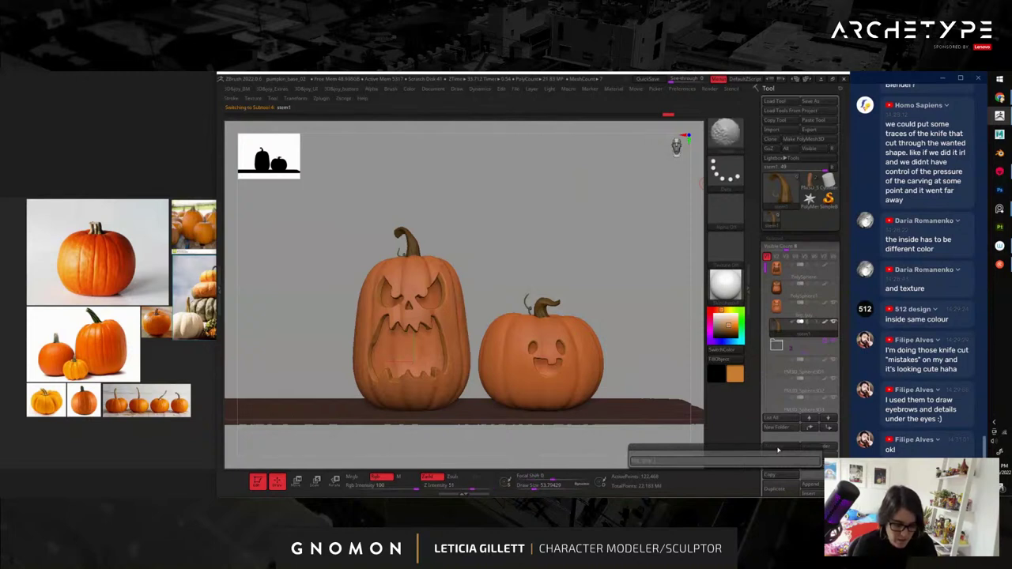
{"action": "key", "text": "Return"}
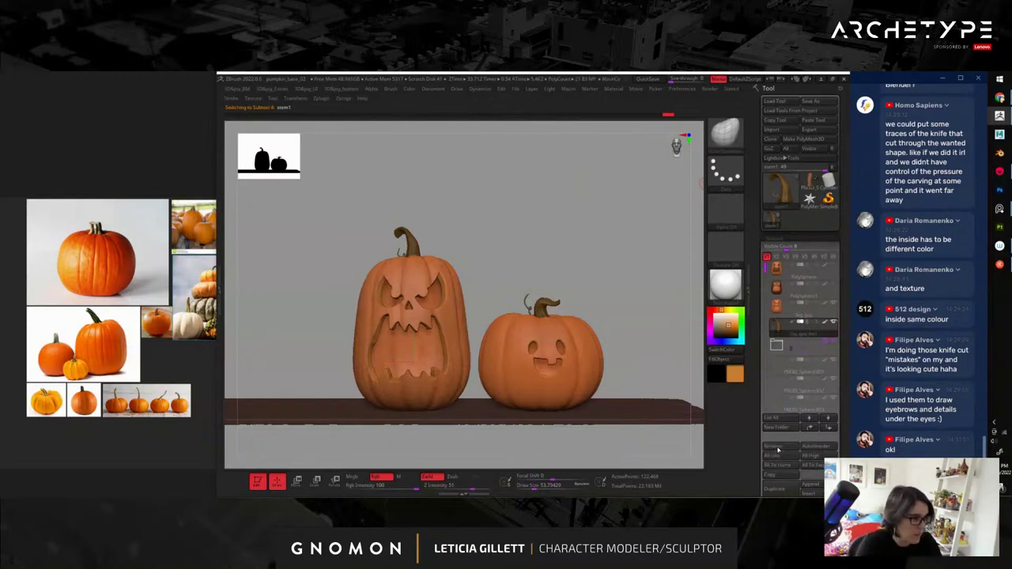
- Export the visible subtools as an FBX file named big_guy_hair into the marmoset folder
{"action": "mouse_move", "coordinate": [519, 249]}
{"action": "left_mouse_down", "text": "alt"}
{"action": "mouse_move", "coordinate": [504, 224]}
{"action": "mouse_move", "coordinate": [536, 246]}
{"action": "left_mouse_up", "text": "alt"}
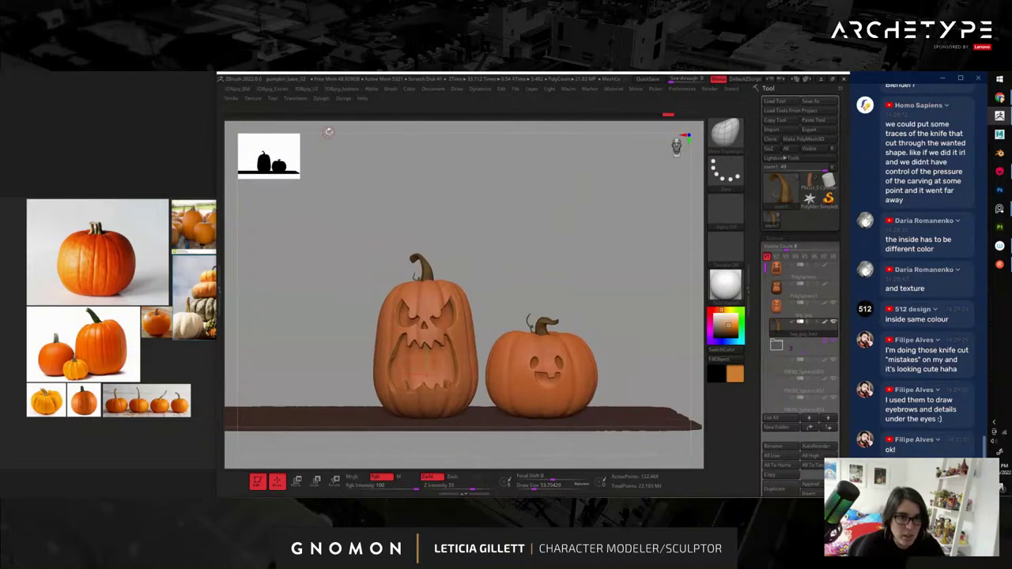
{"action": "left_click", "coordinate": [322, 100]}
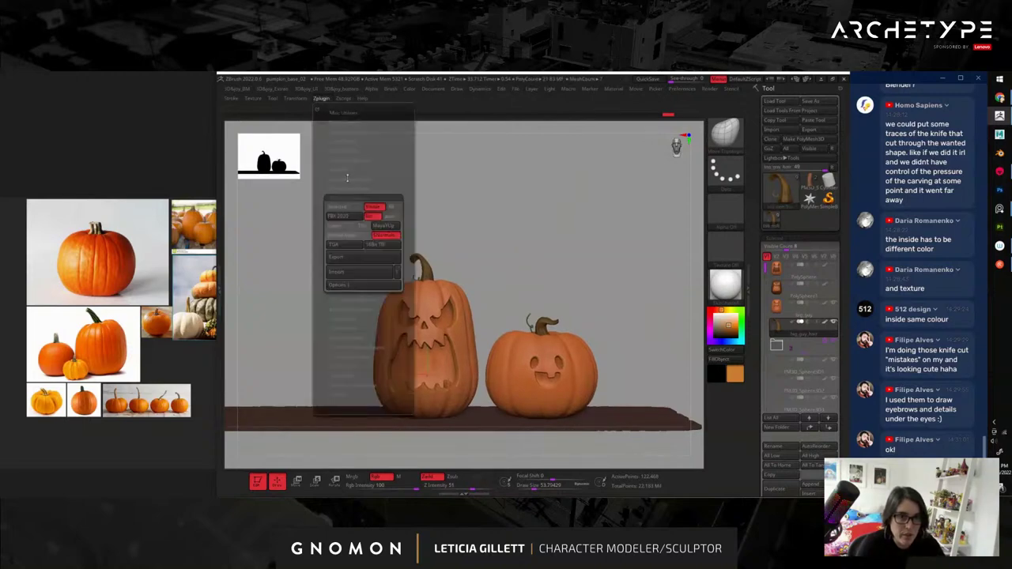
{"action": "left_click", "coordinate": [353, 264]}
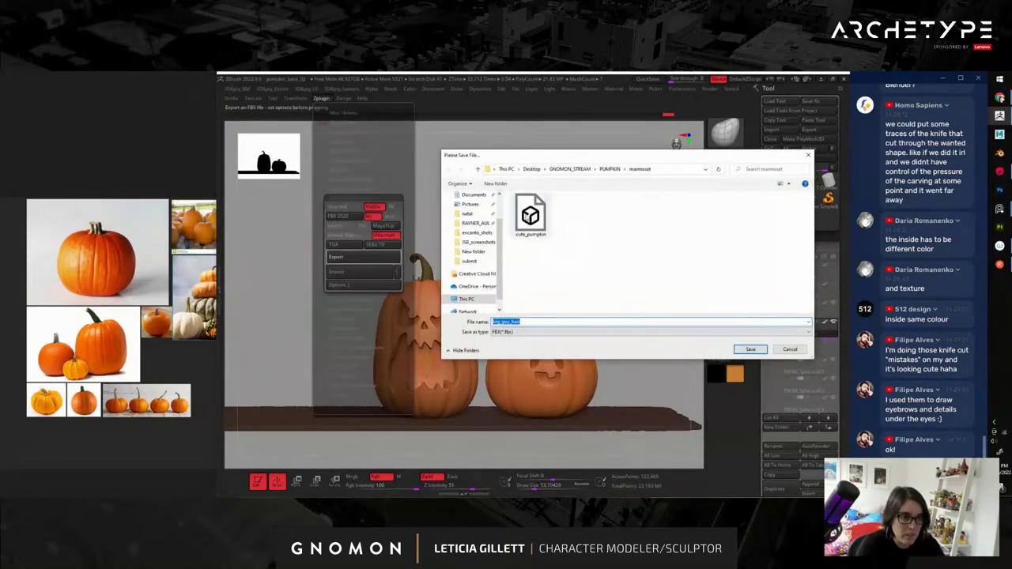
{"action": "key", "text": "Return"}
- Keep waiting for the unresponsive program until the FBX export finishes, without closing it
{"action": "left_click", "coordinate": [514, 290]}
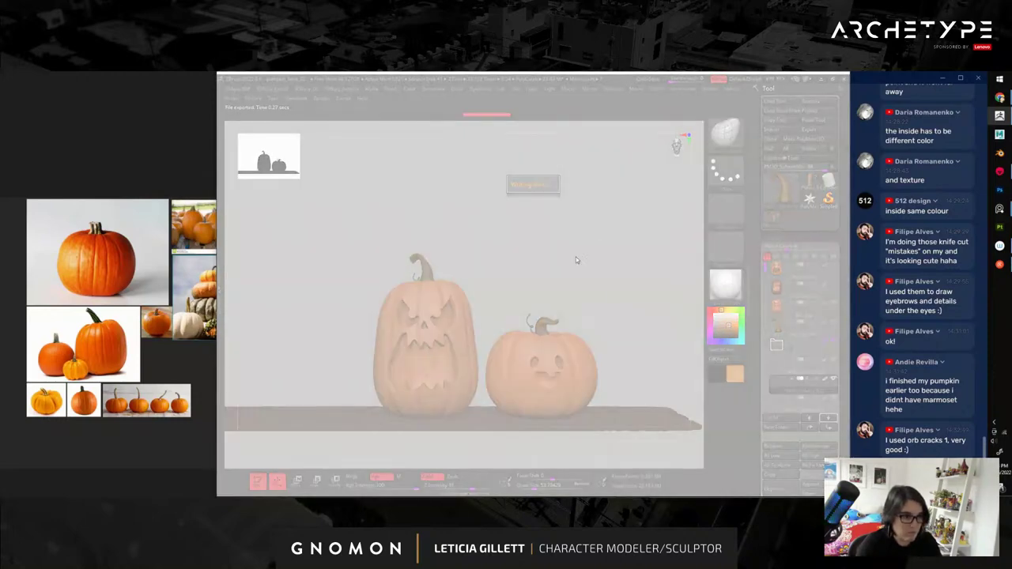
{"action": "left_click", "coordinate": [543, 286]}
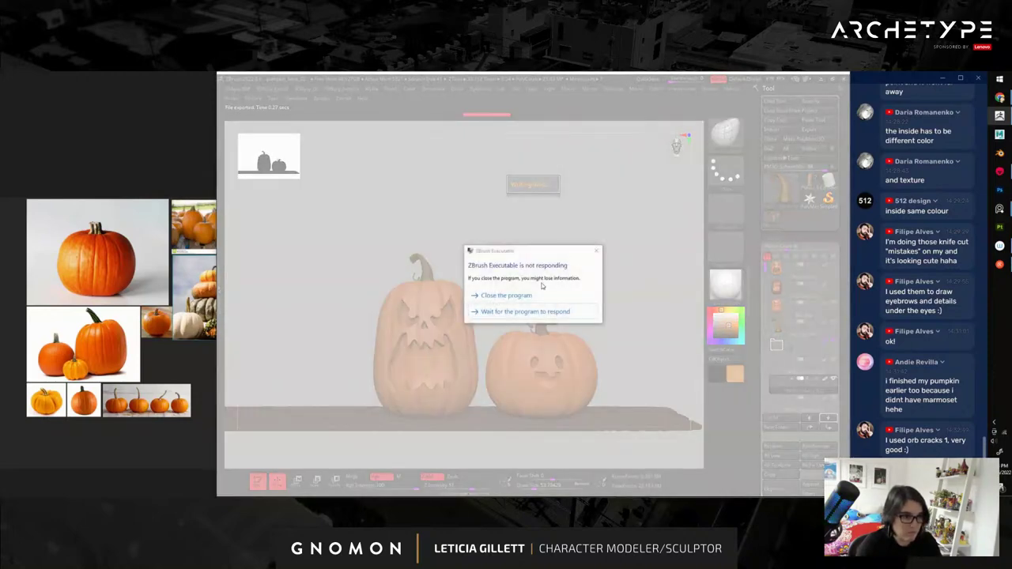
{"action": "left_click", "coordinate": [511, 310]}
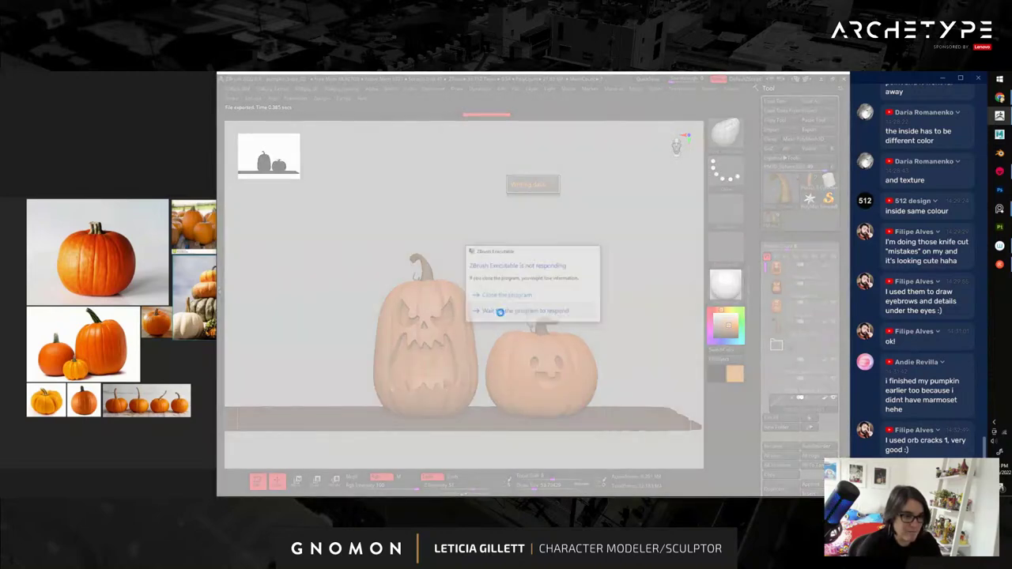
{"action": "left_click", "coordinate": [500, 312]}
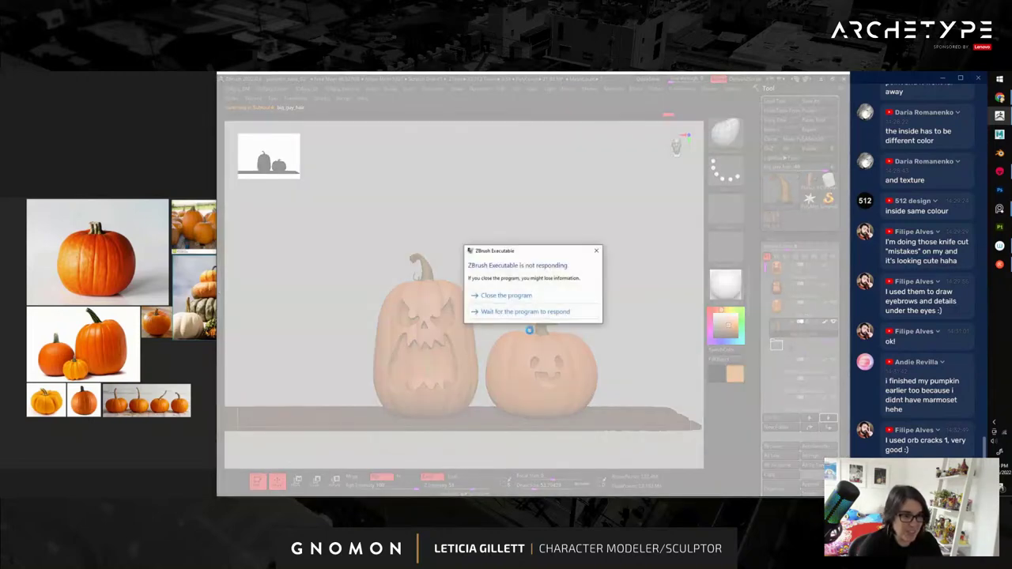
{"action": "left_click", "coordinate": [535, 314]}
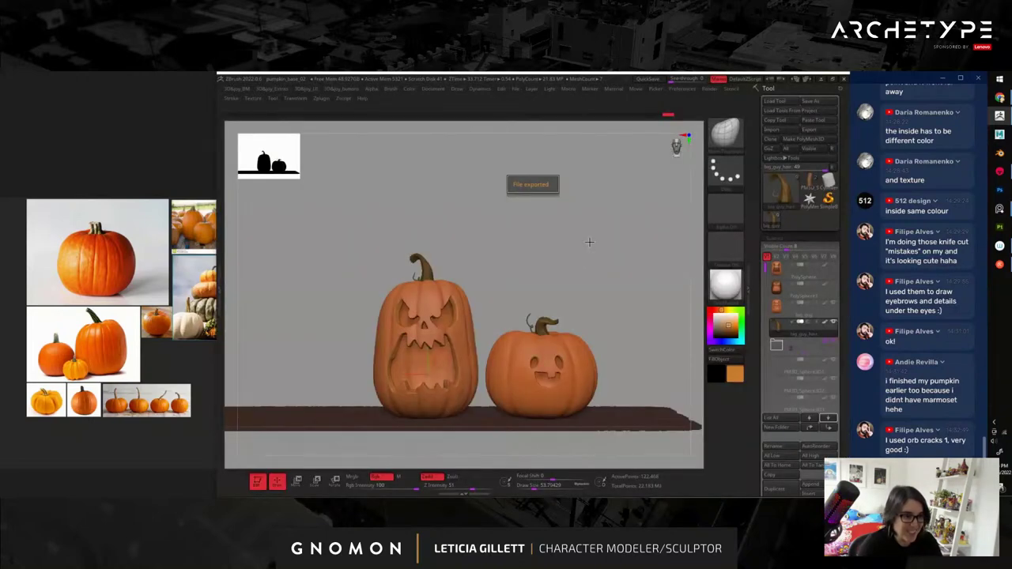
{"action": "left_click_drag", "start_coordinate": [598, 253], "coordinate": [779, 366]}
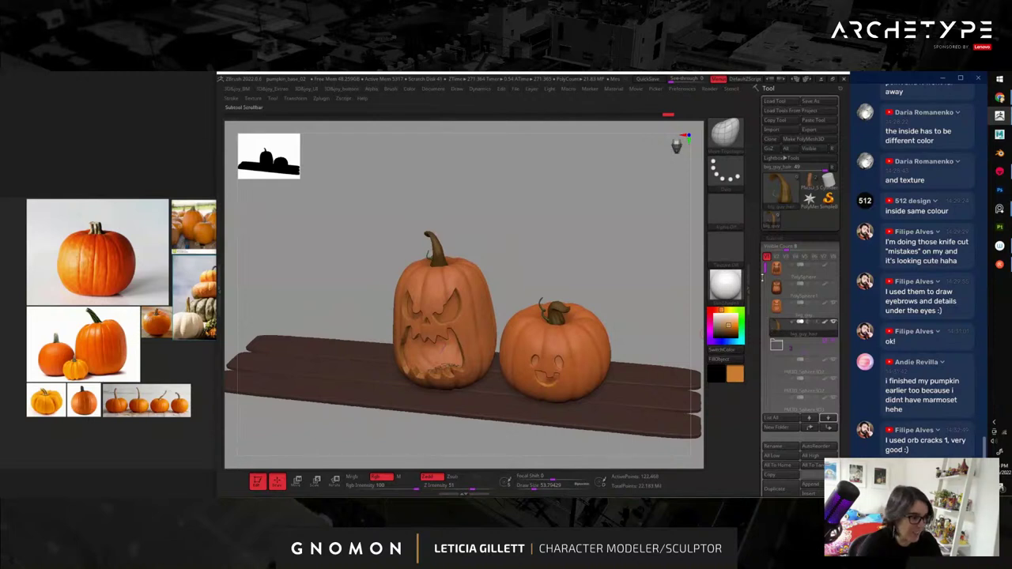
- Delete the middle plank of the wooden base beneath the pumpkins
{"action": "left_click_drag", "start_coordinate": [765, 268], "coordinate": [766, 326]}
{"action": "left_click", "coordinate": [775, 310]}
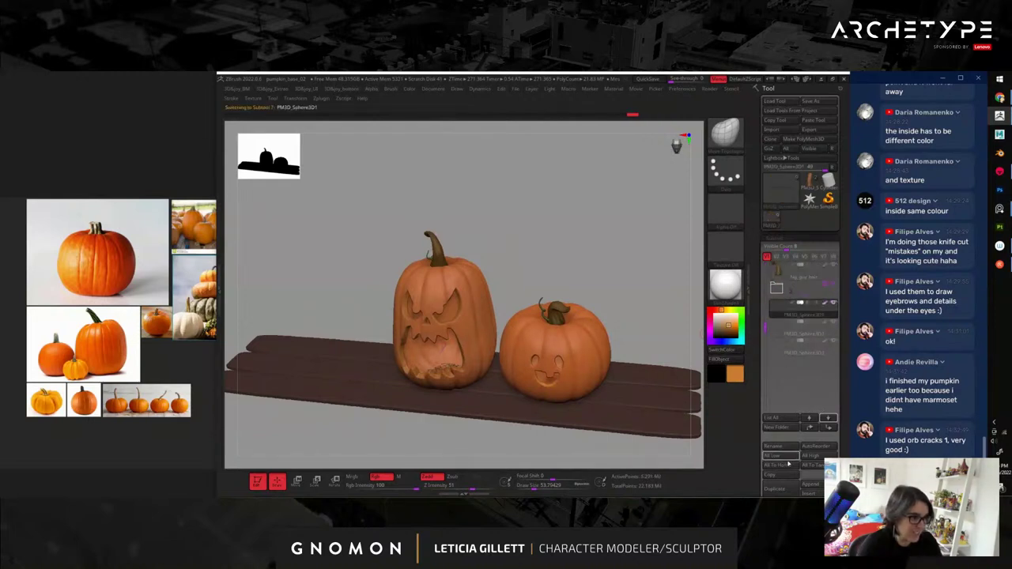
{"action": "left_click_drag", "start_coordinate": [762, 477], "coordinate": [761, 359]}
{"action": "left_click", "coordinate": [774, 393]}
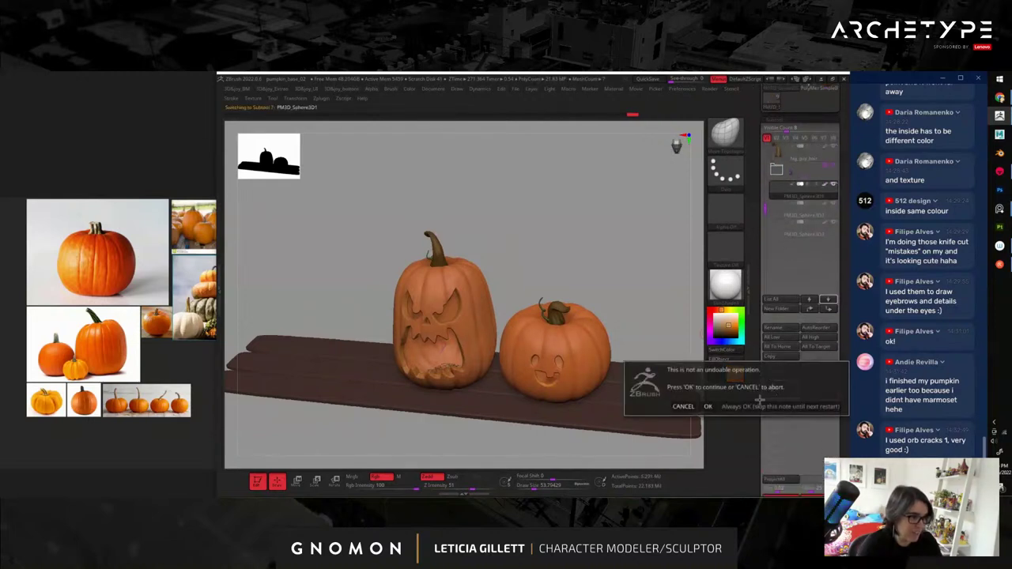
{"action": "left_click", "coordinate": [708, 406]}
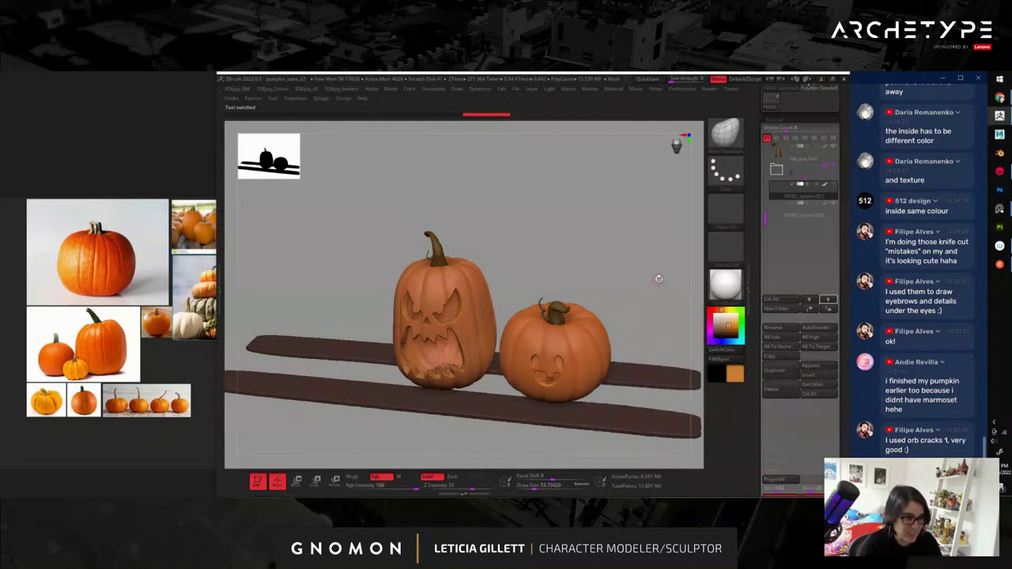
- Delete the front plank of the wooden base, leaving only the back one
{"action": "left_click", "coordinate": [800, 211]}
{"action": "left_click_drag", "start_coordinate": [634, 282], "coordinate": [656, 300]}
{"action": "left_click", "coordinate": [819, 197]}
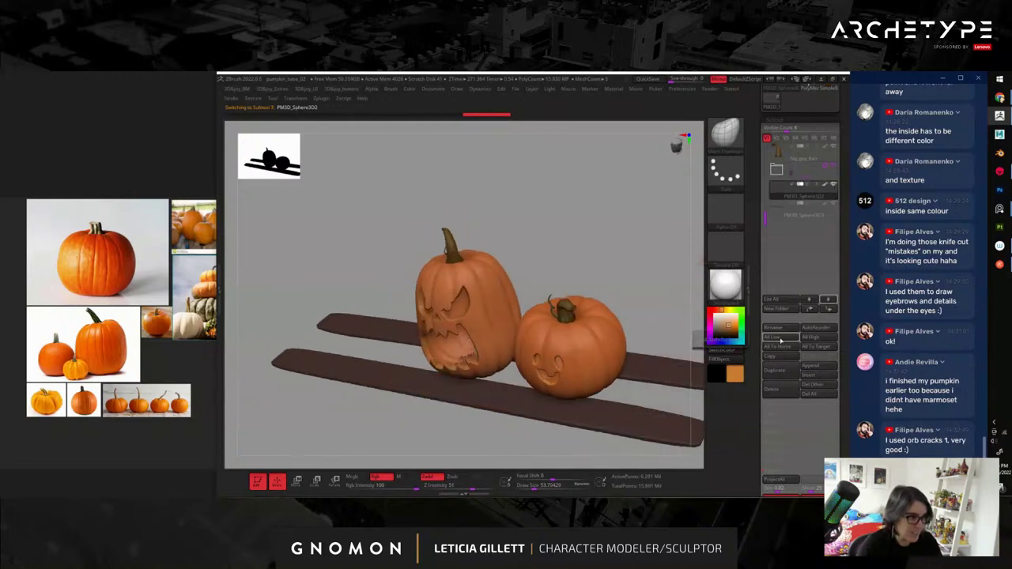
{"action": "left_click", "coordinate": [772, 390]}
{"action": "left_click", "coordinate": [710, 406]}
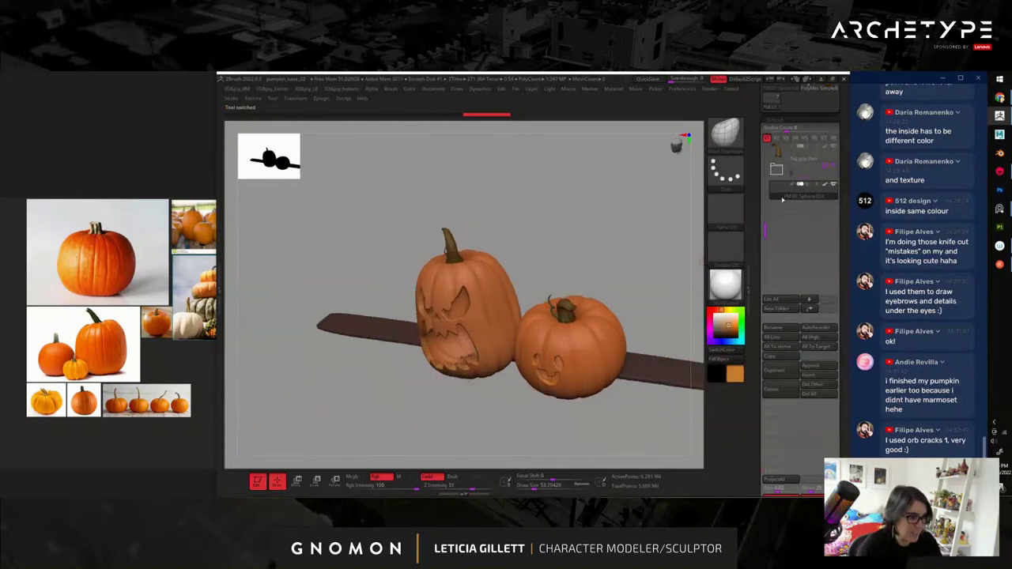
- Widen the remaining plank into one broad board beneath both pumpkins
{"action": "key", "text": "w"}
{"action": "left_click_drag", "start_coordinate": [509, 333], "coordinate": [616, 204]}
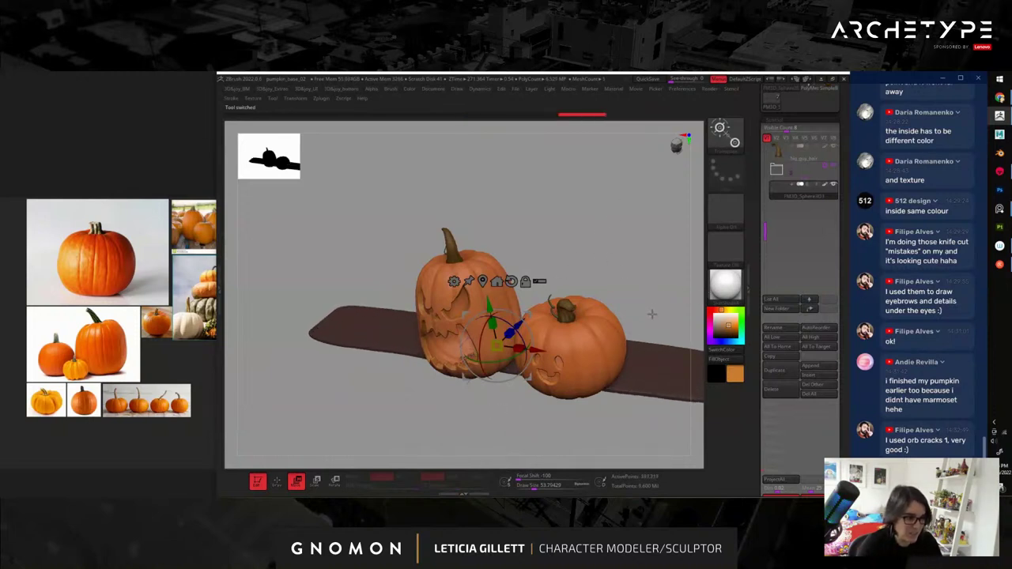
{"action": "left_click_drag", "start_coordinate": [647, 313], "coordinate": [669, 318]}
{"action": "left_click", "coordinate": [778, 389]}
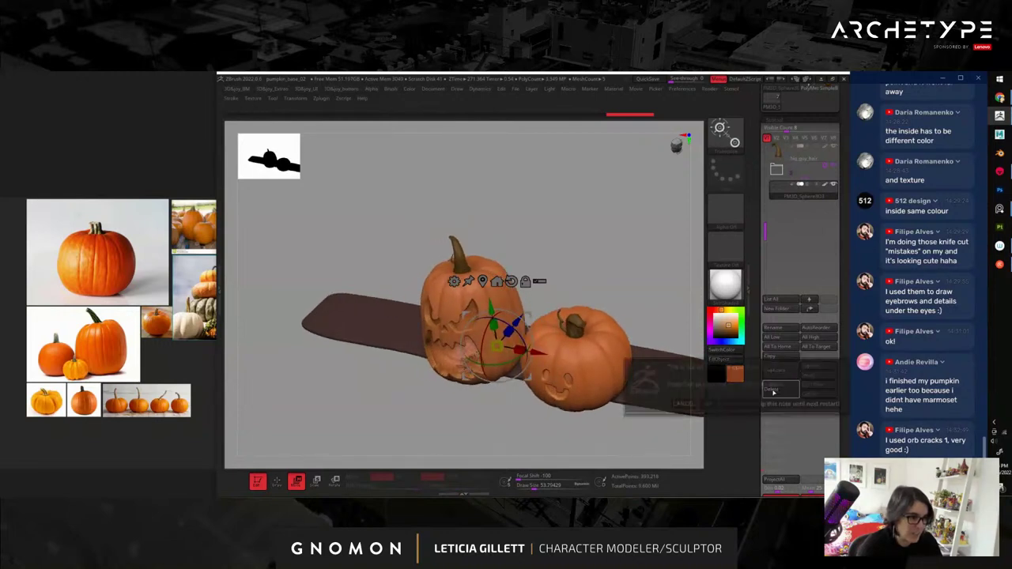
{"action": "left_click", "coordinate": [708, 404]}
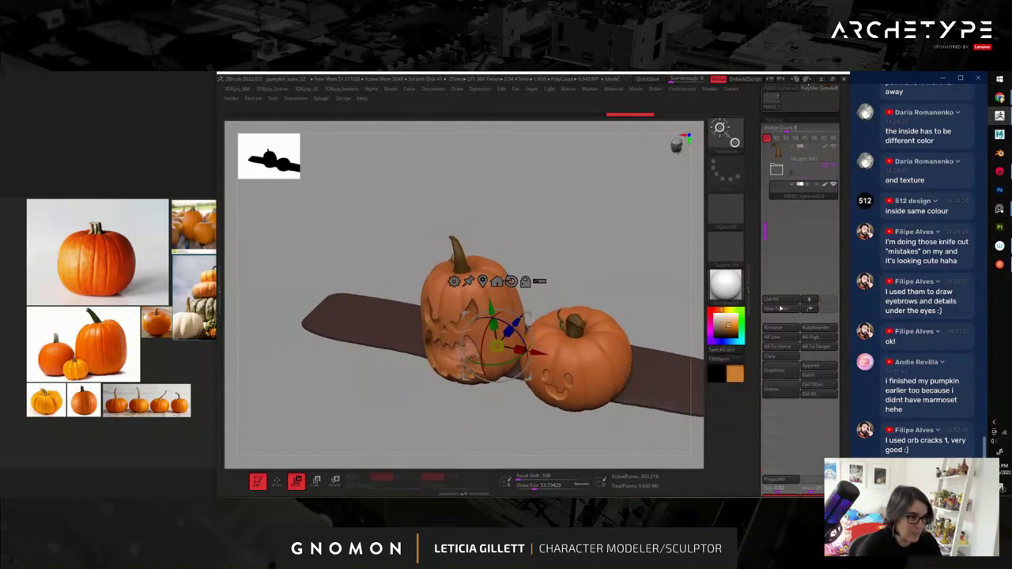
- Open the board's geometry settings and fine-tune its size and placement beneath the pumpkins
{"action": "left_click_drag", "start_coordinate": [756, 458], "coordinate": [766, 277]}
{"action": "left_click", "coordinate": [785, 251]}
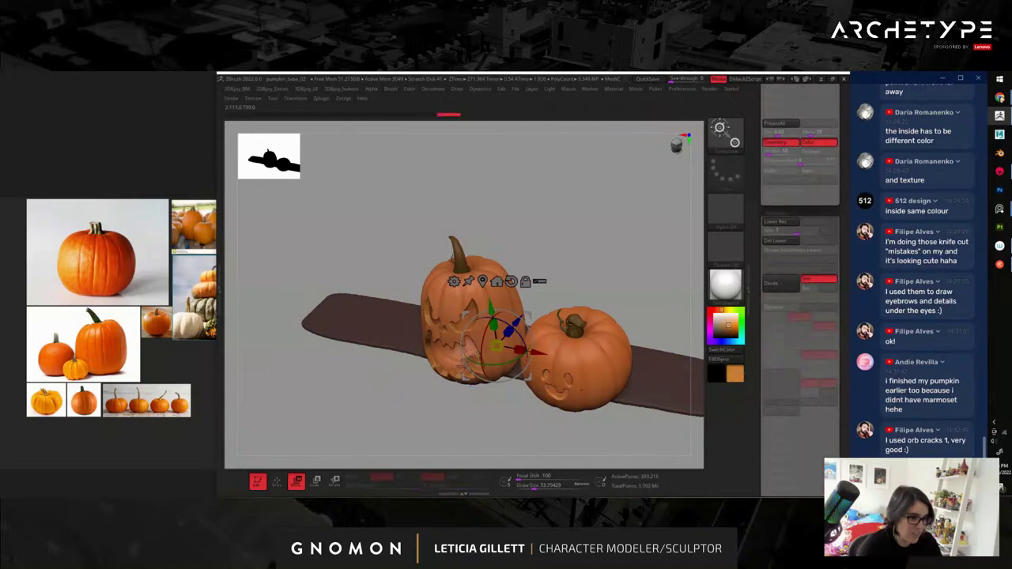
{"action": "left_click_drag", "start_coordinate": [508, 331], "coordinate": [552, 280]}
{"action": "mouse_move", "coordinate": [517, 322]}
{"action": "left_mouse_down"}
{"action": "mouse_move", "coordinate": [500, 346]}
{"action": "mouse_move", "coordinate": [506, 341]}
{"action": "left_mouse_up"}
{"action": "key", "text": "q"}
- Step the board down to a lower subdivision level and delete its higher levels
{"action": "mouse_move", "coordinate": [555, 289]}
{"action": "left_mouse_down"}
{"action": "mouse_move", "coordinate": [614, 245]}
{"action": "mouse_move", "coordinate": [621, 274]}
{"action": "mouse_move", "coordinate": [636, 267]}
{"action": "left_mouse_up"}
{"action": "left_click_drag", "start_coordinate": [510, 215], "coordinate": [518, 265], "text": "alt"}
{"action": "left_click", "coordinate": [506, 253], "text": "alt"}
{"action": "key", "text": "shift+d"}
{"action": "left_click_drag", "start_coordinate": [575, 219], "coordinate": [564, 225]}
{"action": "left_click_drag", "start_coordinate": [586, 191], "coordinate": [600, 244], "text": "alt"}
{"action": "key", "text": "d"}
{"action": "left_click_drag", "start_coordinate": [599, 313], "coordinate": [481, 211], "text": "alt"}
{"action": "left_click_drag", "start_coordinate": [579, 214], "coordinate": [508, 221], "text": "shift"}
{"action": "left_click", "coordinate": [817, 241]}
- Export the pumpkins and simplified board as FBX over the existing file, and save the project
{"action": "left_click_drag", "start_coordinate": [597, 223], "coordinate": [566, 204]}
{"action": "left_click_drag", "start_coordinate": [475, 150], "coordinate": [480, 177], "text": "alt"}
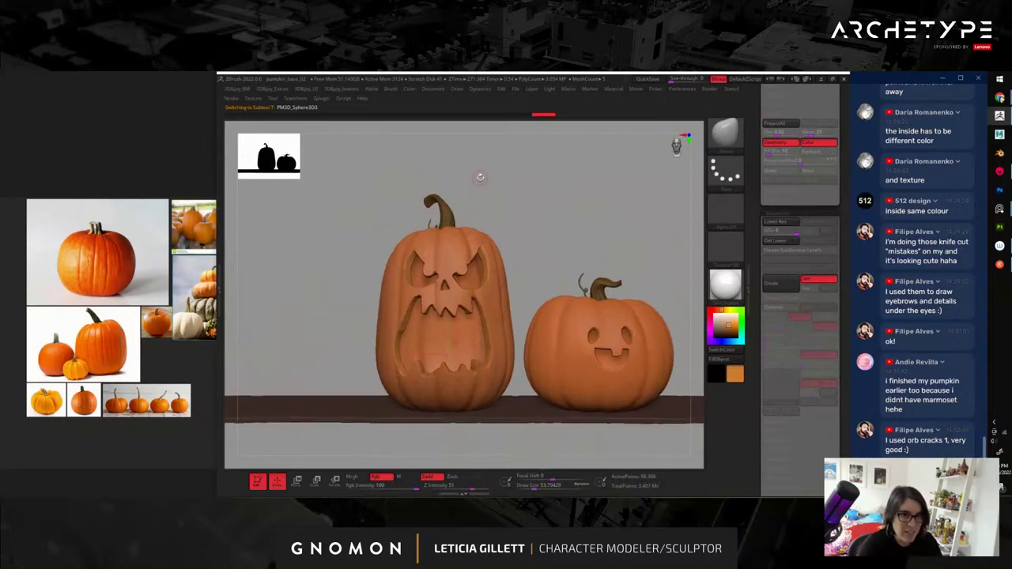
{"action": "left_click", "coordinate": [321, 100]}
{"action": "left_click", "coordinate": [389, 255]}
{"action": "double_click", "coordinate": [531, 215]}
{"action": "left_click", "coordinate": [518, 293]}
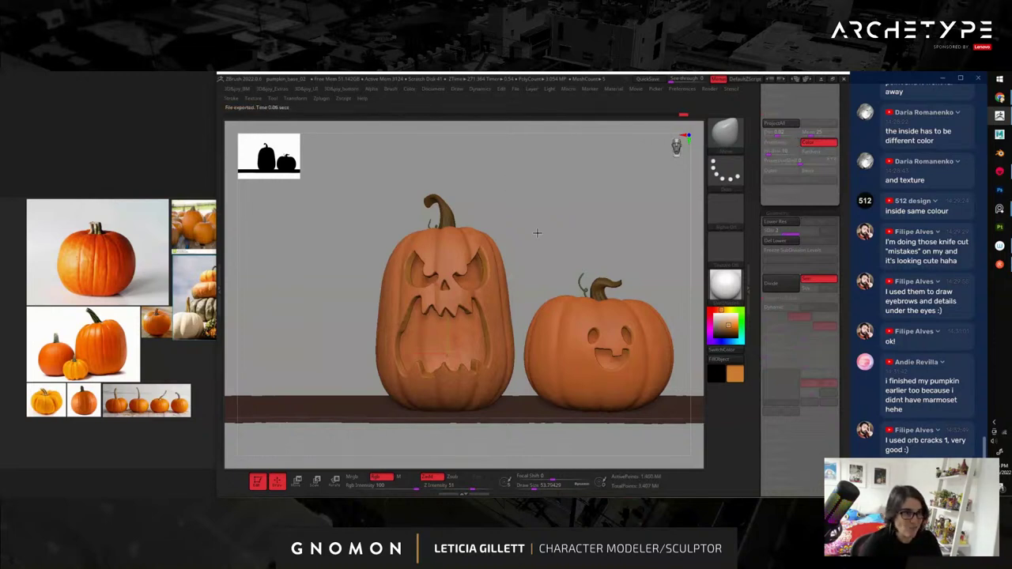
{"action": "key", "text": "ctrl+s"}
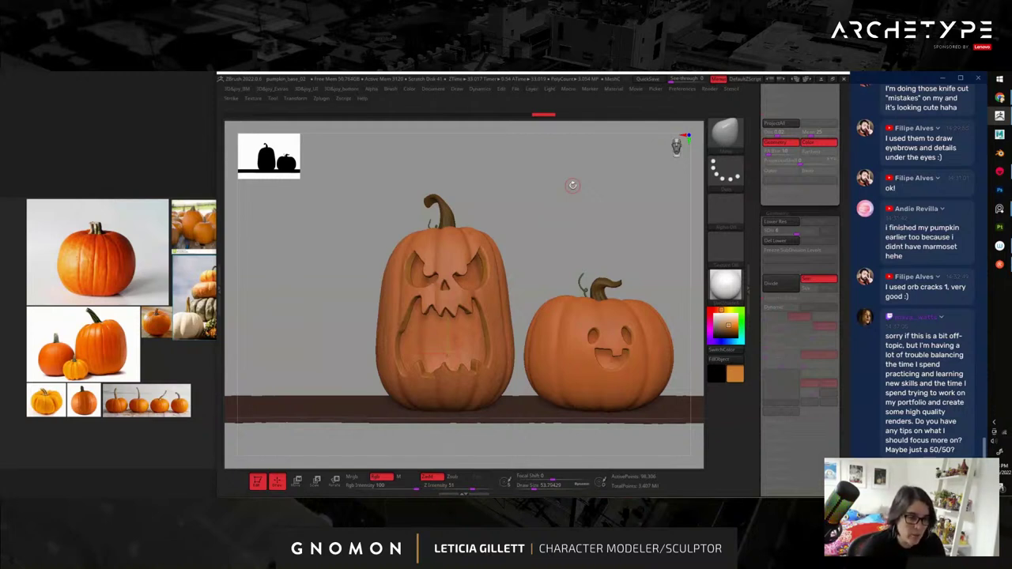
{"action": "left_click_drag", "start_coordinate": [613, 214], "coordinate": [512, 218]}
{"action": "scroll", "coordinate": [579, 214], "scroll_direction": "up", "scroll_amount": 5}
{"action": "left_click_drag", "start_coordinate": [571, 180], "coordinate": [672, 202]}
{"action": "left_click_drag", "start_coordinate": [509, 199], "coordinate": [623, 274]}
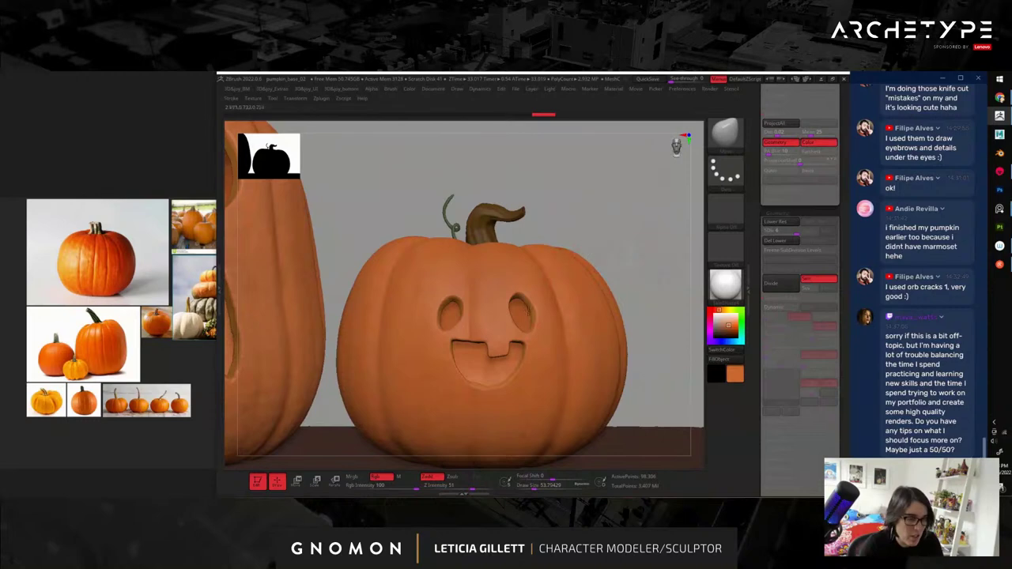
- Switch to Marmoset Toolbag and assign the pumpkin material to the tall pumpkin and the stem material to its stem
{"action": "left_click", "coordinate": [991, 175]}
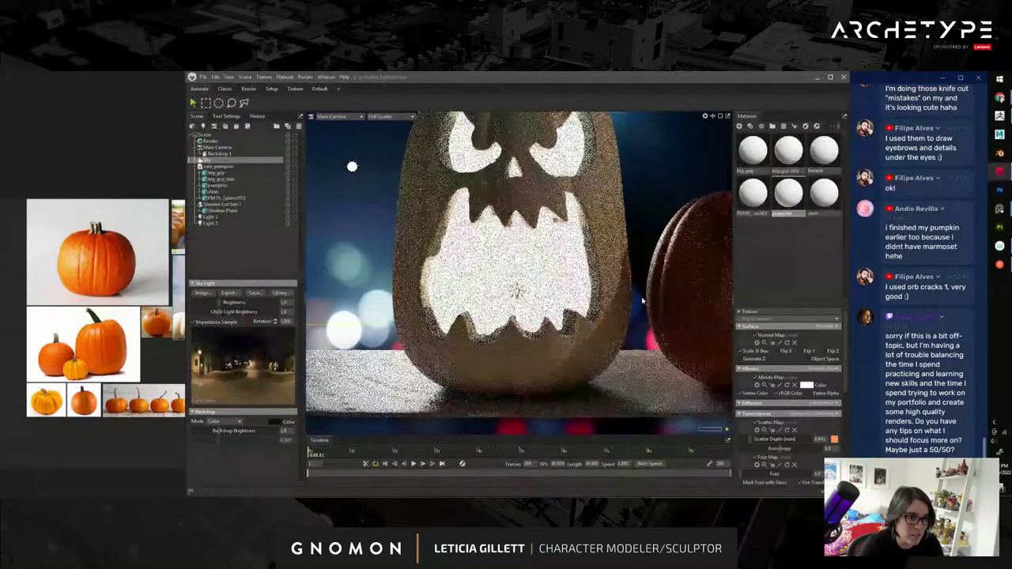
{"action": "scroll", "coordinate": [554, 305], "scroll_direction": "down", "scroll_amount": 3}
{"action": "scroll", "coordinate": [544, 303], "scroll_direction": "down", "scroll_amount": 4}
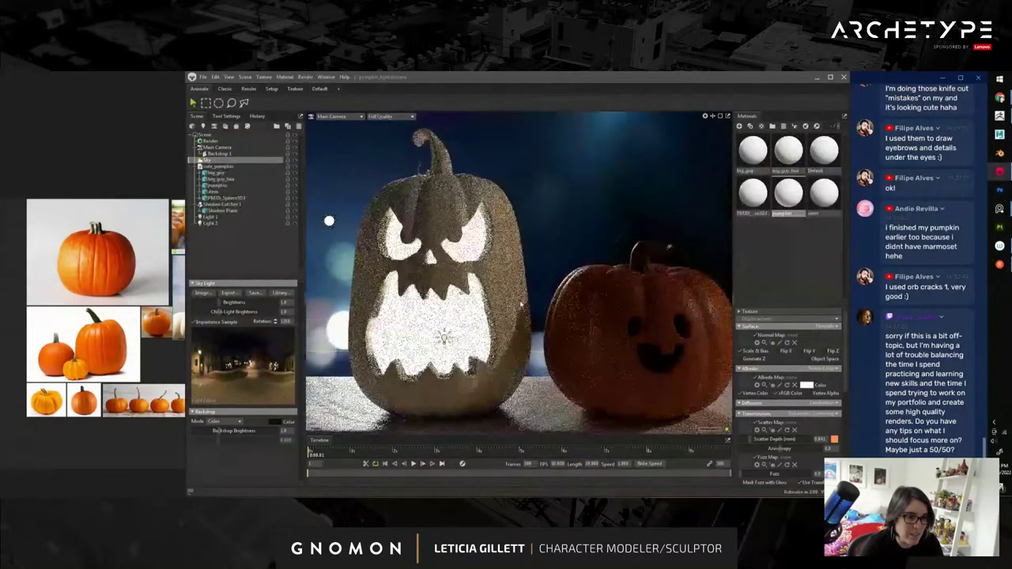
{"action": "scroll", "coordinate": [544, 303], "scroll_direction": "up", "scroll_amount": 3}
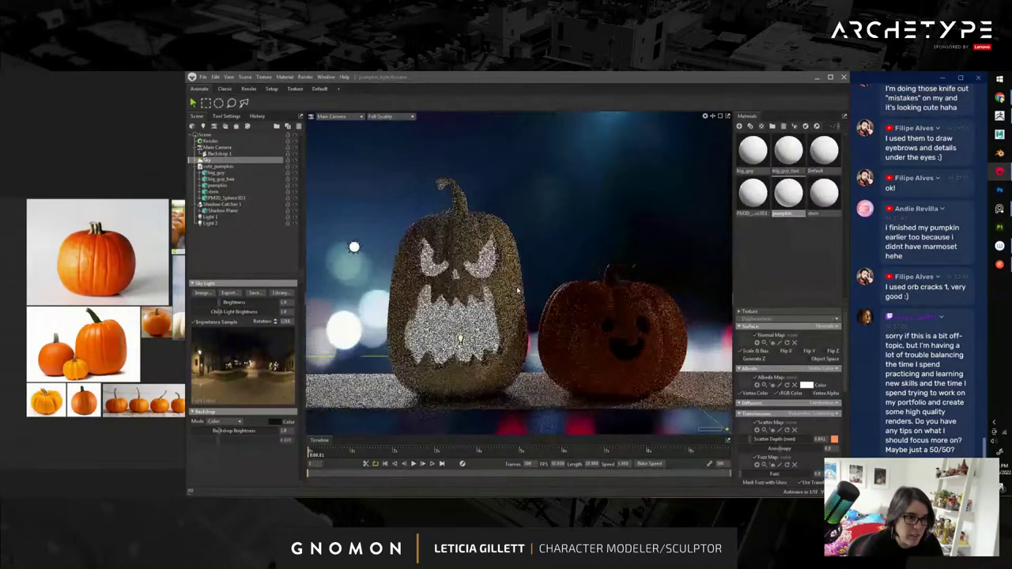
{"action": "scroll", "coordinate": [540, 286], "scroll_direction": "down", "scroll_amount": 1}
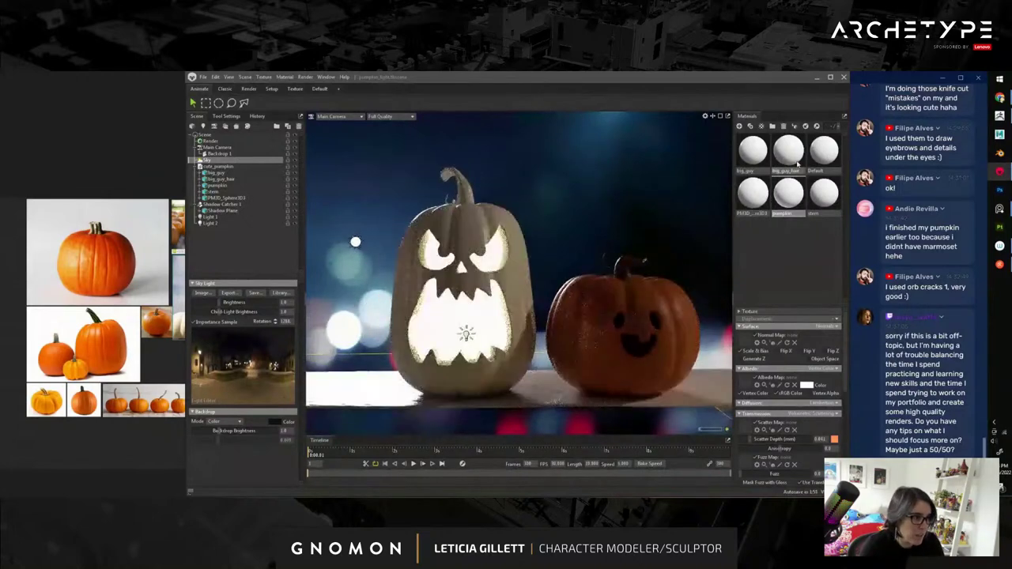
{"action": "left_click_drag", "start_coordinate": [799, 202], "coordinate": [471, 230]}
{"action": "left_click_drag", "start_coordinate": [824, 194], "coordinate": [463, 190]}
- Select Light 1 inside the tall pumpkin and lower it slightly
{"action": "middle_click_drag", "start_coordinate": [570, 260], "coordinate": [587, 251], "text": "alt"}
{"action": "middle_click_drag", "start_coordinate": [539, 286], "coordinate": [535, 288], "text": "alt"}
{"action": "left_click", "coordinate": [480, 327]}
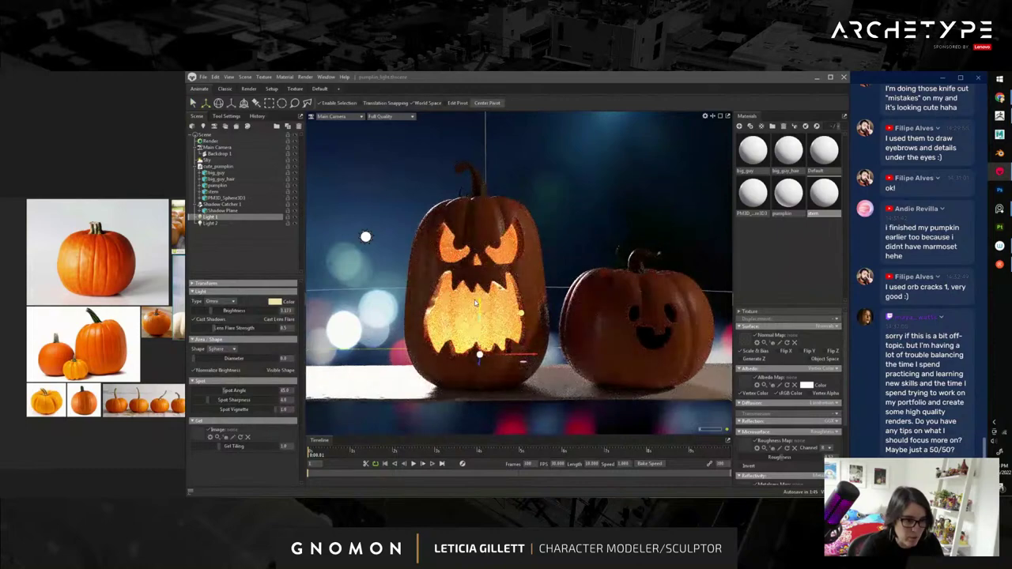
{"action": "left_click_drag", "start_coordinate": [476, 303], "coordinate": [475, 310]}
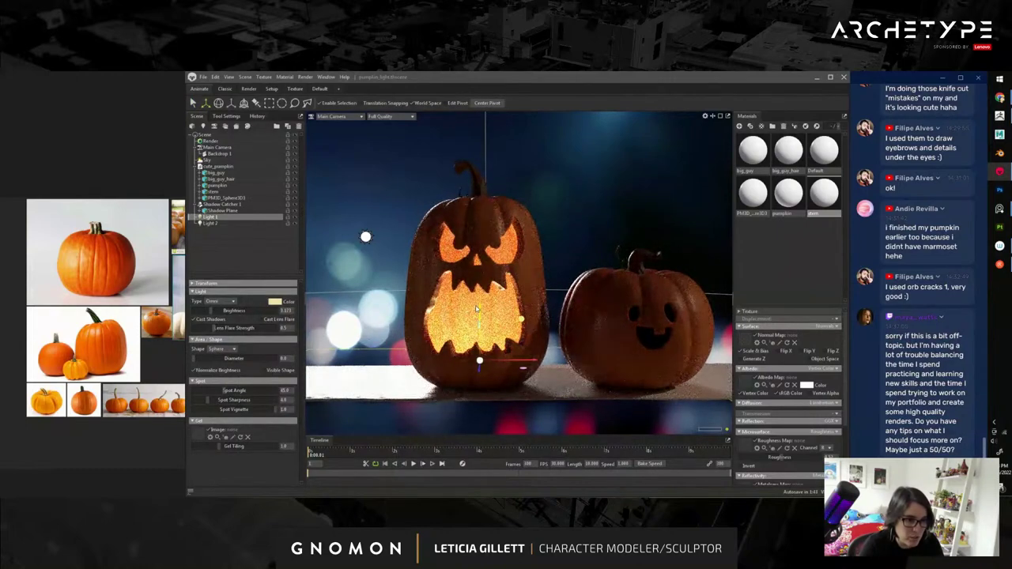
- Duplicate Light 1 and move the copy inside the small pumpkin to light up its face
{"action": "middle_click_drag", "start_coordinate": [492, 304], "coordinate": [431, 299], "text": "alt"}
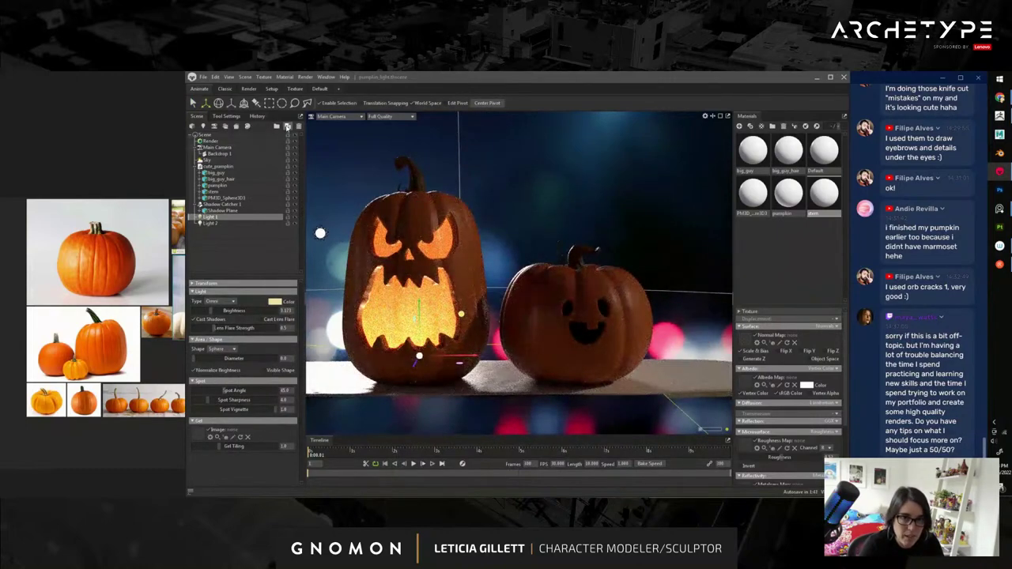
{"action": "left_click", "coordinate": [288, 127]}
{"action": "left_click_drag", "start_coordinate": [481, 356], "coordinate": [630, 356]}
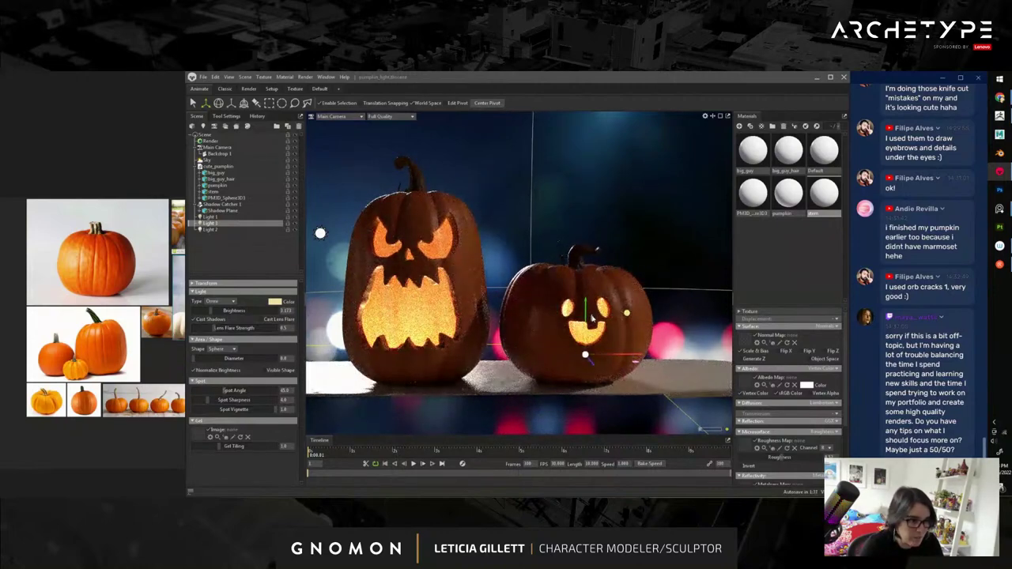
{"action": "left_click_drag", "start_coordinate": [586, 302], "coordinate": [572, 290]}
- Frame both glowing pumpkins against the night backdrop and save the scene
{"action": "right_click_drag", "start_coordinate": [572, 291], "coordinate": [435, 251], "text": "alt"}
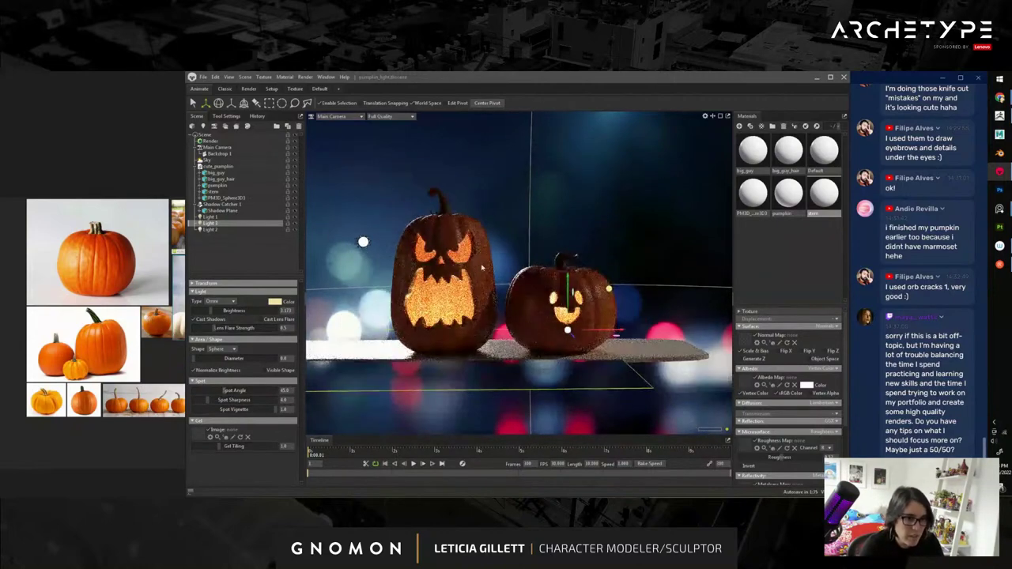
{"action": "middle_click_drag", "start_coordinate": [435, 250], "coordinate": [454, 257], "text": "alt"}
{"action": "scroll", "coordinate": [466, 273], "scroll_direction": "up", "scroll_amount": 2}
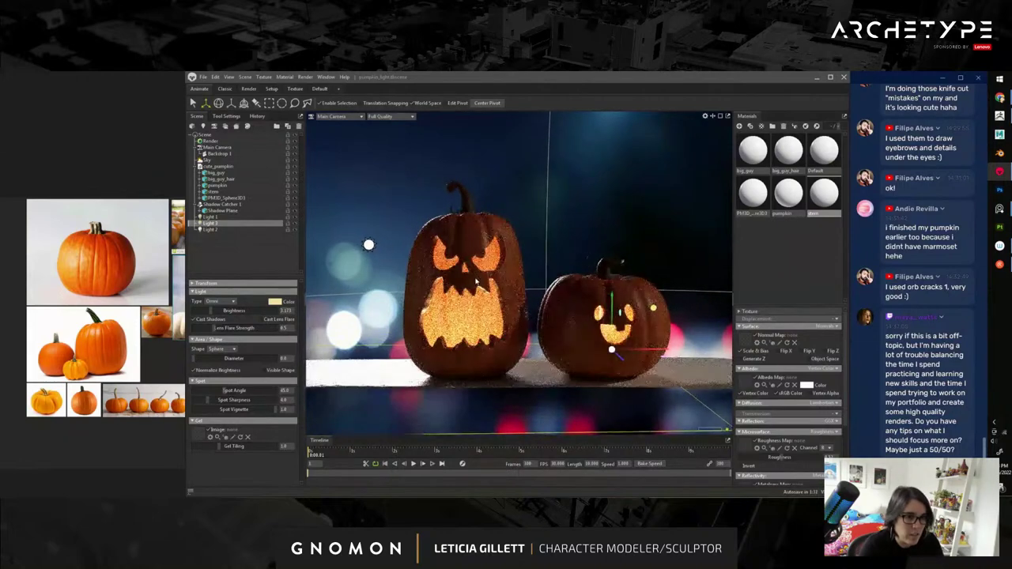
{"action": "scroll", "coordinate": [472, 278], "scroll_direction": "up", "scroll_amount": 1}
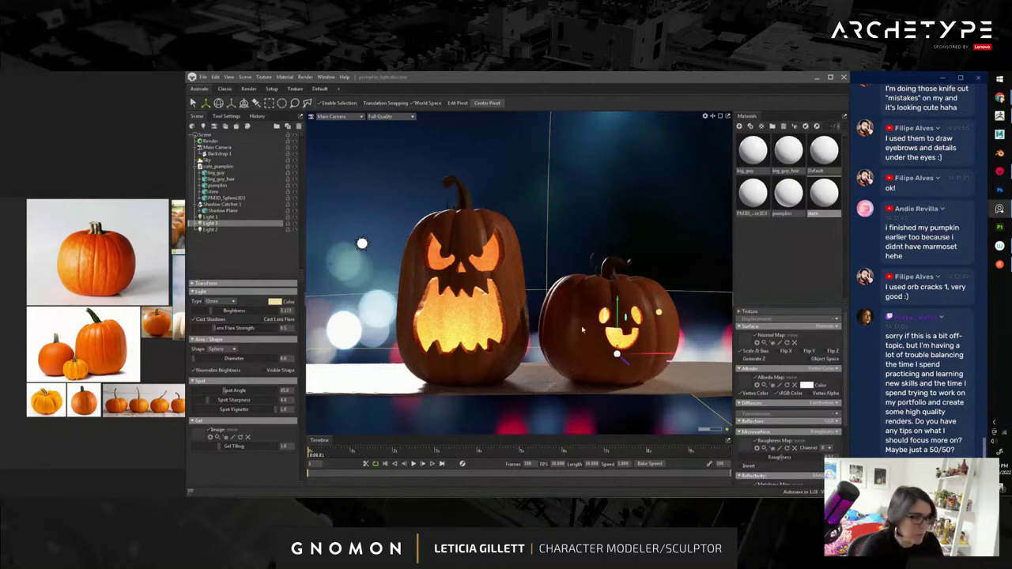
{"action": "left_click", "coordinate": [203, 79]}
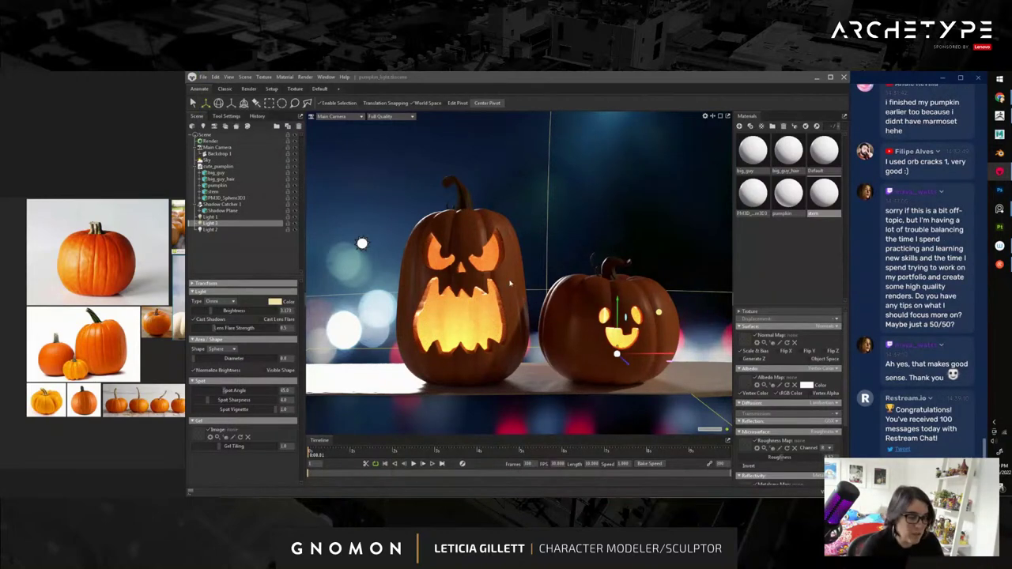
- Set the board material's albedo to Vertex Color and raise its roughness
{"action": "scroll", "coordinate": [518, 296], "scroll_direction": "up", "scroll_amount": 5}
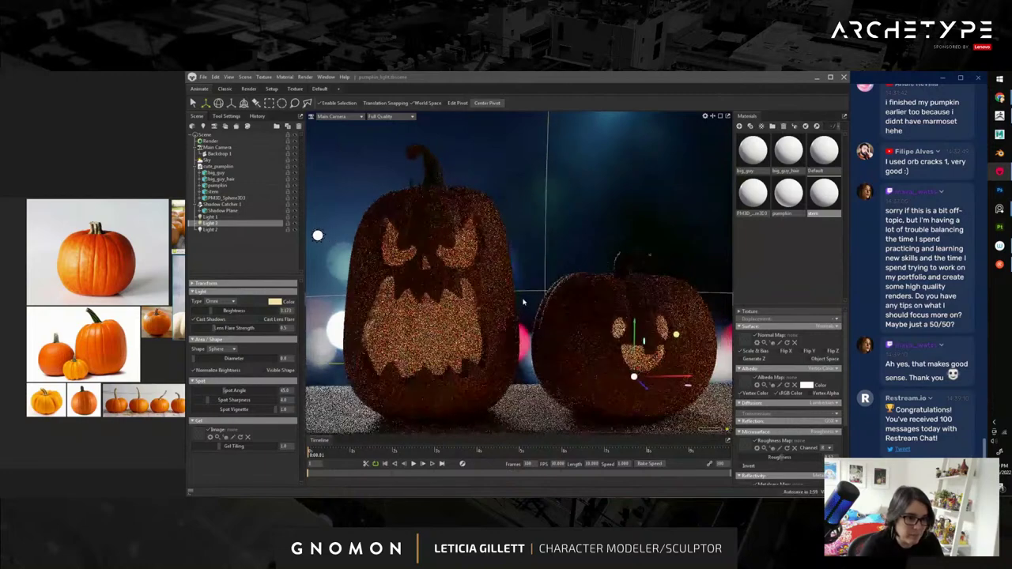
{"action": "left_click_drag", "start_coordinate": [523, 303], "coordinate": [514, 302], "text": "alt"}
{"action": "left_click", "coordinate": [710, 408]}
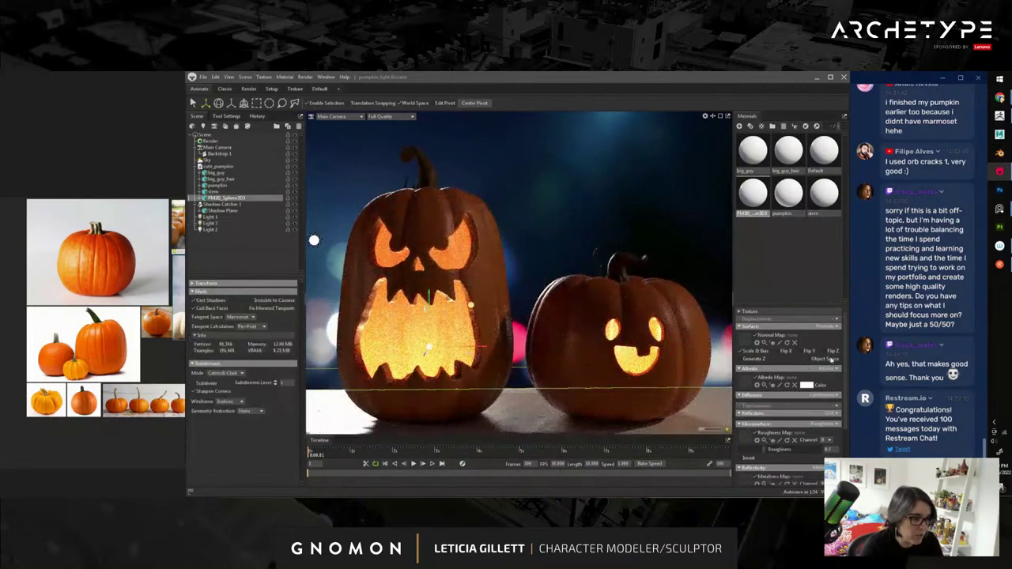
{"action": "left_click", "coordinate": [828, 369]}
{"action": "left_click", "coordinate": [826, 393]}
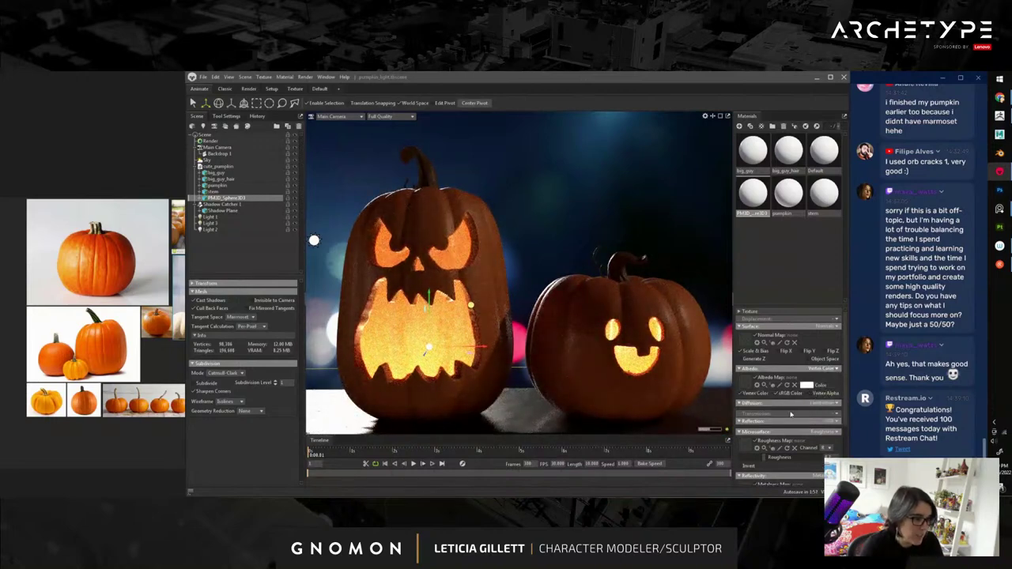
{"action": "left_click_drag", "start_coordinate": [767, 457], "coordinate": [806, 458]}
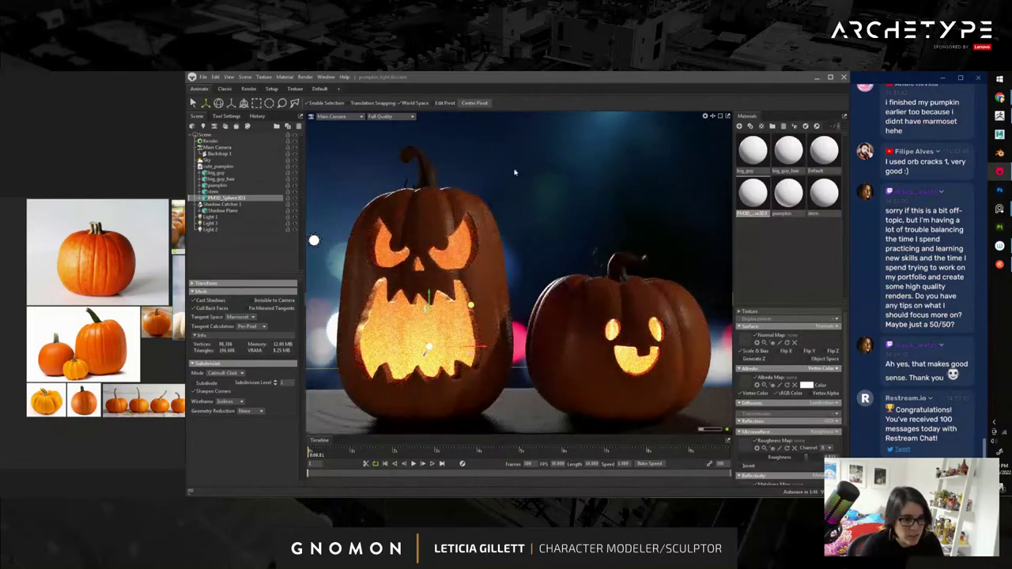
- Check the board from several angles, switch to ZBrush and slide the board sideways beneath the pumpkins
{"action": "middle_click_drag", "start_coordinate": [530, 229], "coordinate": [520, 227]}
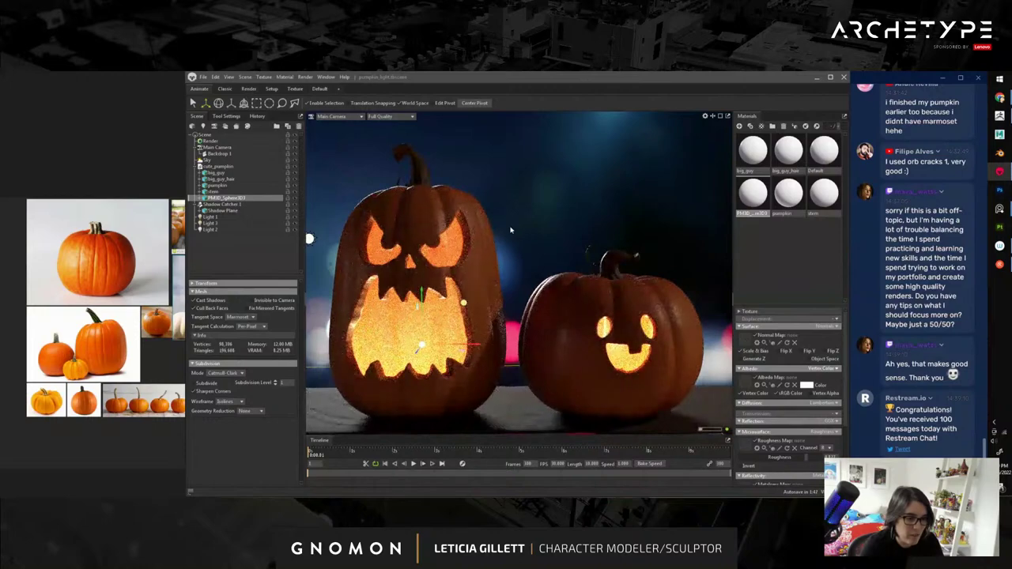
{"action": "scroll", "coordinate": [636, 287], "scroll_direction": "down", "scroll_amount": 5}
{"action": "left_click_drag", "start_coordinate": [636, 287], "coordinate": [553, 290], "text": "alt"}
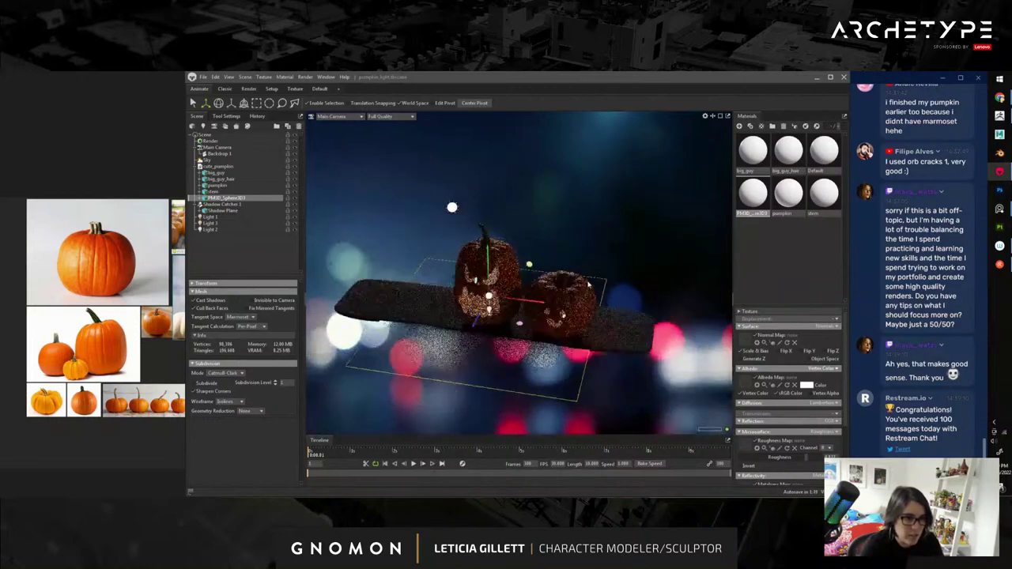
{"action": "scroll", "coordinate": [581, 273], "scroll_direction": "up", "scroll_amount": 5}
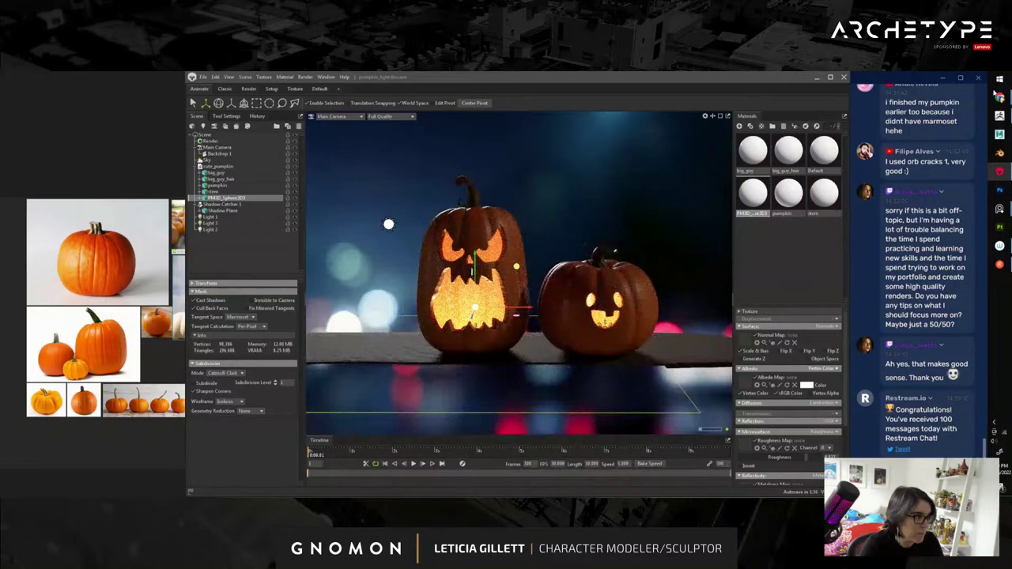
{"action": "key", "text": "alt+Tab"}
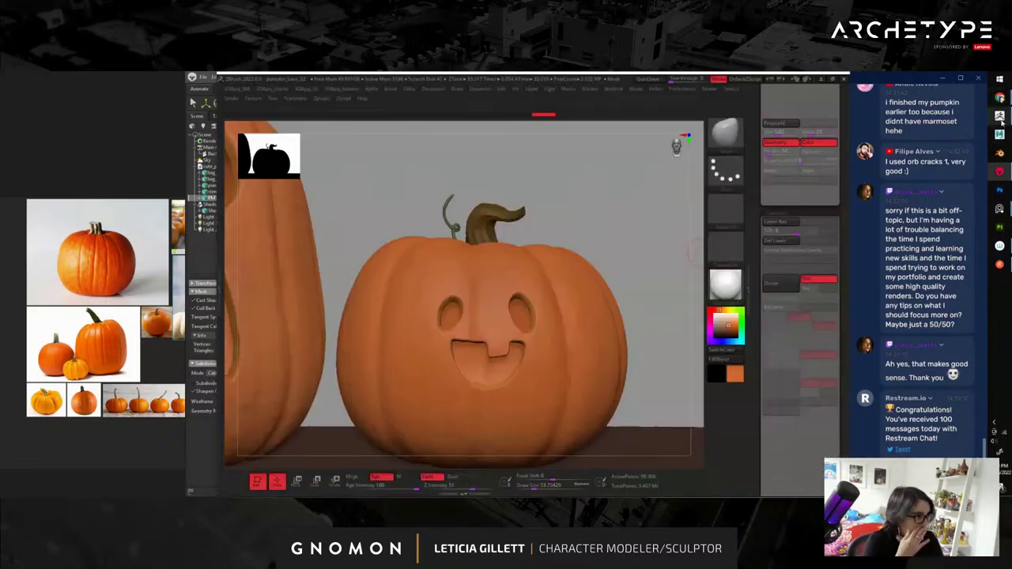
{"action": "left_click_drag", "start_coordinate": [617, 225], "coordinate": [614, 291], "text": "alt"}
{"action": "key", "text": "w"}
{"action": "left_click_drag", "start_coordinate": [436, 390], "coordinate": [466, 390]}
{"action": "left_click_drag", "start_coordinate": [547, 298], "coordinate": [484, 368]}
{"action": "left_click_drag", "start_coordinate": [442, 365], "coordinate": [461, 347]}
{"action": "mouse_move", "coordinate": [461, 347]}
{"action": "right_mouse_down"}
{"action": "mouse_move", "coordinate": [486, 323]}
{"action": "mouse_move", "coordinate": [579, 373]}
{"action": "mouse_move", "coordinate": [562, 316]}
{"action": "mouse_move", "coordinate": [581, 296]}
{"action": "mouse_move", "coordinate": [580, 256]}
{"action": "right_mouse_up"}
{"action": "key", "text": "q"}
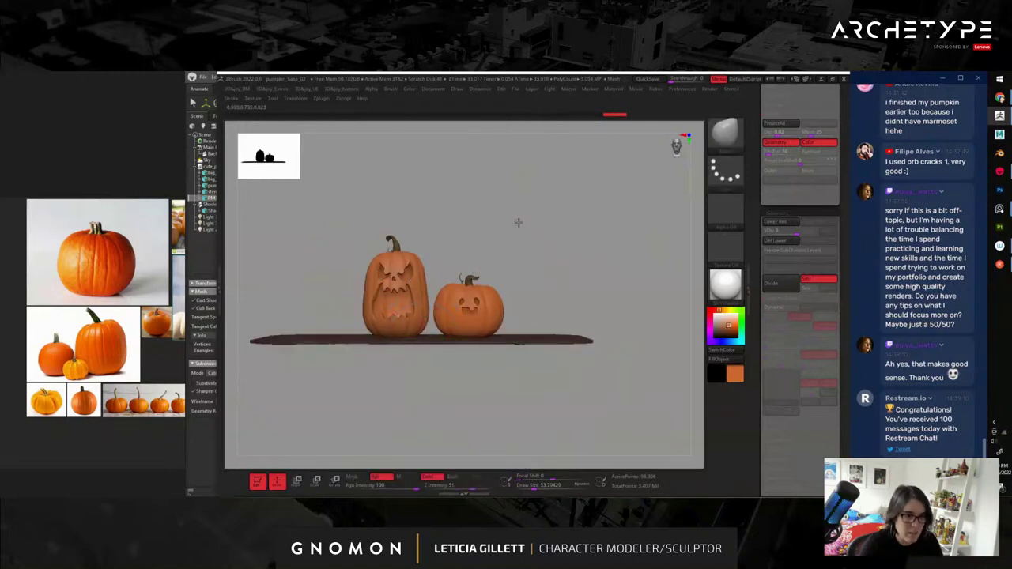
{"action": "right_click_drag", "start_coordinate": [517, 219], "coordinate": [612, 248], "text": "ctrl"}
{"action": "right_click_drag", "start_coordinate": [468, 136], "coordinate": [394, 294], "text": "alt"}
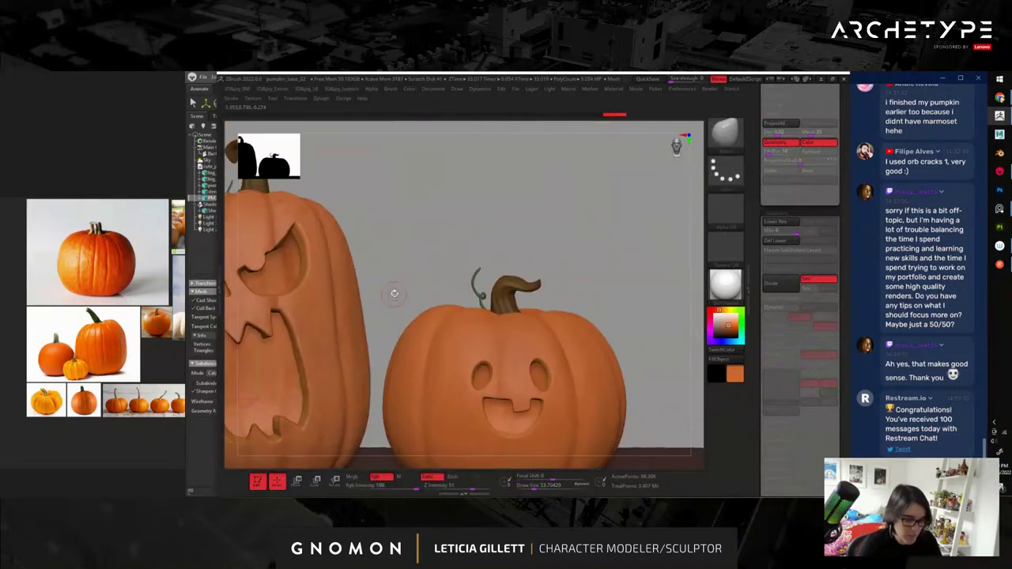
- Make the small pumpkin's body the active subtool and choose the cracks brush for carving its fine creases
{"action": "left_click", "coordinate": [559, 342], "text": "alt"}
{"action": "mouse_move", "coordinate": [609, 289]}
{"action": "right_mouse_down", "text": "alt"}
{"action": "mouse_move", "coordinate": [587, 252]}
{"action": "mouse_move", "coordinate": [630, 253]}
{"action": "right_mouse_up", "text": "alt"}
{"action": "key", "text": "c"}
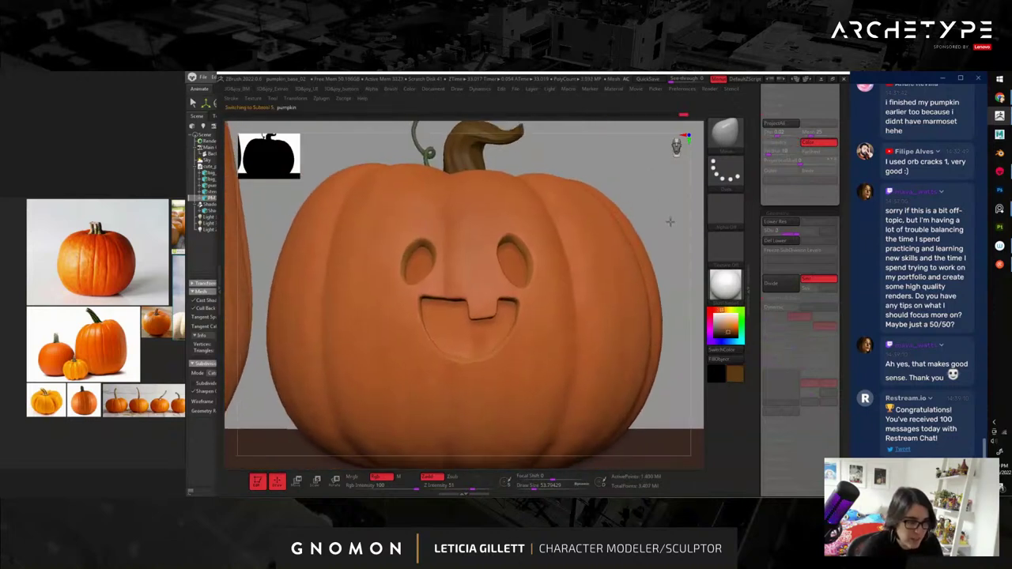
{"action": "right_click_drag", "start_coordinate": [564, 258], "coordinate": [609, 332], "text": "alt"}
{"action": "key", "text": "2"}
{"action": "key", "text": "1"}
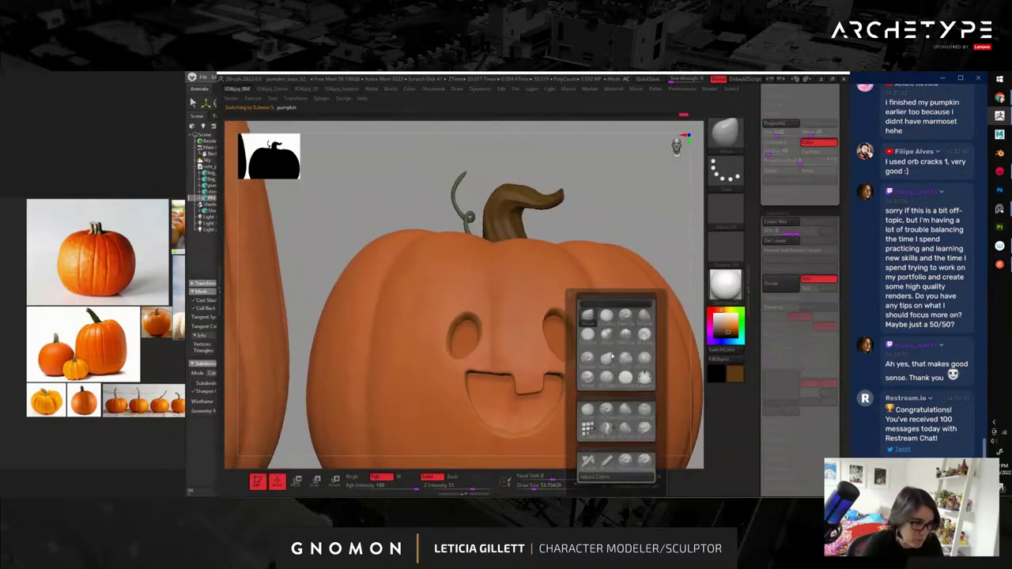
{"action": "left_click", "coordinate": [646, 411]}
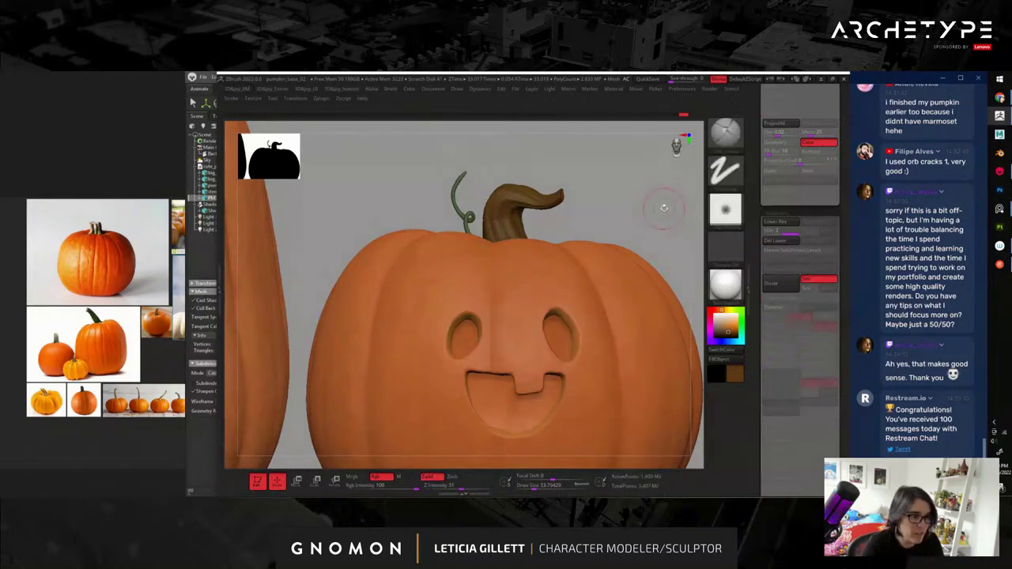
{"action": "left_click_drag", "start_coordinate": [669, 219], "coordinate": [644, 226]}
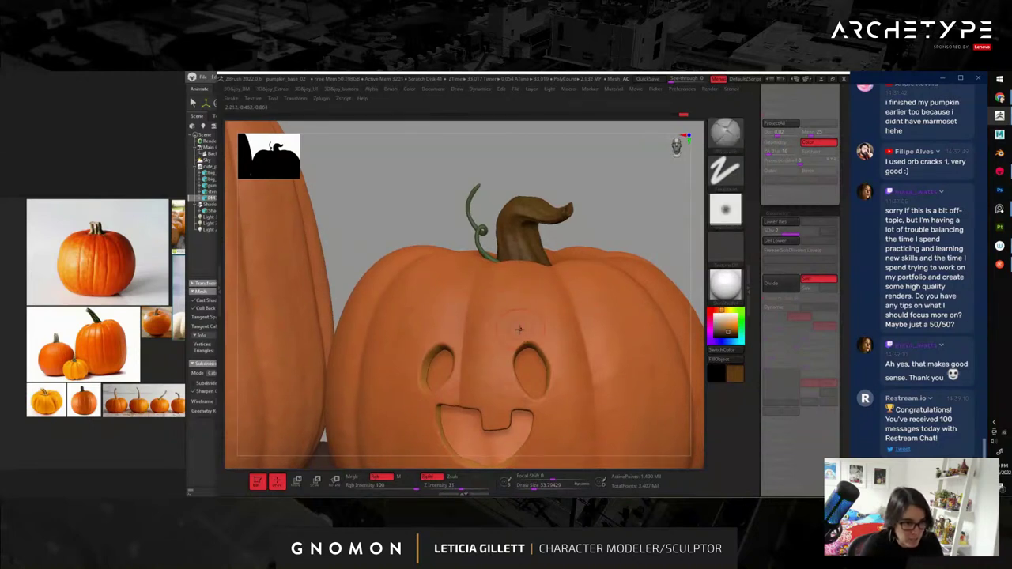
{"action": "left_click_drag", "start_coordinate": [617, 207], "coordinate": [593, 233]}
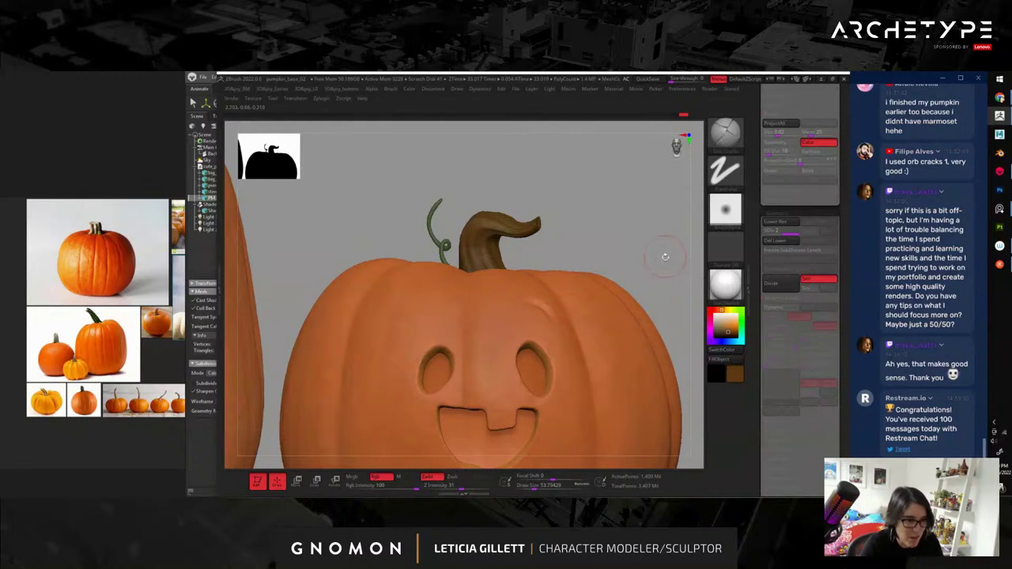
- Try a test crease across the small pumpkin's forehead with the cracks brush
{"action": "mouse_move", "coordinate": [433, 313]}
{"action": "left_mouse_down"}
{"action": "mouse_move", "coordinate": [554, 309]}
{"action": "mouse_move", "coordinate": [475, 316]}
{"action": "mouse_move", "coordinate": [547, 319]}
{"action": "left_mouse_up"}
{"action": "key", "text": "ctrl+z"}
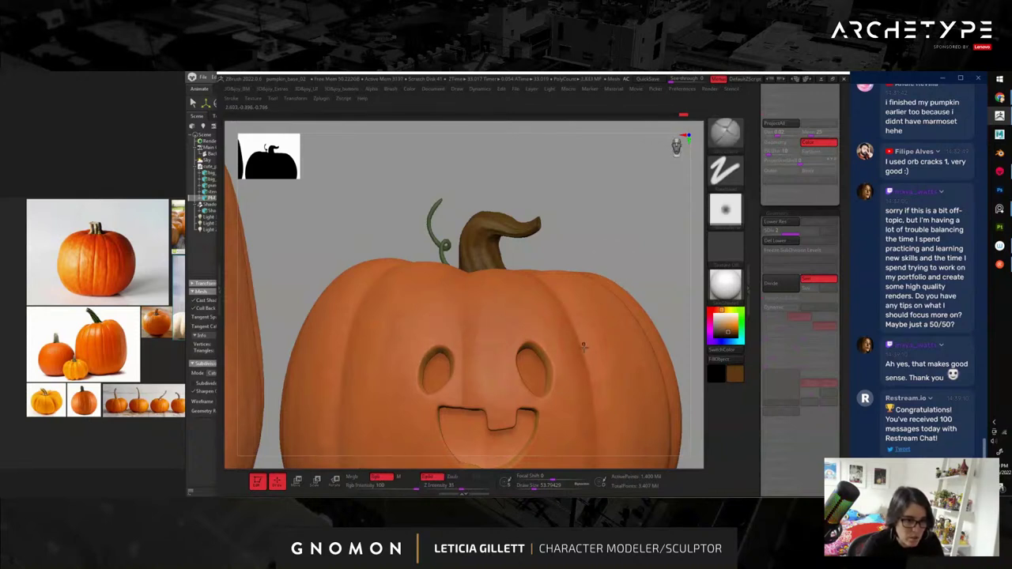
{"action": "mouse_move", "coordinate": [668, 310]}
{"action": "left_mouse_down", "text": "alt"}
{"action": "mouse_move", "coordinate": [638, 284]}
{"action": "mouse_move", "coordinate": [652, 300]}
{"action": "left_mouse_up", "text": "alt"}
{"action": "right_click_drag", "start_coordinate": [651, 300], "coordinate": [665, 290], "text": "ctrl"}
{"action": "left_click", "coordinate": [382, 477]}
{"action": "left_click", "coordinate": [381, 477]}
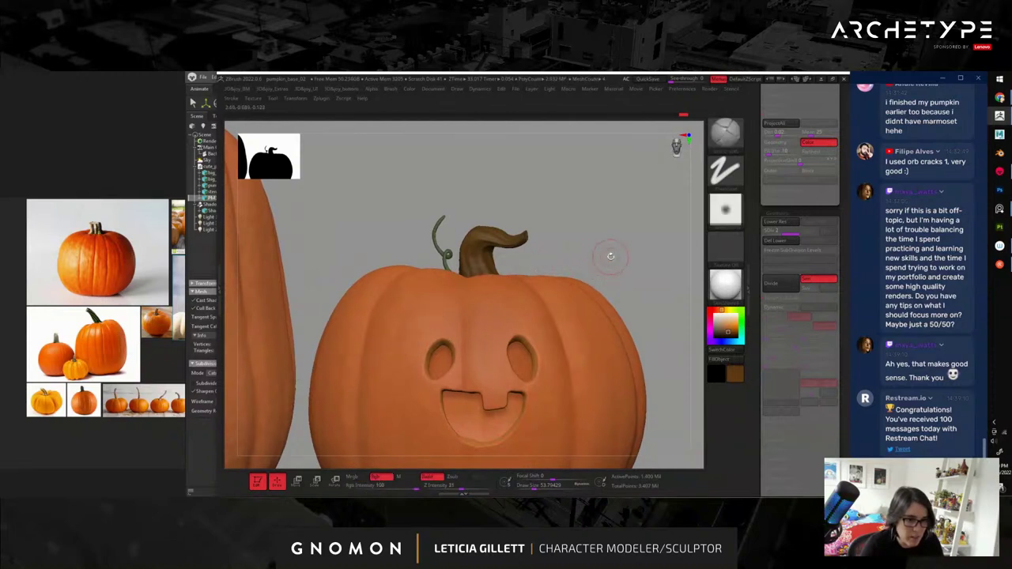
{"action": "left_click_drag", "start_coordinate": [641, 256], "coordinate": [635, 260], "text": "alt"}
{"action": "left_click_drag", "start_coordinate": [771, 227], "coordinate": [770, 292]}
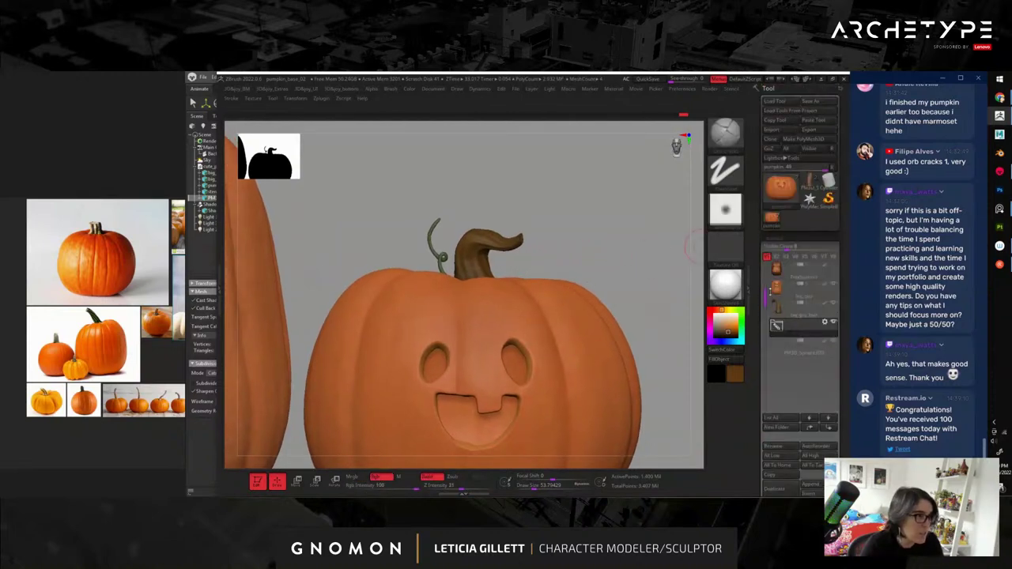
{"action": "scroll", "coordinate": [791, 237], "scroll_direction": "down", "scroll_amount": 5}
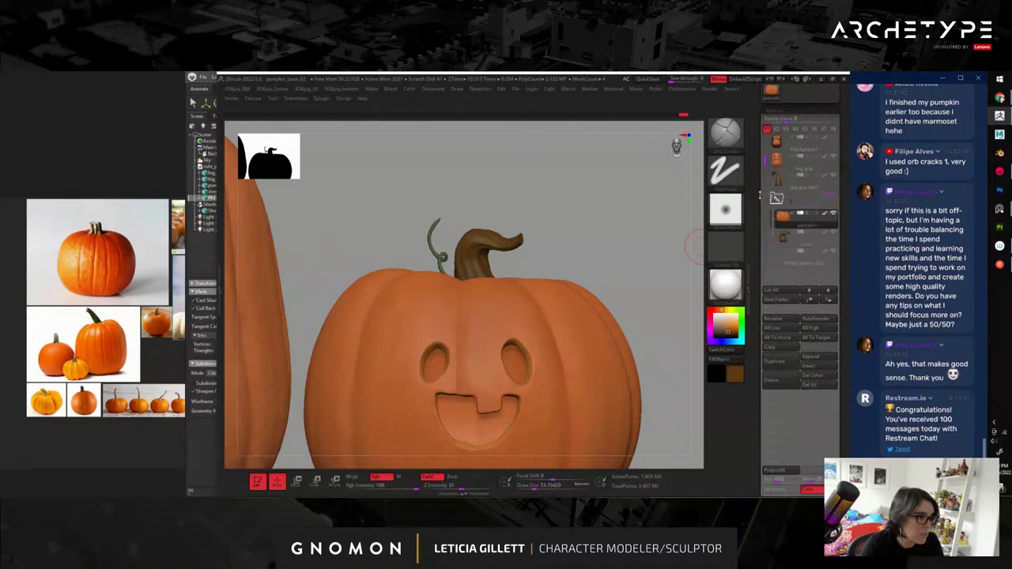
{"action": "key", "text": "ctrl+z"}
- Carve short curved brow creases above both eyes of the small pumpkin with a brush size of about 27
{"action": "left_click_drag", "start_coordinate": [657, 260], "coordinate": [520, 312]}
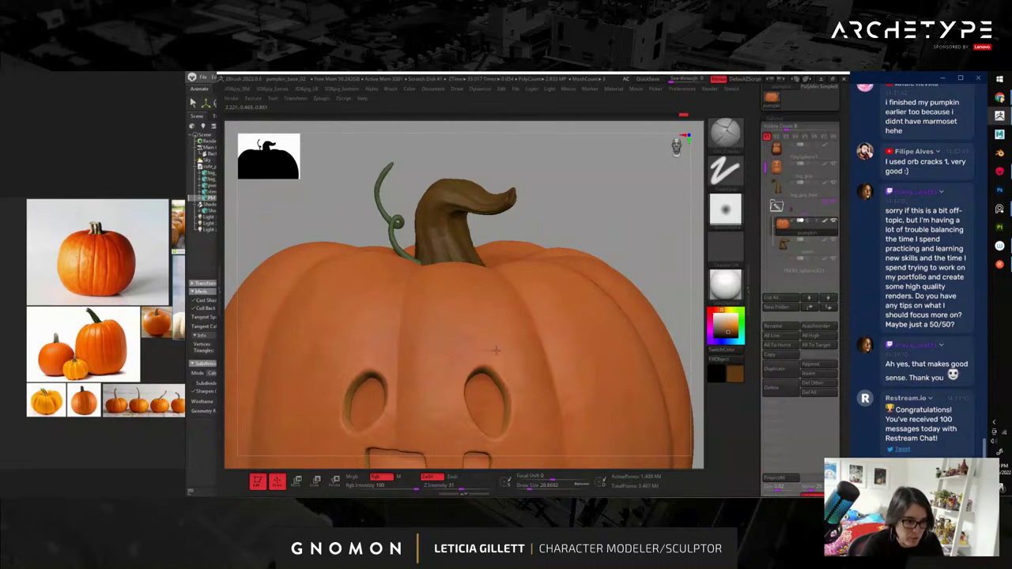
{"action": "left_click_drag", "start_coordinate": [480, 347], "coordinate": [512, 366]}
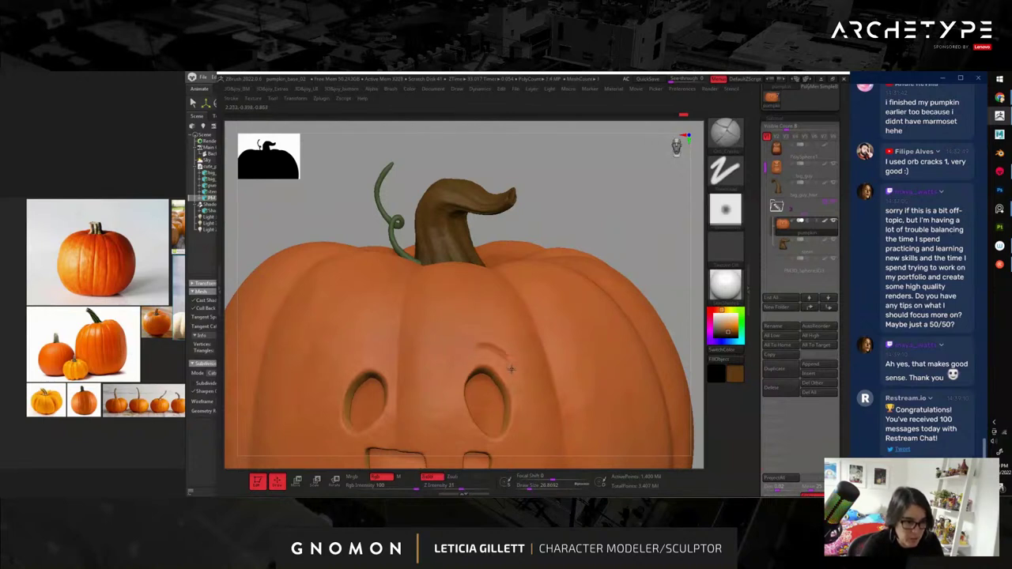
{"action": "left_click_drag", "start_coordinate": [606, 210], "coordinate": [524, 277]}
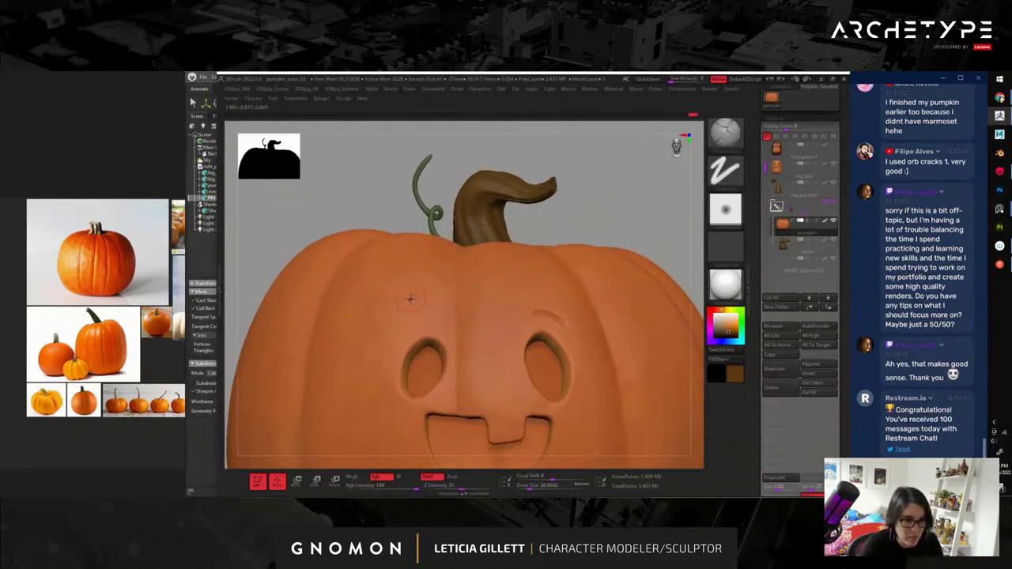
{"action": "left_click_drag", "start_coordinate": [583, 214], "coordinate": [574, 174], "text": "alt"}
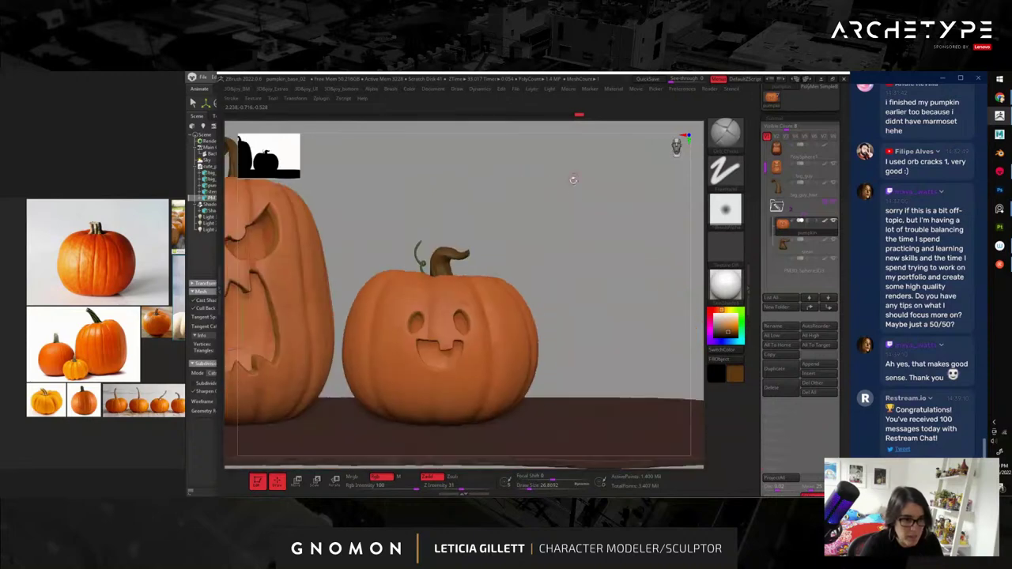
{"action": "left_click_drag", "start_coordinate": [544, 209], "coordinate": [616, 281]}
{"action": "left_click_drag", "start_coordinate": [605, 204], "coordinate": [635, 126], "text": "alt"}
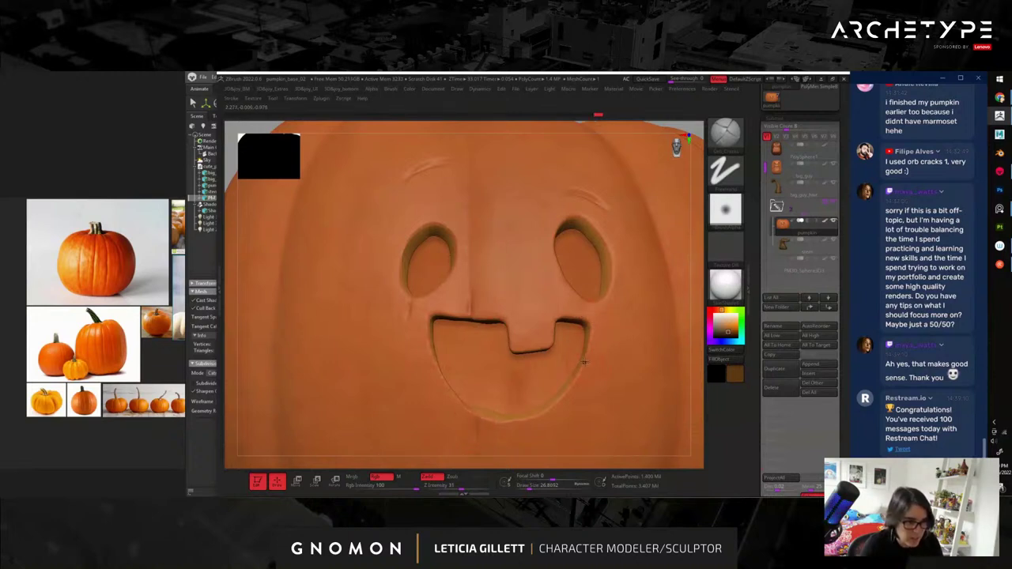
- Carve fainter creases around the small pumpkin's face and body with brush size about 44 and Z intensity 12
{"action": "left_click_drag", "start_coordinate": [704, 246], "coordinate": [613, 181], "text": "alt"}
{"action": "key", "text": "s"}
{"action": "left_click_drag", "start_coordinate": [417, 333], "coordinate": [422, 332]}
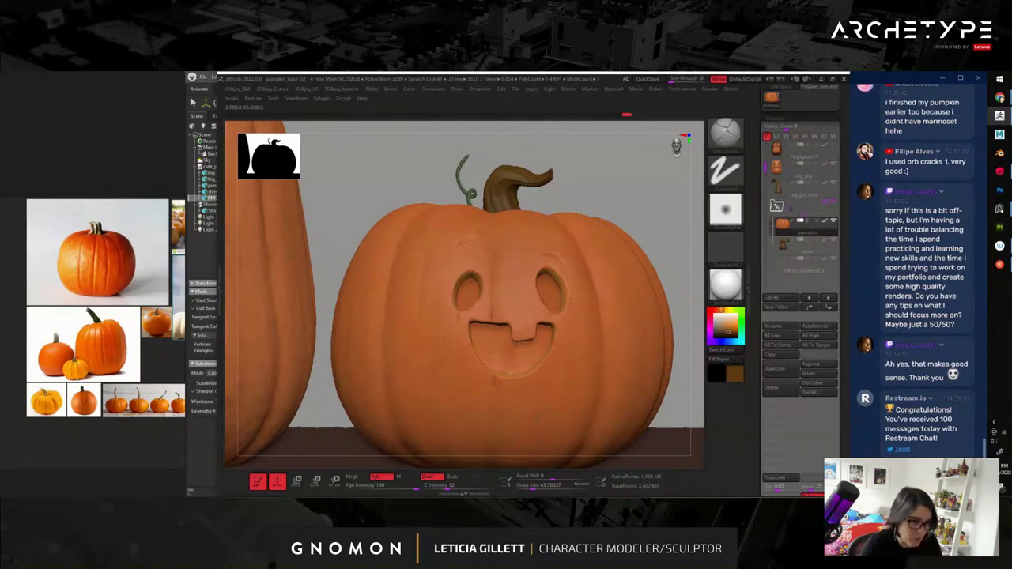
{"action": "left_click_drag", "start_coordinate": [685, 225], "coordinate": [624, 202], "text": "alt"}
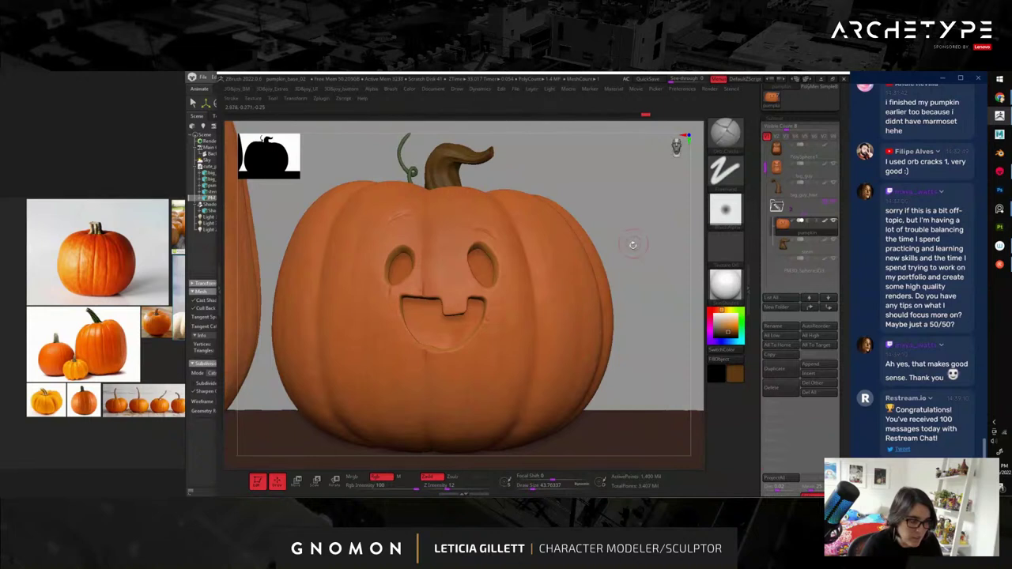
{"action": "left_click_drag", "start_coordinate": [606, 197], "coordinate": [432, 318]}
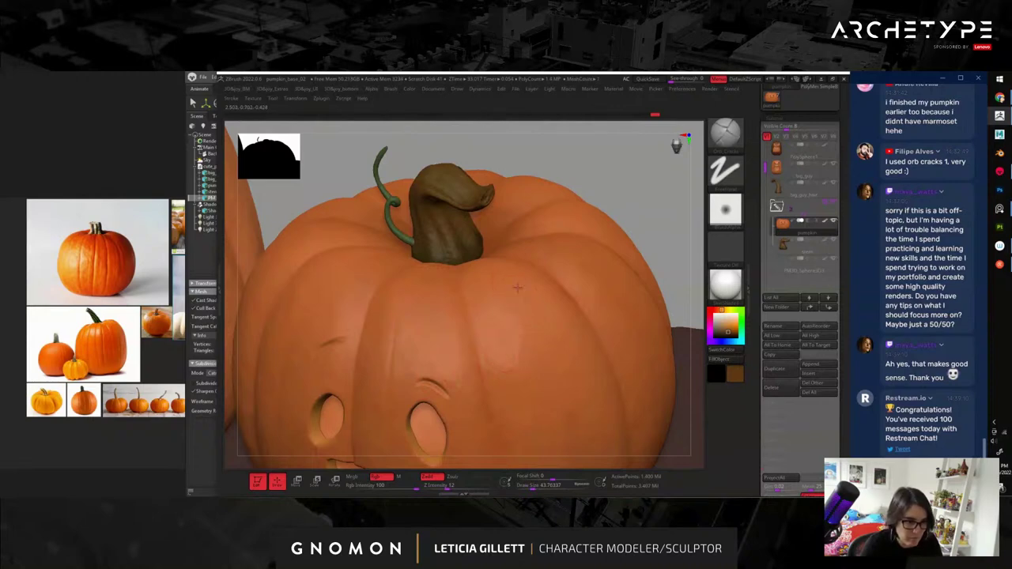
{"action": "left_click_drag", "start_coordinate": [663, 238], "coordinate": [548, 444]}
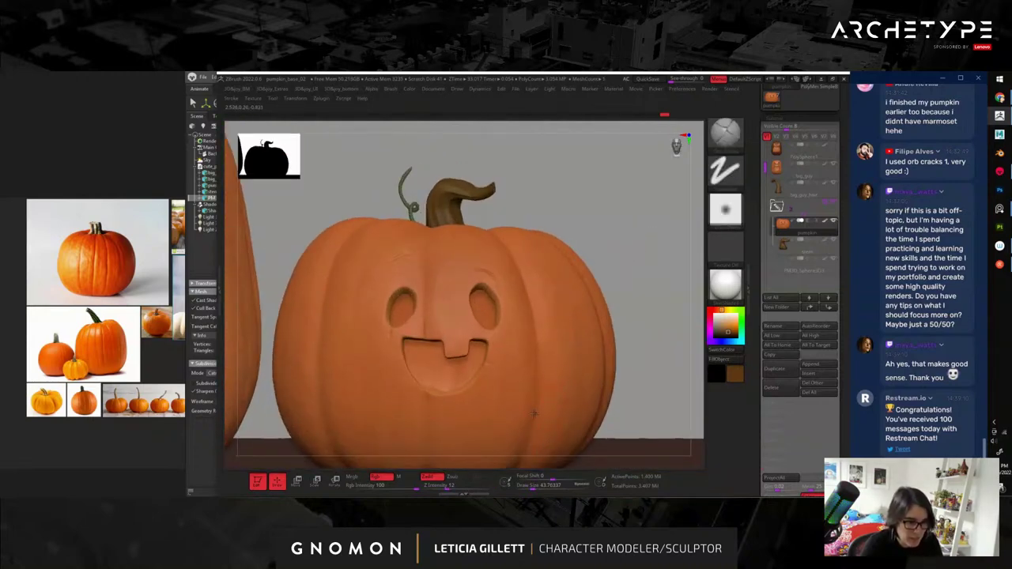
{"action": "mouse_move", "coordinate": [659, 272]}
{"action": "left_mouse_down", "text": "alt"}
{"action": "mouse_move", "coordinate": [660, 217]}
{"action": "mouse_move", "coordinate": [661, 273]}
{"action": "left_mouse_up", "text": "alt"}
{"action": "left_click_drag", "start_coordinate": [408, 305], "coordinate": [421, 308]}
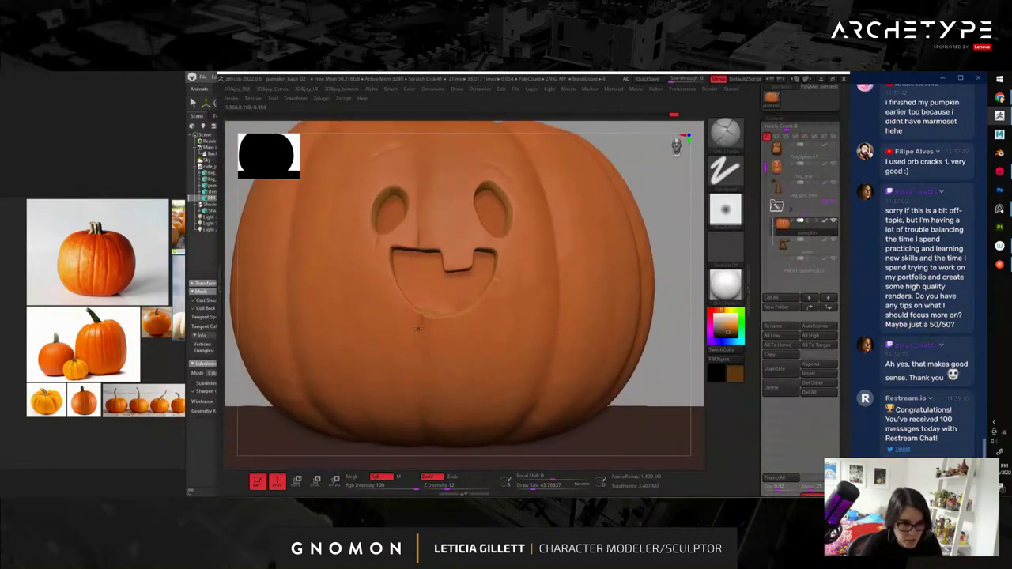
{"action": "left_click_drag", "start_coordinate": [647, 207], "coordinate": [661, 262], "text": "alt"}
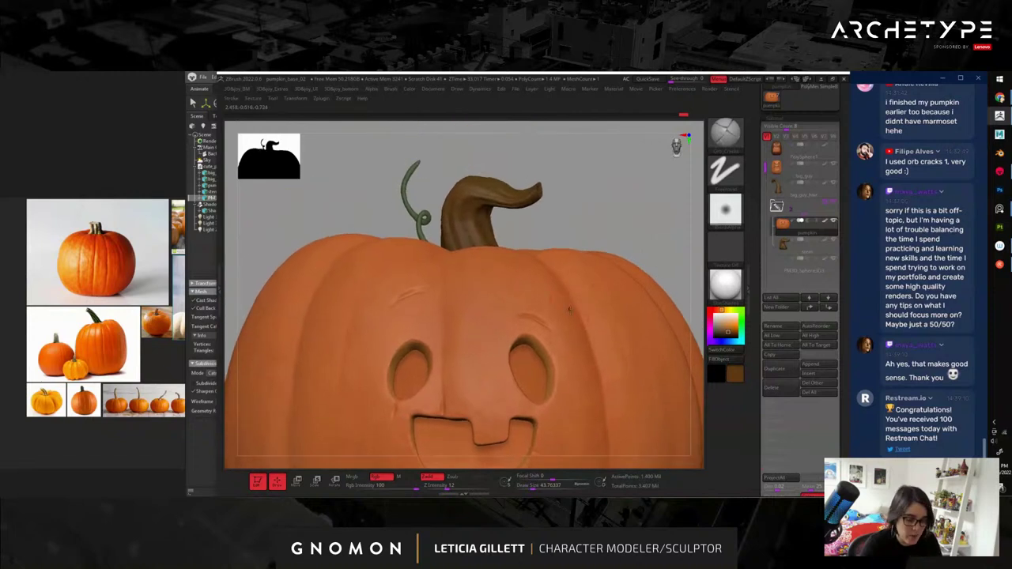
- Switch to a colour-only paint brush and darken the small pumpkin's brow creases with brown
{"action": "key", "text": "b"}
{"action": "left_click", "coordinate": [536, 462]}
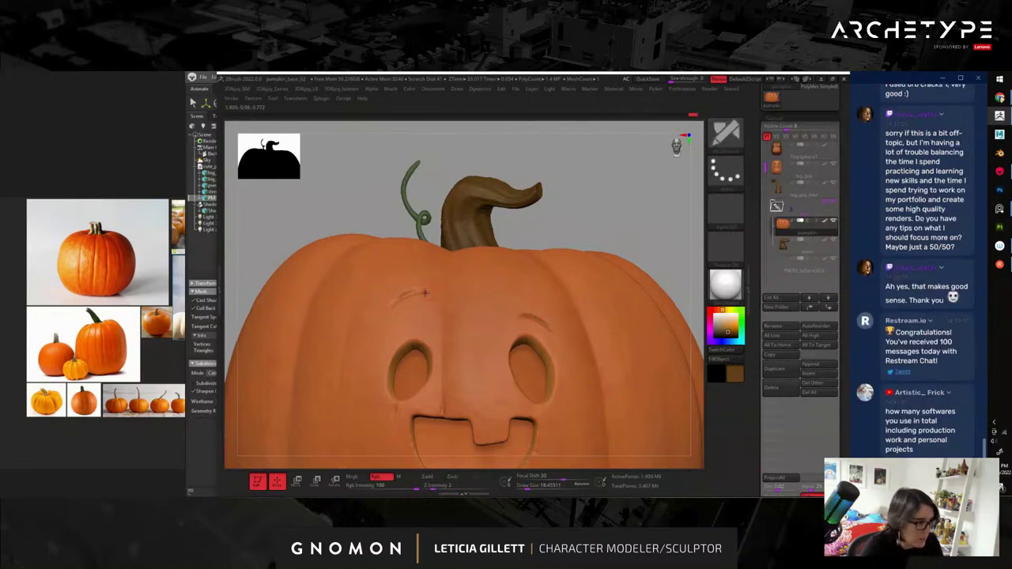
{"action": "left_click_drag", "start_coordinate": [621, 209], "coordinate": [558, 229], "text": "alt"}
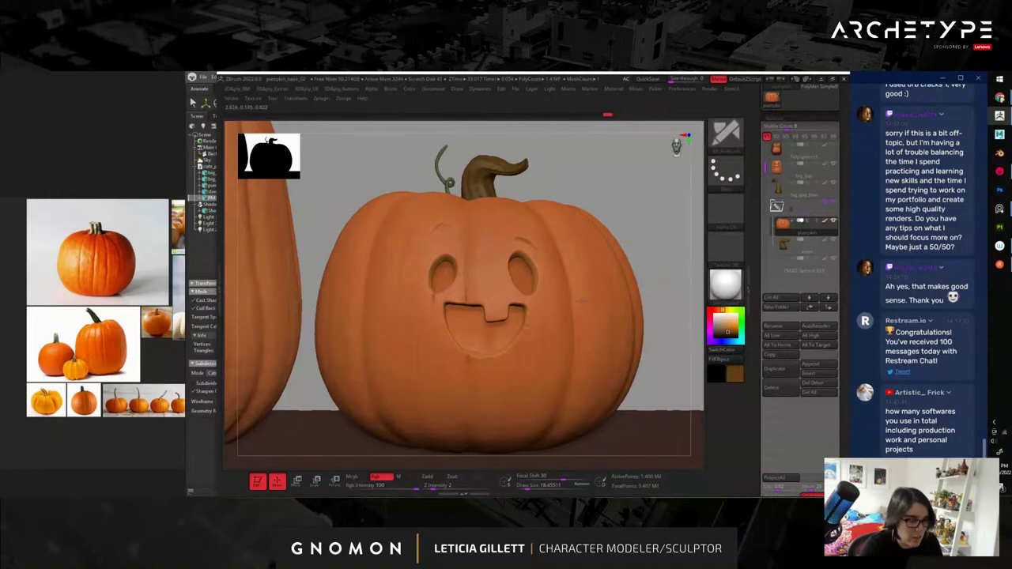
- Pick a reddish brown and paint thin accents into the creases around the small pumpkin's eyes, mouth and ribs
{"action": "key", "text": "c"}
{"action": "key", "text": "c"}
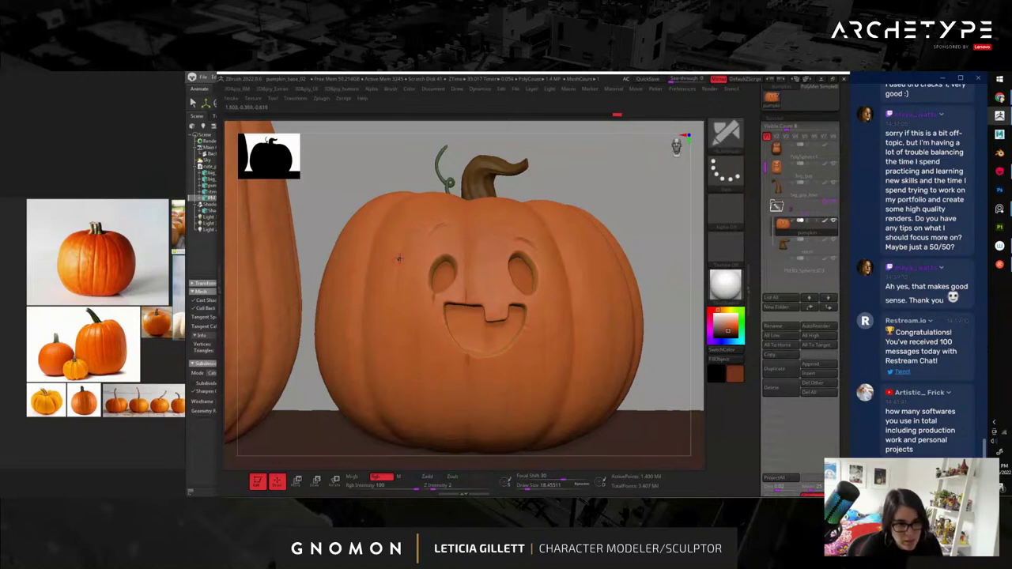
{"action": "left_click_drag", "start_coordinate": [398, 254], "coordinate": [397, 269]}
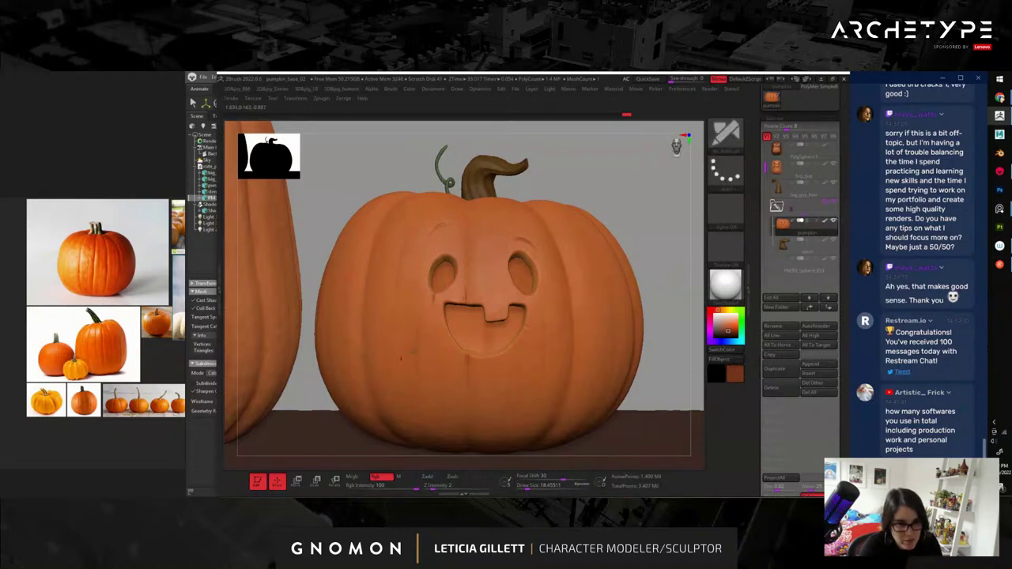
{"action": "left_click_drag", "start_coordinate": [527, 331], "coordinate": [530, 341]}
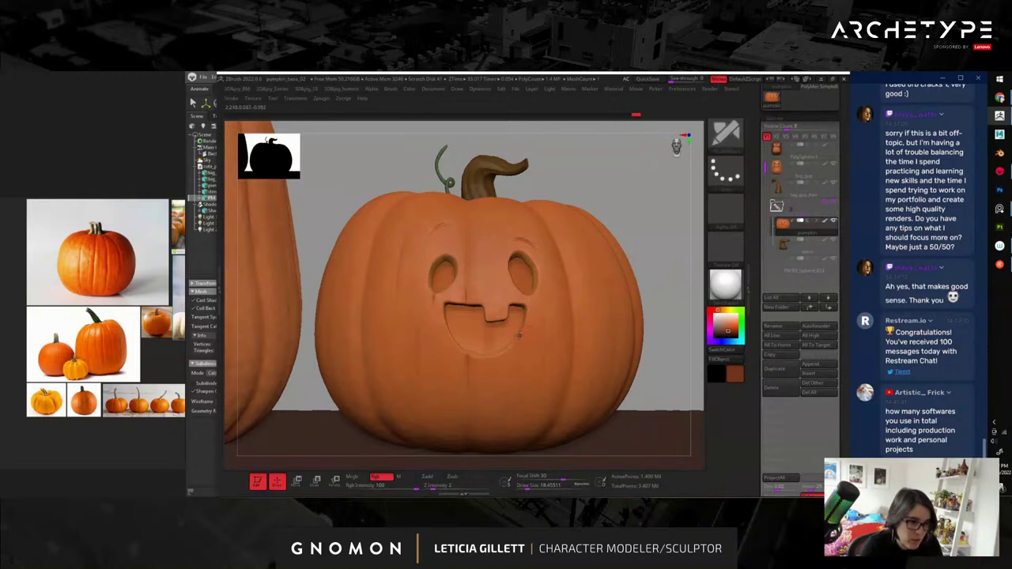
{"action": "left_click_drag", "start_coordinate": [633, 215], "coordinate": [629, 213], "text": "alt"}
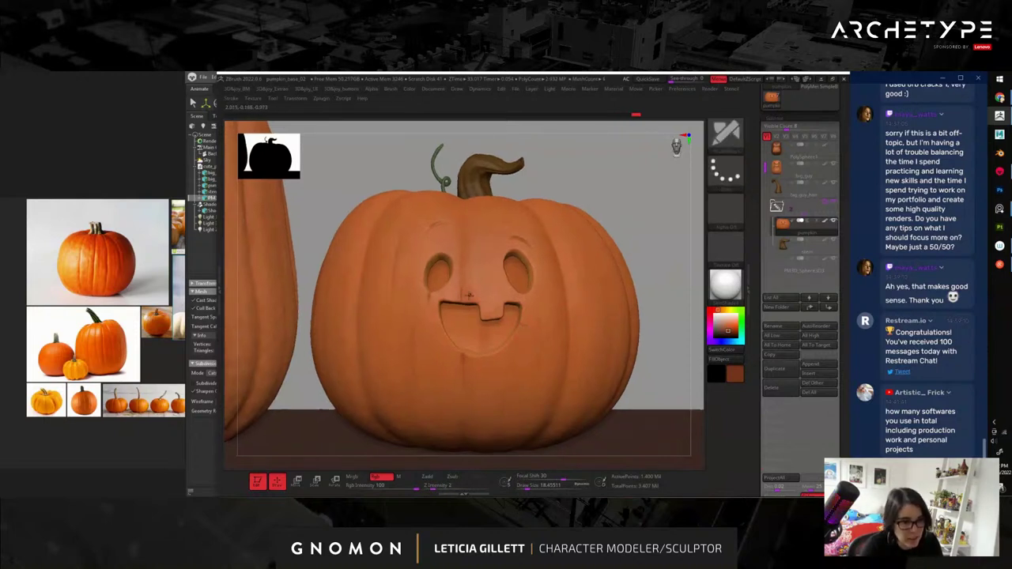
{"action": "left_click_drag", "start_coordinate": [464, 264], "coordinate": [463, 271]}
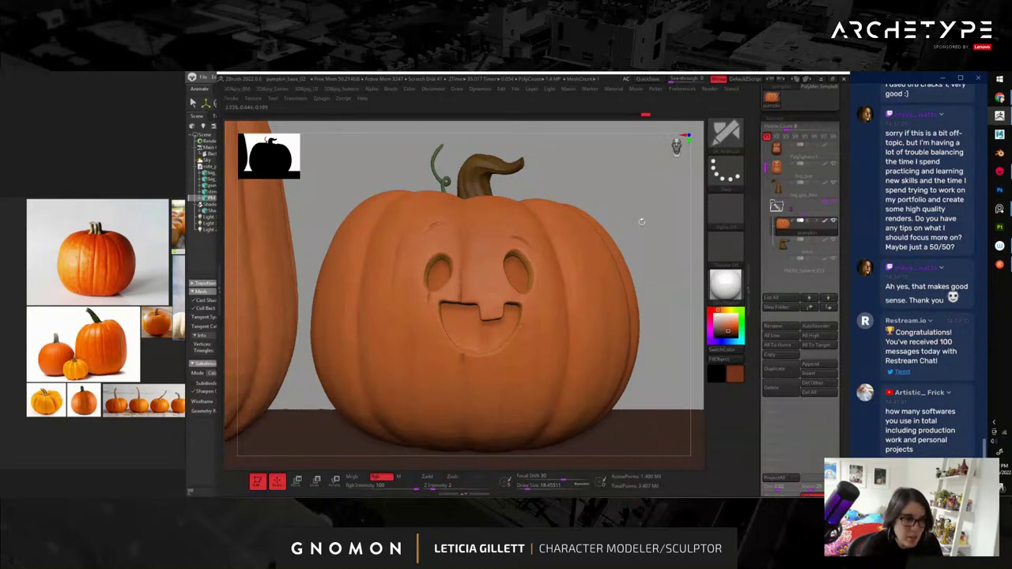
{"action": "left_click_drag", "start_coordinate": [655, 238], "coordinate": [628, 213], "text": "alt"}
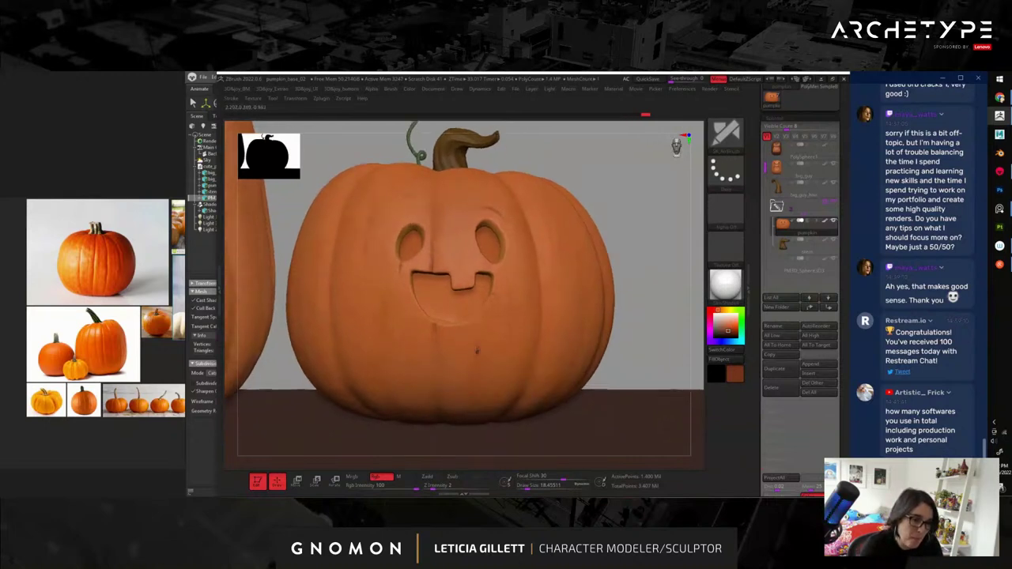
{"action": "mouse_move", "coordinate": [510, 301]}
{"action": "left_mouse_down"}
{"action": "mouse_move", "coordinate": [513, 282]}
{"action": "mouse_move", "coordinate": [514, 295]}
{"action": "left_mouse_up"}
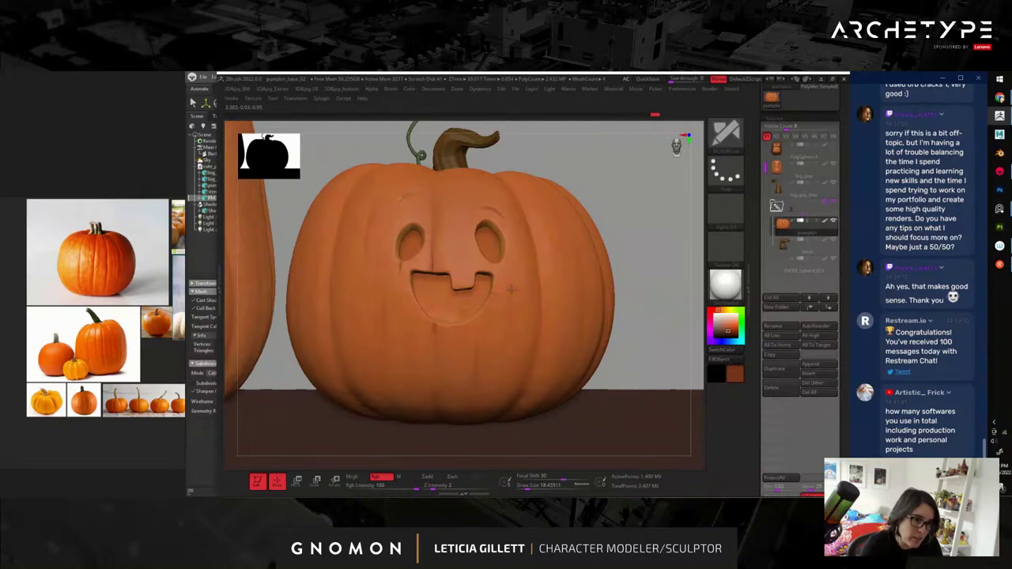
- Paint more reddish-brown accents on the small pumpkin's side ribs and brow creases
{"action": "left_click_drag", "start_coordinate": [641, 248], "coordinate": [555, 247]}
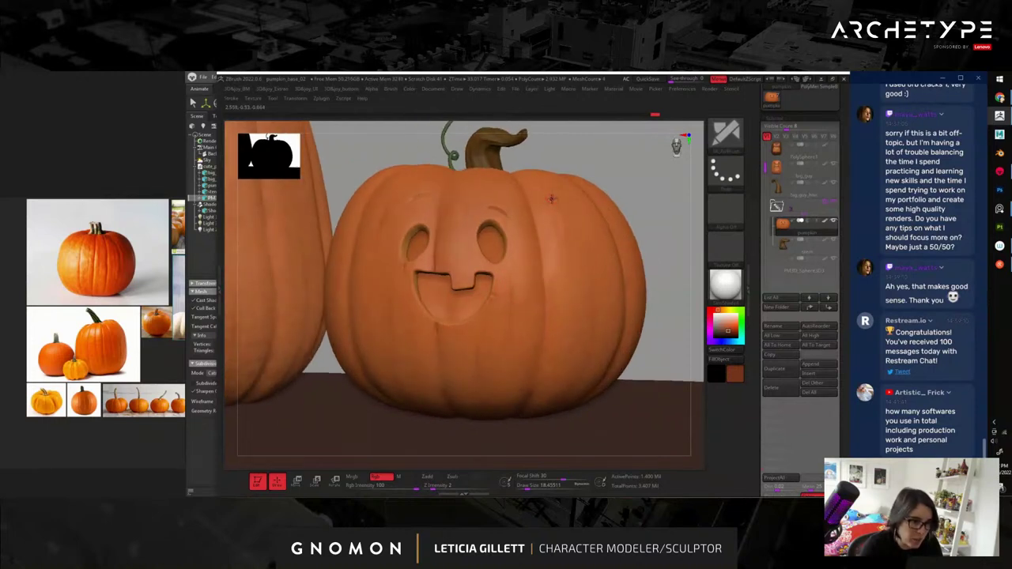
{"action": "left_click_drag", "start_coordinate": [550, 201], "coordinate": [558, 228]}
{"action": "mouse_move", "coordinate": [685, 257]}
{"action": "left_mouse_down"}
{"action": "mouse_move", "coordinate": [690, 228]}
{"action": "mouse_move", "coordinate": [604, 277]}
{"action": "left_mouse_up"}
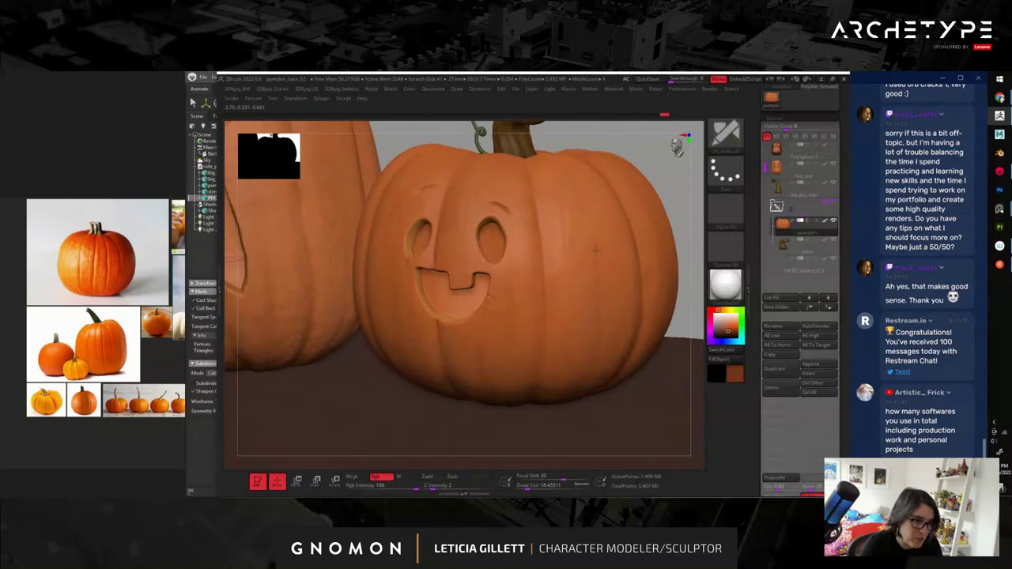
{"action": "left_click_drag", "start_coordinate": [664, 165], "coordinate": [663, 197], "text": "shift"}
{"action": "left_click_drag", "start_coordinate": [663, 240], "coordinate": [615, 332], "text": "alt"}
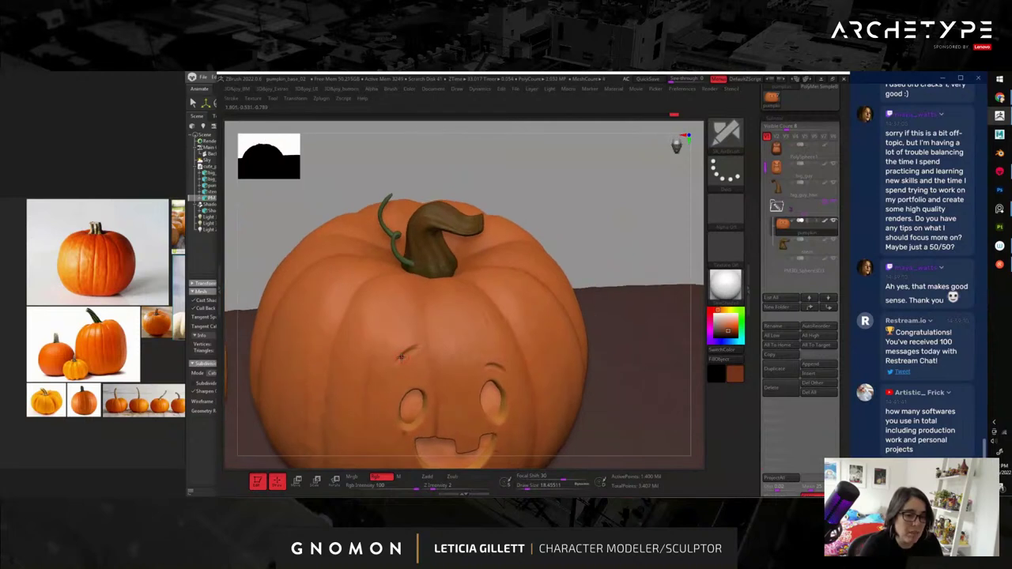
{"action": "left_click_drag", "start_coordinate": [463, 324], "coordinate": [518, 315]}
- Sample the small pumpkin's orange, shift it to a lighter yellowish orange, and switch to the colour spray brush
{"action": "key", "text": "c"}
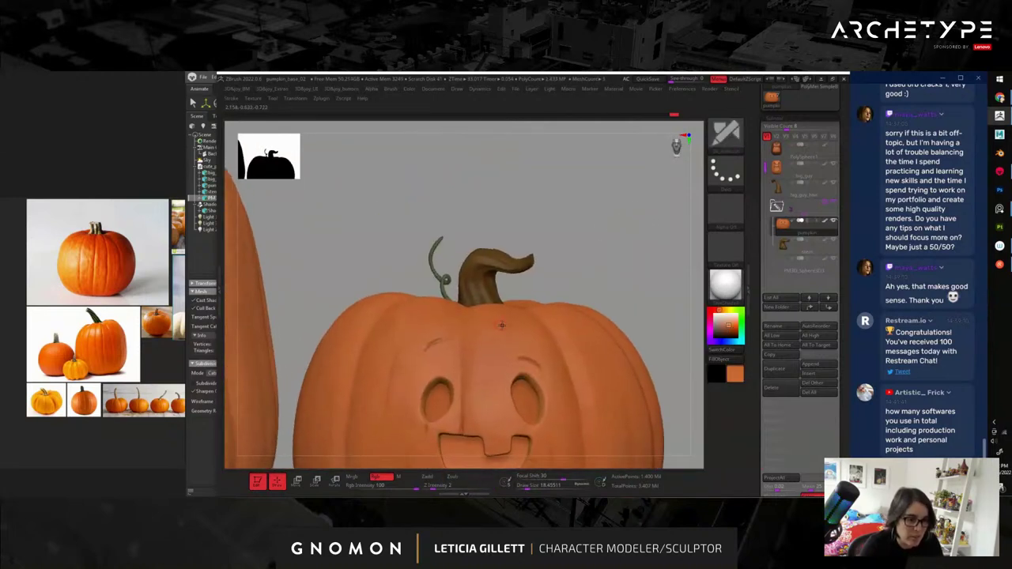
{"action": "left_click", "coordinate": [721, 311]}
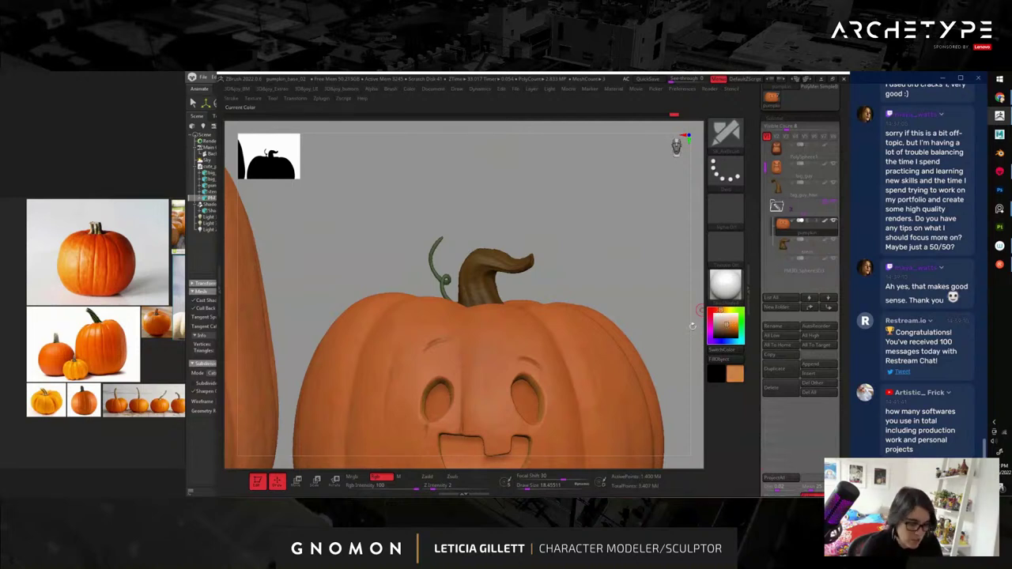
{"action": "key", "text": "space"}
{"action": "left_click", "coordinate": [639, 384]}
{"action": "left_click", "coordinate": [679, 463]}
- Spray light-orange speckles over the small pumpkin's skin with brush size about 83, undoing the oversized first dab
{"action": "key", "text": "s"}
{"action": "left_click", "coordinate": [496, 317]}
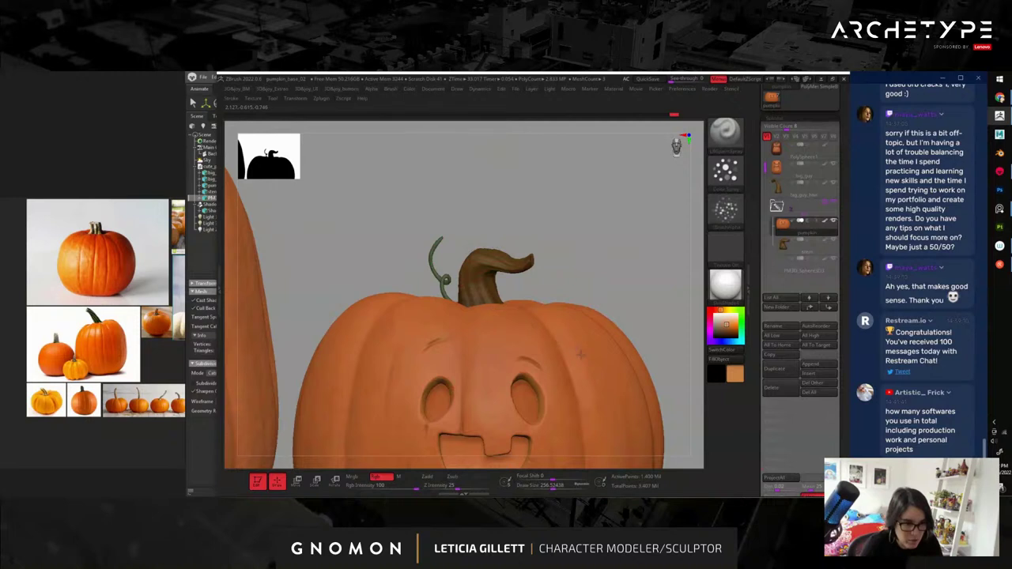
{"action": "key", "text": "ctrl+z"}
{"action": "key", "text": "s"}
{"action": "left_click_drag", "start_coordinate": [508, 339], "coordinate": [494, 340]}
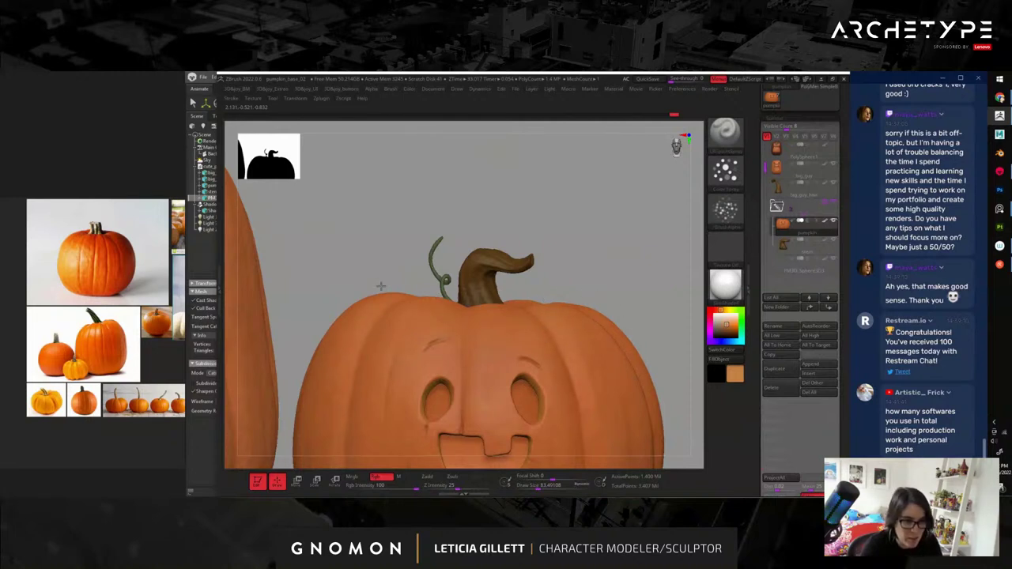
{"action": "left_click_drag", "start_coordinate": [623, 290], "coordinate": [638, 244], "text": "alt"}
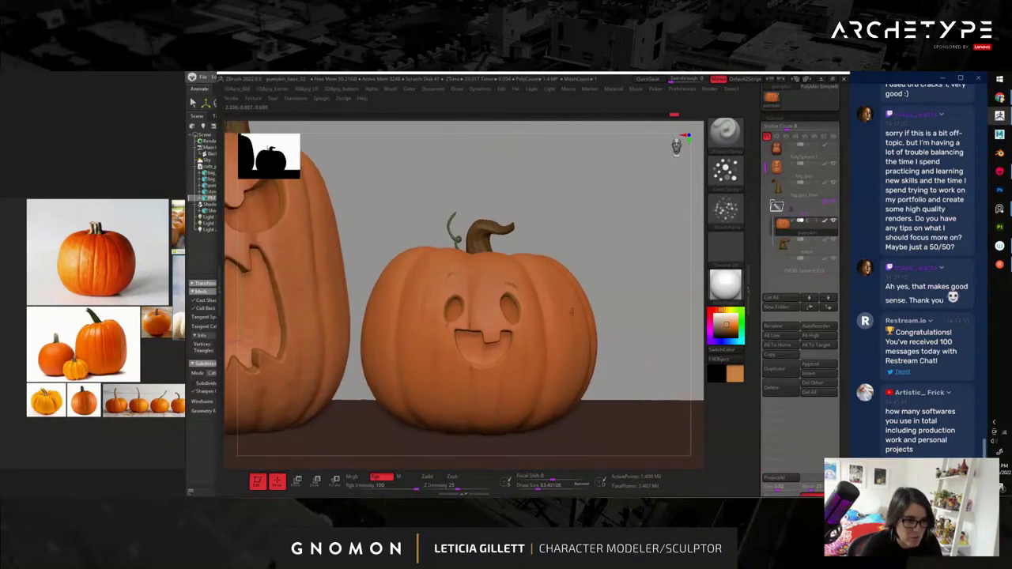
{"action": "left_click_drag", "start_coordinate": [594, 234], "coordinate": [525, 315]}
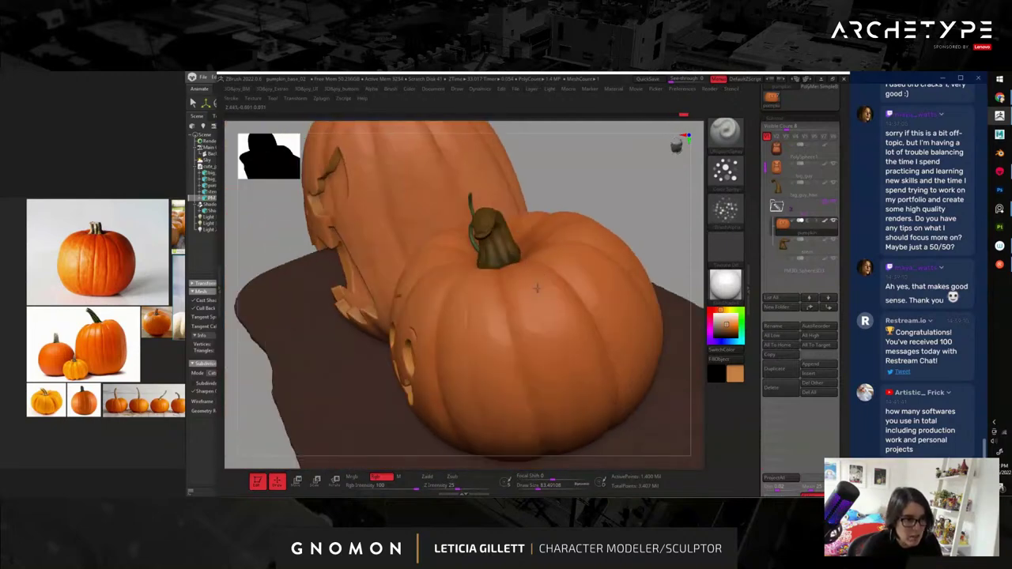
{"action": "left_click_drag", "start_coordinate": [556, 185], "coordinate": [498, 173]}
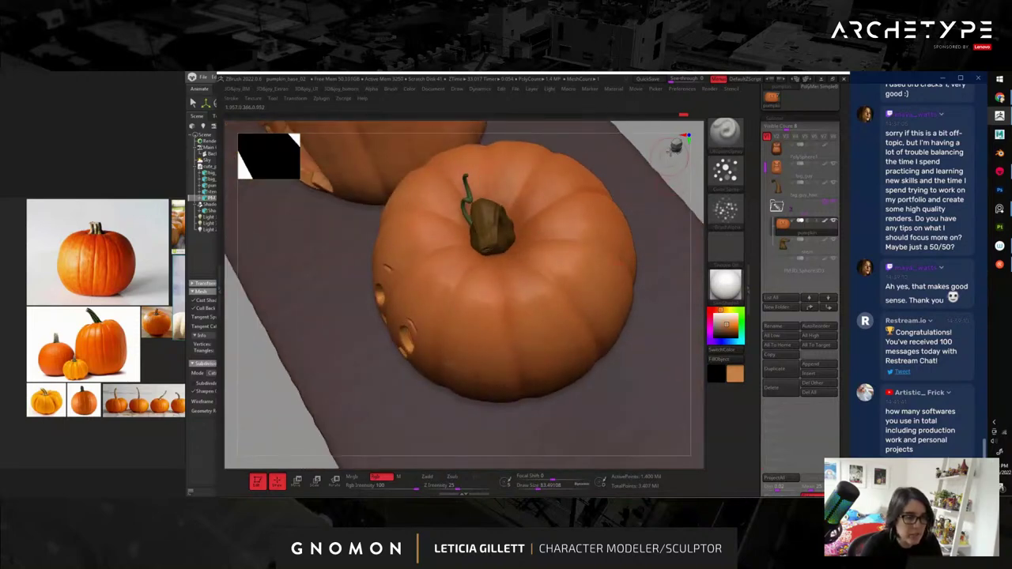
- Select the big pumpkin's stem for editing and switch to the Move brush
{"action": "left_click", "coordinate": [671, 155]}
{"action": "mouse_move", "coordinate": [625, 297]}
{"action": "left_mouse_down"}
{"action": "mouse_move", "coordinate": [617, 398]}
{"action": "mouse_move", "coordinate": [574, 412]}
{"action": "mouse_move", "coordinate": [463, 230]}
{"action": "mouse_move", "coordinate": [577, 229]}
{"action": "mouse_move", "coordinate": [555, 189]}
{"action": "mouse_move", "coordinate": [519, 298]}
{"action": "left_mouse_up"}
{"action": "left_click", "coordinate": [492, 305], "text": "alt"}
{"action": "key", "text": "b"}
{"action": "key", "text": "m"}
{"action": "key", "text": "v"}
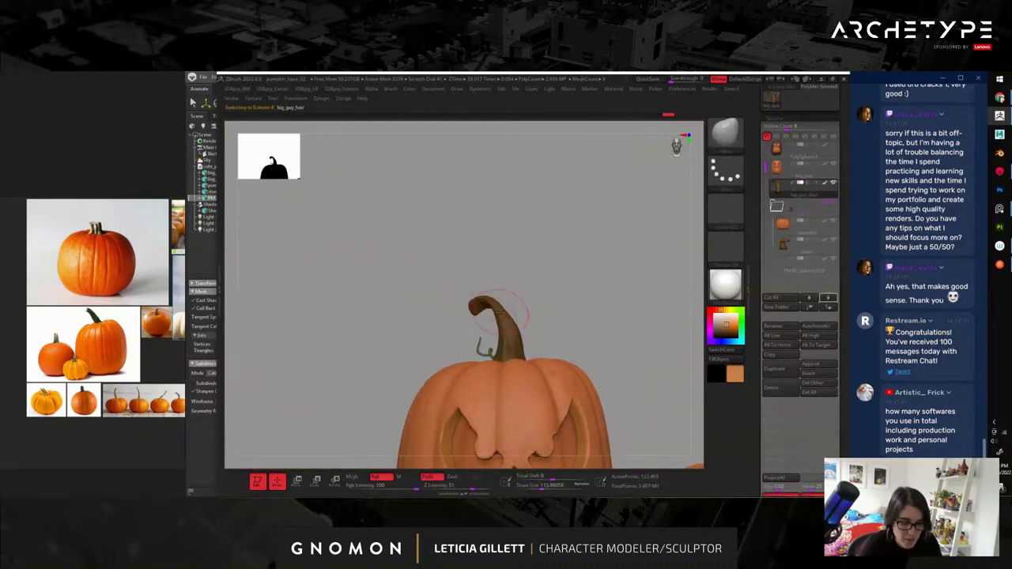
- Mask the lower part of the big pumpkin's stem and adjust its curled upper end with the transform gizmo
{"action": "key", "text": "w"}
{"action": "key", "text": "e"}
{"action": "left_click_drag", "start_coordinate": [496, 306], "coordinate": [482, 302], "text": "ctrl"}
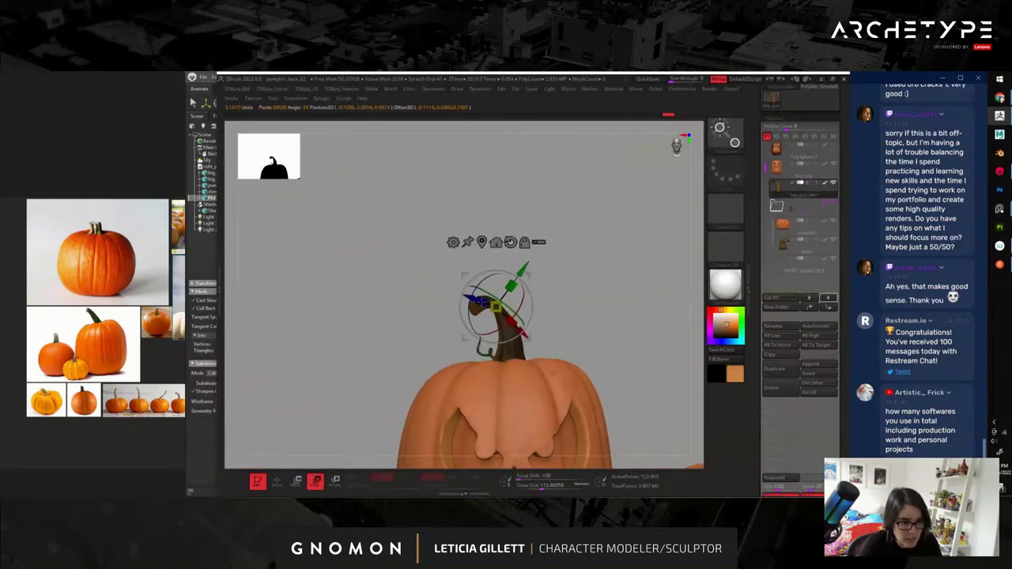
{"action": "left_click_drag", "start_coordinate": [477, 254], "coordinate": [478, 251], "text": "ctrl"}
{"action": "left_click_drag", "start_coordinate": [625, 257], "coordinate": [638, 309], "text": "alt"}
{"action": "mouse_move", "coordinate": [498, 275]}
{"action": "left_mouse_down"}
{"action": "mouse_move", "coordinate": [518, 268]}
{"action": "mouse_move", "coordinate": [506, 272]}
{"action": "mouse_move", "coordinate": [504, 248]}
{"action": "left_mouse_up"}
{"action": "key", "text": "q"}
{"action": "key", "text": "ctrl+z"}
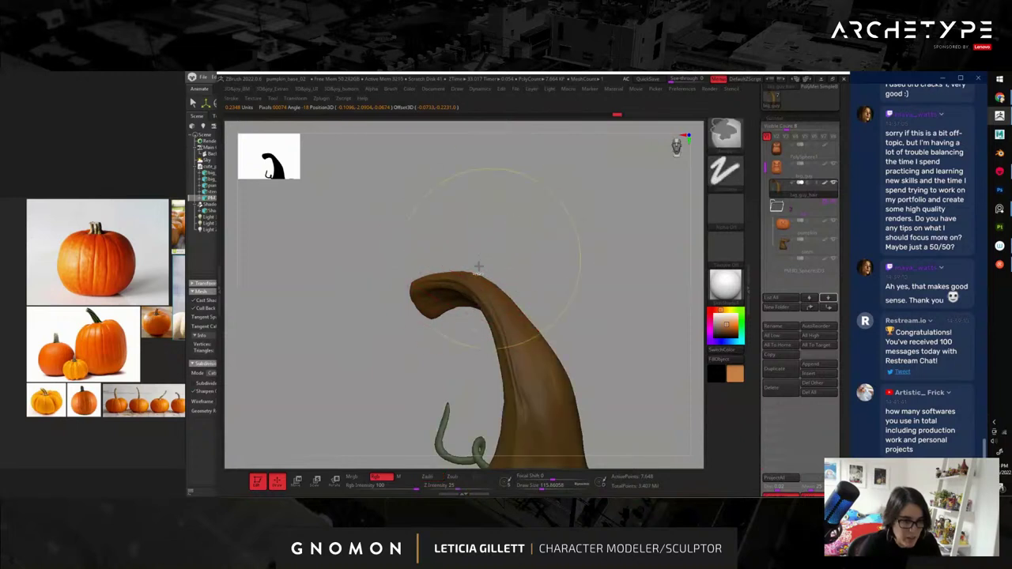
- Reshape the stem's tip into a slimmer hook, checking its profile from several sides
{"action": "left_click_drag", "start_coordinate": [429, 295], "coordinate": [428, 274]}
{"action": "key", "text": "["}
{"action": "mouse_move", "coordinate": [452, 231]}
{"action": "left_mouse_down", "text": "alt"}
{"action": "mouse_move", "coordinate": [538, 185]}
{"action": "mouse_move", "coordinate": [554, 200]}
{"action": "mouse_move", "coordinate": [524, 174]}
{"action": "mouse_move", "coordinate": [598, 256]}
{"action": "mouse_move", "coordinate": [480, 281]}
{"action": "left_mouse_up", "text": "alt"}
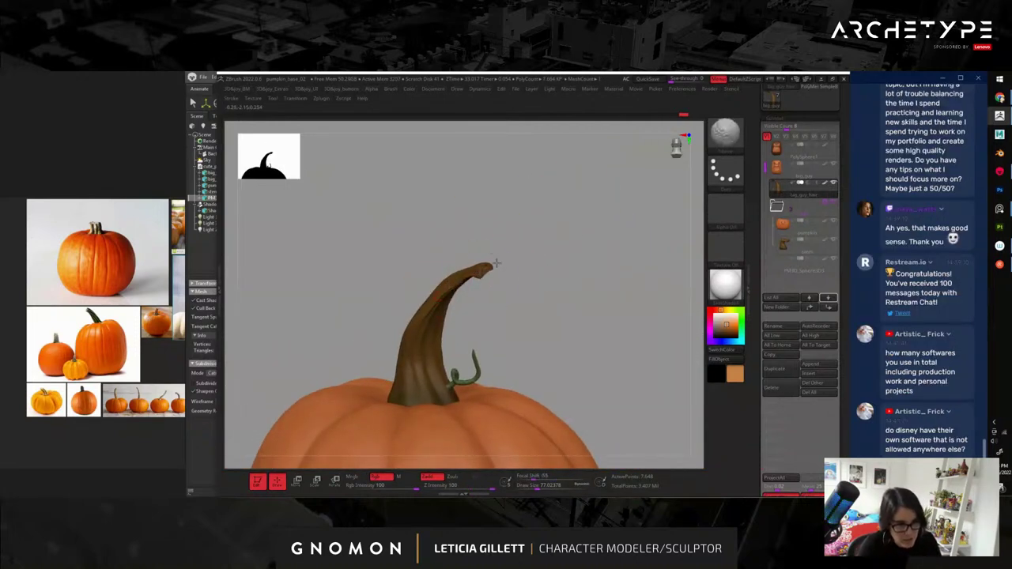
{"action": "mouse_move", "coordinate": [596, 343]}
{"action": "left_mouse_down", "text": "alt"}
{"action": "mouse_move", "coordinate": [599, 285]}
{"action": "mouse_move", "coordinate": [569, 276]}
{"action": "mouse_move", "coordinate": [577, 309]}
{"action": "left_mouse_up", "text": "alt"}
{"action": "key", "text": "s"}
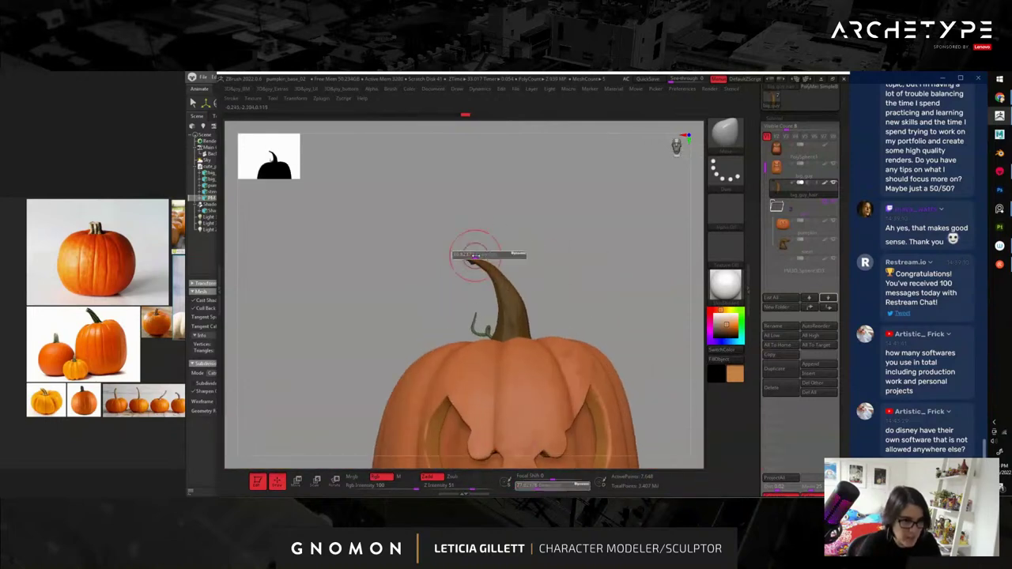
- Mask part of the big pumpkin's stem and rotate the unmasked portion with the transform gizmo
{"action": "key", "text": "w"}
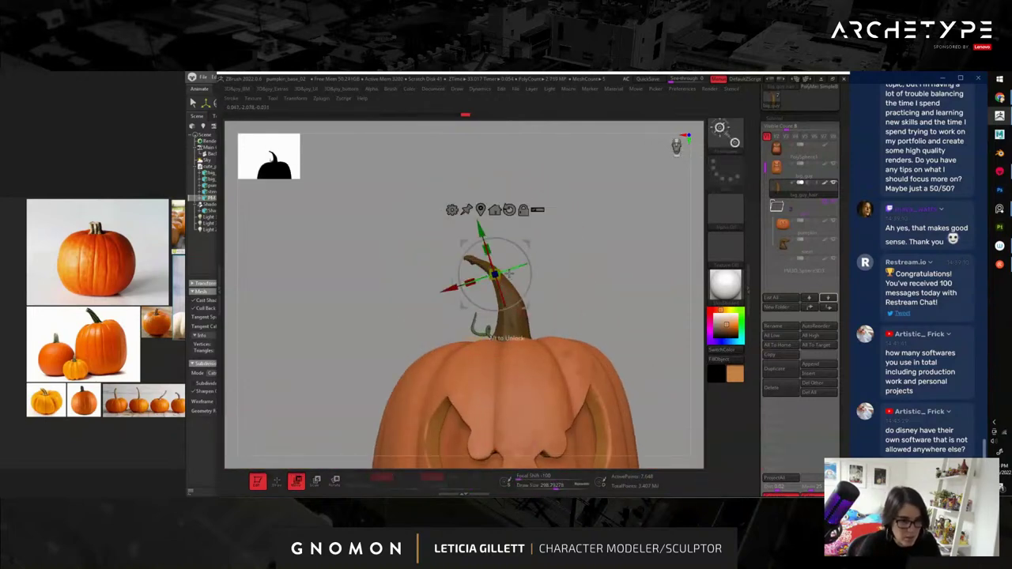
{"action": "left_click_drag", "start_coordinate": [527, 245], "coordinate": [453, 258], "text": "alt"}
{"action": "mouse_move", "coordinate": [506, 299]}
{"action": "left_mouse_down", "text": "ctrl"}
{"action": "mouse_move", "coordinate": [517, 269]}
{"action": "mouse_move", "coordinate": [537, 276]}
{"action": "left_mouse_up", "text": "ctrl"}
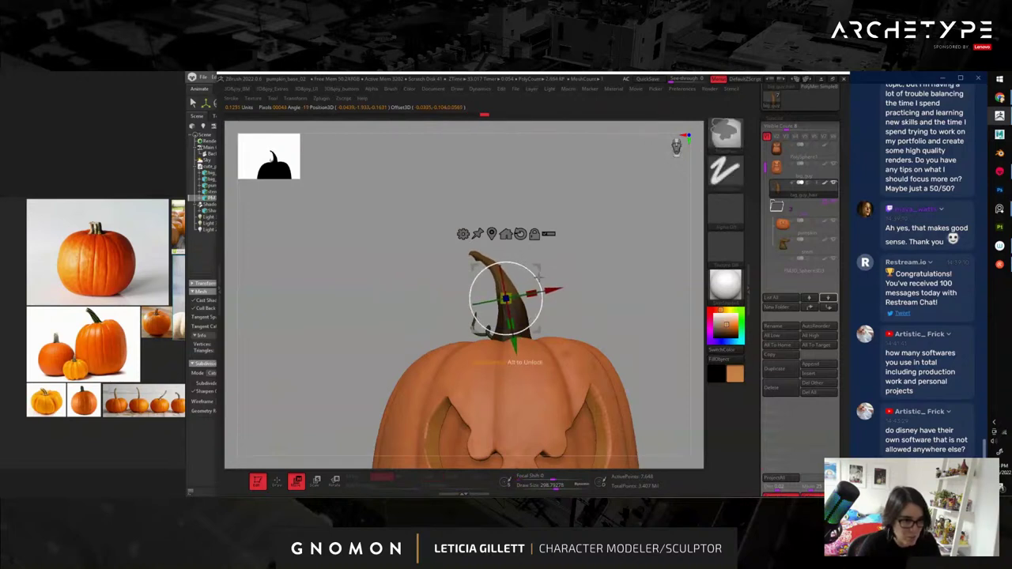
{"action": "key", "text": "q"}
- Refine the curve and tip of the big pumpkin's stem with the Move brush at size about 140
{"action": "left_click_drag", "start_coordinate": [499, 287], "coordinate": [505, 288]}
{"action": "key", "text": "bracketleft"}
{"action": "mouse_move", "coordinate": [628, 304]}
{"action": "left_mouse_down", "text": "alt"}
{"action": "mouse_move", "coordinate": [504, 219]}
{"action": "mouse_move", "coordinate": [522, 222]}
{"action": "mouse_move", "coordinate": [497, 293]}
{"action": "mouse_move", "coordinate": [483, 281]}
{"action": "left_mouse_up", "text": "alt"}
{"action": "key", "text": "s"}
{"action": "key", "text": "s"}
{"action": "mouse_move", "coordinate": [457, 239]}
{"action": "left_mouse_down"}
{"action": "mouse_move", "coordinate": [467, 239]}
{"action": "mouse_move", "coordinate": [454, 237]}
{"action": "left_mouse_up"}
{"action": "left_click_drag", "start_coordinate": [618, 292], "coordinate": [498, 183], "text": "alt"}
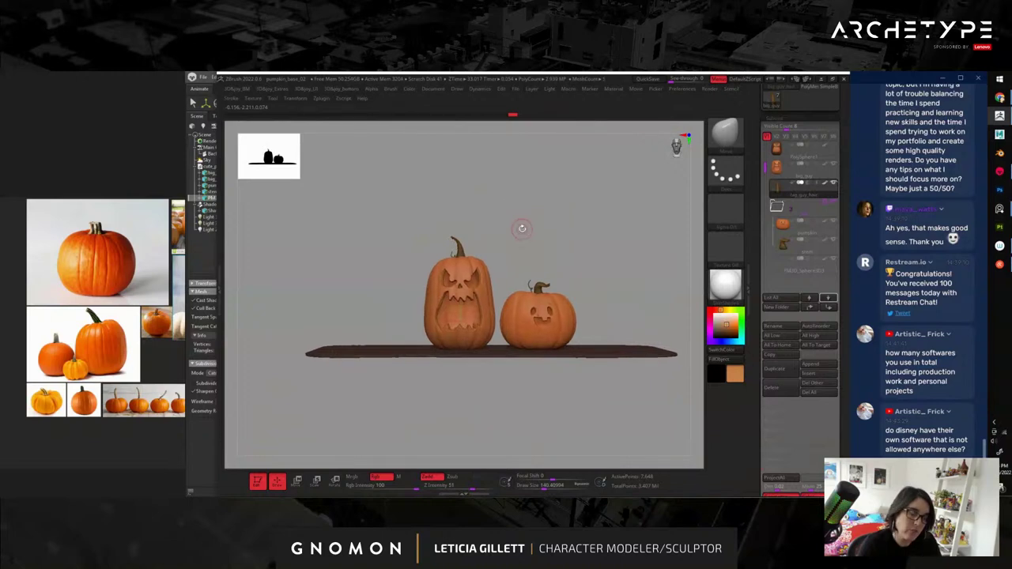
- Select the big pumpkin's body and set up the crack brush with size about 33 and Z intensity 12
{"action": "left_click_drag", "start_coordinate": [526, 232], "coordinate": [472, 283], "text": "alt"}
{"action": "left_click", "coordinate": [540, 295], "text": "alt"}
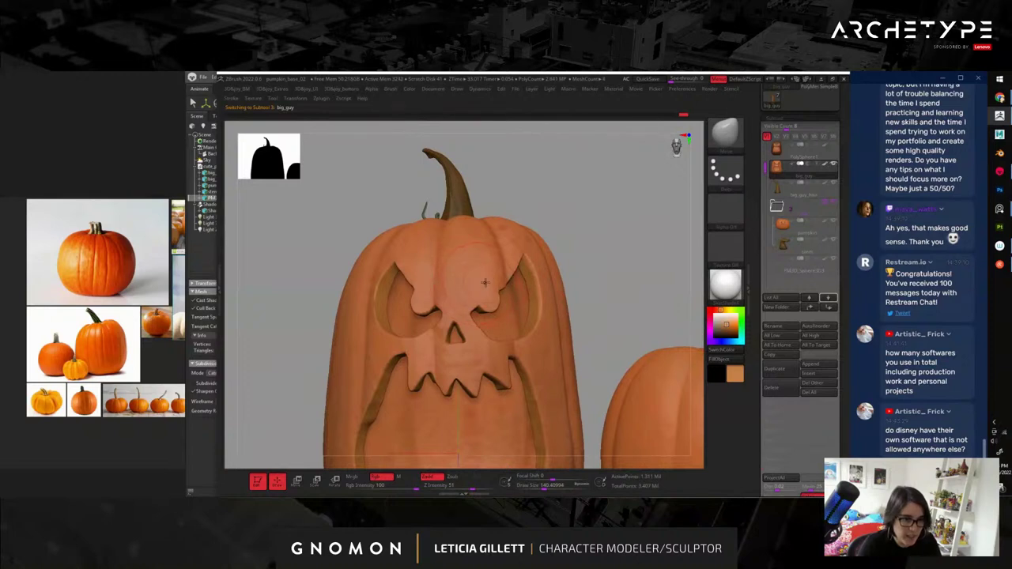
{"action": "key", "text": "b"}
{"action": "key", "text": "b"}
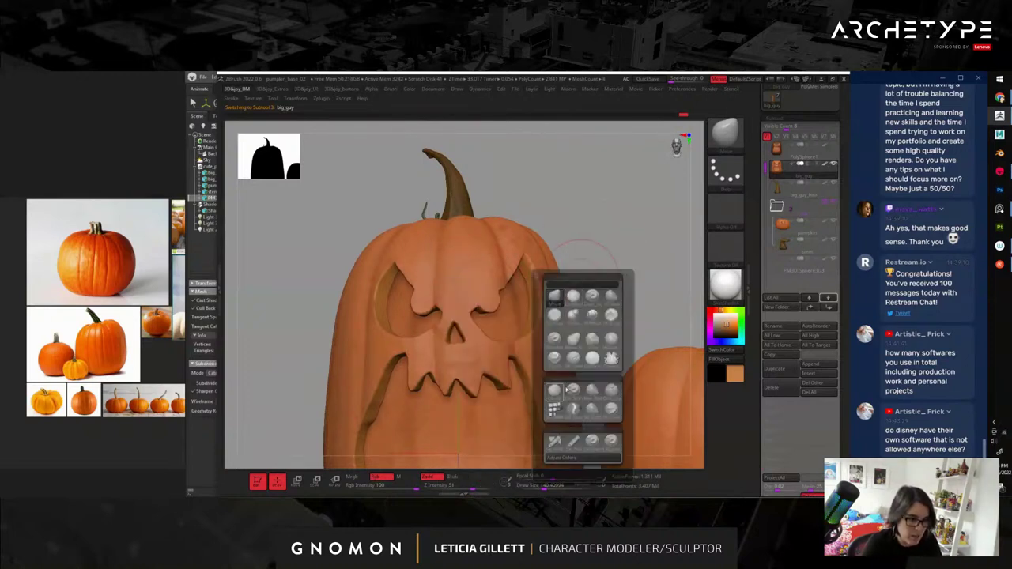
{"action": "left_click", "coordinate": [612, 391]}
{"action": "key", "text": "s"}
{"action": "left_click_drag", "start_coordinate": [482, 307], "coordinate": [467, 307]}
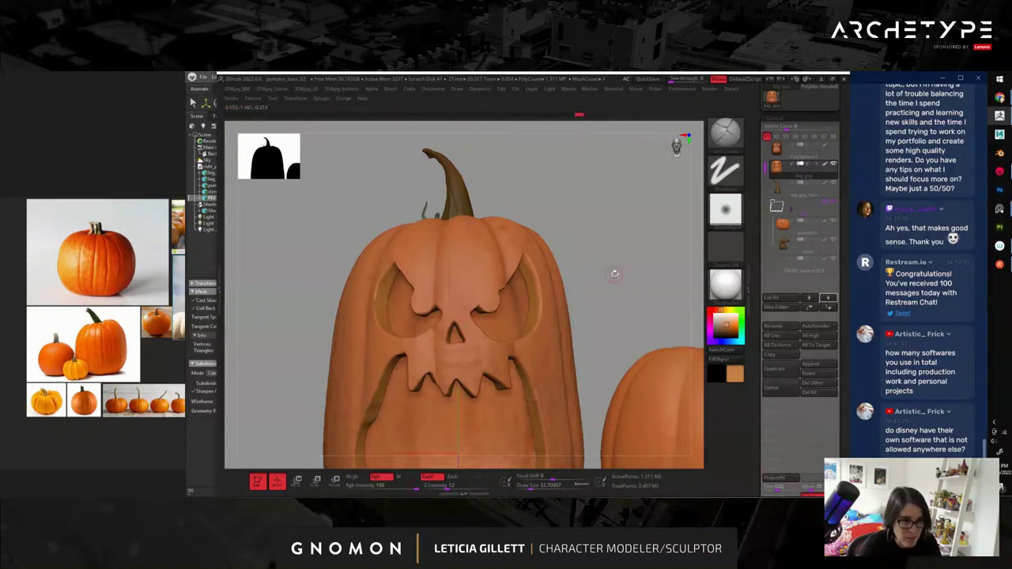
- Carve faint creases into the big pumpkin's ribs and around its eyes, nose and mouth
{"action": "left_click_drag", "start_coordinate": [611, 274], "coordinate": [613, 185], "text": "alt"}
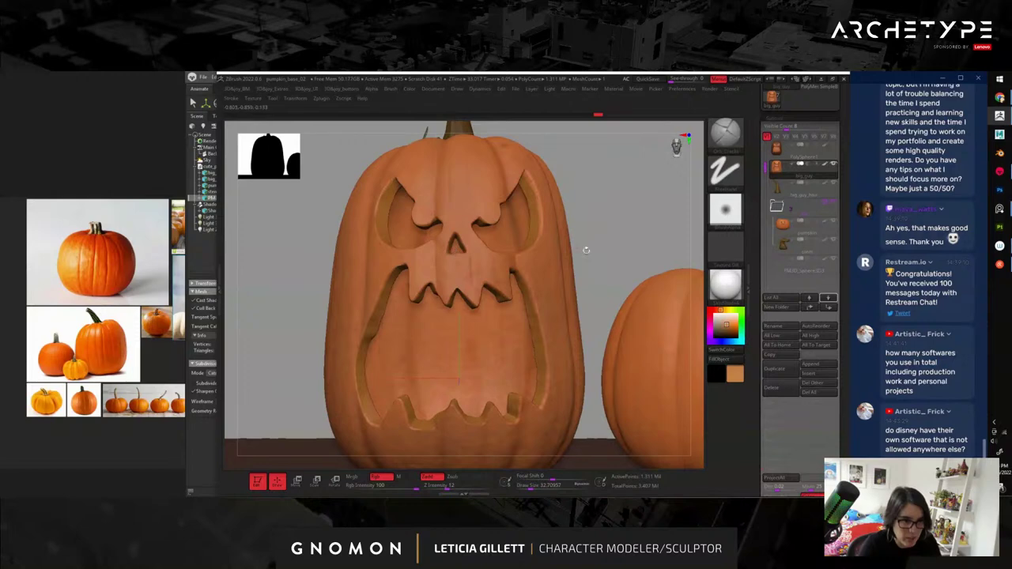
{"action": "left_click_drag", "start_coordinate": [586, 250], "coordinate": [597, 211], "text": "alt"}
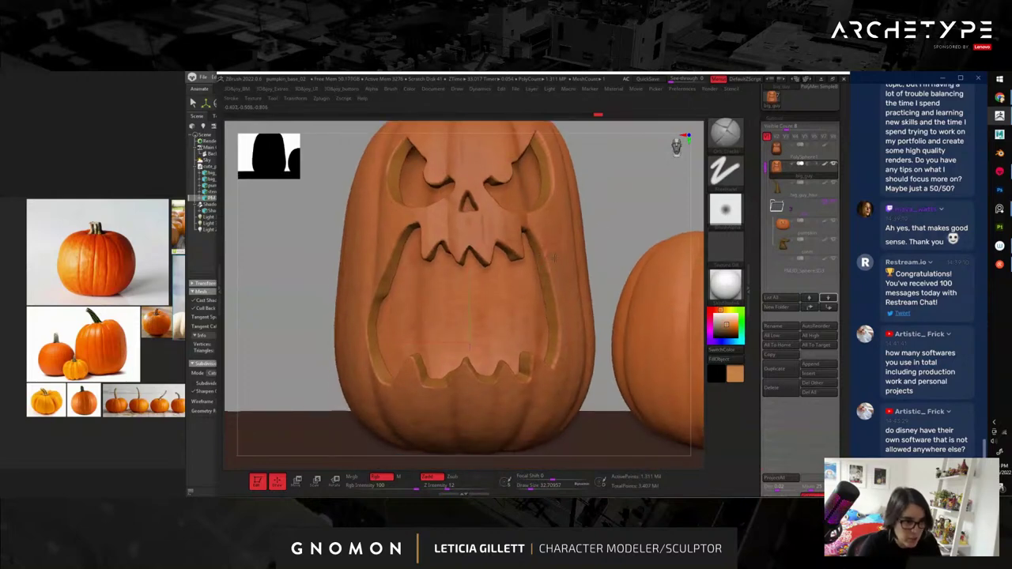
{"action": "left_click_drag", "start_coordinate": [618, 237], "coordinate": [541, 253]}
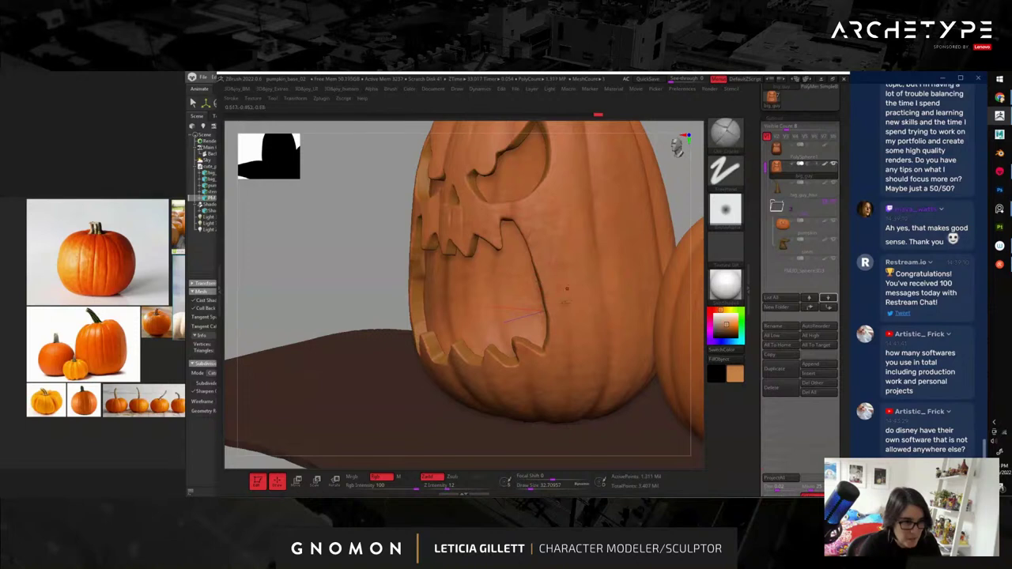
{"action": "left_click_drag", "start_coordinate": [303, 301], "coordinate": [386, 211]}
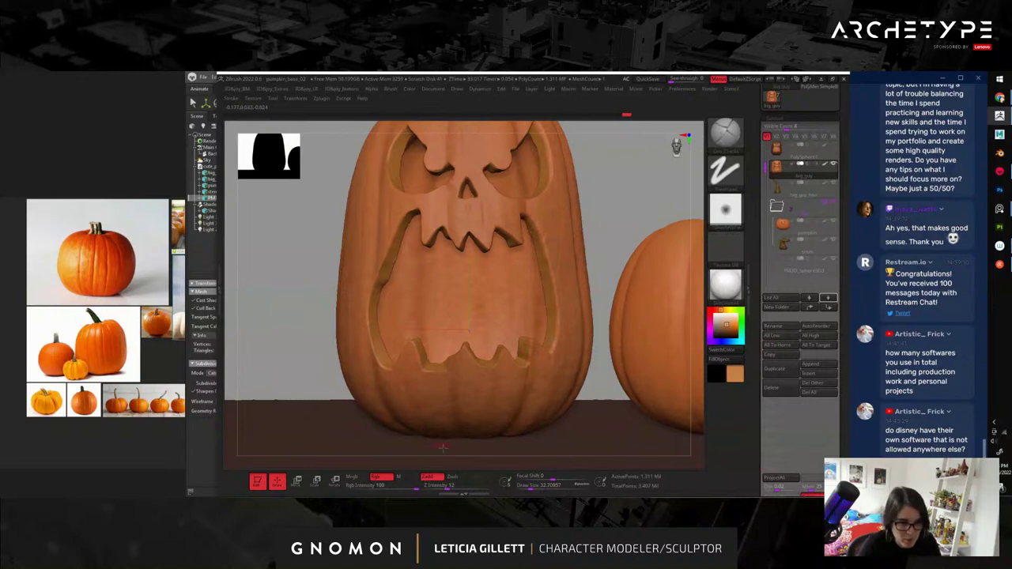
{"action": "left_click_drag", "start_coordinate": [609, 250], "coordinate": [577, 286]}
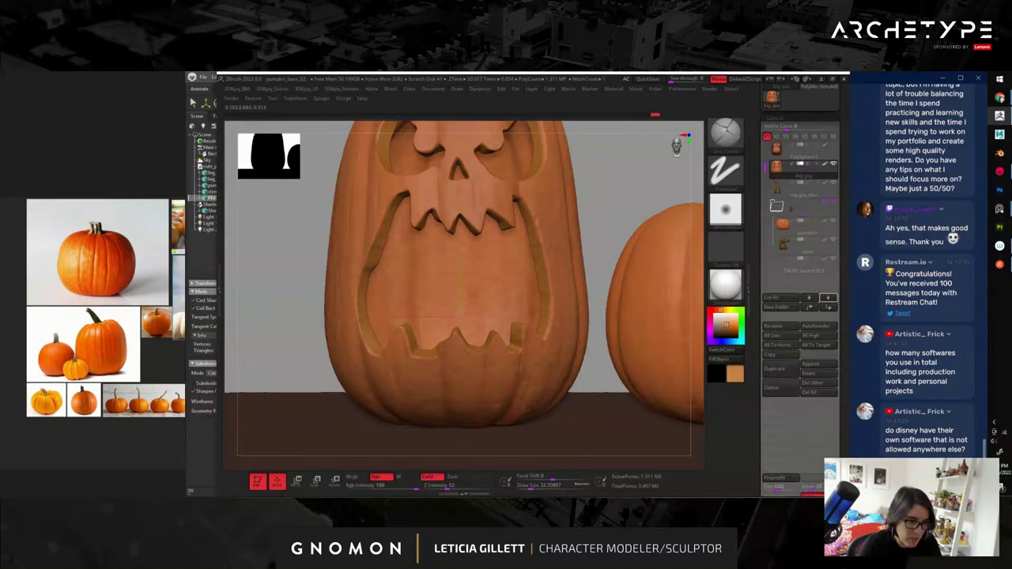
{"action": "left_click_drag", "start_coordinate": [613, 212], "coordinate": [547, 266], "text": "alt"}
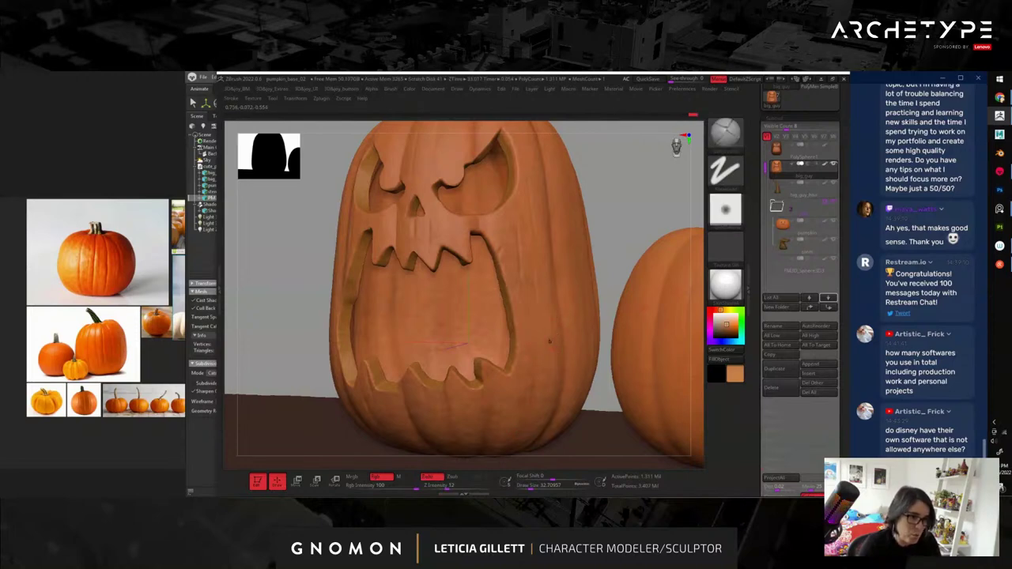
{"action": "left_click_drag", "start_coordinate": [612, 204], "coordinate": [652, 316]}
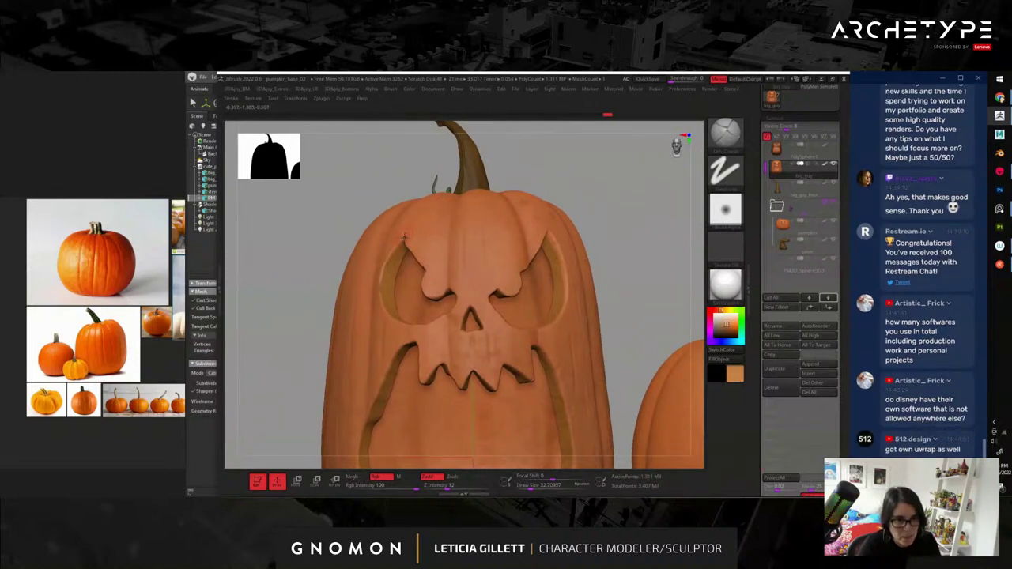
{"action": "left_click_drag", "start_coordinate": [625, 274], "coordinate": [500, 212], "text": "alt"}
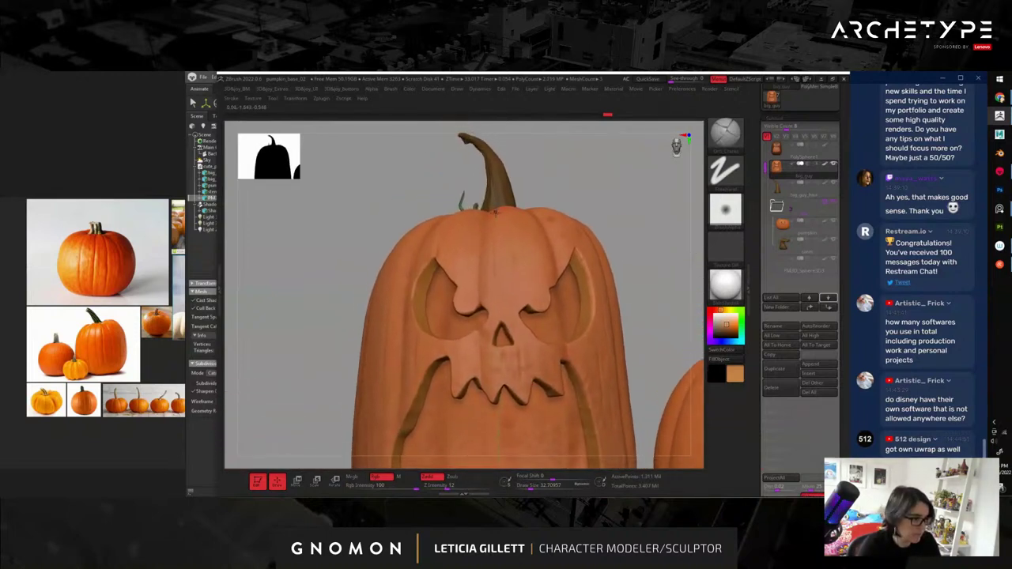
- Pick a dark brown from the stem and switch to the colour-only paint brush at size about 25
{"action": "key", "text": "c"}
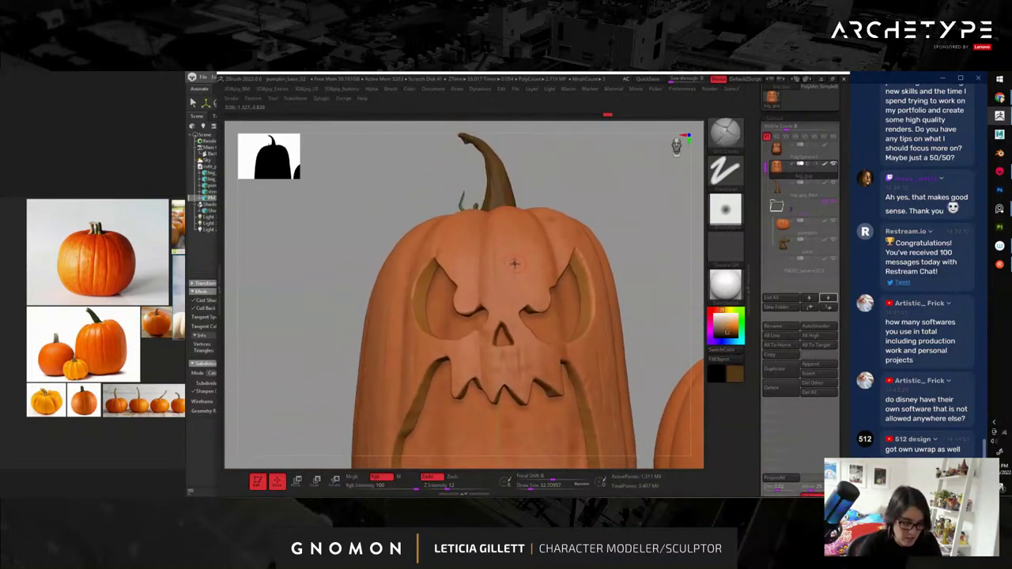
{"action": "key", "text": "space"}
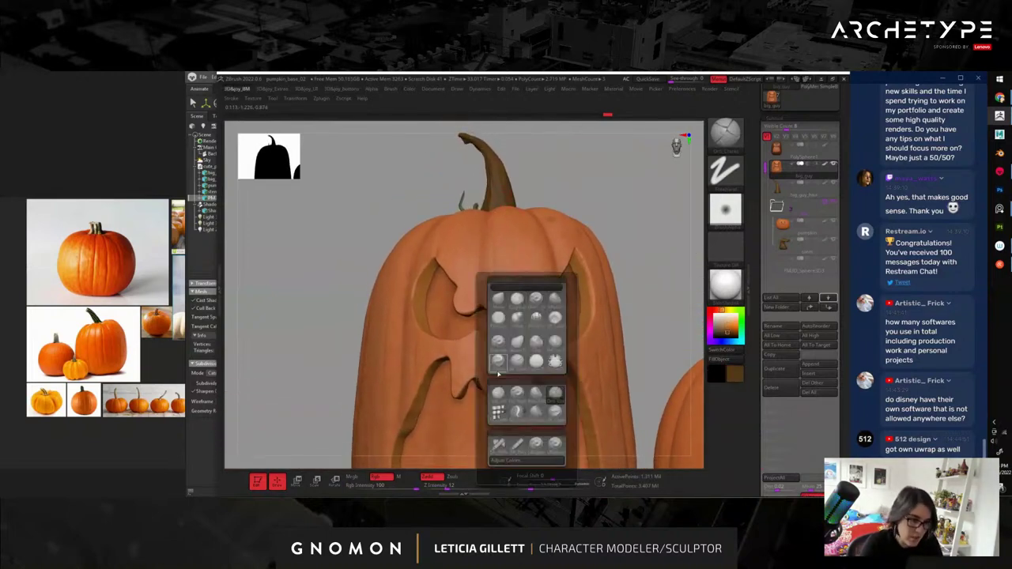
{"action": "left_click", "coordinate": [499, 442]}
{"action": "key", "text": "s"}
{"action": "mouse_move", "coordinate": [480, 271]}
{"action": "left_mouse_down"}
{"action": "mouse_move", "coordinate": [495, 272]}
{"action": "mouse_move", "coordinate": [513, 229]}
{"action": "mouse_move", "coordinate": [512, 239]}
{"action": "left_mouse_up"}
- Paint thin brown accents into the creases around the big pumpkin's nose, mouth and side ribs
{"action": "key", "text": "shift"}
{"action": "left_click_drag", "start_coordinate": [652, 235], "coordinate": [651, 178], "text": "alt"}
{"action": "left_click_drag", "start_coordinate": [510, 301], "coordinate": [502, 298], "text": "shift"}
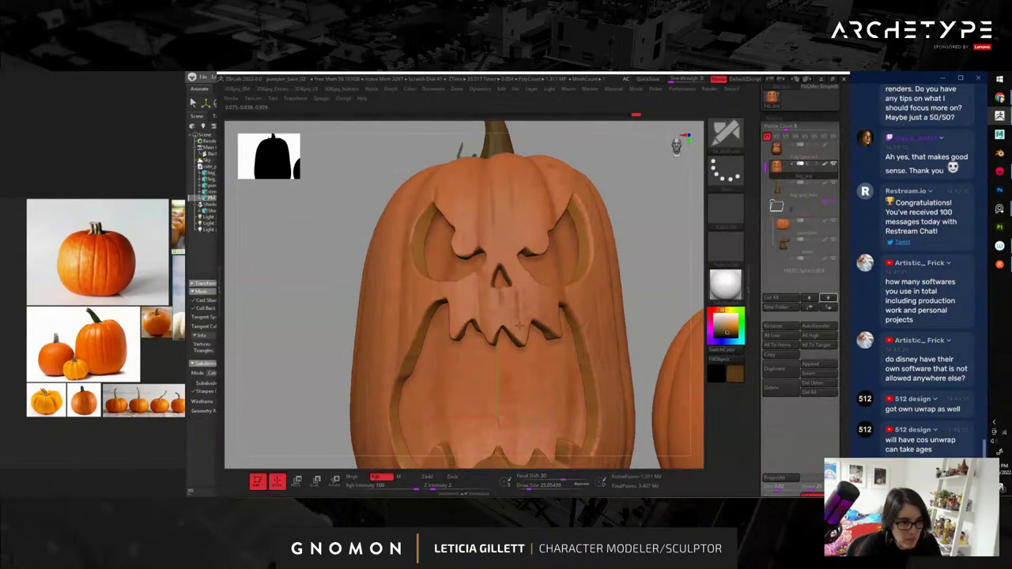
{"action": "left_click_drag", "start_coordinate": [477, 303], "coordinate": [488, 353]}
{"action": "left_click_drag", "start_coordinate": [642, 275], "coordinate": [413, 248]}
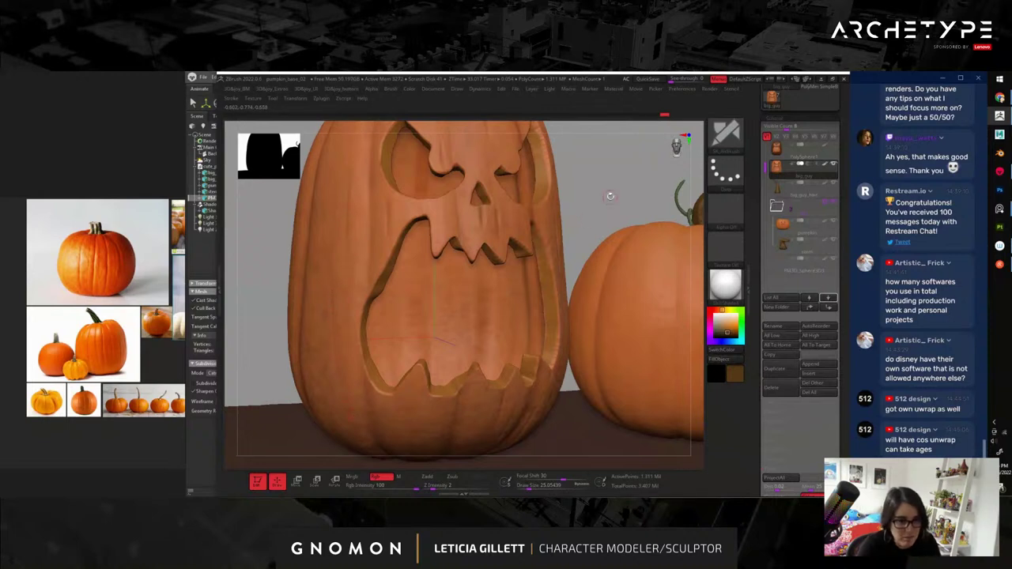
{"action": "left_click_drag", "start_coordinate": [612, 198], "coordinate": [620, 203], "text": "shift"}
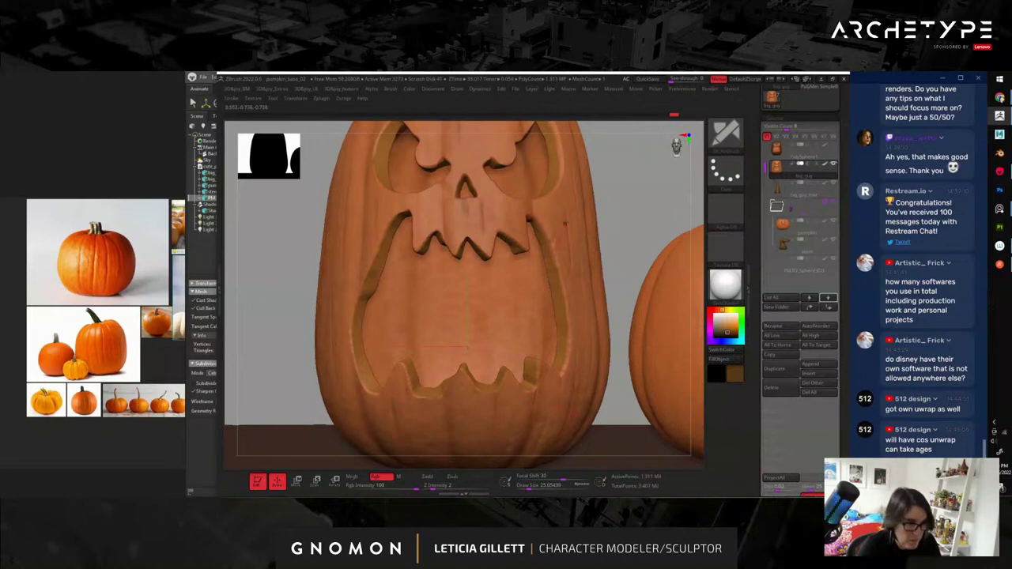
{"action": "left_click_drag", "start_coordinate": [640, 220], "coordinate": [583, 255], "text": "alt"}
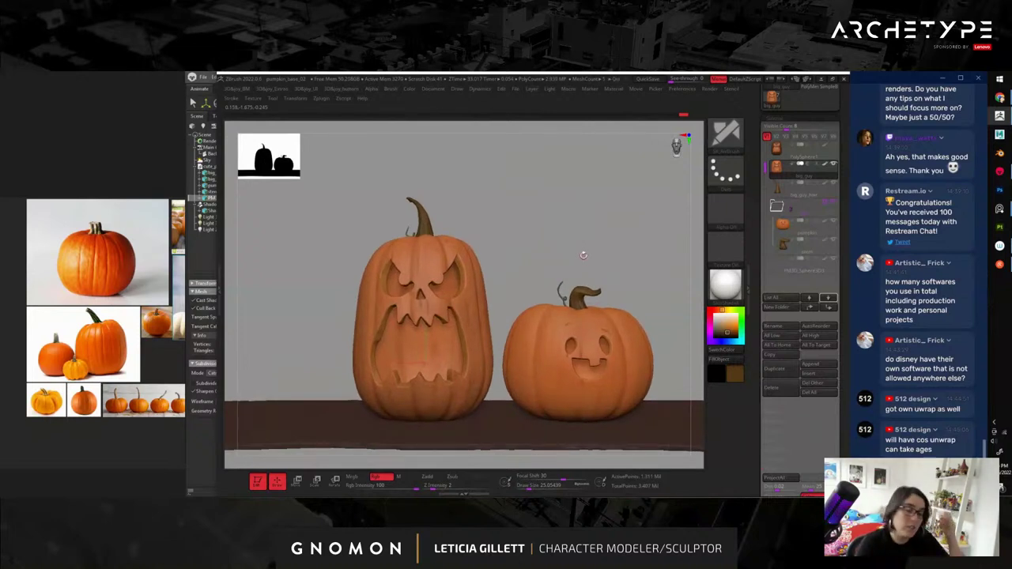
- Switch to the Move brush at size about 468 and adjust the big pumpkin's outer silhouette
{"action": "left_click_drag", "start_coordinate": [572, 276], "coordinate": [602, 263], "text": "alt"}
{"action": "key", "text": "b"}
{"action": "key", "text": "m"}
{"action": "key", "text": "v"}
{"action": "key", "text": "s"}
{"action": "mouse_move", "coordinate": [481, 307]}
{"action": "left_mouse_down"}
{"action": "mouse_move", "coordinate": [506, 304]}
{"action": "mouse_move", "coordinate": [512, 323]}
{"action": "left_mouse_up"}
{"action": "left_click_drag", "start_coordinate": [389, 307], "coordinate": [393, 306]}
{"action": "key", "text": "s"}
{"action": "left_click_drag", "start_coordinate": [405, 271], "coordinate": [395, 280]}
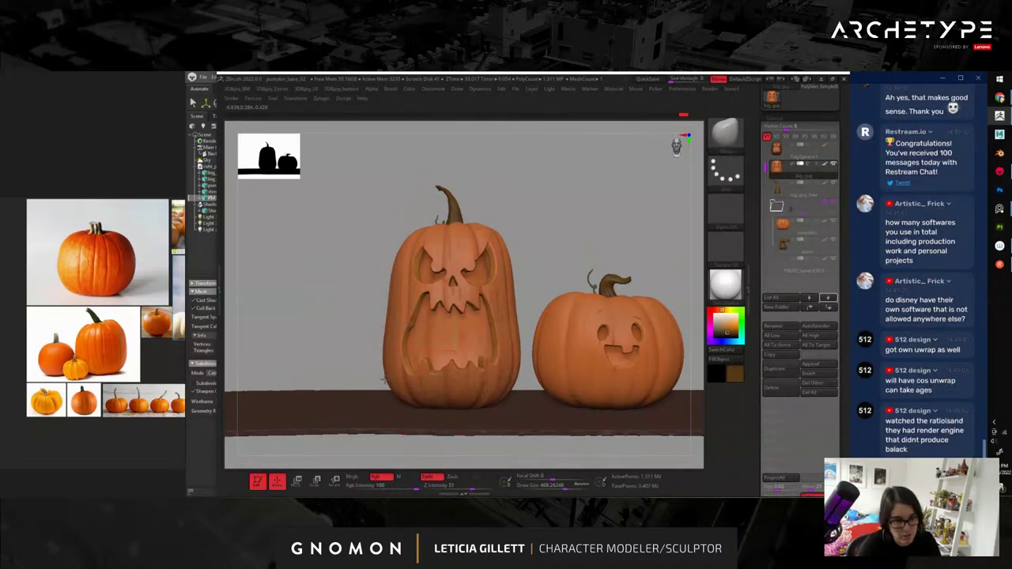
- Push the big pumpkin's upper shoulder outward and nudge its brow with the Move brush at size about 274
{"action": "left_click_drag", "start_coordinate": [492, 233], "coordinate": [496, 226]}
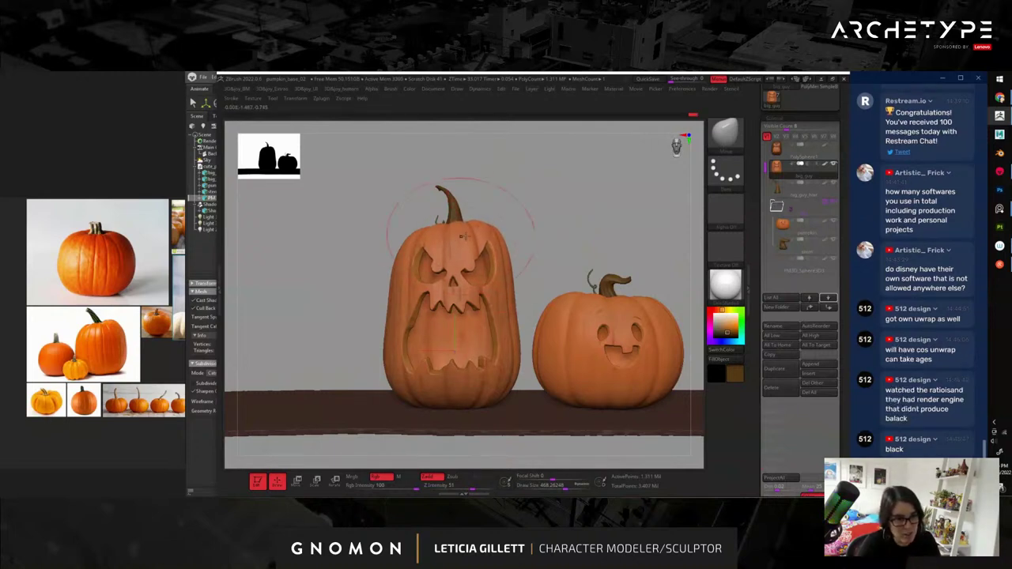
{"action": "key", "text": "s"}
{"action": "mouse_move", "coordinate": [442, 262]}
{"action": "left_mouse_down"}
{"action": "mouse_move", "coordinate": [432, 261]}
{"action": "mouse_move", "coordinate": [459, 259]}
{"action": "left_mouse_up"}
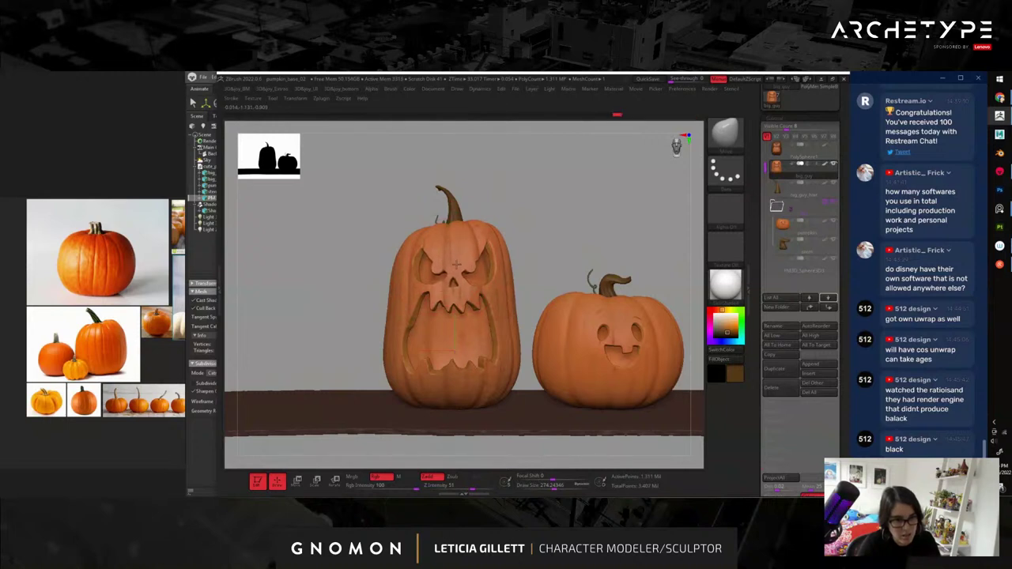
- Select the small pumpkin and nudge the area below its mouth with the Move brush at size about 140
{"action": "left_click_drag", "start_coordinate": [564, 239], "coordinate": [508, 270], "text": "alt"}
{"action": "left_click", "coordinate": [518, 305], "text": "alt"}
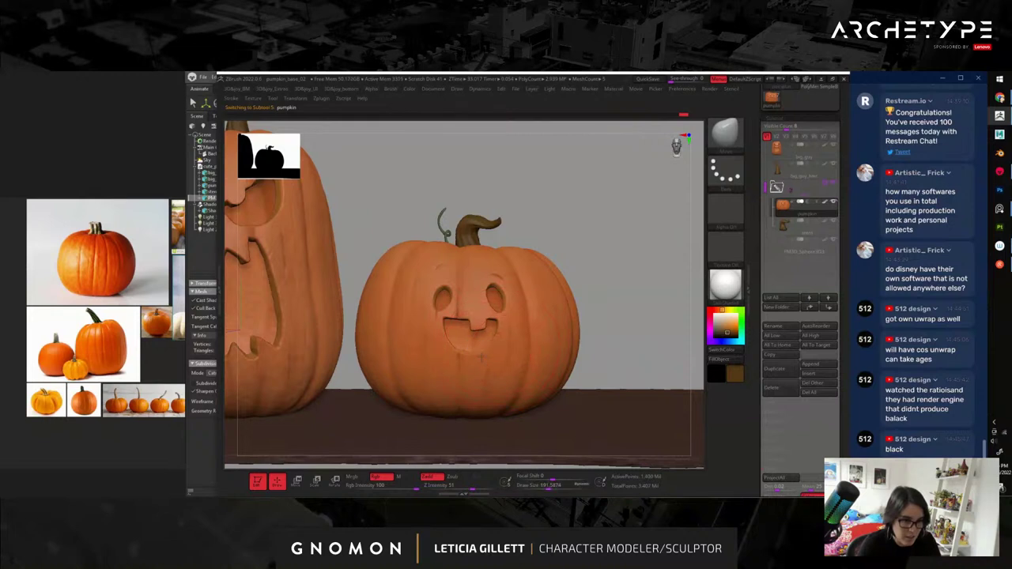
{"action": "key", "text": "s"}
{"action": "left_click_drag", "start_coordinate": [475, 356], "coordinate": [473, 349]}
{"action": "mouse_move", "coordinate": [650, 269]}
{"action": "left_mouse_down", "text": "alt"}
{"action": "mouse_move", "coordinate": [565, 261]}
{"action": "mouse_move", "coordinate": [577, 229]}
{"action": "mouse_move", "coordinate": [610, 239]}
{"action": "mouse_move", "coordinate": [632, 233]}
{"action": "mouse_move", "coordinate": [611, 232]}
{"action": "left_mouse_up", "text": "alt"}
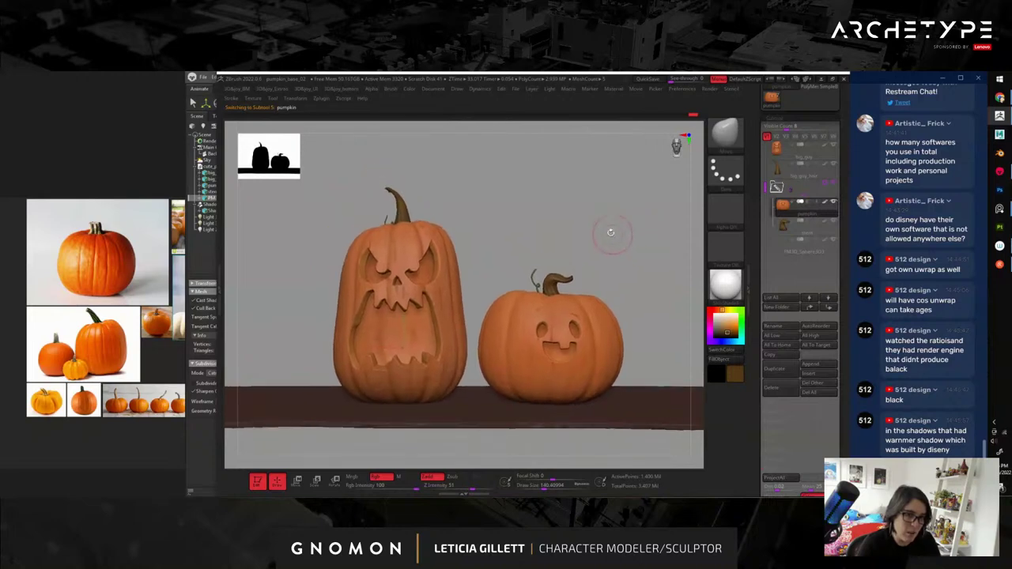
- Save the project as a new version named pumpkin_base_03
{"action": "left_click", "coordinate": [323, 101]}
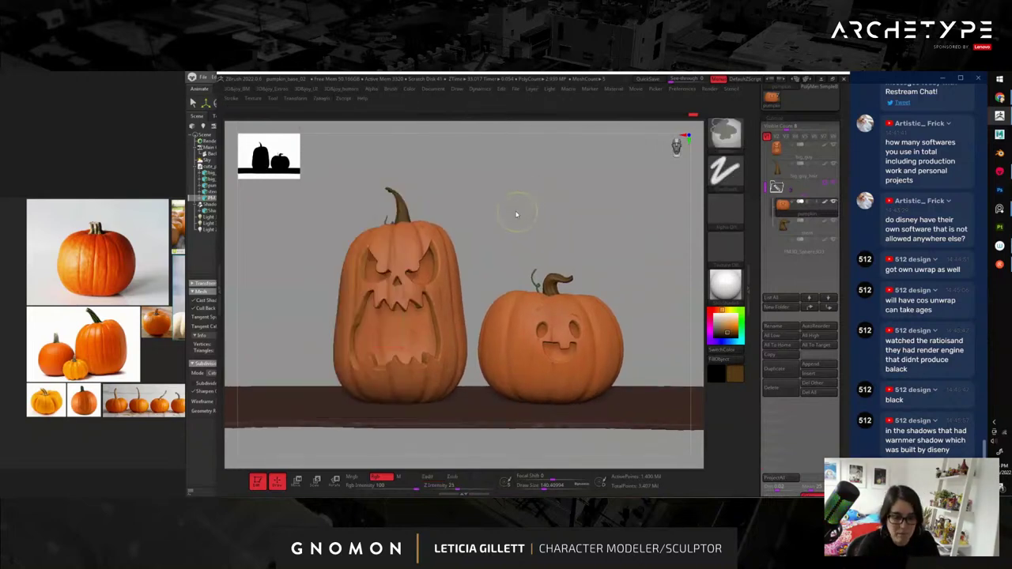
{"action": "key", "text": "ctrl+s"}
{"action": "left_click", "coordinate": [537, 321]}
{"action": "key", "text": "BackSpace"}
{"action": "type", "text": "3"}
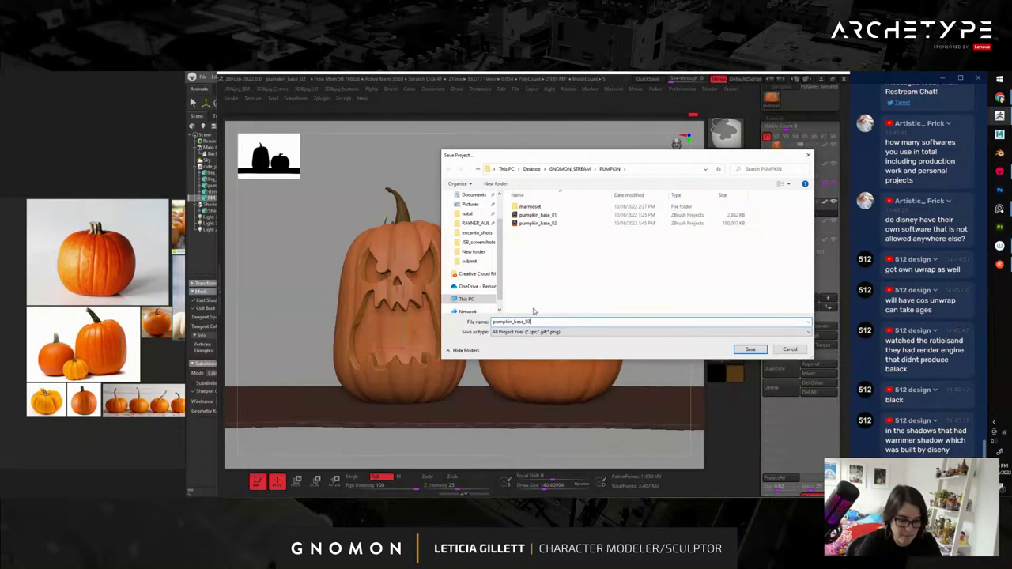
{"action": "key", "text": "Return"}
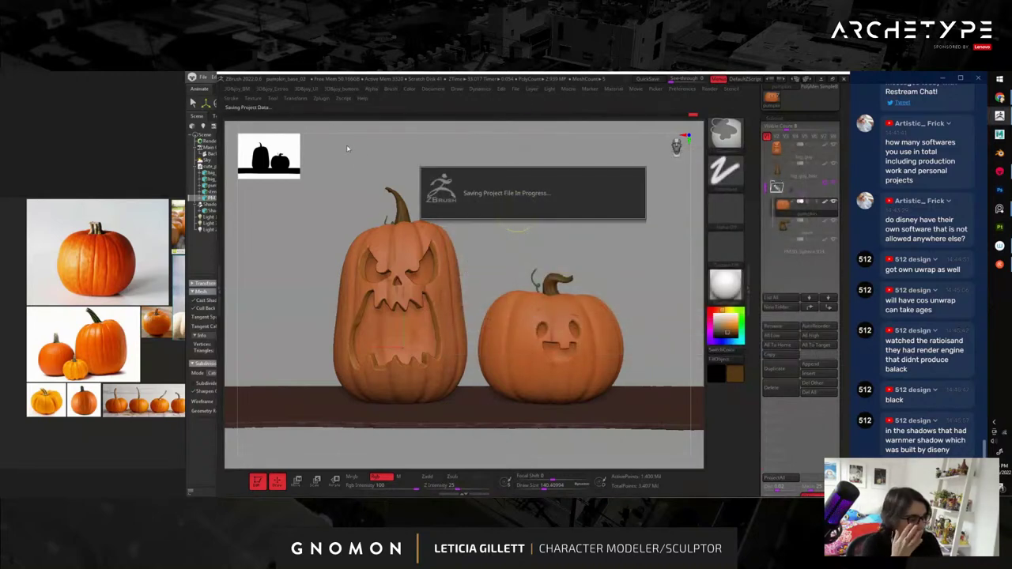
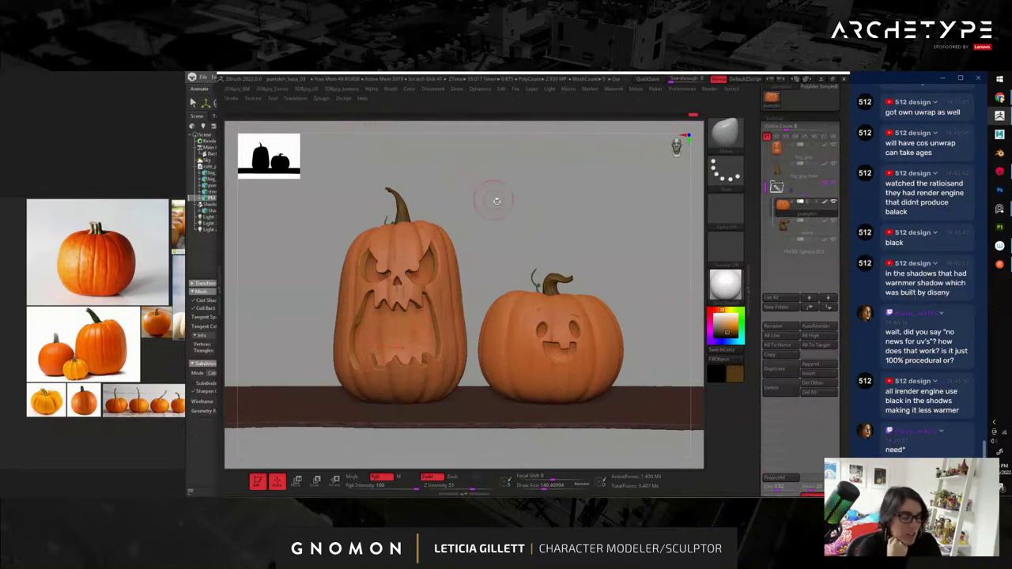
- Select the big pumpkin and switch to the colour-only spray brush at size 112
{"action": "mouse_move", "coordinate": [614, 269]}
{"action": "left_mouse_down", "text": "alt"}
{"action": "mouse_move", "coordinate": [630, 289]}
{"action": "mouse_move", "coordinate": [596, 264]}
{"action": "mouse_move", "coordinate": [606, 262]}
{"action": "mouse_move", "coordinate": [609, 280]}
{"action": "left_mouse_up", "text": "alt"}
{"action": "left_click_drag", "start_coordinate": [404, 180], "coordinate": [558, 225], "text": "alt"}
{"action": "left_click", "coordinate": [504, 276], "text": "alt"}
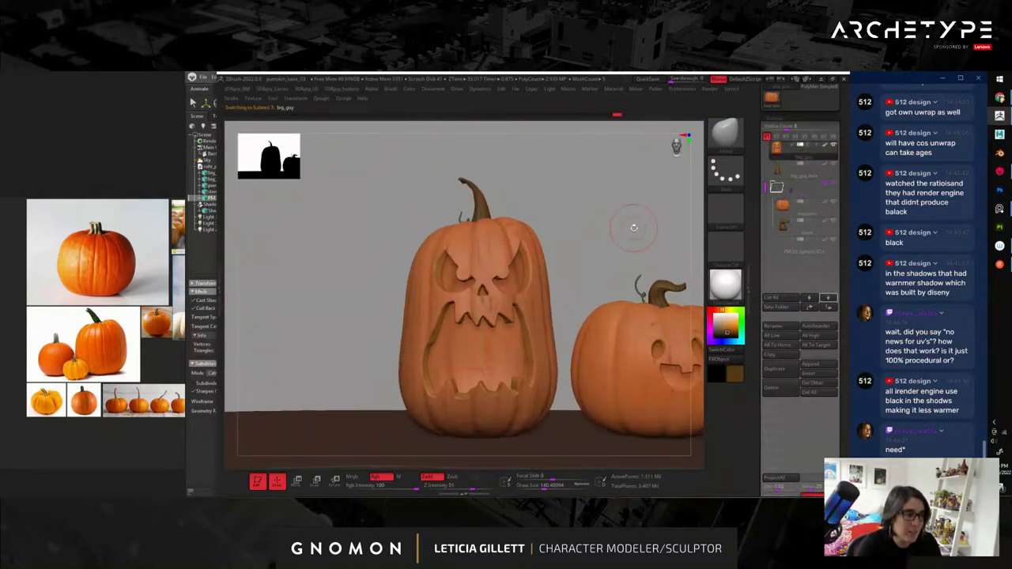
{"action": "key", "text": "b"}
{"action": "left_click", "coordinate": [556, 437]}
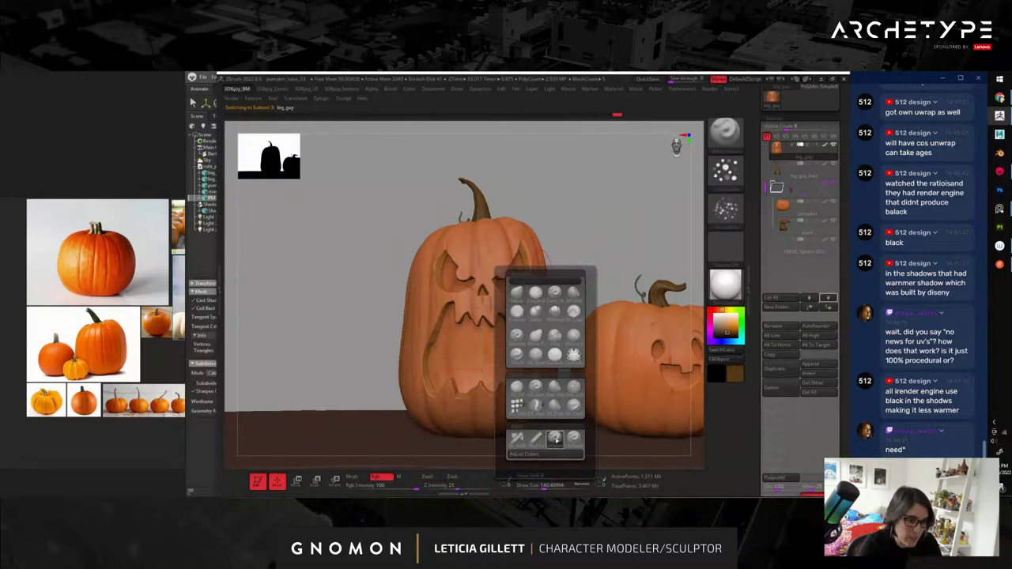
{"action": "key", "text": "s"}
{"action": "left_click", "coordinate": [587, 249]}
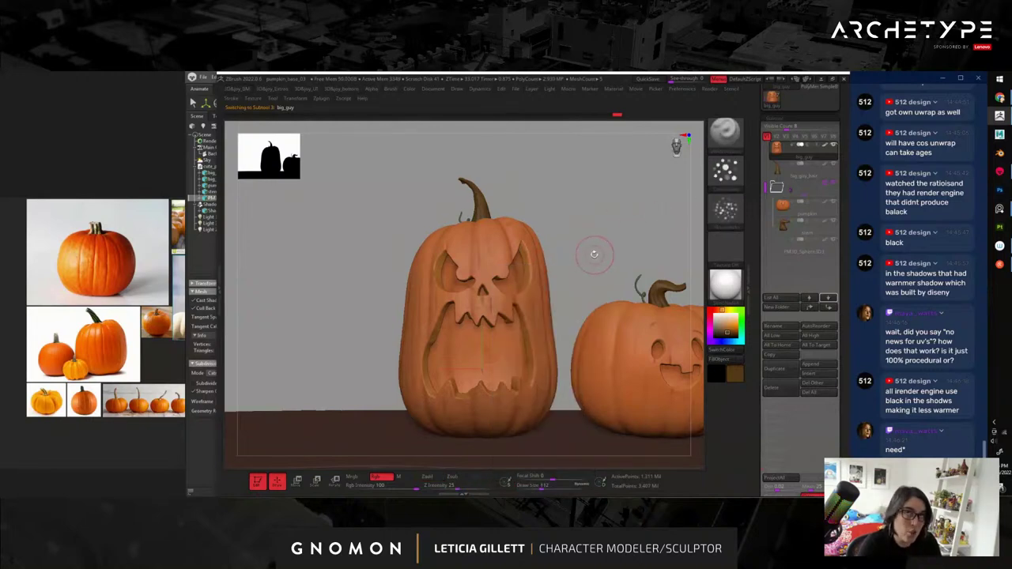
- Spray subtle colour variation over the big pumpkin's front, sides and back
{"action": "left_click_drag", "start_coordinate": [594, 256], "coordinate": [581, 252], "text": "alt"}
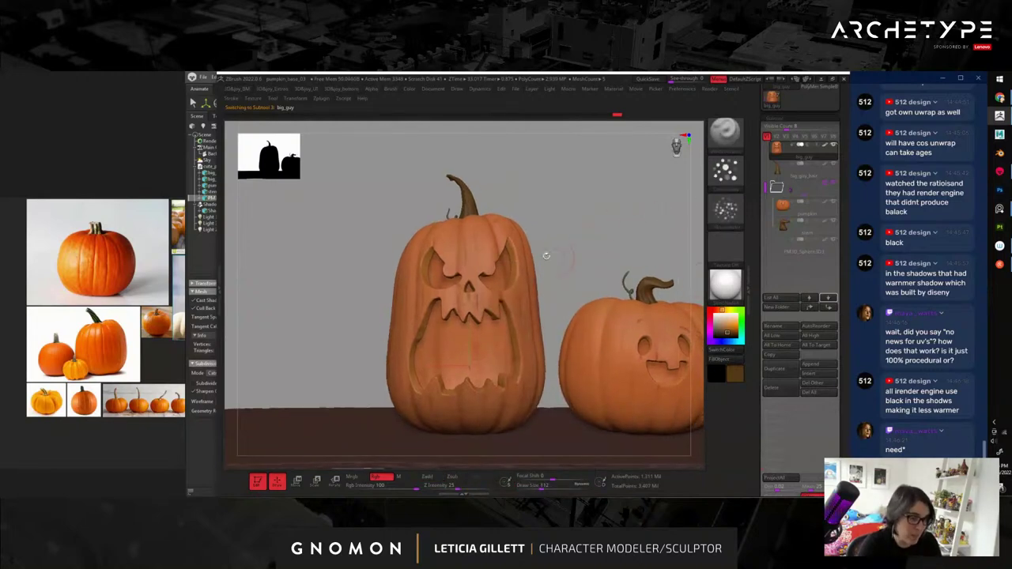
{"action": "mouse_move", "coordinate": [590, 272]}
{"action": "left_mouse_down"}
{"action": "mouse_move", "coordinate": [560, 286]}
{"action": "mouse_move", "coordinate": [584, 278]}
{"action": "mouse_move", "coordinate": [565, 300]}
{"action": "mouse_move", "coordinate": [586, 285]}
{"action": "mouse_move", "coordinate": [576, 273]}
{"action": "left_mouse_up"}
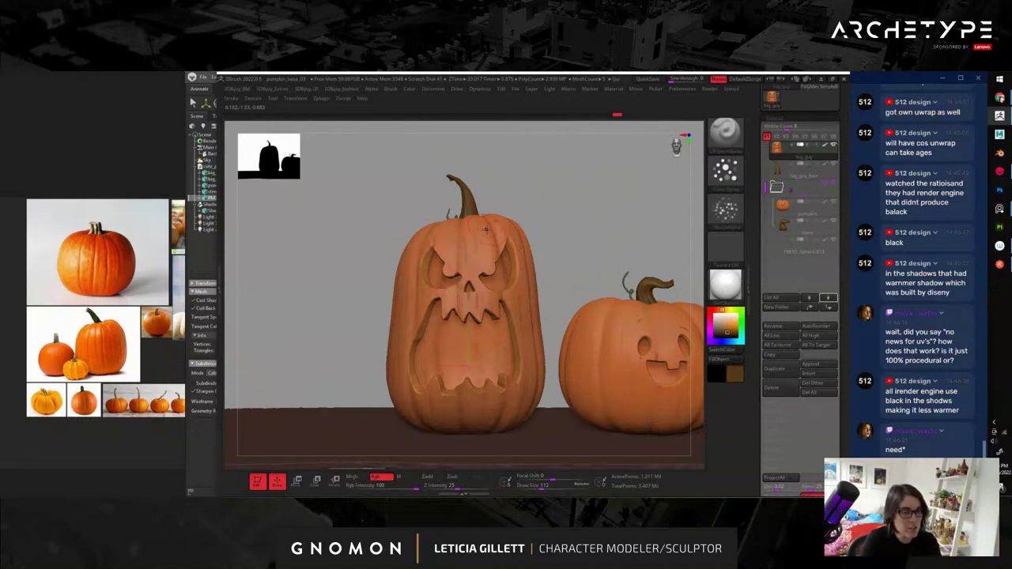
{"action": "left_click_drag", "start_coordinate": [590, 261], "coordinate": [583, 257], "text": "alt"}
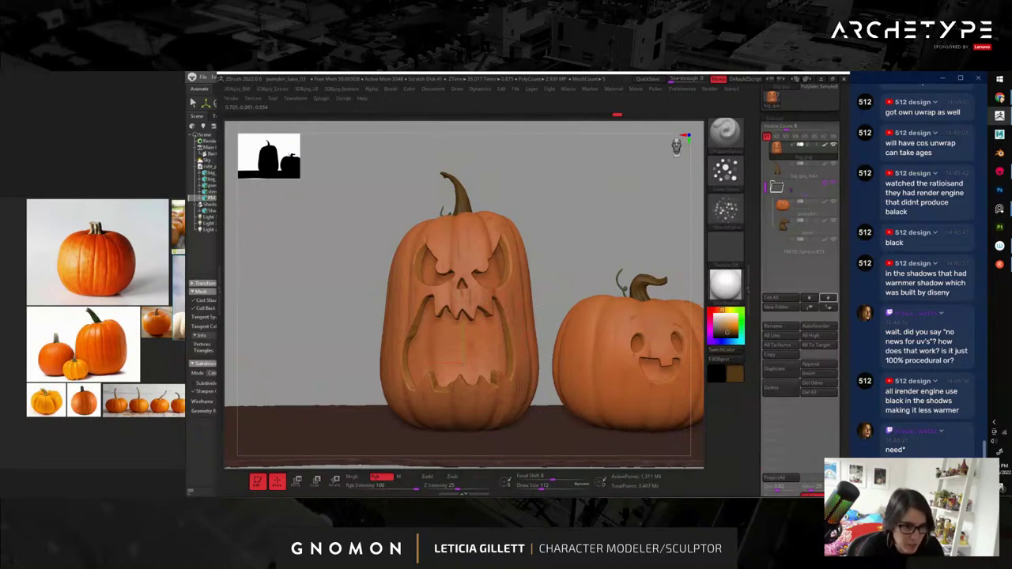
{"action": "left_click_drag", "start_coordinate": [336, 338], "coordinate": [491, 403]}
{"action": "left_click_drag", "start_coordinate": [310, 324], "coordinate": [444, 291]}
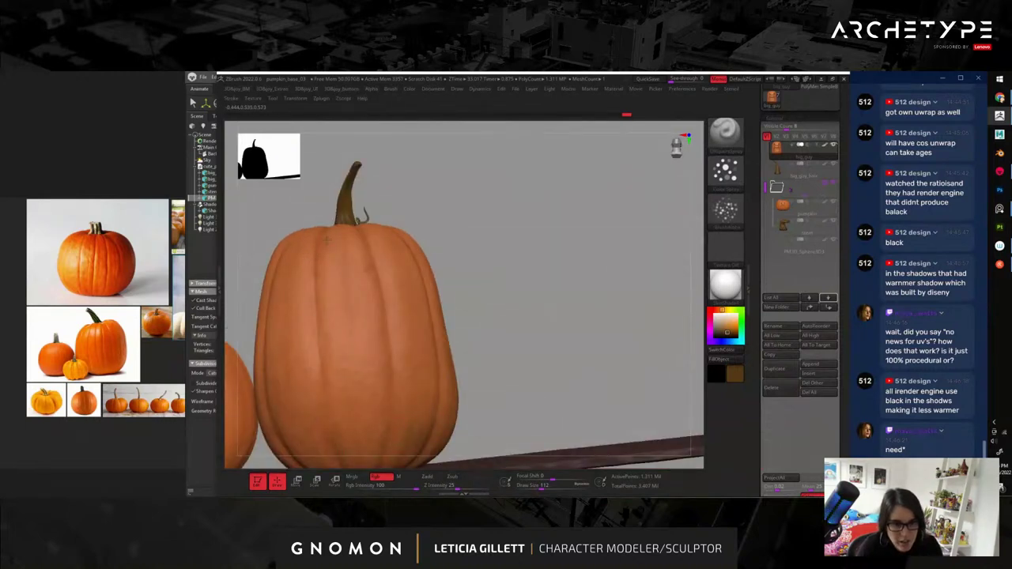
{"action": "left_click_drag", "start_coordinate": [535, 251], "coordinate": [462, 236]}
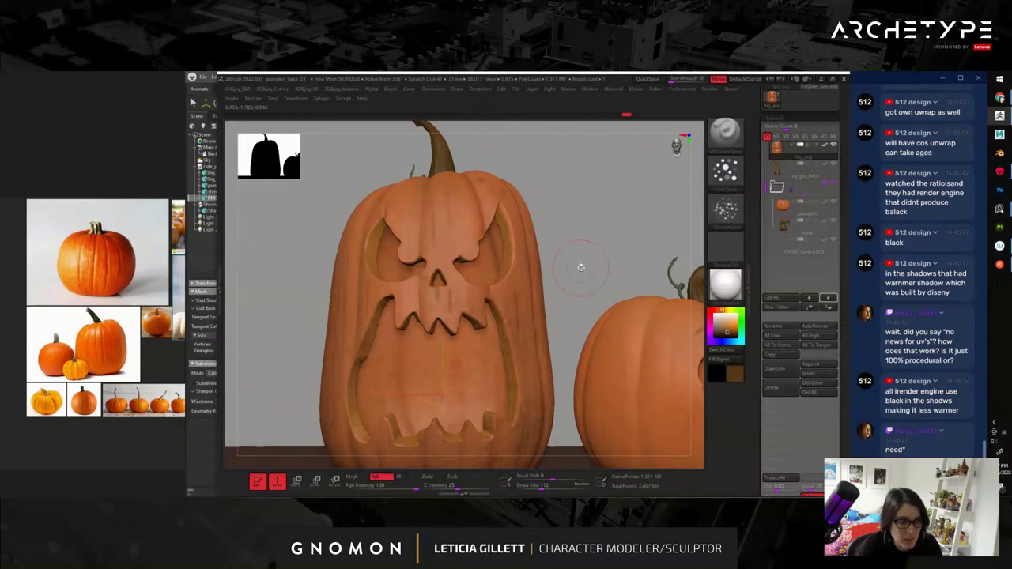
- Apply Transpose Set to the small pumpkin's folder and uniformly scale the pumpkin and its stem down
{"action": "left_click_drag", "start_coordinate": [617, 271], "coordinate": [628, 306], "text": "alt"}
{"action": "left_click", "coordinate": [595, 329], "text": "alt"}
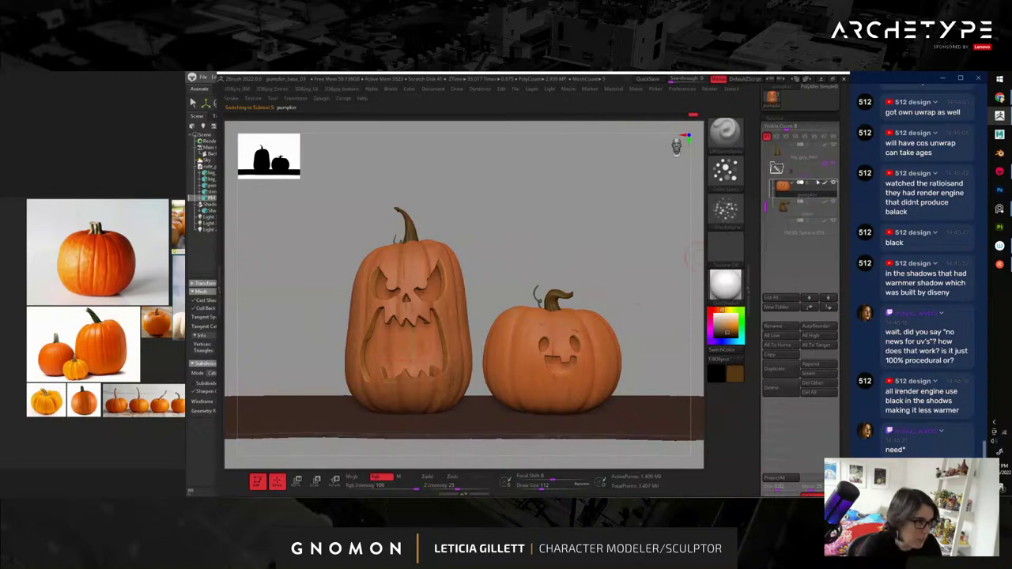
{"action": "left_click", "coordinate": [800, 168]}
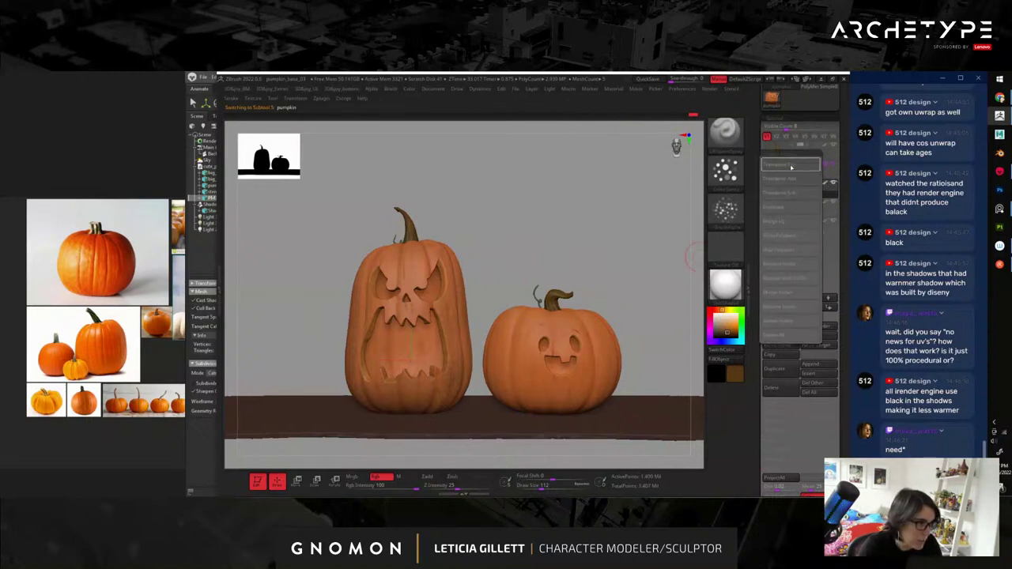
{"action": "left_click", "coordinate": [791, 167]}
{"action": "left_click_drag", "start_coordinate": [551, 360], "coordinate": [535, 417], "text": "alt"}
{"action": "left_click_drag", "start_coordinate": [653, 286], "coordinate": [648, 243], "text": "alt"}
{"action": "mouse_move", "coordinate": [500, 370]}
{"action": "left_mouse_down"}
{"action": "mouse_move", "coordinate": [470, 367]}
{"action": "mouse_move", "coordinate": [519, 372]}
{"action": "left_mouse_up"}
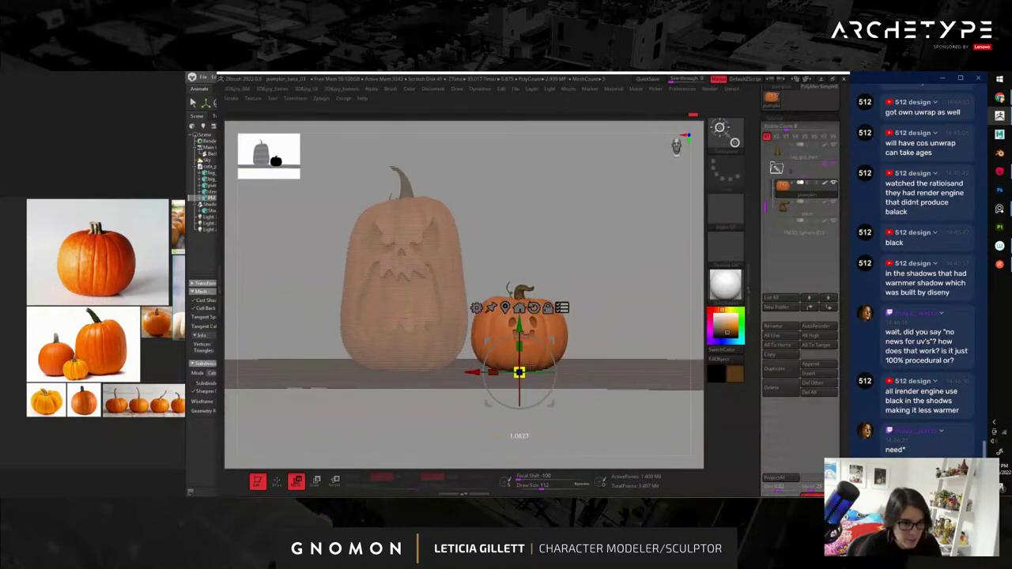
- Move the small pumpkin and its stem along the base towards the big pumpkin
{"action": "left_click_drag", "start_coordinate": [610, 249], "coordinate": [644, 260], "text": "alt"}
{"action": "key", "text": "q"}
{"action": "key", "text": "w"}
{"action": "left_click_drag", "start_coordinate": [615, 375], "coordinate": [592, 375]}
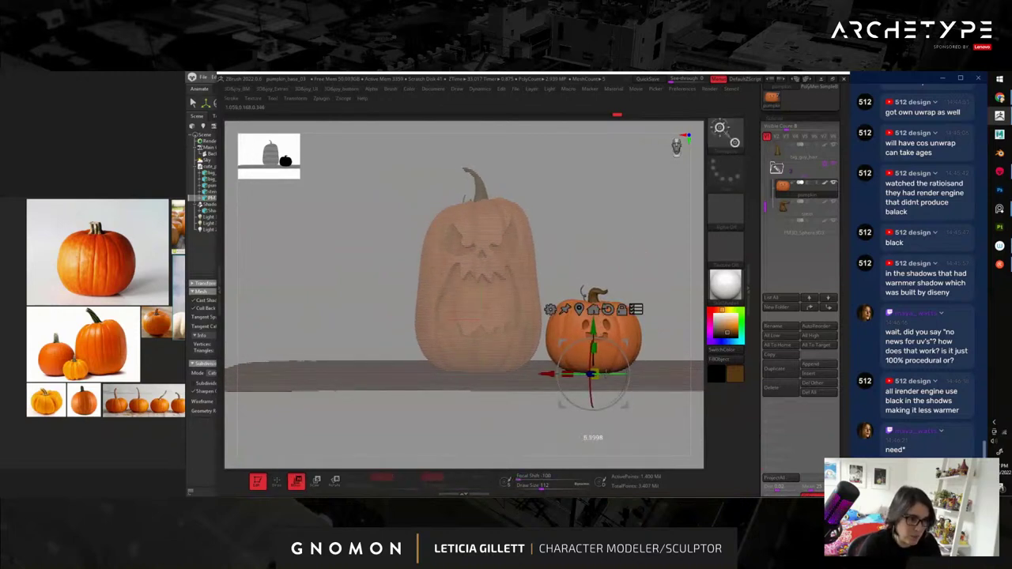
{"action": "key", "text": "q"}
- Fine-tune the small pumpkin's scale and placement so it sits right beside the big pumpkin on the base
{"action": "mouse_move", "coordinate": [667, 283]}
{"action": "left_mouse_down", "text": "alt"}
{"action": "mouse_move", "coordinate": [631, 290]}
{"action": "mouse_move", "coordinate": [629, 302]}
{"action": "mouse_move", "coordinate": [590, 248]}
{"action": "mouse_move", "coordinate": [646, 328]}
{"action": "mouse_move", "coordinate": [646, 310]}
{"action": "mouse_move", "coordinate": [580, 235]}
{"action": "mouse_move", "coordinate": [633, 316]}
{"action": "mouse_move", "coordinate": [639, 300]}
{"action": "left_mouse_up", "text": "alt"}
{"action": "key", "text": "w"}
{"action": "left_click", "coordinate": [604, 312]}
{"action": "key", "text": "q"}
{"action": "key", "text": "w"}
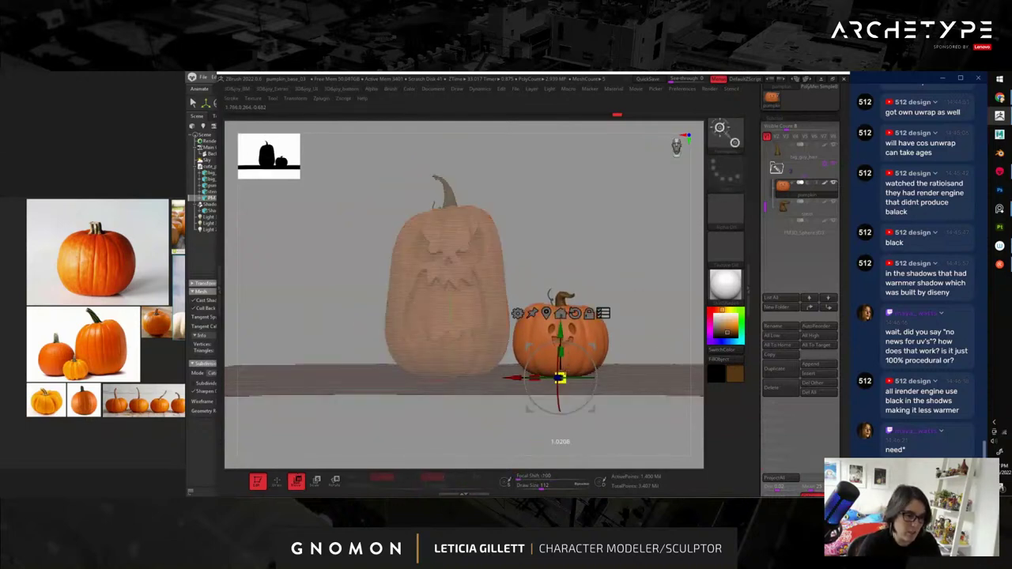
{"action": "key", "text": "q"}
{"action": "left_click_drag", "start_coordinate": [561, 378], "coordinate": [567, 378]}
{"action": "key", "text": "w"}
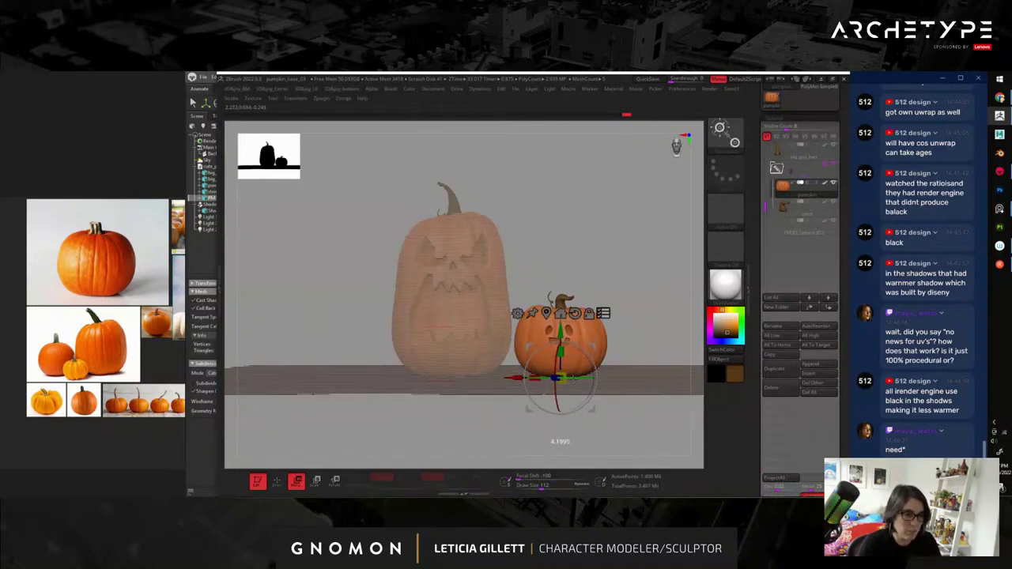
{"action": "key", "text": "q"}
{"action": "mouse_move", "coordinate": [628, 264]}
{"action": "left_mouse_down", "text": "alt"}
{"action": "mouse_move", "coordinate": [601, 244]}
{"action": "mouse_move", "coordinate": [629, 281]}
{"action": "left_mouse_up", "text": "alt"}
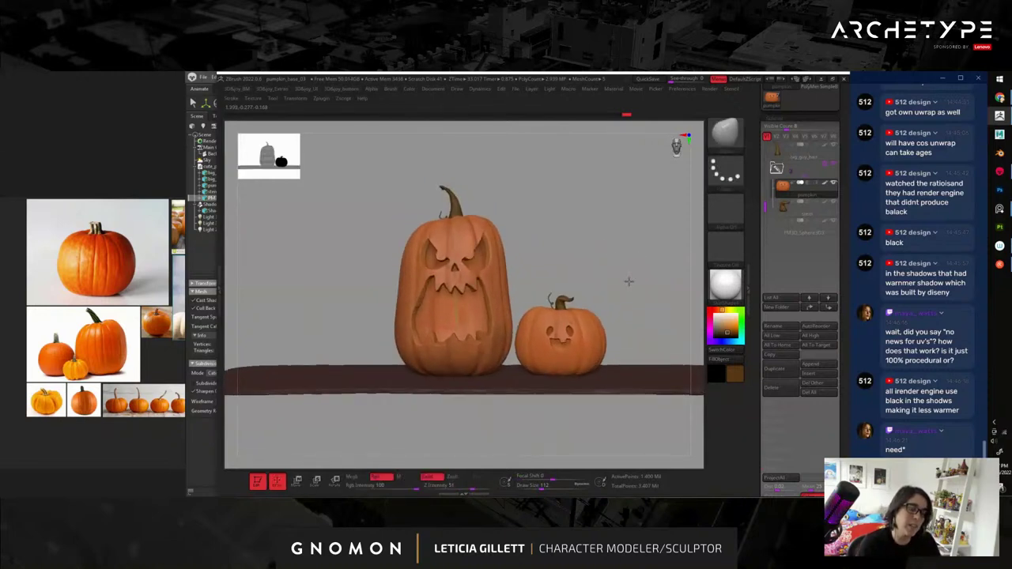
{"action": "key", "text": "w"}
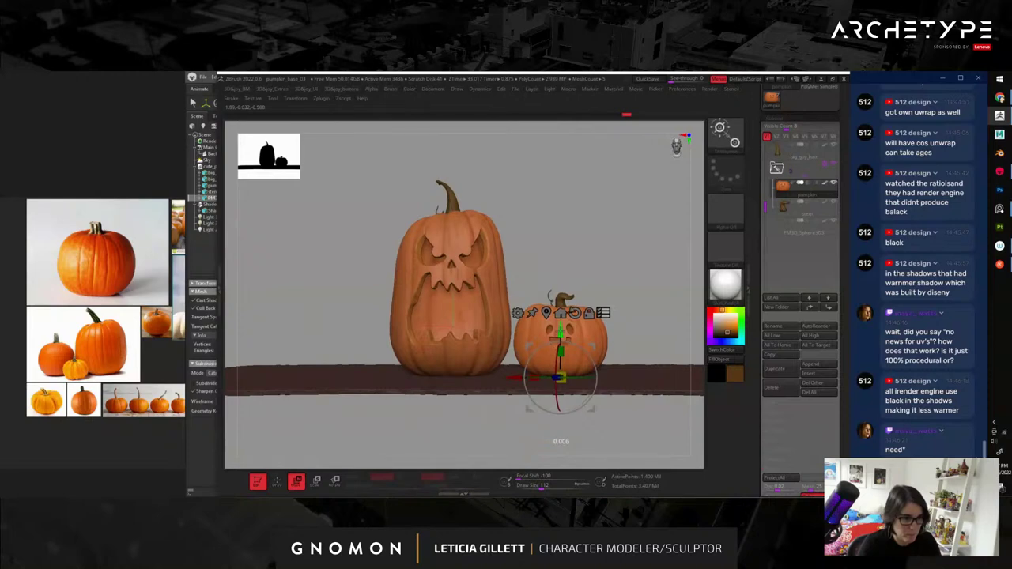
{"action": "key", "text": "q"}
{"action": "mouse_move", "coordinate": [611, 281]}
{"action": "left_mouse_down", "text": "alt"}
{"action": "mouse_move", "coordinate": [599, 293]}
{"action": "mouse_move", "coordinate": [626, 276]}
{"action": "mouse_move", "coordinate": [636, 293]}
{"action": "left_mouse_up", "text": "alt"}
- Save the project over the existing pumpkin_base_03 file
{"action": "key", "text": "ctrl+s"}
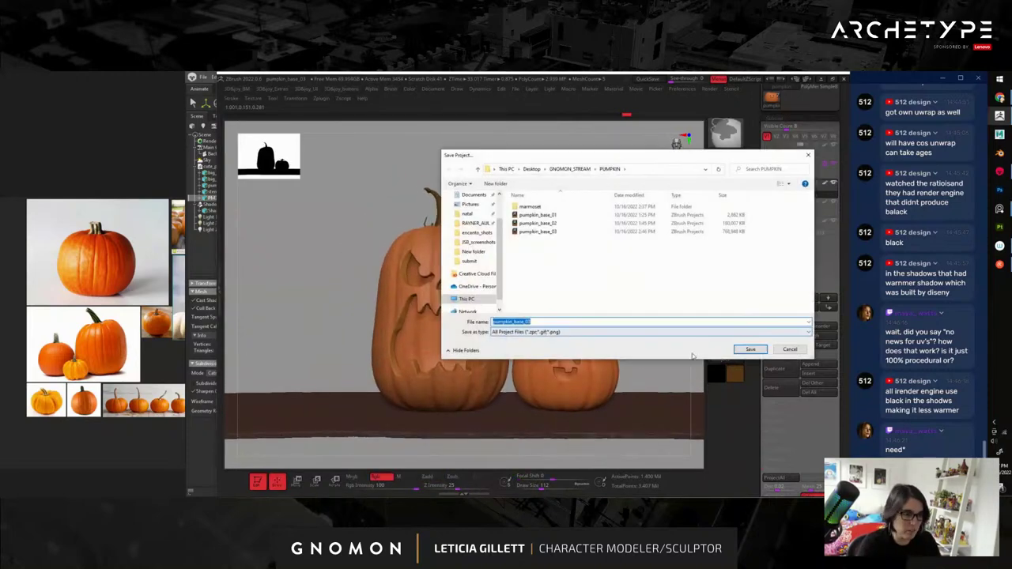
{"action": "left_click", "coordinate": [751, 350]}
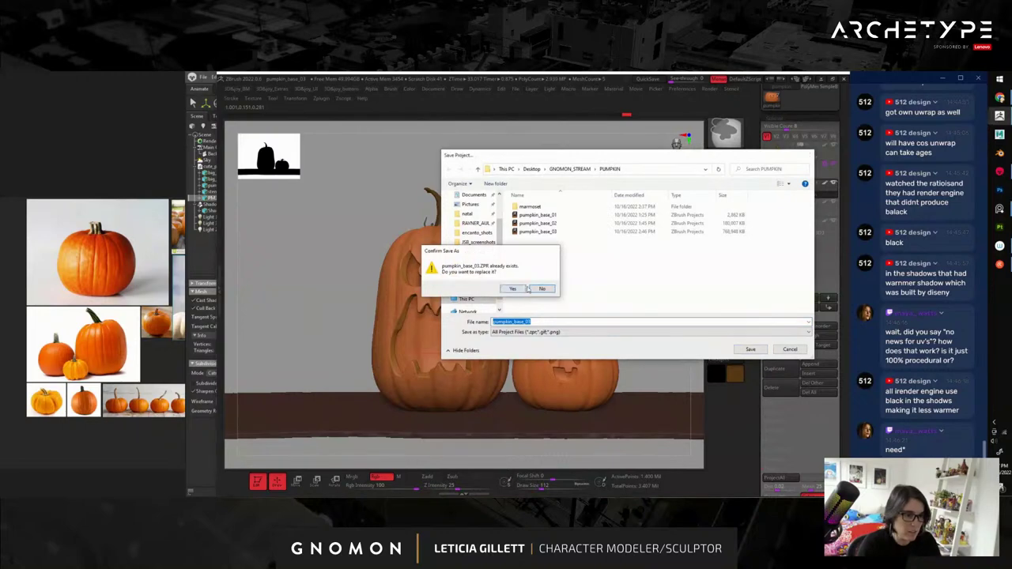
{"action": "left_click", "coordinate": [519, 288]}
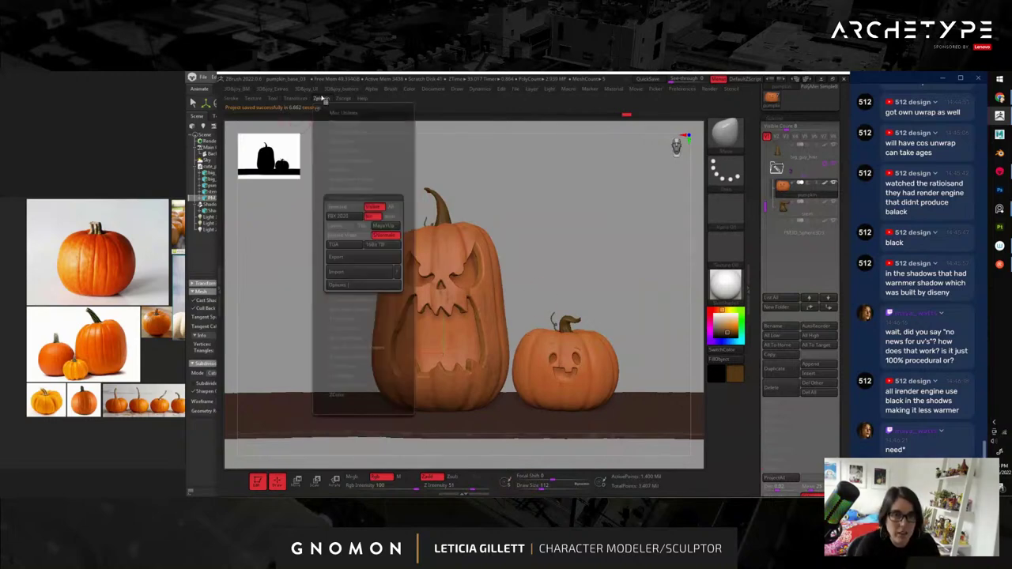
- Export the visible subtools as FBX into the marmoset folder, replacing the existing file
{"action": "mouse_move", "coordinate": [327, 99]}
{"action": "left_click", "coordinate": [364, 260]}
{"action": "double_click", "coordinate": [530, 206]}
{"action": "double_click", "coordinate": [530, 216]}
{"action": "left_click", "coordinate": [514, 288]}
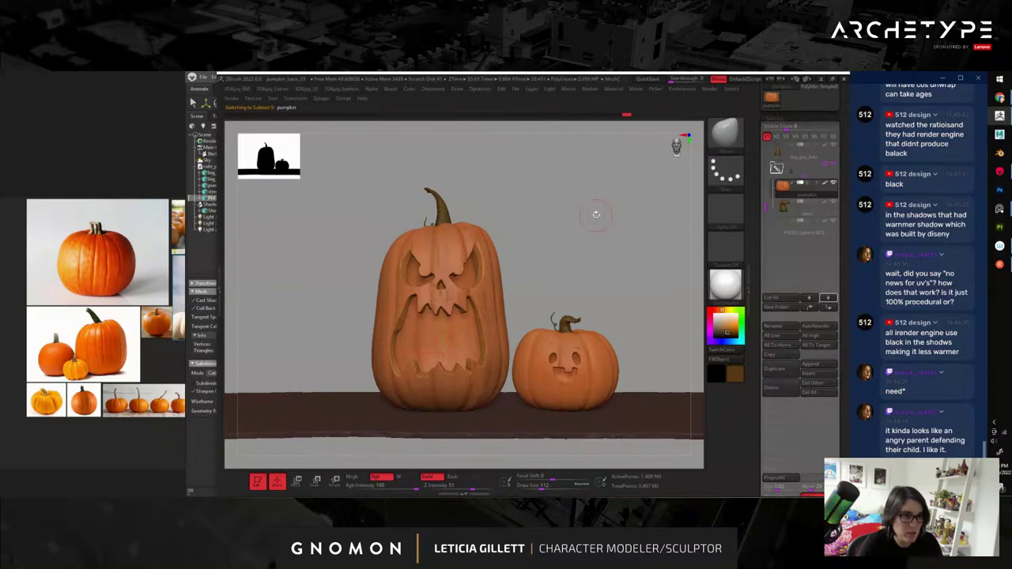
- Switch to Marmoset Toolbag and move the small pumpkin's light sideways and slightly down to sit inside the resized pumpkin
{"action": "left_click_drag", "start_coordinate": [596, 213], "coordinate": [592, 217]}
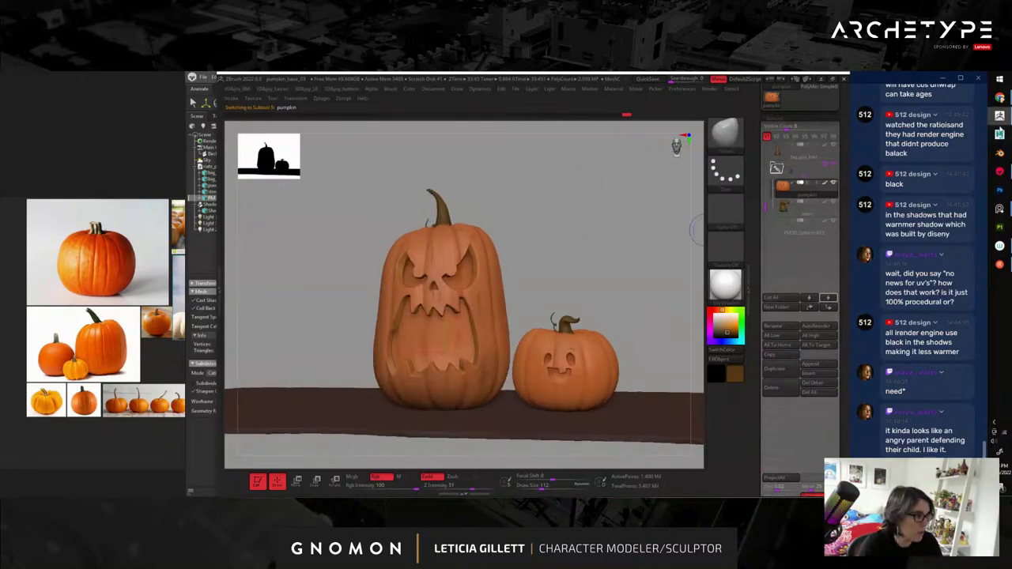
{"action": "left_click", "coordinate": [1001, 171]}
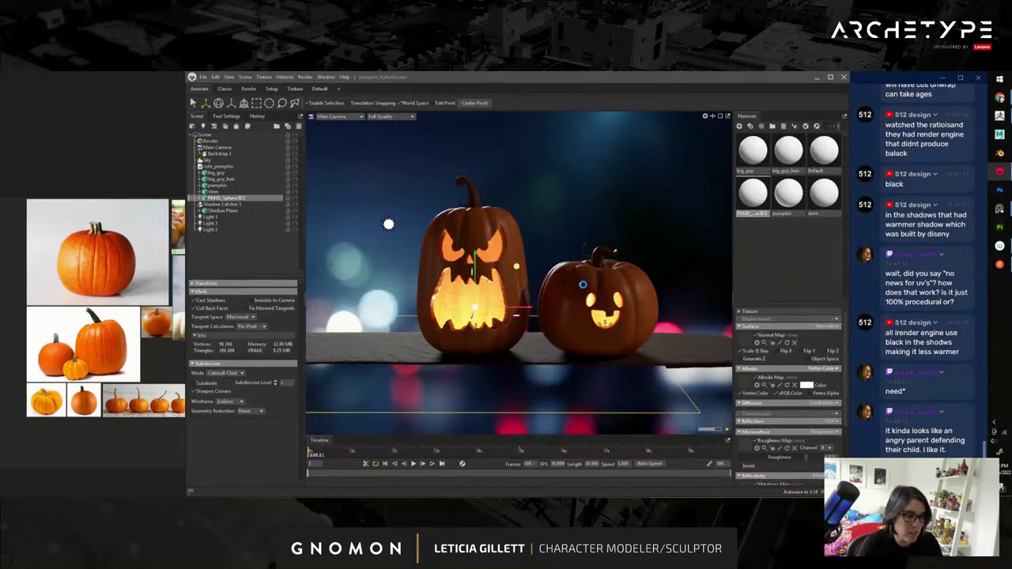
{"action": "key", "text": "ctrl+z"}
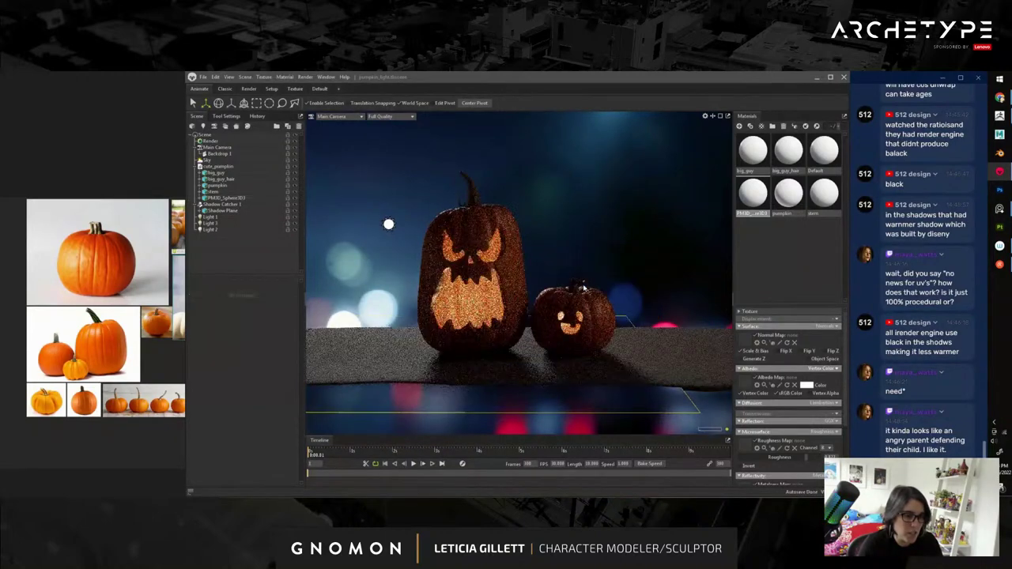
{"action": "scroll", "coordinate": [468, 332], "scroll_direction": "up", "scroll_amount": 5}
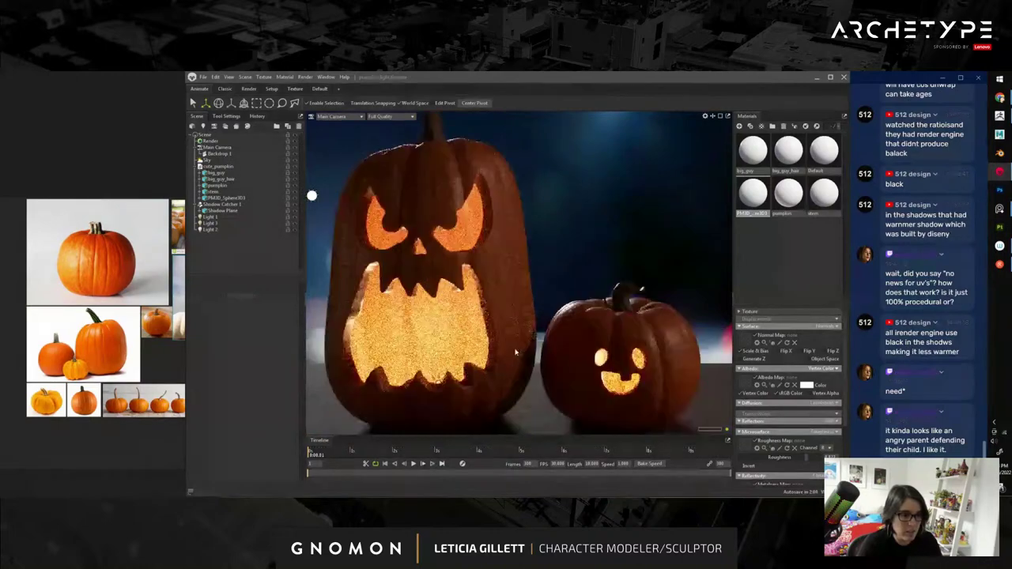
{"action": "left_click", "coordinate": [212, 224]}
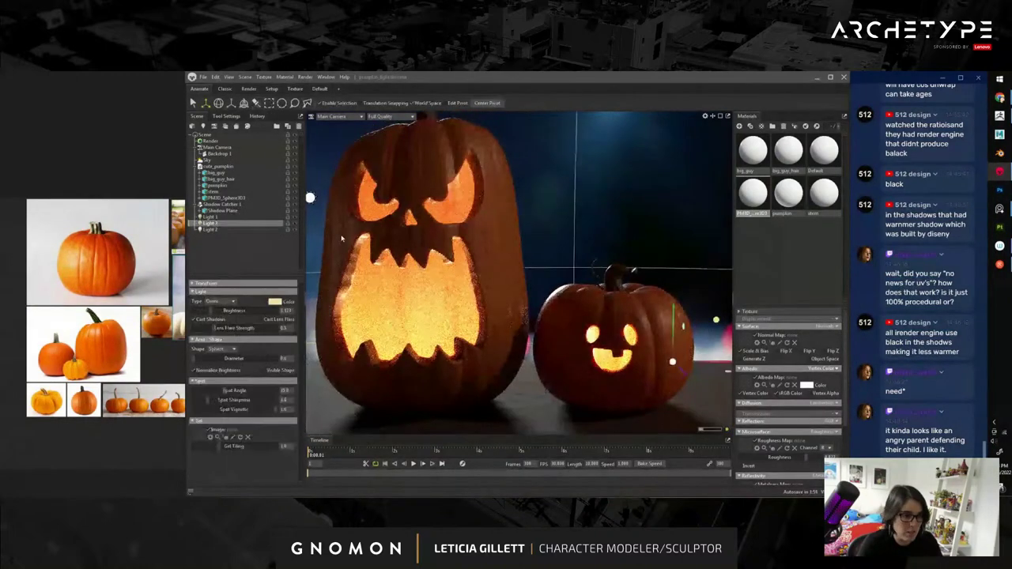
{"action": "left_click_drag", "start_coordinate": [698, 369], "coordinate": [661, 369]}
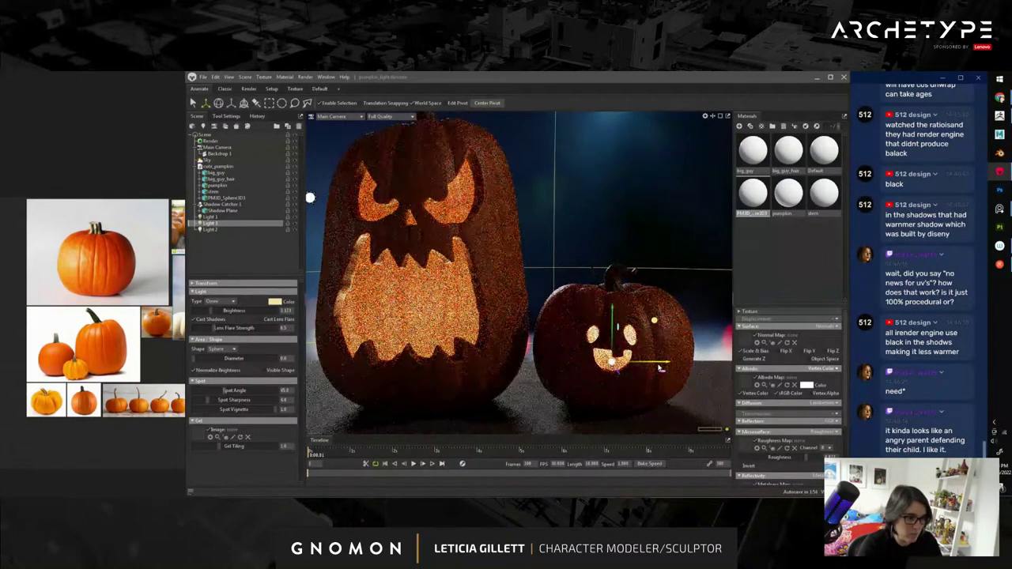
{"action": "left_click_drag", "start_coordinate": [613, 320], "coordinate": [622, 329]}
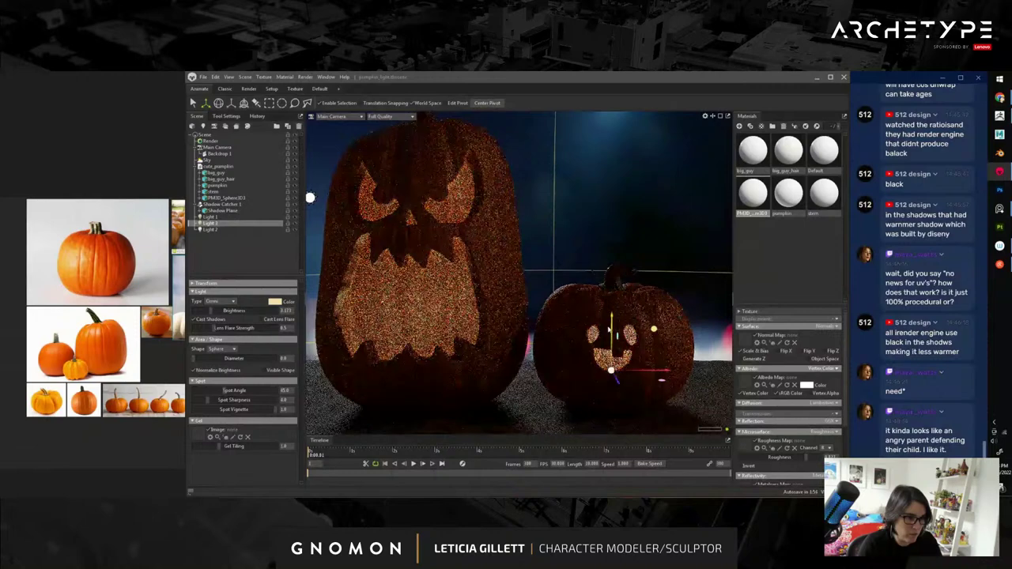
{"action": "left_click_drag", "start_coordinate": [669, 396], "coordinate": [531, 364]}
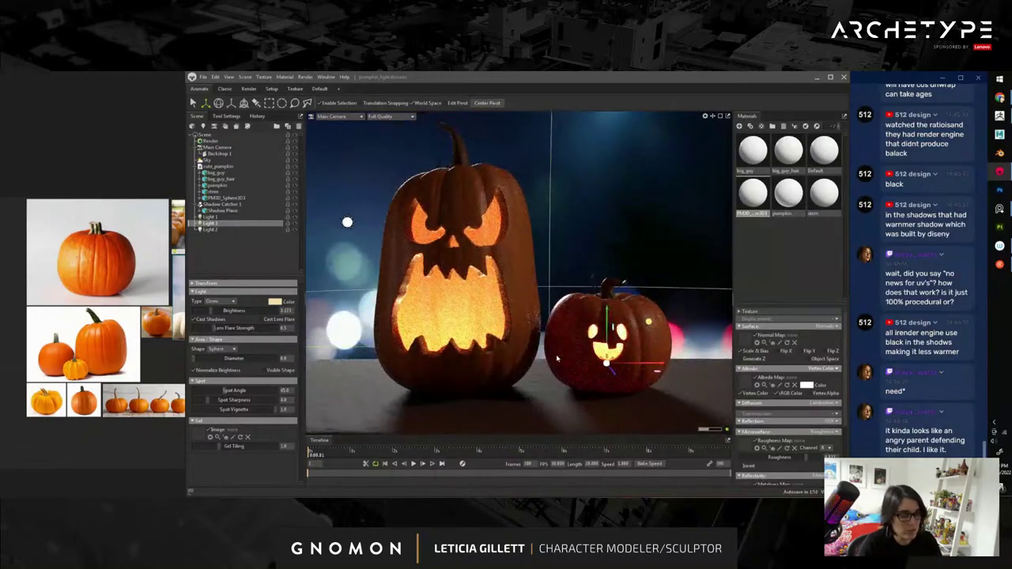
{"action": "left_click_drag", "start_coordinate": [556, 355], "coordinate": [555, 350]}
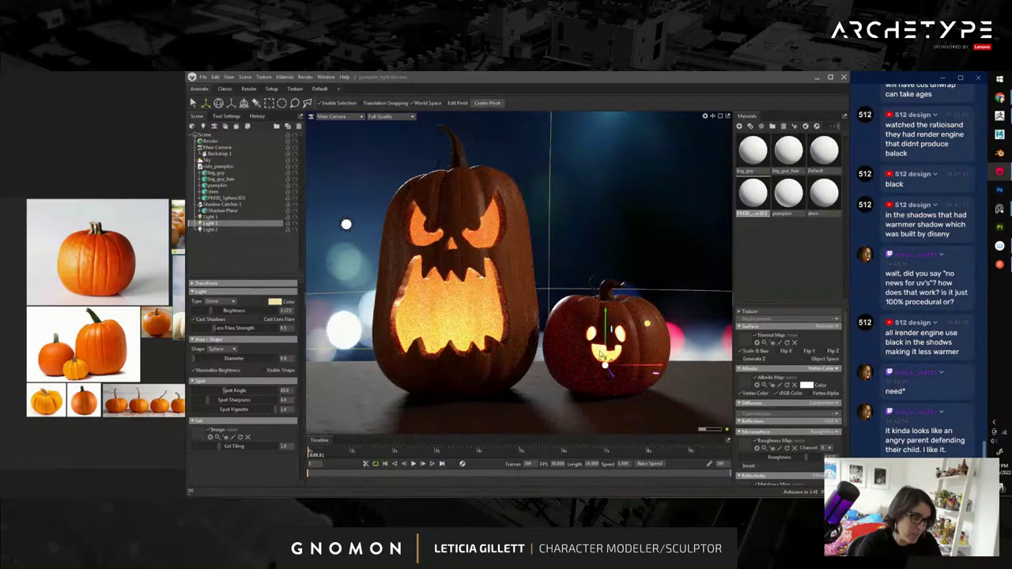
- Lower the brightness of the small pumpkin's light slightly and reframe both pumpkins in the main camera
{"action": "scroll", "coordinate": [601, 356], "scroll_direction": "up", "scroll_amount": 2}
{"action": "middle_click_drag", "start_coordinate": [656, 393], "coordinate": [656, 385]}
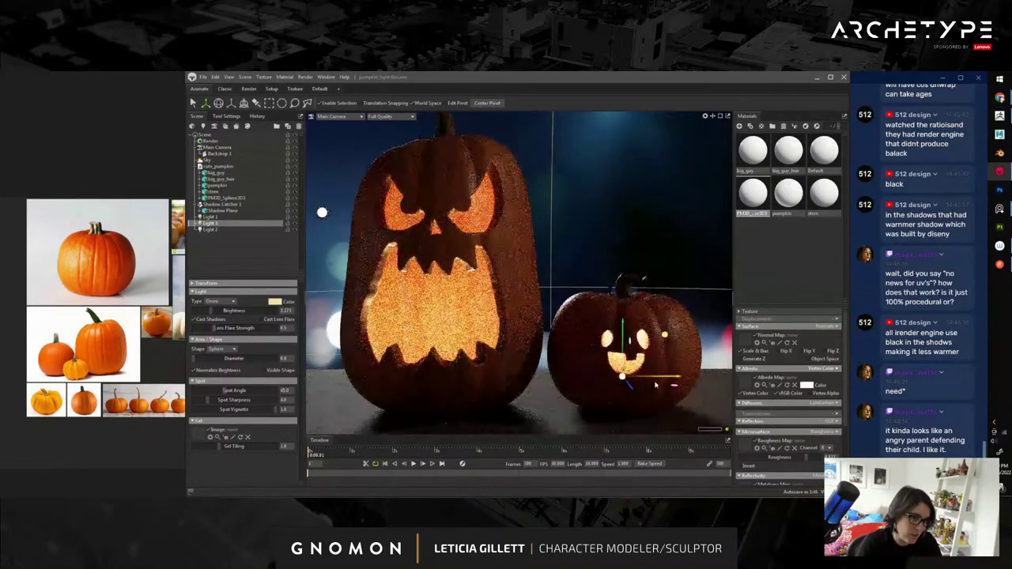
{"action": "left_click_drag", "start_coordinate": [655, 386], "coordinate": [653, 332]}
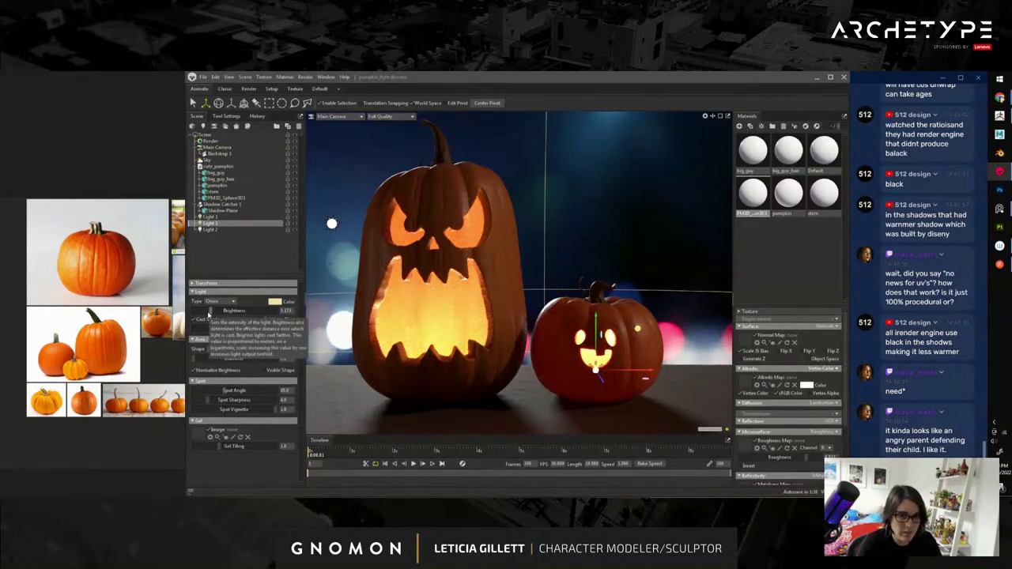
{"action": "mouse_move", "coordinate": [211, 311]}
{"action": "left_mouse_down"}
{"action": "mouse_move", "coordinate": [198, 311]}
{"action": "mouse_move", "coordinate": [207, 310]}
{"action": "left_mouse_up"}
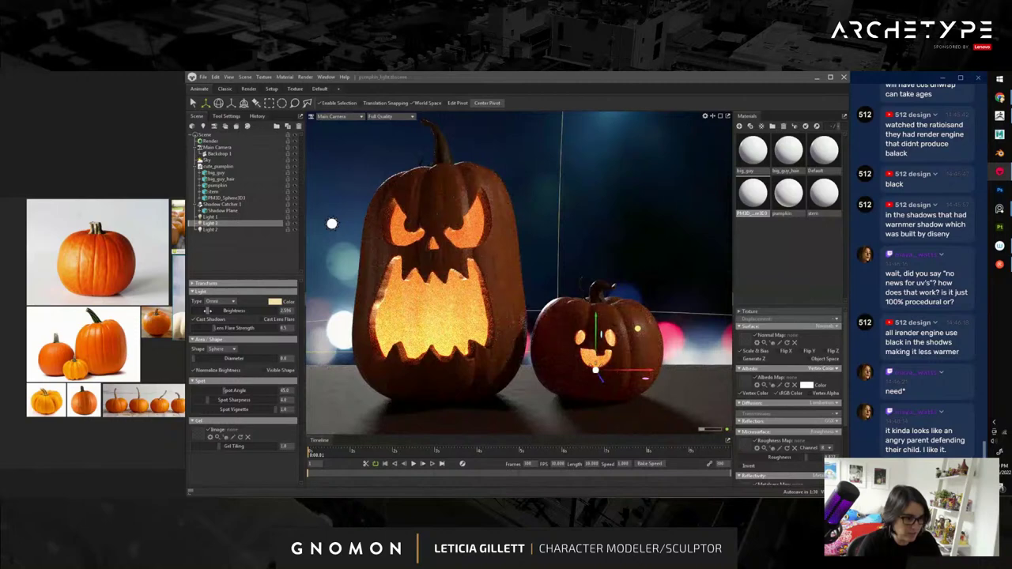
{"action": "left_click", "coordinate": [605, 212]}
{"action": "right_click_drag", "start_coordinate": [550, 338], "coordinate": [557, 303], "text": "alt"}
{"action": "scroll", "coordinate": [557, 303], "scroll_direction": "up", "scroll_amount": 2}
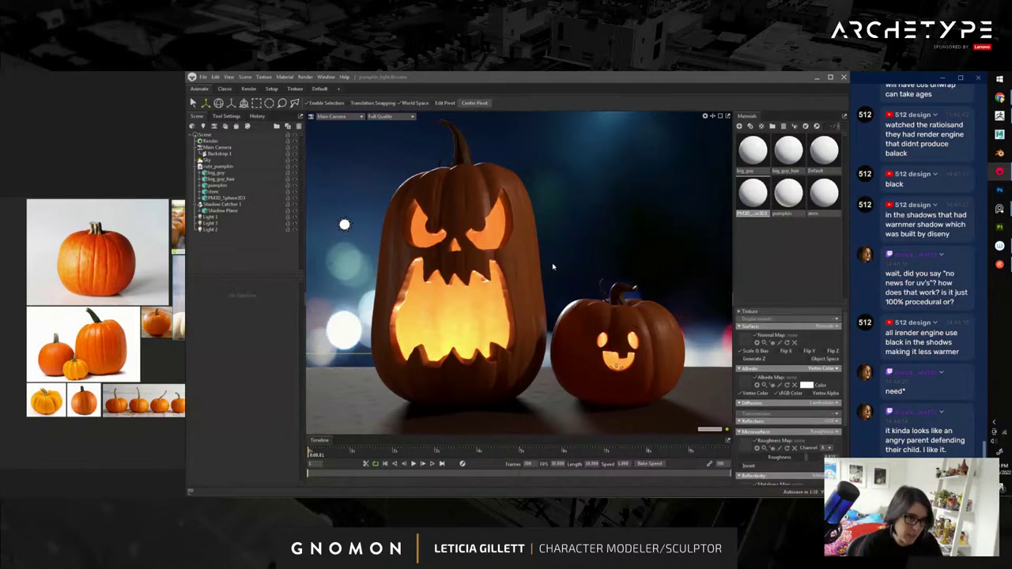
- Enable the Main Camera's safe frame and recompose the shot so both pumpkins sit within it
{"action": "left_click", "coordinate": [217, 147]}
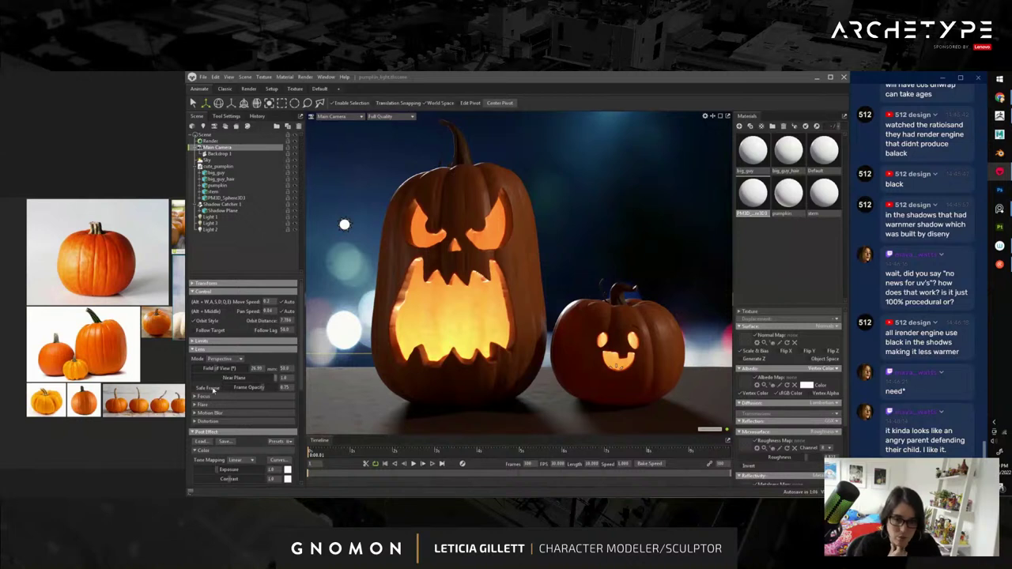
{"action": "left_click", "coordinate": [195, 397]}
{"action": "scroll", "coordinate": [223, 312], "scroll_direction": "down", "scroll_amount": 2}
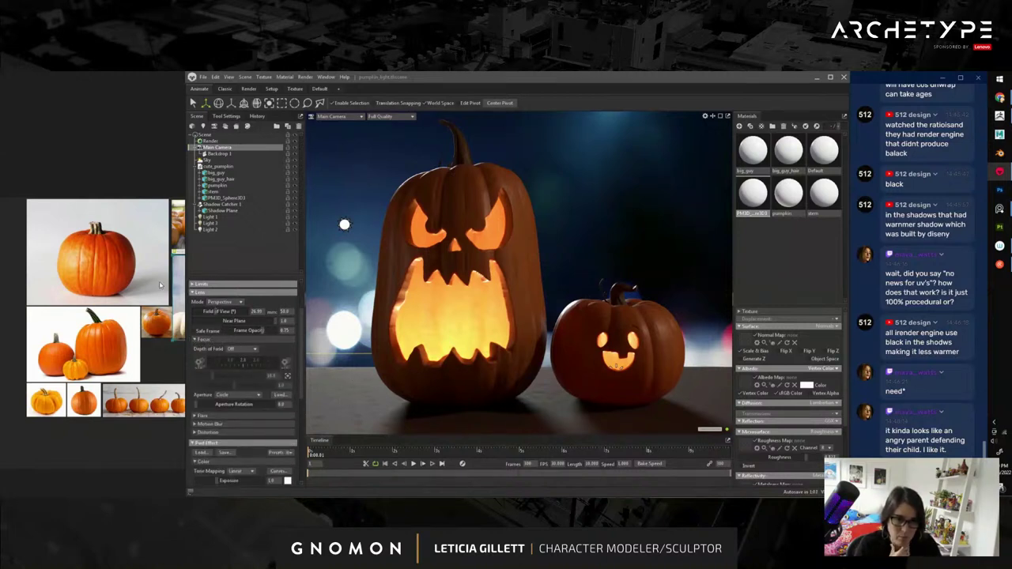
{"action": "left_click", "coordinate": [210, 332]}
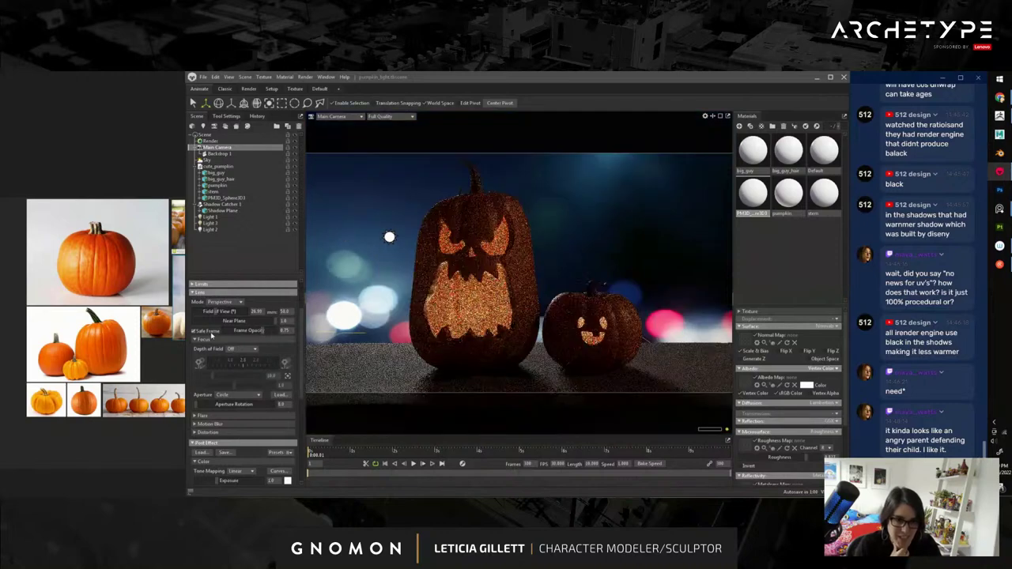
{"action": "mouse_move", "coordinate": [507, 341]}
{"action": "left_mouse_down", "text": "alt"}
{"action": "mouse_move", "coordinate": [525, 340]}
{"action": "mouse_move", "coordinate": [498, 341]}
{"action": "left_mouse_up", "text": "alt"}
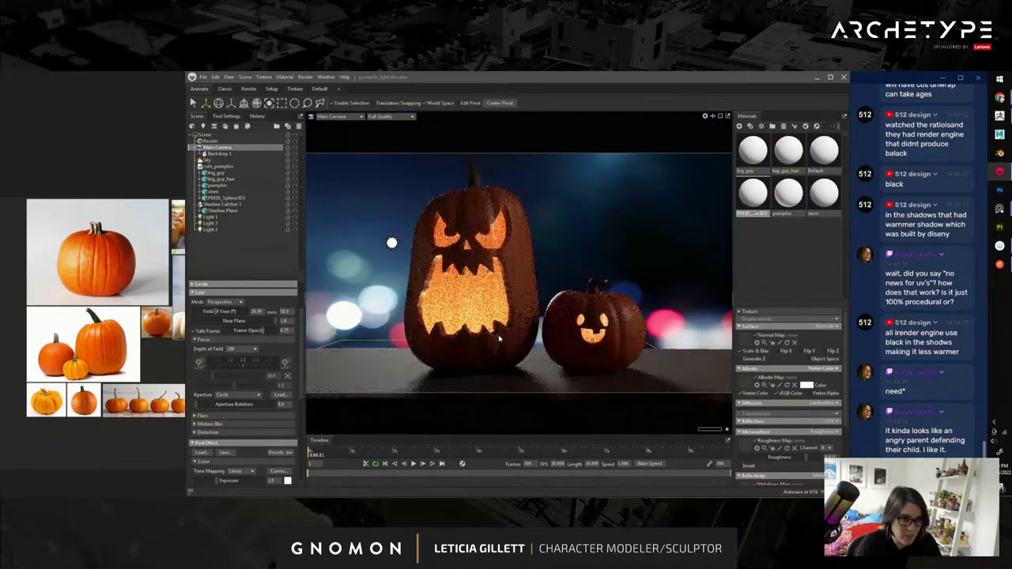
{"action": "middle_click_drag", "start_coordinate": [499, 342], "coordinate": [497, 350], "text": "alt"}
{"action": "left_click_drag", "start_coordinate": [498, 351], "coordinate": [496, 348], "text": "alt"}
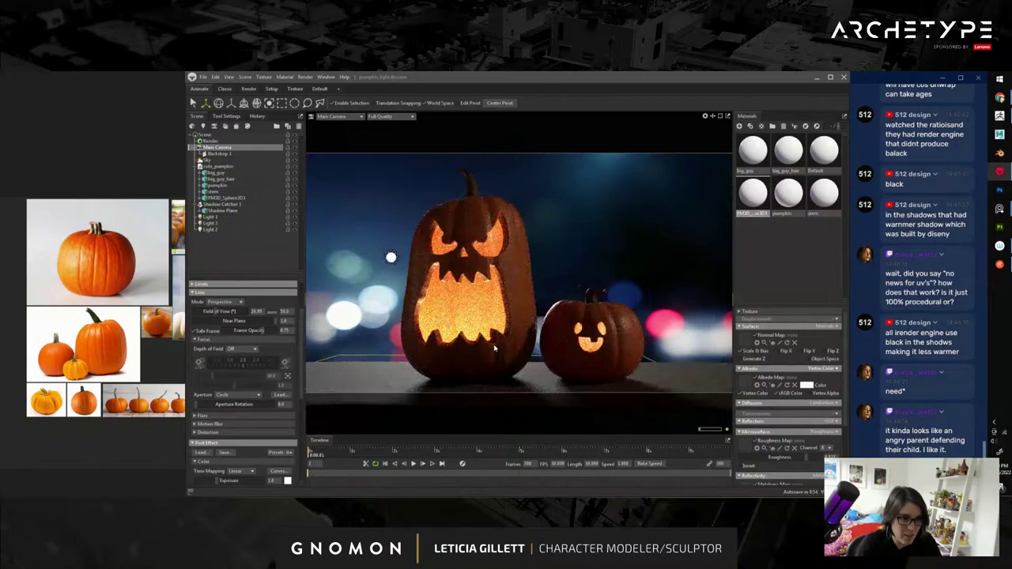
{"action": "right_click_drag", "start_coordinate": [495, 348], "coordinate": [486, 345], "text": "alt"}
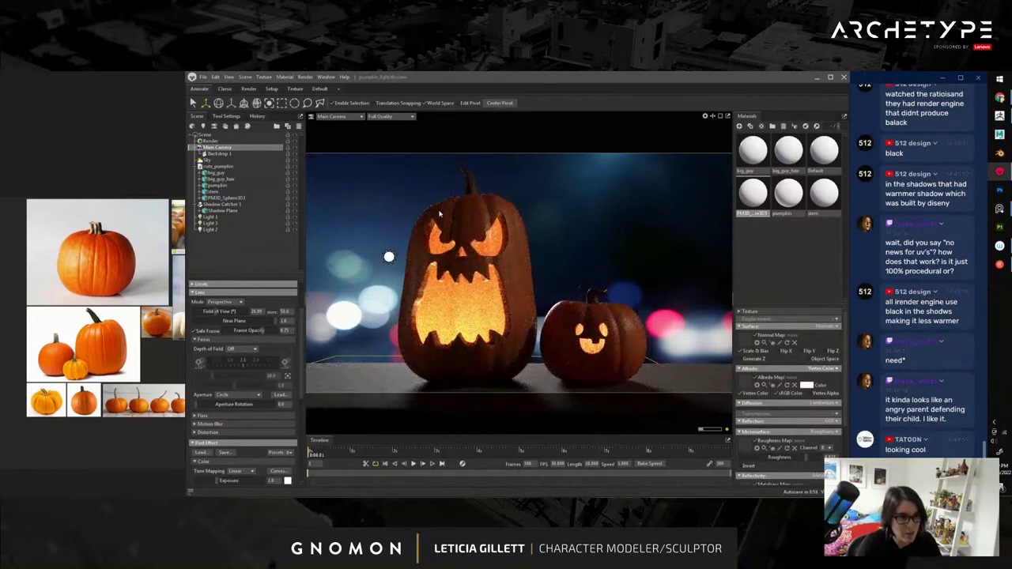
- Rotate the directional light beside the big pumpkin to adjust the rim lighting along the pumpkins' edges
{"action": "left_click", "coordinate": [389, 257]}
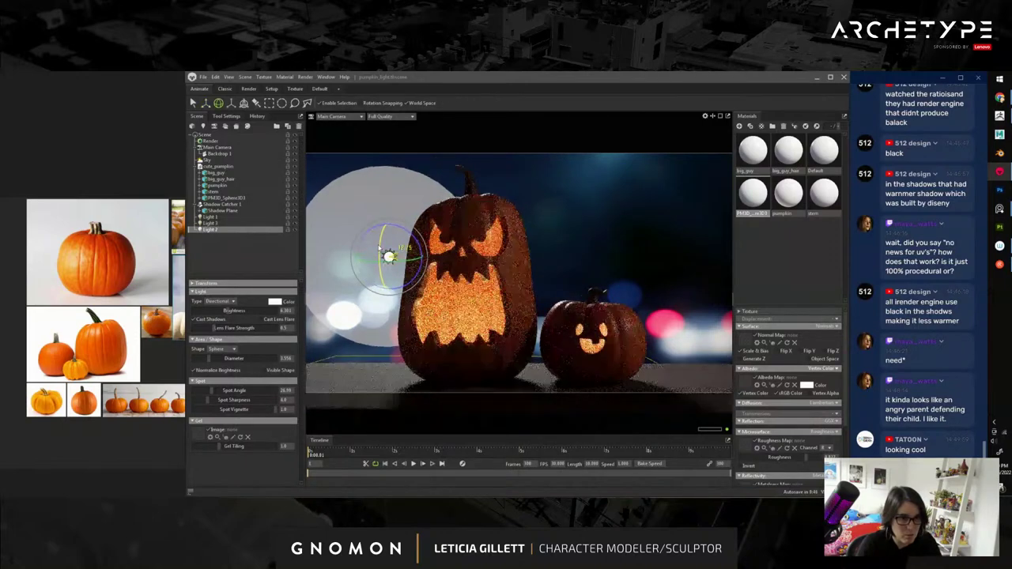
{"action": "left_click_drag", "start_coordinate": [380, 250], "coordinate": [411, 263]}
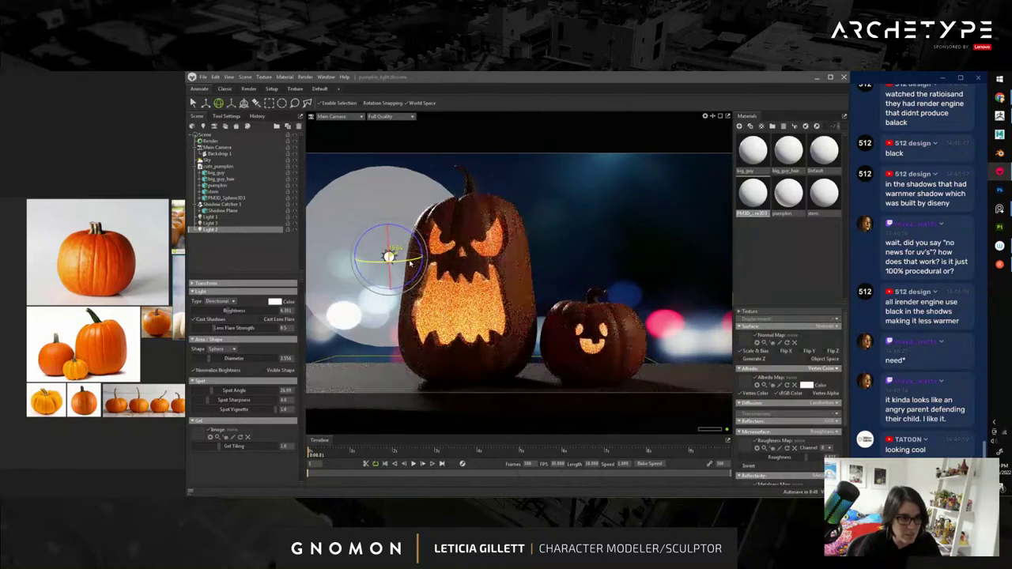
{"action": "left_click_drag", "start_coordinate": [410, 263], "coordinate": [413, 263]}
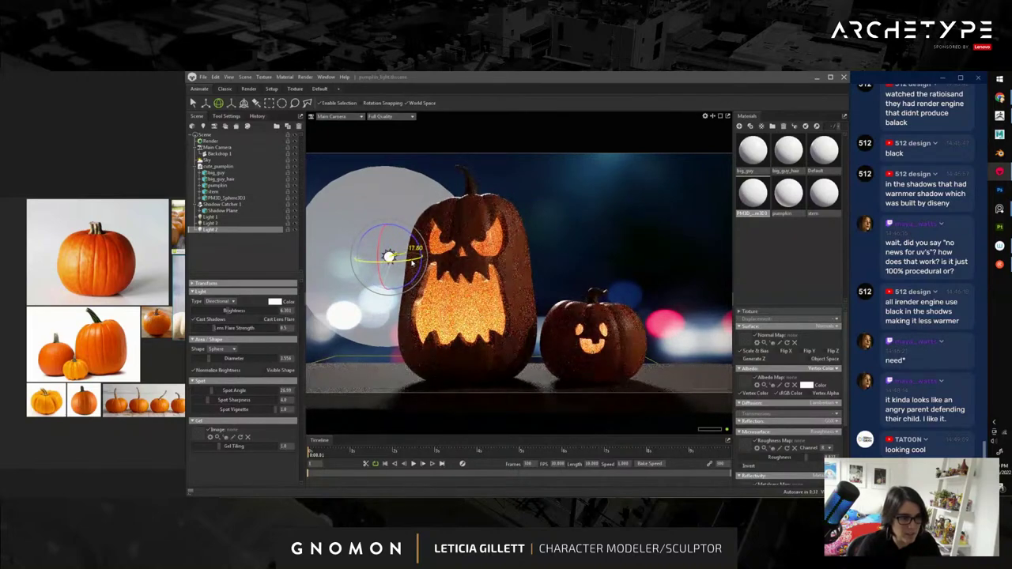
{"action": "left_click", "coordinate": [588, 250]}
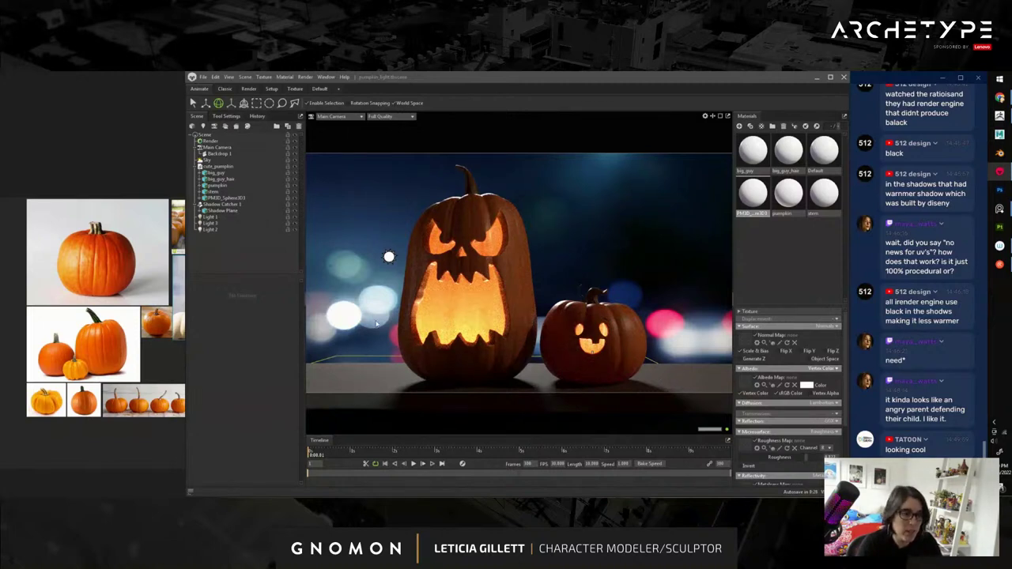
- Set the Main Camera's depth of field to Ray Traced and enable Sticky Focus
{"action": "left_click", "coordinate": [217, 147]}
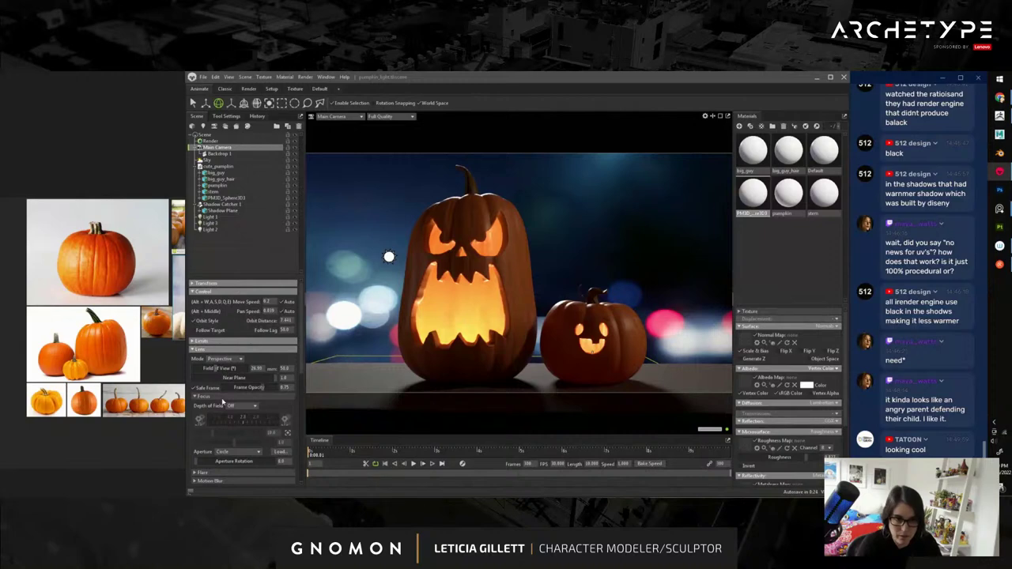
{"action": "left_click", "coordinate": [250, 406]}
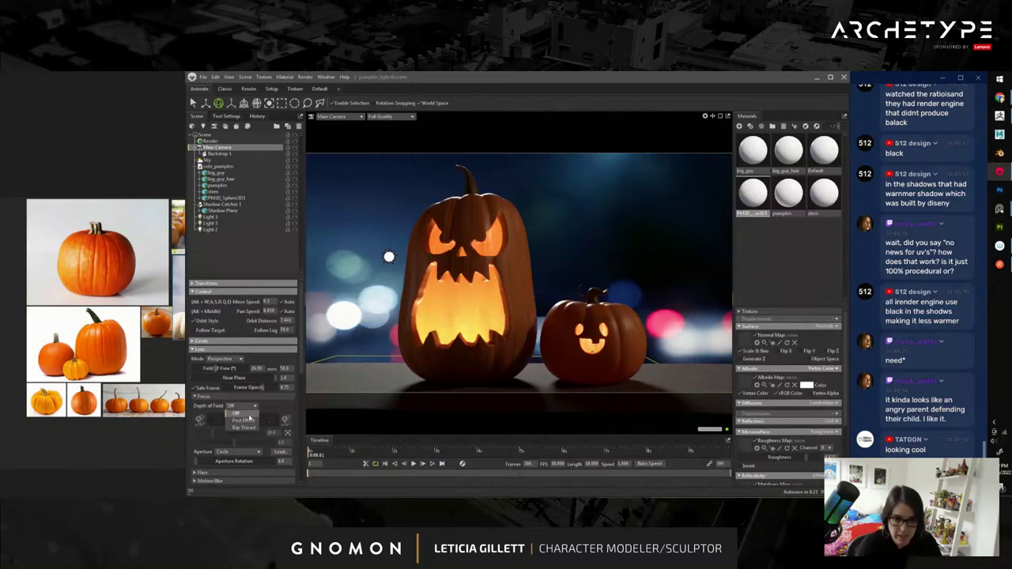
{"action": "left_click", "coordinate": [250, 428]}
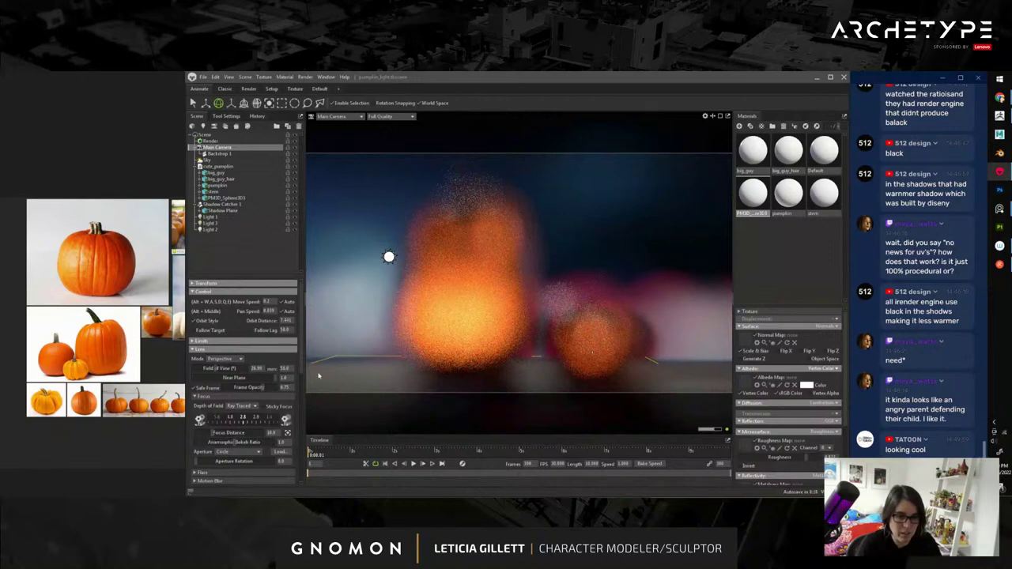
{"action": "left_click", "coordinate": [278, 407]}
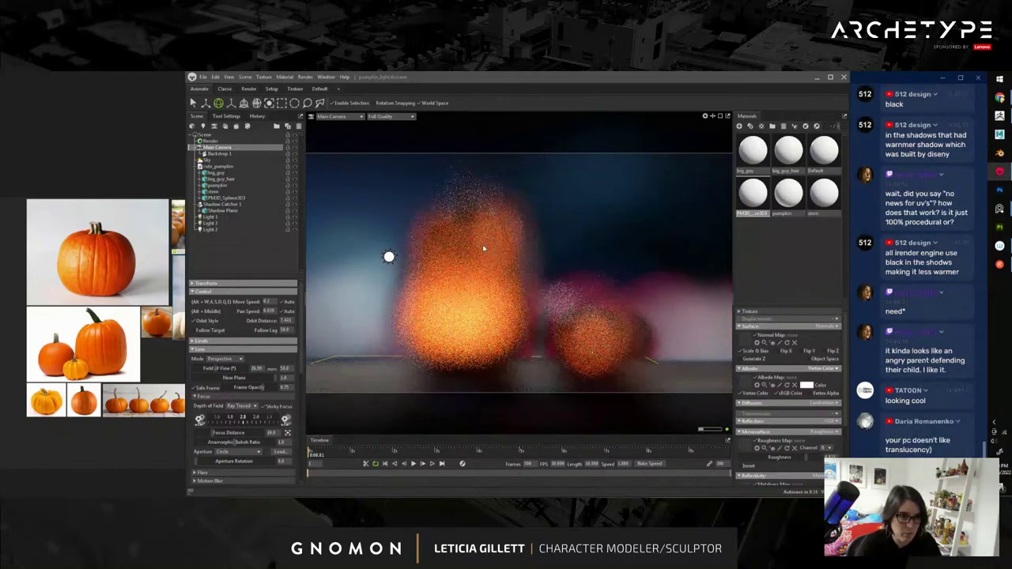
- Place the camera's focus point on the big pumpkin's carved face
{"action": "middle_click", "coordinate": [487, 254]}
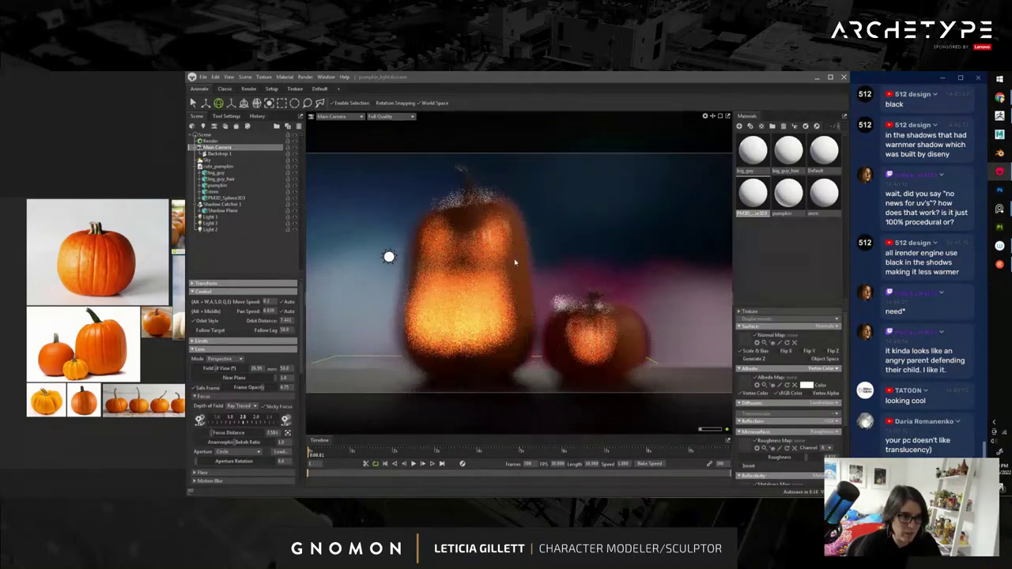
{"action": "middle_click", "coordinate": [515, 264]}
{"action": "middle_click", "coordinate": [512, 270]}
{"action": "middle_click", "coordinate": [476, 268]}
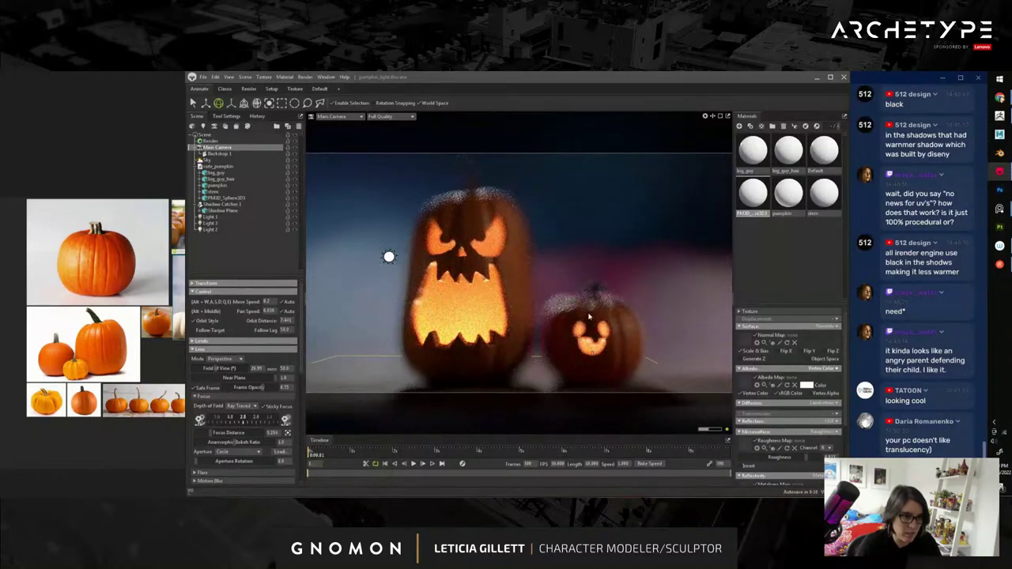
{"action": "left_click", "coordinate": [471, 264]}
{"action": "left_click", "coordinate": [526, 256]}
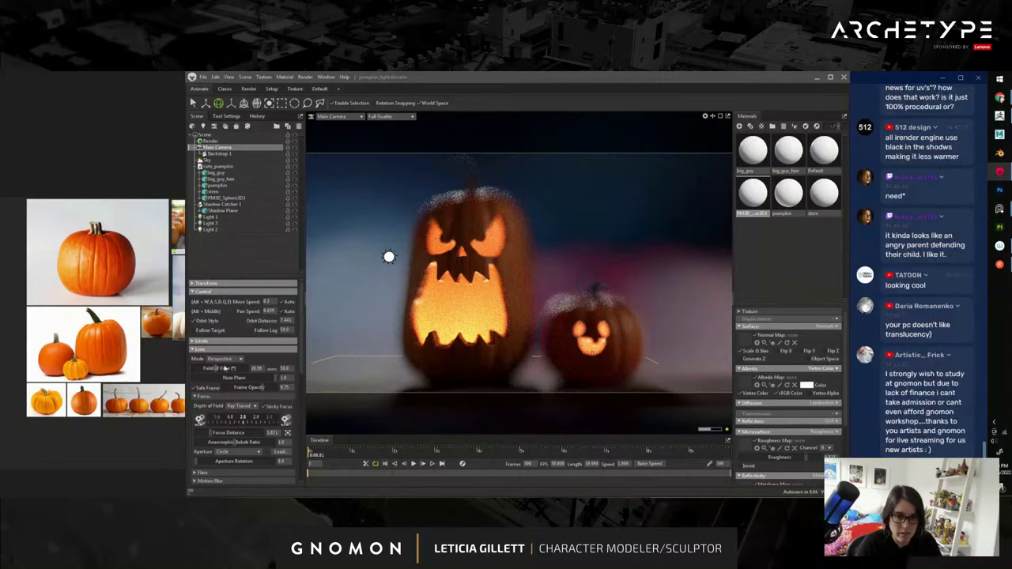
- Fine-tune the focus on the big pumpkin's face and raise the camera's f-stop to reduce the depth-of-field blur
{"action": "scroll", "coordinate": [255, 377], "scroll_direction": "down", "scroll_amount": 1}
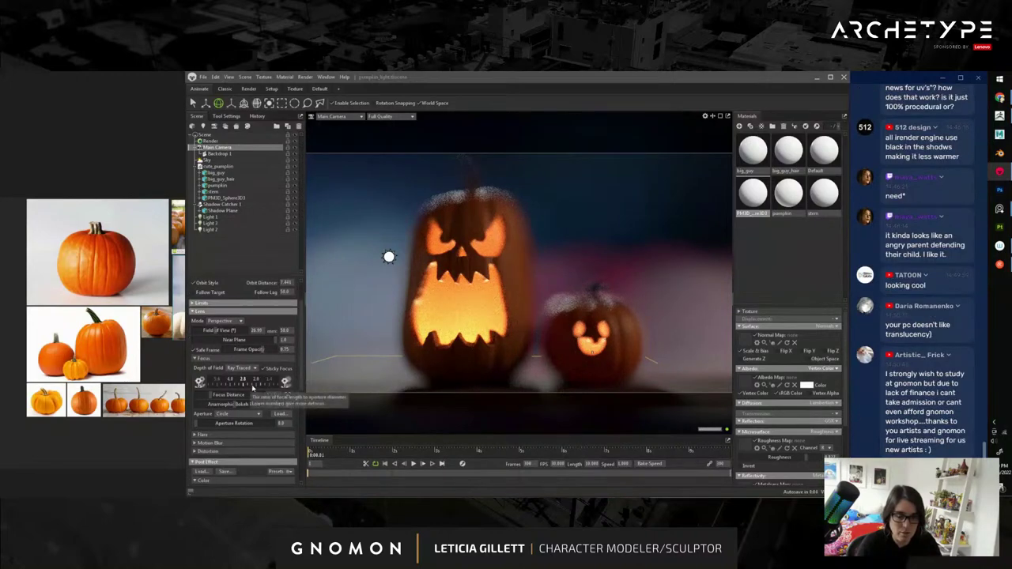
{"action": "left_click_drag", "start_coordinate": [218, 398], "coordinate": [210, 394]}
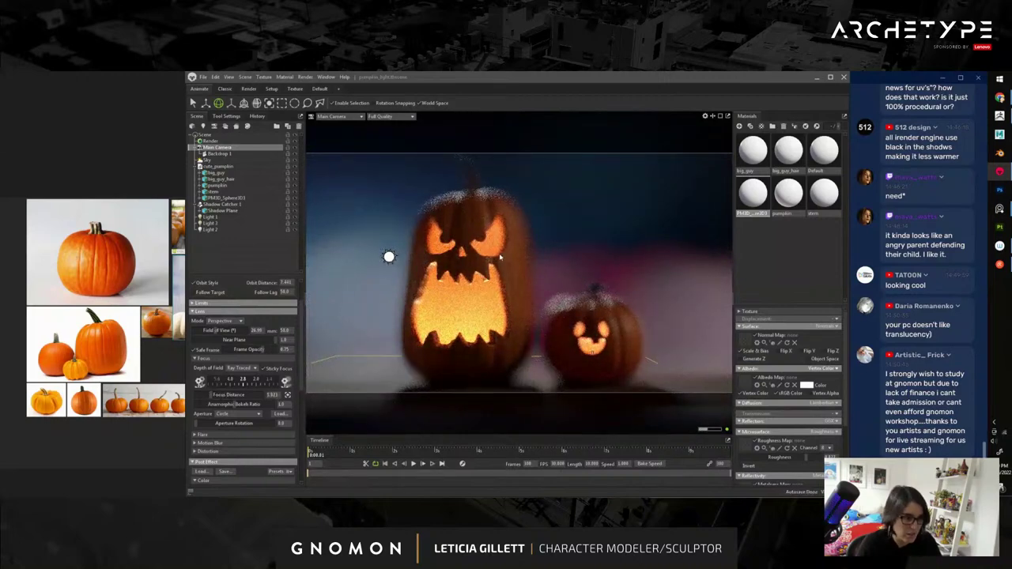
{"action": "middle_click", "coordinate": [455, 241]}
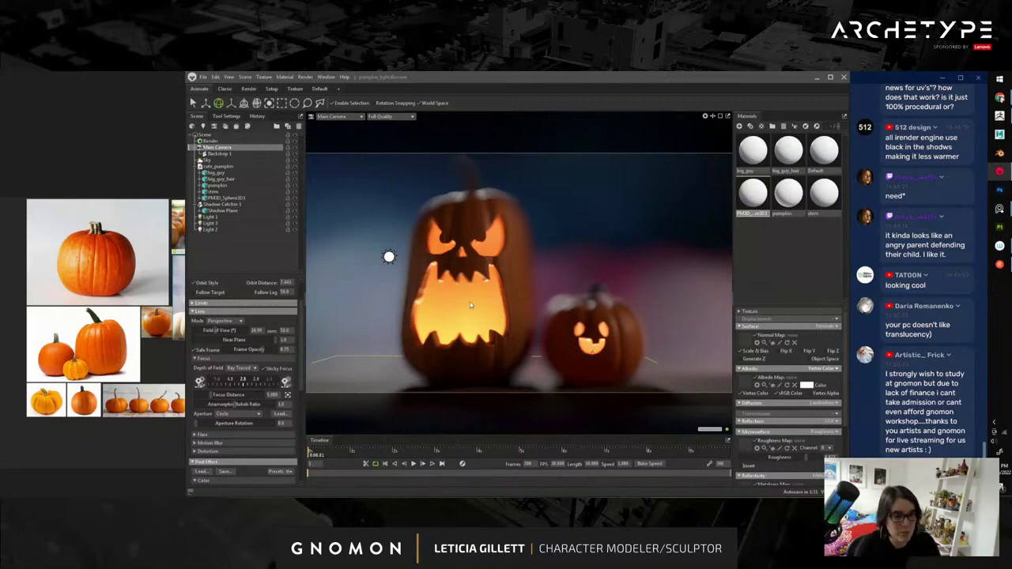
{"action": "right_click_drag", "start_coordinate": [535, 314], "coordinate": [522, 308], "text": "alt"}
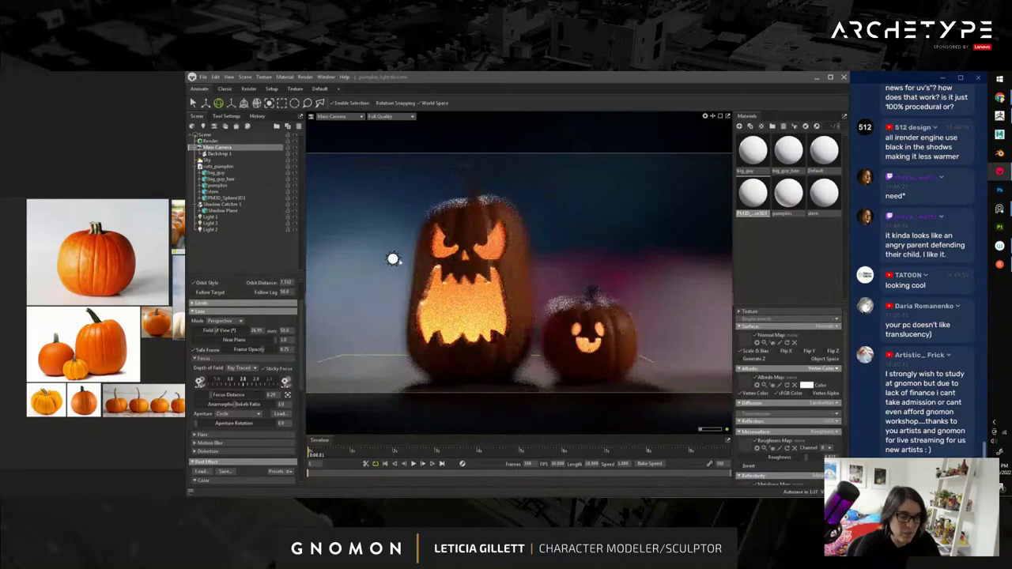
{"action": "middle_click", "coordinate": [469, 237], "text": "ctrl"}
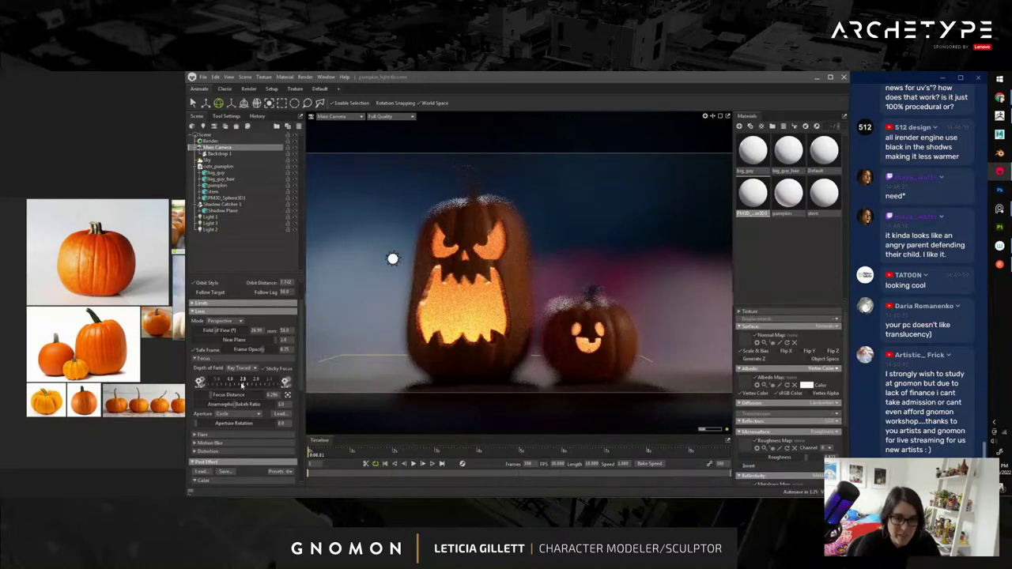
{"action": "left_click_drag", "start_coordinate": [245, 384], "coordinate": [289, 385]}
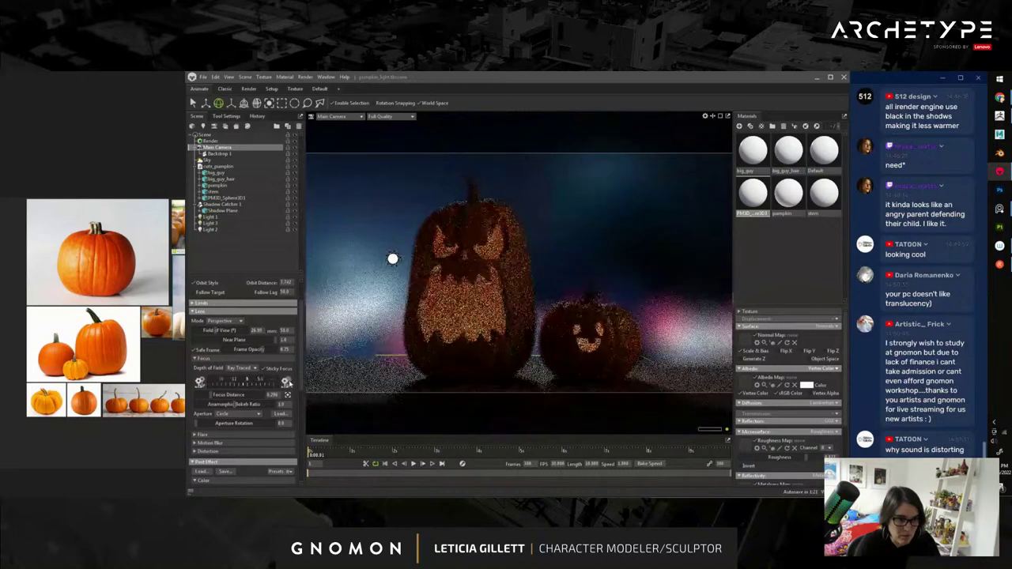
{"action": "left_click_drag", "start_coordinate": [395, 382], "coordinate": [363, 384]}
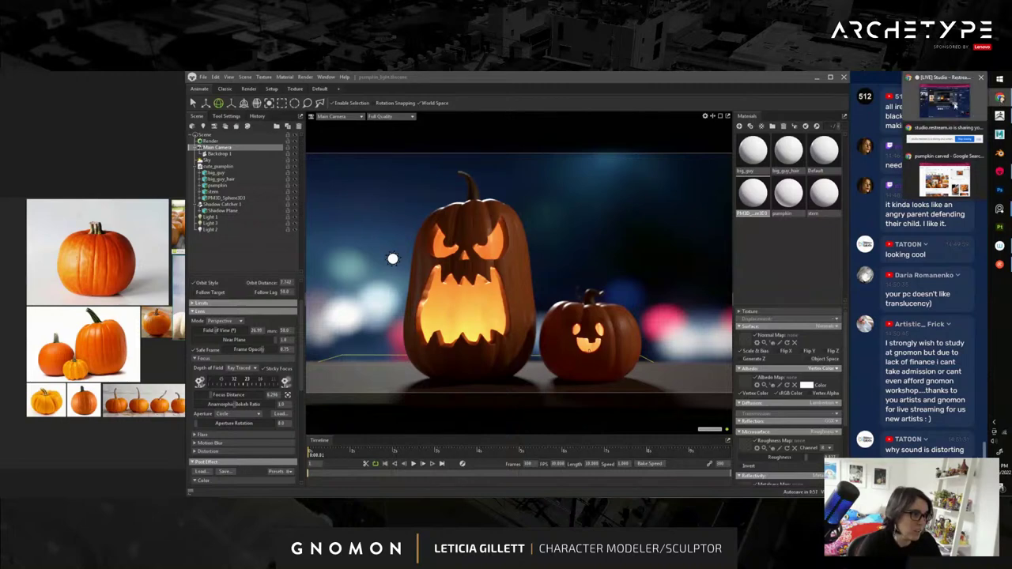
- Switch to the Chrome image results for bokeh and browse them for a different night-lights photo for the backdrop
{"action": "left_click", "coordinate": [1001, 98]}
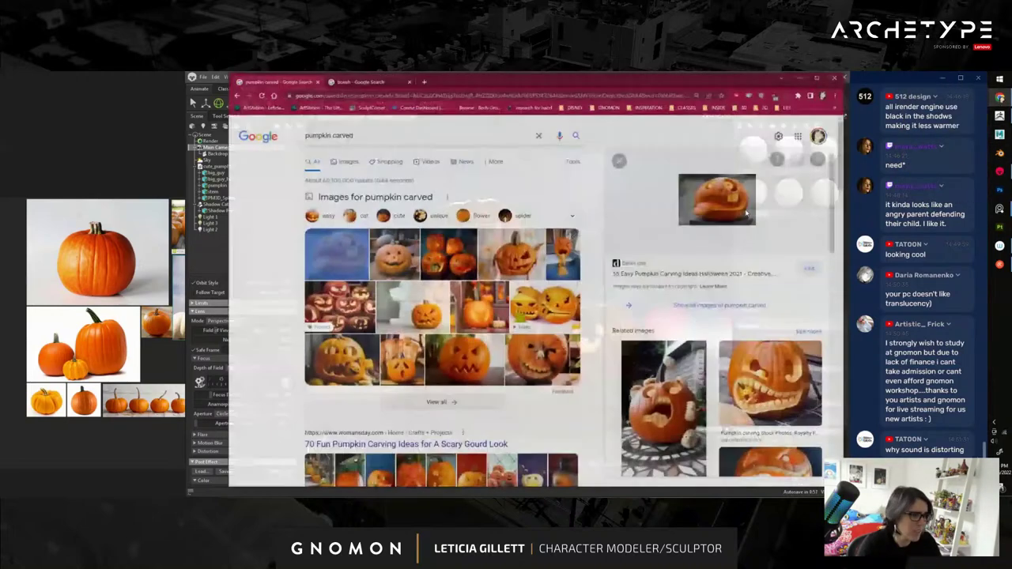
{"action": "scroll", "coordinate": [477, 324], "scroll_direction": "down", "scroll_amount": 3}
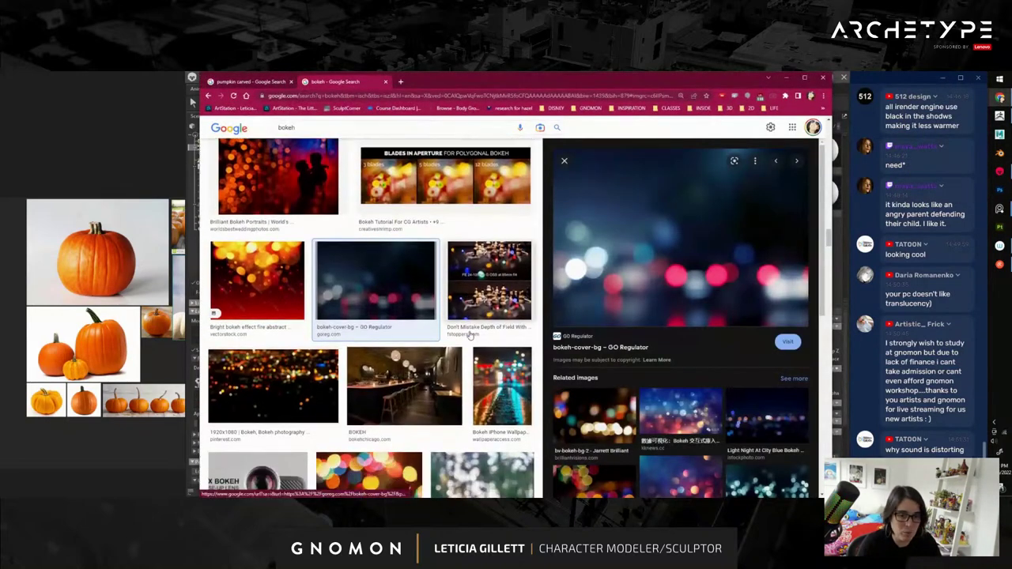
{"action": "scroll", "coordinate": [470, 334], "scroll_direction": "down", "scroll_amount": 3}
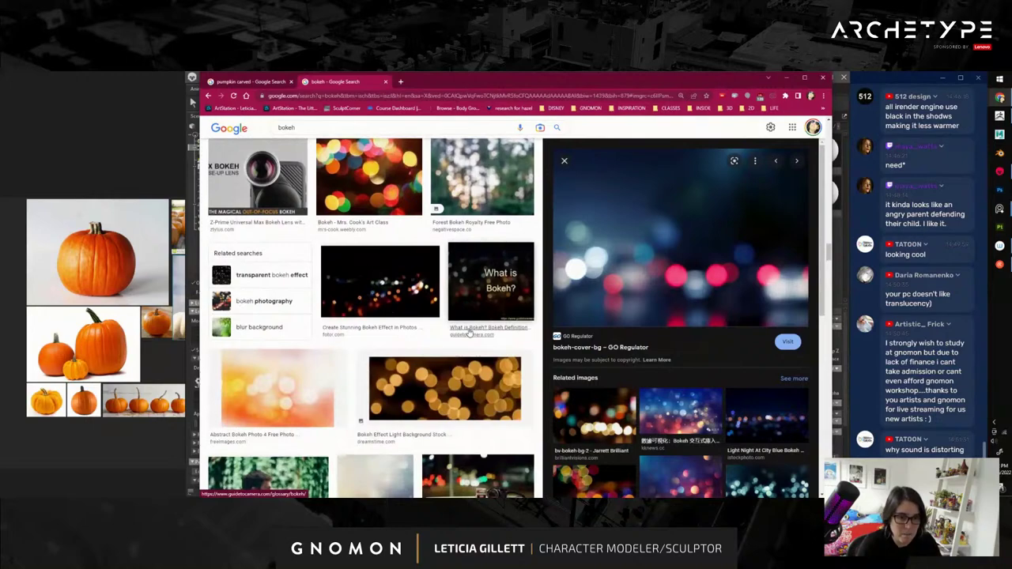
{"action": "left_click", "coordinate": [419, 300]}
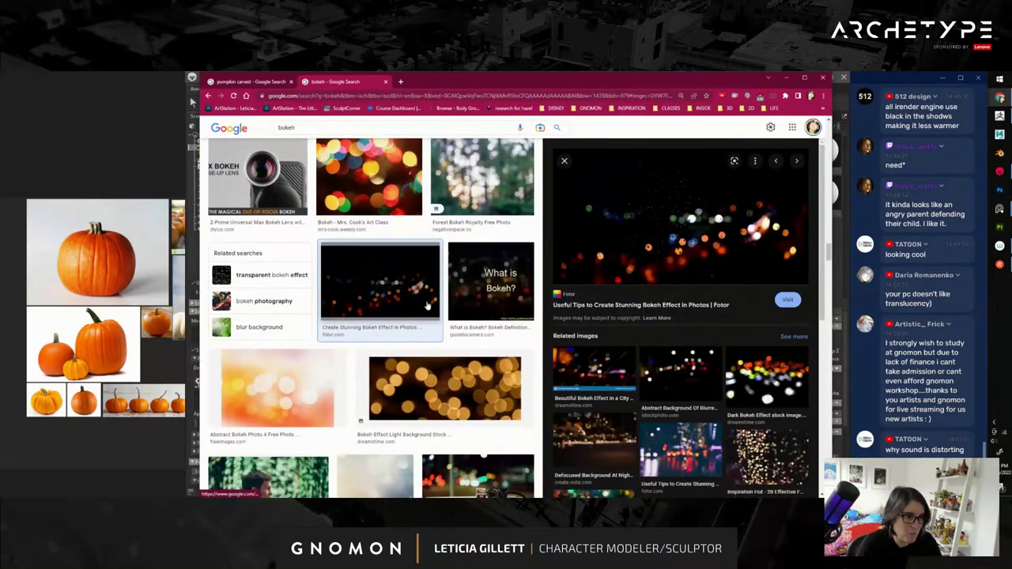
{"action": "scroll", "coordinate": [475, 321], "scroll_direction": "down", "scroll_amount": 2}
{"action": "scroll", "coordinate": [474, 332], "scroll_direction": "down", "scroll_amount": 2}
{"action": "scroll", "coordinate": [471, 356], "scroll_direction": "down", "scroll_amount": 2}
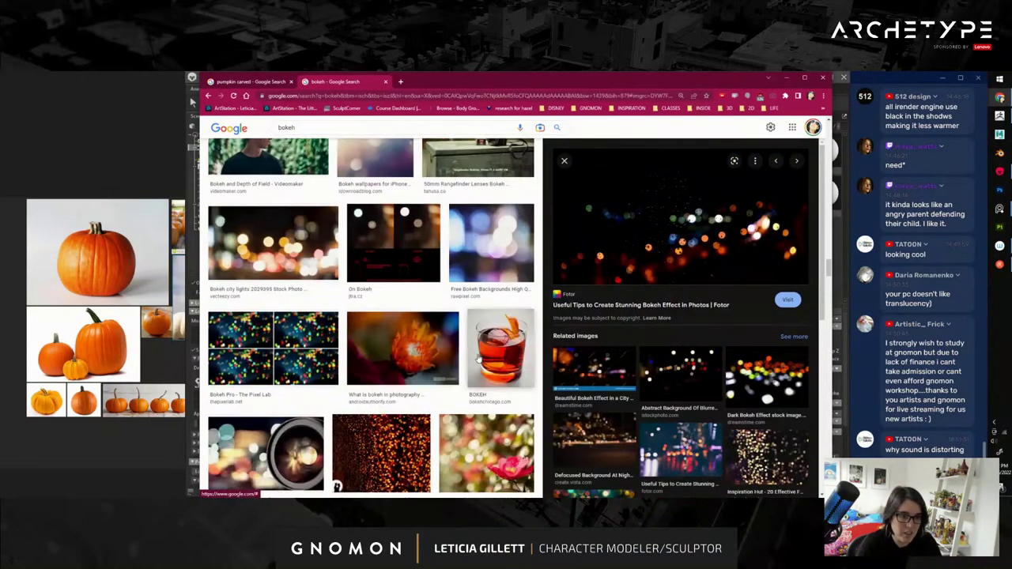
{"action": "scroll", "coordinate": [479, 353], "scroll_direction": "up", "scroll_amount": 16}
{"action": "scroll", "coordinate": [481, 354], "scroll_direction": "up", "scroll_amount": 3}
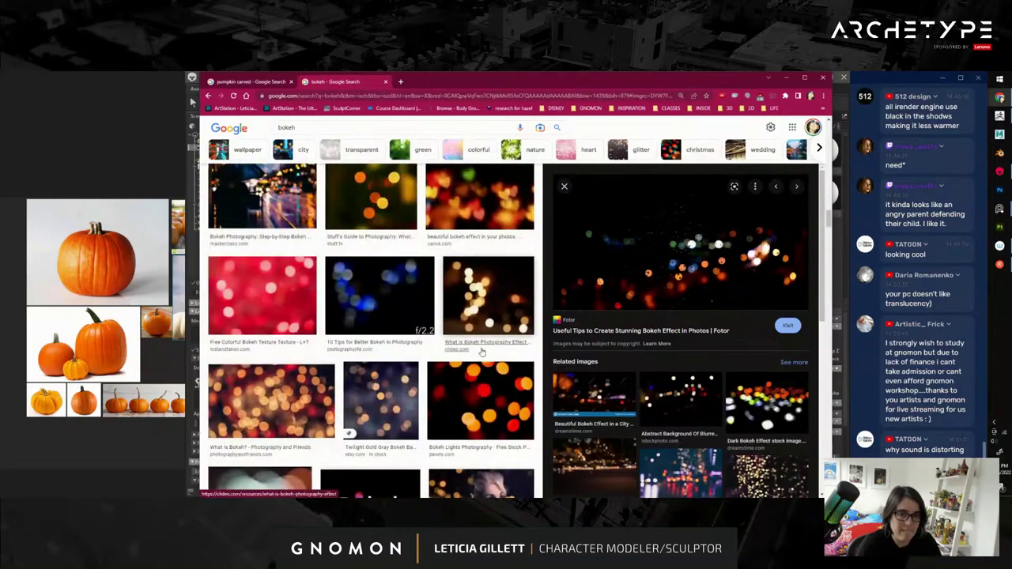
{"action": "left_click", "coordinate": [482, 348]}
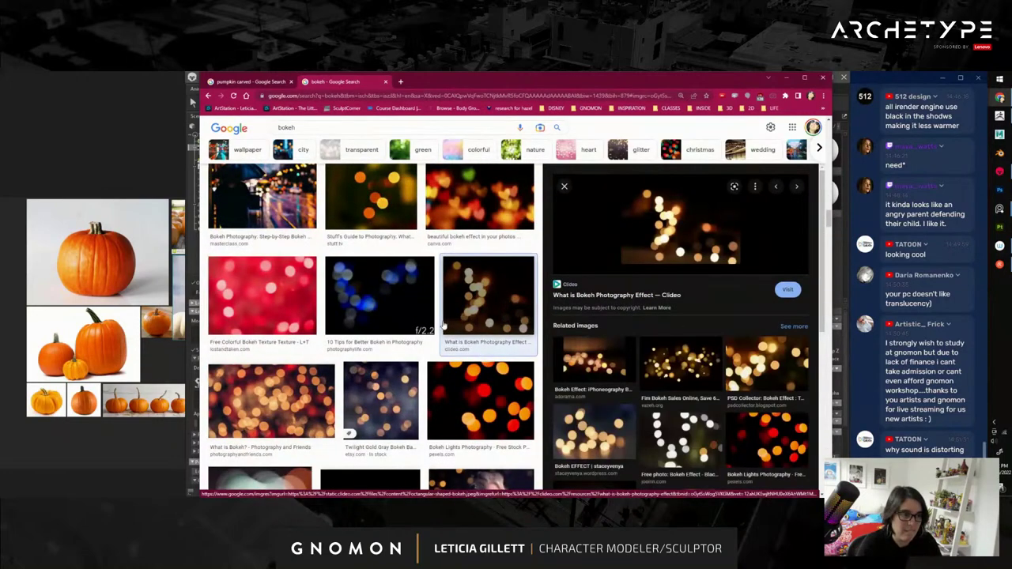
{"action": "scroll", "coordinate": [467, 327], "scroll_direction": "up", "scroll_amount": 2}
{"action": "scroll", "coordinate": [465, 332], "scroll_direction": "up", "scroll_amount": 6}
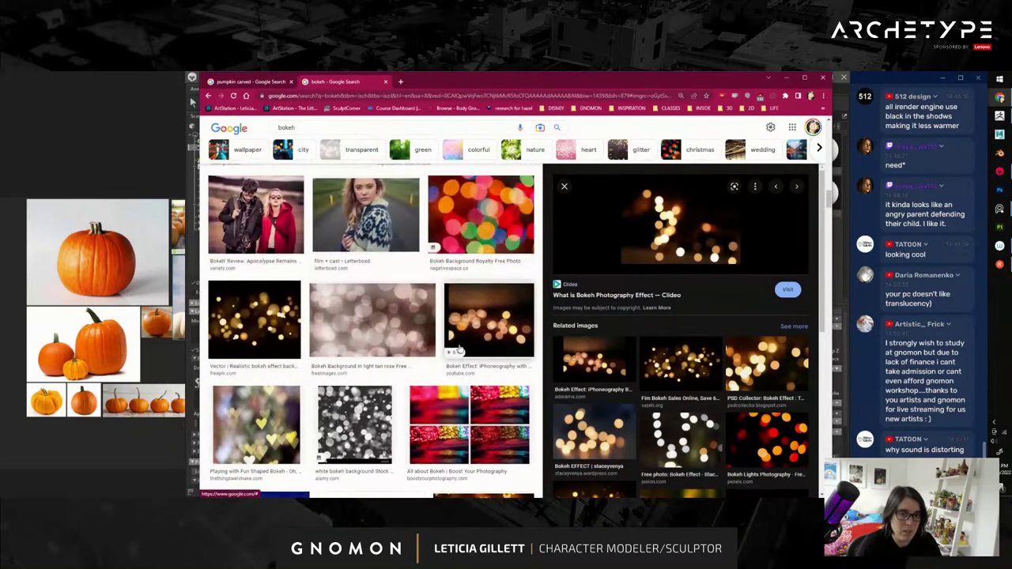
{"action": "scroll", "coordinate": [463, 348], "scroll_direction": "up", "scroll_amount": 8}
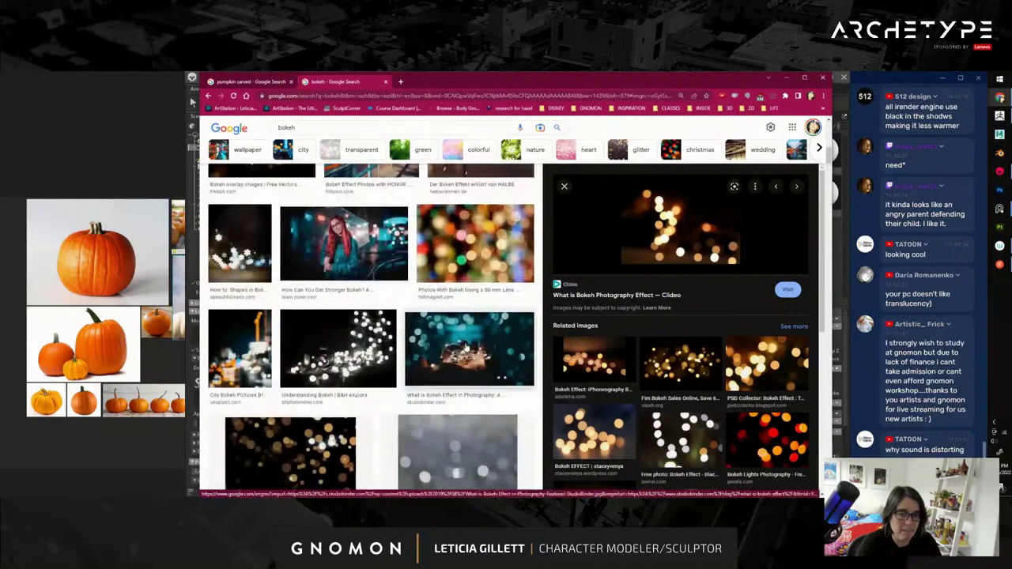
{"action": "scroll", "coordinate": [469, 346], "scroll_direction": "up", "scroll_amount": 5}
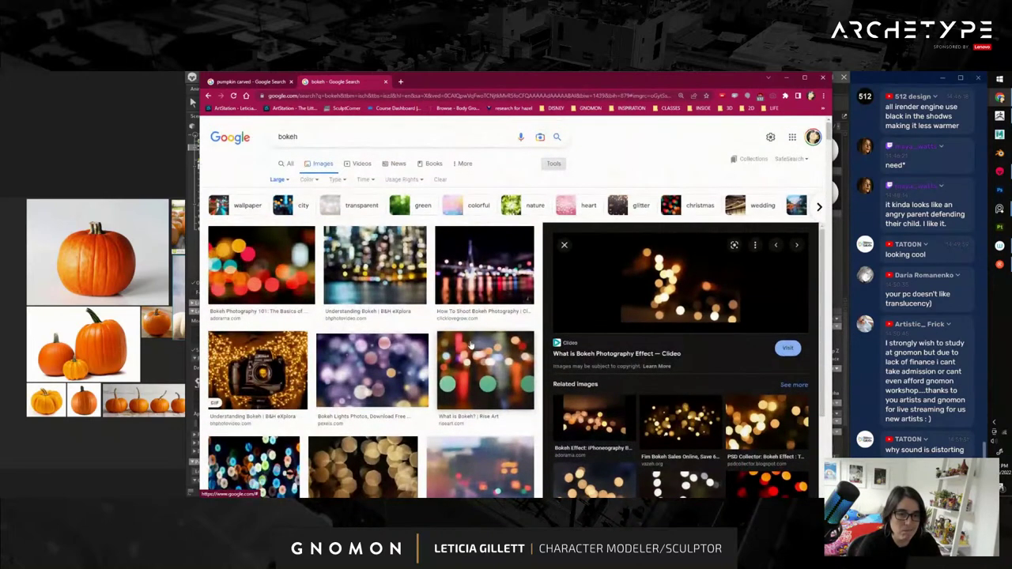
{"action": "scroll", "coordinate": [470, 346], "scroll_direction": "down", "scroll_amount": 3}
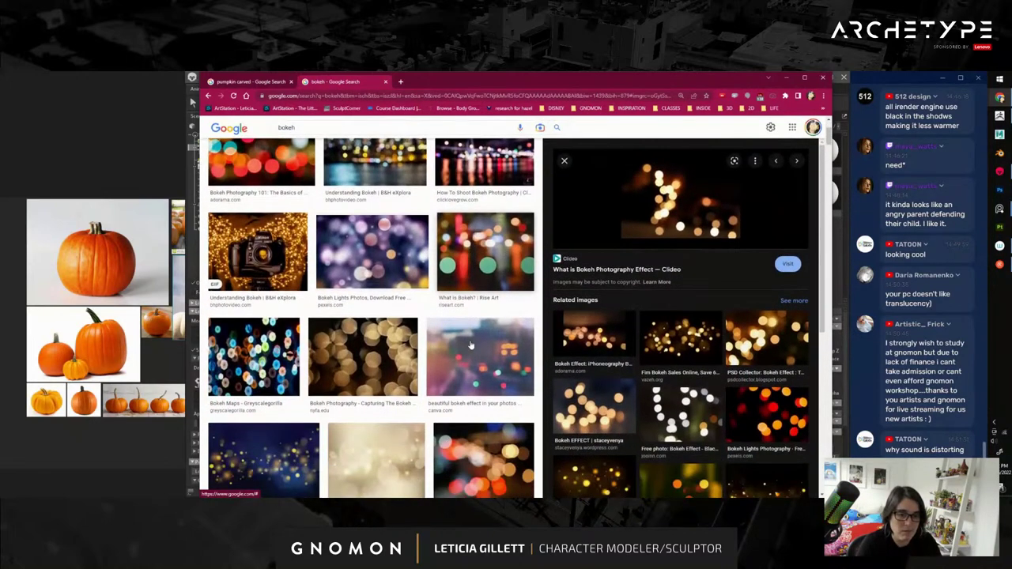
{"action": "scroll", "coordinate": [470, 345], "scroll_direction": "down", "scroll_amount": 3}
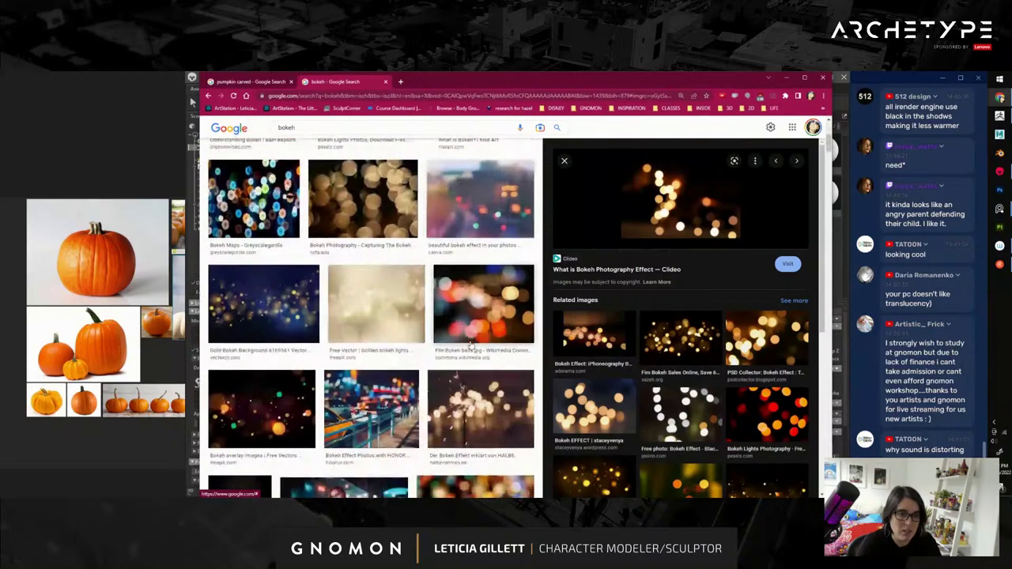
{"action": "scroll", "coordinate": [471, 345], "scroll_direction": "down", "scroll_amount": 4}
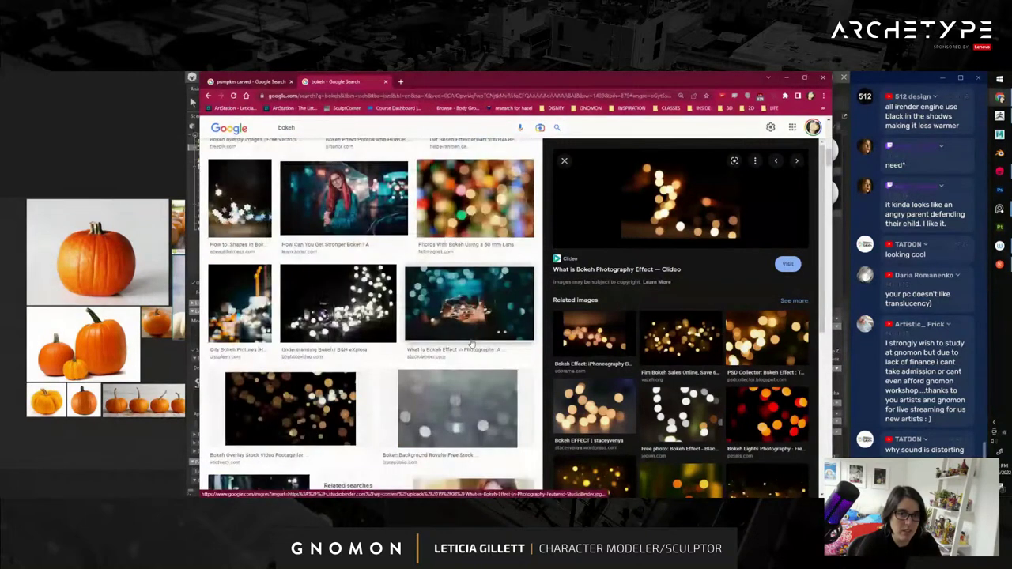
{"action": "scroll", "coordinate": [471, 345], "scroll_direction": "down", "scroll_amount": 10}
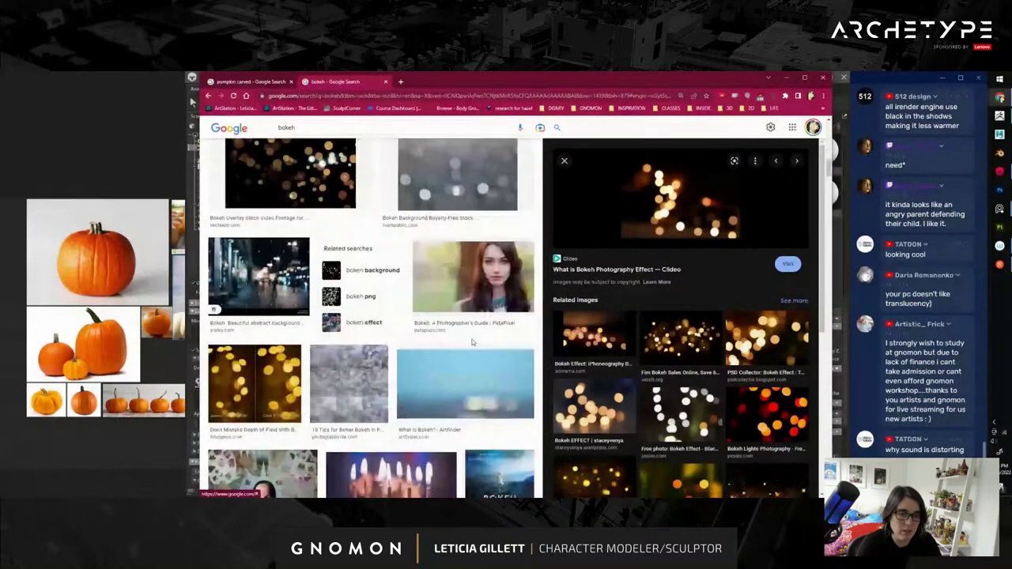
{"action": "scroll", "coordinate": [473, 345], "scroll_direction": "down", "scroll_amount": 15}
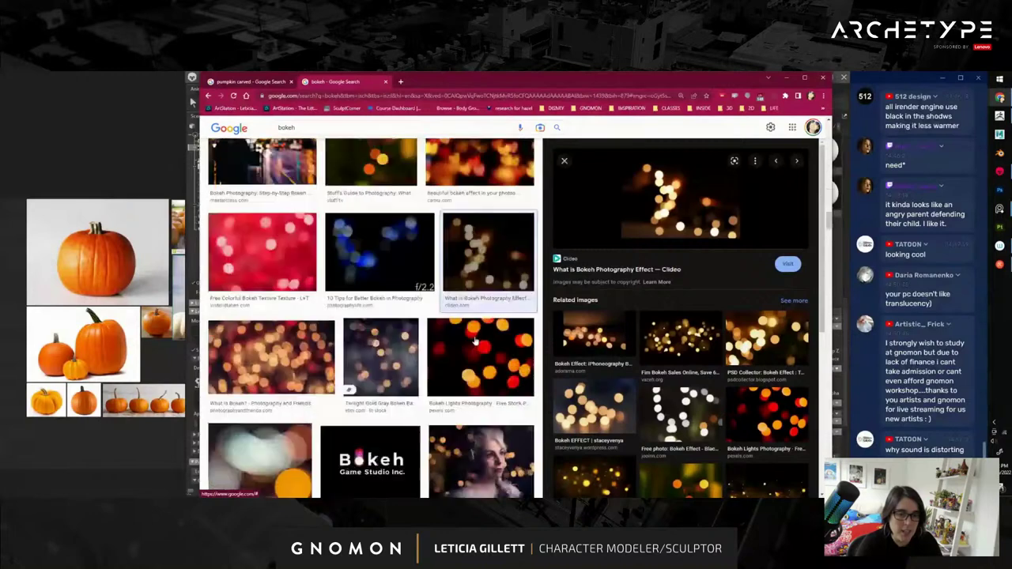
{"action": "scroll", "coordinate": [477, 340], "scroll_direction": "down", "scroll_amount": 5}
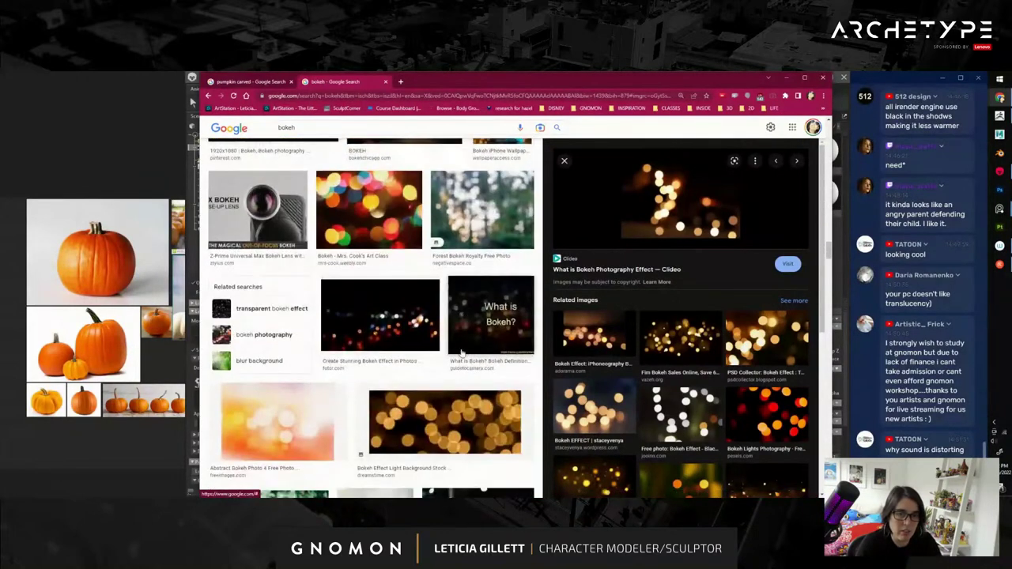
- Save the dark Fotor bokeh city-lights photo as a WEBP file in the PUMPKIN project's marmoset folder
{"action": "left_click", "coordinate": [424, 341]}
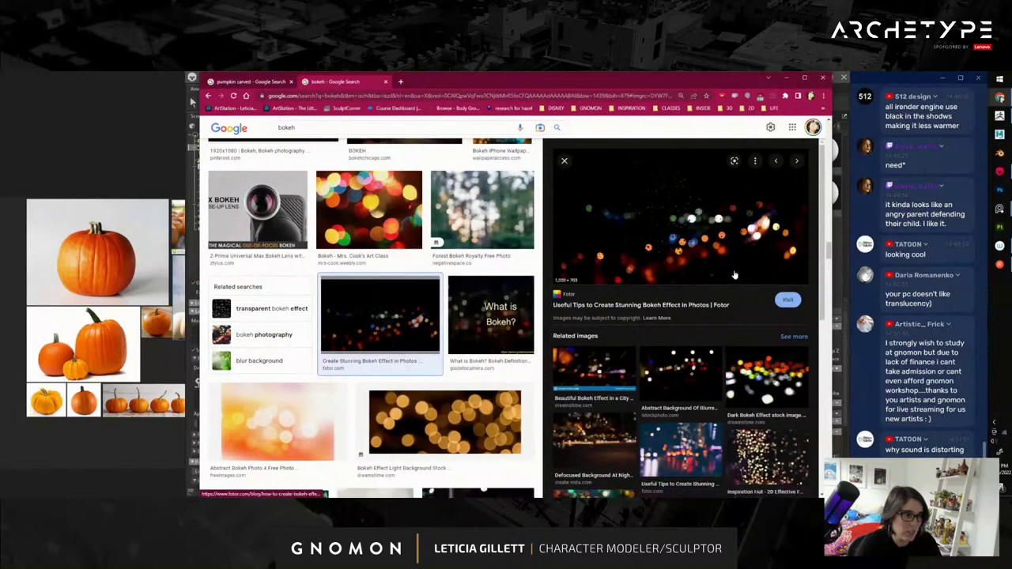
{"action": "right_click", "coordinate": [687, 226]}
{"action": "left_click", "coordinate": [708, 313]}
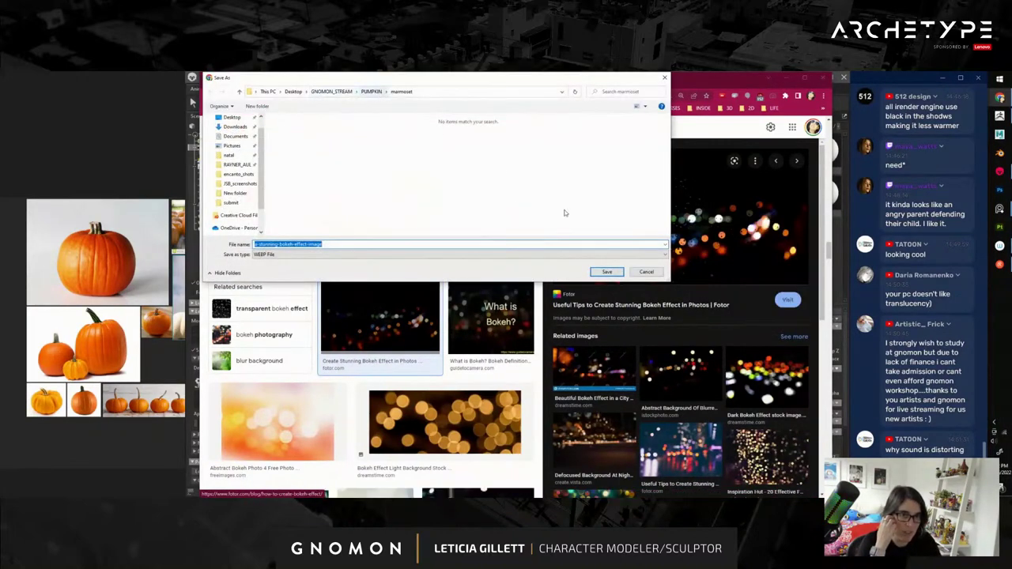
{"action": "left_click", "coordinate": [595, 271]}
- Return to Marmoset Toolbag and open the file chooser for Backdrop 1's image
{"action": "key", "text": "alt+Tab"}
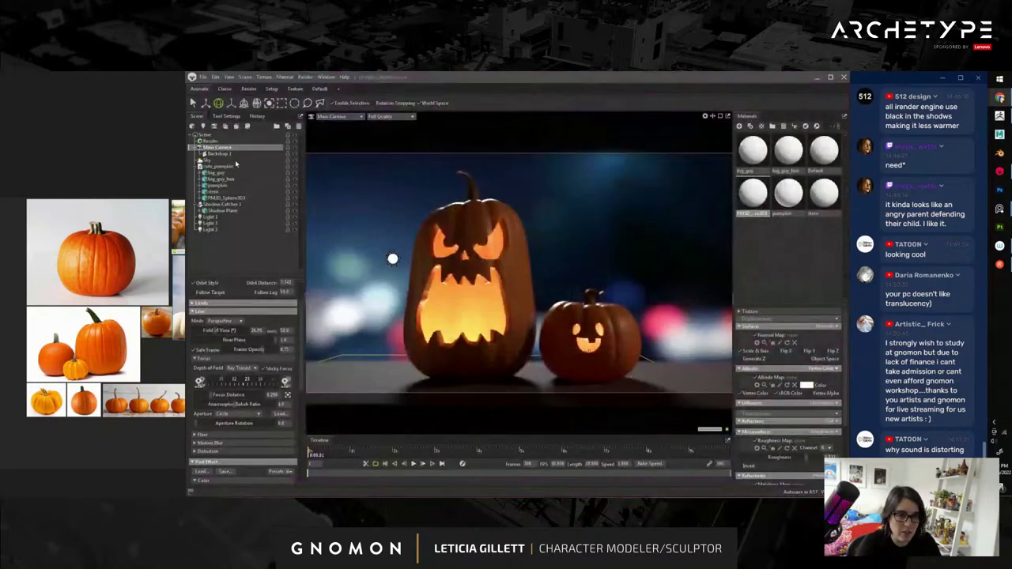
{"action": "left_click", "coordinate": [216, 155]}
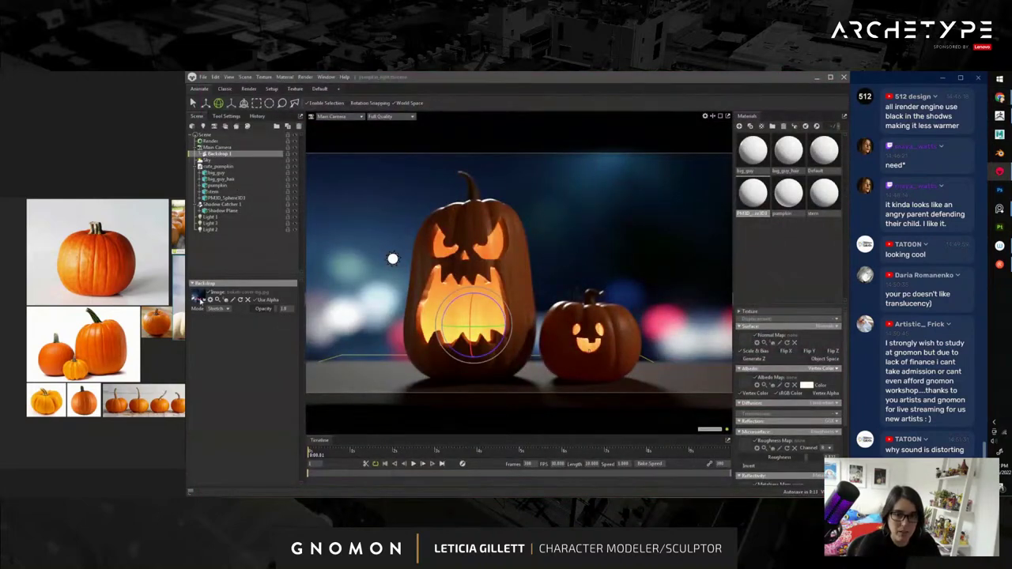
{"action": "left_click", "coordinate": [201, 301]}
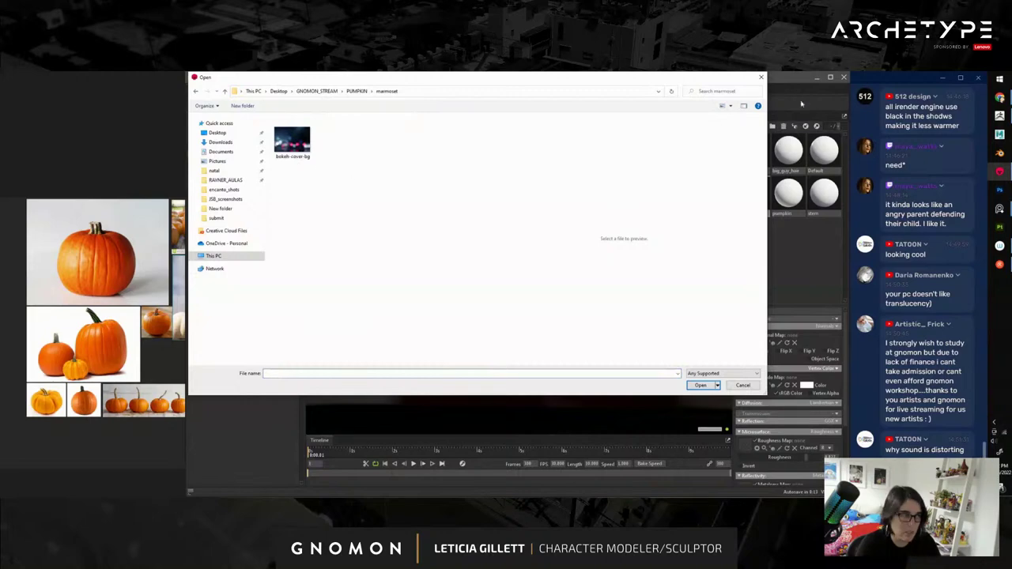
- Switch back to Chrome and try to save the Fotor bokeh photo again with a different file type
{"action": "left_click", "coordinate": [947, 178]}
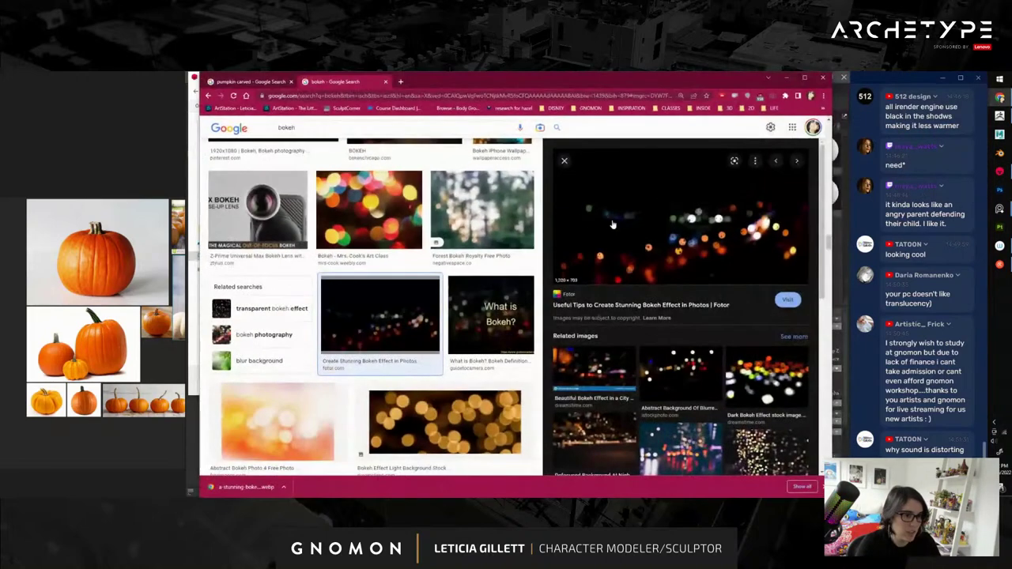
{"action": "right_click", "coordinate": [650, 221]}
{"action": "left_click", "coordinate": [681, 303]}
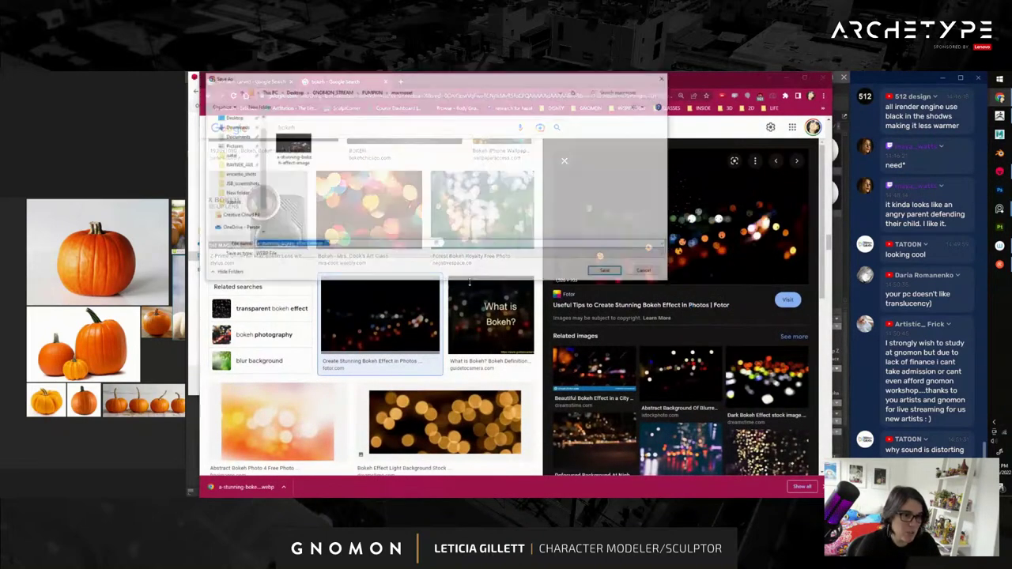
{"action": "left_click", "coordinate": [279, 255]}
{"action": "left_click", "coordinate": [297, 263]}
{"action": "left_click", "coordinate": [607, 272]}
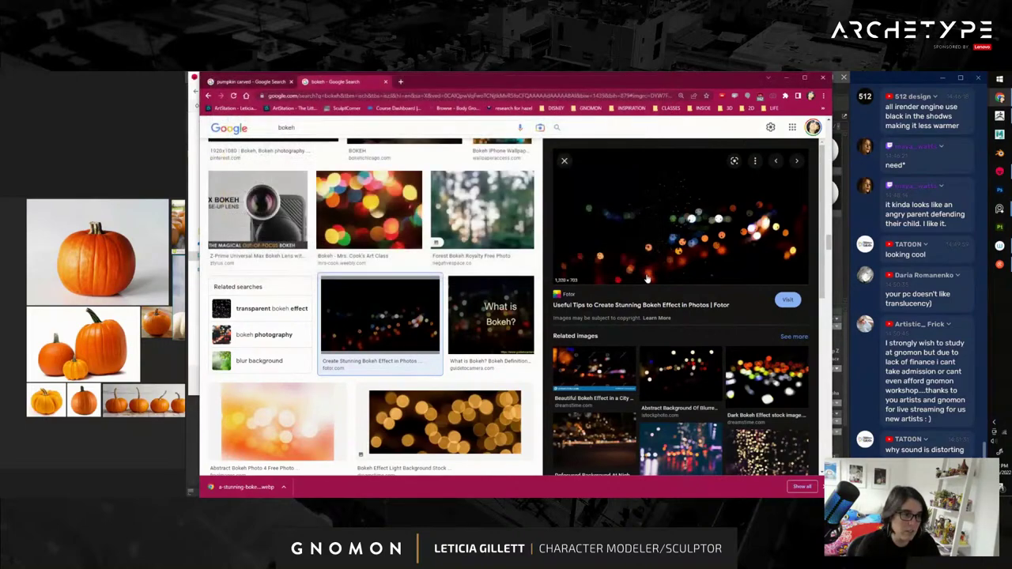
- Try to save the orange rainy-night photo from "What is Bokeh Effect in Photography" in a usable file type
{"action": "scroll", "coordinate": [473, 338], "scroll_direction": "down", "scroll_amount": 3}
{"action": "scroll", "coordinate": [473, 337], "scroll_direction": "down", "scroll_amount": 5}
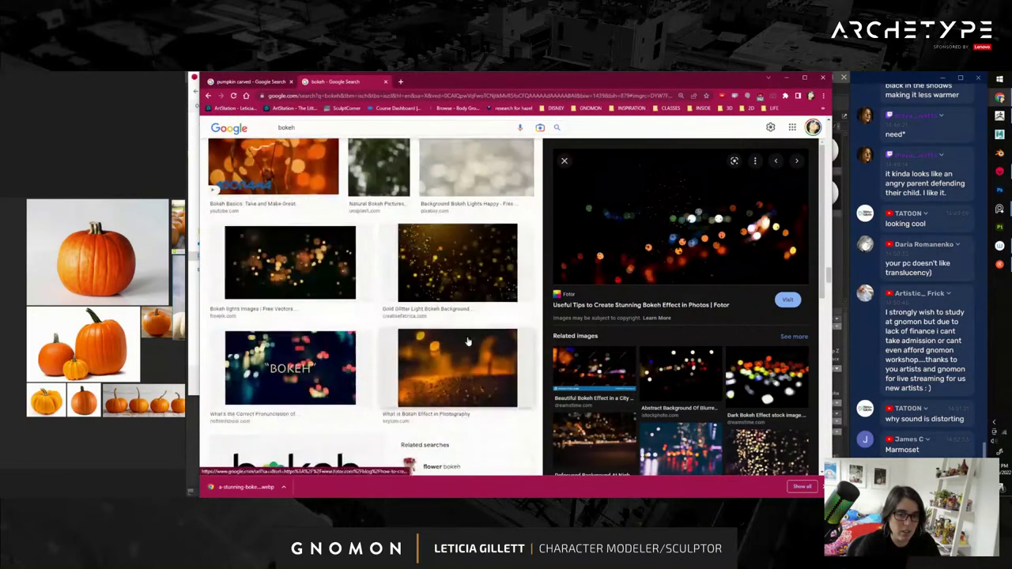
{"action": "scroll", "coordinate": [468, 342], "scroll_direction": "down", "scroll_amount": 1}
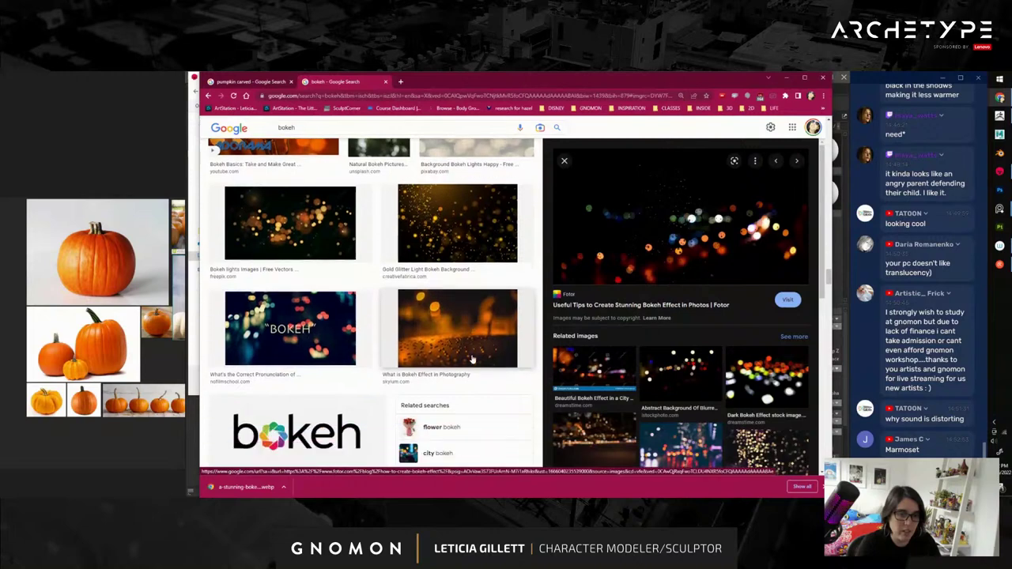
{"action": "left_click", "coordinate": [472, 360]}
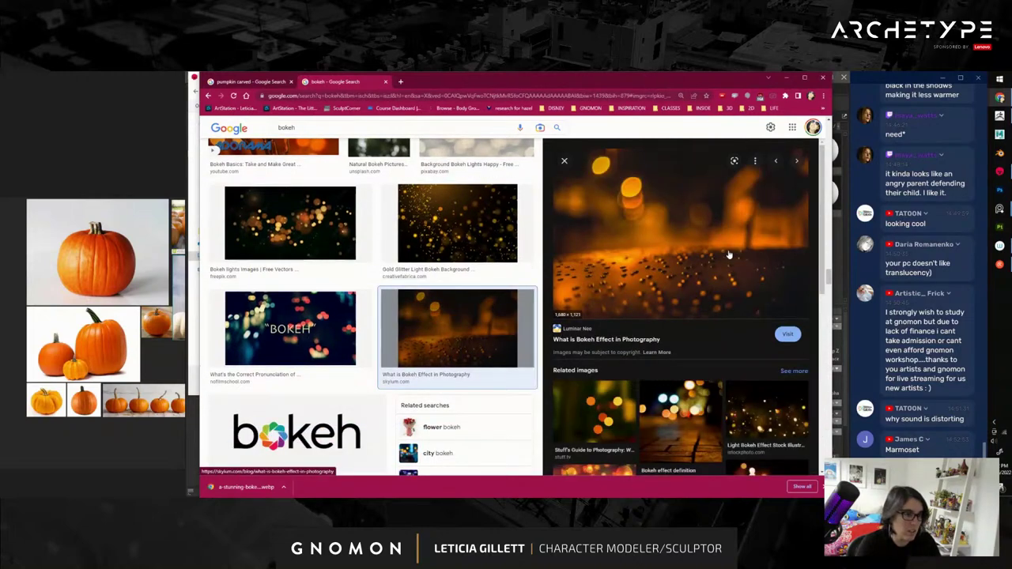
{"action": "right_click", "coordinate": [674, 242]}
{"action": "left_click", "coordinate": [706, 329]}
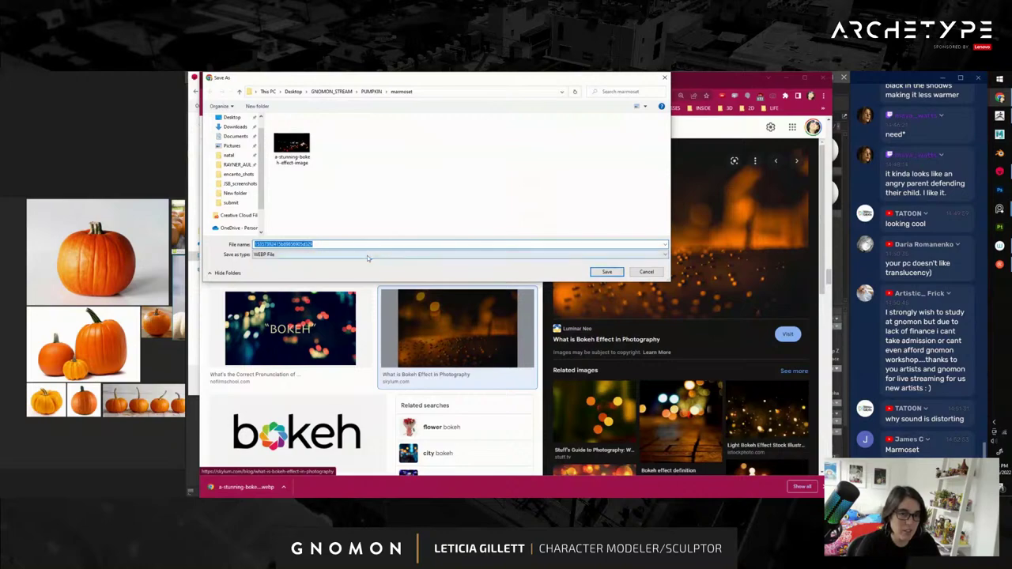
{"action": "left_click", "coordinate": [398, 256]}
{"action": "left_click", "coordinate": [647, 272]}
{"action": "left_click", "coordinate": [646, 272]}
{"action": "left_click", "coordinate": [496, 331]}
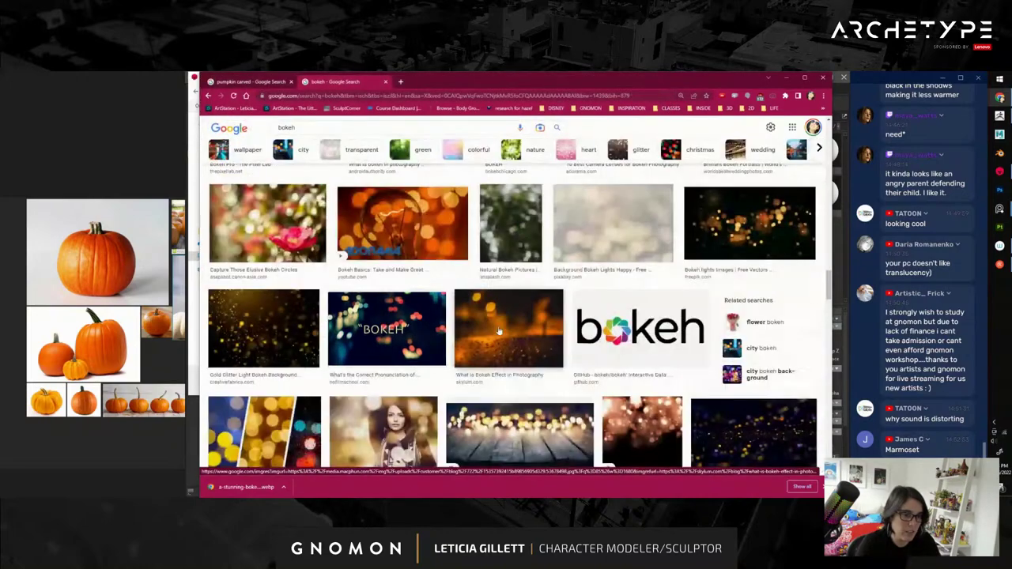
- Save the Dreamstime photo of bokeh Christmas lights over wooden planks as a JPEG in the marmoset folder
{"action": "scroll", "coordinate": [589, 294], "scroll_direction": "down", "scroll_amount": 4}
{"action": "scroll", "coordinate": [587, 297], "scroll_direction": "up", "scroll_amount": 5}
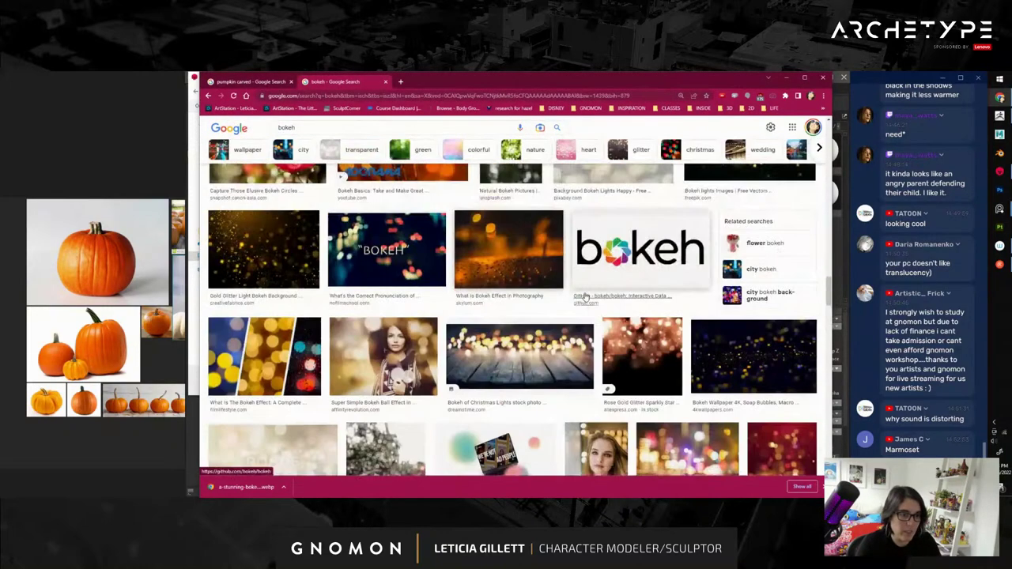
{"action": "left_click", "coordinate": [510, 354]}
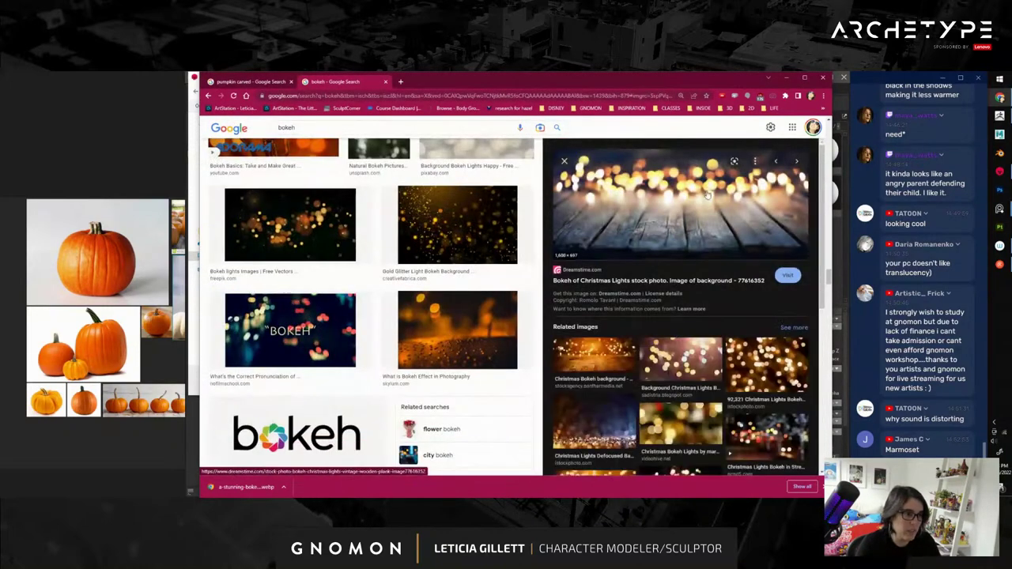
{"action": "right_click", "coordinate": [657, 196]}
{"action": "left_click", "coordinate": [688, 280]}
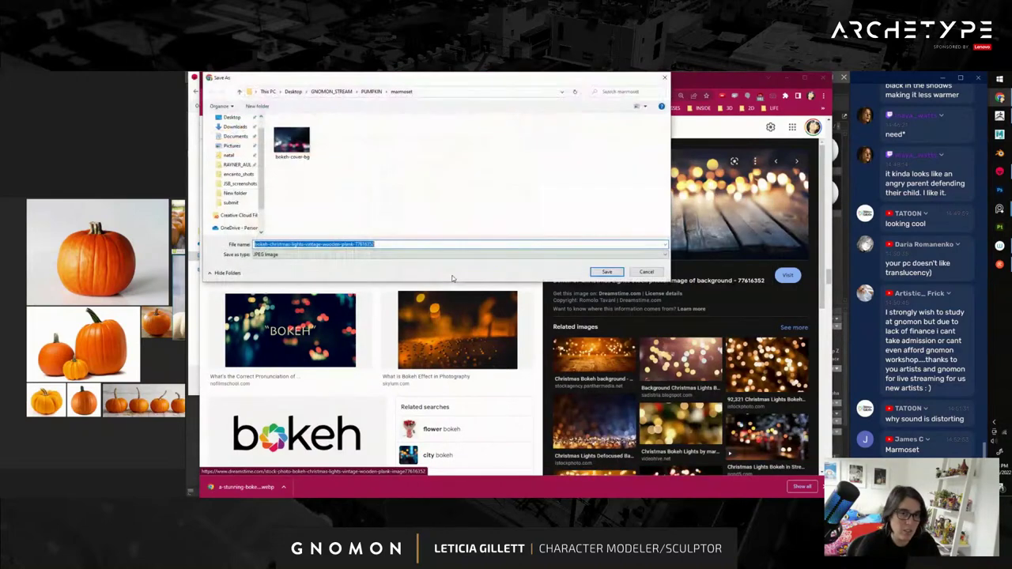
{"action": "left_click", "coordinate": [610, 272]}
- Back in Marmoset Toolbag, load the bokeh Christmas lights JPEG as Backdrop 1's image and hide the ground mesh beneath the pumpkins
{"action": "left_click", "coordinate": [786, 78]}
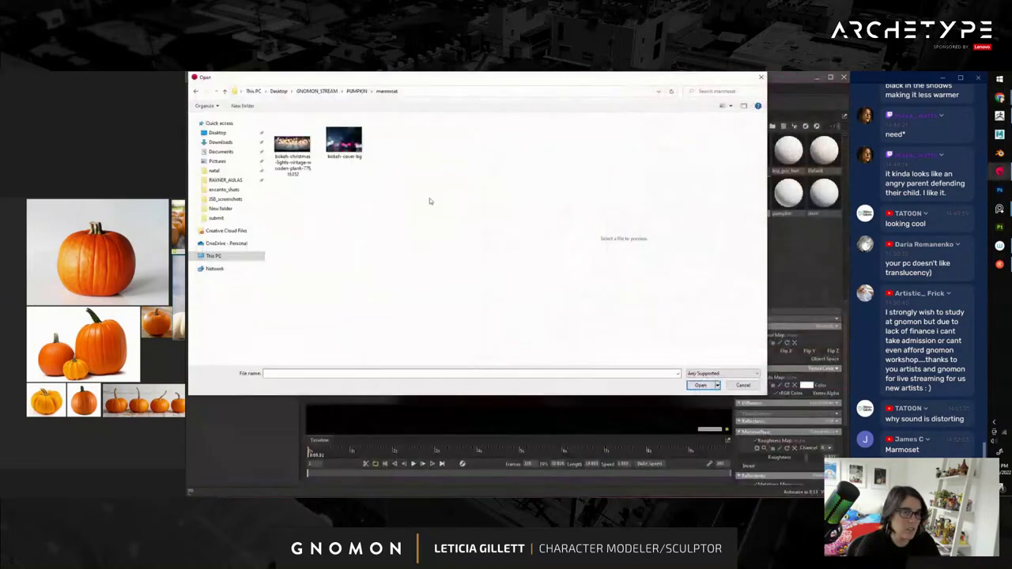
{"action": "double_click", "coordinate": [295, 150]}
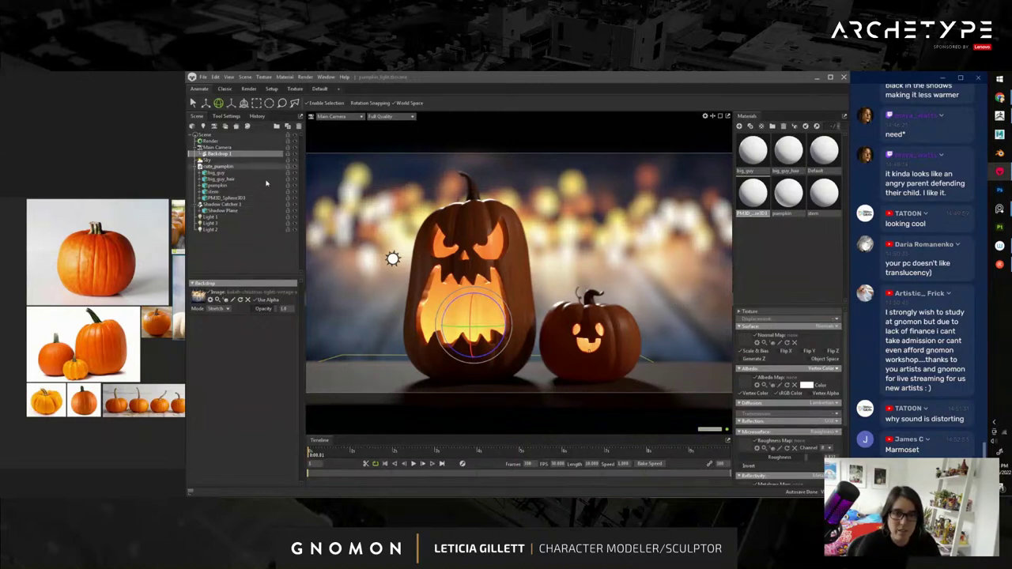
{"action": "left_click", "coordinate": [296, 198]}
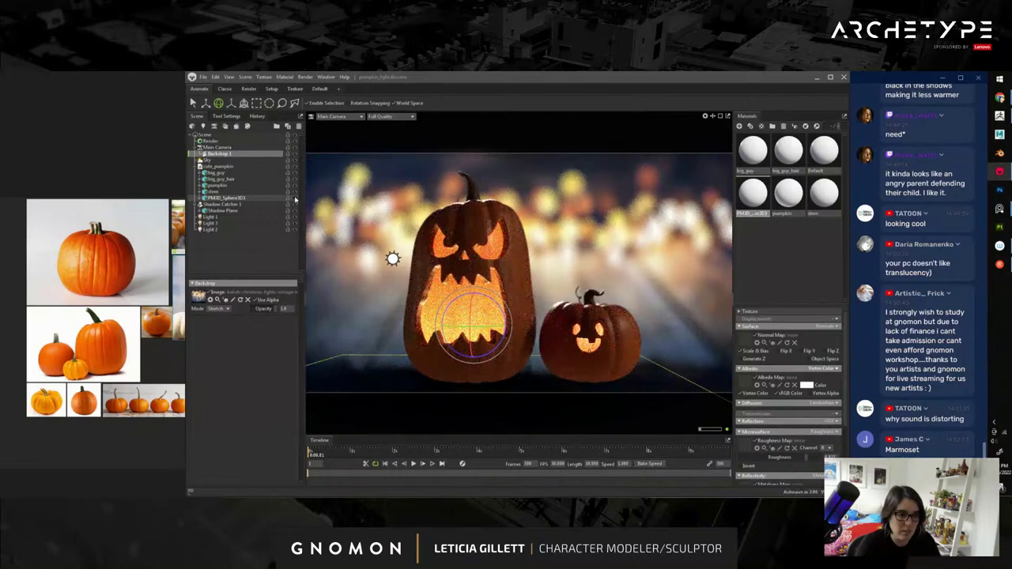
- Show the ground mesh beneath the pumpkins again and tilt the camera slightly around them
{"action": "left_click", "coordinate": [296, 199]}
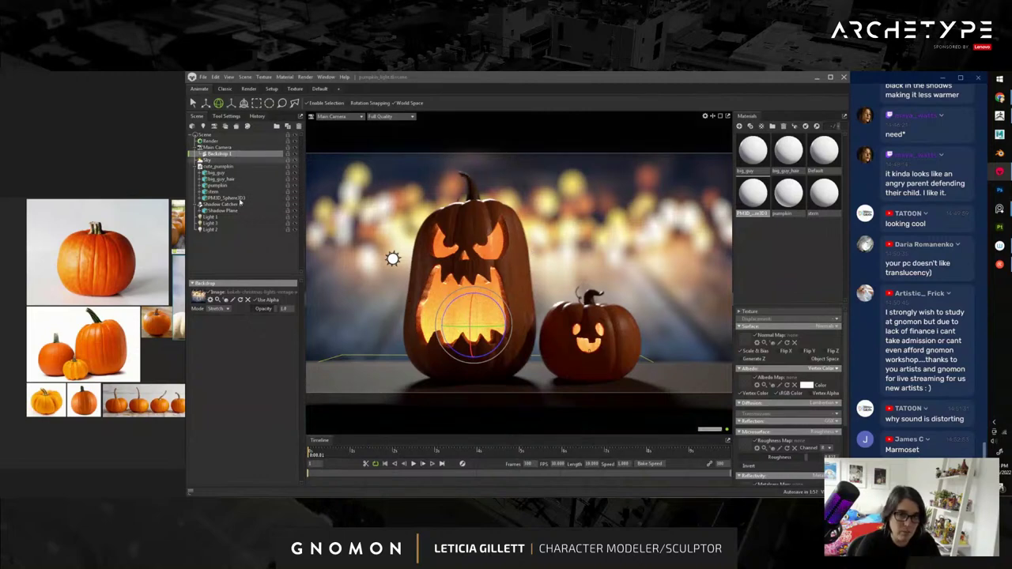
{"action": "left_click_drag", "start_coordinate": [506, 344], "coordinate": [494, 333], "text": "alt"}
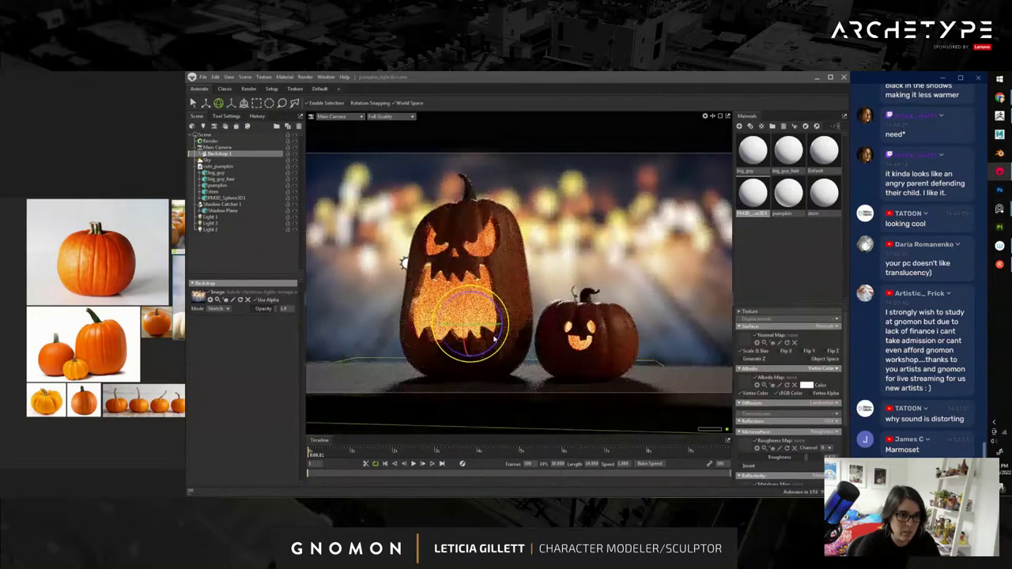
- Try a 40 mm focal length on the Main Camera, settle on 35 mm, and reframe both pumpkins in the safe frame
{"action": "left_click", "coordinate": [217, 148]}
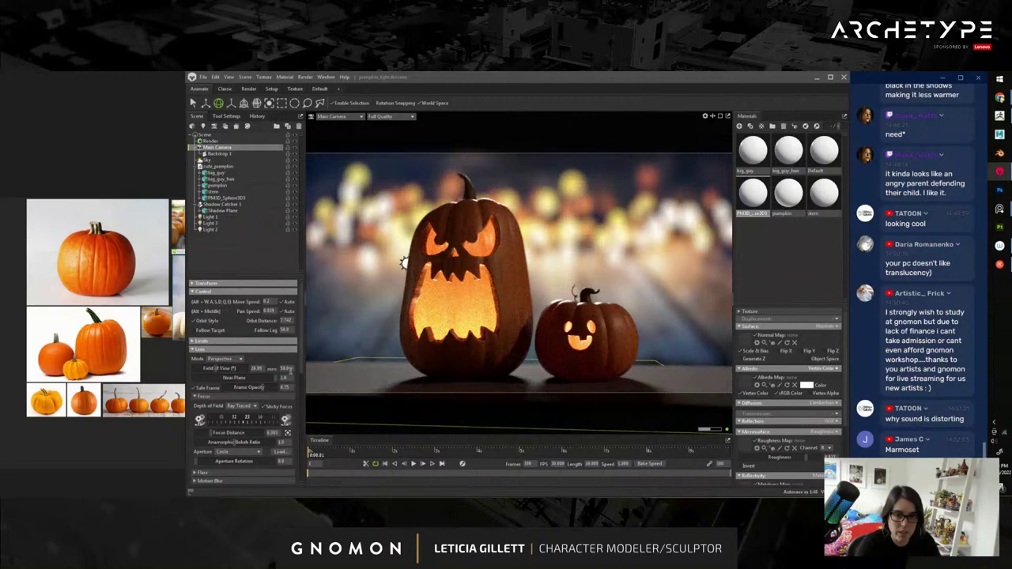
{"action": "left_click", "coordinate": [287, 369]}
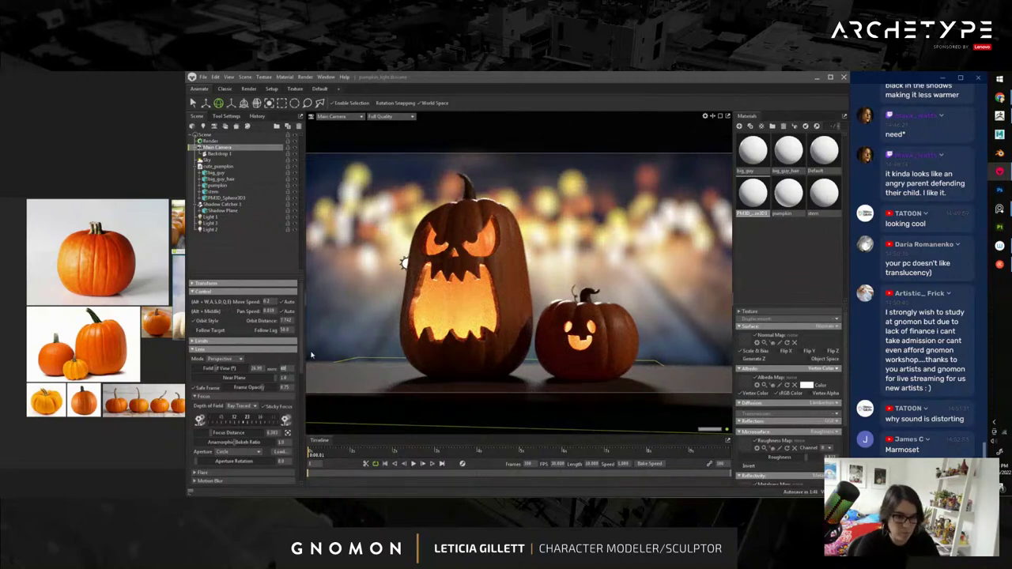
{"action": "key", "text": "Return"}
{"action": "scroll", "coordinate": [514, 326], "scroll_direction": "up", "scroll_amount": 3}
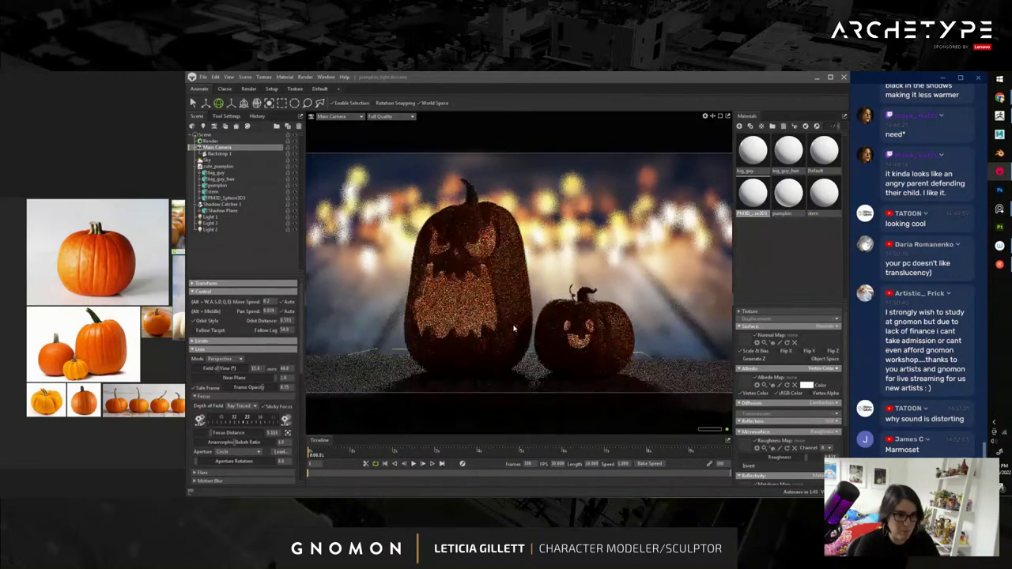
{"action": "scroll", "coordinate": [515, 331], "scroll_direction": "up", "scroll_amount": 1}
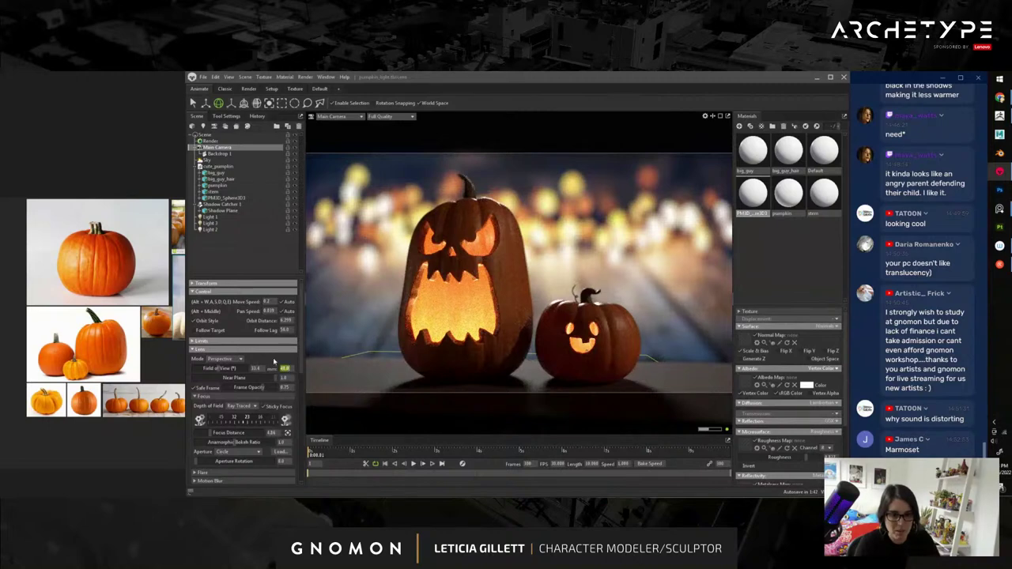
{"action": "key", "text": "Return"}
{"action": "scroll", "coordinate": [474, 323], "scroll_direction": "up", "scroll_amount": 2}
{"action": "scroll", "coordinate": [473, 323], "scroll_direction": "up", "scroll_amount": 1}
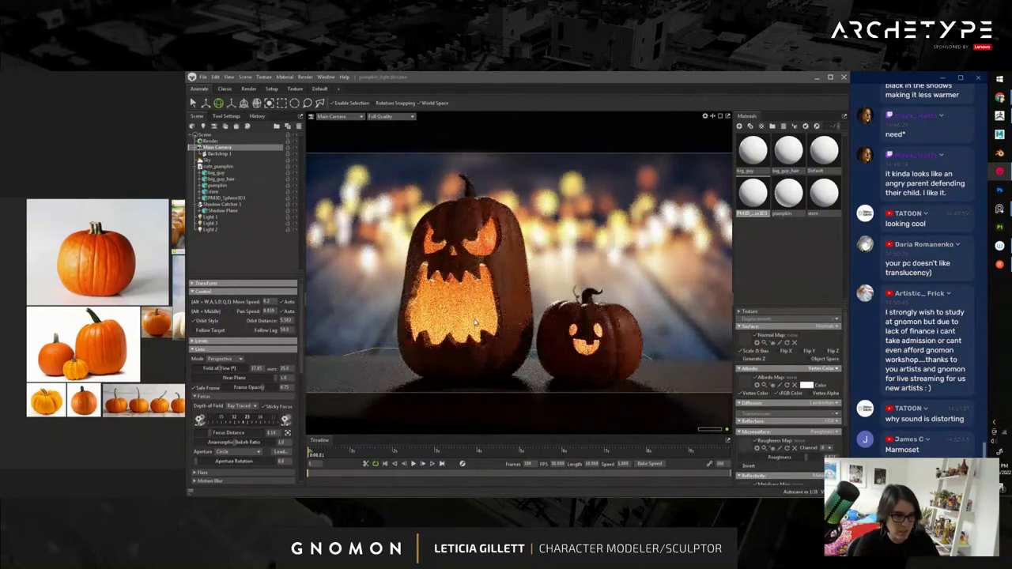
{"action": "scroll", "coordinate": [467, 321], "scroll_direction": "up", "scroll_amount": 3}
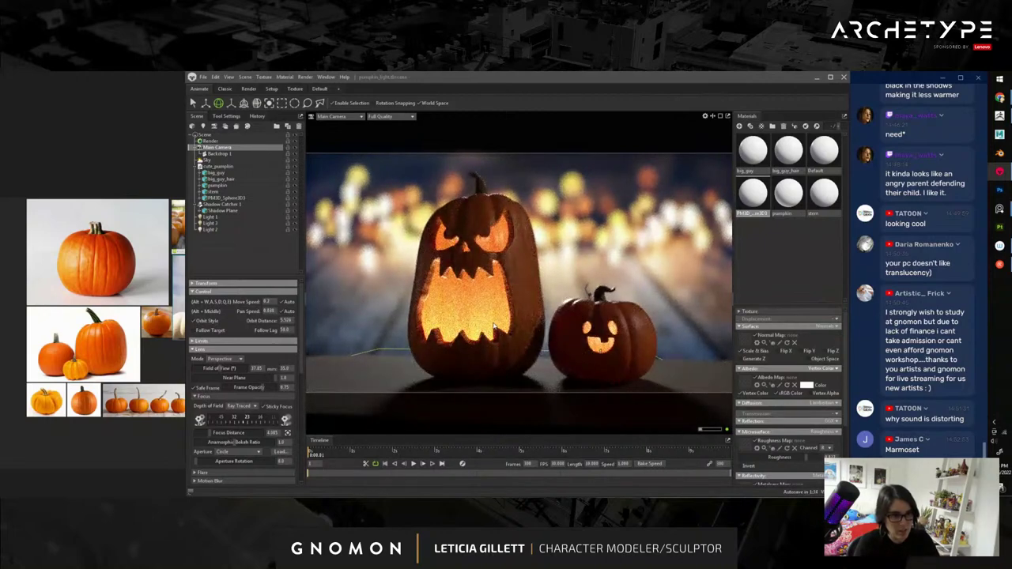
{"action": "middle_click_drag", "start_coordinate": [494, 326], "coordinate": [492, 325], "text": "alt"}
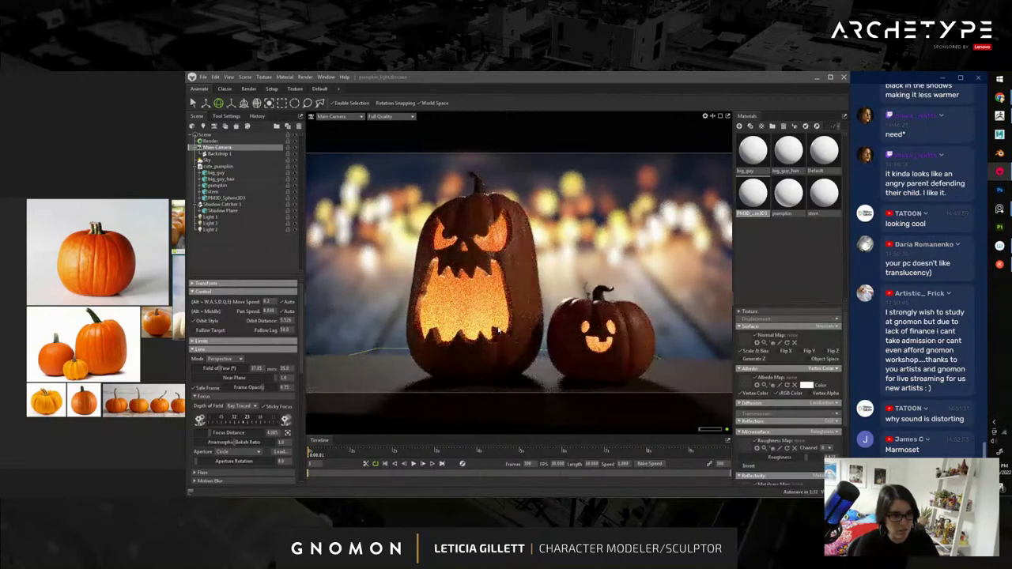
- Replace Backdrop 1's image with the dark blue city-lights photo bokeh-cover-big.jpg
{"action": "left_click", "coordinate": [219, 153]}
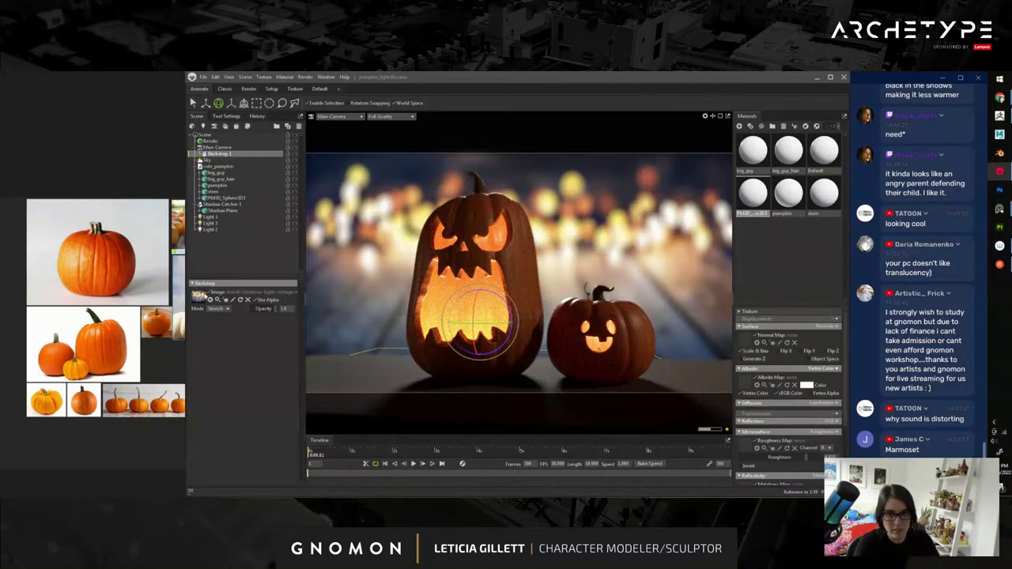
{"action": "left_click", "coordinate": [198, 296]}
{"action": "double_click", "coordinate": [345, 139]}
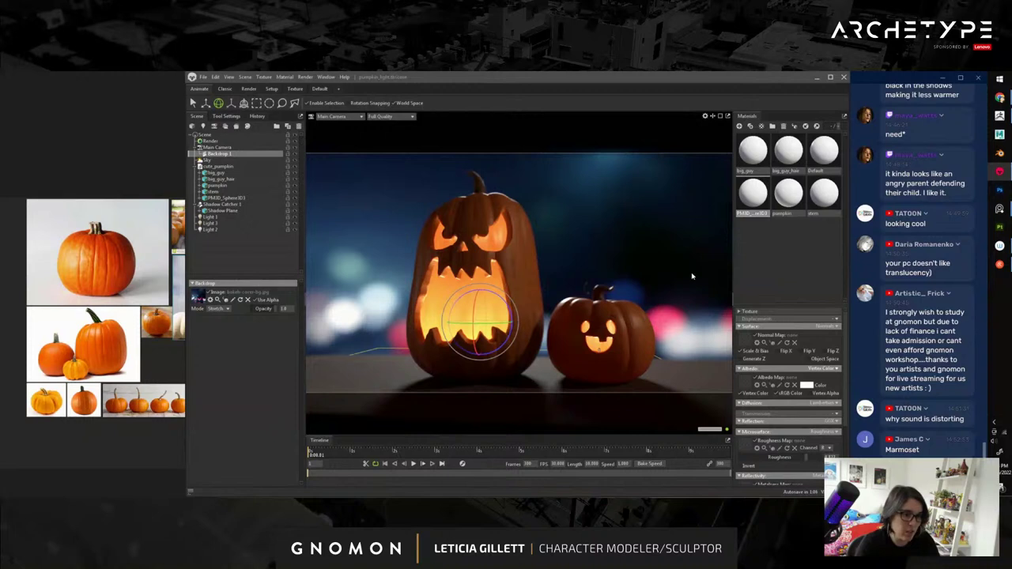
- Raise the exposure slightly in the Main Camera's post effect color settings
{"action": "left_click", "coordinate": [217, 147]}
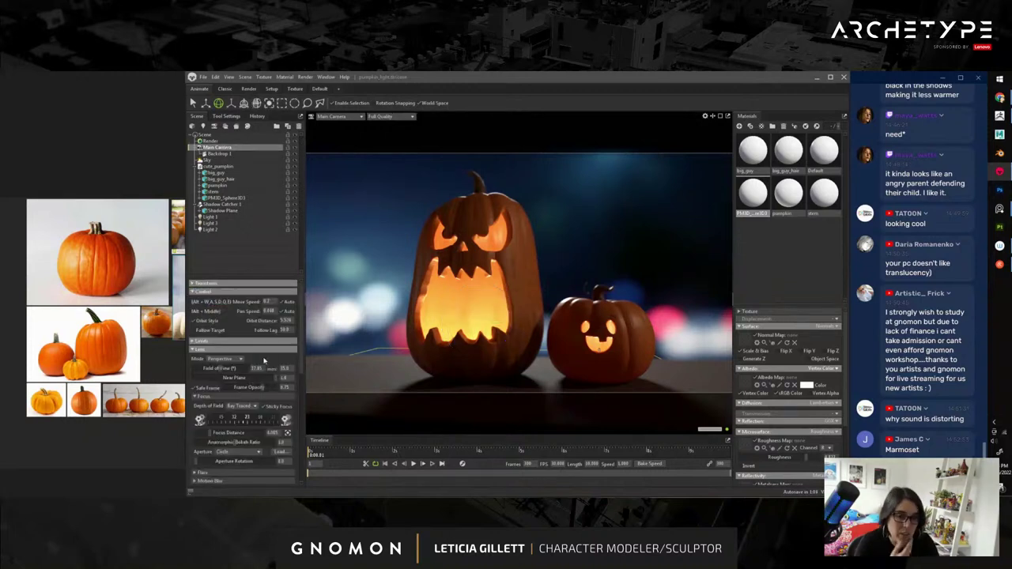
{"action": "scroll", "coordinate": [271, 353], "scroll_direction": "down", "scroll_amount": 5}
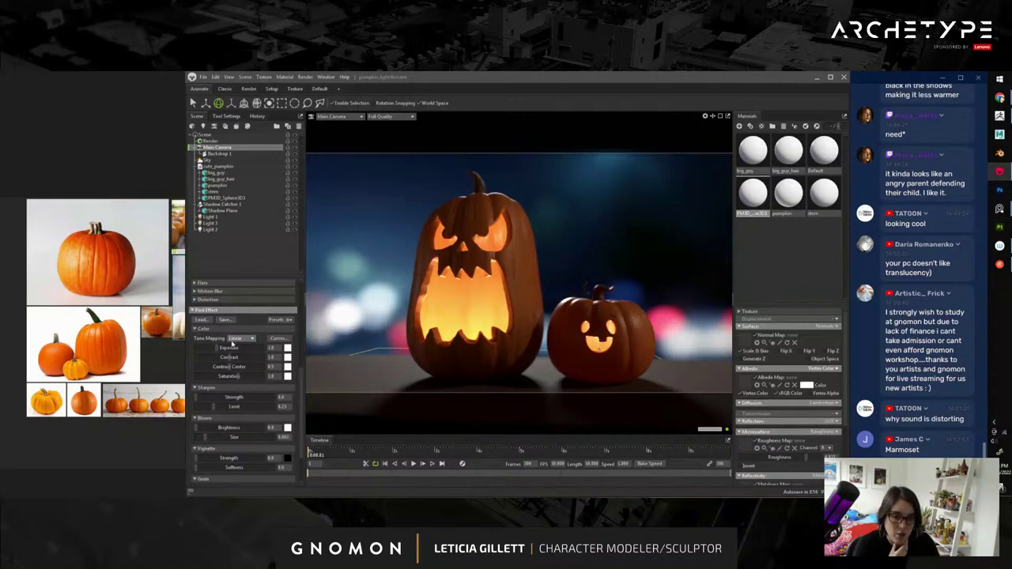
{"action": "left_click_drag", "start_coordinate": [219, 350], "coordinate": [217, 348]}
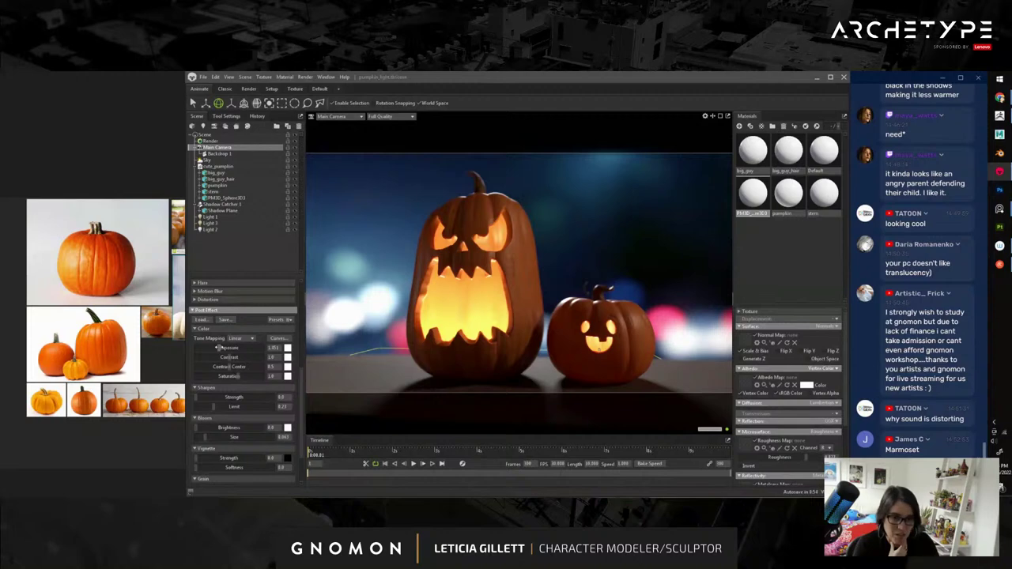
- Add lens flare to the Main Camera by raising the flare strength and coating color
{"action": "scroll", "coordinate": [255, 394], "scroll_direction": "up", "scroll_amount": 1}
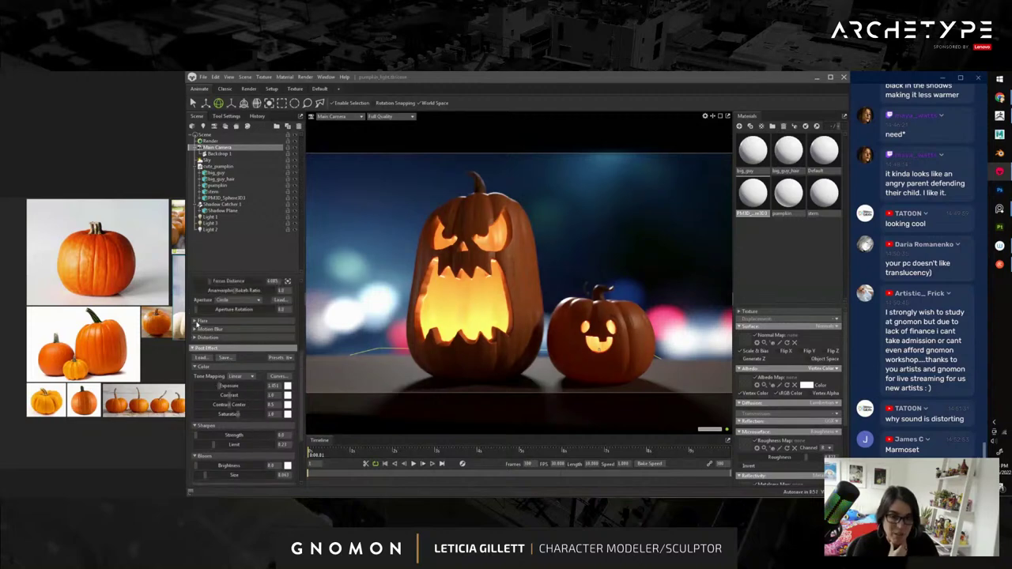
{"action": "scroll", "coordinate": [233, 344], "scroll_direction": "up", "scroll_amount": 1}
{"action": "mouse_move", "coordinate": [220, 330]}
{"action": "left_mouse_down"}
{"action": "mouse_move", "coordinate": [264, 330]}
{"action": "mouse_move", "coordinate": [204, 340]}
{"action": "left_mouse_up"}
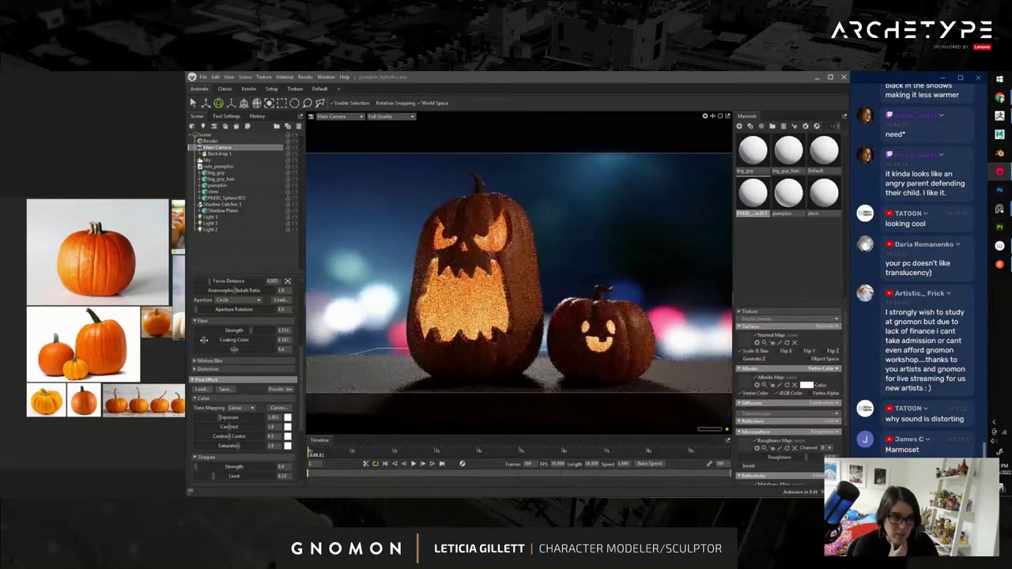
{"action": "scroll", "coordinate": [246, 368], "scroll_direction": "up", "scroll_amount": 3}
{"action": "scroll", "coordinate": [253, 369], "scroll_direction": "down", "scroll_amount": 2}
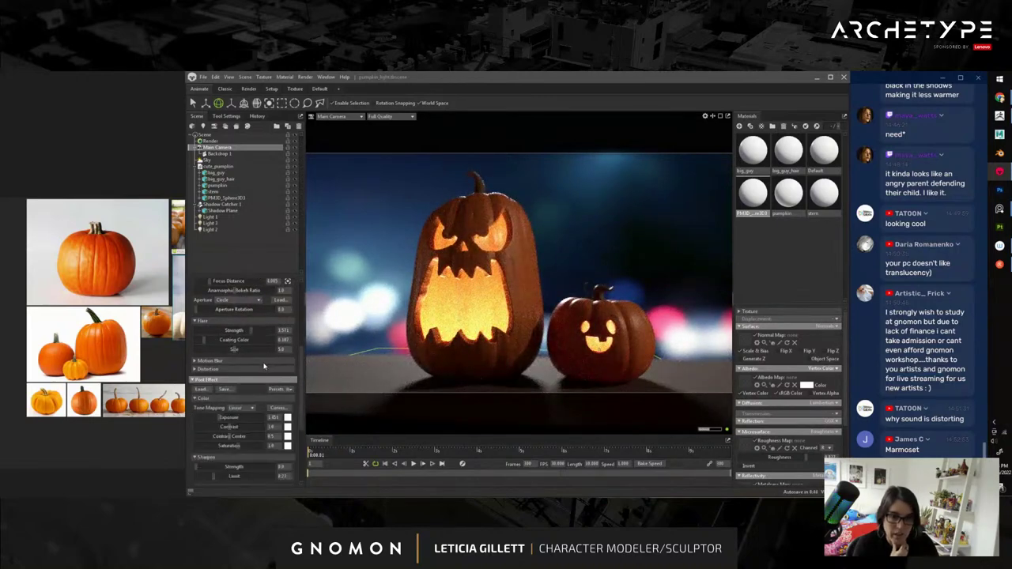
- Set the Main Camera's chromatic aberration to about 0.28 in the distortion settings
{"action": "left_click", "coordinate": [194, 370]}
{"action": "scroll", "coordinate": [258, 379], "scroll_direction": "down", "scroll_amount": 1}
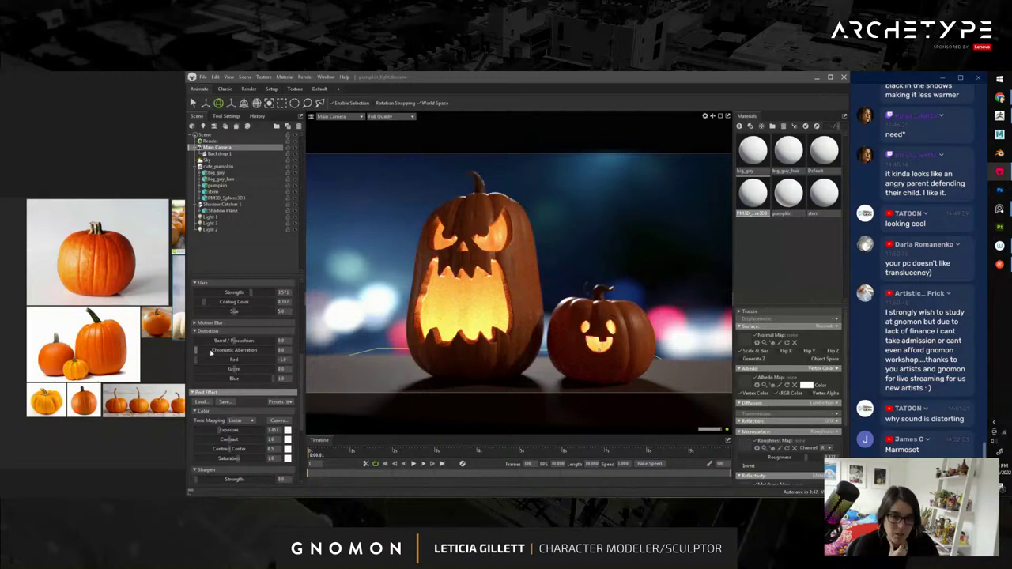
{"action": "left_click_drag", "start_coordinate": [231, 350], "coordinate": [238, 353]}
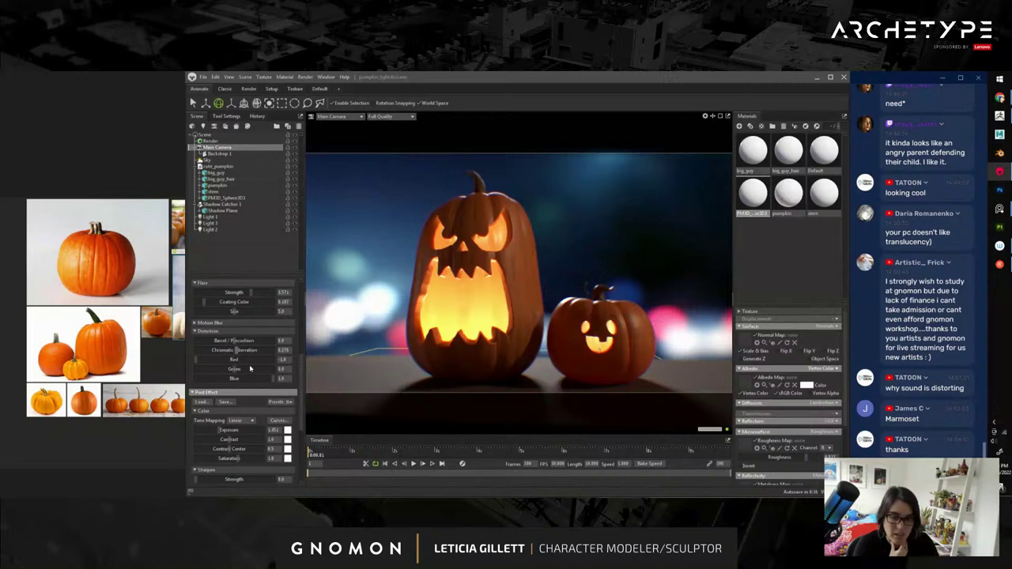
- Add a little sharpening and a soft bloom around the glowing faces in the camera's post effects
{"action": "scroll", "coordinate": [218, 379], "scroll_direction": "down", "scroll_amount": 5}
{"action": "left_click_drag", "start_coordinate": [198, 346], "coordinate": [225, 372]}
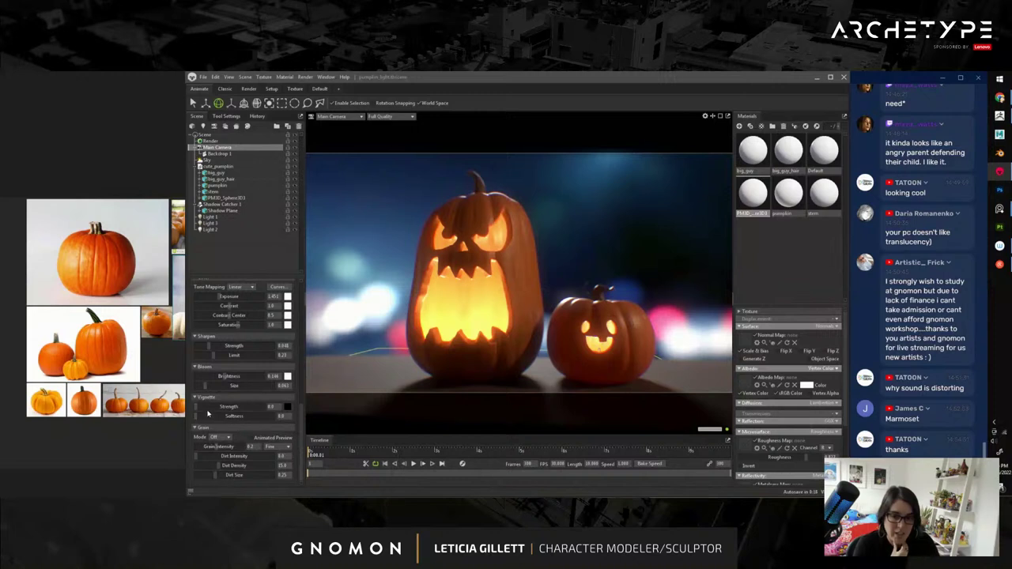
- Darken the frame edges with a vignette of softness 0.7 and set the grain mode to Digital
{"action": "mouse_move", "coordinate": [230, 407]}
{"action": "left_mouse_down"}
{"action": "mouse_move", "coordinate": [265, 407]}
{"action": "mouse_move", "coordinate": [228, 416]}
{"action": "left_mouse_up"}
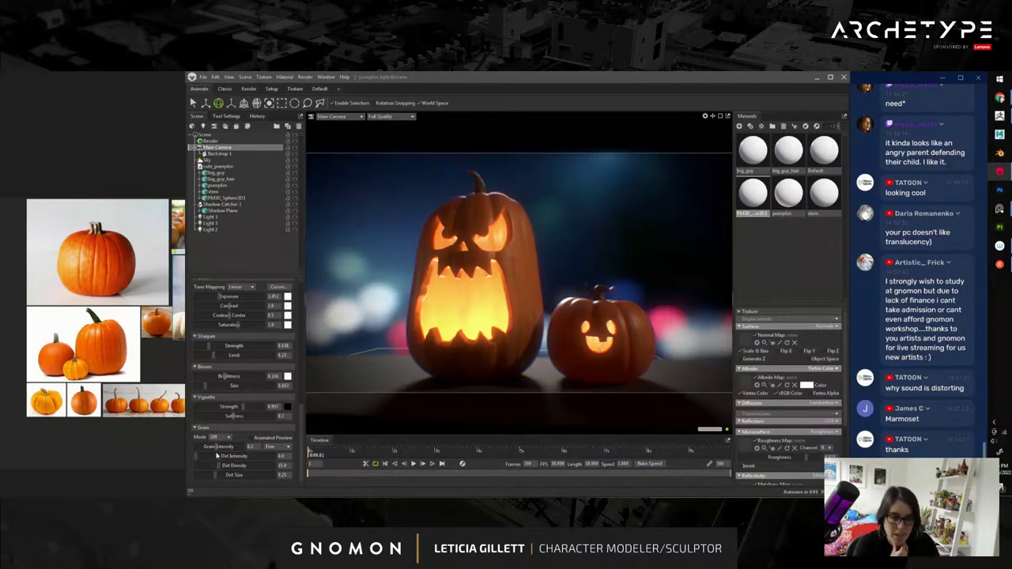
{"action": "left_click", "coordinate": [223, 438]}
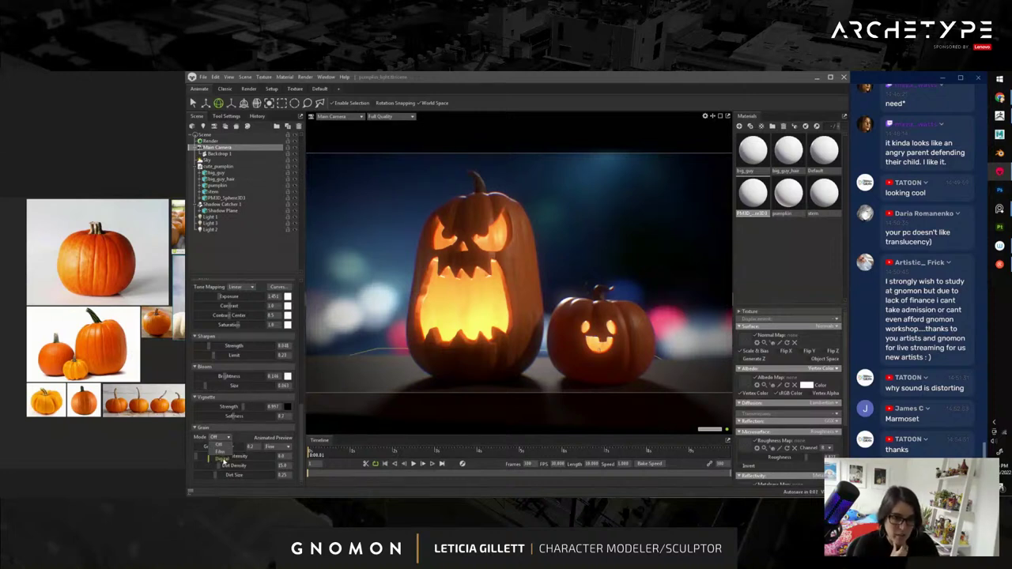
{"action": "left_click", "coordinate": [222, 459]}
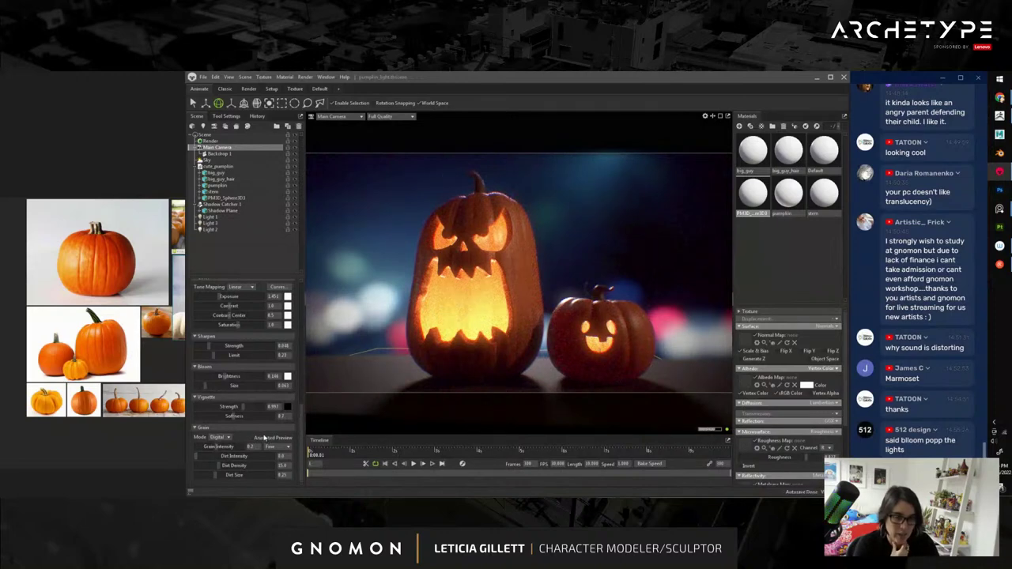
- In the Render settings, set the video height to 1920 pixels and the image height to 1320 pixels
{"action": "left_click", "coordinate": [217, 142]}
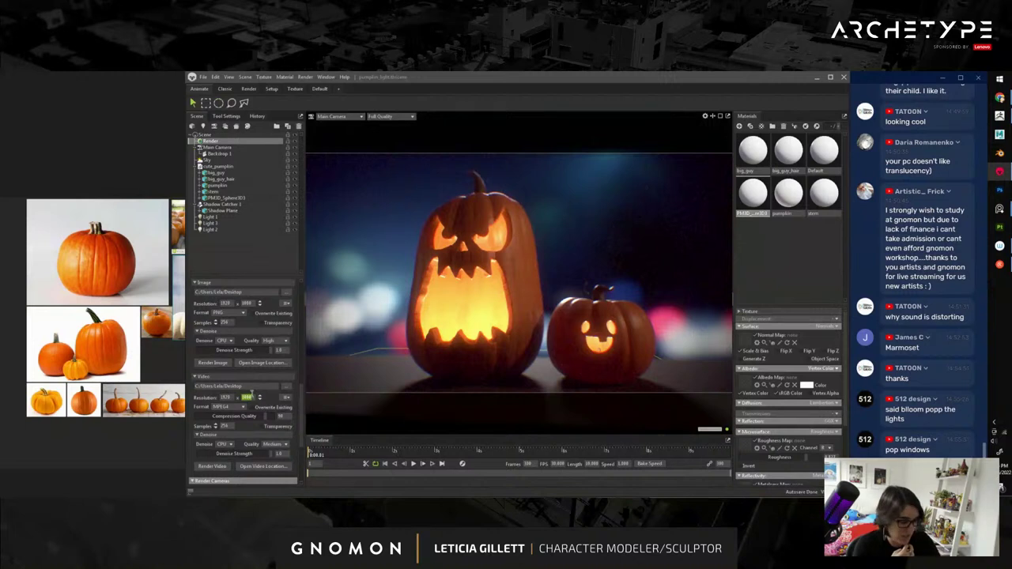
{"action": "type", "text": "1920"}
{"action": "key", "text": "Return"}
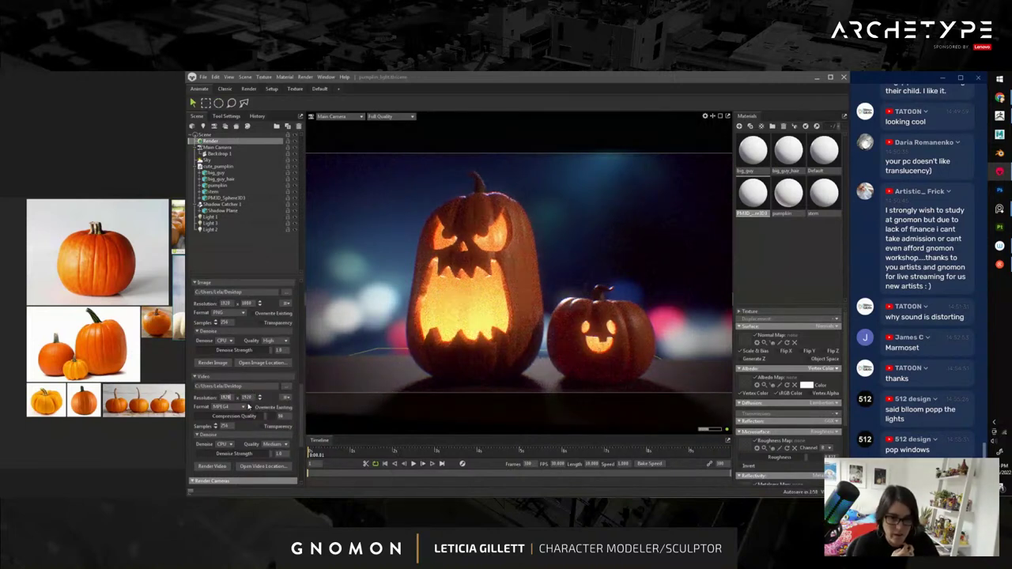
{"action": "double_click", "coordinate": [251, 303]}
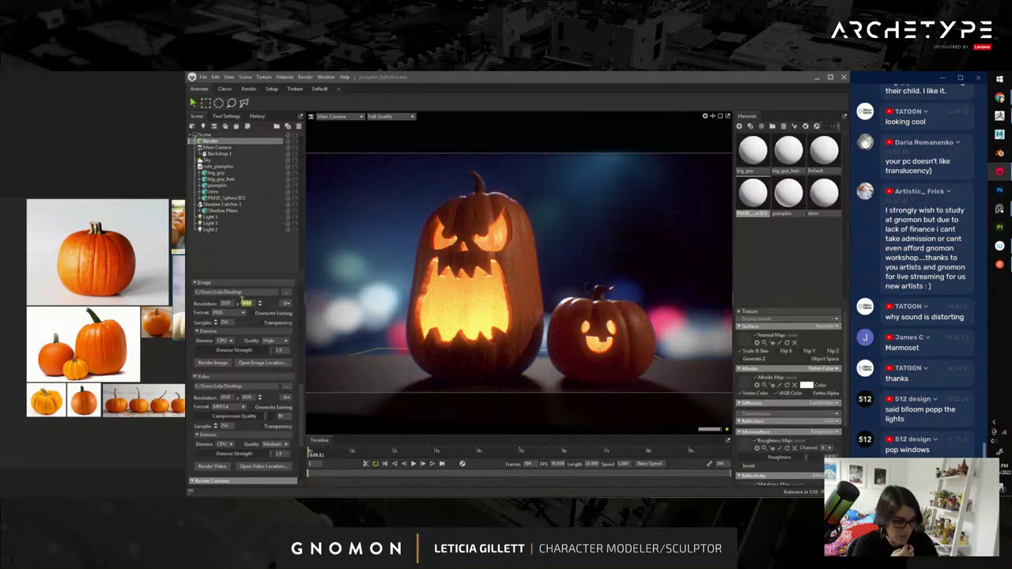
{"action": "type", "text": "1920"}
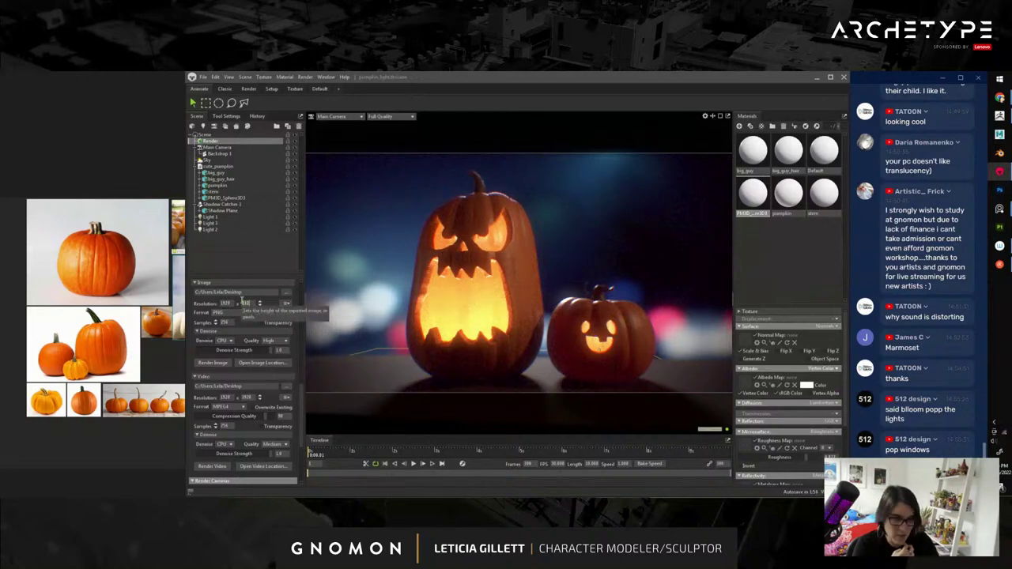
{"action": "key", "text": "Return"}
- Widen the Toolbag window to enlarge the viewport and adjust the framing of both pumpkins
{"action": "left_click_drag", "start_coordinate": [188, 178], "coordinate": [124, 178]}
{"action": "middle_click_drag", "start_coordinate": [534, 318], "coordinate": [518, 306], "text": "alt"}
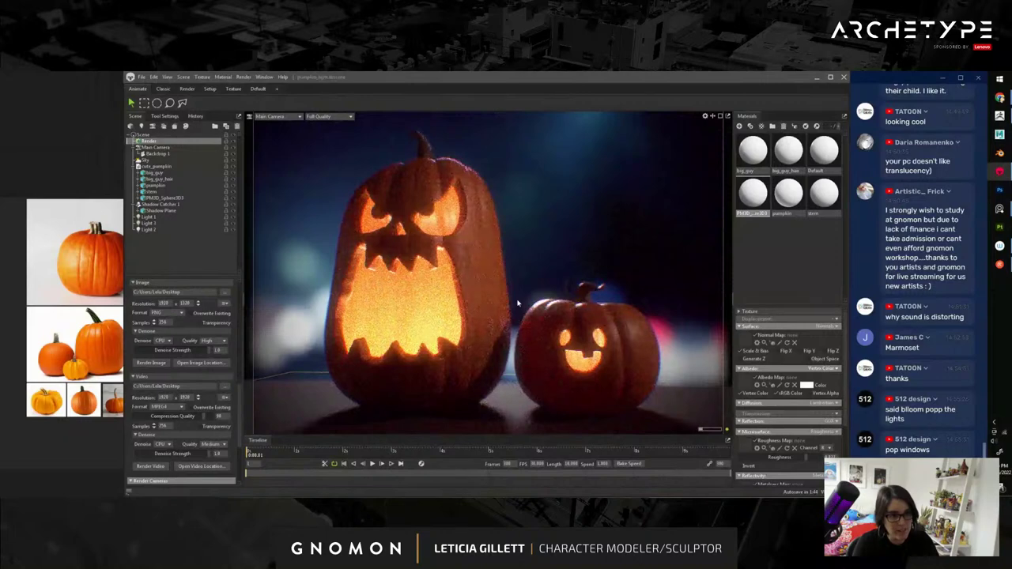
{"action": "left_click_drag", "start_coordinate": [609, 350], "coordinate": [606, 357], "text": "alt"}
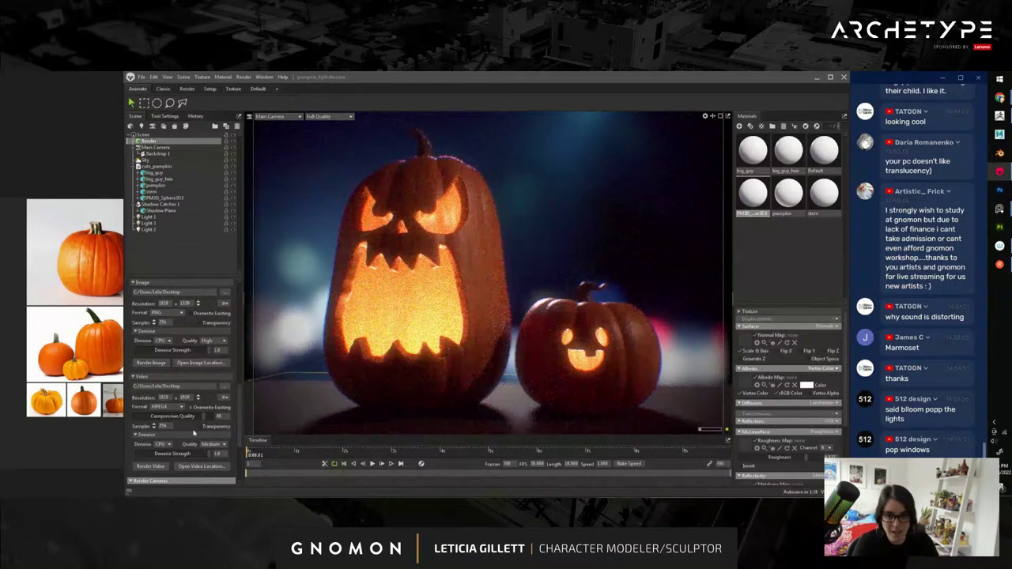
{"action": "scroll", "coordinate": [182, 449], "scroll_direction": "down", "scroll_amount": 3}
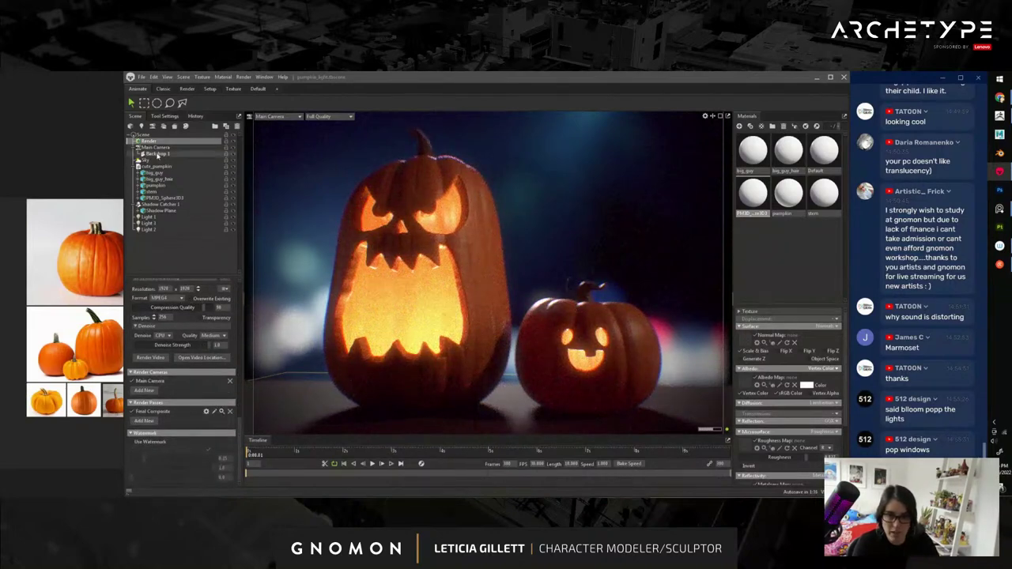
- On the Main Camera's grain, set dirt intensity to about 0.14 and dirt size to about 0.18, and adjust the dirt density
{"action": "left_click", "coordinate": [155, 147]}
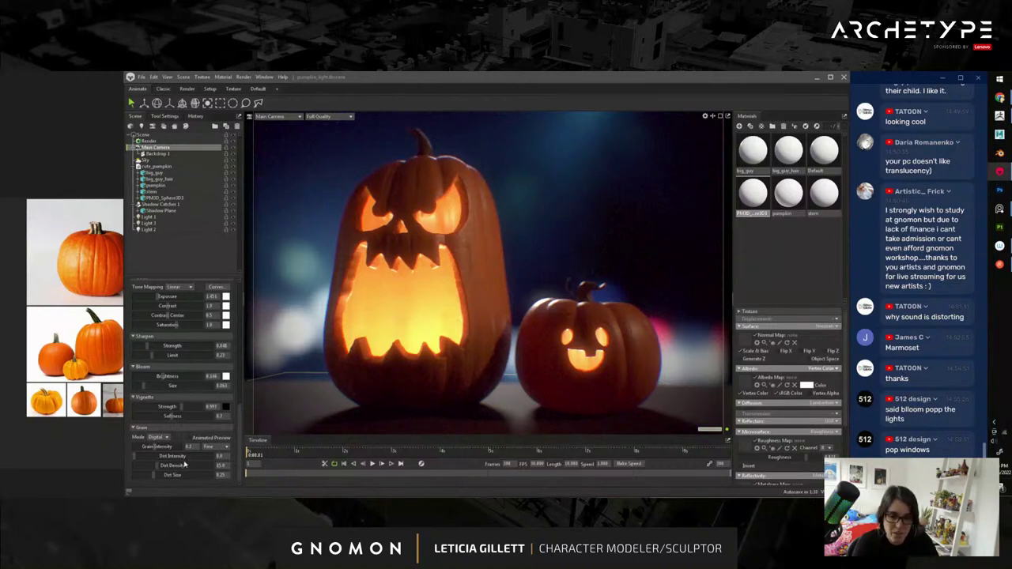
{"action": "left_click_drag", "start_coordinate": [159, 457], "coordinate": [207, 454]}
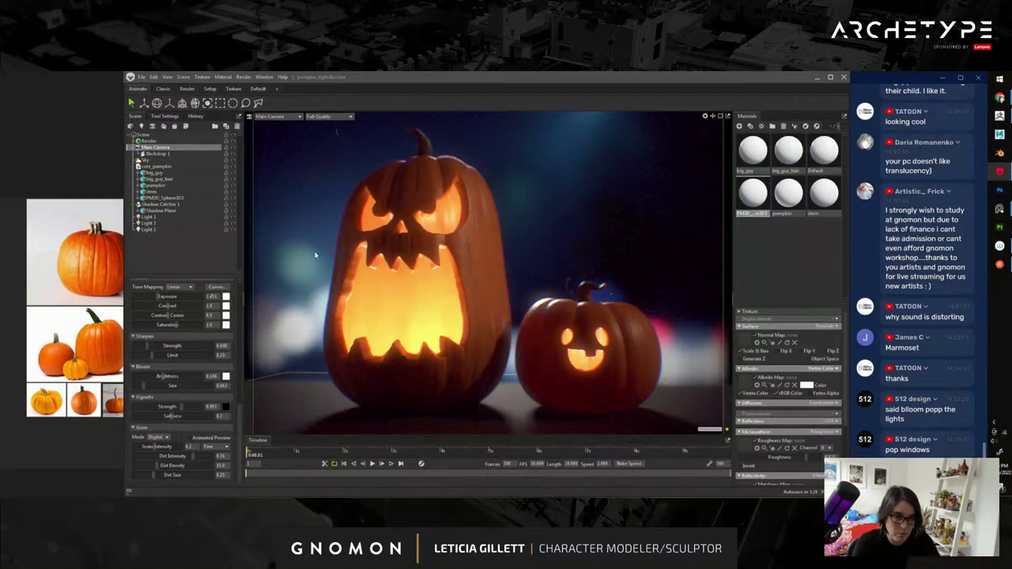
{"action": "mouse_move", "coordinate": [168, 466]}
{"action": "left_mouse_down"}
{"action": "mouse_move", "coordinate": [212, 466]}
{"action": "mouse_move", "coordinate": [170, 471]}
{"action": "left_mouse_up"}
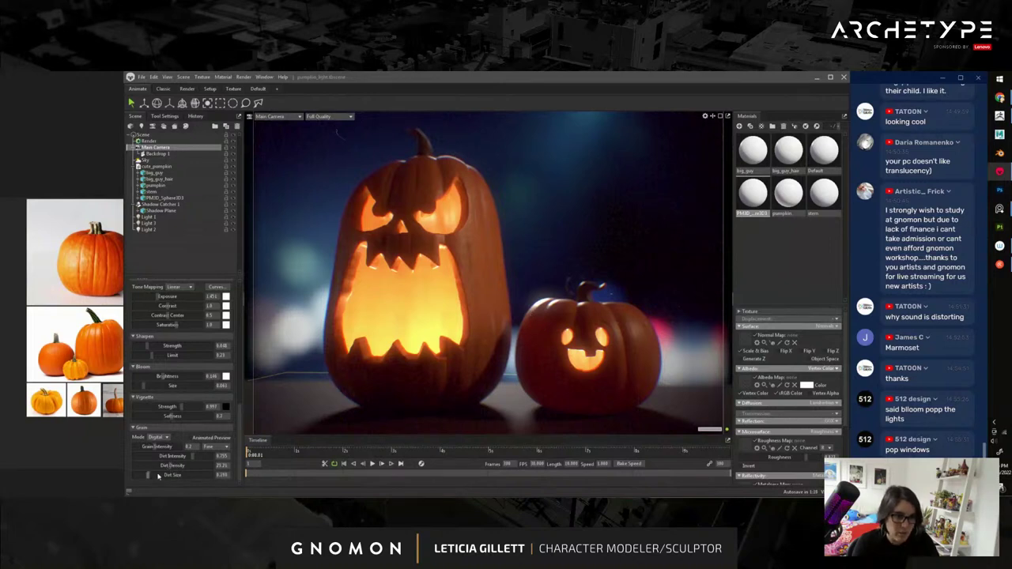
{"action": "mouse_move", "coordinate": [148, 476]}
{"action": "left_mouse_down"}
{"action": "mouse_move", "coordinate": [198, 476]}
{"action": "mouse_move", "coordinate": [122, 481]}
{"action": "mouse_move", "coordinate": [149, 481]}
{"action": "mouse_move", "coordinate": [125, 458]}
{"action": "mouse_move", "coordinate": [143, 462]}
{"action": "left_mouse_up"}
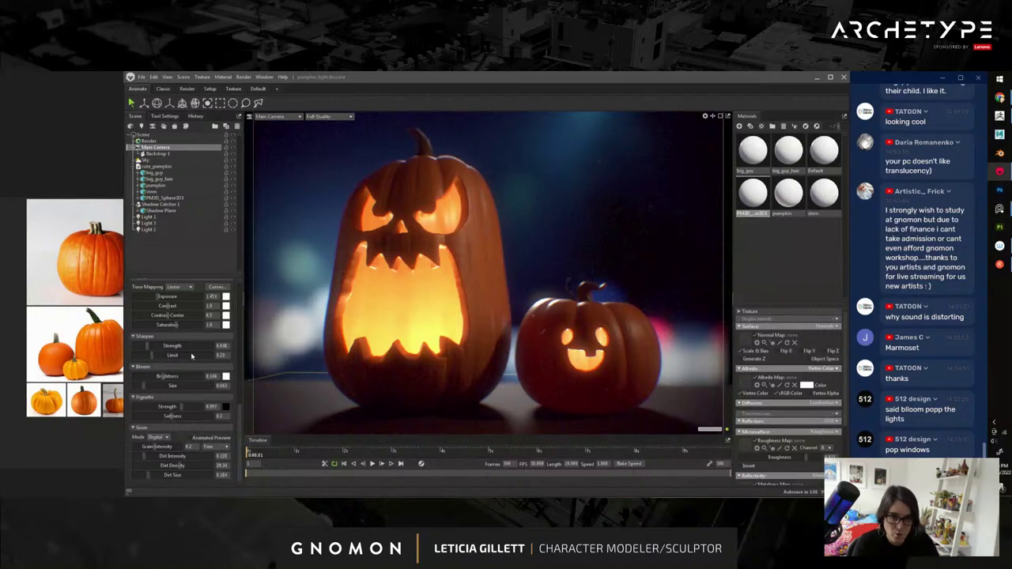
{"action": "scroll", "coordinate": [204, 387], "scroll_direction": "up", "scroll_amount": 2}
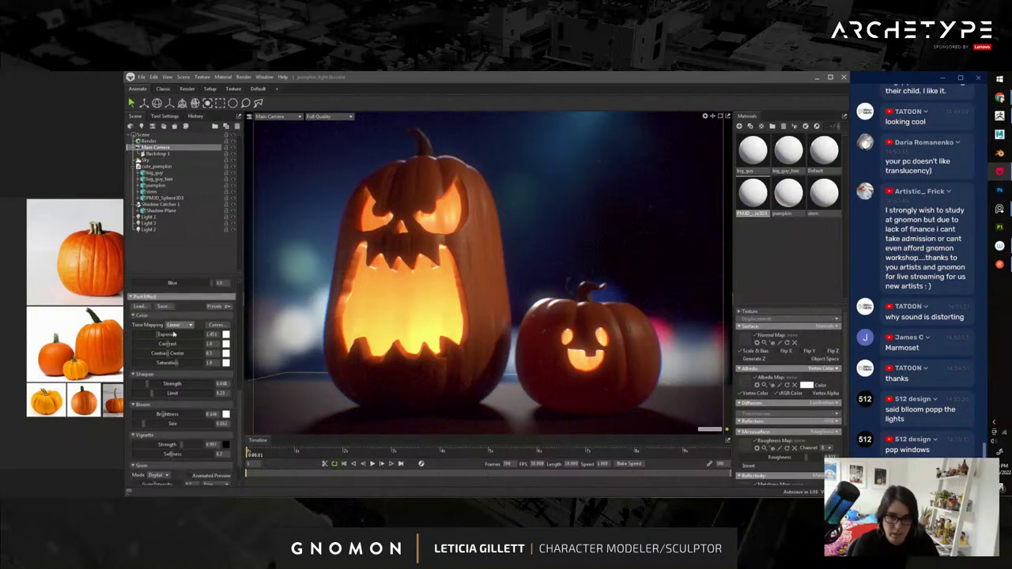
- Set the Main Camera's bloom brightness to about 0.23, adjust the bloom size, and orbit slightly to reframe both pumpkins
{"action": "left_click_drag", "start_coordinate": [171, 344], "coordinate": [160, 345]}
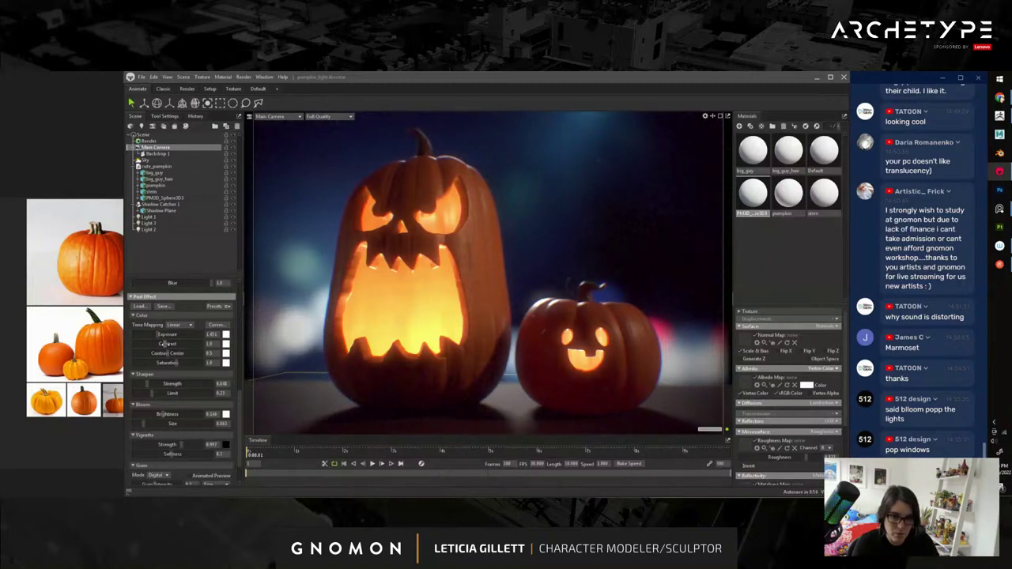
{"action": "scroll", "coordinate": [163, 343], "scroll_direction": "down", "scroll_amount": 2}
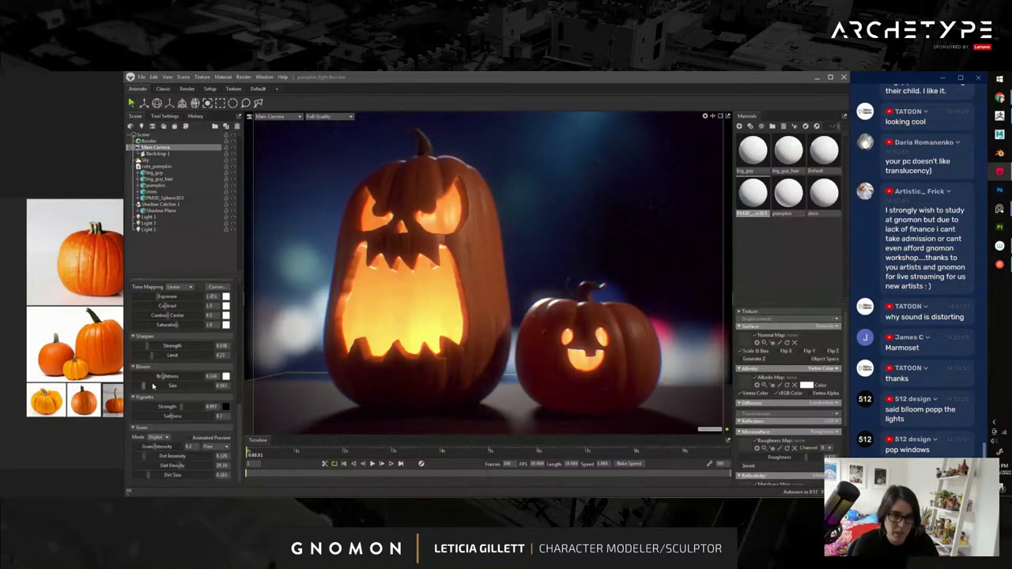
{"action": "mouse_move", "coordinate": [163, 377]}
{"action": "left_mouse_down"}
{"action": "mouse_move", "coordinate": [143, 385]}
{"action": "mouse_move", "coordinate": [162, 378]}
{"action": "left_mouse_up"}
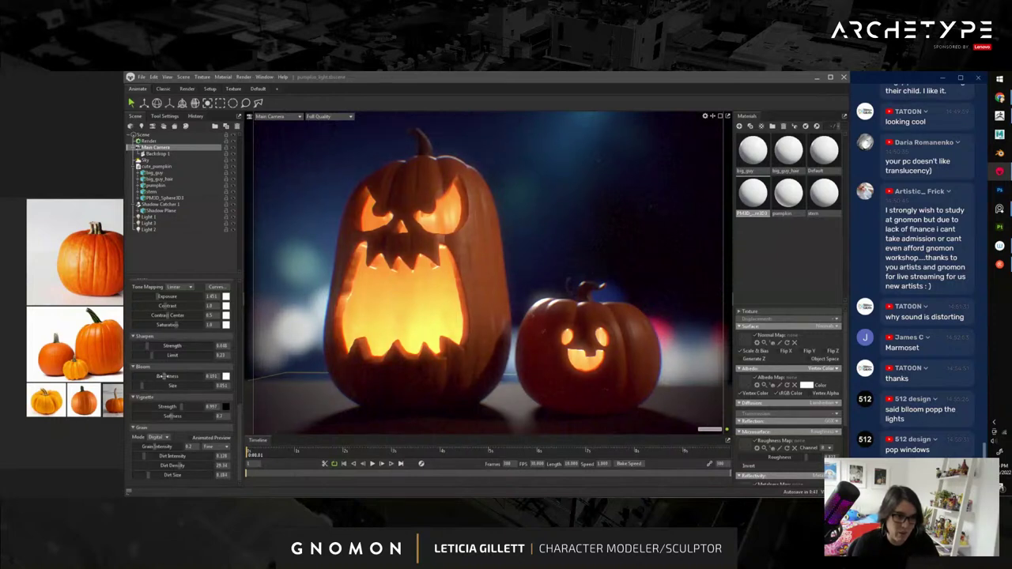
{"action": "left_click_drag", "start_coordinate": [165, 376], "coordinate": [144, 387]}
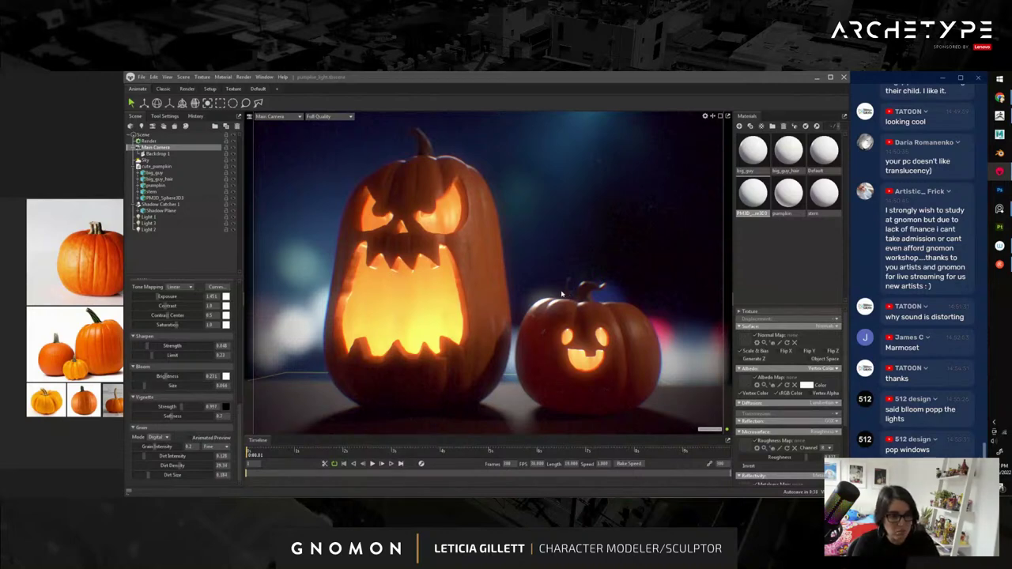
{"action": "scroll", "coordinate": [546, 295], "scroll_direction": "up", "scroll_amount": 1}
{"action": "left_click_drag", "start_coordinate": [540, 298], "coordinate": [489, 289], "text": "alt"}
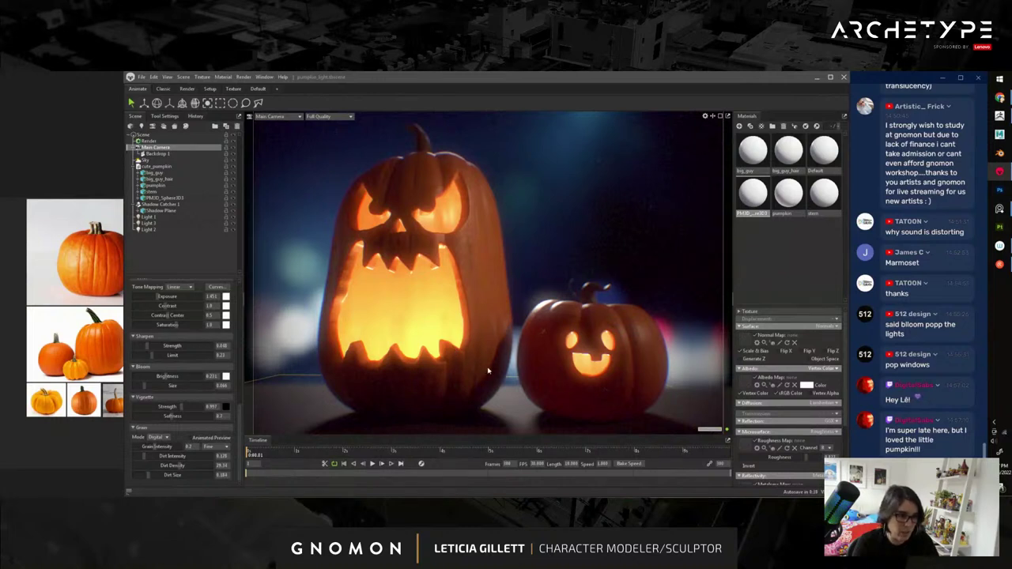
- Save the scene and set the Main Camera's sharpen strength to about 0.057
{"action": "left_click", "coordinate": [141, 77]}
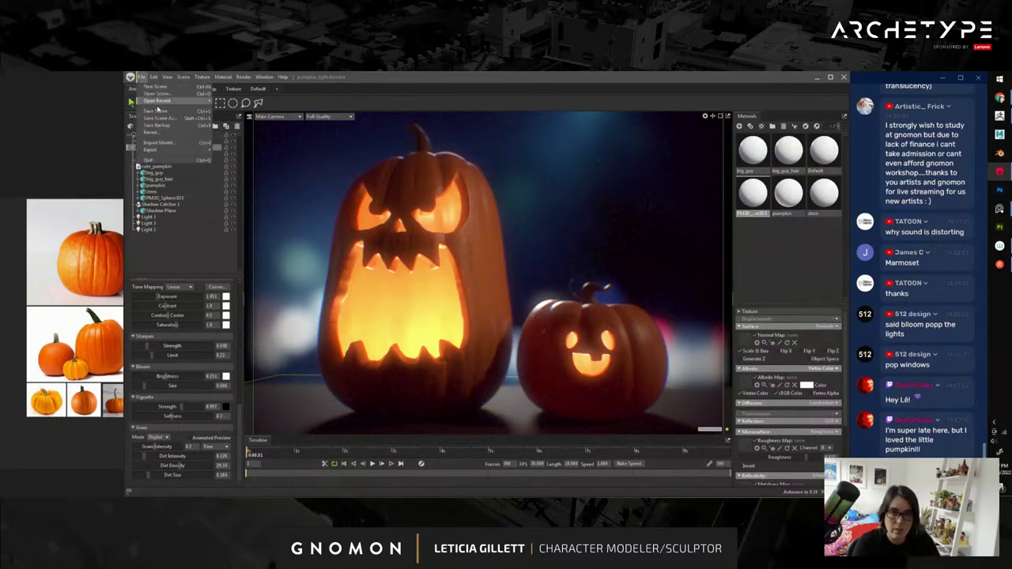
{"action": "left_click", "coordinate": [156, 112]}
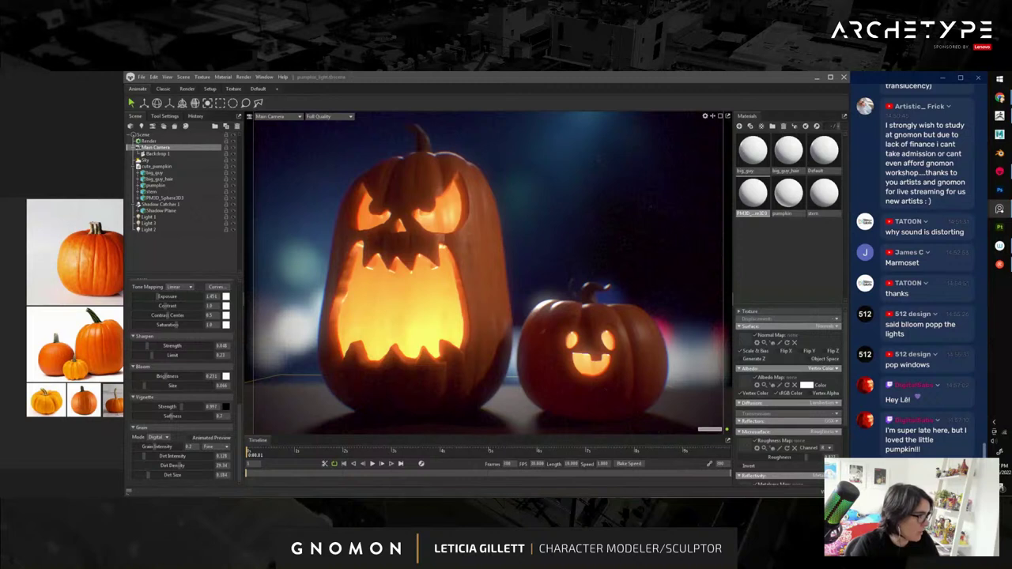
{"action": "mouse_move", "coordinate": [151, 346]}
{"action": "left_mouse_down"}
{"action": "mouse_move", "coordinate": [197, 346]}
{"action": "mouse_move", "coordinate": [148, 346]}
{"action": "left_mouse_up"}
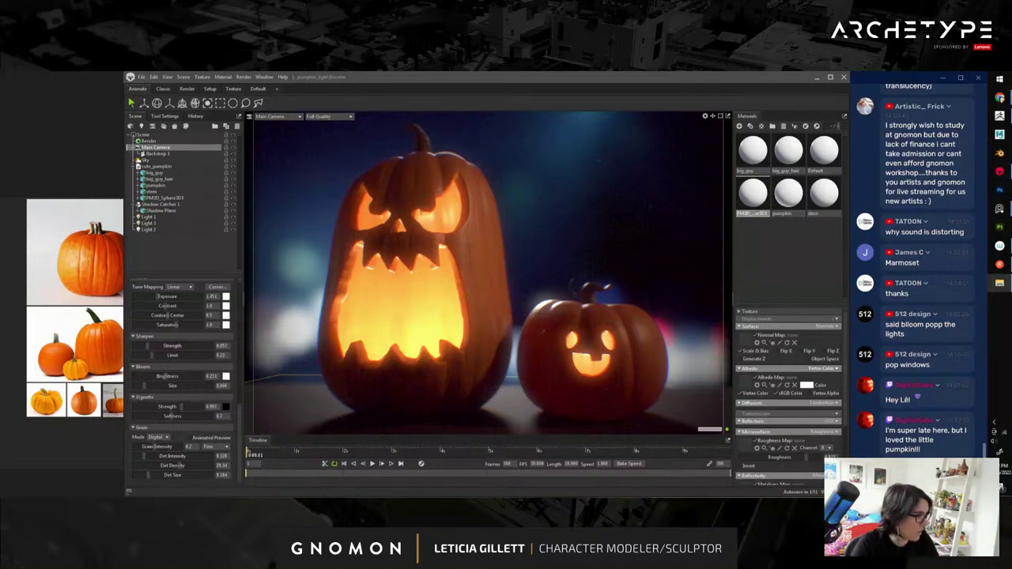
- Switch to File Explorer, open sid_square_action from the _00_final folder, and enlarge the image viewer window
{"action": "left_click_drag", "start_coordinate": [1011, 169], "coordinate": [543, 156]}
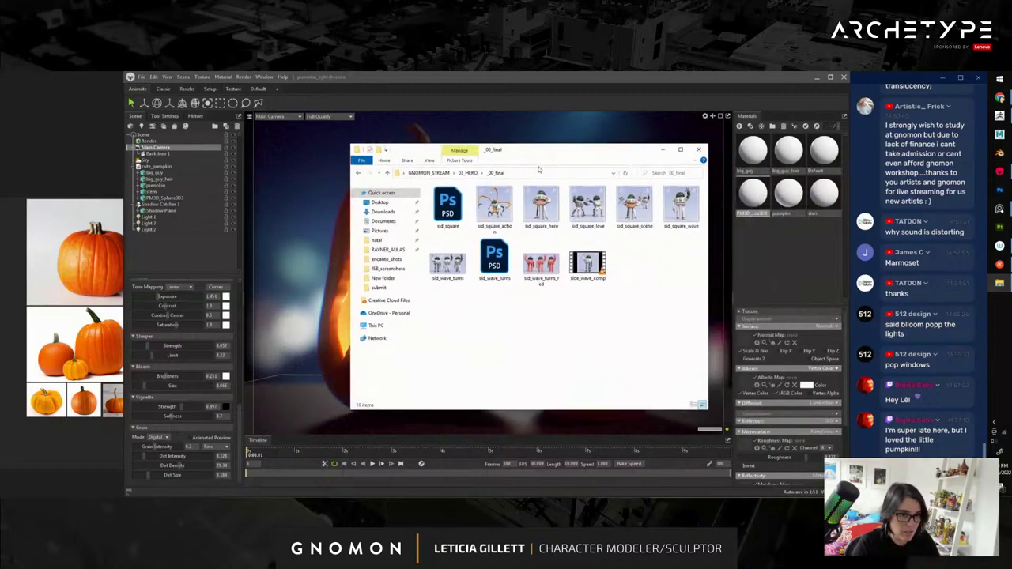
{"action": "double_click", "coordinate": [496, 205]}
{"action": "double_click", "coordinate": [495, 207]}
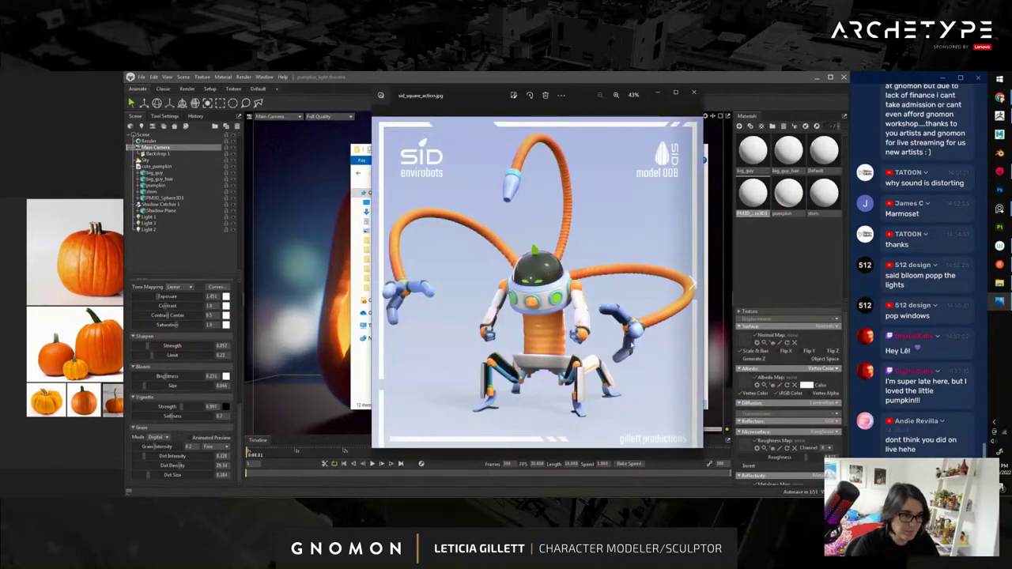
{"action": "left_click_drag", "start_coordinate": [471, 95], "coordinate": [388, 81]}
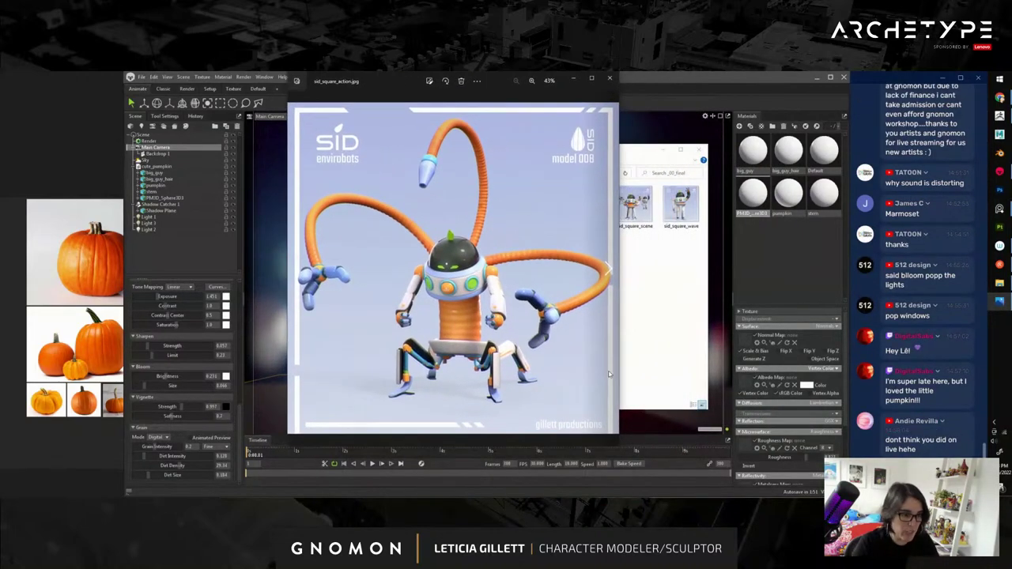
{"action": "left_click_drag", "start_coordinate": [620, 435], "coordinate": [759, 499]}
{"action": "left_click_drag", "start_coordinate": [289, 246], "coordinate": [186, 246]}
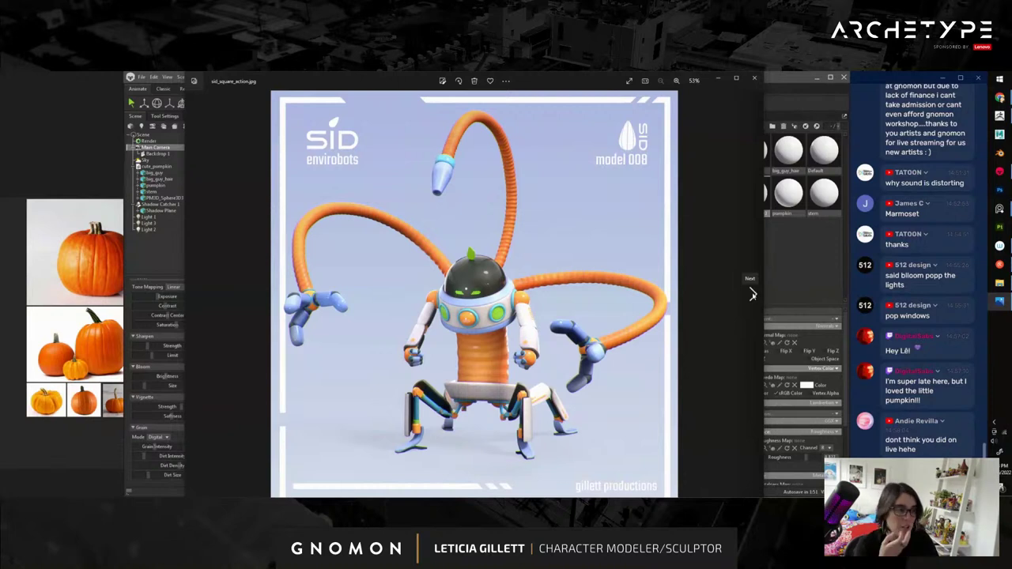
- Look through the other SID robot renders and the wave video, then return to Toolbag with the viewer and folder closed
{"action": "left_click", "coordinate": [753, 294]}
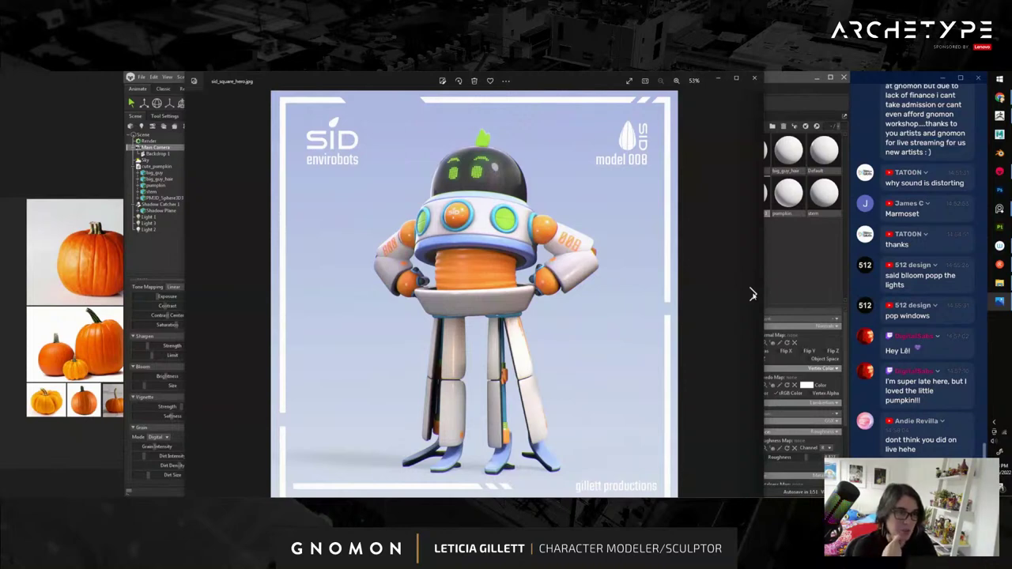
{"action": "left_click", "coordinate": [752, 295]}
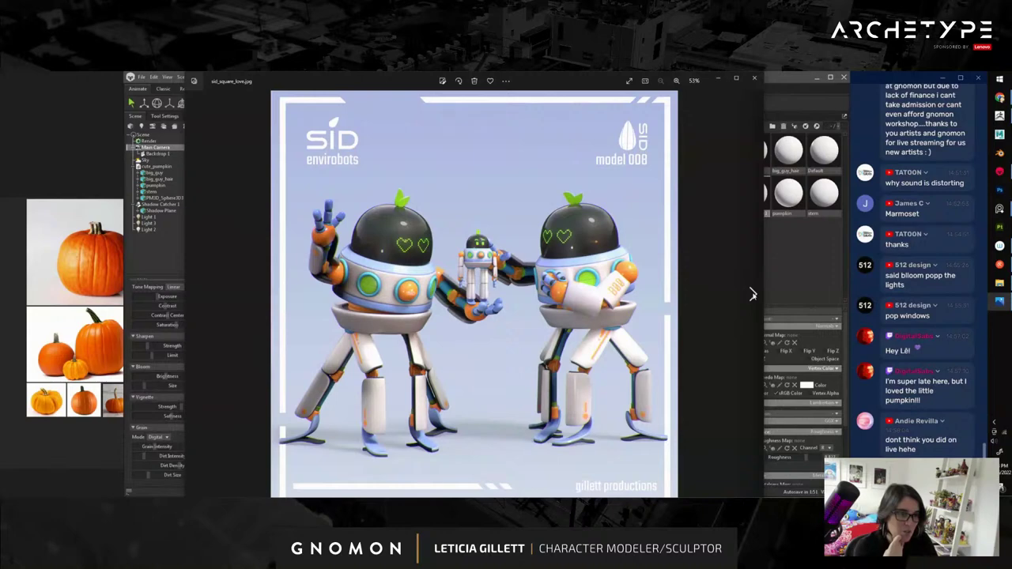
{"action": "left_click", "coordinate": [753, 294]}
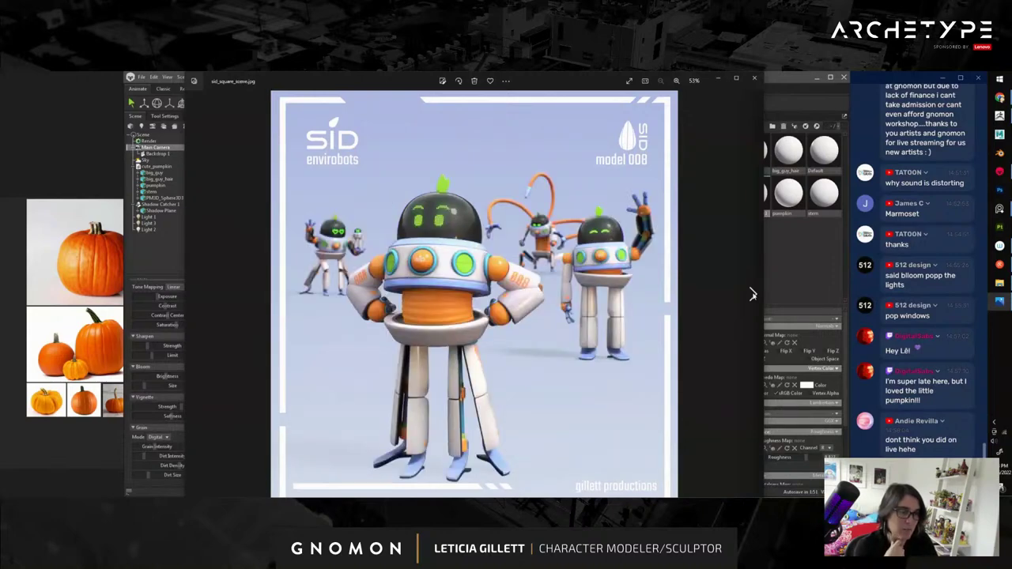
{"action": "left_click", "coordinate": [753, 294]}
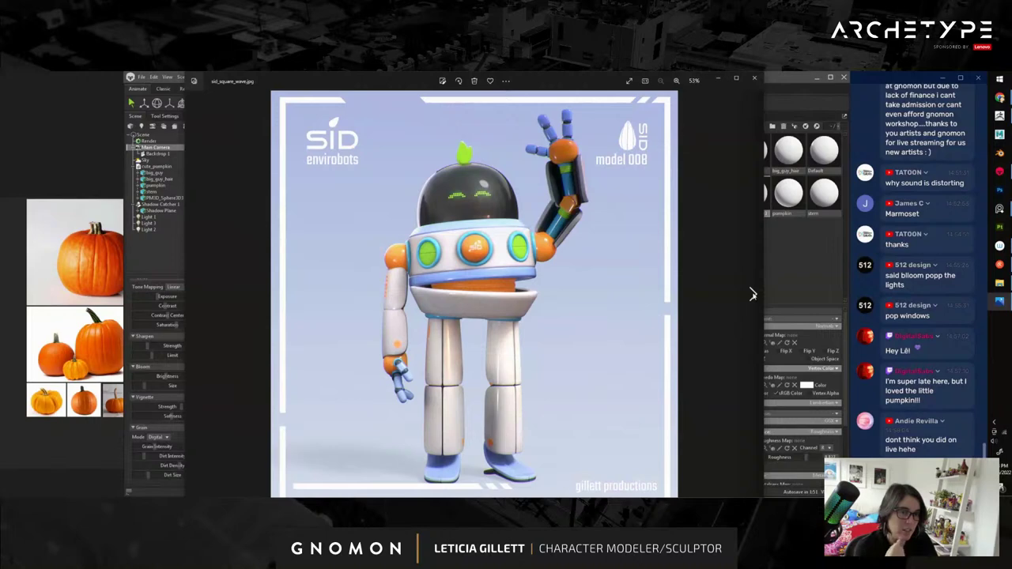
{"action": "left_click", "coordinate": [753, 295]}
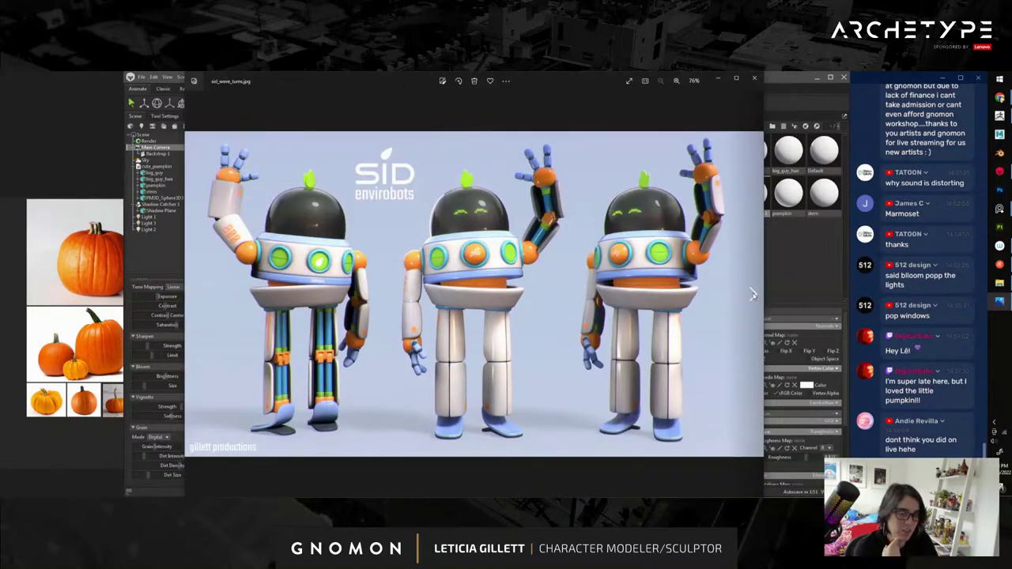
{"action": "left_click", "coordinate": [751, 294]}
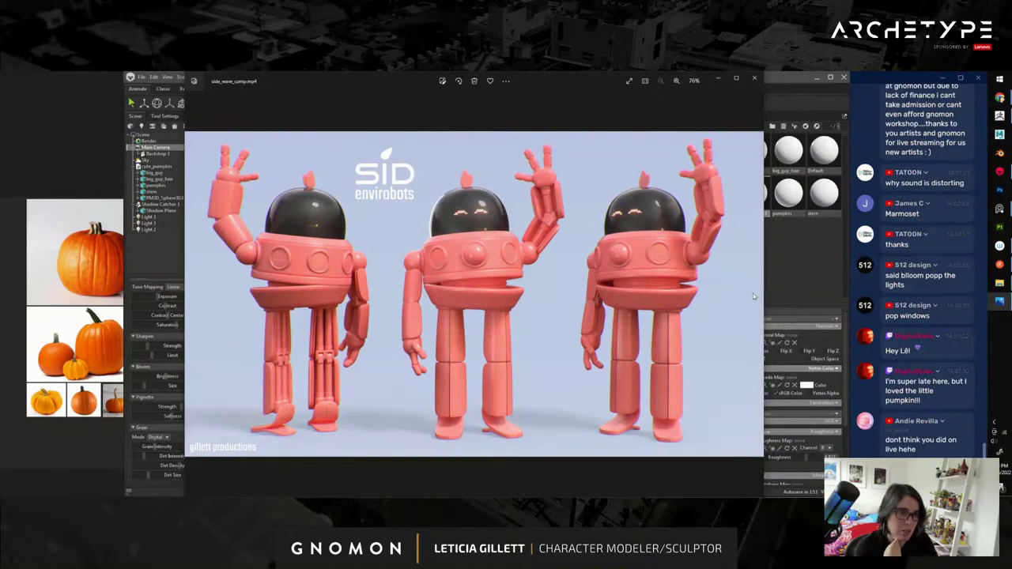
{"action": "left_click", "coordinate": [753, 294]}
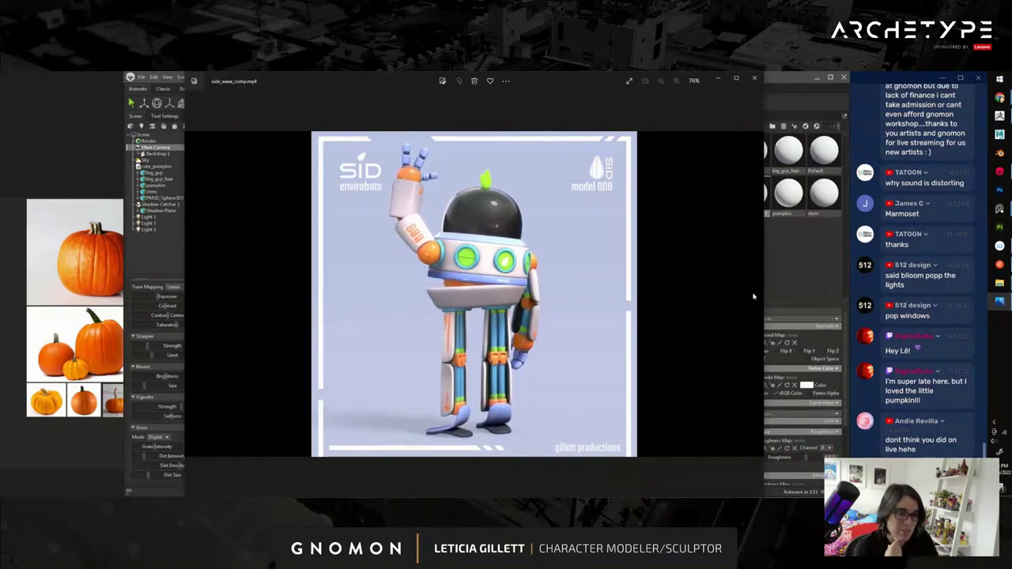
{"action": "mouse_move", "coordinate": [609, 447]}
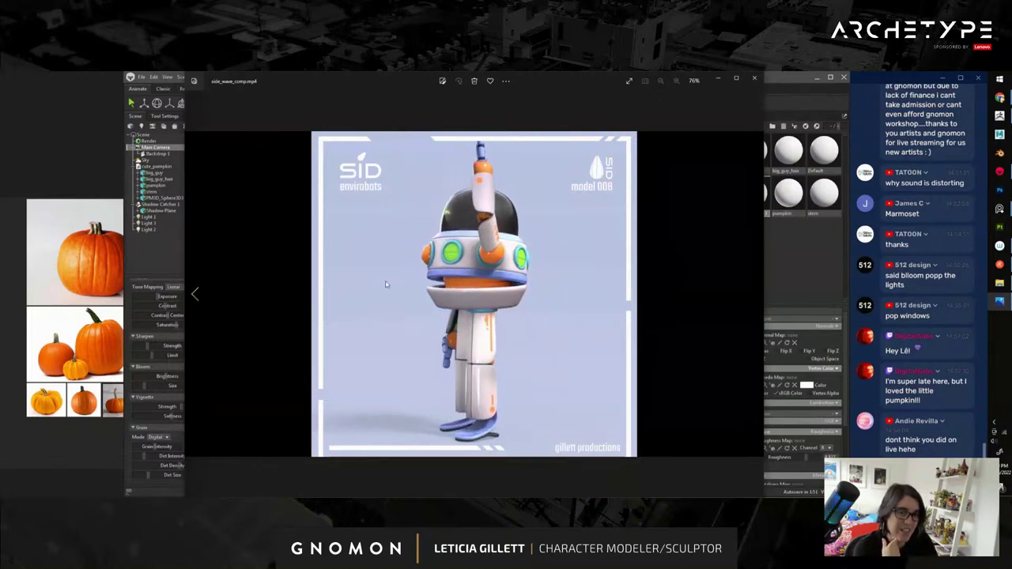
{"action": "left_click", "coordinate": [197, 296]}
{"action": "left_click", "coordinate": [197, 295]}
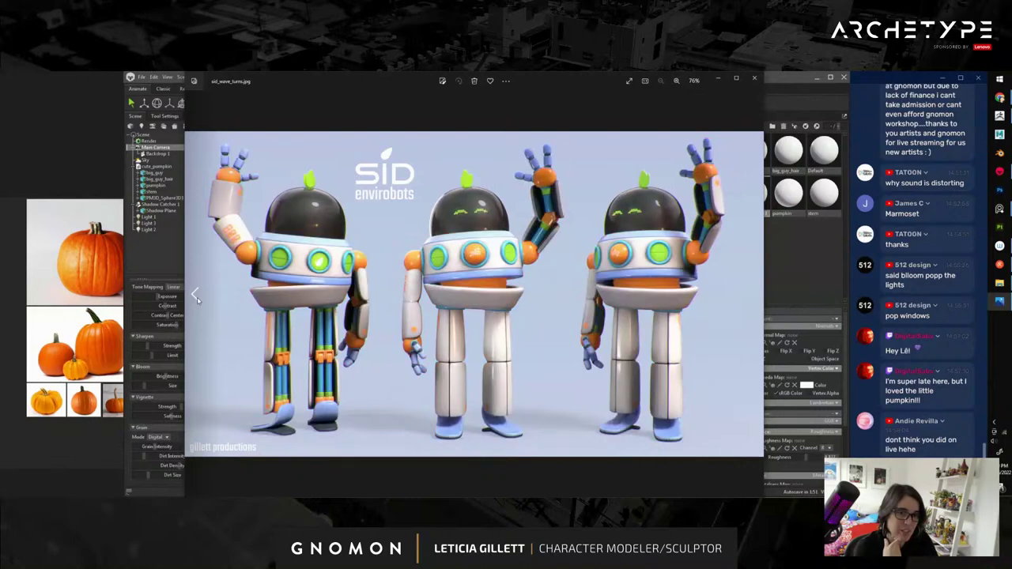
{"action": "left_click", "coordinate": [197, 296]}
{"action": "left_click", "coordinate": [197, 296]}
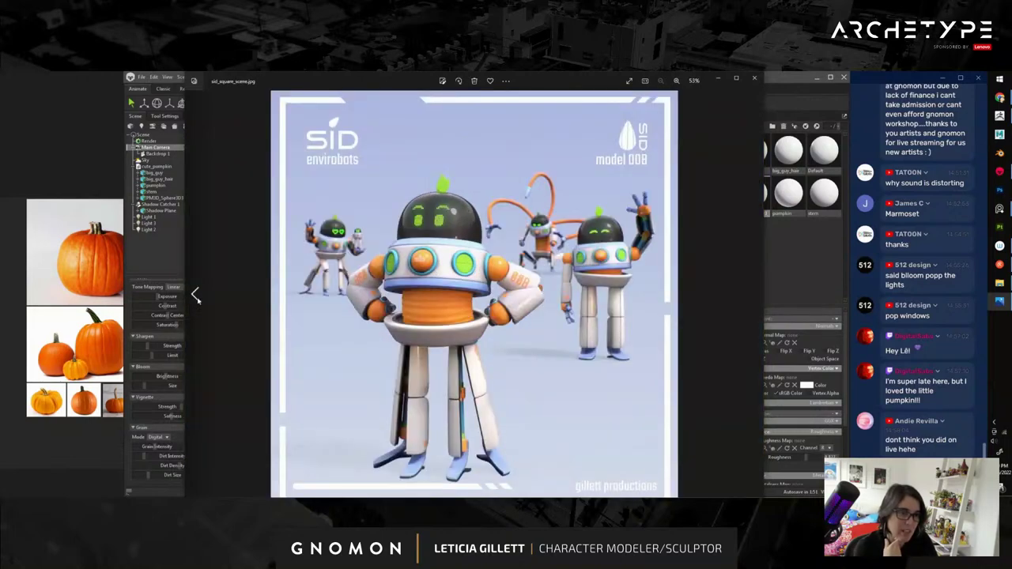
{"action": "left_click", "coordinate": [197, 295]}
{"action": "left_click", "coordinate": [197, 296]}
{"action": "left_click", "coordinate": [197, 299]}
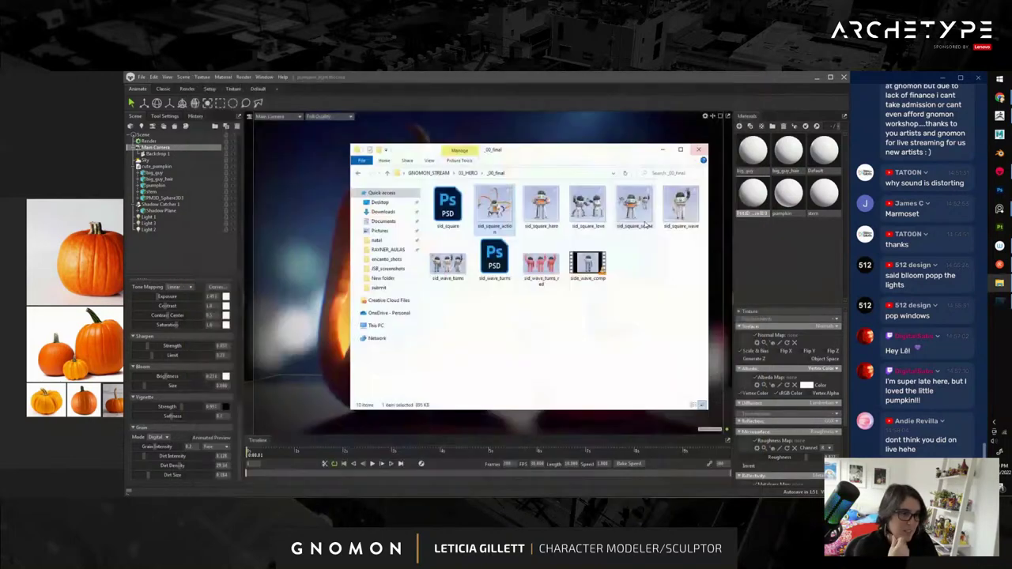
{"action": "left_click", "coordinate": [755, 78]}
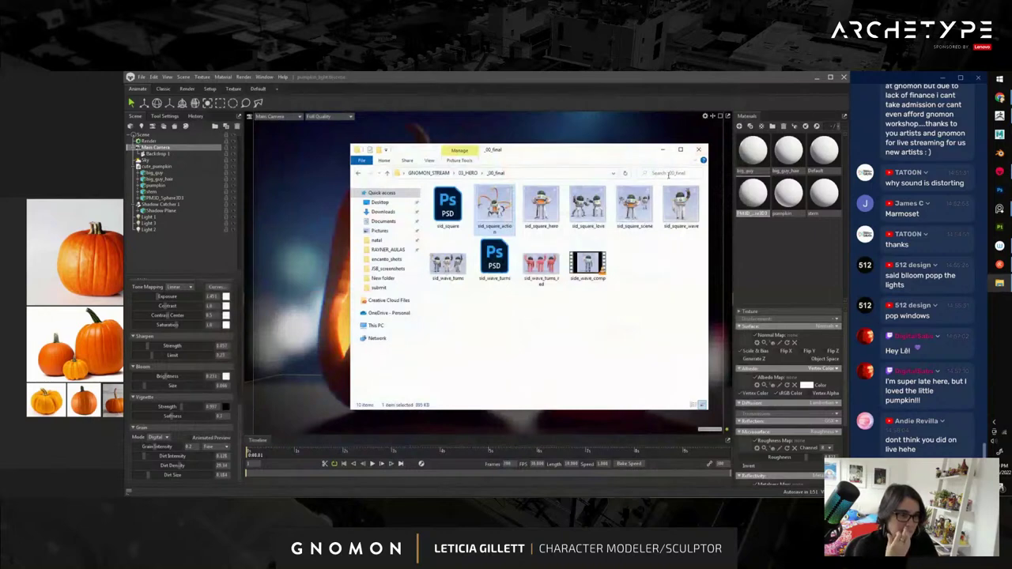
{"action": "left_click", "coordinate": [698, 151]}
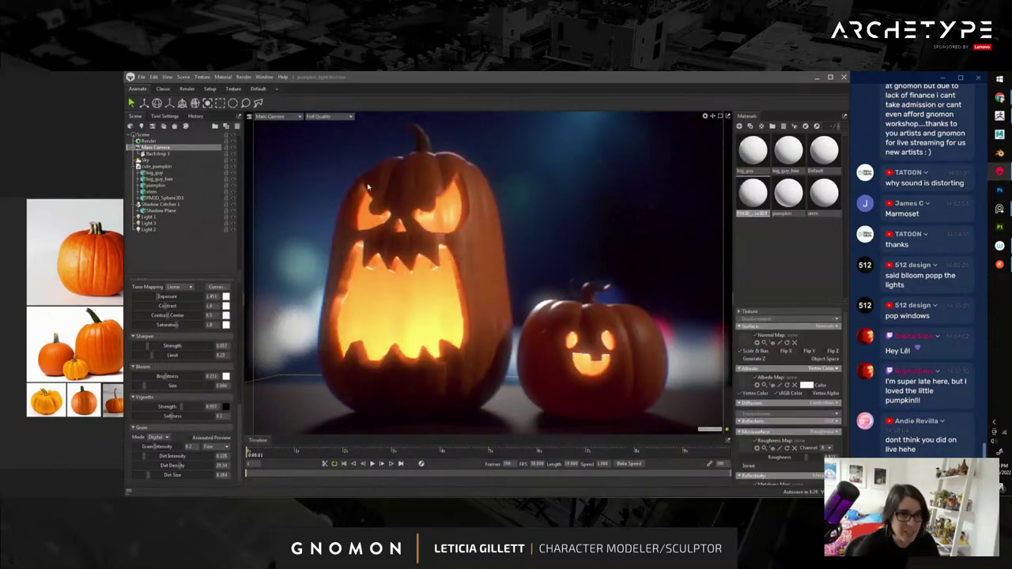
- Set the render image output to a JPEG named pumpkin_carve_live in the PUMPKIN folder of GNOMON_STREAM
{"action": "left_click", "coordinate": [149, 140]}
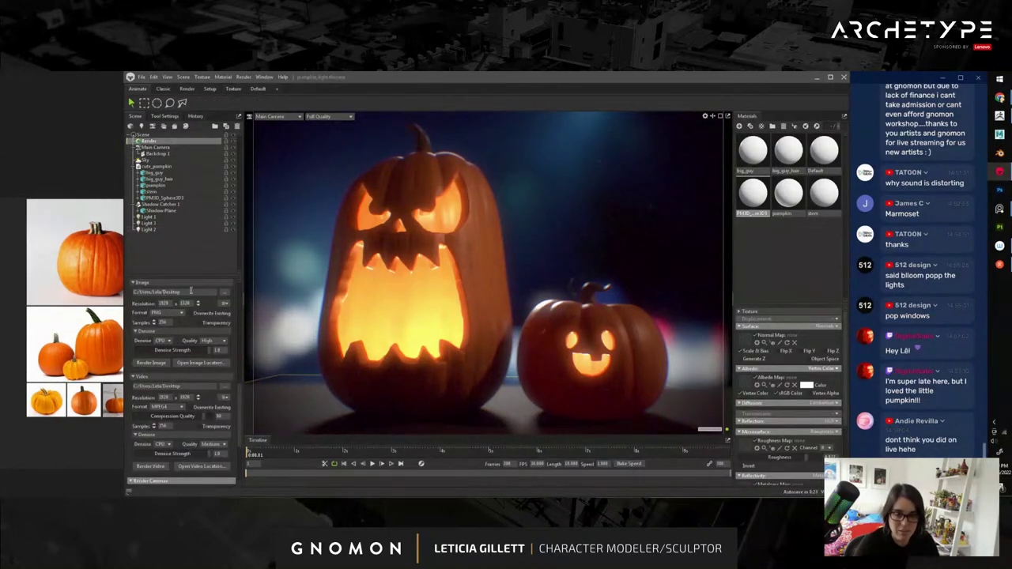
{"action": "left_click", "coordinate": [225, 292]}
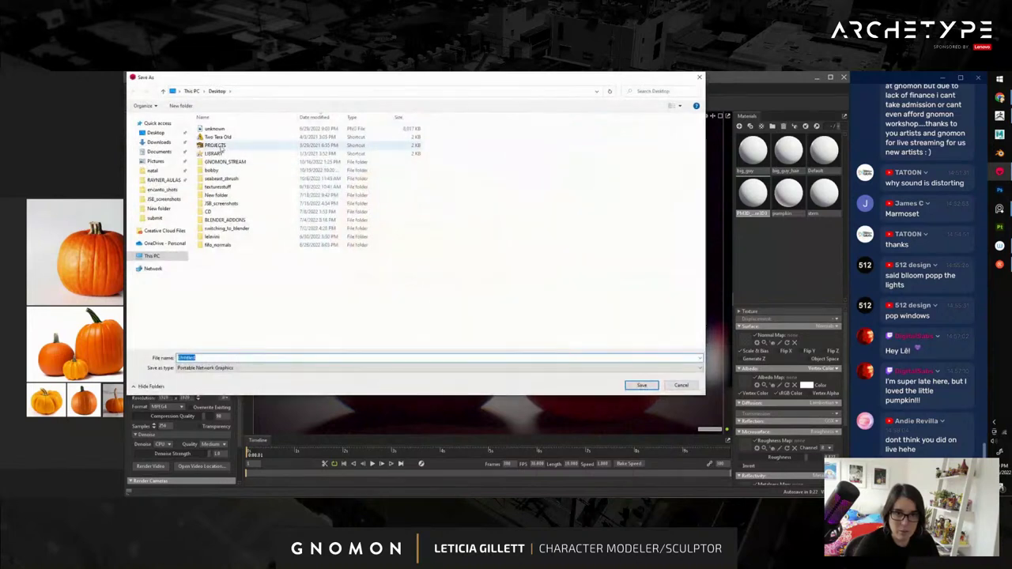
{"action": "double_click", "coordinate": [231, 164]}
{"action": "double_click", "coordinate": [348, 140]}
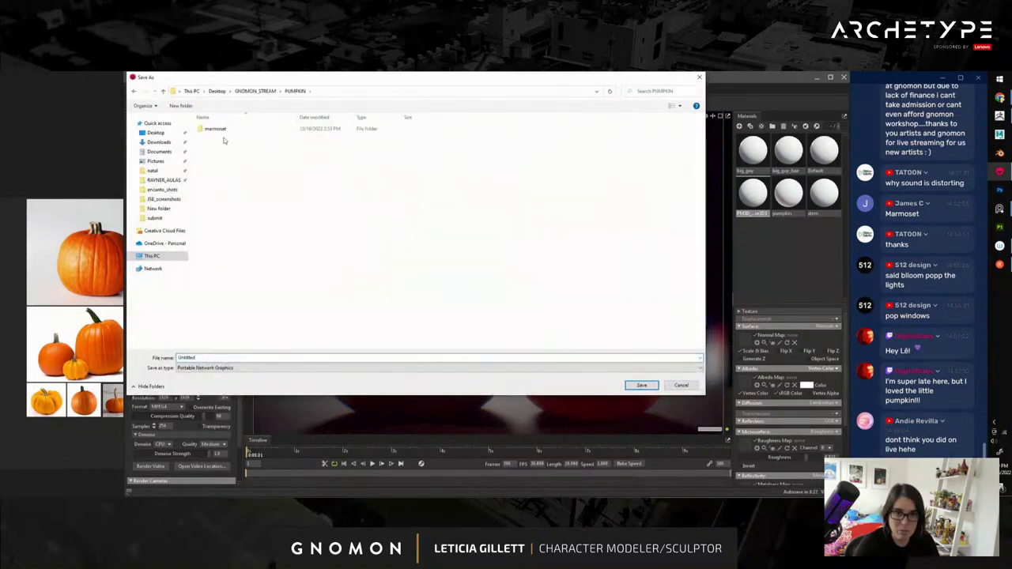
{"action": "left_click", "coordinate": [250, 353]}
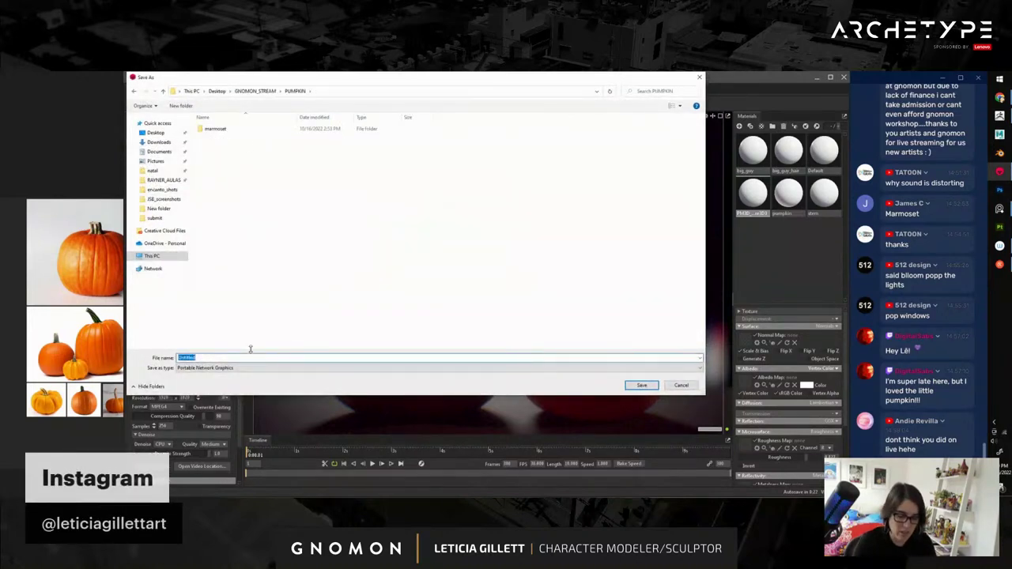
{"action": "type", "text": "pu"}
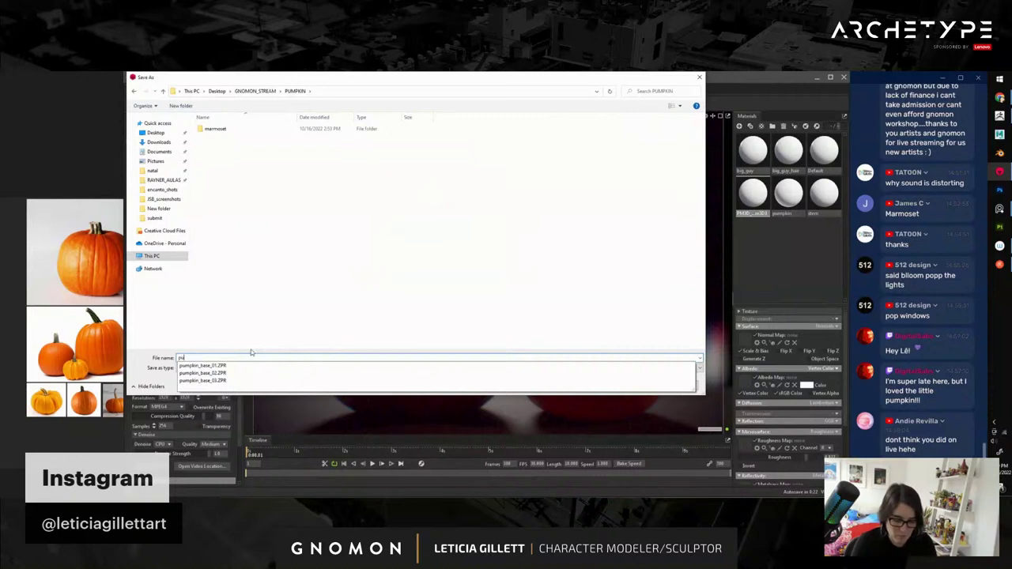
{"action": "type", "text": "mpkin_carve_live"}
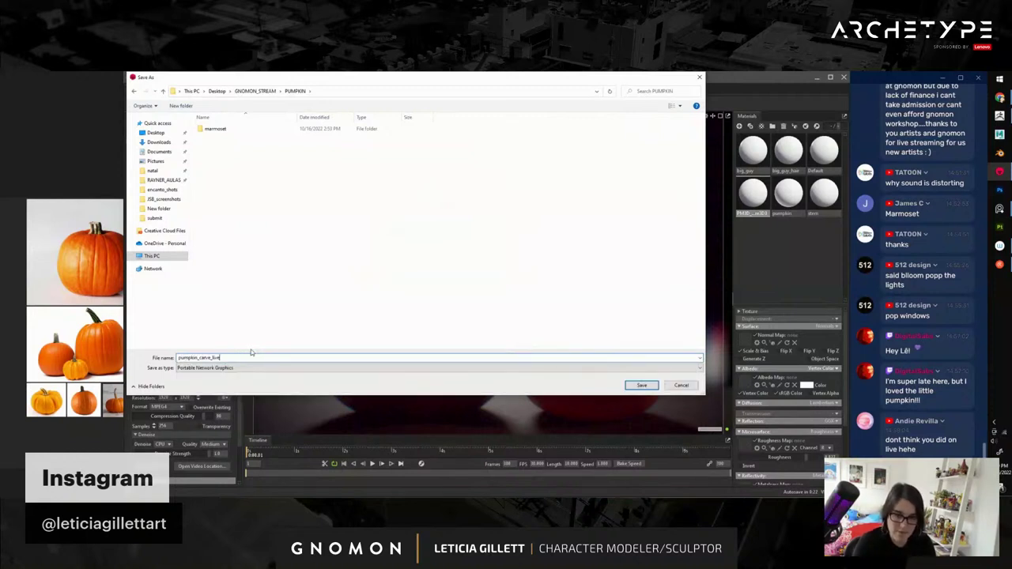
{"action": "left_click", "coordinate": [286, 369]}
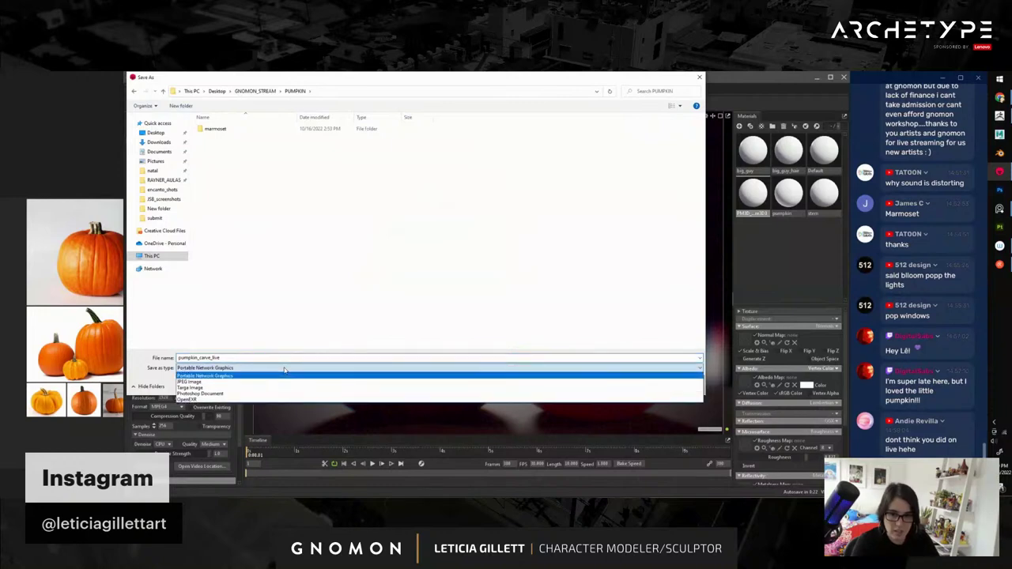
{"action": "left_click", "coordinate": [464, 376]}
{"action": "left_click", "coordinate": [641, 386]}
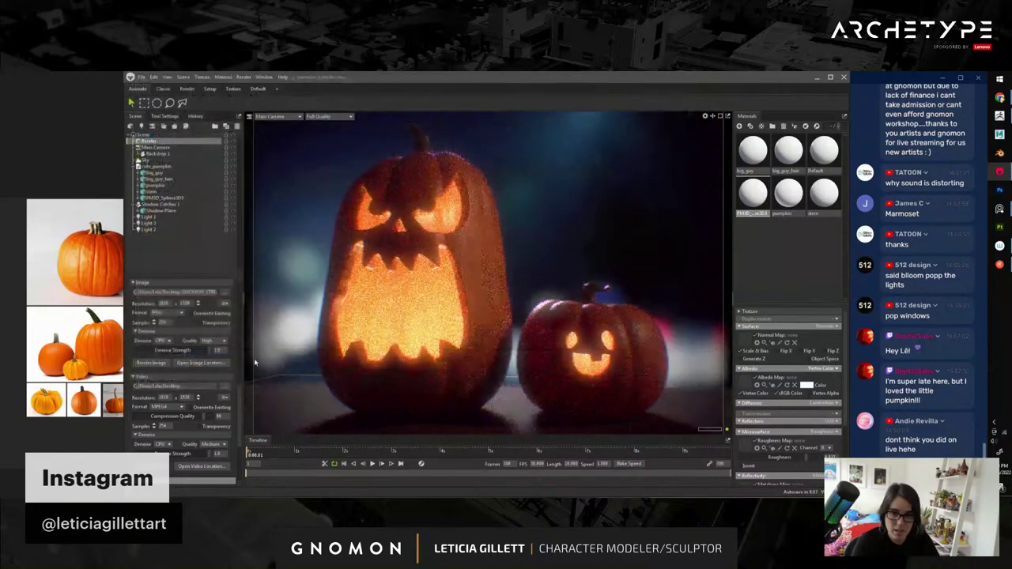
- Render the still image of both pumpkins and save the scene
{"action": "left_click", "coordinate": [150, 363]}
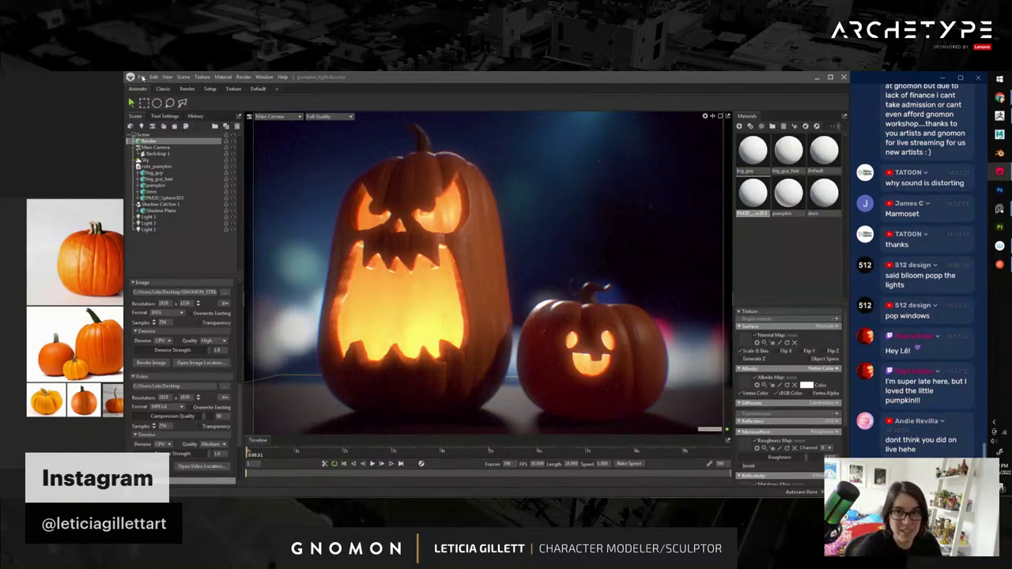
{"action": "left_click", "coordinate": [142, 77]}
{"action": "left_click", "coordinate": [162, 111]}
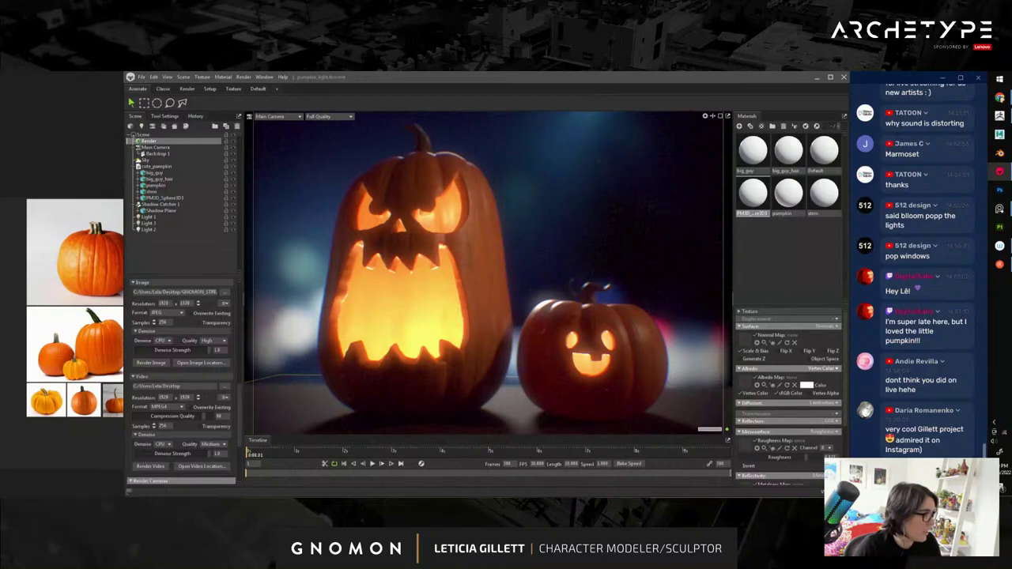
- Review the rendered pumpkin_carve_live image from the PUMPKIN folder, close it, and switch to the ZBrush pumpkin scene
{"action": "key", "text": "super+e"}
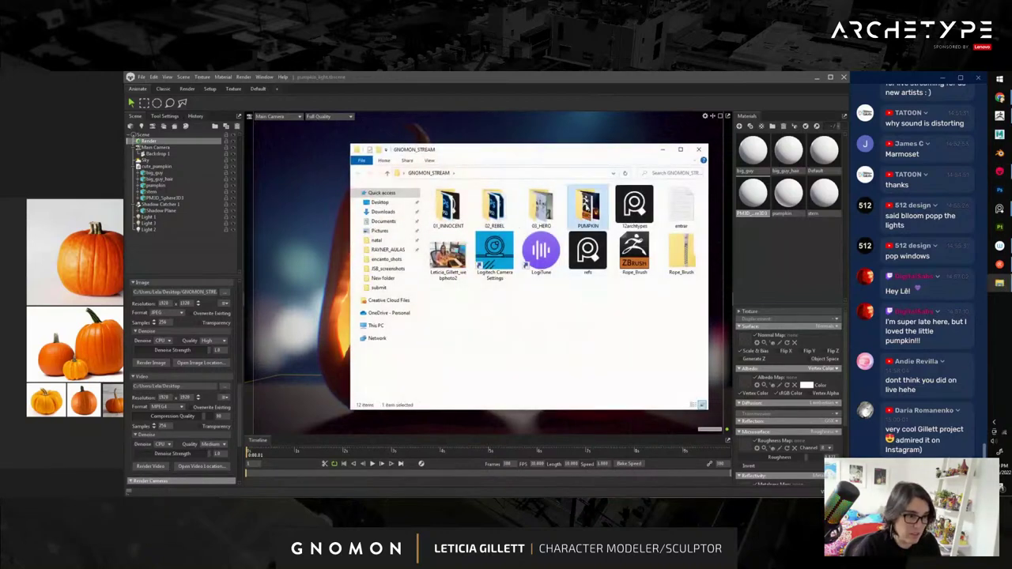
{"action": "double_click", "coordinate": [588, 209]}
{"action": "double_click", "coordinate": [453, 234]}
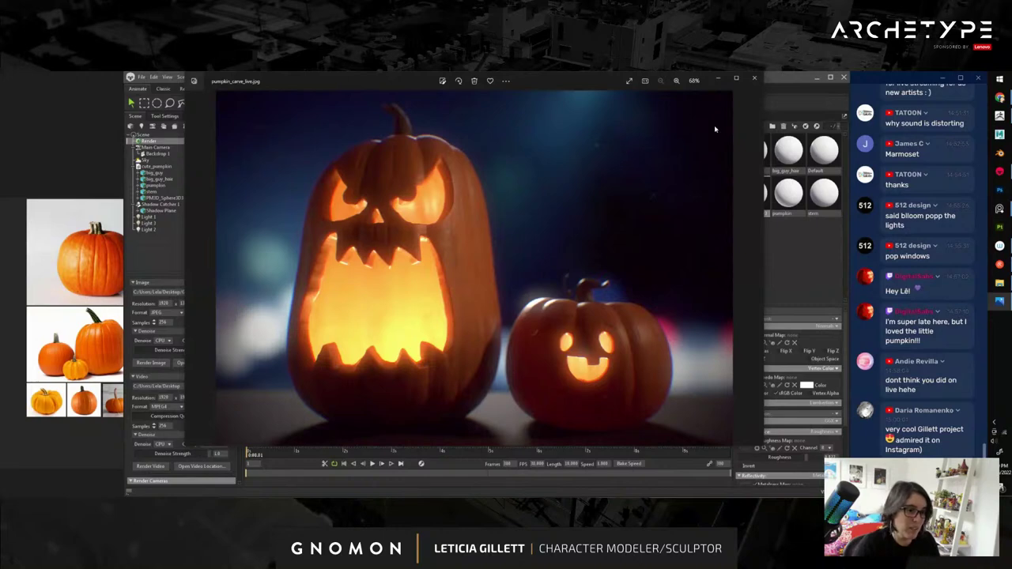
{"action": "left_click", "coordinate": [753, 78]}
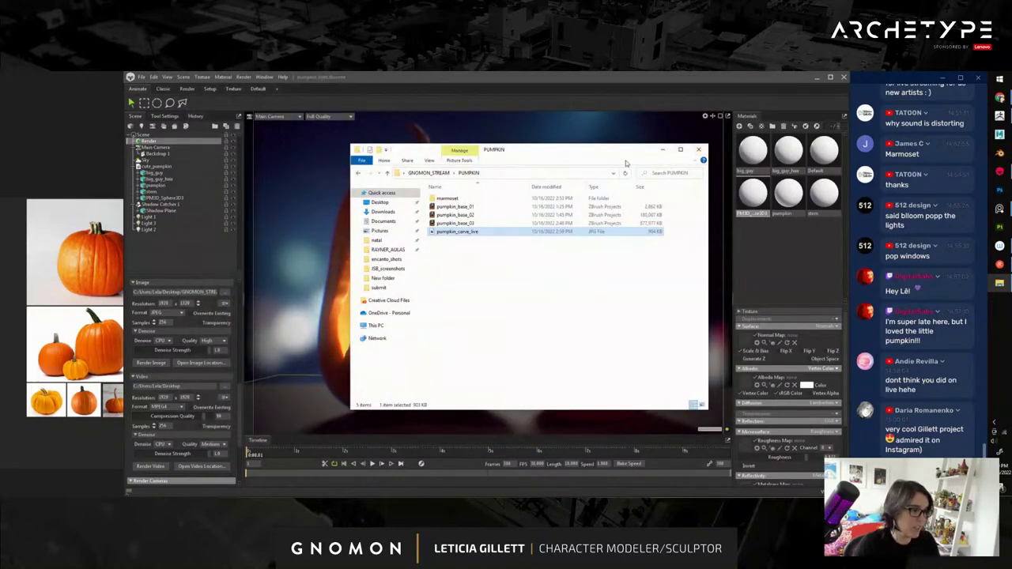
{"action": "left_click", "coordinate": [698, 149]}
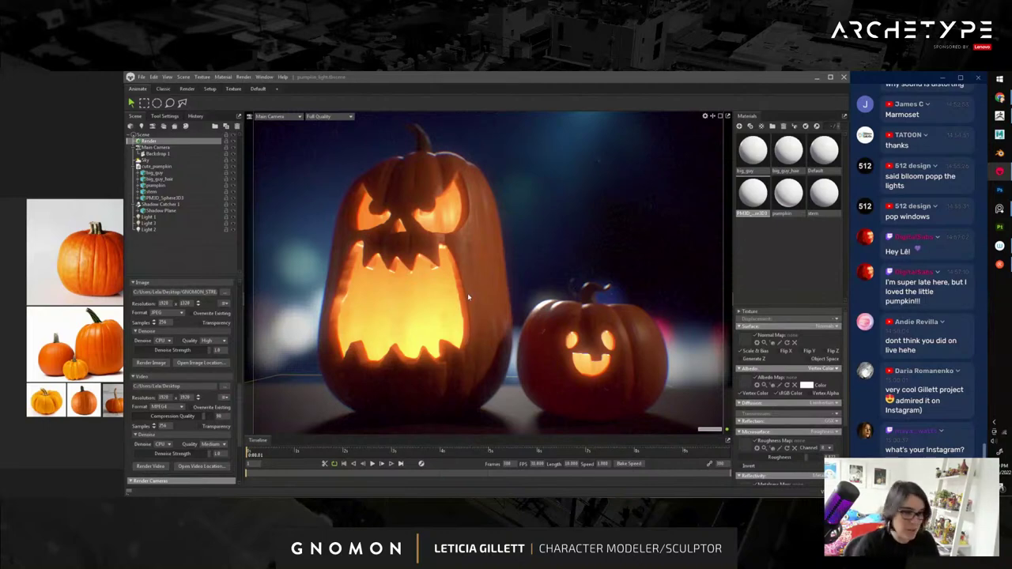
{"action": "left_click", "coordinate": [818, 77]}
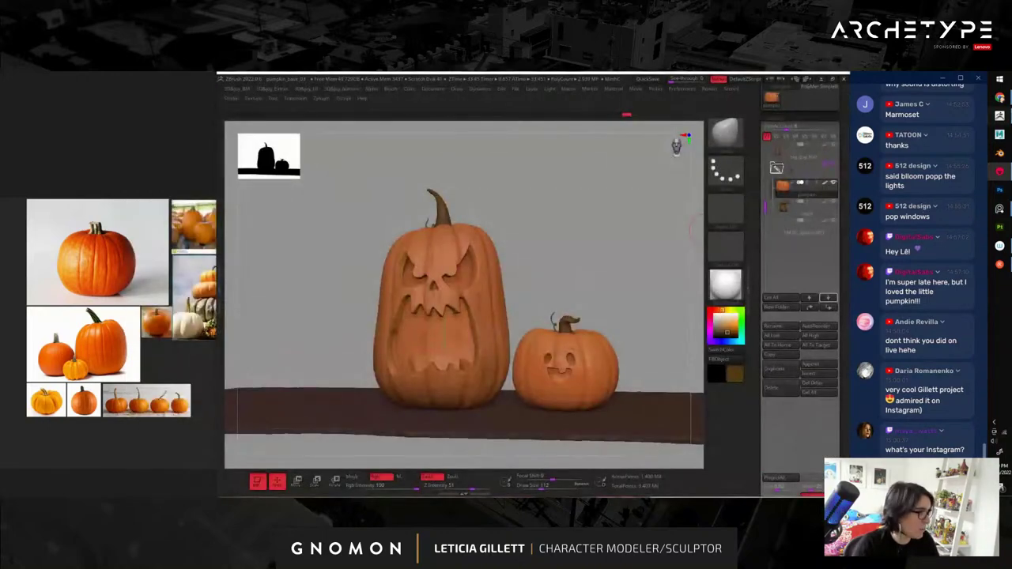